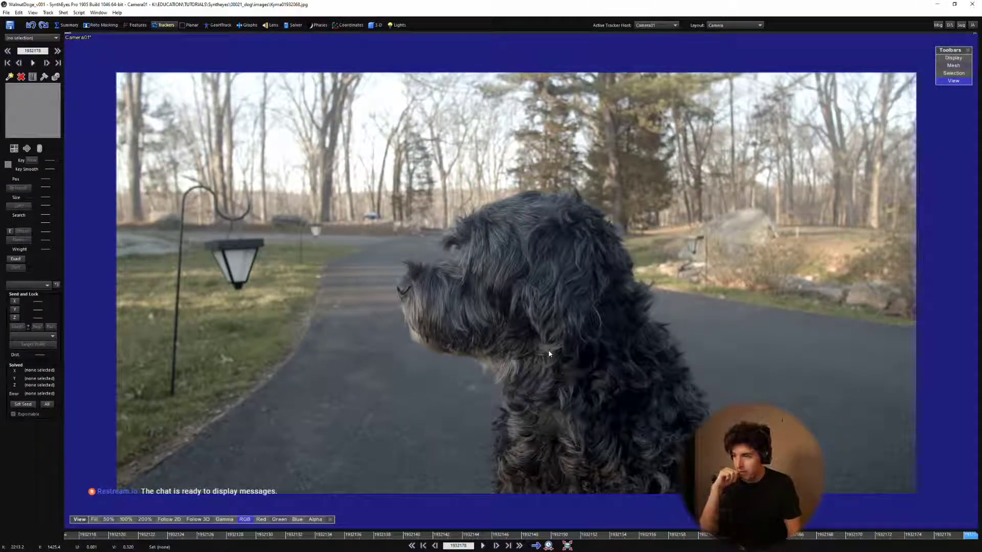
Play the dog shot repeatedly from the first frame to examine the camera movement, the dog's motion and the trackable background.
key("space")
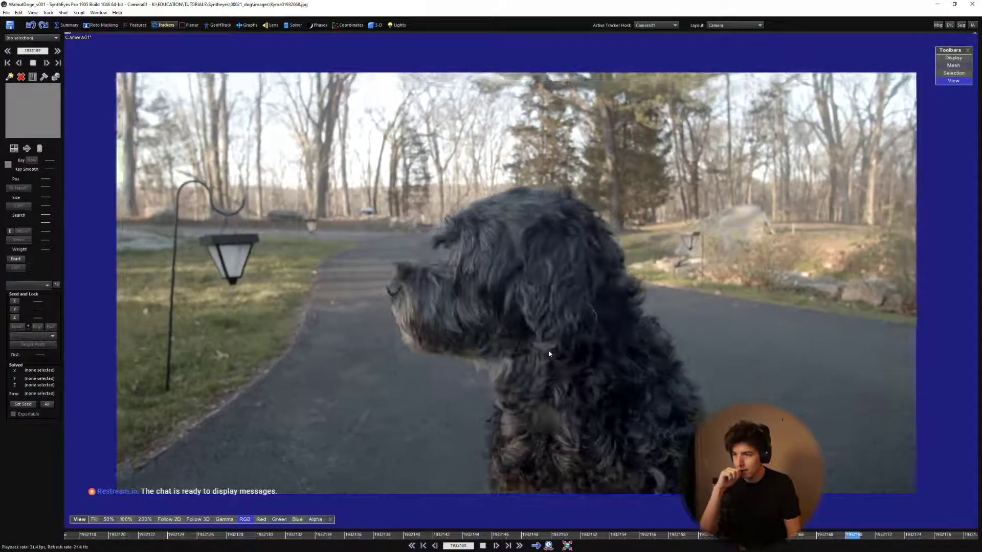
key("Home")
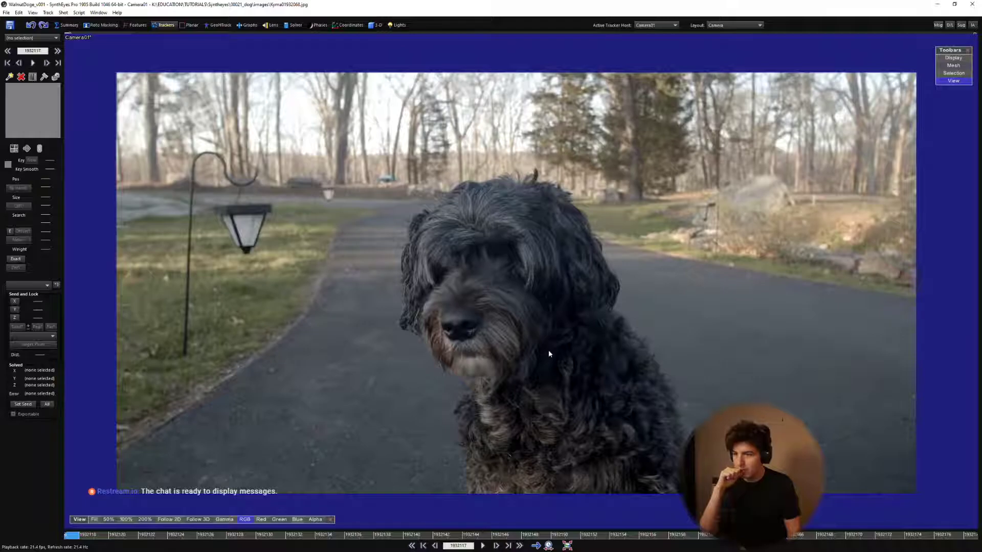
key("space")
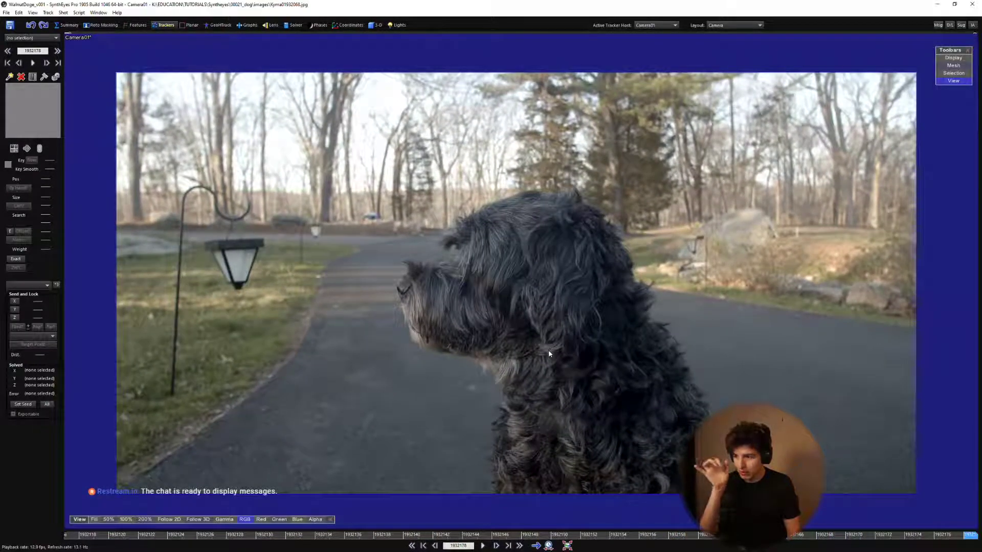
key("Home")
key("space")
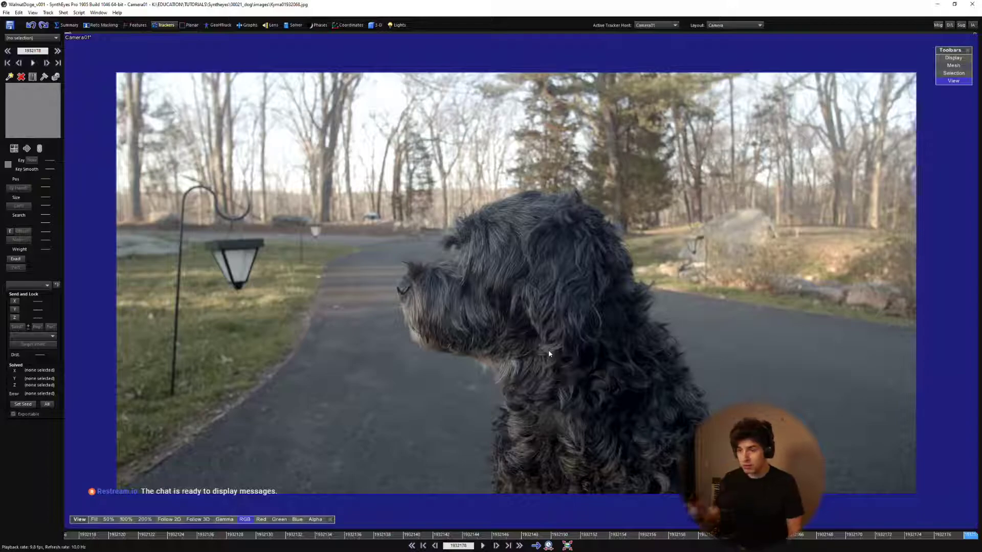
key("space")
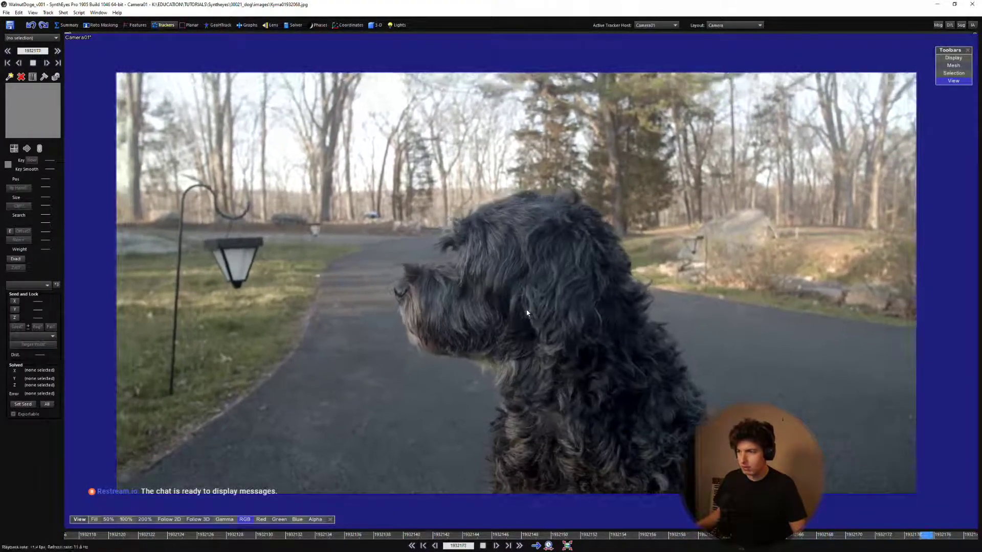
key("space")
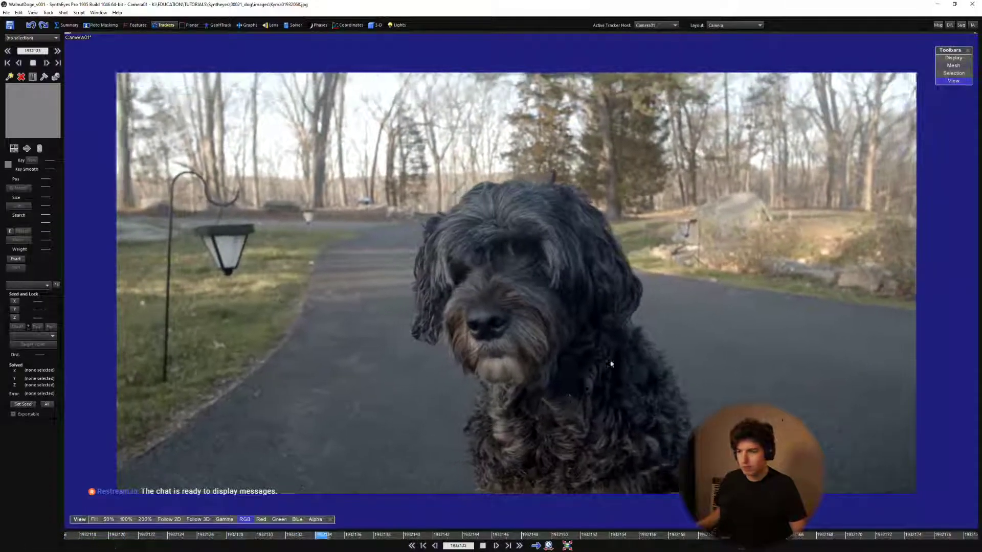
key("space")
scroll(597, 397, "up", 1)
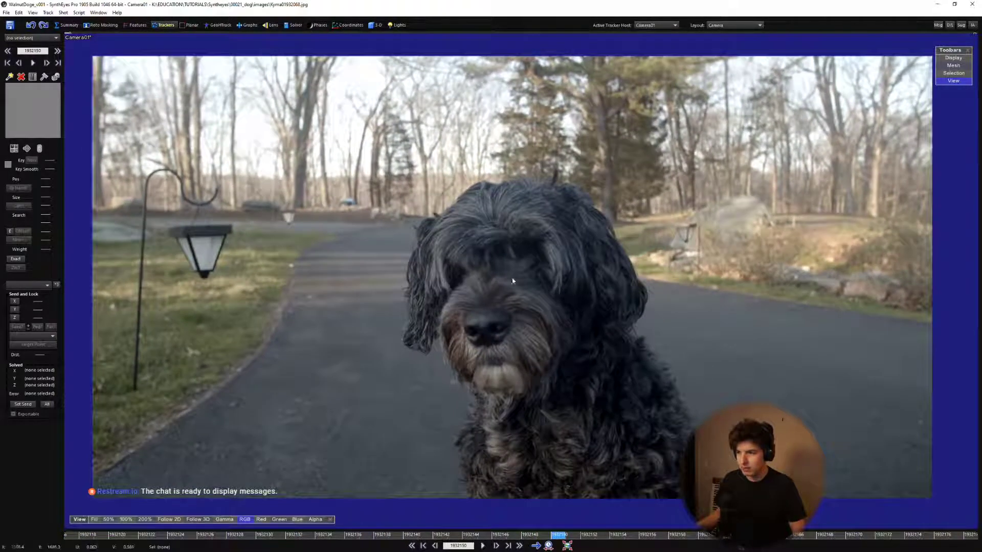
key("Home")
key("space")
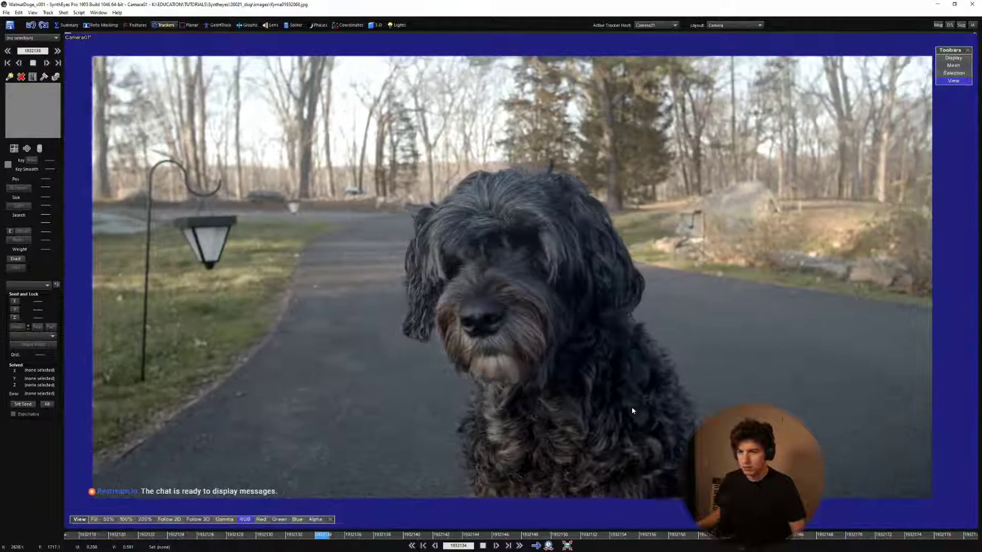
key("space")
key("Home")
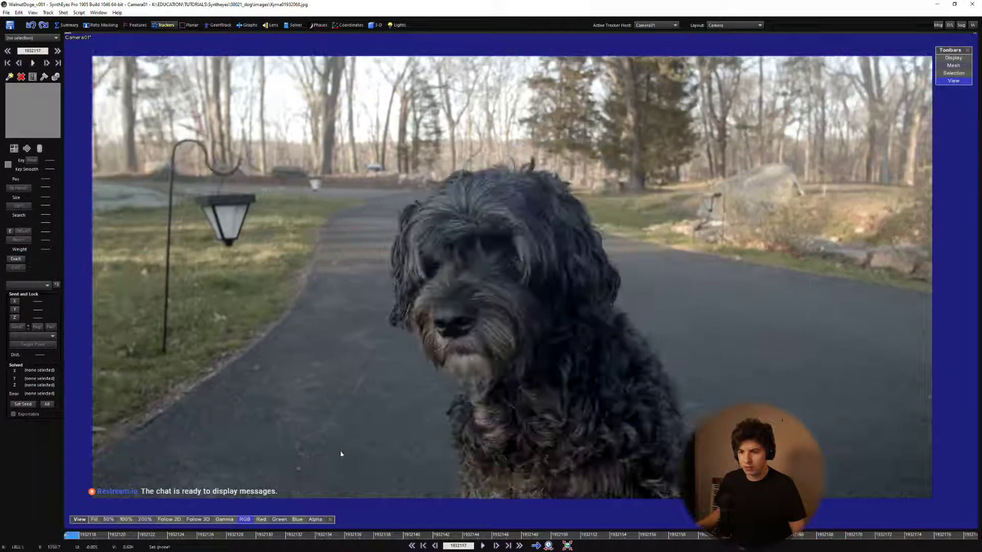
mouse_move(145, 533)
left_mouse_down()
mouse_move(881, 531)
mouse_move(278, 529)
mouse_move(502, 524)
left_mouse_up()
key("space")
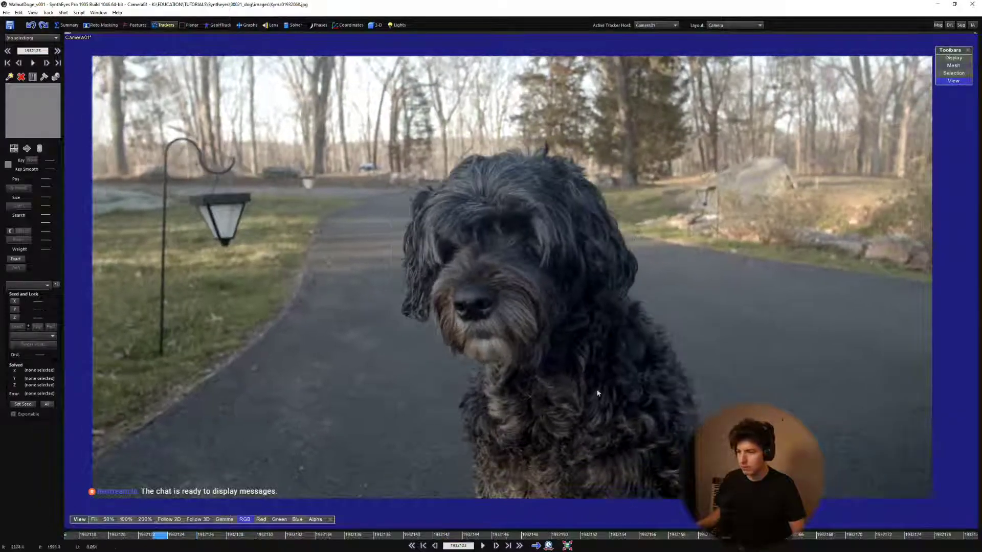
key("space")
key("Home")
scroll(248, 364, "down", 2)
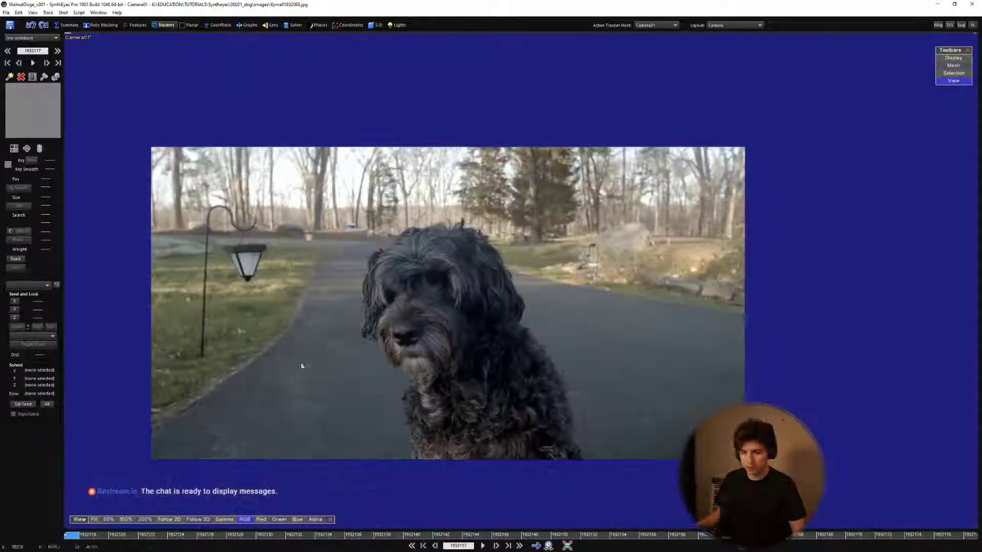
scroll(303, 366, "up", 2)
middle_click_drag(377, 366, 398, 359)
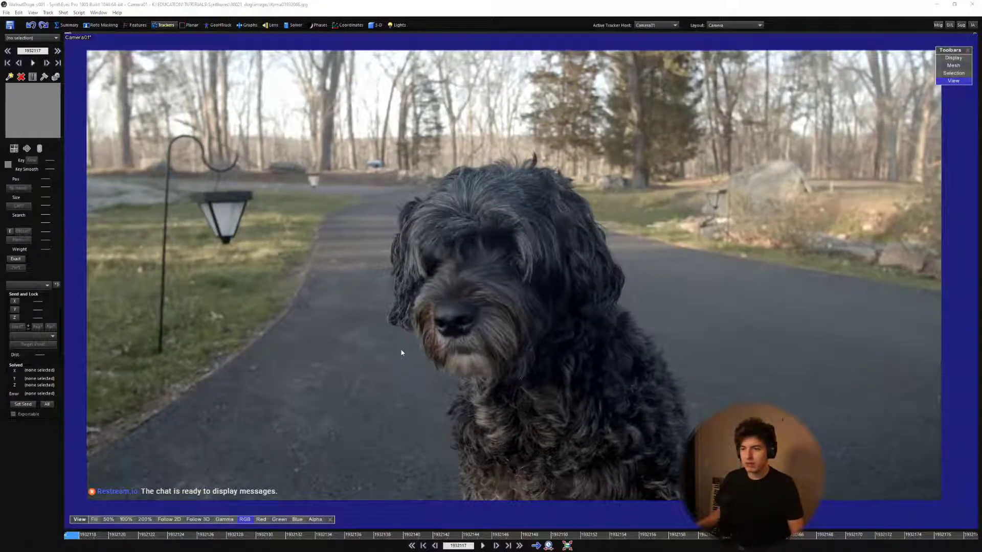
In the image preparation settings, set the shot's DownRes to By 1/2, allowing the shot cache to be flushed.
key("p")
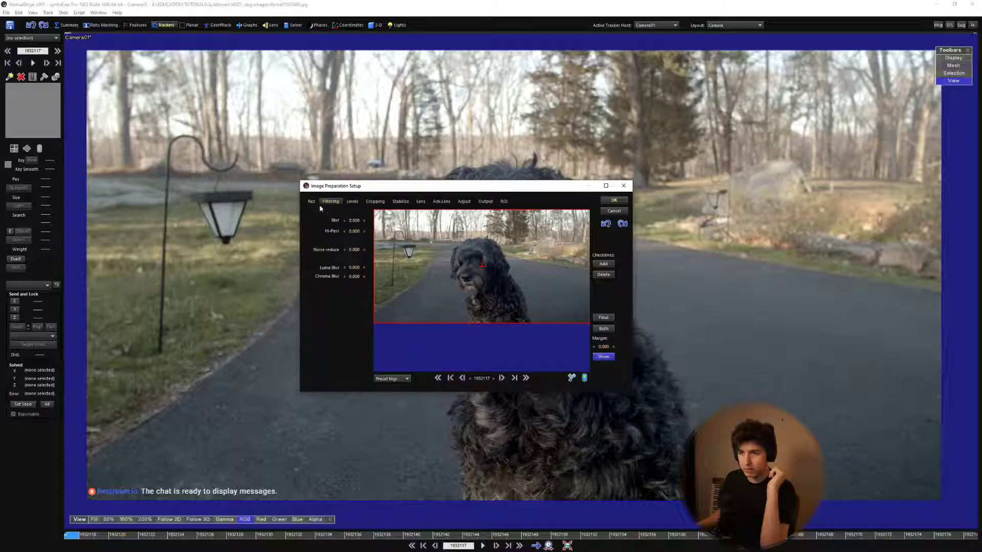
left_click(355, 237)
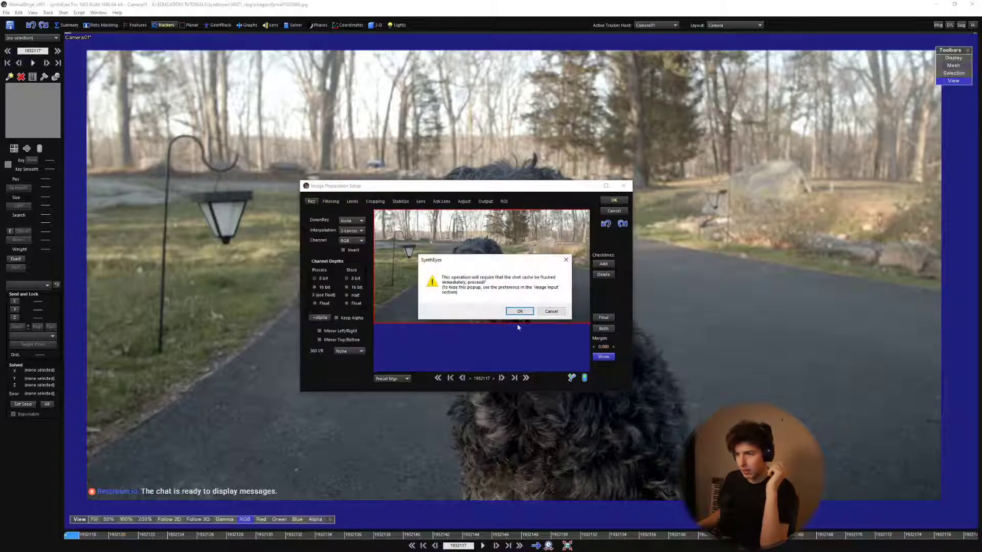
left_click(511, 312)
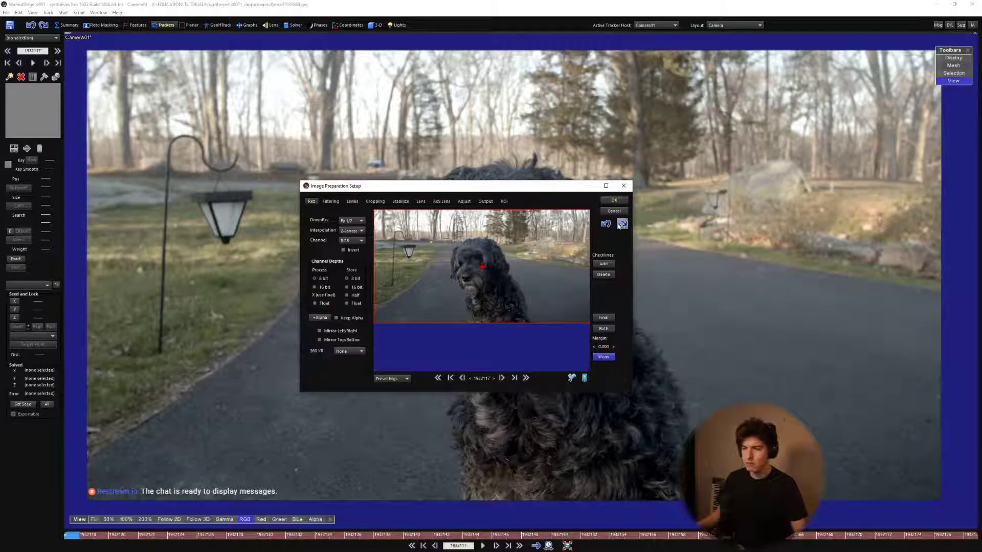
left_click(614, 199)
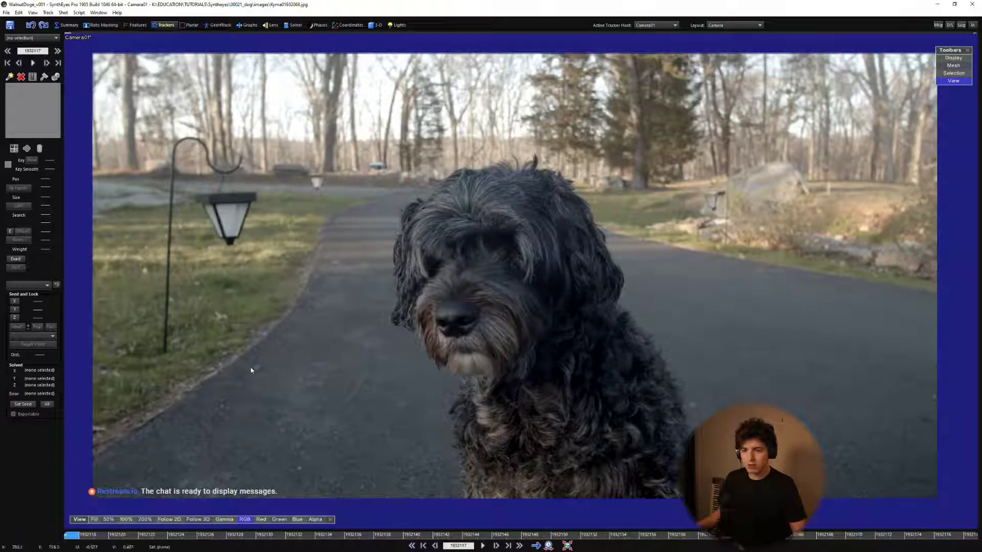
Add a tracker on the light speck on the driveway near the lamp-side grass edge, track it through the shot and lock it.
left_click(252, 369)
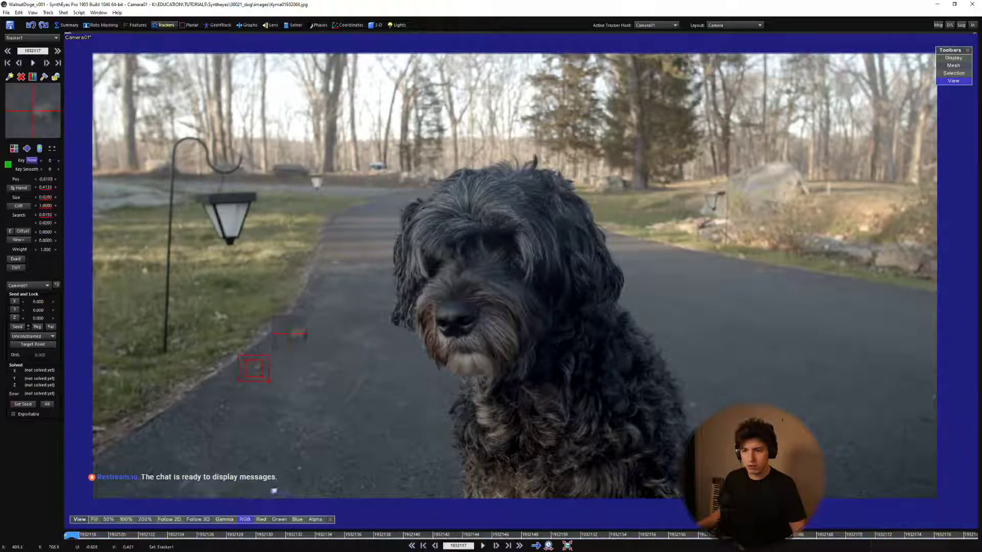
key("space")
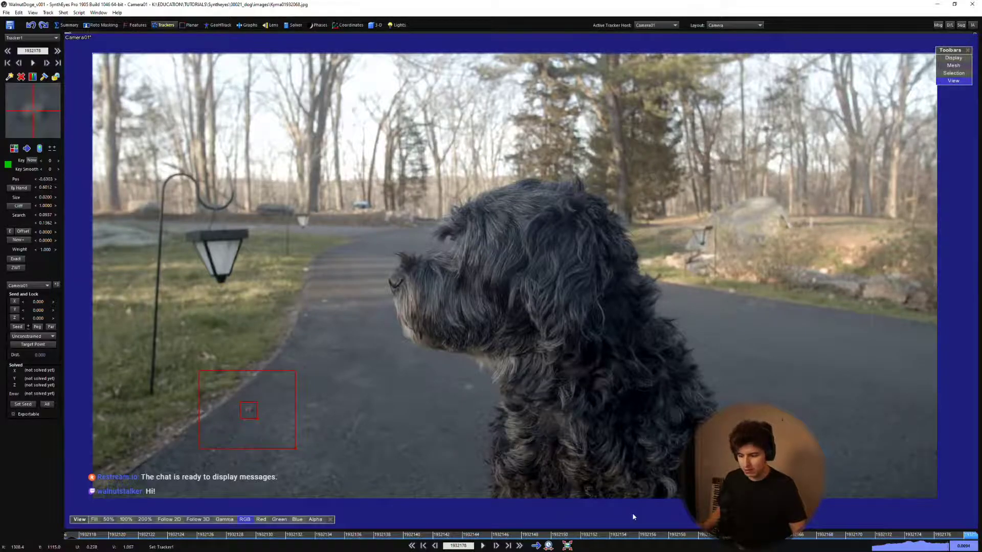
key("space")
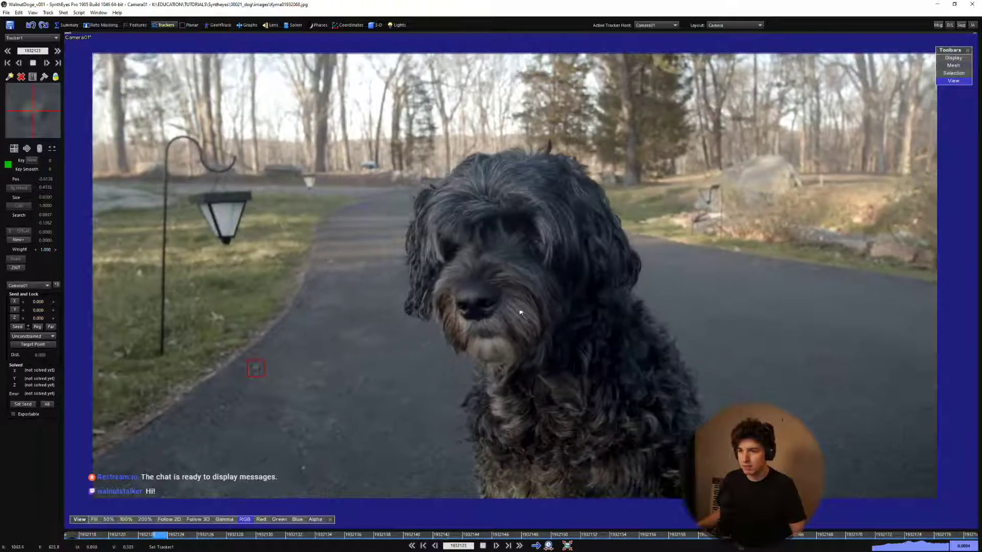
scroll(536, 265, "up", 3)
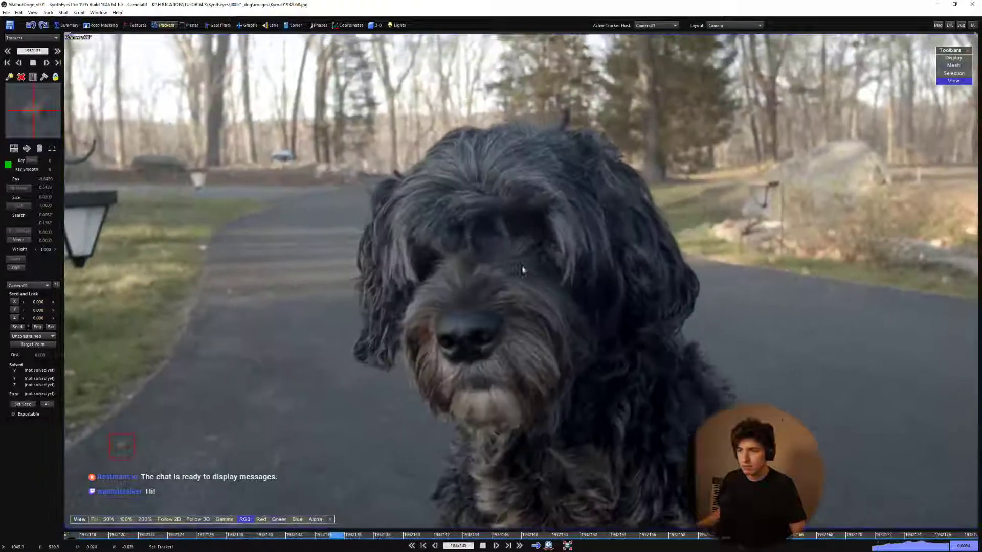
scroll(513, 249, "down", 3)
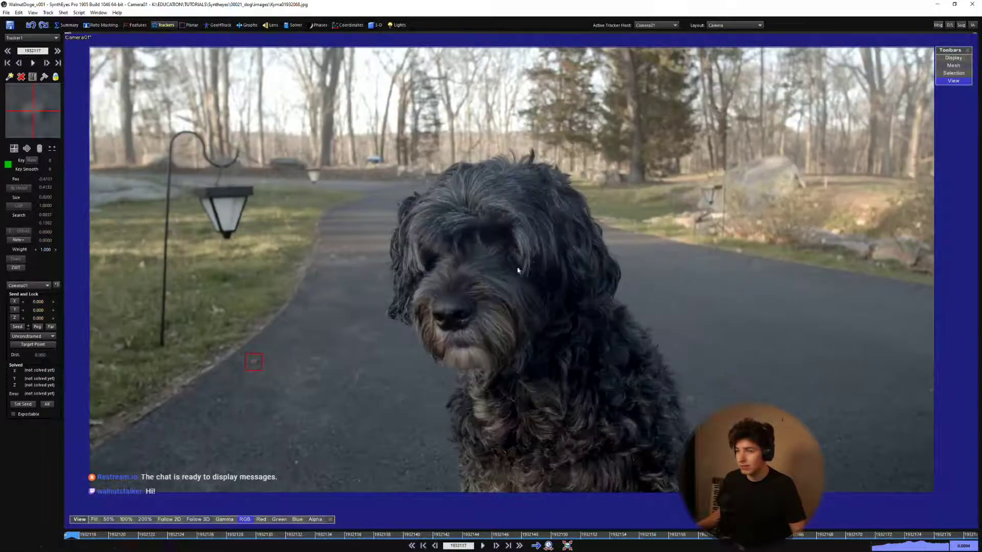
Add a tracker on the grass just in front of the roadside rocks, track it through the shot and lock it.
middle_click_drag(786, 256, 689, 261)
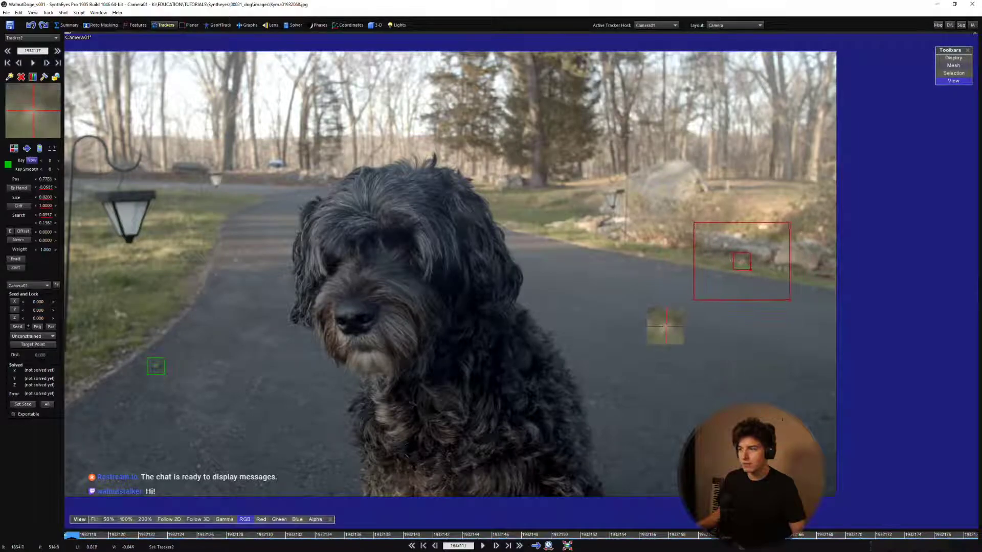
key("space")
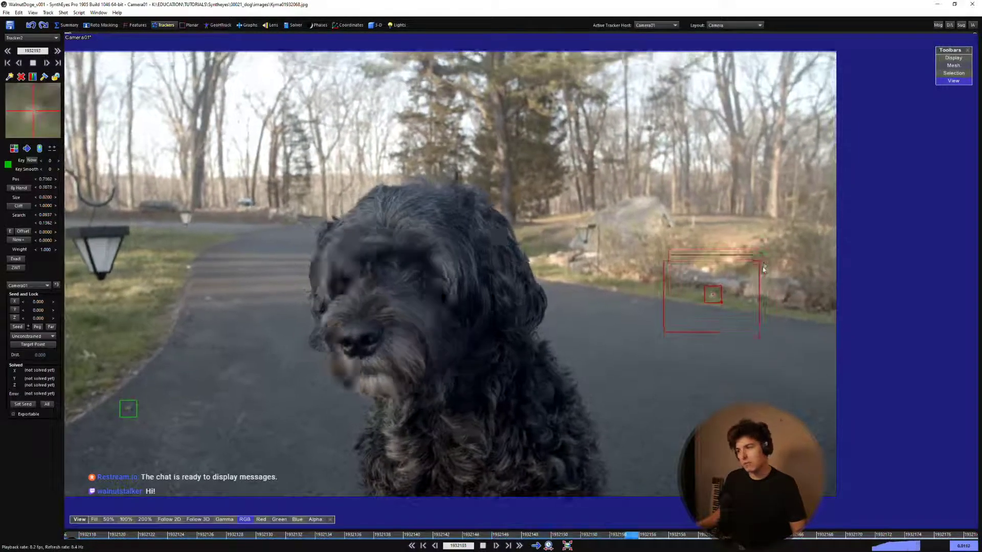
key("l")
key("shift+a")
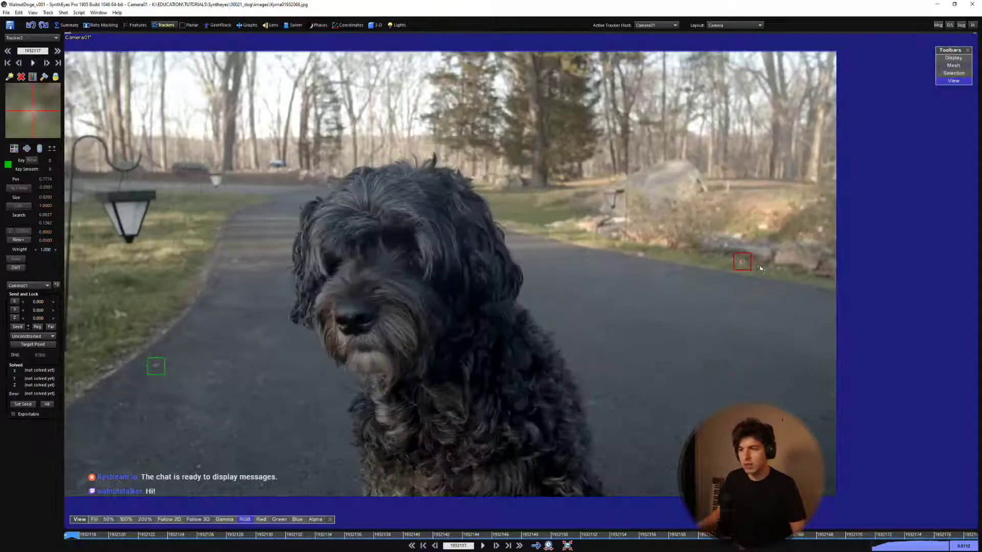
Add a tracker on the driveway edge between the dog and the roadside rocks, track it through the shot and lock it.
left_click(640, 255)
key("space")
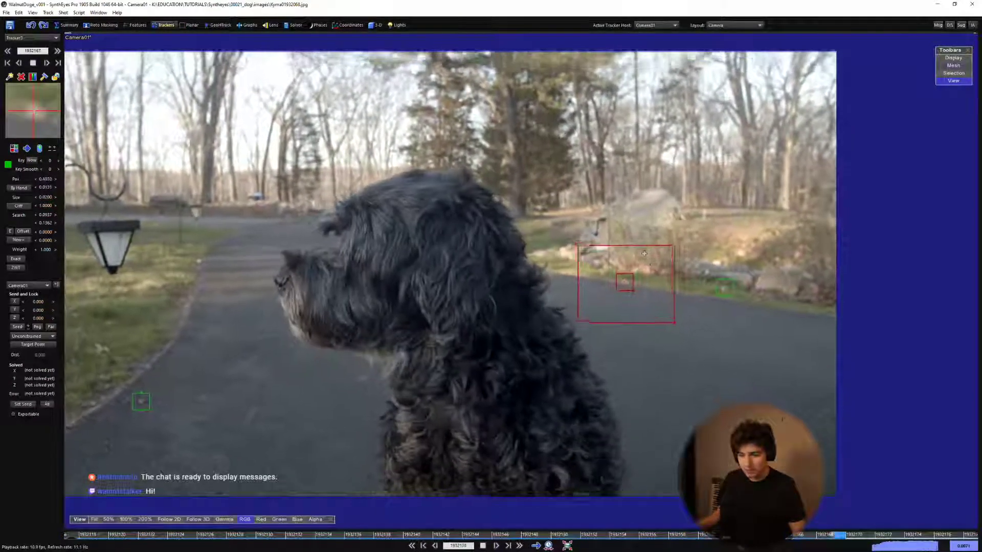
key("l")
key("shift+a")
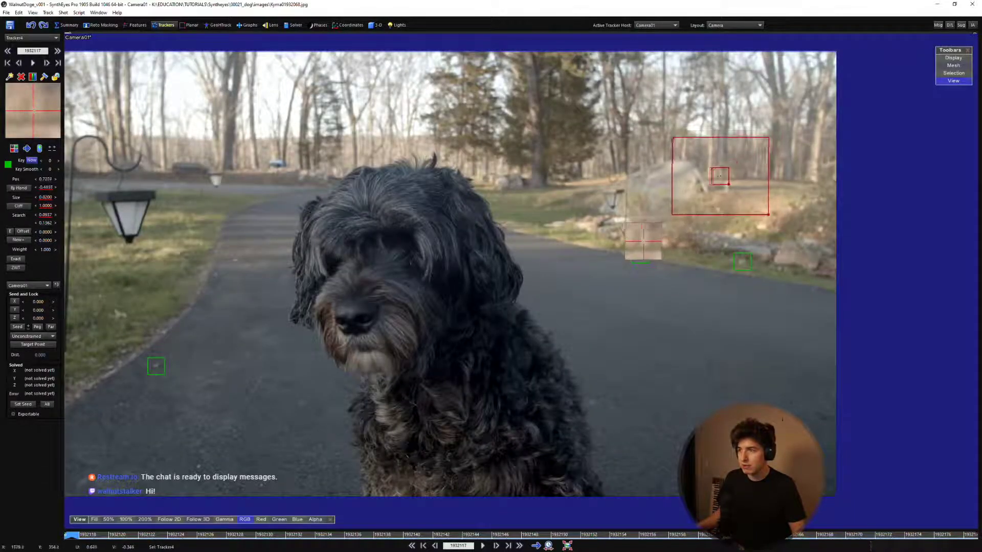
Track the new tracker beside the large boulder through to the last frame with the view following it in 2D.
key("5")
key("space")
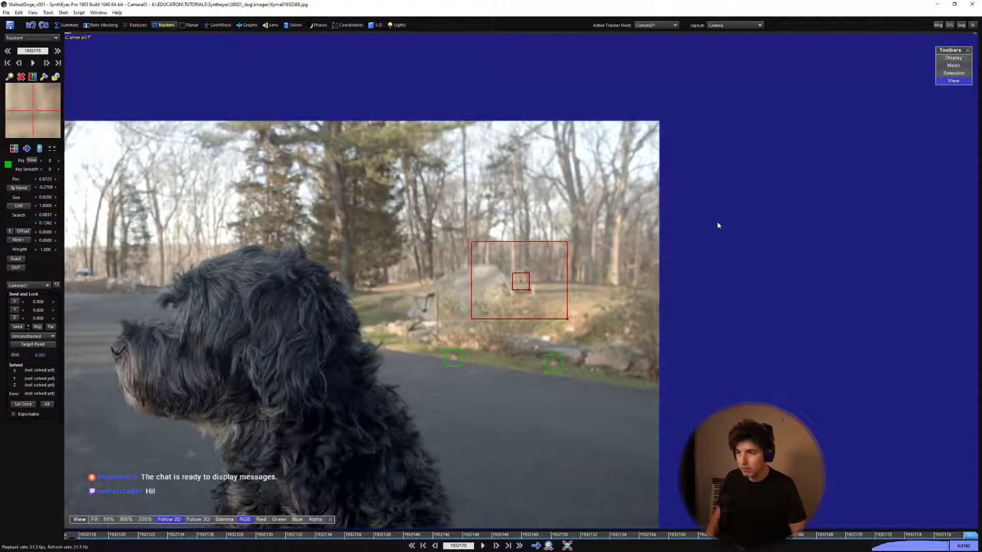
key("shift+a")
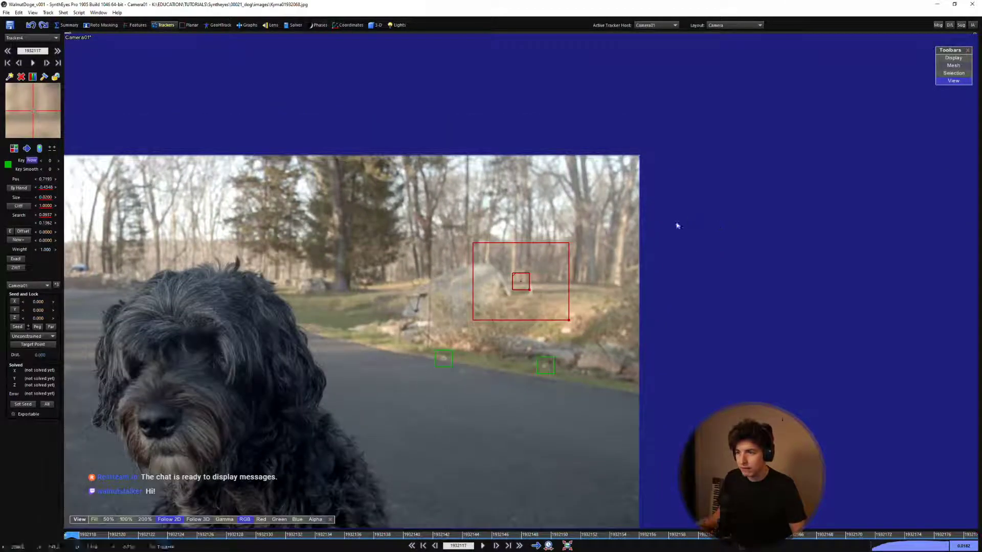
Add two background trackers beyond the one beside the boulder, track both through the shot and lock them.
left_click(559, 282)
left_click(542, 281)
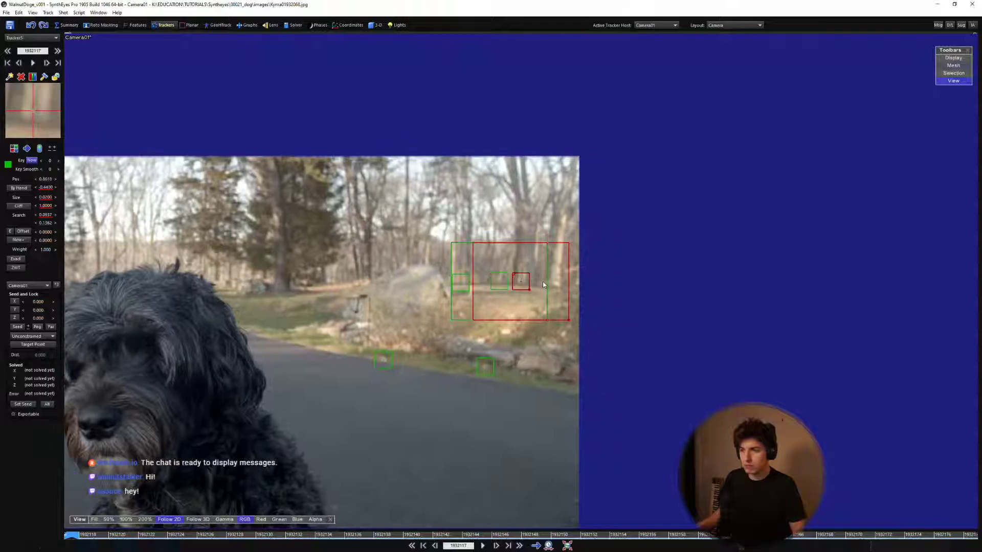
key("space")
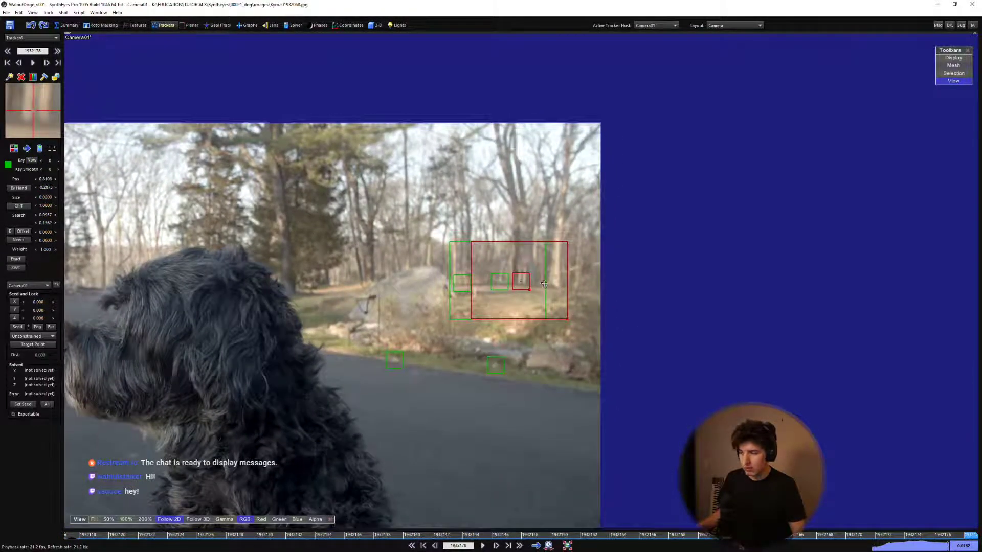
left_click_drag(607, 287, 509, 296)
key("shift+a")
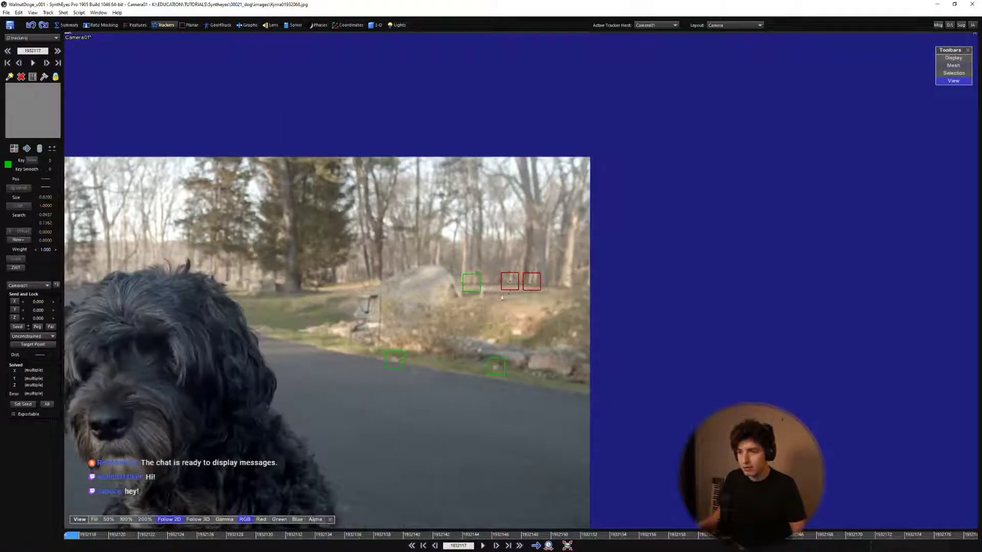
Add a tracker on the sunlit grass between the near lamp and the driveway edge, track it with 2D following and lock it.
key("5")
scroll(307, 325, "down", 4)
middle_click_drag(306, 325, 558, 310)
scroll(507, 337, "up", 3)
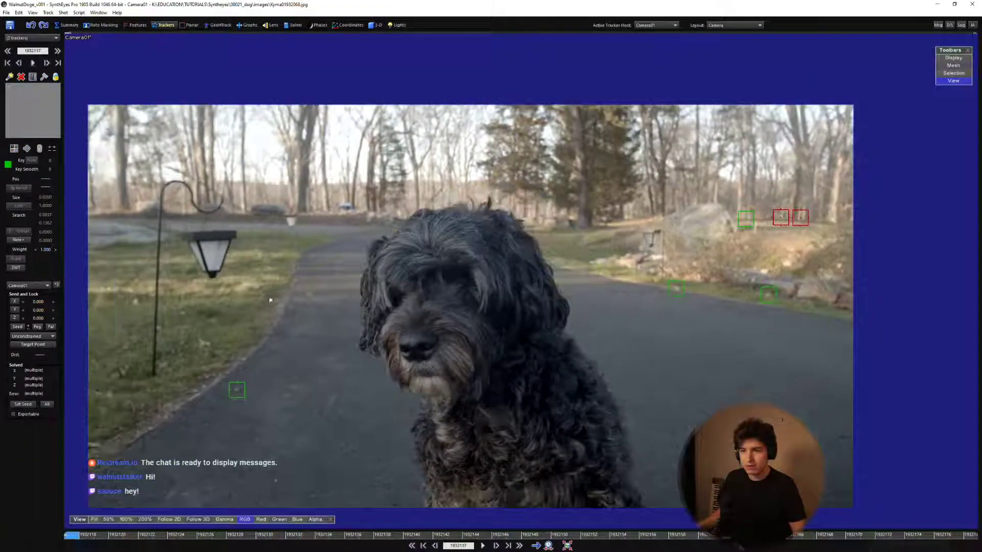
scroll(276, 286, "up", 3)
middle_click_drag(286, 269, 305, 283)
left_click(302, 279)
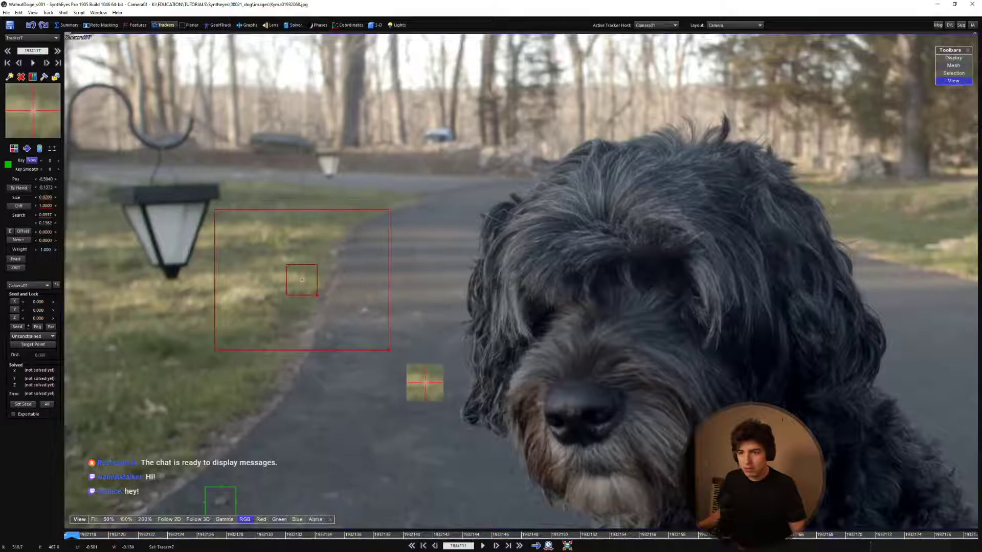
key("5")
key("space")
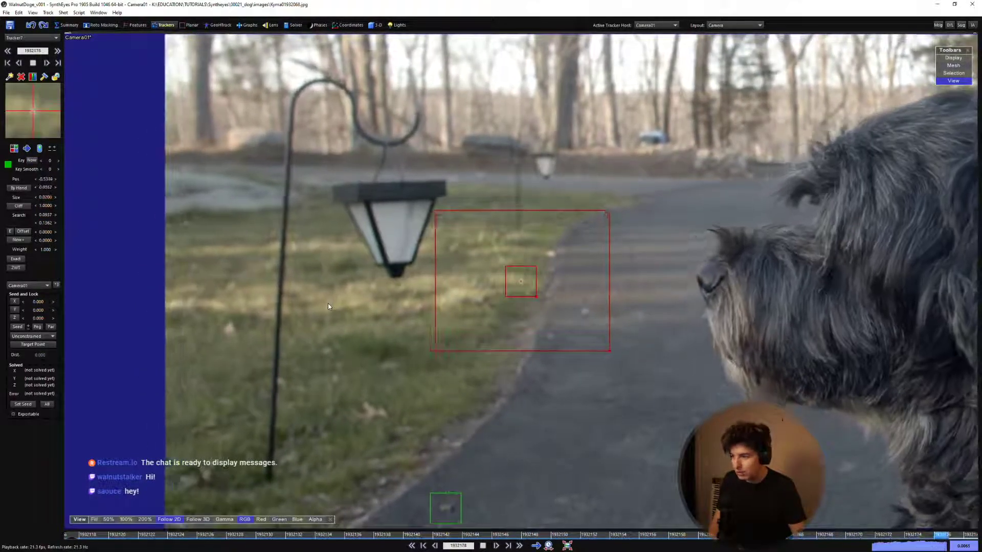
key("shift+a")
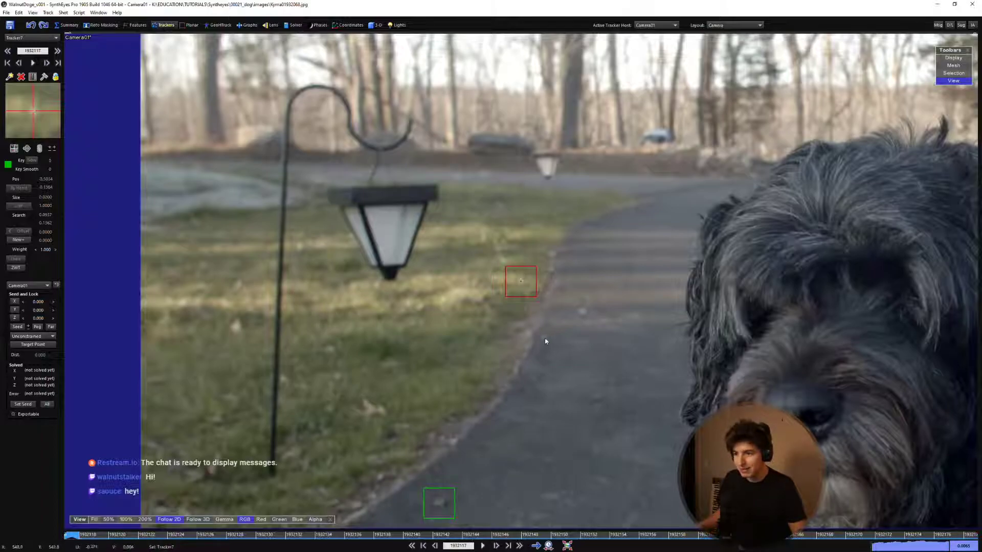
Add trackers on the driveway edge below the sunlit grass and on the fallen leaf in the grass, track both through the shot and lock them.
key("space")
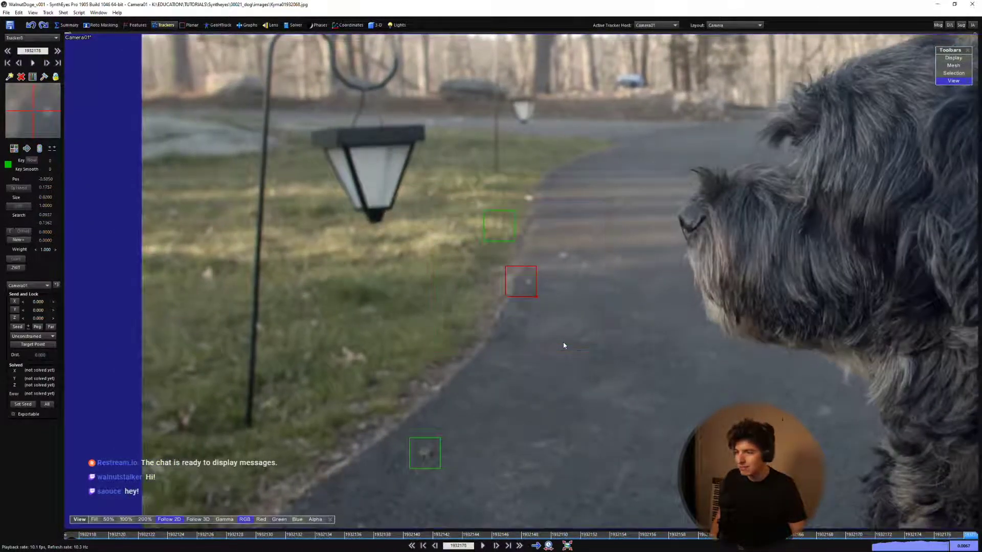
key("shift+a")
left_click(359, 355)
key("space")
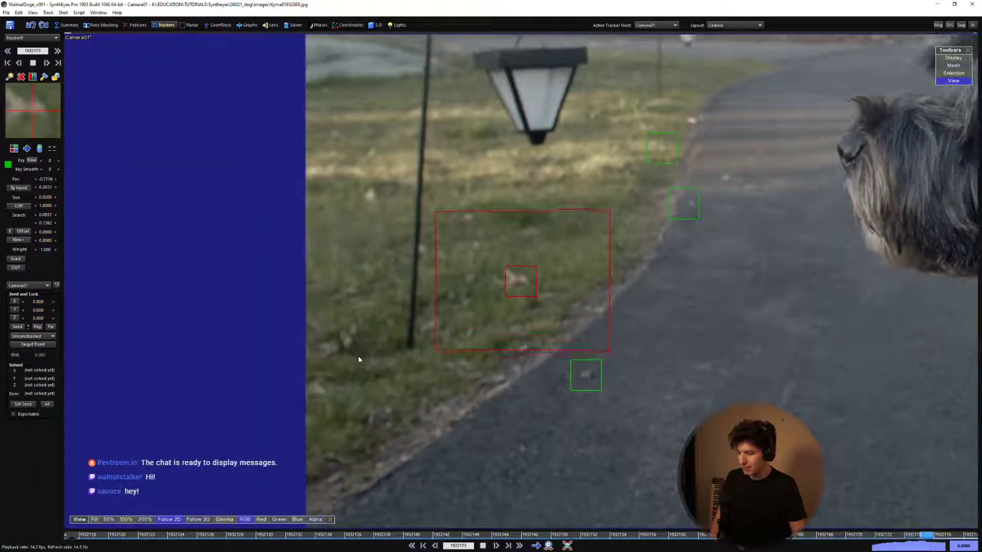
key("shift+a")
Add a tracker on the grass beside the leaf and one on the asphalt near the driveway edge, track each through the shot and lock it.
left_click(463, 282)
key("space")
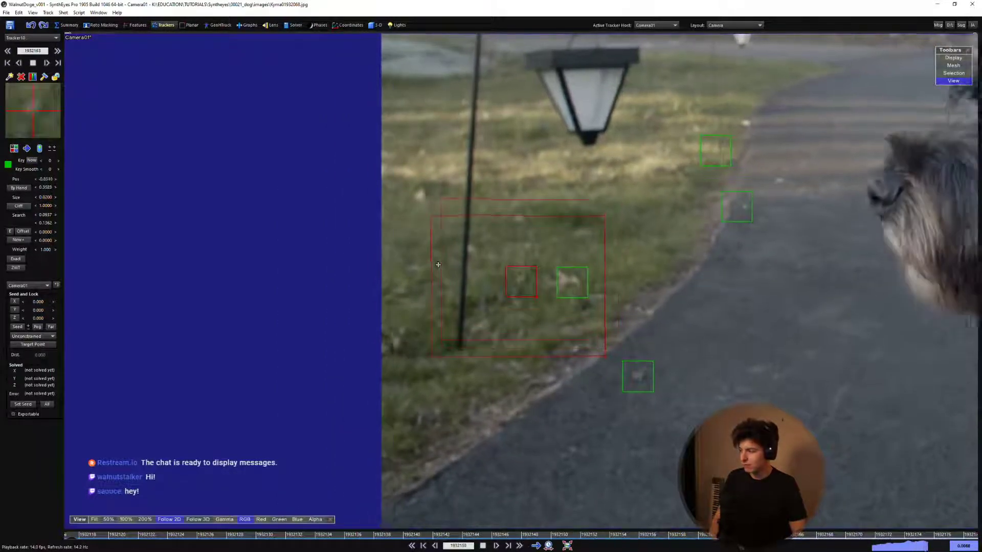
key("shift+a")
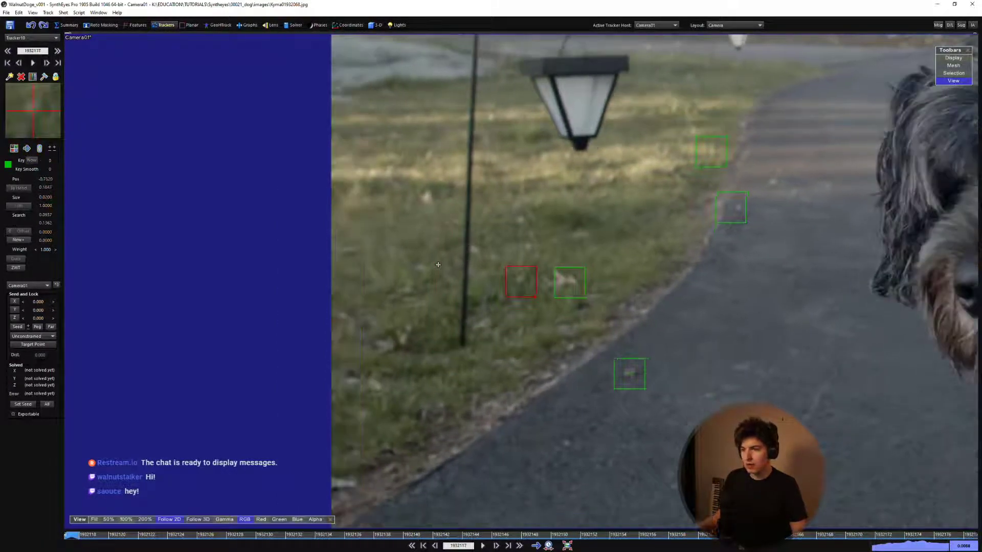
left_click(557, 438)
key("space")
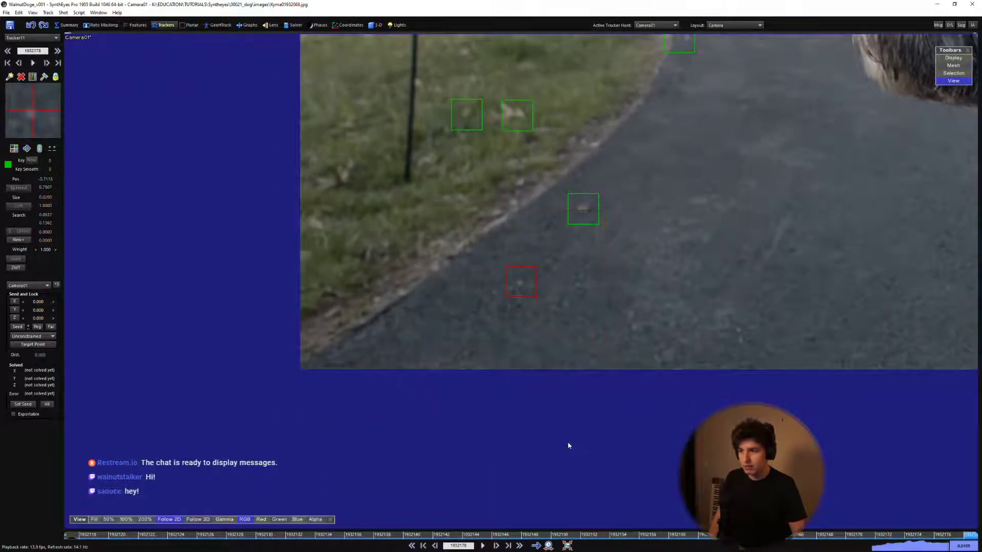
key("shift+a")
Add two neighbouring trackers along the gravel driveway edge below the leaf, track both through the shot and lock them.
left_click(502, 219)
key("space")
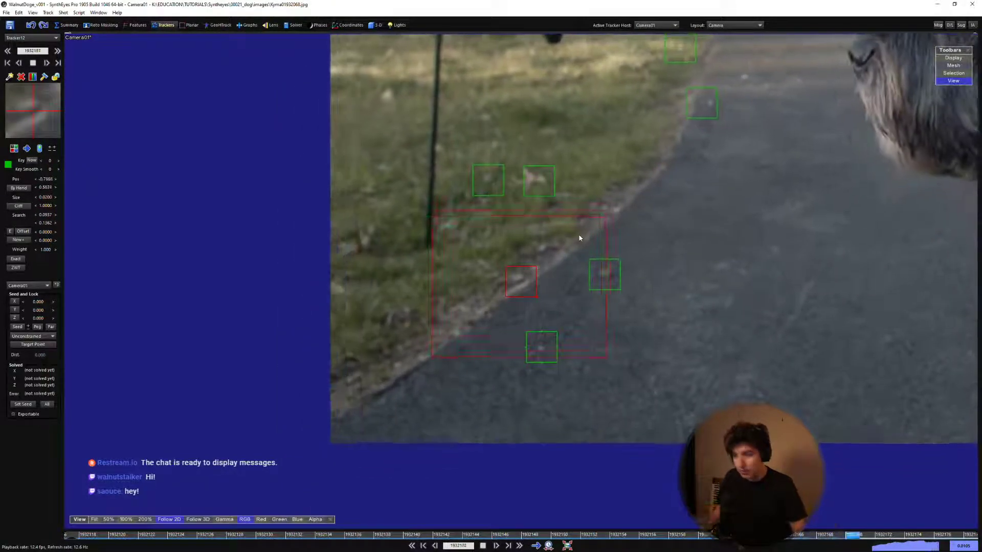
key("shift+a")
left_click(542, 253)
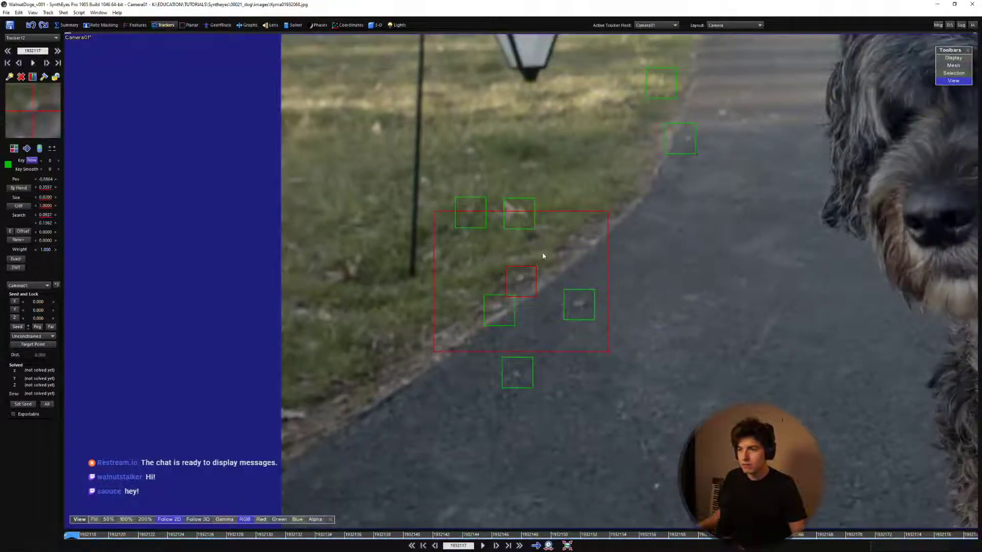
key("space")
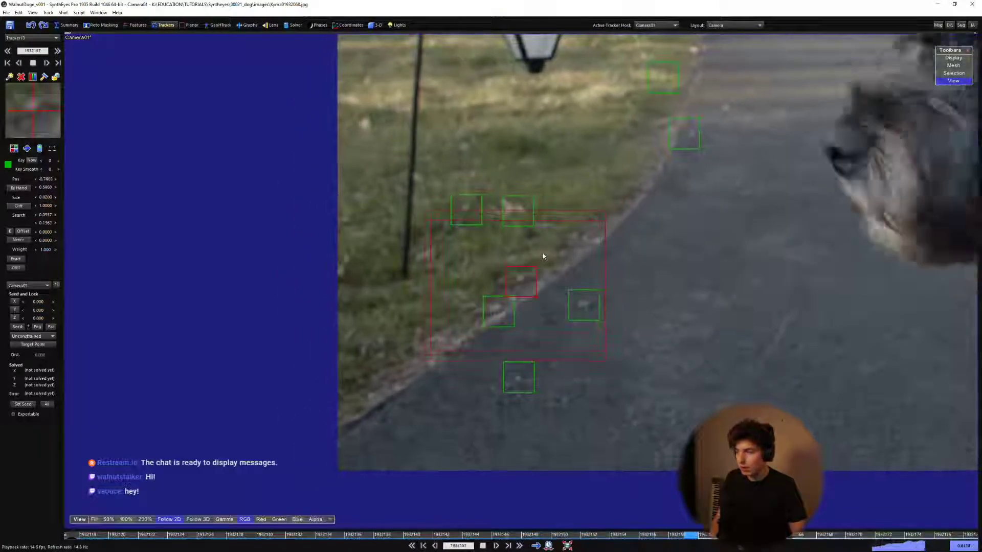
key("shift+a")
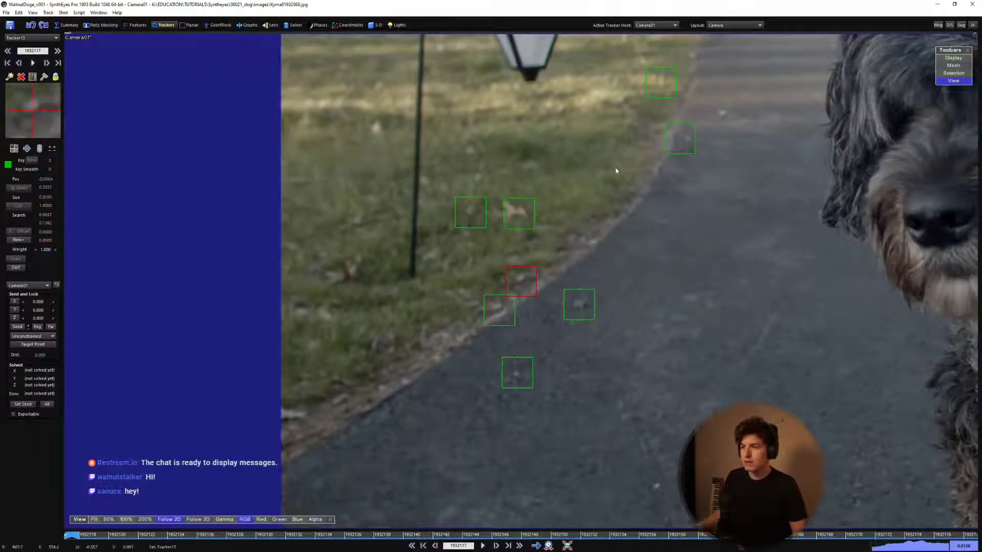
Add a tracker farther up the driveway edge, between the gravel pair and the sunlit grass, track it through the shot and lock it.
left_click(614, 171)
key("space")
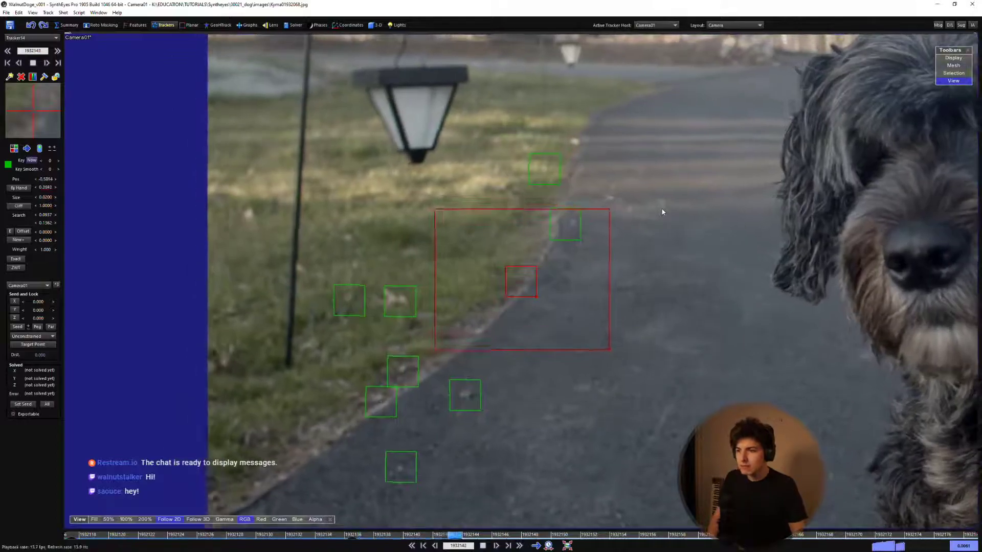
key("shift+a")
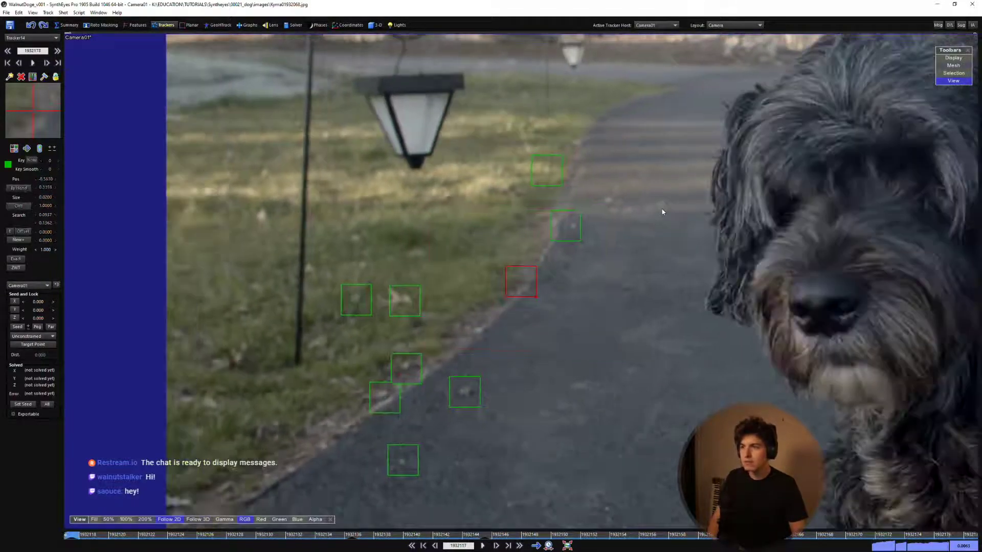
Add a tracker on the distant lamp at the far end of the driveway, track it to the last frame and lock it.
scroll(598, 215, "down", 2)
middle_click_drag(561, 137, 486, 199)
scroll(508, 166, "up", 4)
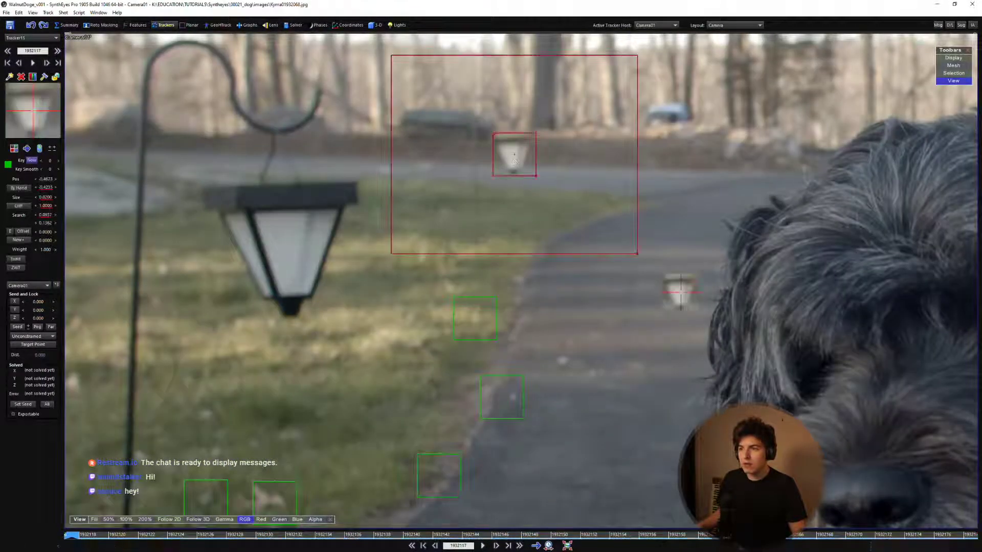
key("space")
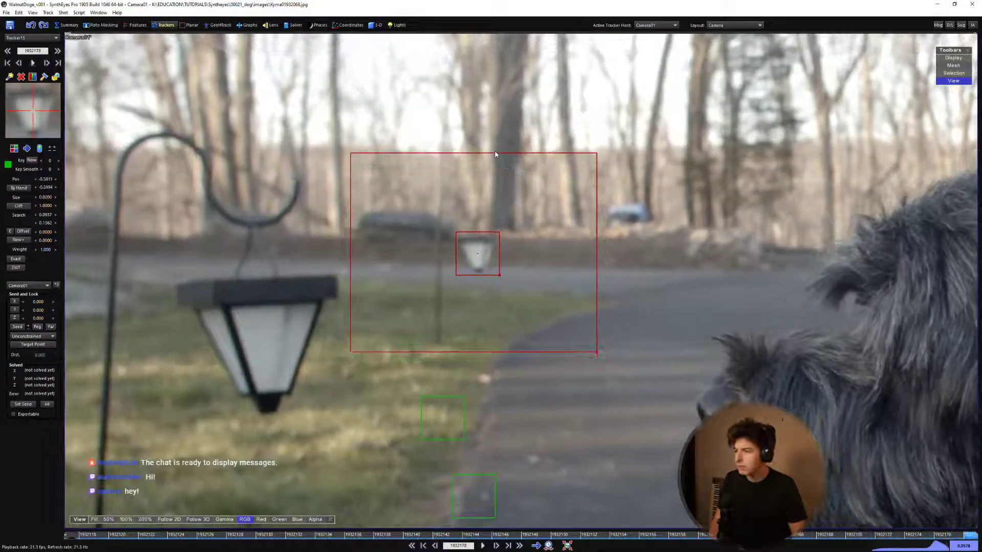
key("shift+a")
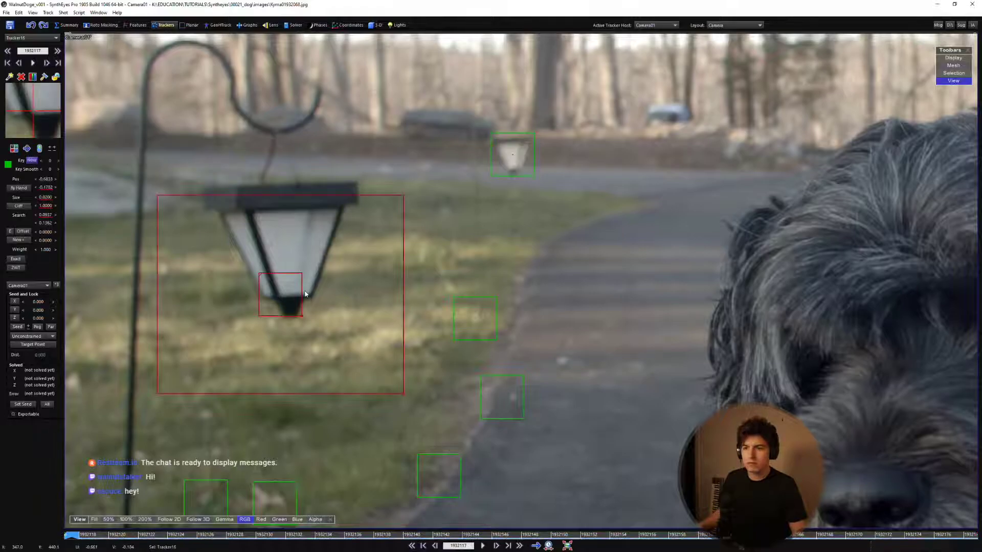
Place trackers on the four glass corners of the near lamp, track them through the shot and lock all four together.
left_click(305, 293)
key("space")
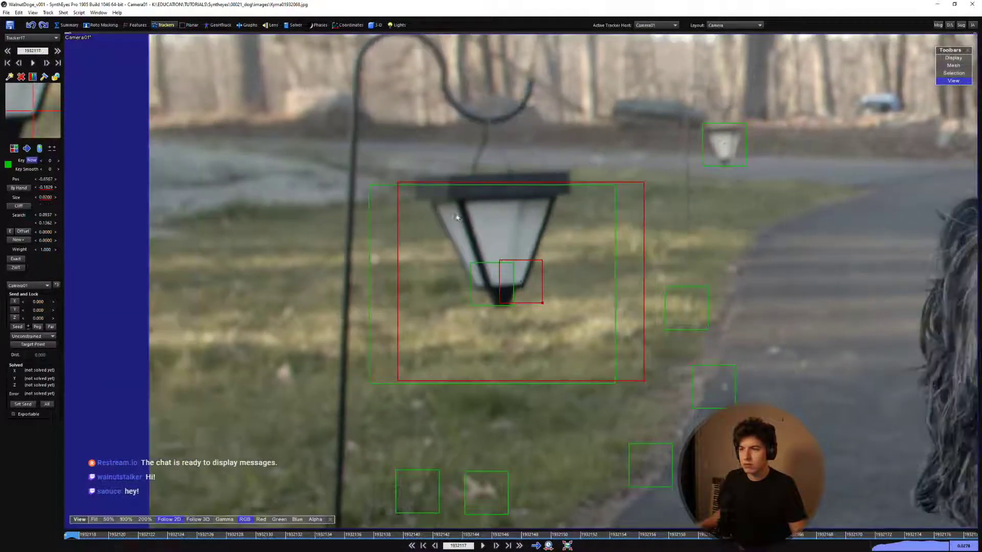
left_click(456, 212)
key("space")
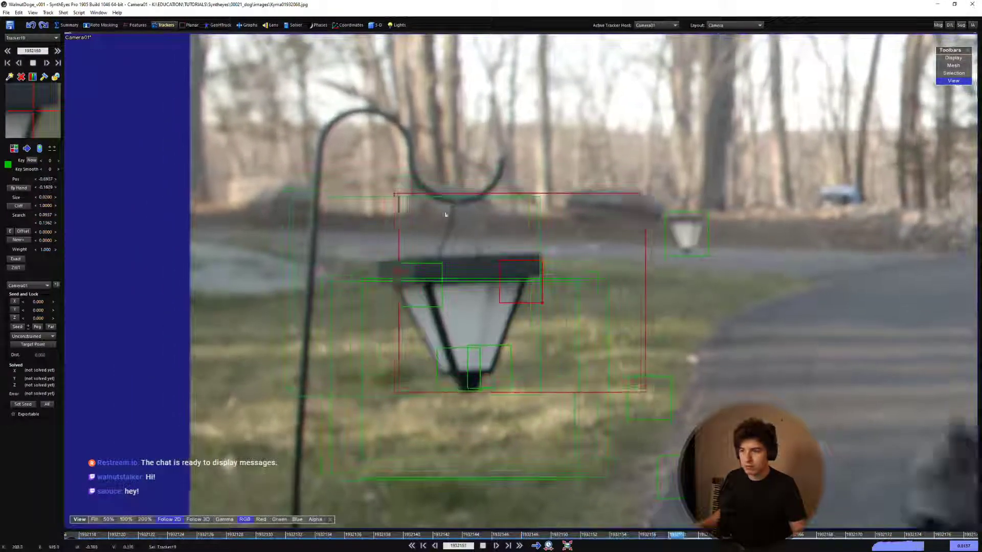
left_click_drag(513, 427, 388, 246)
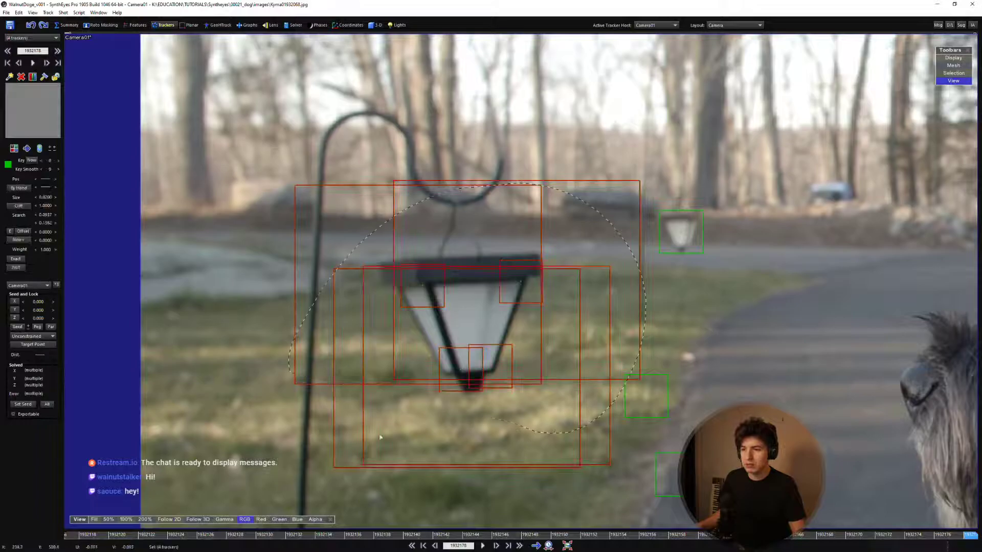
scroll(388, 428, "down", 2)
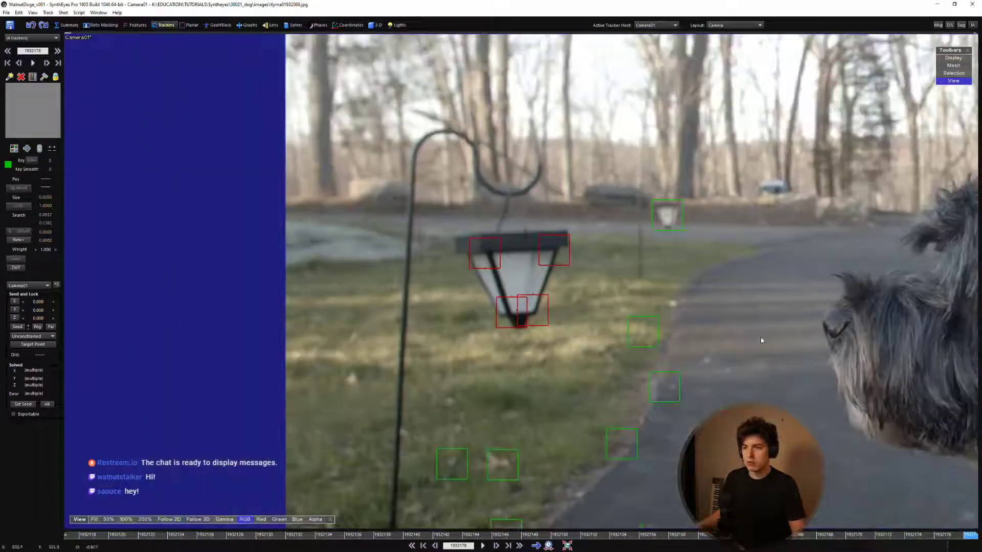
scroll(435, 279, "down", 2)
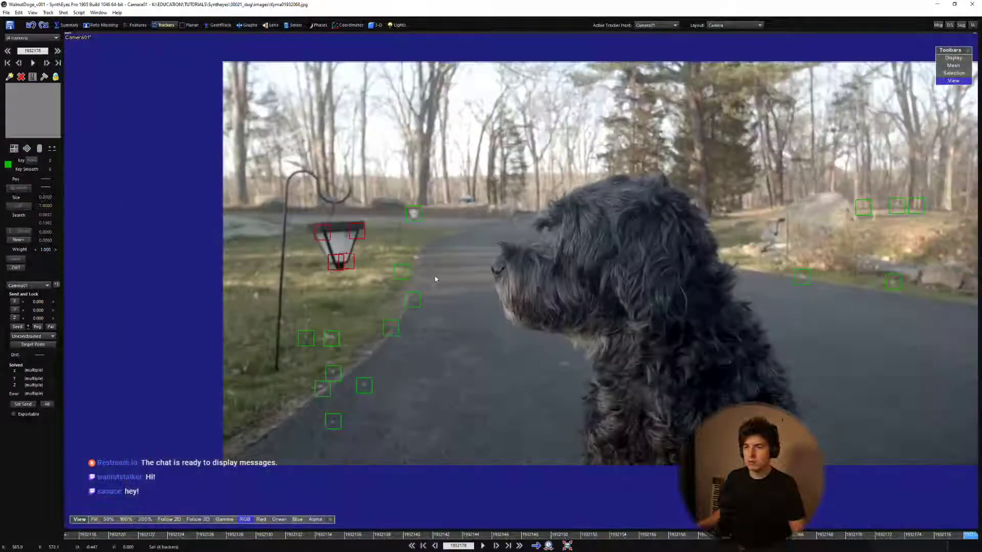
From the first frame, add a tracker on the light asphalt speck in front of the dog, track it with 2D following and lock it.
key("Home")
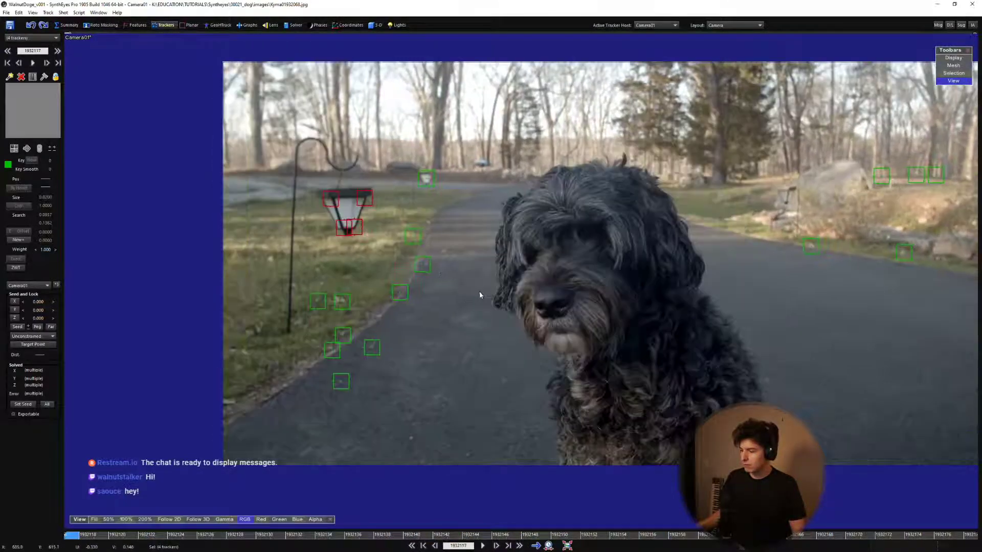
middle_click_drag(479, 290, 496, 302)
scroll(399, 286, "down", 1)
scroll(418, 309, "up", 1)
scroll(496, 302, "up", 1)
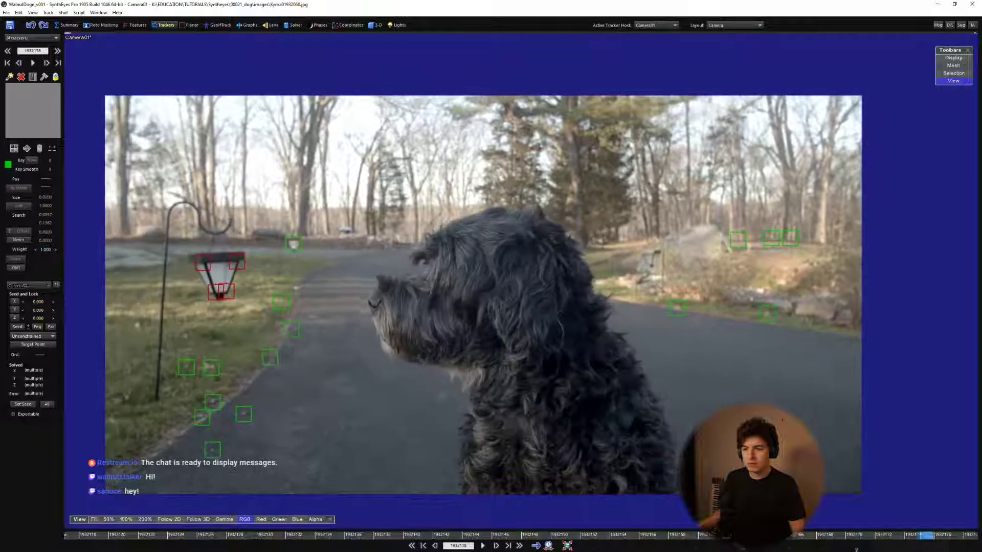
scroll(323, 441, "up", 5)
left_click(324, 440)
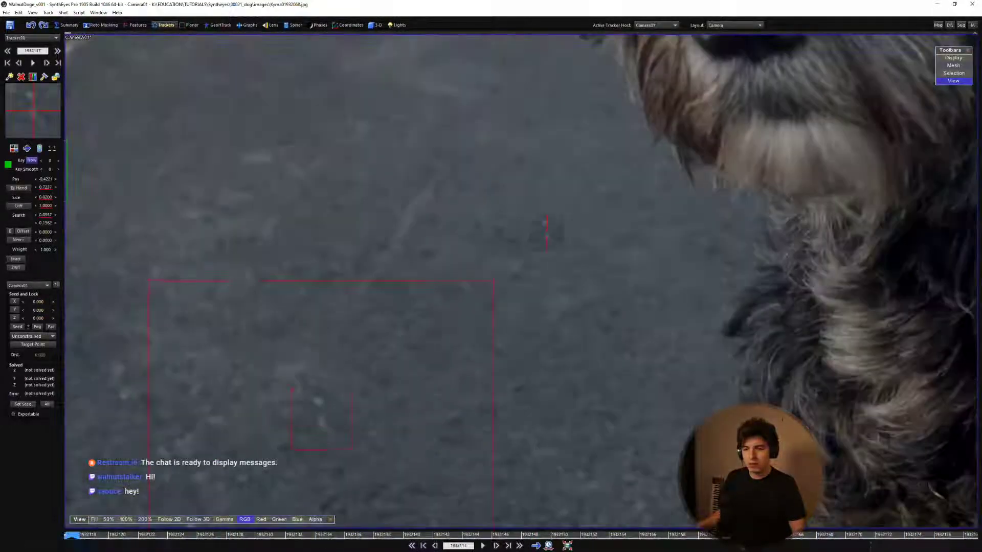
scroll(437, 350, "down", 2)
key("5")
key("space")
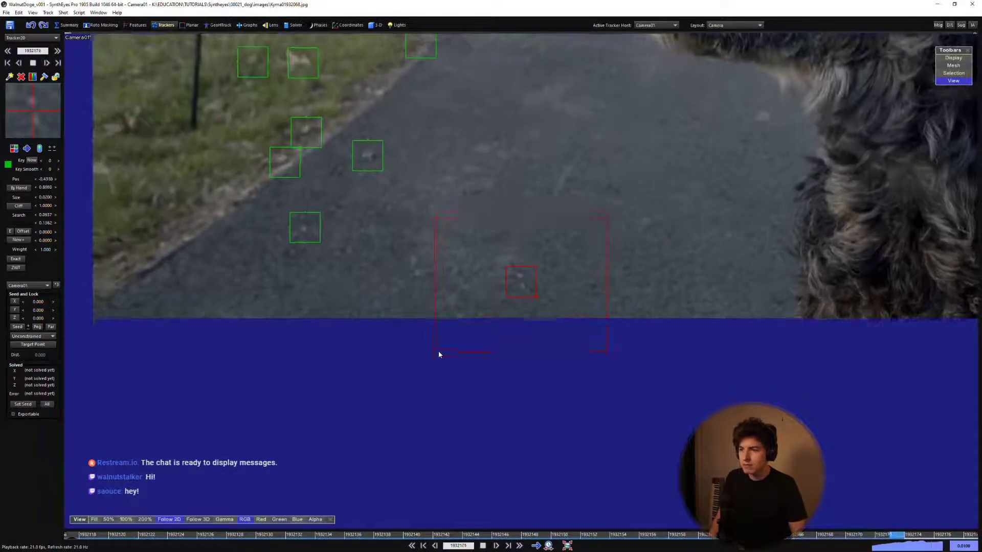
key("Home")
Add two trackers on asphalt specks behind the dog's back, track each through the shot with 2D following and lock them.
key("5")
middle_click_drag(890, 306, 267, 368)
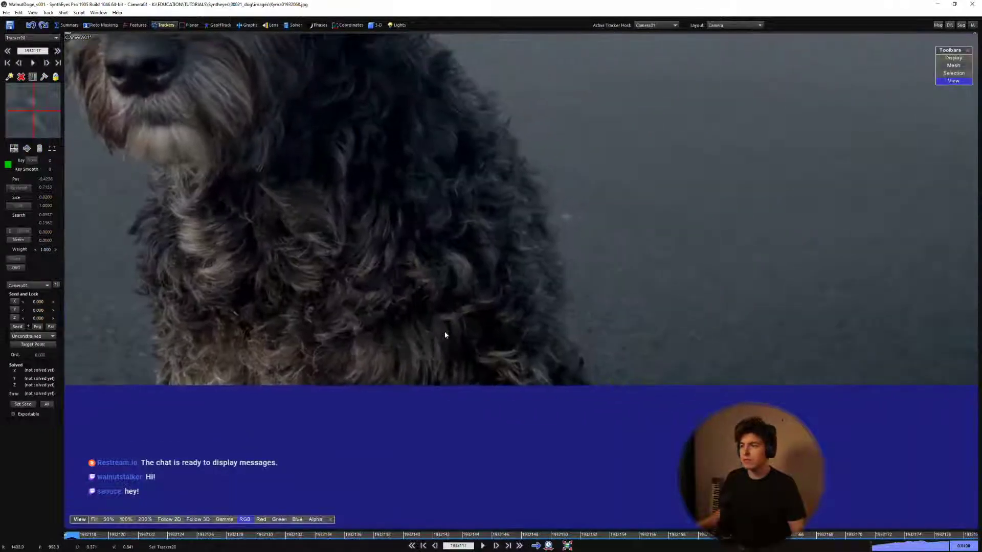
key("5")
key("space")
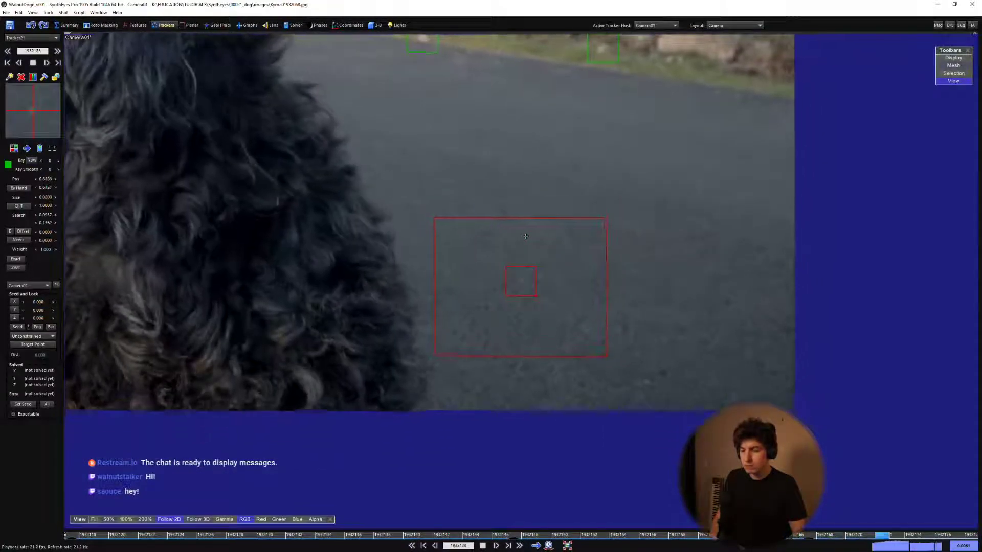
key("Home")
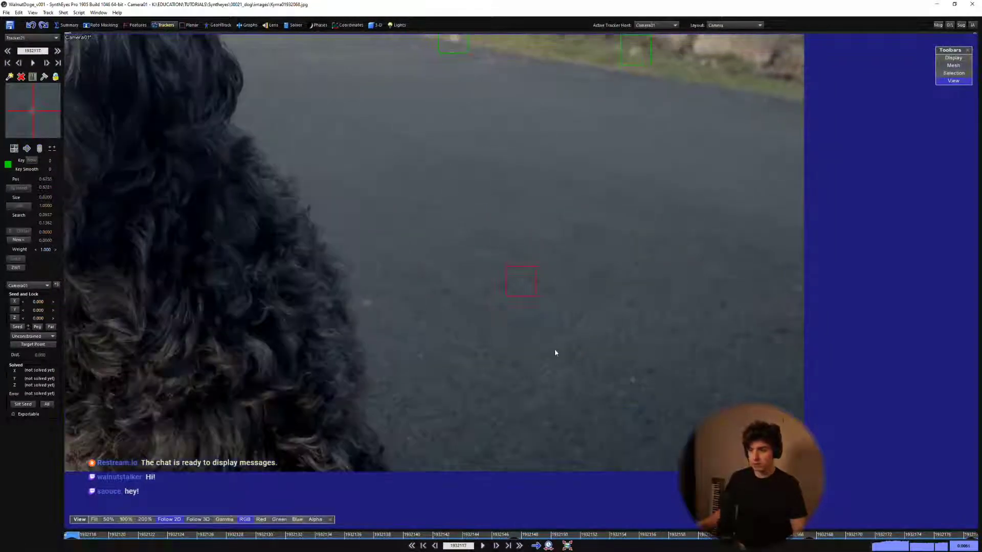
key("space")
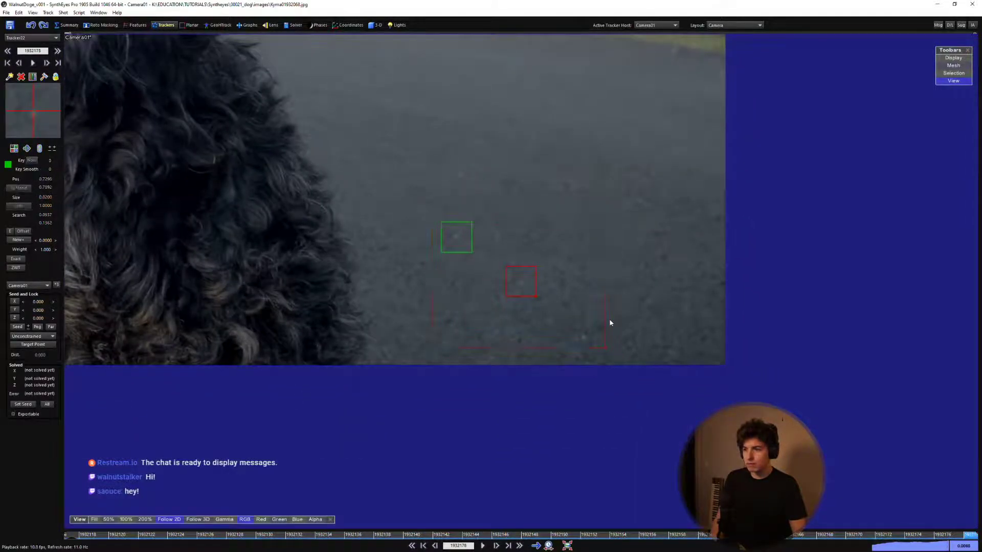
key("Home")
Try to track another asphalt spot near the image edge, beyond the two trackers behind the dog.
left_click(640, 337)
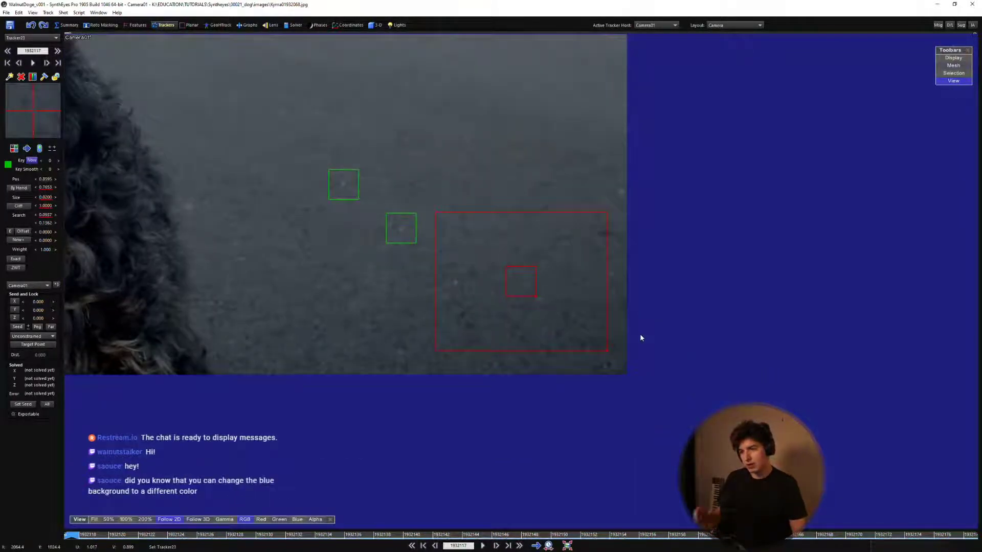
key("ctrl+f")
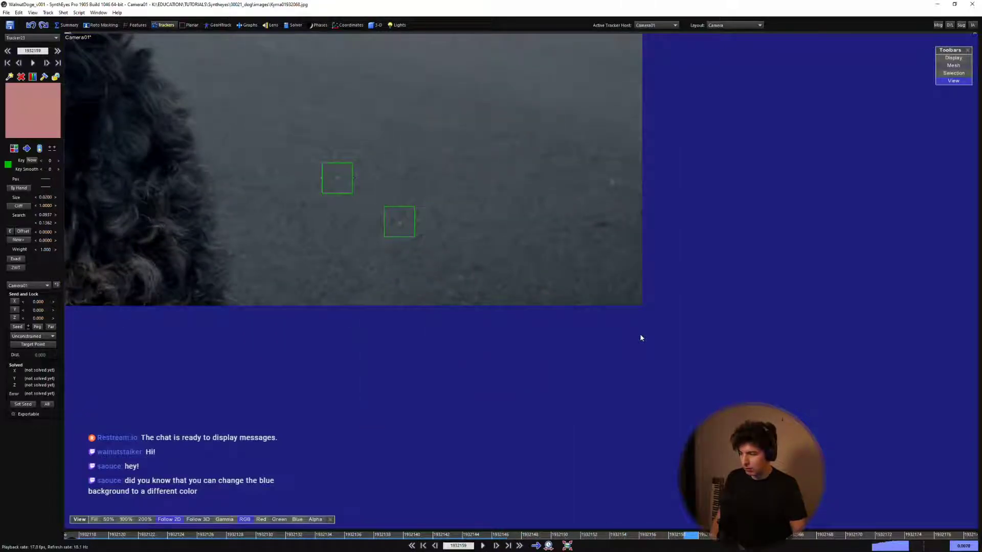
scroll(508, 217, "down", 3)
middle_click_drag(491, 196, 640, 313)
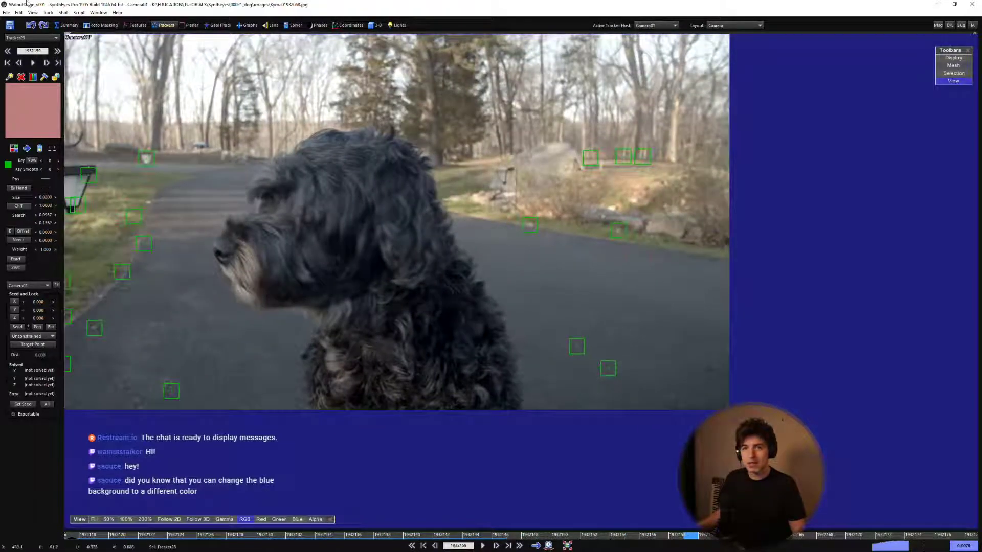
Open the preferences and bring up the colour picker for the UI Background colour.
left_click_drag(27, 3, 41, 0)
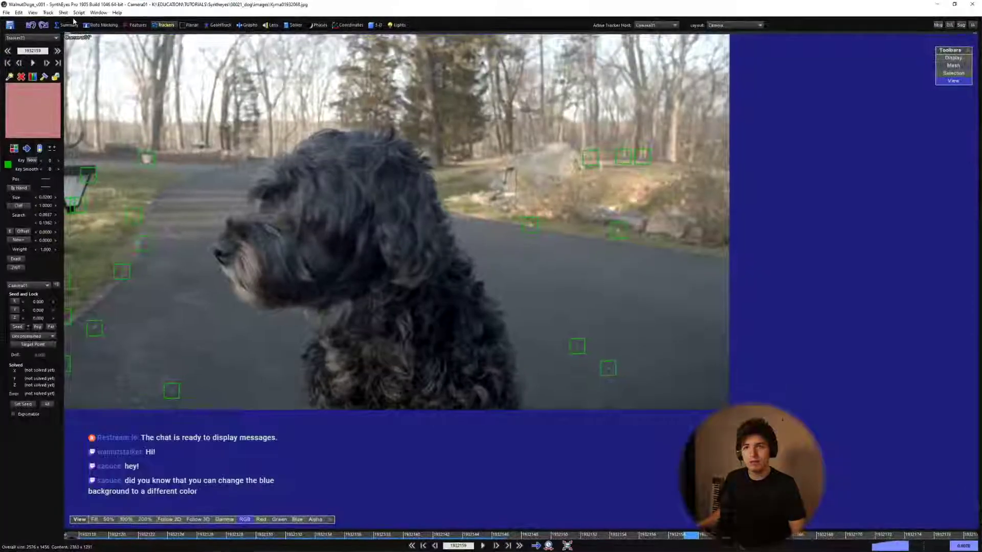
left_click(22, 13)
left_click(36, 259)
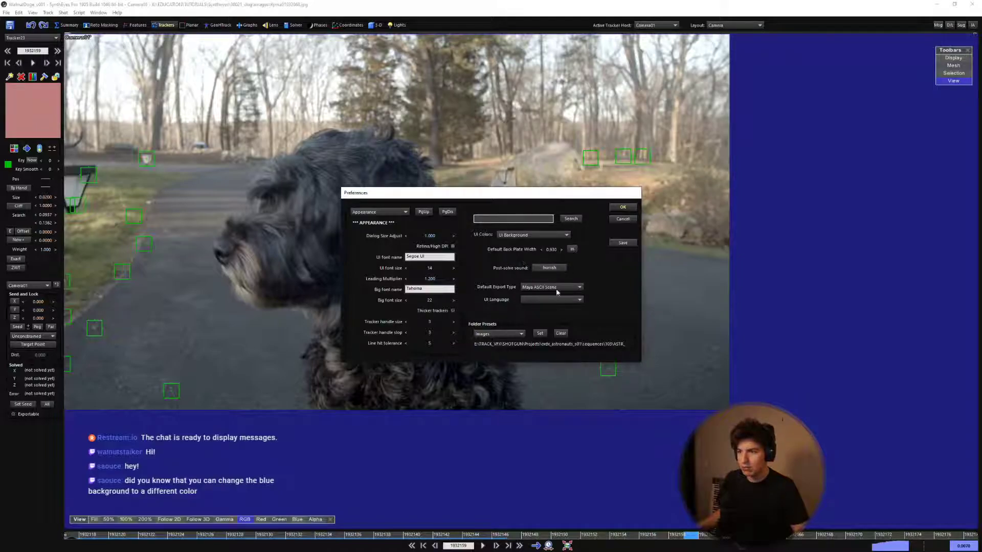
left_click(581, 235)
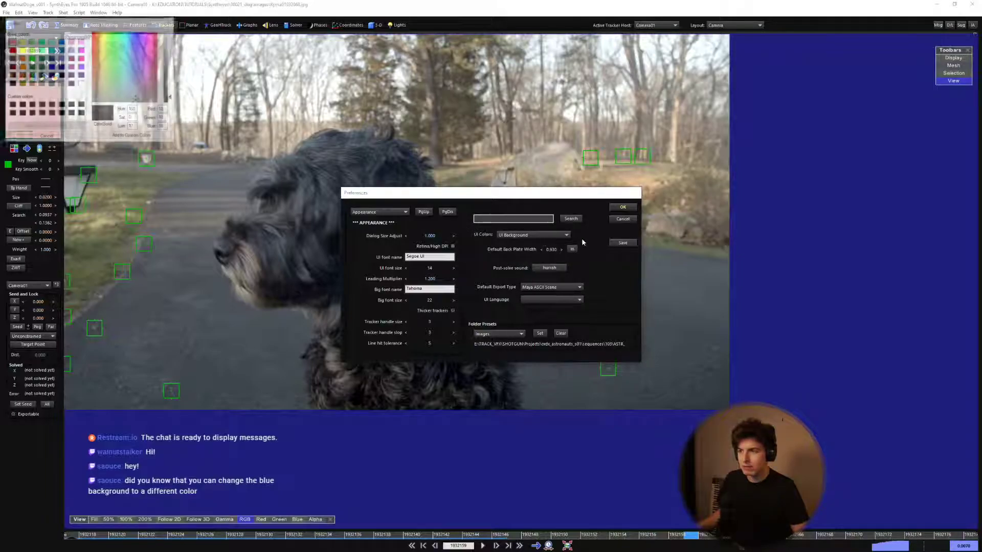
left_click_drag(97, 24, 269, 148)
left_click(341, 147)
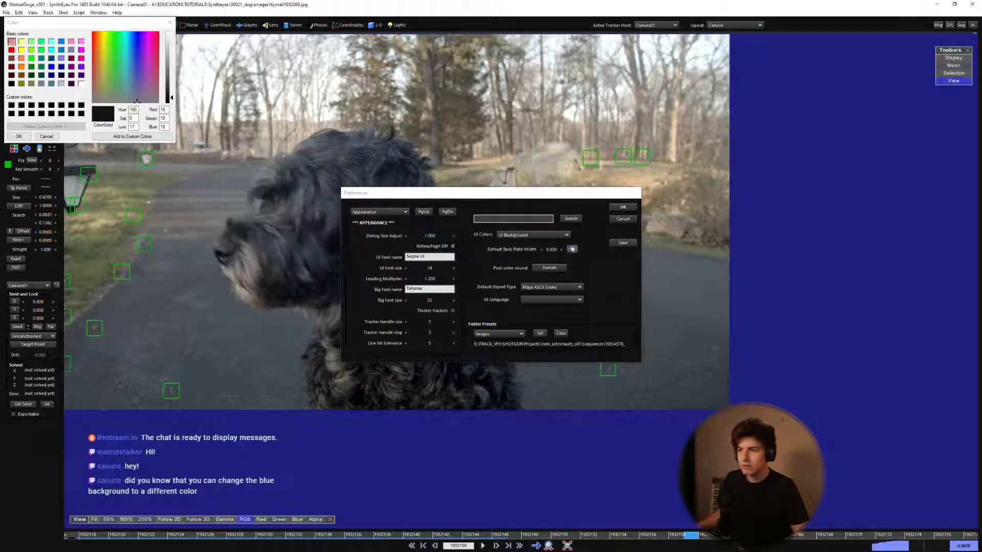
left_click_drag(147, 24, 298, 139)
left_click(321, 138)
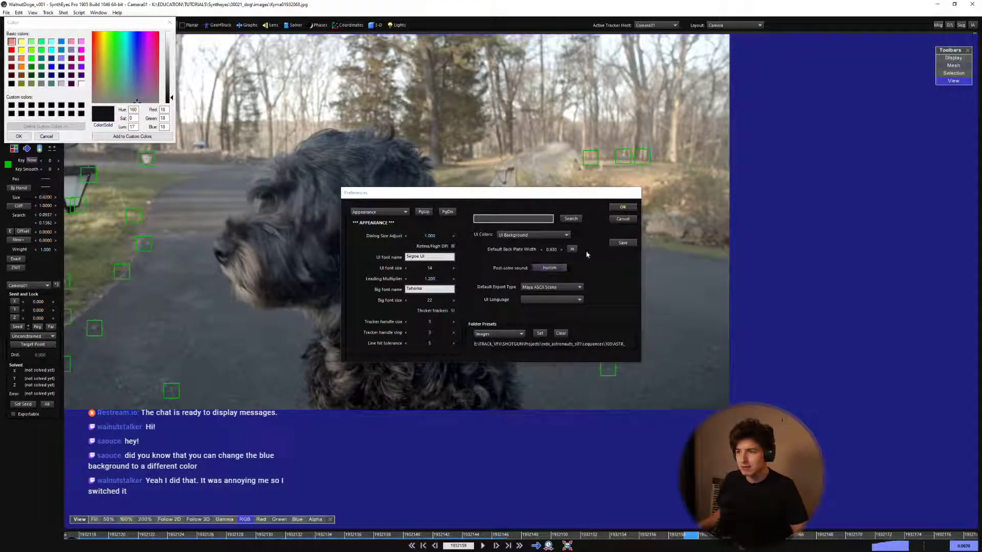
Look through the UI Colors list for a viewport background entry, and close the preferences and colour picker without changes.
left_click(544, 234)
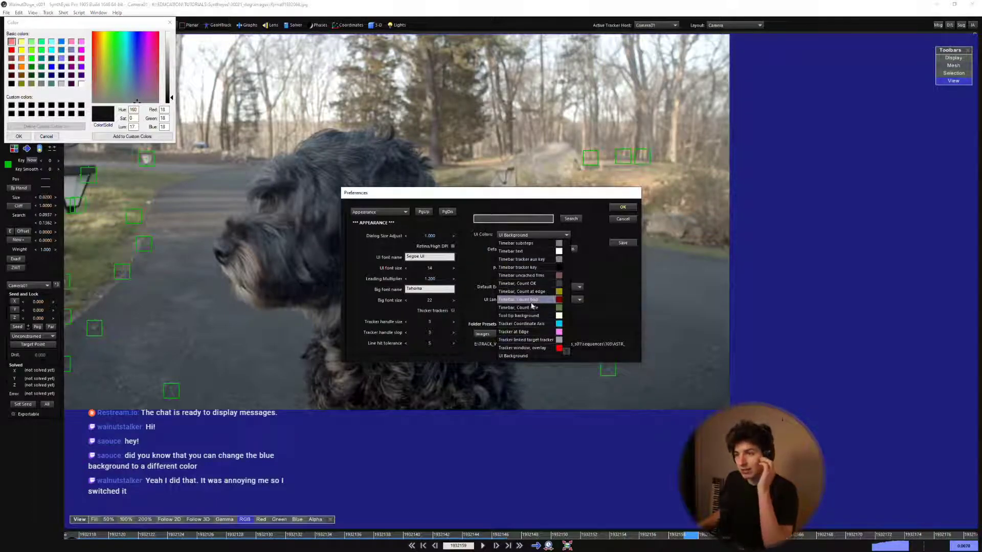
left_click(601, 308)
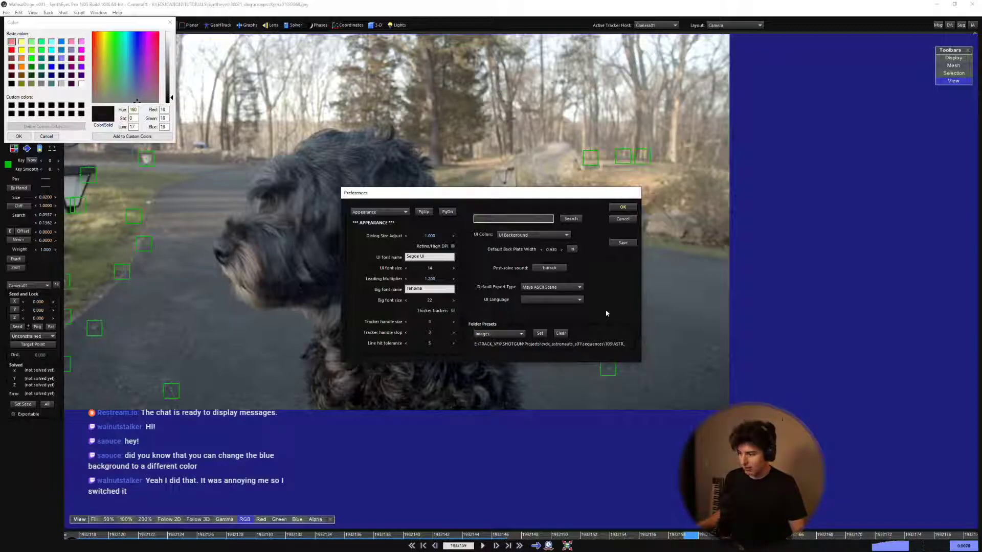
left_click(622, 218)
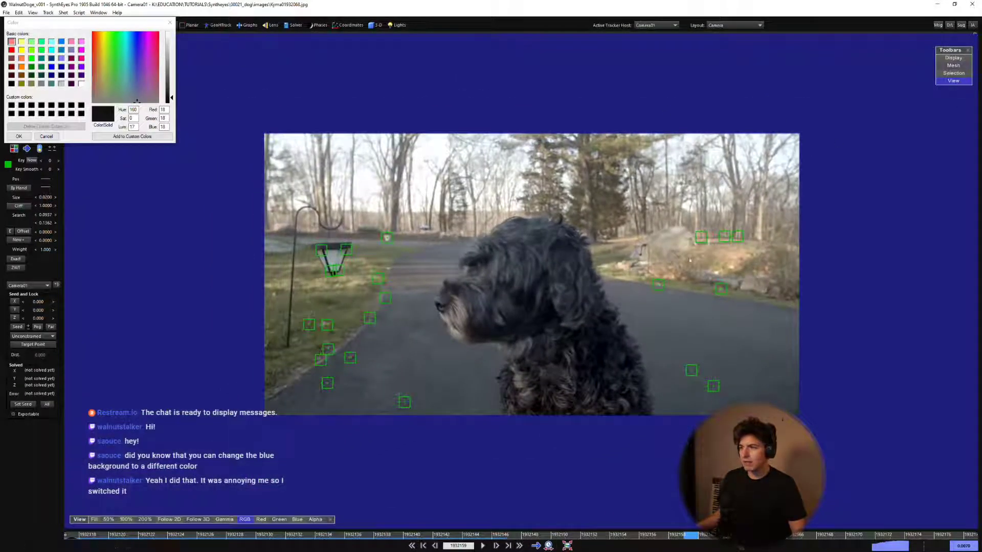
middle_click_drag(690, 260, 642, 249)
scroll(641, 249, "up", 2)
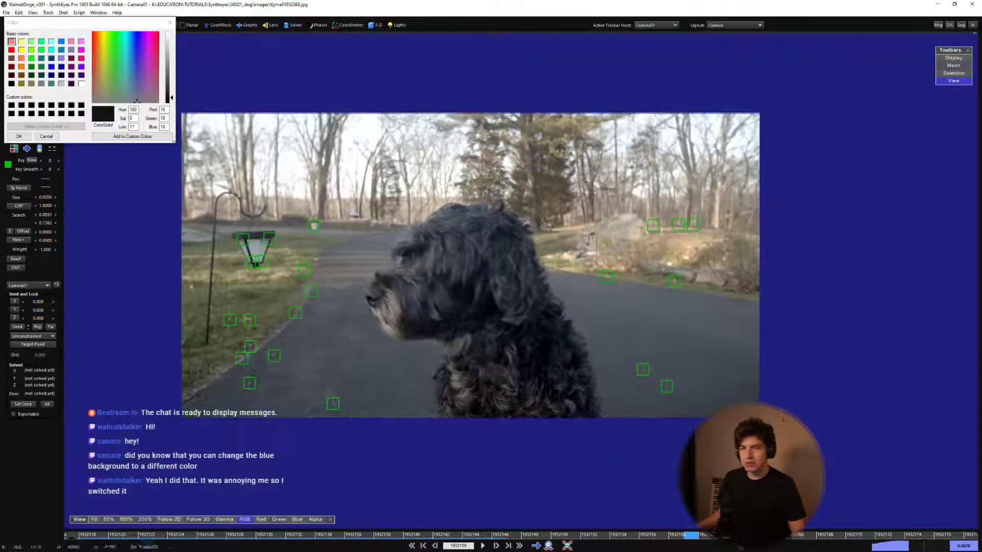
left_click(170, 23)
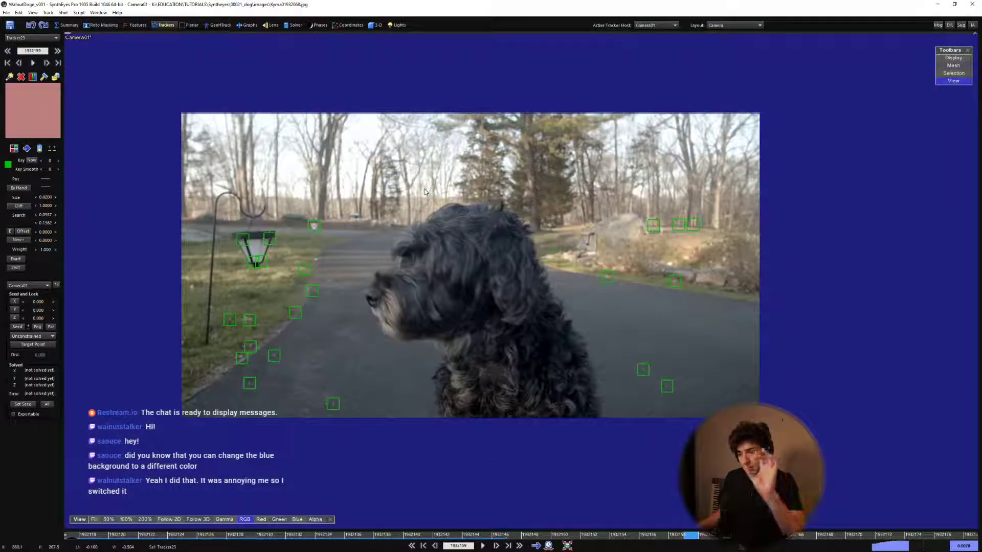
Follow the unlocked asphalt tracker near the image corner in 2D and check its path from the first frame onward.
middle_click_drag(447, 211, 464, 220)
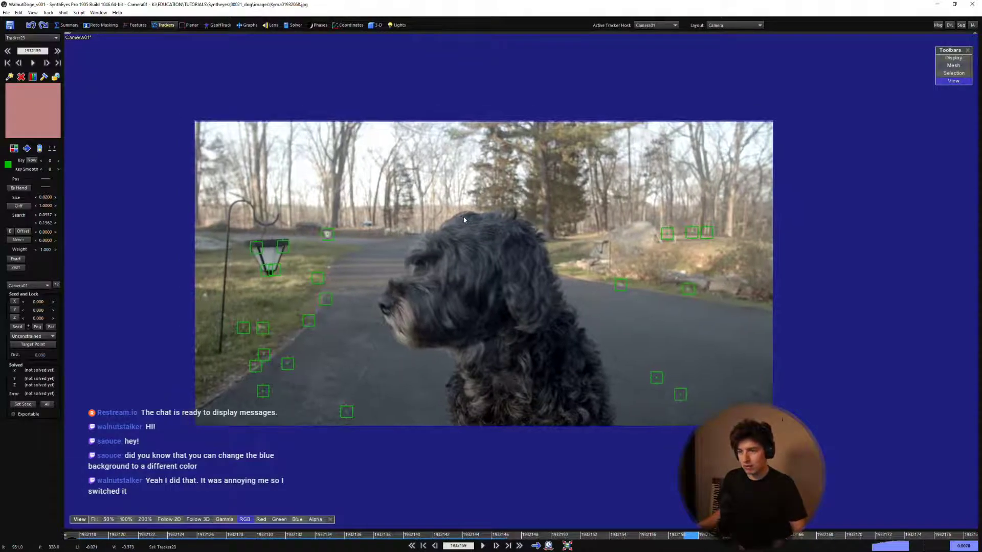
scroll(470, 297, "up", 2)
middle_click_drag(471, 298, 499, 302)
scroll(494, 297, "up", 1)
scroll(500, 304, "up", 1)
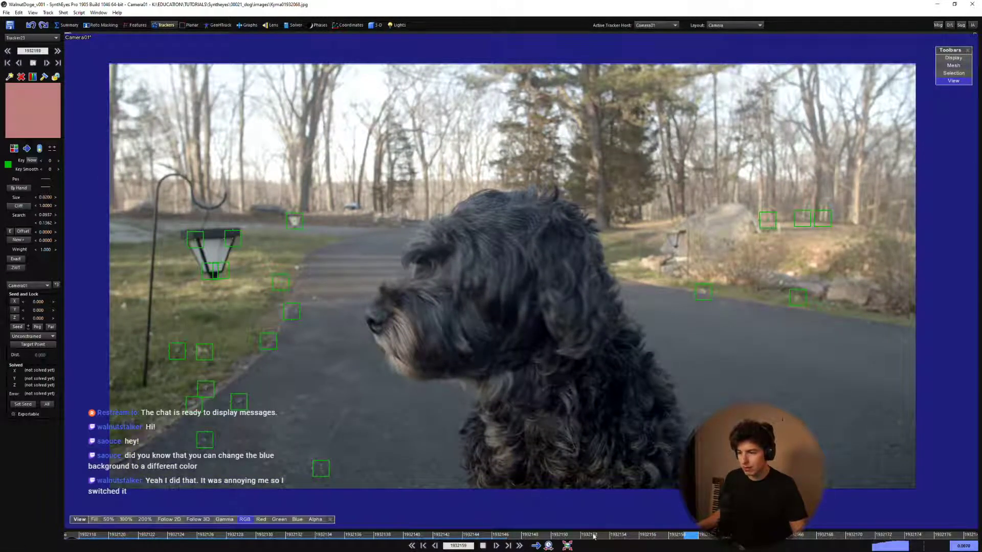
key("space")
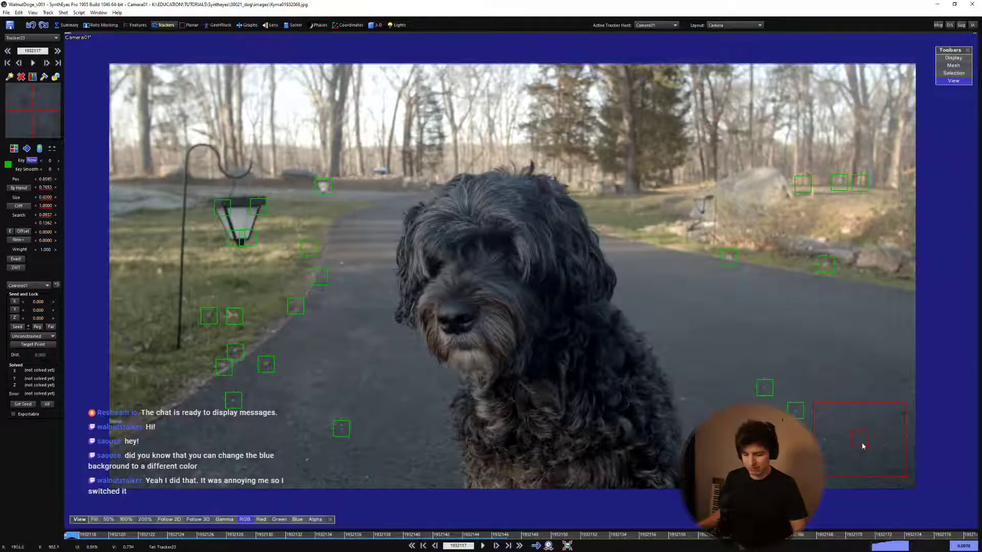
key("5")
scroll(578, 511, "up", 5)
left_click_drag(462, 538, 511, 535)
left_click(521, 283)
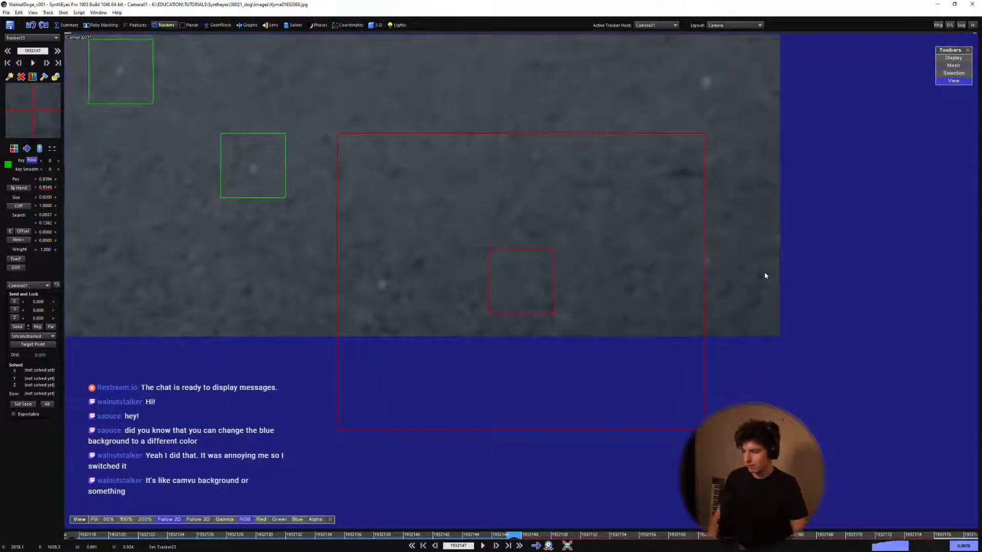
key("a")
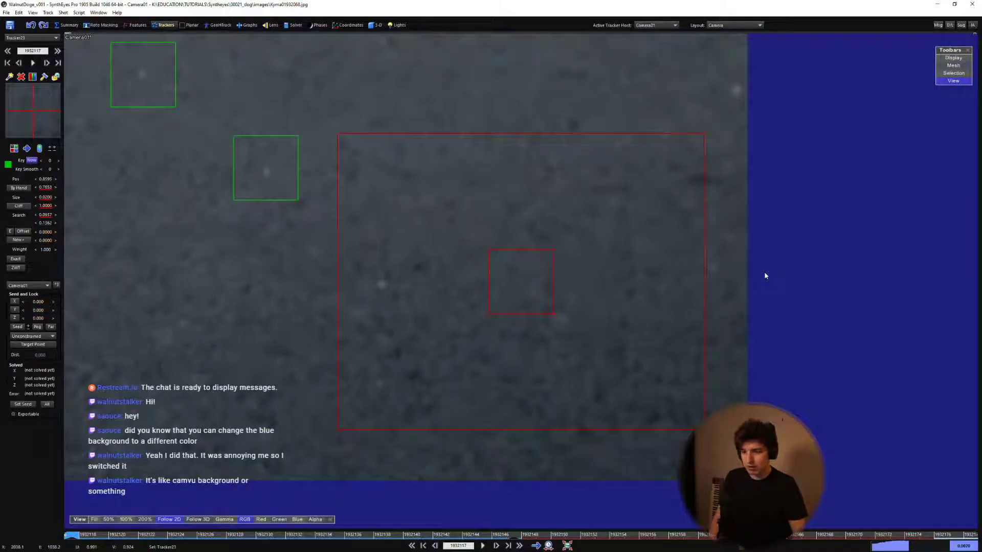
Track the corner asphalt tracker frame by frame up to frame 1932162, including where it leaves and re-enters the image, and lock it.
key("f")
key("d")
key("d")
key("d")
key("d")
key("d")
key("d")
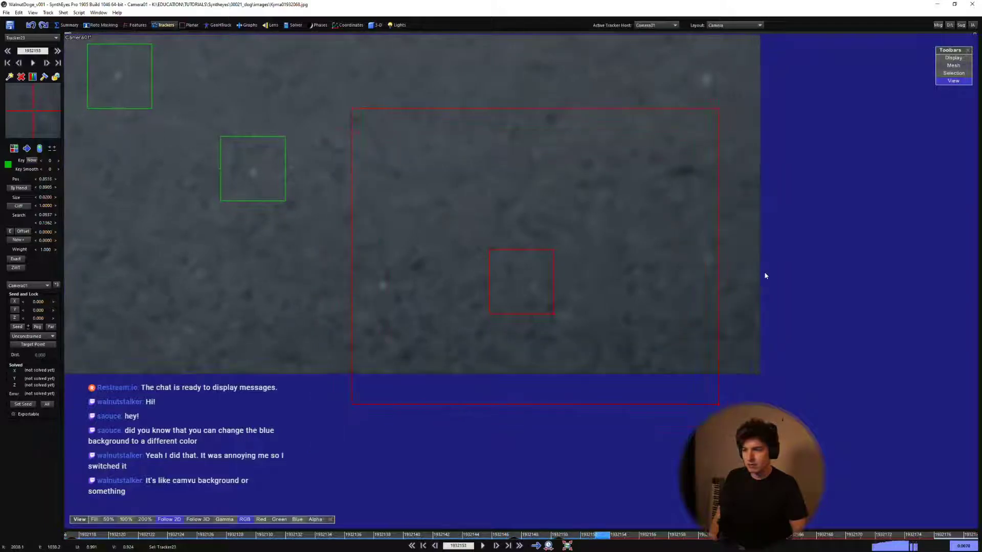
key("d")
key("d")
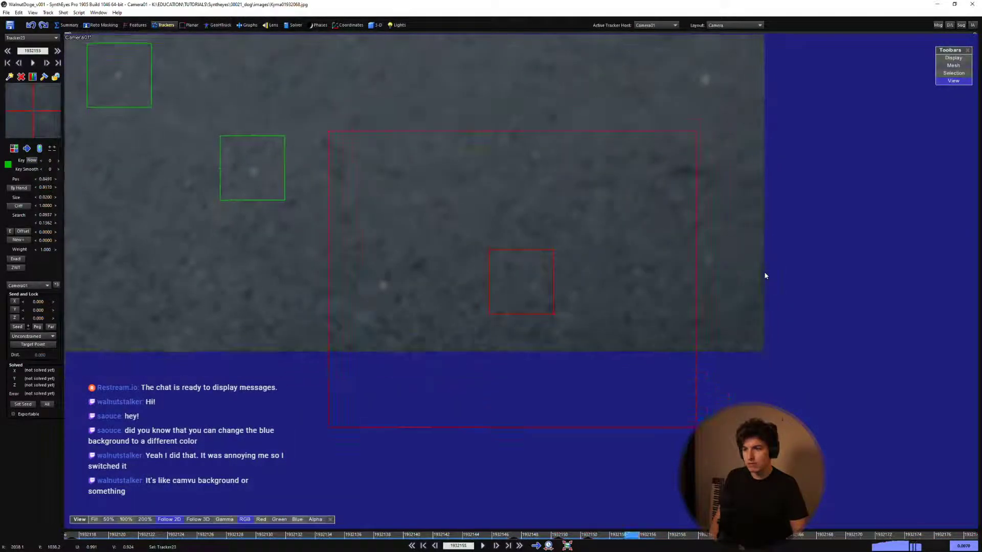
key("d")
key("d")
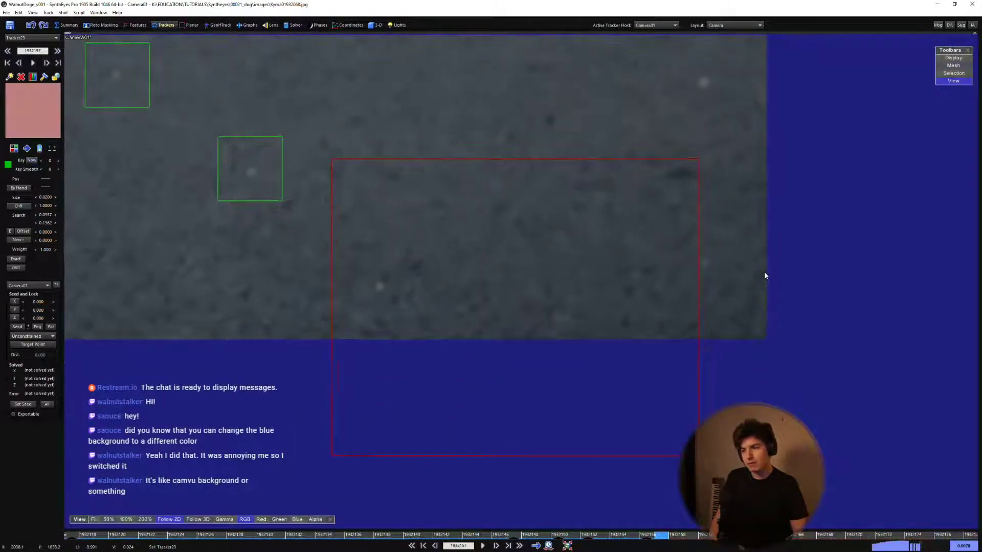
key("d")
key("d")
key("d")
key("d")
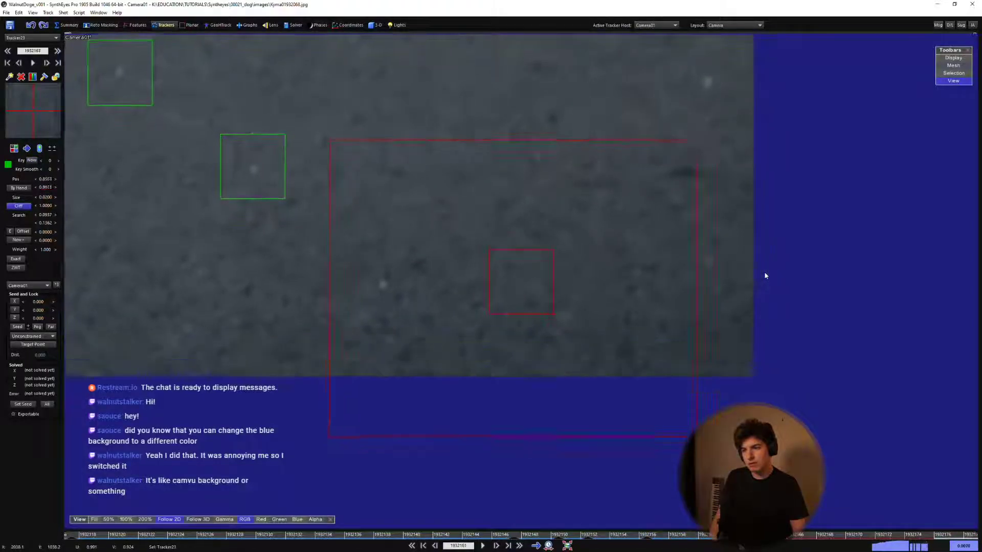
key("d")
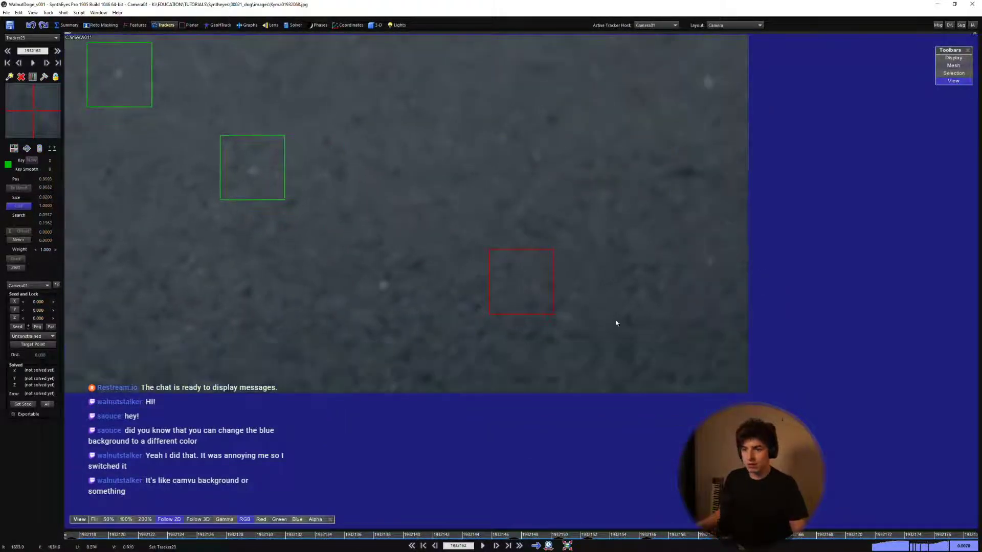
From the first frame, add a tracker on the bright speck beside the corner tracker, shrink it to size 0.0077, track it and lock it.
key("Home")
left_click(381, 282)
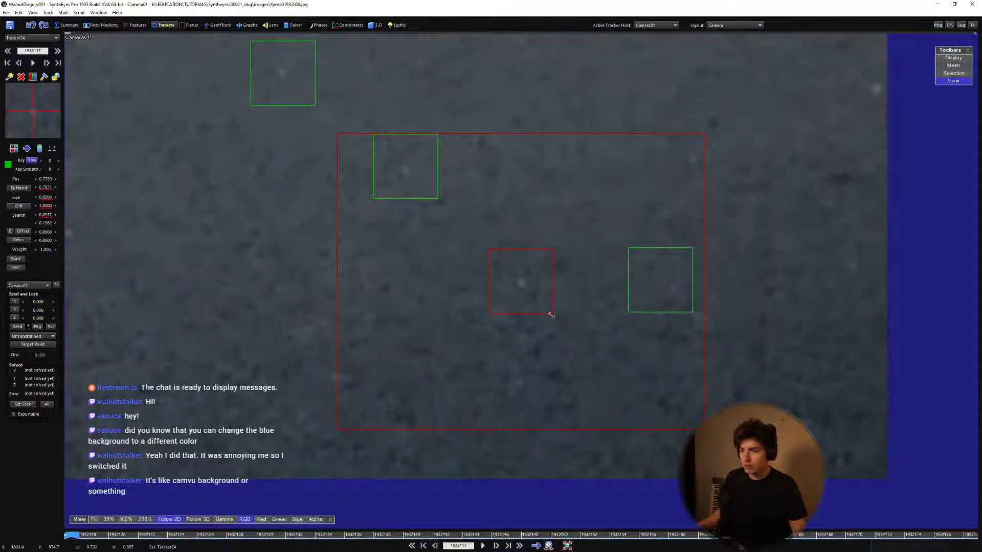
key("/")
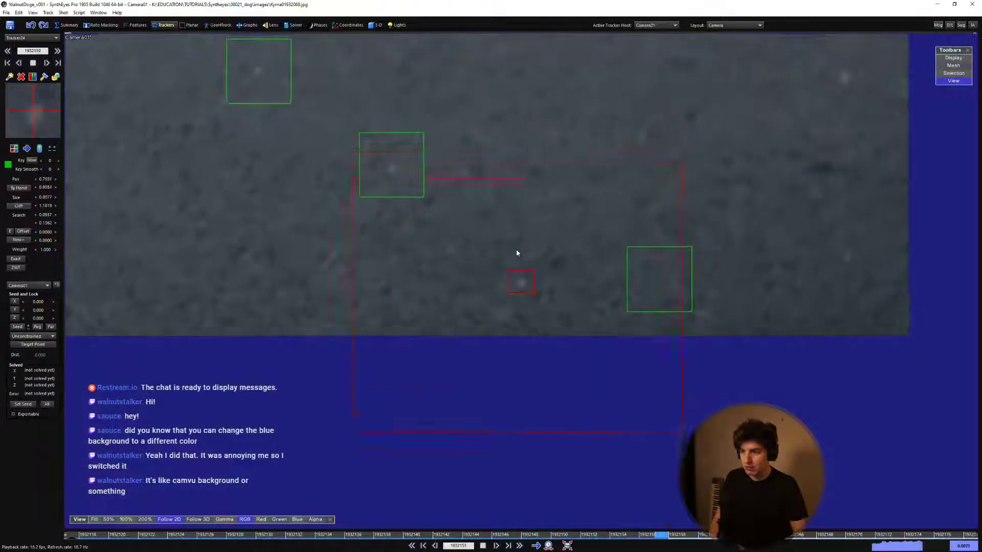
key("Home")
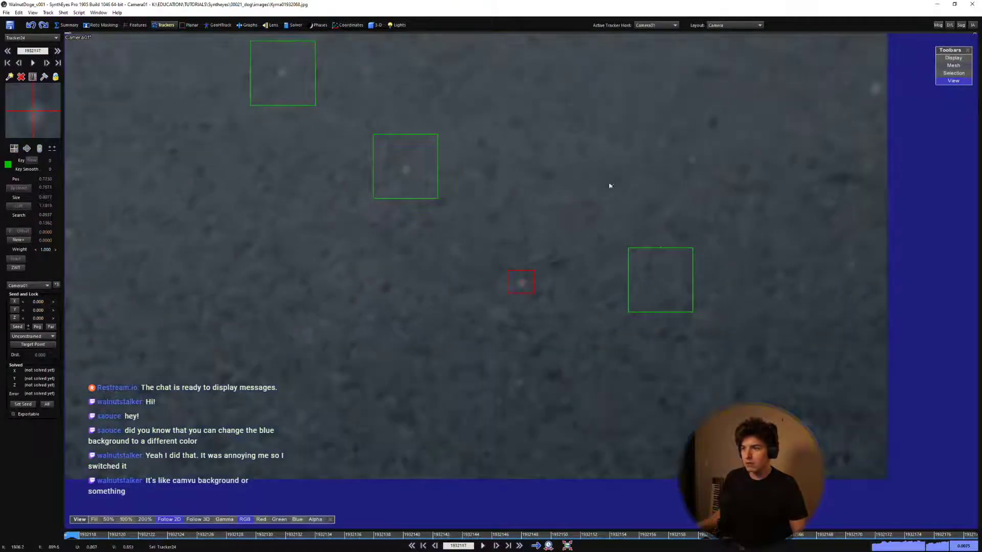
Add two more small trackers on the asphalt specks above the corner tracker, track each through the shot and lock them.
key("/")
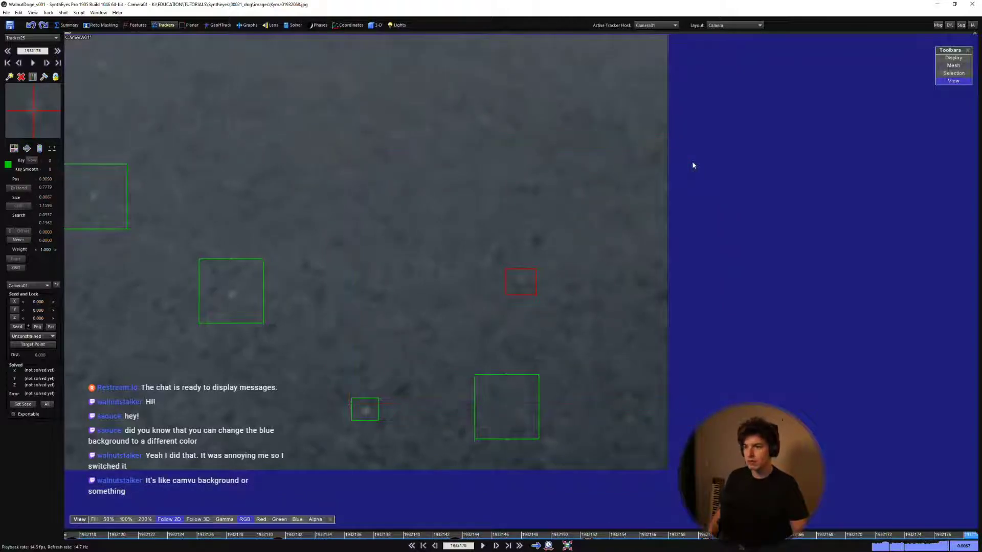
key("Home")
key("c")
left_click(537, 241)
key("space")
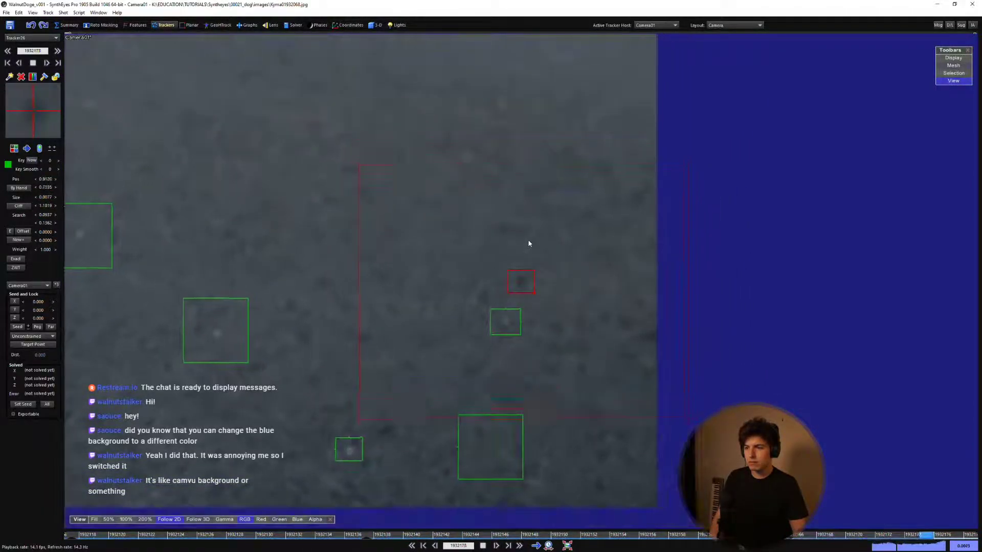
key("s")
key("s")
key("s")
key("space")
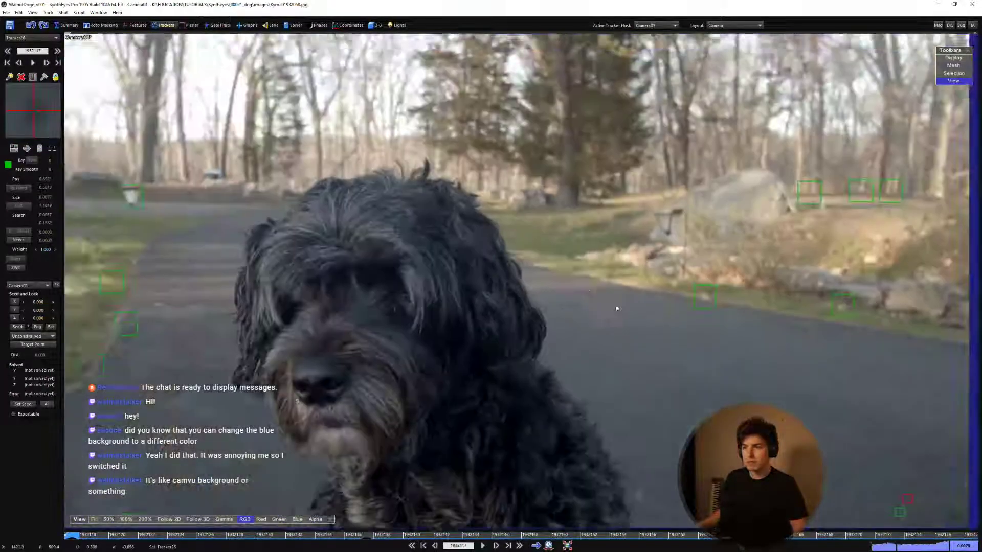
Add a small tracker on an asphalt speck farther up the driveway behind the dog, track it with 2D following and lock it.
middle_click_drag(617, 309, 512, 260)
key("space")
key("shift+a")
scroll(480, 310, "up", 5)
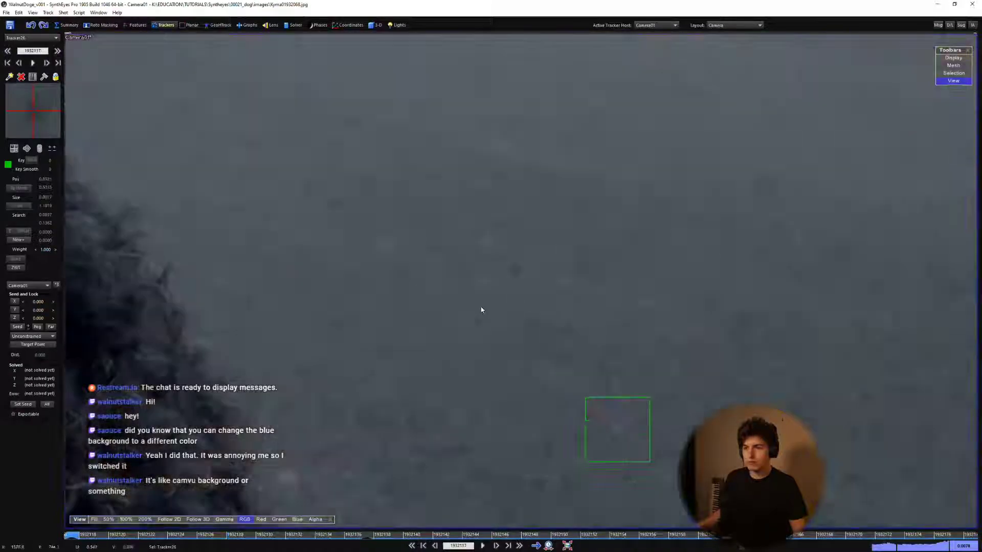
left_click(483, 280)
key("5")
key("space")
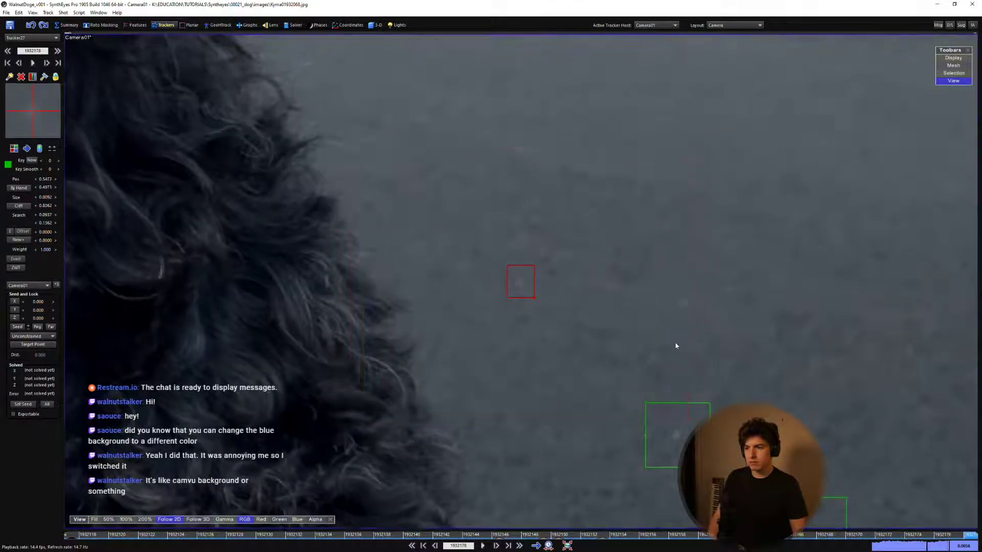
key("shift+a")
Add a small tracker on the bright asphalt speck beside the dog's back and track it until the fur covers it.
scroll(542, 383, "down", 5)
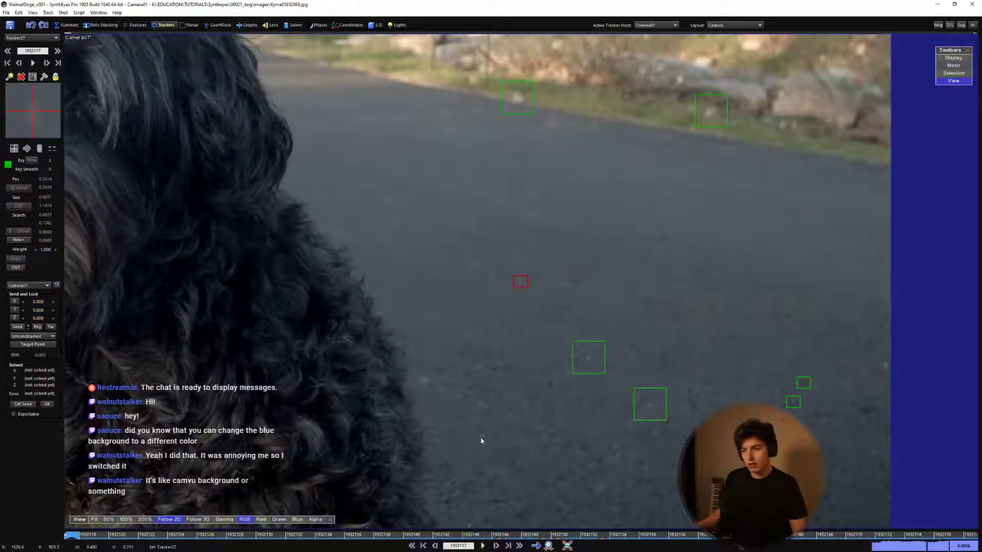
key("space")
scroll(512, 438, "up", 5)
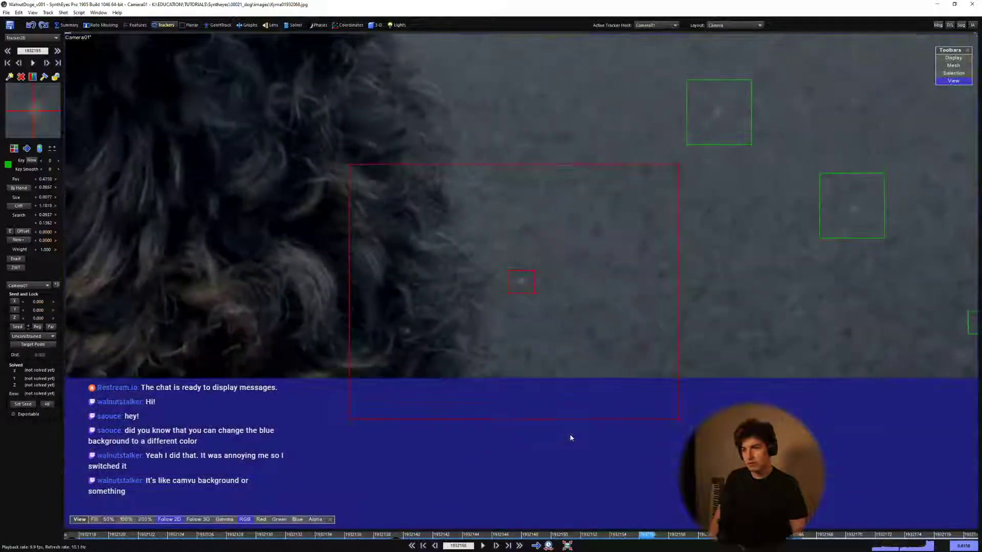
key("d")
key("d")
key("d")
key("d")
key("d")
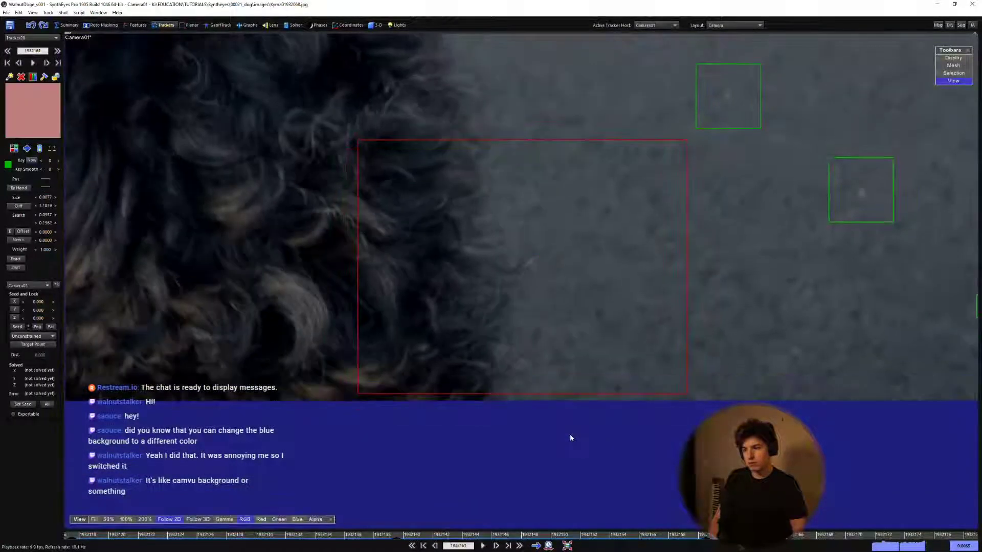
Check up to frame 1932173 whether the speck beside the fur reappears, lock its tracker and return to the first frame.
key("d")
key("d")
key("d")
key("d")
key("d")
key("d")
key("d")
key("d")
key("d")
key("d")
key("d")
key("d")
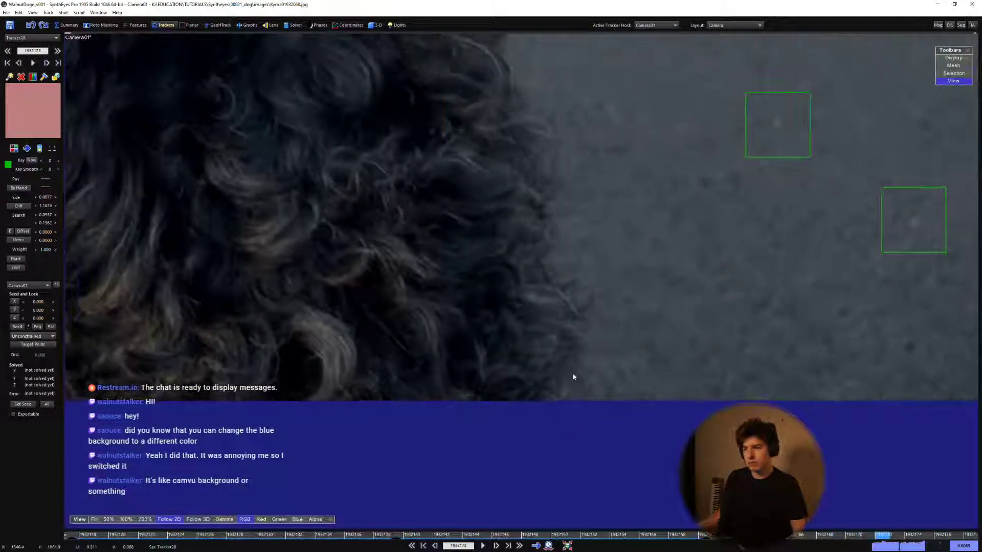
key("s")
key("s")
key("s")
key("s")
key("s")
key("s")
key("s")
key("s")
key("s")
key("s")
key("s")
key("s")
key("s")
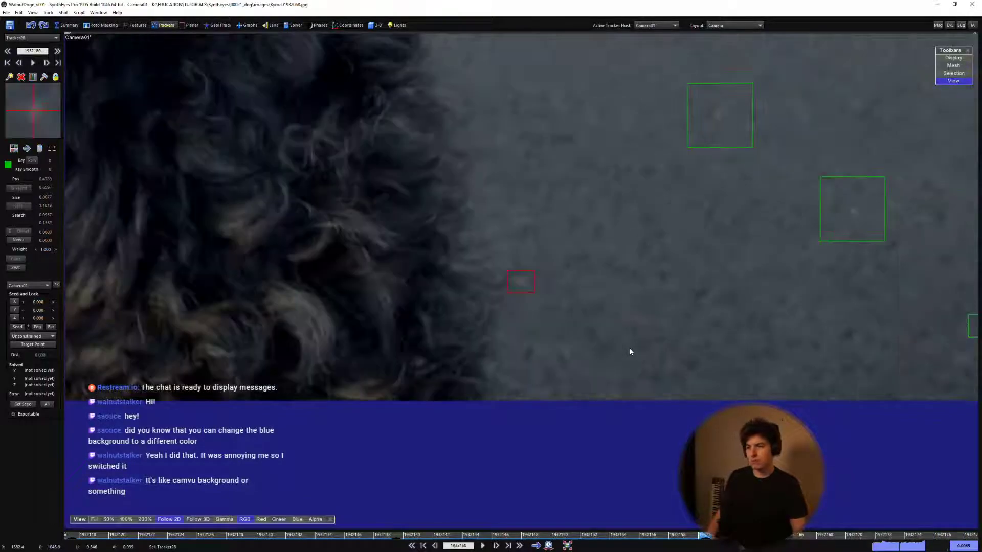
key("a")
key("a")
scroll(656, 262, "down", 7)
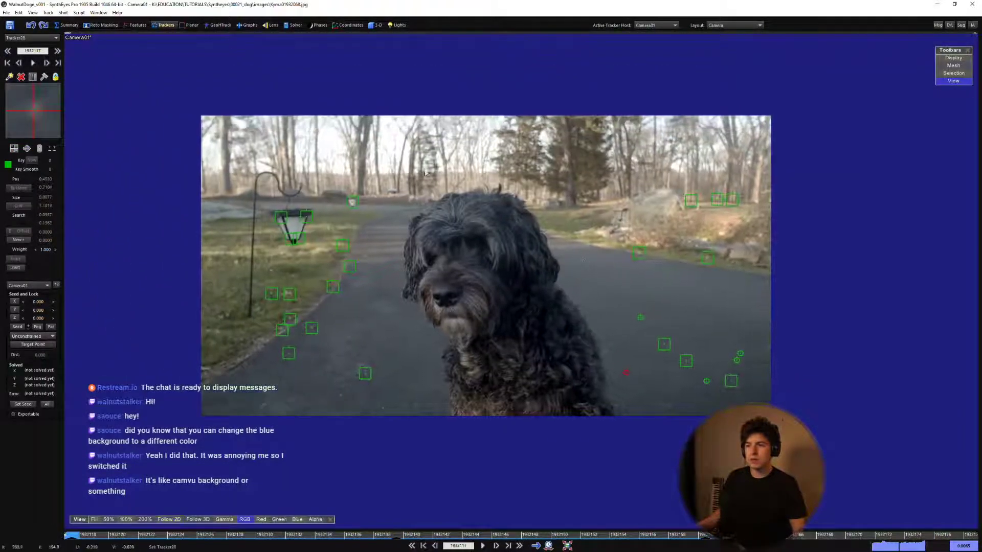
scroll(426, 170, "up", 5)
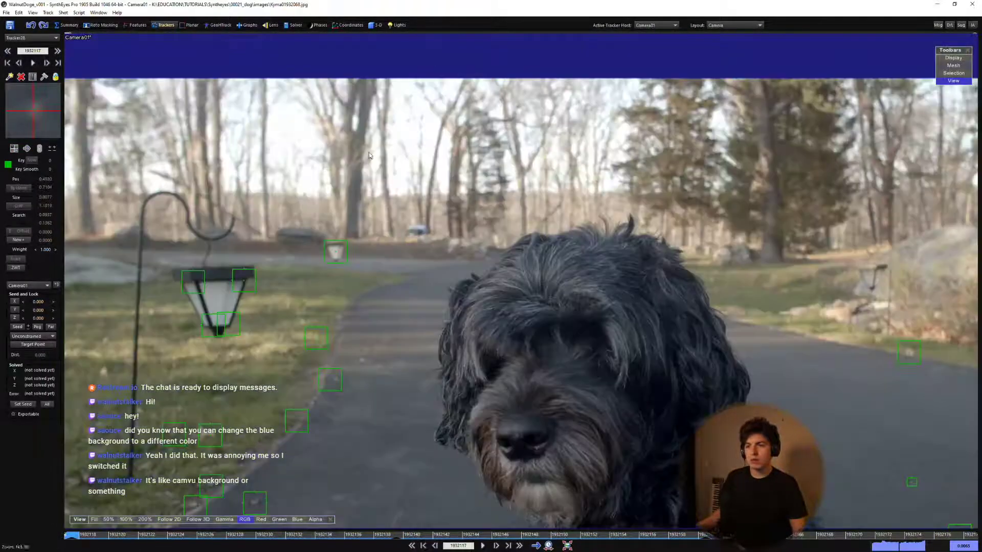
Add a small tracker on the branches behind the dog's head, track it with 2D following to the last frame and return to the first.
key("c")
left_click(482, 148)
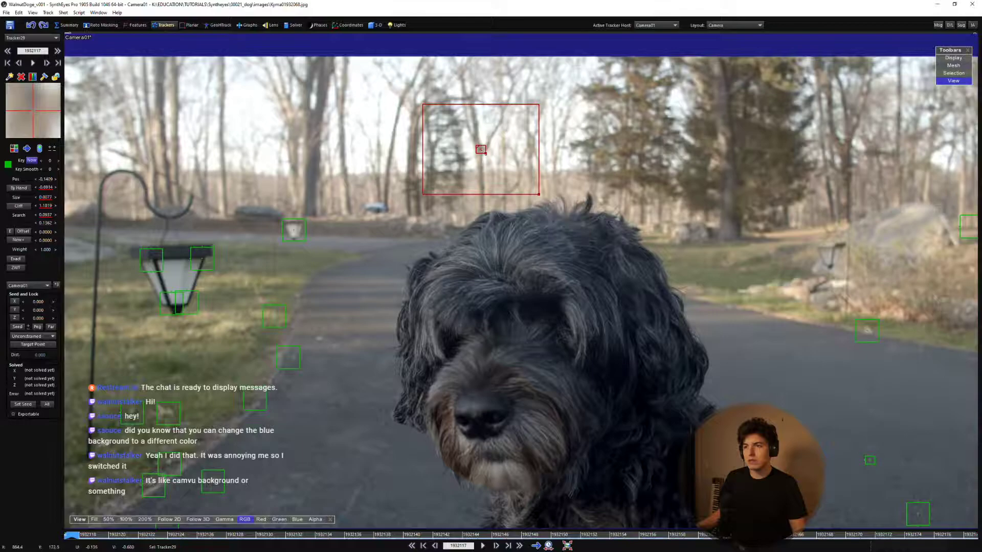
left_click_drag(487, 154, 490, 157)
key("5")
key("space")
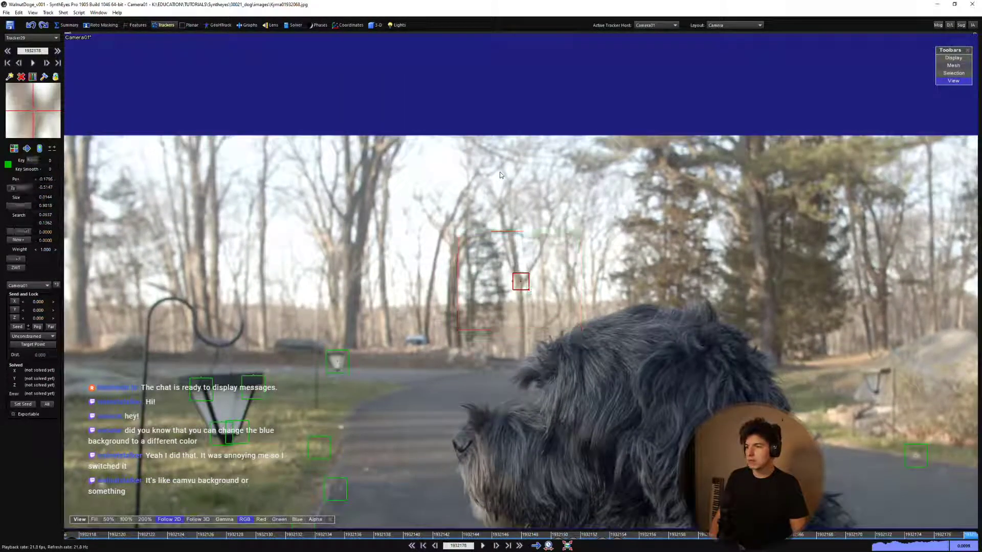
left_click_drag(875, 536, 72, 536)
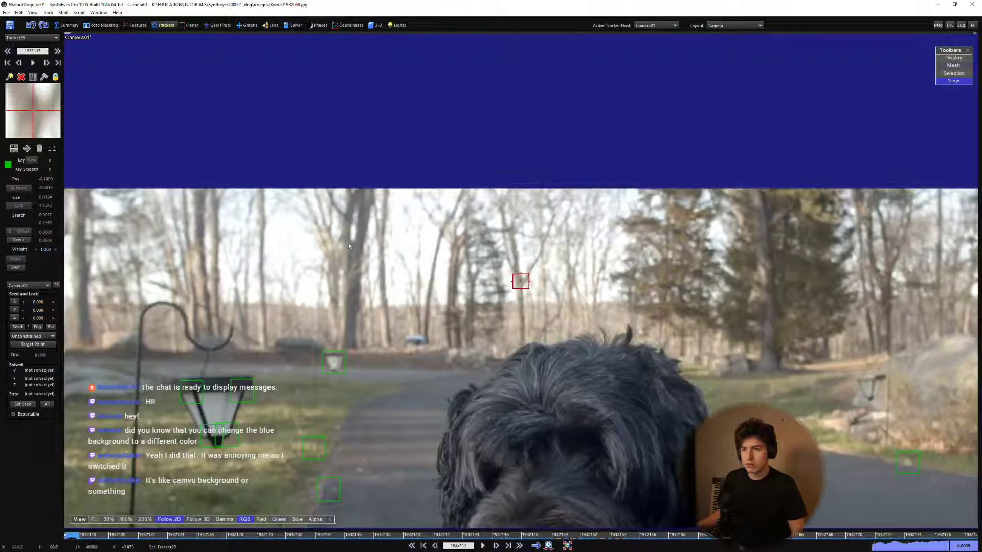
Place larger trackers on the left tree trunk, the conifer, the pine trunk and the tree beside it, and switch off 2D following.
left_click(352, 239)
left_click_drag(529, 288, 532, 299)
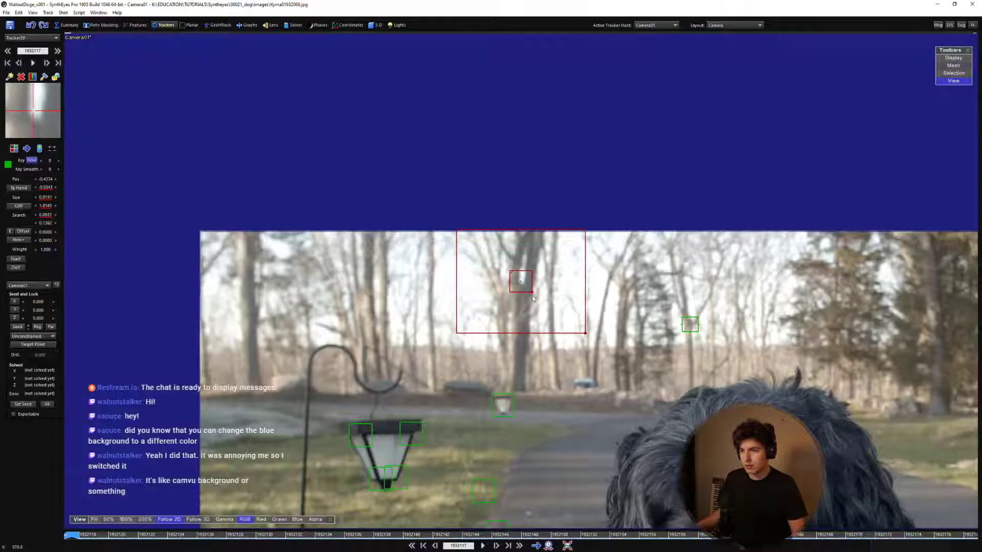
left_click(869, 289)
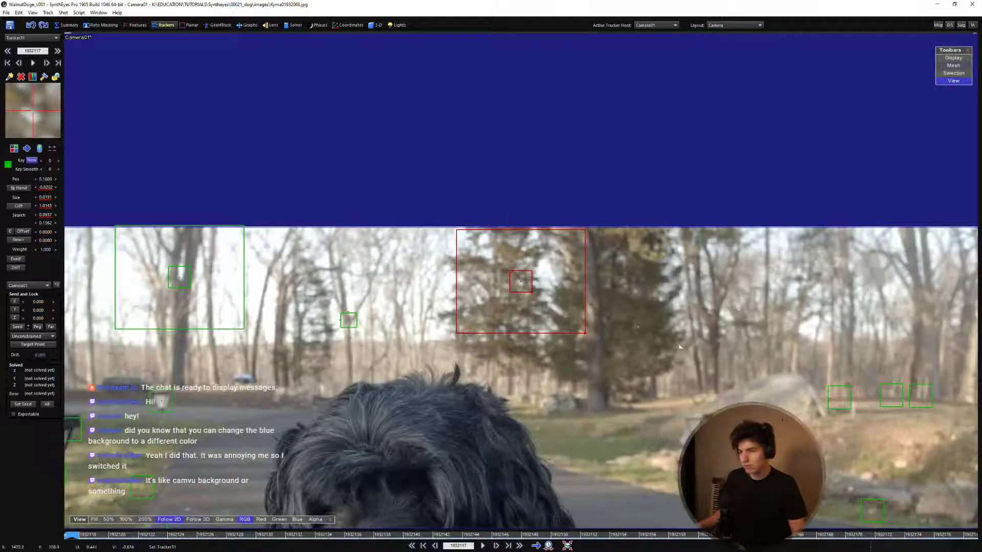
left_click(596, 308)
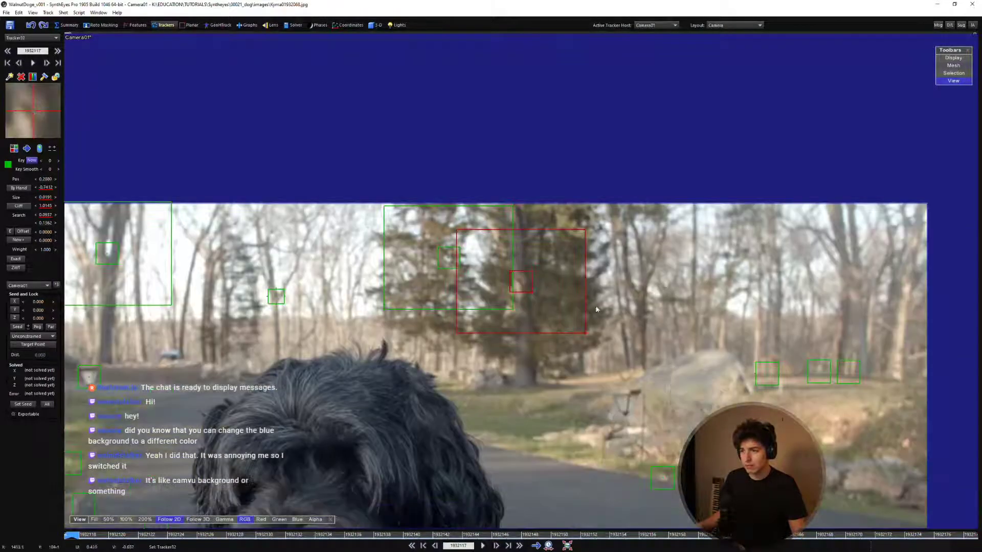
left_click(638, 292)
key("5")
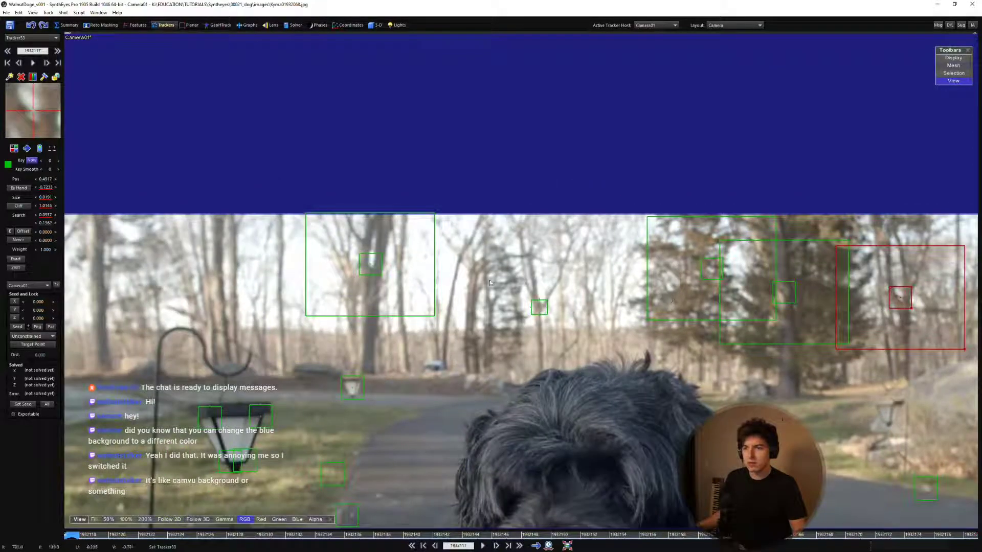
Place four more trackers: two on the small evergreen's branches, one lower on the left trunk and one on the conifer's outer edge.
left_click(491, 279)
left_click(515, 276)
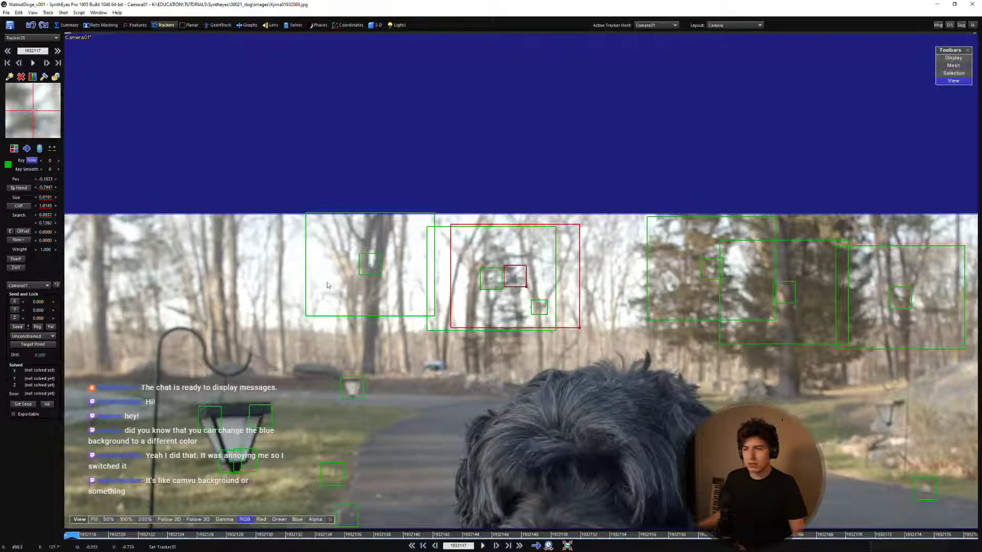
middle_click_drag(328, 285, 528, 297)
middle_click_drag(656, 309, 529, 281)
left_click(422, 282)
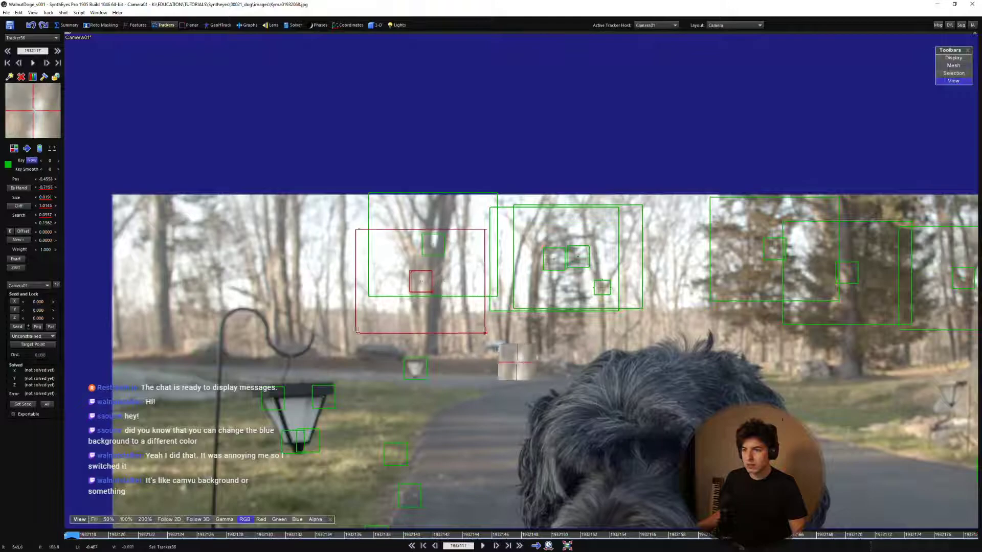
middle_click_drag(661, 317, 362, 299)
left_click(437, 247)
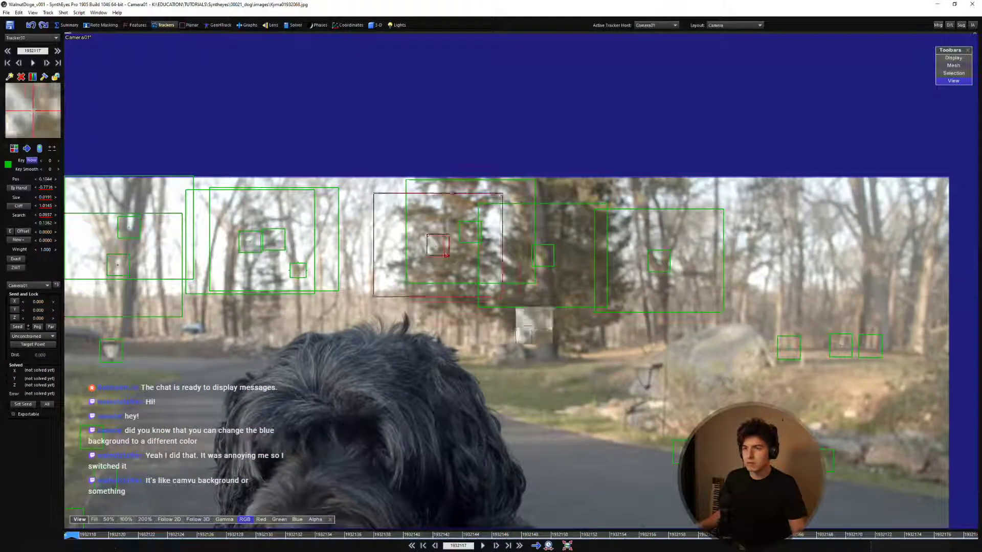
Track all the new treeline trackers together to the last frame and return to the first frame.
scroll(487, 278, "down", 2)
middle_click_drag(487, 279, 522, 281)
key("space")
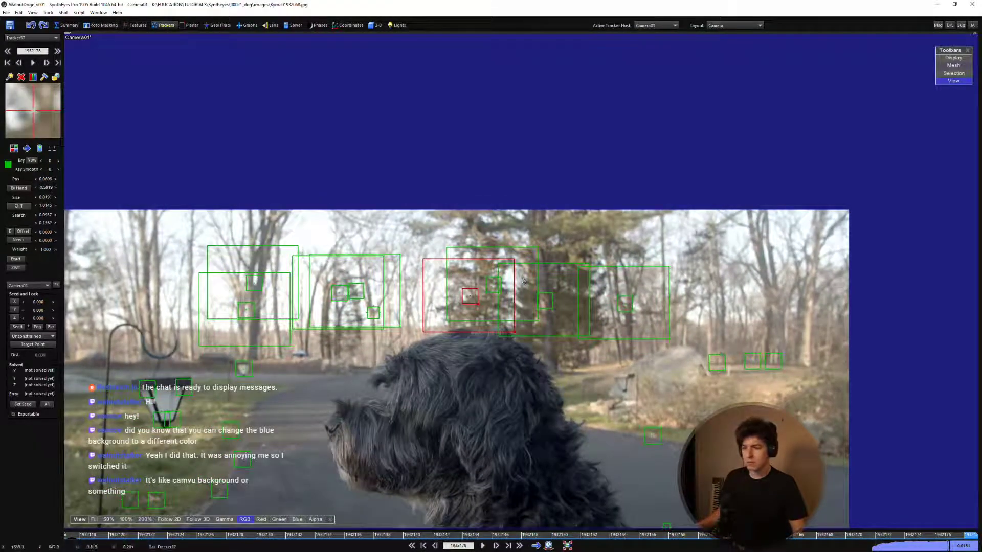
key("Home")
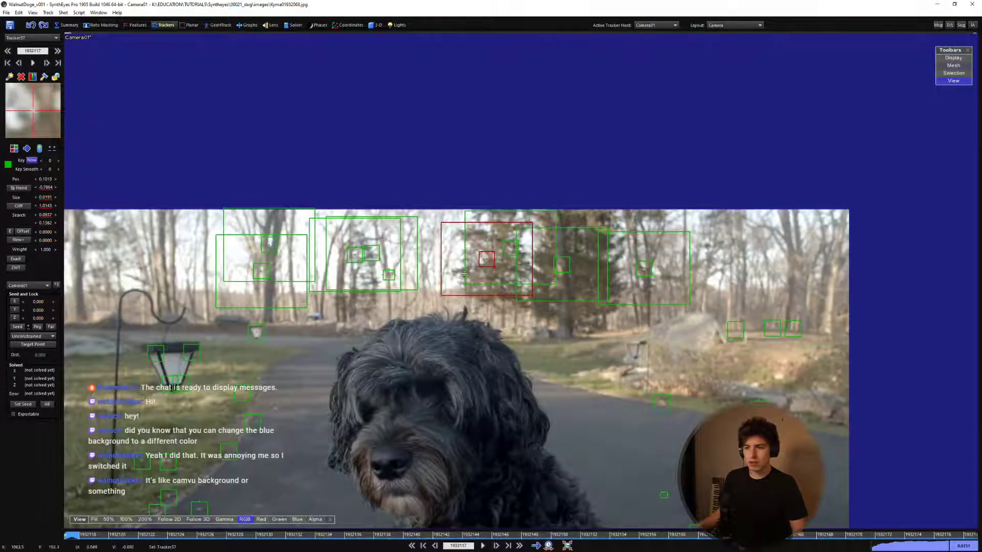
Lock all the trackers in the shot at once, deselect them and play the shot to check the tracks.
scroll(464, 273, "down", 3)
key("ctrl+a")
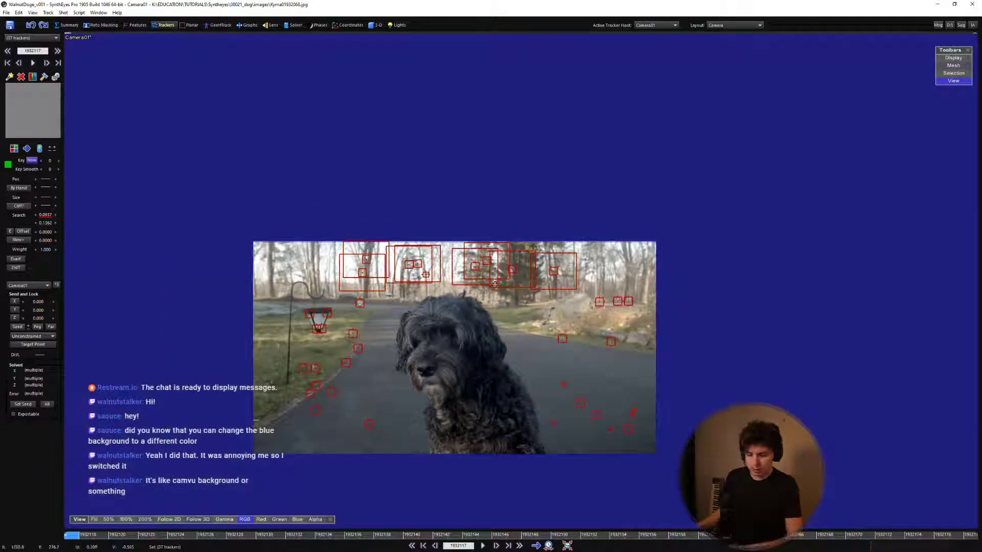
key("ctrl+t")
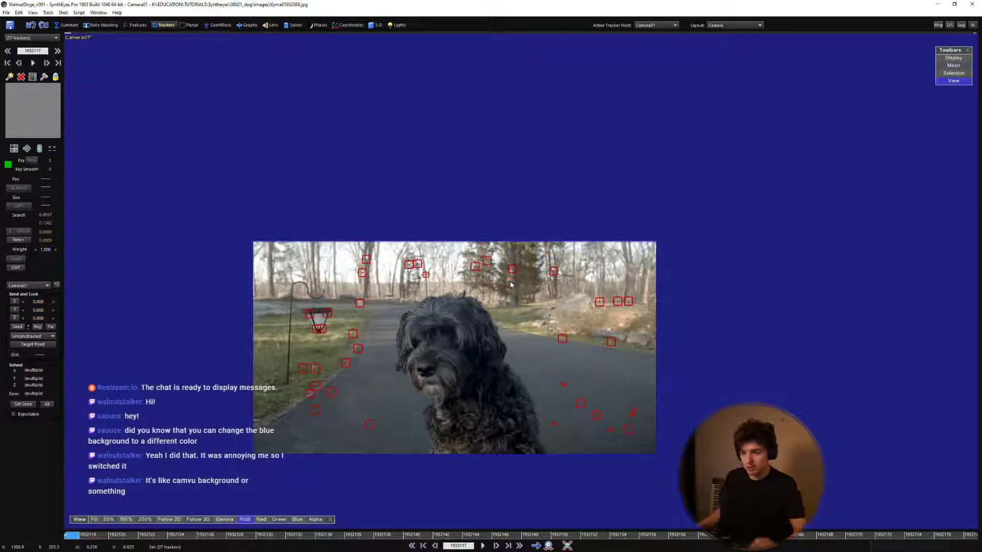
left_click(467, 358)
scroll(466, 337, "up", 3)
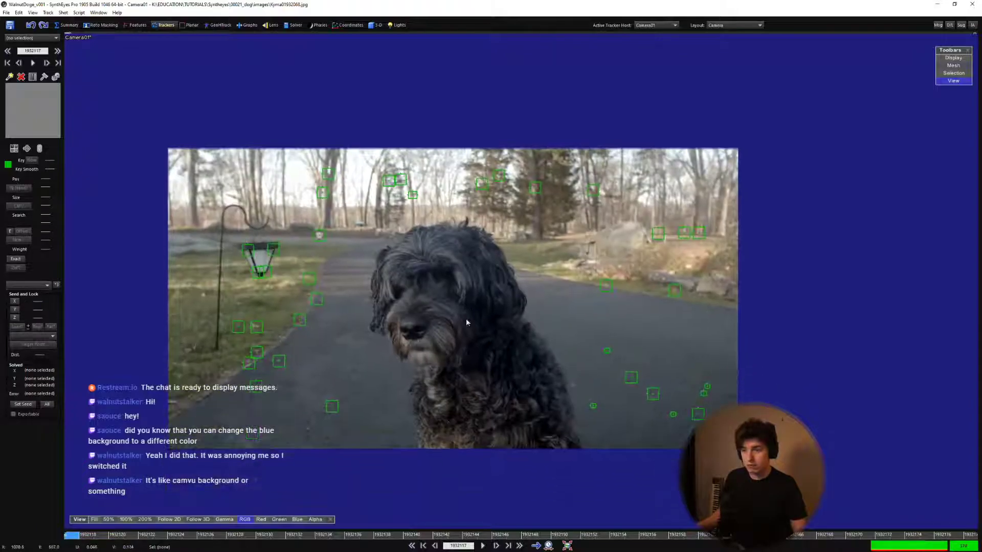
key("space")
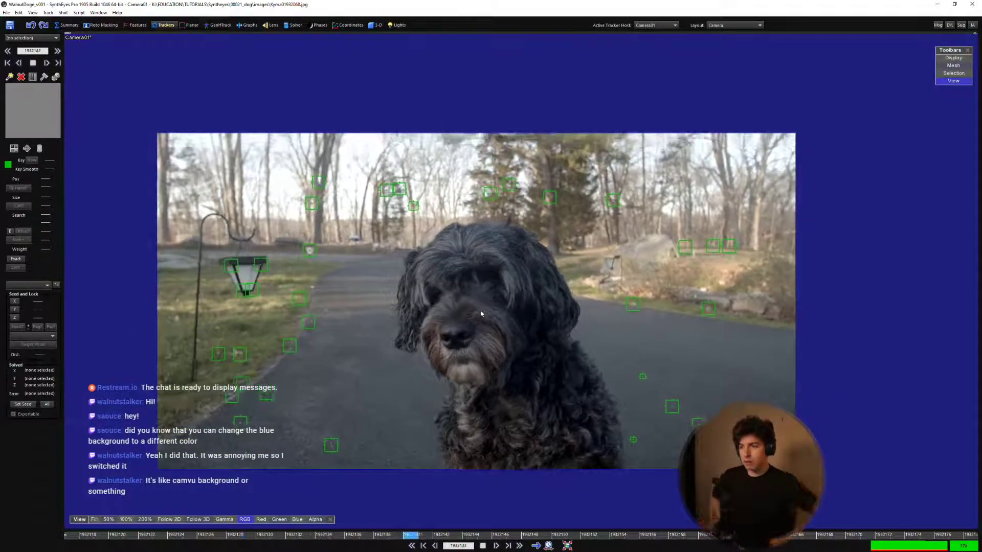
scroll(388, 404, "up", 1)
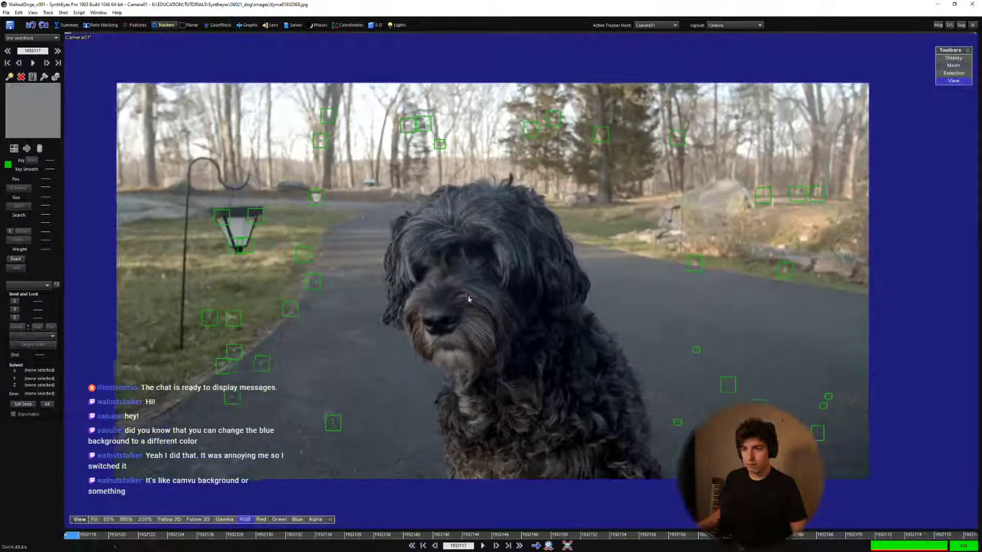
key("space")
Check the axis lock and advanced lens controls, and solve the camera in Automatic mode with lens distortion calculated.
left_click(294, 25)
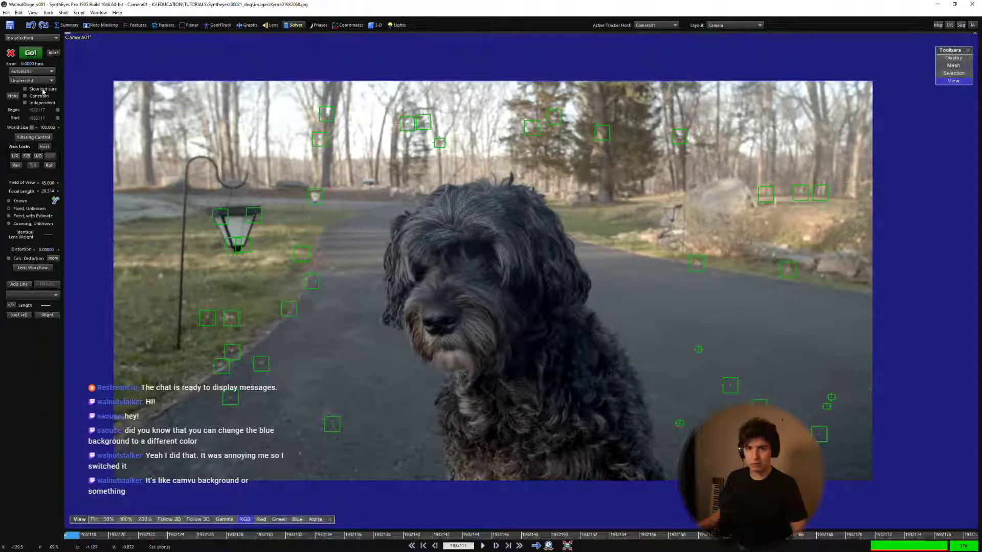
left_click(45, 146)
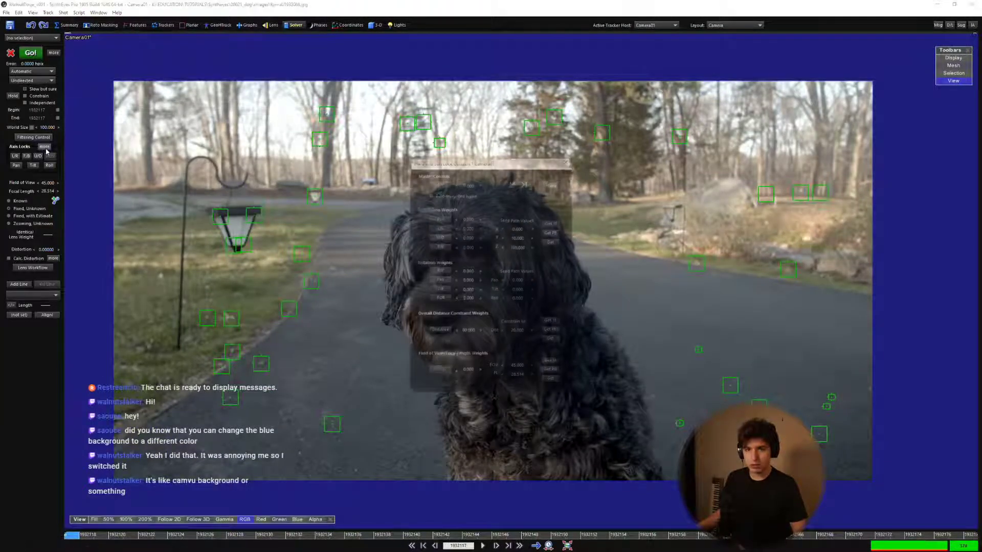
left_click(559, 163)
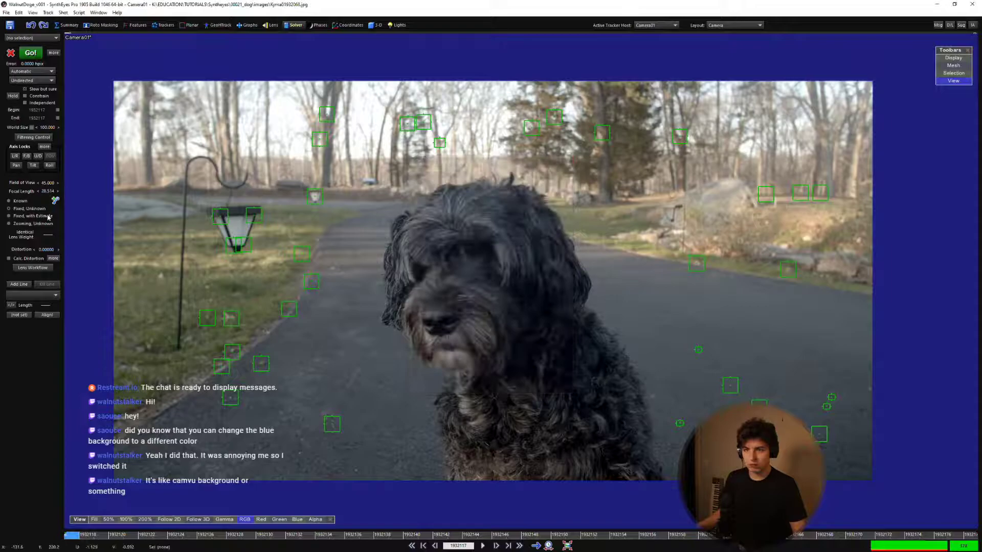
left_click(53, 258)
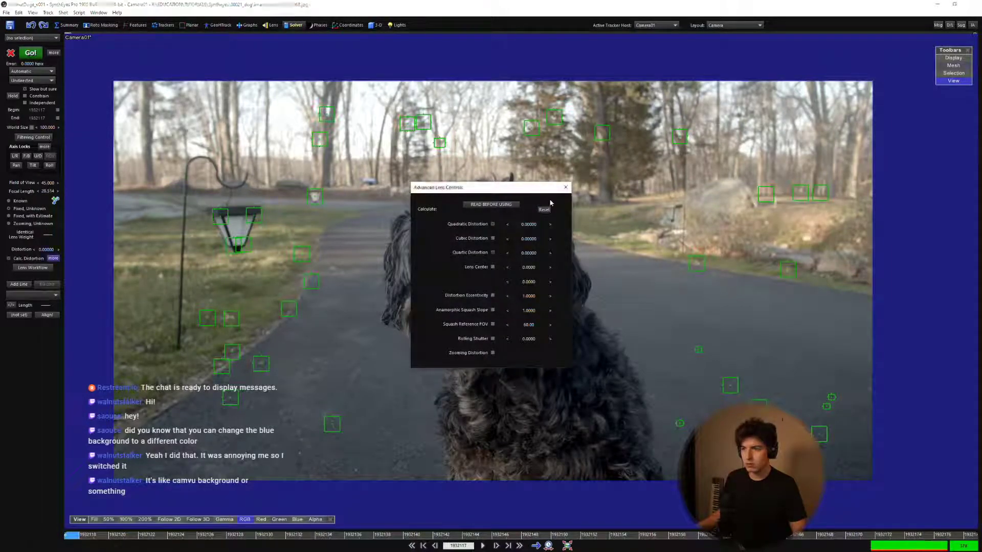
left_click(566, 187)
left_click(31, 54)
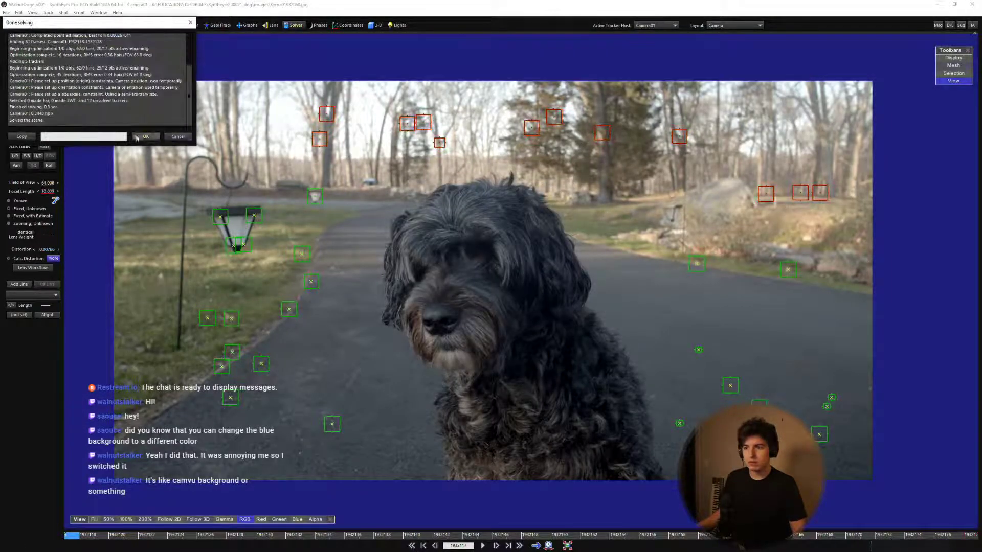
left_click(146, 137)
Mark the tracker above the dog's head and the one on the tree beside the pines as Far, and solve the camera again.
key("space")
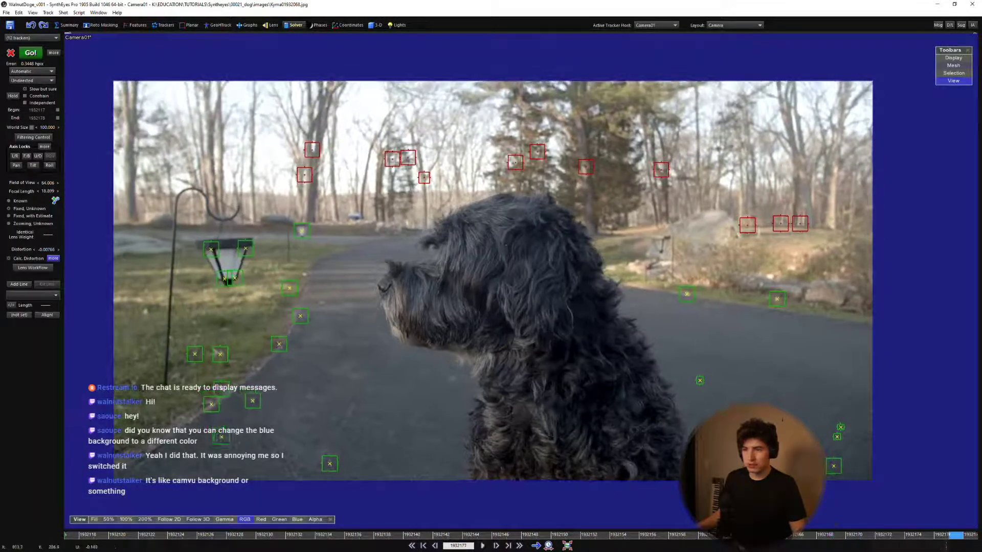
left_click(424, 177)
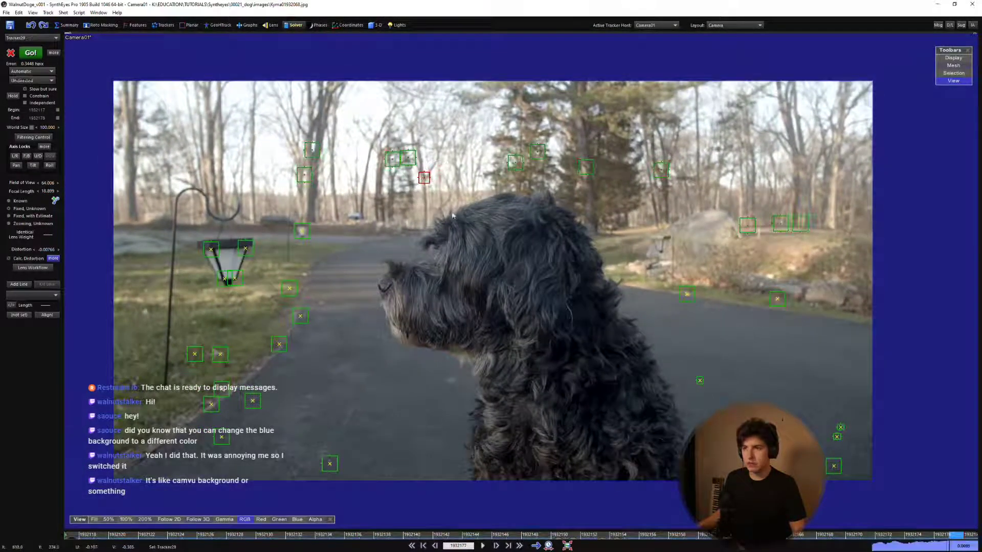
left_click_drag(657, 151, 660, 153, "shift")
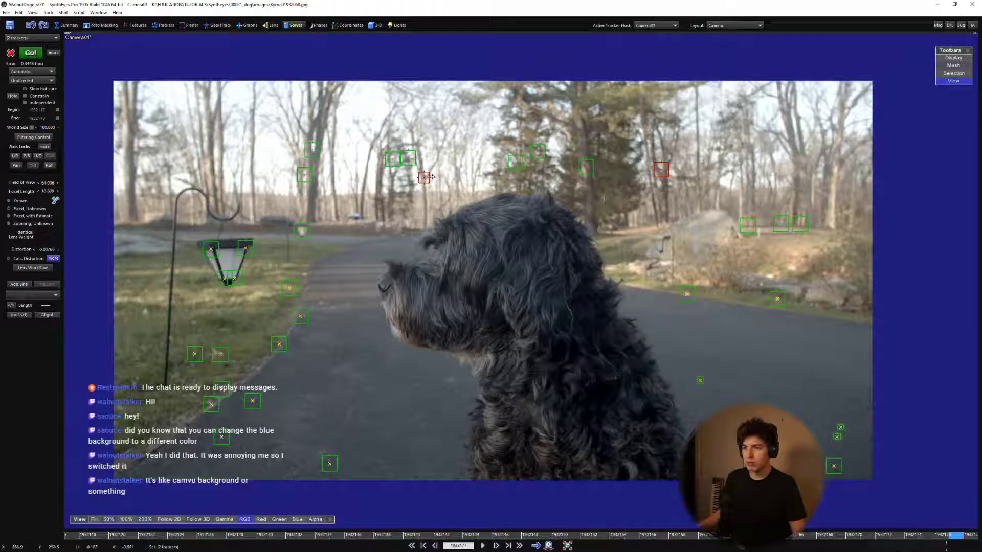
middle_click_drag(151, 228, 104, 214)
left_click(163, 24)
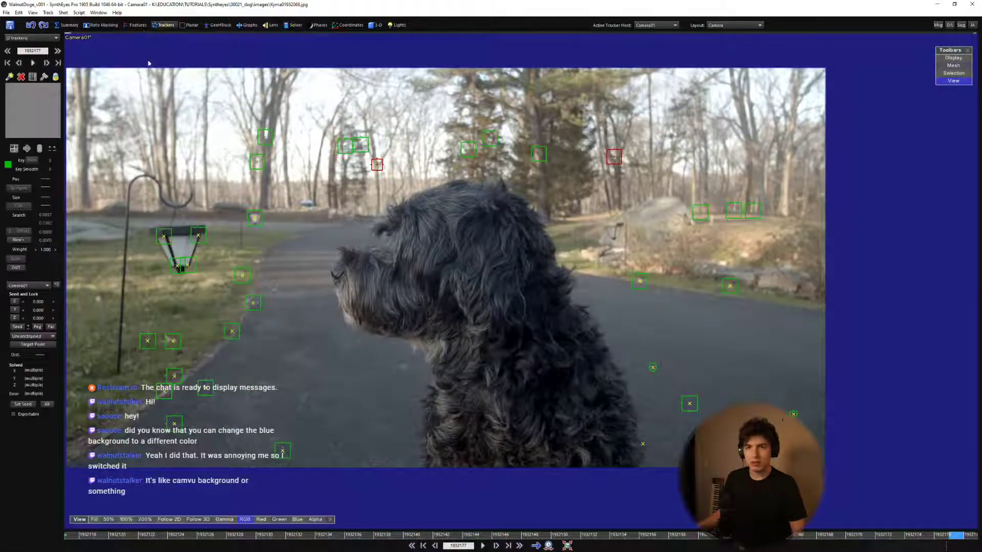
key("g")
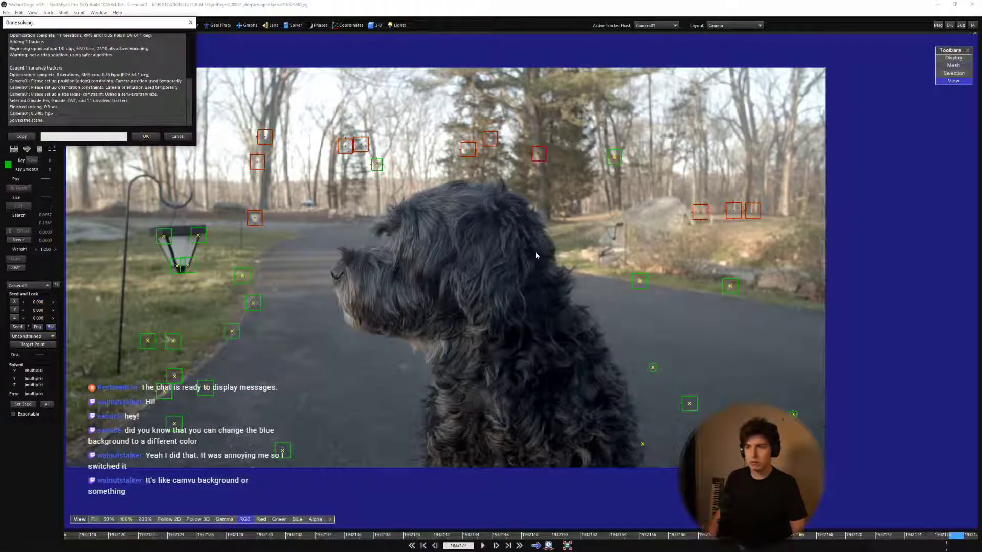
key("Return")
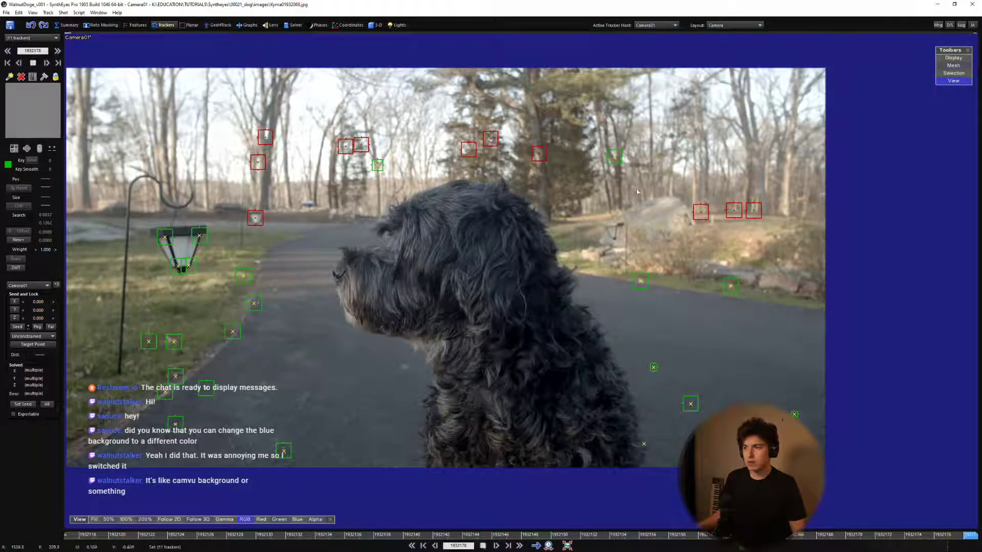
Scrub back through the shot to the first frame, run the camera solve again in Refine mode and play the result.
key("space")
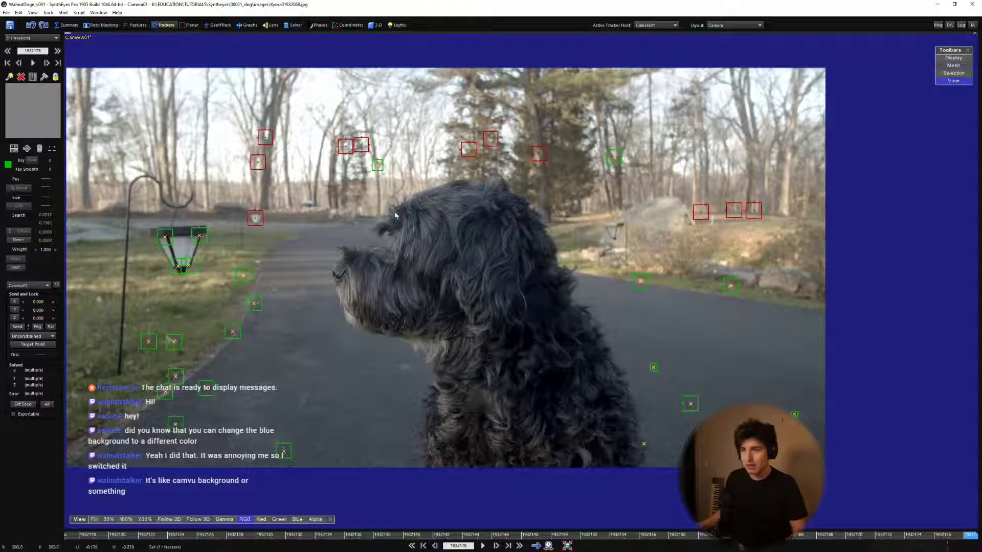
mouse_move(504, 537)
left_mouse_down()
mouse_move(409, 535)
mouse_move(777, 535)
mouse_move(409, 535)
mouse_move(690, 535)
mouse_move(583, 520)
mouse_move(86, 529)
left_mouse_up()
middle_click_drag(521, 447, 543, 431)
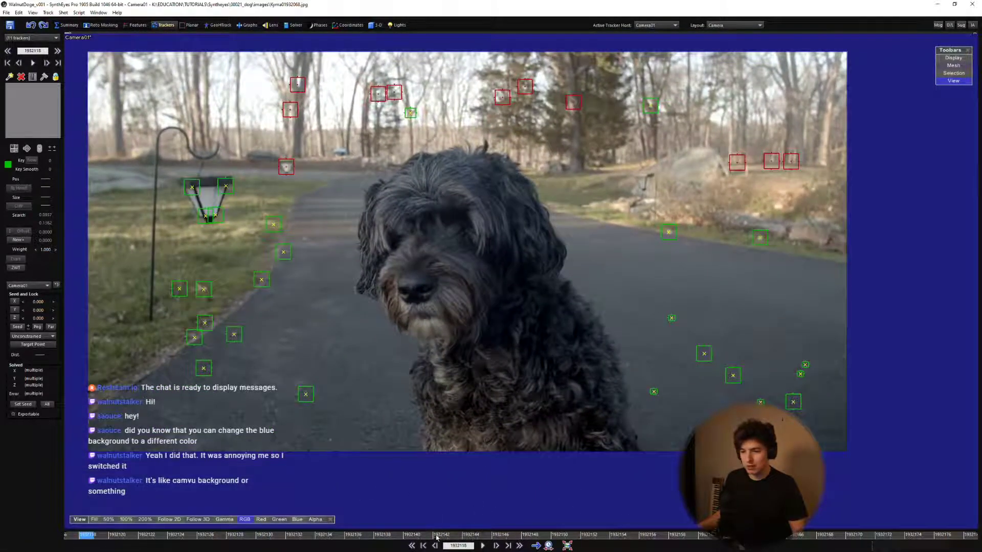
left_click_drag(437, 537, 71, 476)
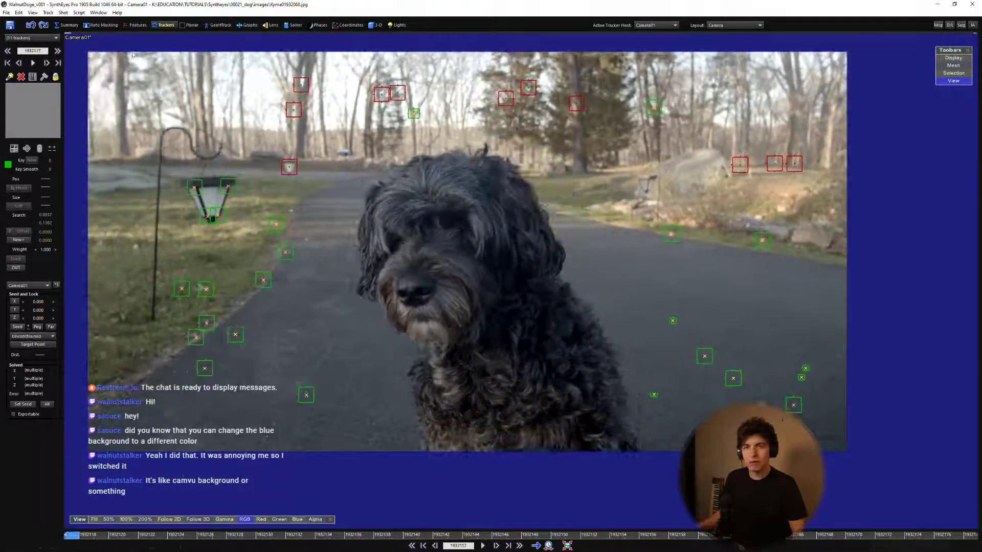
left_click(294, 24)
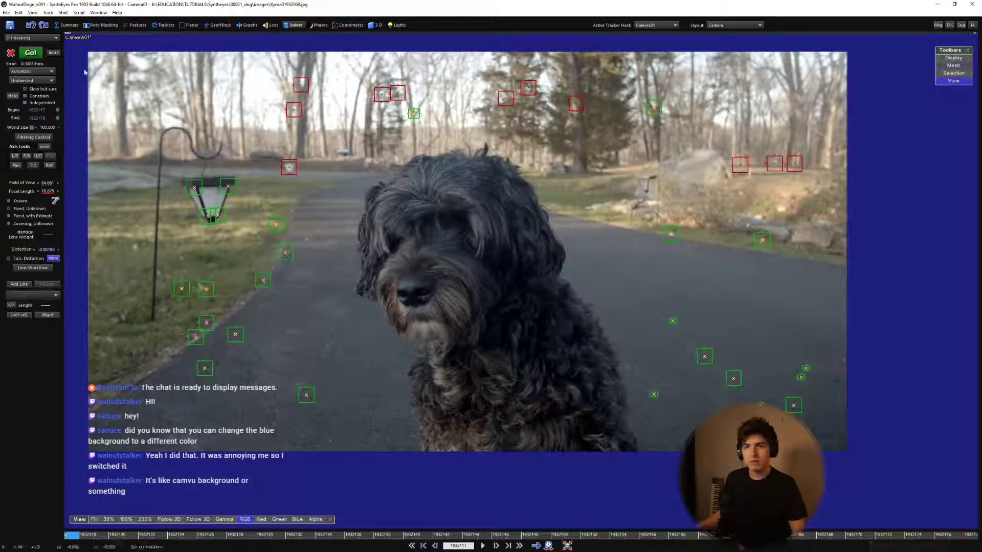
left_click(28, 53)
key("space")
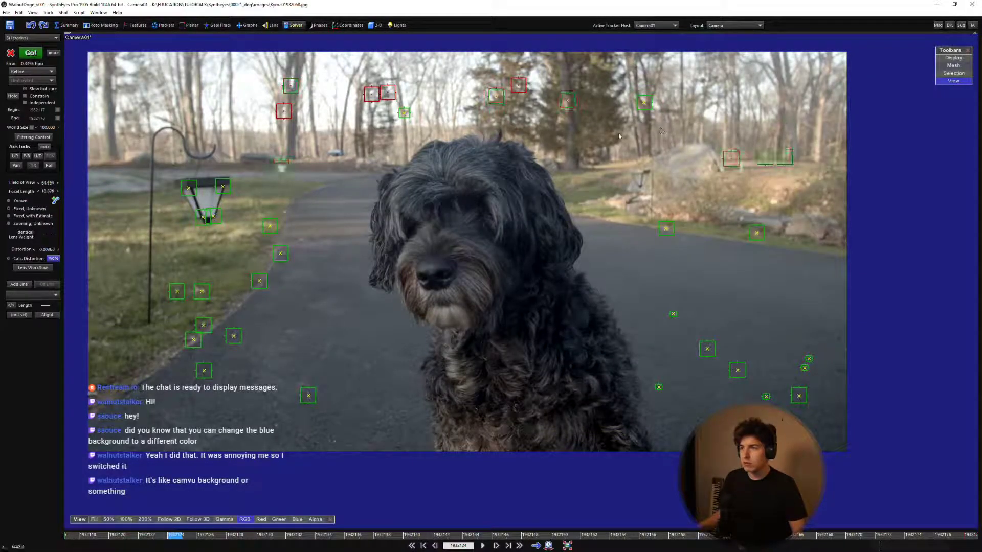
key("space")
middle_click_drag(519, 263, 566, 284)
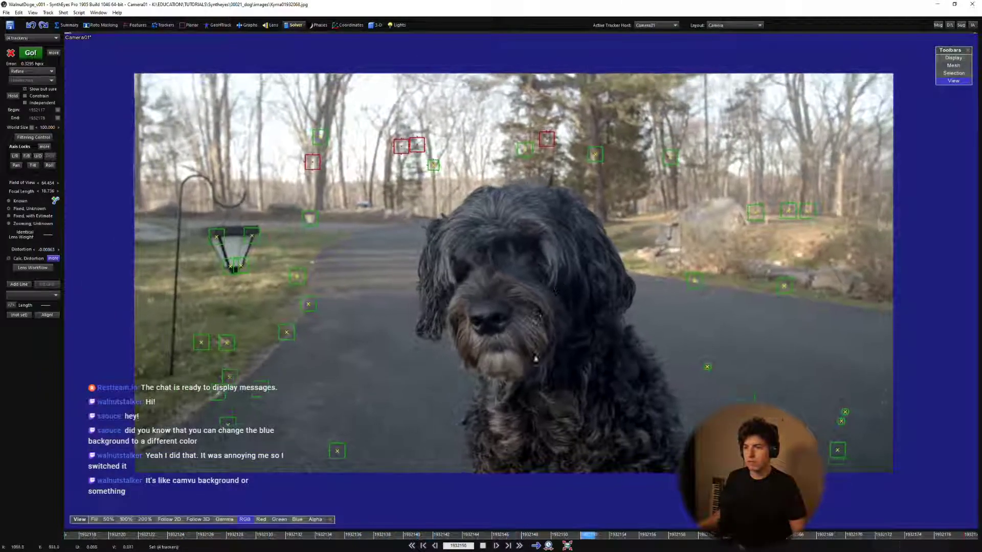
Switch to the Perspective layout at the first frame and lock the view to the solved camera.
key("shift+a")
key("8")
key("l")
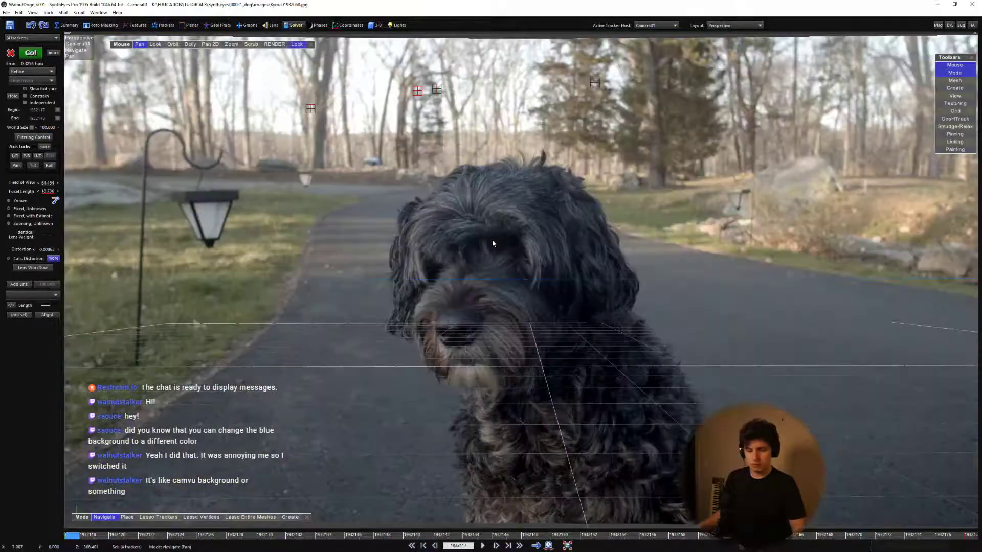
Fit the whole image in the locked perspective view and play the shot to check the camera solve.
scroll(492, 241, "down", 5, "ctrl")
scroll(492, 246, "up", 4, "ctrl")
key("space")
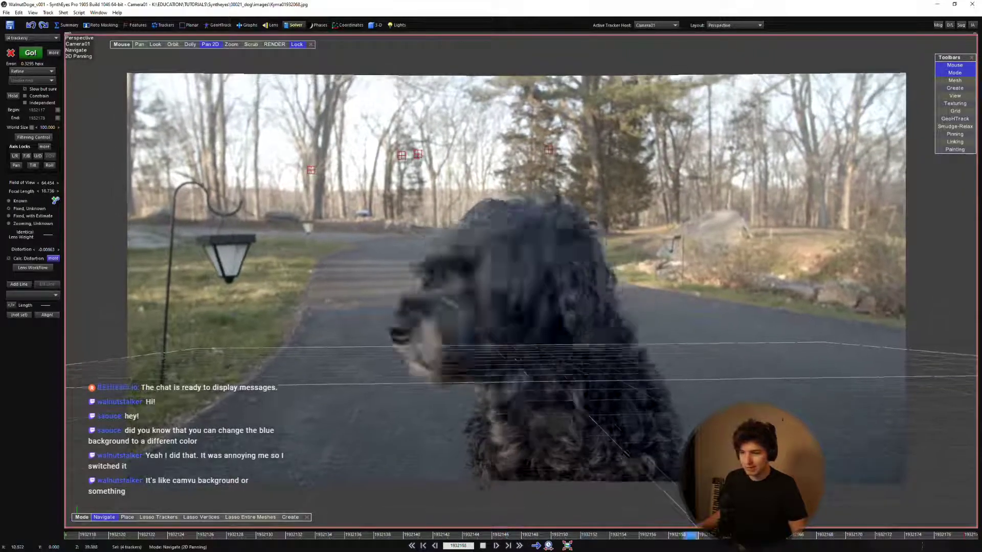
key("space")
Return to the Camera layout and add a moving object to the shot.
key("m")
scroll(573, 319, "up", 1)
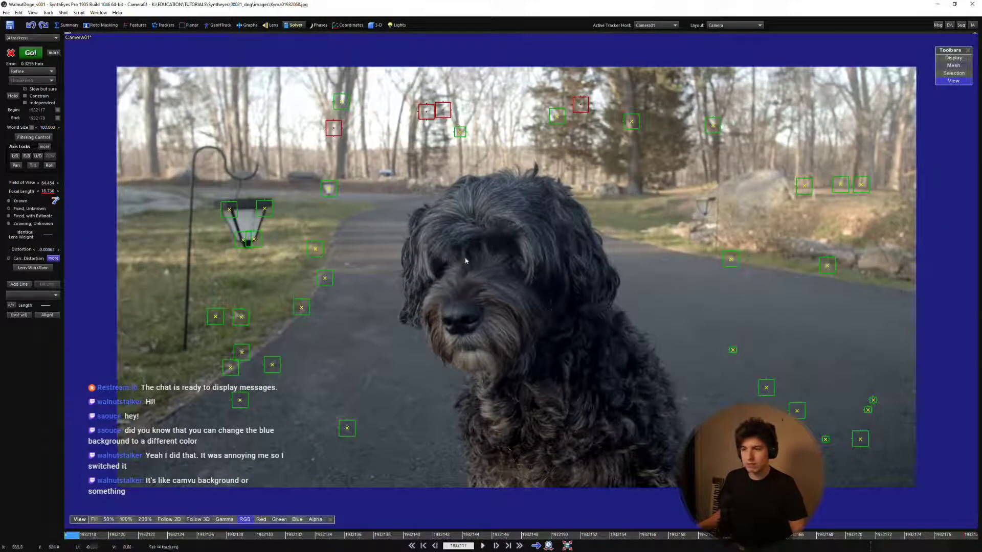
left_click(63, 12)
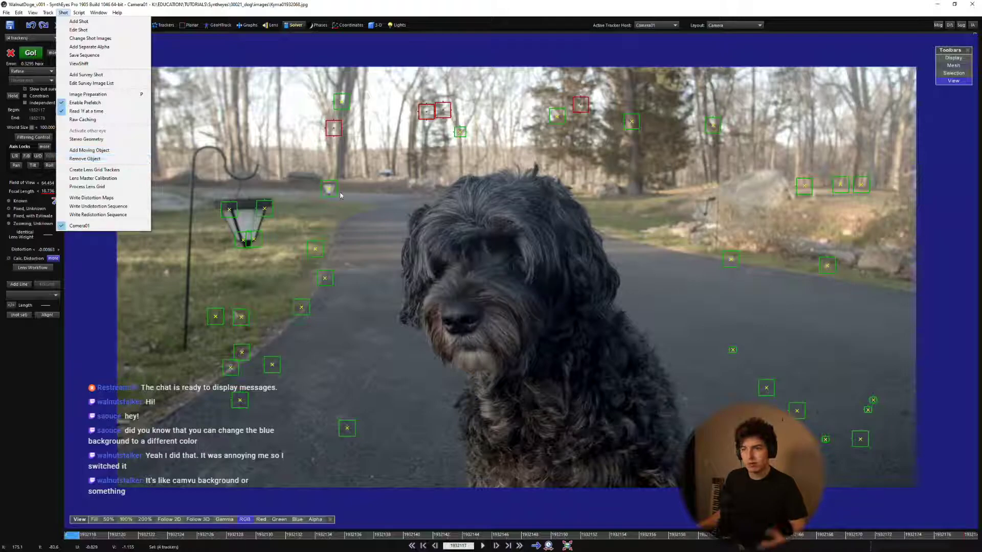
left_click(116, 152)
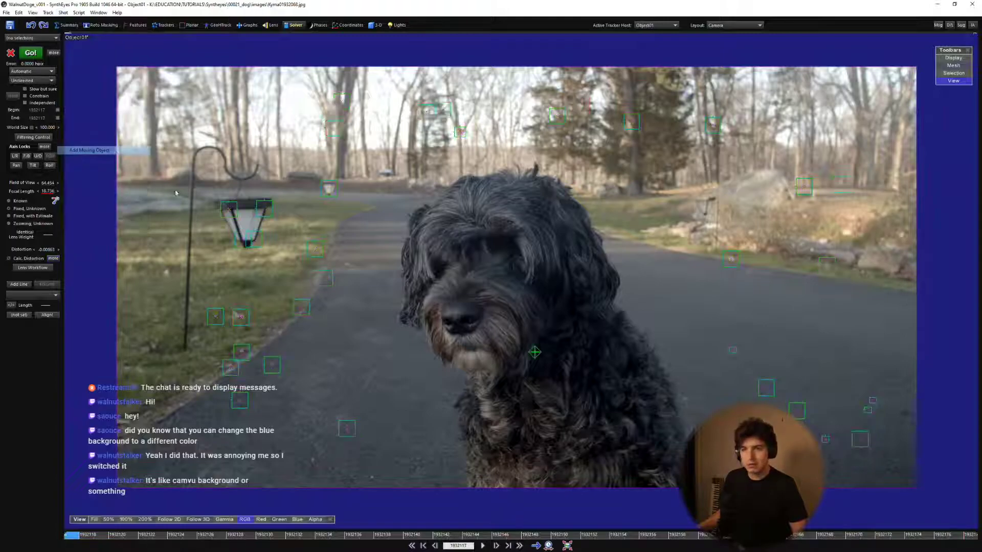
Play to frame 1932137, place a tracker on the dog's nose for the moving object and enlarge its search area.
key("space")
key("space")
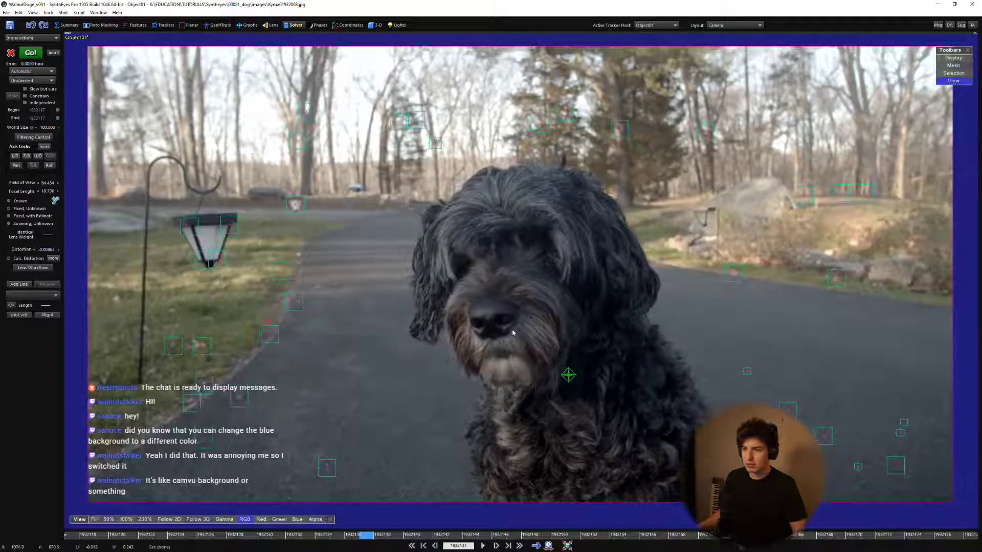
scroll(488, 319, "up", 4)
key("c")
left_click(473, 310)
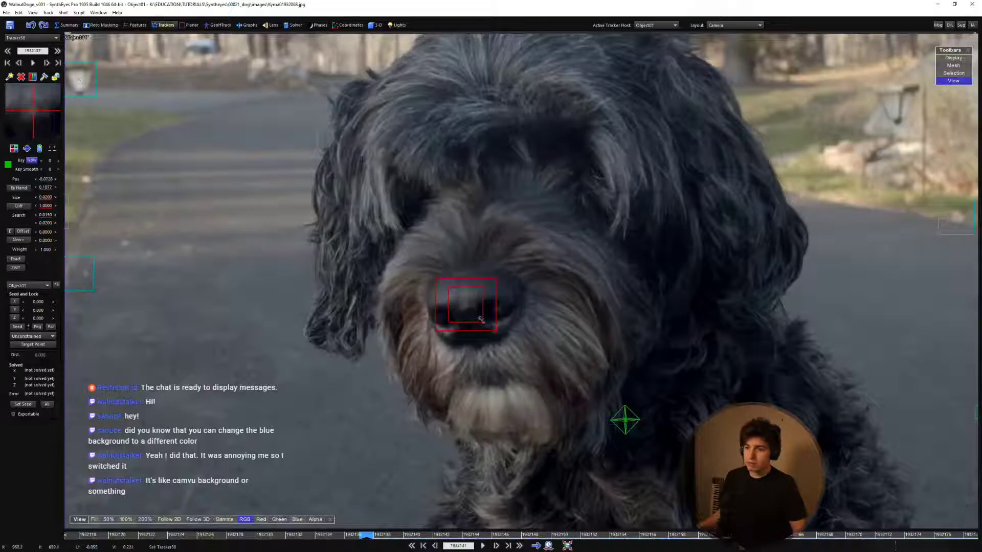
left_click_drag(488, 326, 538, 355)
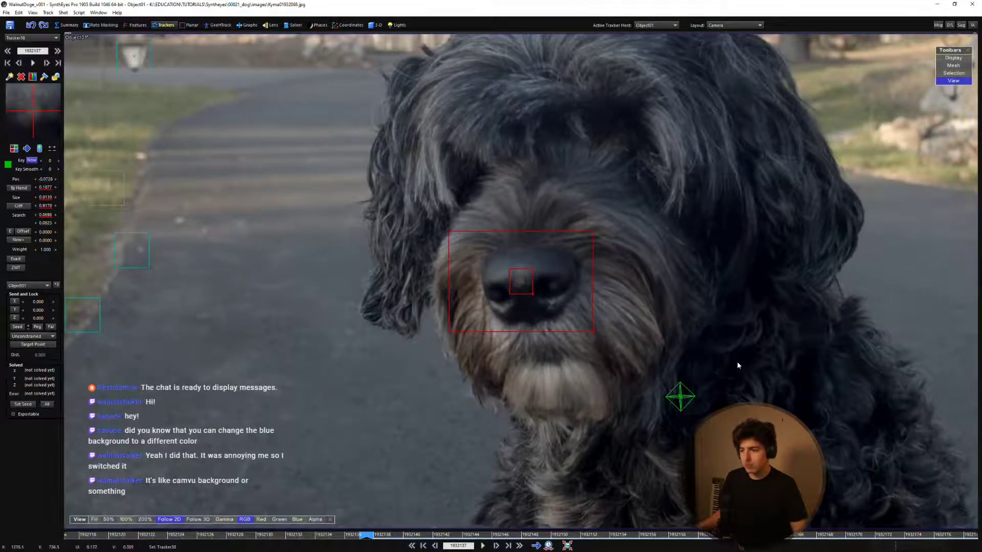
Track the nose point forward from frame 1932137 to frame 1932158, checking the last few frames for drift.
key("space")
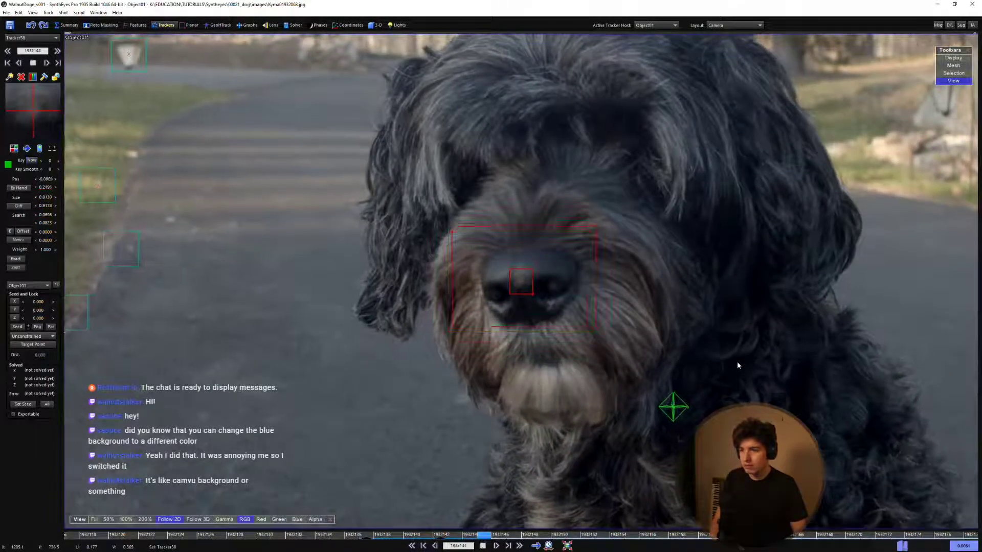
key("space")
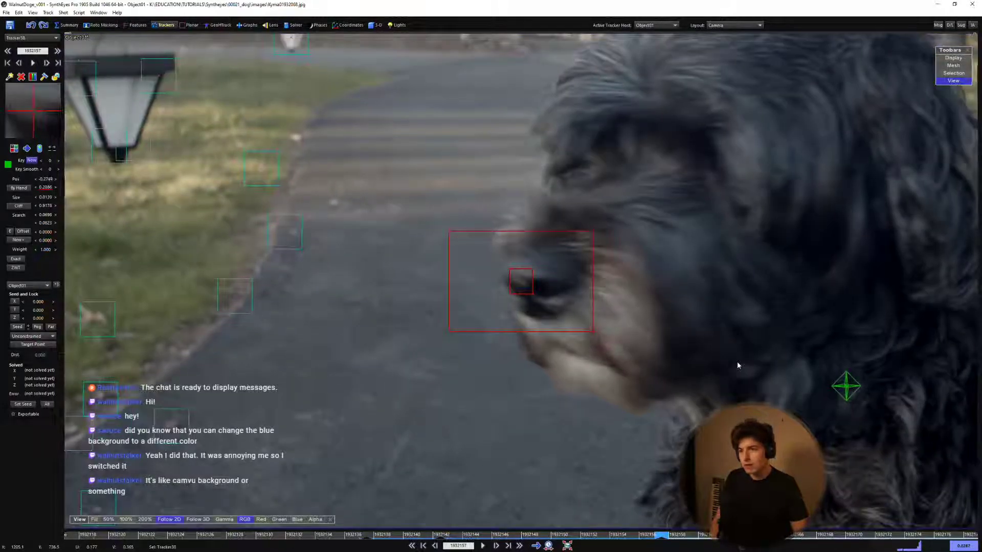
key("Left")
key("Left")
key("Right")
key("Right")
key("Right")
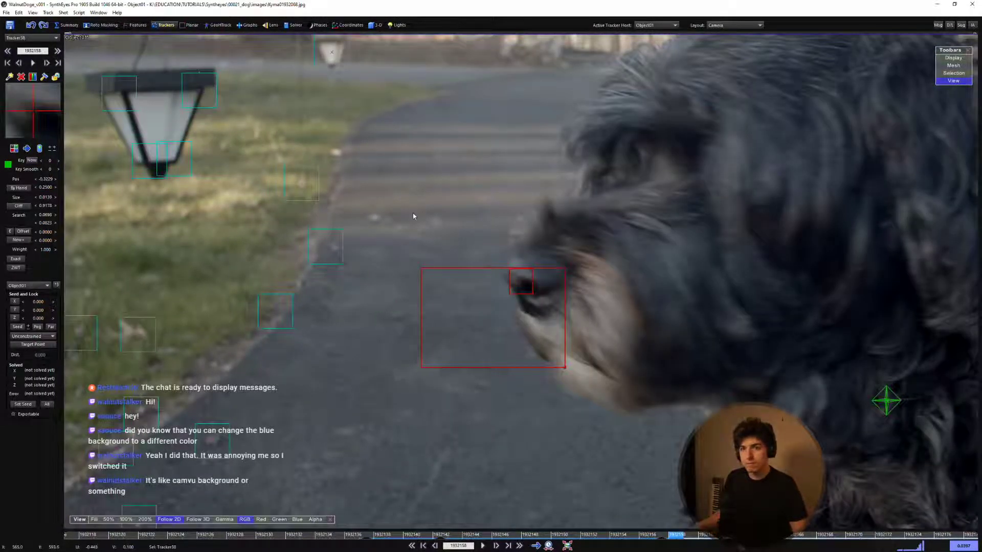
Re-center the tracker on the nose tip at frame 1932158, comparing it with the previous frame.
key("Left")
key("Right")
left_click_drag(26, 114, 34, 114)
key("Left")
key("Right")
key("Left")
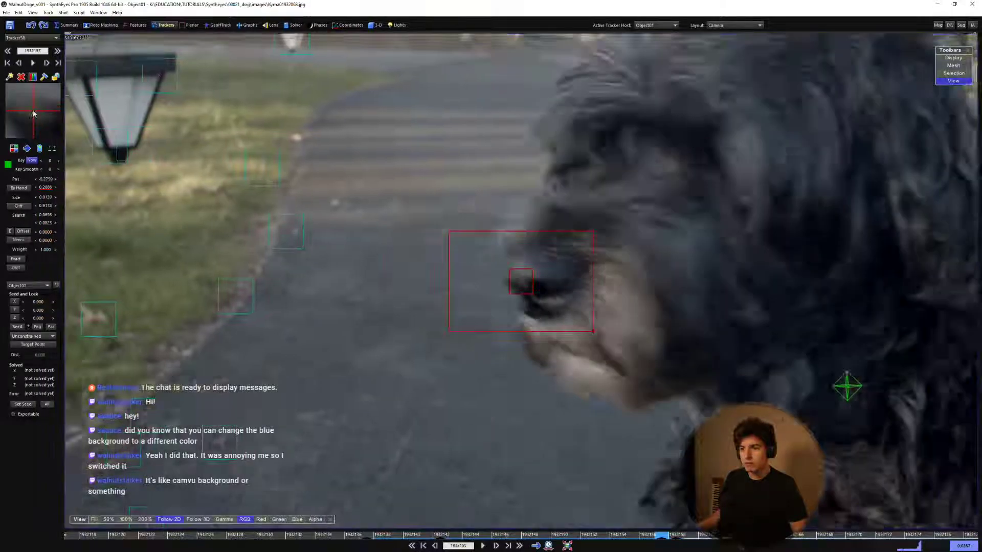
Advance to frame 1932160 and move the drifted tracker back onto the nose tip, comparing it with the previous frame.
key("Right")
key("Right")
key("Right")
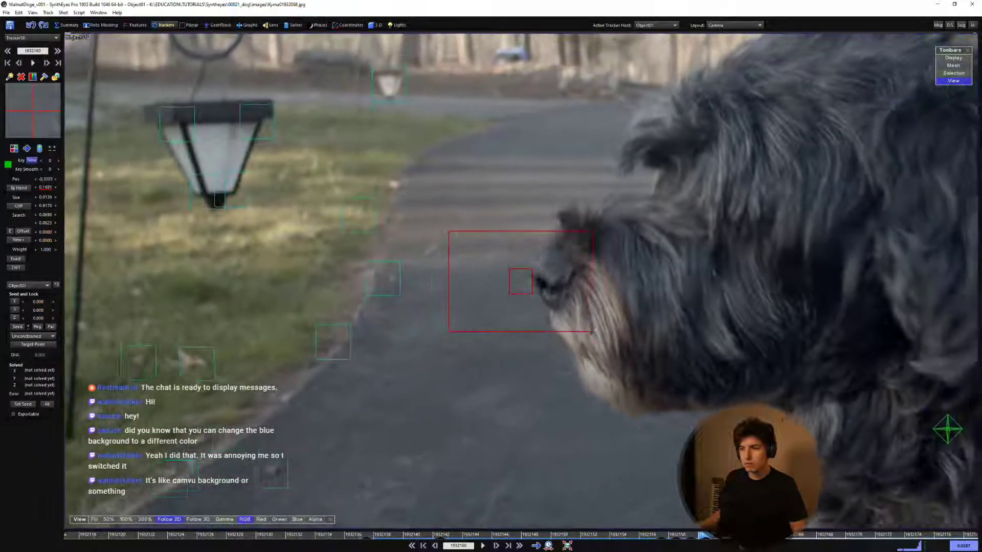
left_click_drag(47, 107, 19, 116)
key("Left")
key("Right")
key("Left")
key("Right")
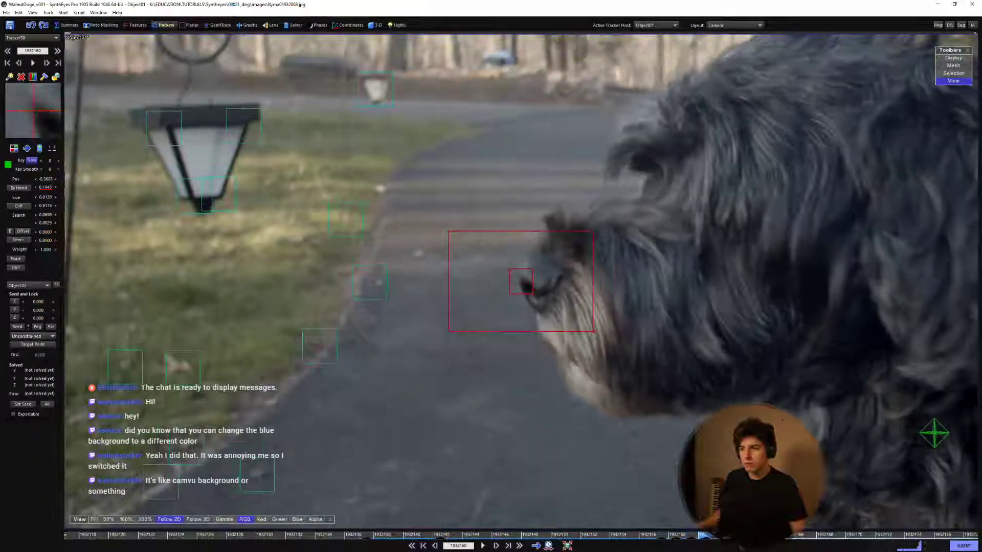
Continue past frame 1932160 and correct the tracker's position on the nose tip at two more frames.
key("Right")
key("Right")
left_click(34, 113)
key("Right")
left_click(33, 113)
key("Left")
key("Right")
key("Left")
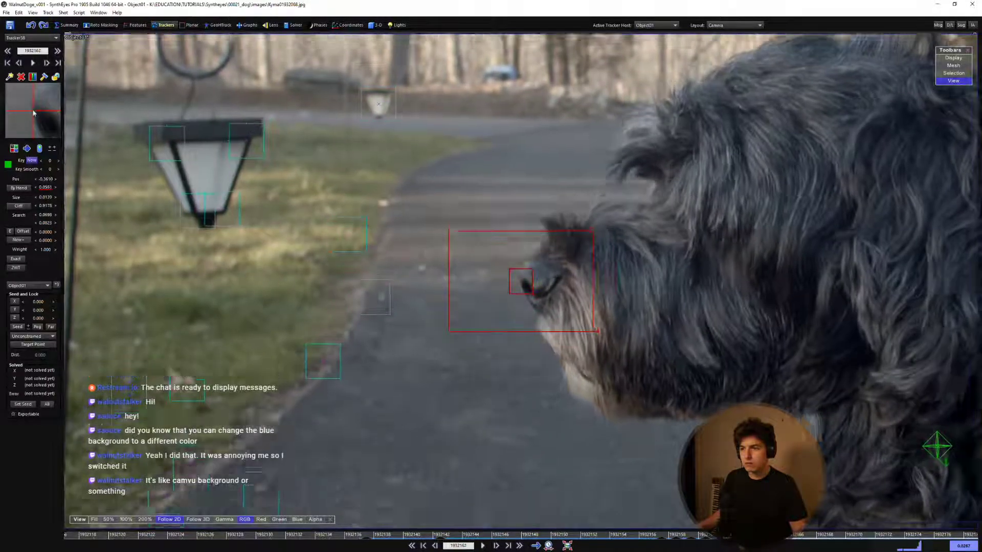
Track the nose tip forward frame by frame to frame 1932175.
key("Right")
key("Right")
key("Right")
key("Left")
key("Right")
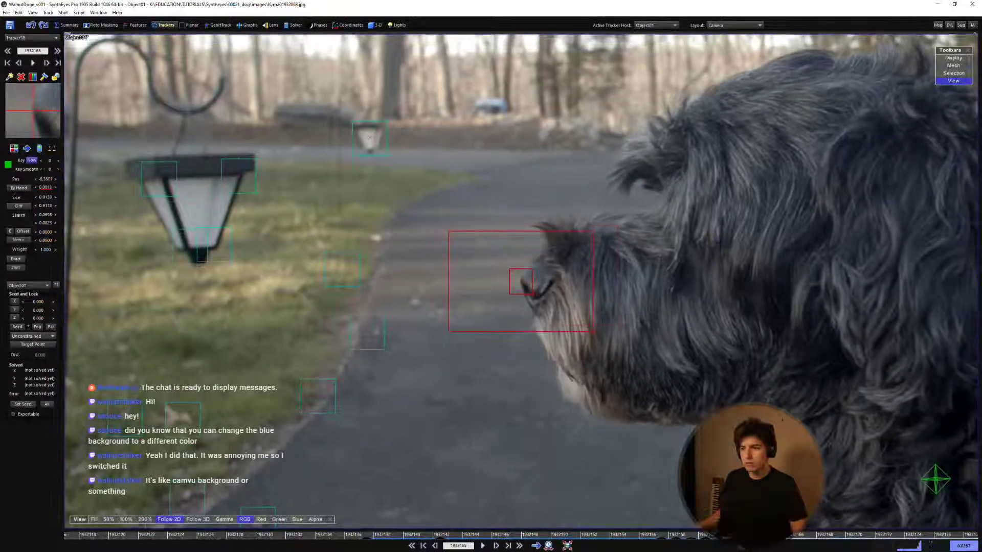
key("Right")
key("Right")
key("Right")
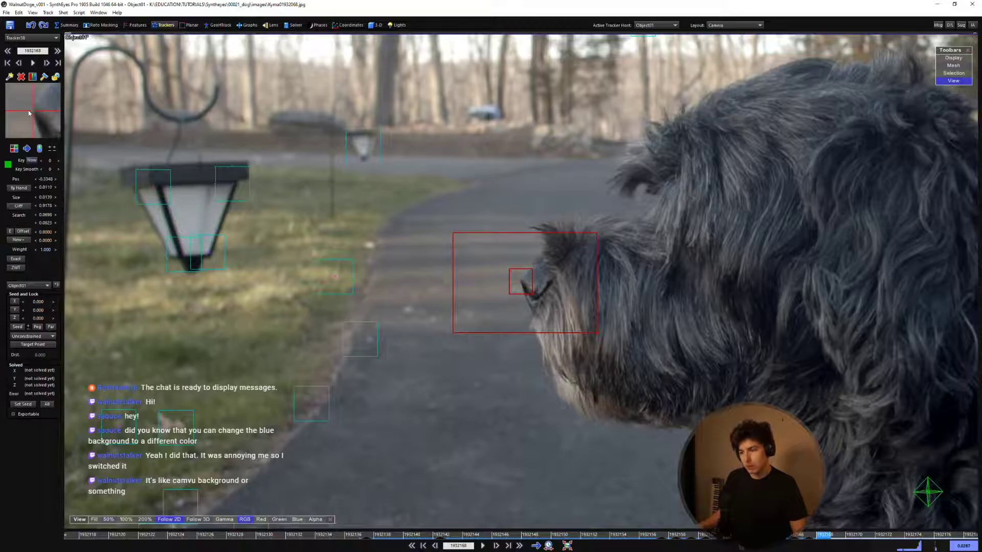
key("Right")
key("Right")
key("Right")
key("Right")
key("Right")
key("Right")
key("Right")
key("Right")
key("Right")
key("Right")
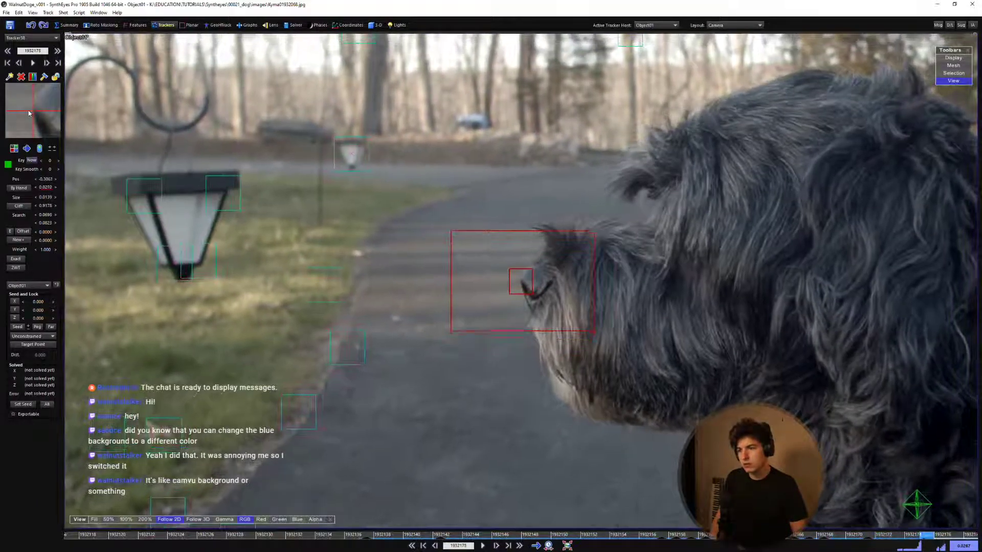
Step back through the tracked frames and track the nose point backward toward the start of the shot.
key("Left")
key("Left")
key("Left")
key("Left")
key("Left")
key("Left")
key("Left")
key("Left")
key("Left")
key("Left")
key("Left")
key("Left")
key("Left")
key("Left")
key("Left")
key("Left")
key("Left")
key("Left")
key("Left")
key("Left")
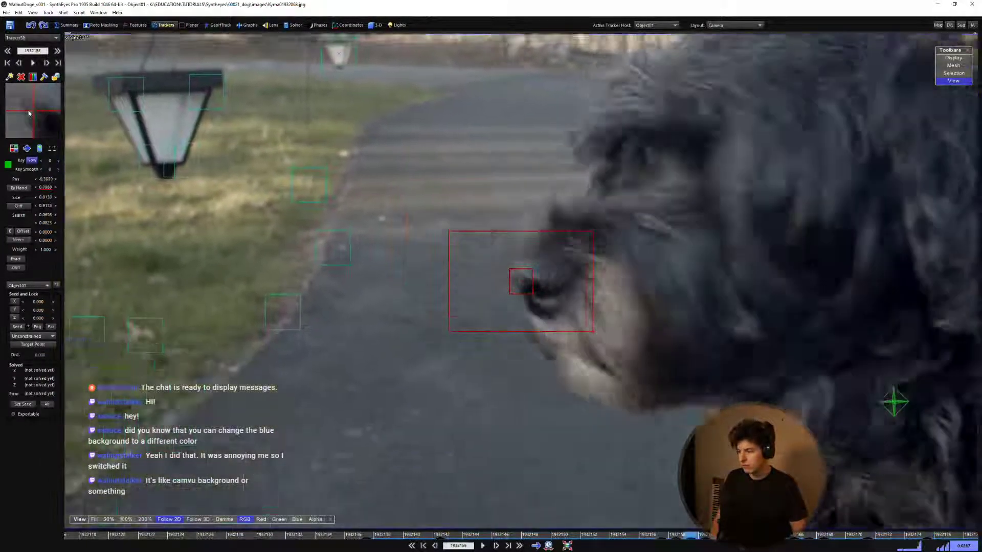
key("Left")
key("Left")
key("Left")
key("Left")
key("Left")
key("Left")
key("Left")
key("Left")
key("Left")
key("Left")
key("Left")
key("Left")
key("Left")
key("Left")
key("Left")
key("Left")
key("Left")
key("Left")
key("Left")
key("Left")
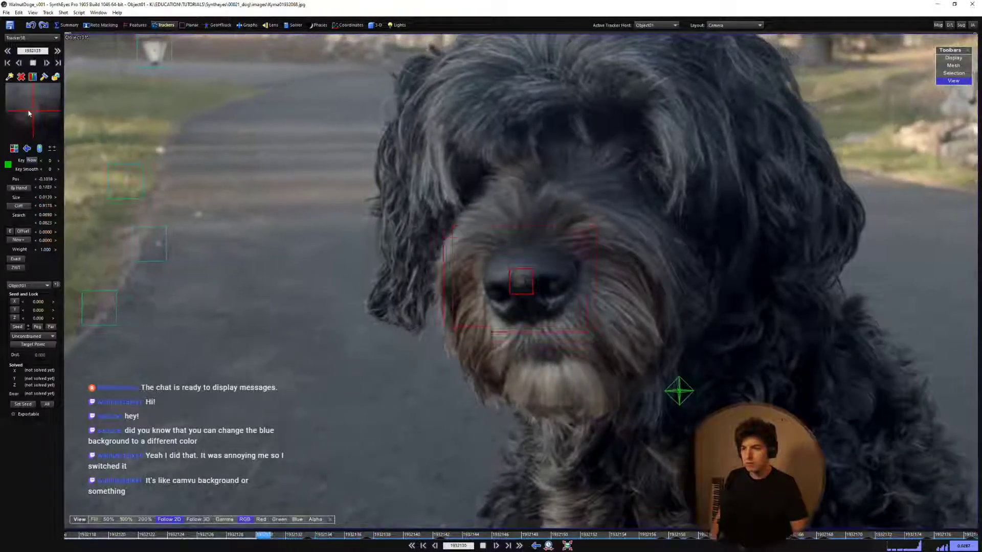
Step forward through the nose track to about frame 1932168 to review how it follows the nose.
key("Right")
key("Right")
key("Right")
key("Right")
key("Right")
key("Right")
key("Right")
key("Right")
key("Right")
key("Right")
key("Right")
key("Right")
key("Right")
key("Right")
key("Right")
key("Right")
key("Right")
key("Right")
key("Right")
key("Right")
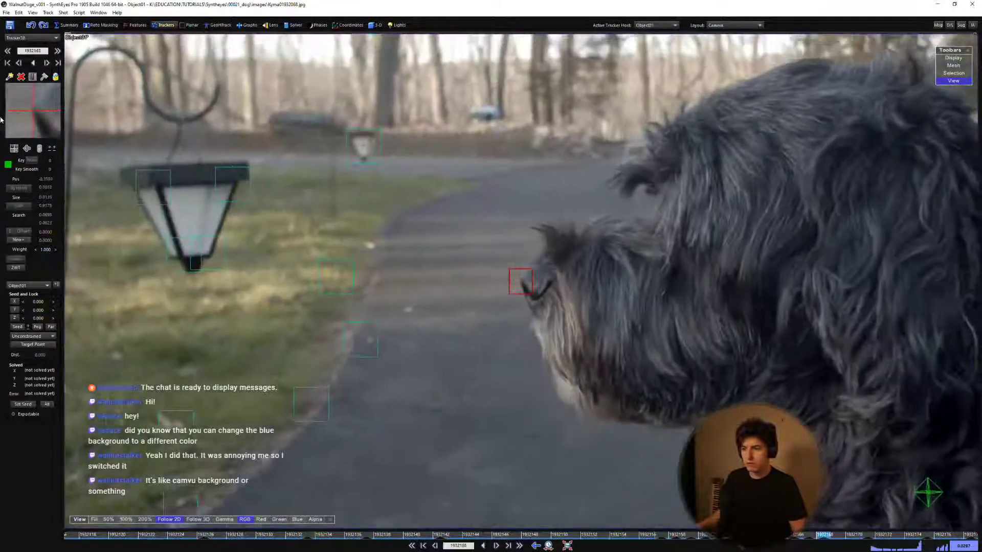
Step backward and forward through the frames to review how the nose-tip tracker follows the nose.
key("Left")
key("Left")
key("Left")
key("Left")
key("Left")
key("Left")
key("Left")
key("Left")
key("Left")
key("Left")
key("Left")
key("Left")
key("Left")
key("Left")
key("Left")
key("Left")
key("Left")
key("Left")
key("Left")
key("Left")
key("Right")
key("Right")
key("Right")
key("Right")
key("Right")
key("Right")
key("Right")
key("Right")
key("Right")
key("Right")
key("Right")
key("Right")
key("Right")
key("Right")
key("Right")
key("Right")
key("Right")
key("Right")
key("Right")
key("Right")
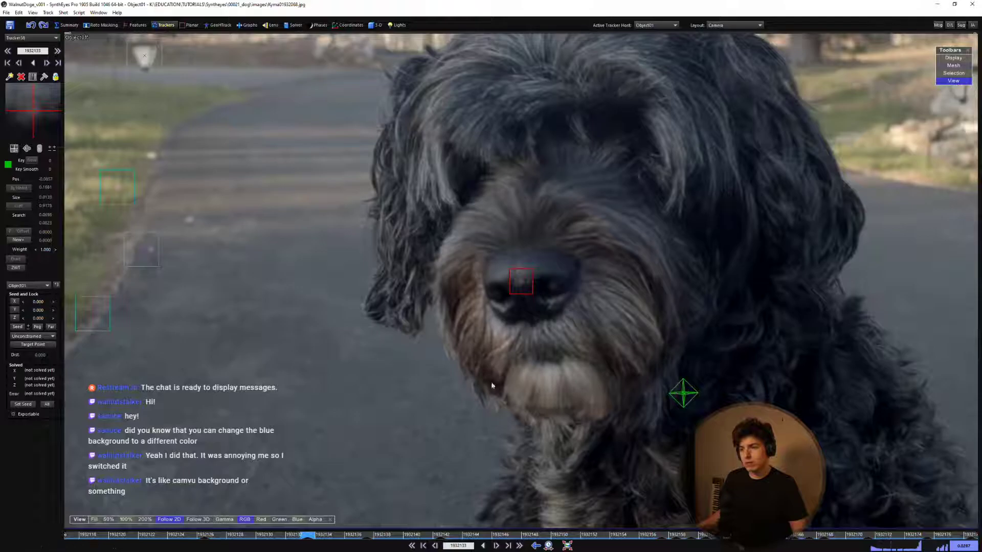
Add a tracker on the dog's nostril at about frame 1932160 and track it backward to frame 1932156.
key("Left")
key("Left")
key("Right")
key("c")
left_click(562, 277)
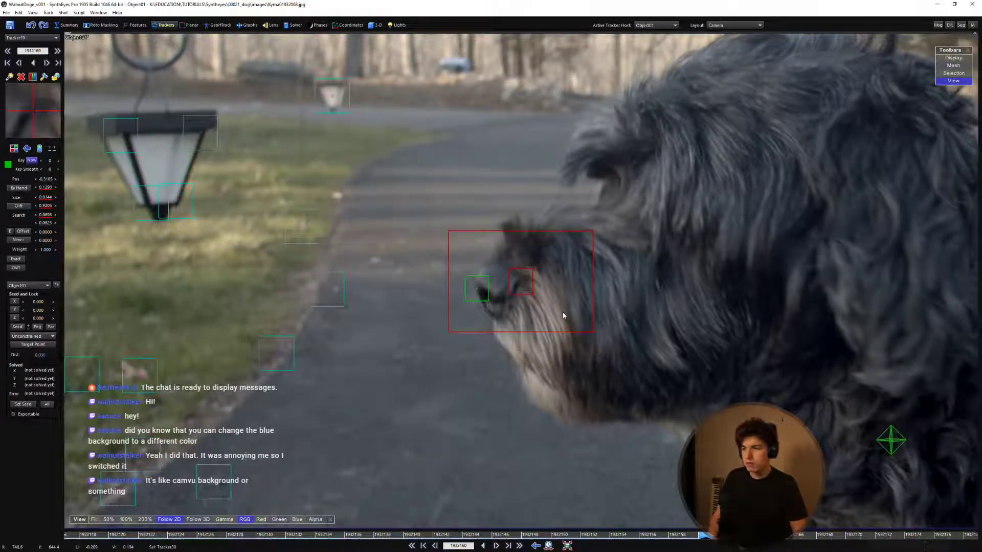
key("Left")
key("Left")
key("Left")
key("Left")
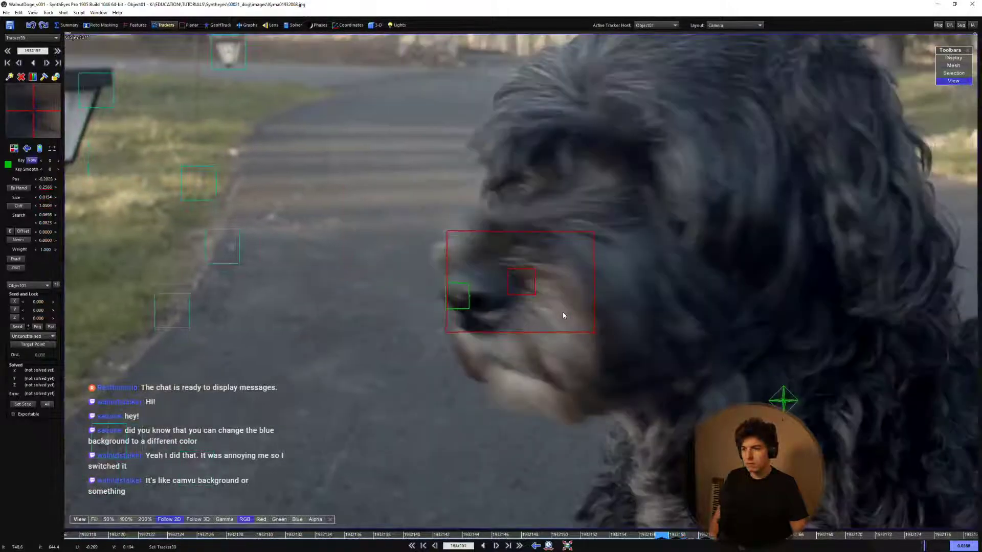
key("Left")
key("Left")
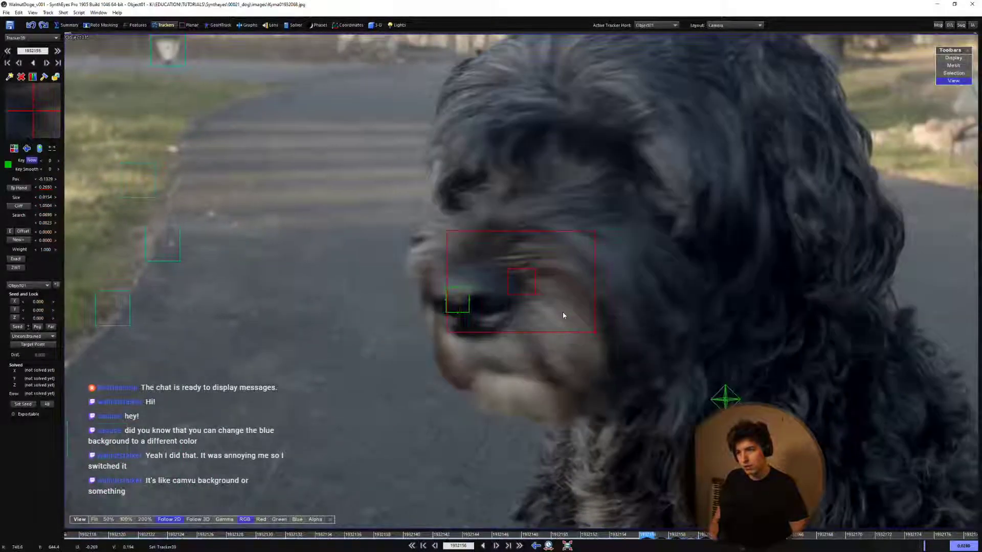
Track the nostril backward toward the start of the shot, and from its first key forward to frame 1932165.
key("space")
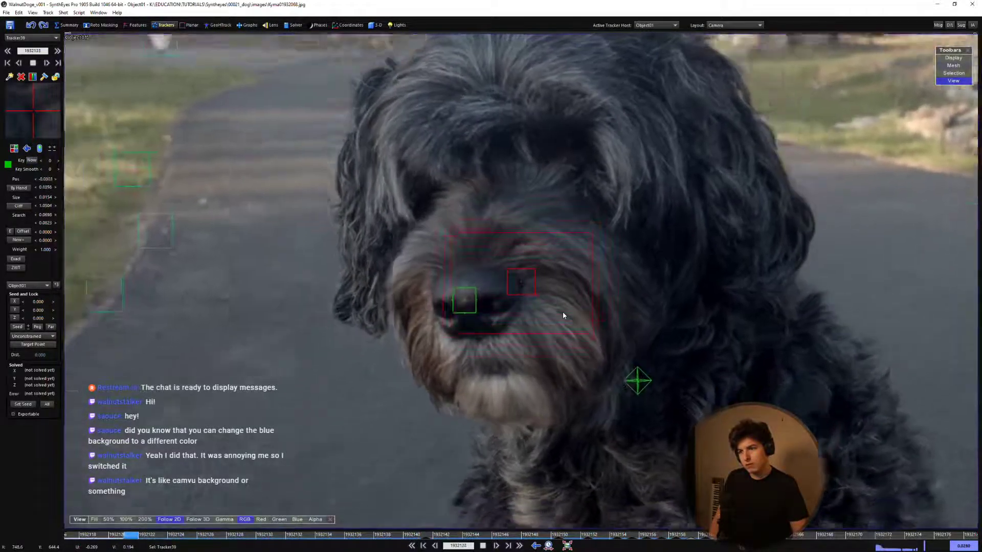
key("space")
key("Right")
key("Right")
key("Right")
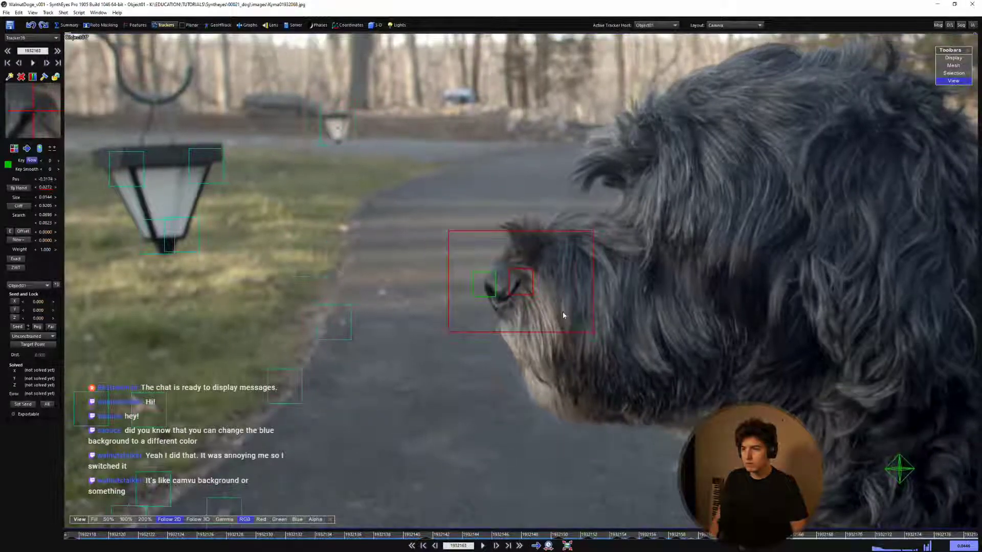
key("Right")
key("Right")
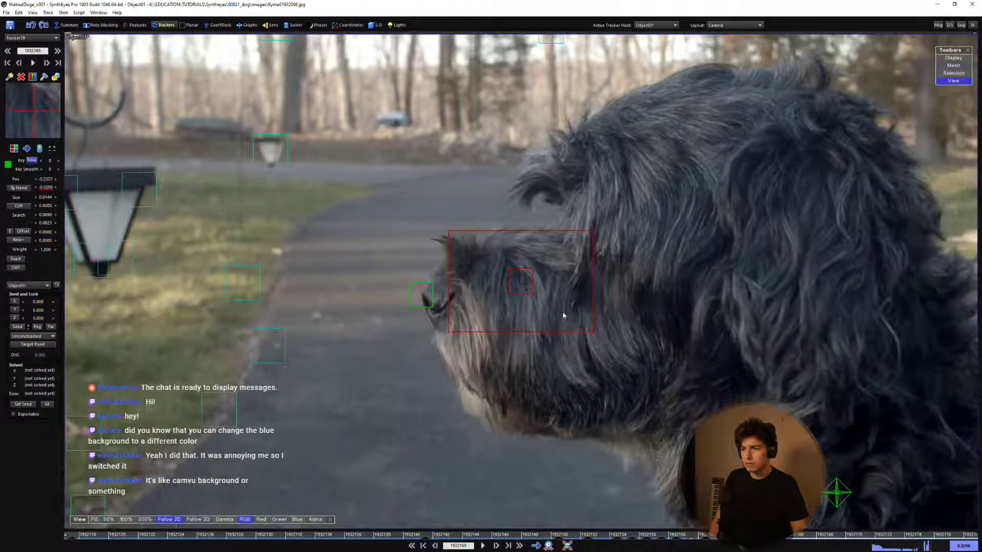
Nudge the drifted tracker back onto the nostril at frame 1932165 and compare it with the preceding frame.
key("Left")
key("Right")
key("KP_4")
key("KP_4")
key("KP_4")
key("KP_4")
key("KP_4")
key("KP_4")
key("KP_4")
key("KP_4")
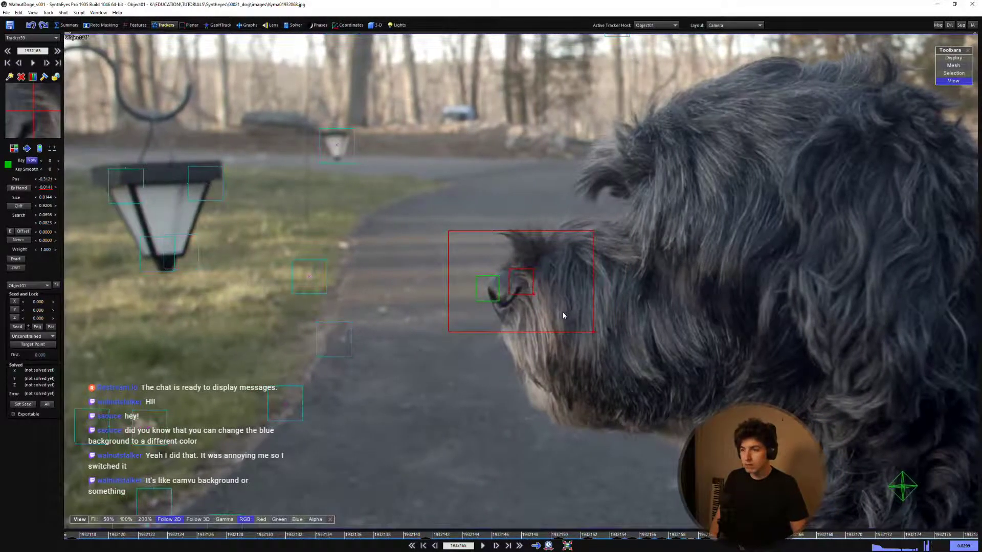
key("Left")
key("Right")
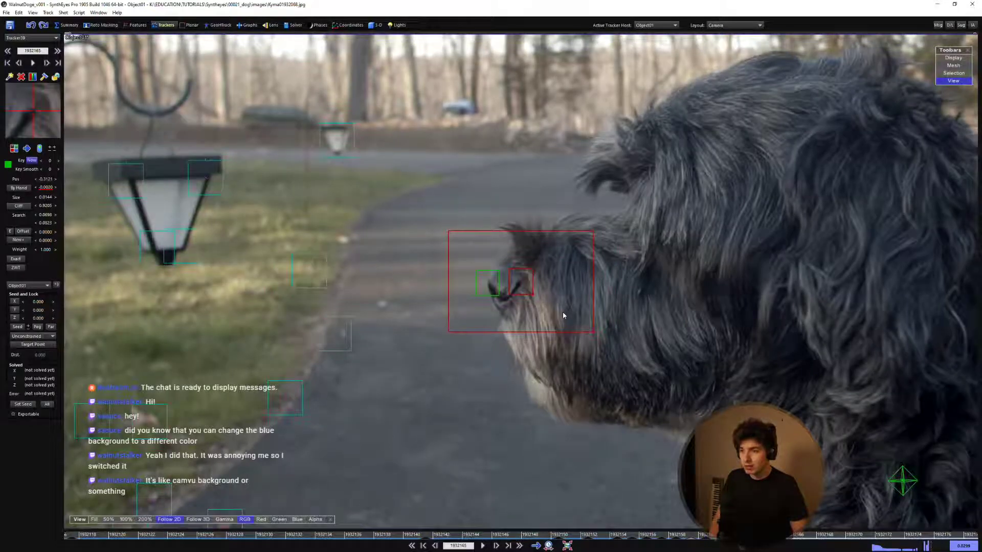
Track the nostril forward from frame 1932165 to about frame 1932174.
key("Right")
key("Right")
key("Right")
key("Right")
key("Right")
key("Right")
key("Right")
key("Right")
key("Right")
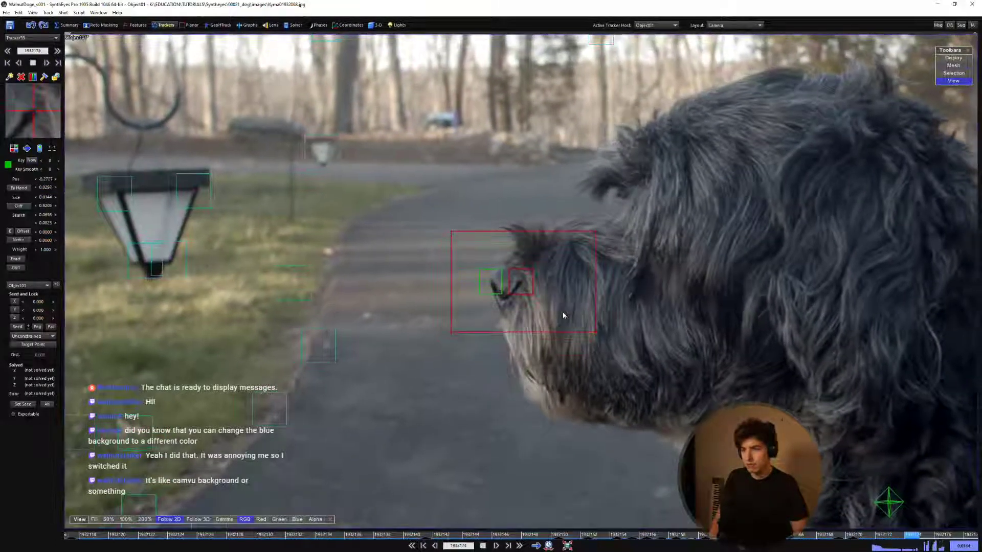
Step back through the nostril track and return to the first frame to check the tracker there.
key("Left")
key("Left")
key("Left")
key("Left")
key("Left")
key("Left")
key("Left")
key("Left")
key("Home")
scroll(535, 271, "down", 2)
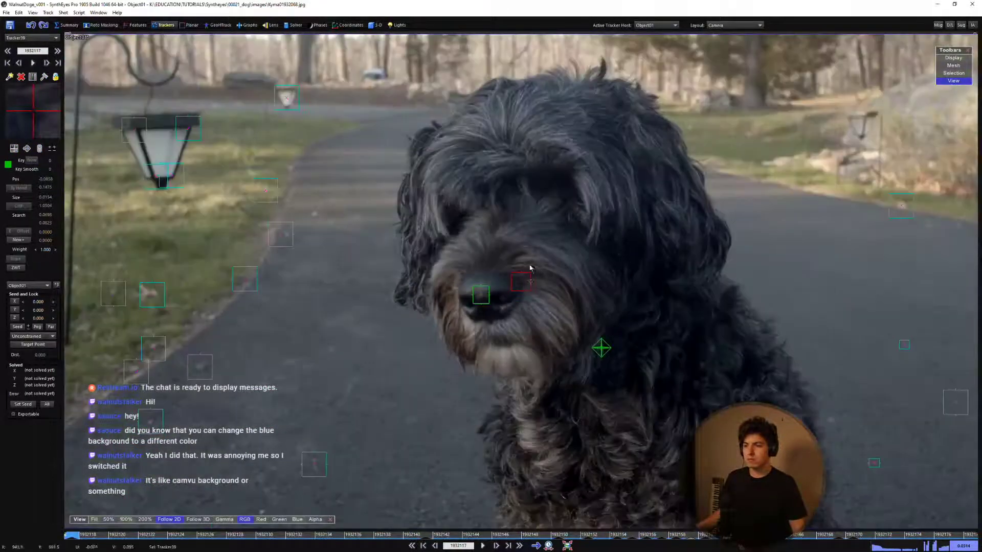
Add a tracker on the fur on top of the dog's head at frame 1932158.
left_click_drag(156, 536, 677, 547)
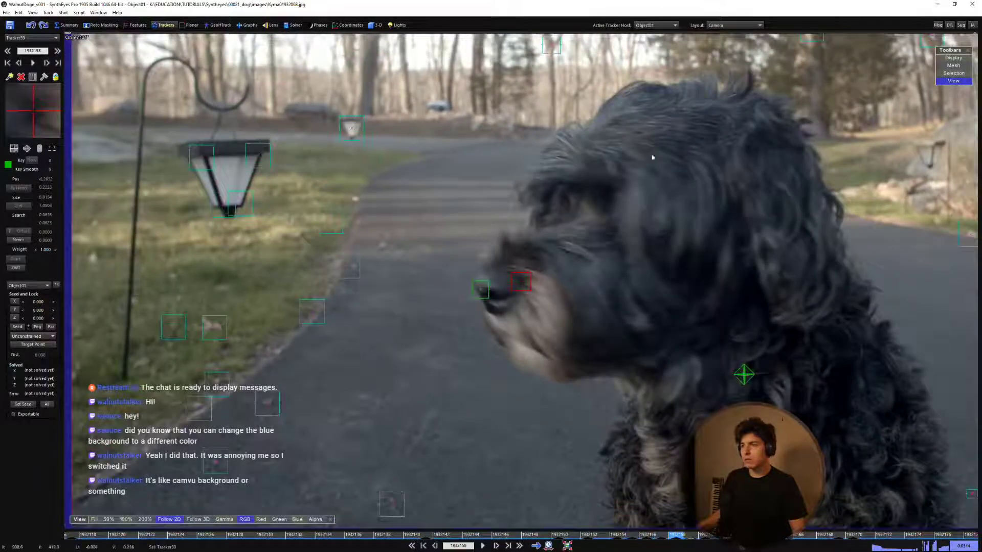
key("c")
left_click(671, 118)
scroll(671, 118, "up", 3)
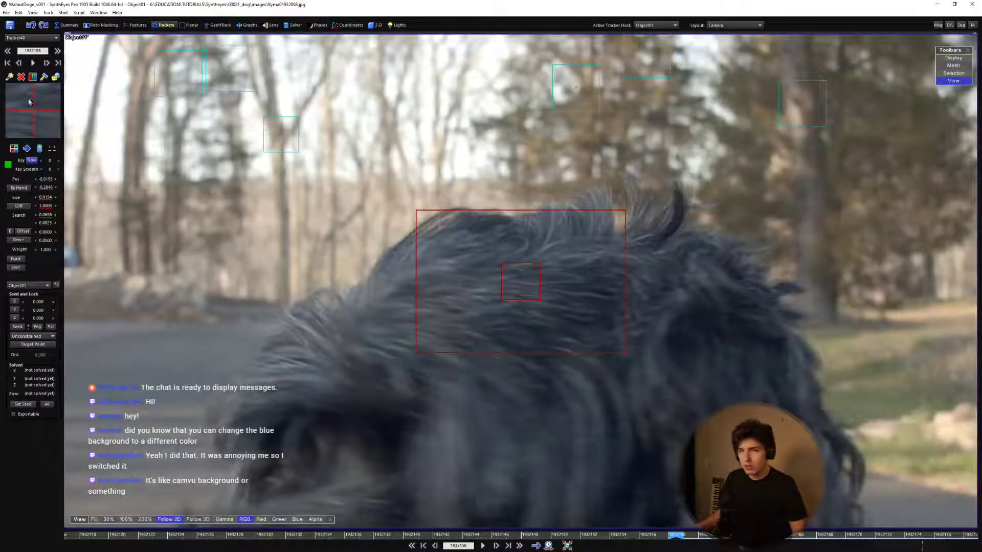
Track the head-fur point forward frame by frame to frame 1932178.
scroll(37, 117, "down", 1)
scroll(37, 118, "up", 1)
scroll(36, 117, "down", 1)
scroll(37, 117, "up", 1)
scroll(35, 115, "down", 1)
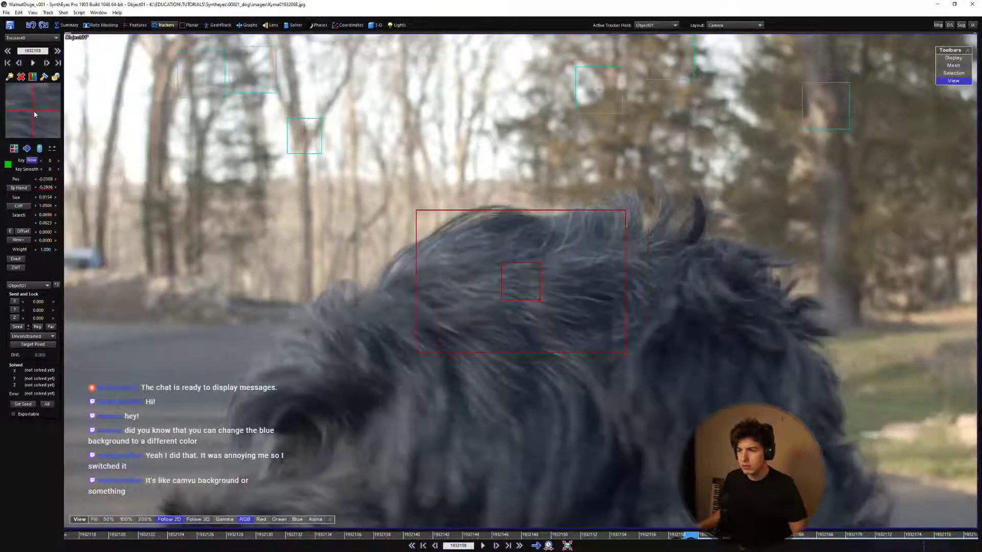
scroll(36, 116, "down", 5)
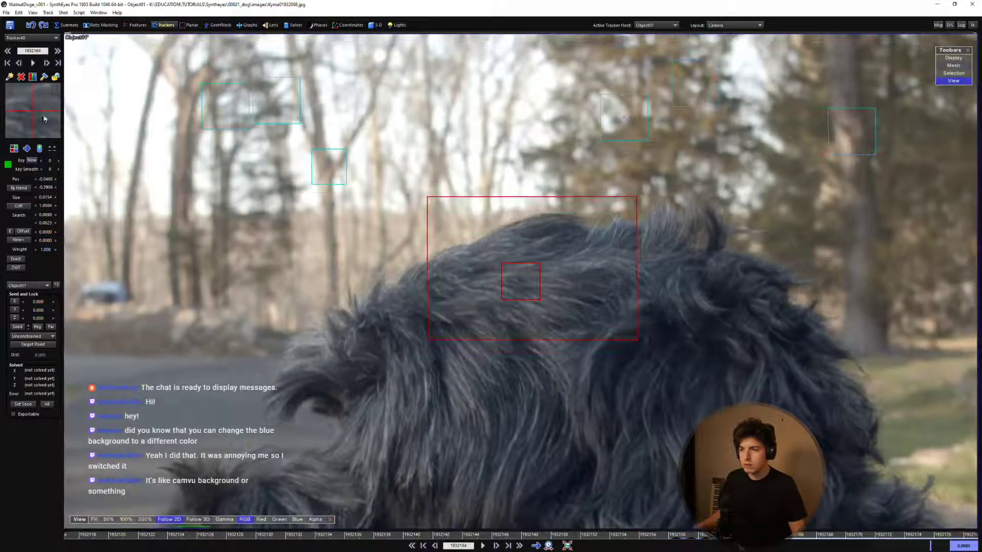
scroll(45, 119, "down", 8)
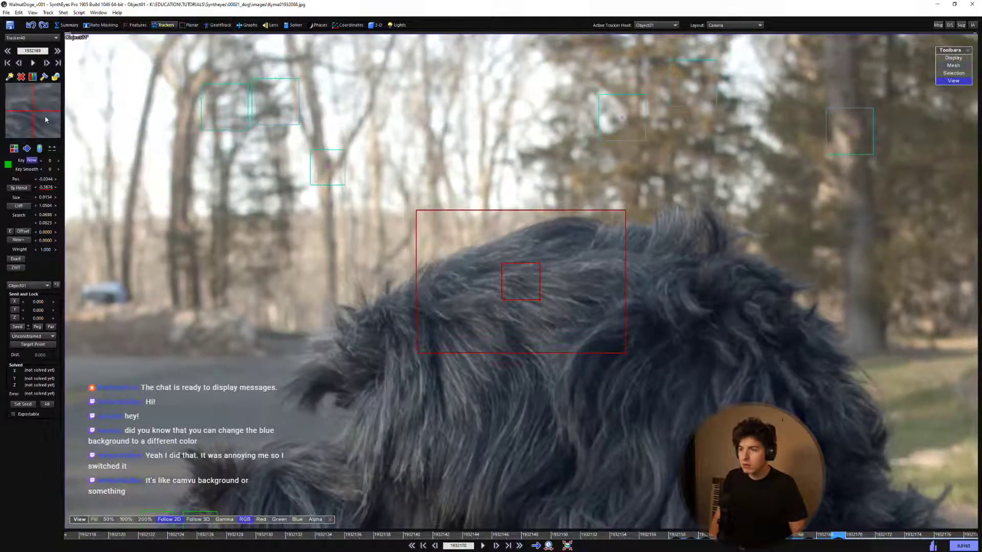
scroll(46, 119, "down", 6)
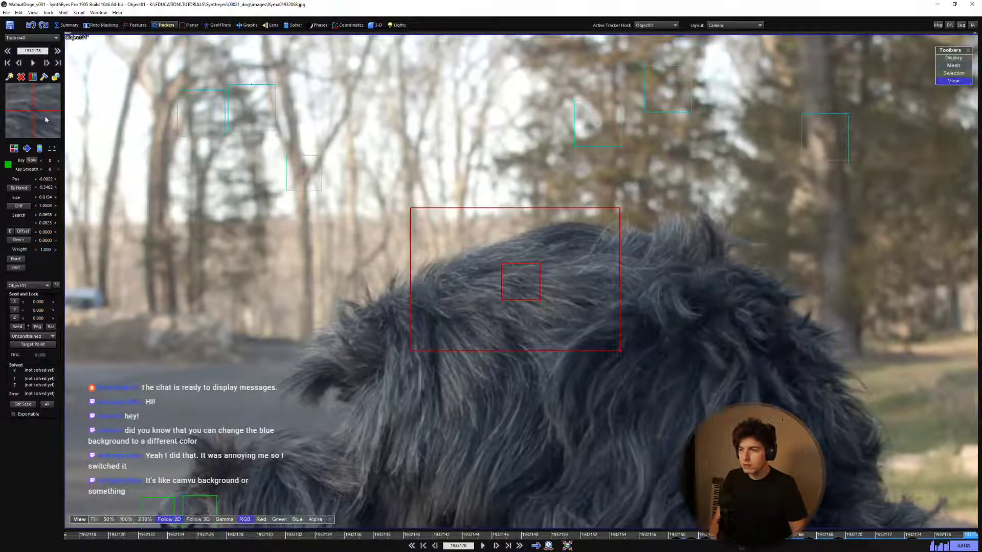
Track the head-fur point backward from frame 1932158 toward the start of the shot, and play back the result.
scroll(45, 119, "up", 20)
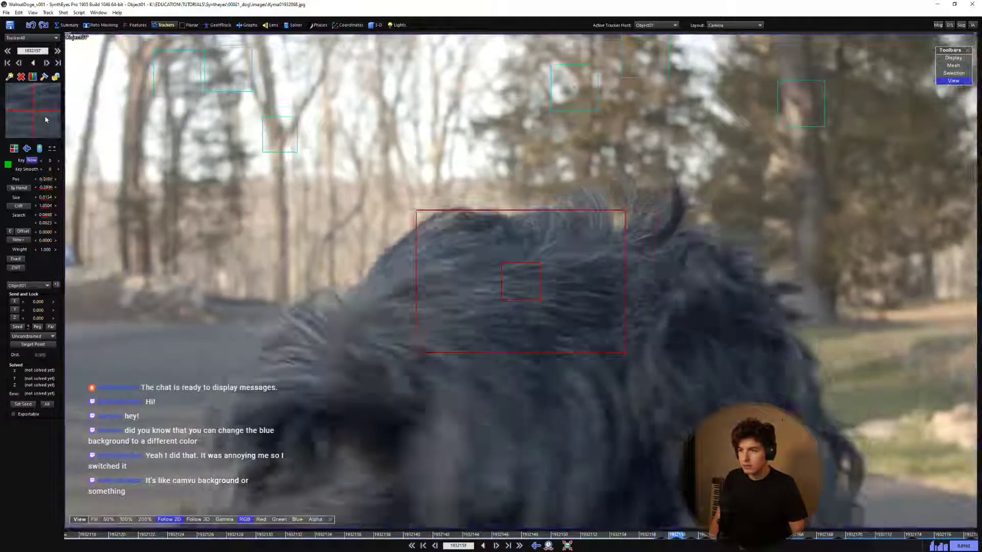
scroll(46, 119, "up", 2)
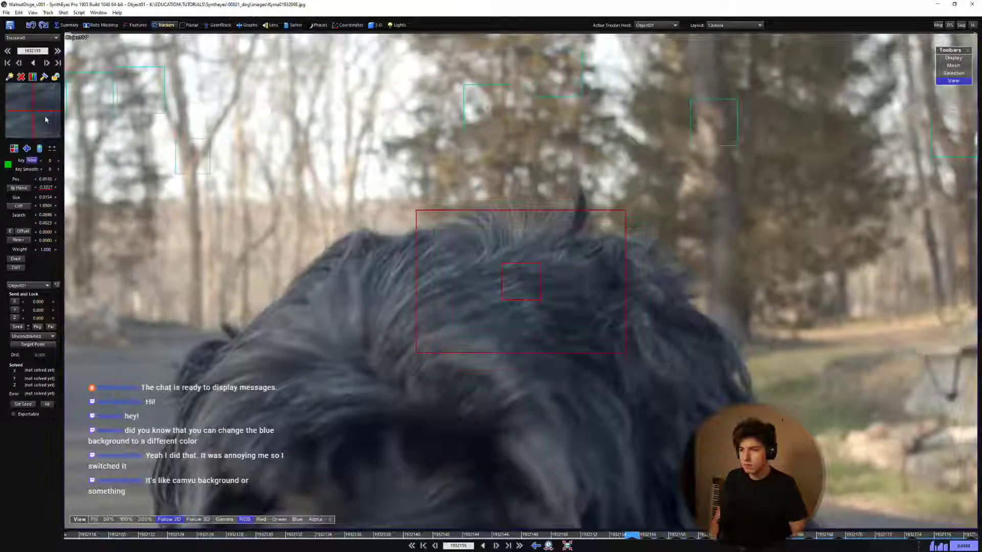
scroll(45, 119, "up", 3)
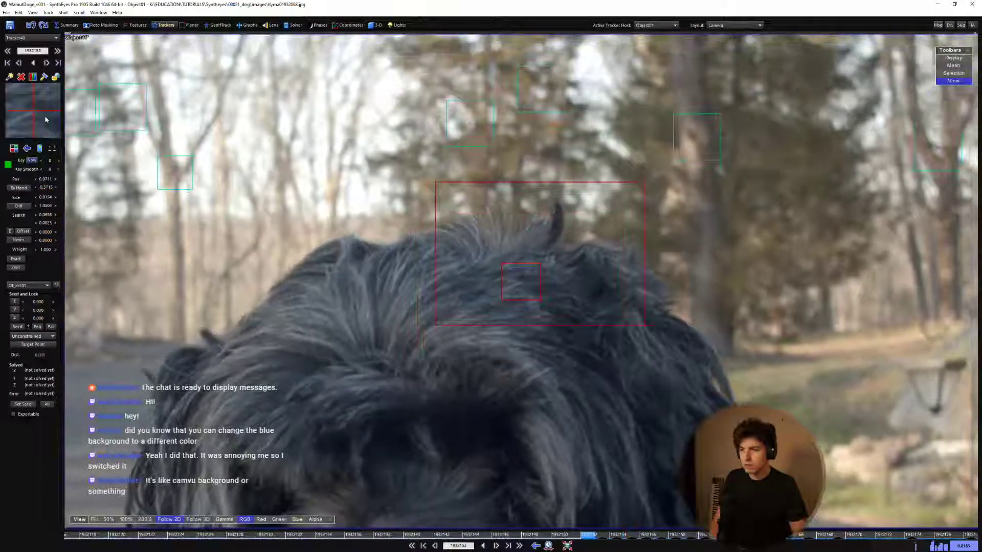
key("shift+space")
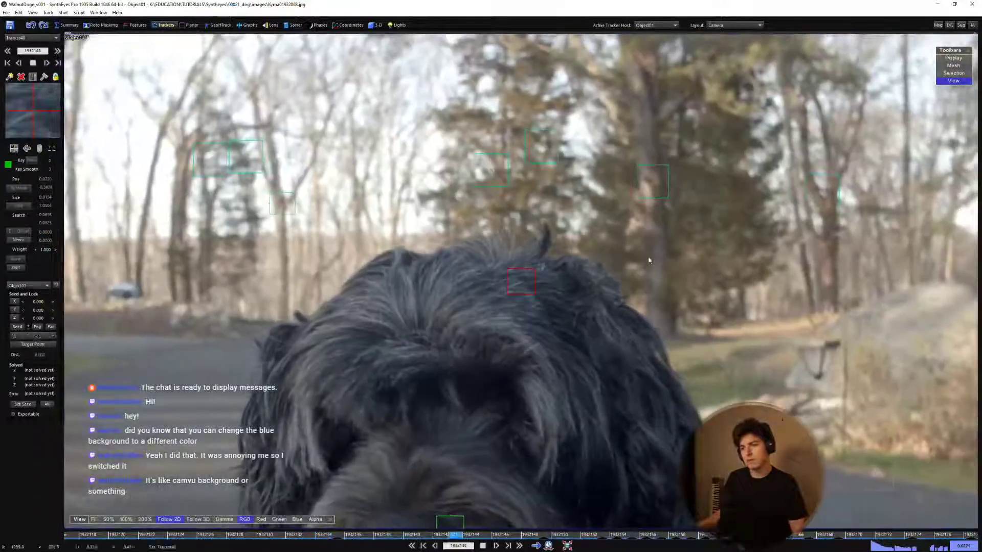
key("space")
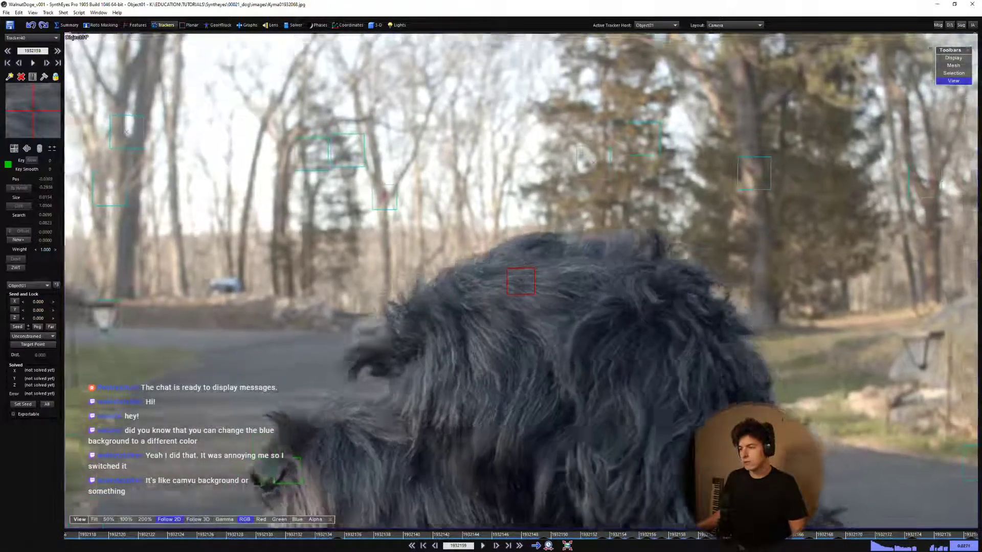
Add a tracker on the upright tuft of fur atop the dog's head at frame 1932159 and refine its position.
mouse_move(707, 542)
left_mouse_down()
mouse_move(460, 545)
mouse_move(705, 546)
mouse_move(690, 545)
left_mouse_up()
left_click(643, 228)
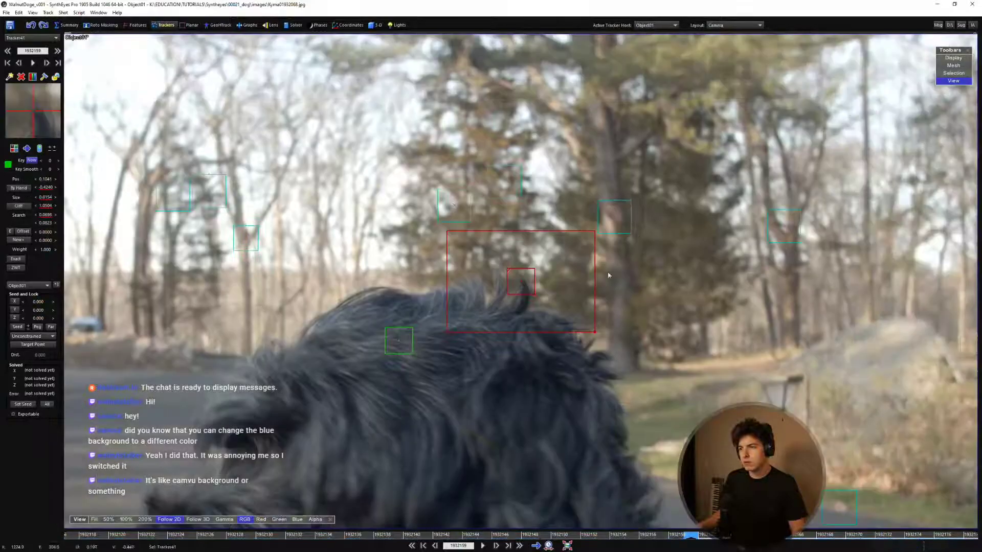
left_click_drag(15, 88, 14, 88)
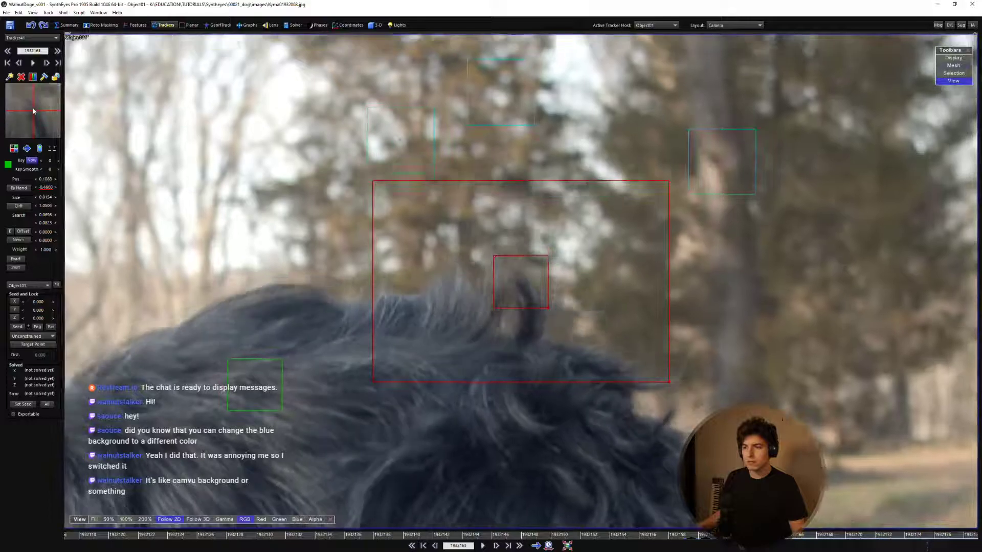
Track the fur tuft forward frame by frame to frame 1932178.
key("s")
key("s")
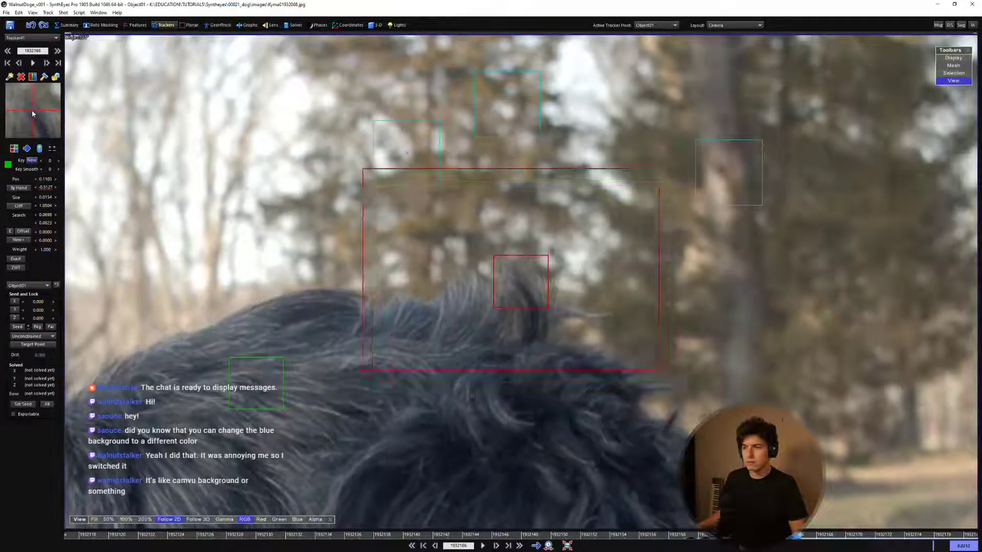
key("s")
key("s")
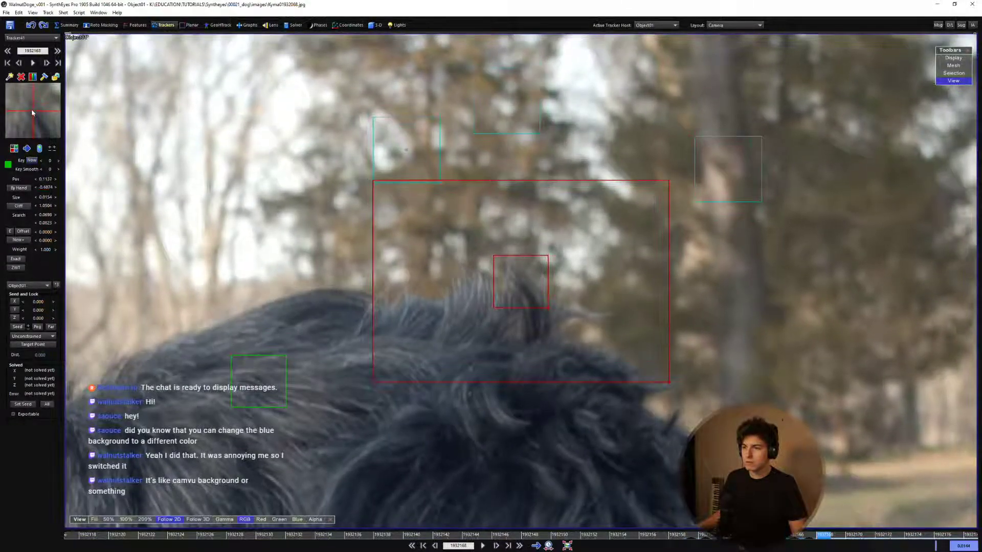
key("s")
key("s")
key("s")
key("s")
key("s")
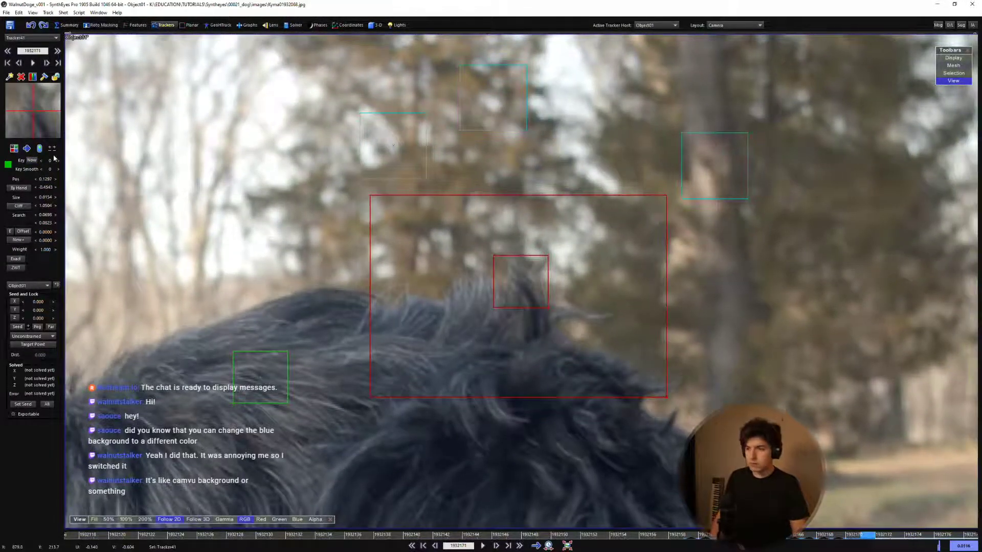
key("s")
key("s")
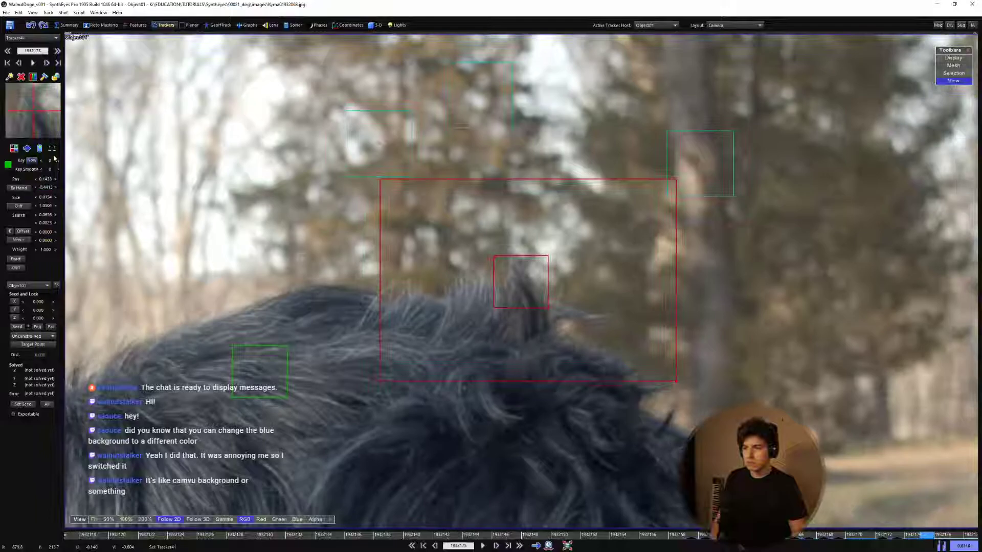
key("a")
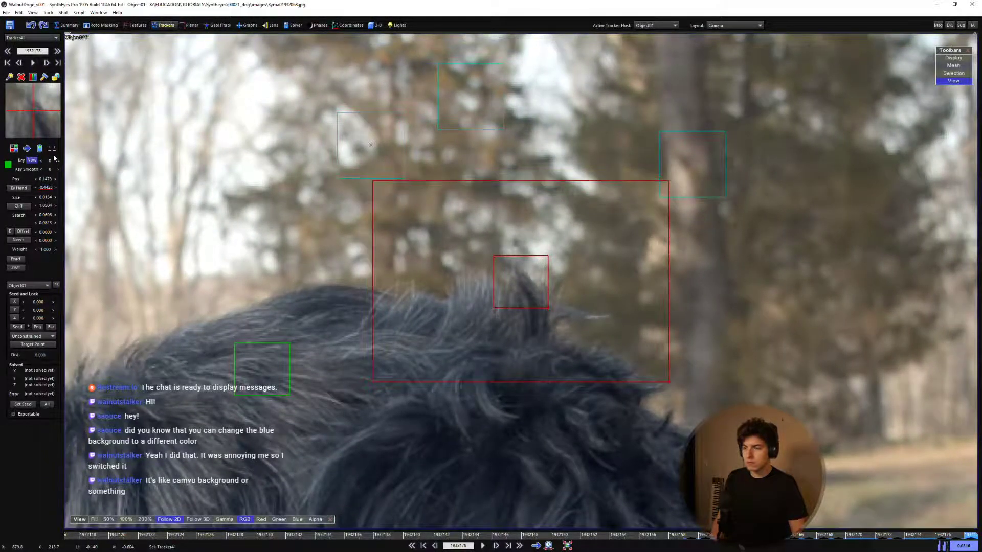
Return through the tracked frames to frame 1932158 and track the fur tuft backward to frame 1932156.
key("a")
key("a")
key("a")
key("a")
key("a")
key("a")
key("a")
key("a")
key("a")
key("a")
key("a")
key("a")
key("a")
key("a")
key("a")
key("a")
key("a")
key("a")
key("a")
key("a")
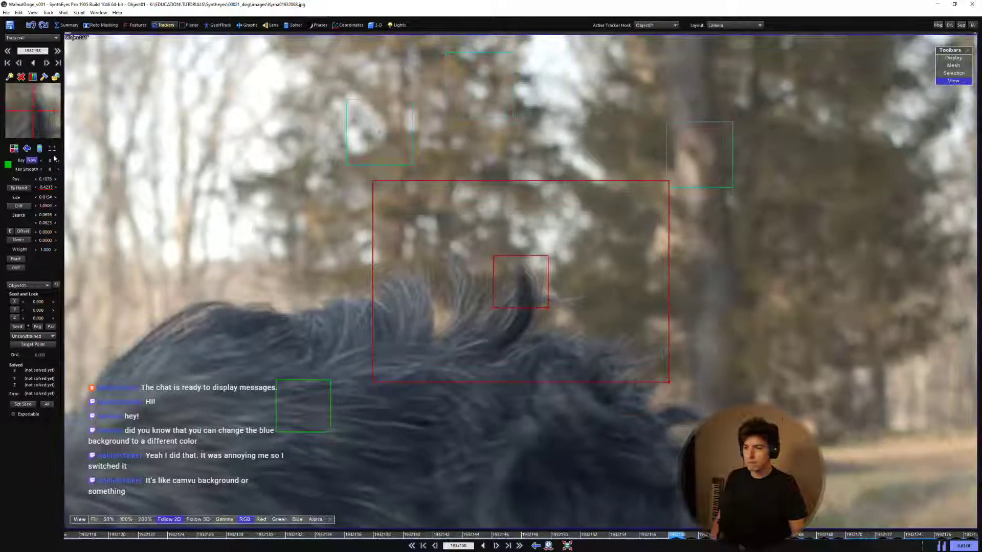
key("s")
key("a")
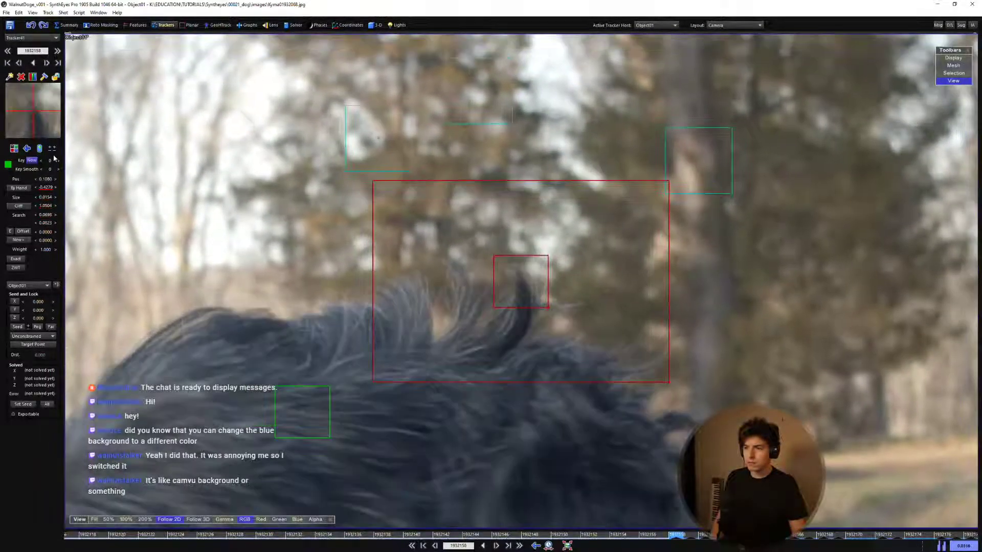
key("s")
key("a")
key("a")
key("s")
key("a")
key("a")
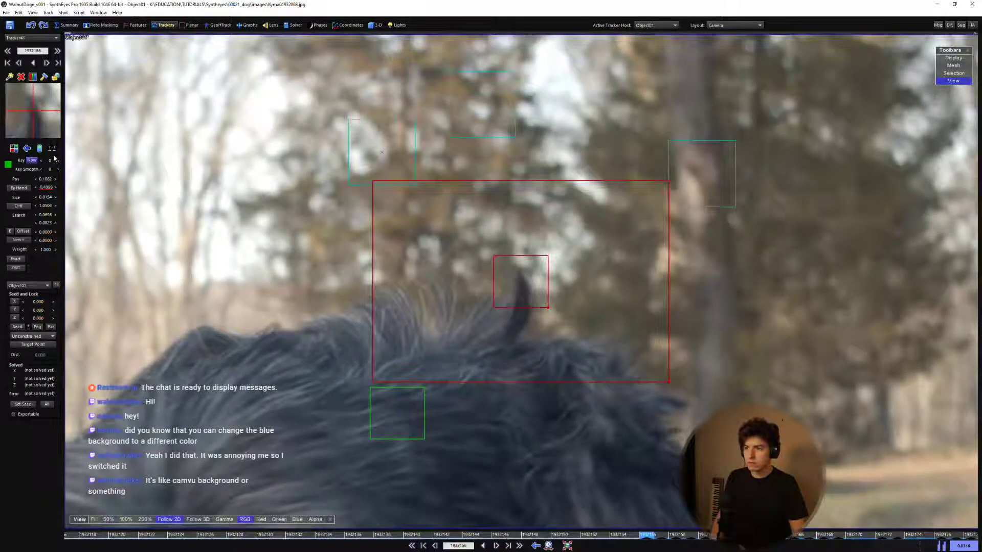
Track the upright fur tuft on the dog's head backward frame by frame to frame 1932150.
key("a")
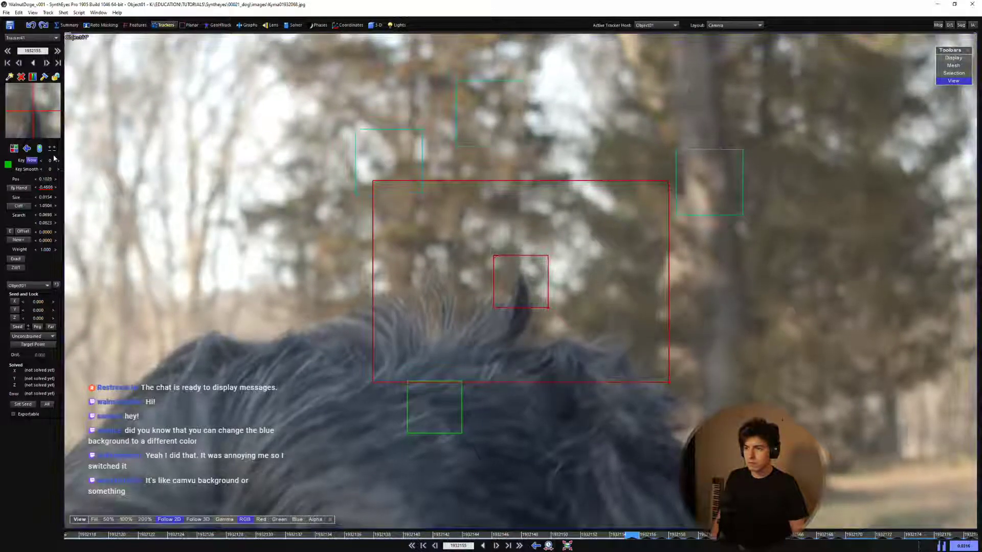
key("a")
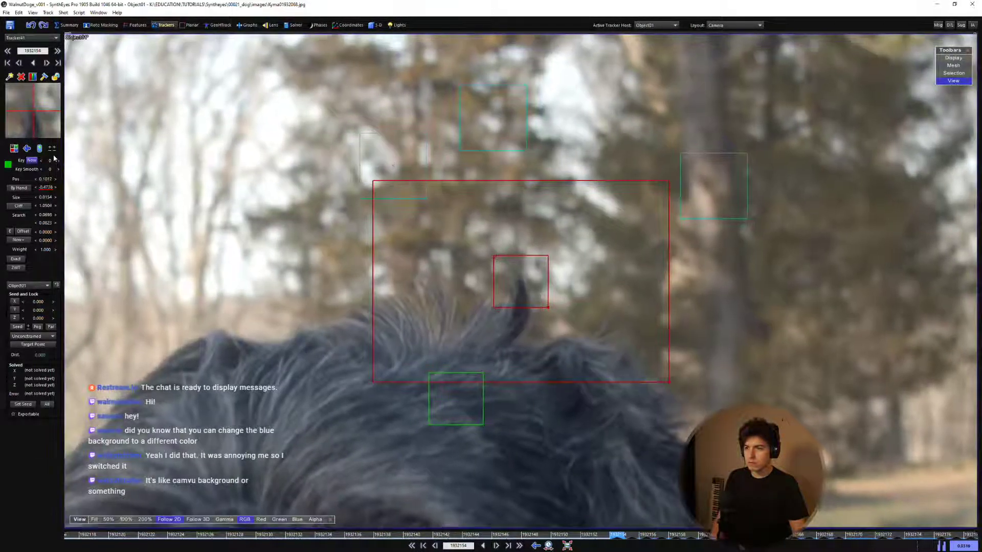
key("d")
key("s")
key("d")
key("s")
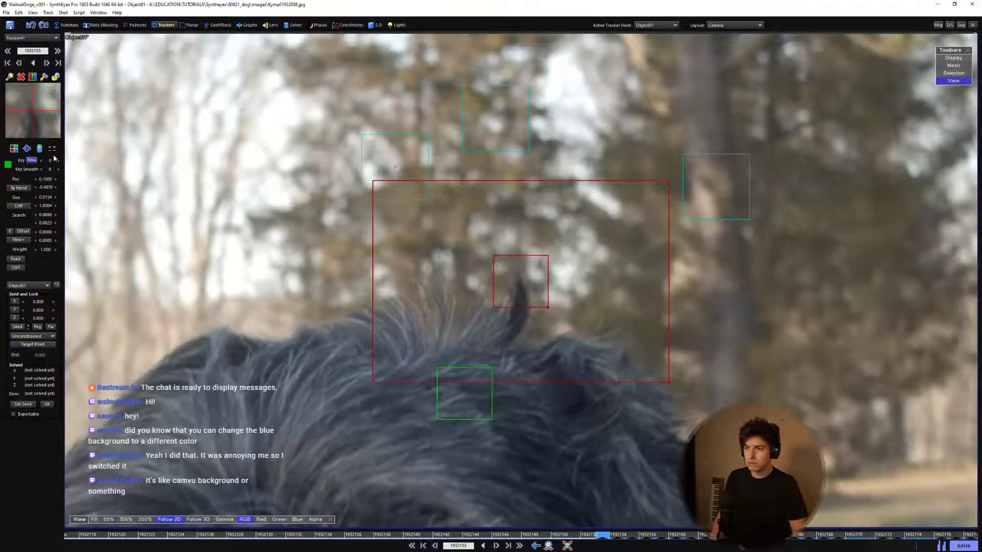
key("s")
key("s")
key("s")
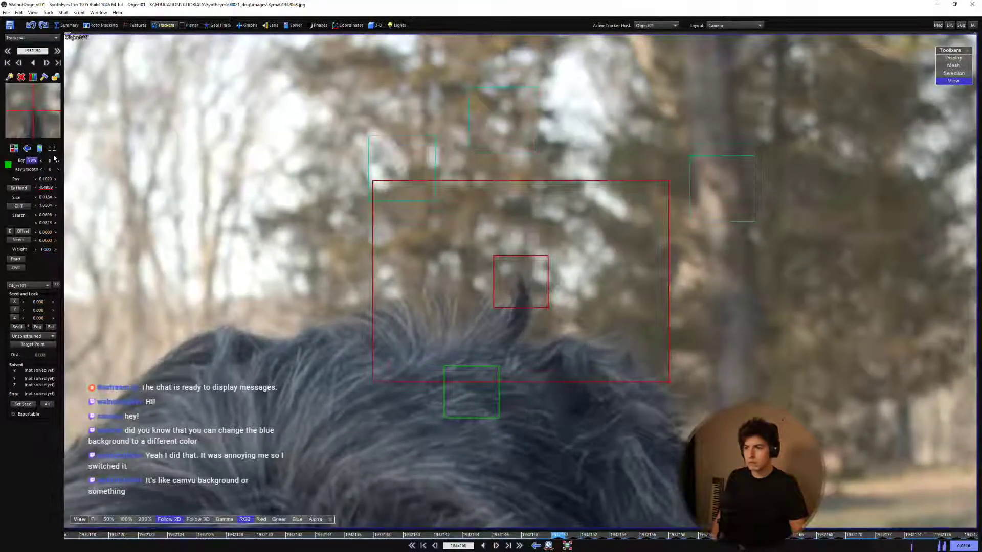
Continue tracking the head tuft backward to frame 1932142.
key("s")
key("s")
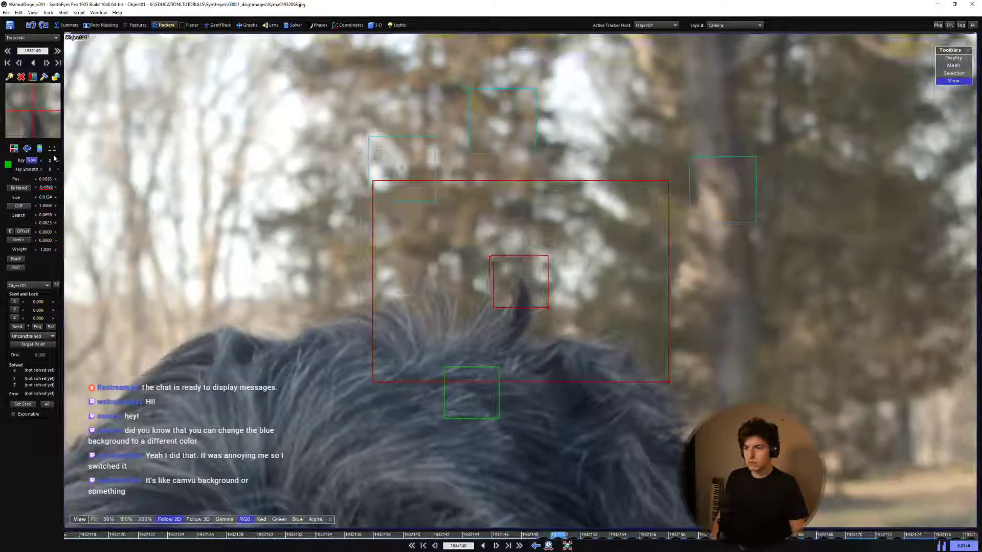
key("s")
key("s")
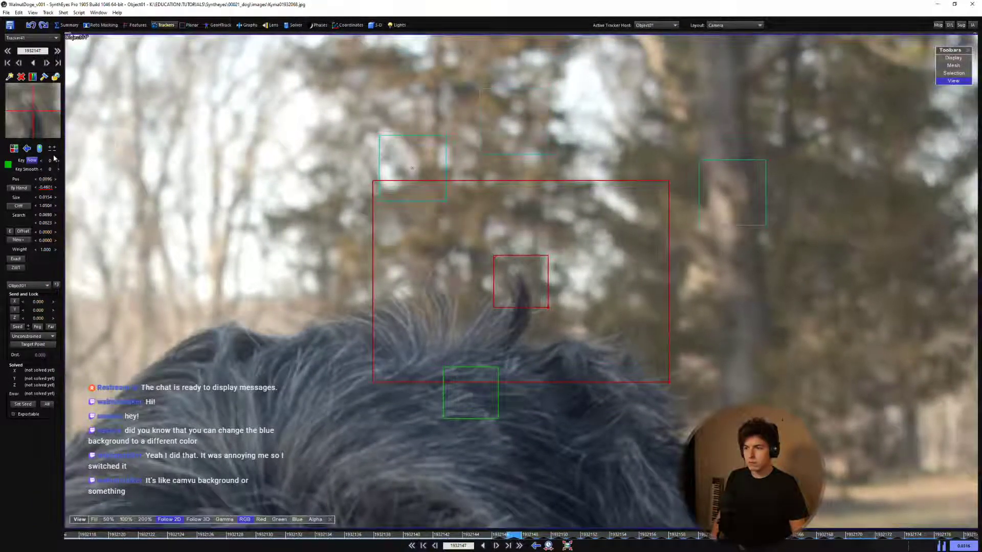
key("s")
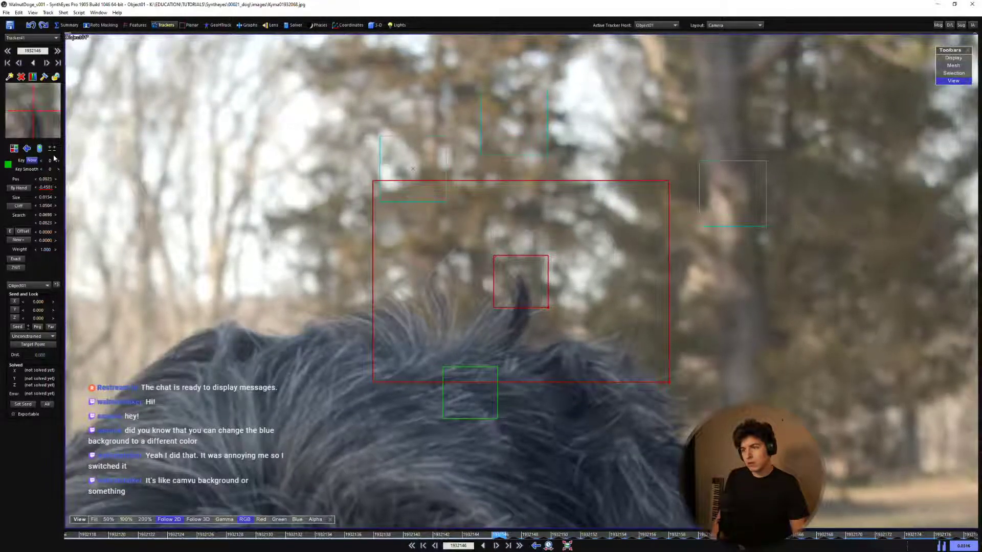
key("KP_9")
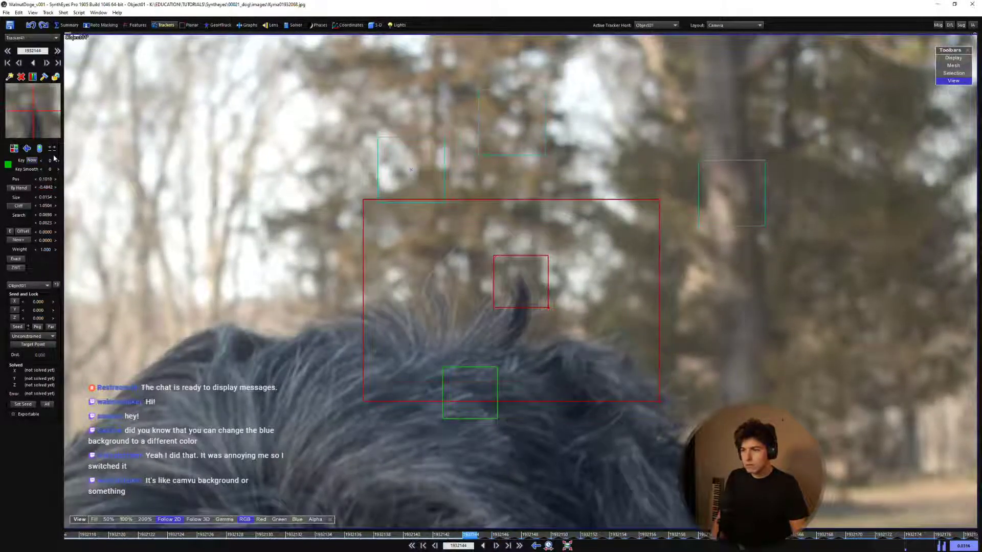
key("s")
key("s")
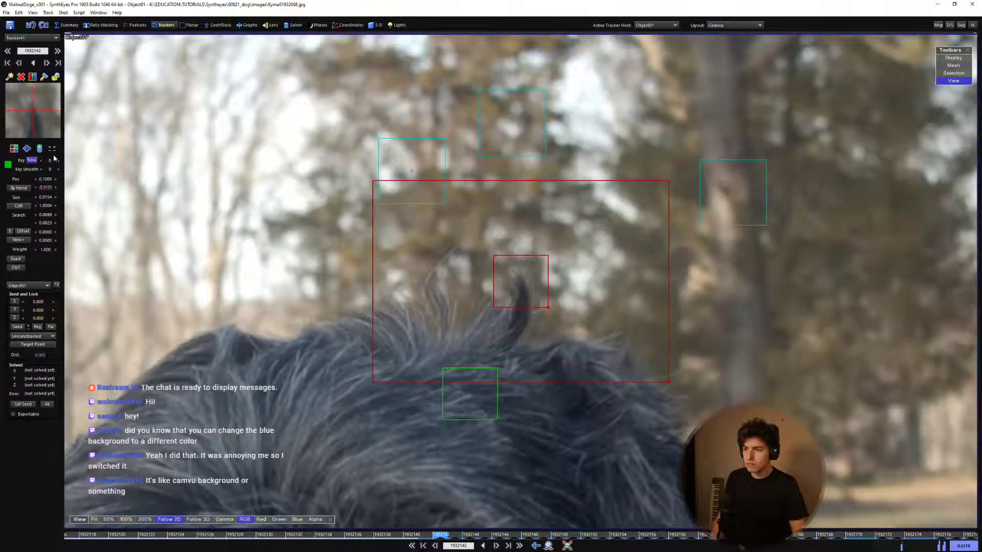
Track the tuft backward to frame 1932138 and offset the tracked area down to the tuft's base.
key("Left")
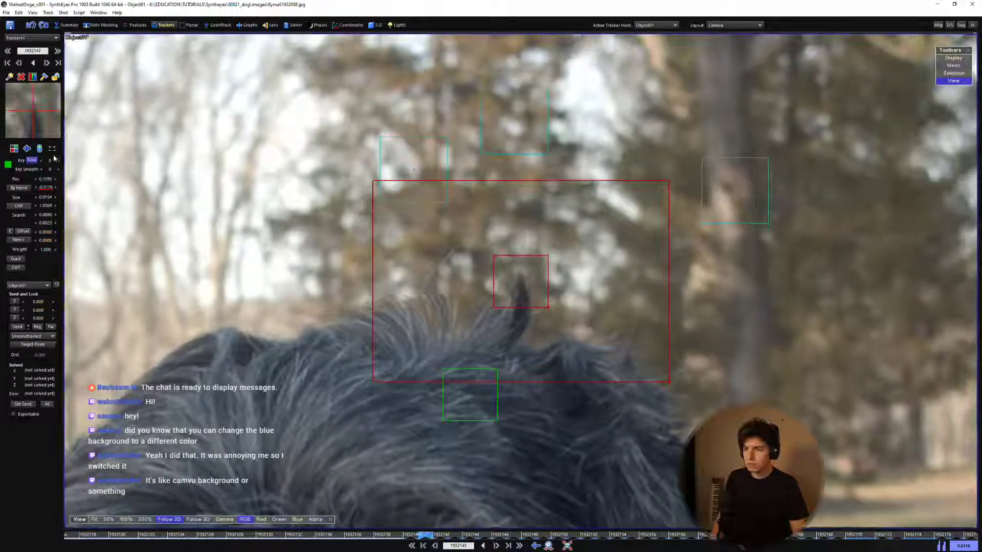
key("Left")
key("Left")
key("Left")
key("Left")
key("Right")
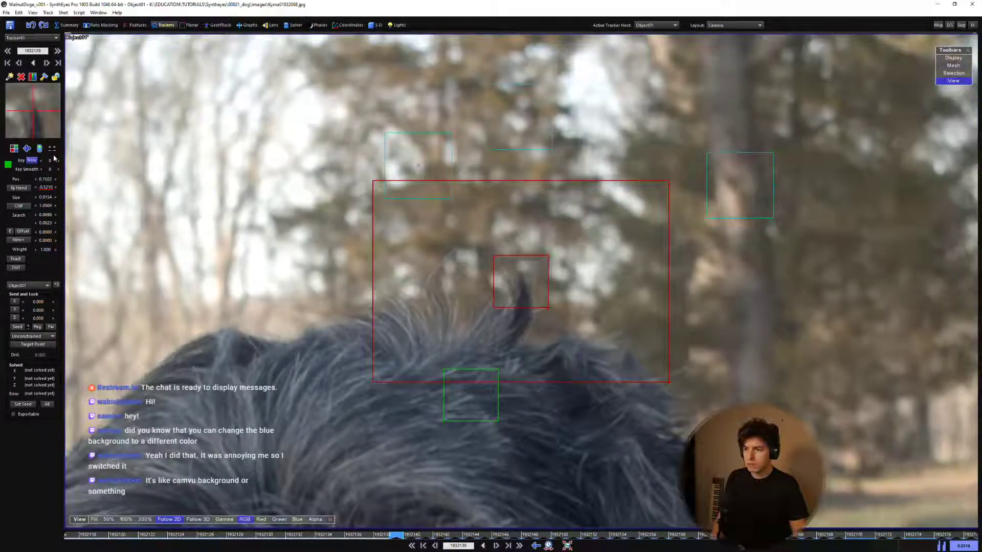
key("Left")
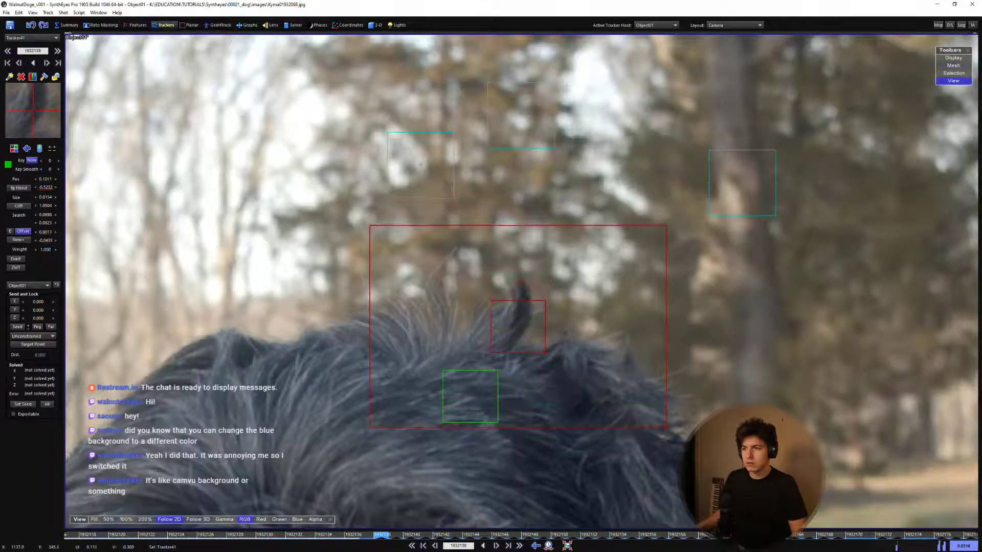
Track the offset tuft tracker backward to frame 1932136 and refine its offset at the tuft's base.
key("Left")
key("Left")
key("Left")
key("Left")
key("Left")
key("Left")
key("Left")
key("Left")
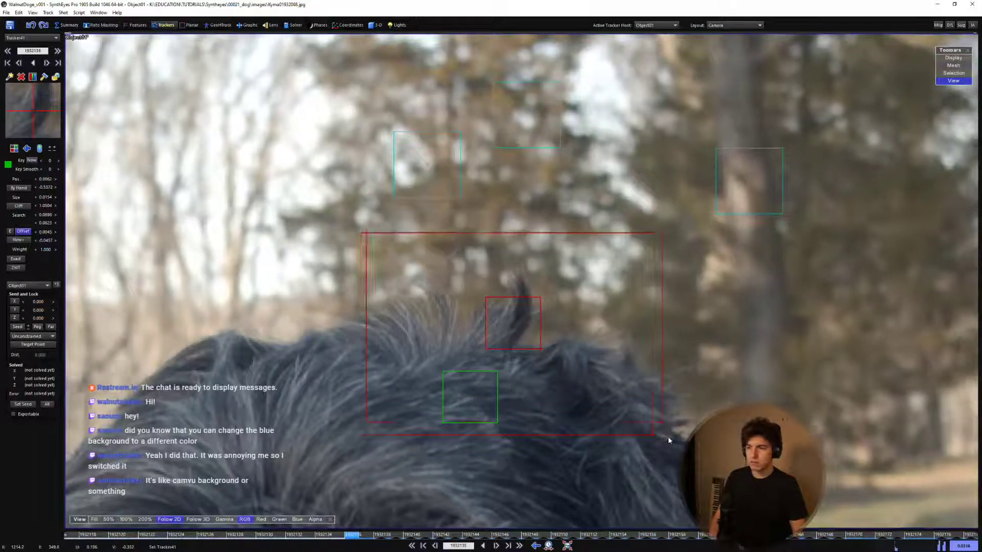
Track the tuft backward to the shot's first frame, 1932117, and lock the tracker.
key("Left")
key("Left")
key("Left")
key("Left")
key("Left")
key("Left")
key("Left")
key("Left")
key("Left")
key("Left")
key("Left")
key("Left")
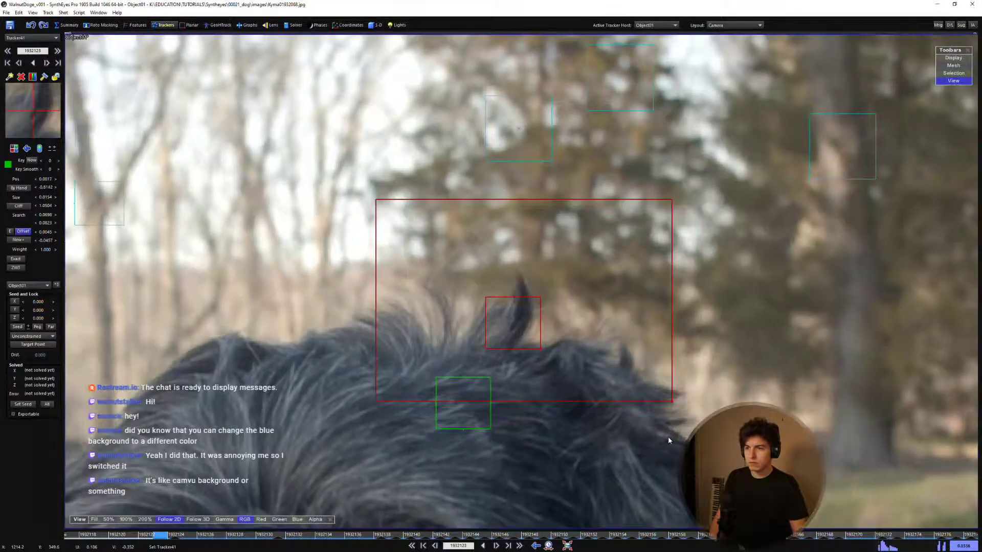
key("Left")
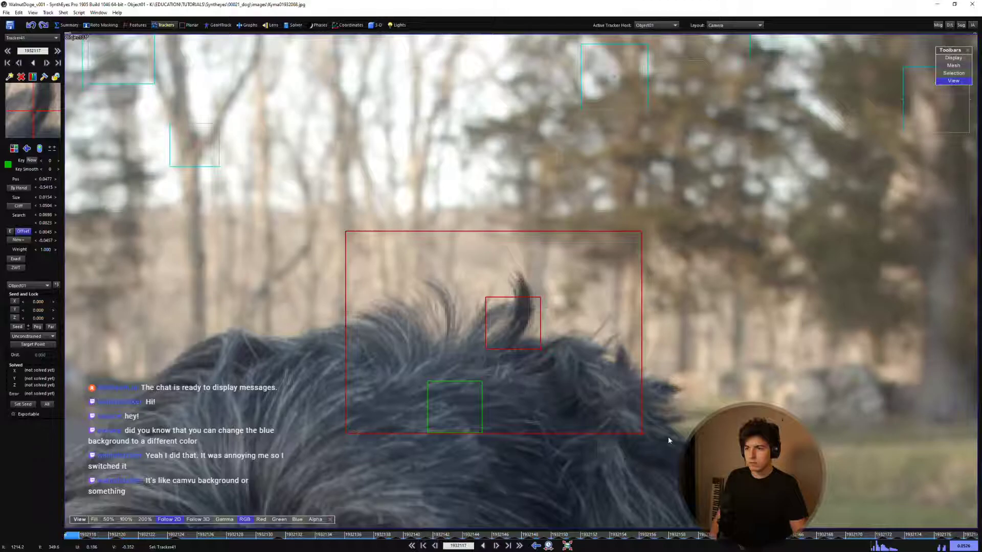
key("l")
Scrub toward the end of the shot with the whole dog in view to examine the existing head trackers.
key("Right")
left_click_drag(517, 534, 854, 535)
left_click_drag(971, 535, 942, 534)
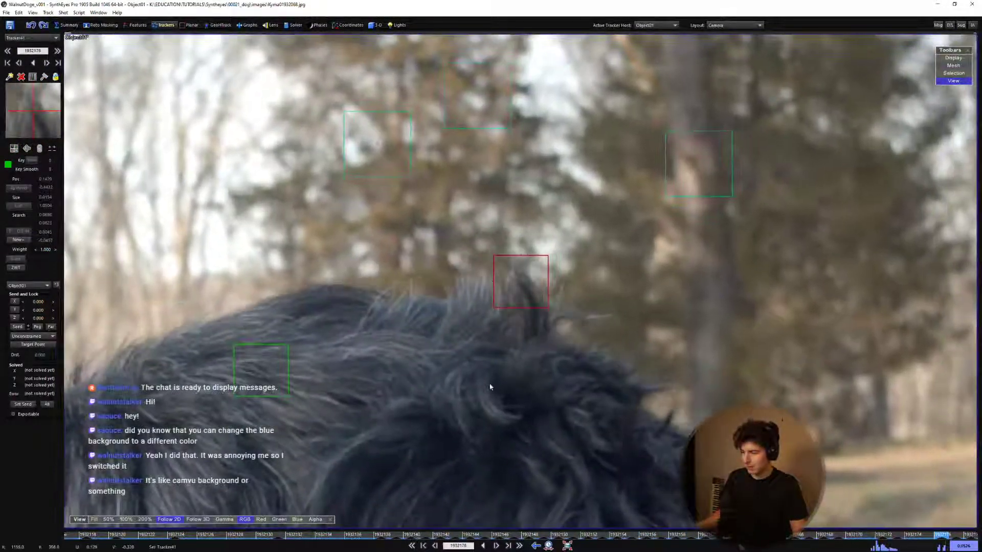
scroll(578, 323, "down", 6)
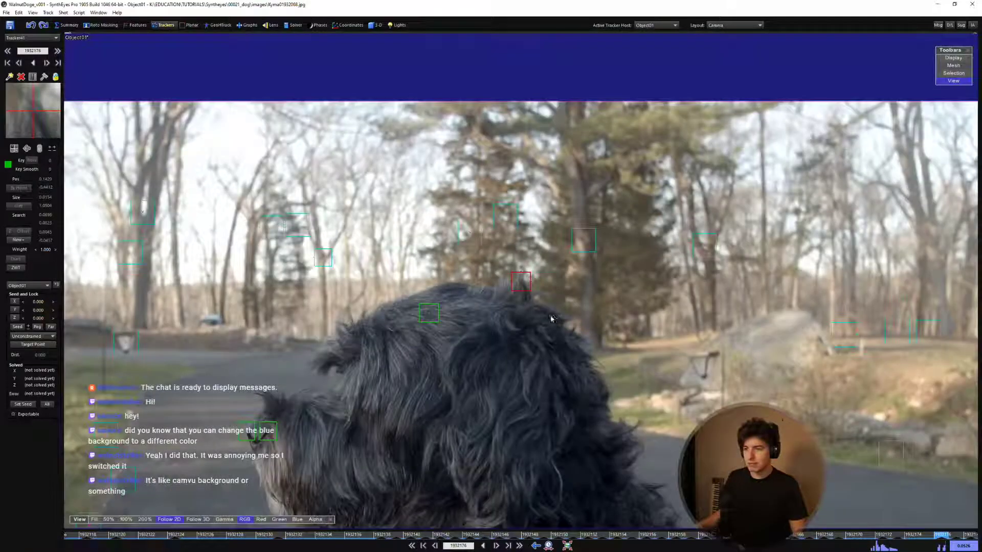
scroll(552, 319, "down", 2)
key("5")
scroll(552, 296, "down", 1)
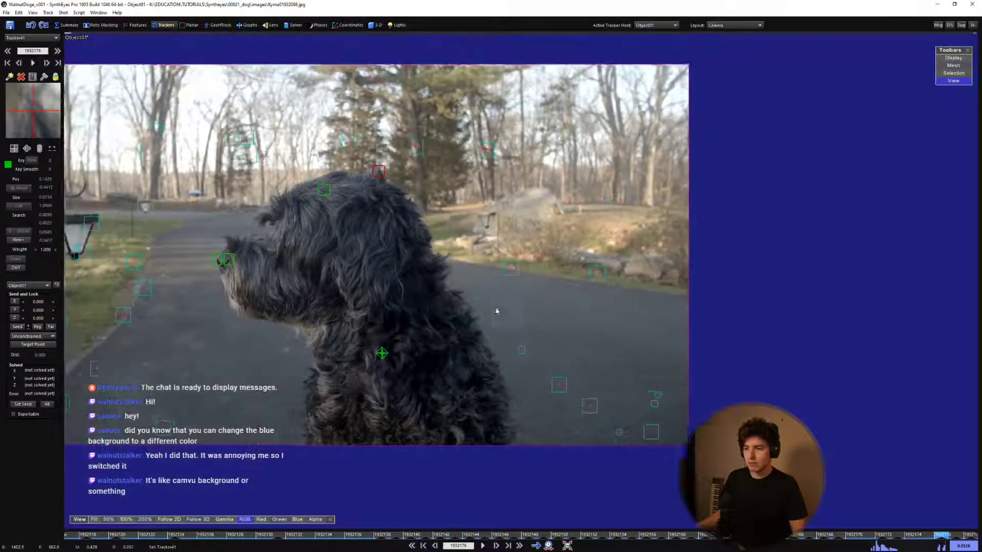
middle_click_drag(498, 311, 641, 366)
left_click_drag(854, 537, 913, 534)
Go back to frame 1932151 and add a tracker on the dog's lower lip, just above the pale chin fur.
scroll(370, 364, "up", 4)
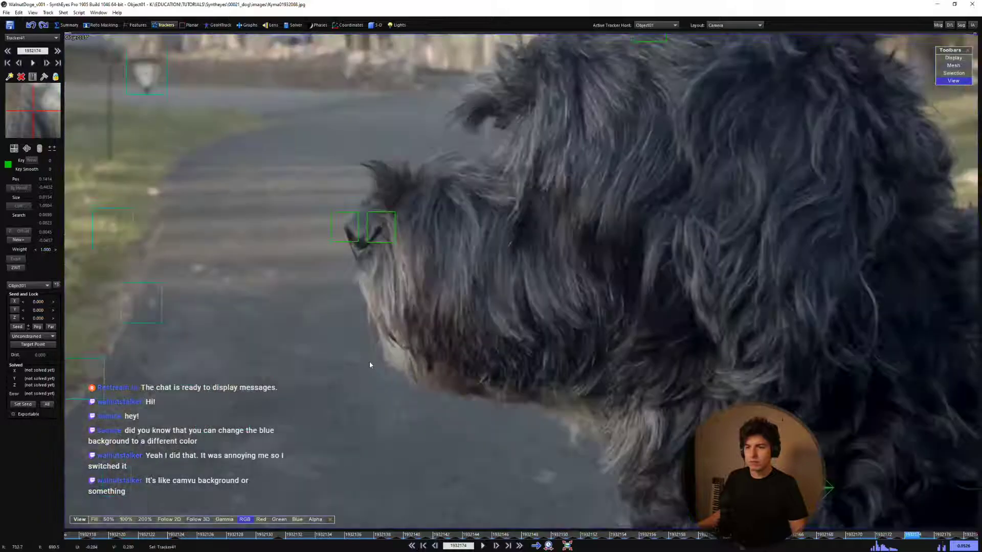
key("s")
key("s")
key("s")
key("s")
key("s")
key("s")
key("s")
key("s")
key("s")
key("s")
key("s")
key("s")
key("s")
key("s")
key("s")
key("s")
key("s")
key("s")
key("s")
key("s")
scroll(470, 351, "down", 2)
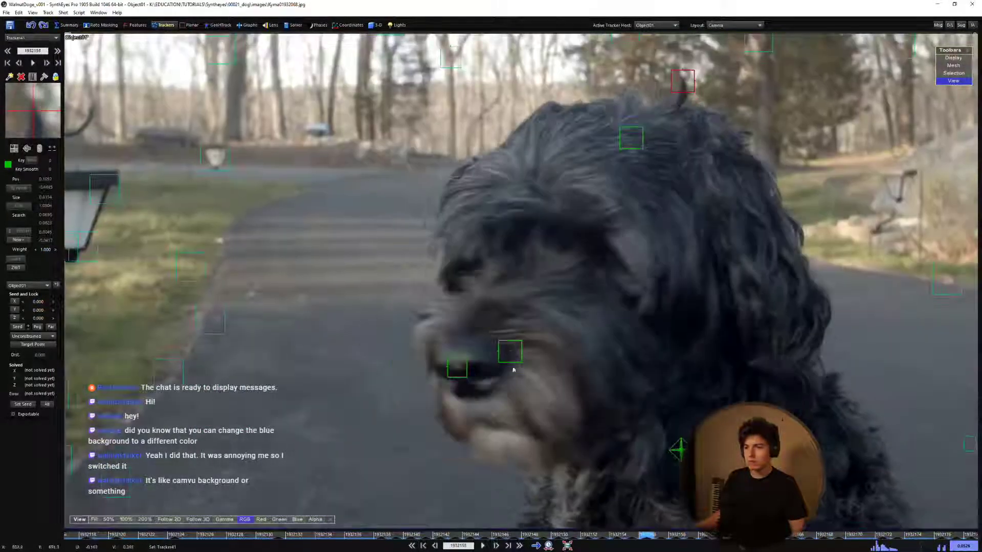
key("s")
key("s")
scroll(574, 430, "up", 2)
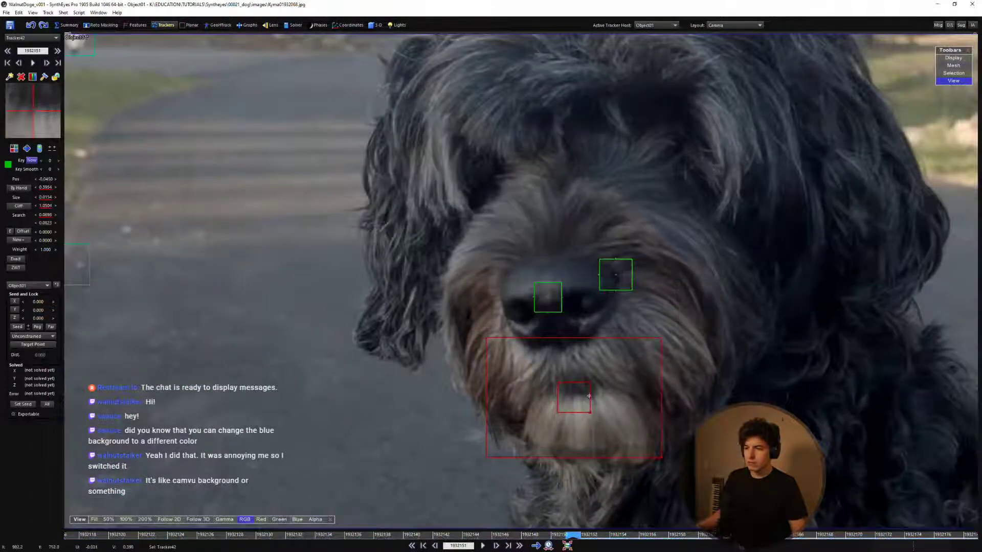
Keep the view centered on the lip tracker and track it forward to frame 1932155.
key("5")
key("d")
key("d")
key("d")
key("d")
key("d")
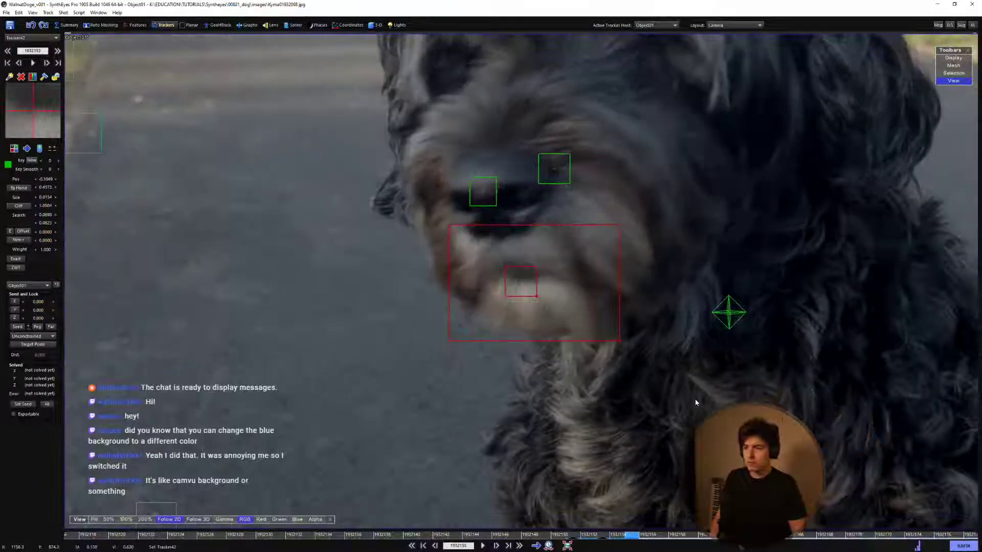
Track the lip tracker backward to the first frame, 1932117, and lock it.
key("s")
key("s")
key("s")
key("s")
key("s")
key("s")
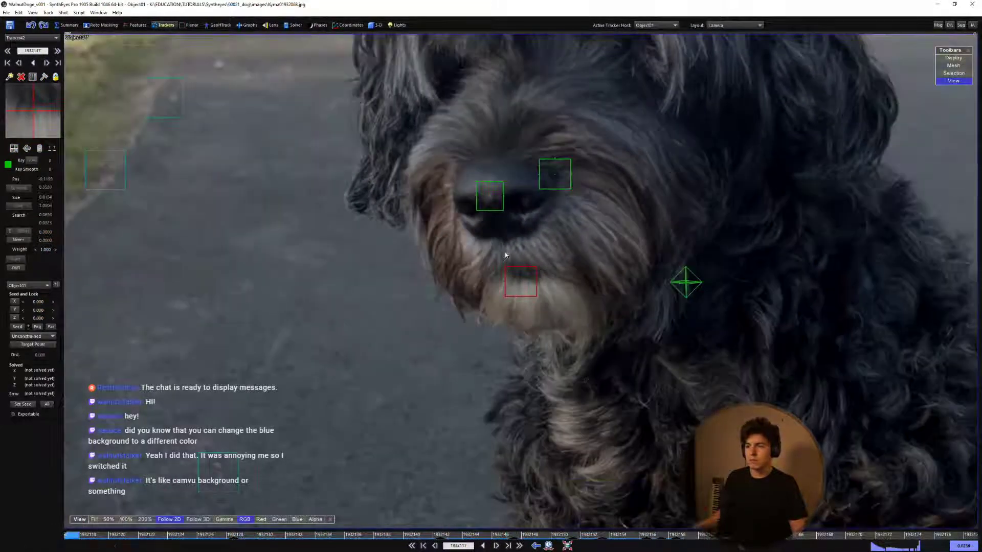
Add a tracker just below the dog's nose at frame 1932117, track it forward through the head turn, and return to the first frame.
left_click(506, 243)
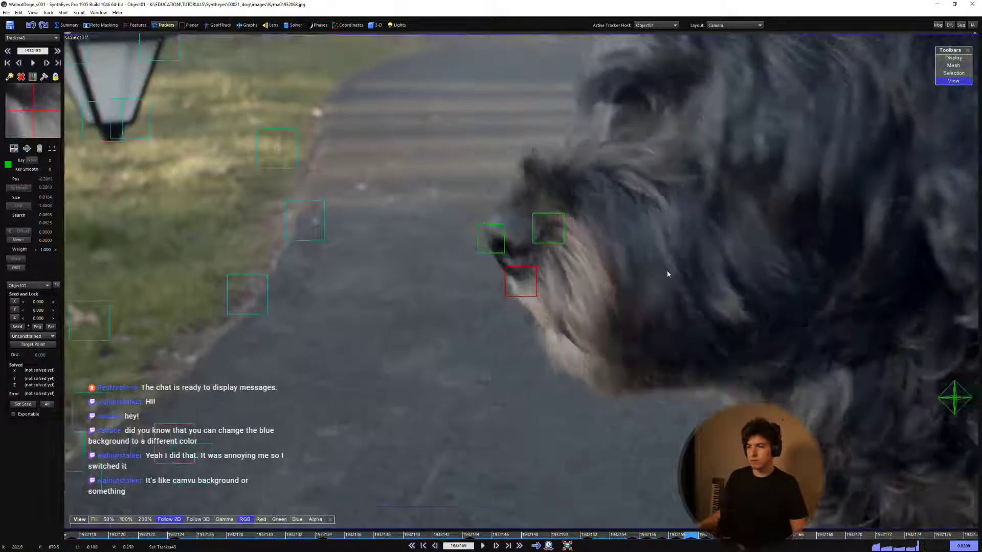
key("shift+a")
scroll(580, 309, "down", 9)
key("5")
middle_click_drag(581, 309, 519, 328)
scroll(508, 292, "up", 1)
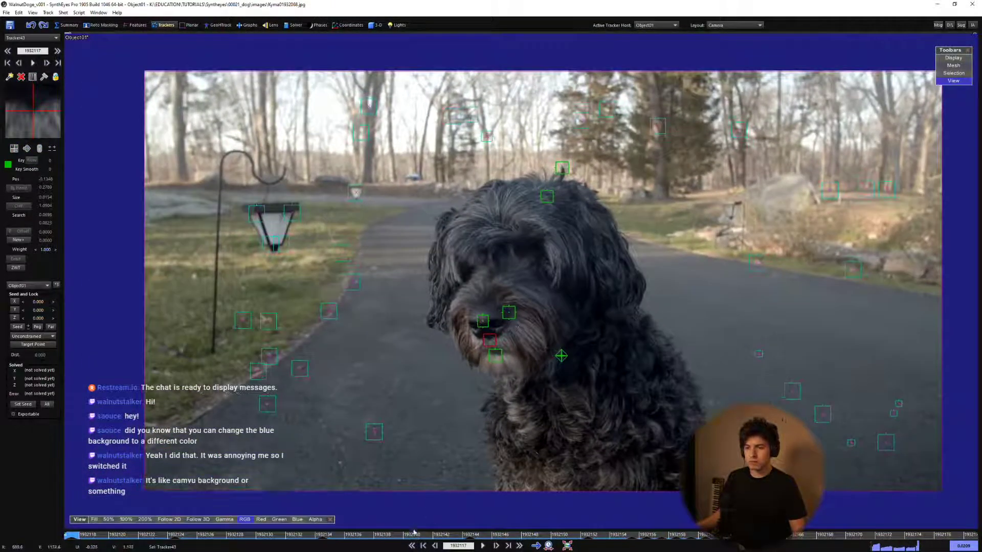
Go to frame 1932158 and add a tracker on the light fur patch on the dog's cheek.
left_click_drag(414, 534, 680, 540)
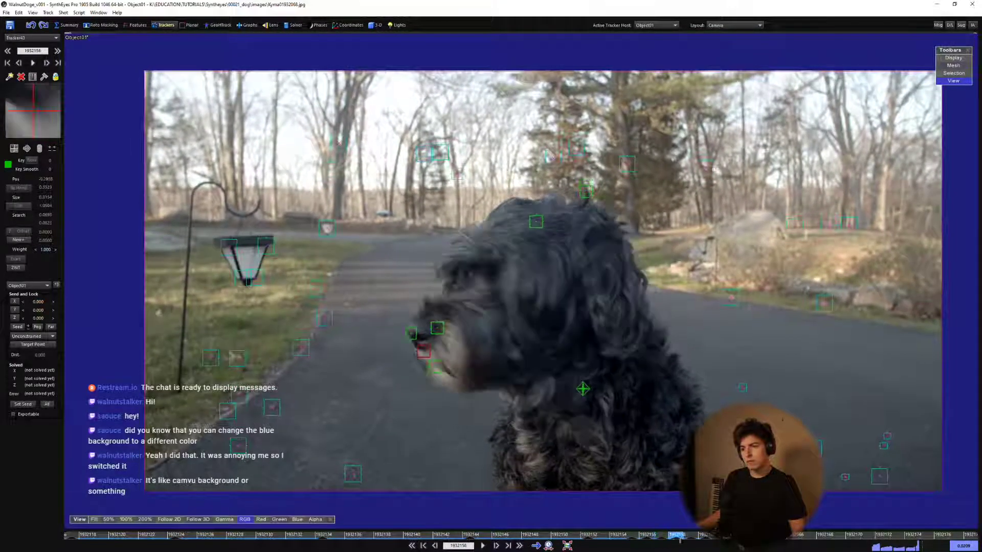
scroll(518, 357, "up", 7)
left_click_drag(539, 365, 545, 367)
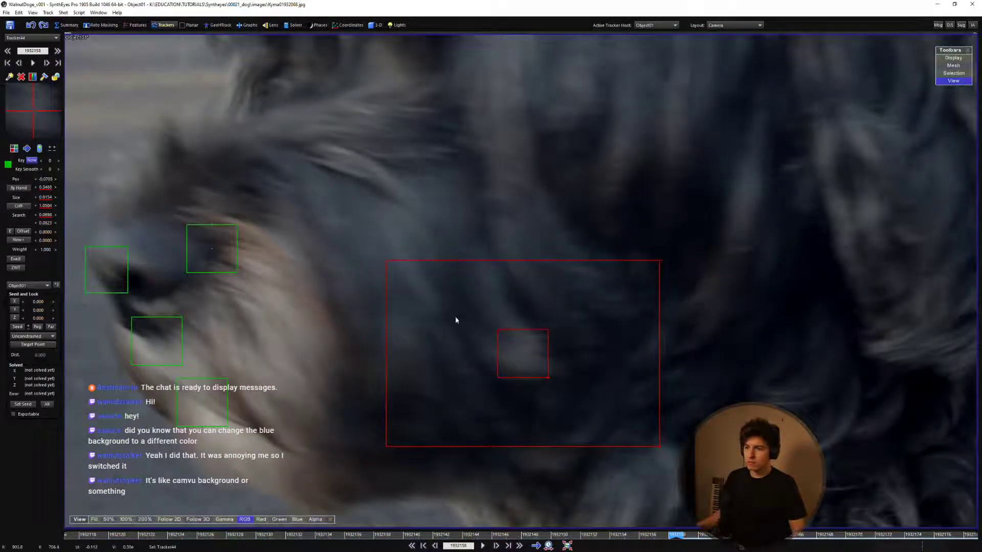
key("5")
scroll(657, 385, "down", 2)
Track the cheek fur patch forward to frame 1932160, checking it against the previous frames.
key("d")
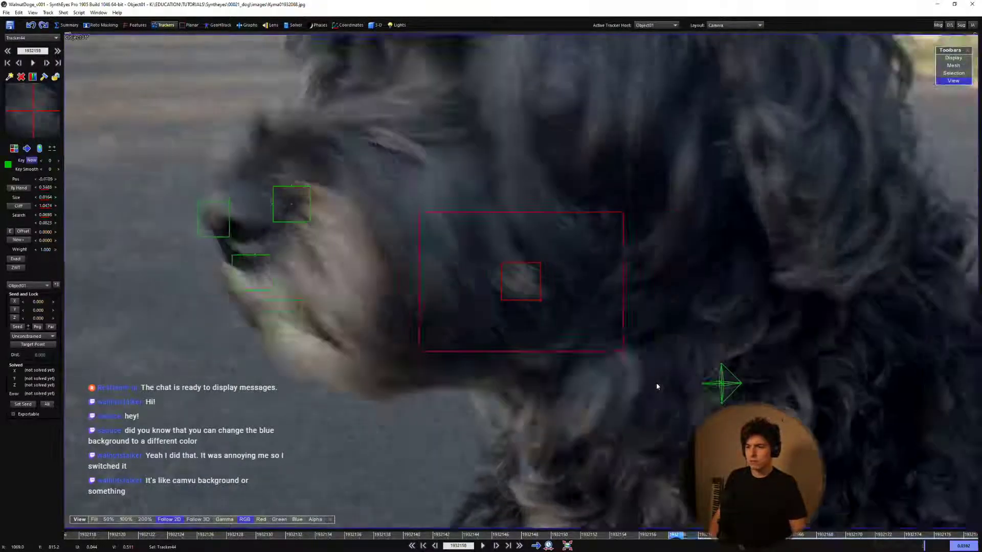
key("d")
key("s")
key("d")
key("s")
key("d")
key("d")
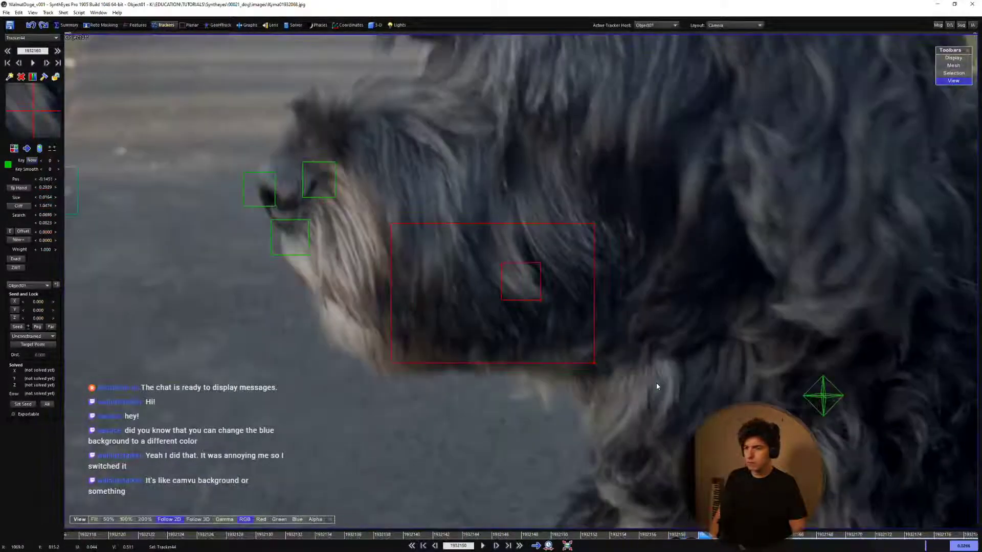
Continue tracking the cheek fur patch forward to frame 1932172.
key("s")
key("d")
key("s")
key("d")
key("d")
key("s")
key("d")
key("d")
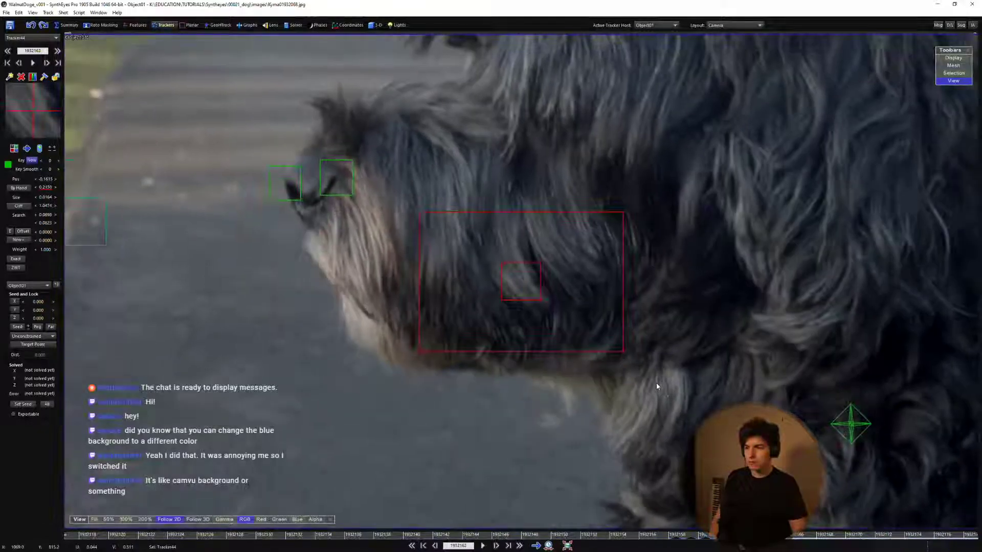
key("d")
key("d")
key("d")
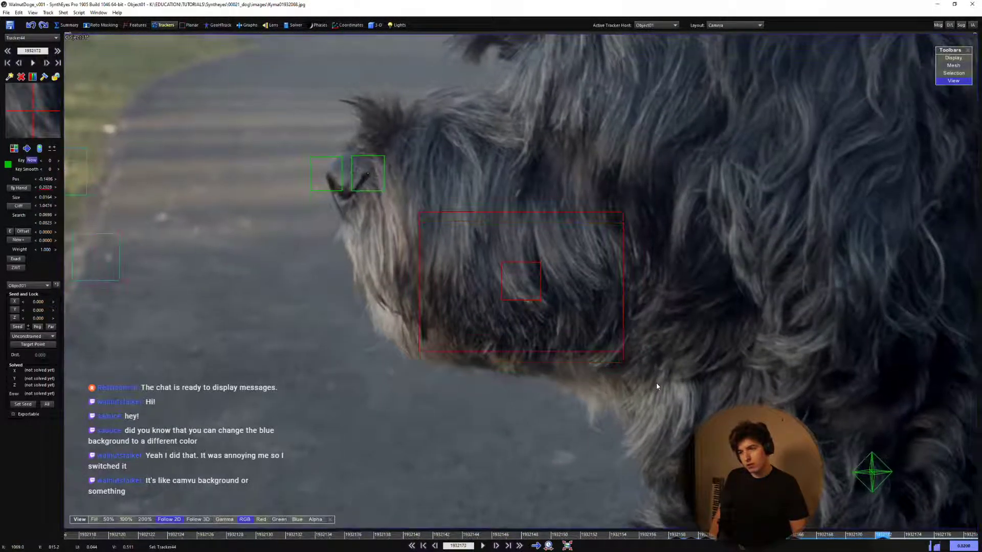
Return to frame 1932158 and track the cheek fur patch backward to frame 1932157, refining its position.
key("shift+a")
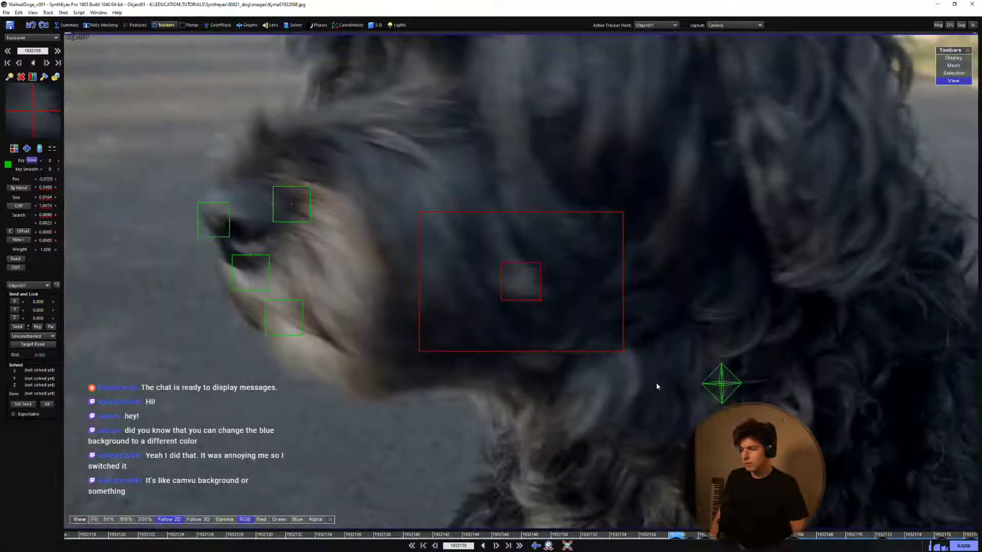
key("d")
key("s")
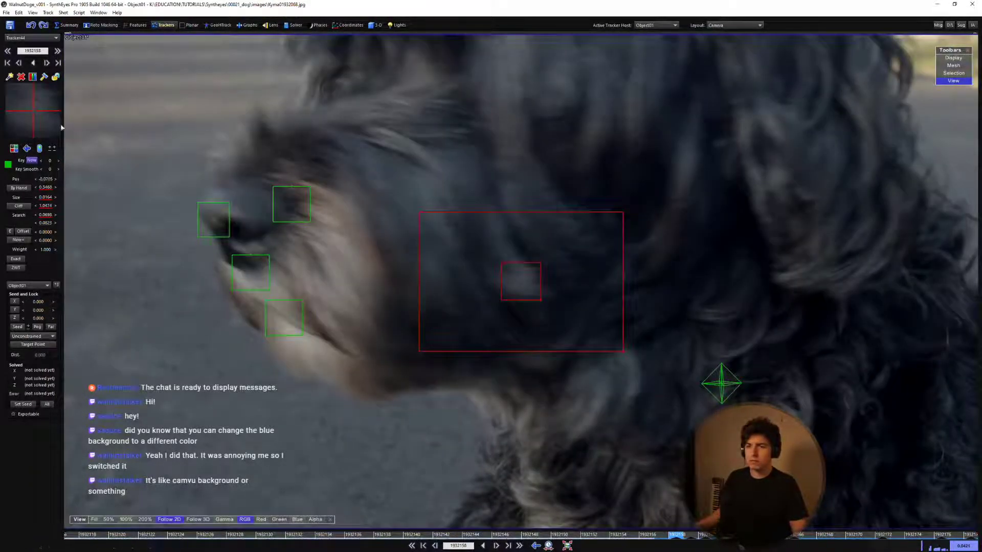
key("s")
left_click_drag(61, 128, 43, 112)
key("d")
key("s")
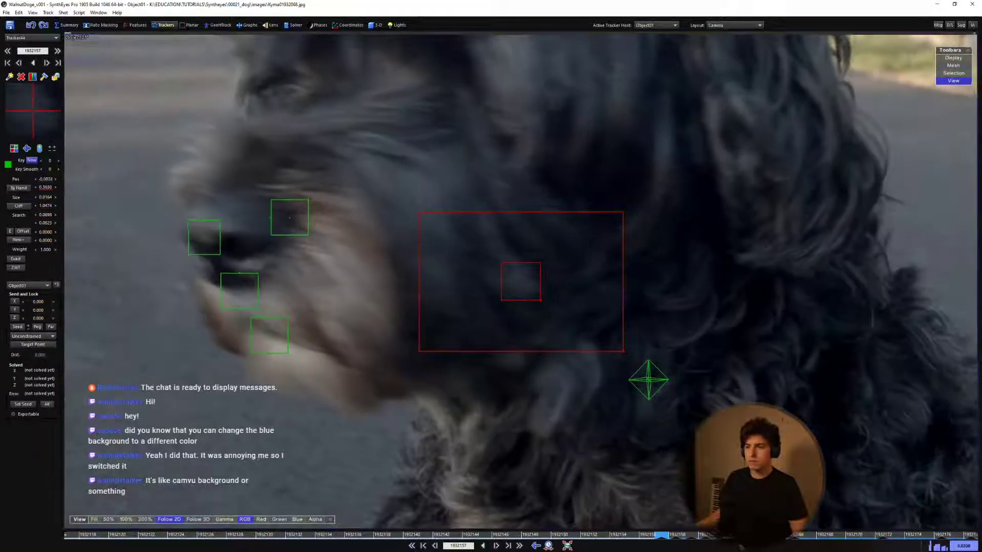
Track the cheek fur patch backward to frame 1932156, refining its position against the neighbouring frames.
key("d")
key("s")
key("d")
key("s")
key("s")
mouse_move(34, 109)
left_mouse_down()
mouse_move(8, 106)
mouse_move(33, 114)
left_mouse_up()
key("d")
key("s")
key("d")
key("s")
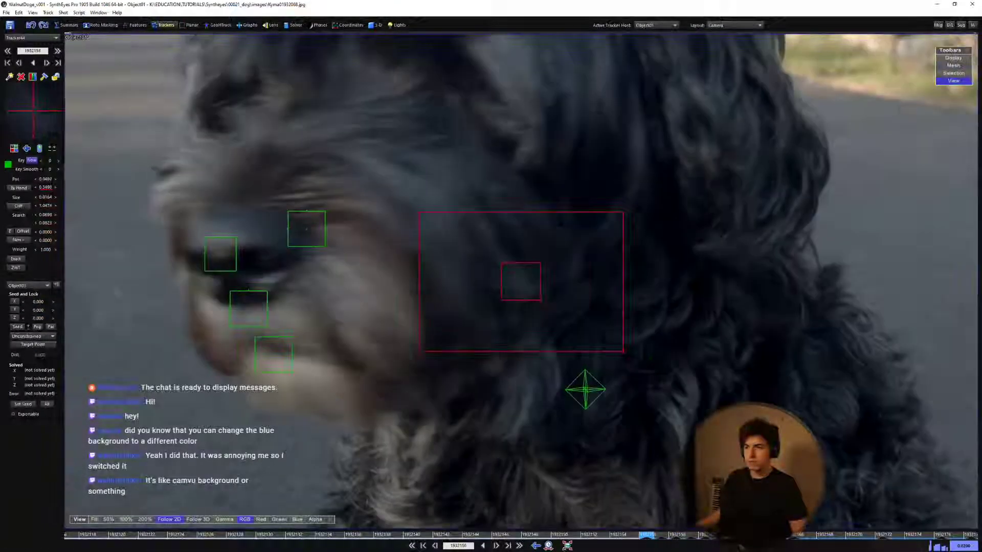
Track the cheek fur patch backward to frame 1932150, correcting its position at frame 1932155.
key("s")
key("d")
key("s")
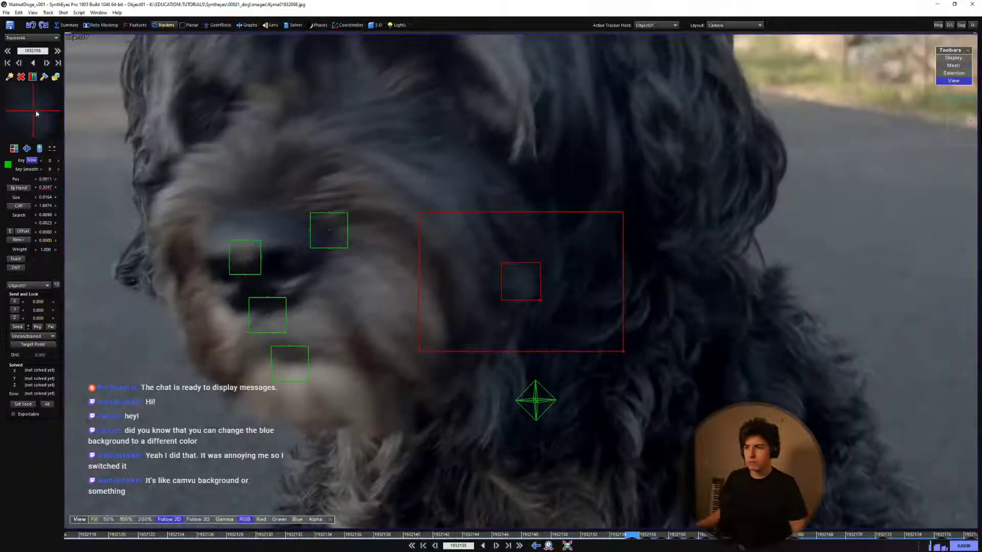
left_click_drag(36, 111, 33, 111)
key("d")
key("s")
key("s")
key("s")
key("s")
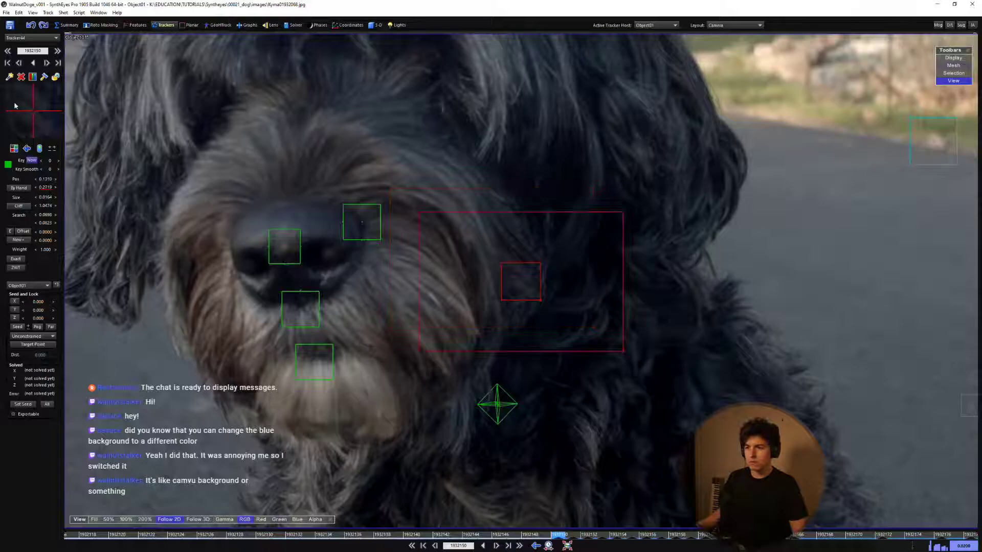
Continue tracking the cheek fur patch backward through the beginning of the shot.
key("s")
key("s")
key("s")
key("space")
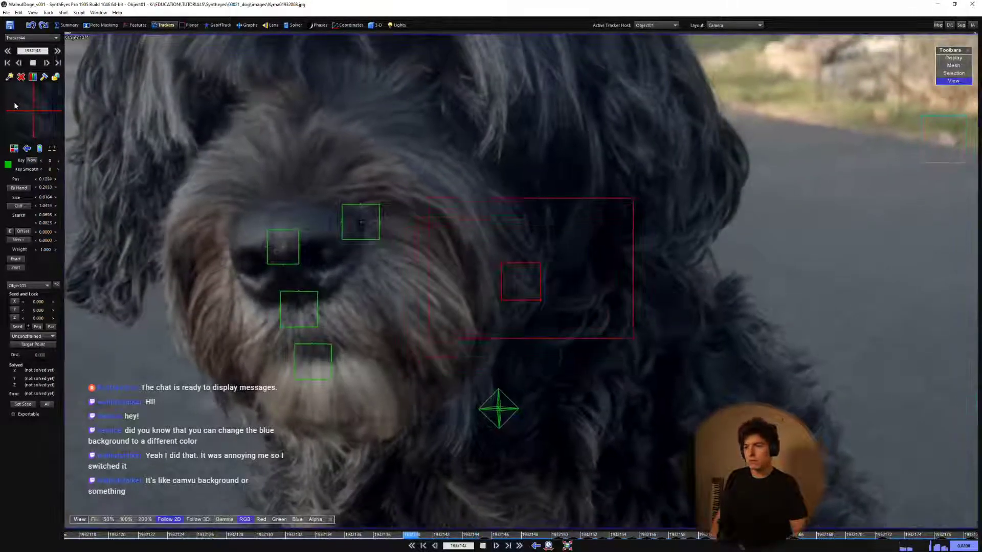
key("d")
key("space")
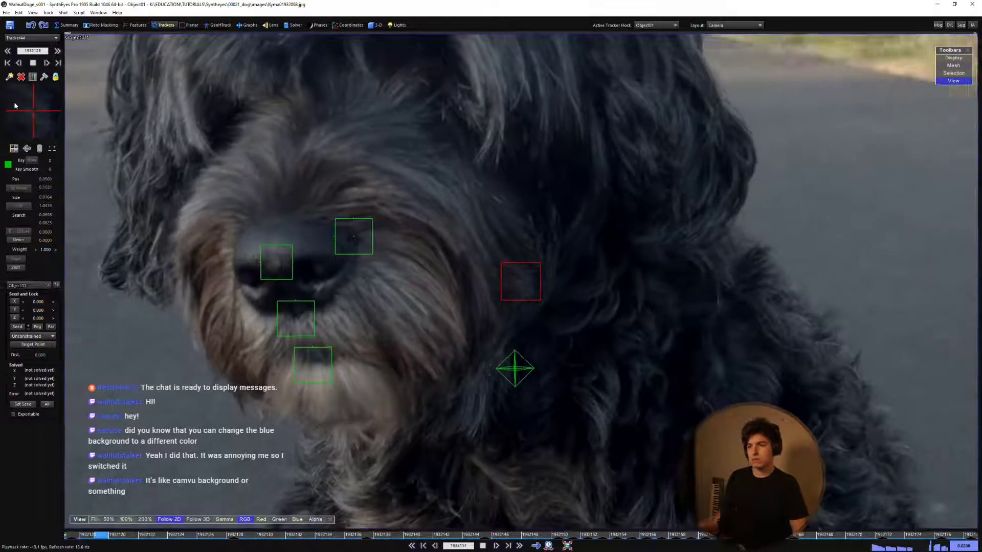
Play the shot forward to check the cheek fur tracker and stop at frame 1932162.
scroll(337, 191, "down", 3)
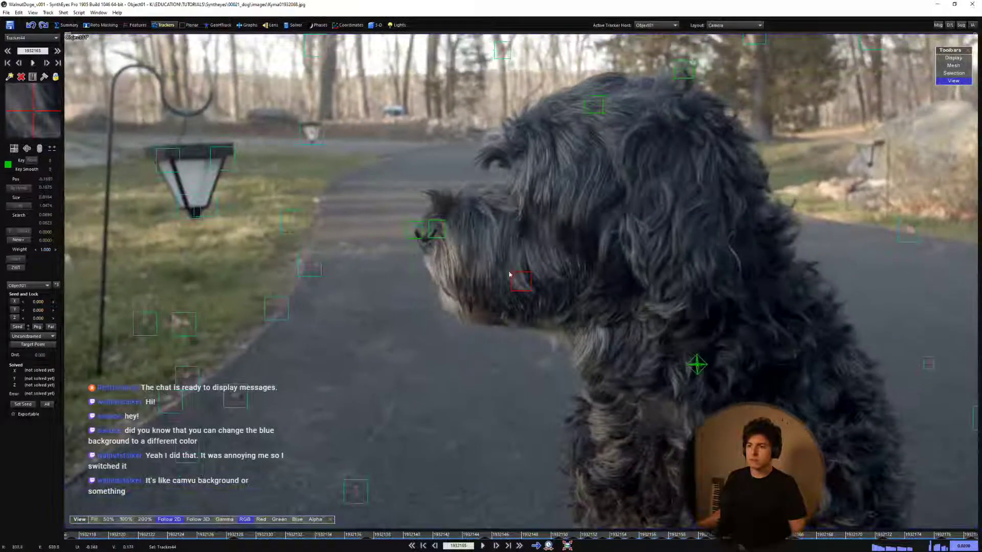
key("space")
key("s")
key("s")
key("s")
key("s")
key("s")
key("d")
key("d")
key("d")
key("d")
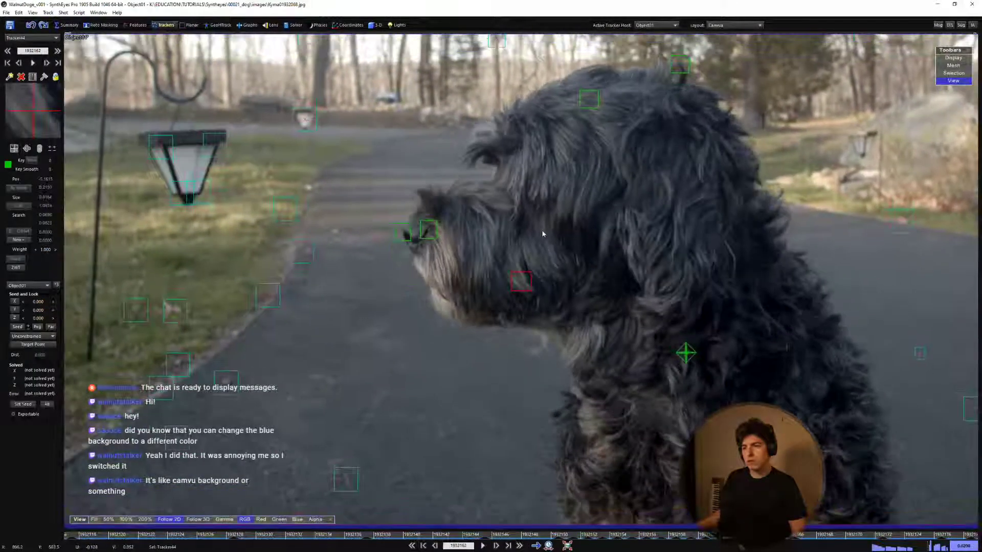
Add a narrow tracker on the dog's fur above the cheek patch at frame 1932162.
left_click(542, 228)
scroll(545, 253, "up", 3)
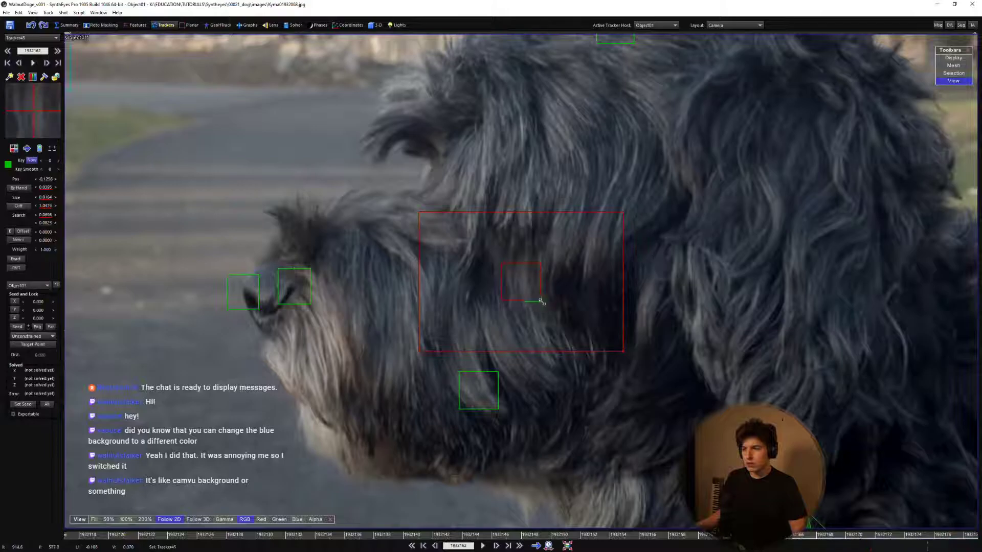
scroll(535, 302, "down", 1)
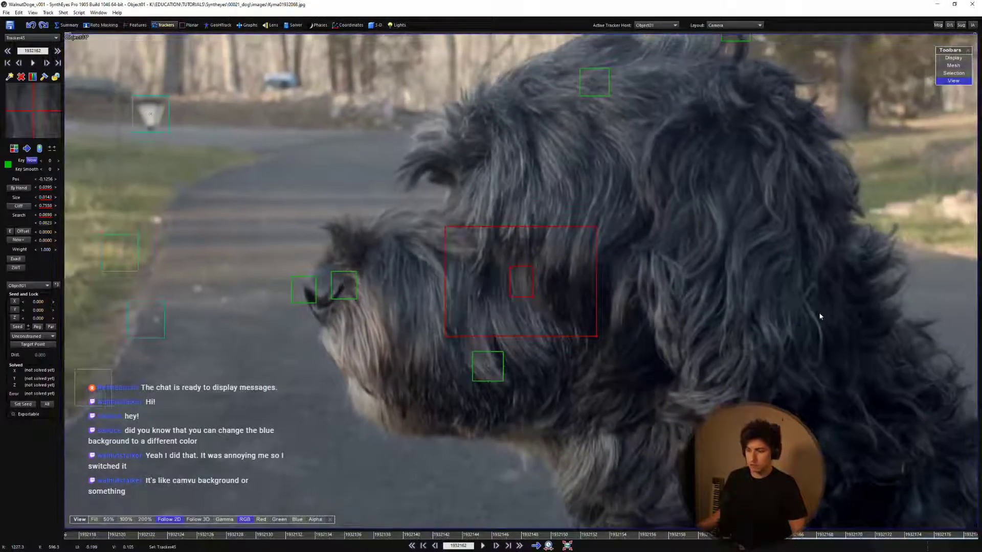
key("s")
key("d")
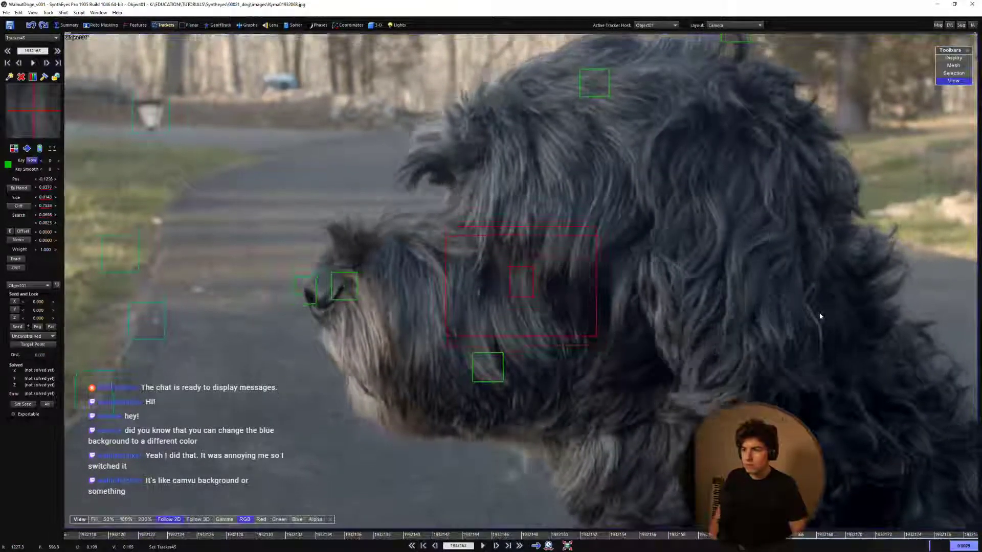
Track the upper cheek fur forward to frame 1932178.
key("d")
key("d")
key("d")
key("d")
key("d")
key("d")
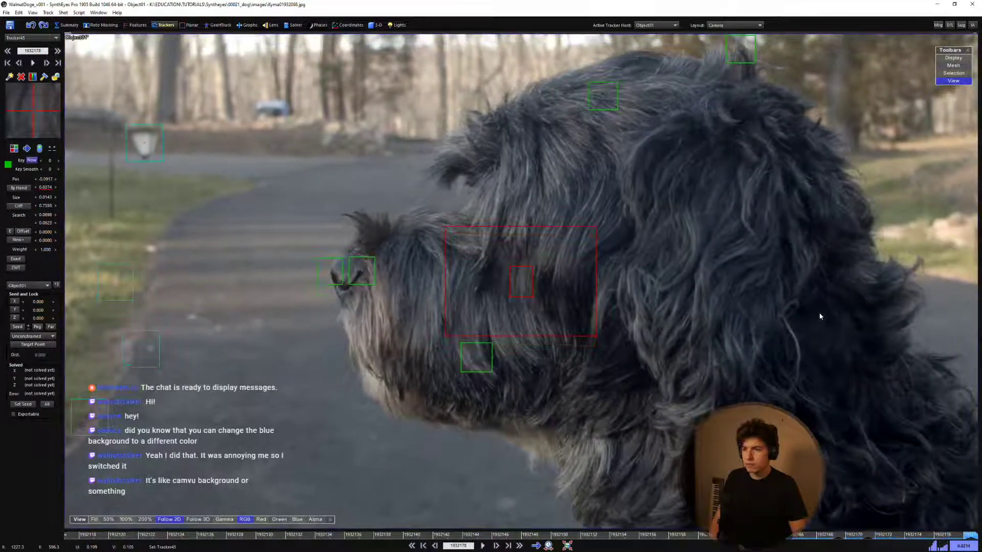
Return to frame 1932162 and track the upper cheek fur backward to frame 1932159, comparing neighbouring frames.
key("a")
key("s")
key("s")
key("s")
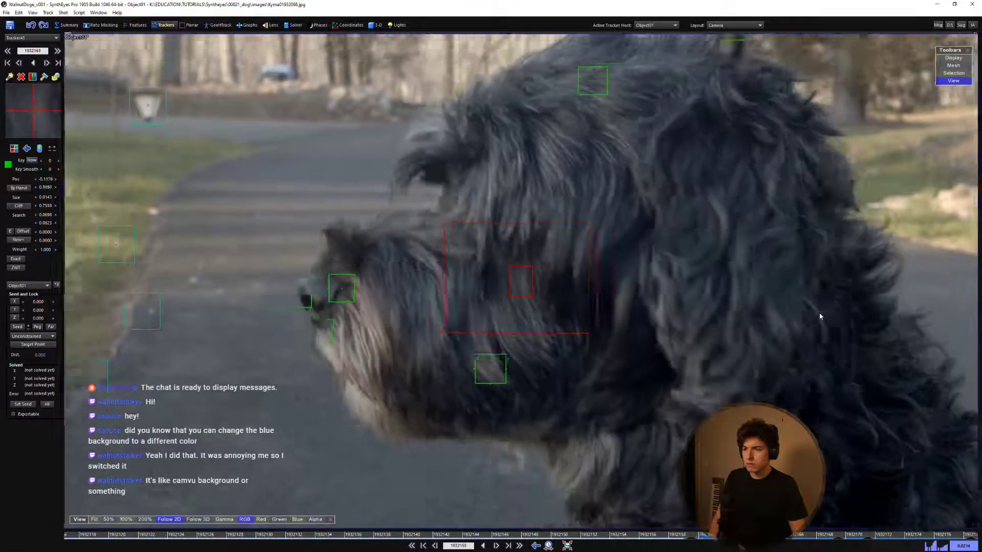
key("d")
key("s")
key("s")
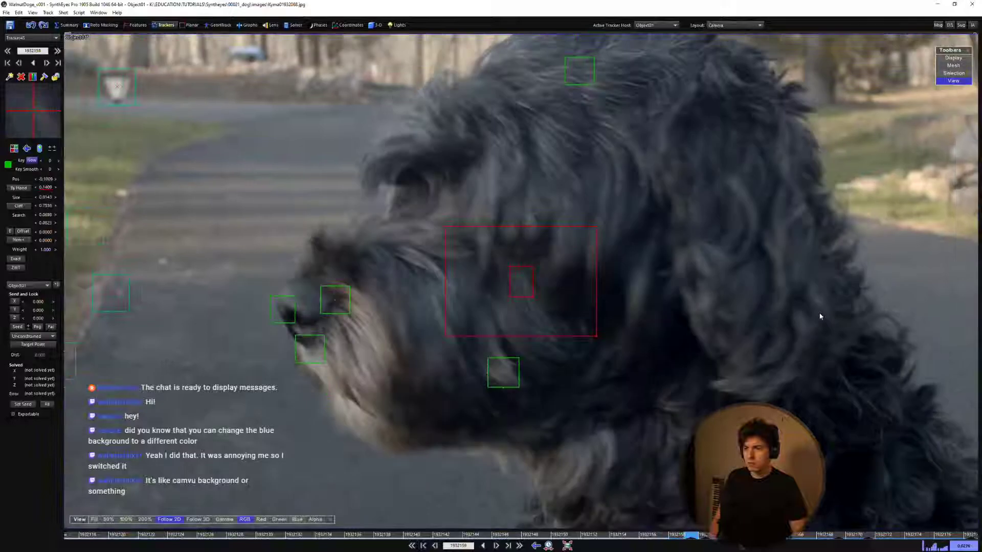
key("d")
key("d")
key("s")
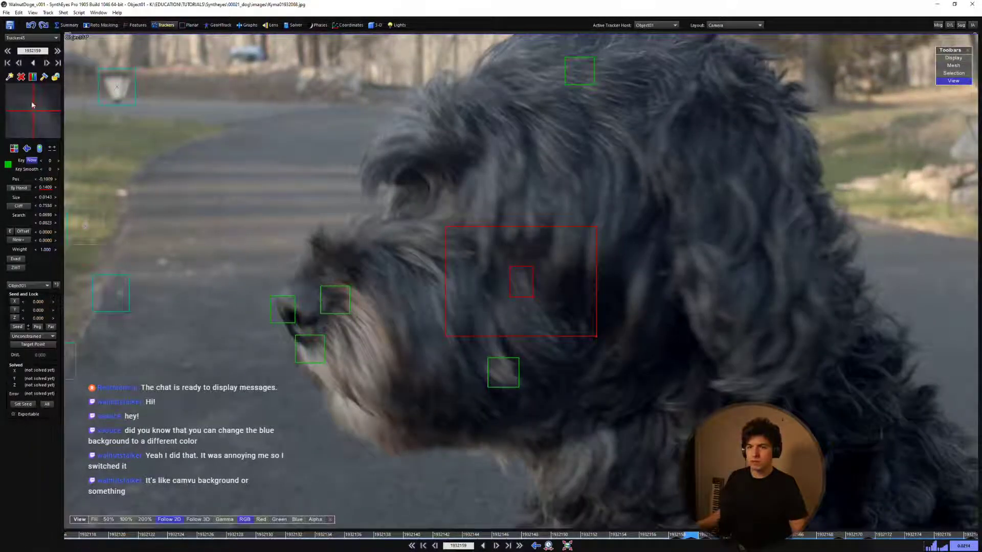
Continue tracking the upper cheek fur backward to frame 1932156, refining its position against the neighbouring frames.
key("s")
mouse_move(31, 105)
left_mouse_down()
mouse_move(26, 122)
mouse_move(33, 112)
left_mouse_up()
key("d")
key("s")
key("s")
key("d")
key("s")
key("d")
key("s")
key("d")
key("s")
key("d")
key("s")
key("s")
key("d")
key("d")
key("s")
key("s")
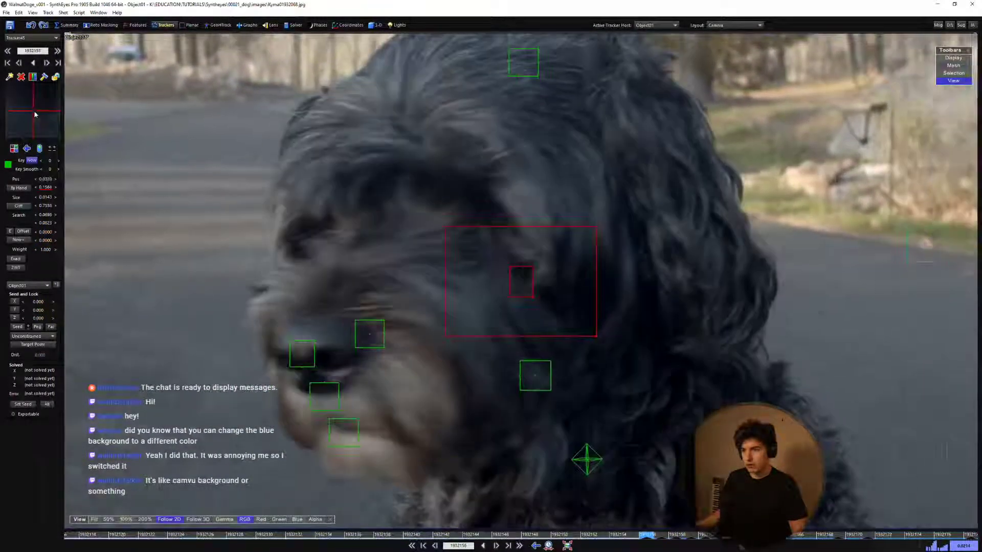
Go to frame 1932145 and add a tracker on the fur between the dog's eyes.
key("End")
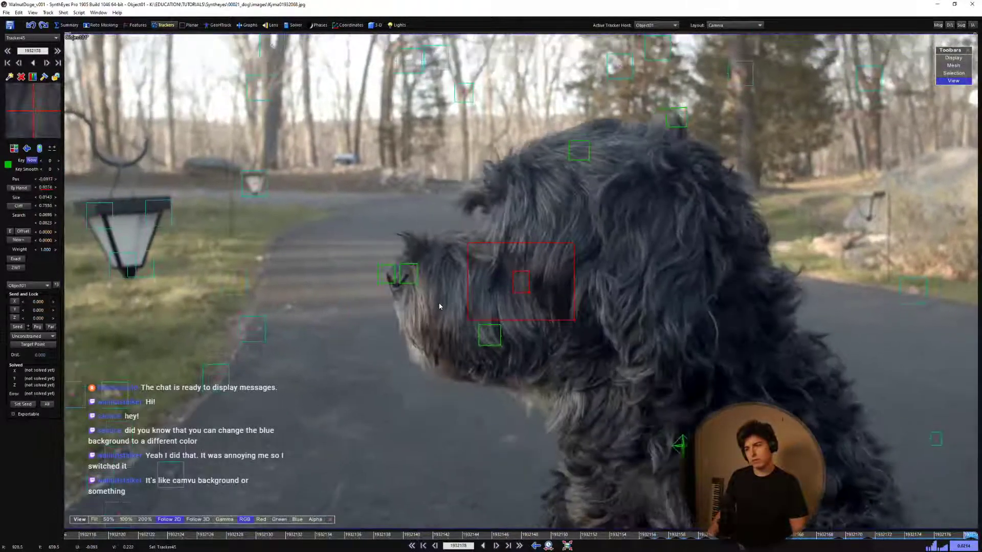
scroll(440, 306, "down", 5)
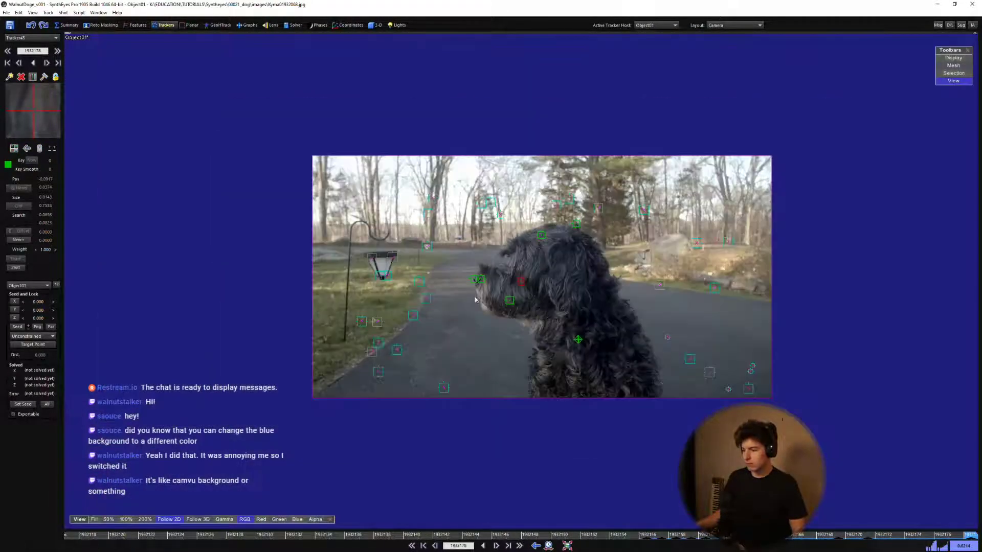
scroll(553, 325, "up", 4)
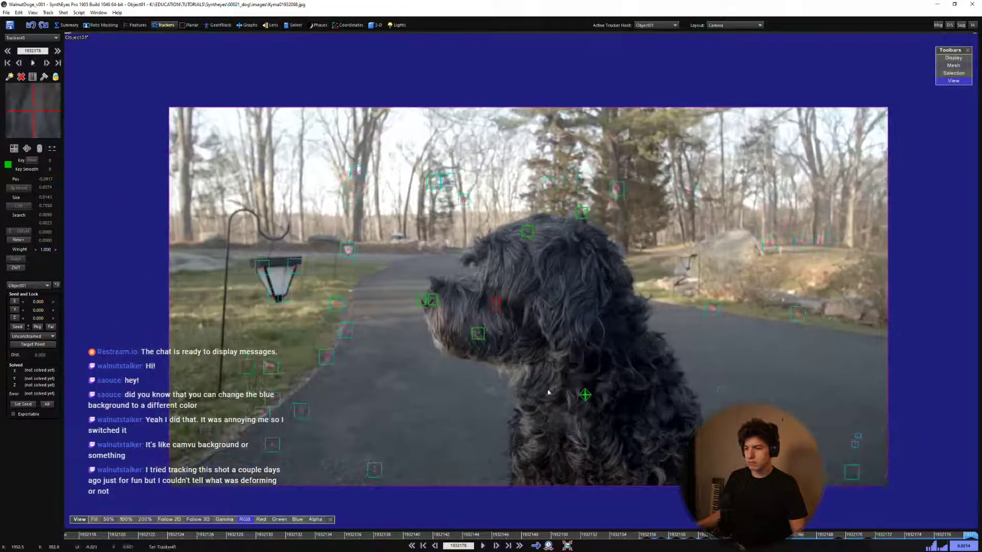
mouse_move(612, 534)
left_mouse_down()
mouse_move(765, 535)
mouse_move(676, 534)
left_mouse_up()
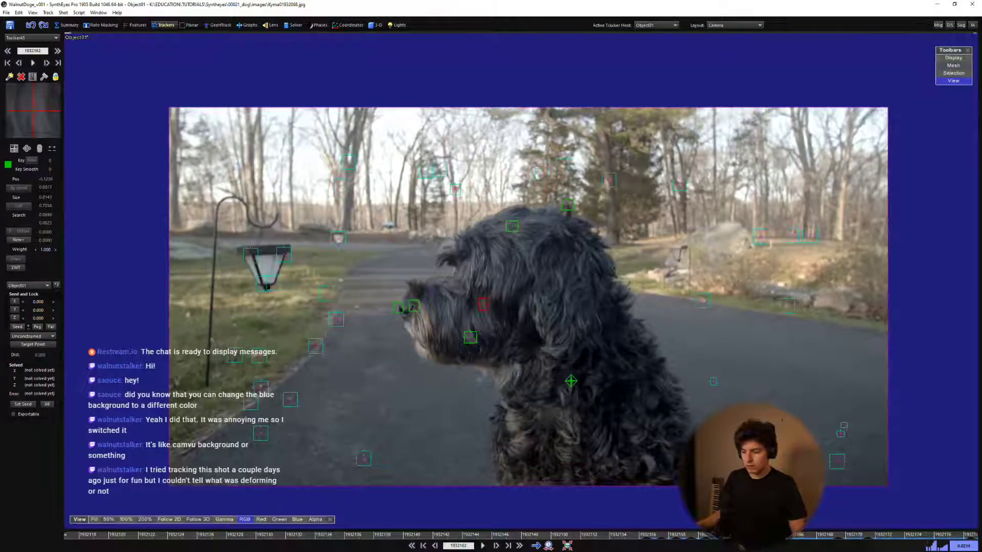
left_click_drag(735, 535, 572, 534)
scroll(512, 271, "up", 8)
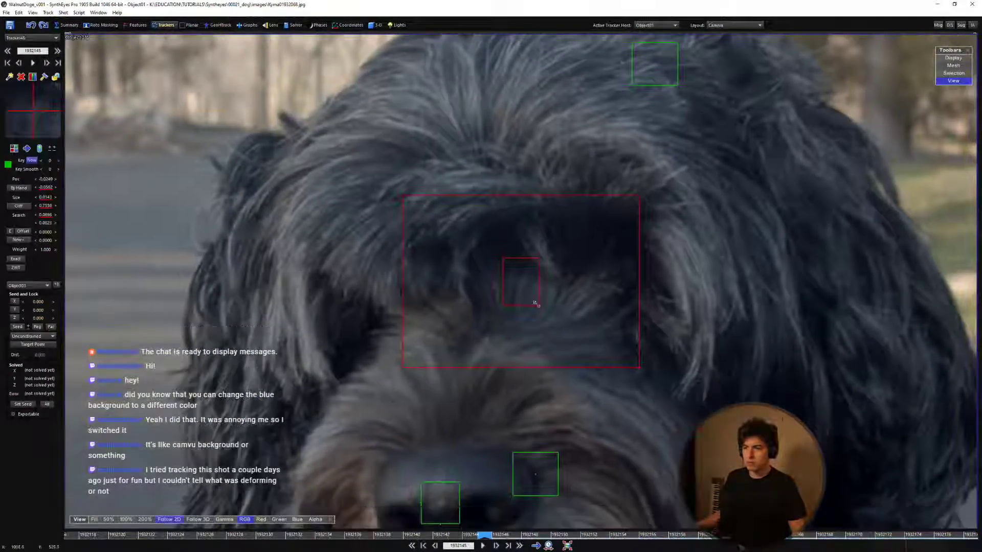
scroll(579, 314, "down", 3)
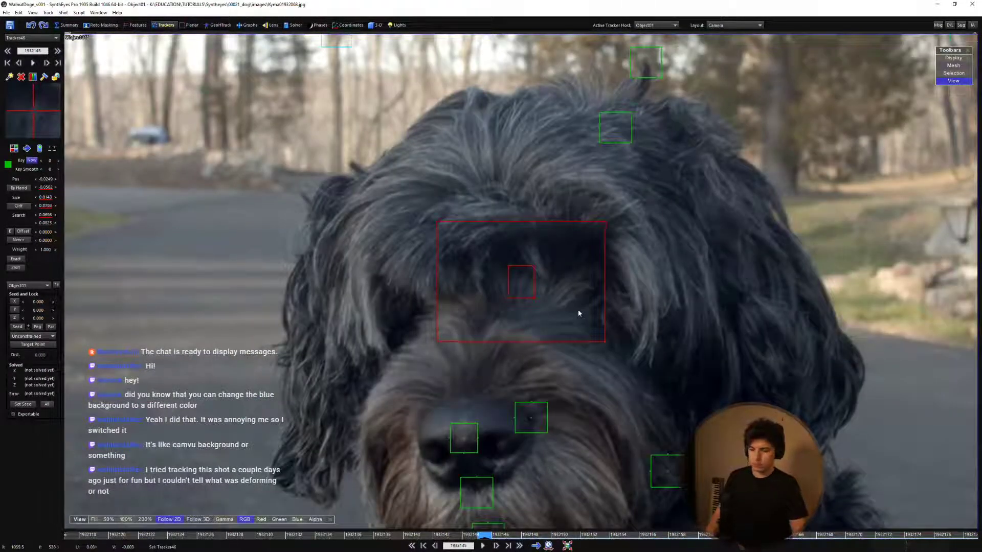
Track the fur between the eyes backward to the beginning of the shot and return to frame 1932145.
key("space")
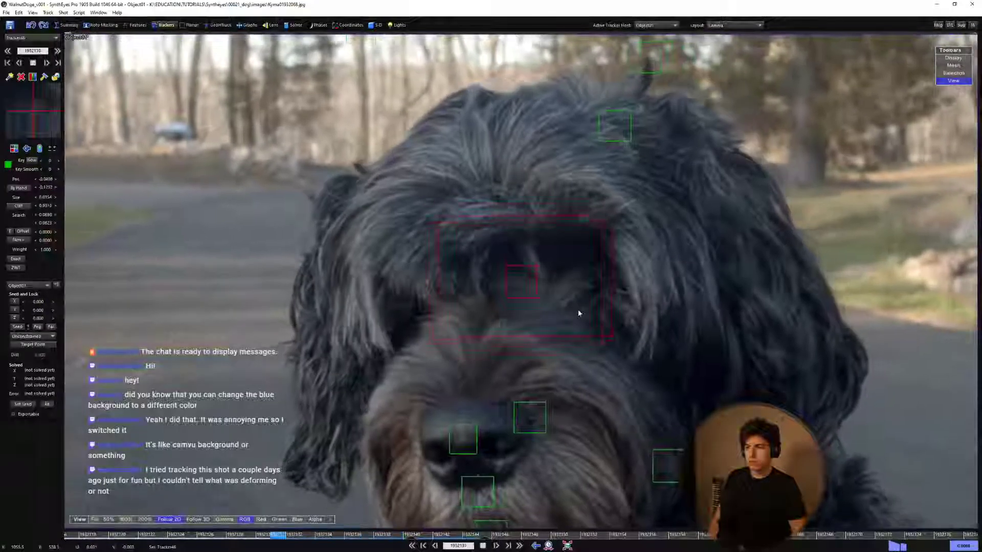
key("space")
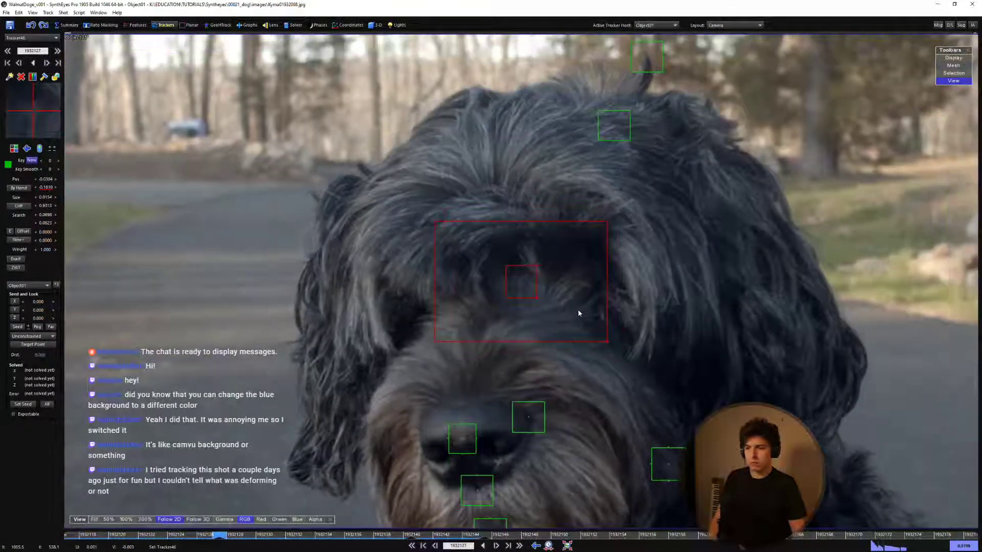
key("space")
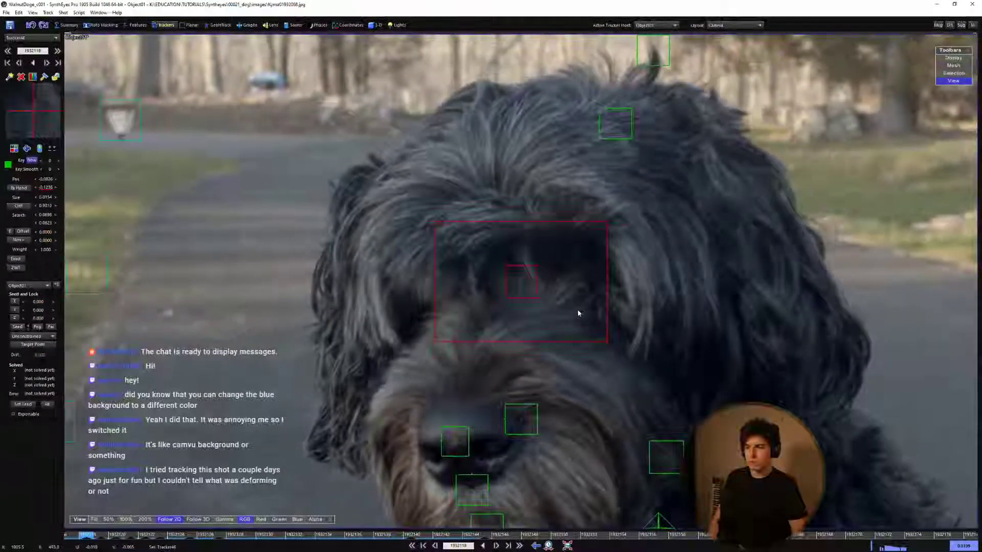
key("End")
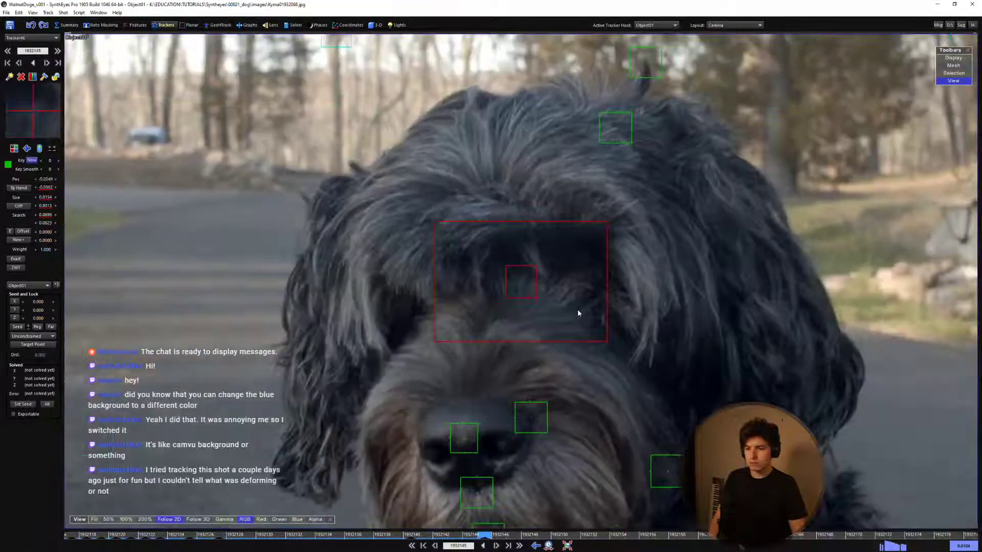
Track the fur between the eyes forward from frame 1932145 to frame 1932155.
key("d")
key("d")
key("d")
key("d")
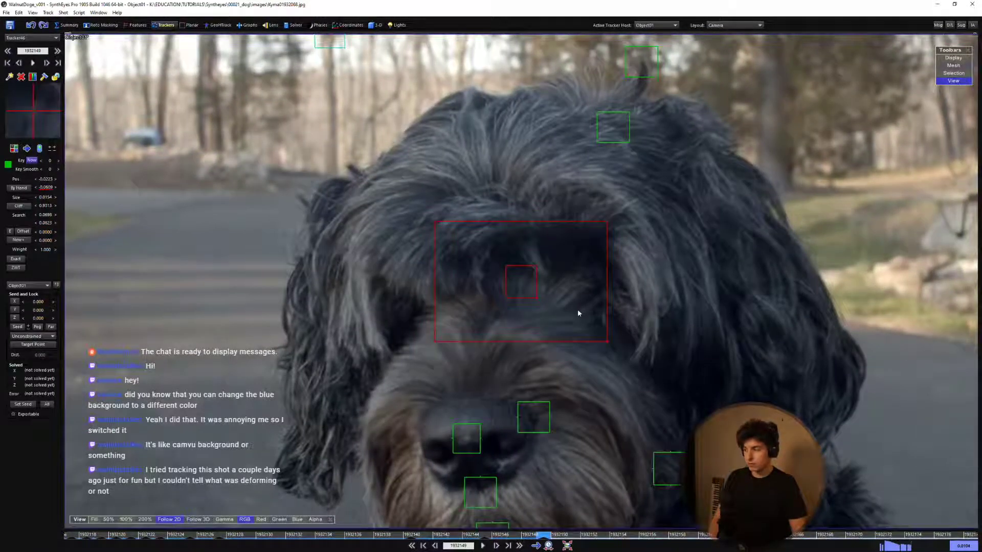
key("d")
key("d")
key("d")
key("d")
key("d")
key("d")
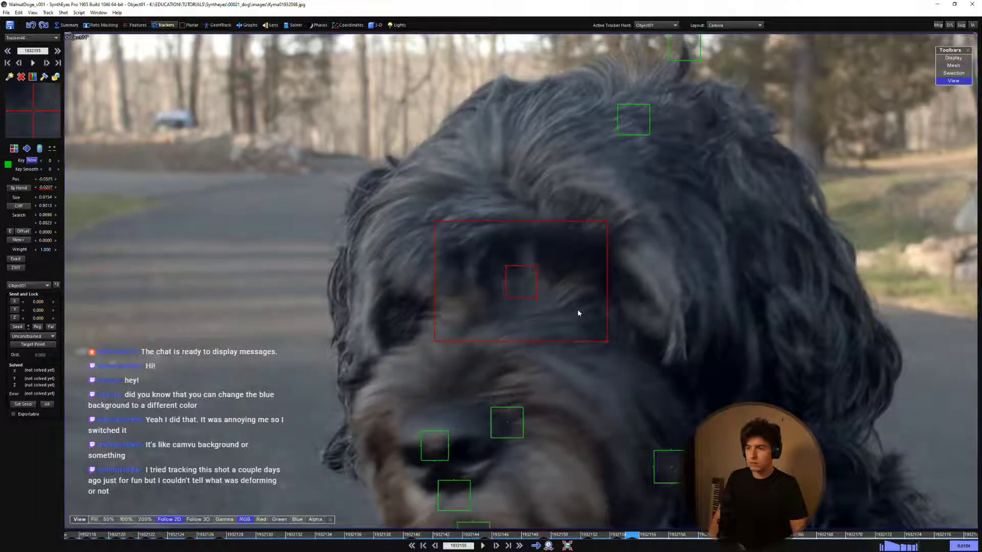
Track the fur between the eyes to frame 1932156, refining its position against the previous frame.
key("d")
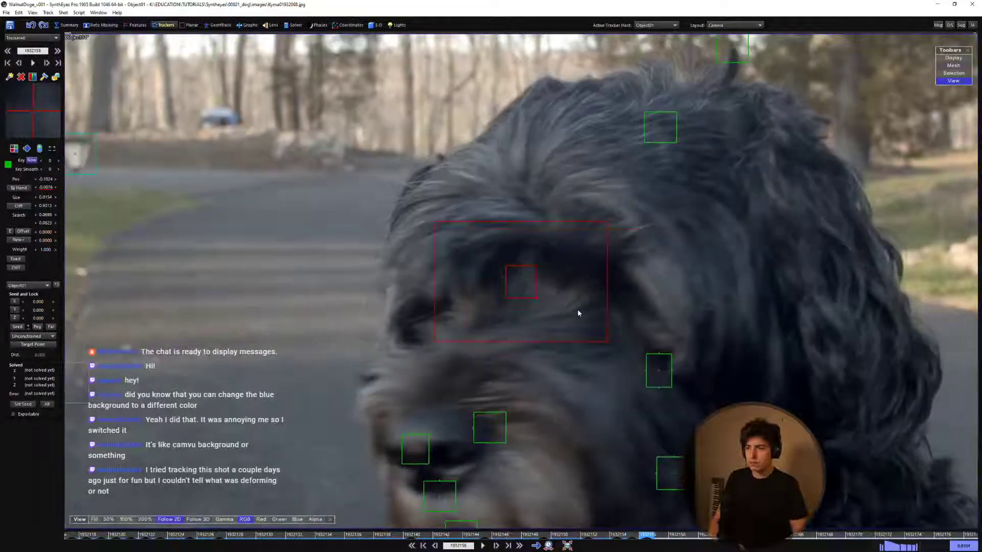
key("s")
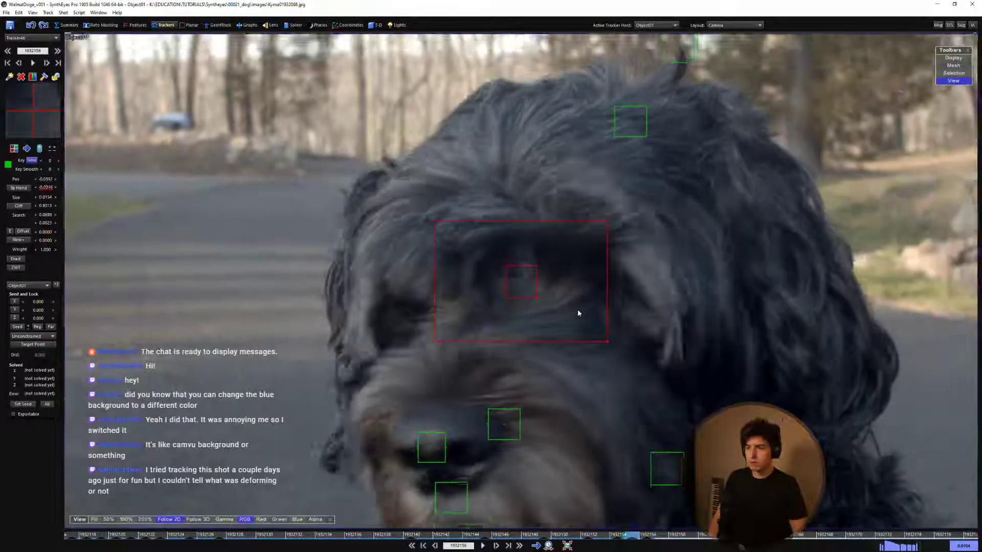
key("d")
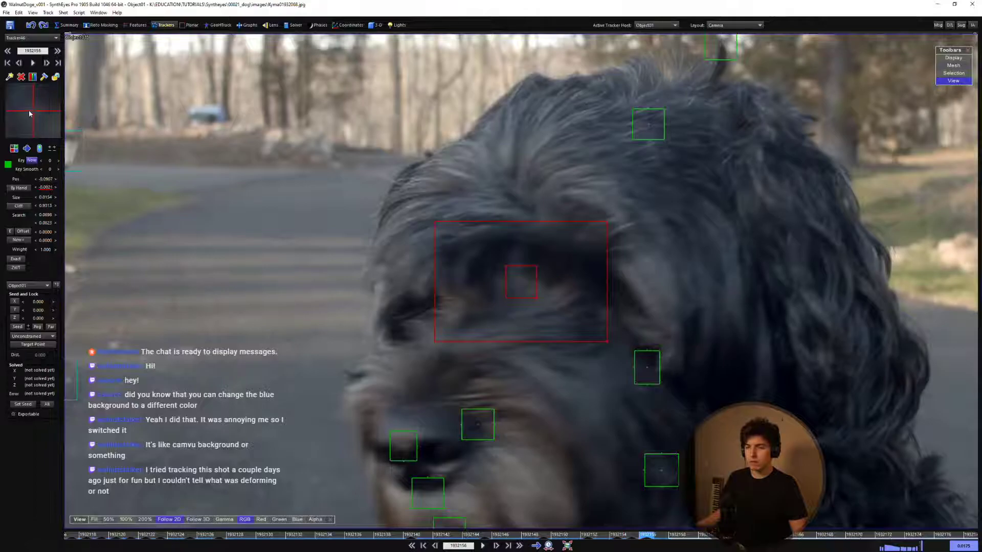
key("s")
key("d")
key("s")
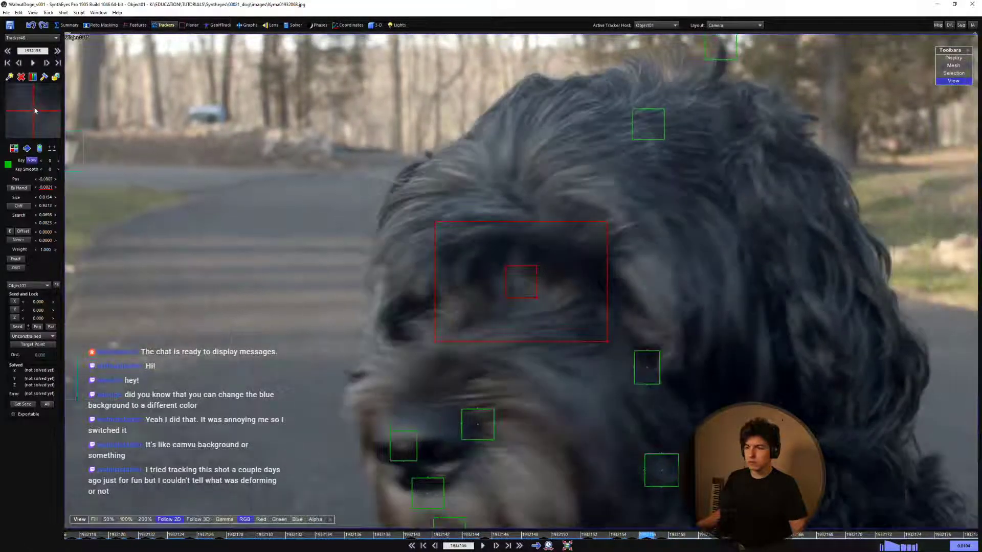
Track the fur between the eyes forward to frame 1932159, checking it against the previous frames.
key("d")
key("d")
key("d")
key("s")
key("d")
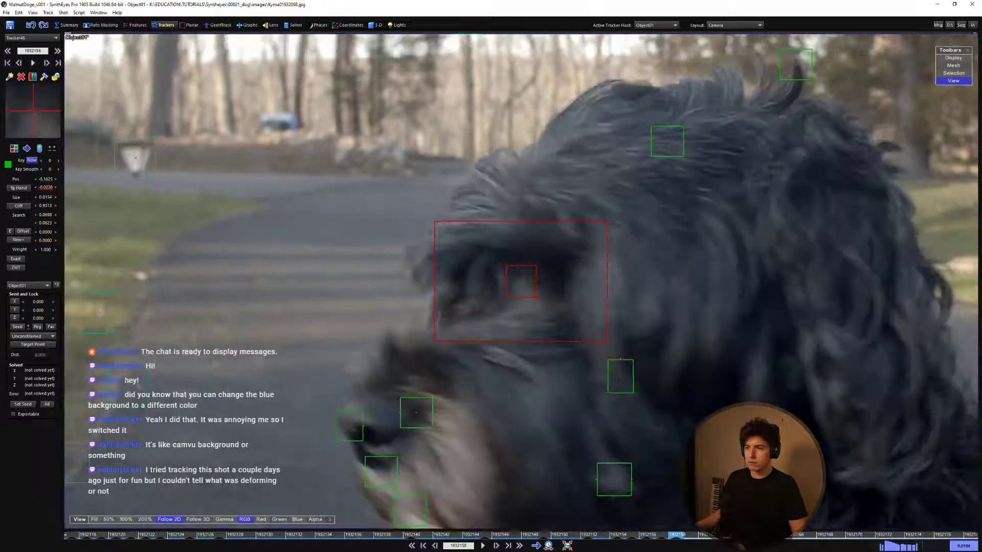
key("d")
key("s")
key("d")
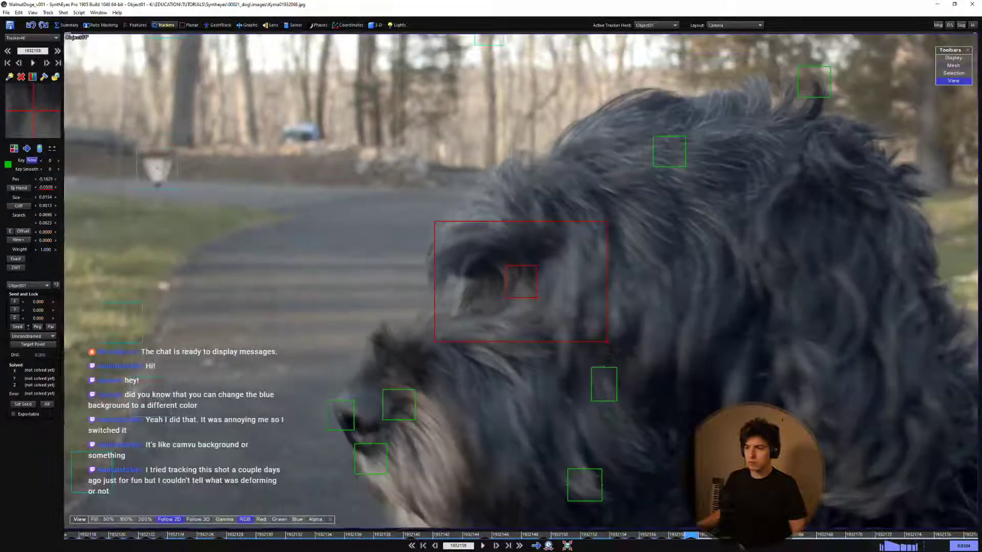
Track the fur between the eyes forward to frame 1932160 and refine its position there.
key("d")
key("s")
key("s")
key("d")
key("d")
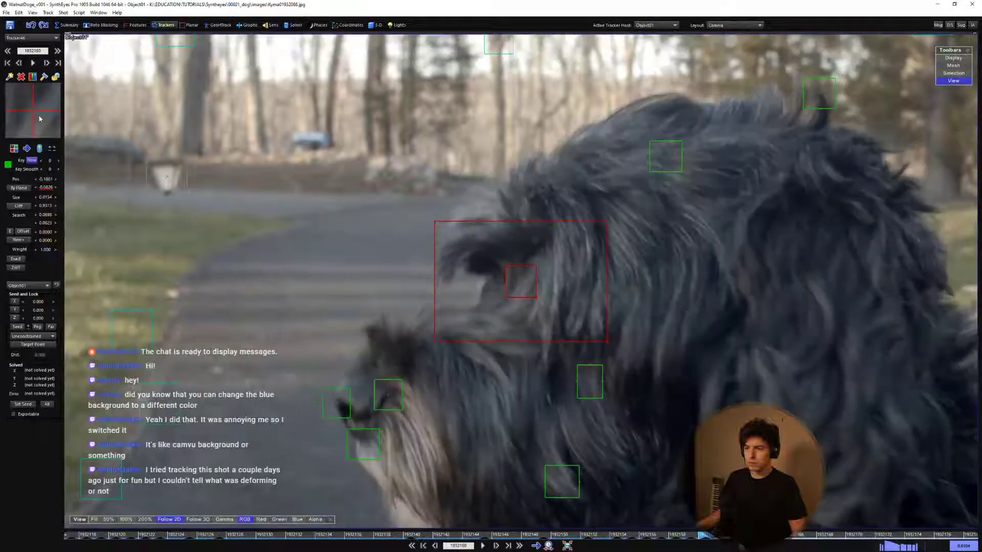
key("d")
key("s")
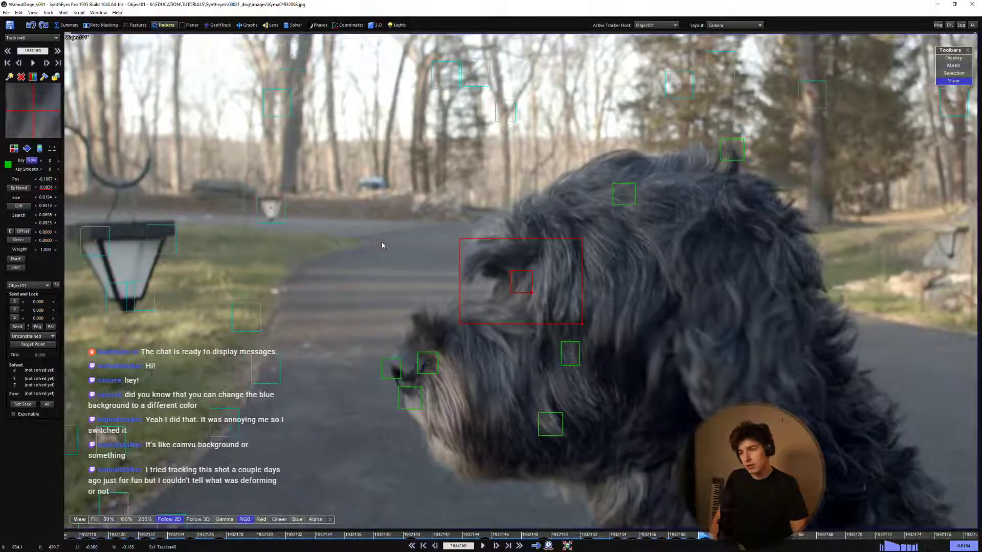
Review the between-eyes fur tracker across frames 1932148 to 1932160, stepping backward and then forward through the head turn.
key("s")
key("s")
key("s")
key("s")
key("s")
key("s")
key("s")
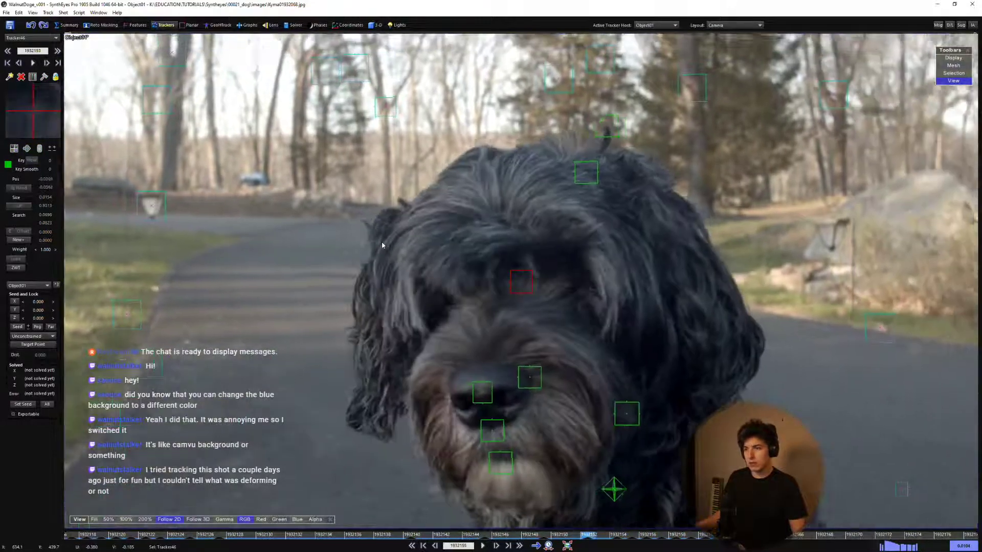
key("s")
key("s")
key("s")
key("s")
key("s")
key("s")
key("s")
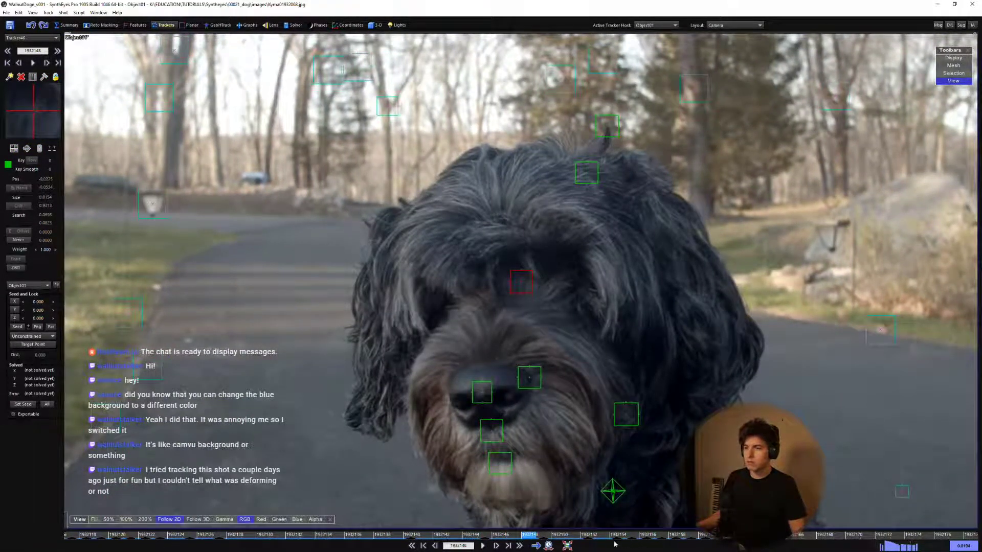
key("d")
key("d")
key("d")
key("d")
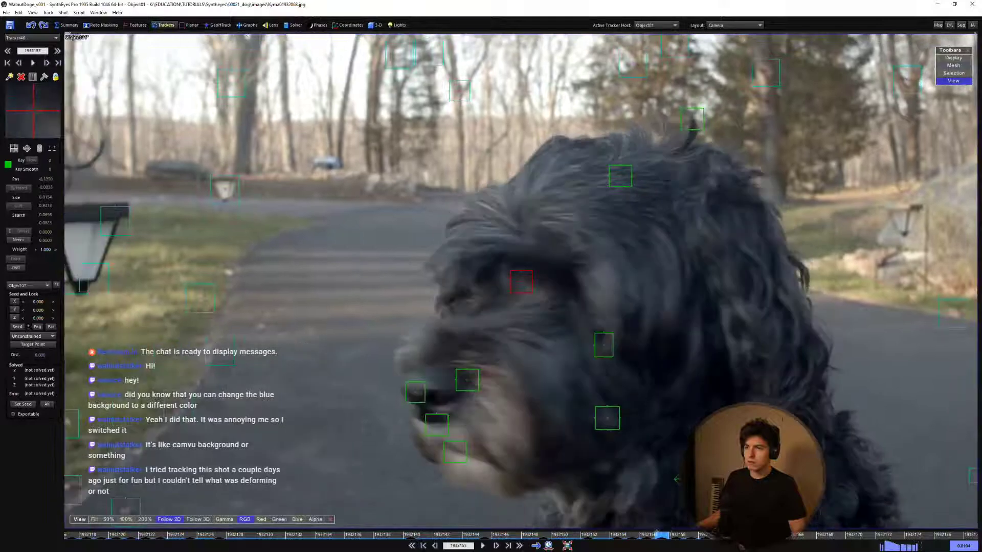
key("d")
key("d")
key("d")
key("d")
key("d")
key("d")
key("d")
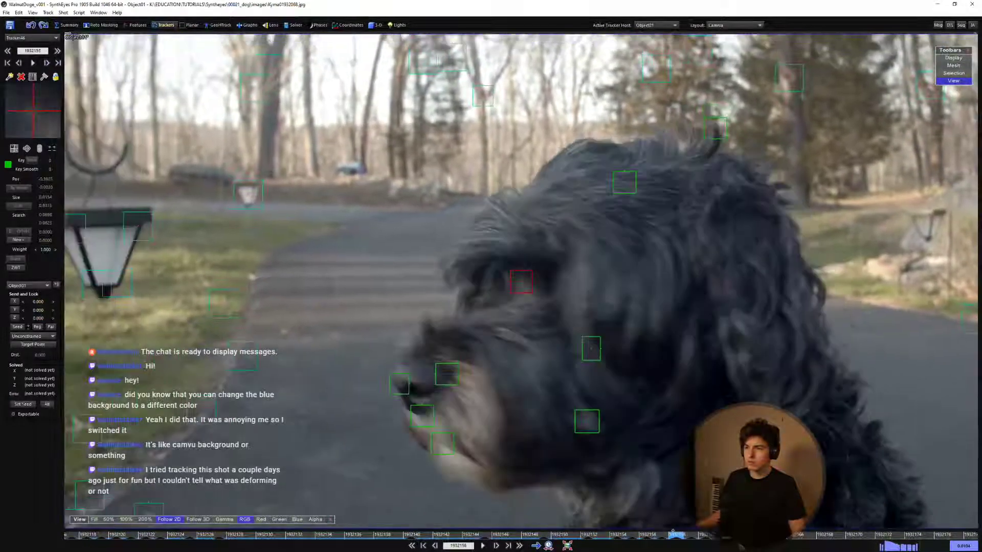
Check the solved head points against their trackers through the head turn, and inspect the lens field of view and distortion.
scroll(494, 319, "down", 4)
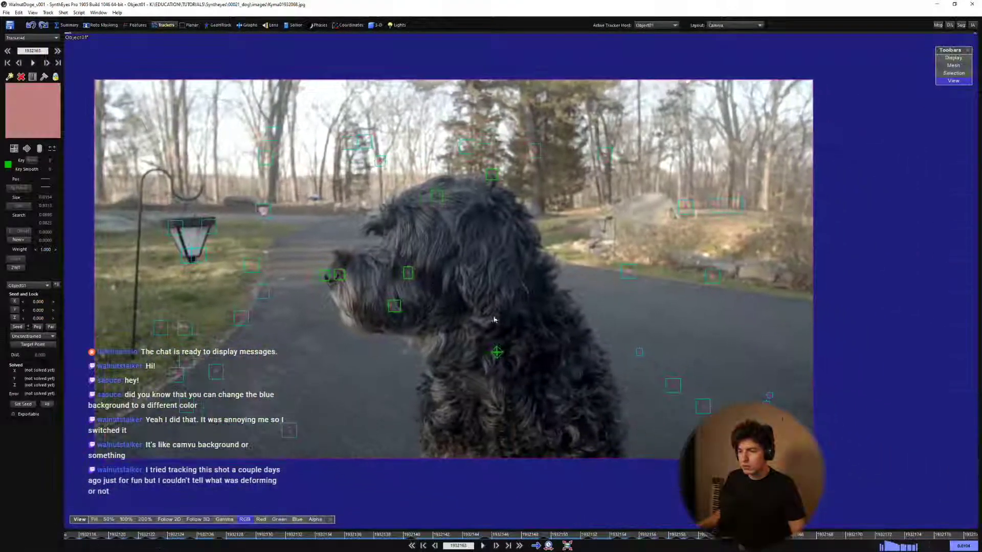
scroll(494, 319, "up", 1)
middle_click_drag(494, 320, 581, 349)
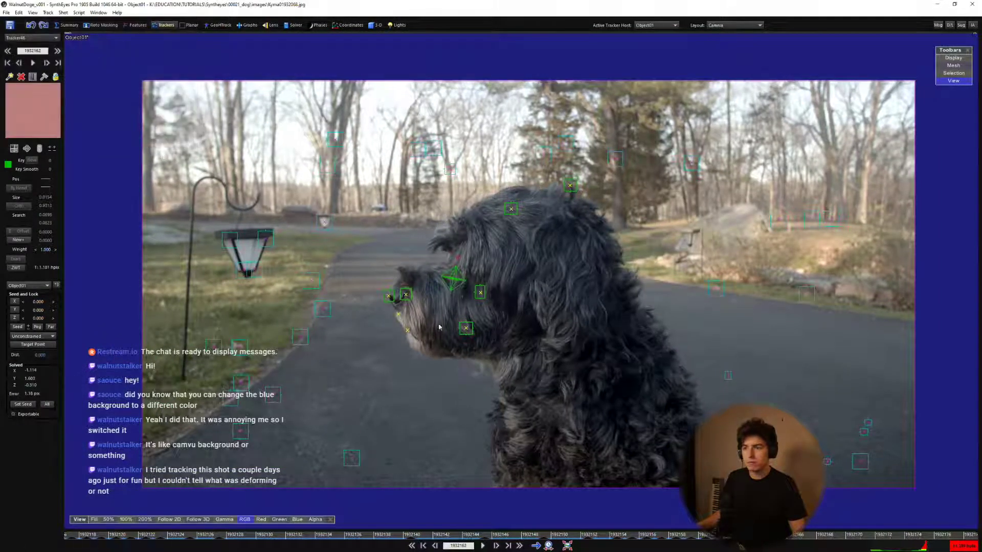
key("s")
key("s")
key("s")
key("s")
key("s")
key("s")
key("s")
key("s")
key("s")
key("s")
key("s")
key("s")
key("s")
key("s")
key("s")
key("s")
key("space")
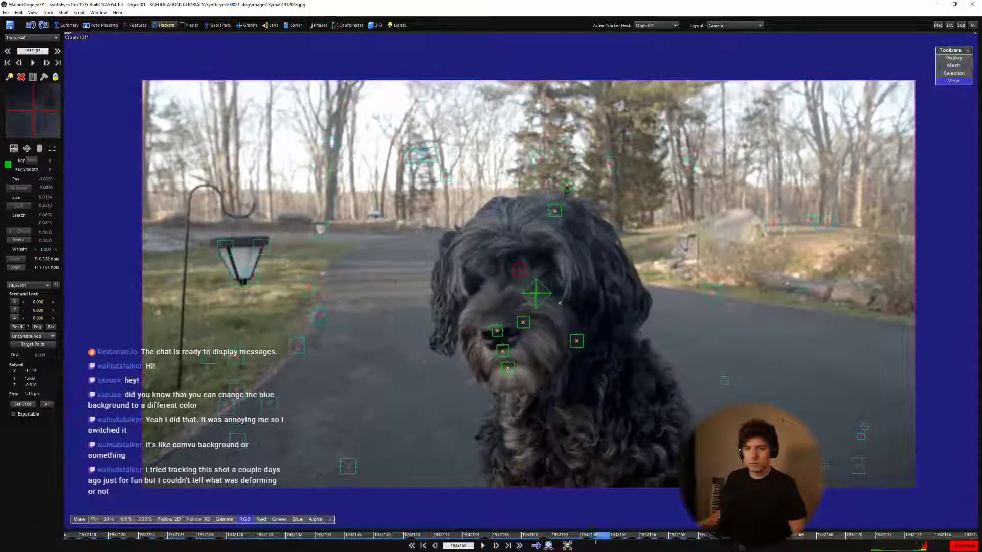
left_click(269, 25)
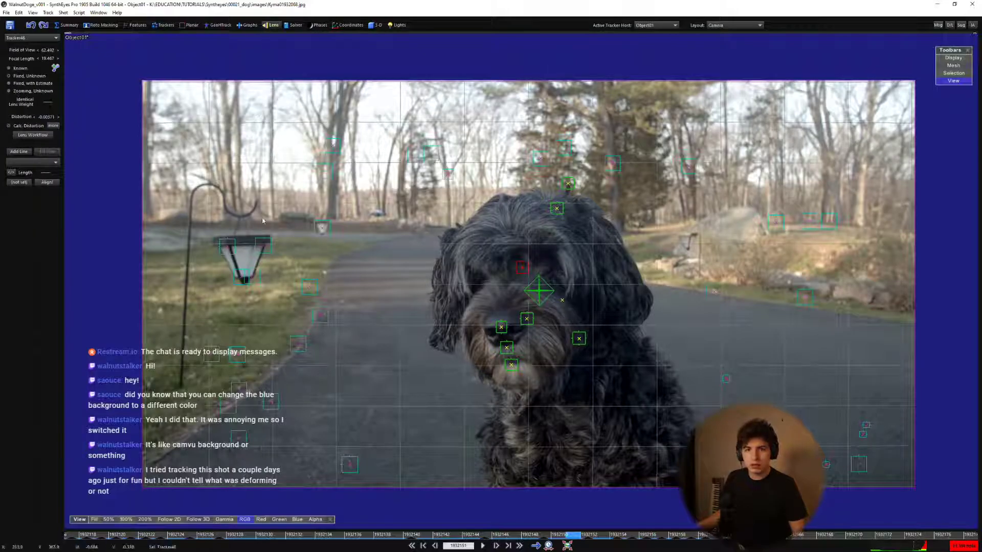
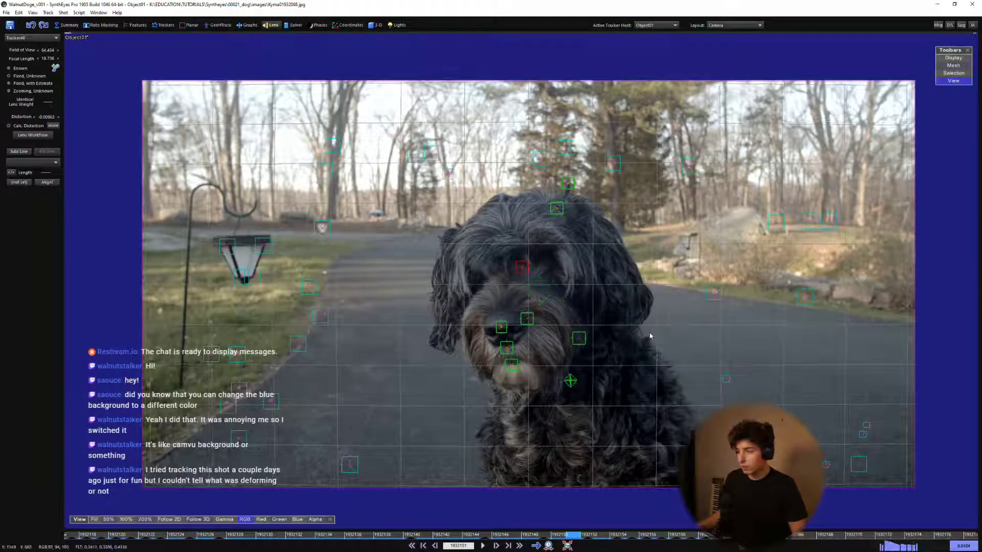
scroll(607, 339, "up", 1)
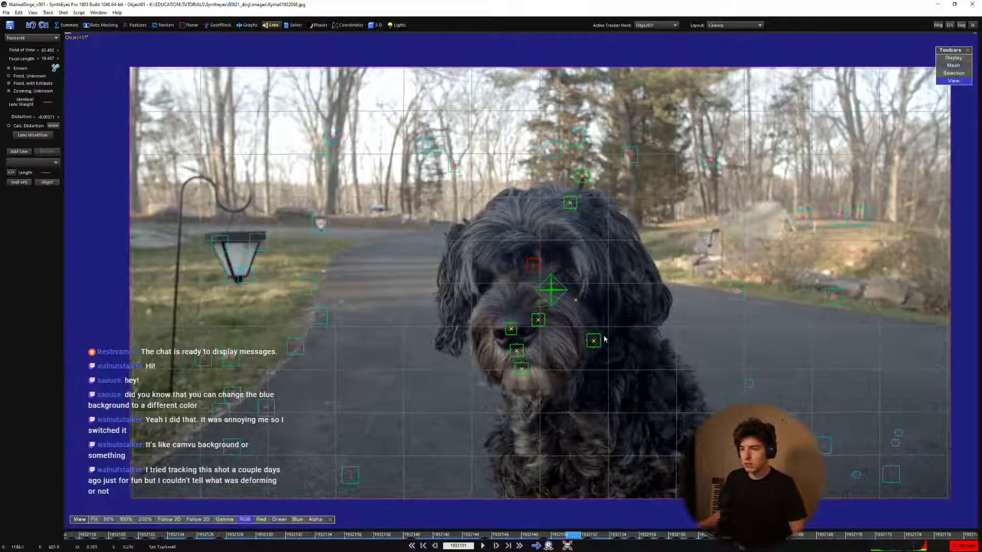
On frame 1932146, place a new tracker on the small dark fur tuft above the dog's ear and keep the view centred on it.
left_click_drag(576, 533, 500, 535)
scroll(459, 228, "up", 5)
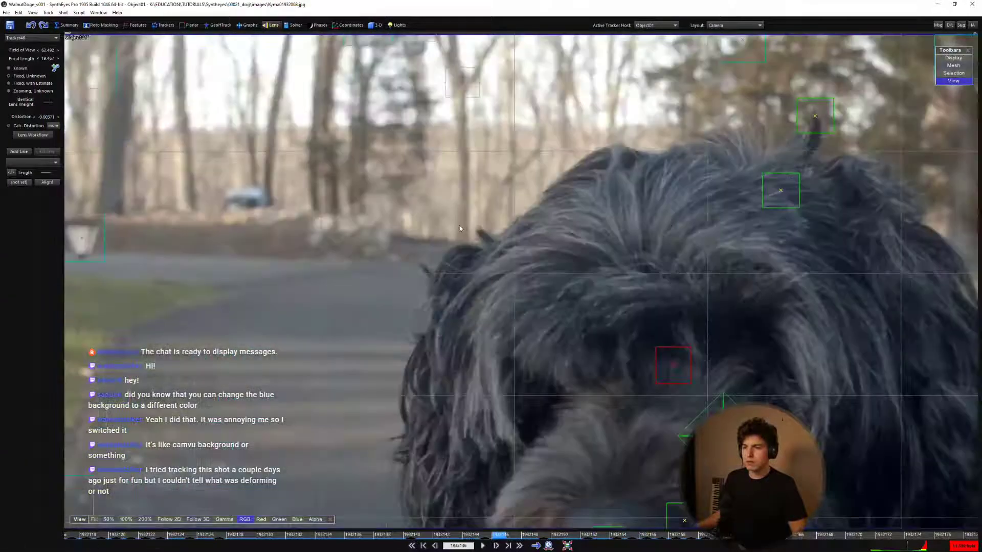
key("t")
left_click(481, 232)
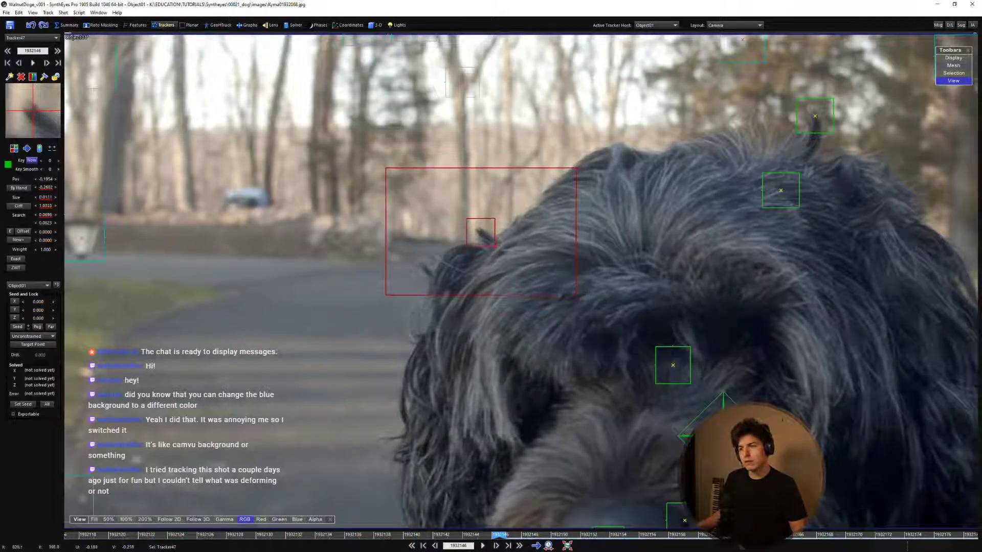
key("5")
scroll(480, 224, "down", 4)
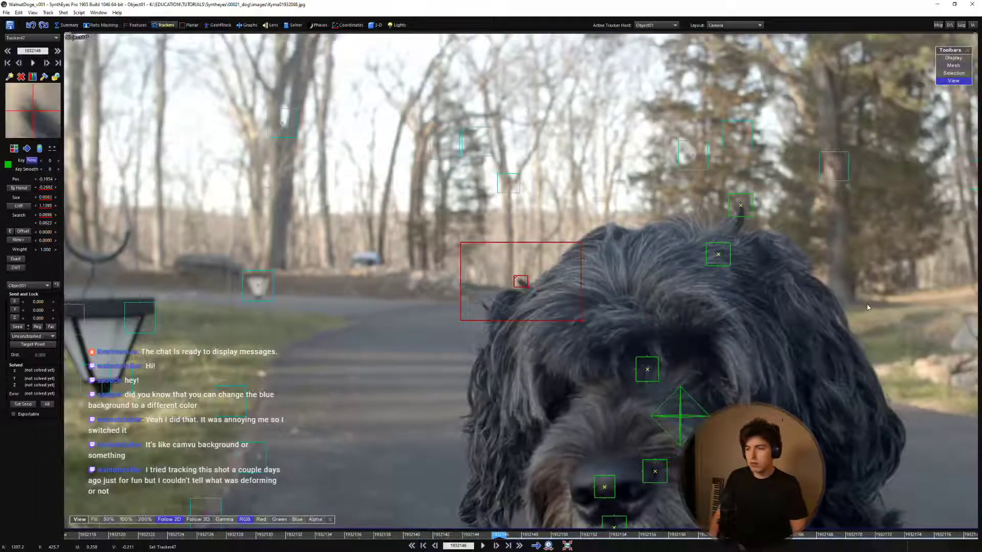
Track the fur tuft above the ear forward from frame 1932146 to frame 1932157.
key("d")
key("d")
key("d")
key("d")
key("d")
key("d")
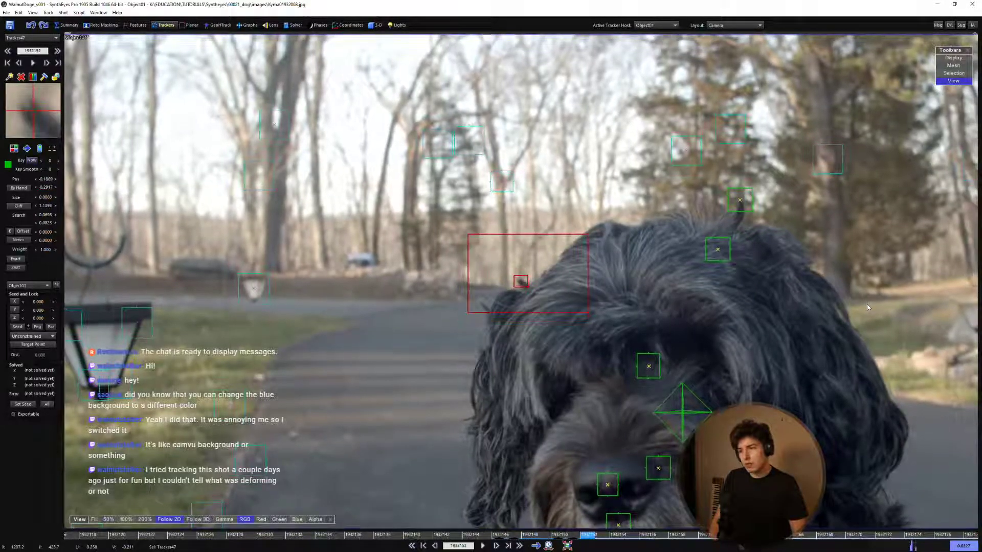
key("d")
key("d")
key("d")
key("d")
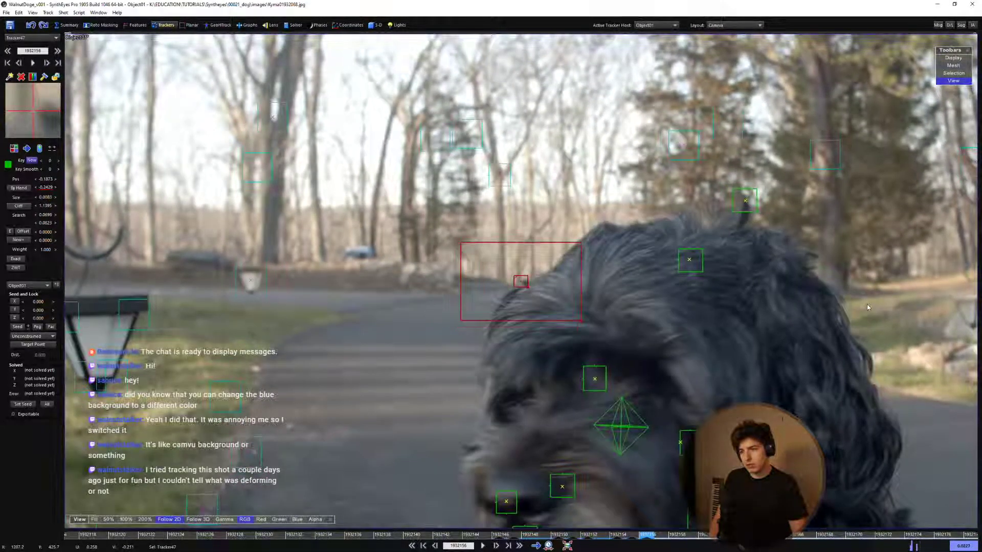
key("d")
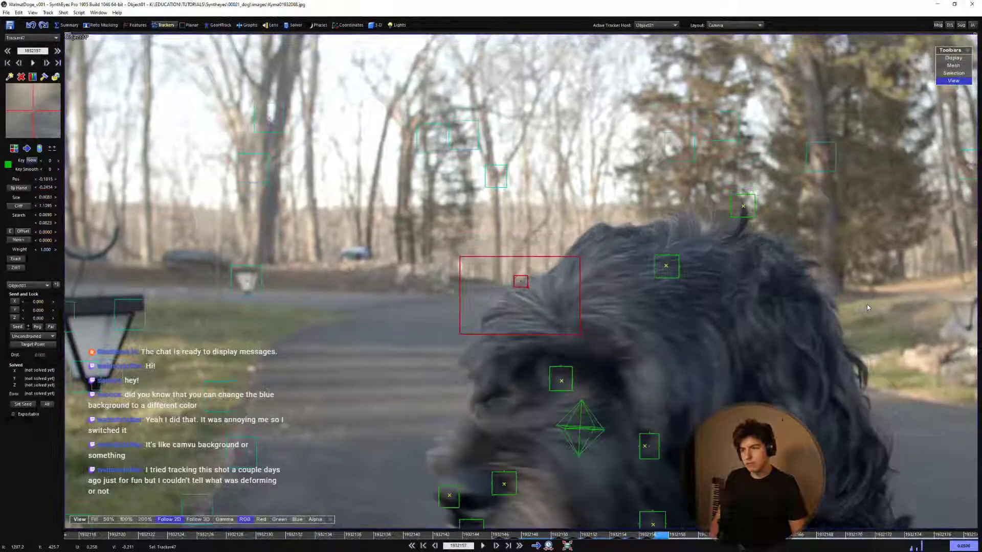
Check the ear tuft's last tracked frames, return to frame 1932146 and switch the tracking direction to backward.
key("s")
key("d")
key("d")
key("d")
key("a")
key("b")
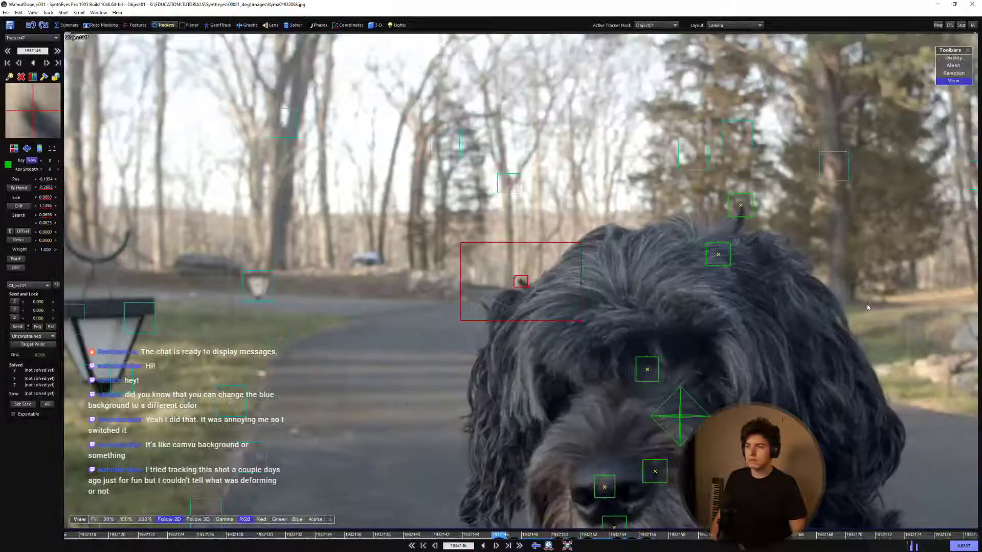
Track the fur tuft above the ear backward from frame 1932146 to frame 1932133.
key("s")
key("s")
key("s")
key("s")
key("s")
key("s")
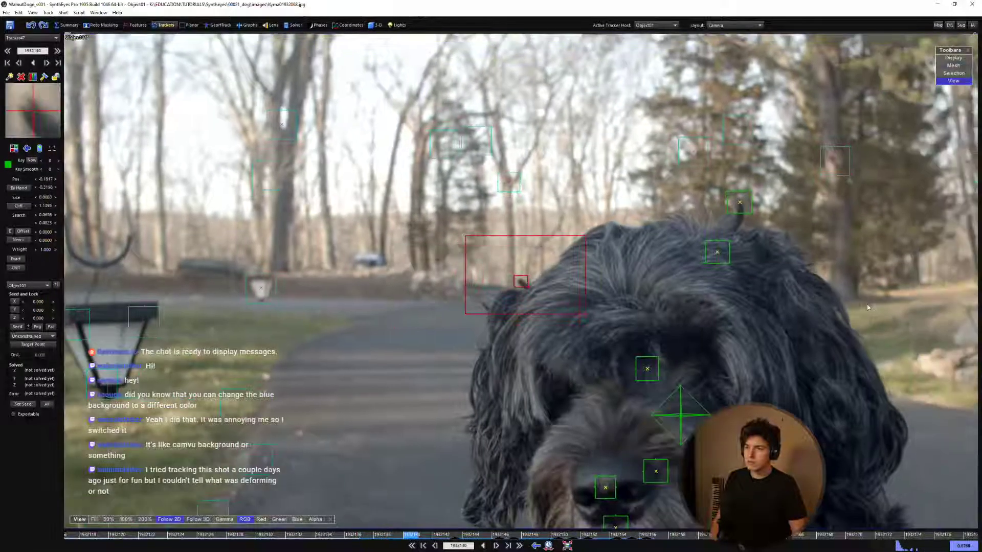
key("s")
key("s")
key("s")
key("s")
key("s")
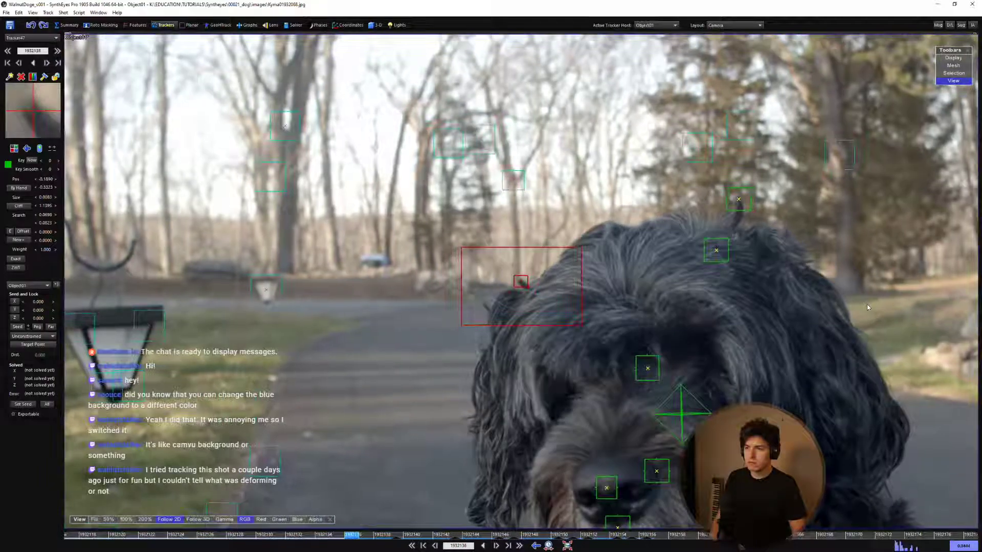
key("s")
key("s")
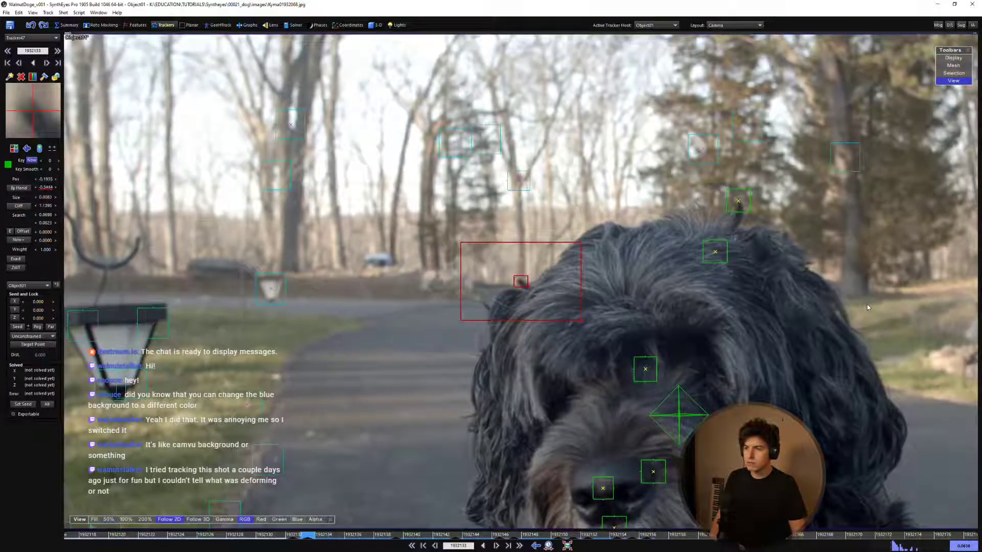
Track the fur tuft above the ear backward from frame 1932133 to frame 1932125.
key("s")
key("s")
key("s")
key("s")
key("s")
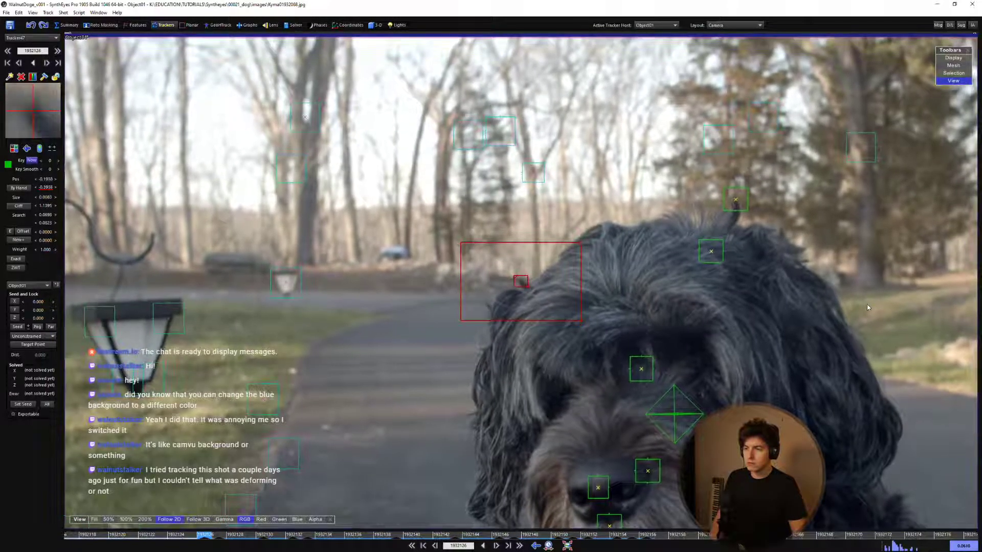
key("s")
key("s")
key("s")
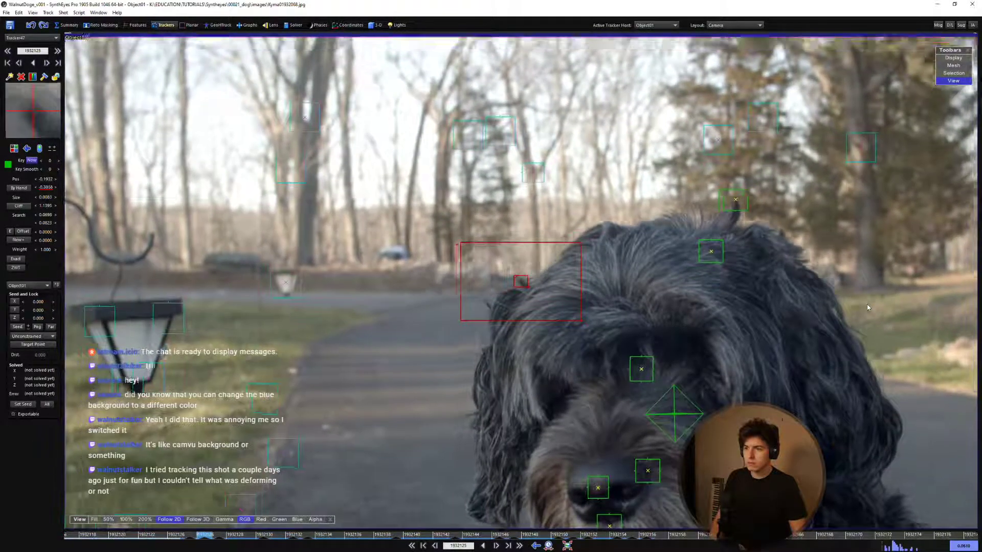
Track the fur tuft above the ear backward from frame 1932125 to frame 1932117.
key("s")
key("s")
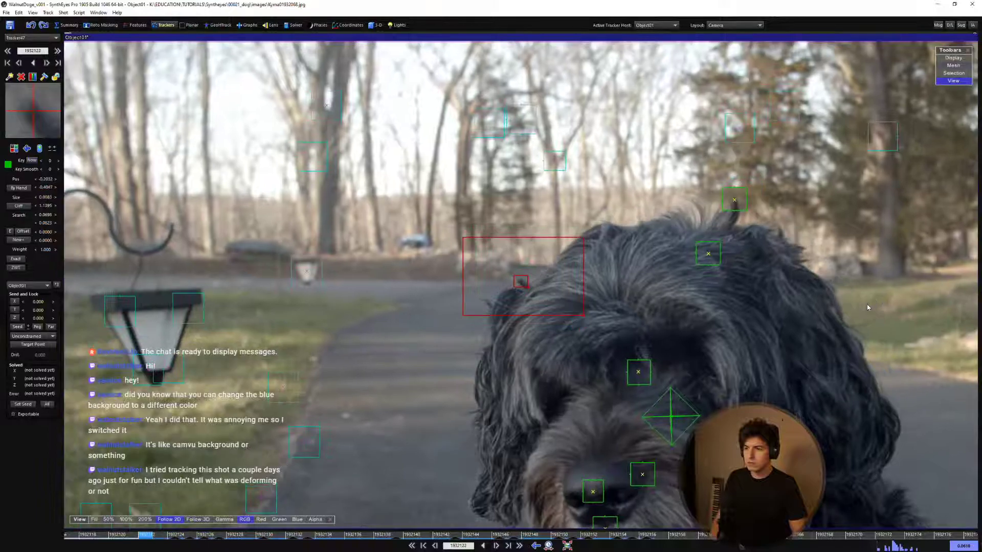
key("s")
key("s")
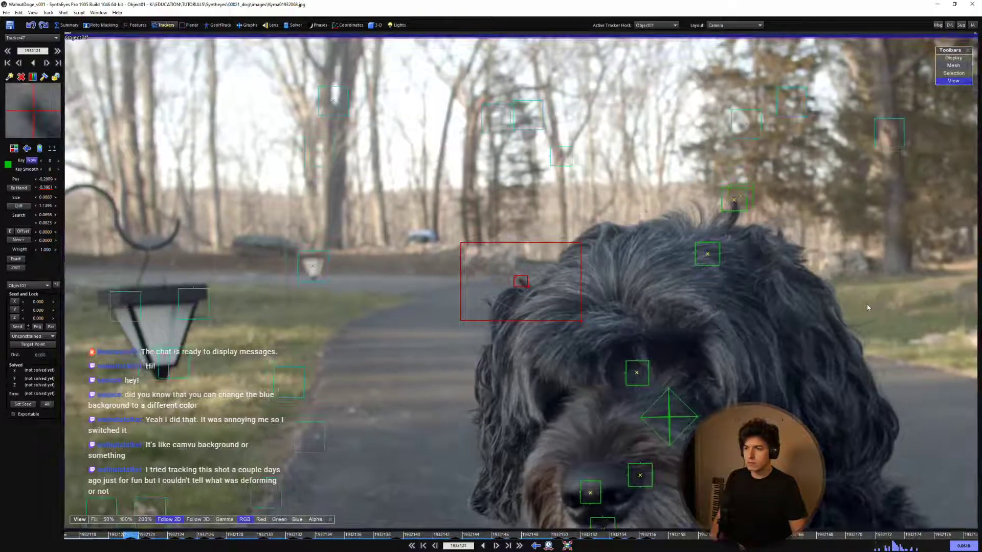
key("s")
key("s")
key("s")
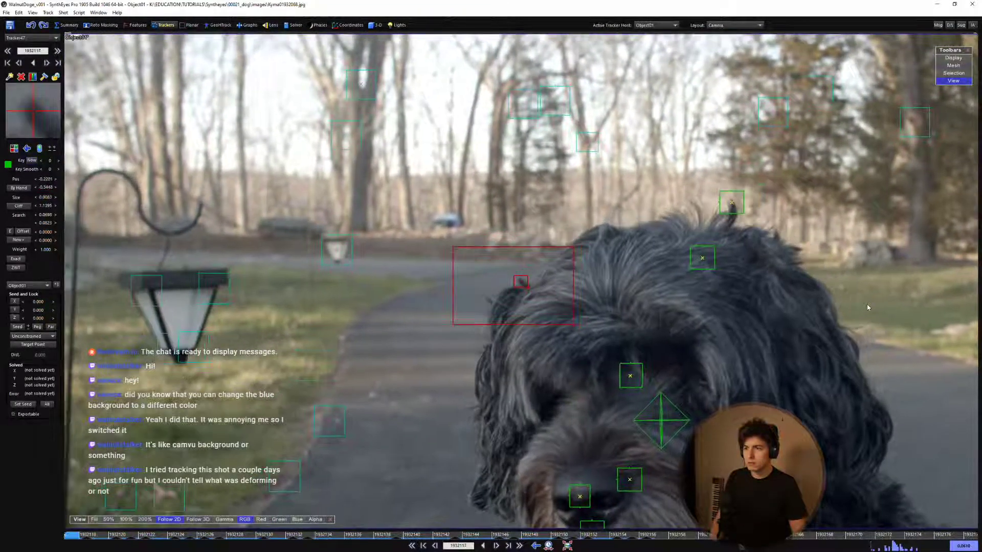
Lock the ear-tuft tracker and check it by playing the shot forward and stepping back to frame 1932145.
key("l")
key("space")
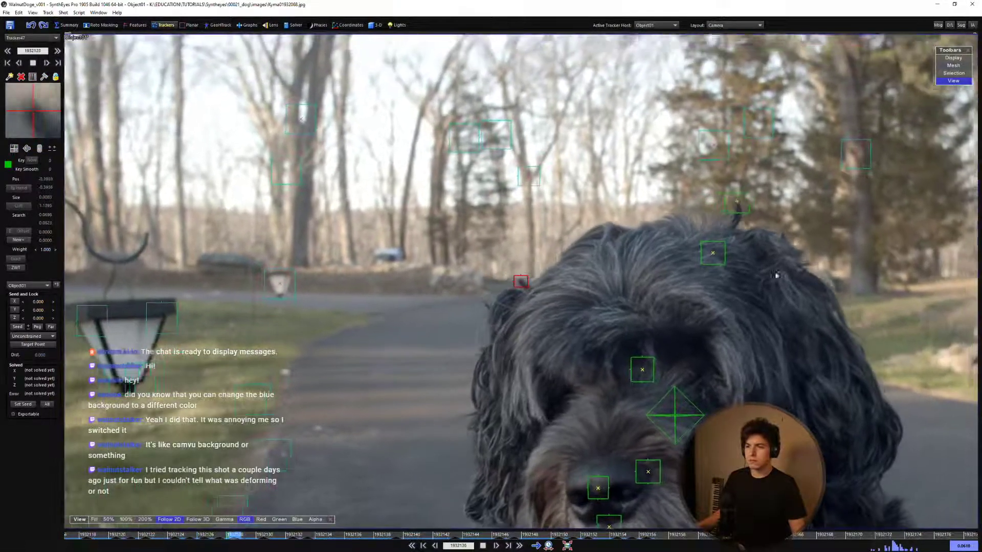
scroll(566, 249, "down", 3)
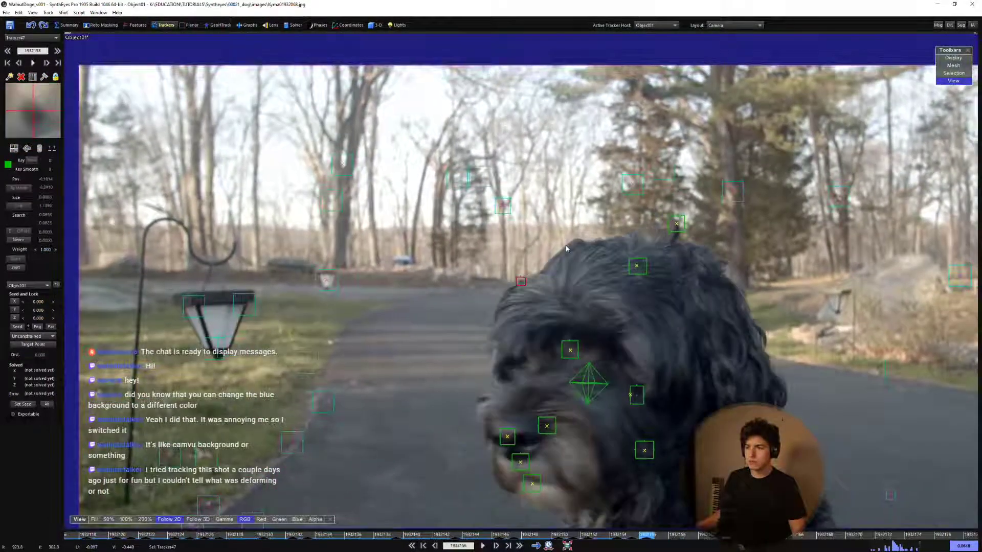
key("space")
key("s")
key("s")
key("s")
key("s")
key("s")
key("s")
key("s")
key("s")
key("s")
key("s")
key("s")
key("s")
key("s")
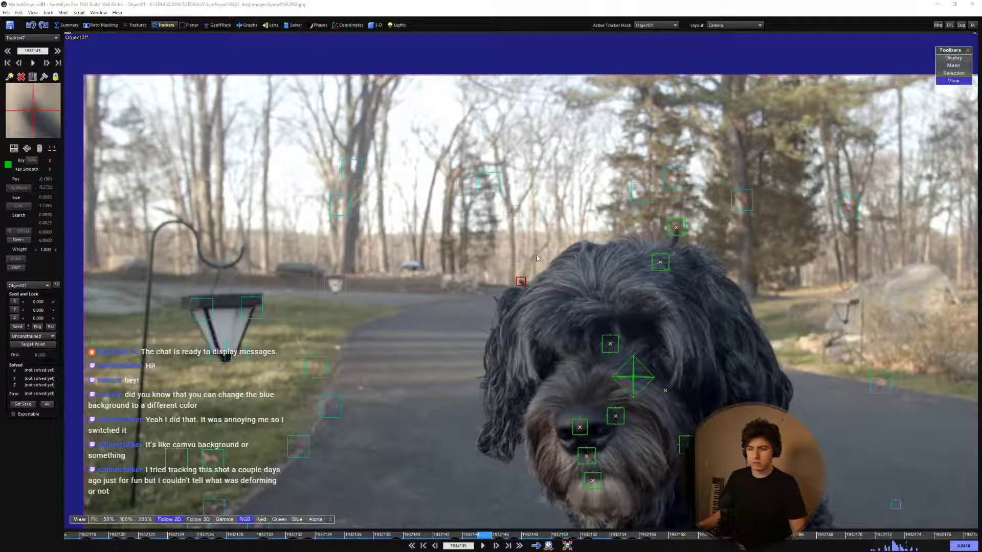
Solve the dog's head again in Refine mode with the ear-tuft tracker included, and scrub through the head turn to check it.
key("g")
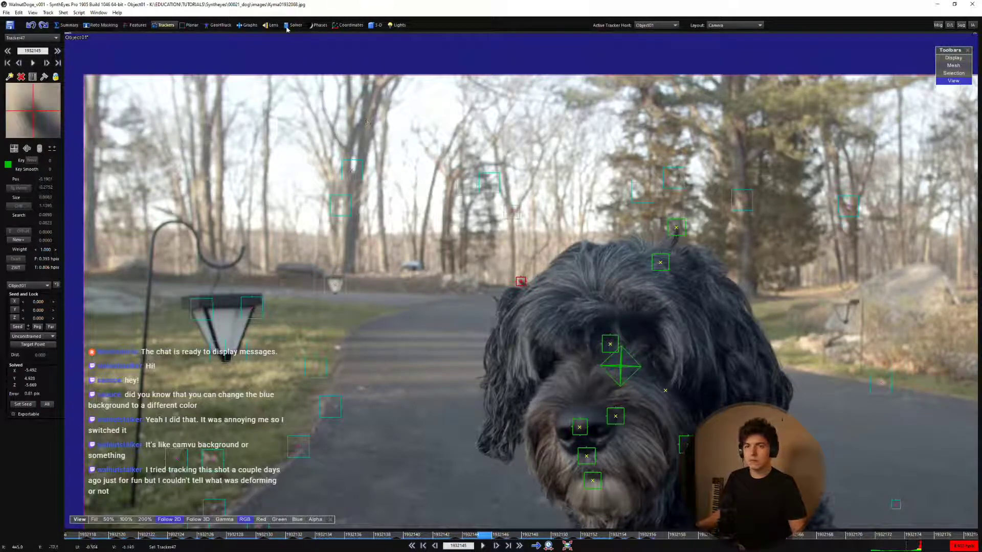
left_click(289, 25)
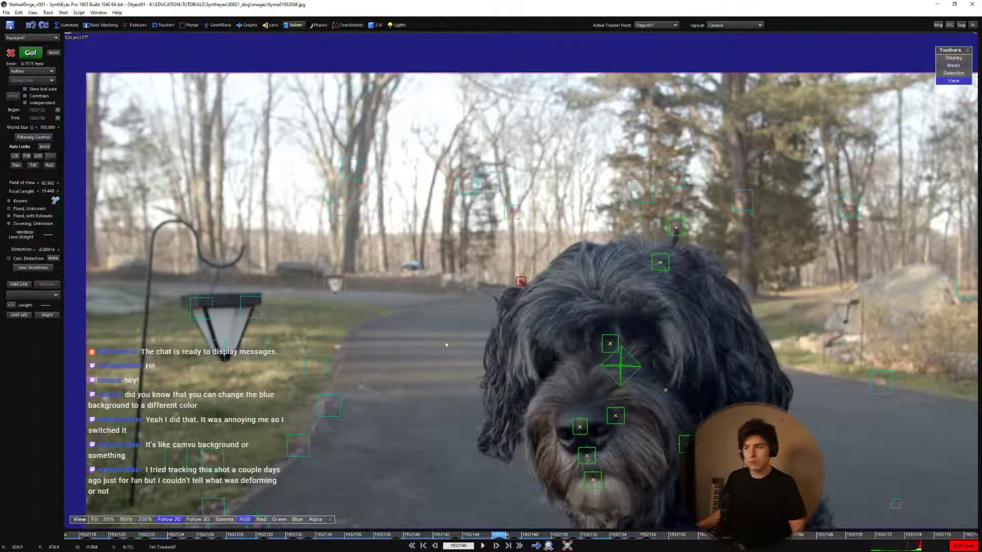
left_click_drag(527, 535, 735, 534)
middle_click_drag(640, 436, 640, 361)
left_click_drag(735, 535, 647, 535)
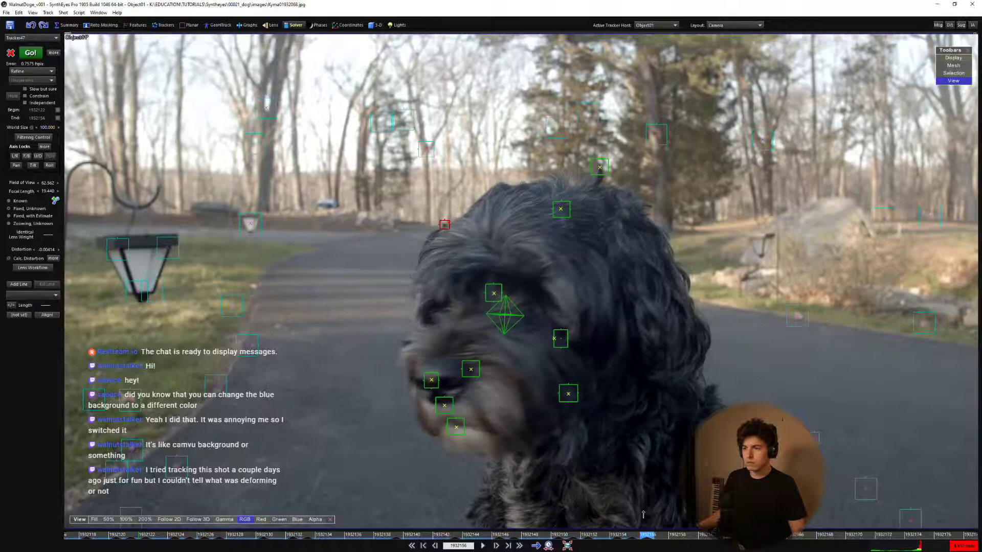
Examine the upper-cheek tracker up close against its solved point between frames 1932150 and 1932156.
key("5")
scroll(586, 366, "up", 4)
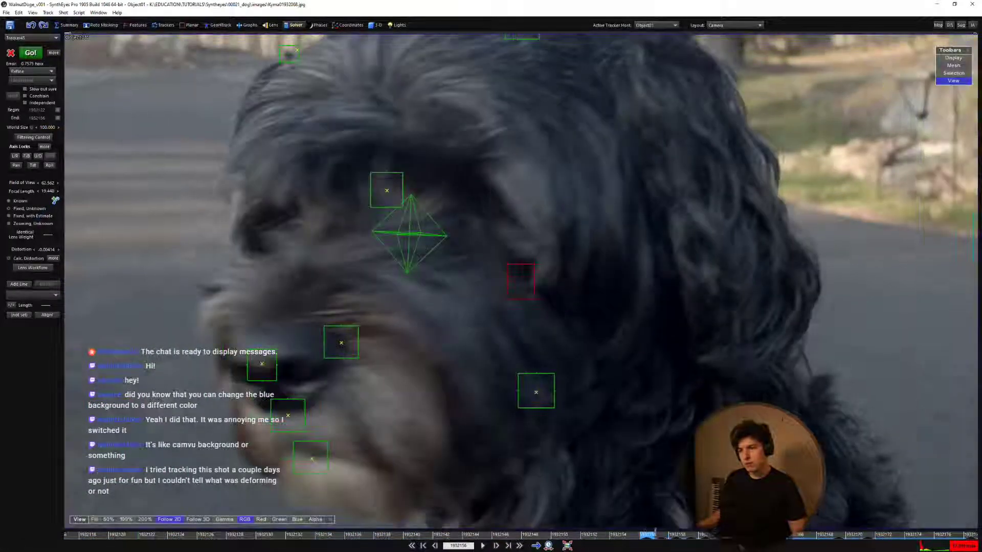
mouse_move(655, 533)
left_mouse_down()
mouse_move(699, 531)
mouse_move(646, 523)
mouse_move(648, 535)
mouse_move(635, 525)
mouse_move(751, 524)
mouse_move(599, 530)
left_mouse_up()
left_click_drag(529, 532, 617, 532)
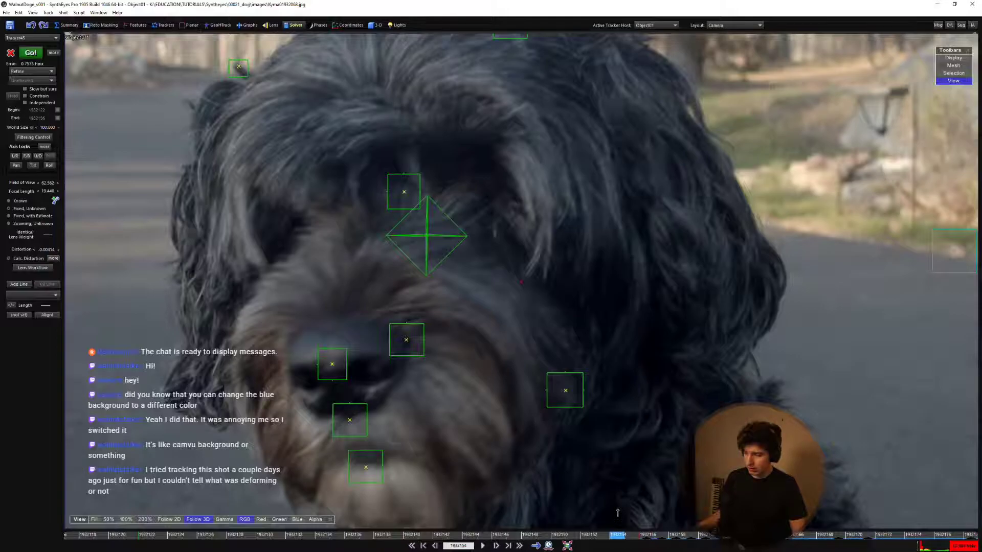
left_click_drag(618, 513, 557, 521)
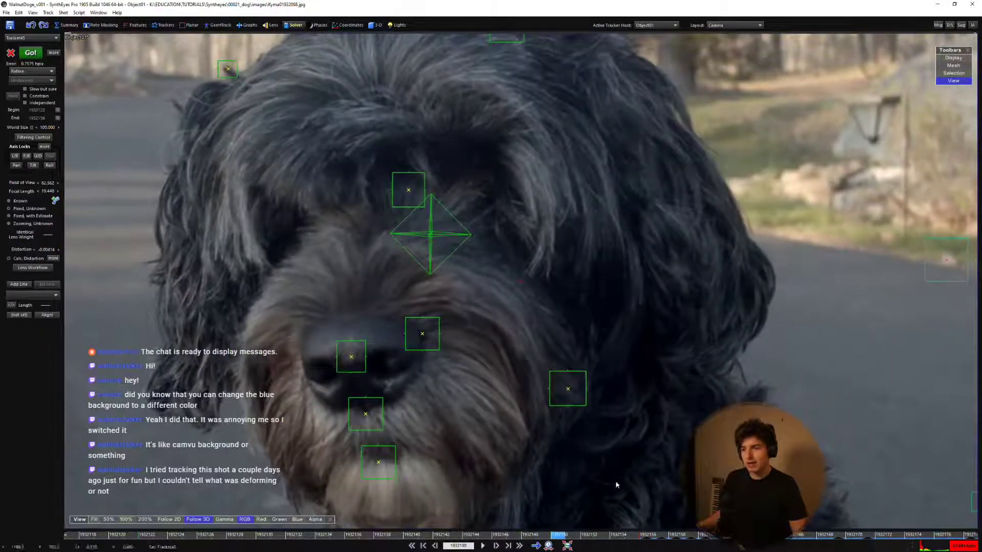
scroll(544, 298, "down", 3)
scroll(530, 331, "down", 1)
key("5")
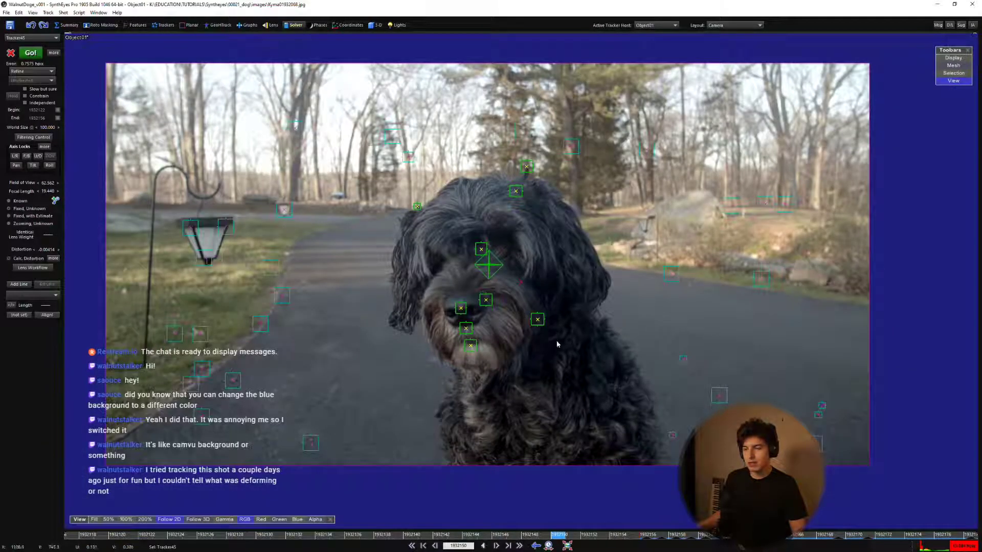
Step through the dog's head turn from frame 1932150 to frame 1932161 and examine how the head trackers follow it.
middle_click_drag(520, 332, 542, 356)
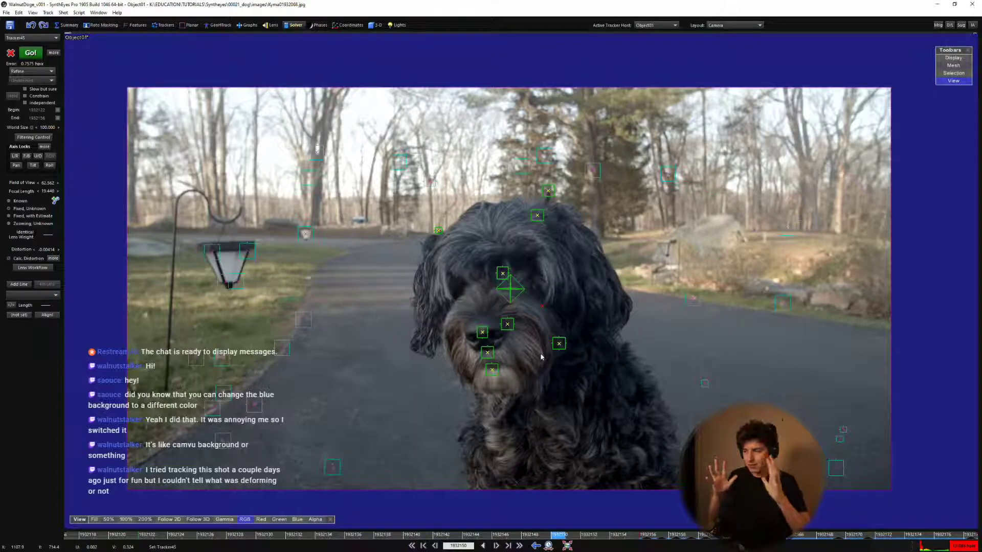
key("d")
key("d")
key("d")
key("d")
key("d")
key("d")
key("d")
key("d")
key("d")
key("d")
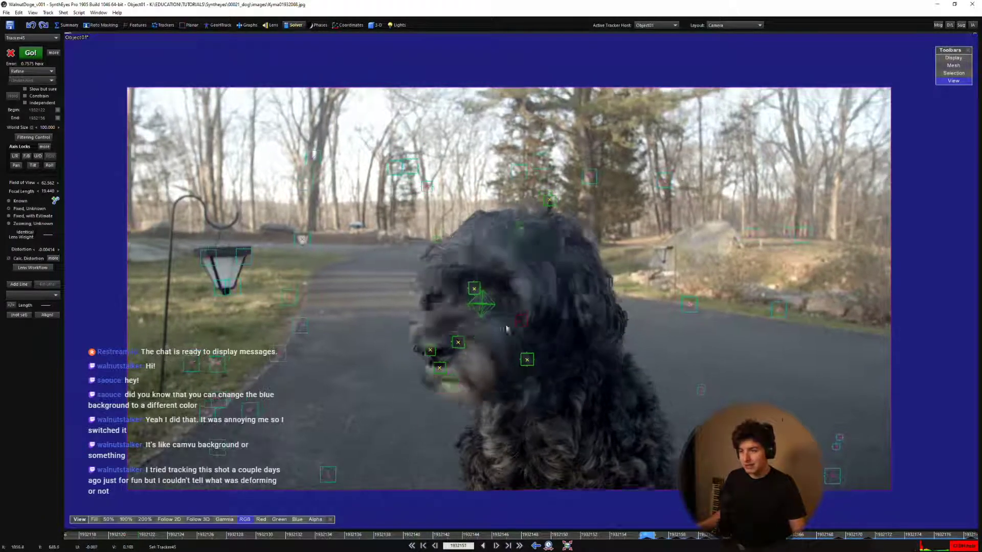
scroll(510, 336, "up", 2)
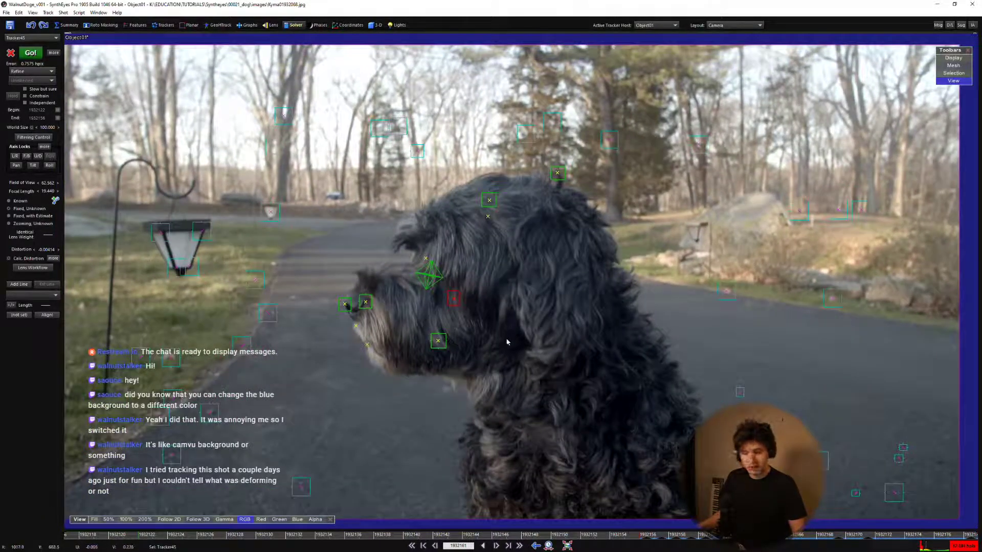
scroll(507, 341, "up", 1)
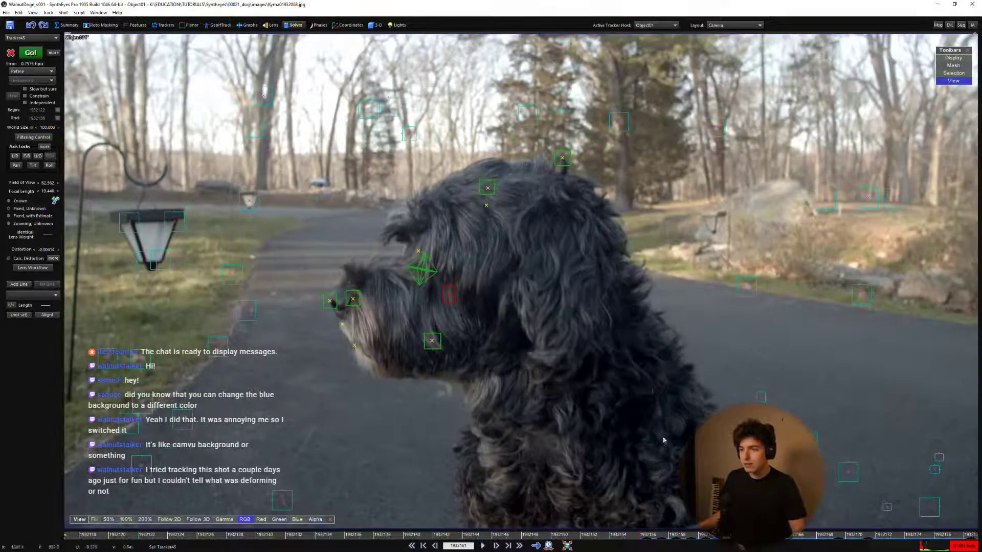
Scrub back to frame 1932156 and inspect the ear-tuft tracker up close against its solved point.
left_click_drag(720, 535, 678, 488)
mouse_move(677, 522)
left_mouse_down()
mouse_move(583, 521)
mouse_move(665, 521)
left_mouse_up()
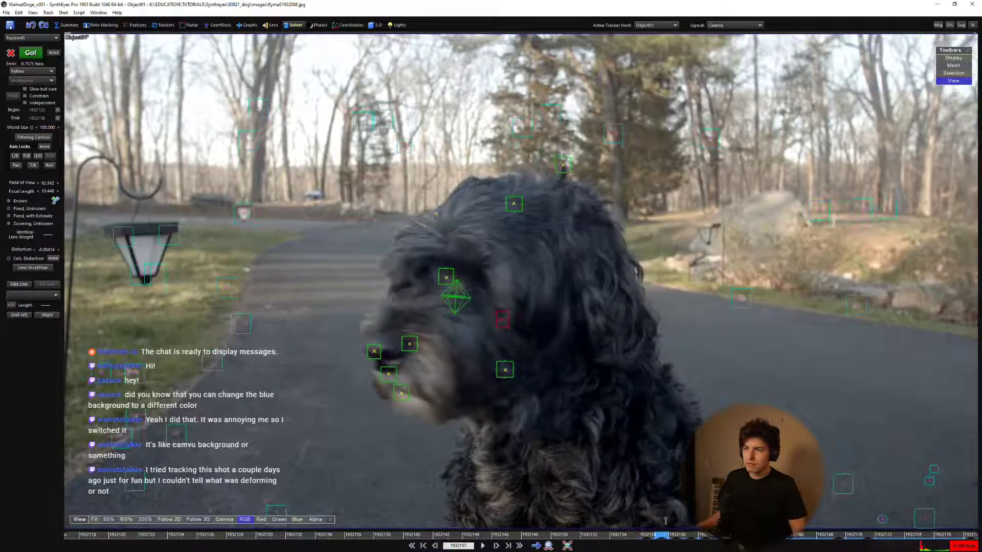
key("s")
scroll(415, 212, "up", 5)
key("d")
key("s")
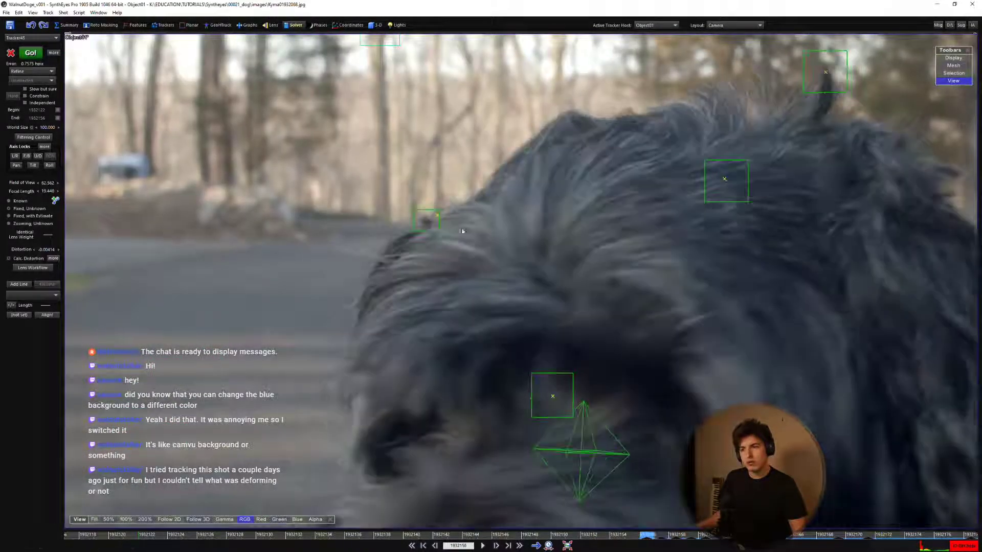
scroll(493, 275, "down", 5)
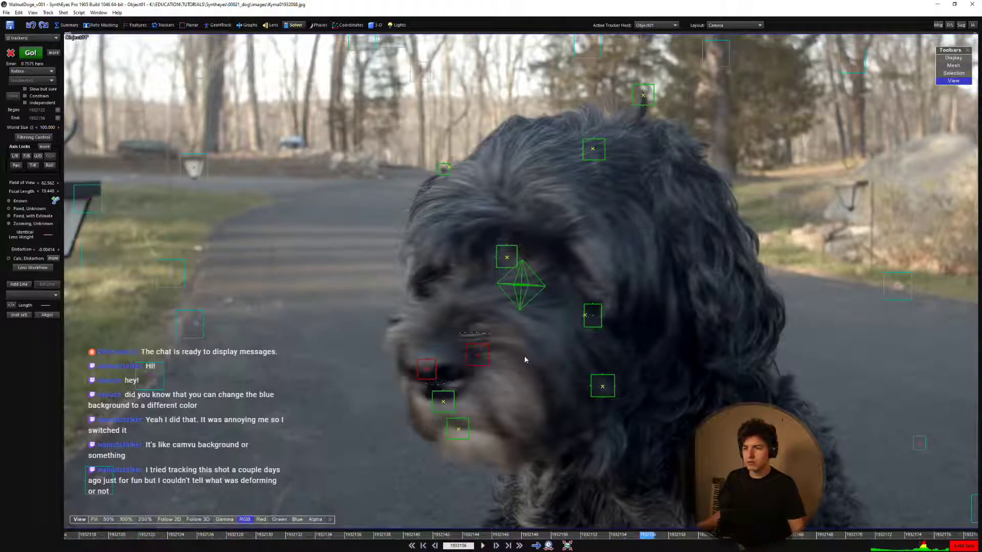
At frame 1932152, select the nose tracker and the one just below it and color both white.
key("s")
key("s")
key("s")
key("s")
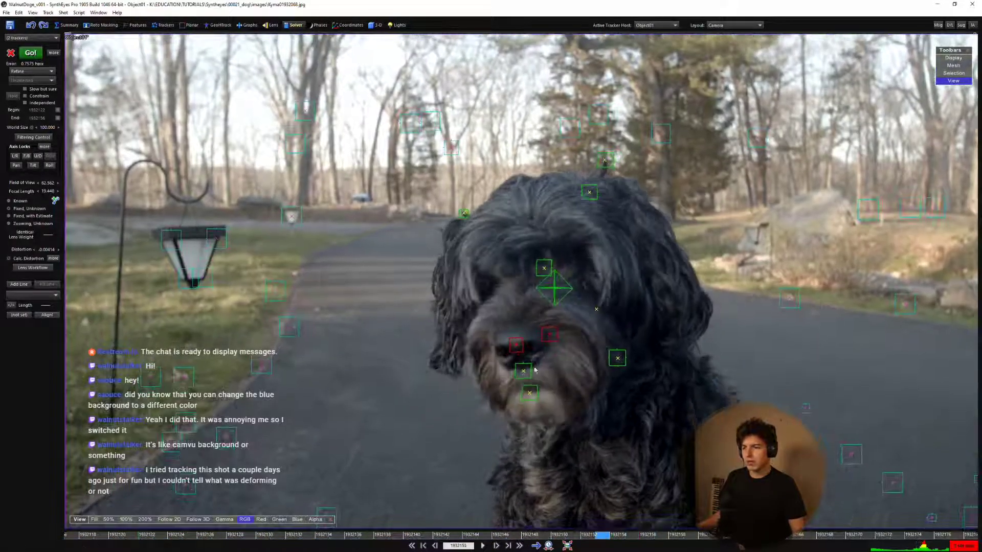
left_click_drag(506, 325, 517, 381)
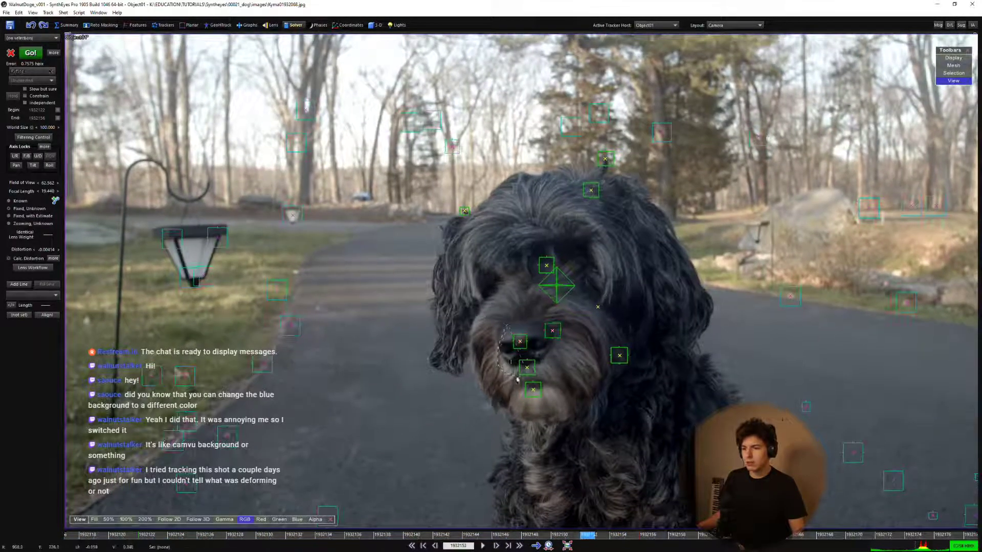
left_click(155, 25)
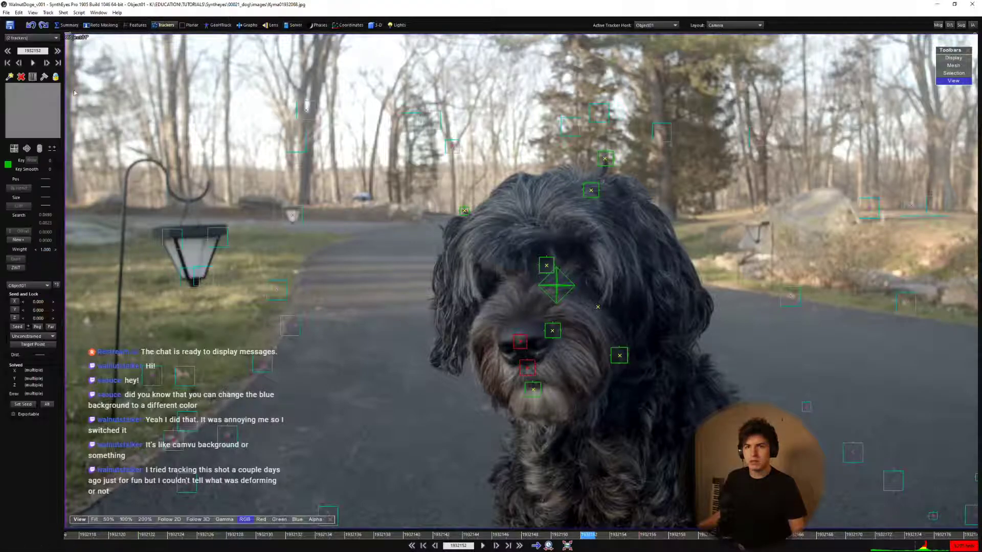
left_click(7, 164)
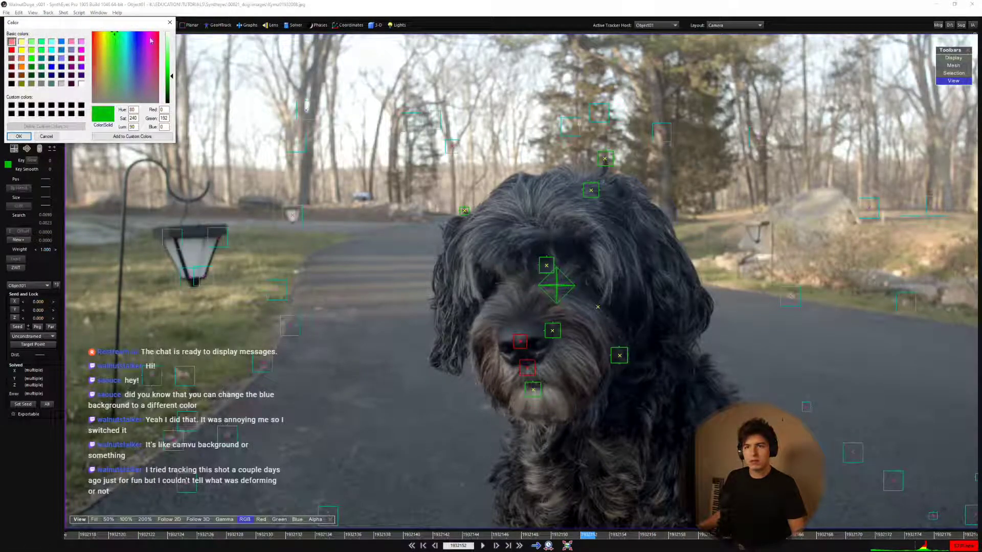
left_click(47, 136)
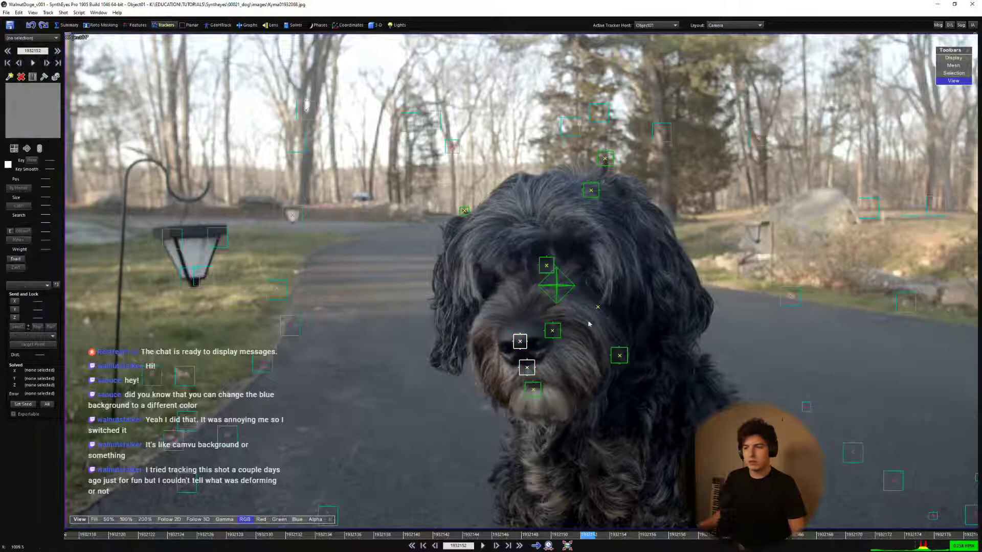
Check how the two white nose trackers' solved points move in the Quad layout through the head turn, then return to the Camera layout.
key("q")
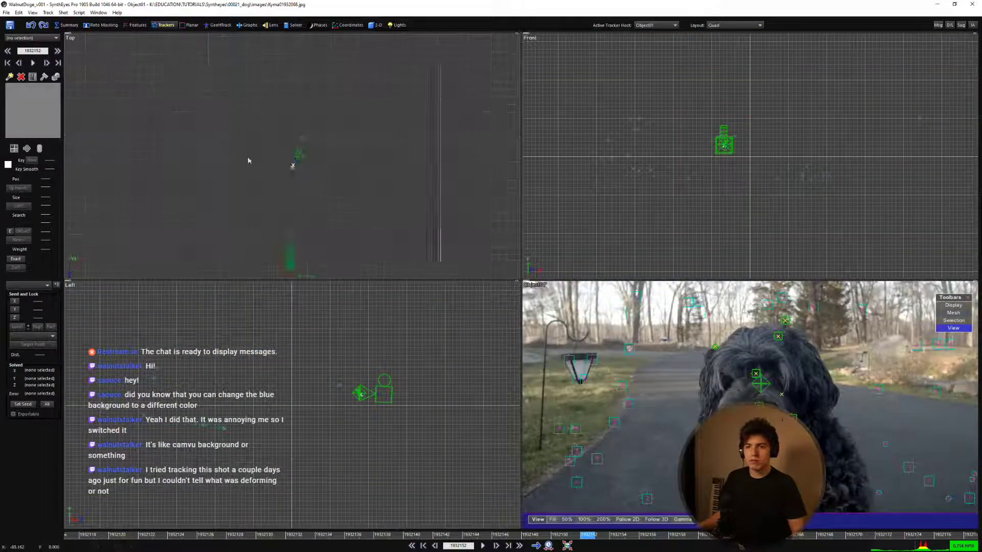
key("Left")
key("Left")
key("Left")
key("Left")
key("Left")
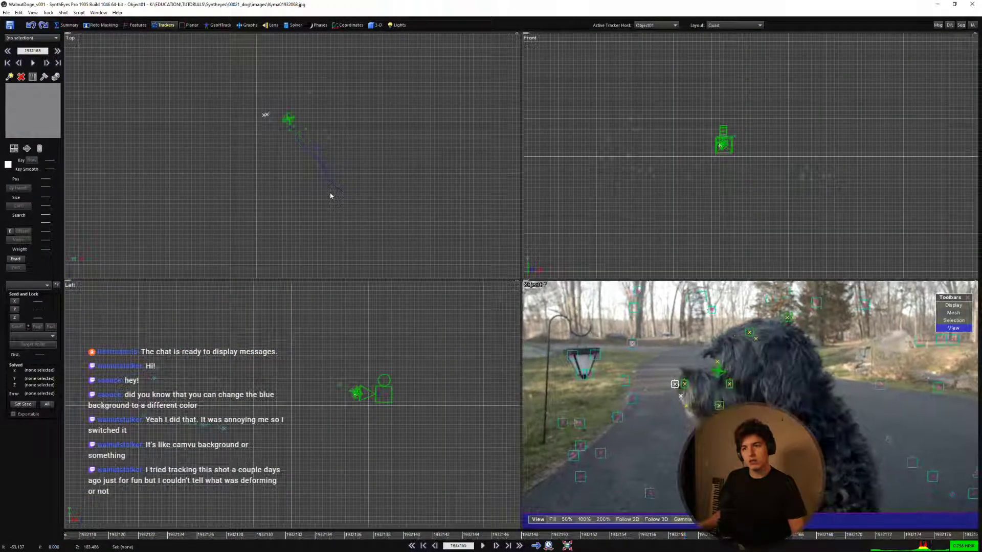
key("space")
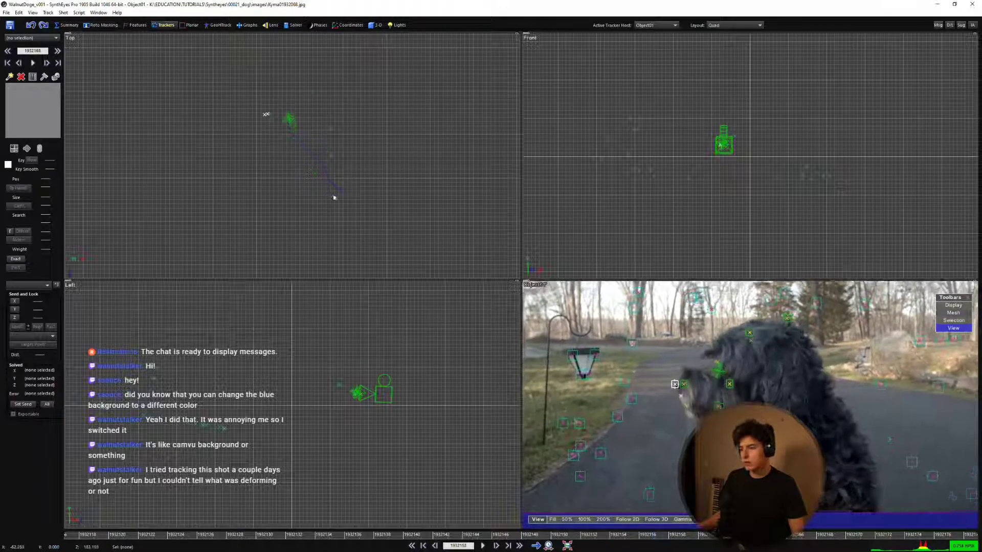
key("q")
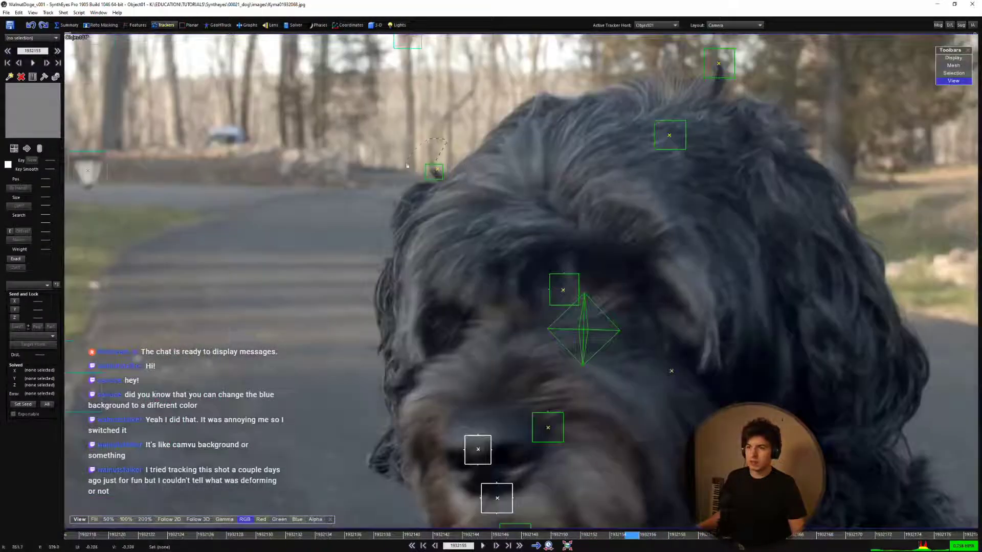
Place a new tracker on the fur beside the inner eye corner at frame 1932154 and manually track it forward to frame 1932156.
left_click(433, 165)
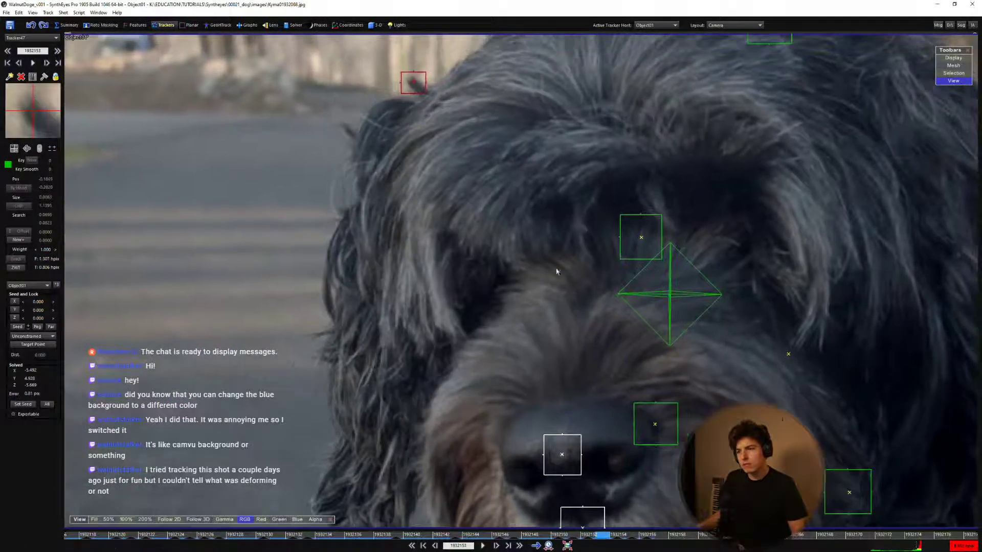
key("5")
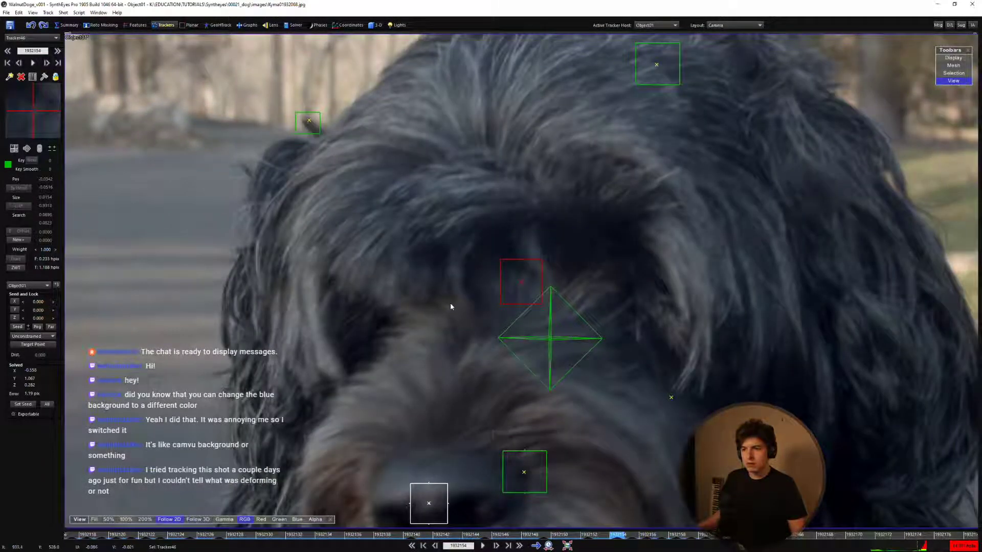
left_click(470, 317)
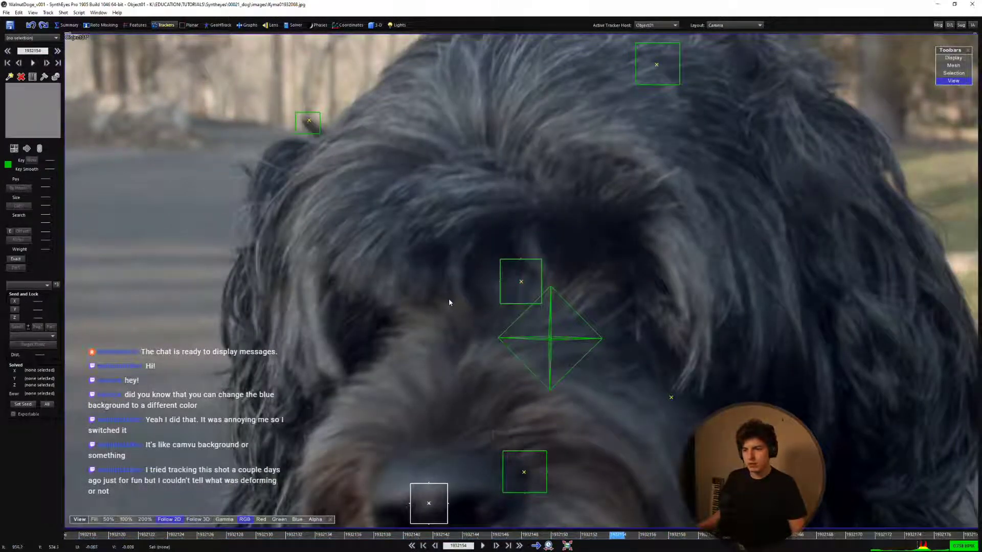
left_click(449, 302)
key("period")
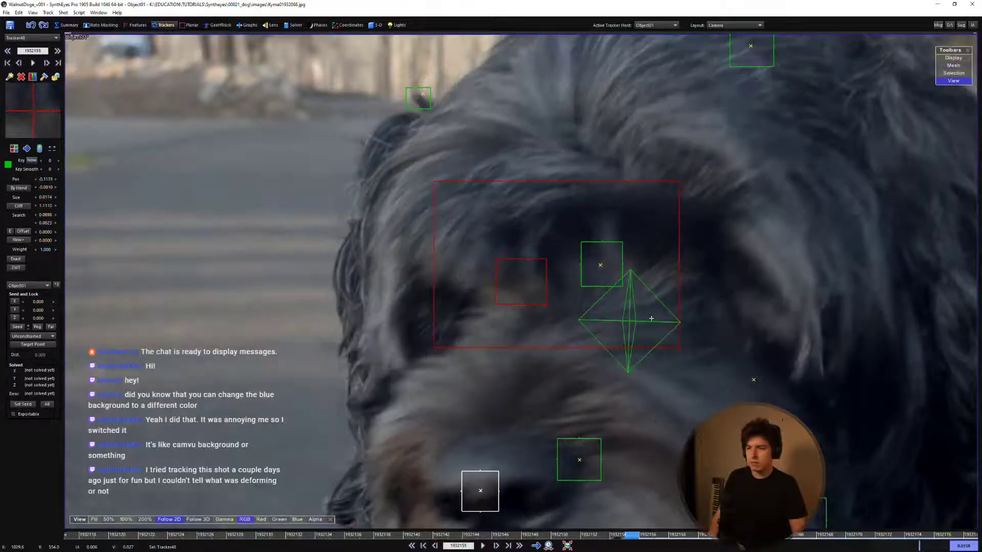
key("Right")
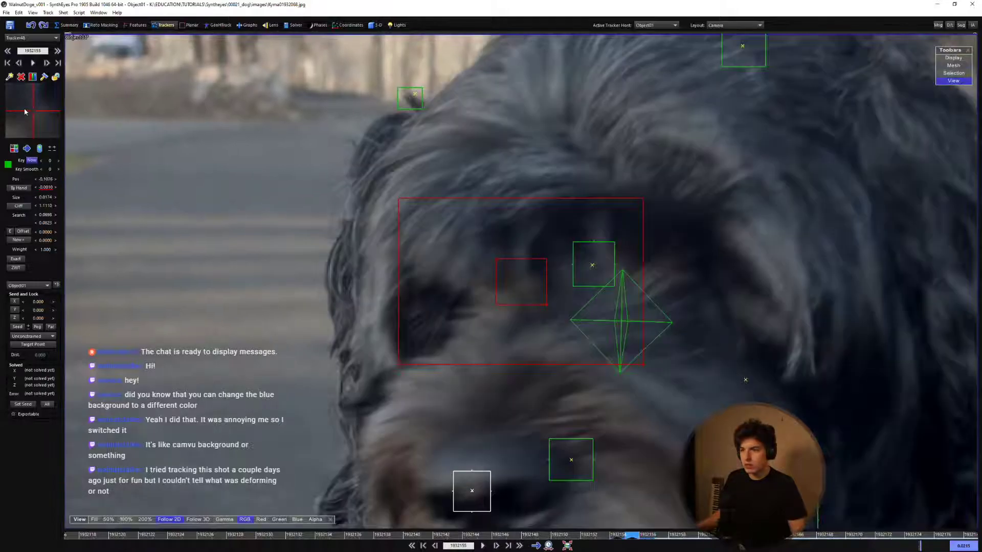
key("period")
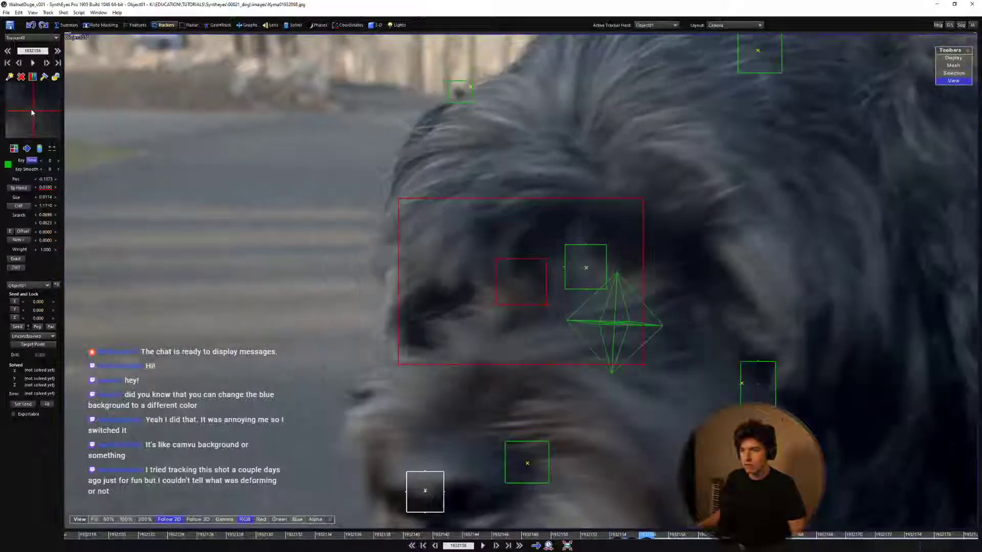
mouse_move(32, 112)
left_mouse_down()
mouse_move(17, 121)
mouse_move(34, 113)
left_mouse_up()
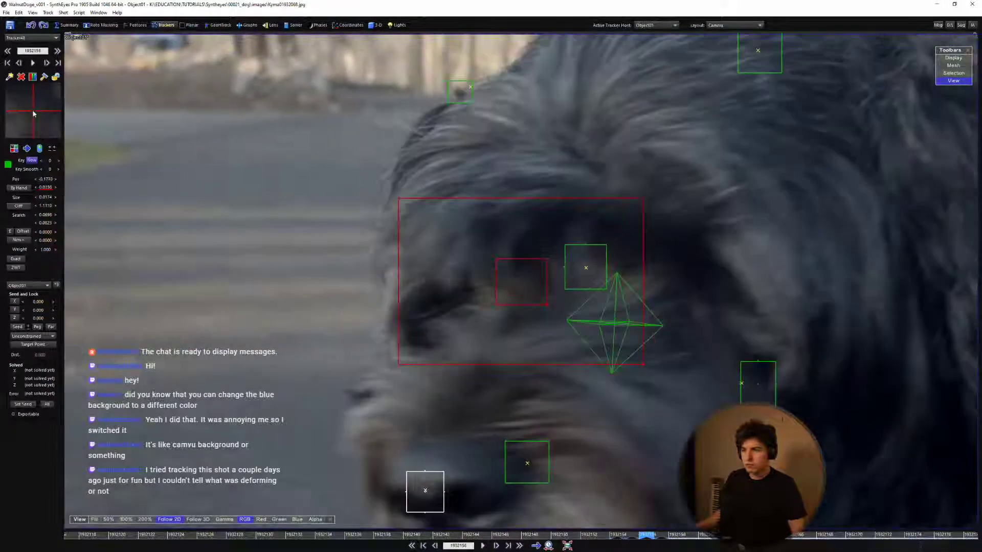
Continue the inner-eye tracker to frame 1932158, flipping between adjacent frames to check its placement.
key("comma")
key("period")
key("comma")
key("period")
key("comma")
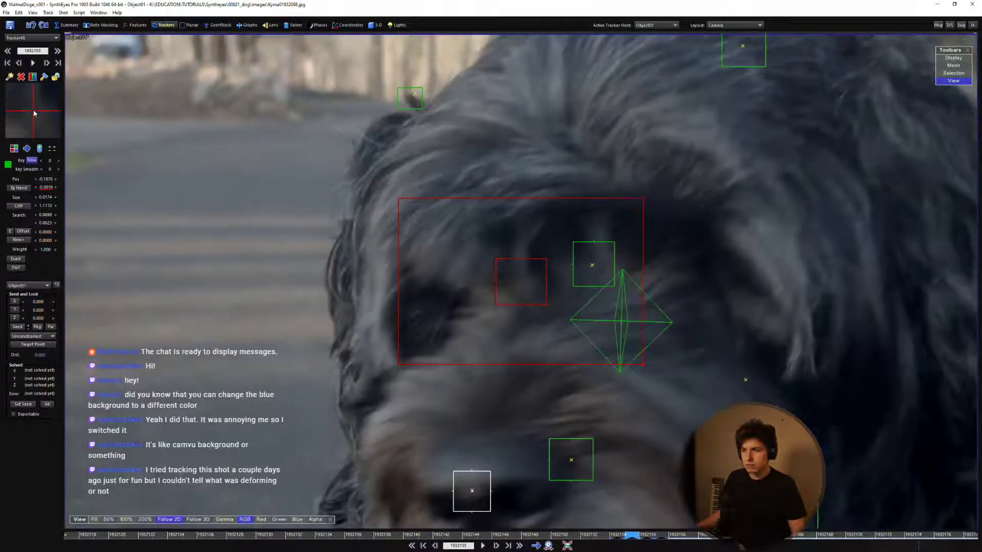
key("period")
key("period")
key("comma")
key("comma")
key("period")
key("period")
key("period")
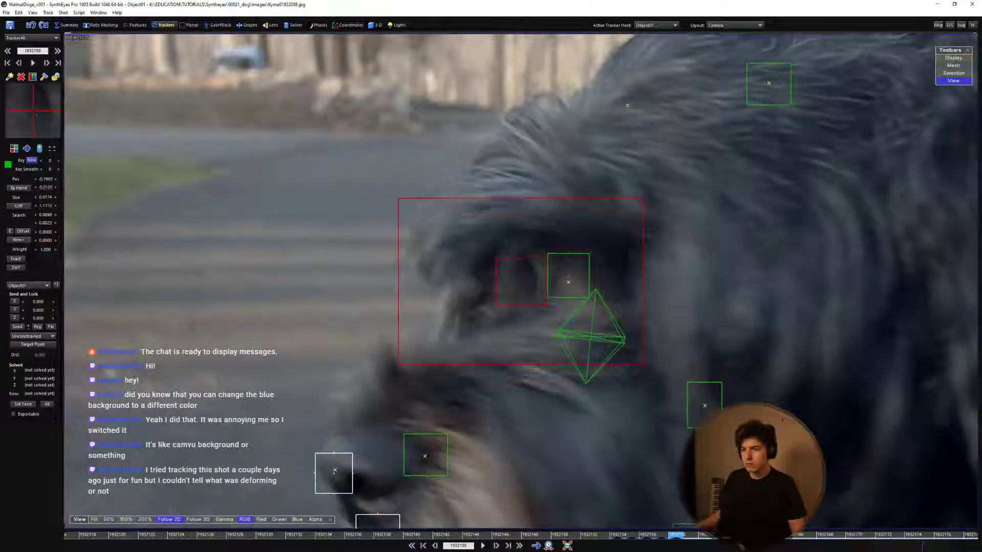
key("comma")
key("period")
key("comma")
key("period")
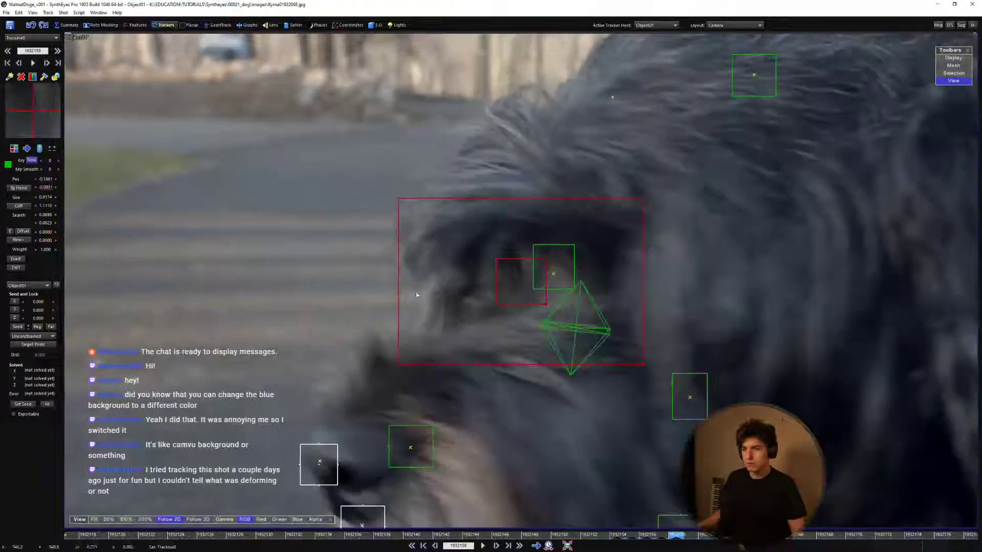
Go back to the start of the inner-eye track and track it backward to frame 1932118.
scroll(416, 295, "down", 5)
key("comma")
key("comma")
key("comma")
key("comma")
key("comma")
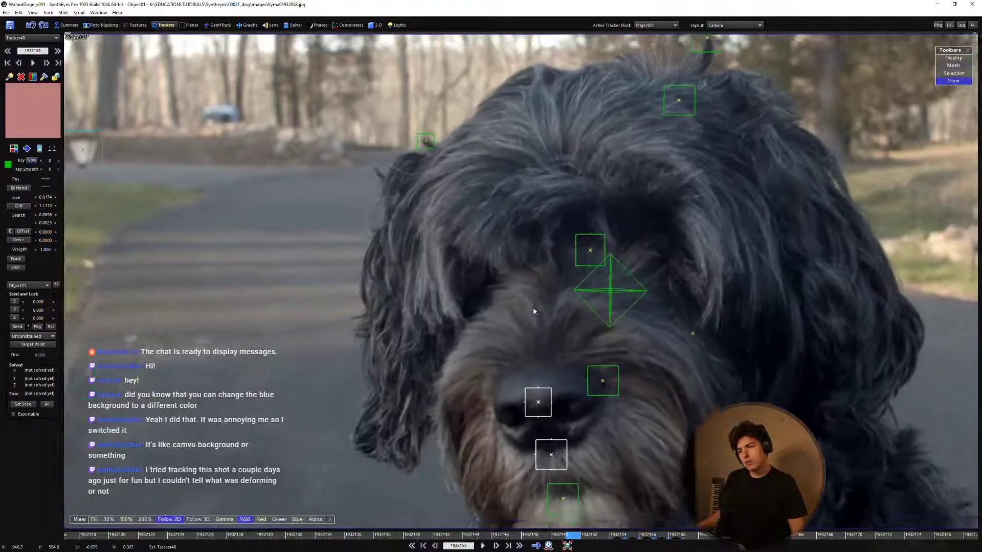
key("period")
key("comma")
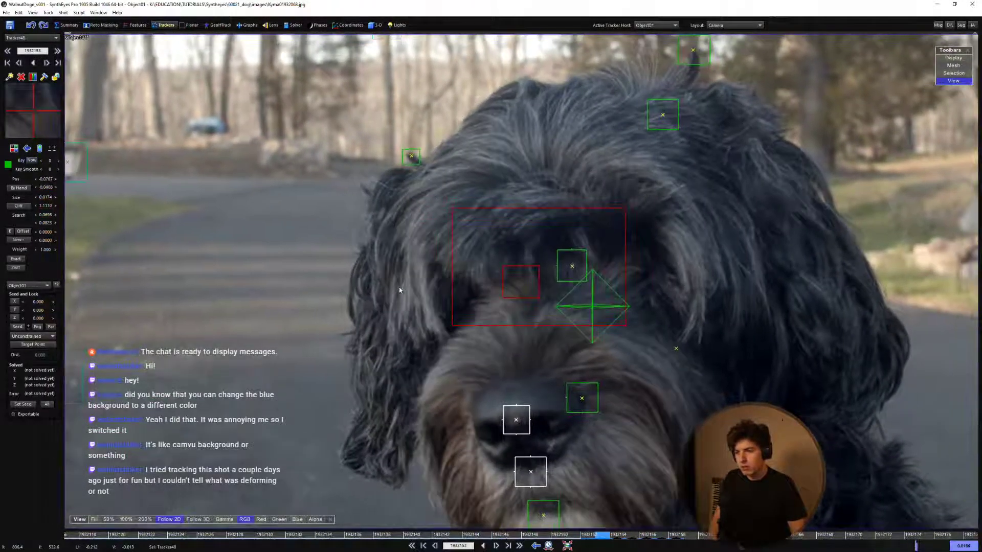
key("comma")
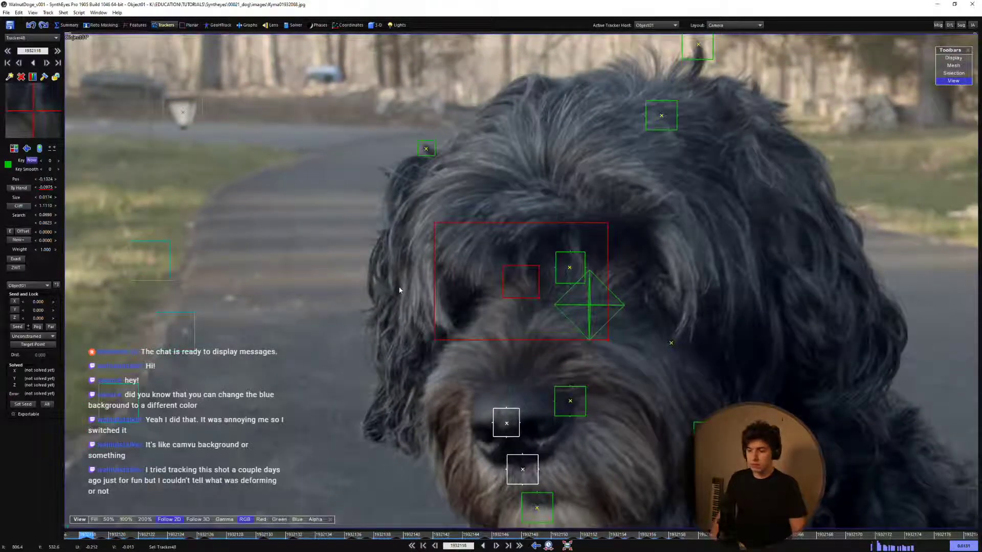
Lock the inner-eye tracker and check it by playing through the head turn and stepping back to frame 1932157.
key("s")
key("space")
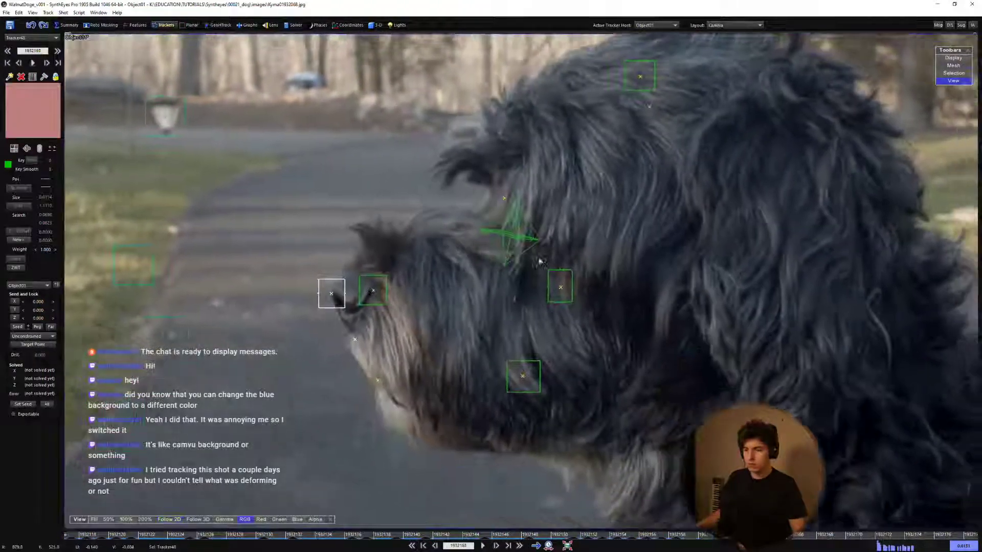
key("space")
key("s")
key("s")
key("s")
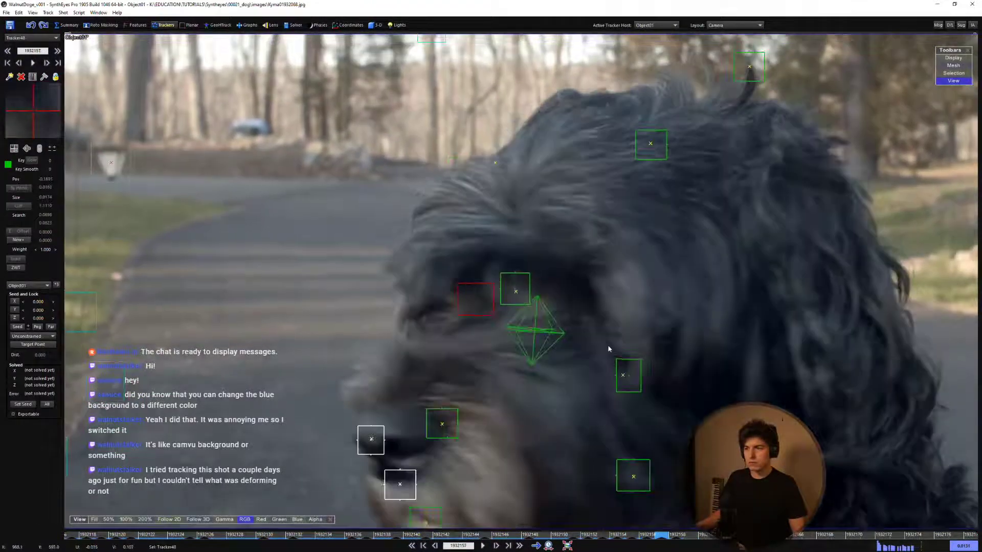
Examine the fur around both of the dog's eyes up close between frames 1932151 and 1932148.
scroll(661, 235, "up", 3)
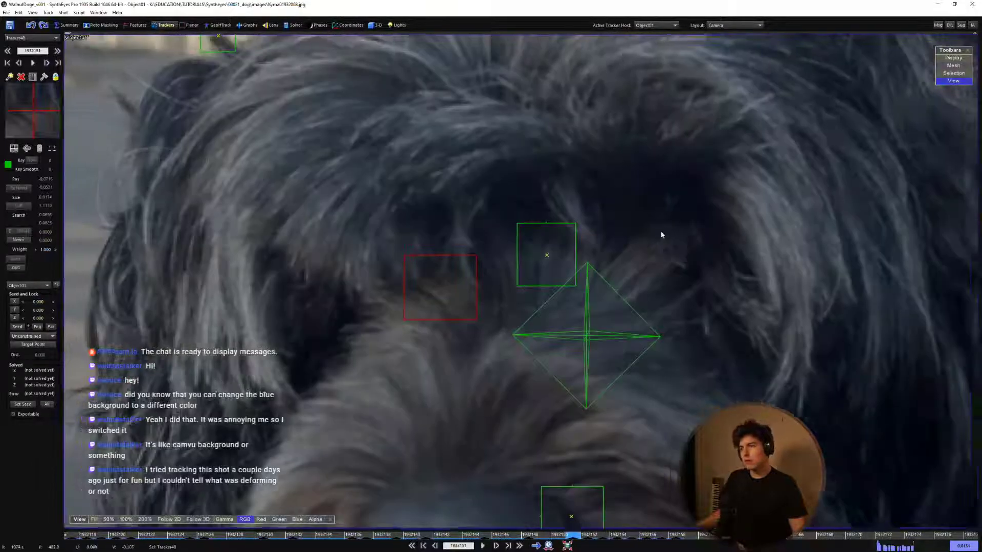
middle_click_drag(661, 235, 571, 223)
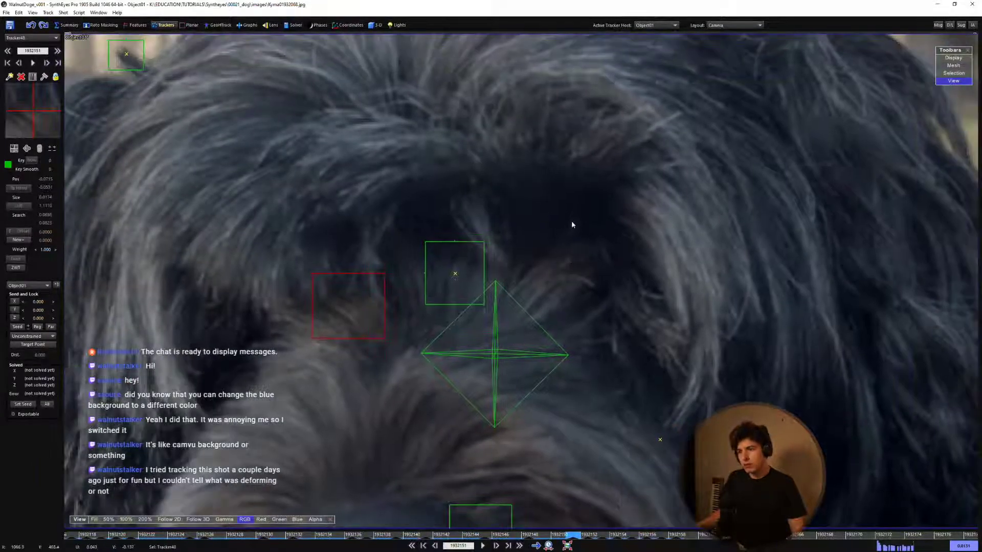
scroll(572, 223, "down", 2)
key("s")
key("s")
key("s")
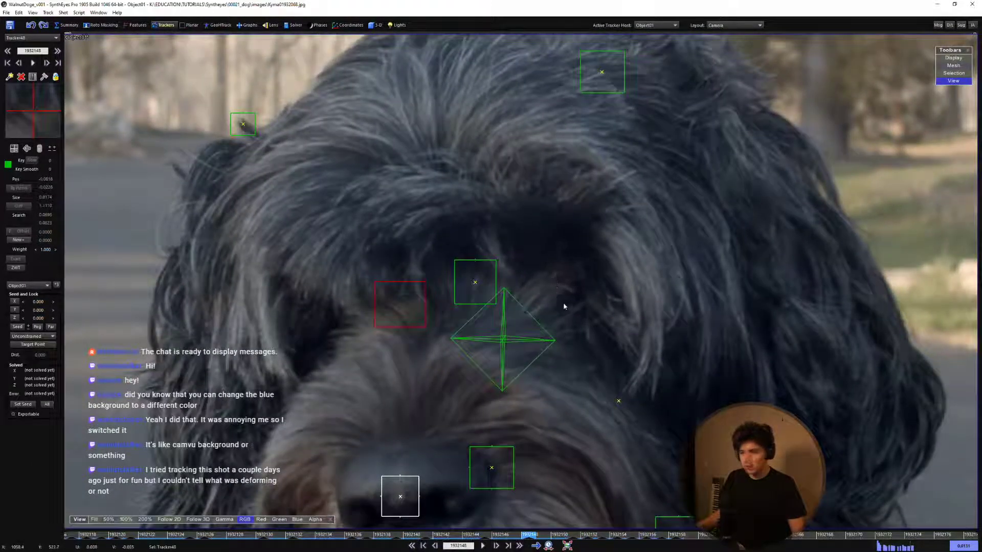
scroll(542, 287, "down", 2)
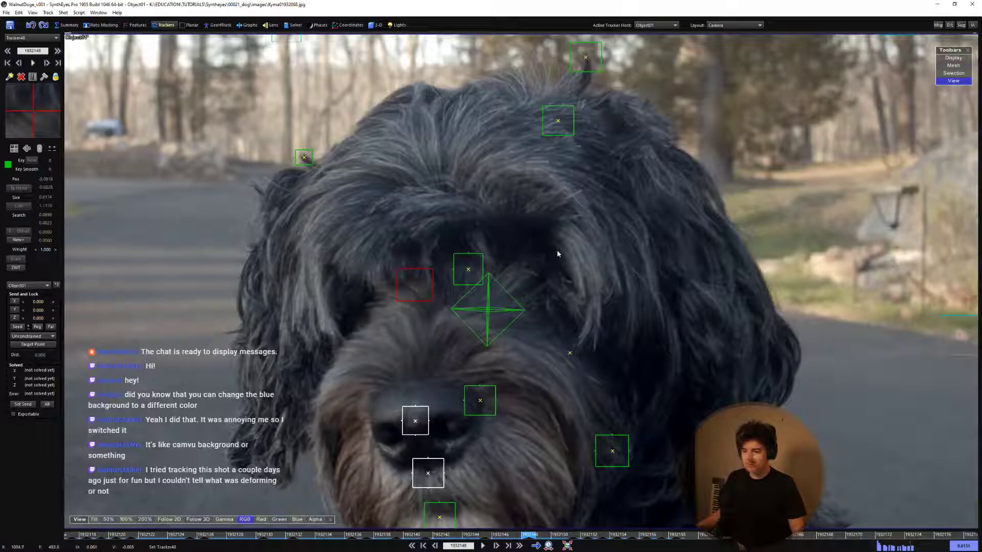
Brighten the shot's levels in image preparation with High 0.600 and Mid 0.412, and accept flushing the cached frames.
key("p")
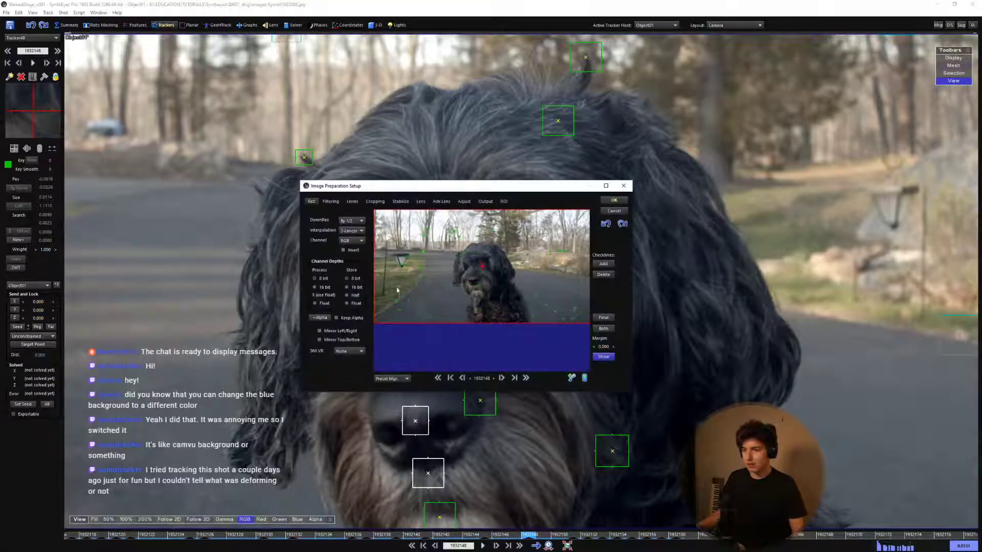
left_click_drag(351, 278, 340, 278)
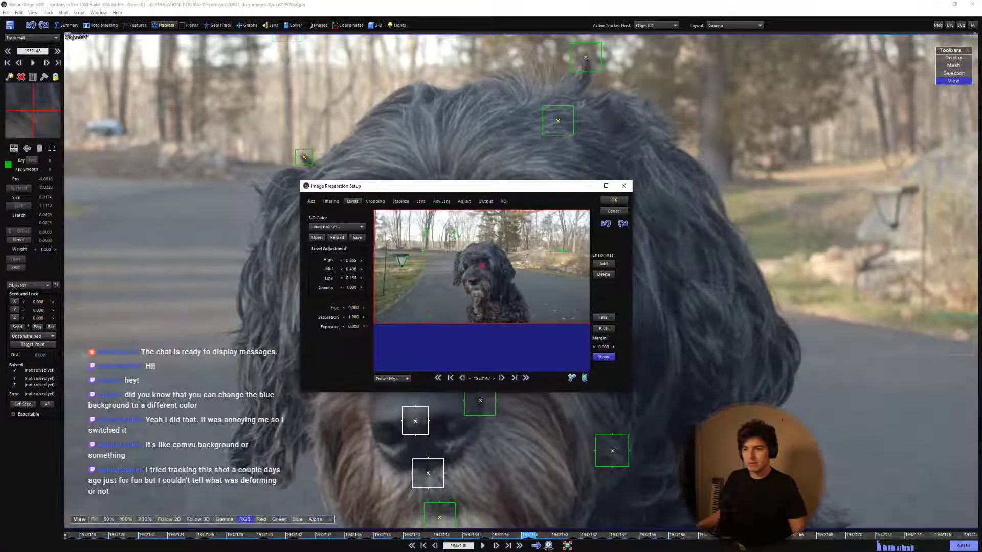
left_click_drag(416, 186, 733, 242)
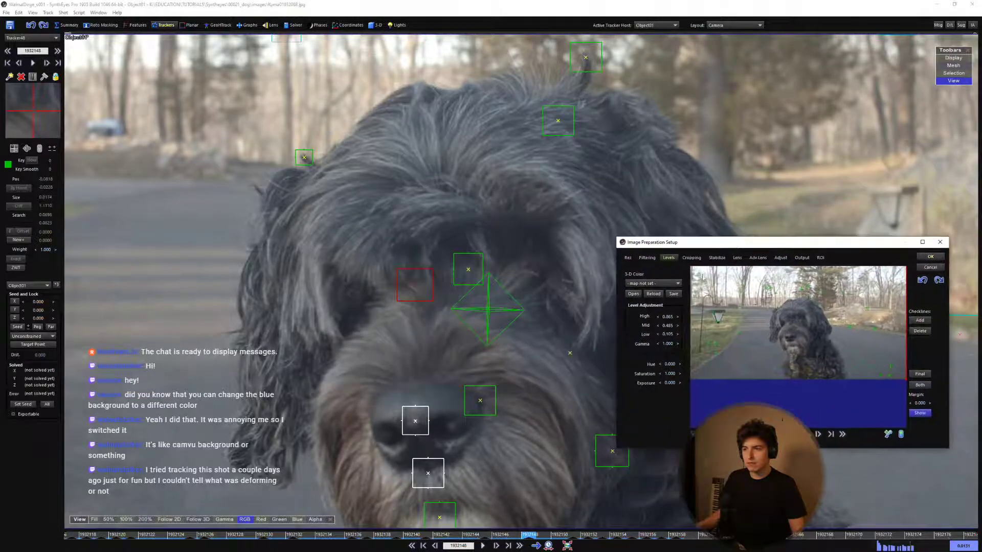
left_click_drag(667, 318, 684, 343)
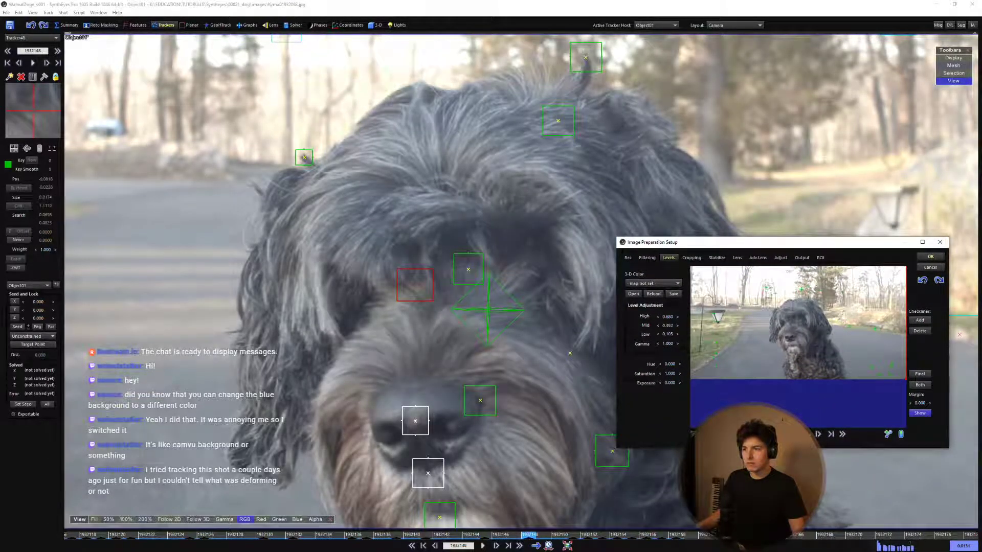
left_click(923, 267)
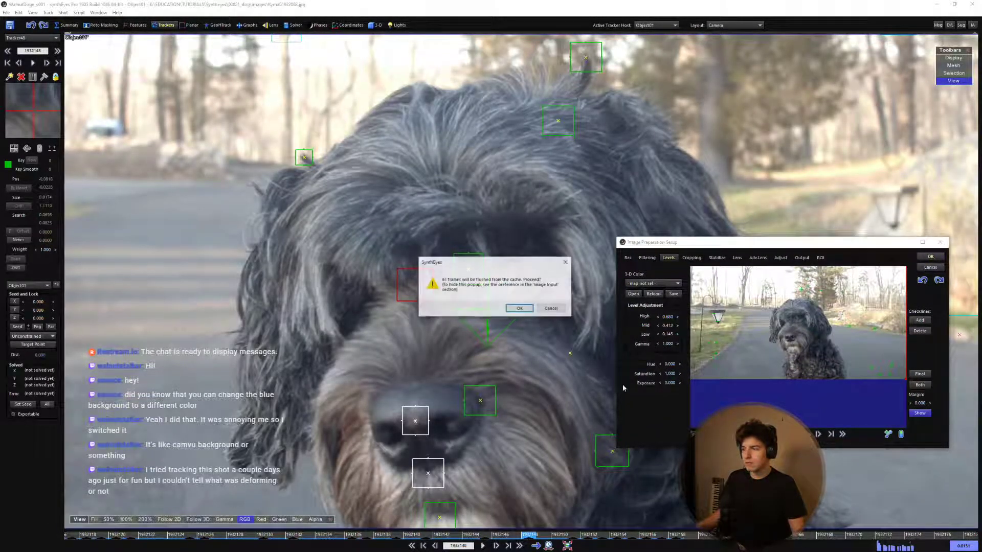
left_click(519, 309)
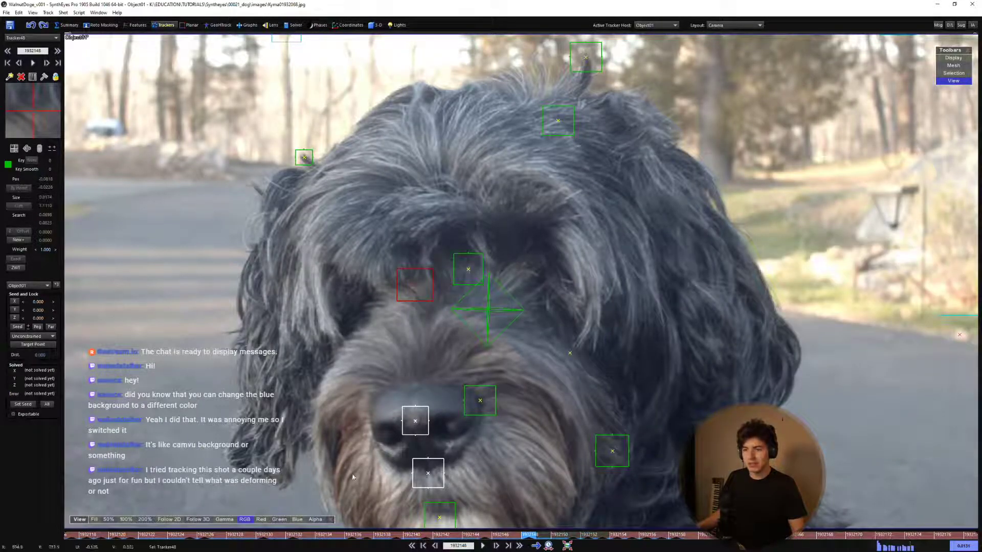
Advance through frame 1932153 to frame 1932158 and solve the scene again with the inner-eye tracker included.
left_click_drag(533, 532, 603, 532)
scroll(646, 331, "down", 3)
middle_click_drag(646, 331, 551, 190)
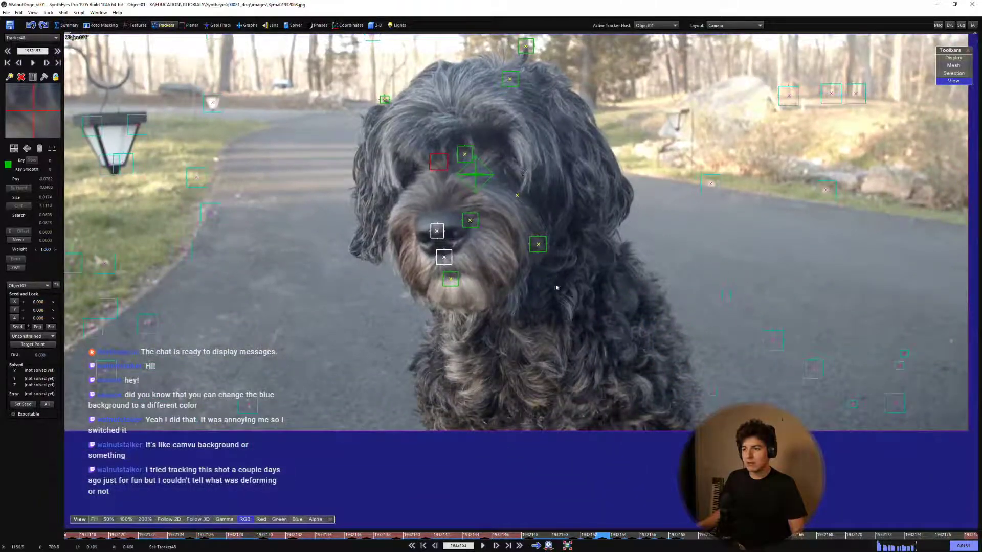
middle_click_drag(538, 365, 550, 423)
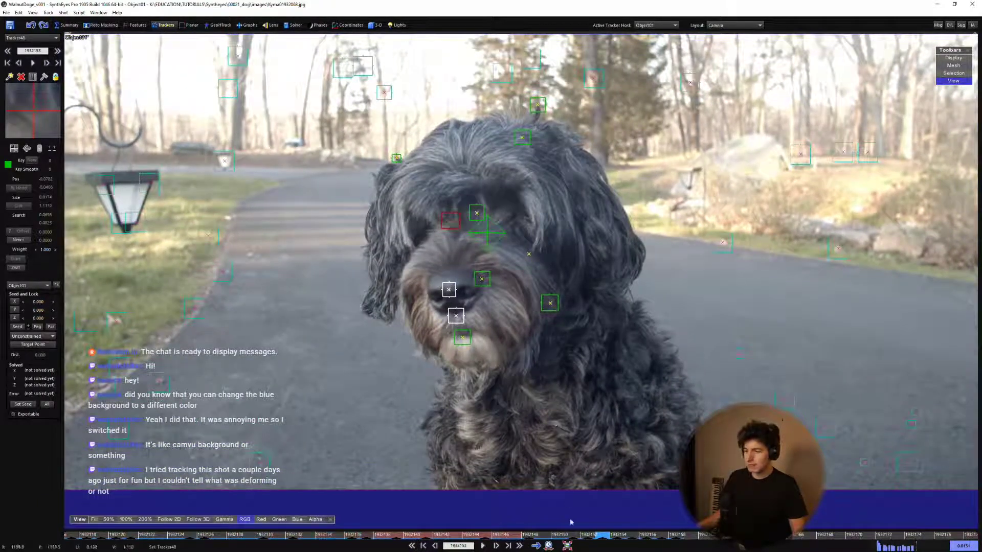
left_click_drag(585, 539, 676, 479)
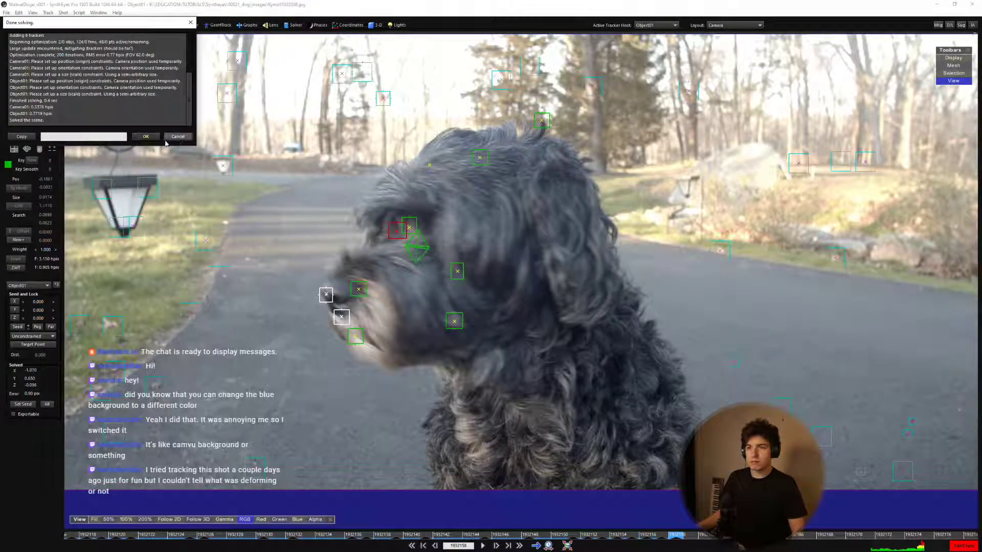
left_click(149, 137)
Check the head solve by stepping back to frame 1932152 and then forward through the head turn to the shot's end.
key("d")
key("s")
key("s")
key("s")
key("s")
key("s")
key("s")
key("s")
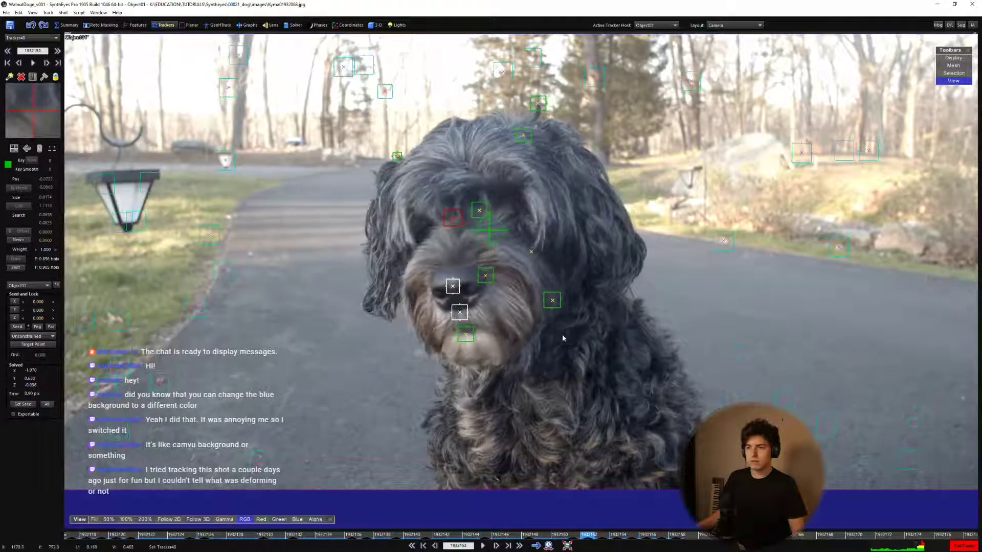
key("d")
key("d")
key("d")
key("d")
key("d")
key("d")
key("d")
key("d")
key("d")
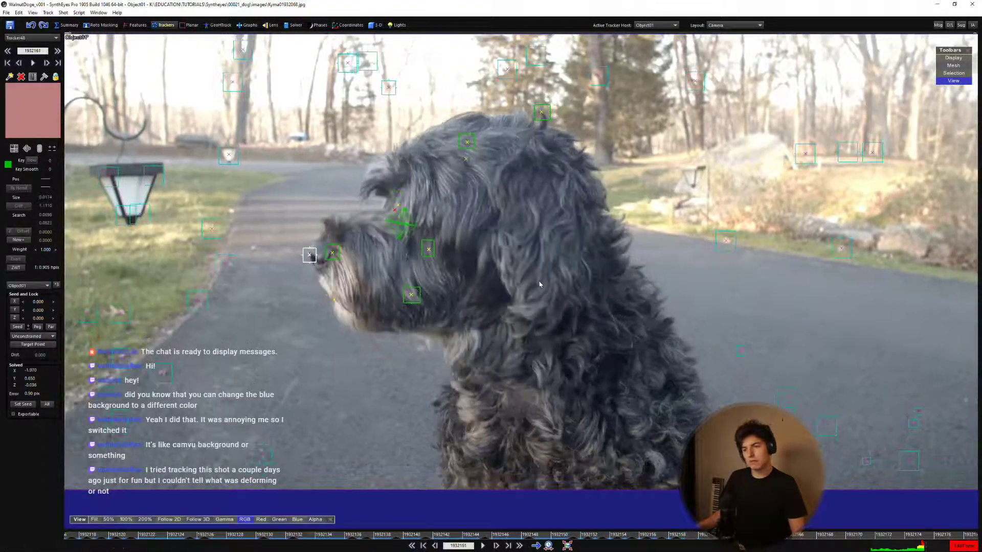
key("d")
key("d")
key("d")
key("d")
key("d")
key("d")
key("d")
key("d")
key("d")
key("d")
key("d")
key("d")
key("d")
key("d")
key("d")
key("d")
key("d")
Check the head solve in reverse by stepping back through the head turn to frame 1932140.
key("s")
key("s")
key("s")
key("s")
key("s")
key("s")
key("s")
key("s")
key("s")
key("s")
key("s")
key("s")
key("s")
key("s")
key("s")
key("s")
key("s")
key("s")
key("s")
key("s")
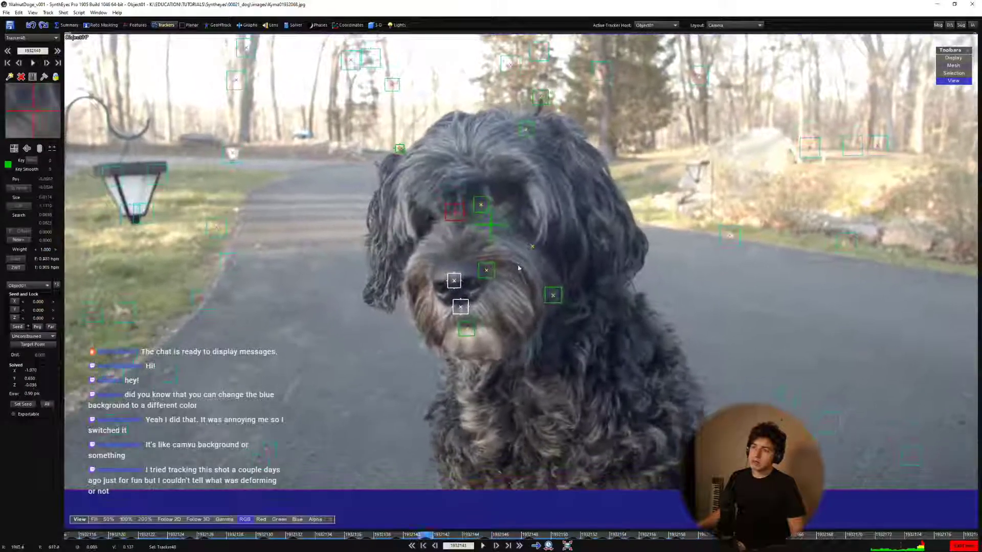
key("s")
key("s")
key("s")
middle_click_drag(518, 268, 542, 270)
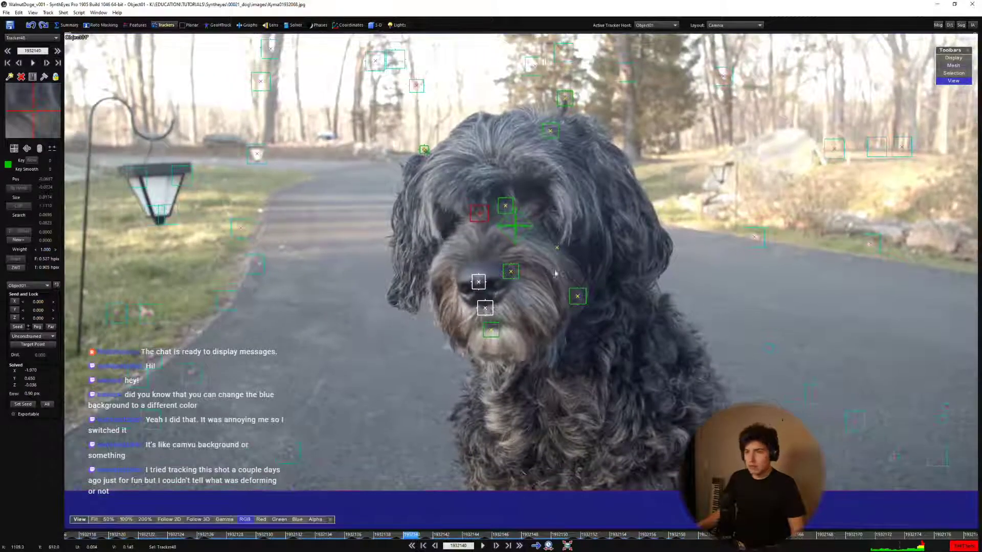
scroll(555, 272, "down", 2)
middle_click_drag(528, 363, 563, 375)
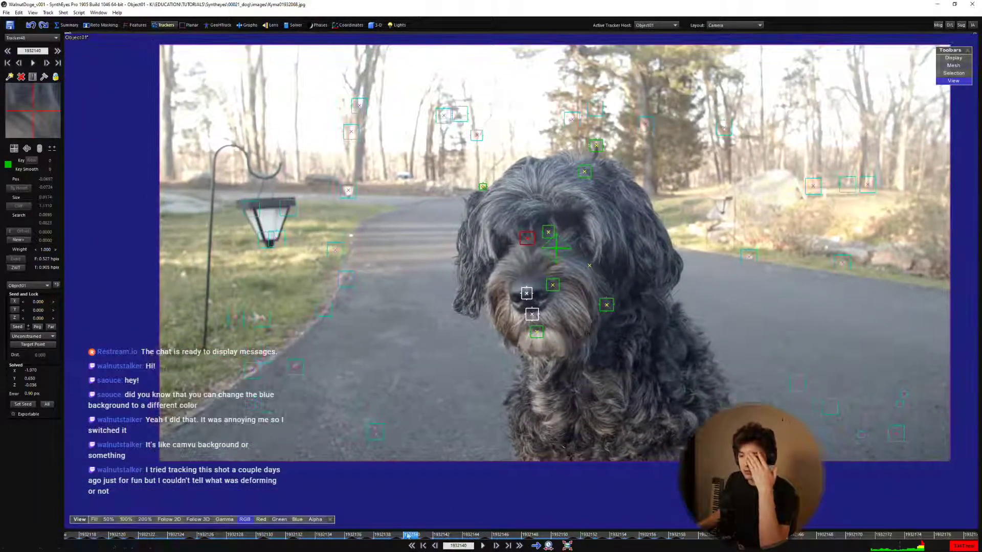
Examine the dog's head turn around frame 1932156 for another trackable fur feature.
left_click_drag(408, 535, 706, 535)
key("s")
key("s")
key("s")
key("s")
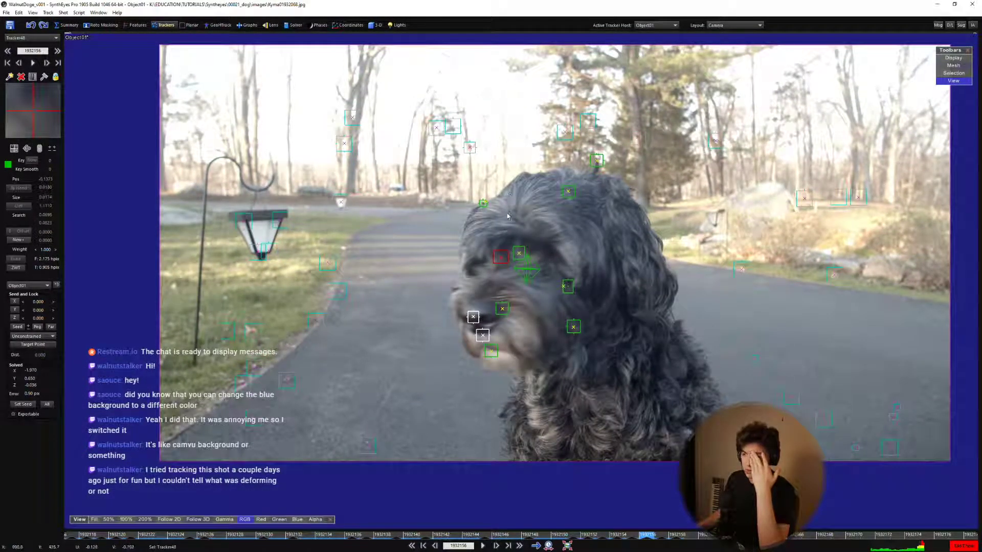
mouse_move(635, 536)
left_mouse_down()
mouse_move(705, 535)
mouse_move(641, 531)
left_mouse_up()
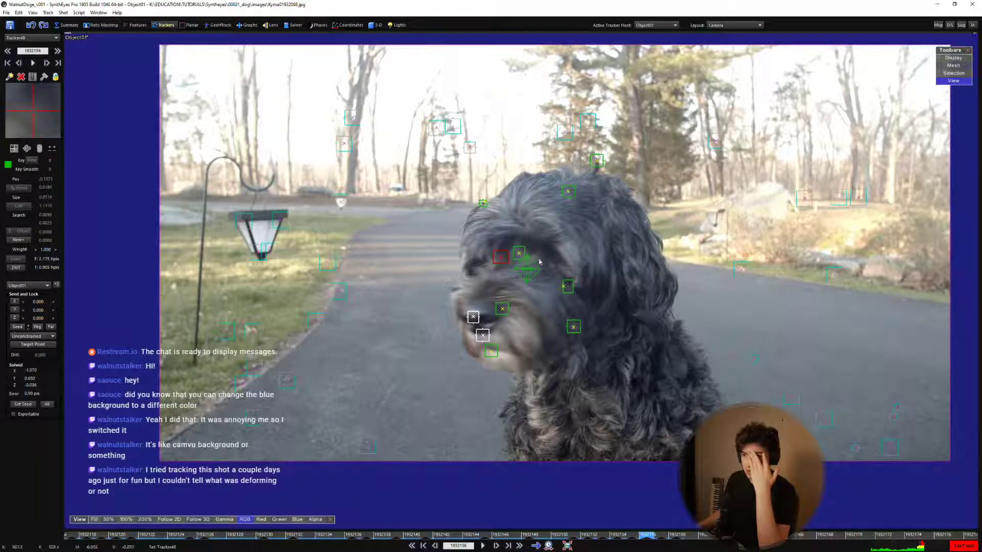
left_click_drag(646, 536, 545, 531)
left_click_drag(611, 539, 696, 542)
Add a tracker on the upper ear fur at frame 1932161 and track it forward to frame 1932178.
scroll(615, 189, "up", 3)
key("c")
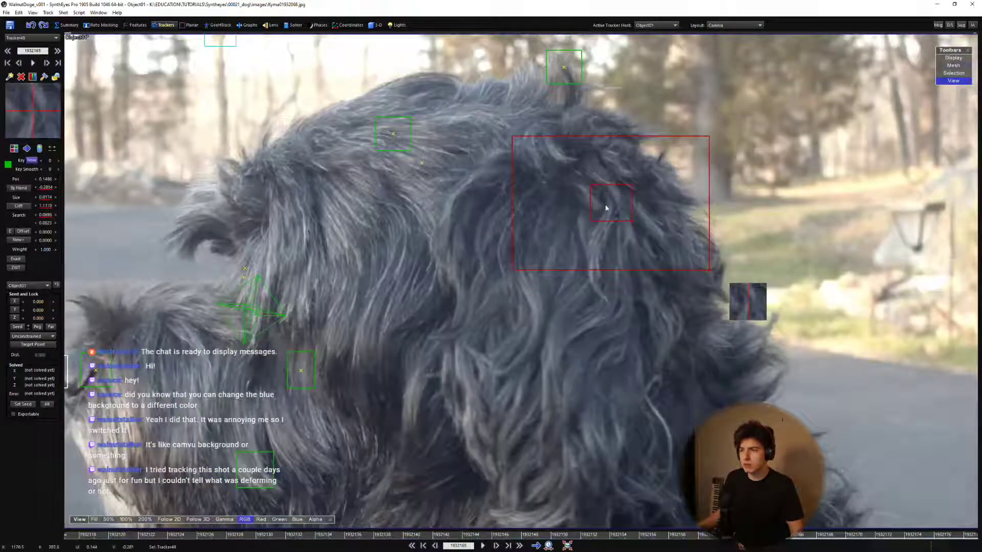
key("5")
key("d")
key("d")
key("d")
key("d")
key("d")
key("d")
key("d")
key("d")
key("d")
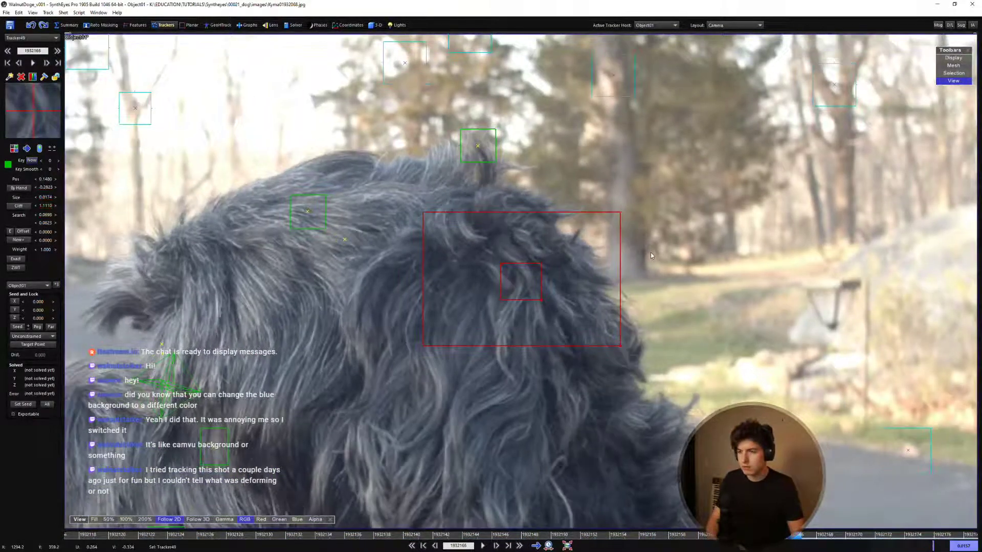
key("d")
key("d")
key("d")
key("d")
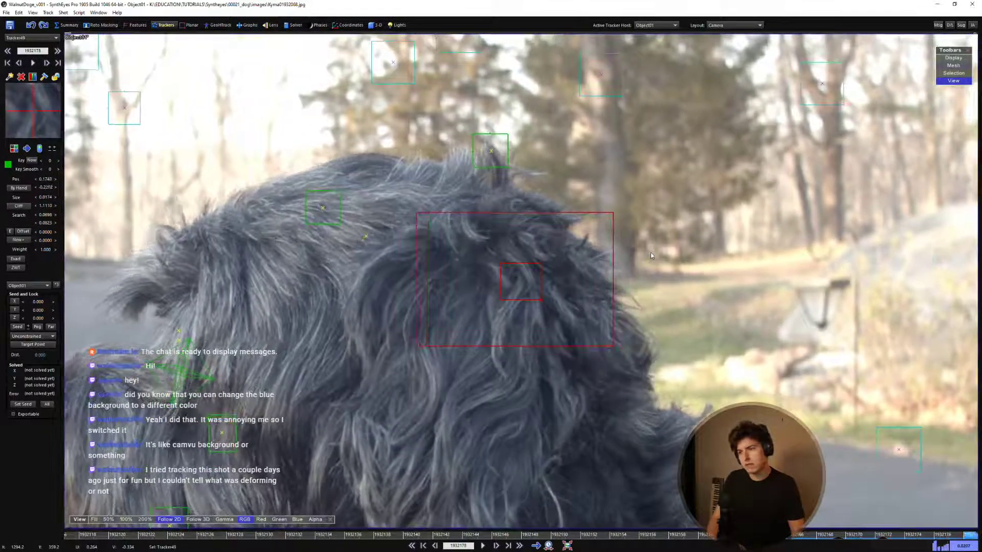
Return to the start of the ear-fur track, reverse the tracking direction and track it backward to frame 1932159.
key("a")
key("b")
key("s")
key("s")
key("s")
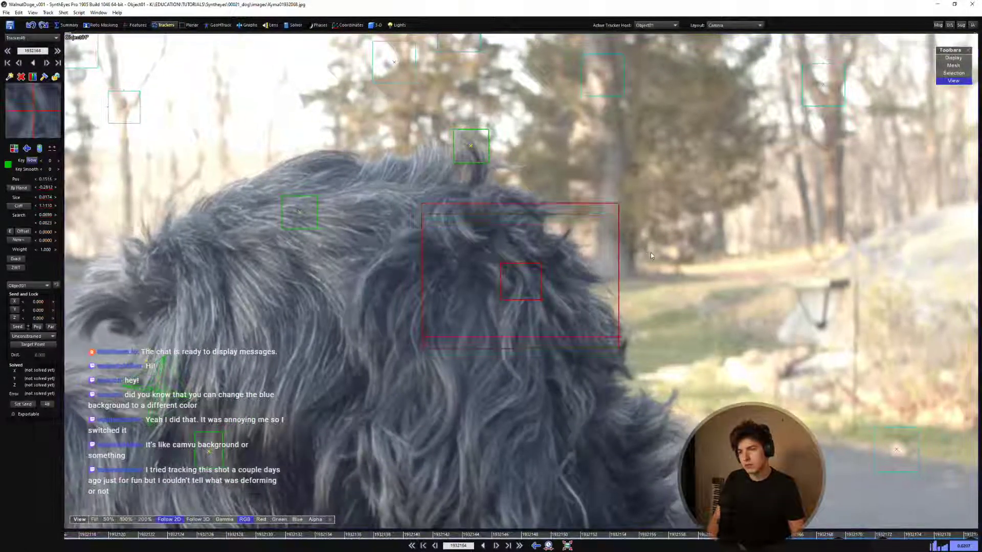
key("s")
key("s")
key("s")
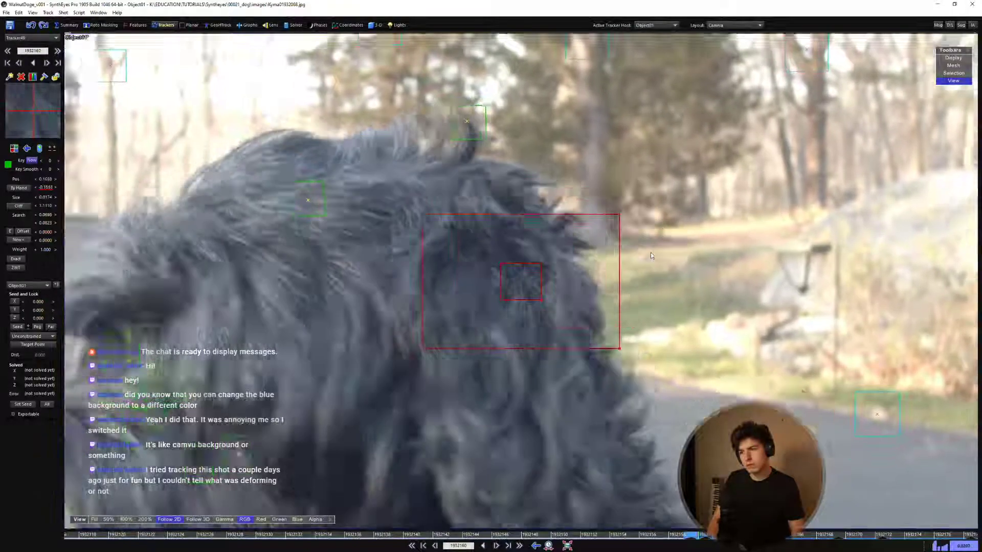
key("d")
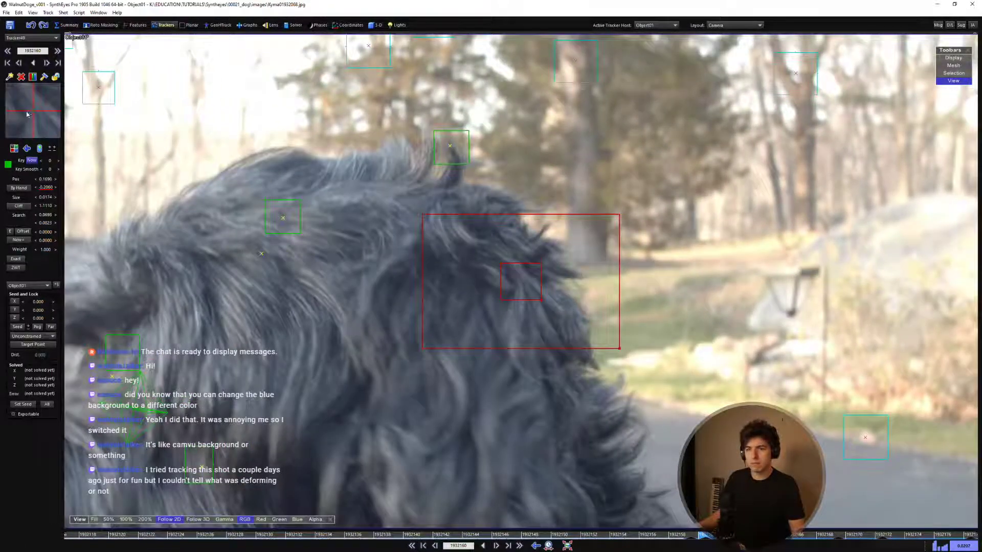
key("s")
Undo the stray tracker move and reposition the ear-fur tracker on frame 1932159, comparing it with frame 1932160.
left_click_drag(33, 109, 35, 111)
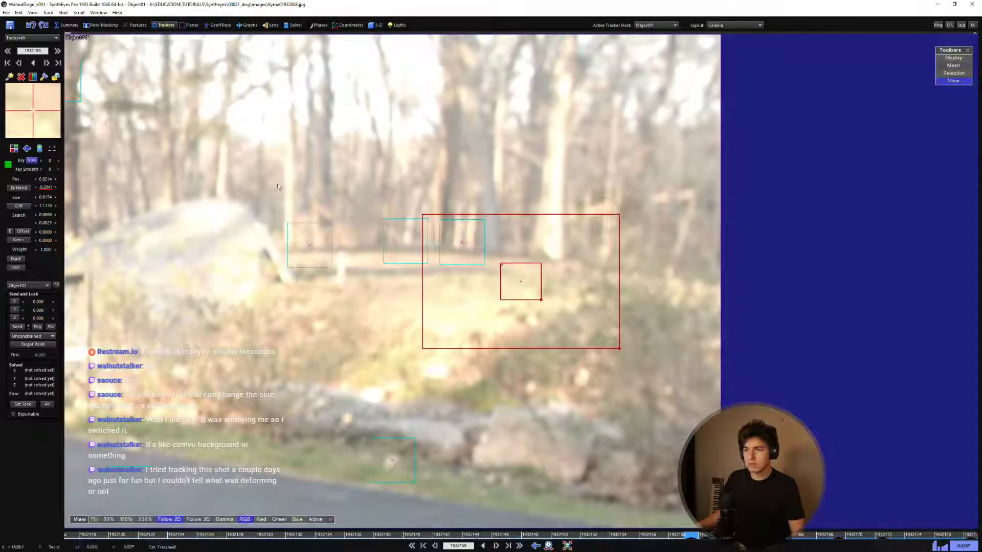
key("ctrl+z")
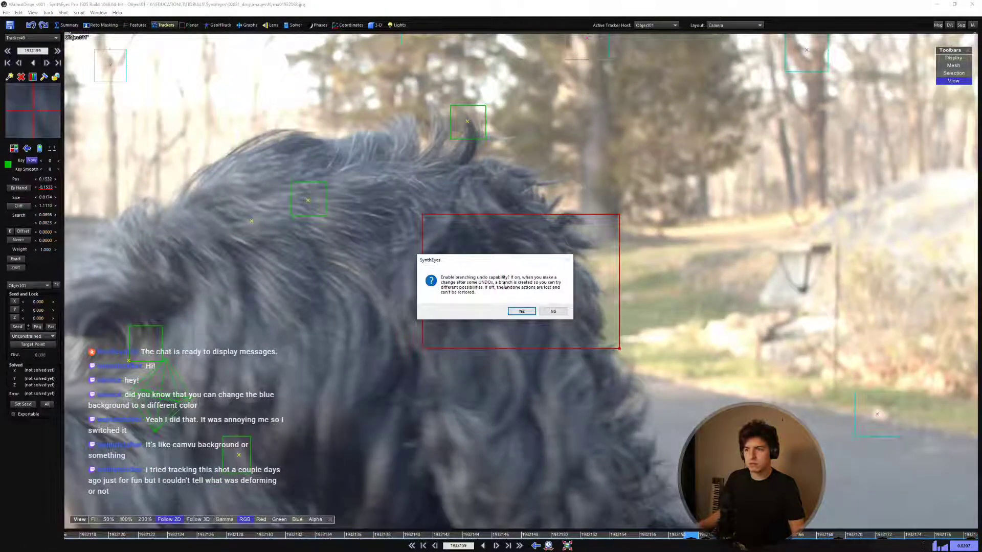
key("d")
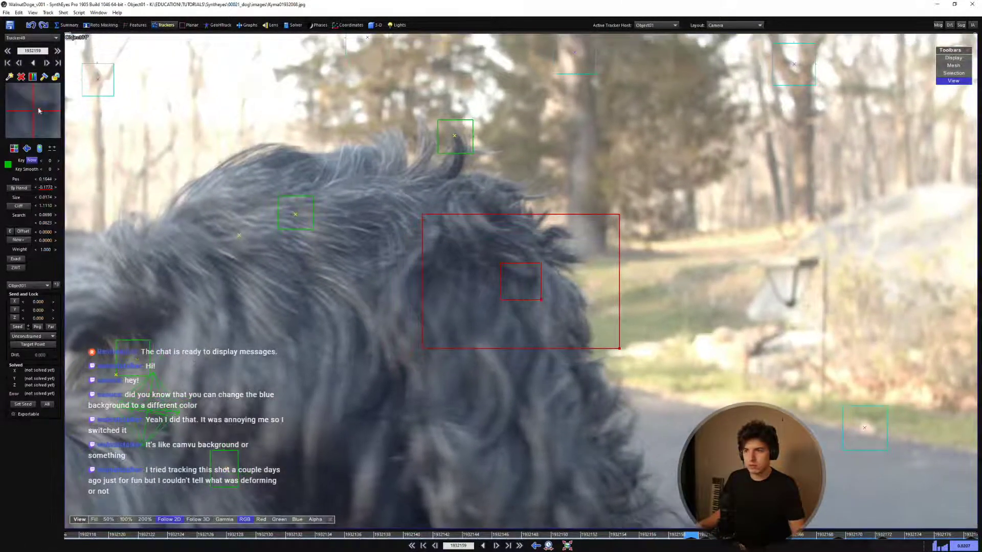
key("d")
key("s")
key("d")
key("s")
key("s")
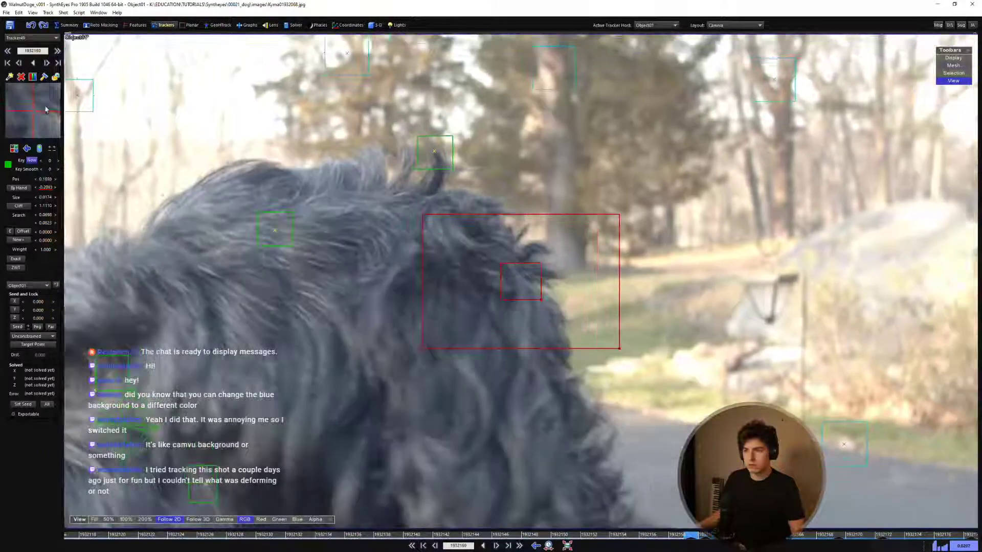
Continue the ear-fur tracker back to frame 1932158 and reposition it by hand, flipping between adjacent frames to check the placement.
key("d")
key("s")
key("s")
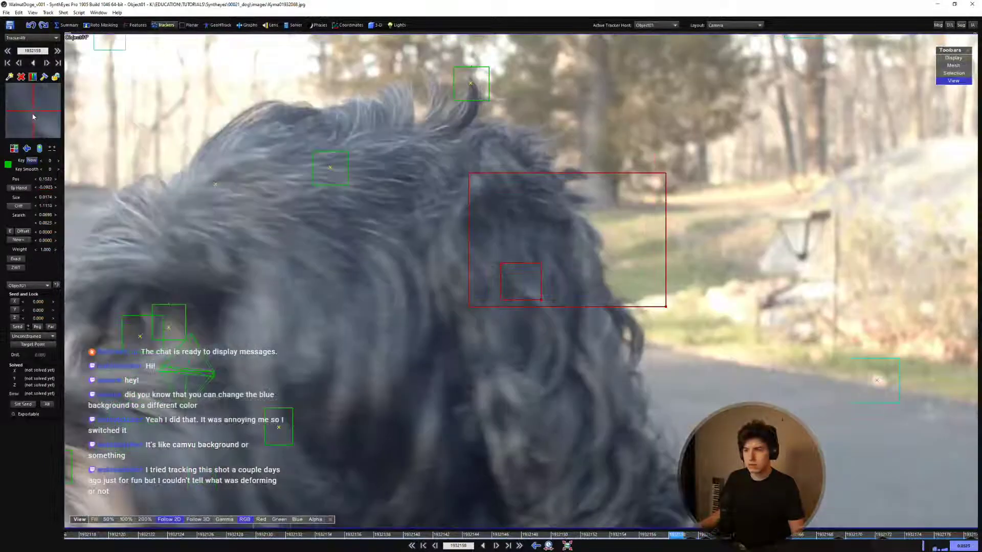
left_click_drag(40, 103, 33, 114)
key("d")
key("s")
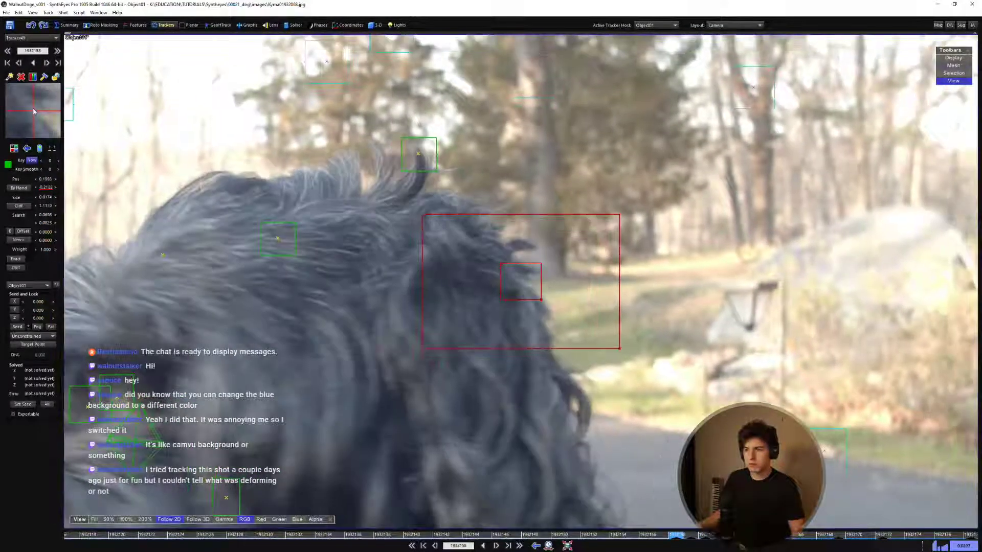
key("d")
key("s")
key("d")
key("d")
key("s")
key("s")
key("d")
key("s")
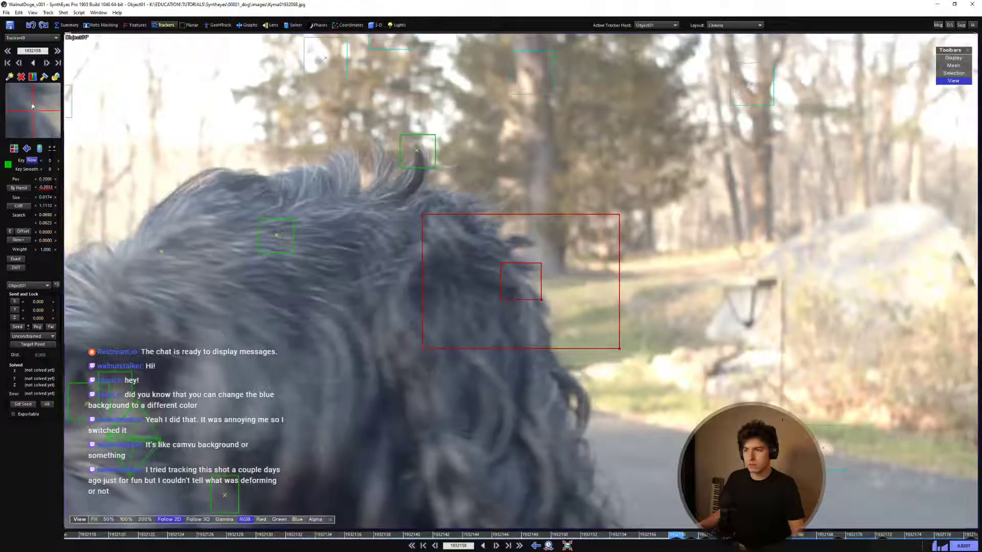
Lock the ear-fur tracker and review it by stepping backward from frame 1932178 through the head turn.
key("d")
key("d")
key("d")
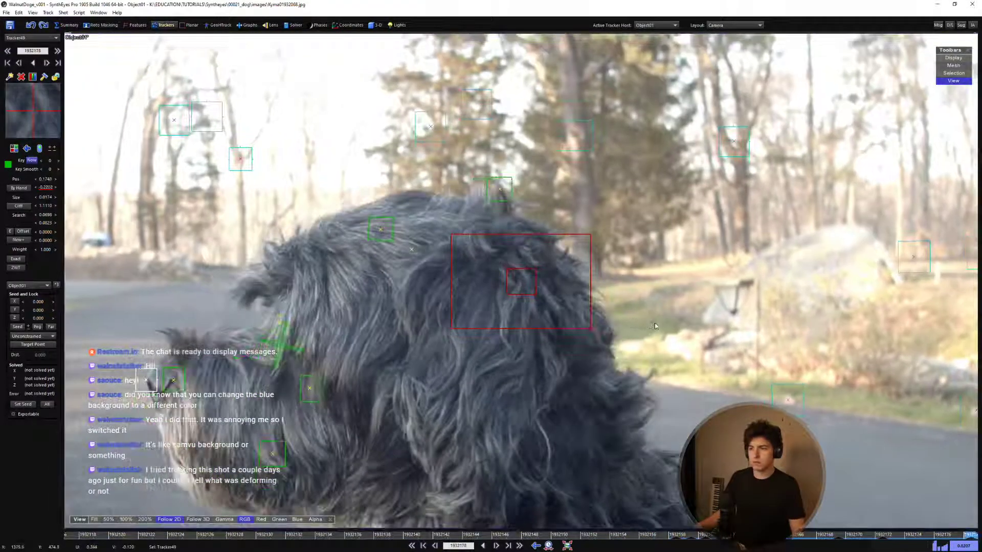
key("ctrl+f")
key("s")
key("s")
key("s")
key("s")
key("s")
key("s")
key("s")
key("s")
key("s")
key("s")
key("s")
key("s")
key("s")
key("s")
key("s")
key("s")
key("s")
key("s")
key("s")
key("s")
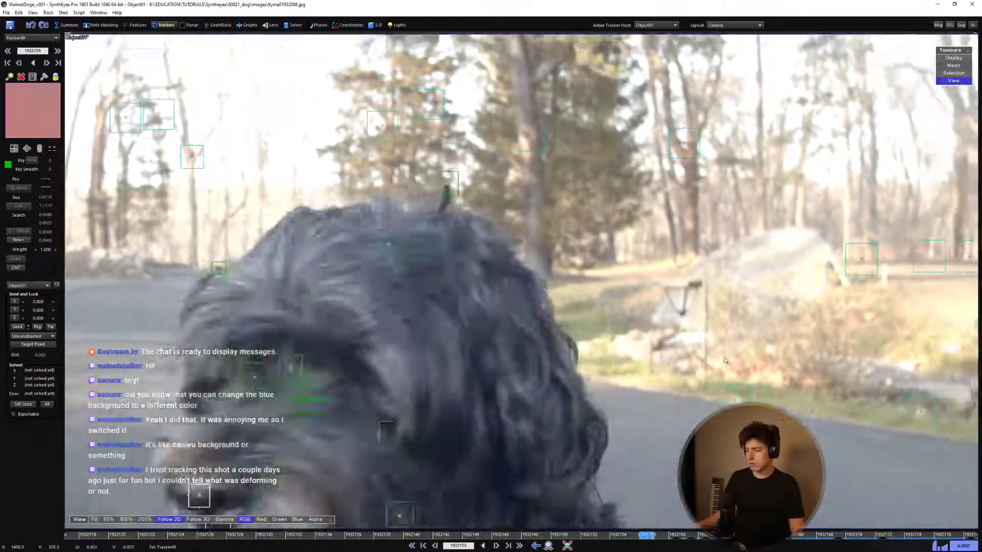
Return to frame 1932158 and solve the scene again with the ear-fur tracker included.
key("d")
key("d")
key("d")
key("d")
key("d")
key("d")
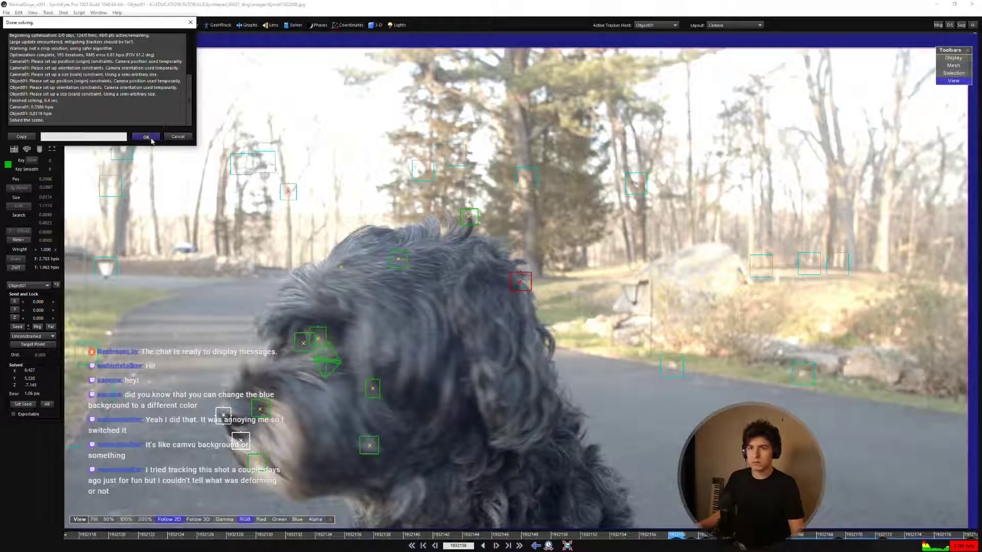
left_click(149, 138)
middle_click_drag(526, 375, 590, 336)
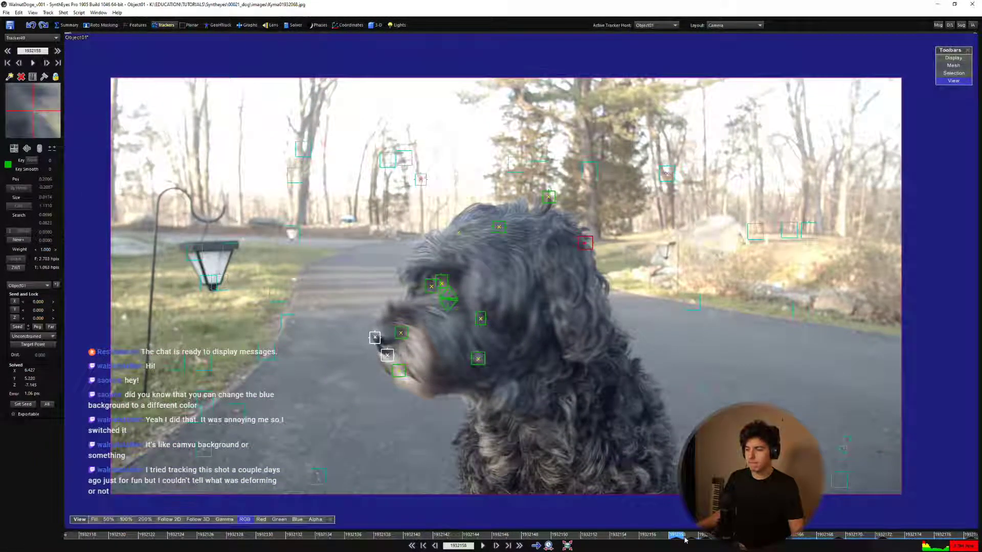
Starting from frame 1932169, add two trackers to the fur under the dog's chin and track them forward and backward with the view following.
left_click_drag(685, 539, 838, 533)
scroll(512, 411, "up", 5)
middle_click_drag(380, 335, 409, 314)
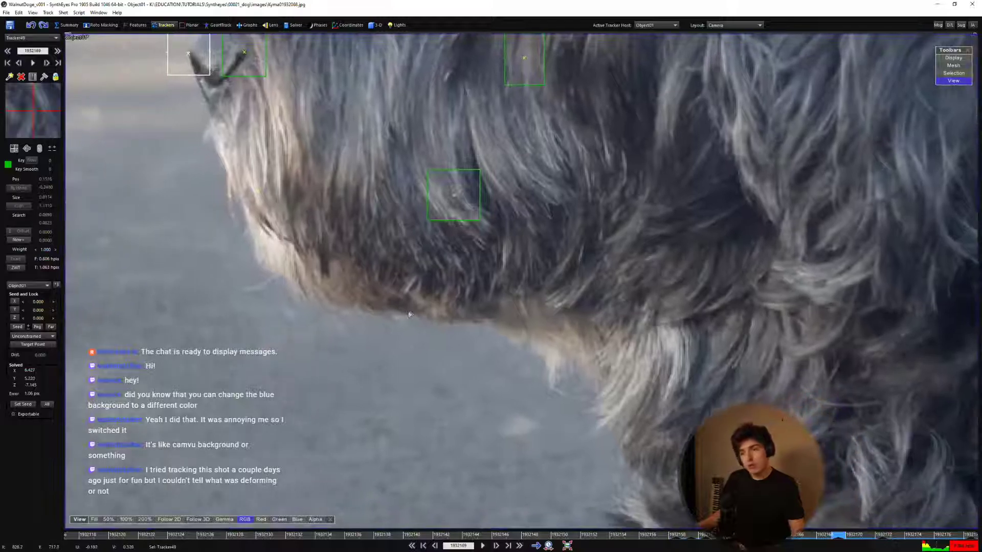
key("ctrl+f")
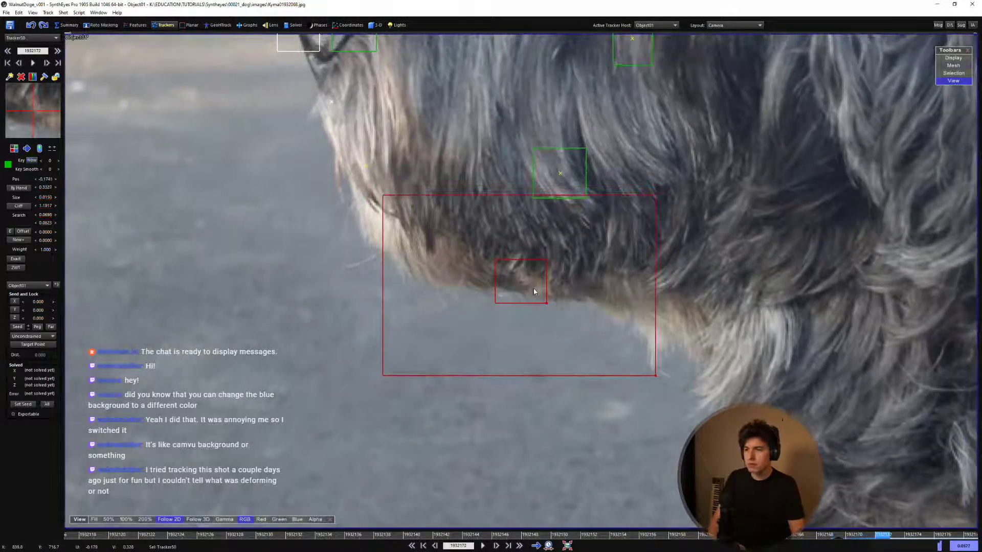
key("ctrl+b")
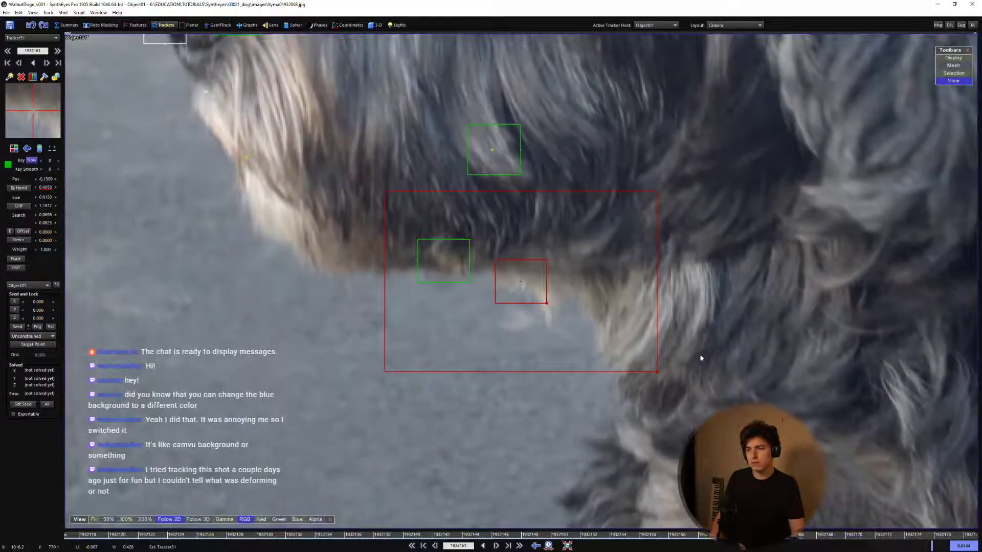
Track the under-chin tracker backward to frame 1932160, then forward to frame 1932177.
key("space")
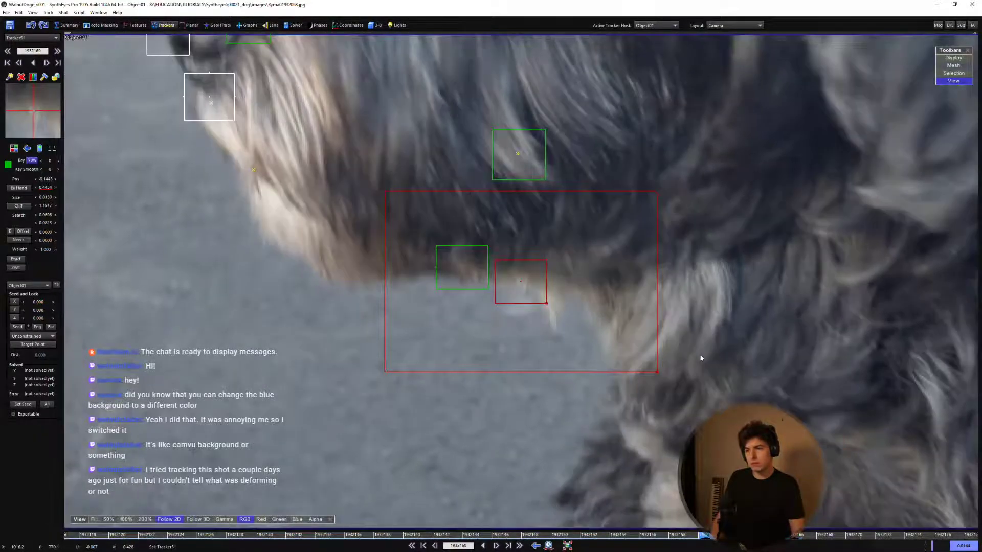
key("a")
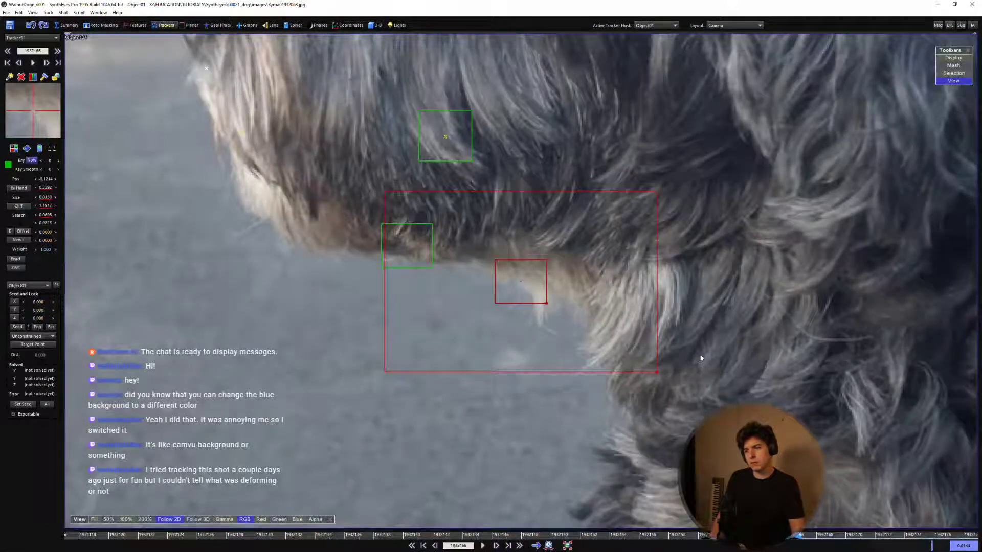
key("d")
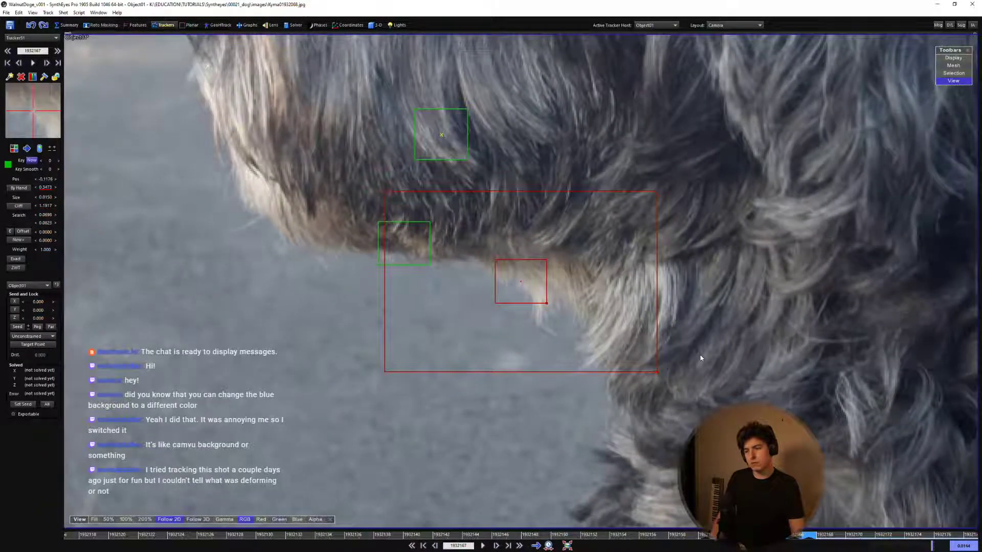
key("d")
key("d")
key("d")
key("d")
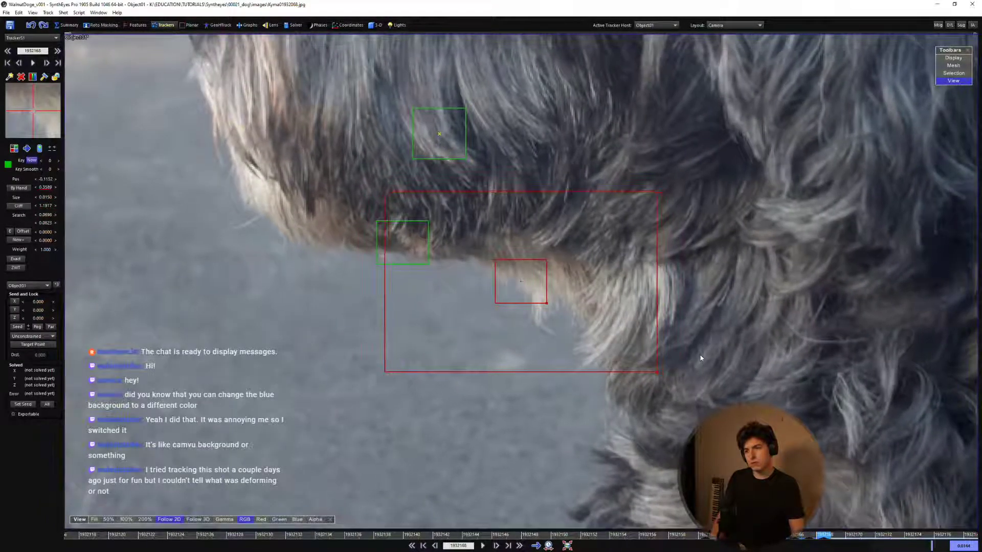
key("d")
key("d")
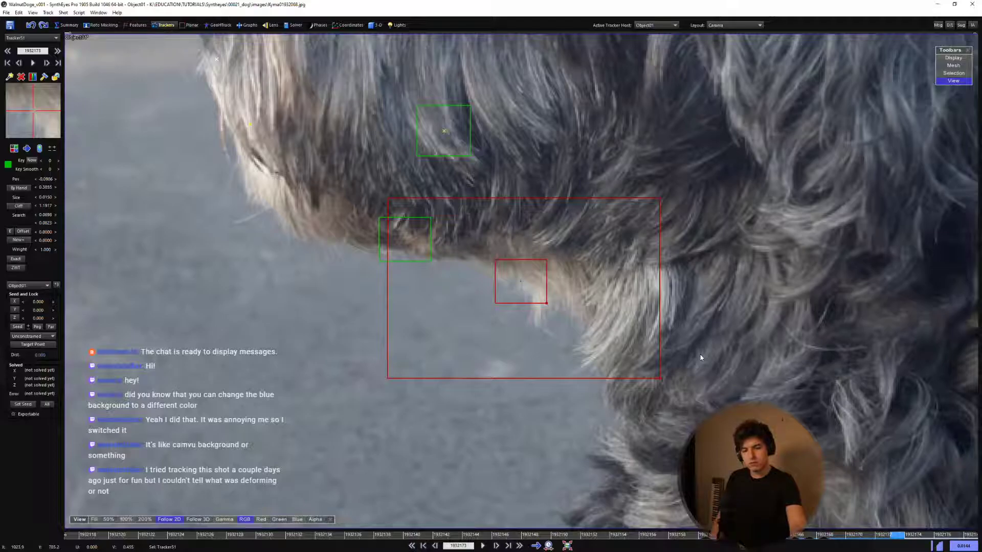
key("d")
key("d")
key("d")
key("d")
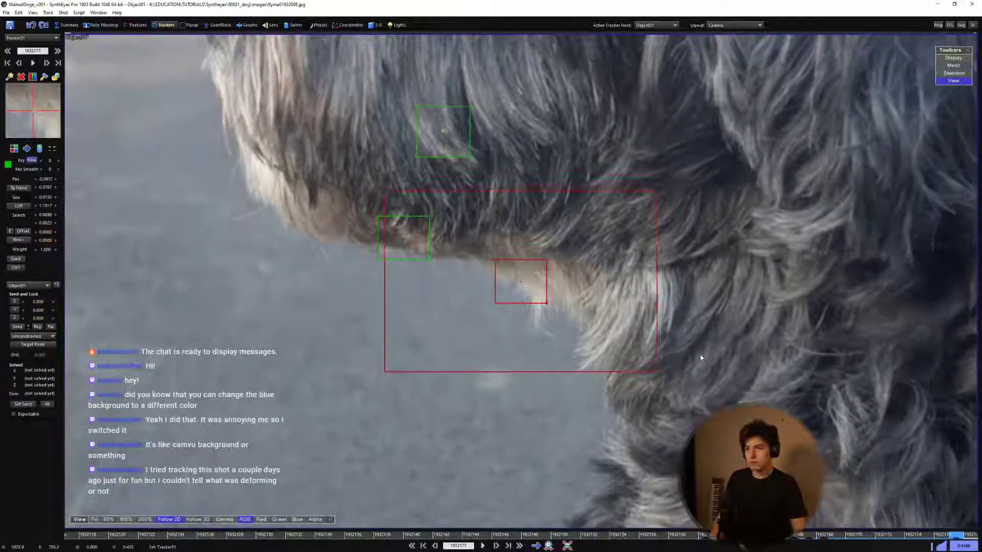
Step back through the tracked frames and forward again to check how the under-chin tracker follows the dog's head.
key("a")
key("a")
key("a")
key("a")
key("a")
key("a")
key("a")
key("a")
key("a")
key("a")
key("a")
key("a")
key("a")
key("a")
key("a")
key("a")
key("a")
key("a")
scroll(512, 280, "down", 5)
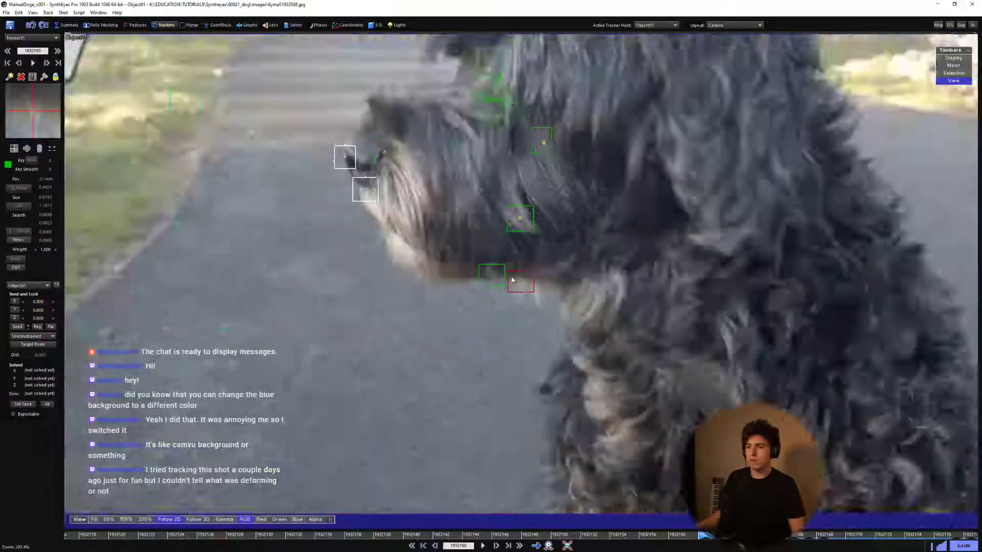
scroll(512, 280, "down", 3)
key("d")
key("d")
key("d")
key("d")
key("d")
key("d")
key("d")
key("d")
key("d")
key("d")
key("d")
key("d")
key("d")
key("d")
key("d")
key("d")
key("d")
Turn off 2D following and re-solve the scene with the under-chin tracker included, accepting the solver output.
key("5")
middle_click_drag(596, 275, 524, 308)
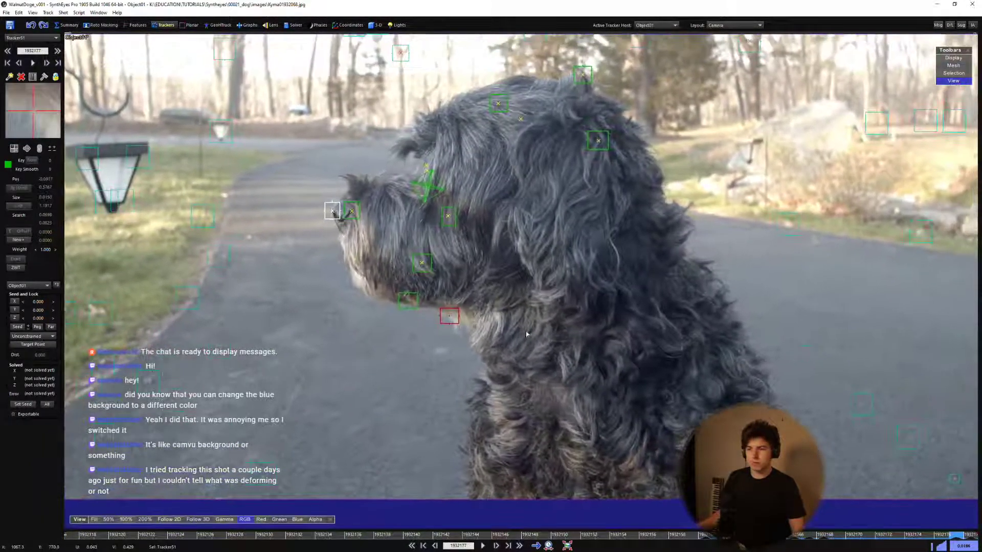
key("shift+g")
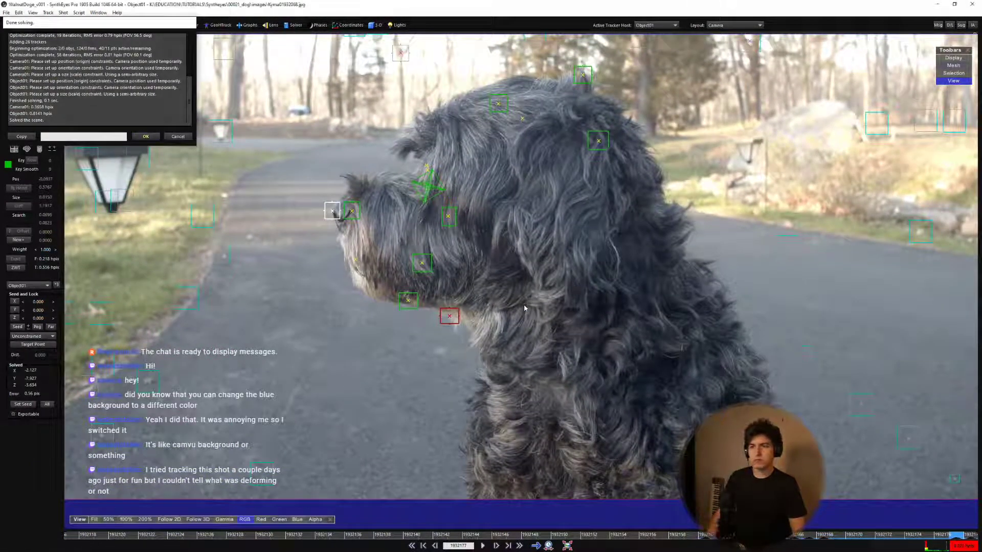
key("Return")
Scrub through the head turn to examine how the solved points stick to the dog's muzzle and chin.
key("d")
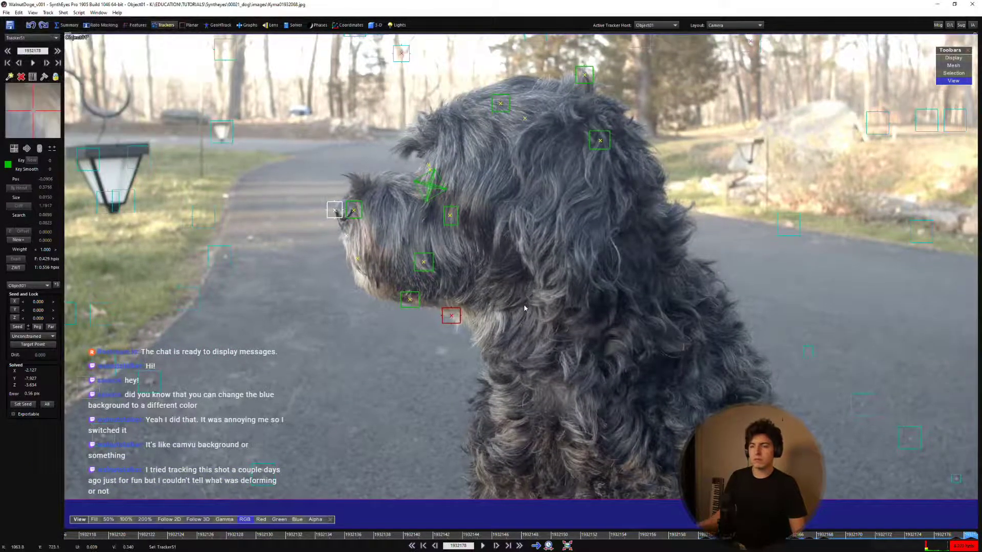
key("a")
key("a")
key("a")
key("a")
key("a")
key("a")
key("a")
key("a")
key("a")
key("a")
key("a")
key("a")
key("a")
key("a")
key("a")
key("a")
key("a")
key("a")
key("a")
key("a")
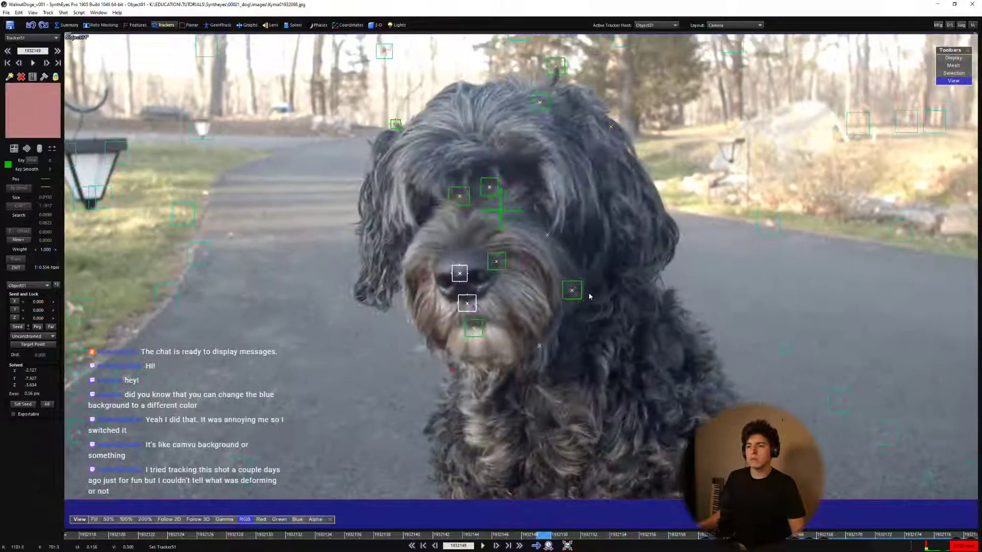
key("5")
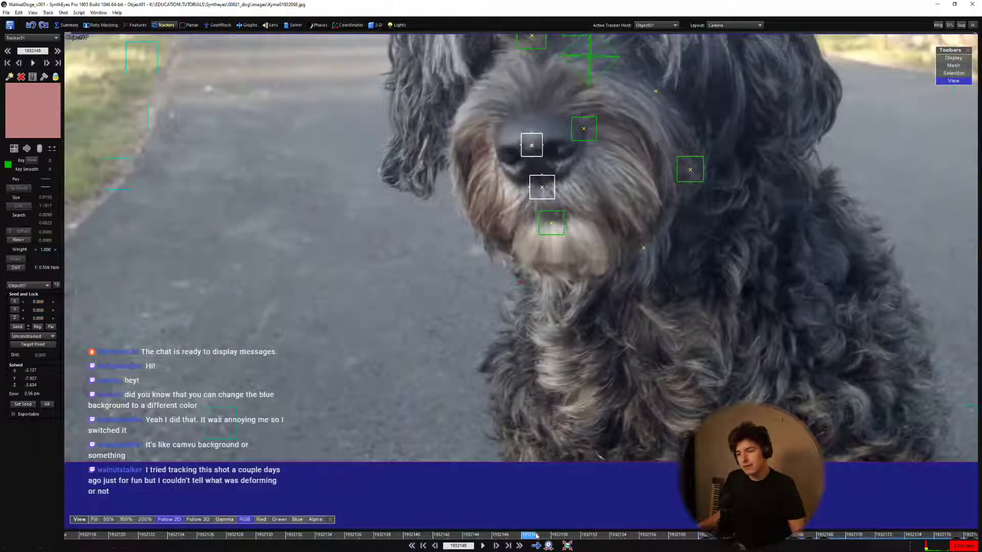
left_click_drag(536, 535, 650, 527)
left_click_drag(734, 534, 591, 474)
left_click_drag(471, 535, 736, 535)
Place a new tracker on the hair tuft under the chin at frame 1932162 and track it forward to frame 1932177.
scroll(541, 318, "up", 5)
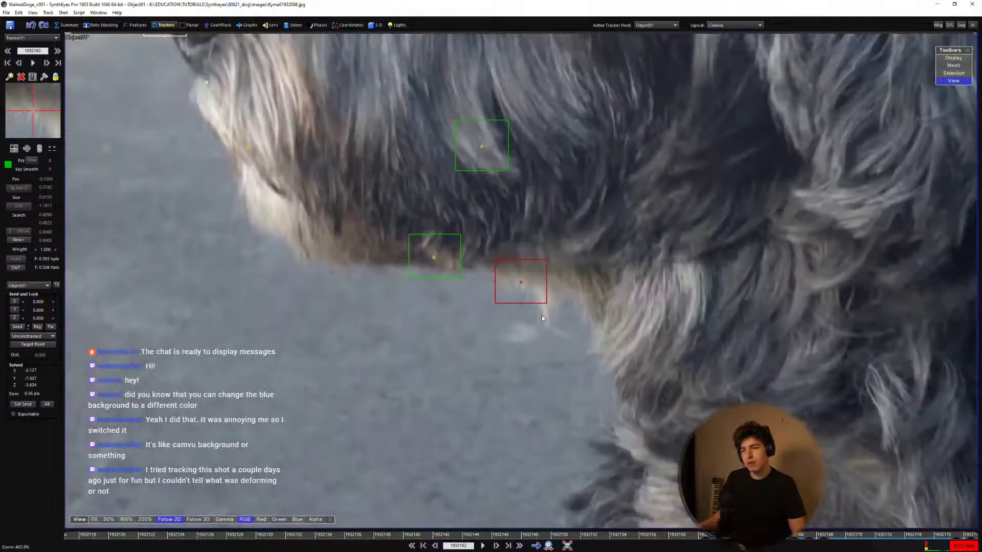
left_click(546, 321)
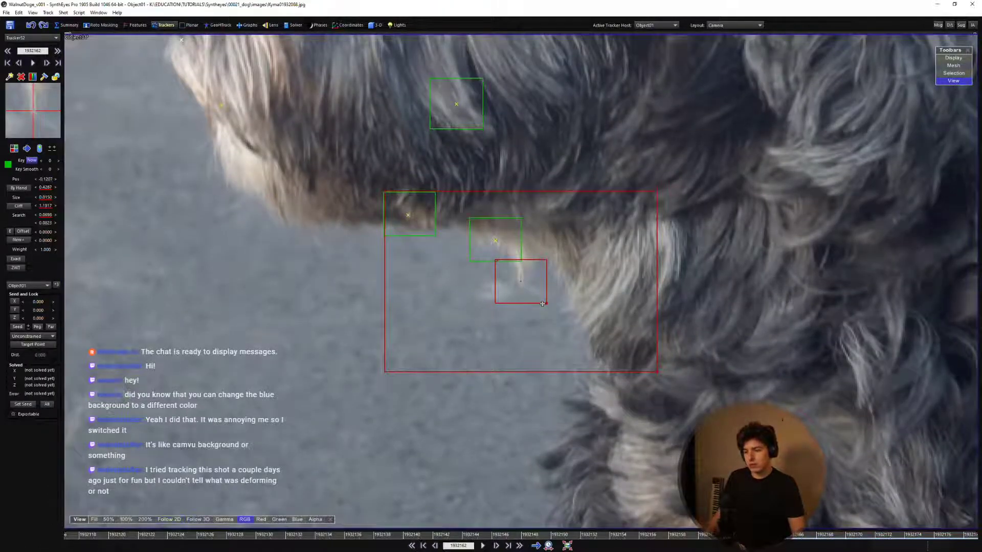
key("d")
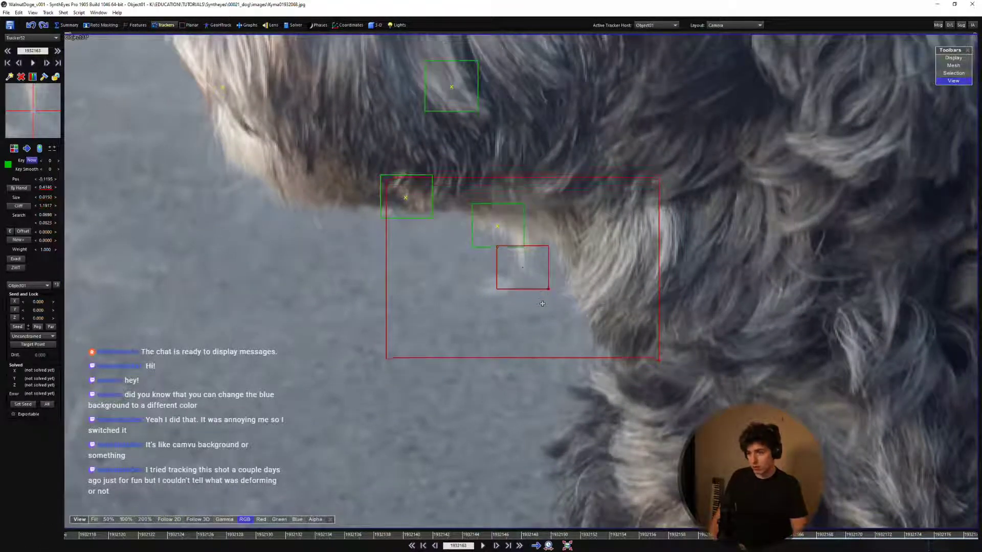
key("s")
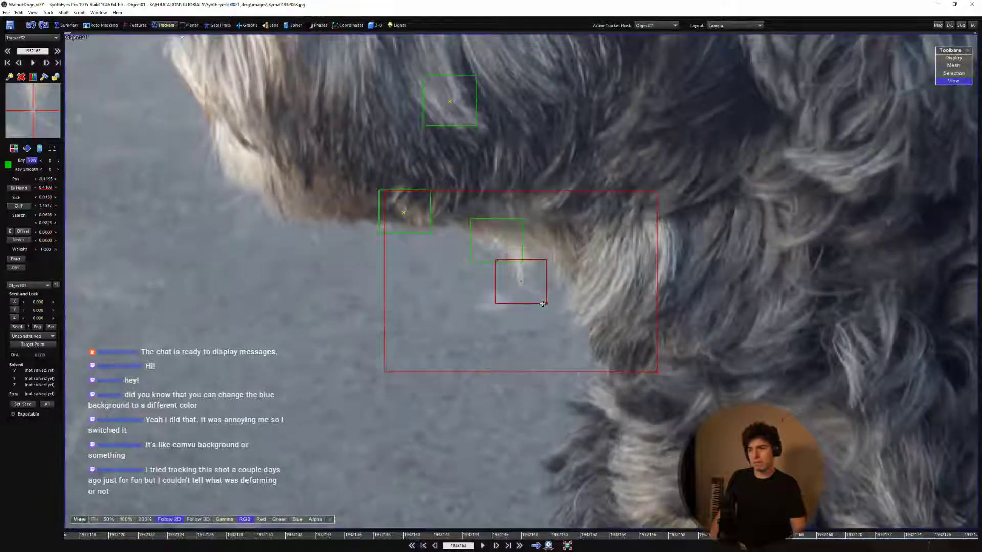
key("d")
key("d")
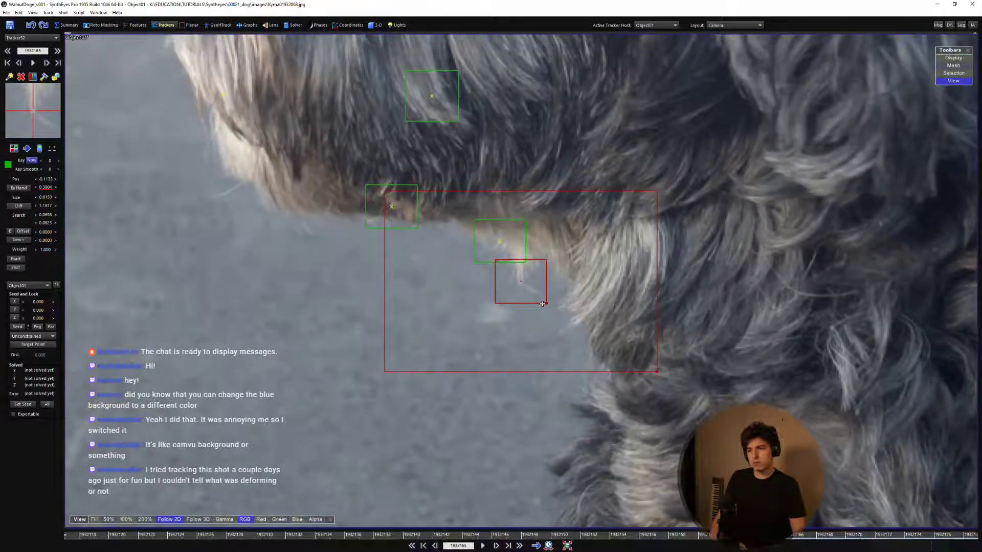
key("d")
key("d")
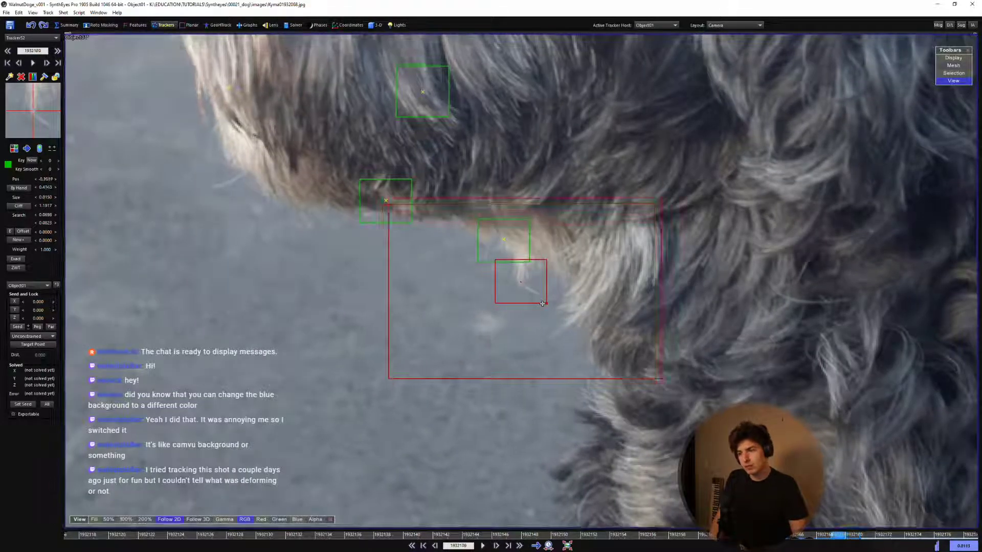
key("d")
key("d")
key("d")
key("d")
key("d")
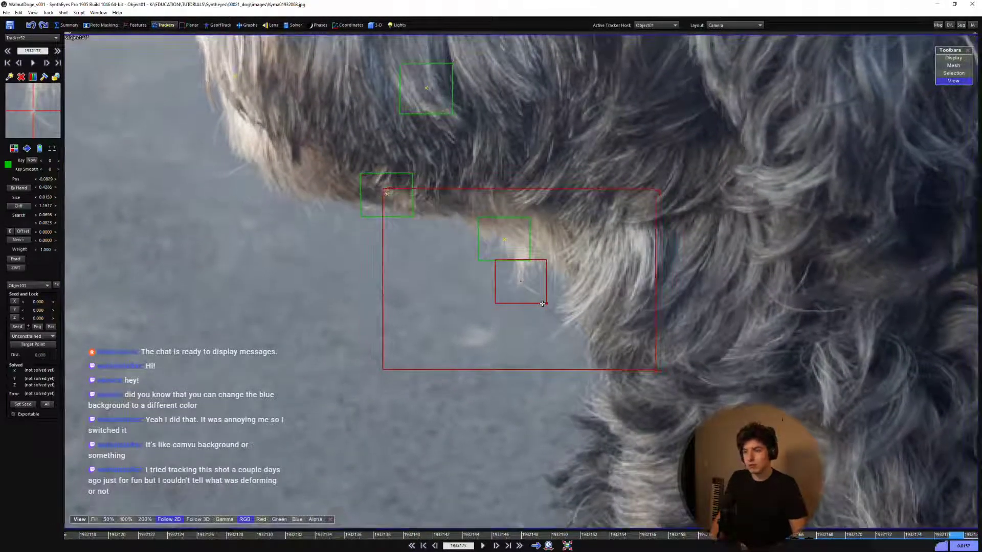
Return the tuft tracker to frame 1932162, reverse the tracking direction, and track it backward to frame 1932158.
key("shift+a")
key("f")
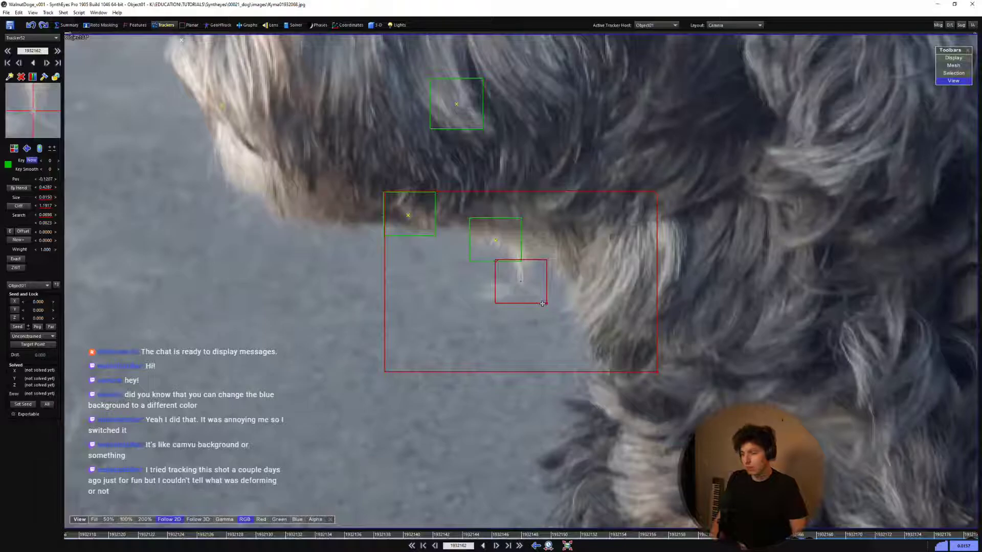
key("s")
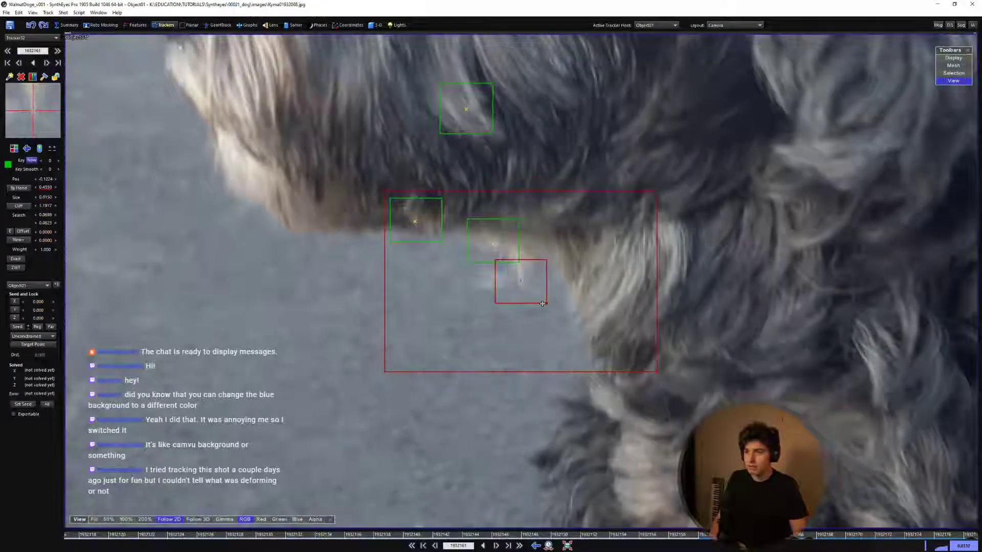
key("s")
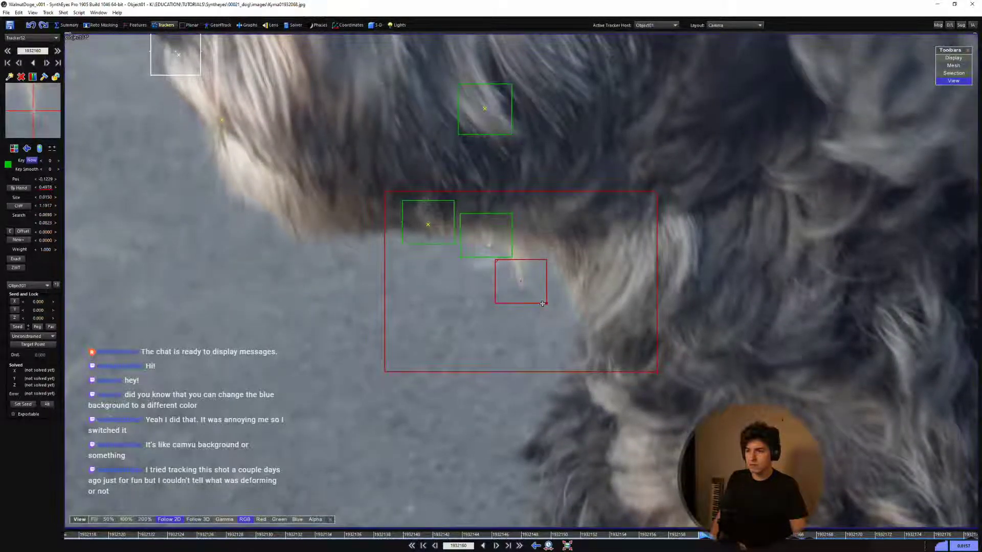
key("s")
key("s")
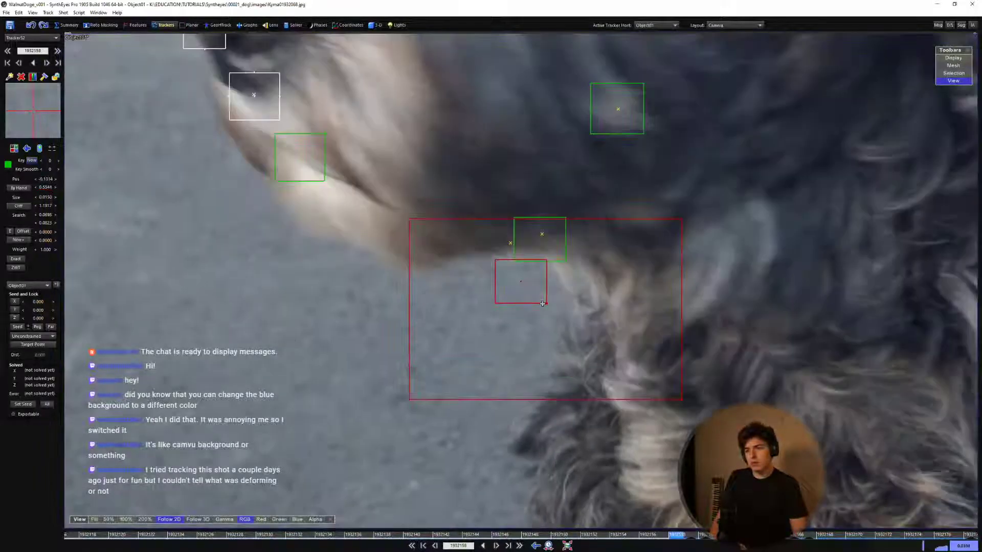
Hand-correct the tuft tracker's position on the frames around 1932158, comparing neighbouring frames.
key("d")
key("s")
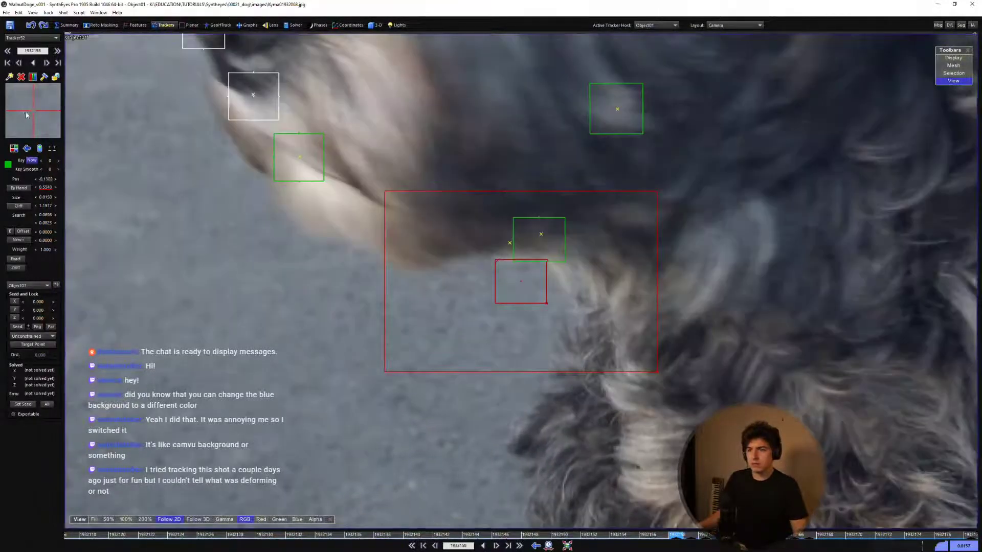
left_click_drag(27, 114, 937, 109)
key("d")
key("s")
left_click_drag(37, 114, 960, 121)
key("d")
key("d")
key("s")
key("s")
key("s")
key("d")
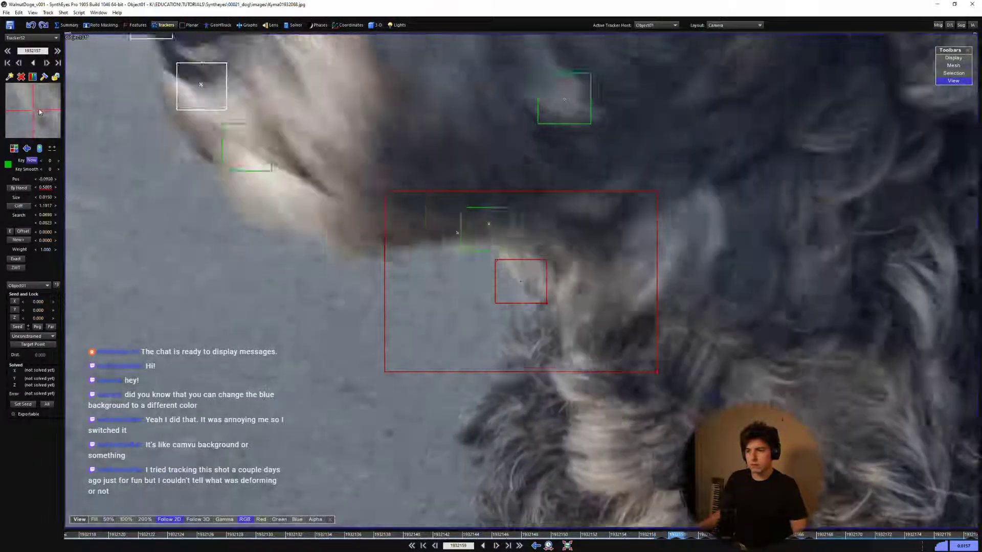
key("s")
left_click_drag(39, 114, 46, 116)
key("s")
key("d")
key("s")
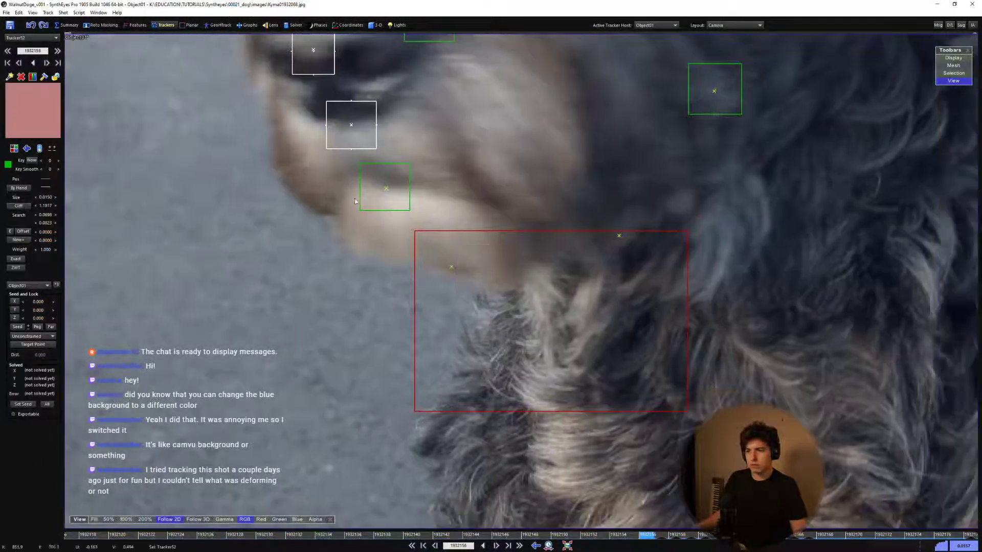
Step back and forth around the frames before 1932158 to examine where the tuft under the chin can be followed.
scroll(574, 312, "down", 2)
key("s")
key("s")
key("s")
key("d")
key("d")
key("d")
key("d")
key("d")
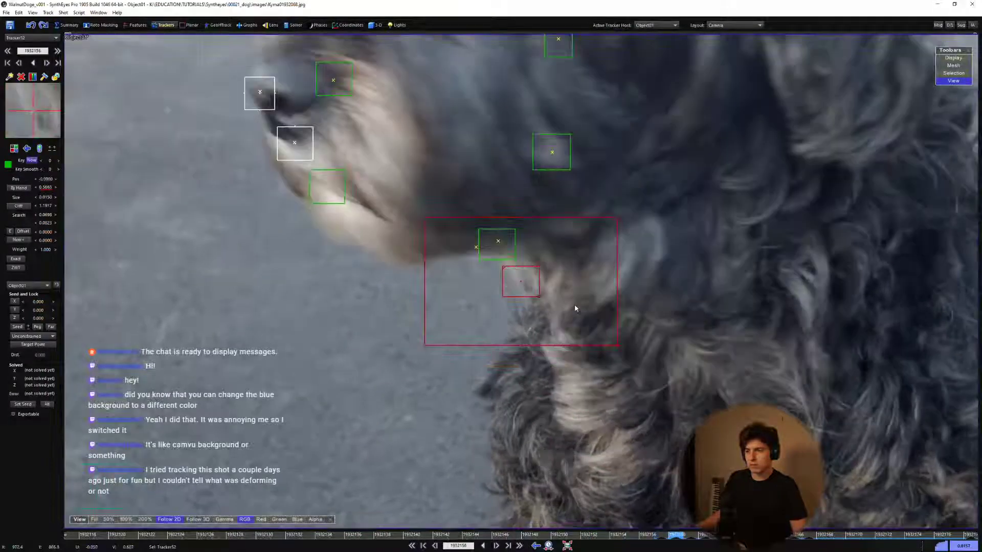
key("s")
key("s")
key("s")
key("s")
key("s")
key("s")
key("s")
key("s")
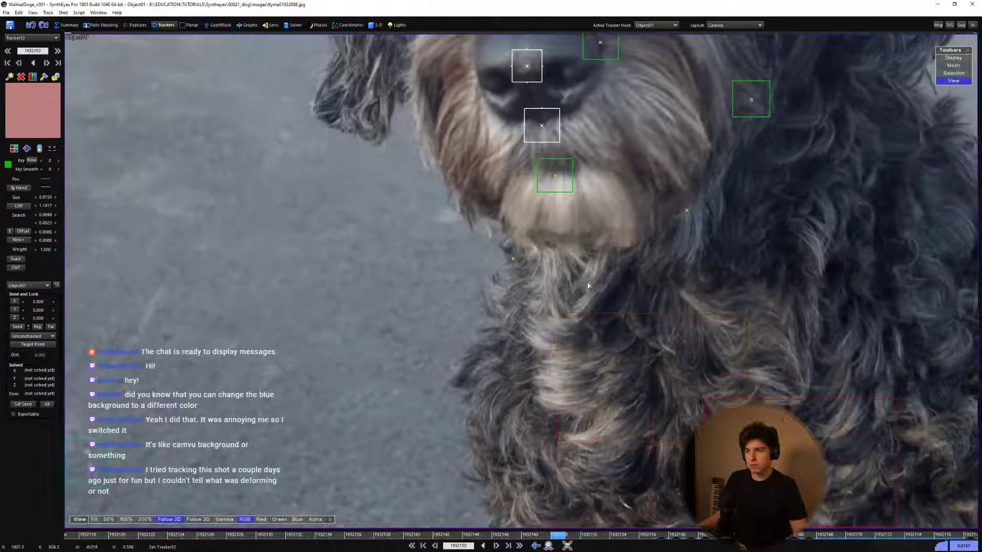
Reposition the tuft tracker on the light fur below the chin at frame 1932153 and check it against adjacent frames.
key("d")
key("d")
key("d")
left_click(583, 273)
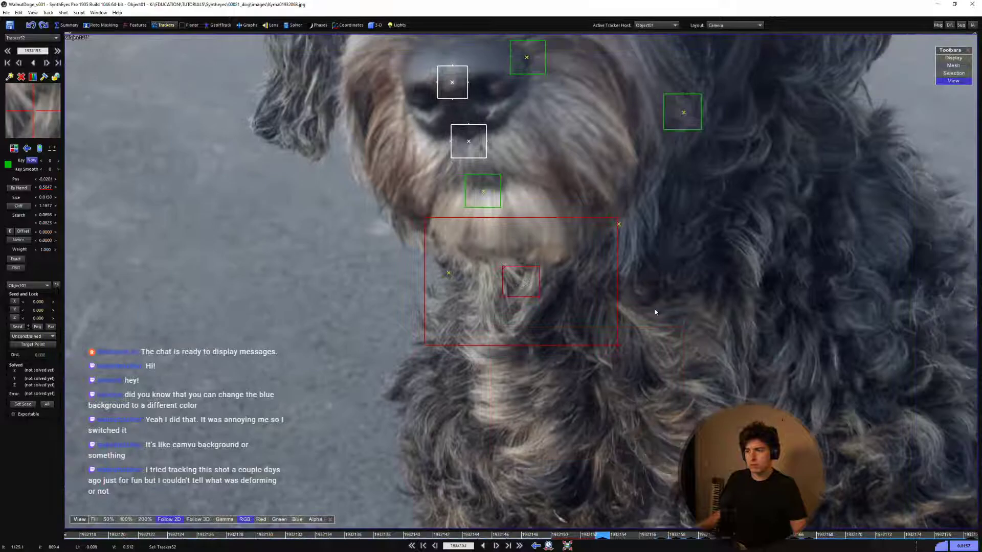
key("s")
key("d")
key("s")
key("d")
key("s")
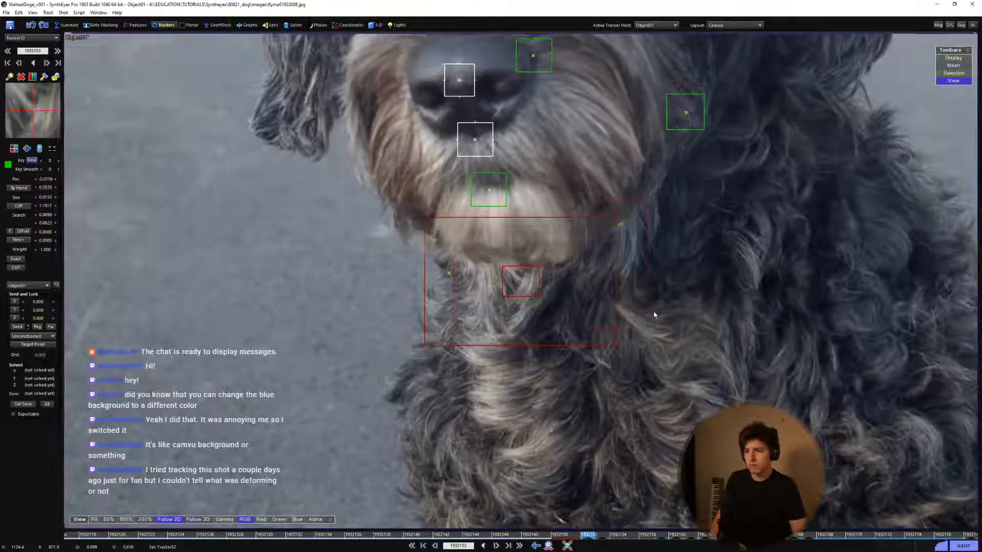
Track the tuft tracker under the chin backward from frame 1932153 to frame 1932117.
key("s")
key("s")
key("s")
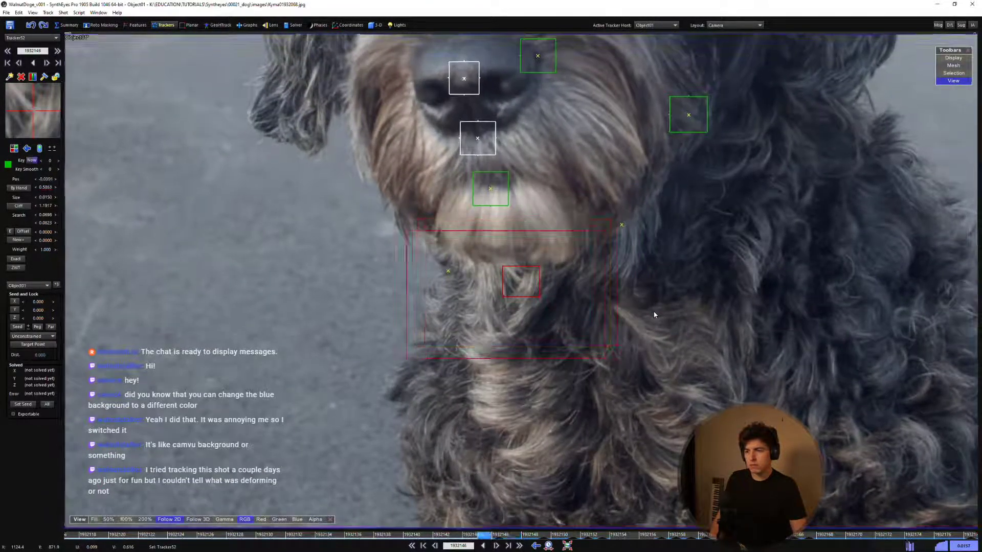
key("s")
key("s")
key("s")
key("s")
key("s")
key("s")
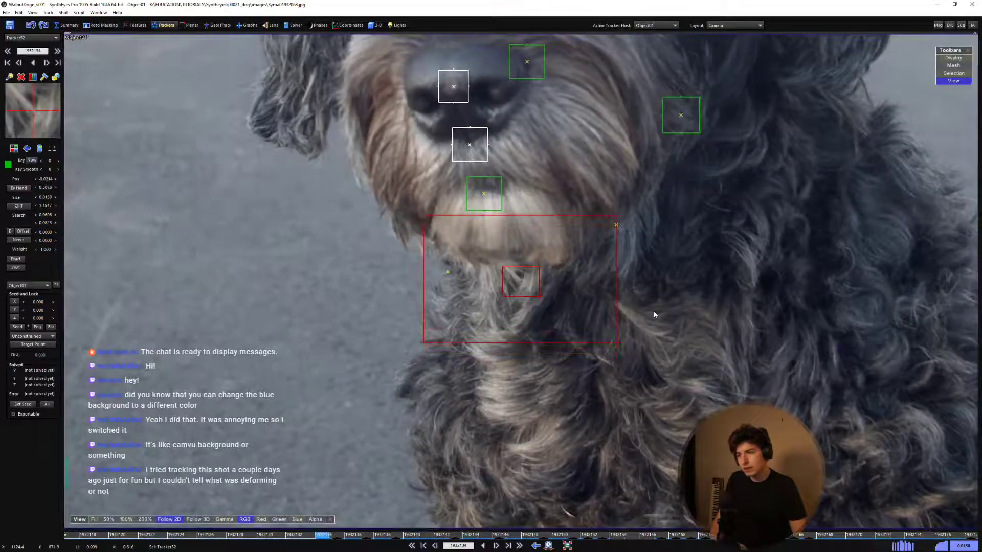
key("s")
key("s")
key("s")
key("s")
key("s")
key("s")
key("s")
key("s")
key("s")
key("s")
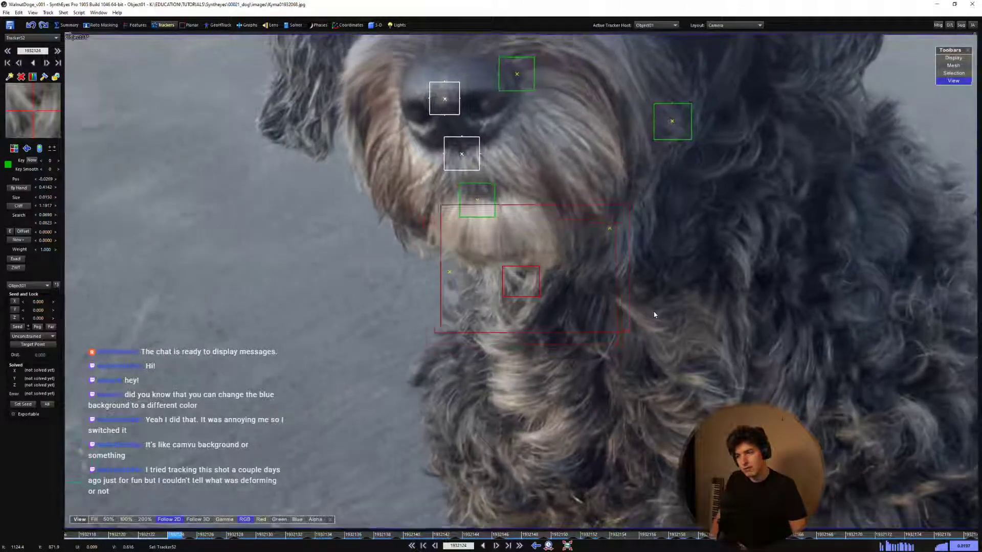
key("s")
key("s")
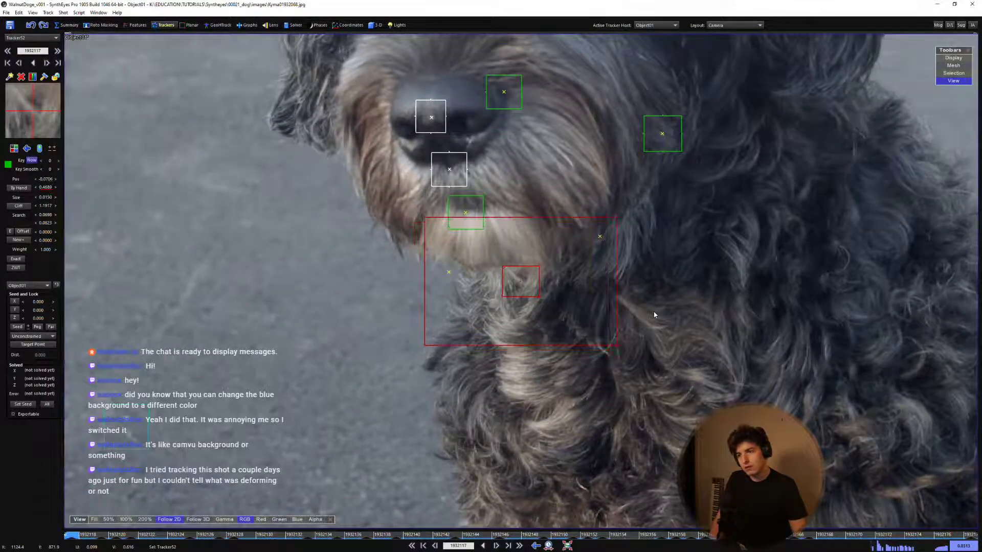
Play the shot forward to review the tuft tracker's path, stopping near the head turn and returning to frame 1932153.
key("space")
scroll(654, 314, "down", 4)
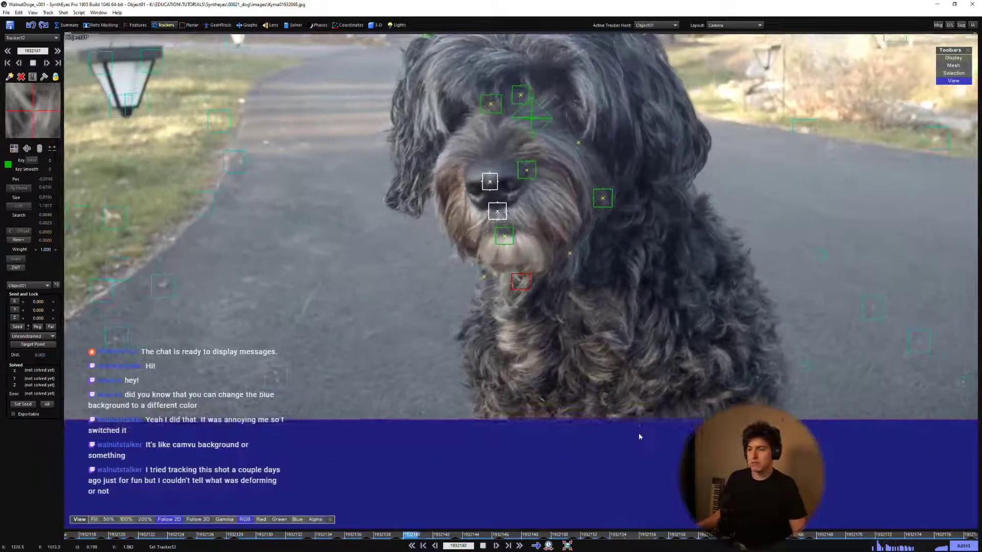
key("space")
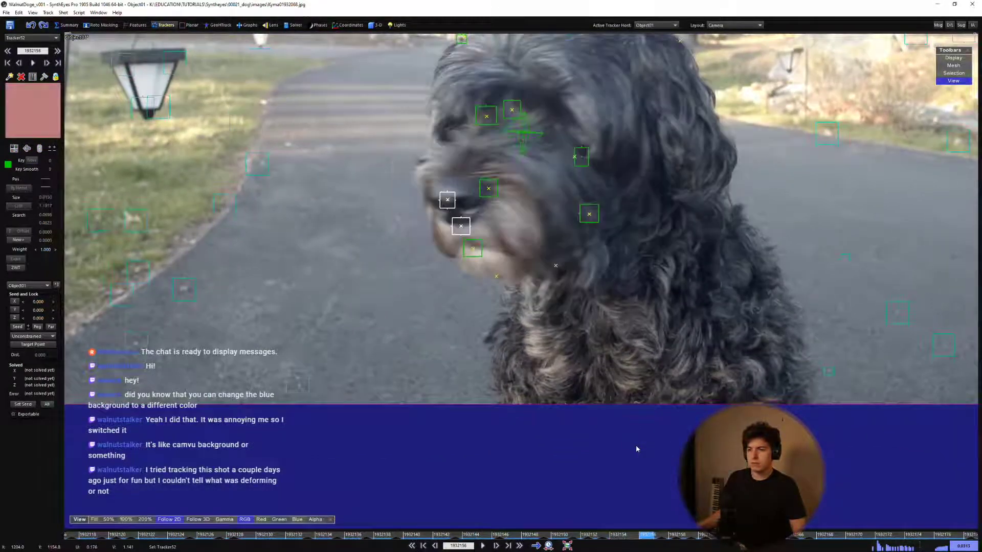
key("s")
key("s")
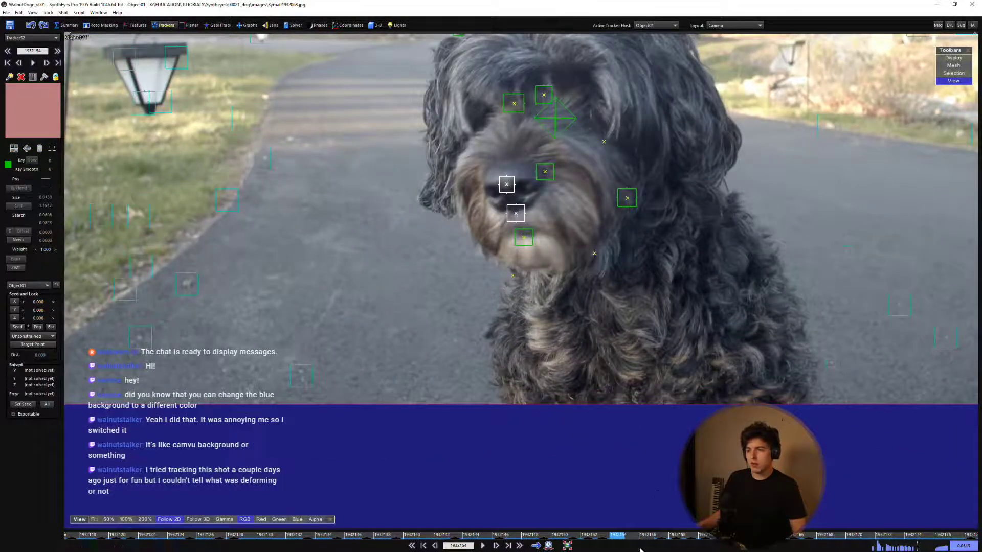
key("s")
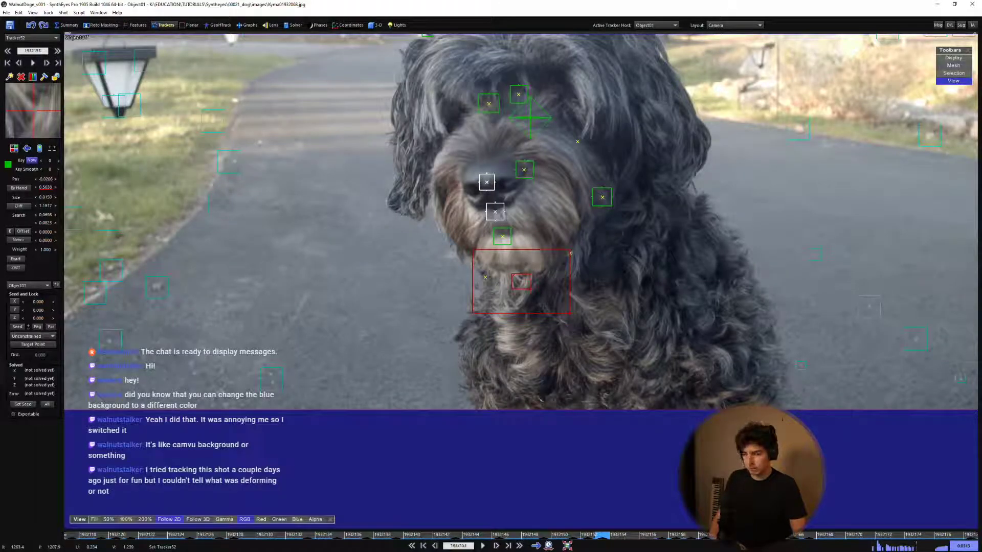
Carry the tuft tracker forward from frame 1932153 to 1932157 to bridge the gap in its path, comparing neighbouring frames.
key("d")
key("d")
key("d")
key("d")
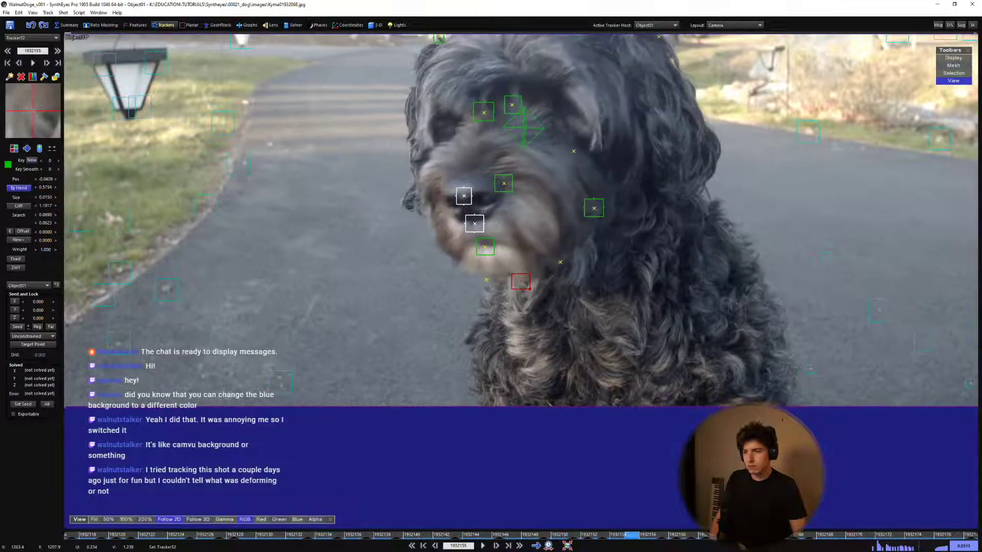
scroll(673, 447, "up", 4)
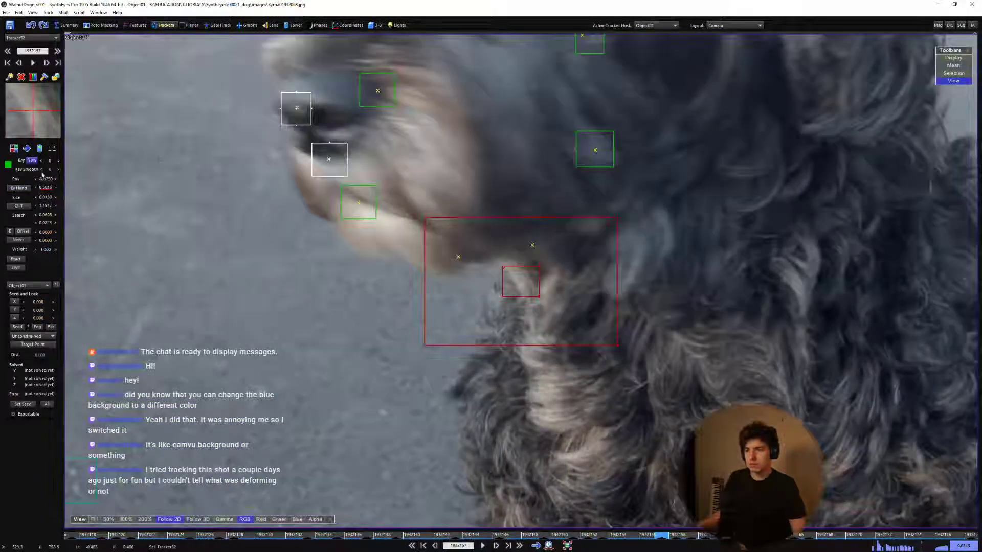
key("d")
key("s")
key("d")
key("s")
key("s")
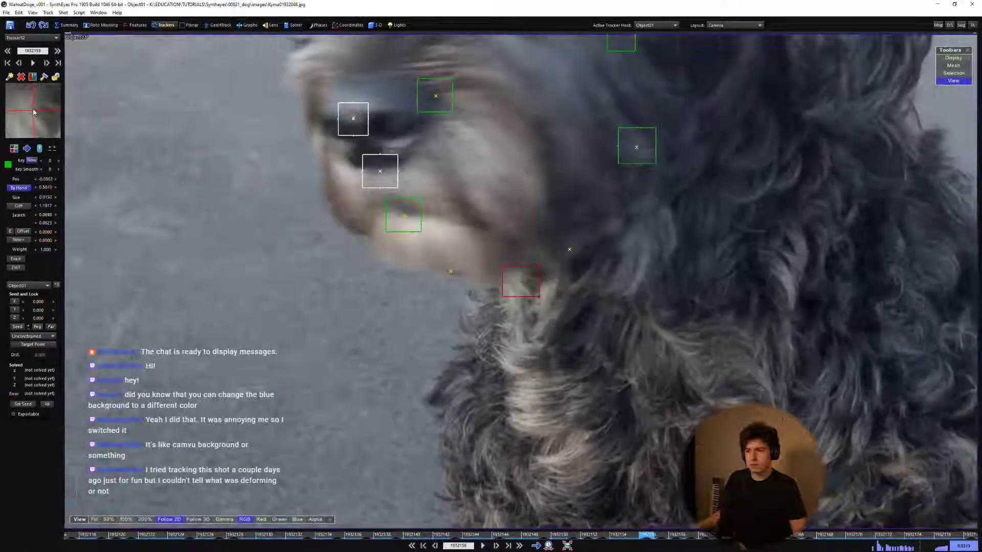
Fine-tune the tuft tracker's position at frame 1932156 and compare it against the adjacent frames.
mouse_move(34, 112)
left_mouse_down()
mouse_move(29, 100)
mouse_move(33, 114)
left_mouse_up()
key("d")
key("s")
key("d")
key("s")
key("s")
key("d")
key("d")
key("s")
key("s")
key("s")
key("d")
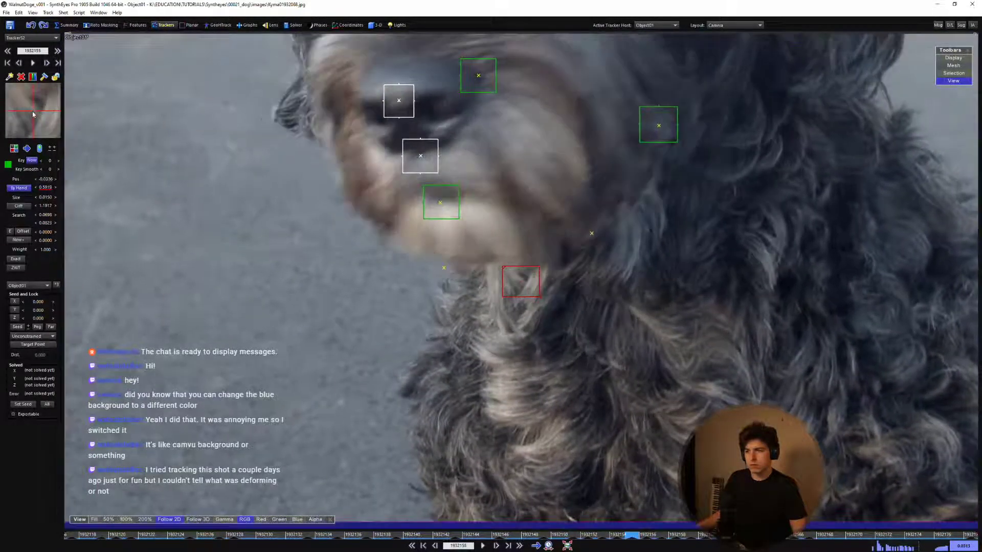
Step back and forth between frames 1932152 and 1932163 to check how the tuft tracker follows the head turn.
key("s")
key("s")
key("d")
key("d")
key("d")
key("d")
key("d")
key("d")
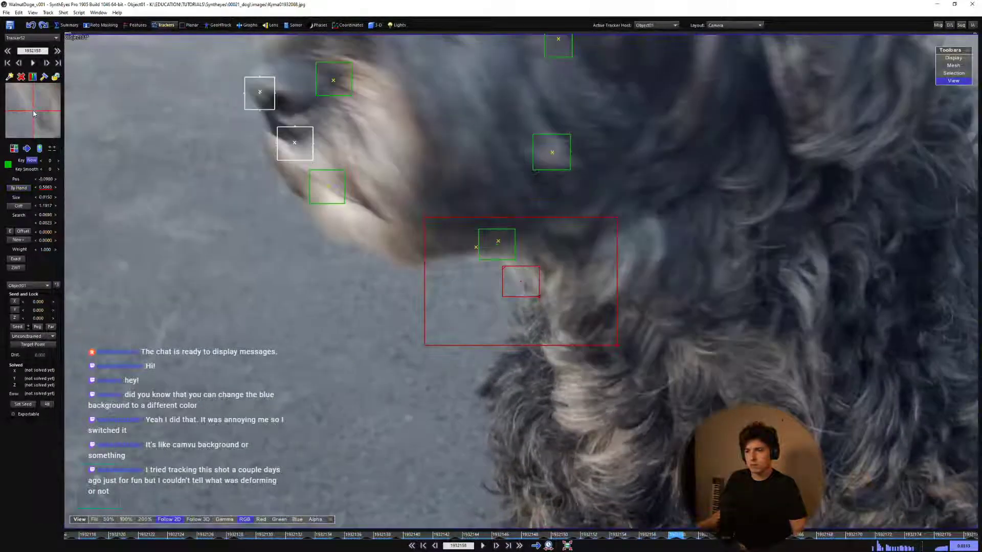
key("s")
scroll(517, 230, "down", 2)
key("s")
key("s")
key("s")
key("s")
key("s")
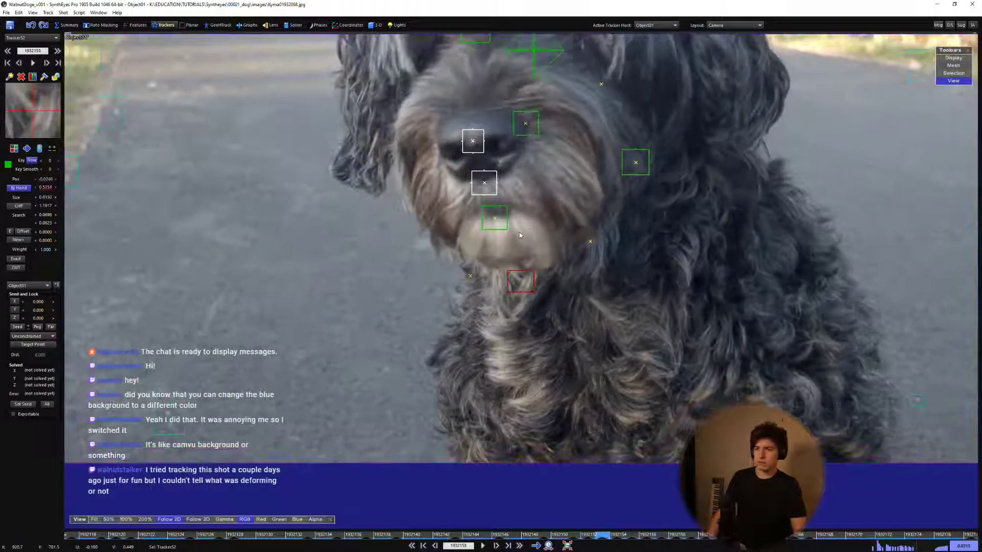
key("d")
key("d")
key("d")
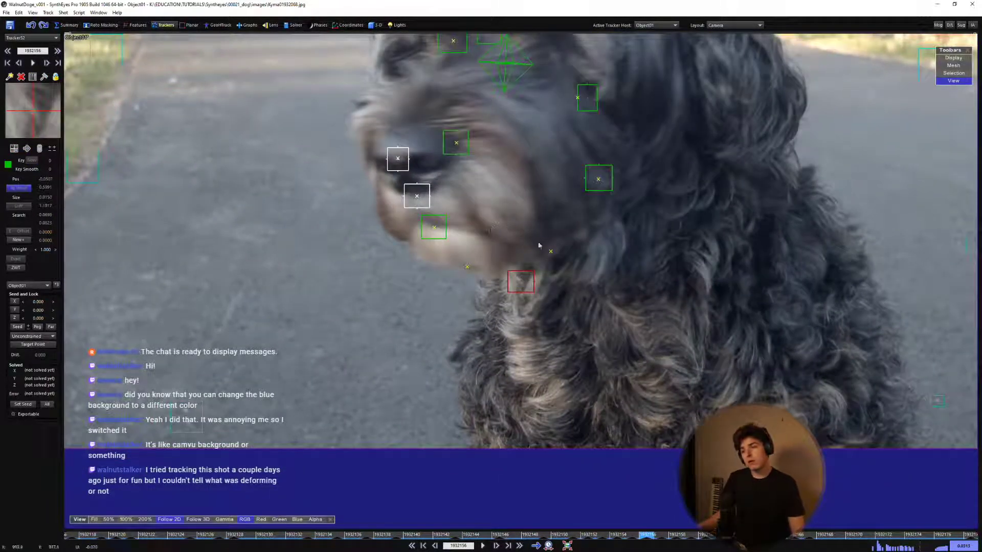
key("d")
key("d")
key("d")
key("d")
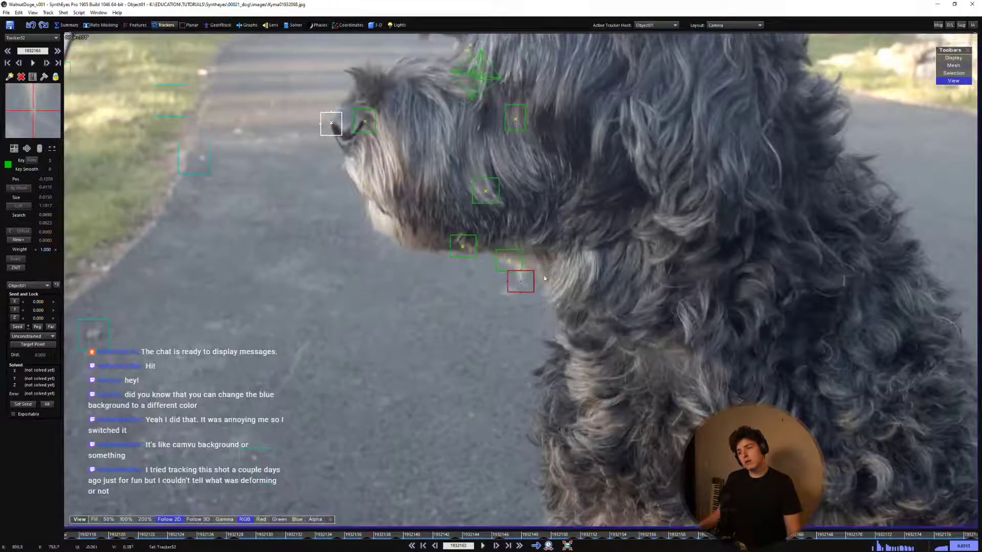
key("s")
key("s")
key("s")
key("s")
key("s")
key("s")
key("s")
key("s")
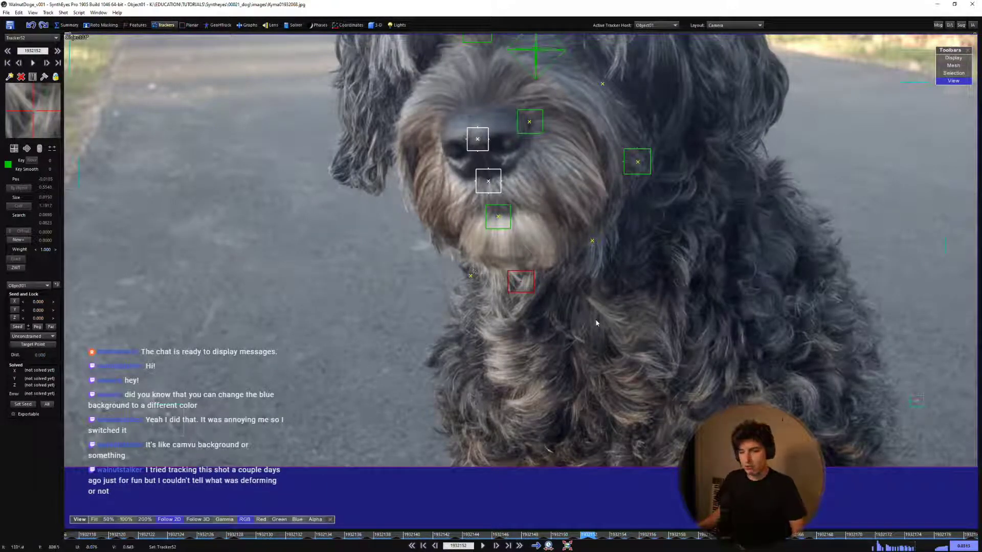
Re-solve the moving object with the added tuft tracker and step back through the earlier frames to check the result.
key("F9")
left_click(144, 137)
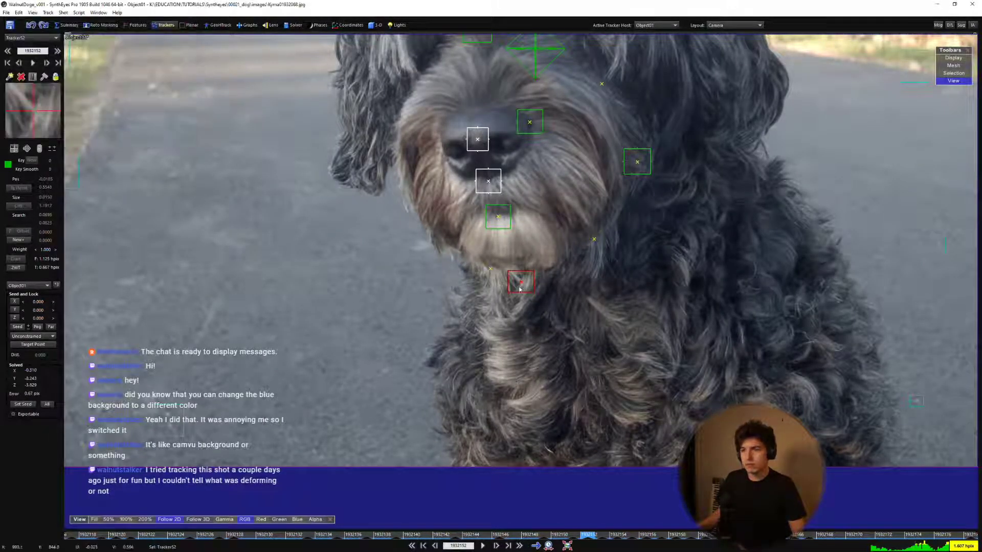
key("s")
key("s")
key("s")
key("s")
key("s")
key("s")
key("s")
key("s")
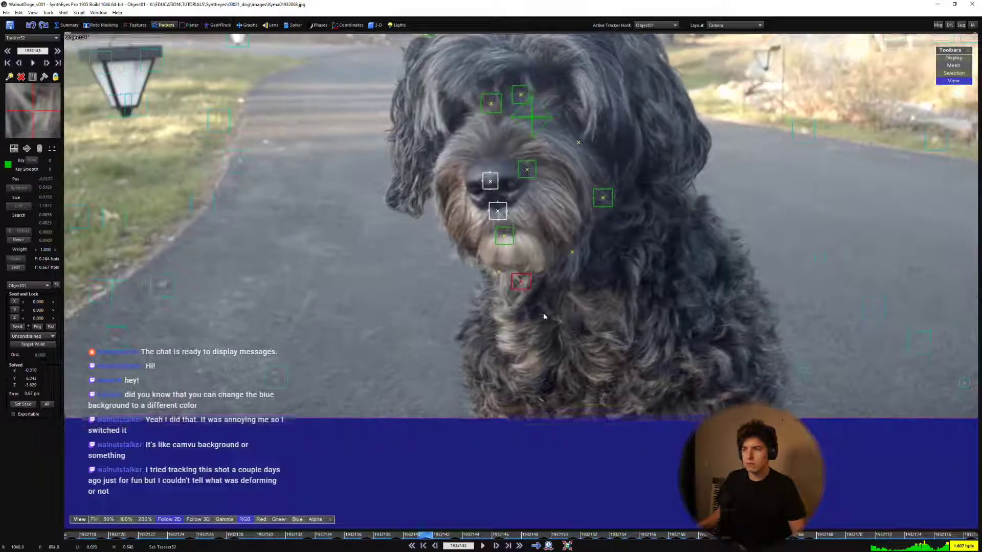
scroll(569, 267, "down", 2)
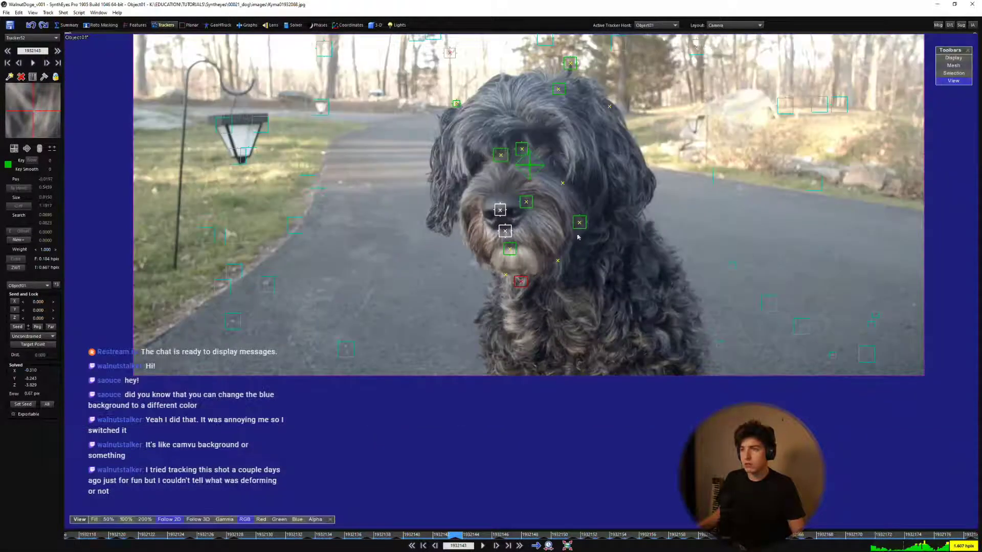
Deselect the tuft tracker, then scrub and play through the shot to review the solved head trackers.
left_click_drag(630, 538, 693, 535)
left_click(634, 308)
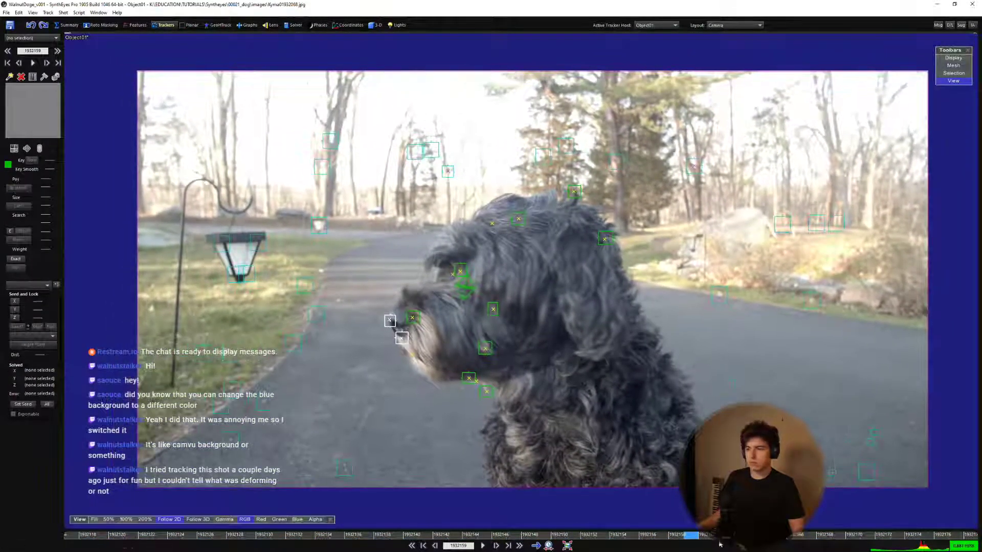
left_click_drag(685, 536, 397, 535)
mouse_move(409, 503)
left_mouse_down()
mouse_move(828, 519)
mouse_move(398, 518)
mouse_move(677, 517)
mouse_move(368, 496)
mouse_move(651, 504)
mouse_move(189, 456)
left_mouse_up()
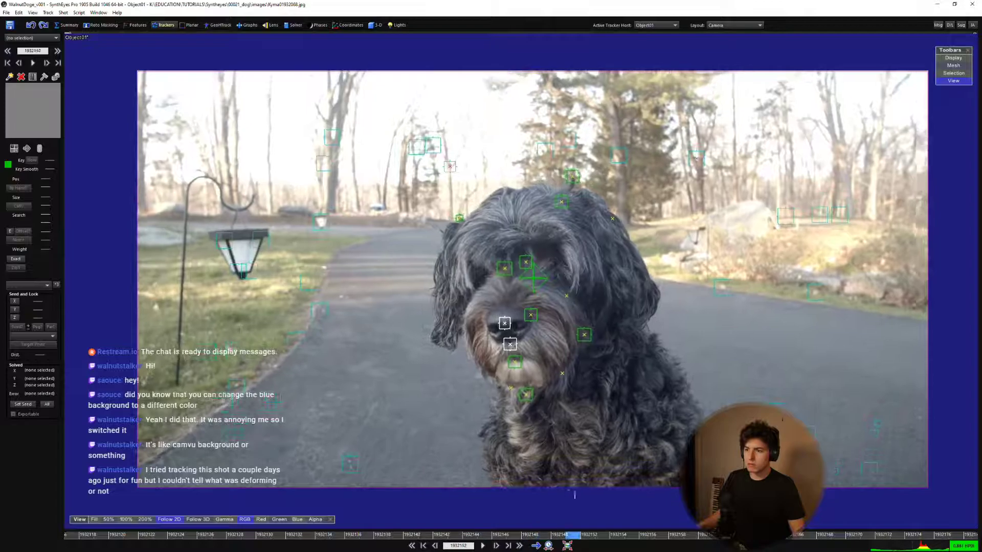
mouse_move(807, 504)
left_mouse_down()
mouse_move(550, 503)
mouse_move(765, 506)
mouse_move(634, 507)
mouse_move(725, 505)
mouse_move(566, 458)
mouse_move(575, 469)
left_mouse_up()
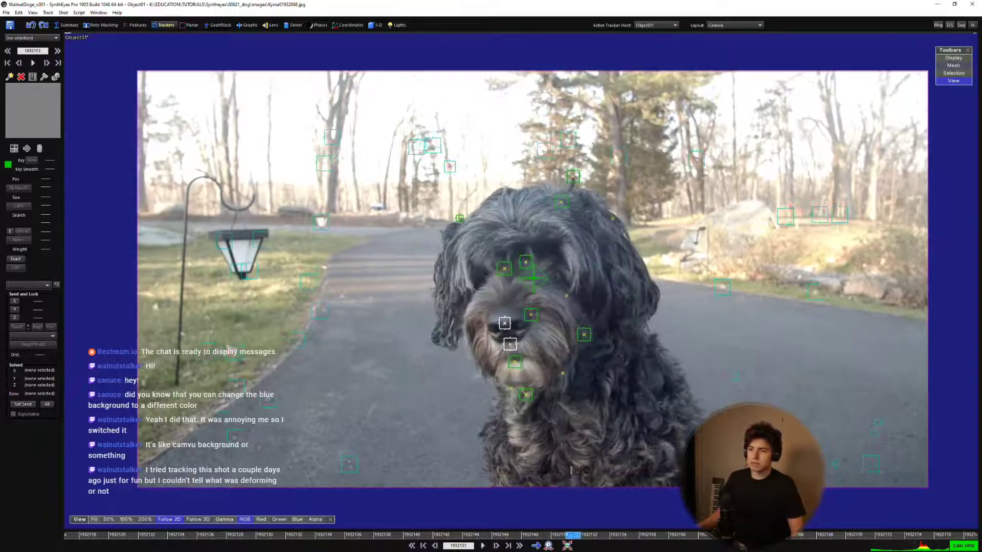
scroll(631, 396, "up", 1)
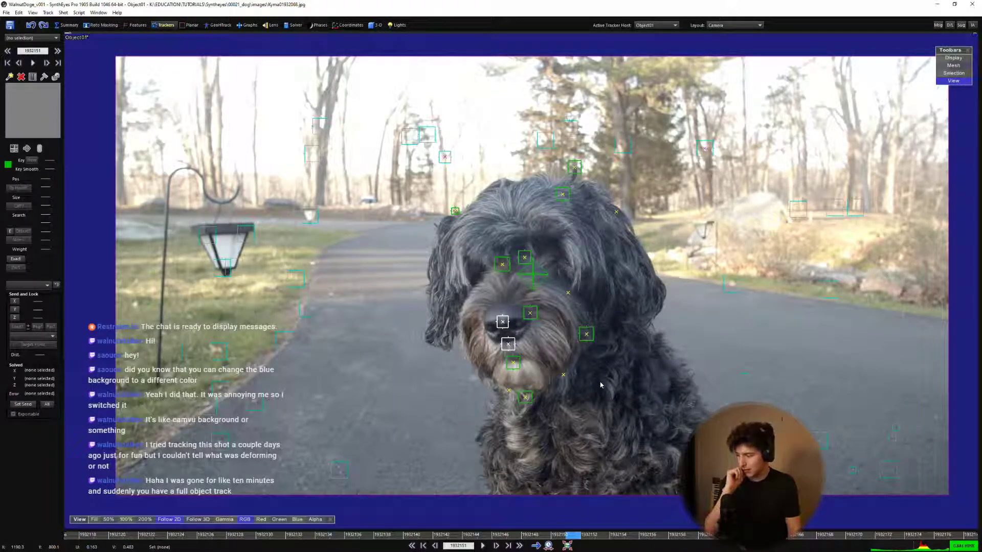
key("space")
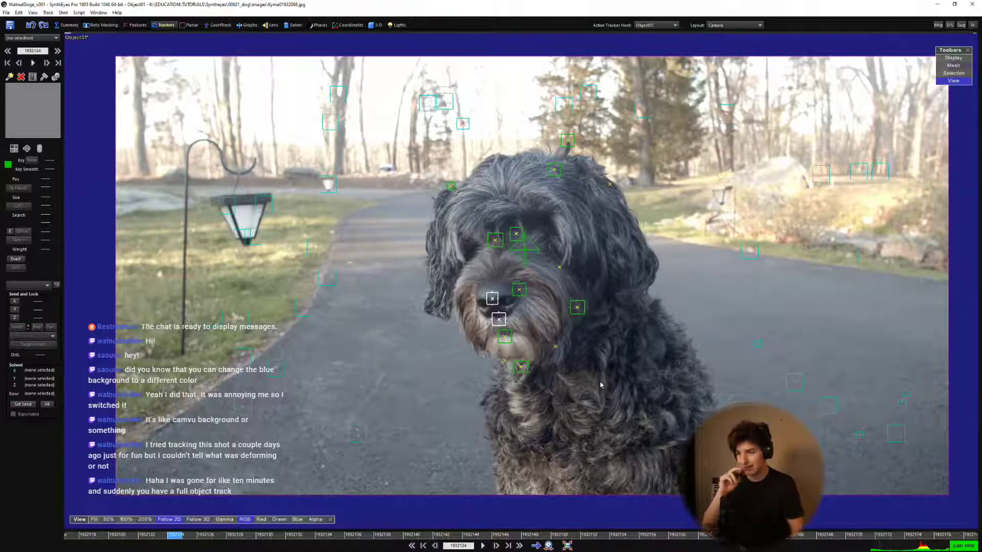
key("space")
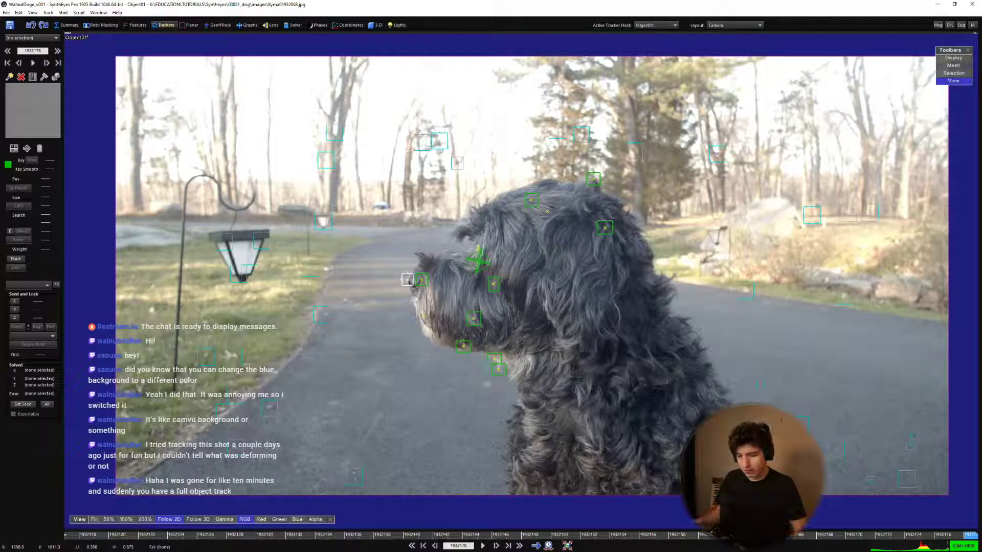
mouse_move(920, 527)
left_mouse_down()
mouse_move(399, 527)
mouse_move(489, 526)
mouse_move(538, 505)
mouse_move(332, 496)
mouse_move(859, 493)
left_mouse_up()
middle_click_drag(451, 366, 456, 360)
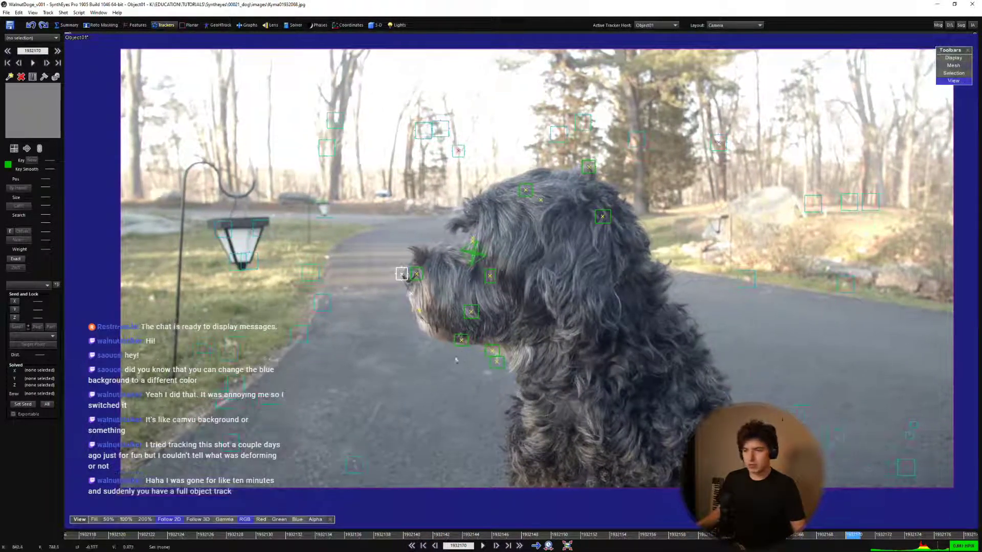
Select a camera tracker on the pavement and step through the shot to examine the camera's background trackers.
left_click(276, 400)
scroll(500, 373, "down", 3)
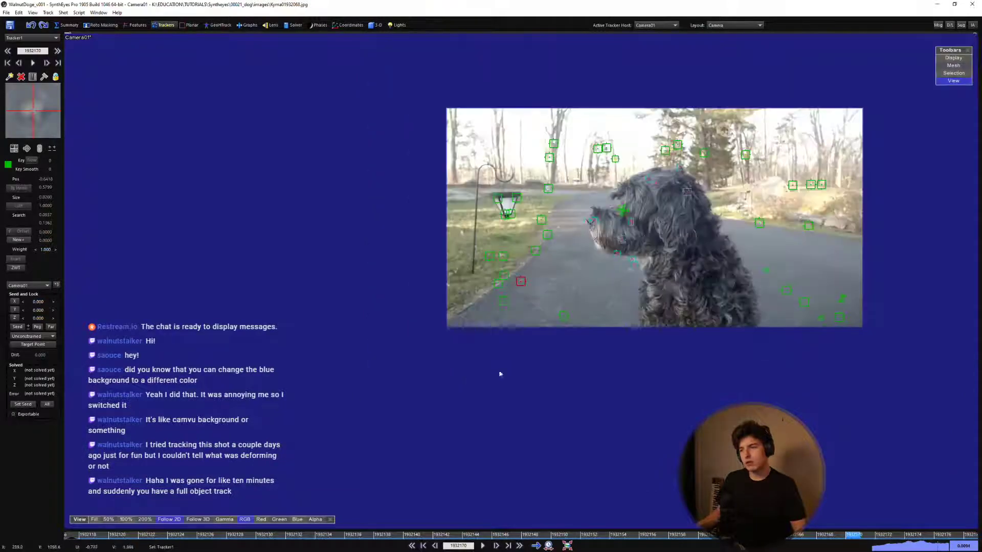
middle_click_drag(669, 216, 525, 276)
scroll(562, 252, "up", 2)
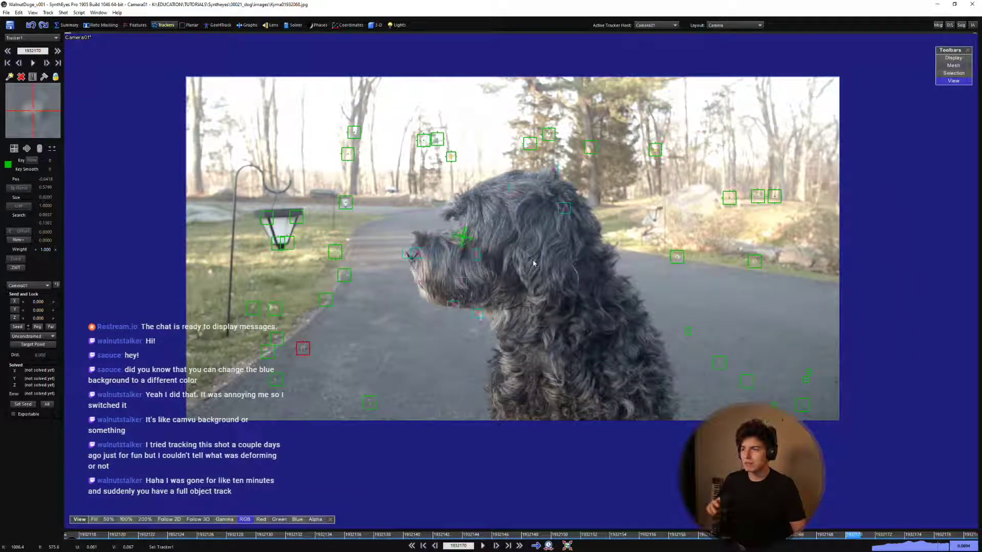
key("Right")
key("Right")
key("Right")
key("Right")
key("Right")
key("Right")
key("Right")
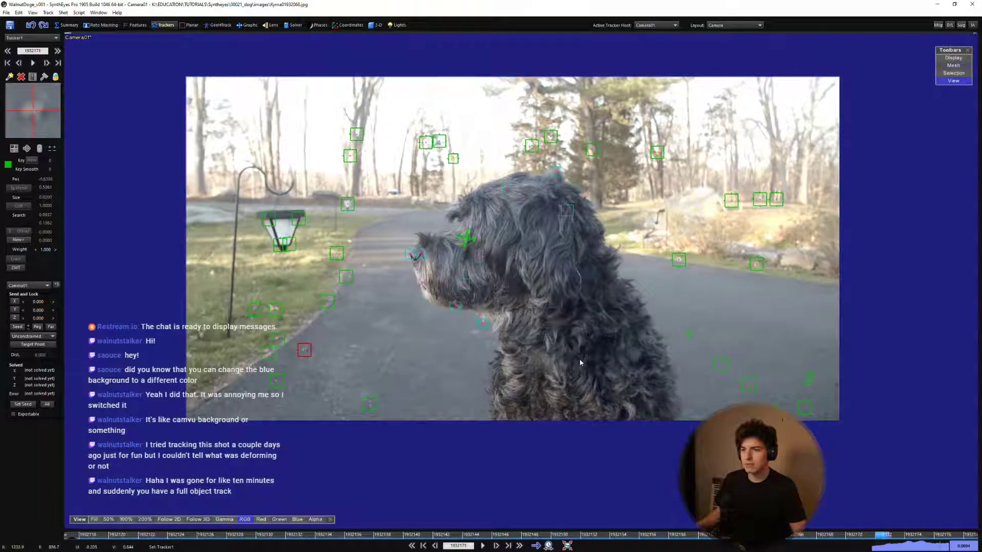
key("Left")
key("Left")
key("Left")
key("Left")
key("Left")
key("Left")
key("Left")
key("Left")
key("Left")
key("Left")
key("Left")
key("Left")
key("Left")
key("Left")
key("Left")
key("Left")
key("Left")
key("Left")
key("Left")
key("Left")
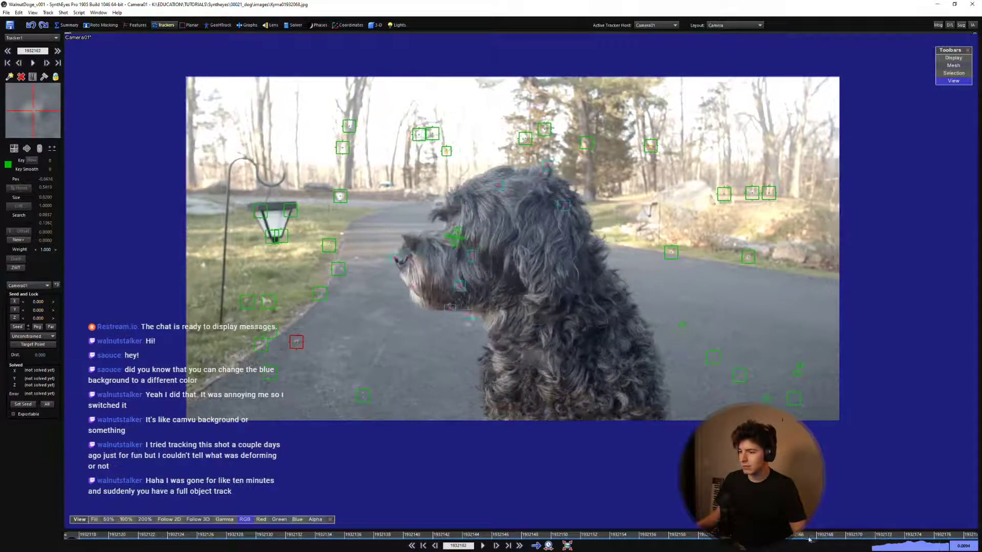
key("Left")
key("Left")
key("Left")
key("Left")
key("Left")
key("Left")
key("Left")
key("Left")
key("Left")
key("Left")
key("Left")
key("Left")
key("Left")
key("Left")
key("Left")
key("Left")
key("Left")
key("Left")
key("Left")
key("Left")
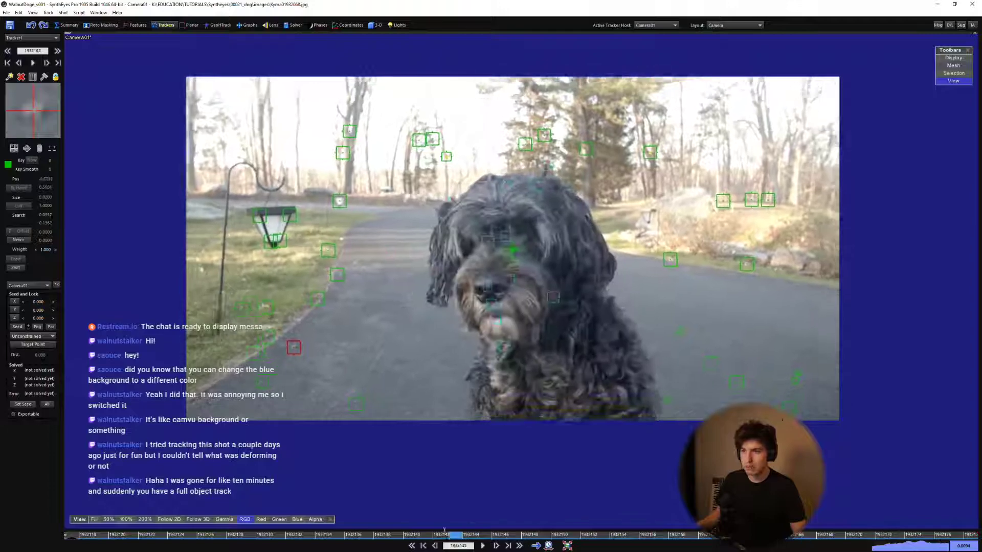
Switch to the Quad layout and make Object01 the active tracker host.
key("q")
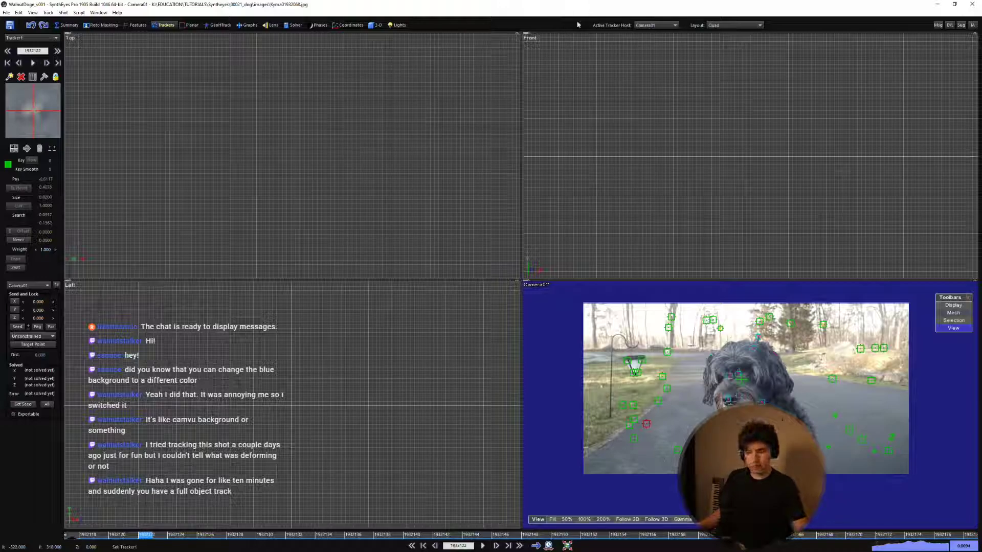
scroll(705, 405, "up", 3)
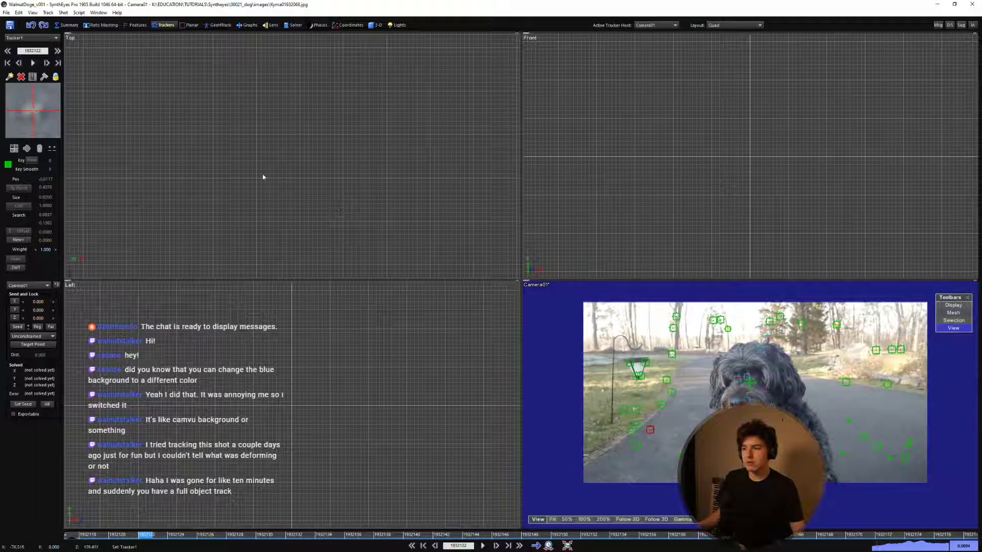
left_click(649, 38)
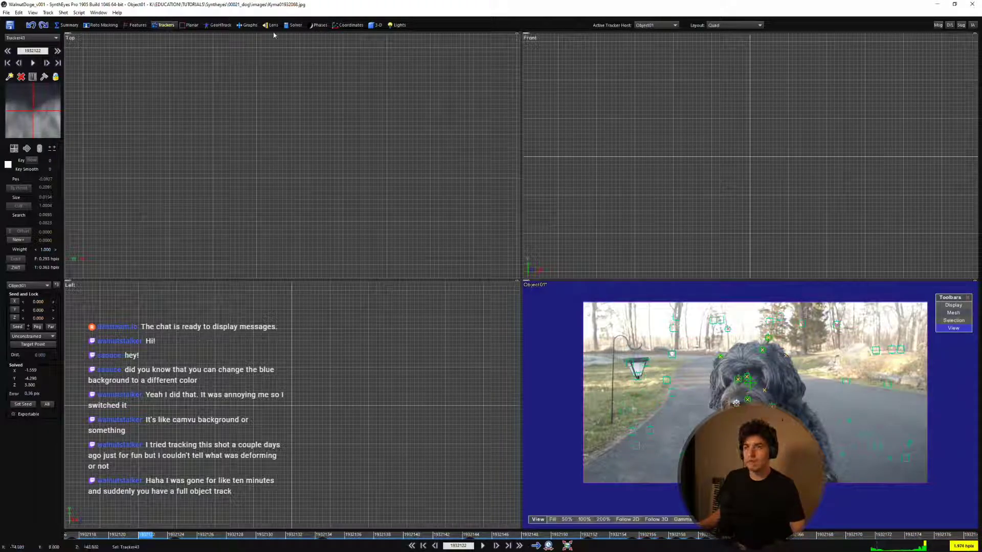
Add an Earthling reference figure at the origin in the Top view.
scroll(339, 215, "down", 2)
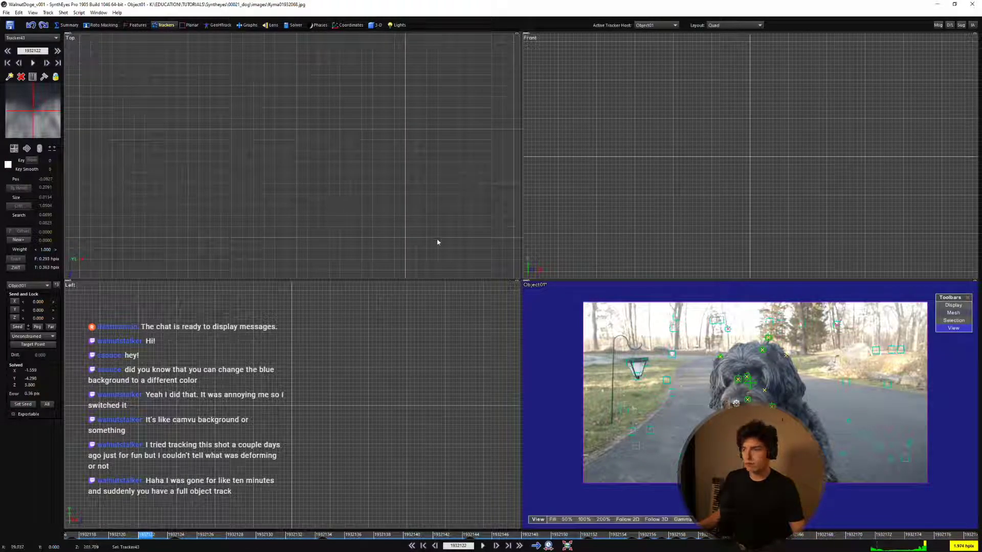
left_click(375, 25)
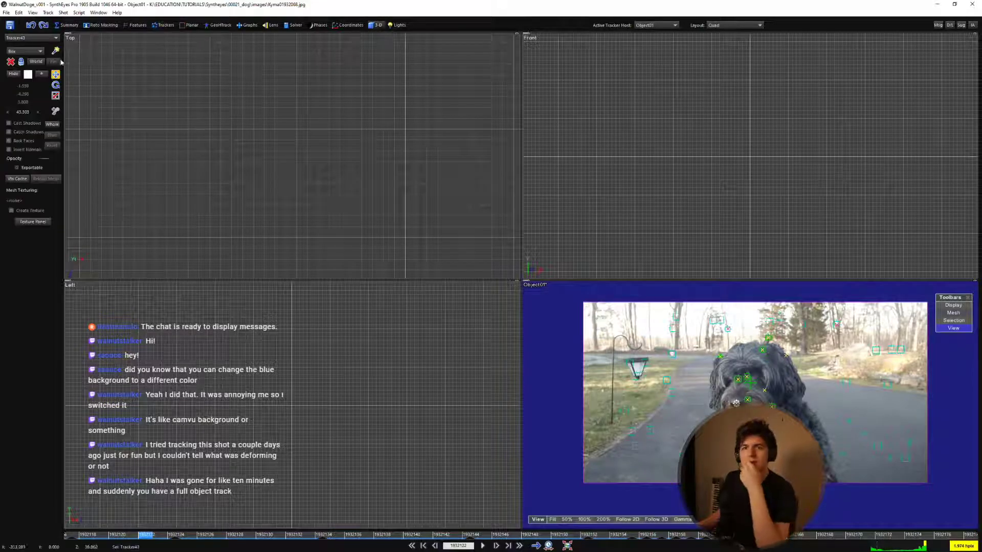
left_click(32, 51)
left_click(31, 82)
scroll(335, 171, "down", 8)
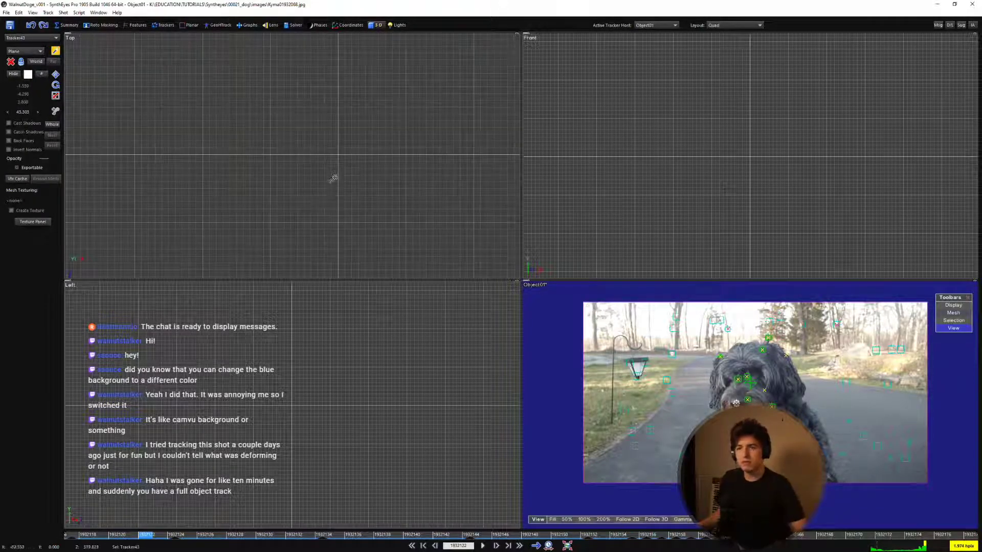
left_click(42, 53)
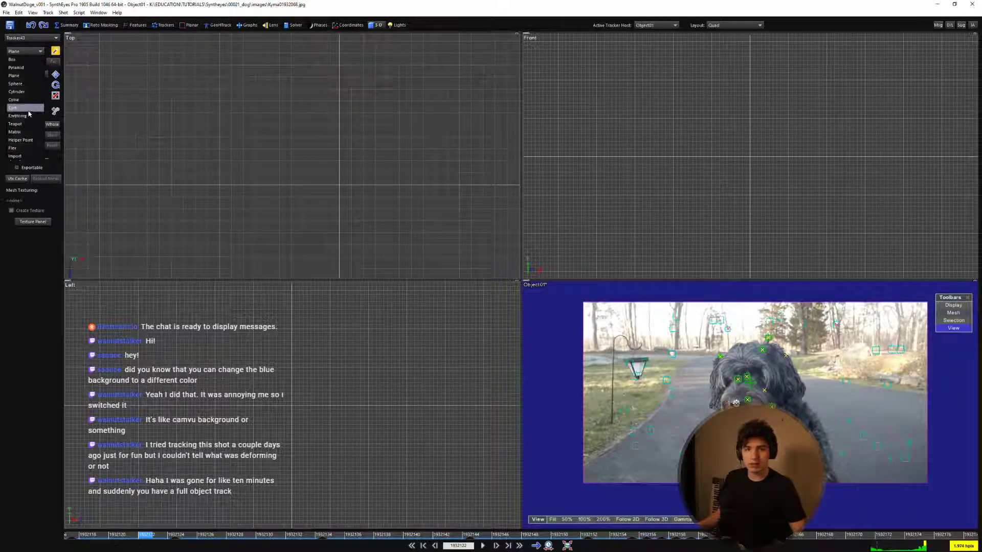
left_click(31, 109)
left_click_drag(336, 186, 346, 186)
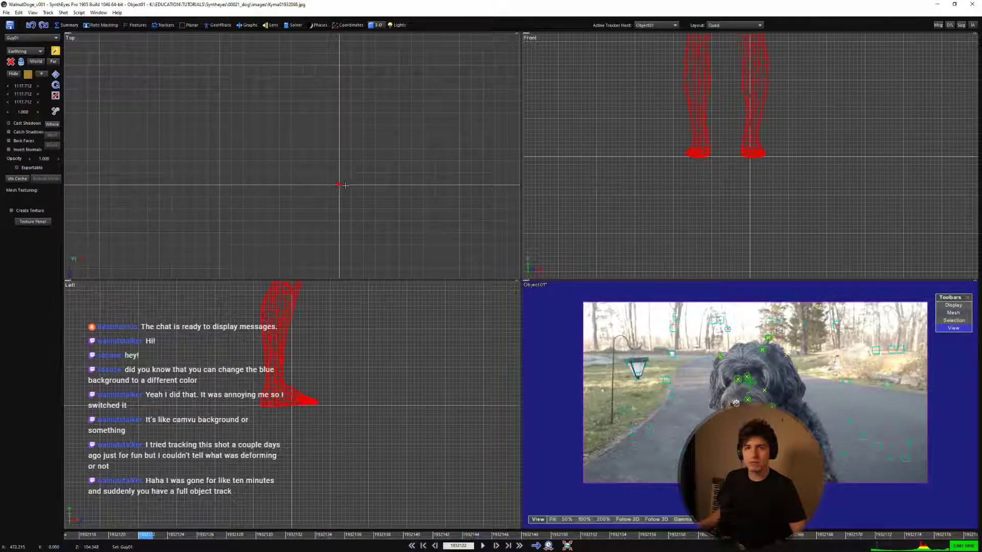
Set the Earthling figure's scale to 170 on all three axes.
scroll(332, 192, "up", 6)
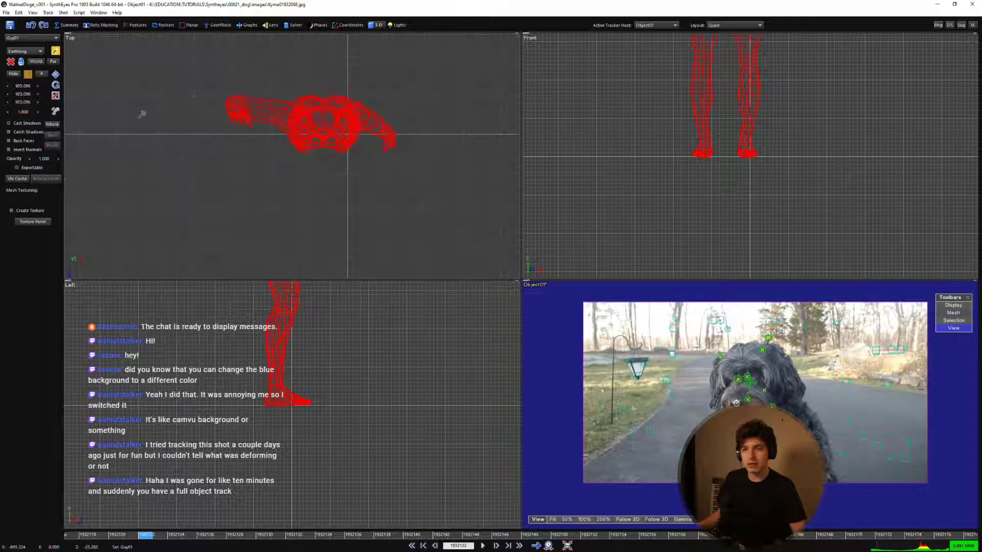
double_click(22, 87)
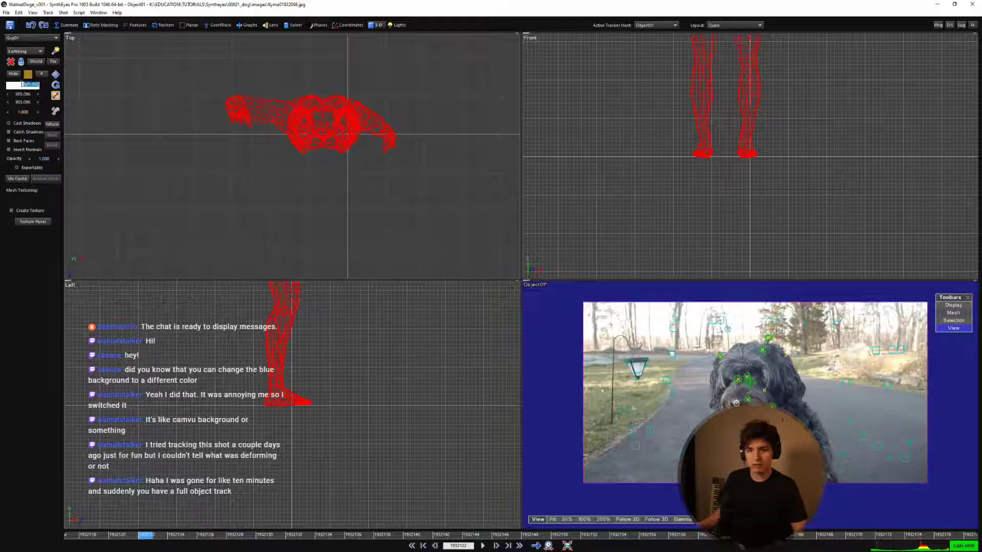
type("170")
key("Tab")
type("170")
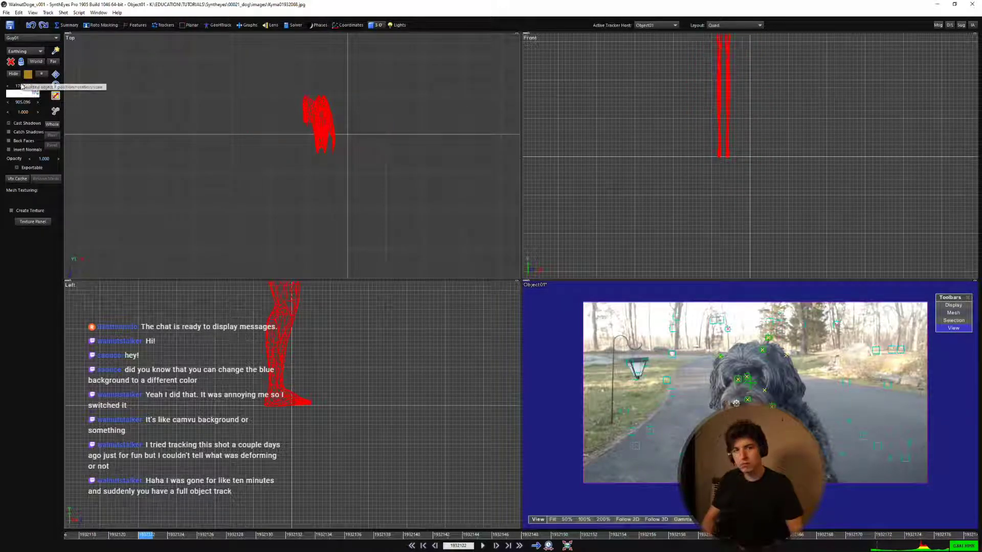
key("Tab")
type("170")
key("Return")
Move the Earthling figure toward the grid origin and reset its position values to zero.
left_click(55, 74)
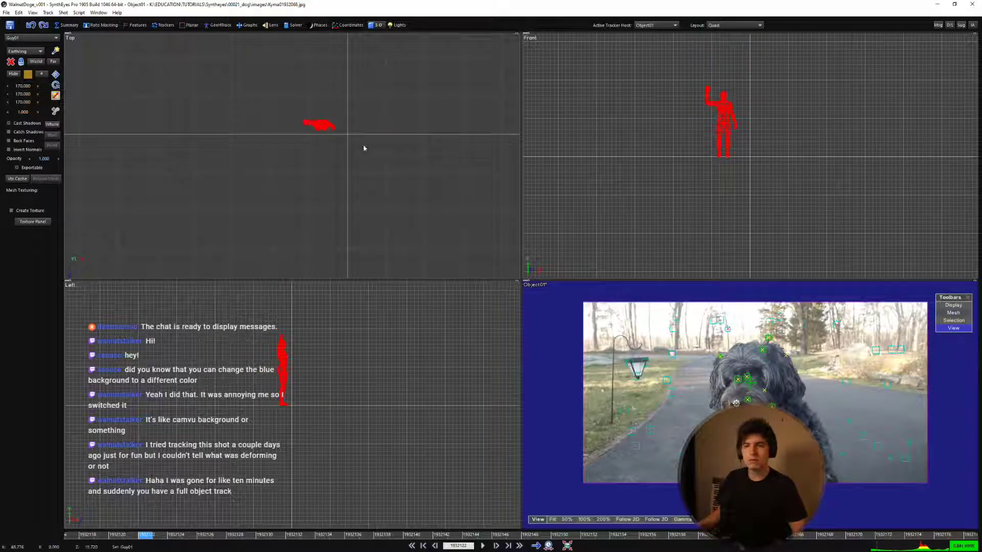
scroll(318, 128, "up", 3)
left_click_drag(319, 125, 369, 138)
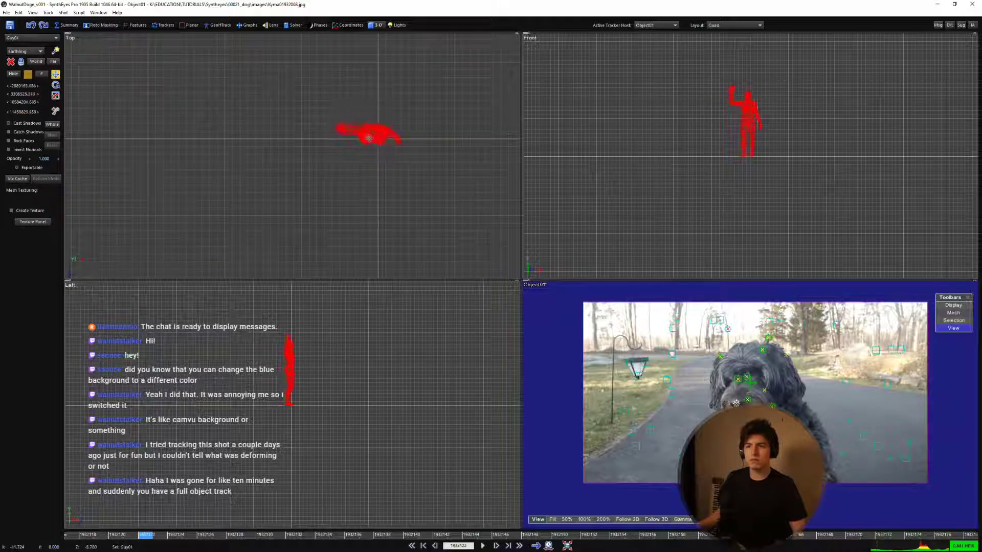
right_click(25, 95)
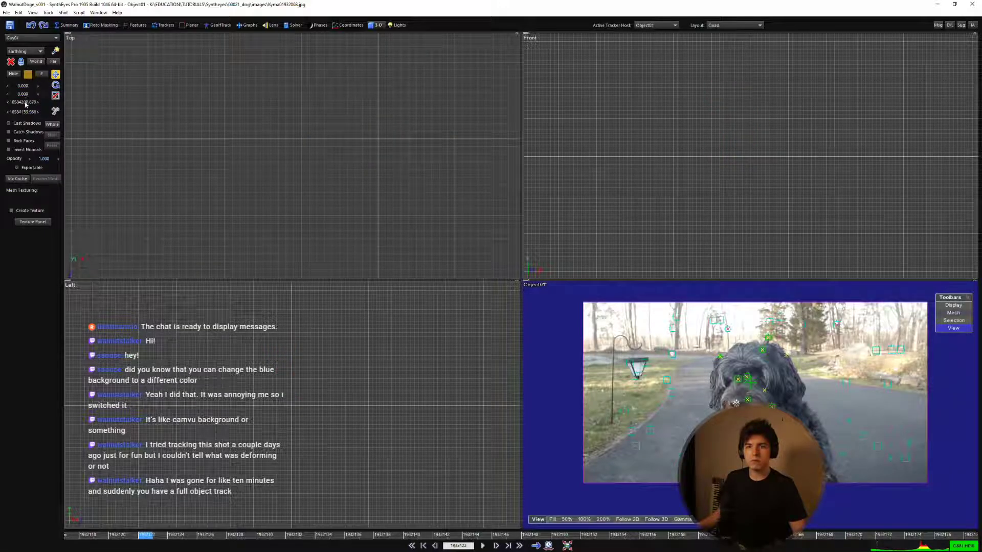
right_click(25, 103)
Detach the Earthling figure from Object01 in the Hierarchy View and reset its position to 0, 0, 0.
scroll(281, 142, "down", 3)
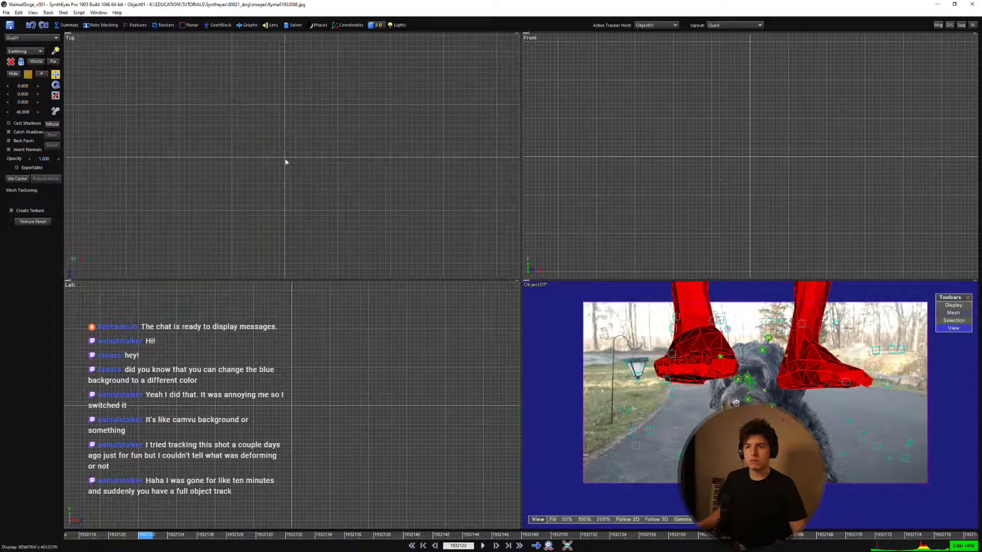
scroll(287, 163, "down", 2)
scroll(298, 350, "down", 3)
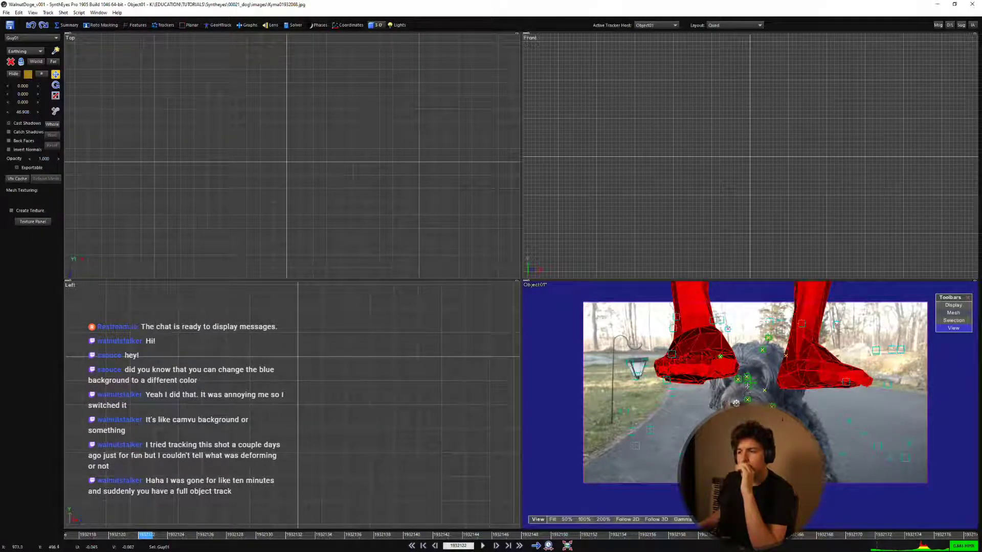
left_click(79, 13)
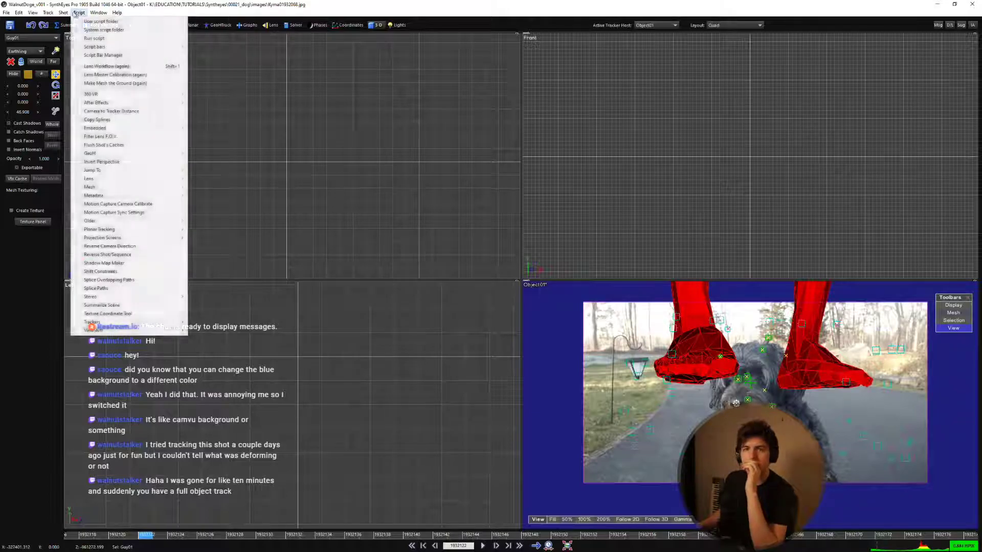
mouse_move(99, 12)
left_click(146, 283)
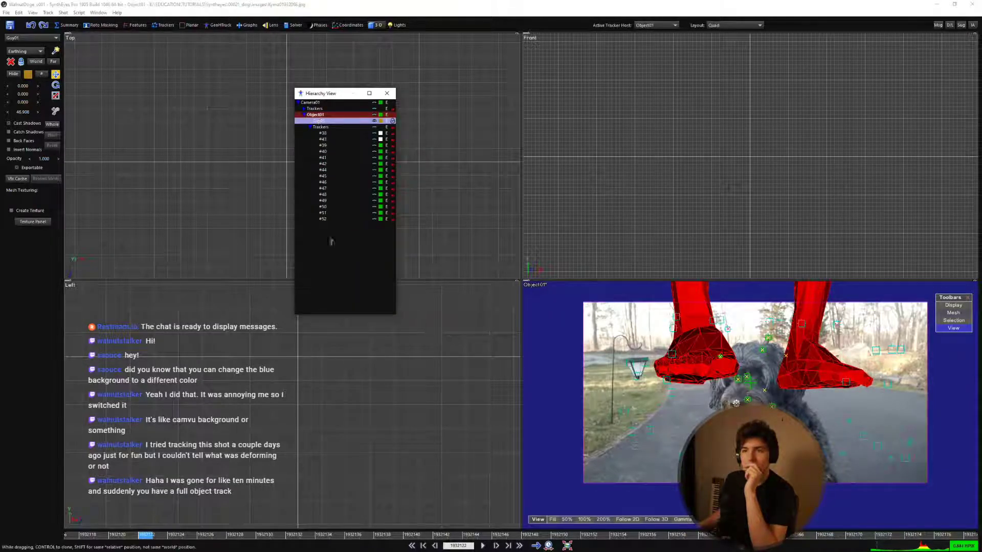
left_click_drag(331, 241, 333, 243)
right_click(17, 87)
right_click(18, 95)
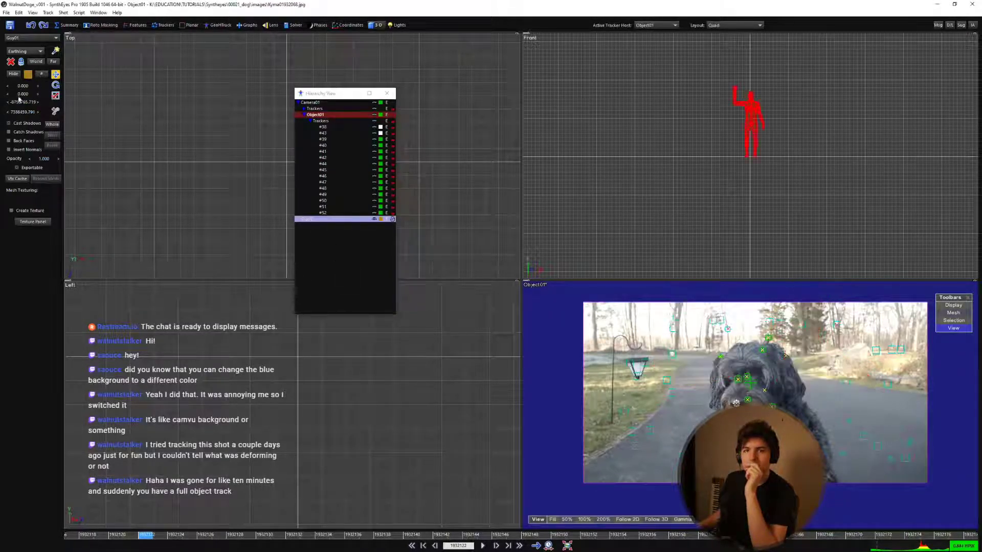
left_click_drag(341, 93, 406, 141)
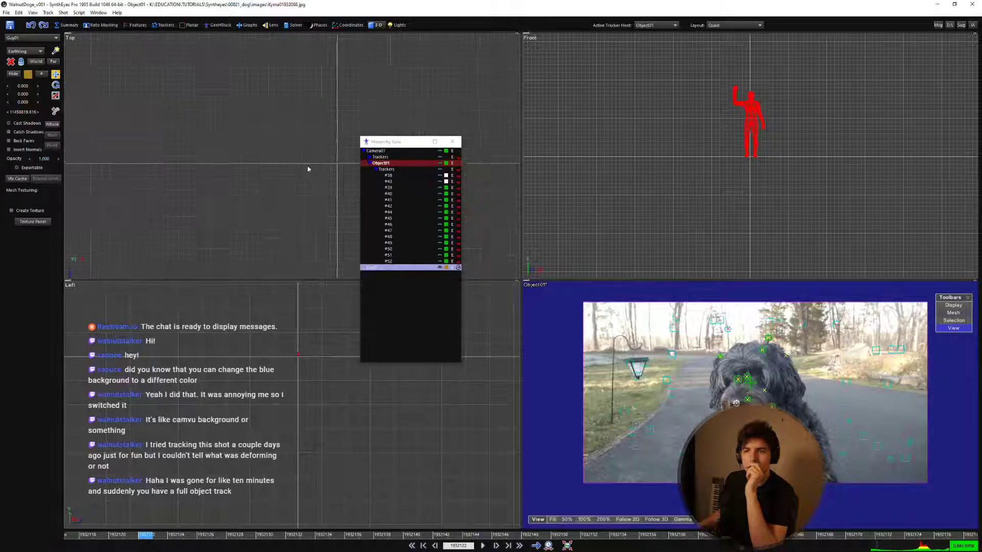
scroll(280, 157, "up", 15)
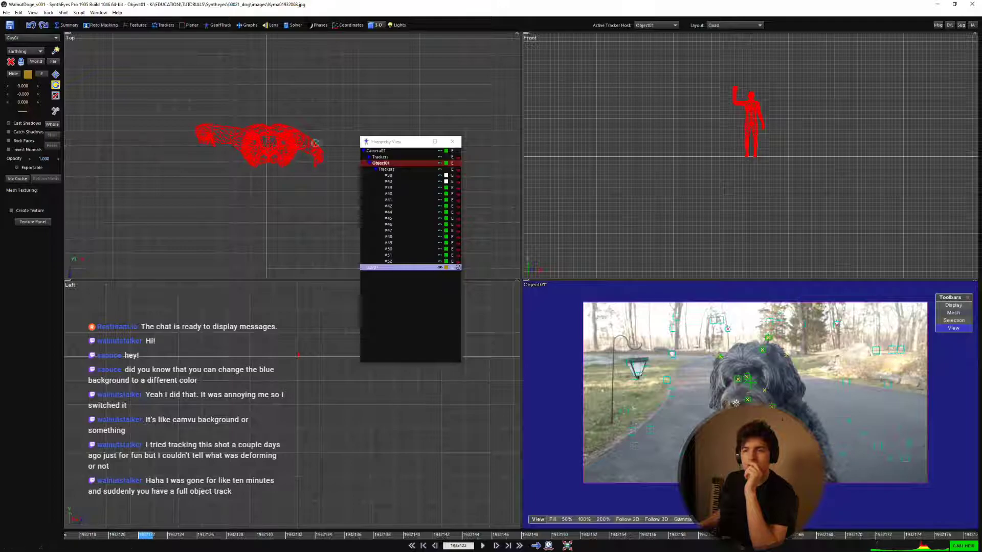
left_click(452, 141)
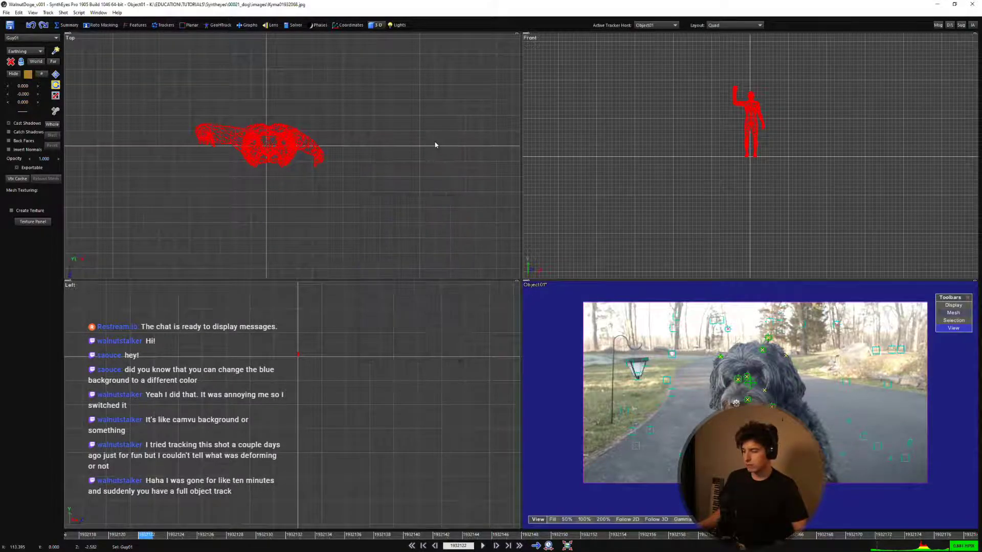
Enable Whole mode for transforming the entire solved scene and make Camera01 the active tracker host.
scroll(230, 142, "up", 1)
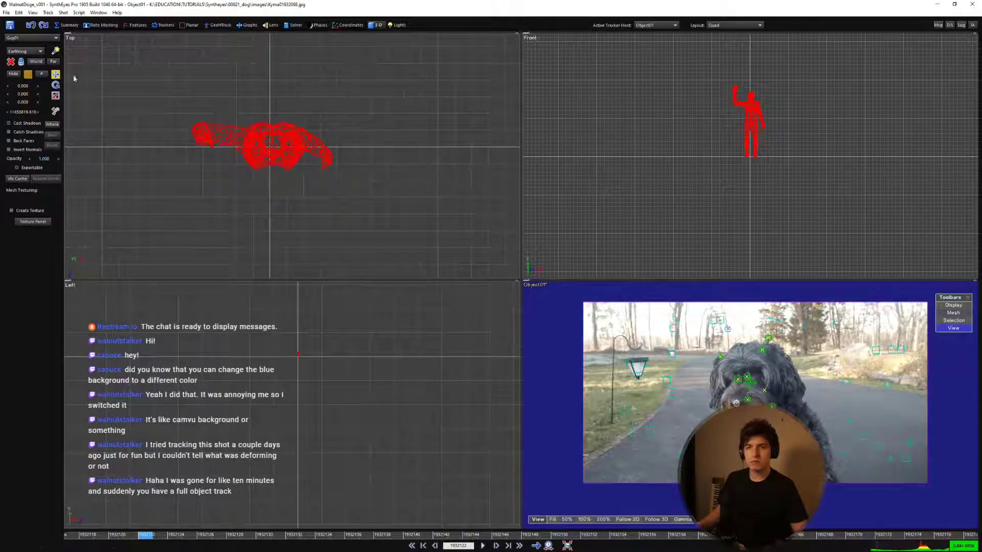
middle_click_drag(298, 358, 335, 405)
scroll(340, 409, "up", 15)
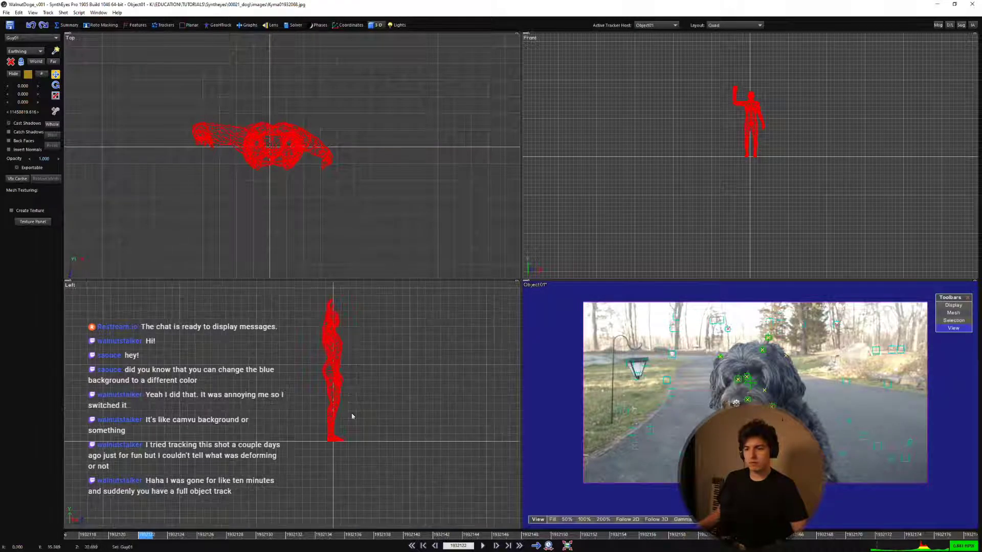
scroll(350, 413, "down", 3)
scroll(333, 411, "up", 3)
scroll(749, 169, "up", 6)
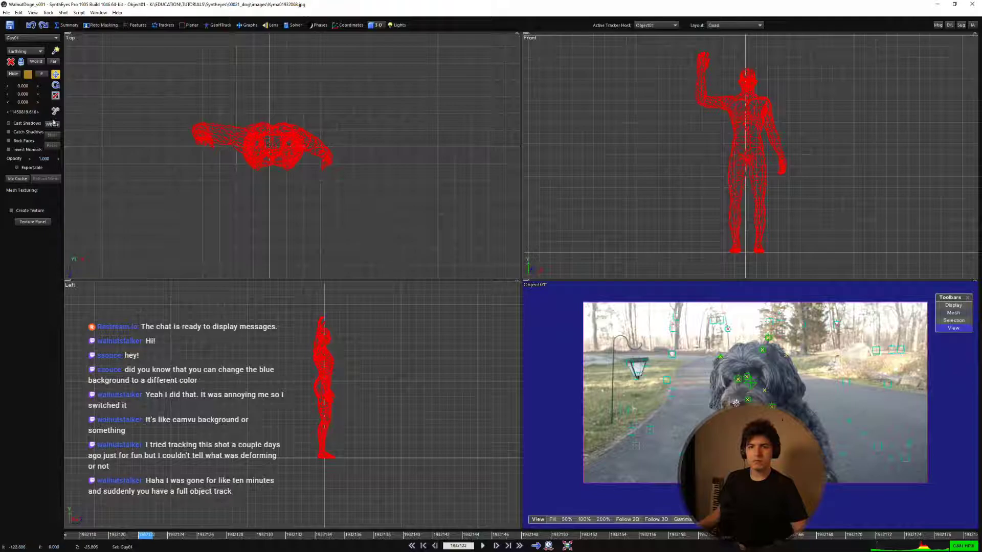
left_click(215, 167)
scroll(248, 173, "down", 10)
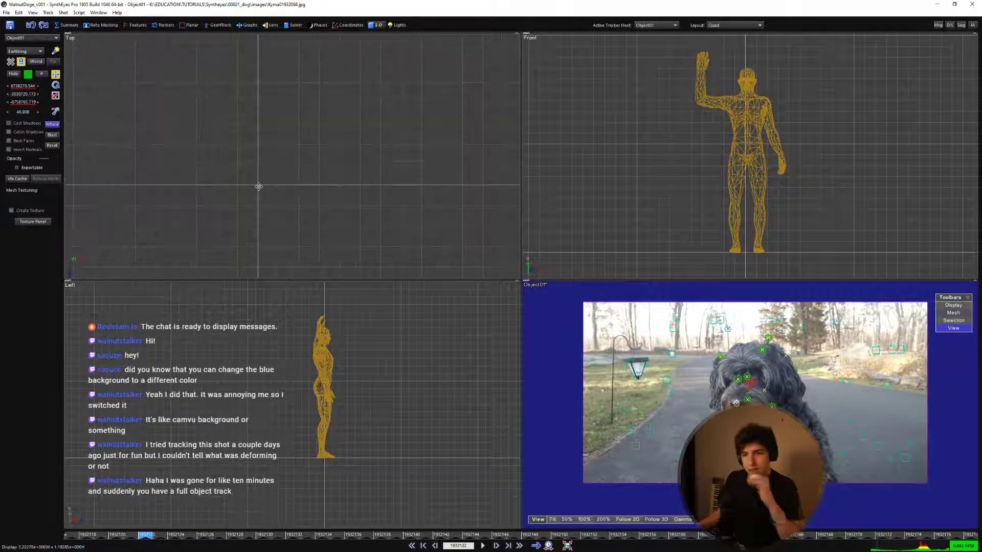
scroll(263, 183, "up", 5)
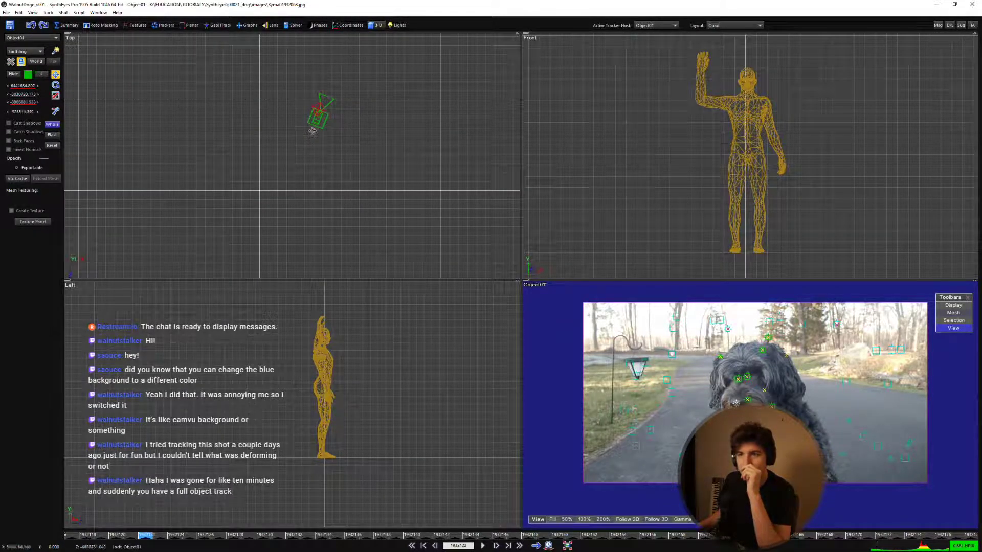
key("minus")
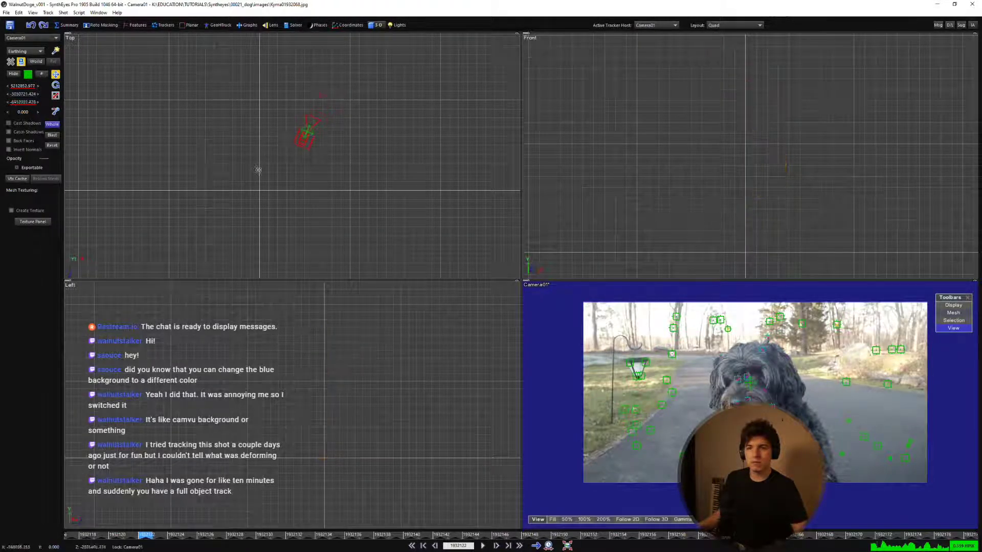
Move the whole camera scene toward the Earthling figure in the Top view, to about X -151 and Z 452.
right_click(286, 174)
mouse_move(371, 178)
left_click(412, 228)
left_click_drag(324, 164, 275, 239)
scroll(263, 204, "up", 10)
scroll(257, 134, "up", 5)
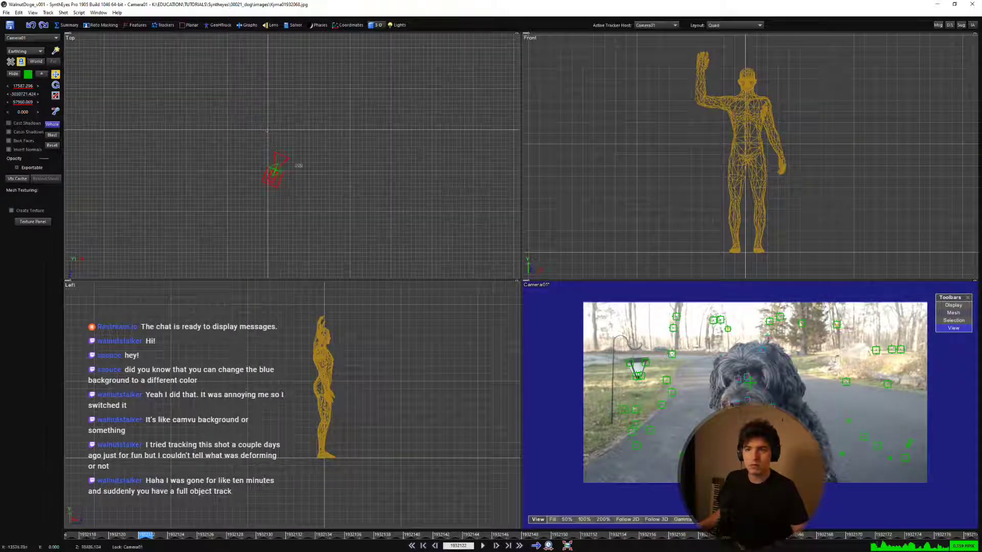
scroll(293, 139, "up", 7)
left_click_drag(188, 121, 188, 112)
scroll(157, 134, "up", 5)
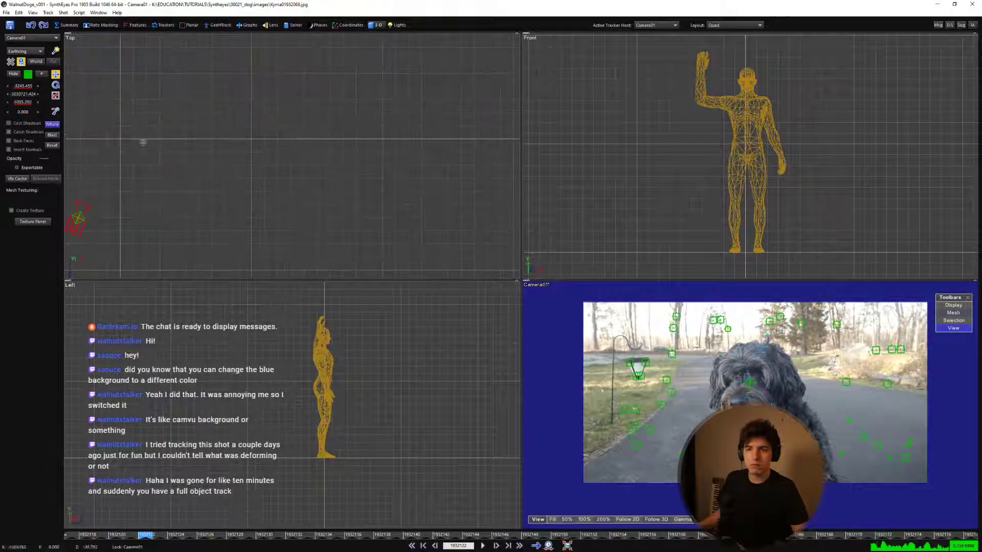
middle_click_drag(127, 175, 197, 145)
left_click_drag(186, 126, 188, 122)
scroll(189, 113, "up", 5)
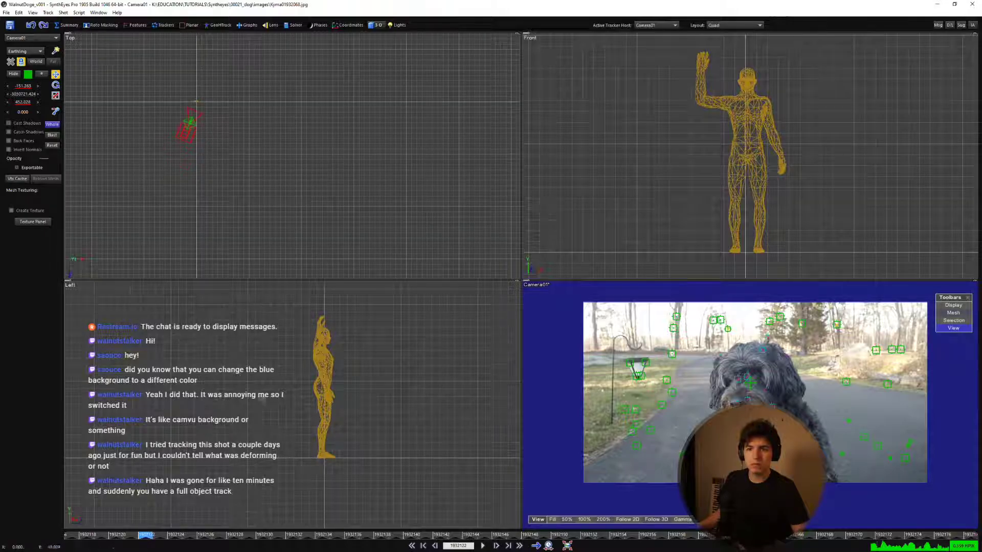
Move the whole scene toward the figure in the Left view, bringing the camera to about Y 98 and Z 194.
scroll(329, 437, "up", 10)
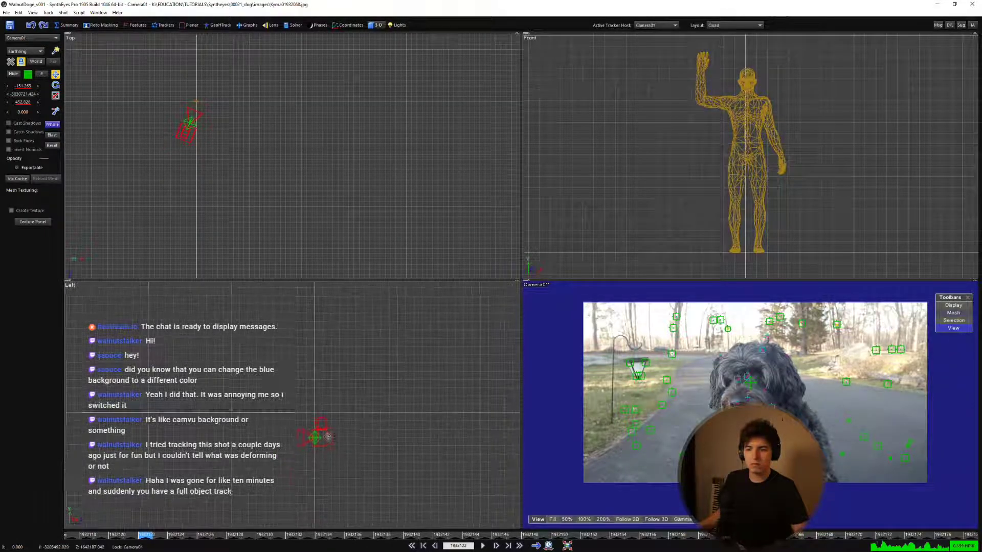
scroll(328, 436, "up", 5)
left_click_drag(328, 436, 321, 363)
scroll(320, 363, "up", 5)
middle_click_drag(228, 359, 413, 396)
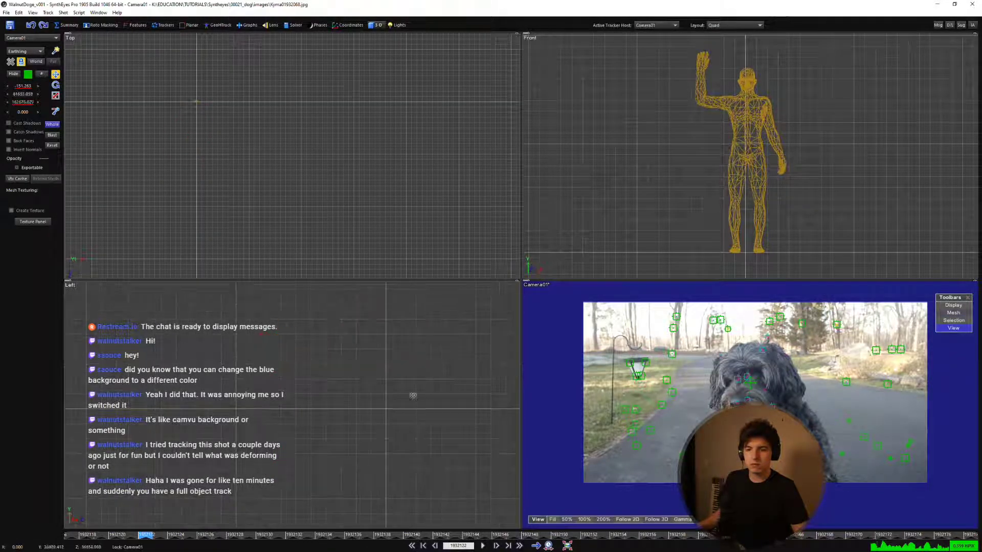
scroll(378, 434, "up", 5)
left_click_drag(431, 387, 369, 417)
scroll(381, 375, "up", 5)
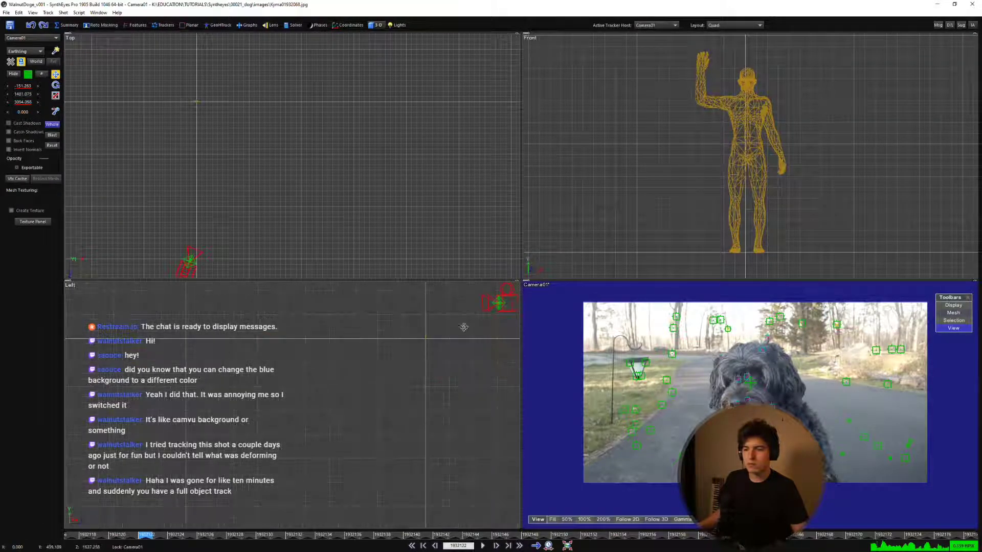
scroll(463, 327, "up", 4)
left_click_drag(463, 327, 338, 390)
scroll(384, 365, "up", 6)
middle_click_drag(431, 341, 355, 385)
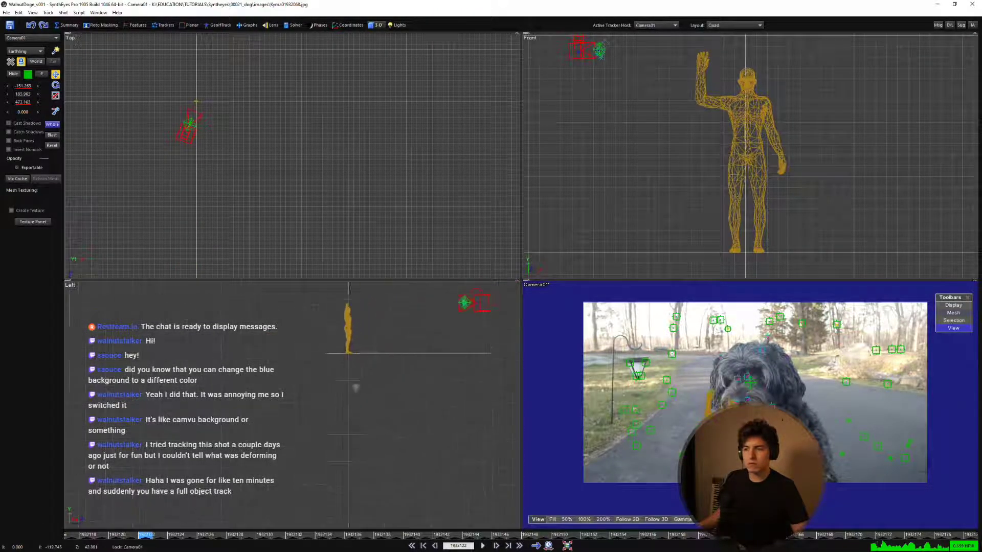
scroll(394, 334, "up", 2)
left_click_drag(394, 335, 364, 368)
Refine the whole scene's placement in the Top and Left views, with the camera at about X -43, Y 50, Z 80.
left_click_drag(185, 115, 200, 101)
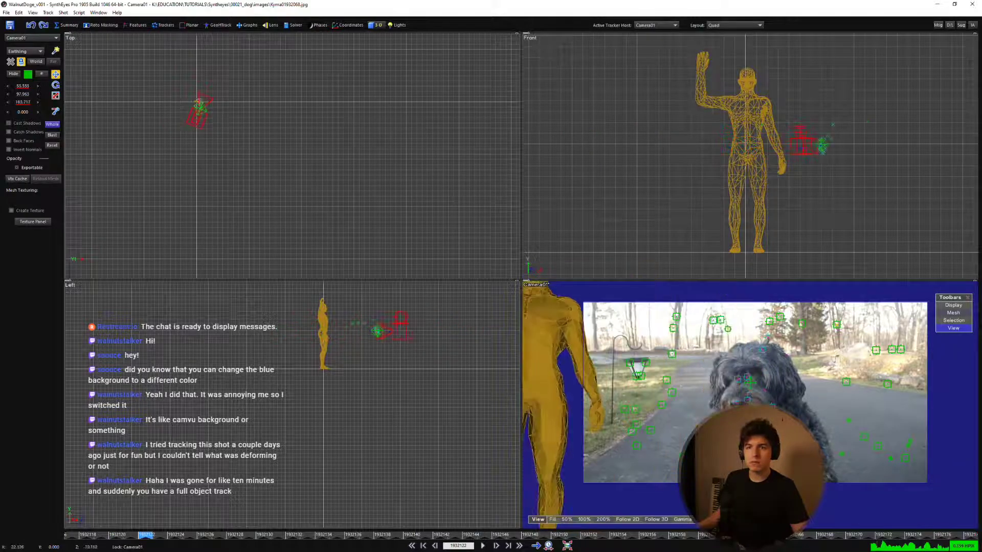
scroll(198, 98, "up", 5)
left_click_drag(231, 150, 199, 152)
scroll(190, 146, "up", 3)
scroll(190, 145, "up", 2)
scroll(335, 343, "up", 5)
left_click_drag(377, 344, 298, 379)
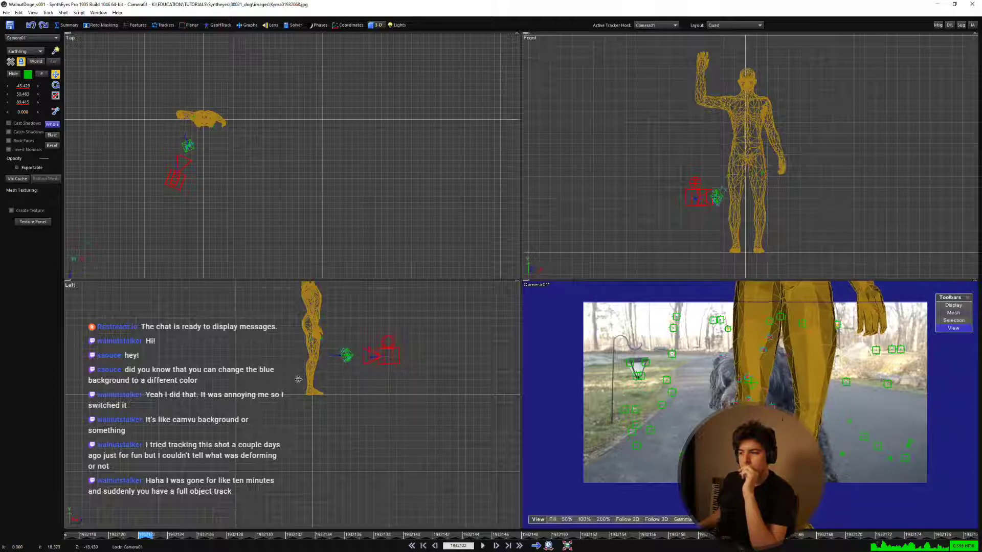
scroll(194, 135, "up", 2)
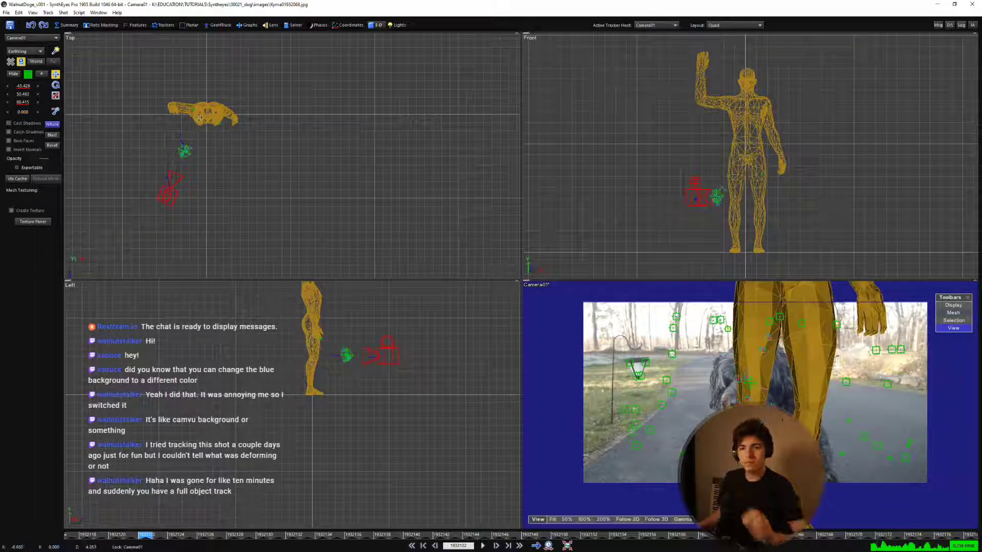
Rotate the whole scene in the Top view so the camera looks straight toward the Earthling, with rotation values about -3.5, -0.2 and 2.6.
left_click_drag(207, 115, 208, 96)
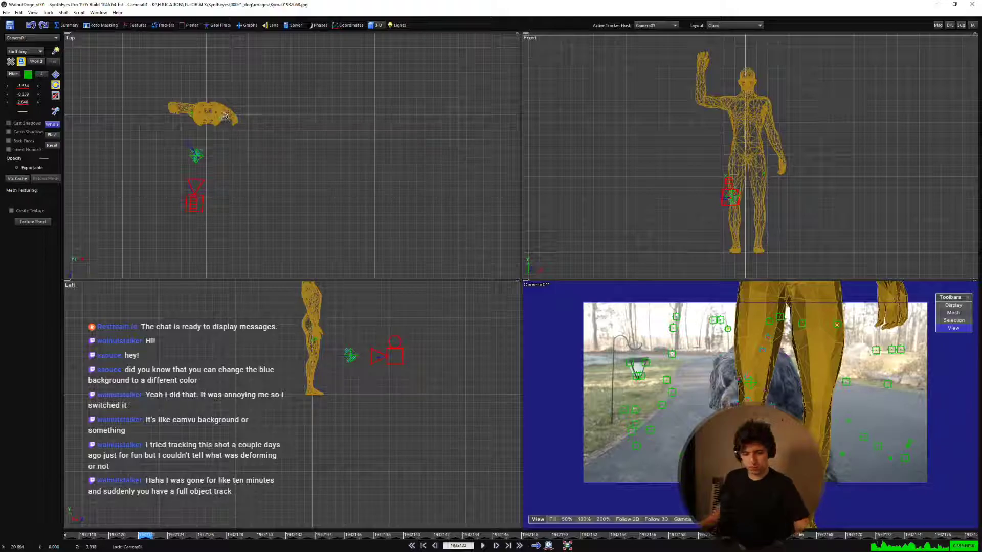
scroll(245, 143, "up", 2)
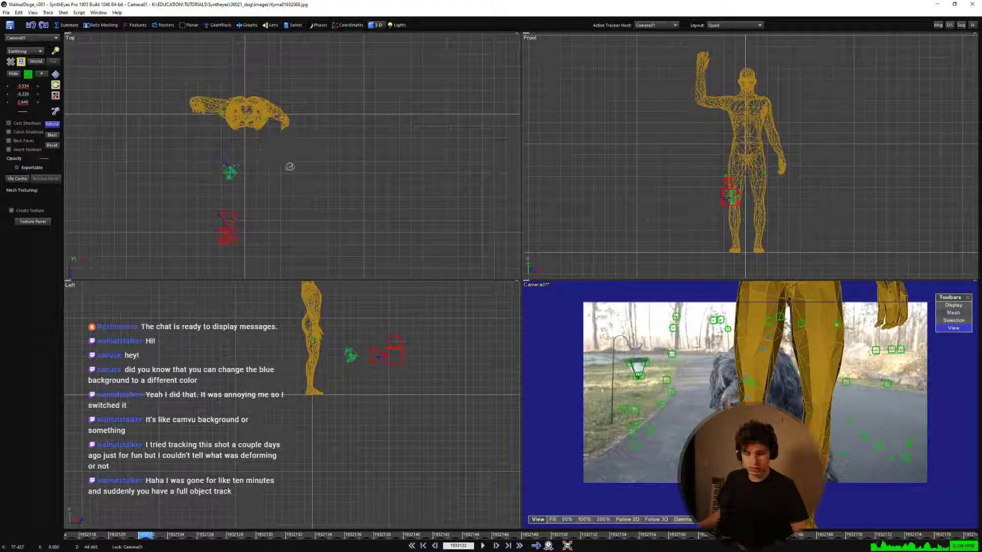
Switch to the Quad Perspective layout with an enlarged perspective view, and rotate the whole scene slightly in the Left view to about -3.5, 1.0, 2.6.
key("7")
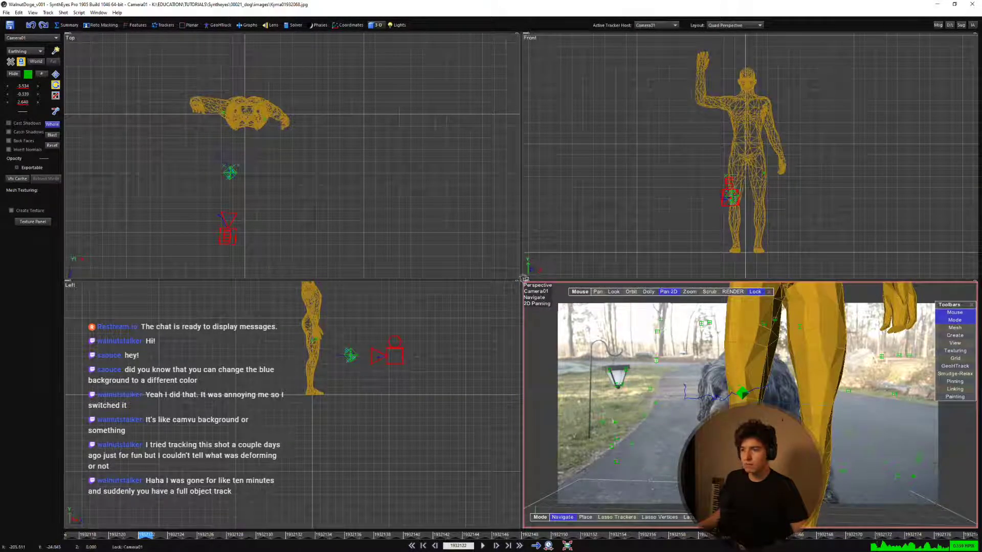
left_click_drag(520, 280, 369, 158)
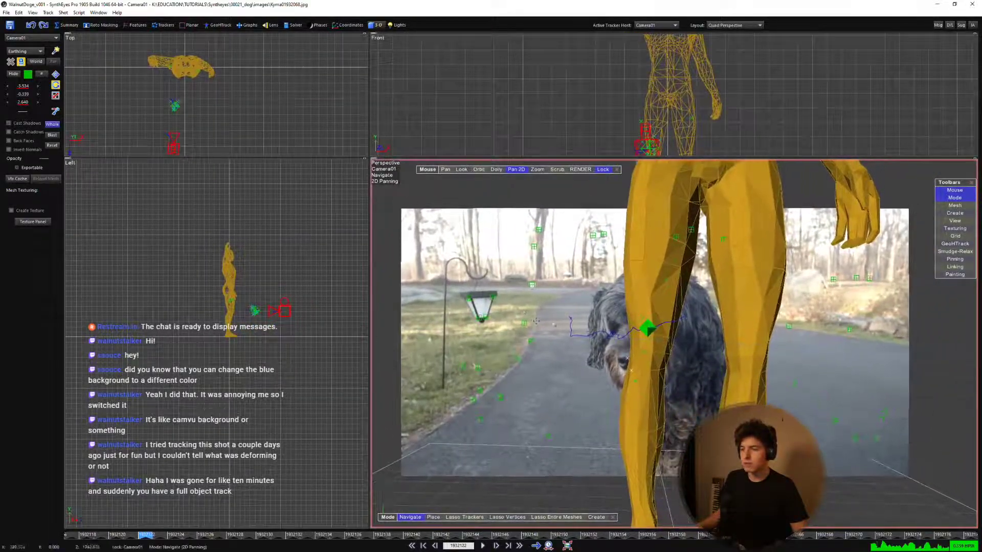
scroll(232, 320, "up", 4)
left_click_drag(229, 352, 232, 355)
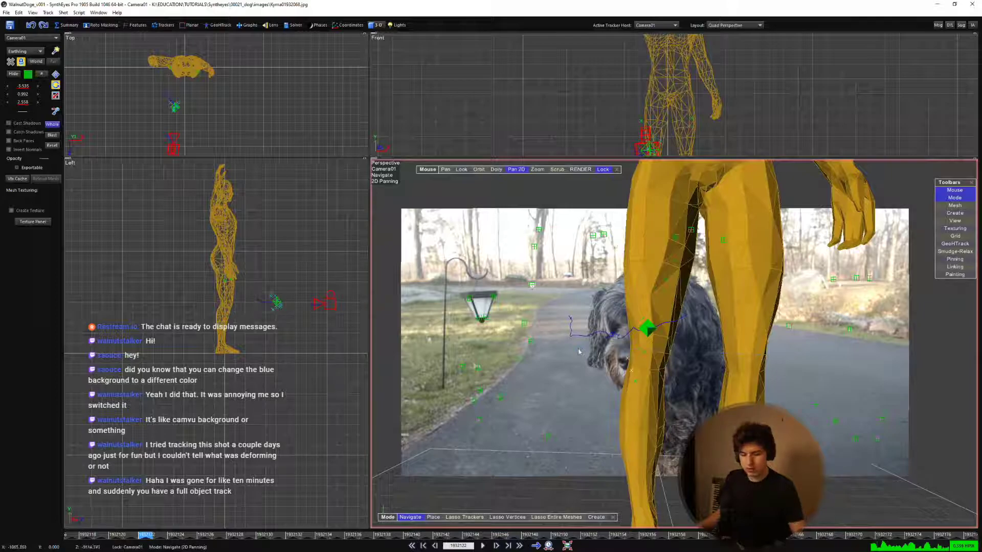
Darken the shot's image levels in Image Preparation, with High 0.960 and Low 0.010 and a raised gamma, and flush the cached frames.
key("p")
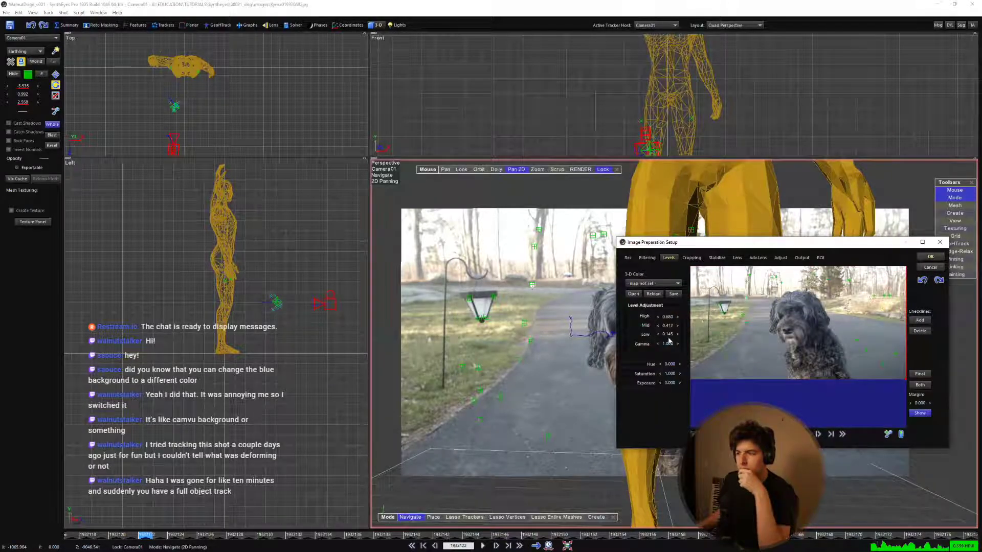
left_click_drag(669, 340, 418, 343)
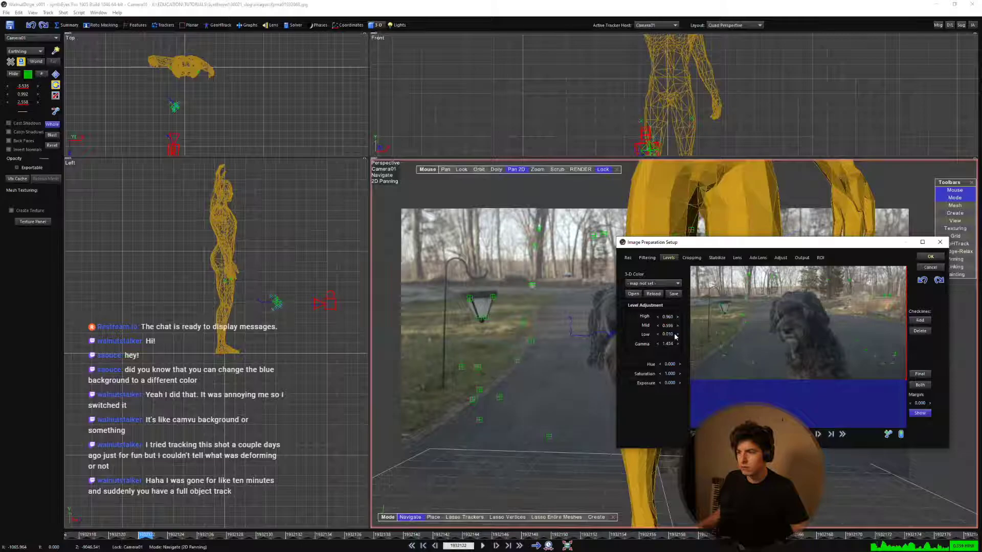
left_click(930, 257)
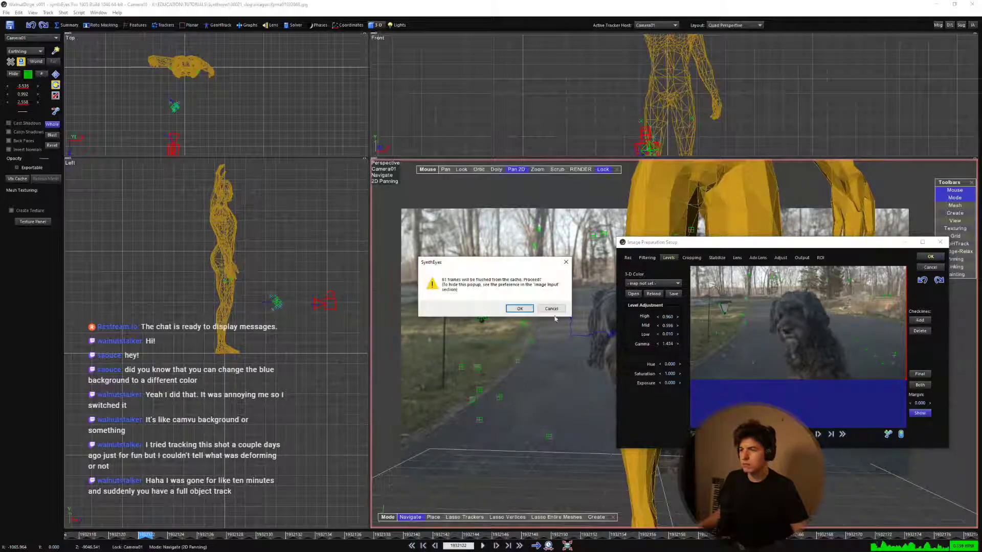
left_click(524, 309)
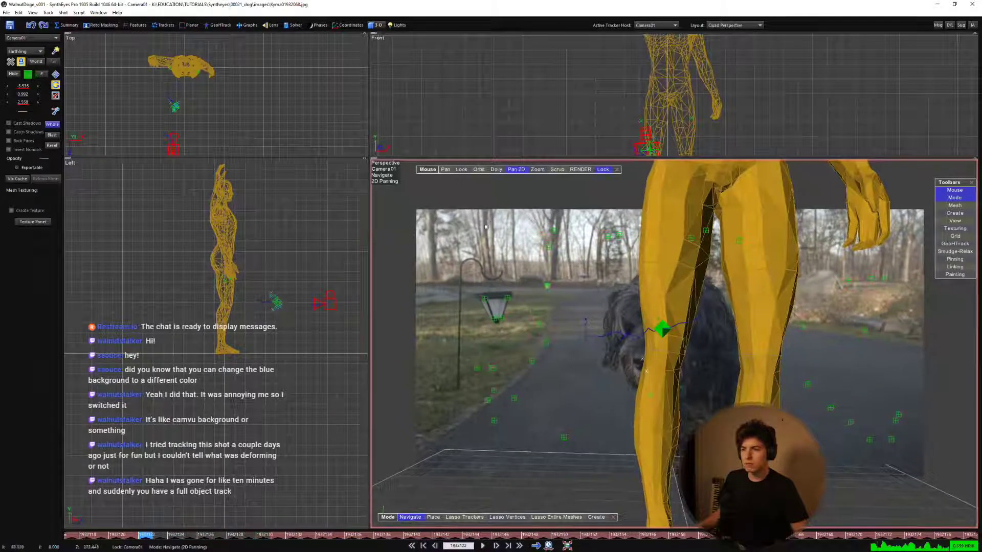
Show the Earthling as a wireframe in the perspective view and turn off Lit wireframes so the dog stays visible through it.
scroll(613, 301, "down", 2)
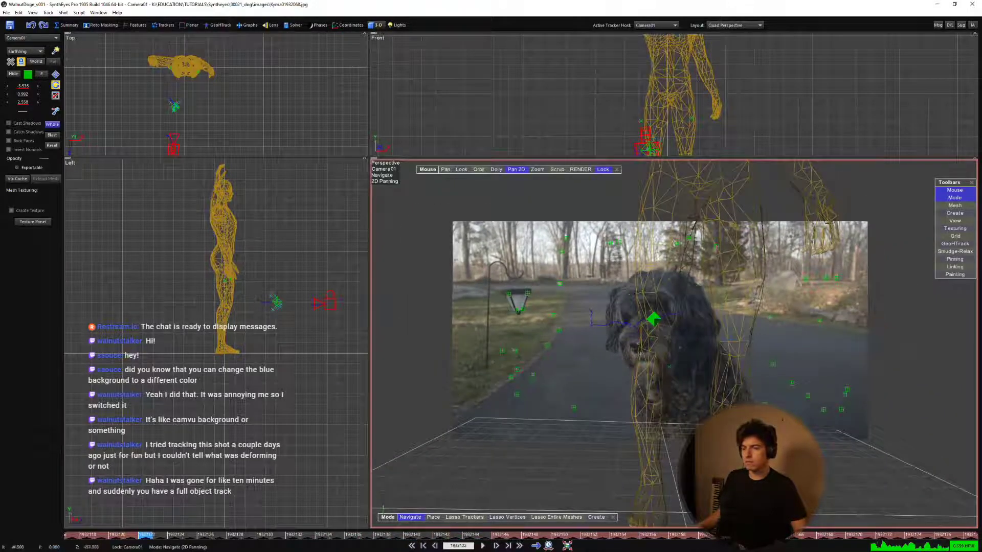
right_click(672, 296)
mouse_move(719, 324)
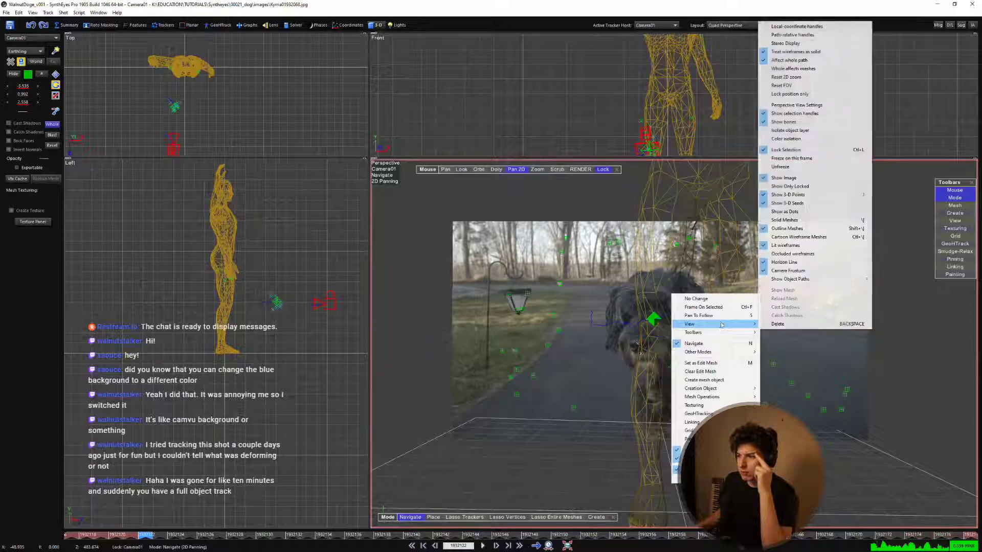
left_click(786, 250)
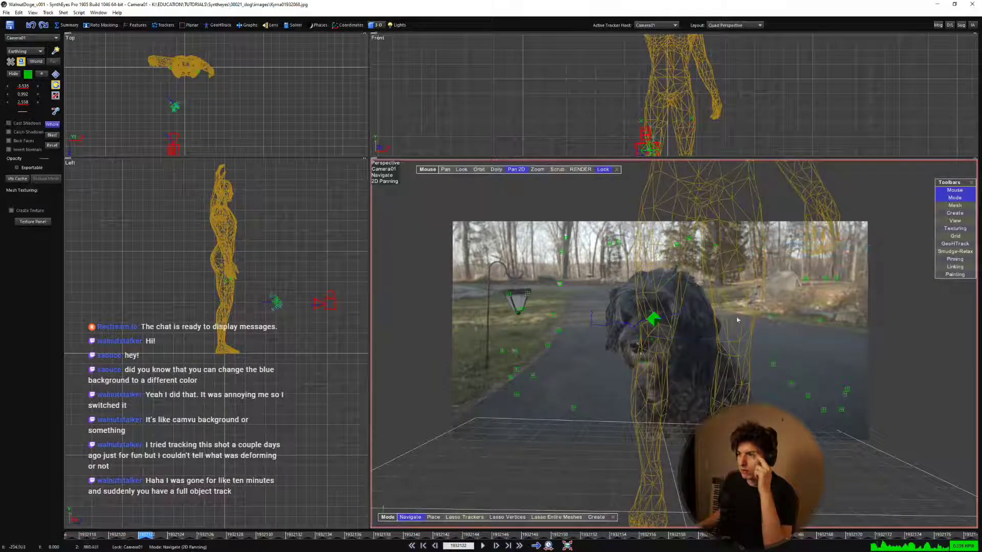
scroll(690, 334, "up", 2)
middle_click_drag(642, 318, 656, 324)
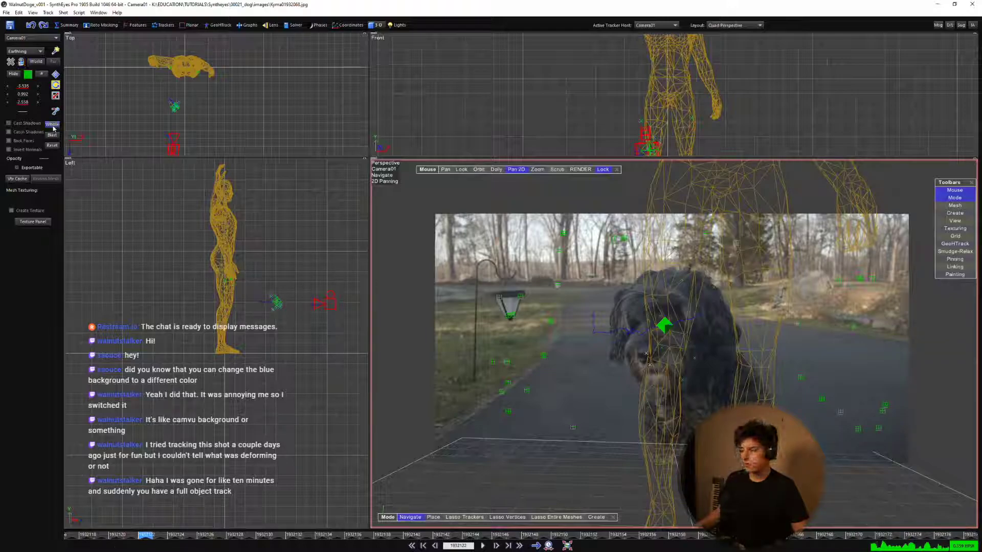
Rotate the whole scene in the Left and Front views to match the ground grid to the driveway, at about -3.1, -10.7, -0.7.
left_click_drag(222, 320, 238, 361)
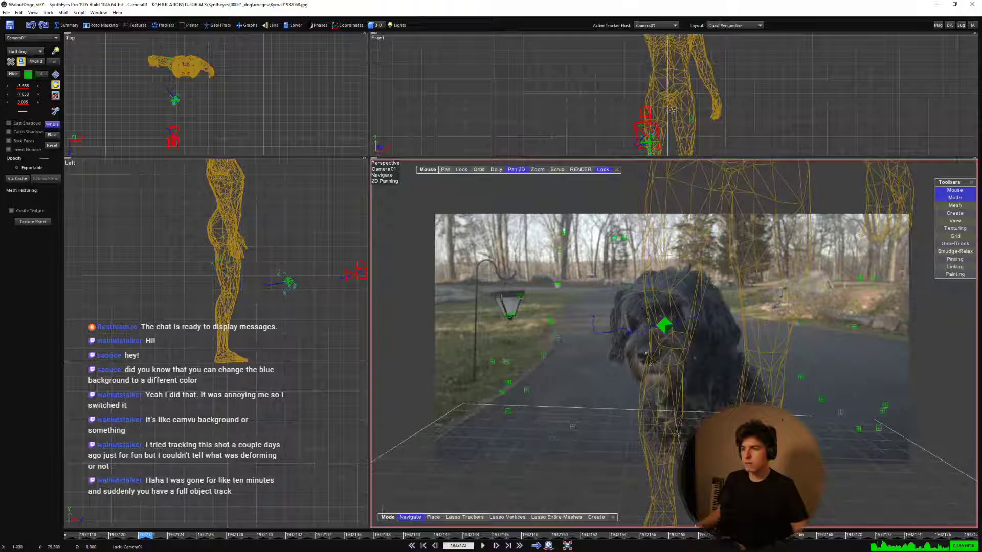
scroll(671, 111, "down", 3)
left_click_drag(663, 109, 663, 123)
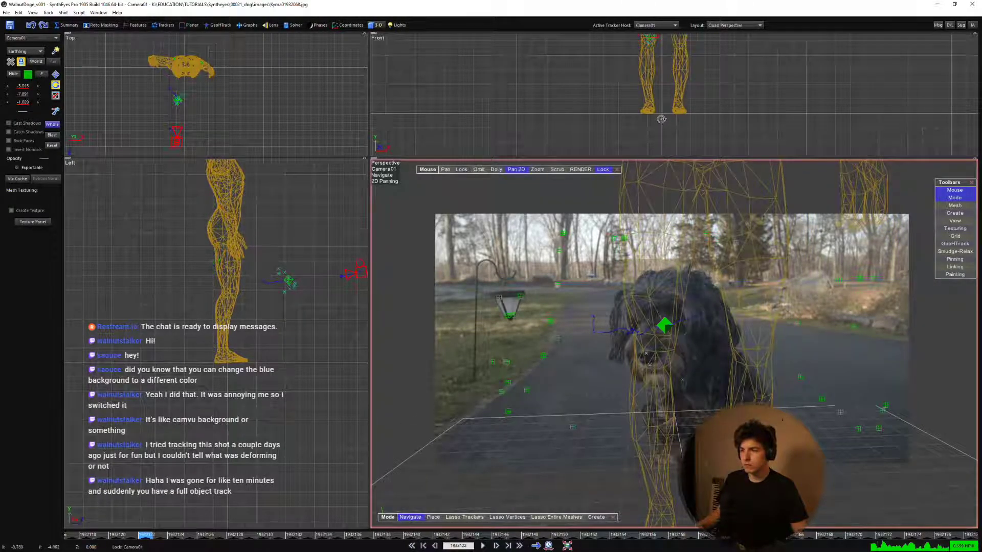
left_click_drag(205, 362, 265, 169)
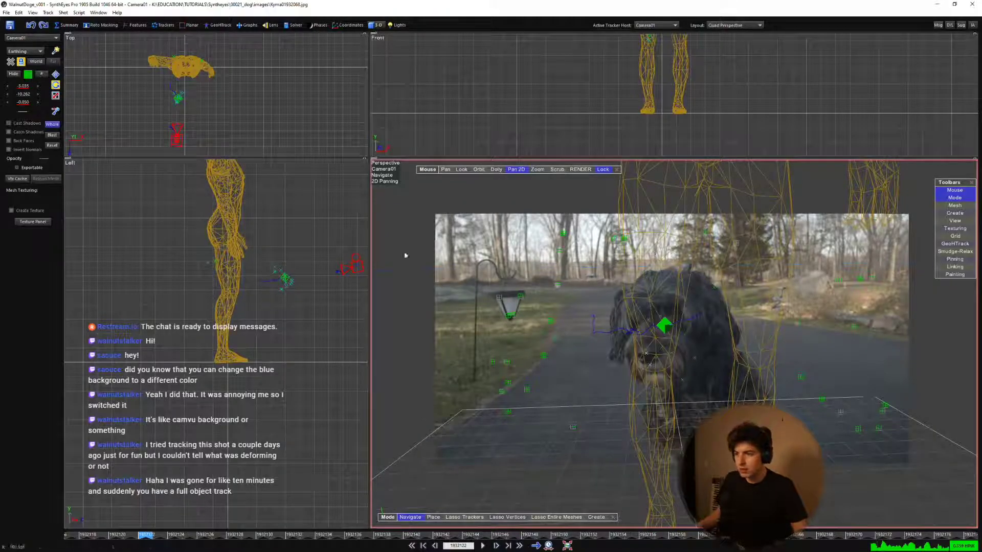
left_click_drag(236, 325, 237, 320)
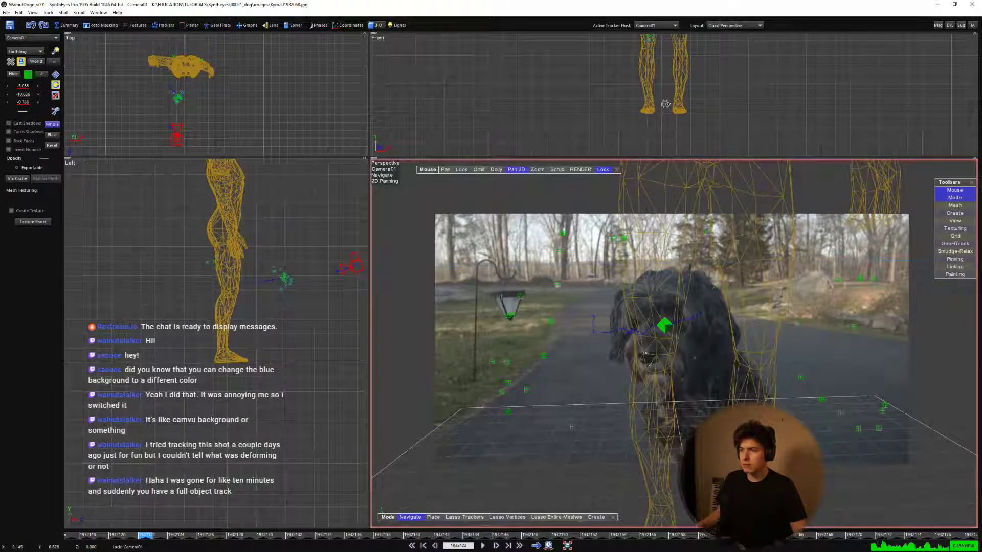
Draw a large square Plane mesh on the ground in the Top view, extending away from the camera and centred at about Z -1016.
left_click(24, 51)
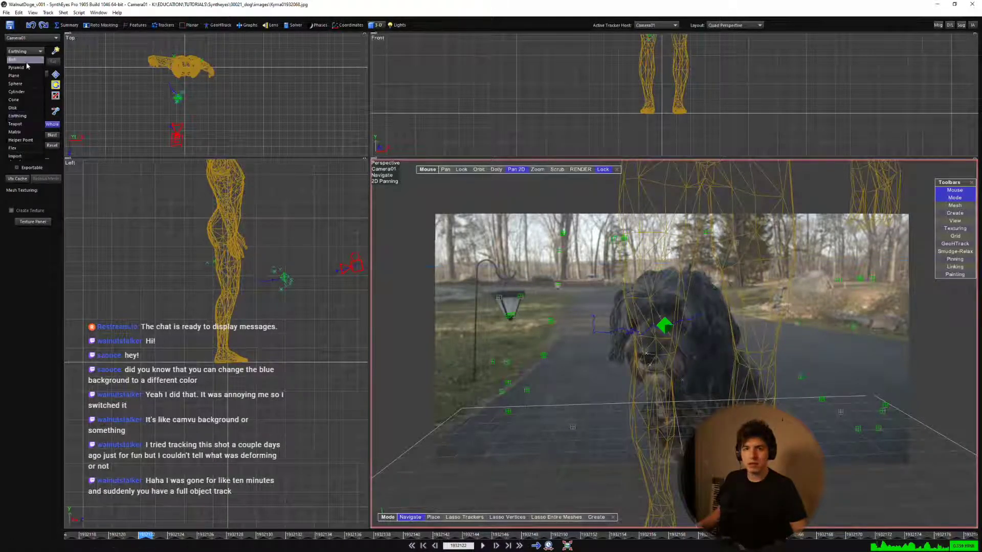
left_click(20, 76)
scroll(210, 122, "down", 5)
left_click_drag(211, 122, 141, 148)
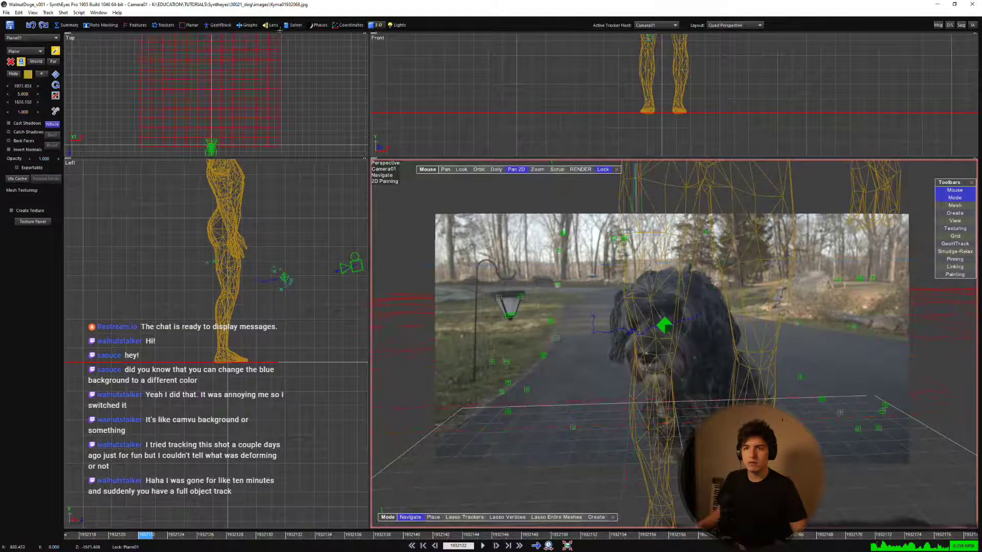
left_click_drag(280, 31, 281, 18)
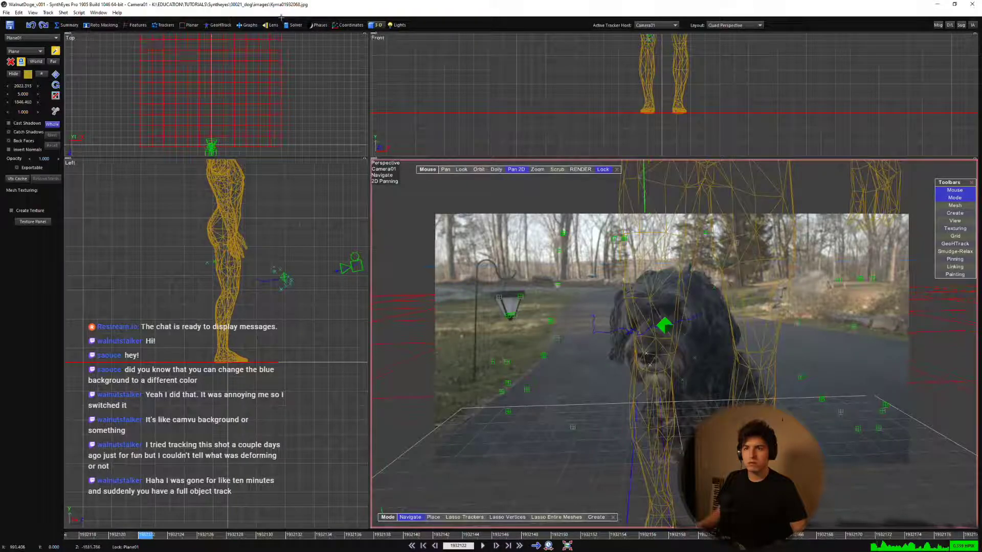
scroll(250, 93, "down", 3)
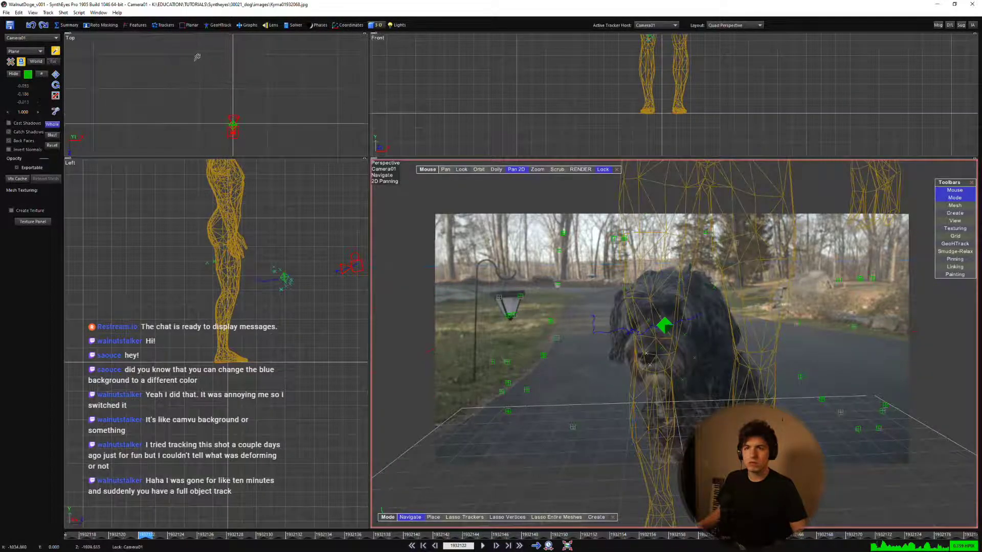
left_click_drag(198, 54, 266, 122)
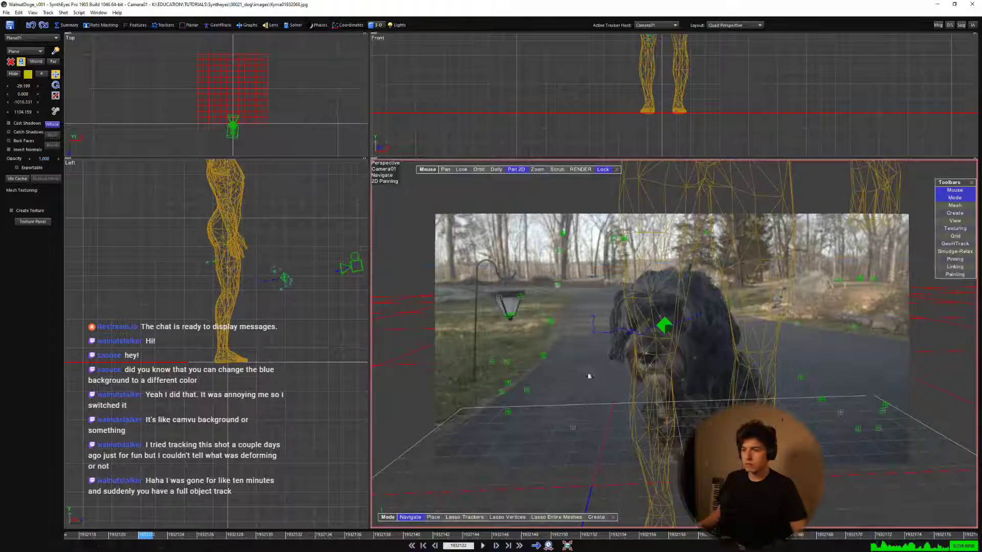
Set the solver's world size to 290.
scroll(588, 376, "up", 1)
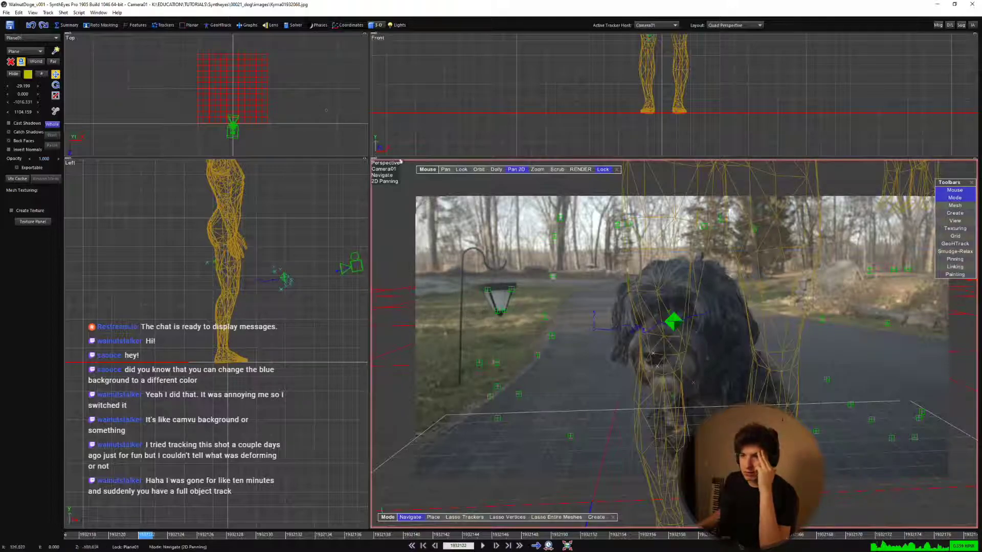
left_click(291, 26)
mouse_move(43, 130)
left_mouse_down()
mouse_move(763, 180)
mouse_move(319, 238)
mouse_move(737, 266)
mouse_move(53, 129)
left_mouse_up()
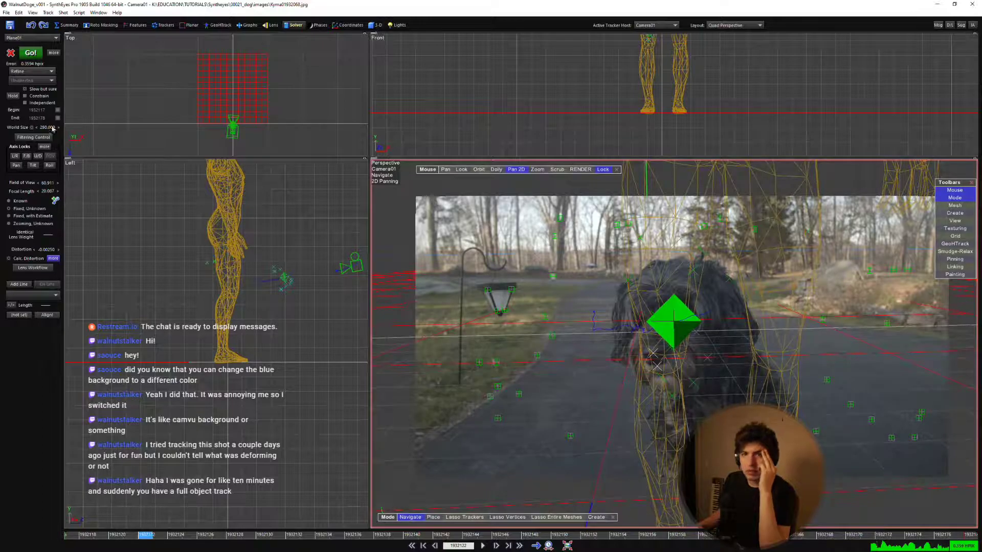
Set the perspective window's Near Clip to 5 in the scene settings.
left_click(18, 13)
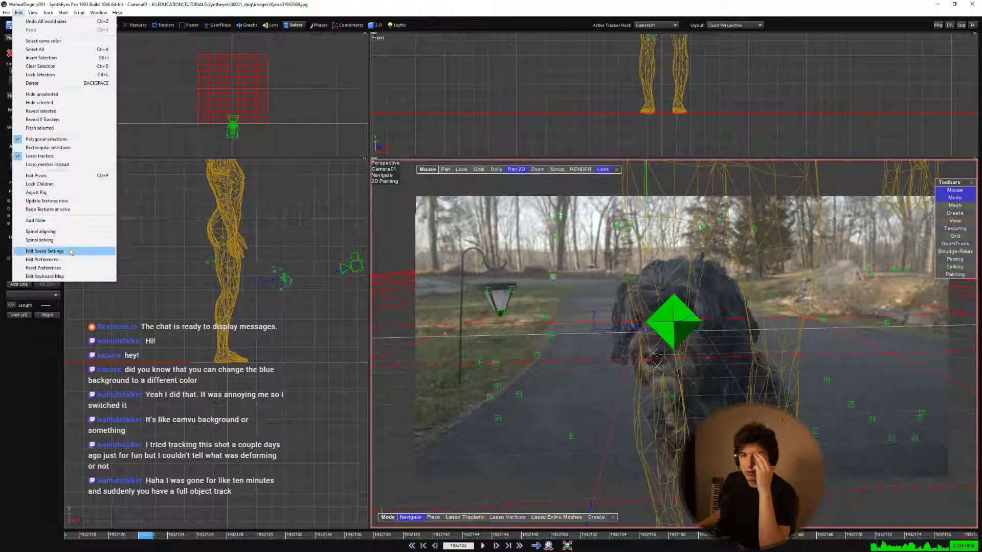
left_click(36, 251)
double_click(450, 253)
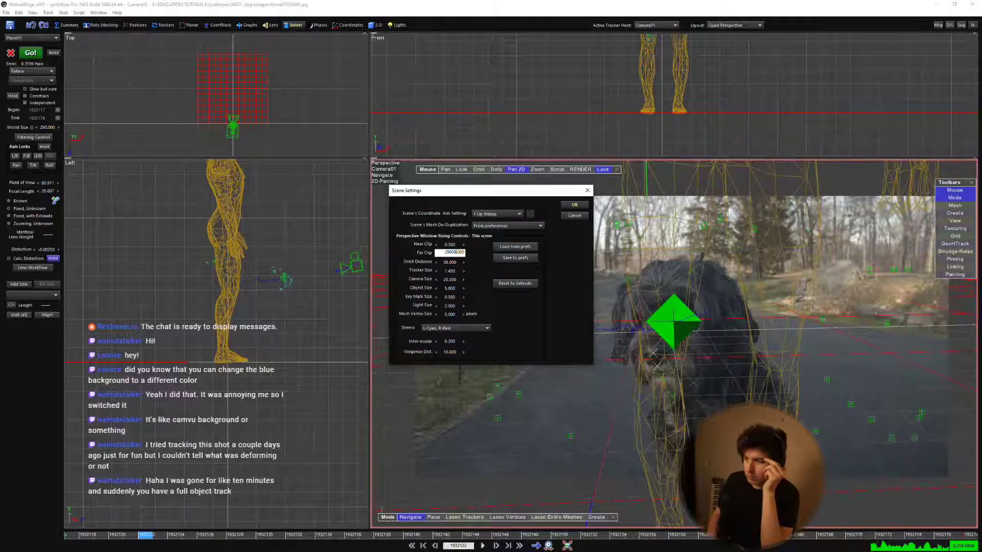
double_click(451, 245)
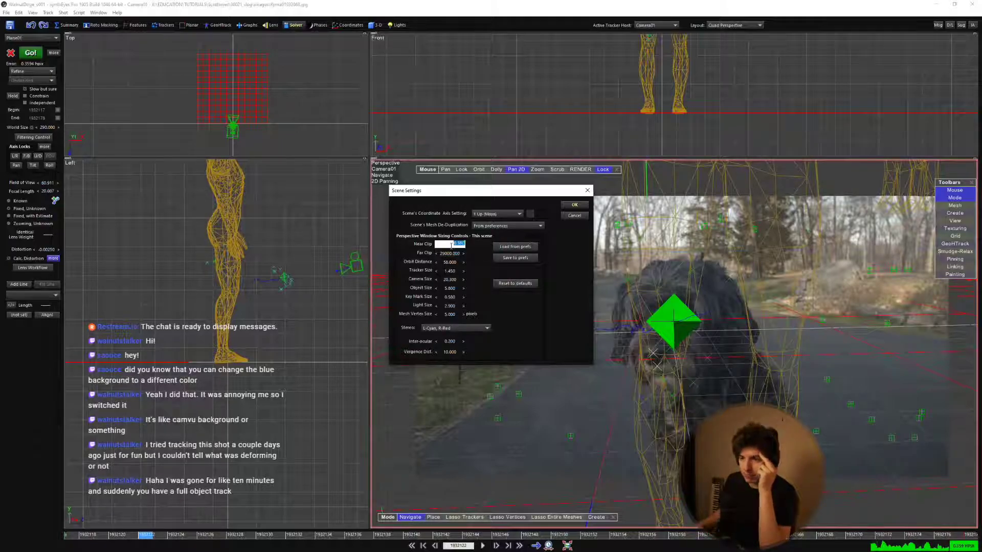
type("5")
key("Return")
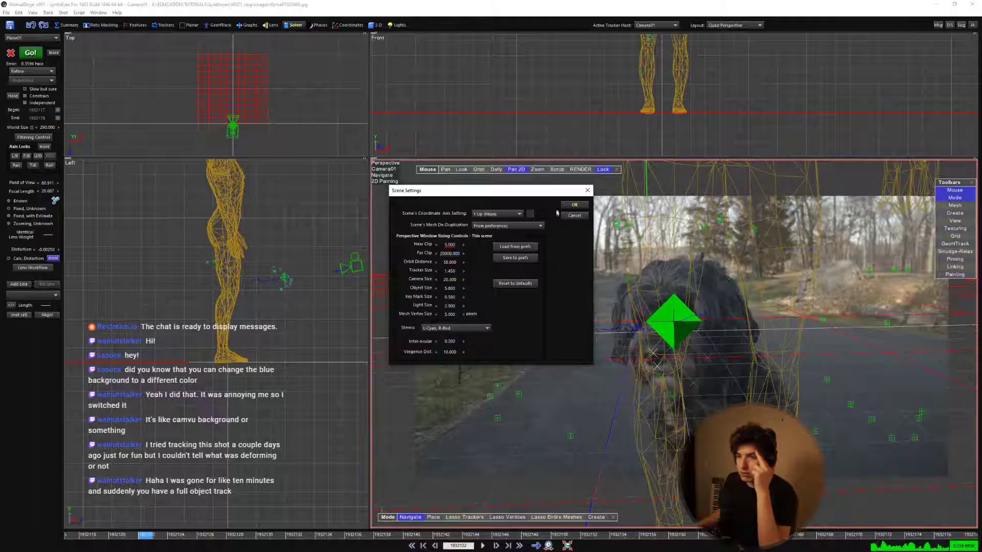
left_click(574, 204)
Run the Perspective Projection Screen Adjust script and apply a screen distance of 5000 to Camera01.
left_click(66, 13)
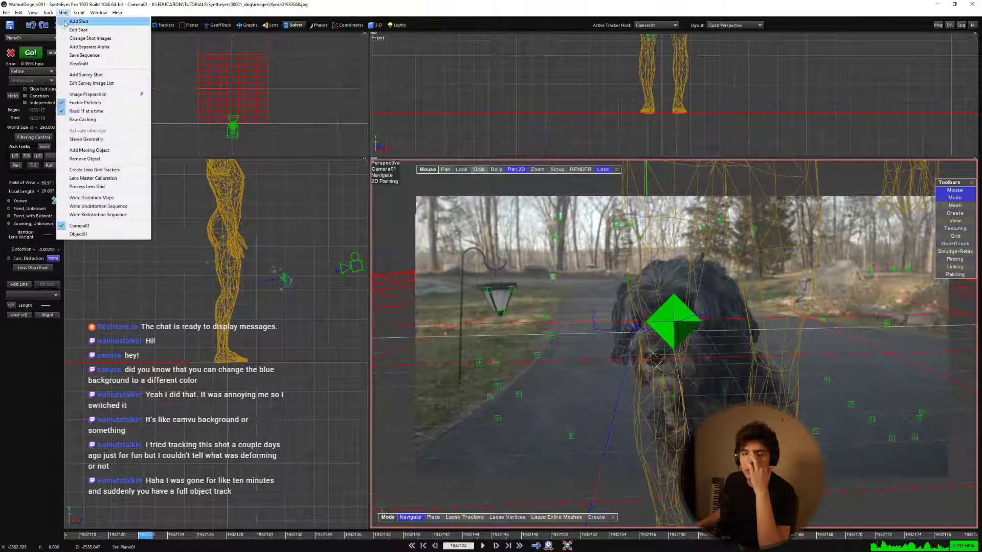
mouse_move(78, 13)
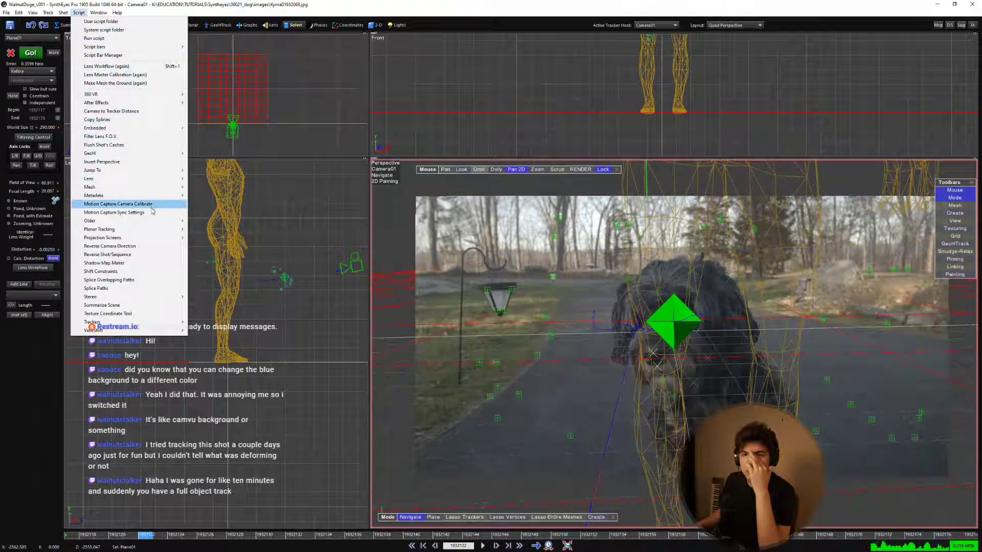
mouse_move(159, 238)
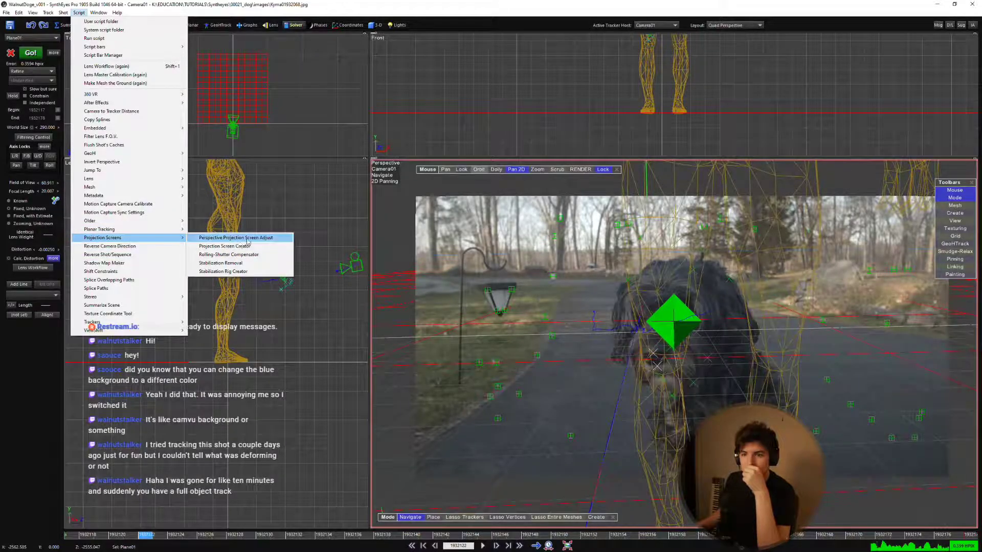
left_click(235, 237)
left_click_drag(115, 24, 450, 219)
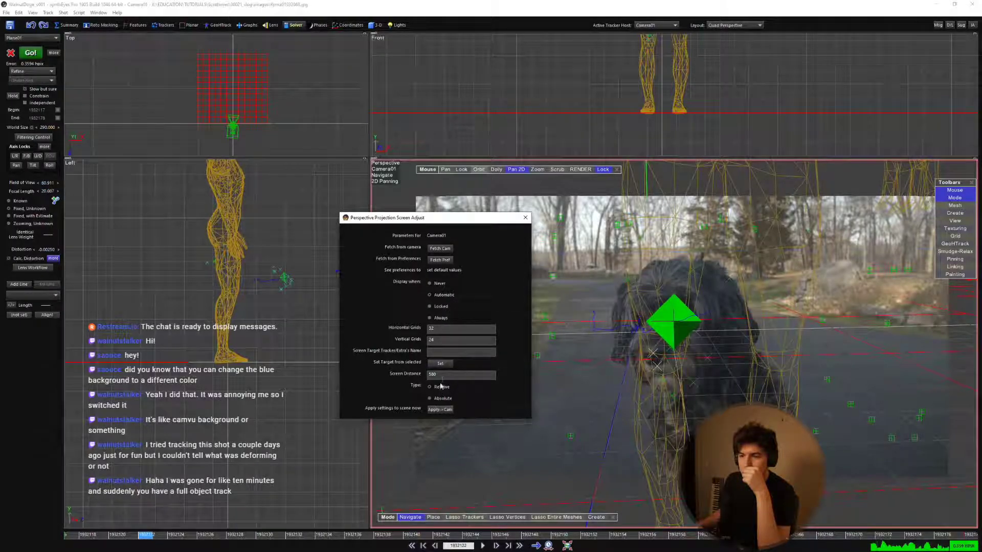
type("0")
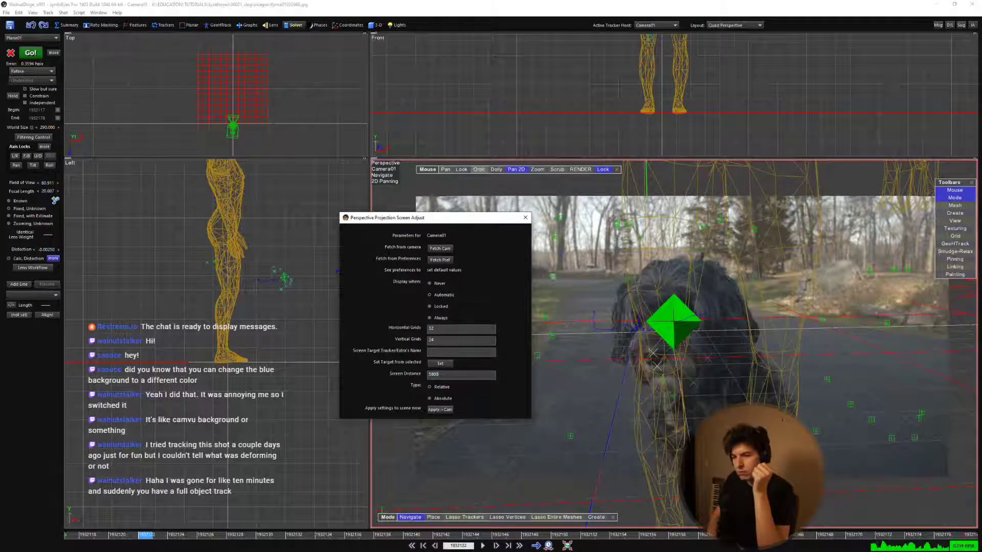
left_click(439, 411)
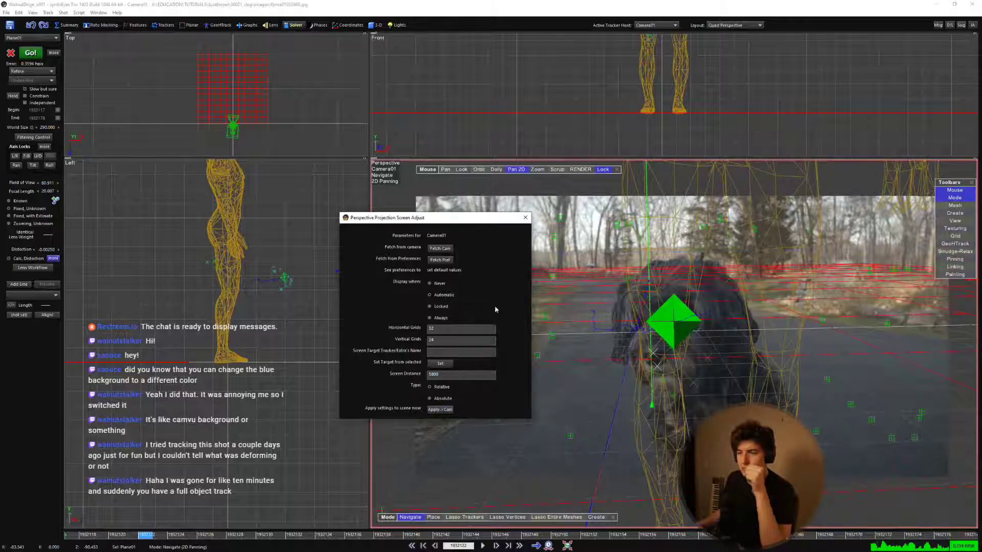
left_click(525, 218)
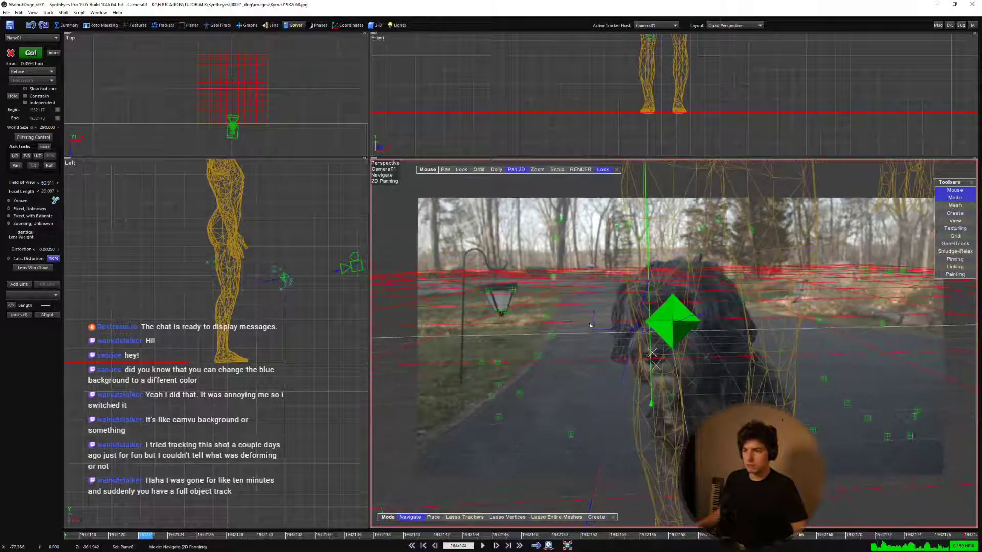
In the full camera view with meshes in wireframe, select four ground trackers: two along the driveway's left side and two on its right.
key("6")
middle_click_drag(560, 346, 549, 334)
key("5")
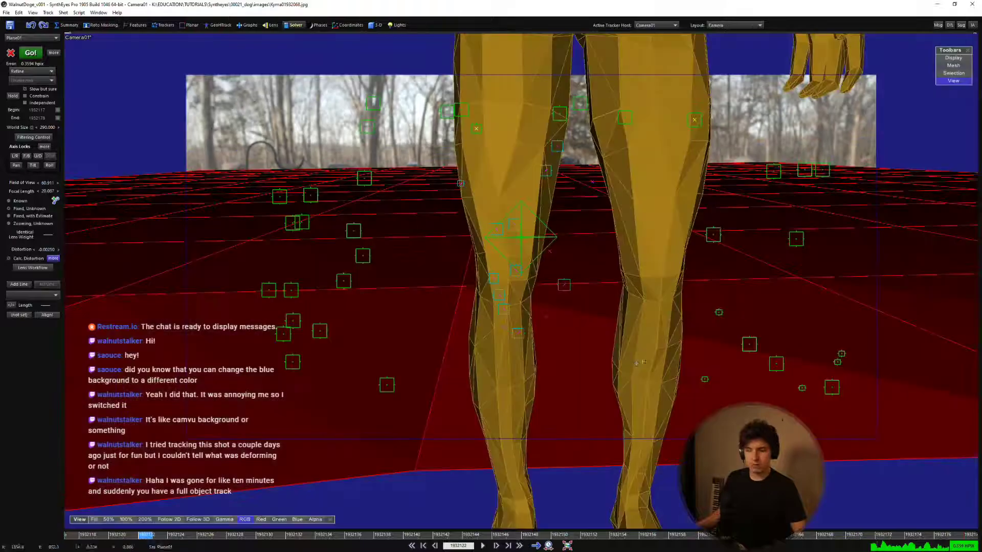
key("w")
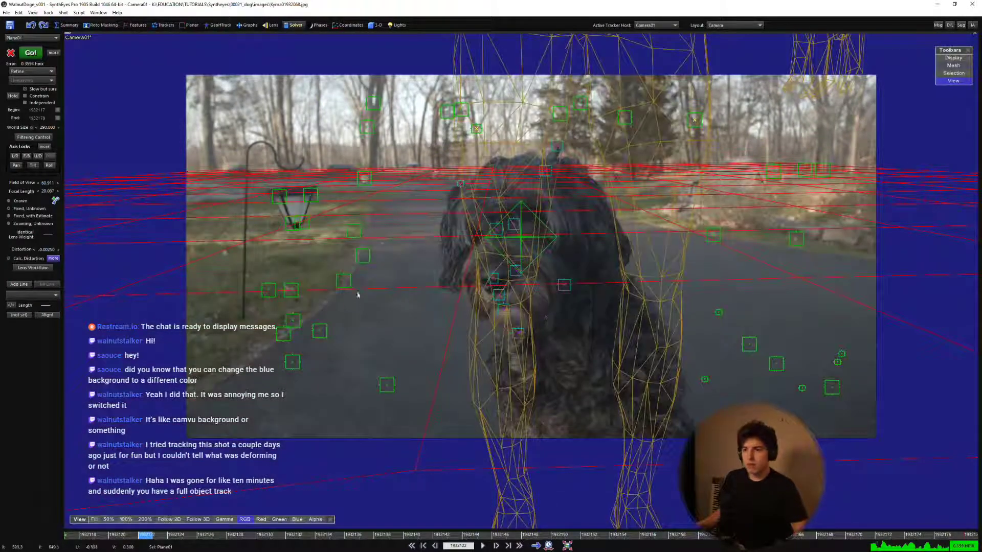
left_click(362, 255)
left_click(293, 362, "shift")
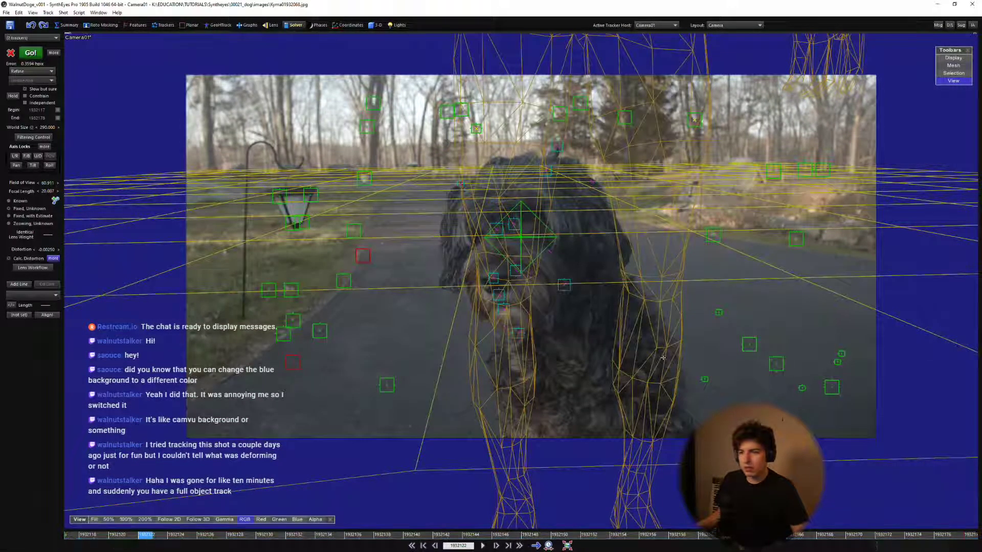
left_click(831, 387, "shift")
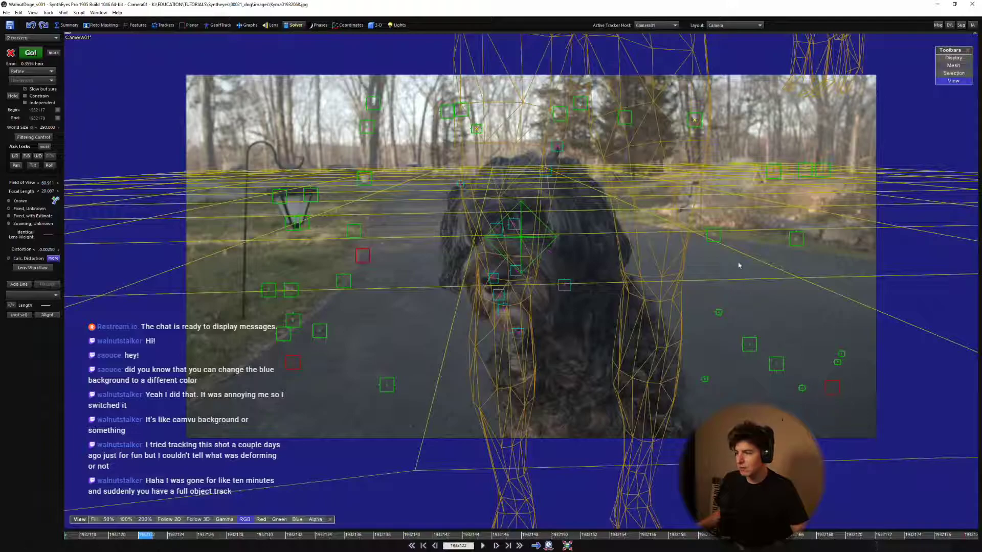
left_click(713, 235, "shift")
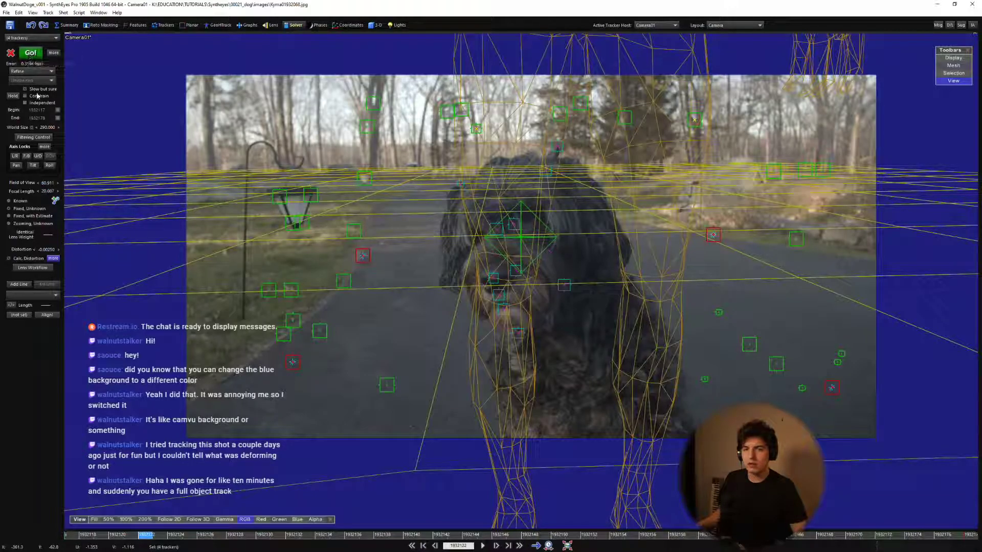
Try to re-solve the camera and object in Refine mode, then dismiss the solver report.
left_click(31, 56)
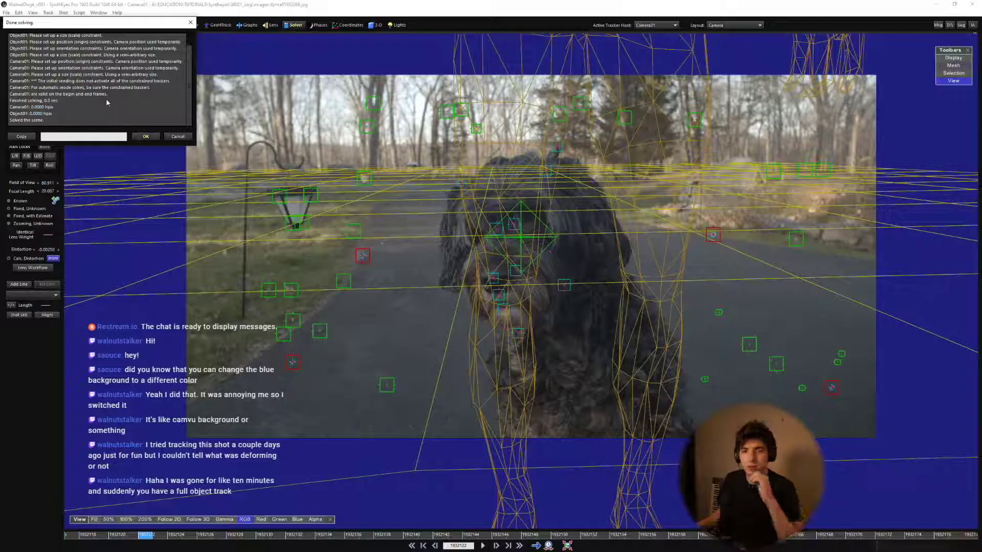
left_click_drag(60, 29, 386, 172)
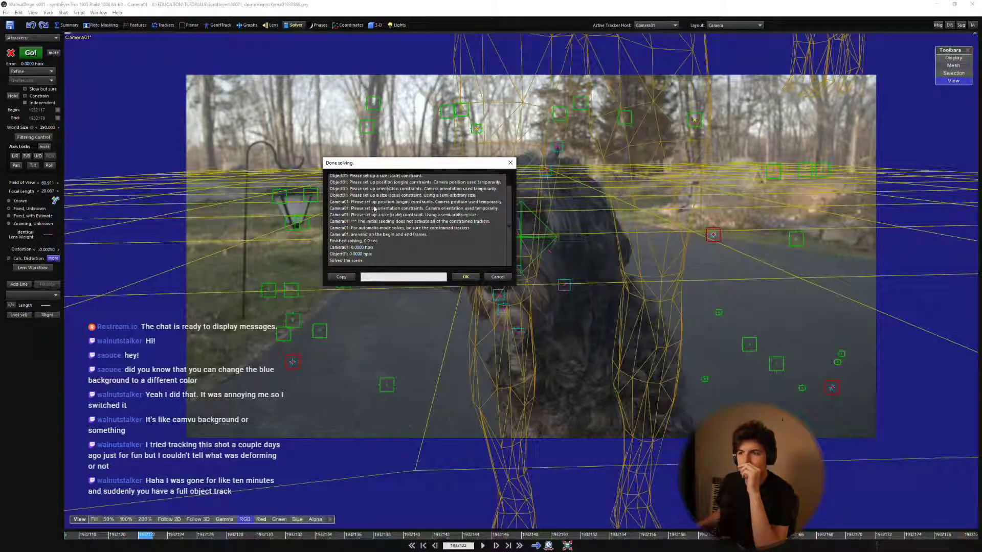
left_click(497, 277)
Make Object01 the active tracker host and disable solving for it.
left_click(655, 25)
left_click(650, 40)
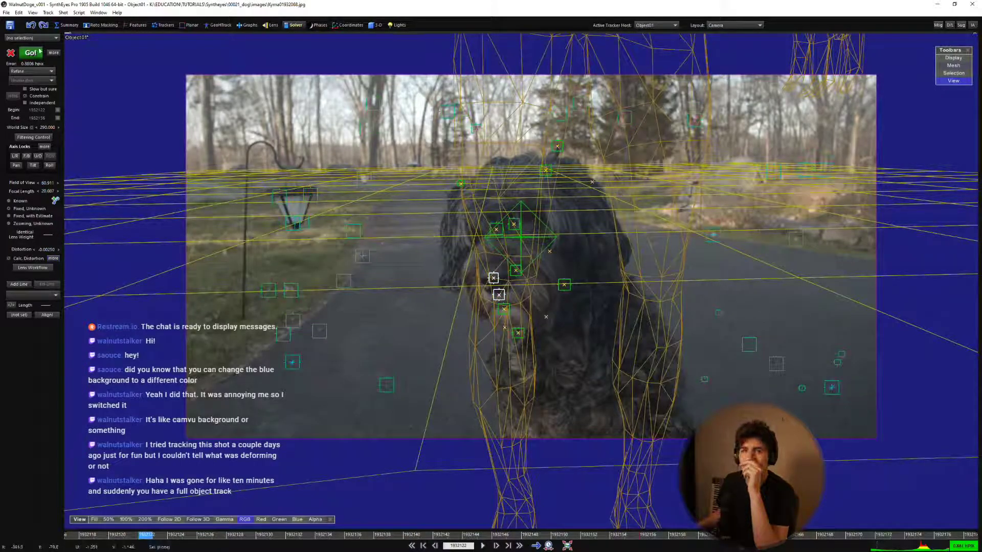
left_click(32, 71)
left_click(23, 151)
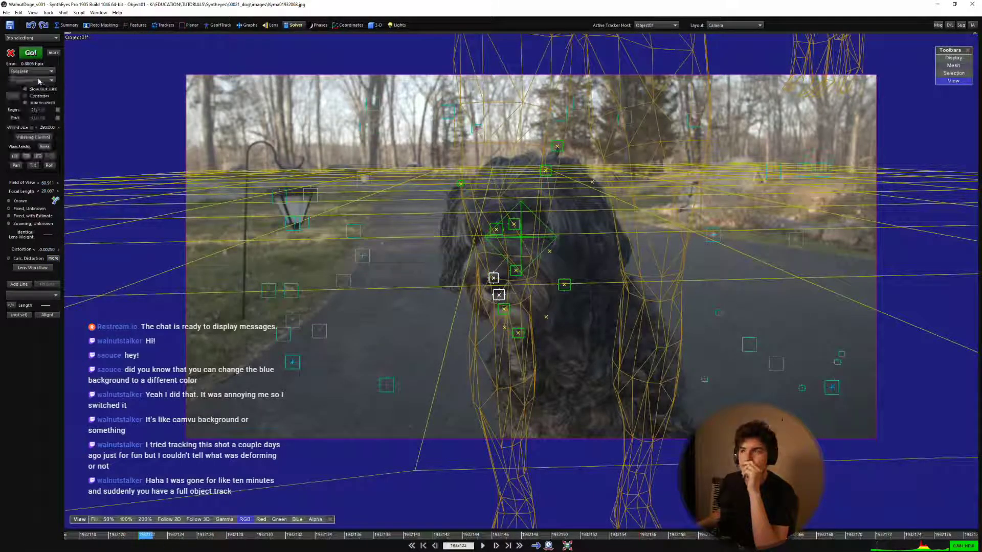
Make Camera01 the active tracker host again and run its solve in Refine mode.
left_click(659, 25)
left_click(649, 32)
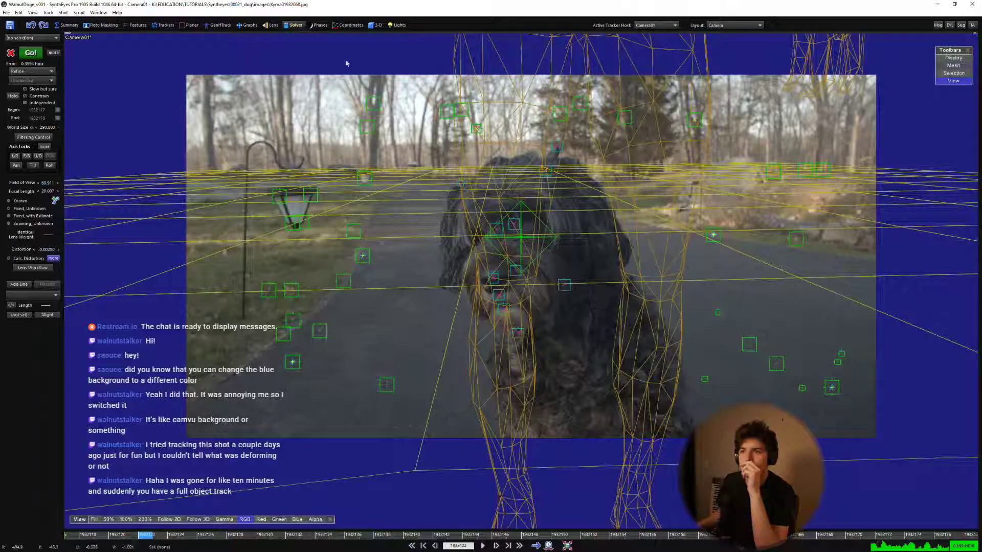
left_click(38, 56)
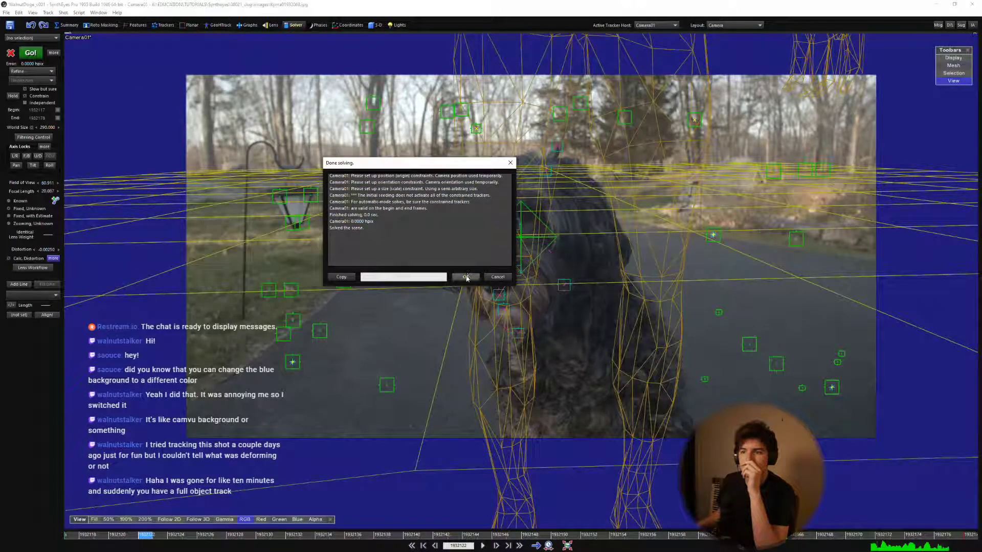
left_click(465, 277)
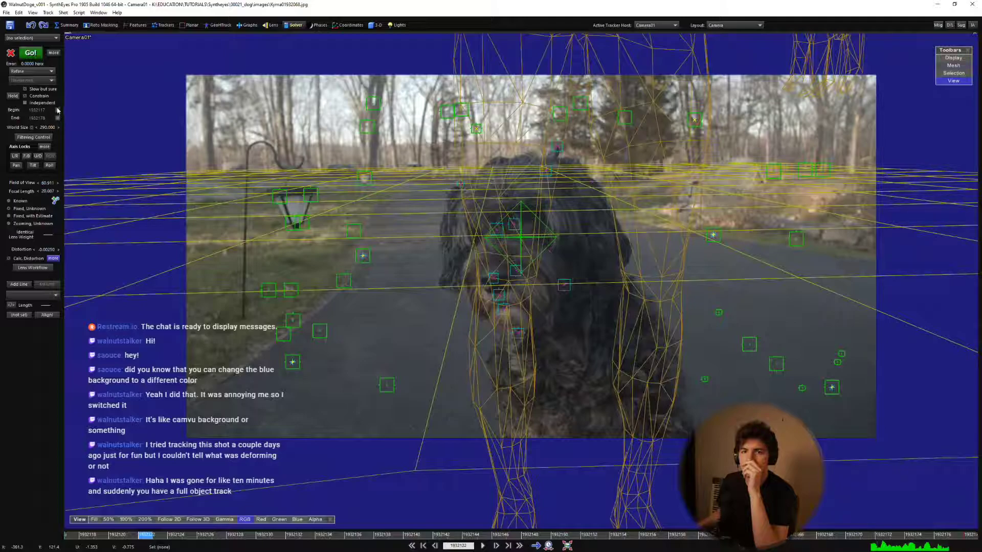
Solve Camera01 in Automatic mode with begin frame 1932117 and end frame 1932128, and accept the result.
left_click(41, 72)
left_click(30, 80)
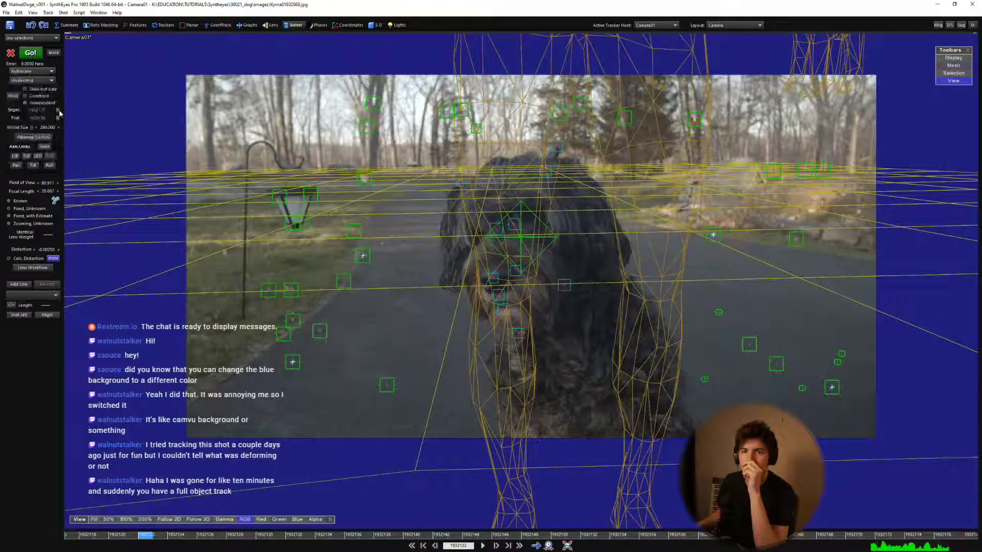
left_click(27, 112)
left_click_drag(41, 119, 936, 128)
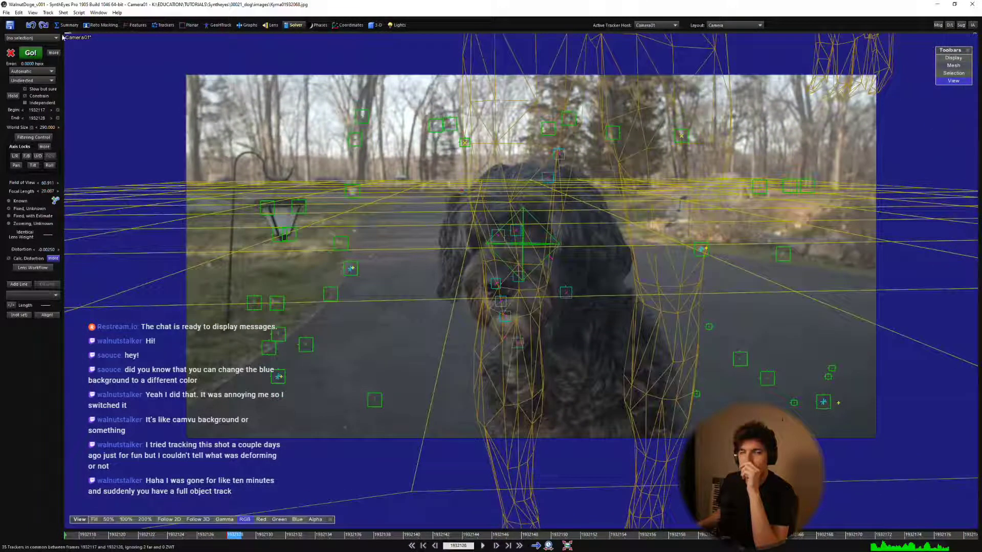
left_click(32, 52)
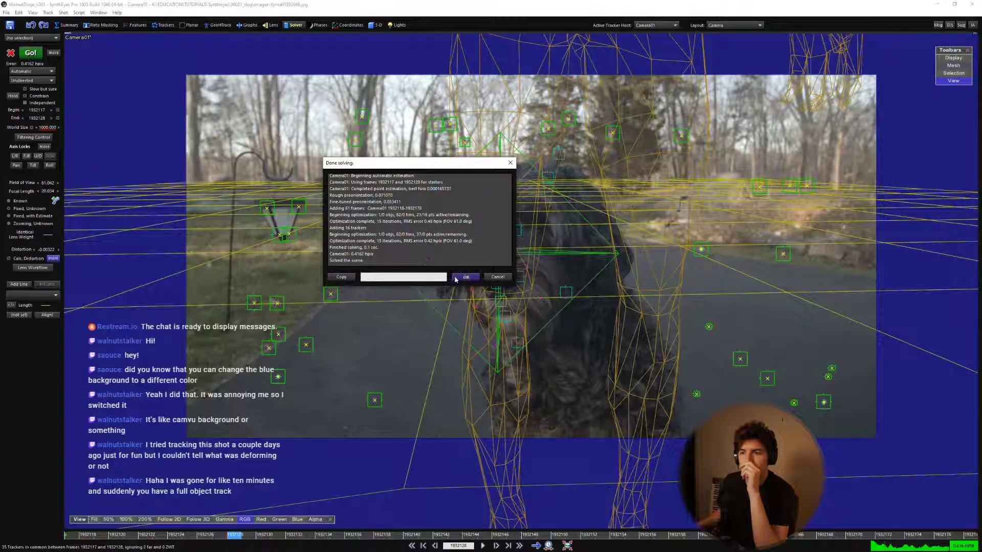
left_click(456, 278)
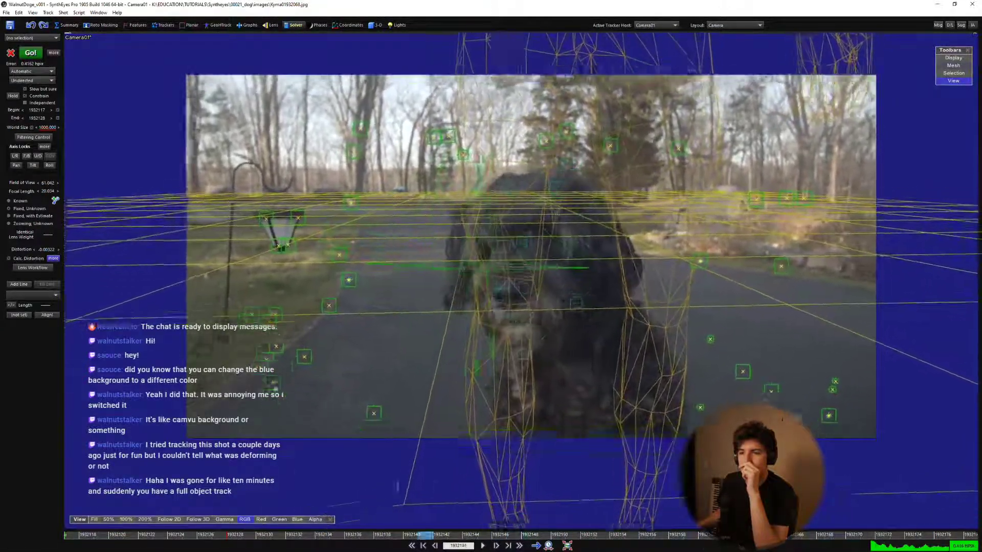
Switch Camera01's solver mode to Refine, solve again, and accept the result.
left_click(32, 71)
left_click(18, 95)
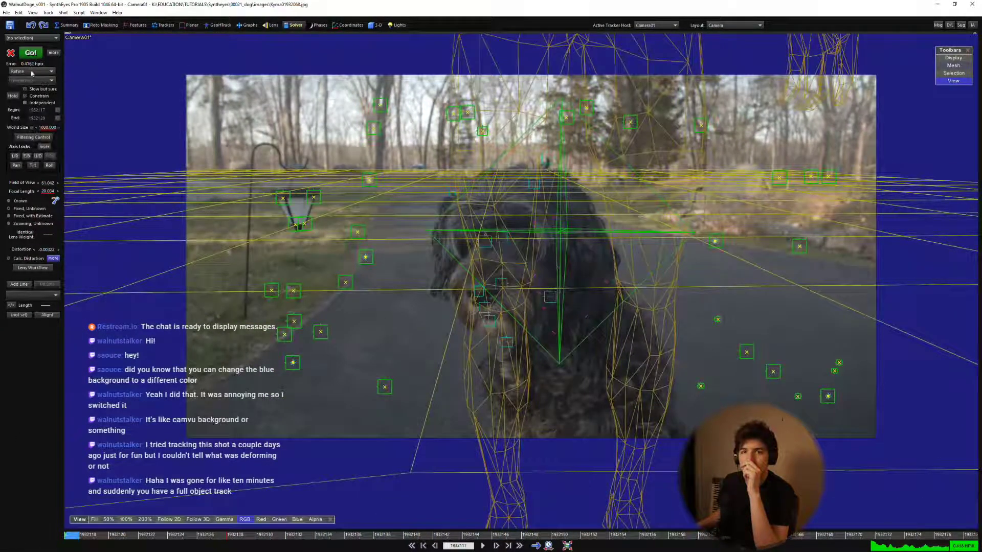
left_click(31, 53)
left_click(462, 275)
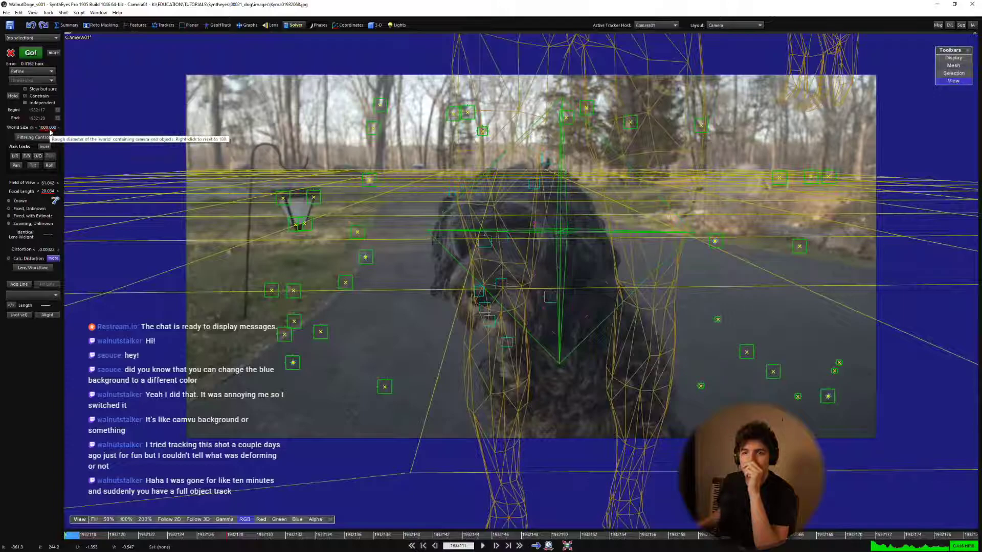
Enable path filtering on the camera's X, Y and Z axes and examine the unfiltered camera path closely in the Front view.
left_click(33, 137)
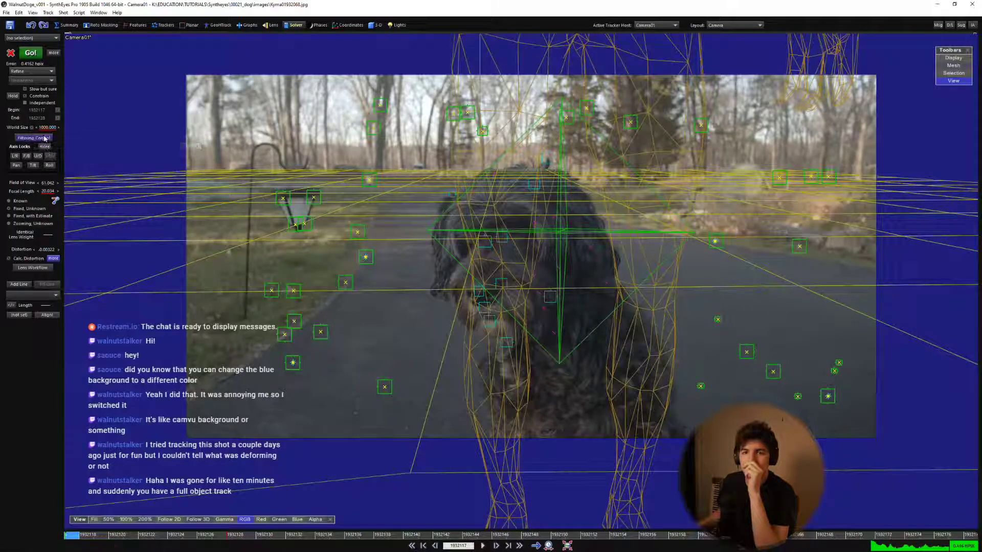
left_click(417, 279)
left_click(417, 291)
left_click(418, 301)
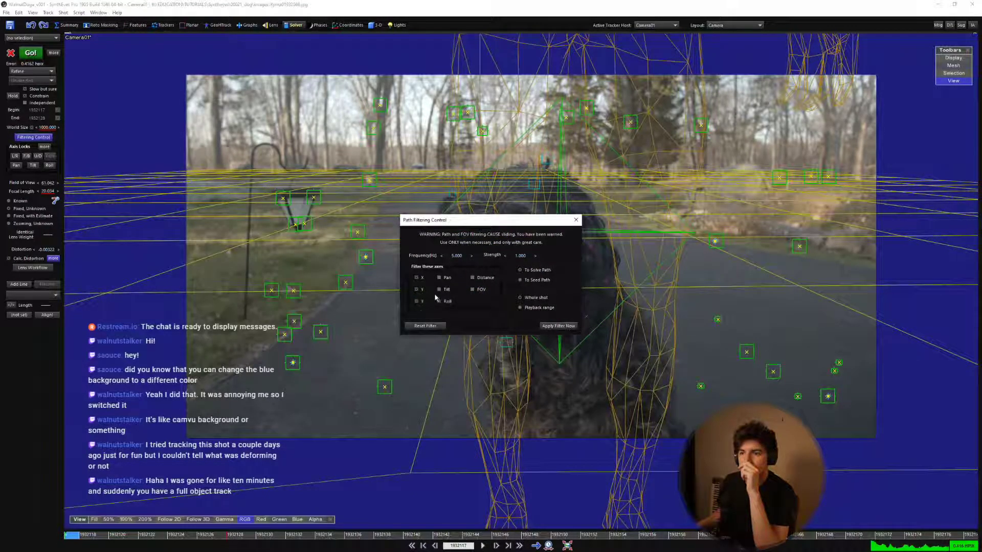
left_click(363, 259)
key("7")
scroll(328, 333, "up", 2)
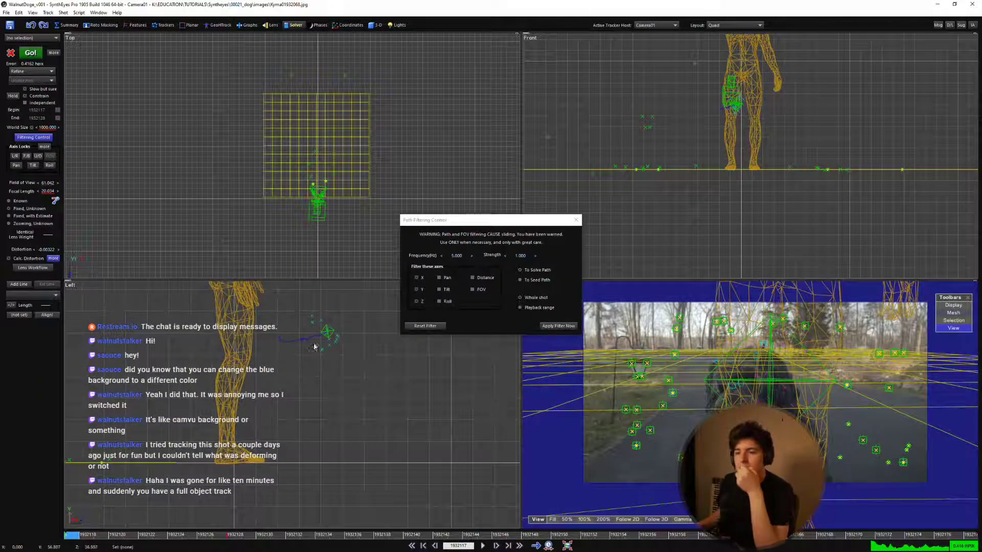
scroll(736, 107, "up", 4)
scroll(716, 118, "up", 5)
scroll(685, 101, "up", 5)
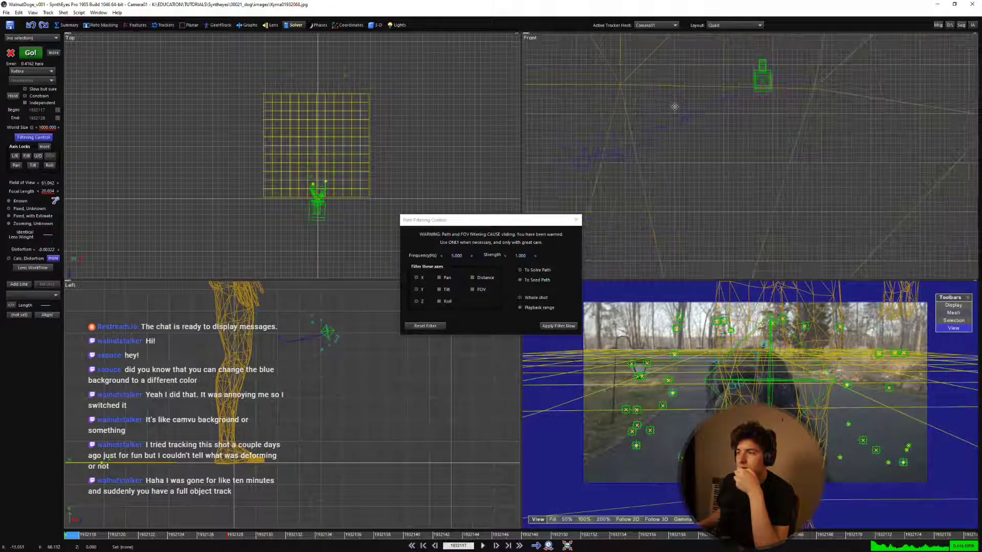
middle_click_drag(659, 114, 695, 107)
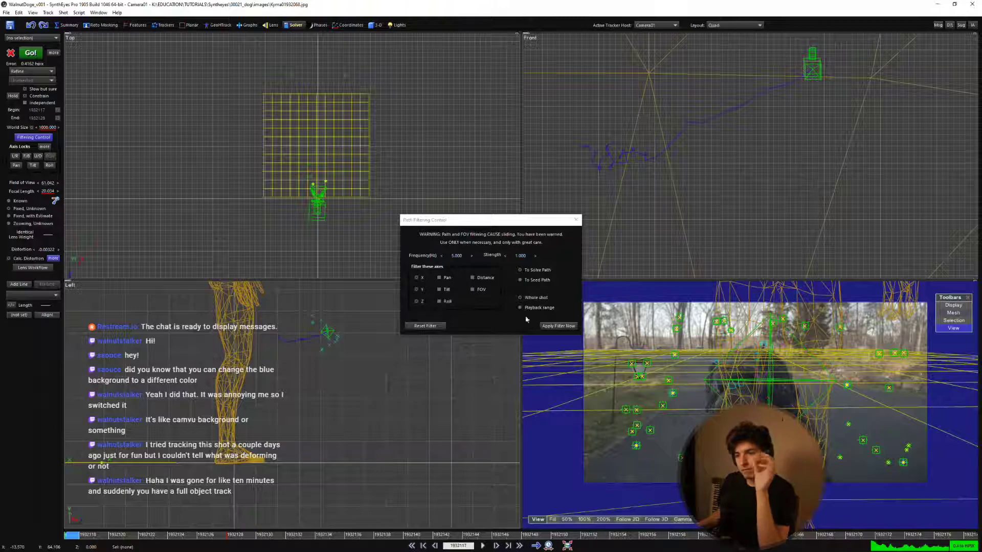
Apply the path filter, try another filter frequency, and return it to 5 Hz before closing the path filtering controls.
left_click(553, 326)
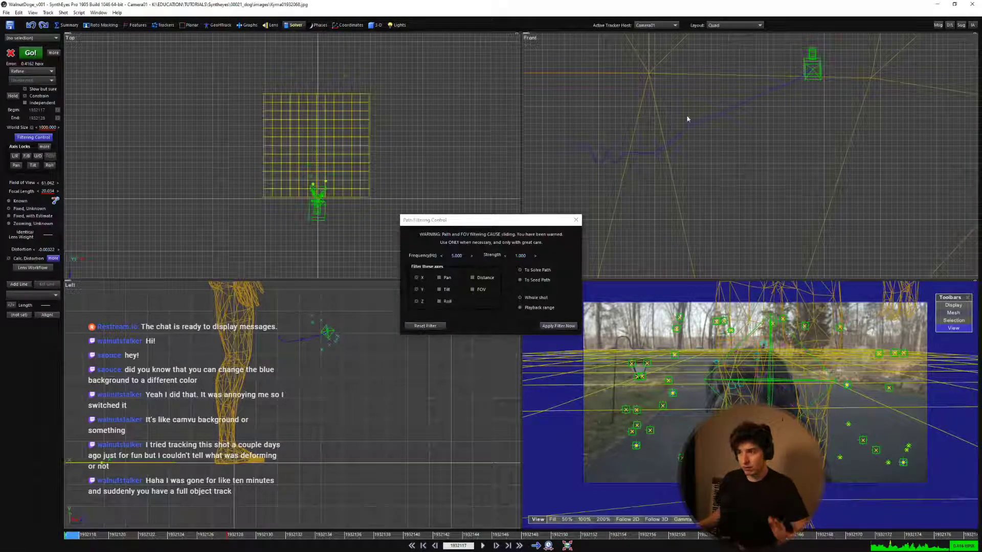
scroll(685, 119, "up", 4)
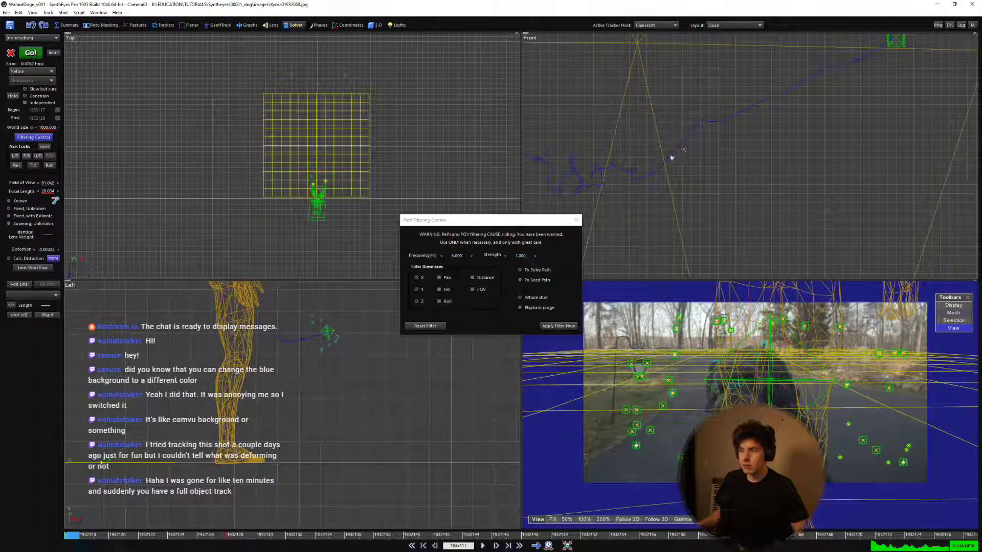
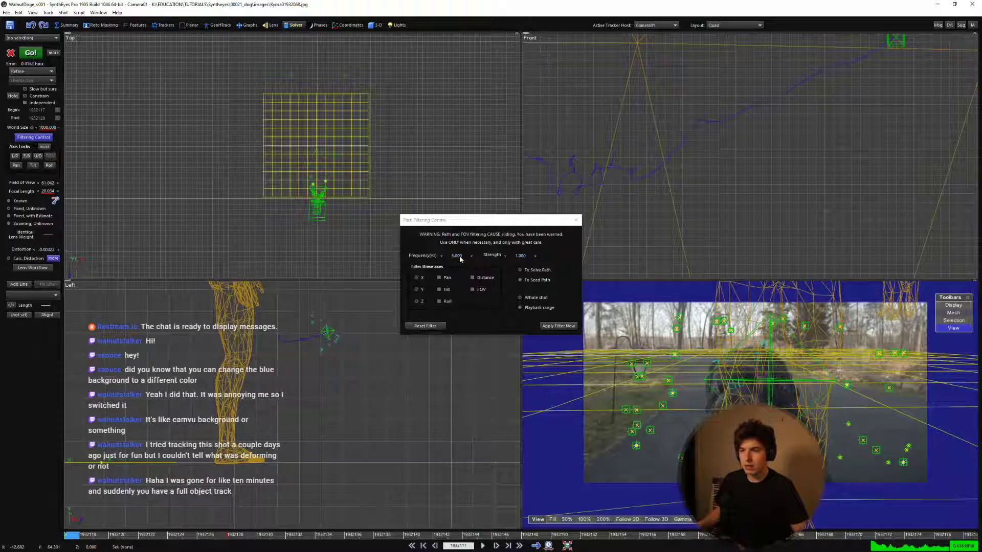
left_click(460, 259)
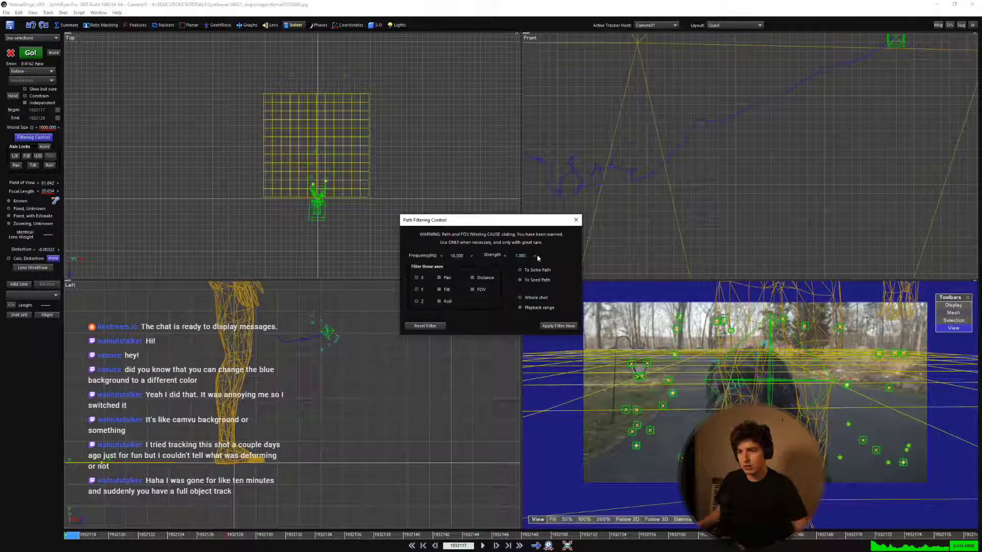
left_click_drag(403, 258, 402, 258)
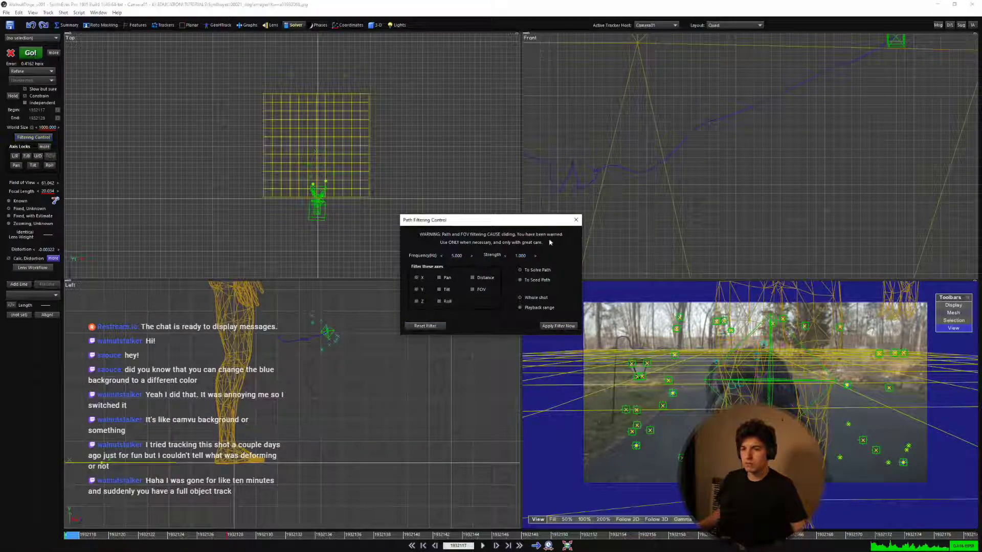
left_click(576, 220)
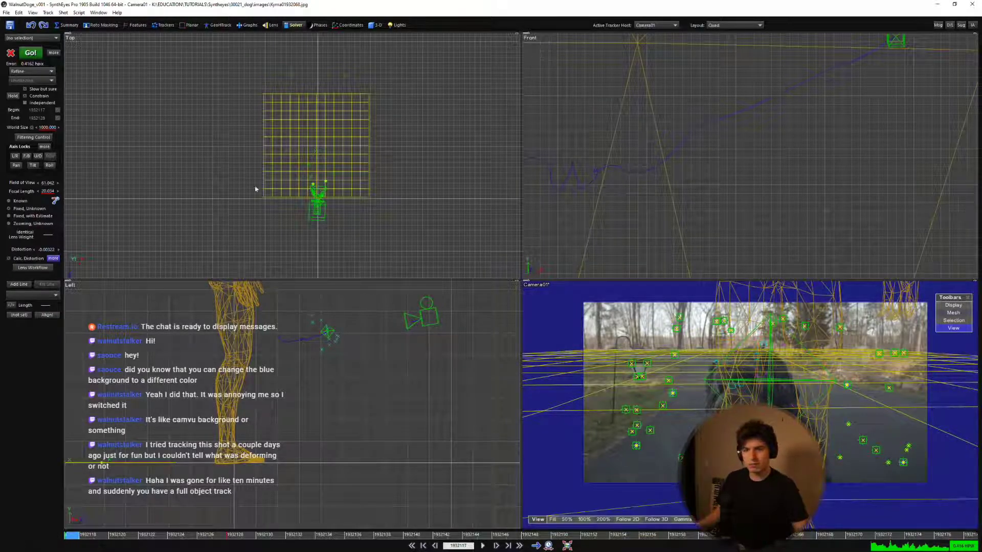
Enable all of Camera01's translation locks and save the solved camera path as the seed path.
left_click(43, 148)
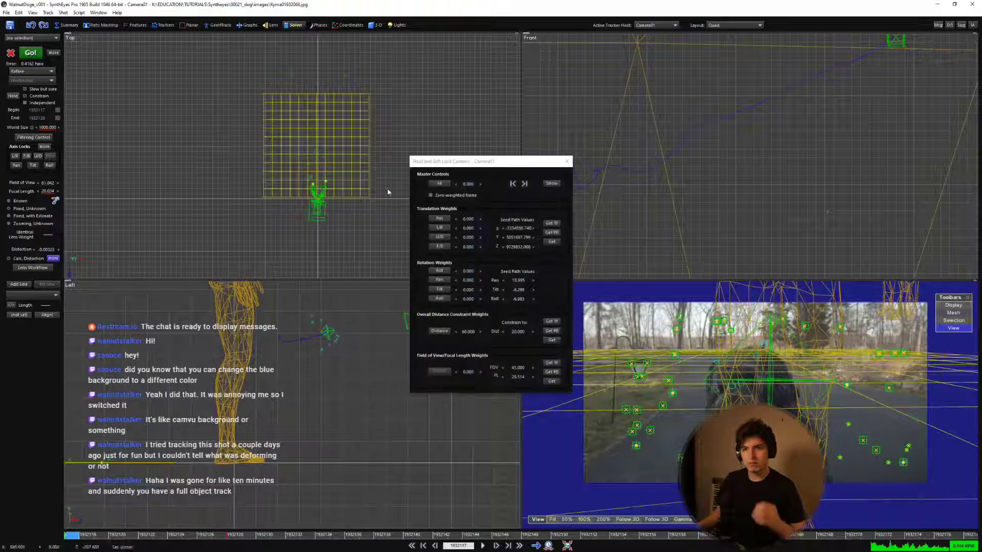
left_click(439, 219)
left_click(551, 241)
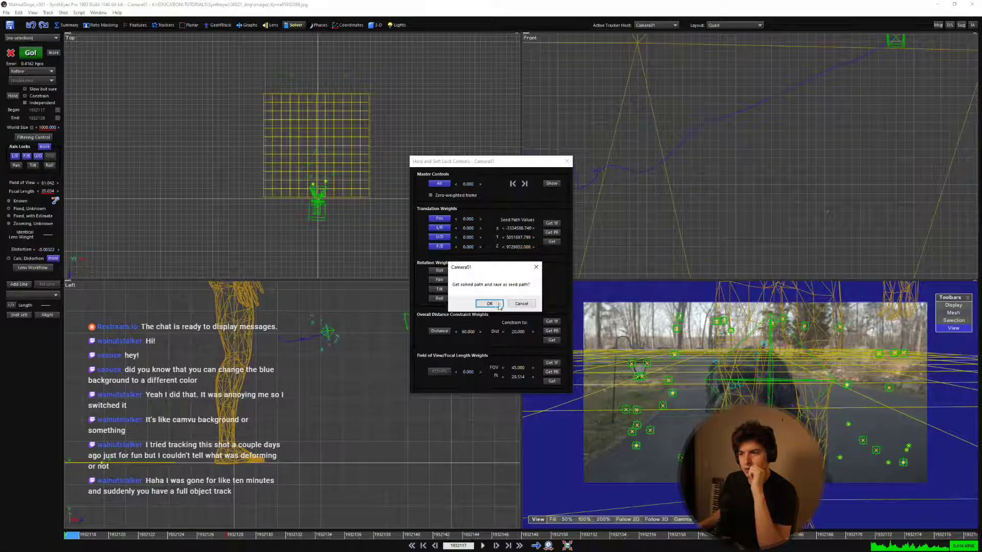
key("Return")
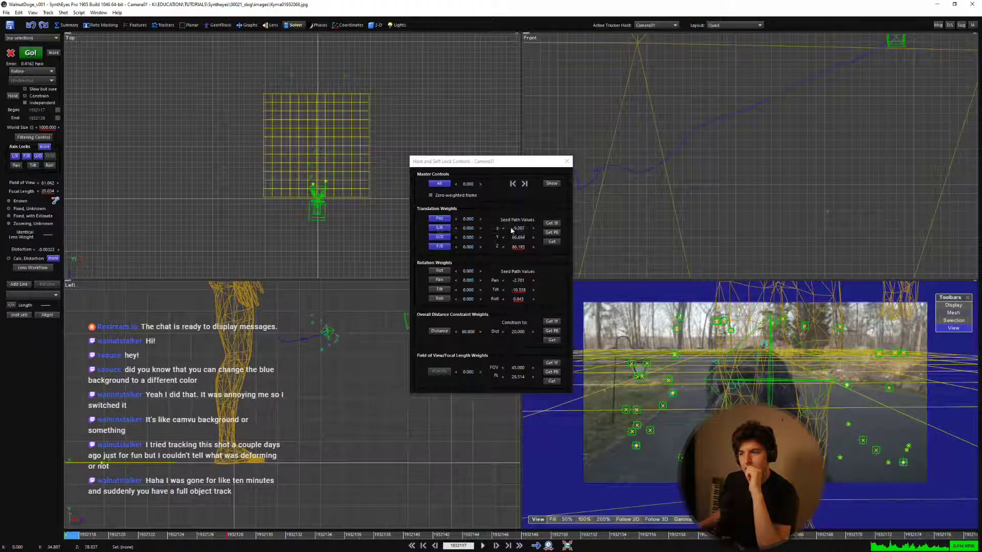
left_click(566, 161)
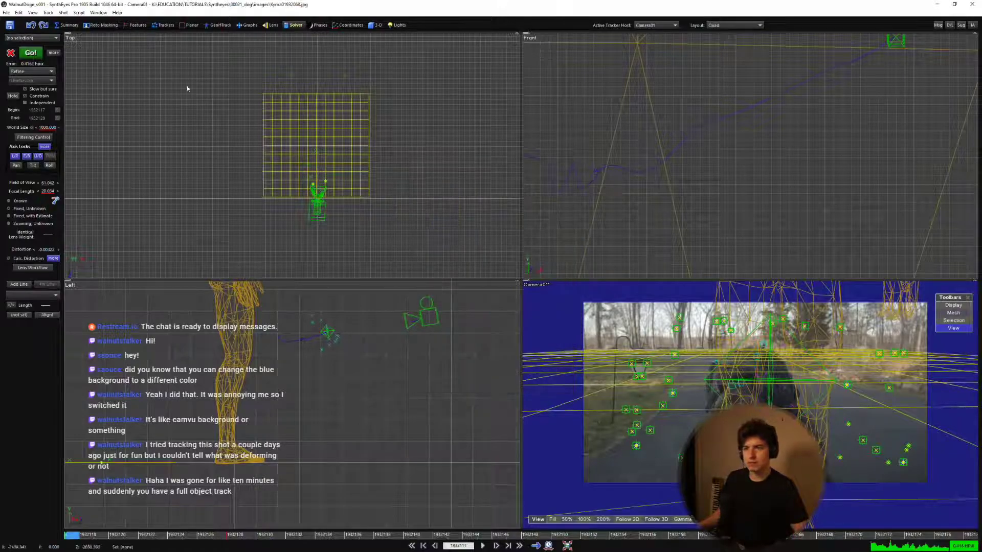
Try refining the Camera01 solve with the translation locks enabled and inspect the result in the Left view.
left_click(32, 56)
left_click(465, 277)
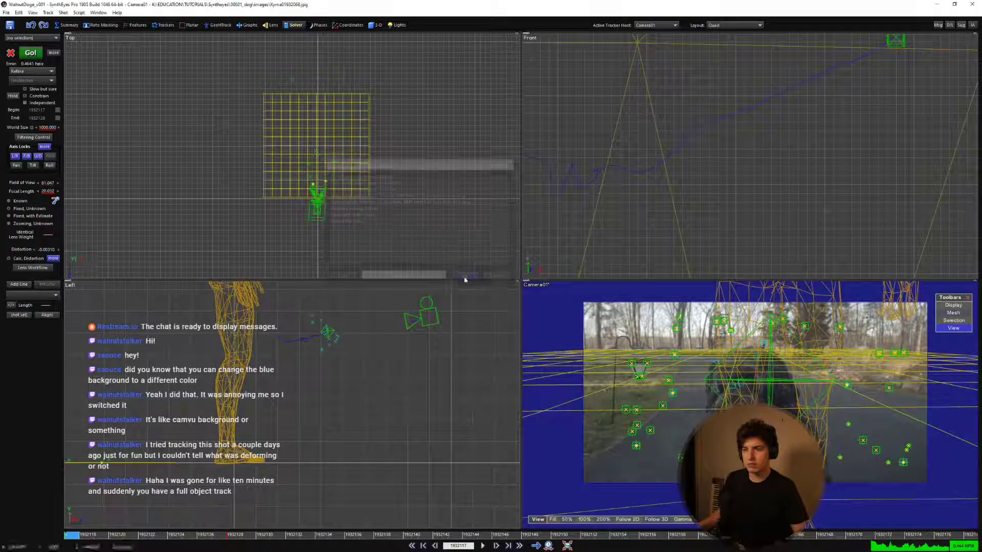
scroll(302, 407, "up", 5)
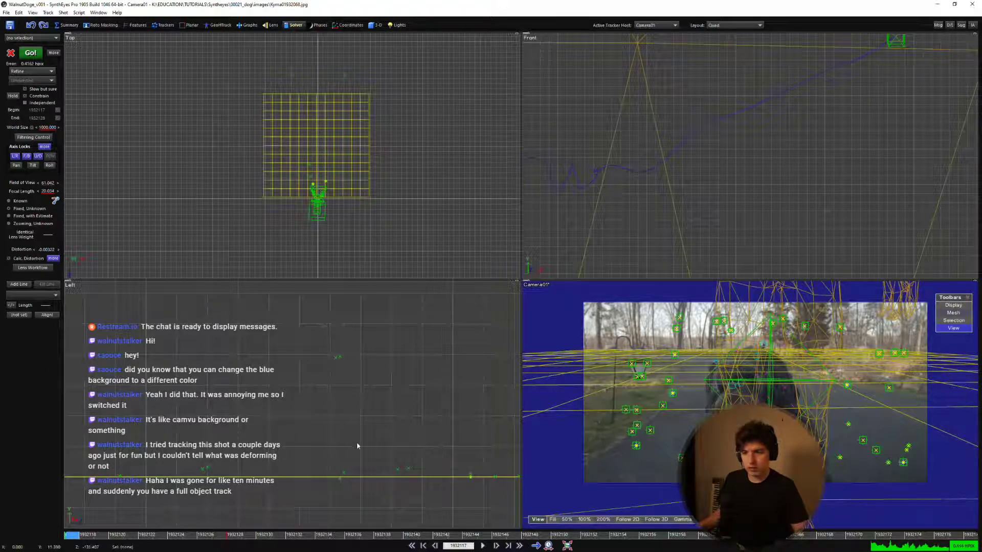
Set Camera01's solving mode to Disabled and its lens to Known, and review the advanced lens controls without changing them.
scroll(343, 382, "down", 5)
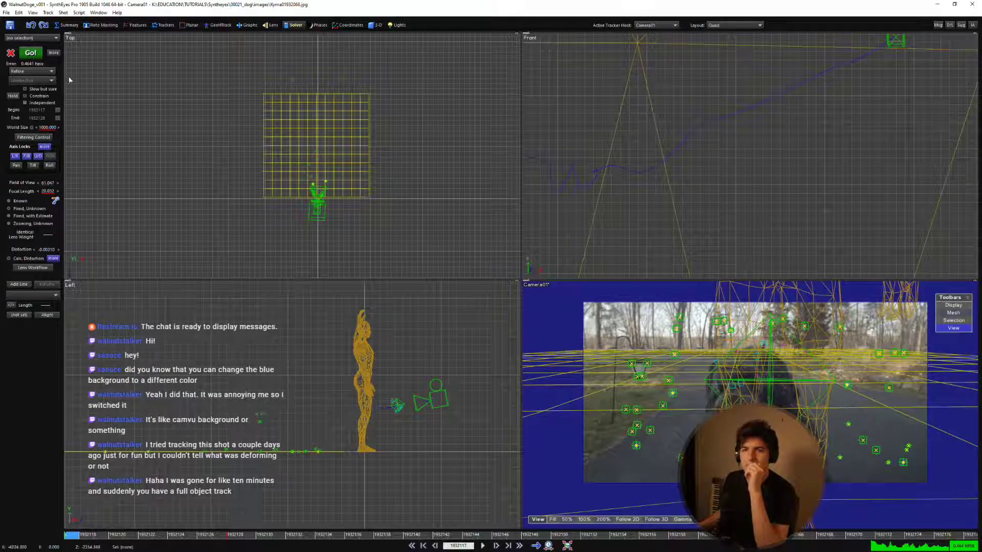
left_click(44, 72)
left_click(36, 82)
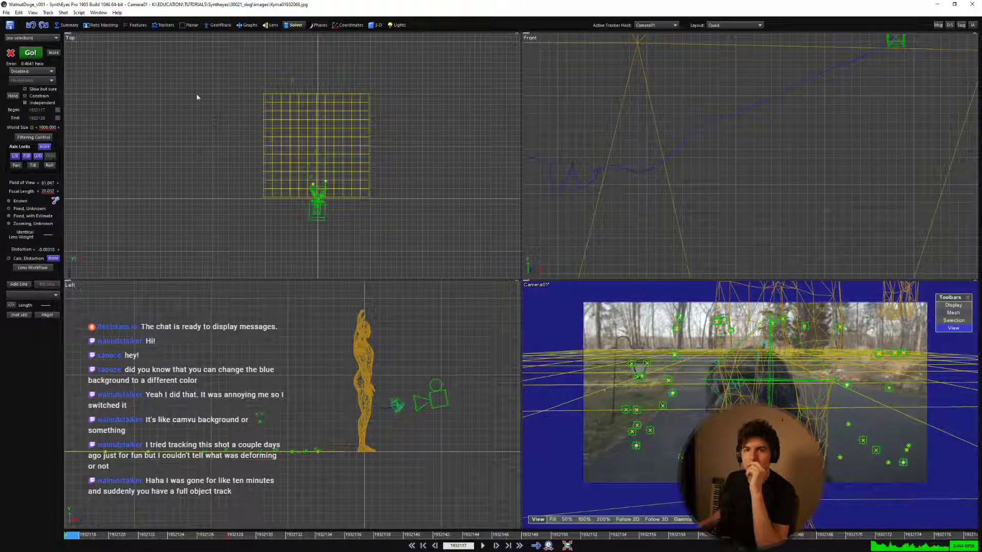
left_click(18, 201)
left_click(480, 307)
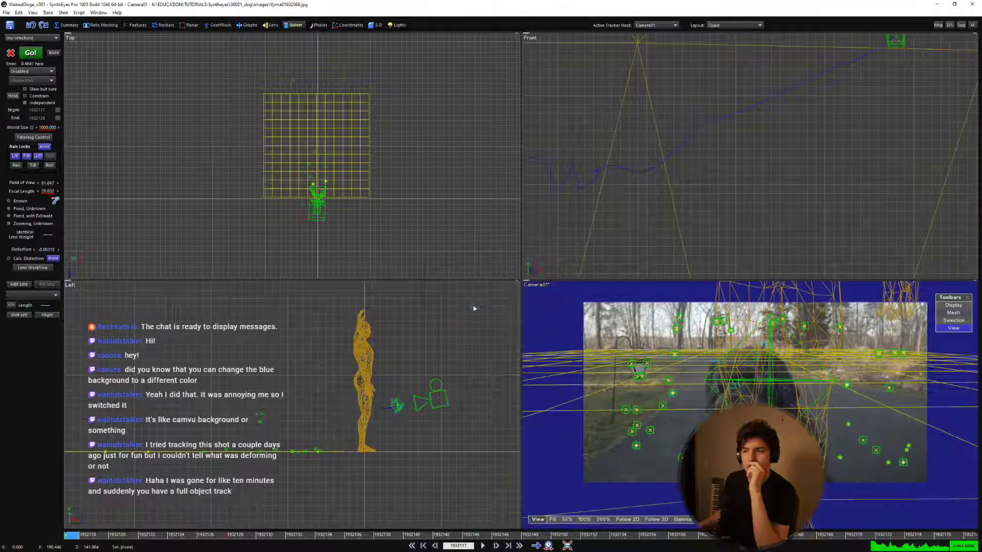
left_click(53, 259)
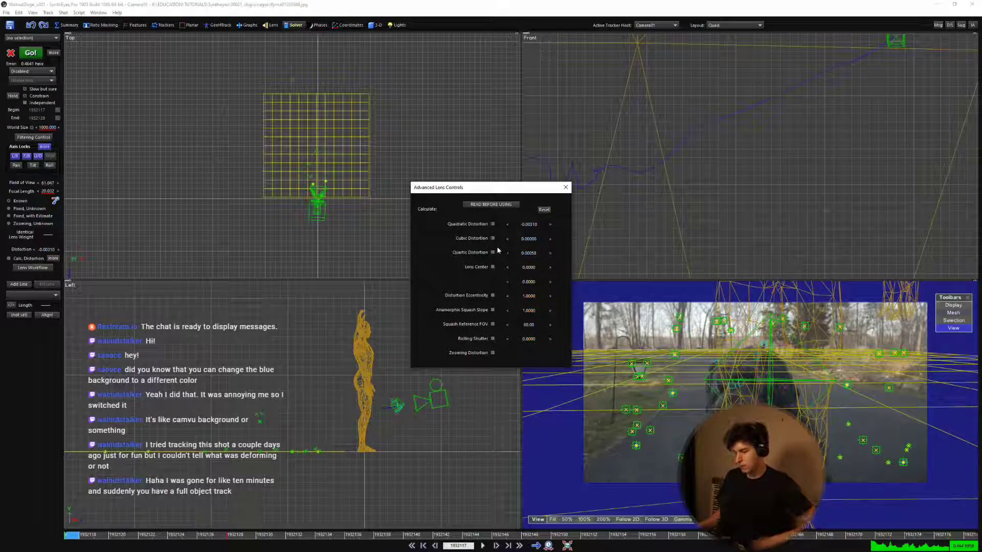
left_click(565, 187)
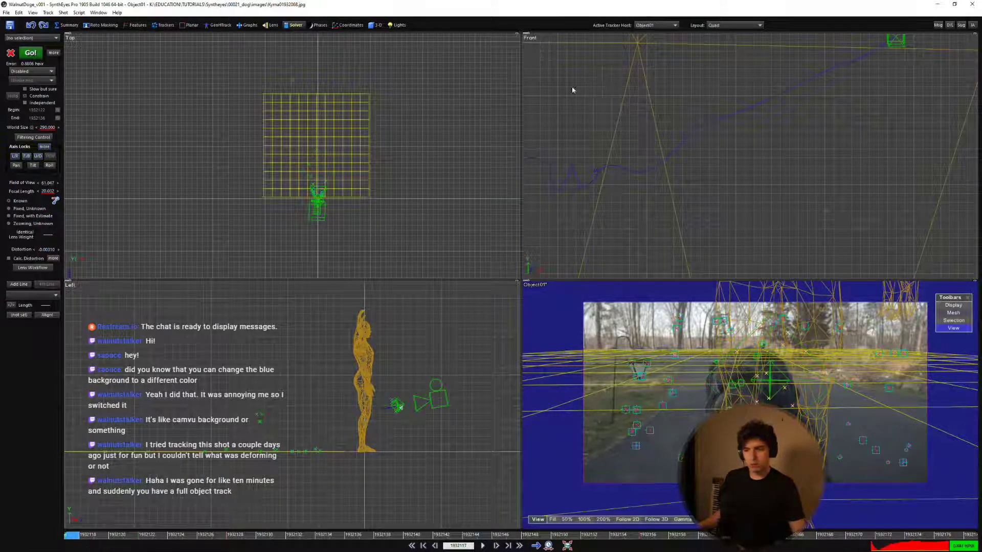
Solve the dog-head object Object01 in Automatic mode and accept the solve.
key("Tab")
key("space")
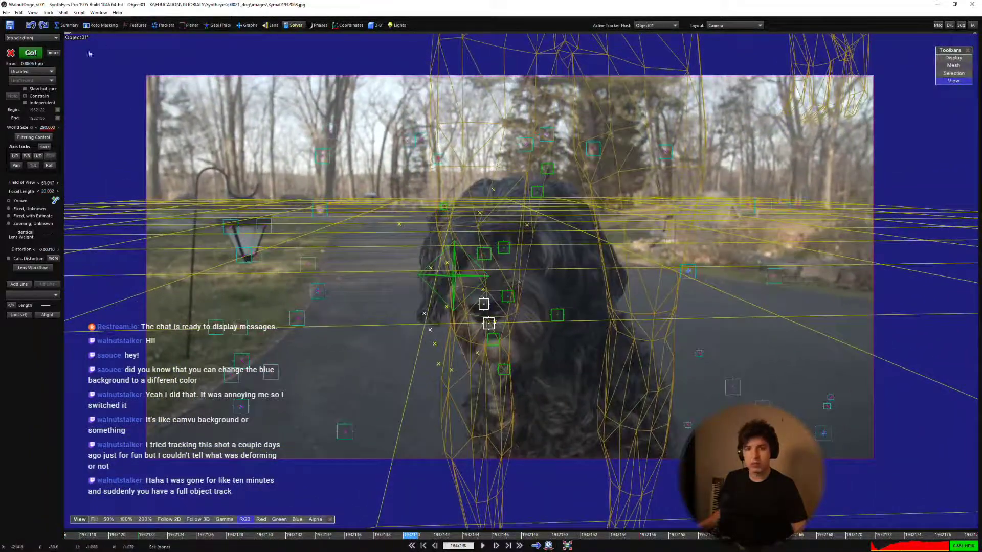
left_click(31, 71)
left_click(28, 84)
left_click(30, 53)
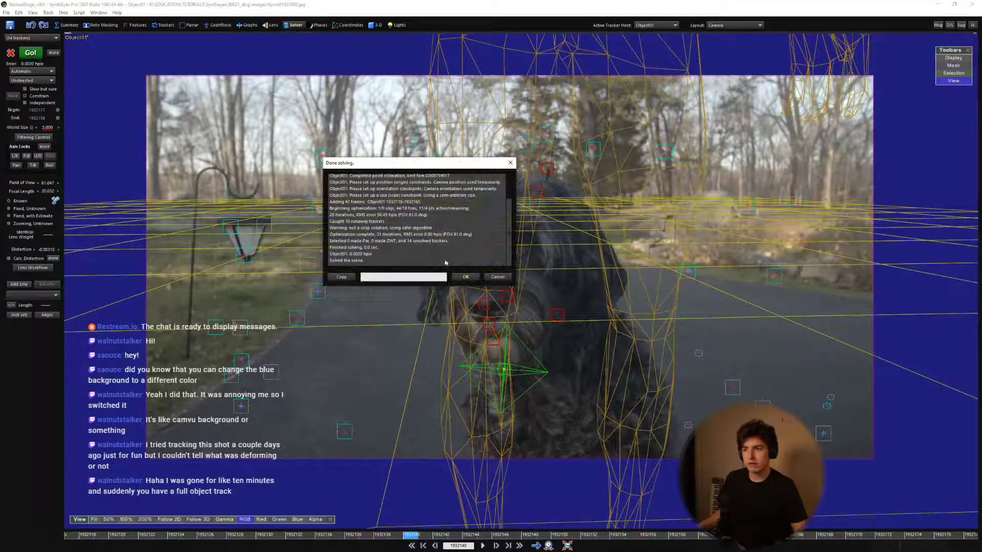
left_click(463, 277)
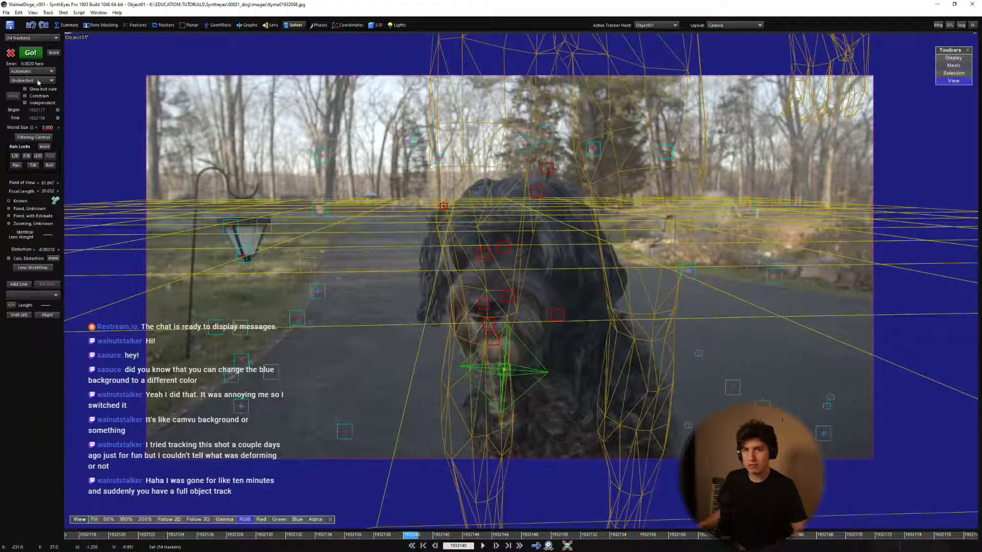
Solve Object01 again and play back the shot to check how its tracked points follow the dog's head.
left_click(31, 53)
left_click(463, 277)
key("space")
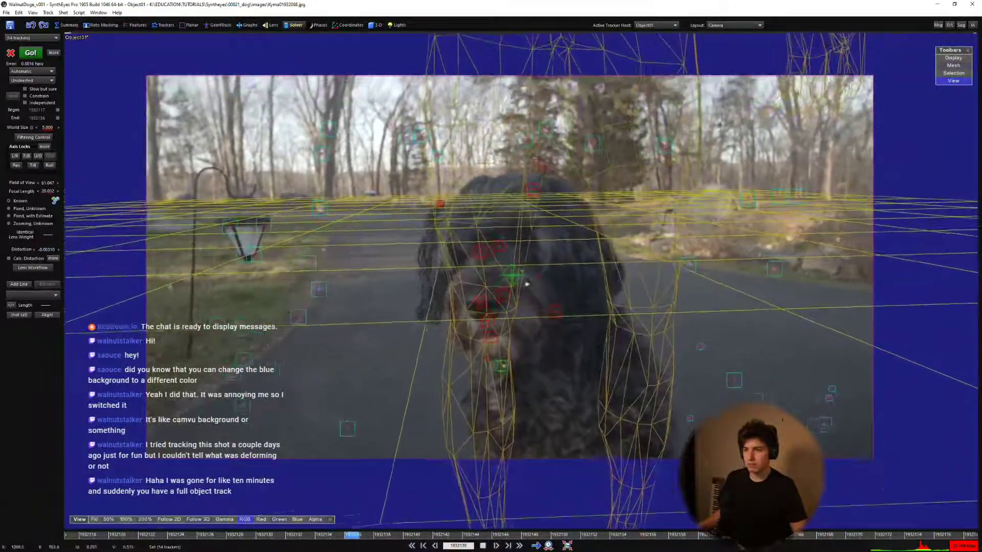
key("space")
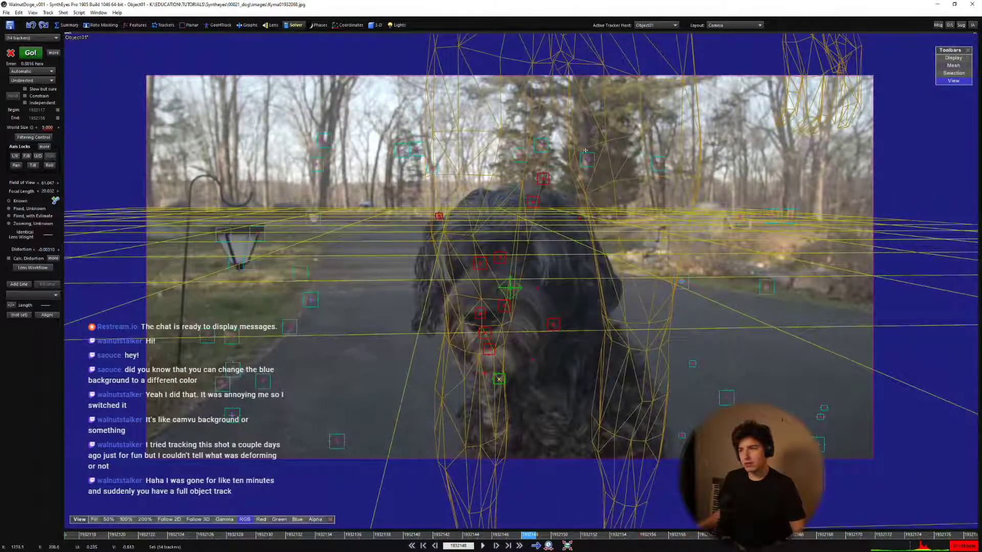
key("q")
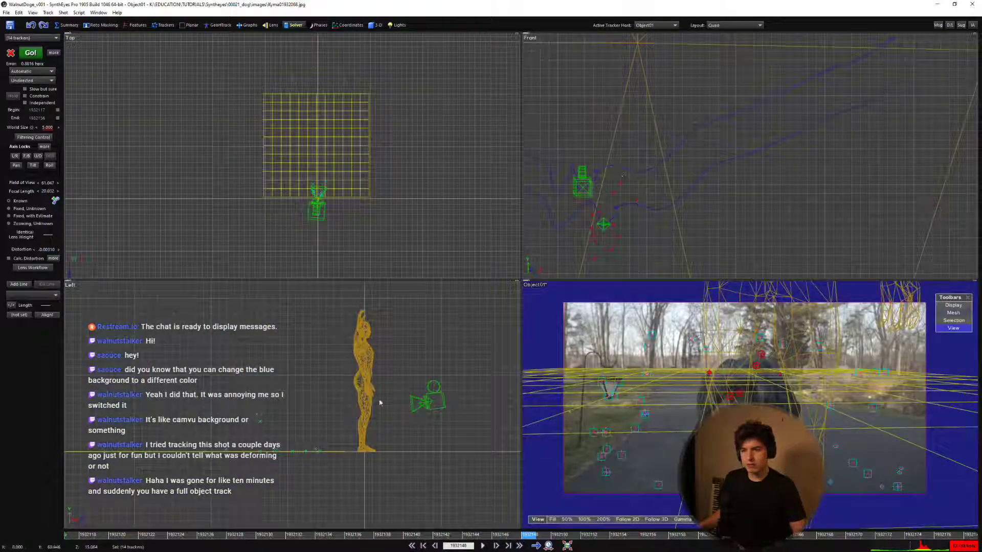
Scale Object01 together with its whole motion path until its points move away from the camera to the mannequin's leg.
middle_click_drag(385, 402, 433, 343)
left_click(376, 24)
left_click(55, 125)
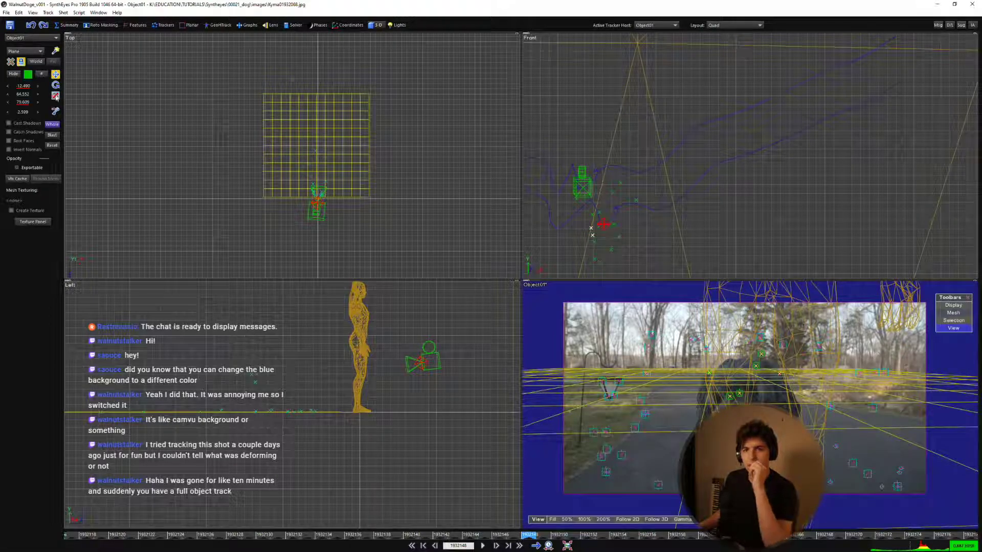
left_click(55, 96)
left_click_drag(28, 112, 30, 114)
left_click_drag(106, 118, 247, 107)
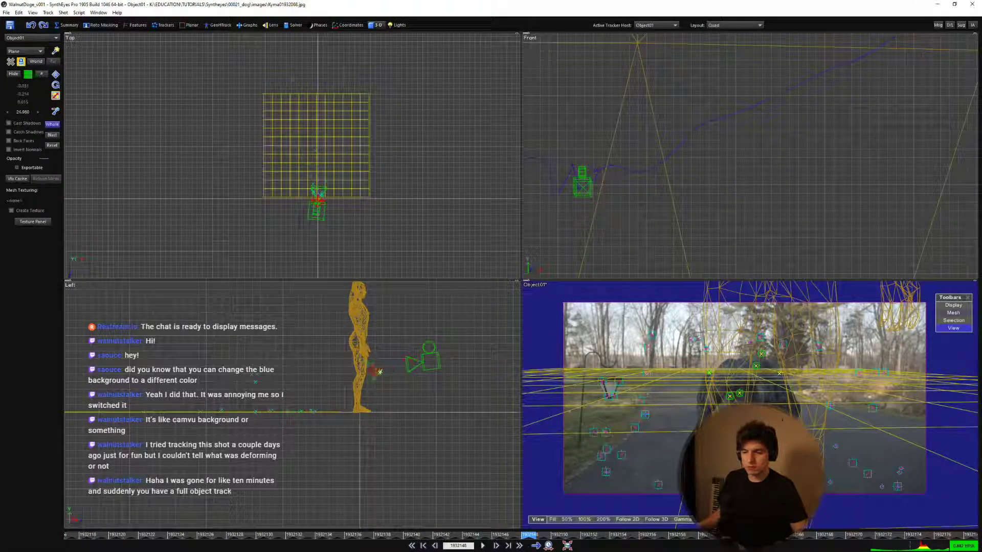
left_click_drag(380, 372, 374, 374)
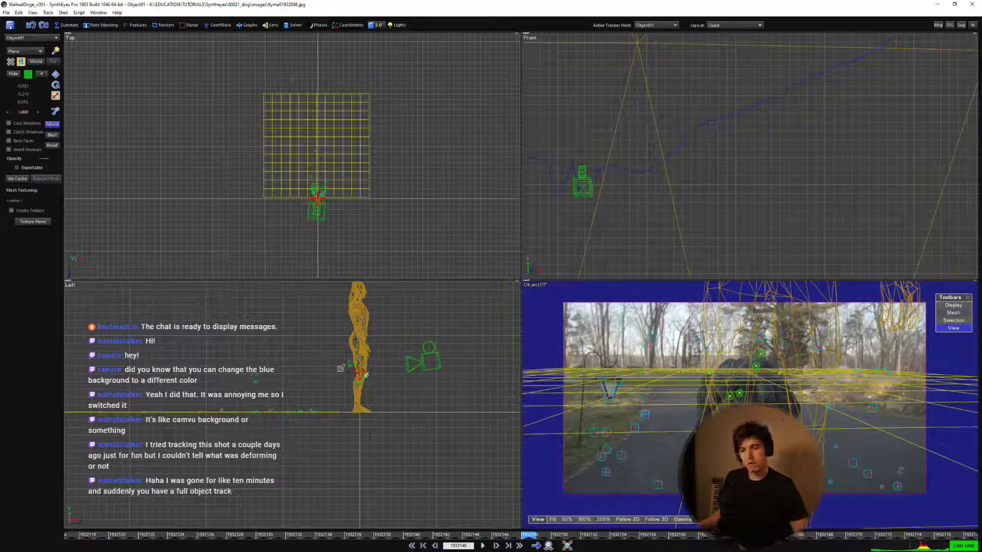
Play back Object01's motion in the Top and Left views and rescale its path to bring the points just in front of the mannequin.
middle_click_drag(341, 368, 278, 365)
scroll(281, 372, "up", 5)
key("space")
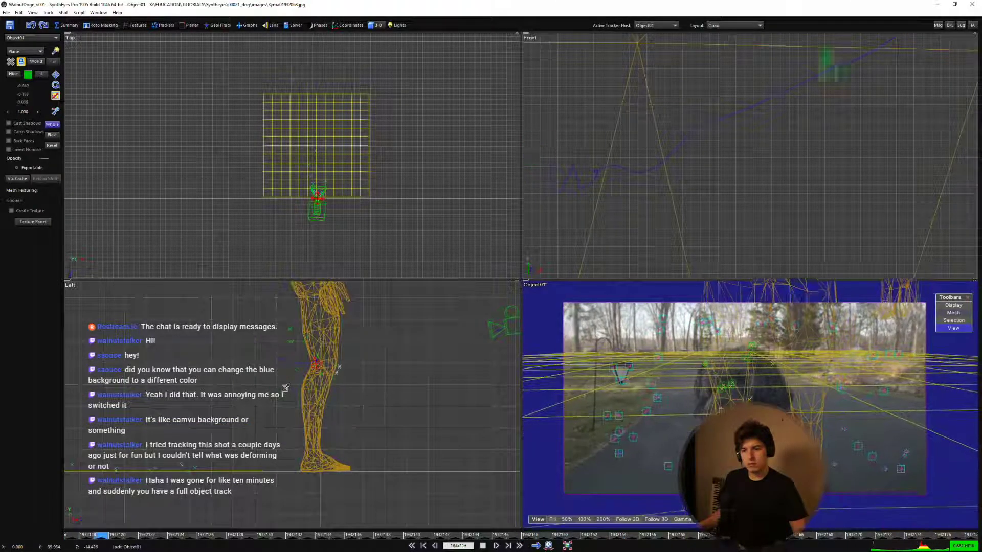
key("space")
scroll(306, 199, "up", 10)
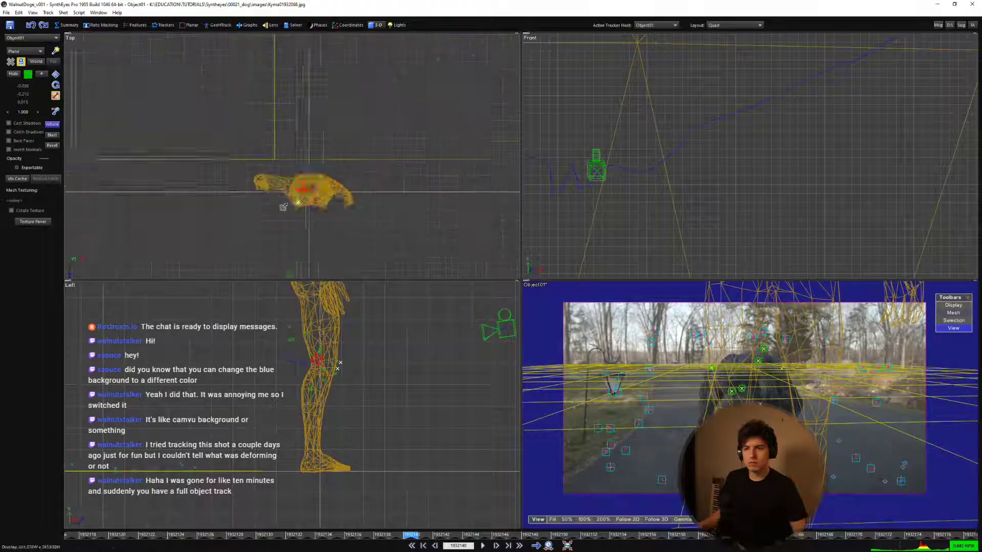
scroll(283, 207, "up", 3)
middle_click_drag(283, 207, 281, 161)
key("space")
key("space")
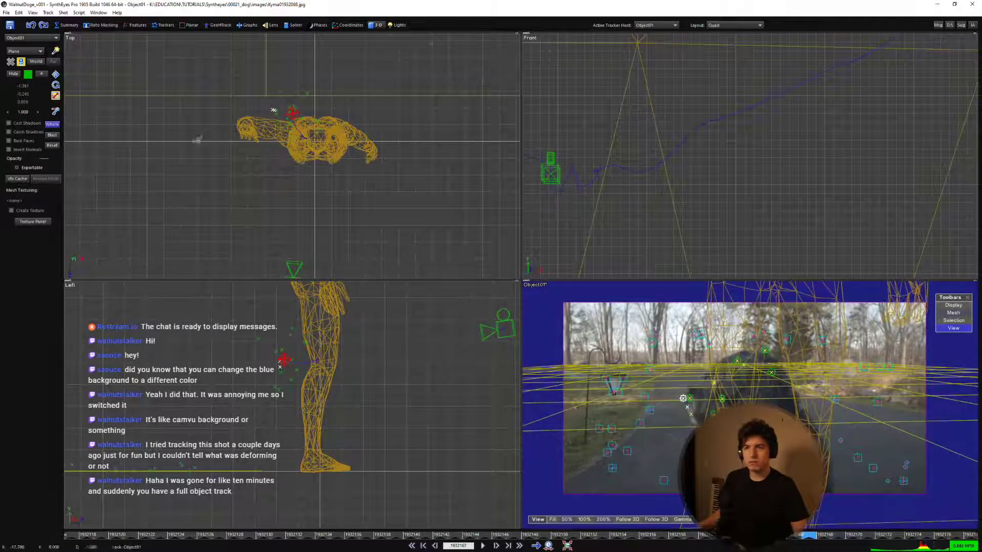
left_click_drag(38, 113, 939, 122)
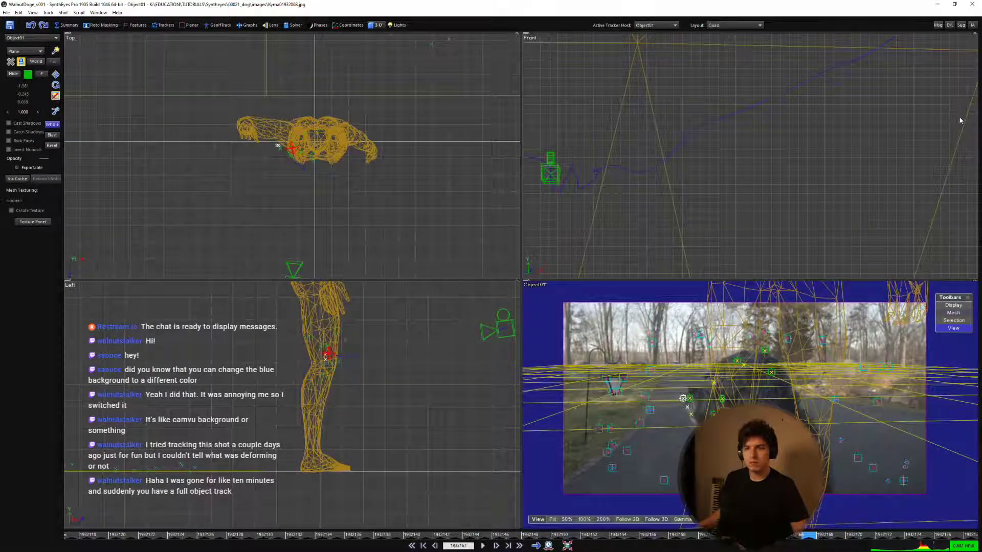
key("space")
key("space")
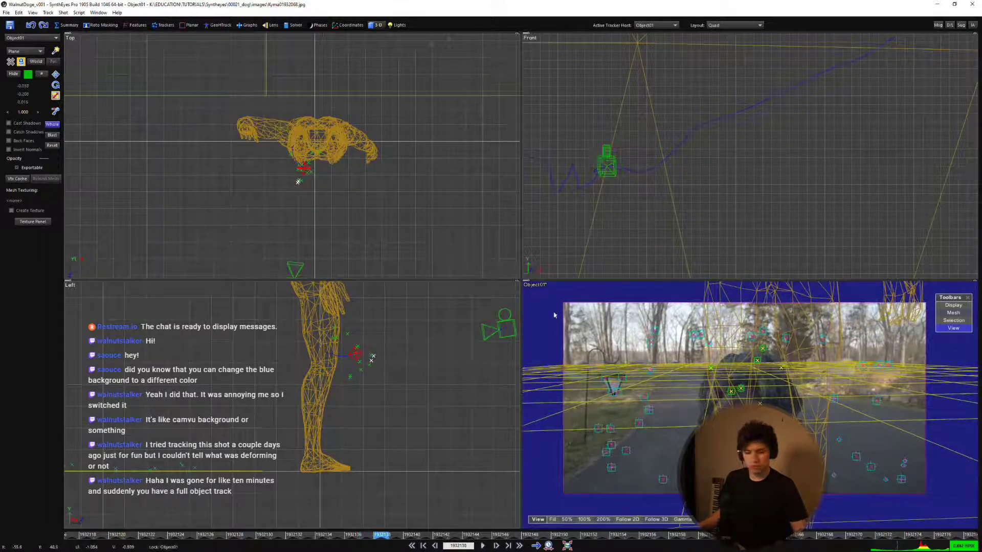
Show the full camera view on the first frame, 1932117, and make Camera01 the active tracker host.
key("5")
left_click_drag(388, 535, 71, 535)
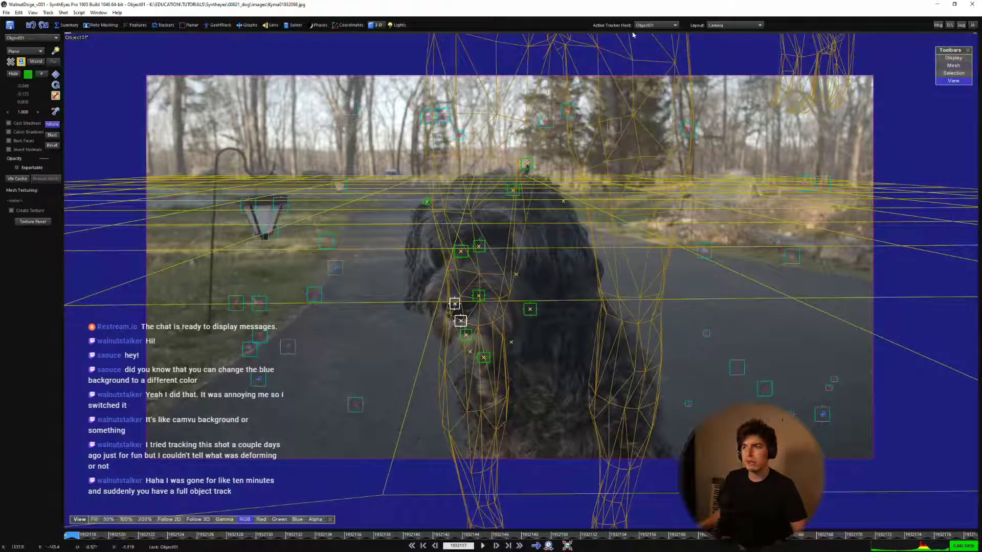
left_click(656, 25)
left_click(649, 32)
Create a zero-weighted tracker on the dog's chest with an enlarged search area and keep the view following it.
scroll(614, 378, "up", 3)
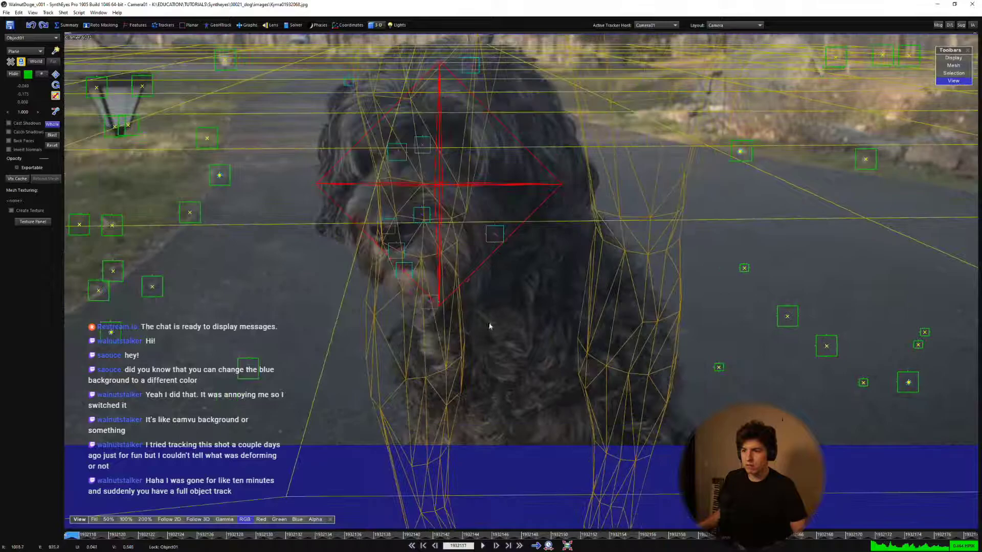
key("c")
left_click(488, 323)
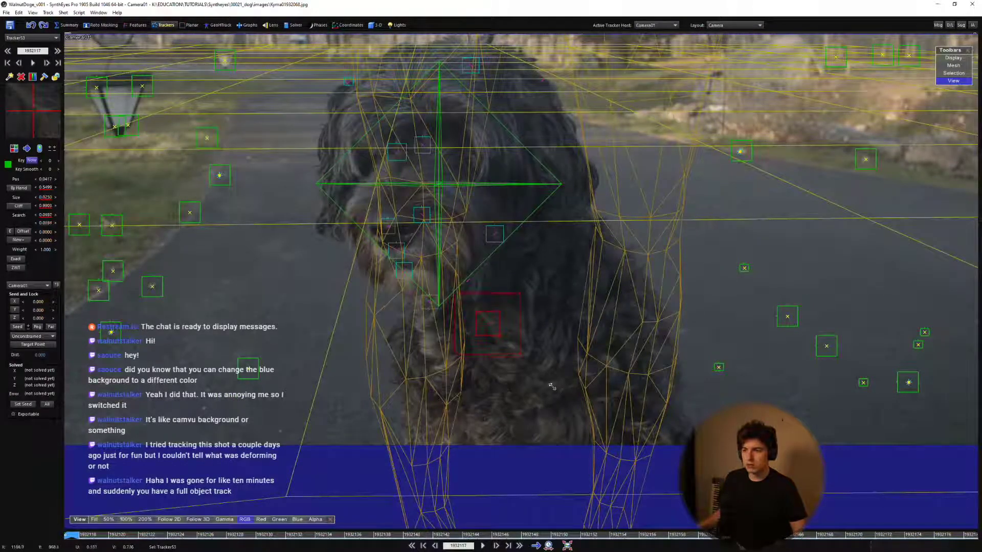
key("l")
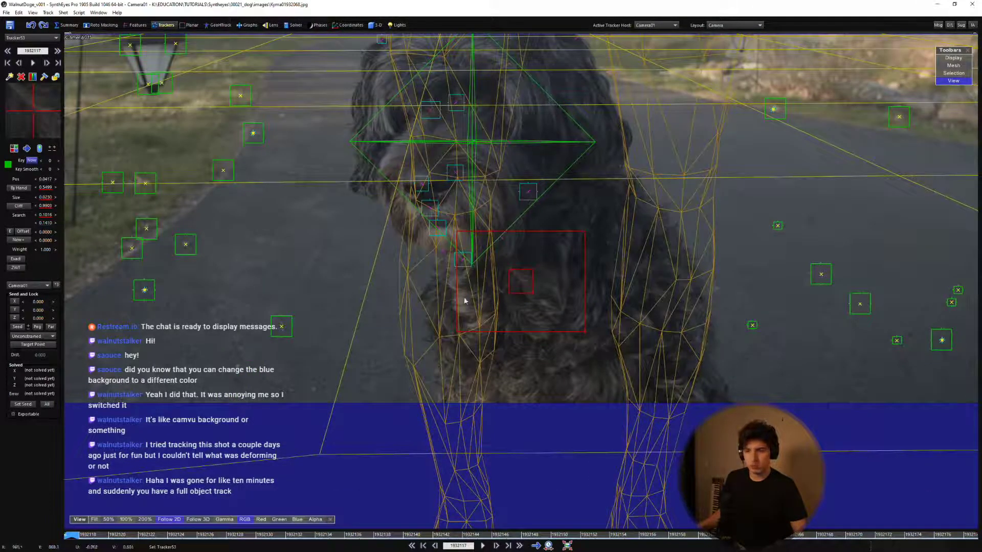
key("z")
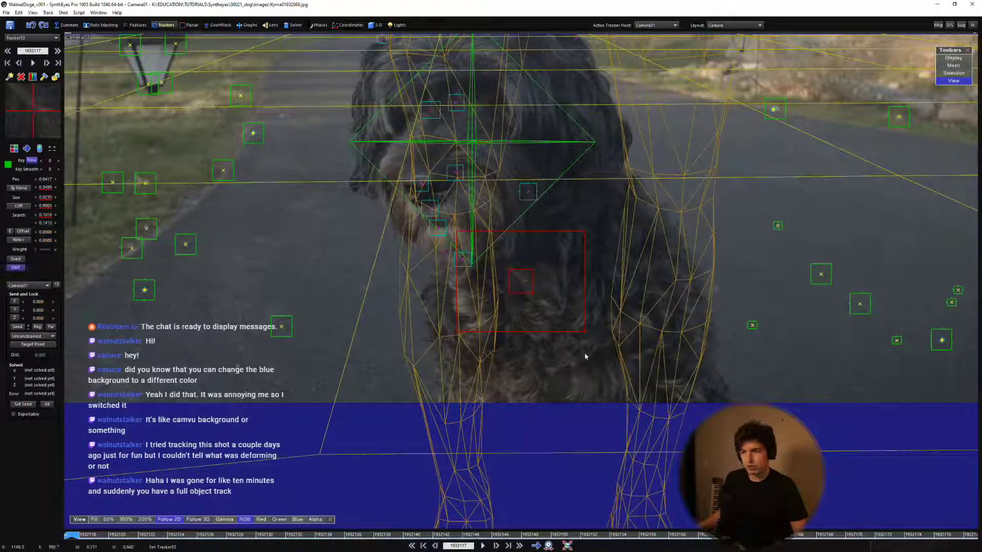
Track the chest tracker forward frame by frame from frame 1932117 to frame 1932149.
scroll(673, 327, "up", 2)
key("d")
key("d")
key("d")
key("d")
key("d")
key("d")
key("d")
key("d")
key("d")
key("d")
key("d")
key("d")
key("d")
key("d")
key("d")
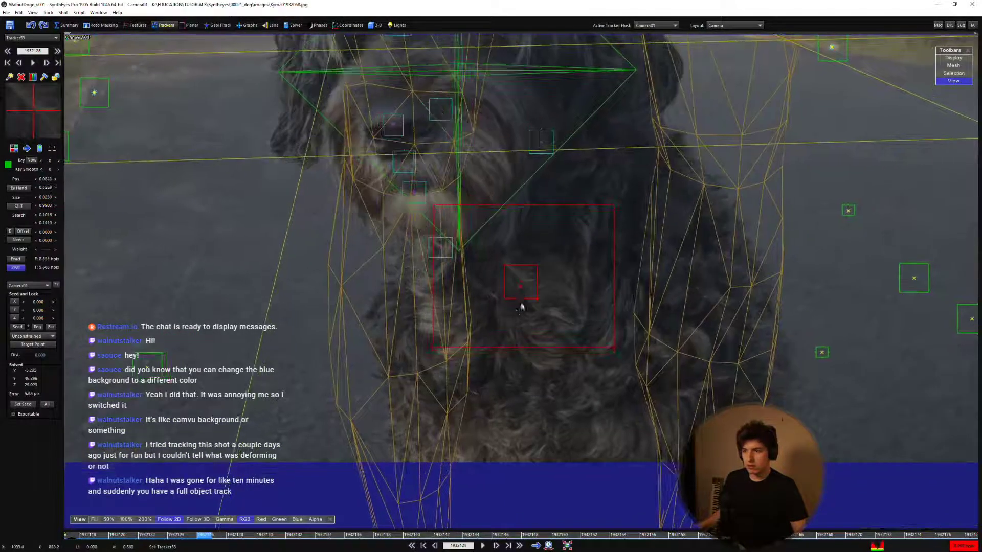
key("d")
key("d")
key("d")
key("d")
key("d")
key("d")
key("d")
key("d")
key("d")
key("d")
key("d")
key("d")
key("d")
key("d")
key("d")
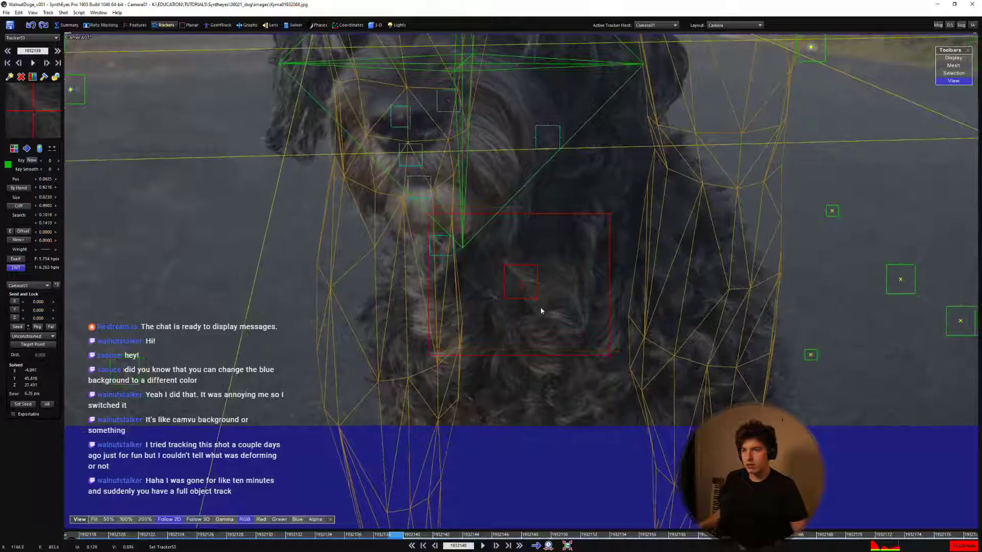
key("d")
key("d")
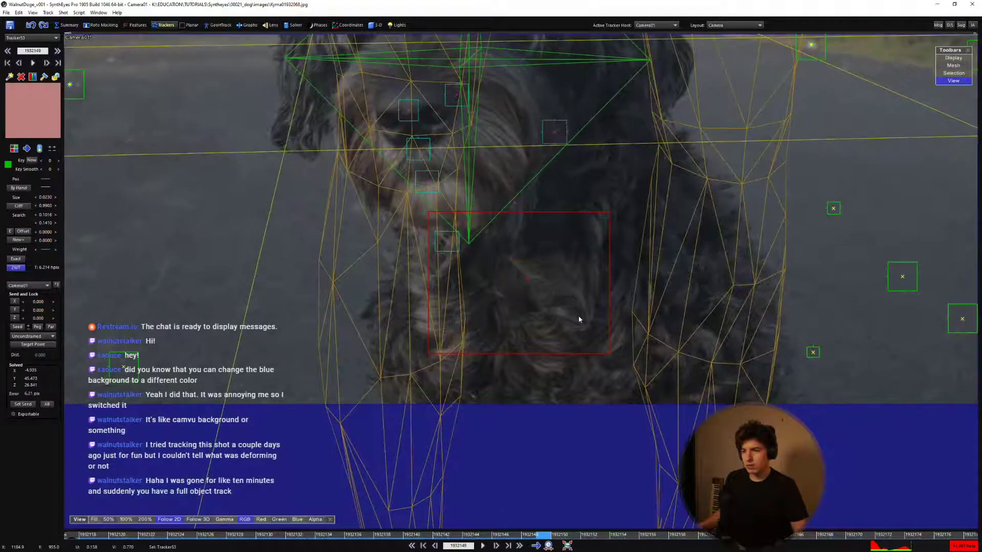
Lock the chest tracker and review its track over the opening frames from frame 1932117.
key("Home")
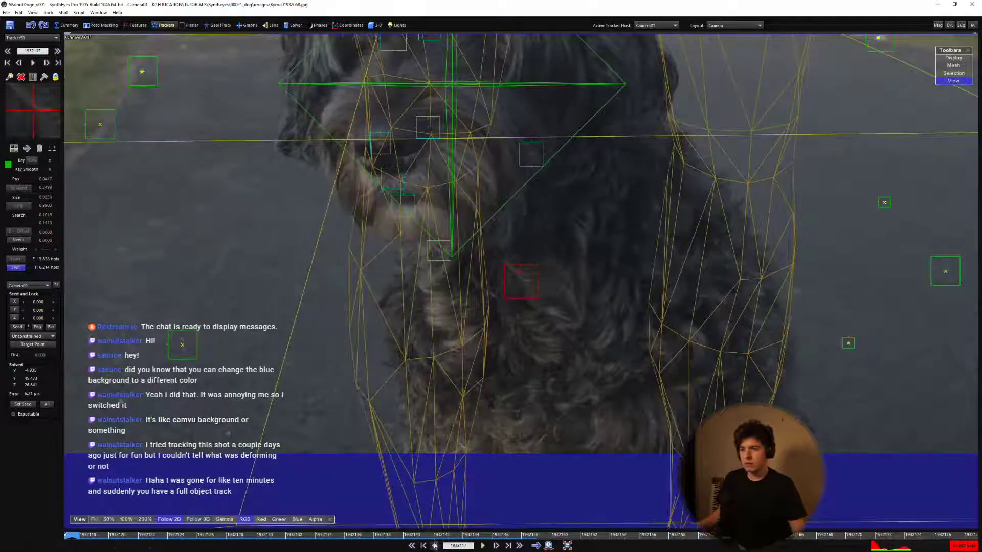
key("d")
key("d")
key("d")
key("d")
key("d")
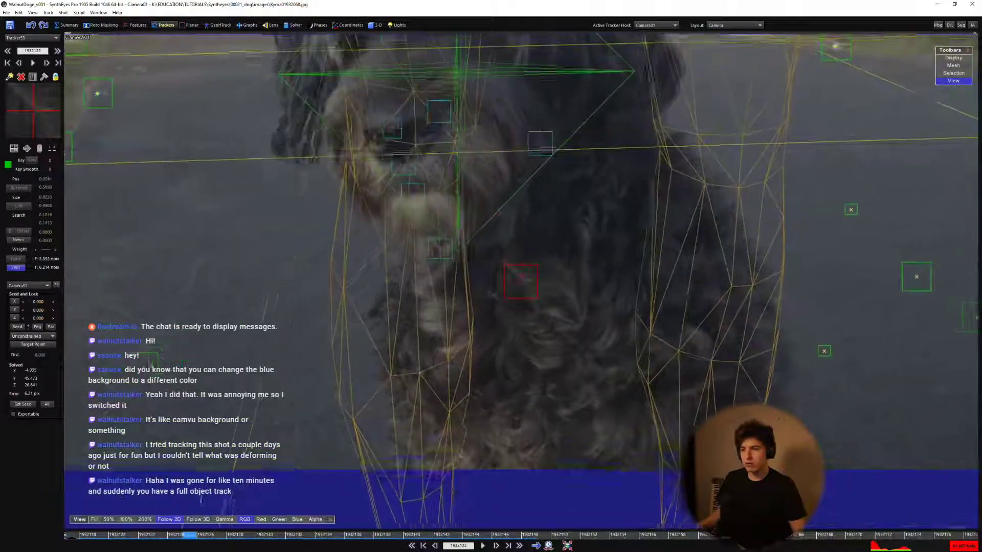
key("Home")
scroll(435, 338, "down", 3)
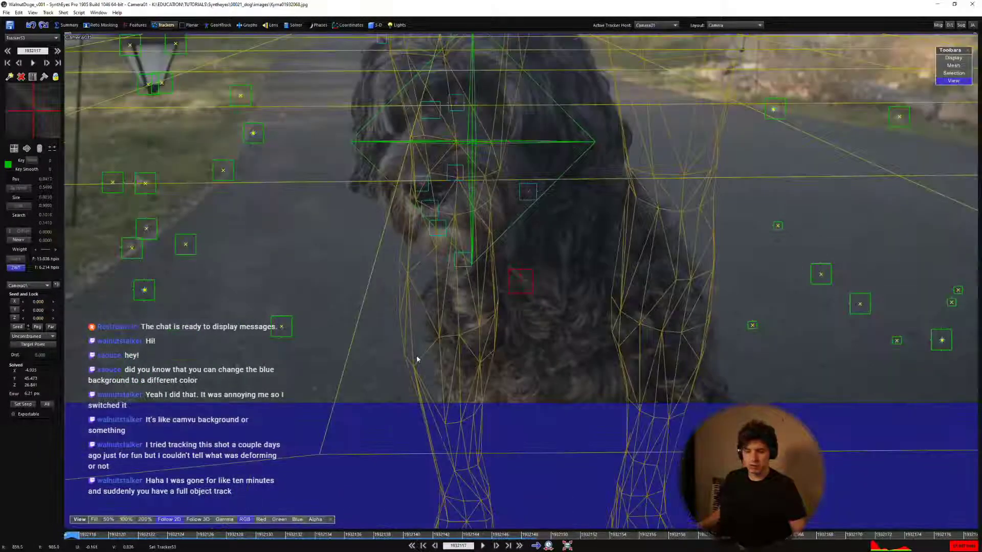
Play back the quad views to compare the chest tracker's 3D position with the head points in the Left view.
key("7")
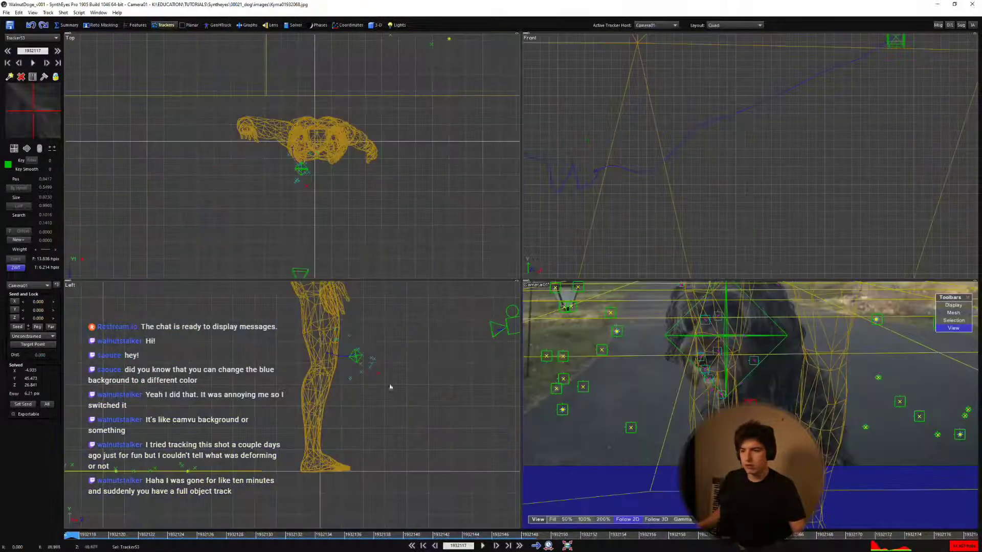
scroll(366, 377, "up", 3)
key("space")
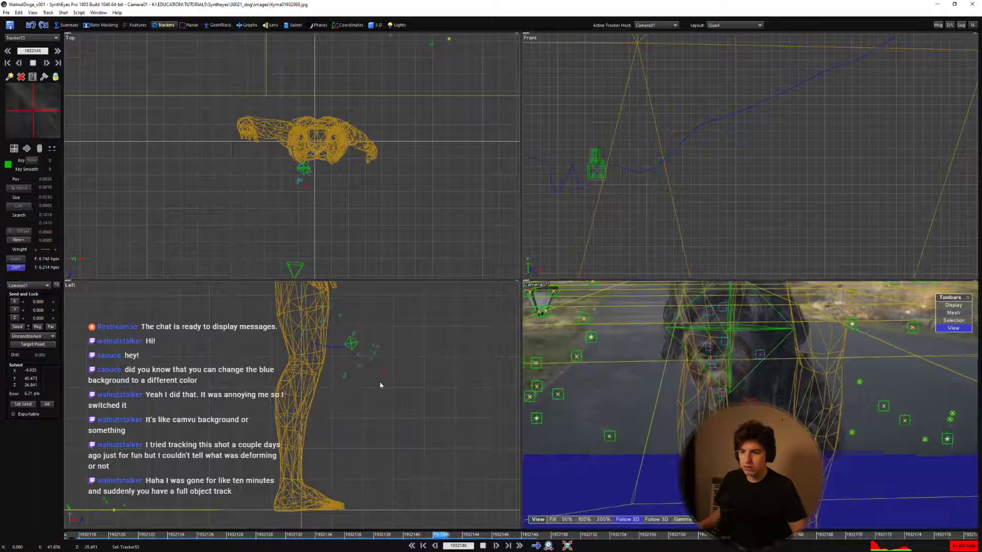
key("space")
Return to frame 1932117 in the Camera view and place a second tracker lower on the dog's chest.
left_click_drag(408, 535, 3, 515)
key("1")
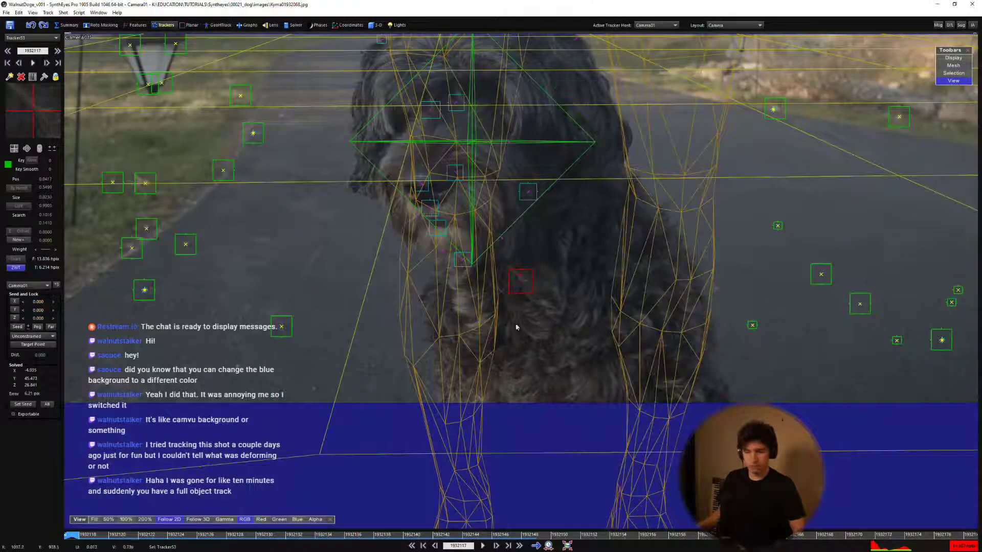
left_click(529, 341)
scroll(535, 302, "up", 2)
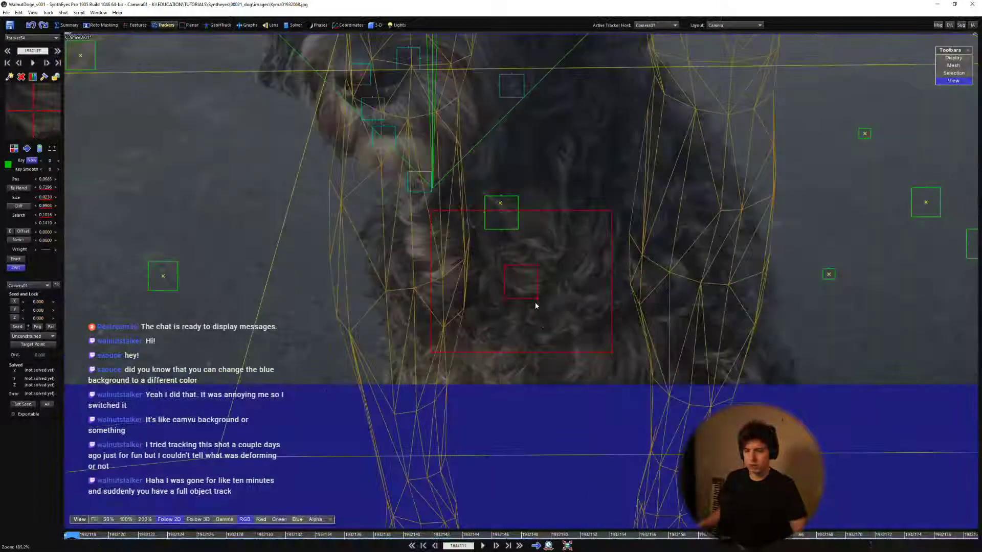
Track the lower chest tracker forward from frame 1932117 to frame 1932156.
key("space")
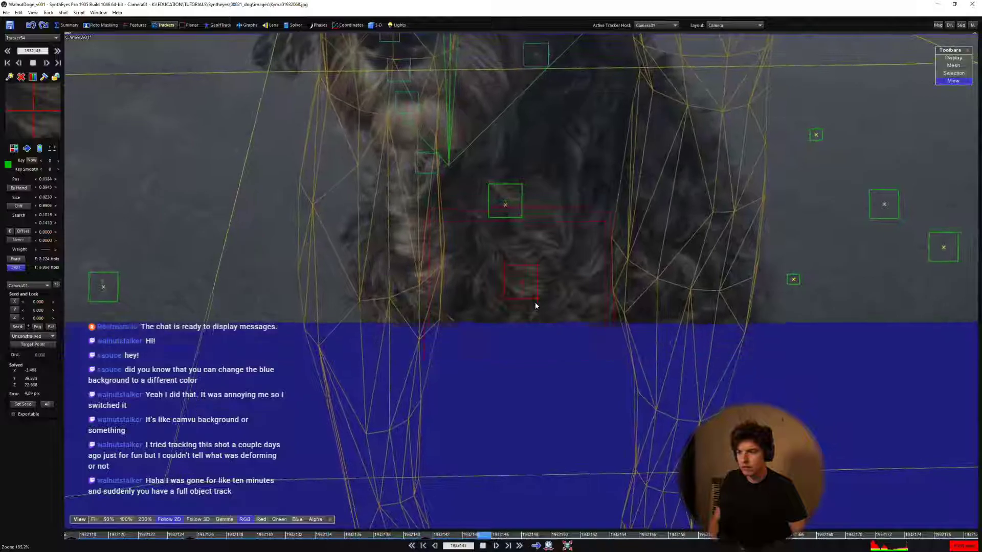
key("space")
key("s")
key("s")
key("s")
key("s")
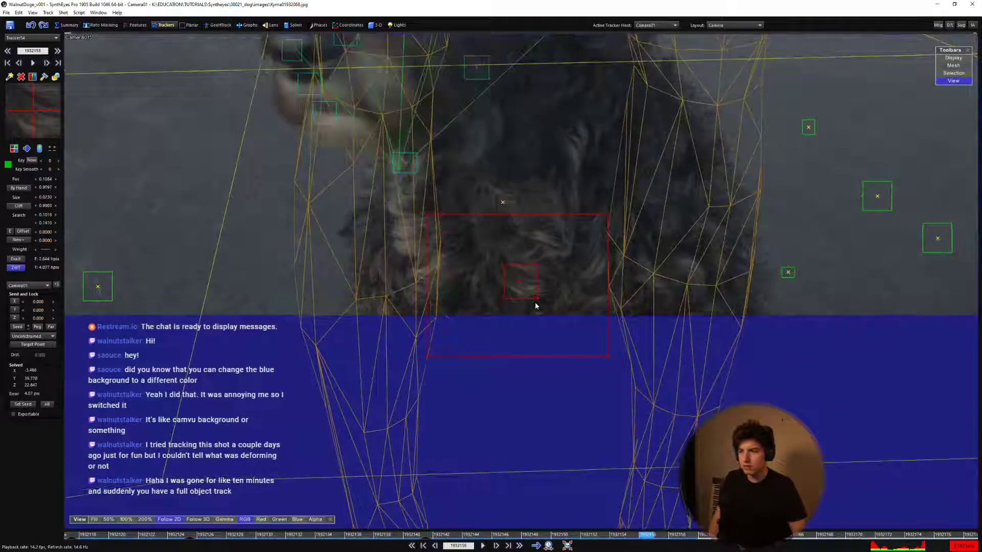
Lock the lower chest tracker, then play the Quad views from frame 1932117 to compare its 3D position with the head points.
key("l")
key("a")
key("a")
key("a")
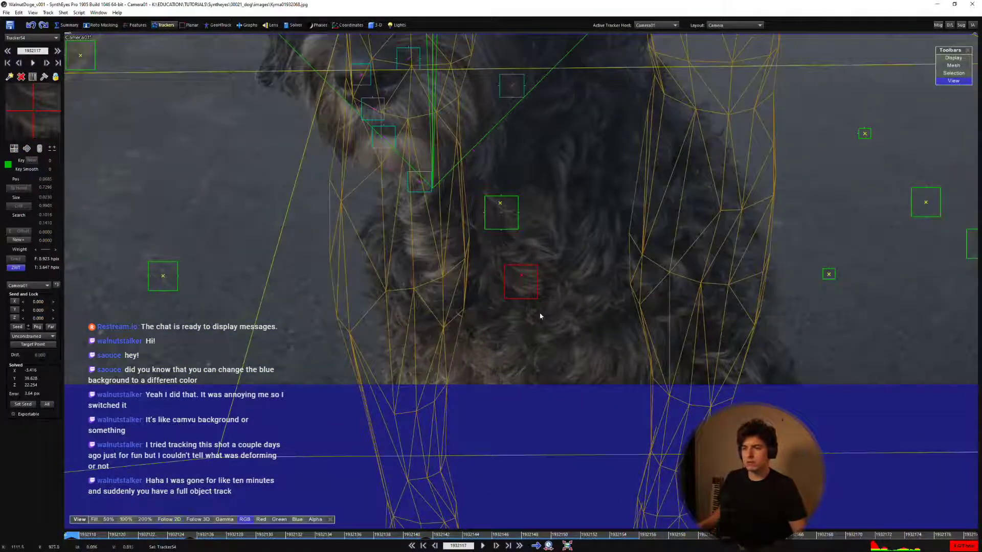
key("q")
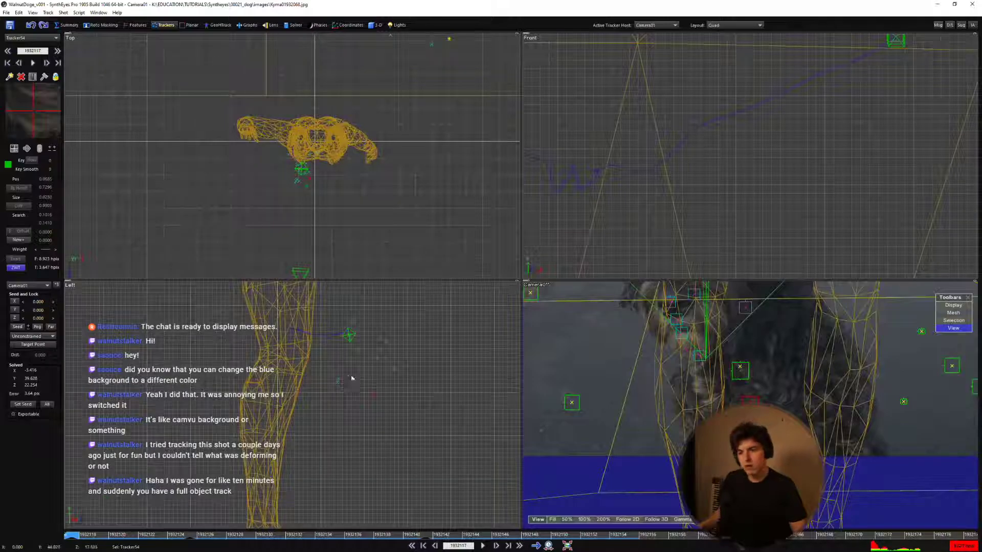
key("space")
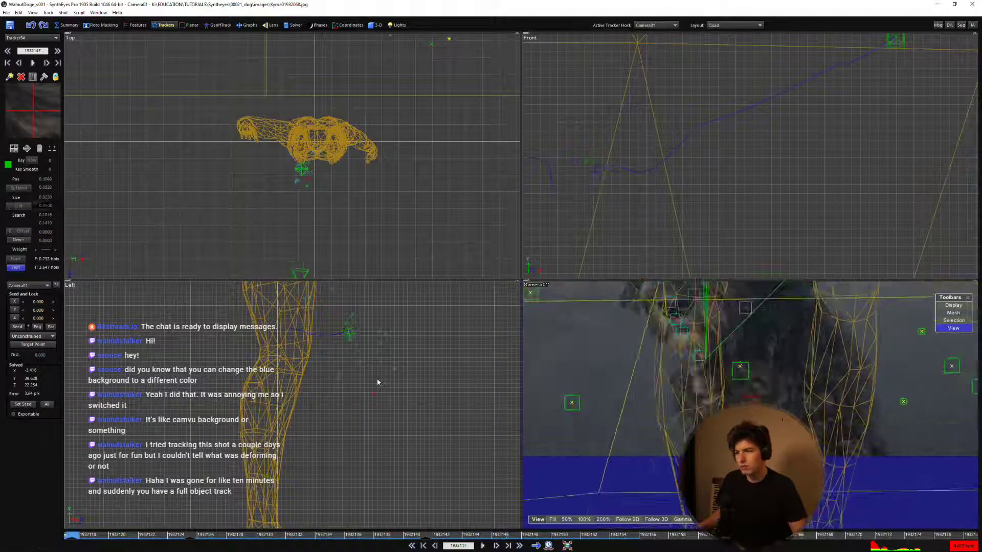
Go to the 3-D room and enable Whole transformation for Camera01.
left_click(372, 25)
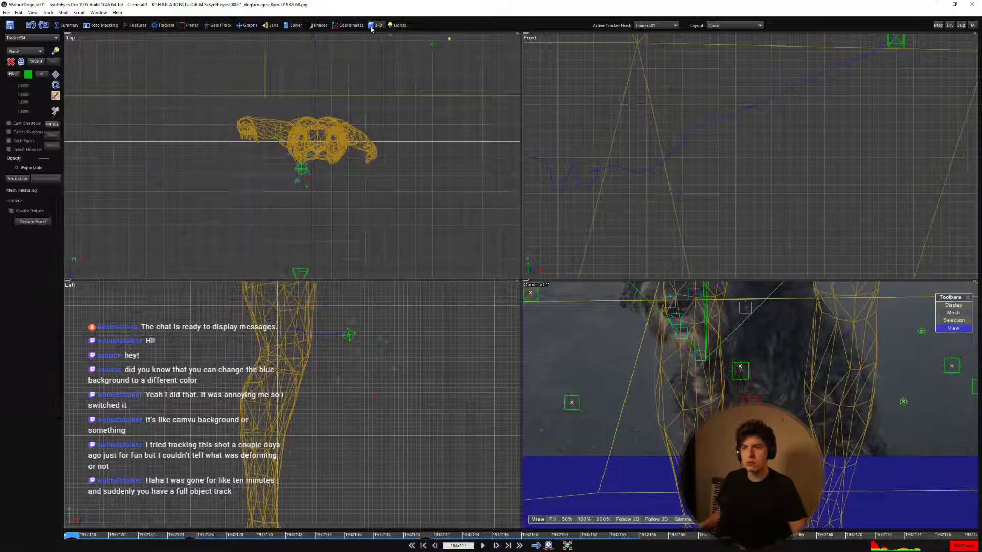
left_click(54, 125)
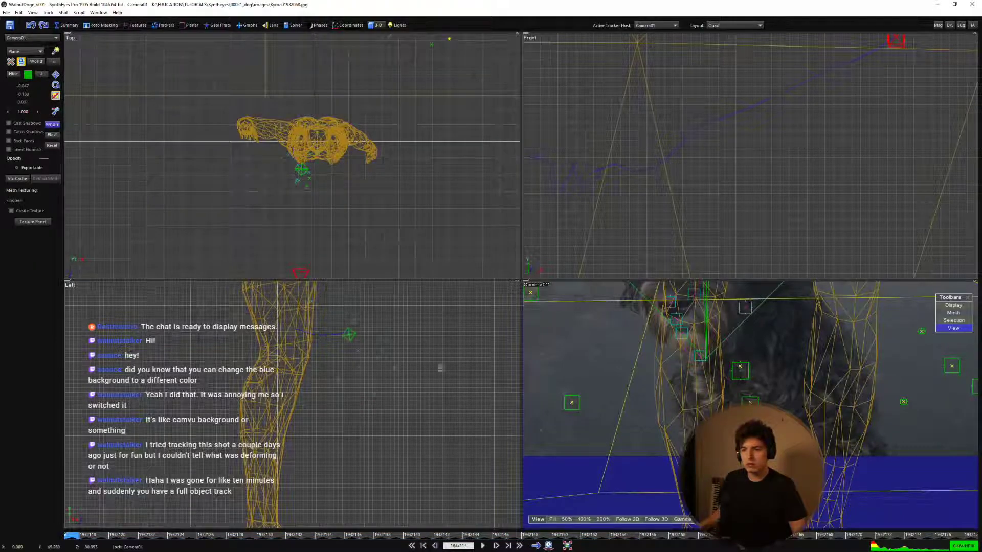
scroll(367, 372, "down", 2)
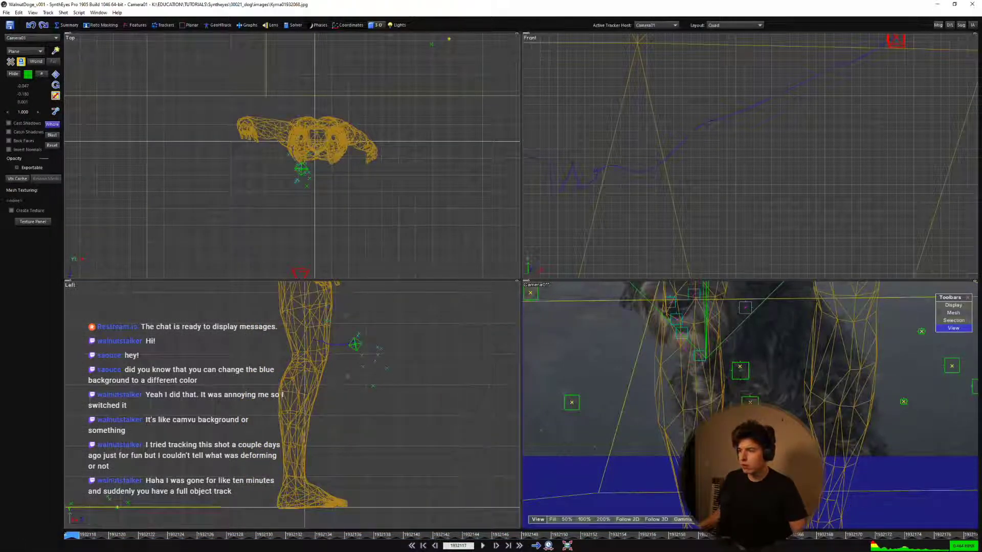
Play back the shot in the Camera view to check both chest trackers against the fur, and return to the Quad views.
key("5")
key("space")
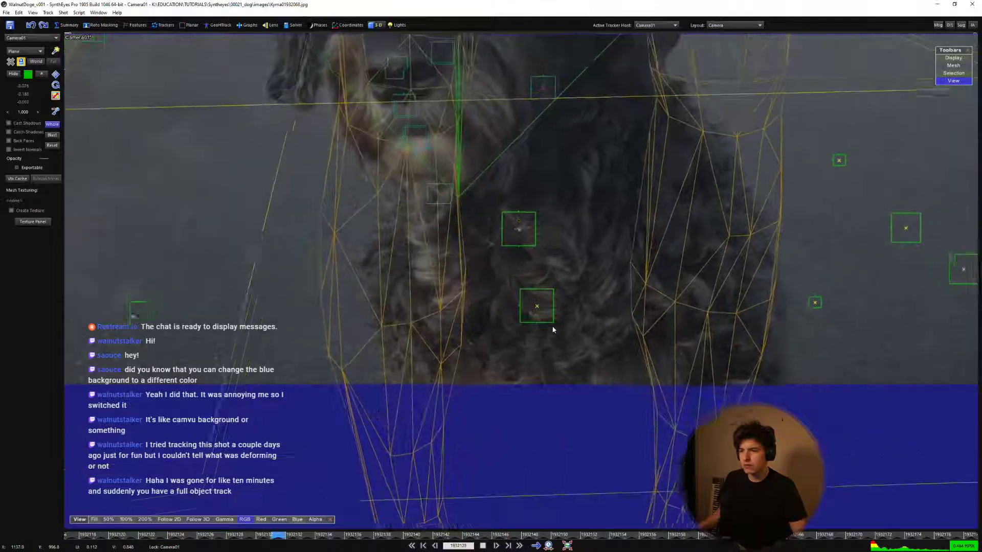
key("a")
scroll(554, 329, "down", 8)
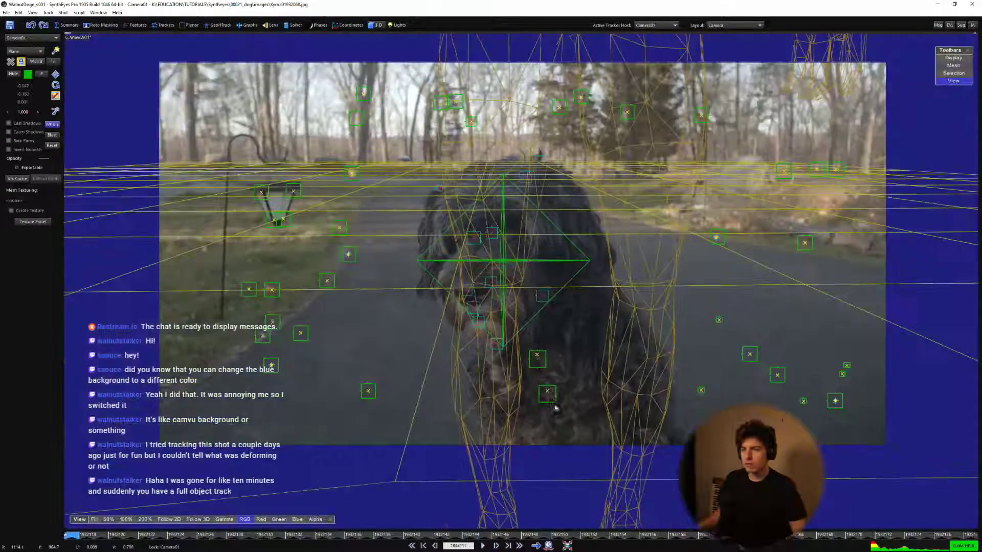
key("space")
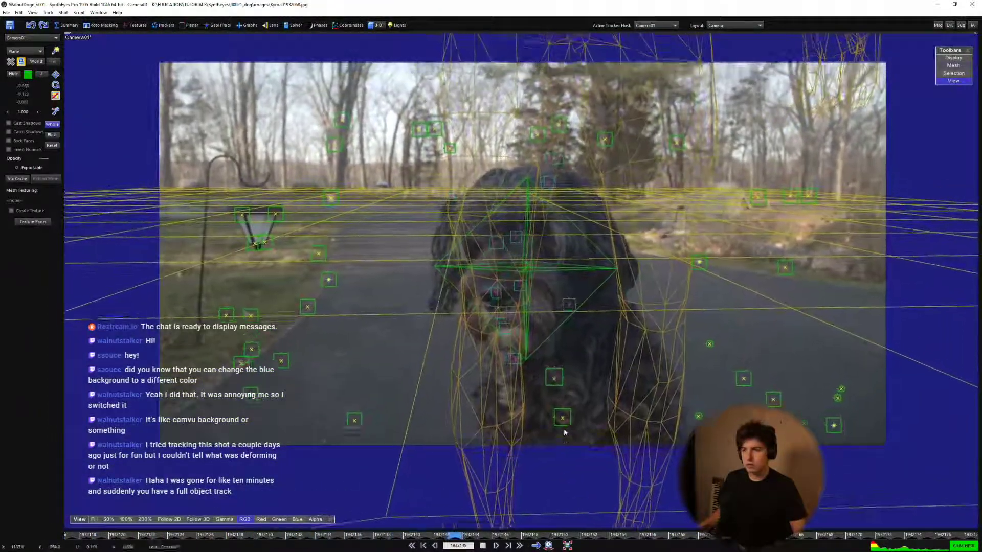
key("space")
key("a")
key("7")
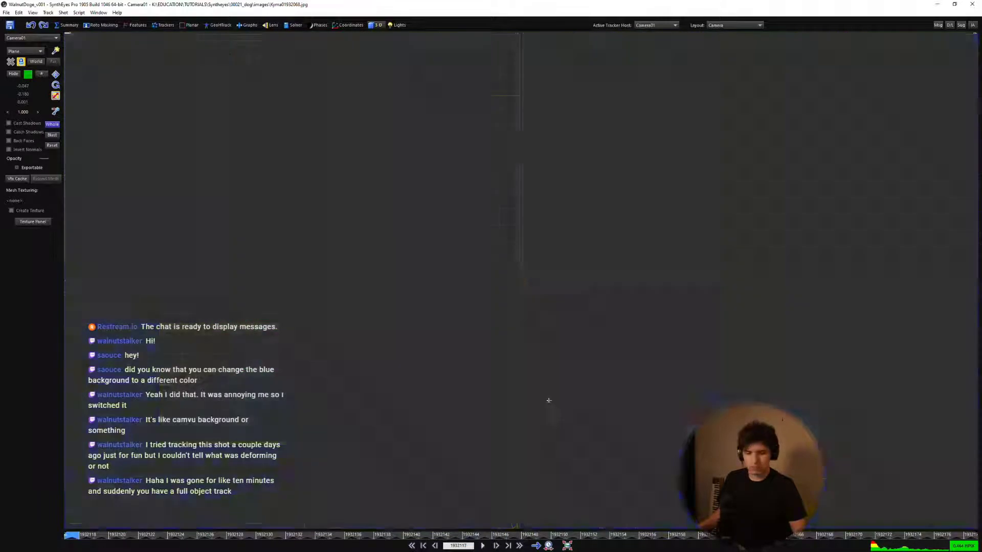
middle_click_drag(354, 388, 336, 393)
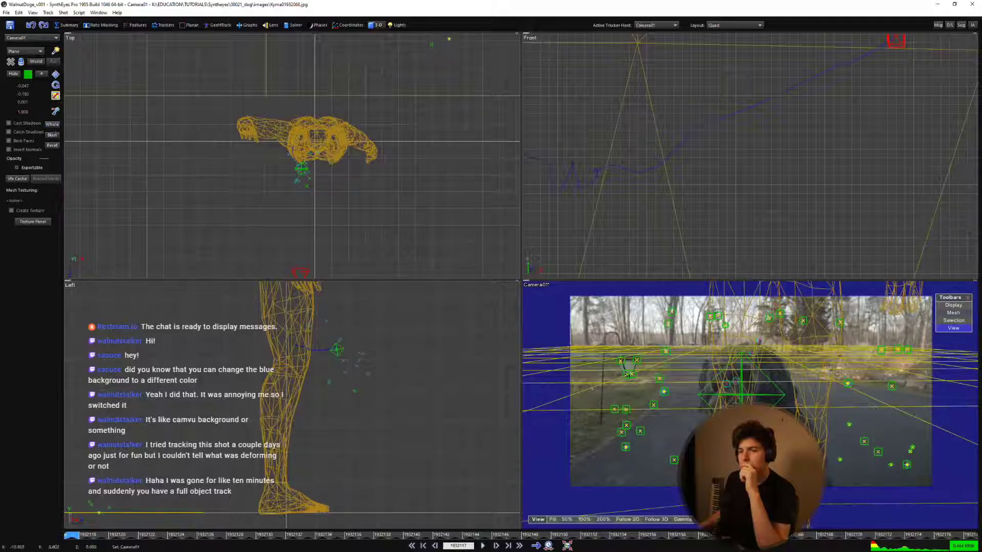
Make Object01 the active tracker host and, with Whole enabled, shift its entire path closer to the camera in the Left view.
left_click(643, 25)
left_click(645, 40)
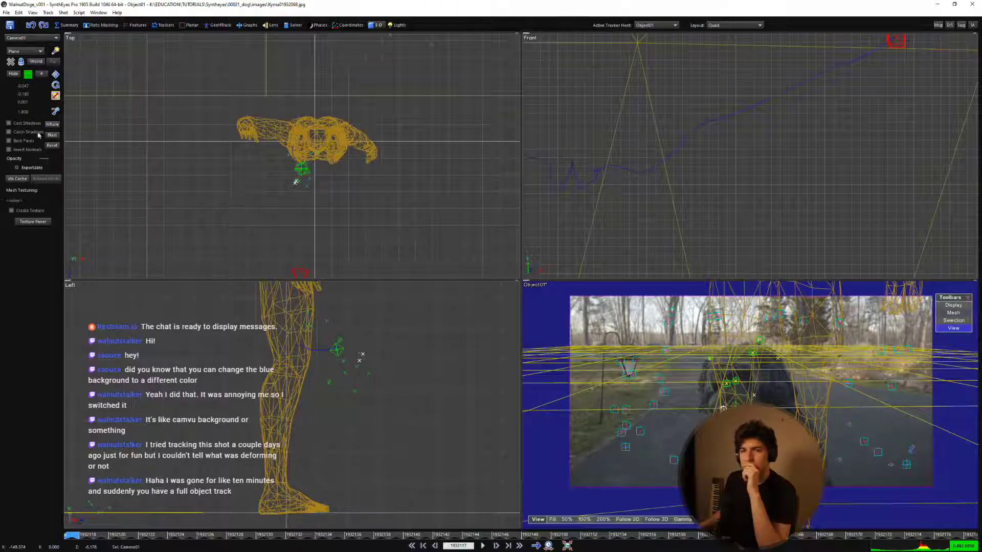
left_click(52, 124)
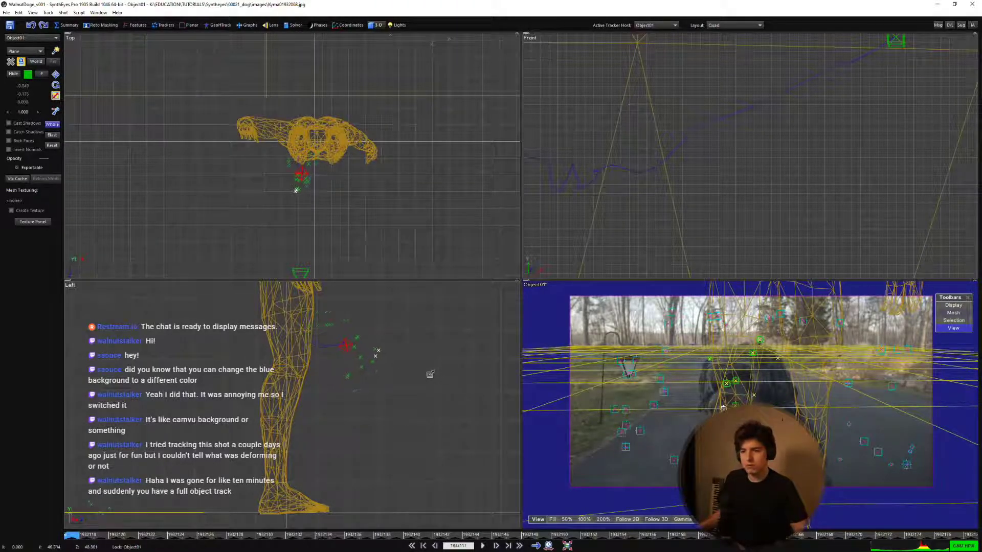
key("space")
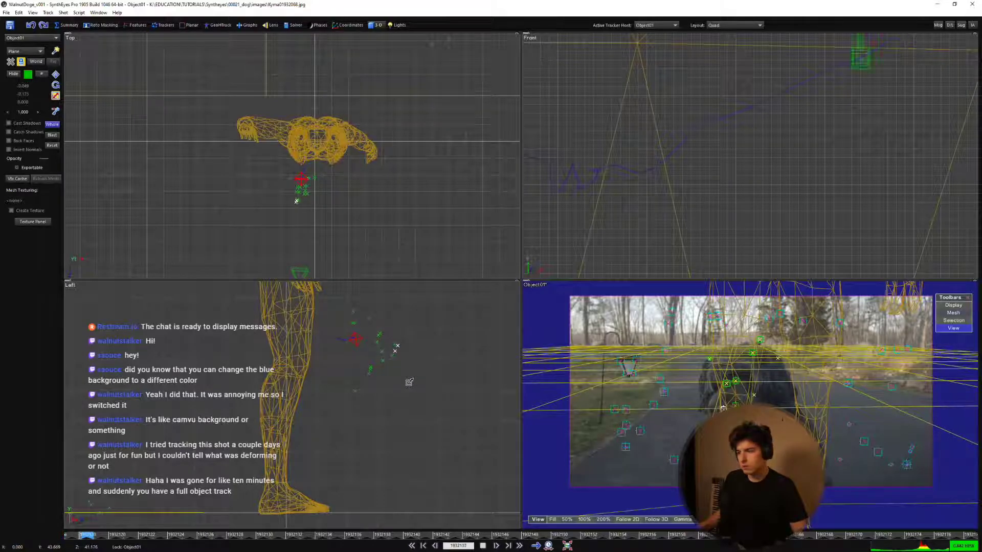
Play and scrub the Quad views around frame 1932153 to check Object01's depth relative to the chest trackers and the camera.
scroll(813, 450, "up", 3)
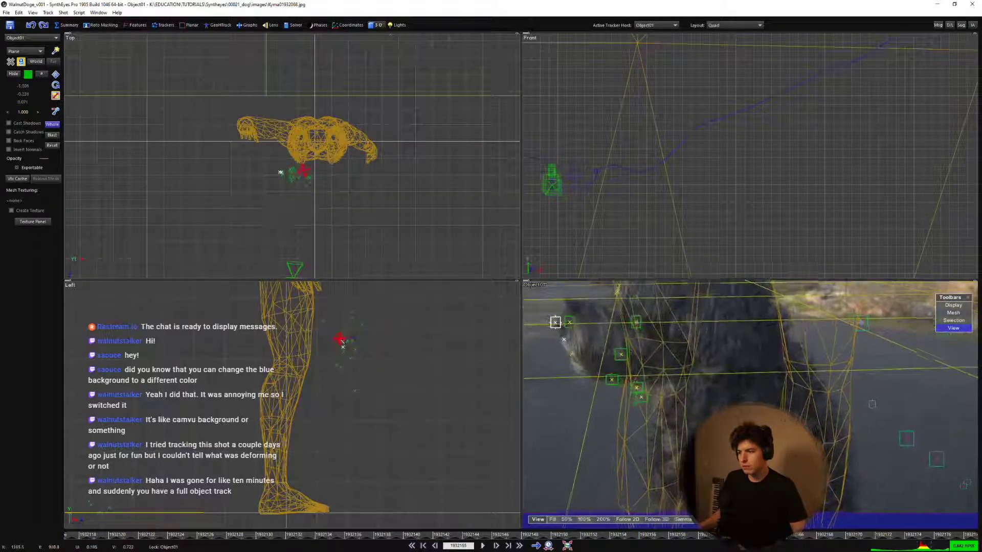
key("space")
mouse_move(616, 535)
left_mouse_down()
mouse_move(690, 536)
mouse_move(559, 536)
mouse_move(720, 535)
mouse_move(602, 535)
left_mouse_up()
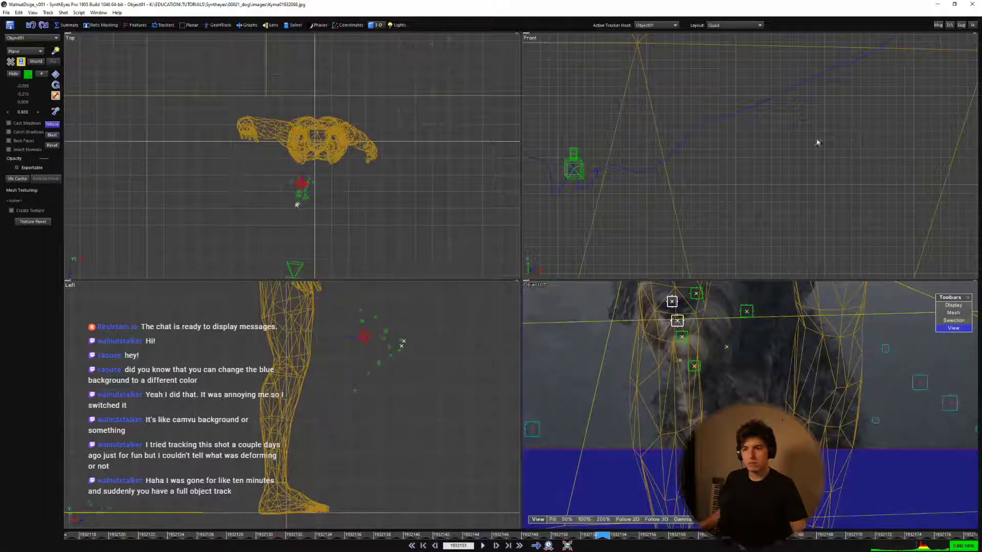
key("space")
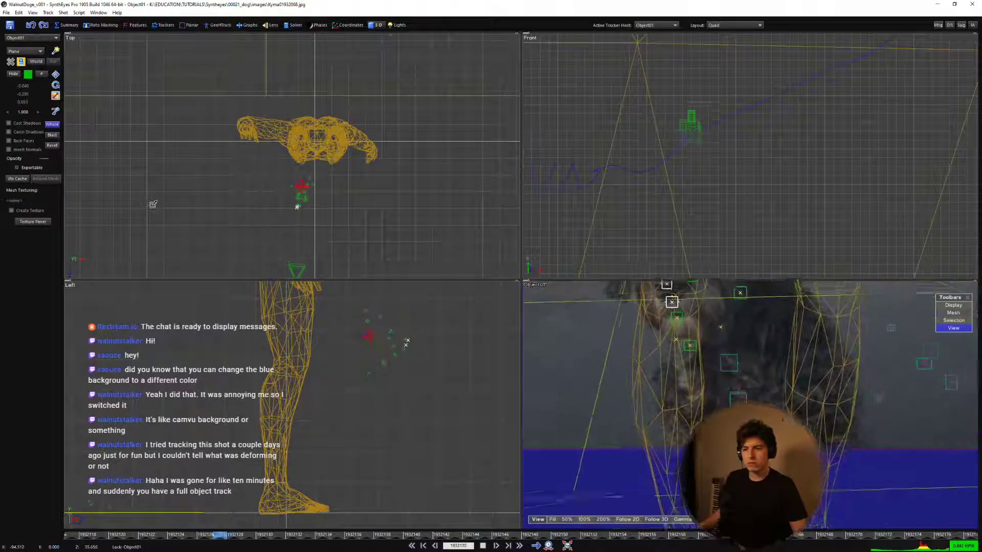
scroll(300, 369, "down", 4)
key("space")
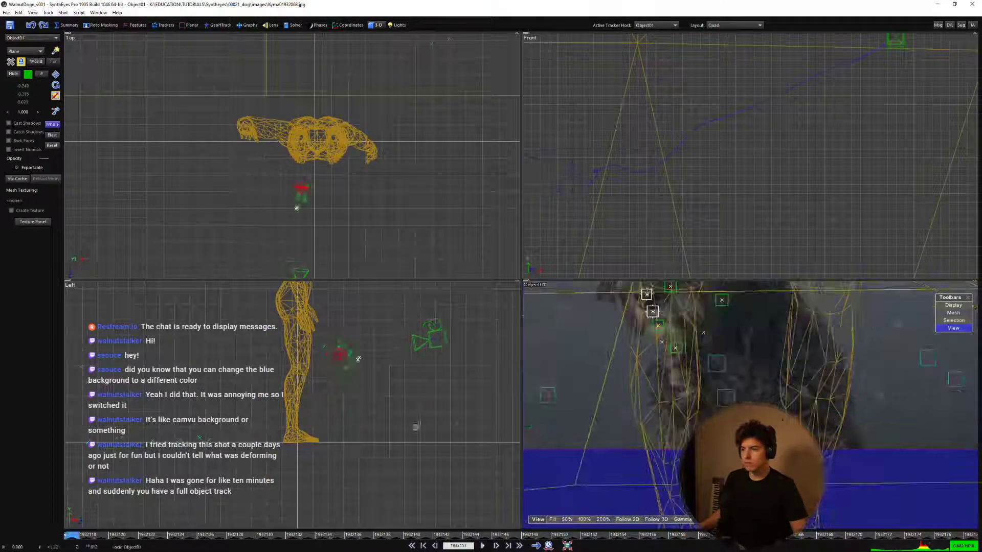
Compare the head points in the full Camera view with their depth and height beside the human mesh in the Left view.
key("c")
scroll(530, 409, "down", 6)
key("space")
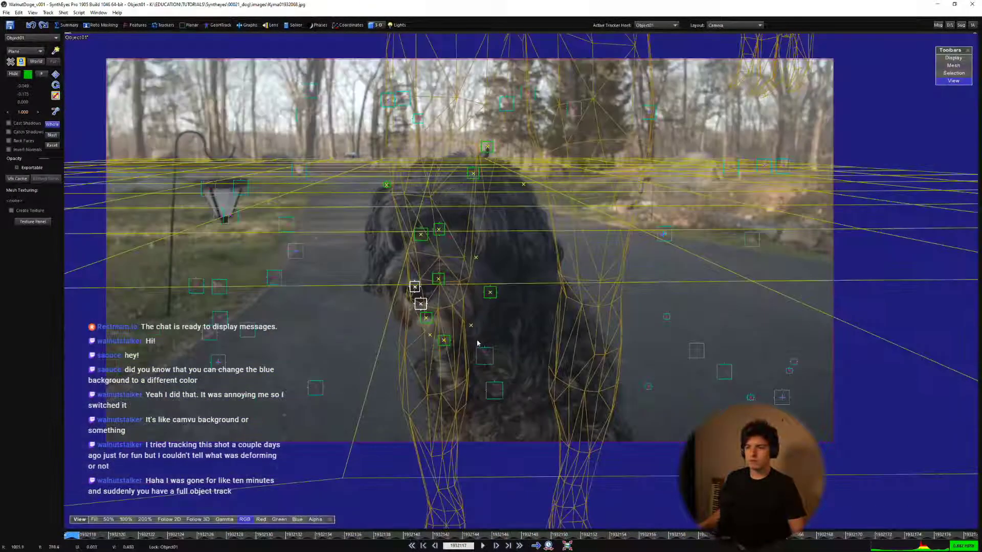
key("q")
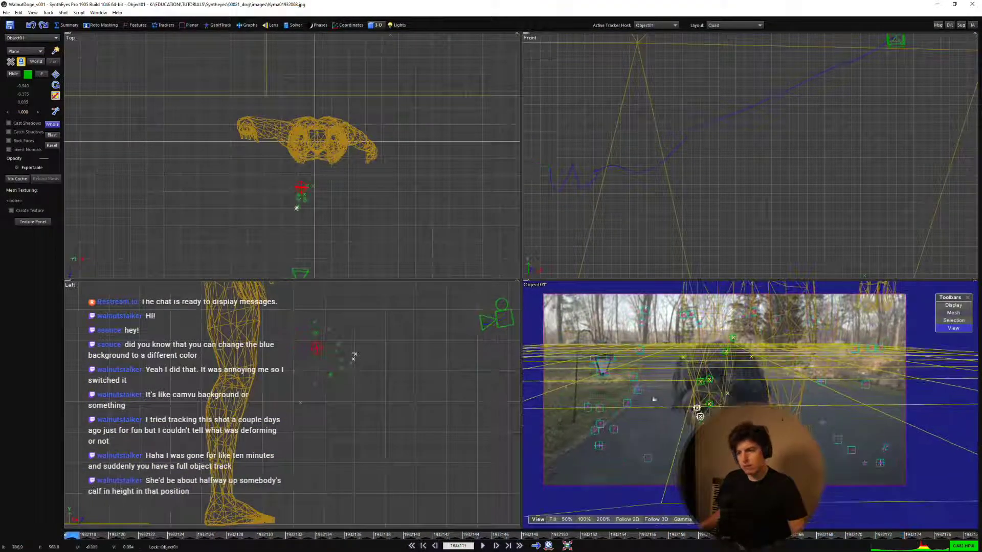
key("q")
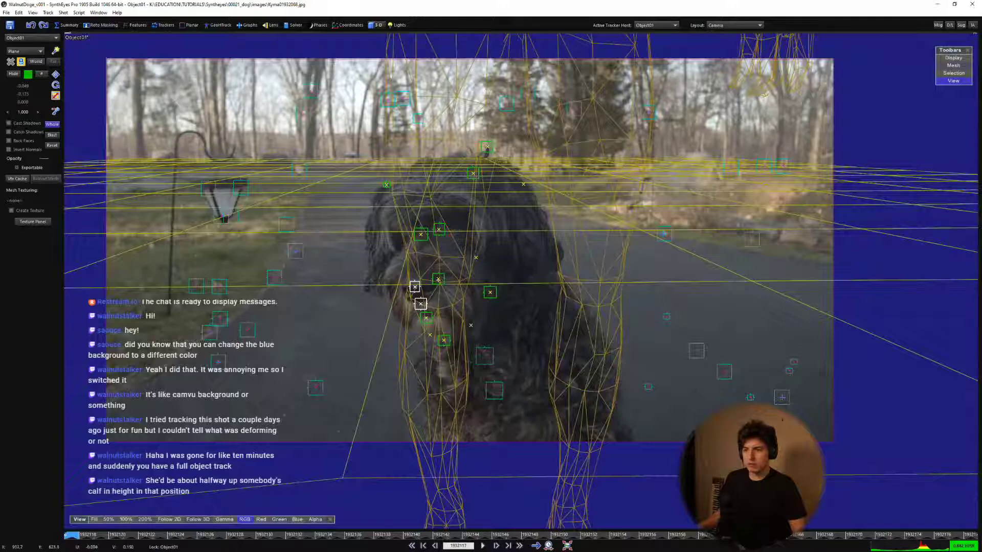
Select all 15 Object01 trackers and set their constraint type to Lock Point.
key("ctrl+a")
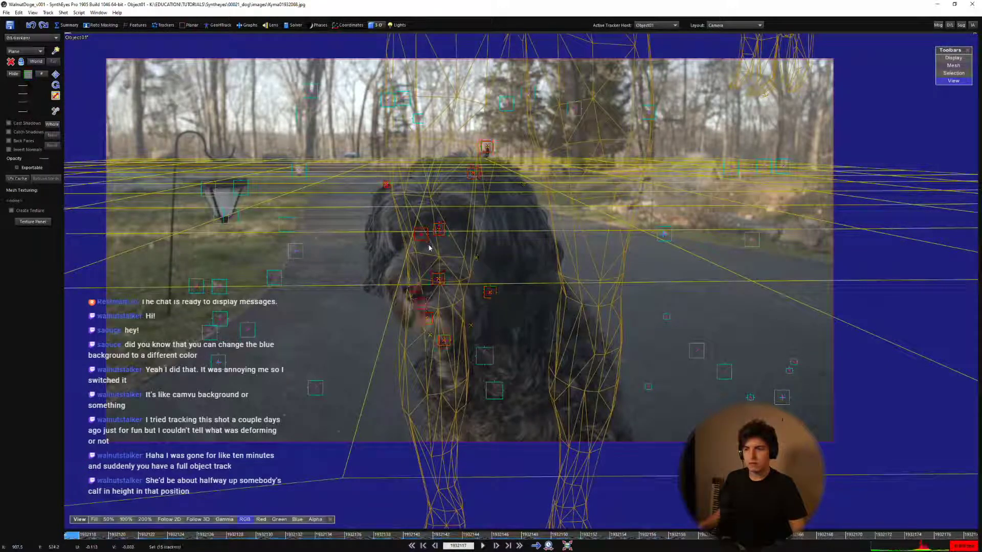
scroll(341, 210, "up", 2)
left_click(153, 24)
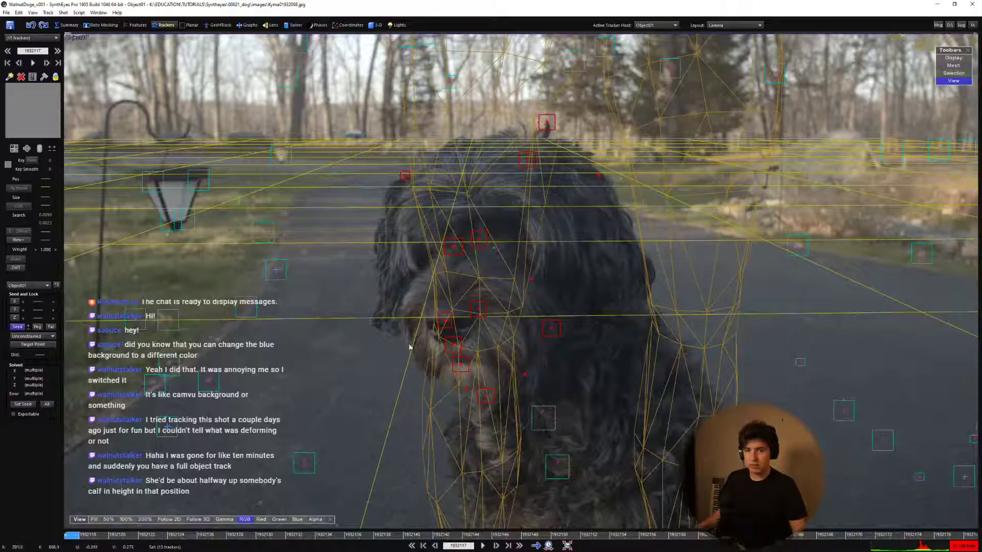
left_click(32, 336)
left_click(28, 434)
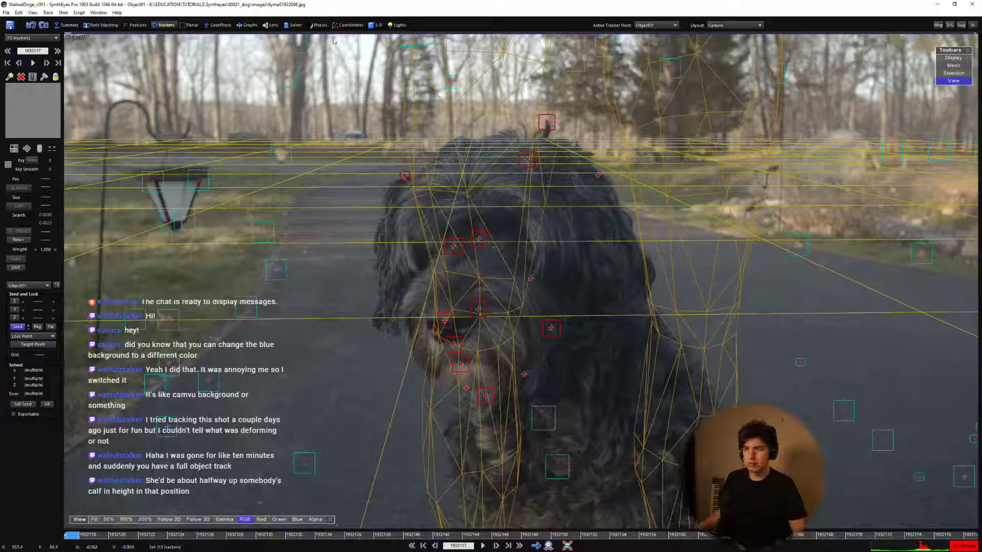
Set the solver mode to Refine for Object01.
left_click(293, 24)
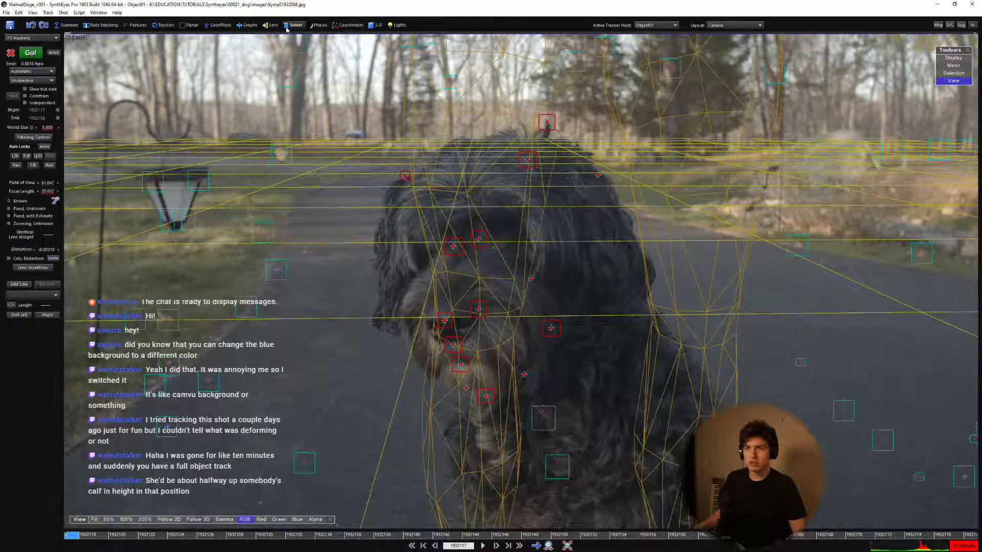
left_click(30, 71)
left_click(26, 83)
Apply path filtering to Object01 with frequency 5.000 Hz and strength 1.000, and play the Quad views to check the motion.
left_click(33, 137)
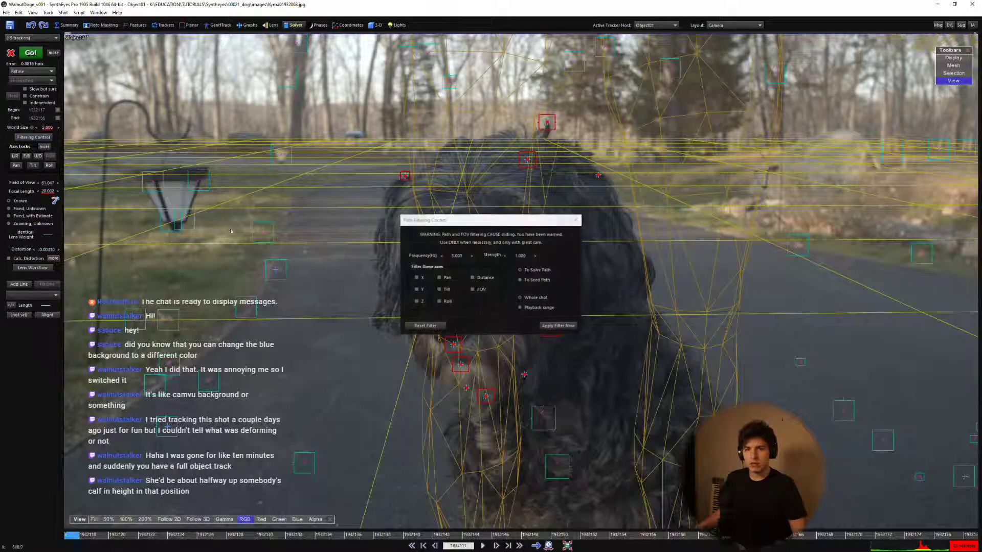
key("q")
key("space")
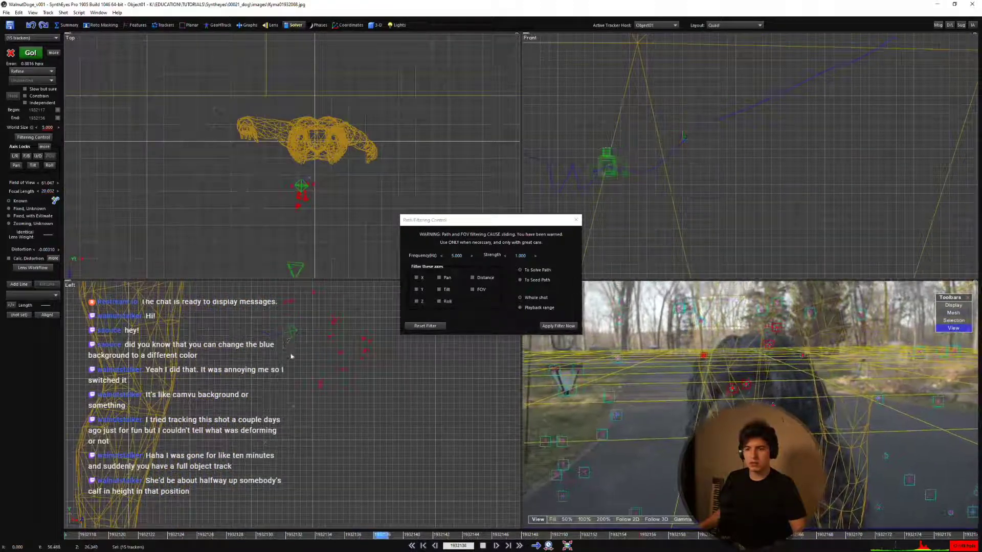
key("space")
left_click(529, 315)
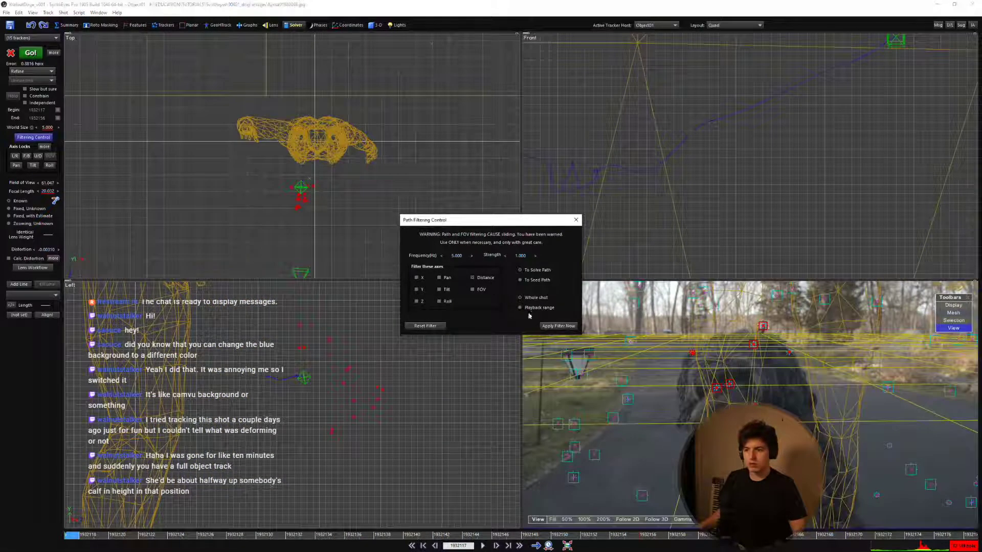
left_click(544, 327)
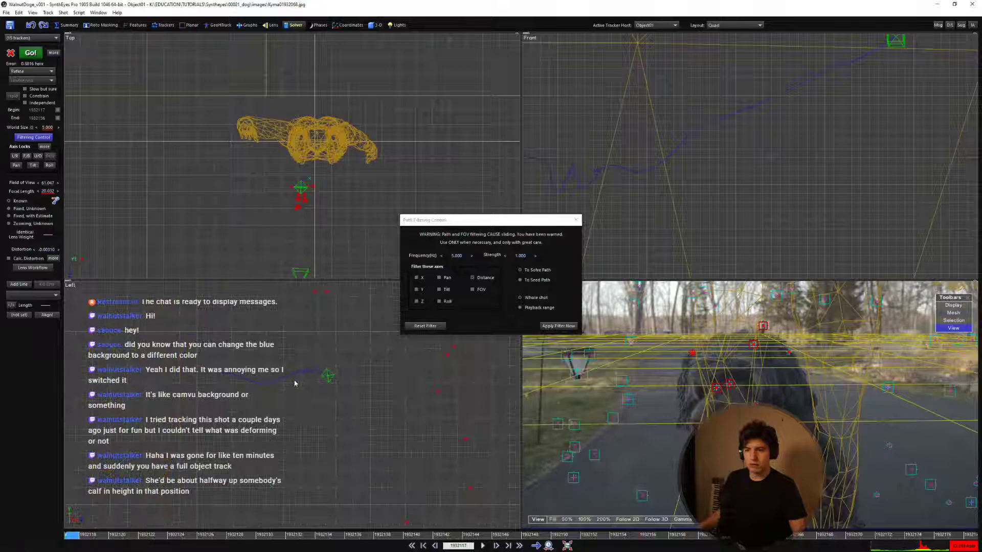
key("space")
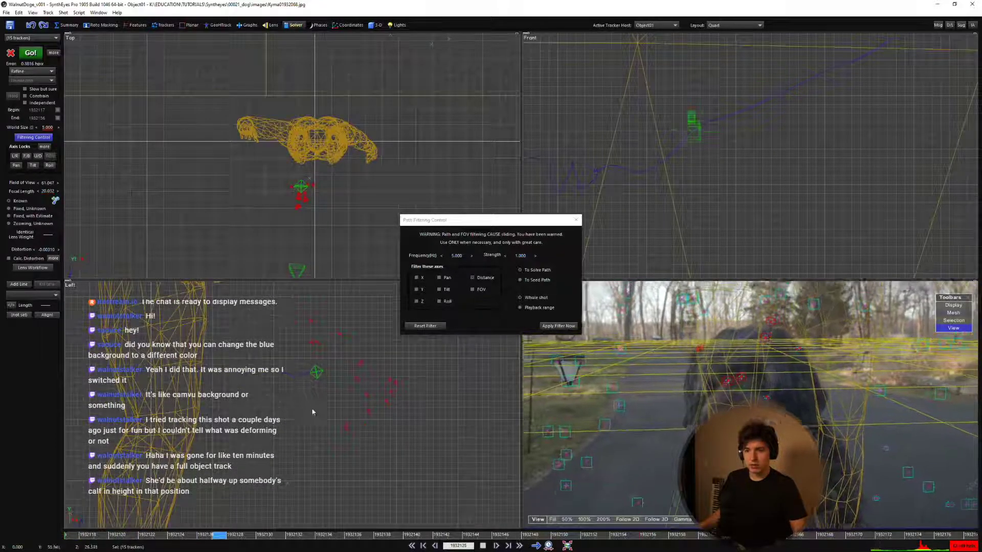
key("space")
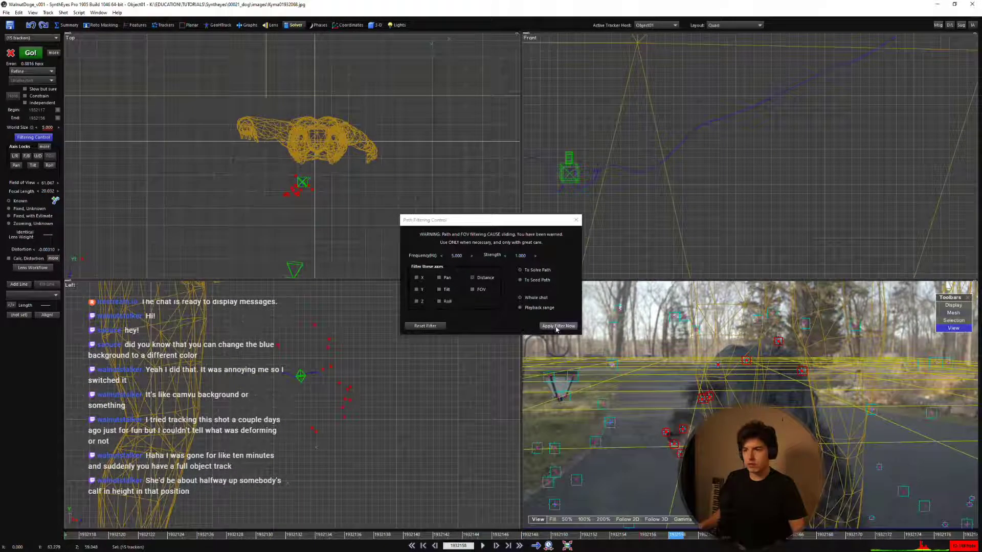
Replay the filtered Object01 motion, then reset the path filter.
left_click(557, 326)
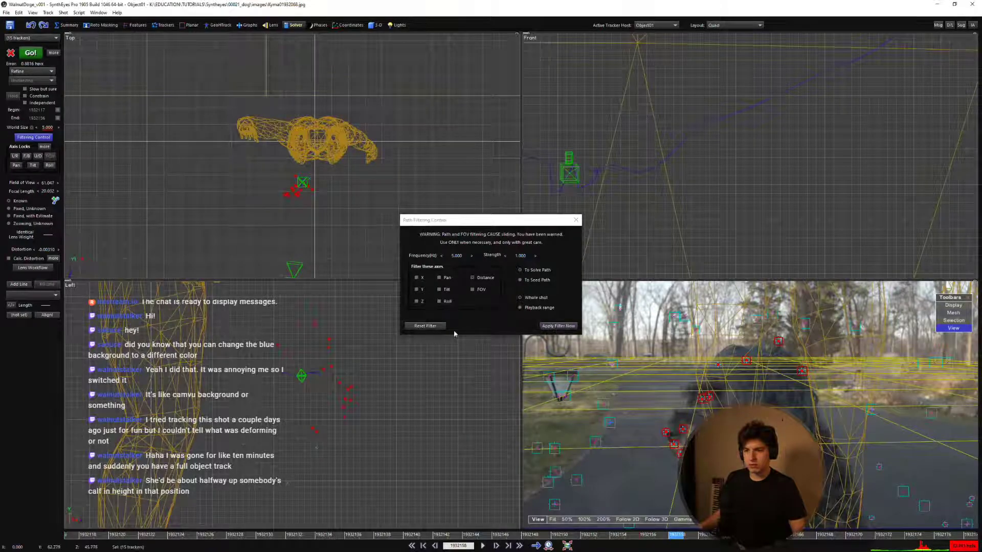
key("space")
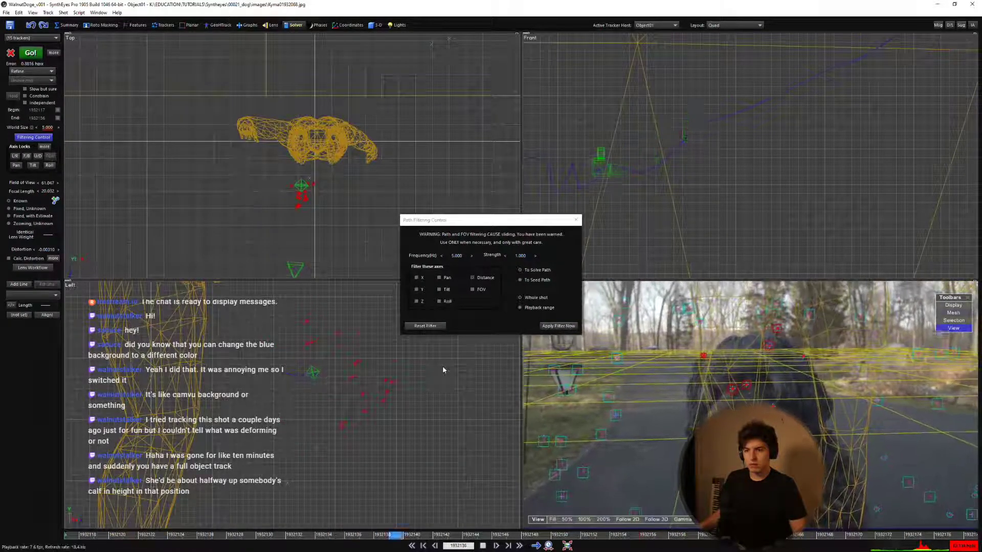
left_click(425, 325)
left_click(575, 221)
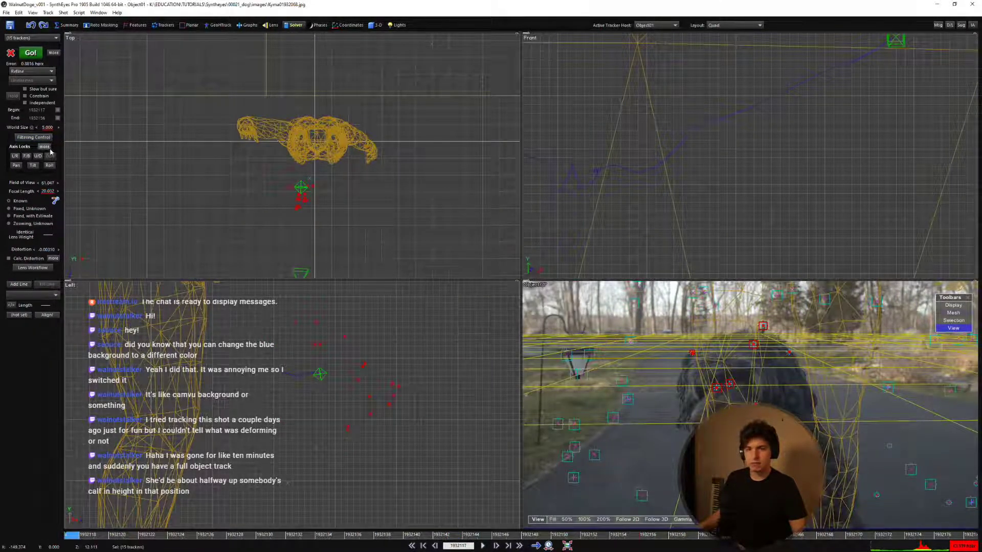
Set Object01's overall distance constraint weight to 120 and load the distance constraint values from its existing path.
left_click(45, 147)
left_click(438, 332)
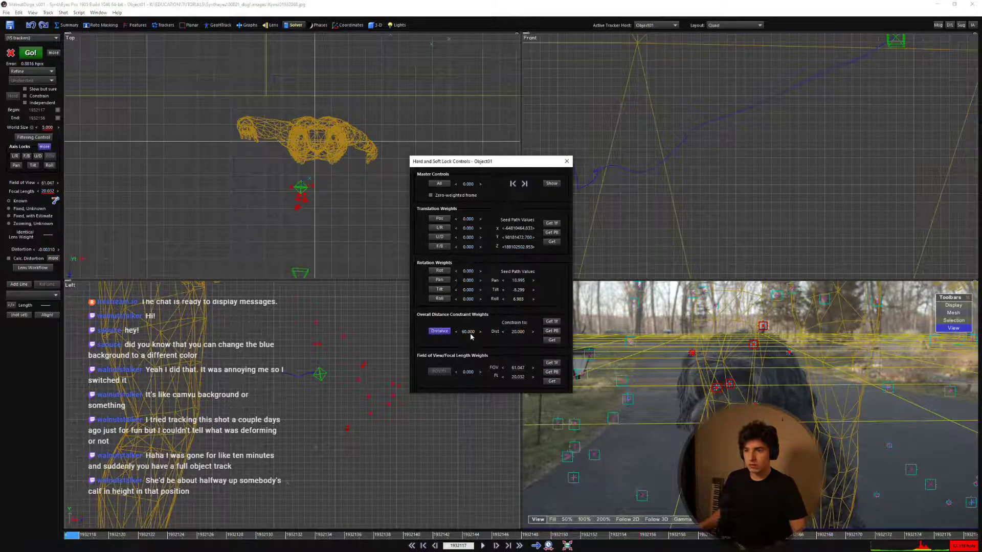
type("120")
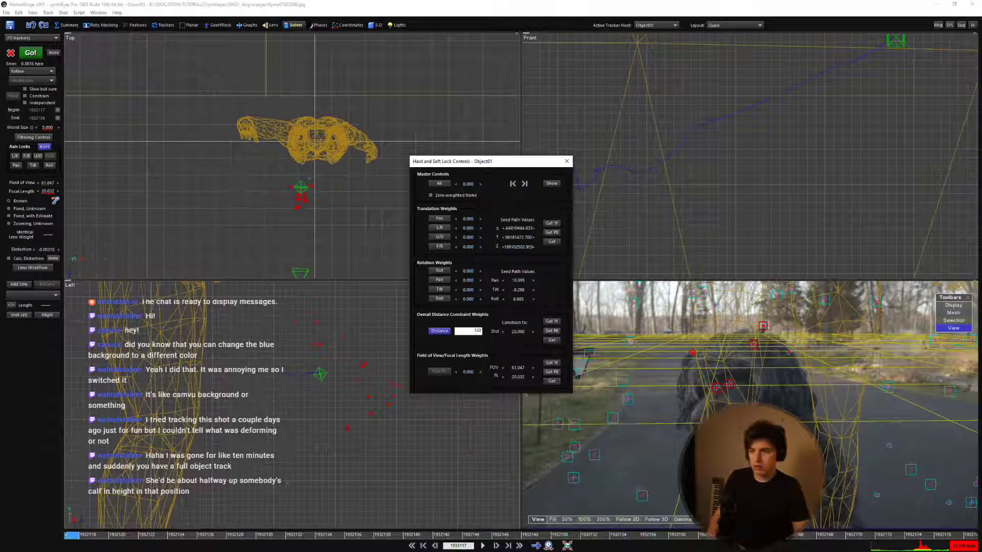
key("Return")
left_click(552, 340)
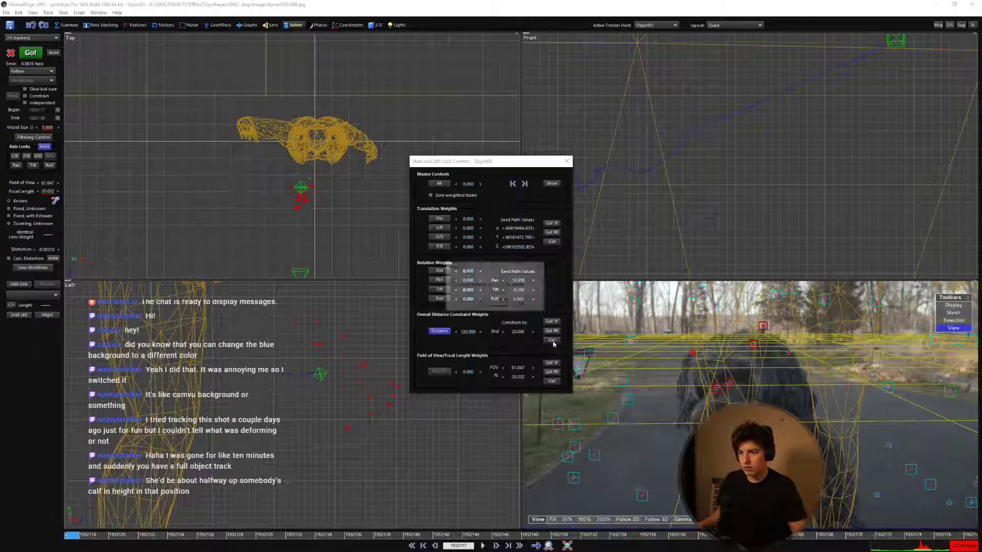
left_click(494, 304)
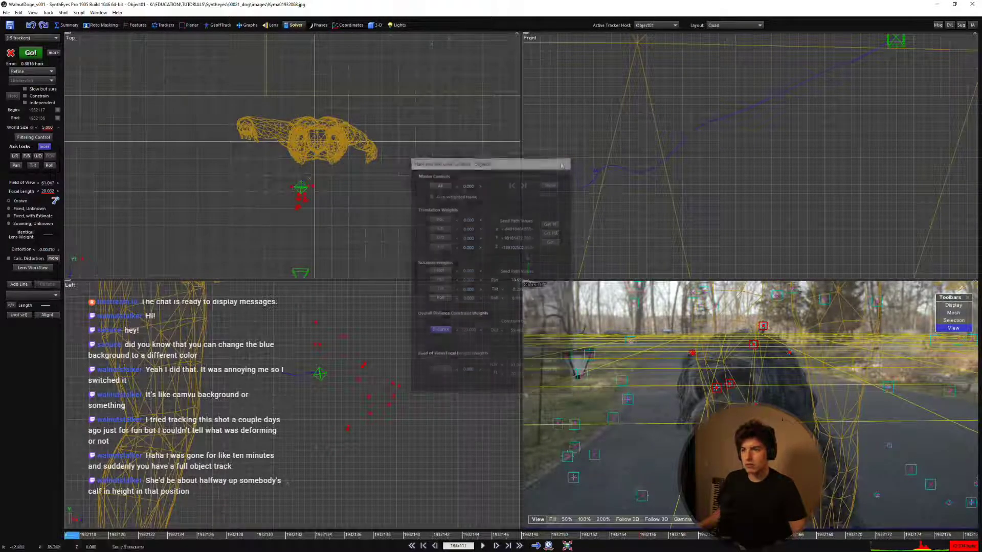
left_click(566, 161)
Refine the Object01 solve with the distance constraint applied and play the Quad views to check the head points.
key("space")
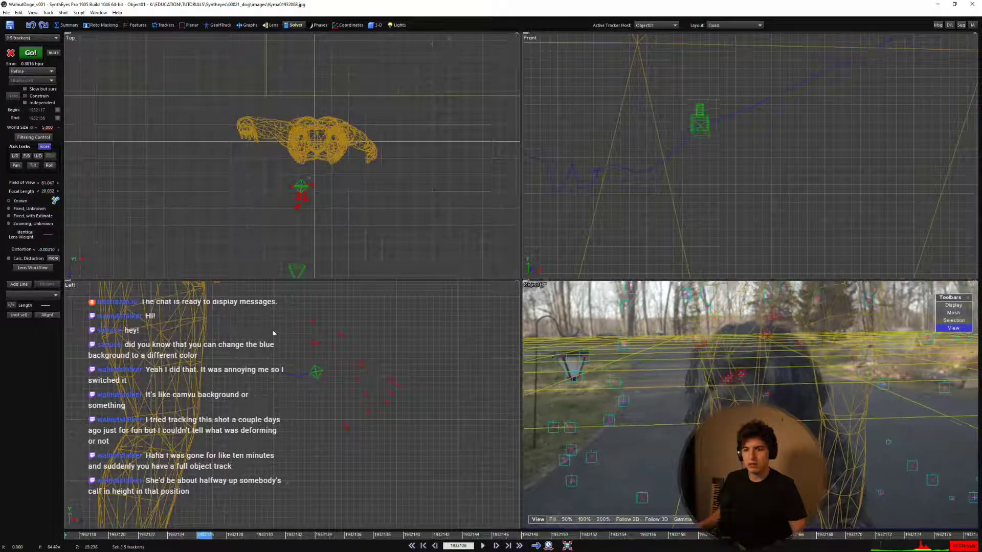
left_click(31, 52)
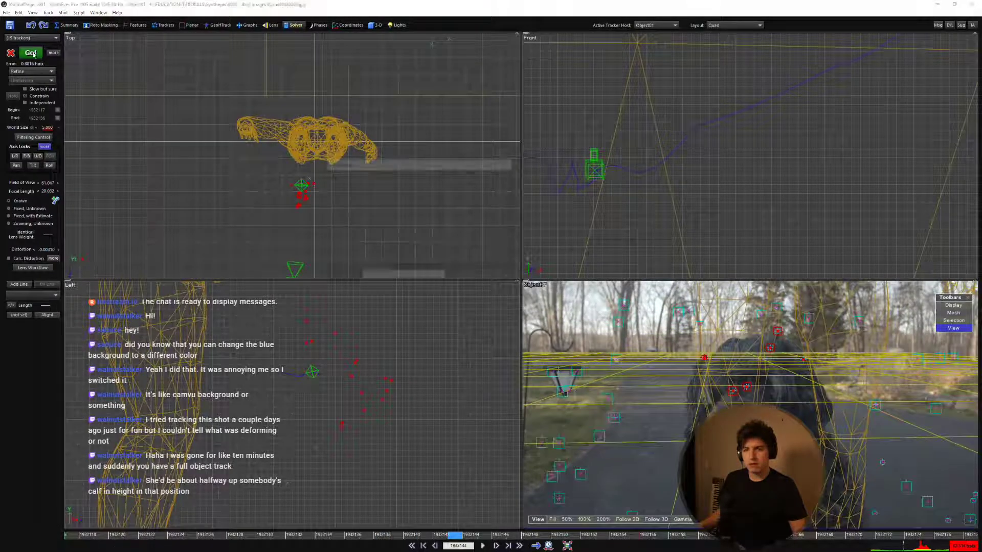
left_click(466, 277)
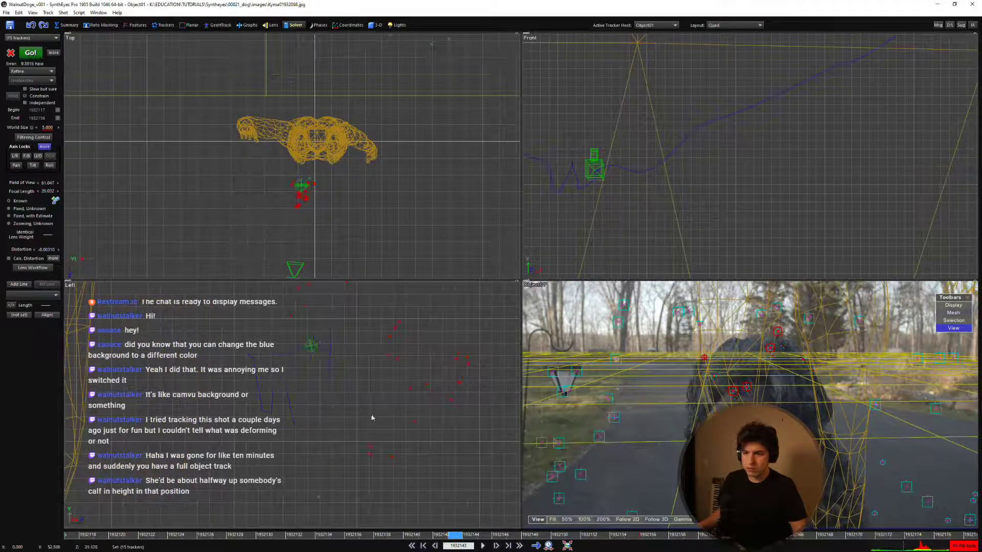
key("space")
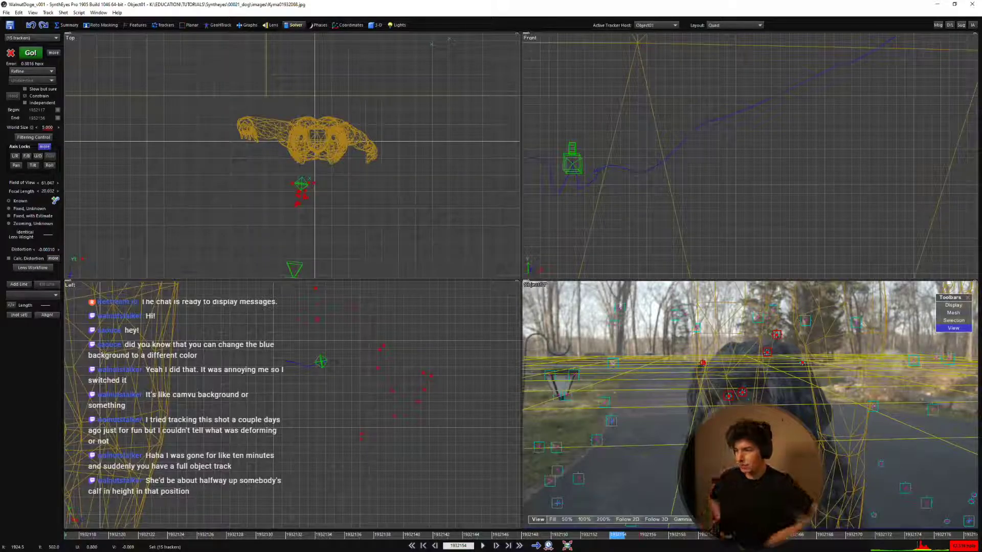
Examine the dog-head trackers against the human mesh in the full Camera view, stepping back and forth through the frames.
key("q")
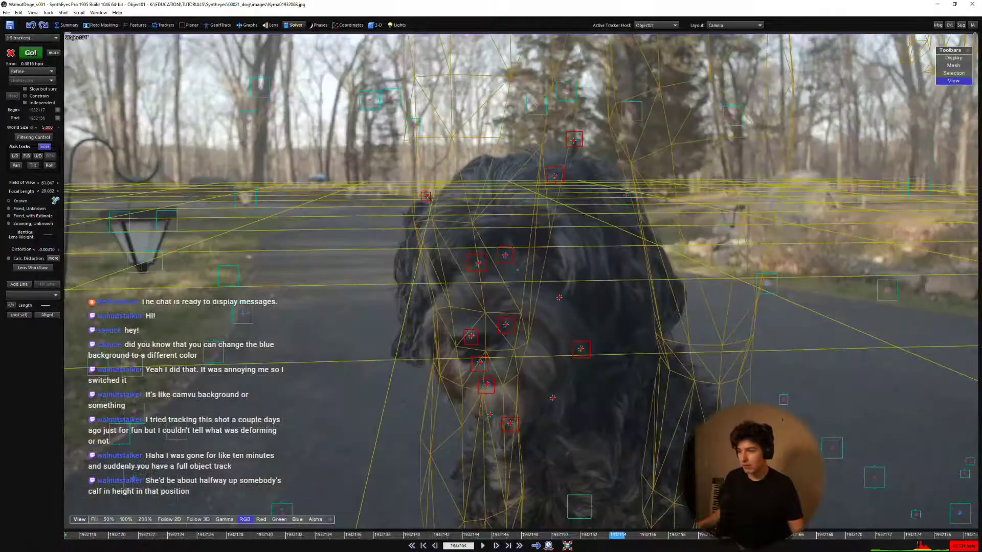
scroll(542, 364, "down", 5)
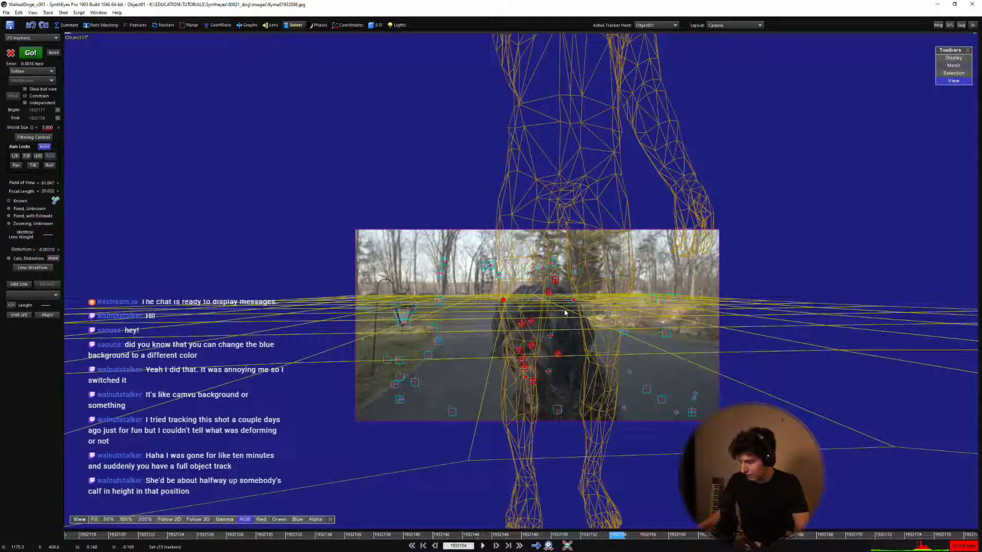
scroll(578, 332, "up", 3)
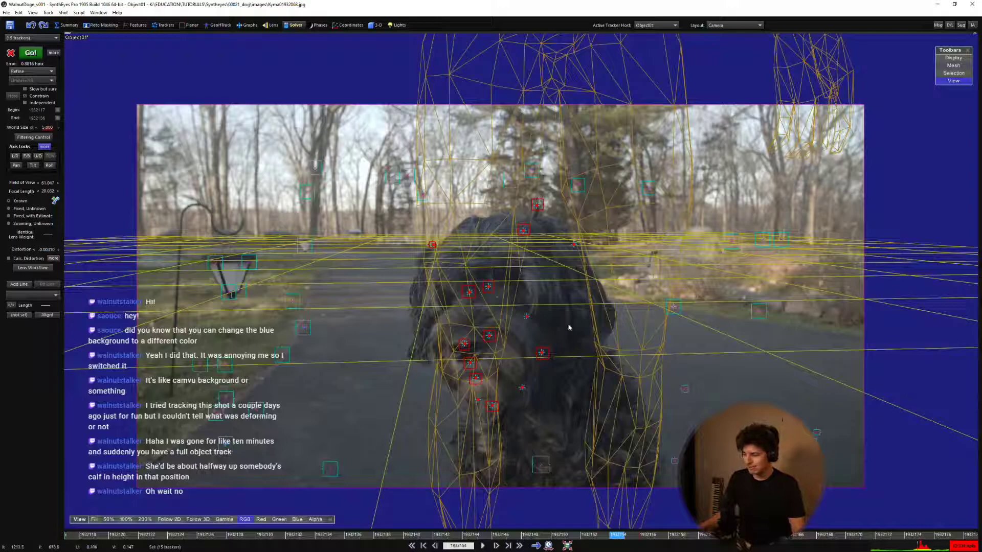
key("s")
key("s")
key("s")
key("s")
key("s")
key("d")
key("s")
key("s")
key("s")
key("s")
key("s")
key("s")
key("s")
key("s")
key("s")
key("s")
key("s")
key("s")
key("s")
key("s")
key("s")
key("s")
key("s")
key("s")
key("s")
key("s")
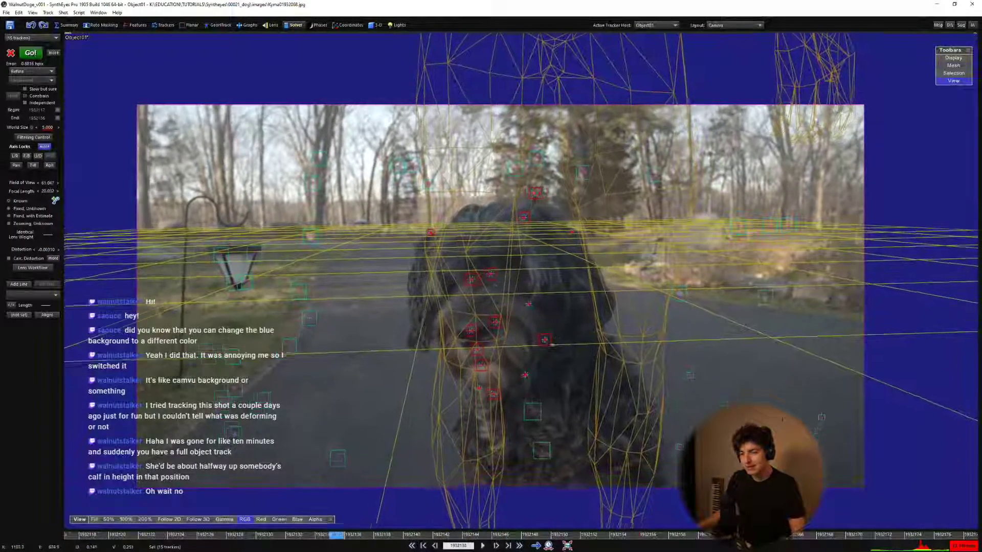
key("d")
key("d")
key("d")
key("d")
key("d")
key("d")
key("d")
key("d")
key("d")
key("d")
key("d")
key("d")
key("d")
key("d")
key("d")
key("d")
key("d")
key("d")
key("d")
key("d")
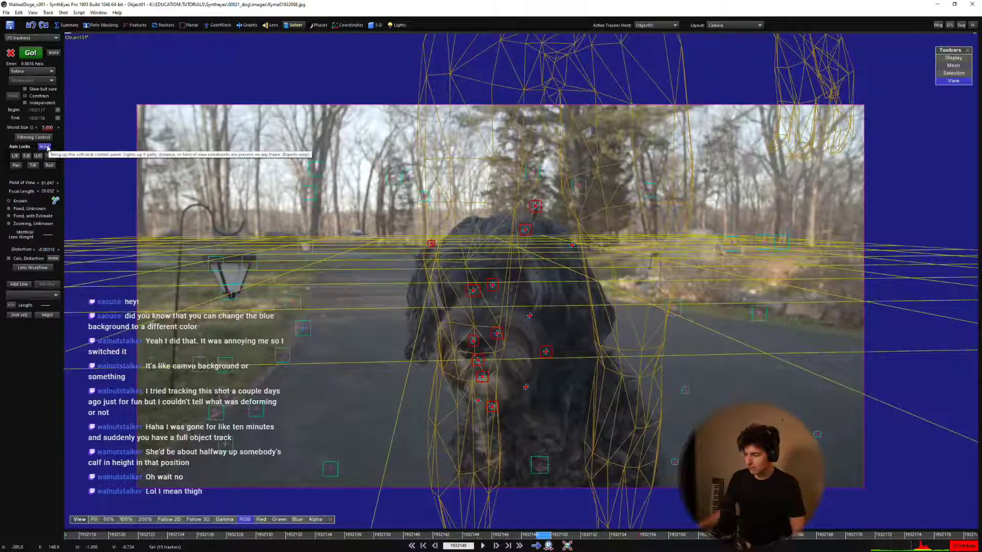
key("s")
key("s")
key("s")
key("s")
key("s")
key("s")
key("s")
key("s")
key("s")
key("s")
key("s")
key("s")
key("s")
key("s")
key("s")
key("s")
key("s")
key("s")
key("s")
key("s")
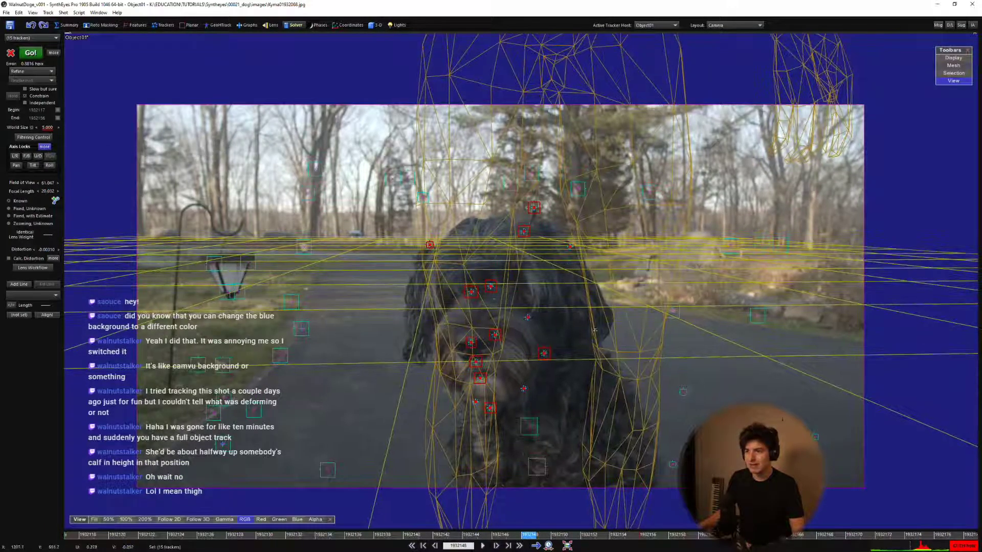
key("Home")
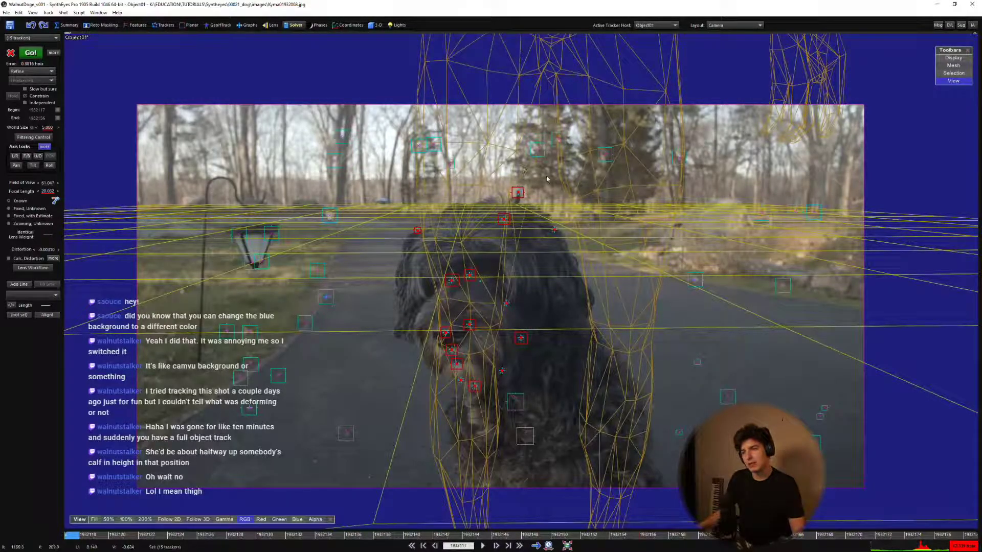
key("space")
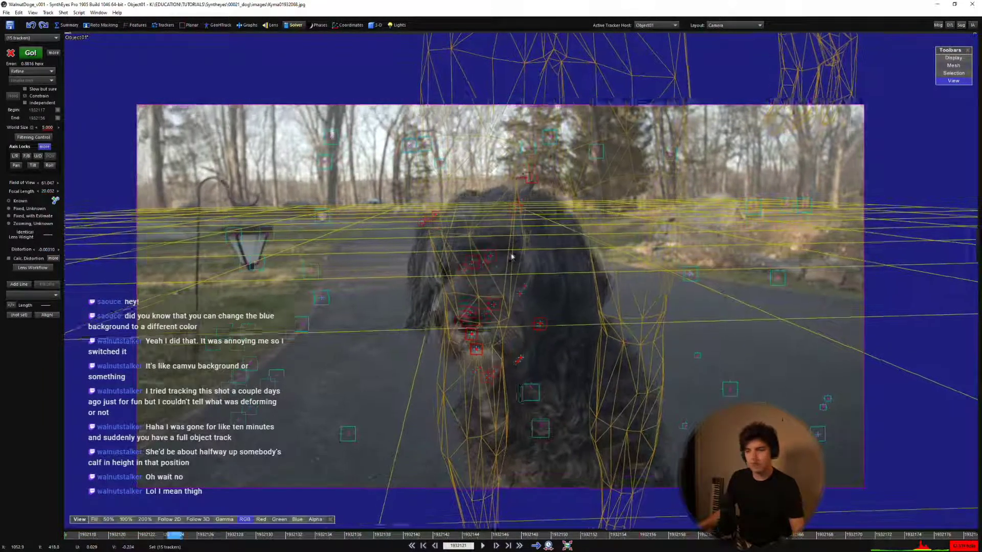
Compare the head points' depth and size with the human mesh in the Top and Left views during playback.
key("q")
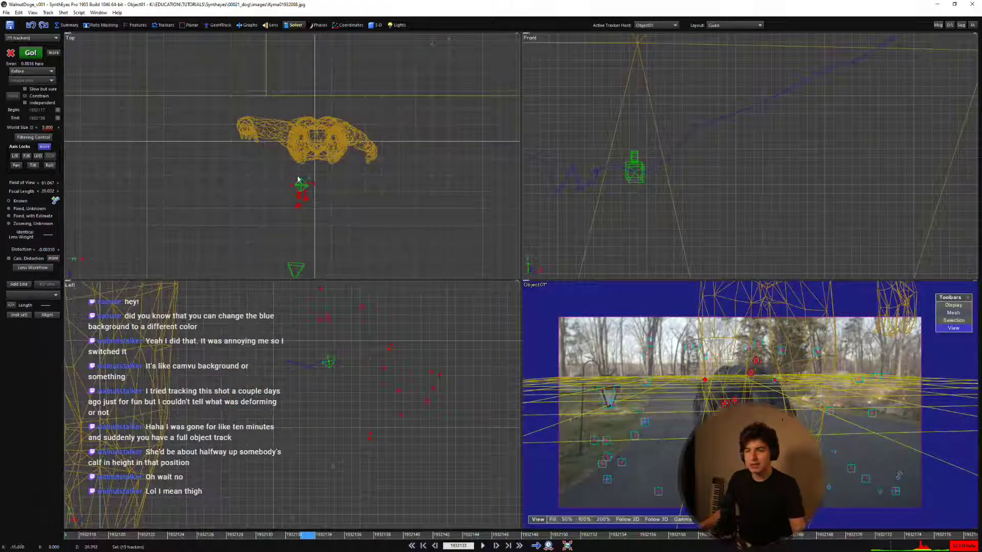
scroll(302, 197, "up", 2)
scroll(346, 397, "up", 3)
scroll(338, 394, "down", 3)
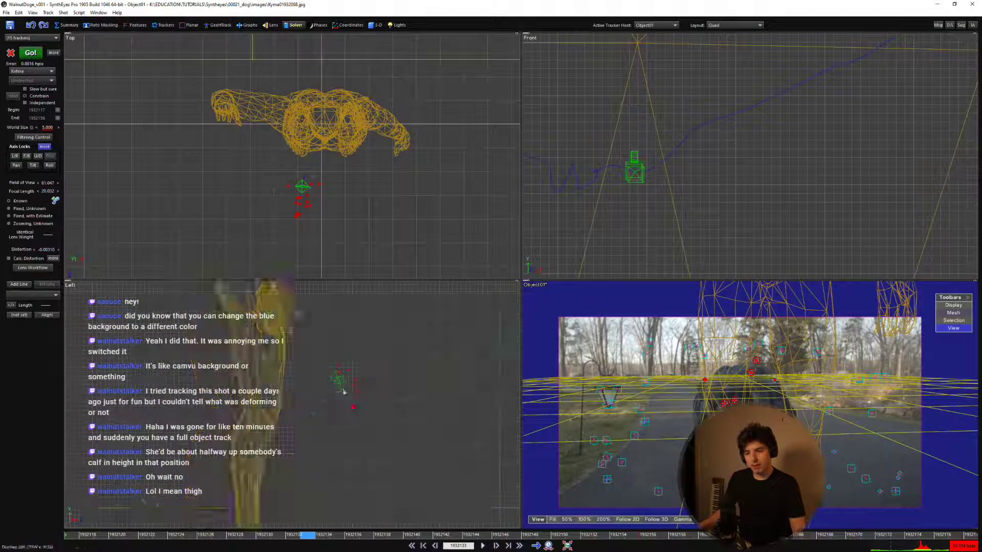
key("space")
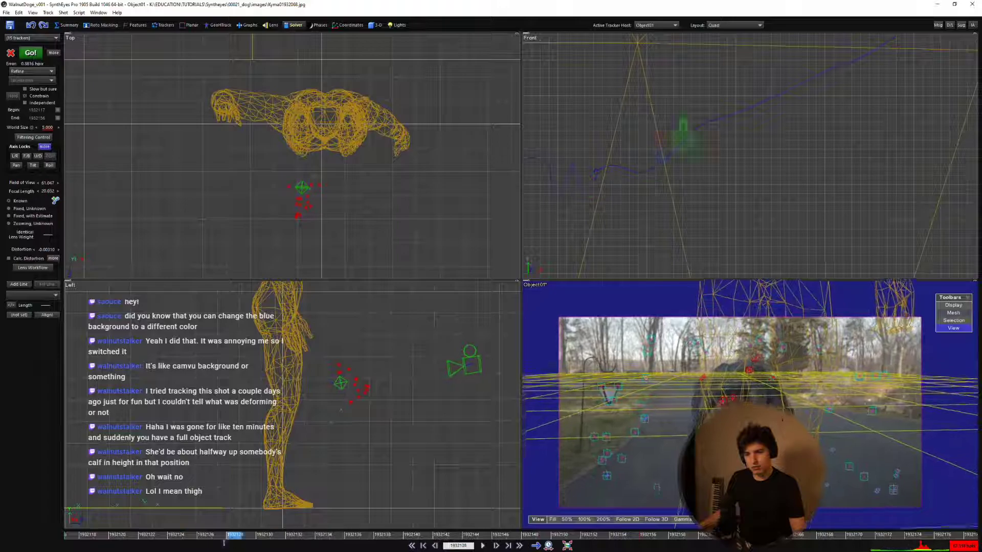
key("space")
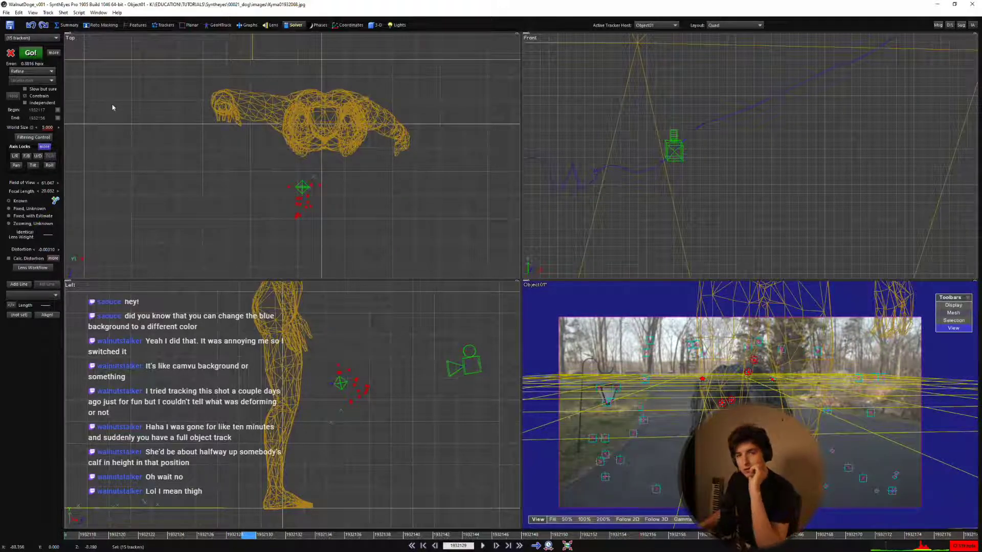
Try refining the Object01 solve again after checking its distance constraint values at other frames.
left_click(45, 146)
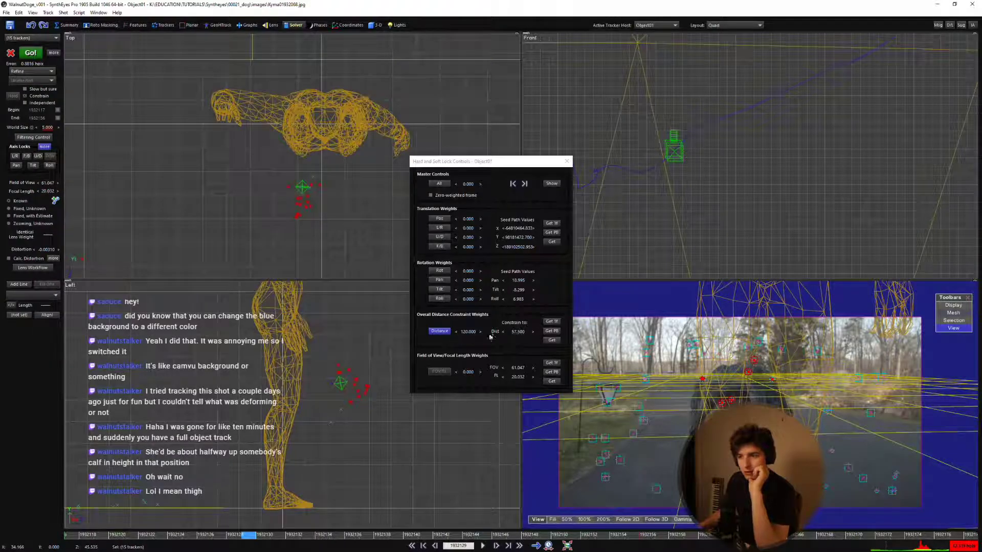
left_click_drag(317, 536, 529, 535)
scroll(354, 388, "up", 5)
middle_click_drag(357, 390, 322, 388)
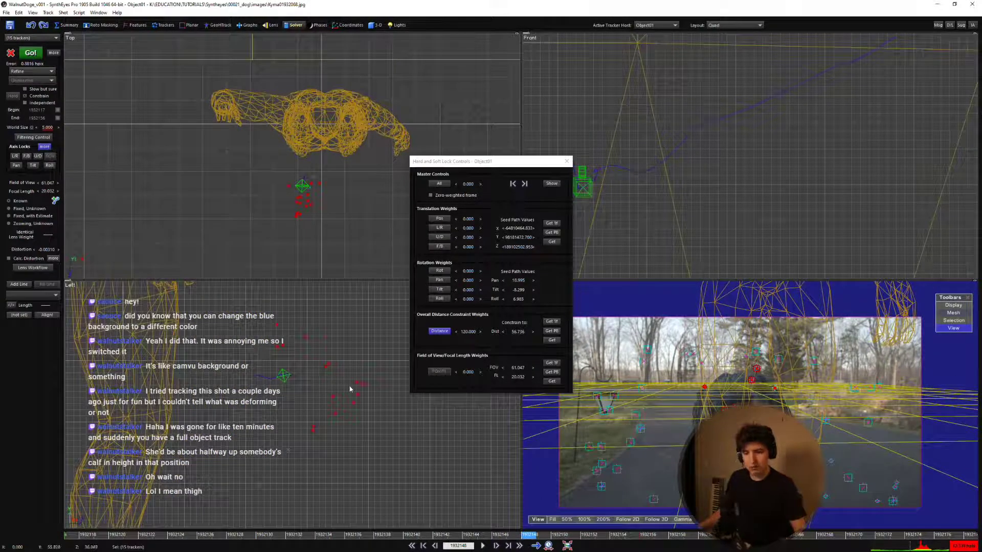
key("F9")
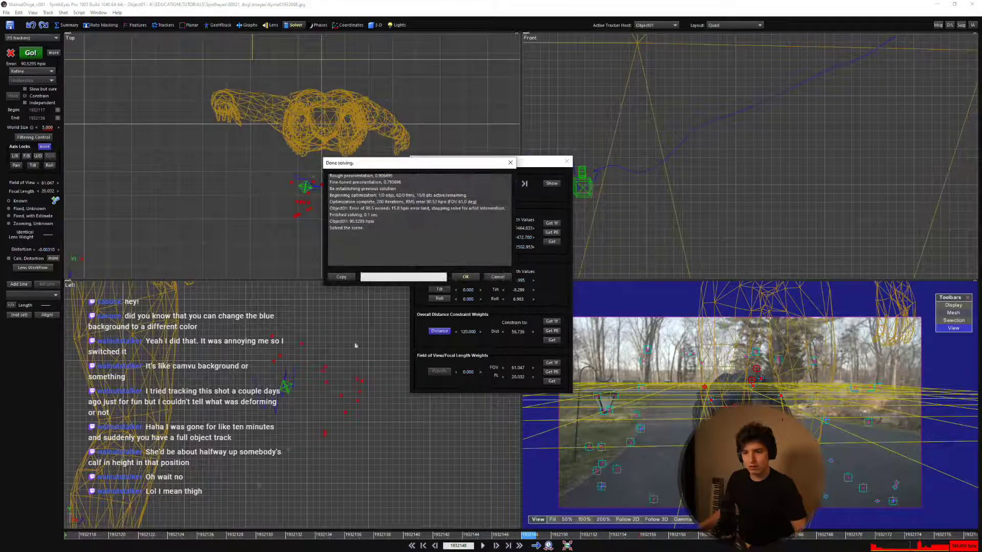
left_click(464, 277)
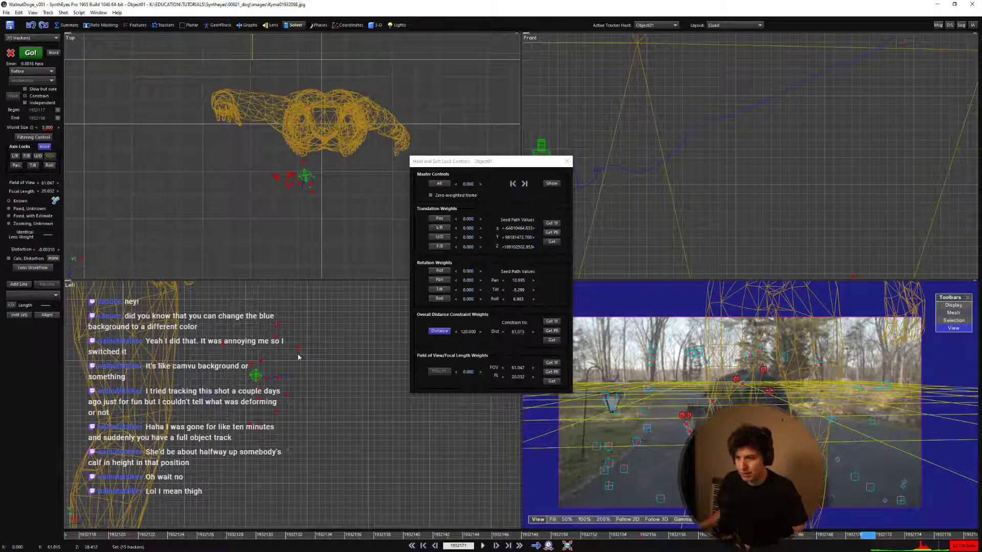
Deselect the Object01 trackers and play the shot from the first frame to check the head motion.
key("shift+a")
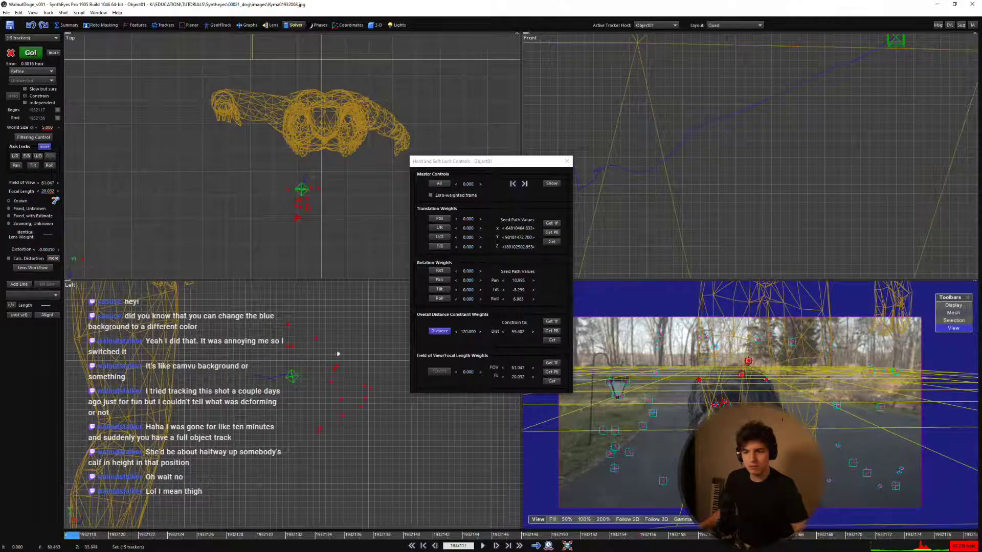
left_click(335, 351)
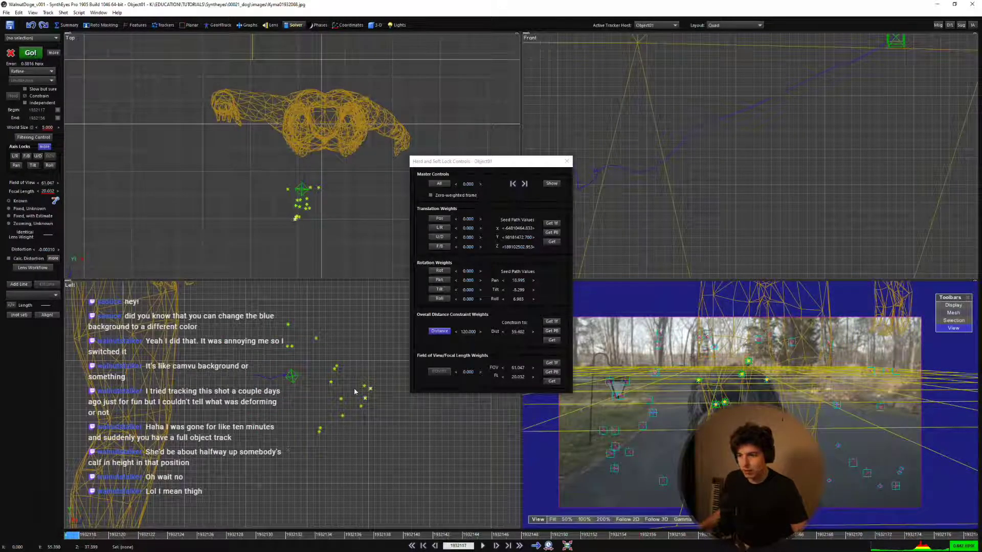
key("space")
key("space")
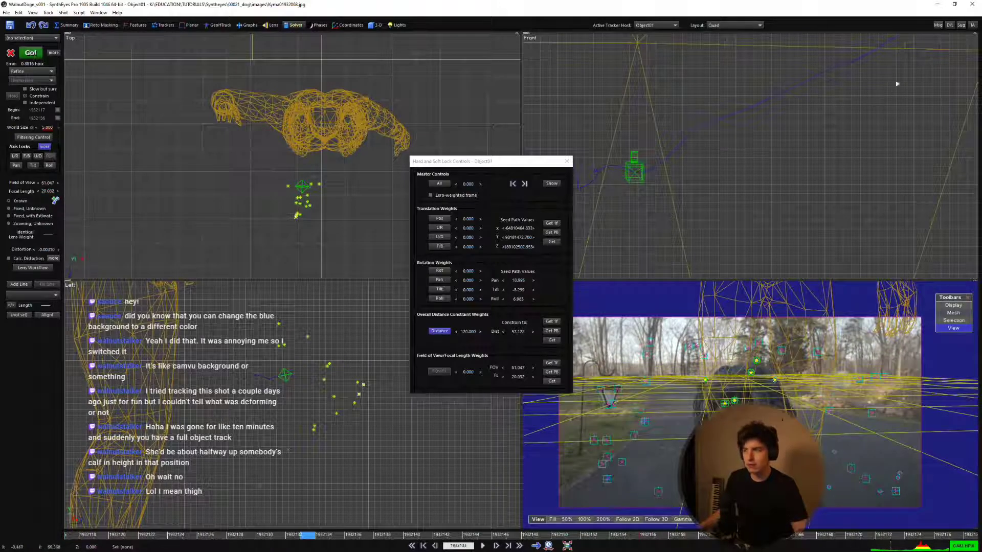
Switch to SynthEyes Pro 1709, reopen the recent WalnutDoge_v001 scene and close the Hard and Soft Lock controls.
left_click(971, 4)
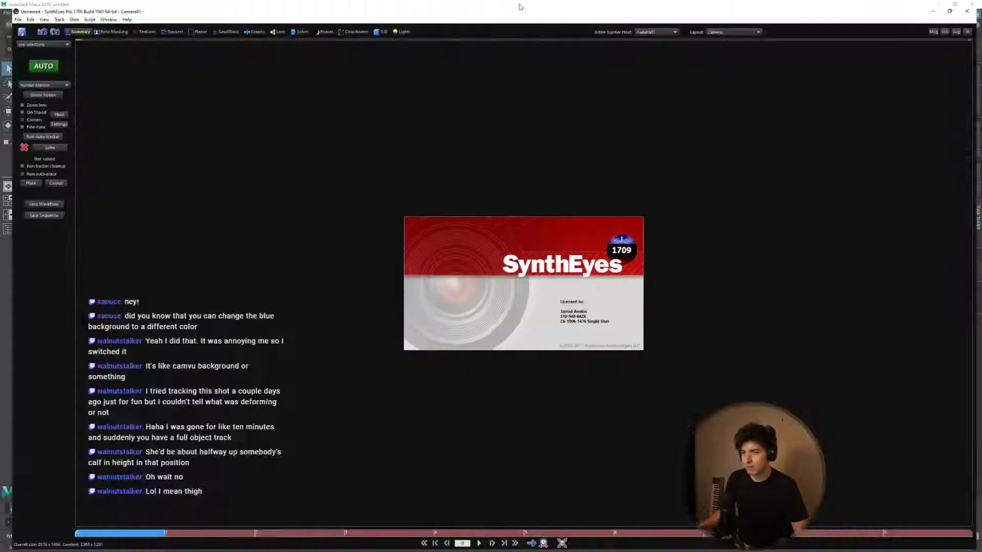
left_click(6, 12)
left_click(123, 231)
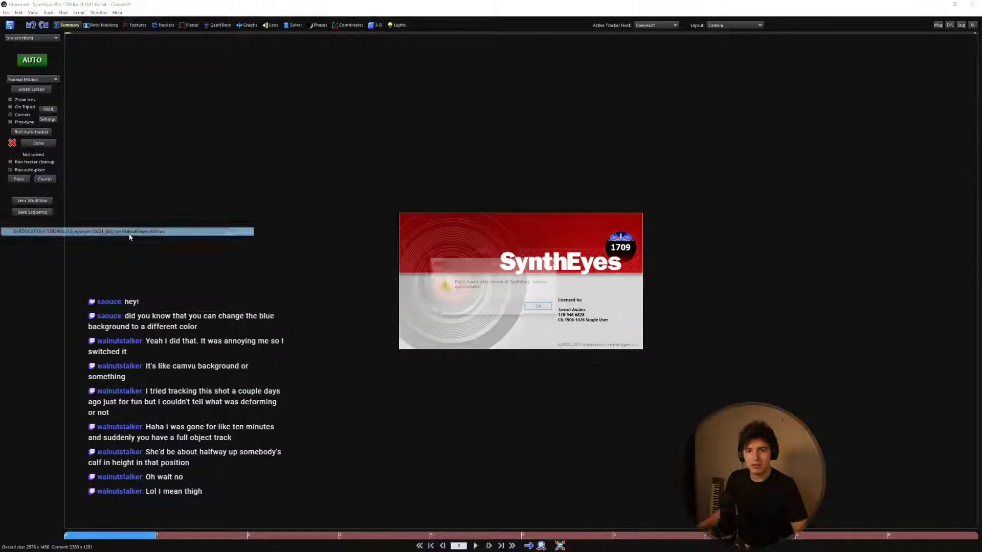
left_click(530, 307)
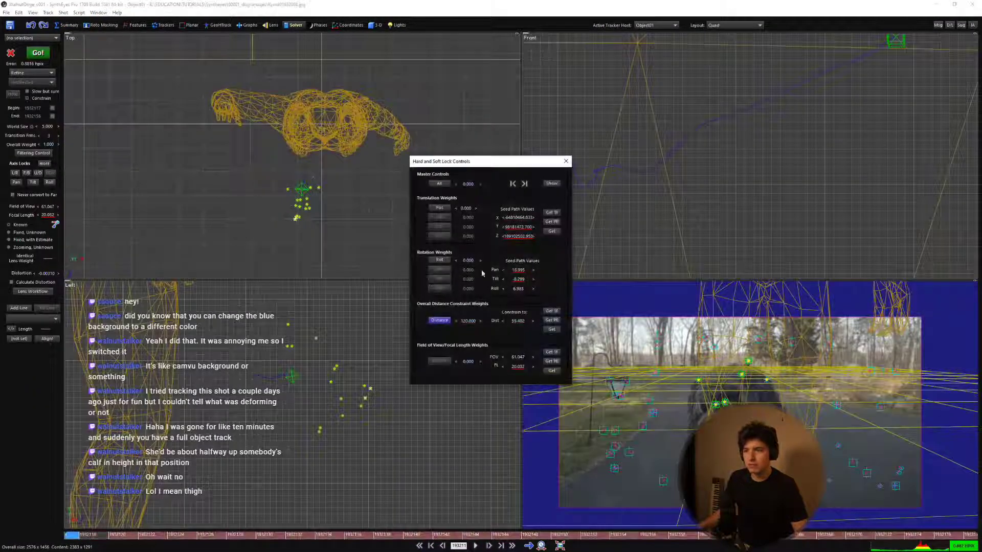
left_click(563, 163)
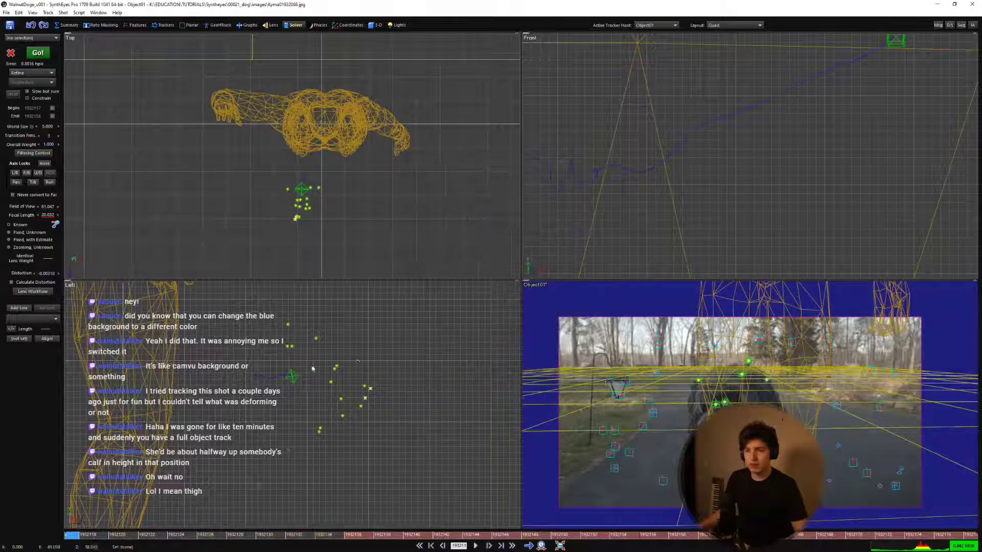
Try refining the Object01 solve again and accept the result.
scroll(342, 372, "up", 2)
left_click(366, 535)
key("F9")
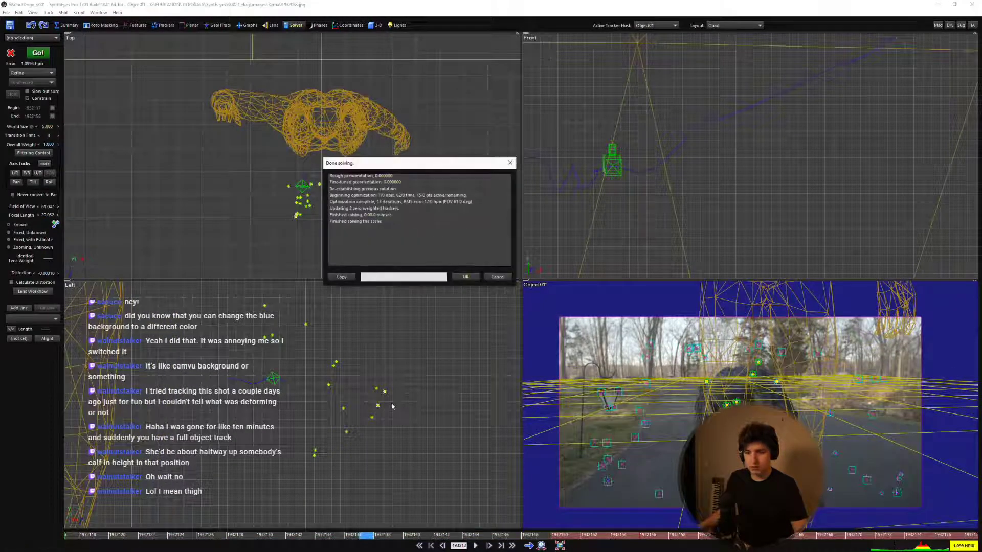
left_click(464, 278)
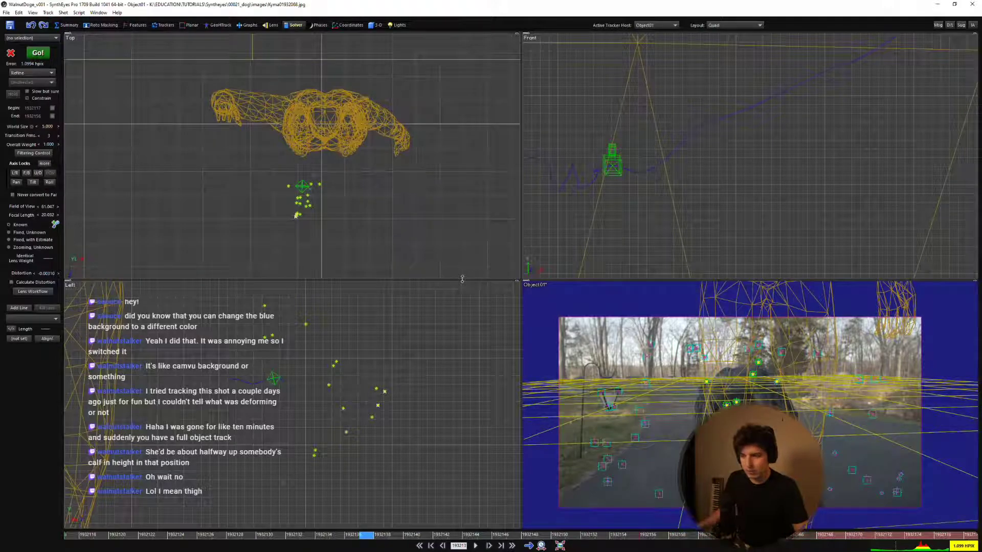
Compare the refined head motion with the previous solve during playback, and undo the refinement.
key("ctrl+z")
key("ctrl+y")
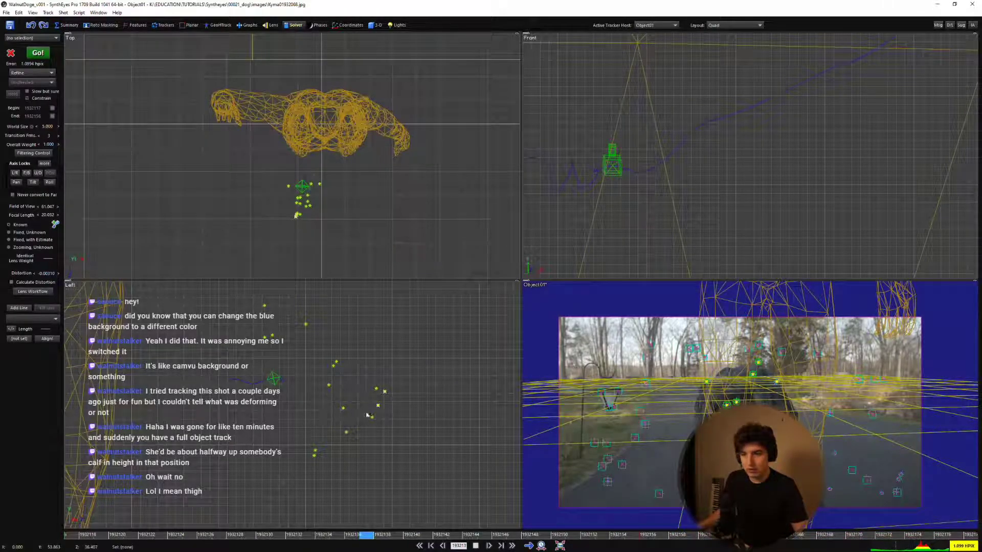
key("space")
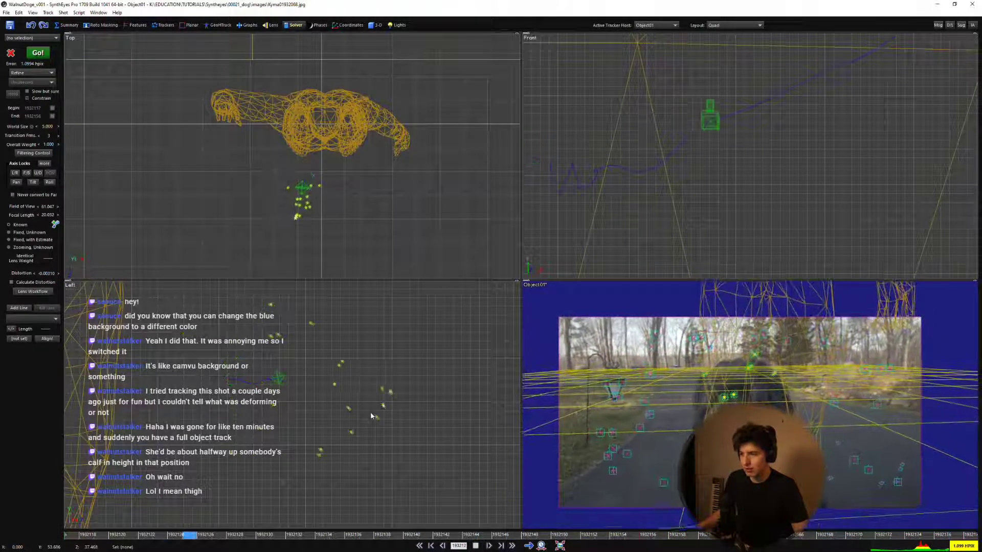
key("space")
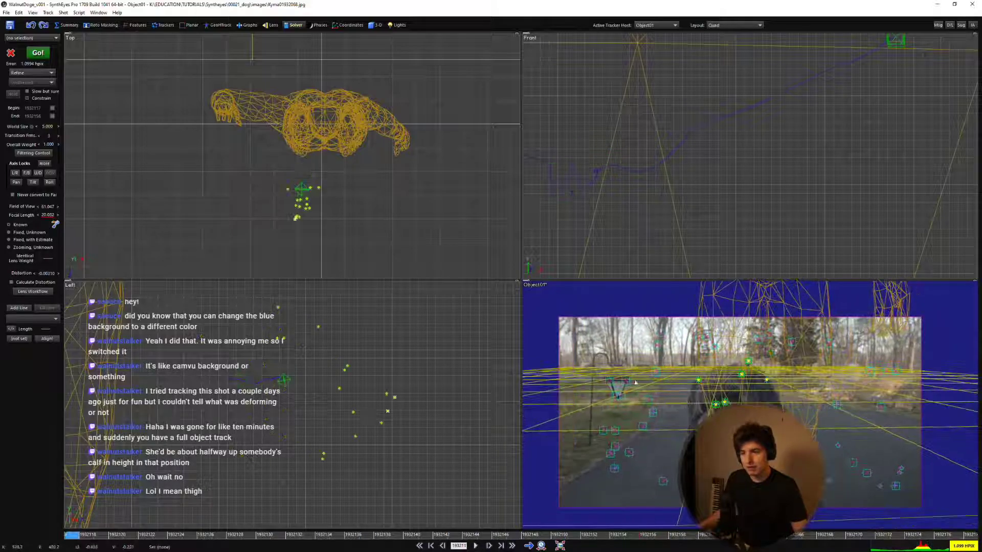
key("ctrl+z")
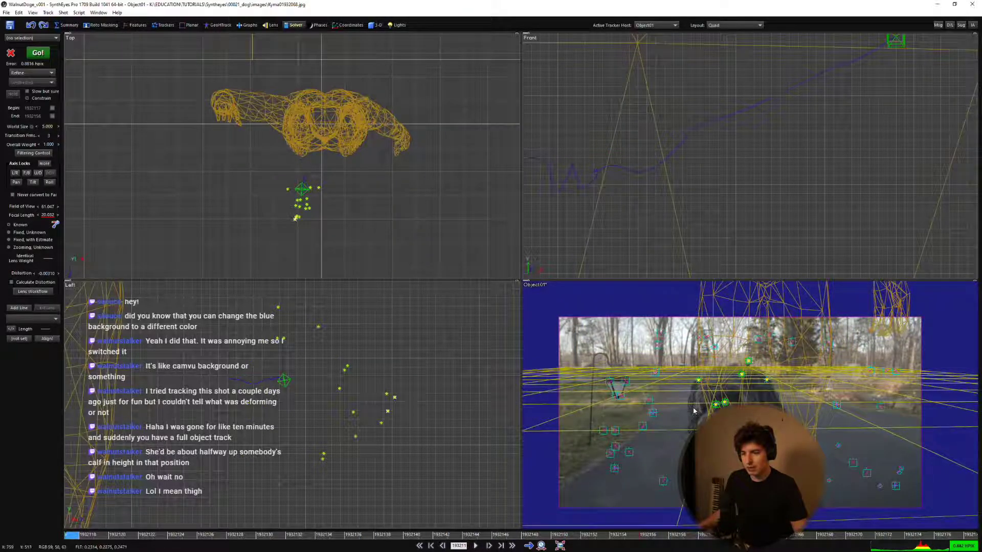
Close SynthEyes Pro 1709 without saving and reopen the recent WalnutDoge_v001 scene in SynthEyes Pro 1905.
left_click(971, 4)
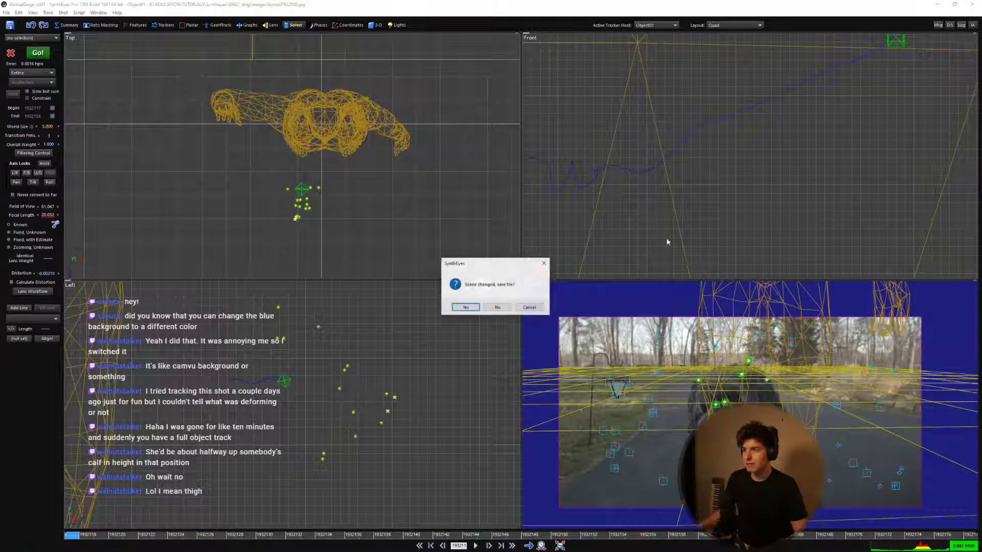
left_click(501, 309)
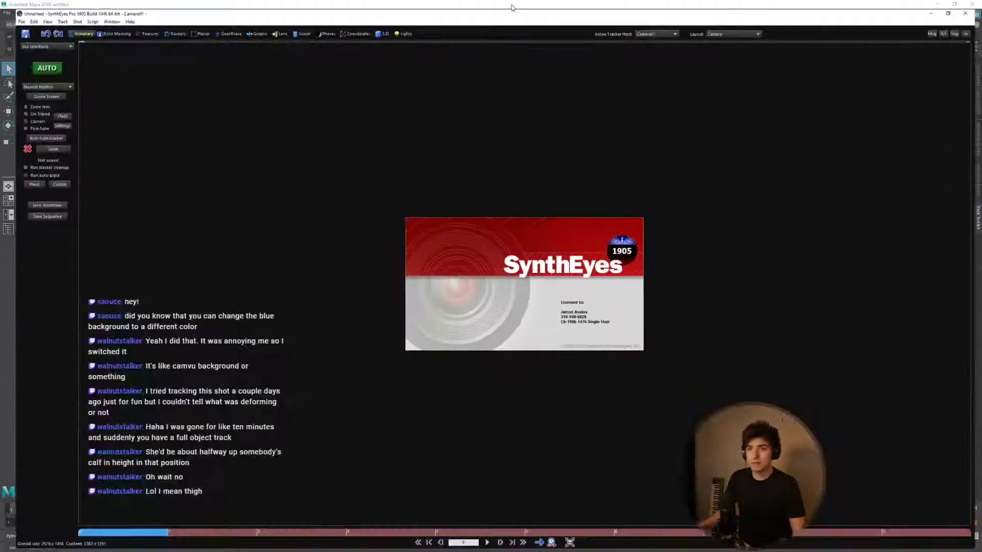
left_click(6, 12)
left_click(111, 240)
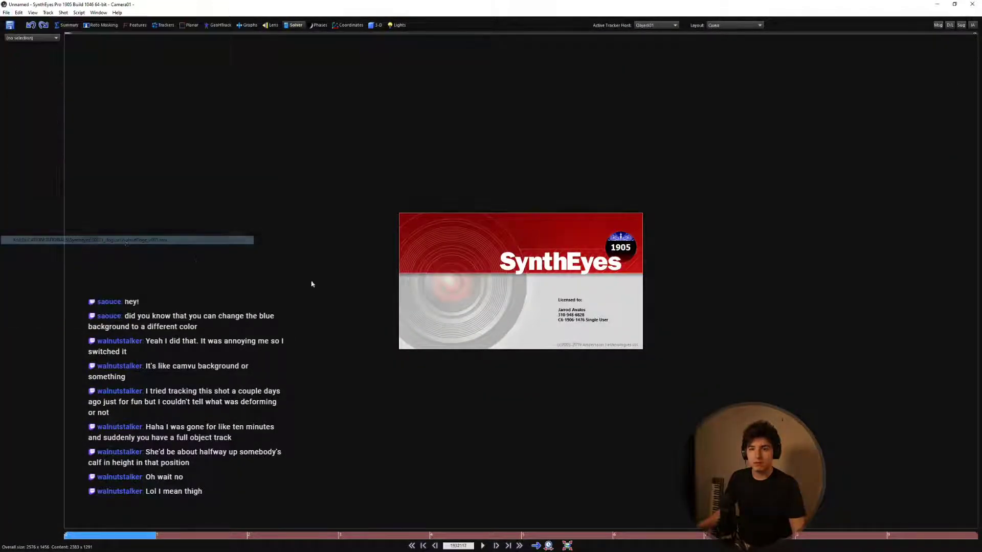
left_click(568, 162)
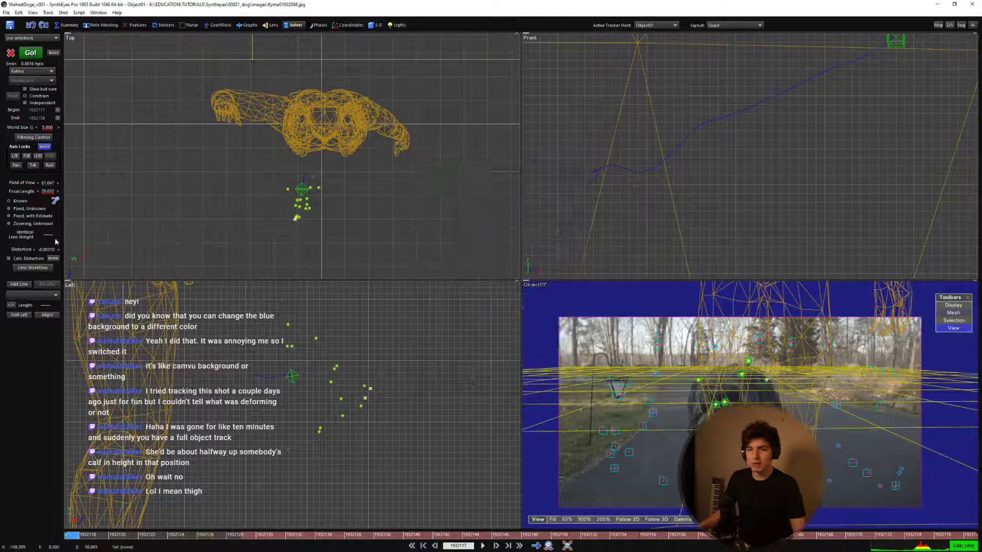
Step and scrub through the early frames to examine the head points' motion in the Top, Left and Front views.
scroll(337, 401, "up", 1)
key("Right")
key("Right")
key("Right")
key("Right")
key("Right")
key("Right")
key("Right")
key("Right")
key("Right")
key("Right")
key("Right")
key("Right")
key("Right")
key("Right")
key("Right")
key("Right")
key("Right")
key("Right")
key("Right")
key("Right")
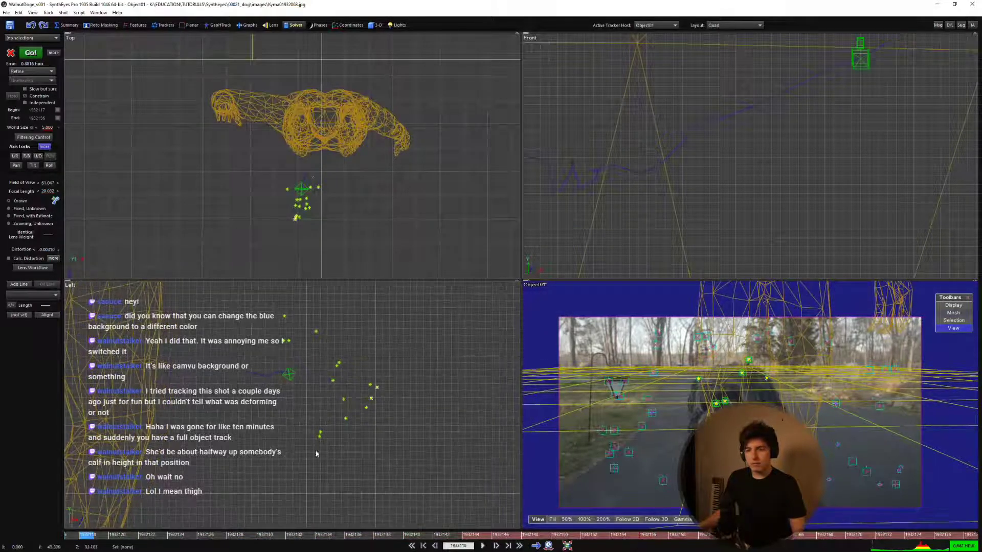
left_click_drag(394, 478, 175, 473)
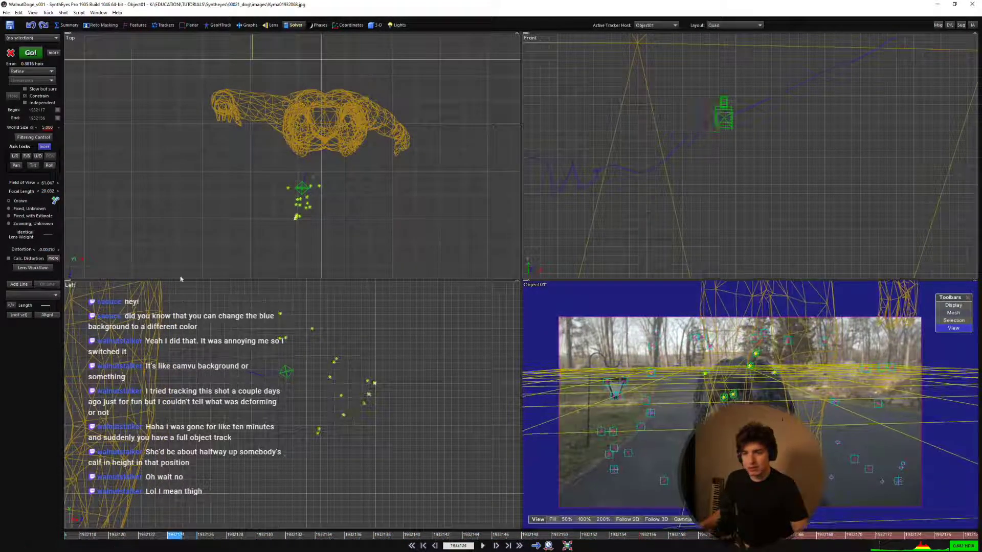
Try refining the Object01 solve in this version and discard the result.
left_click(39, 97)
left_click(31, 53)
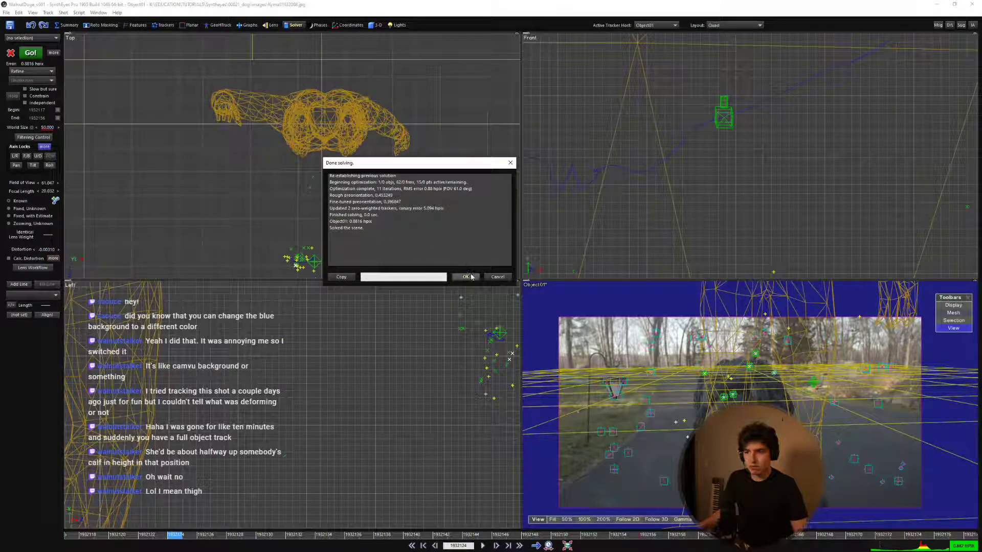
left_click(497, 277)
Step through the shot to examine the existing head motion in all views, and return to the first frame.
key("d")
key("d")
key("d")
key("d")
key("d")
key("d")
key("d")
key("d")
key("d")
key("d")
key("d")
key("d")
key("d")
key("d")
key("d")
key("d")
key("d")
key("d")
key("d")
key("d")
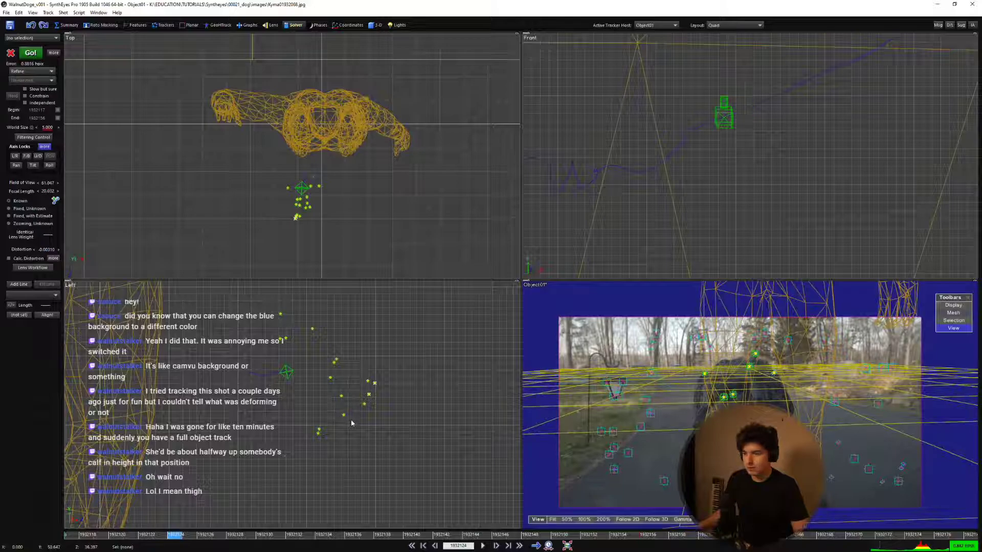
key("d")
key("d")
key("d")
key("d")
key("d")
key("d")
key("d")
key("d")
key("d")
key("d")
key("d")
key("d")
key("d")
key("d")
key("d")
key("d")
key("d")
key("d")
key("d")
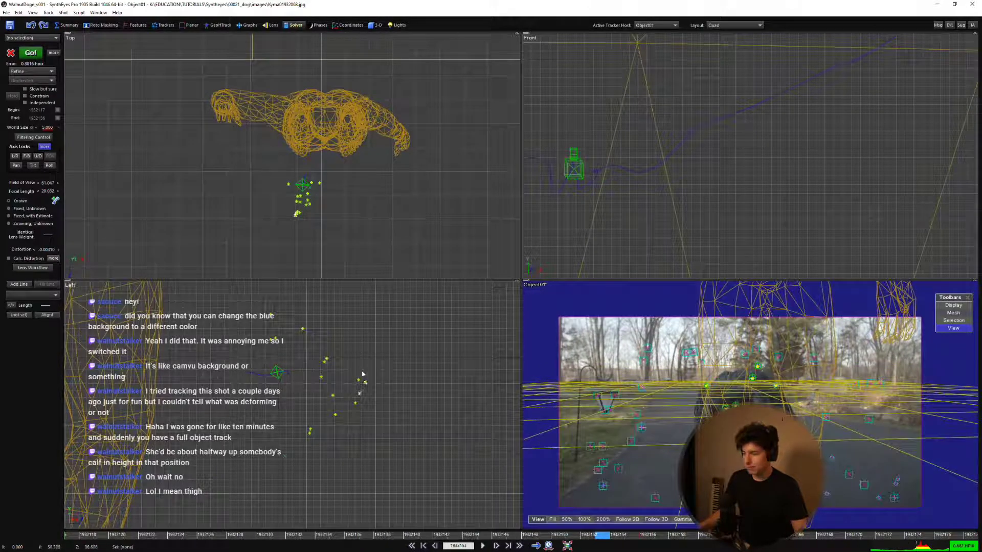
key("d")
key("d")
key("d")
key("d")
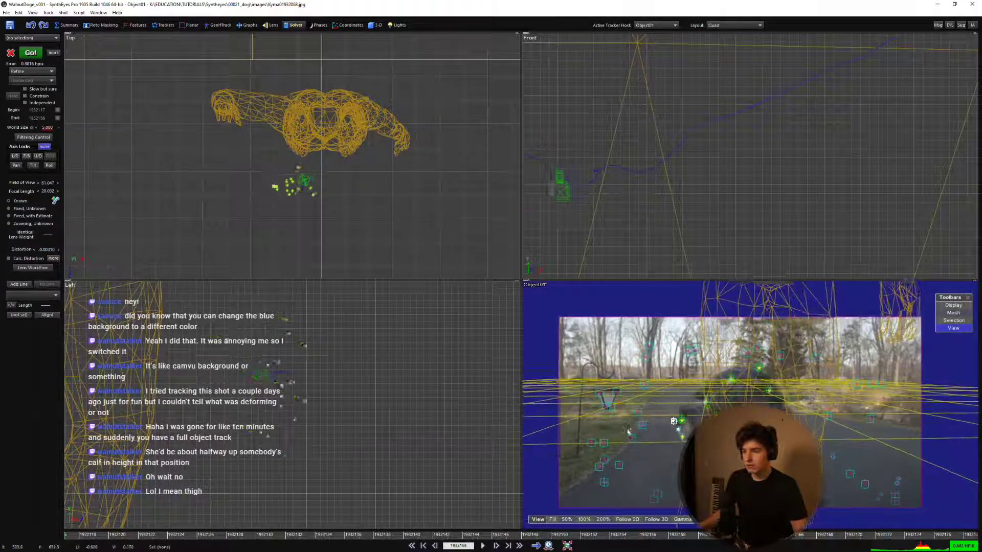
key("Home")
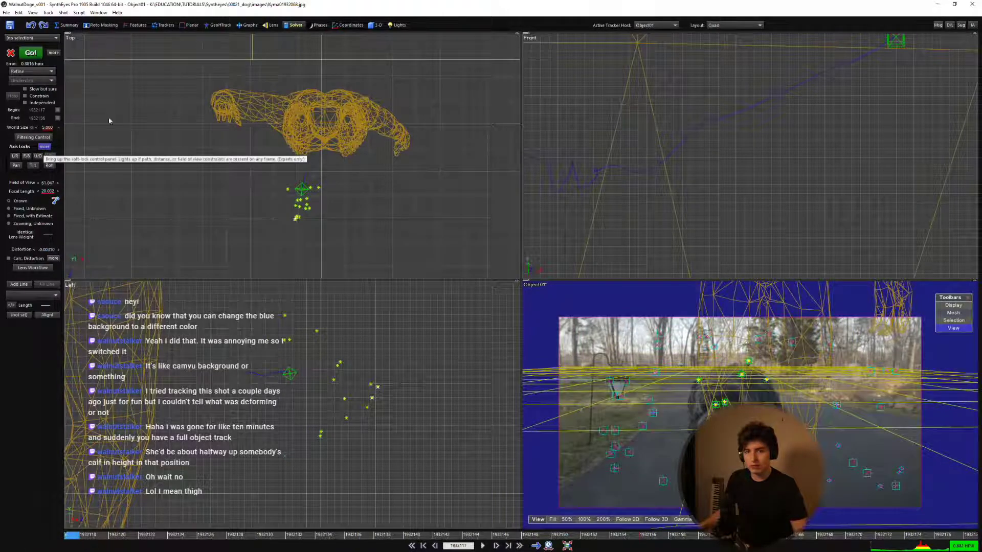
Try adjusting Quartic Distortion in the Advanced Lens Controls with branching undo enabled, undo the change and close the controls.
left_click(274, 25)
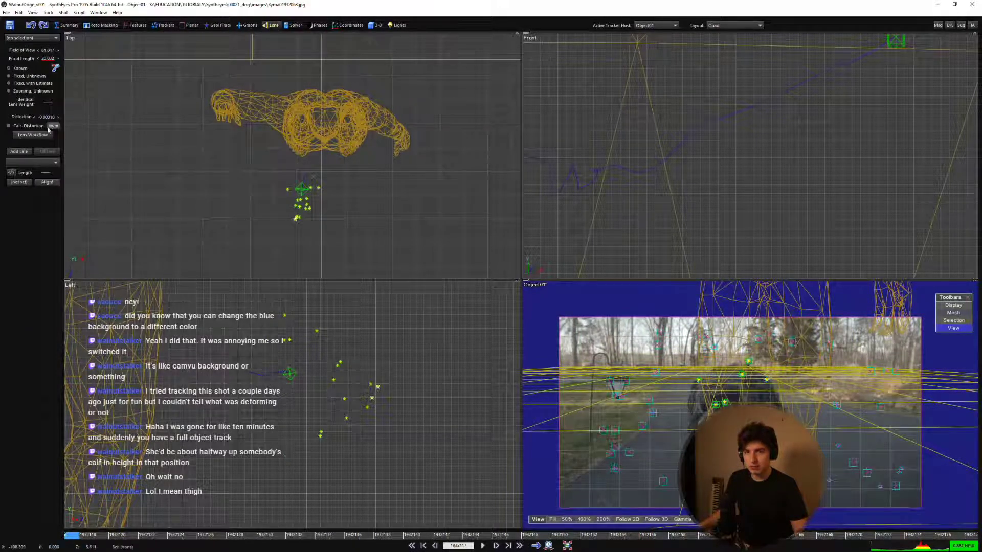
left_click(54, 125)
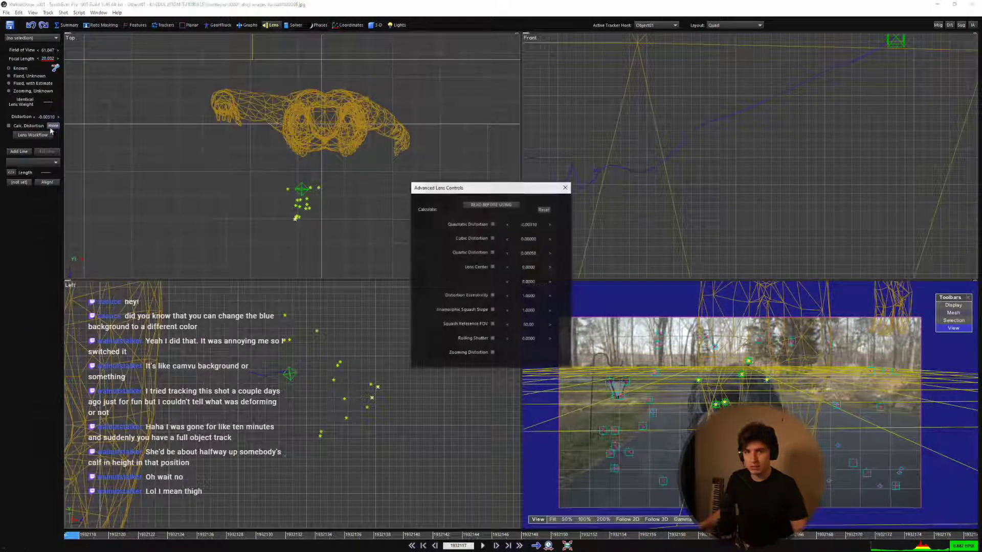
left_click(529, 254)
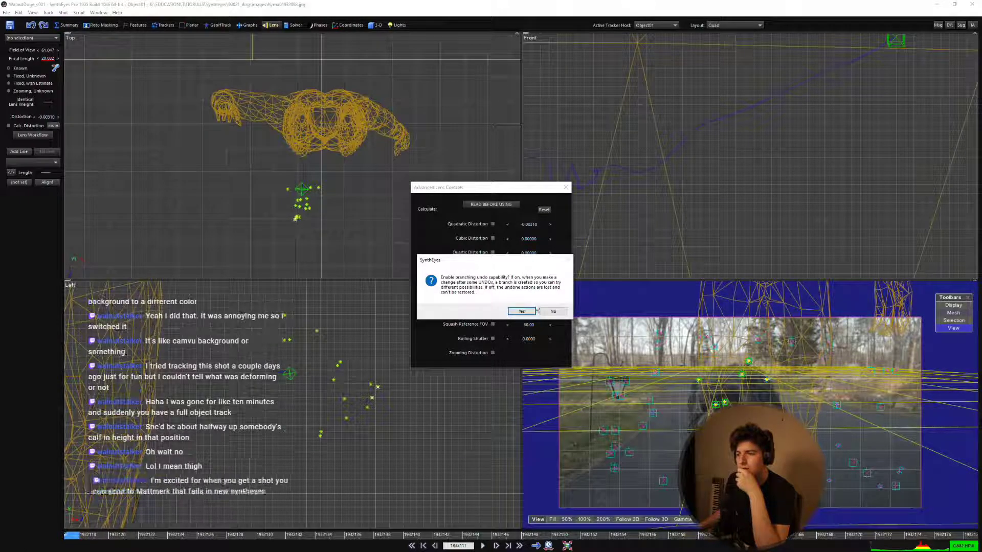
left_click(524, 312)
left_click_drag(528, 254, 543, 255)
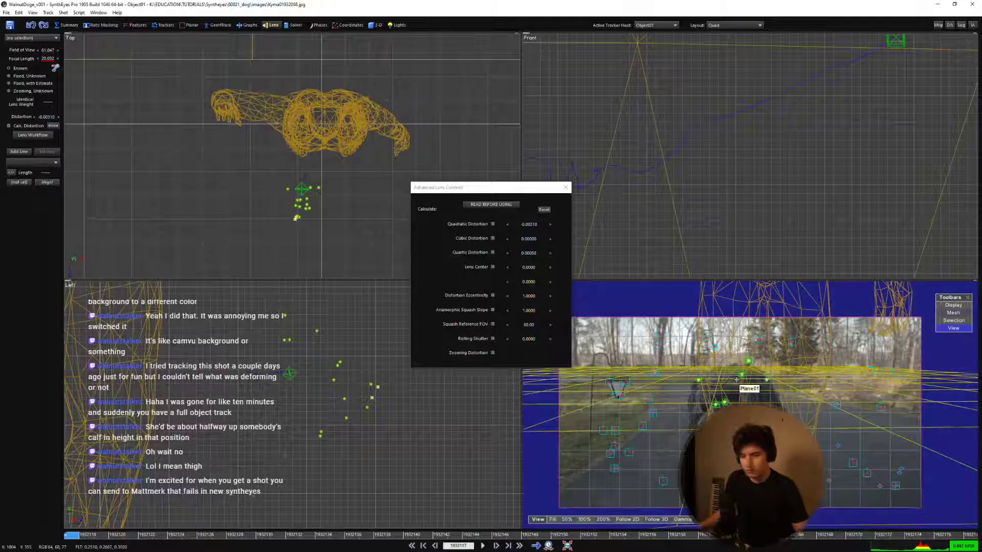
key("ctrl+z")
key("ctrl+y")
key("ctrl+z")
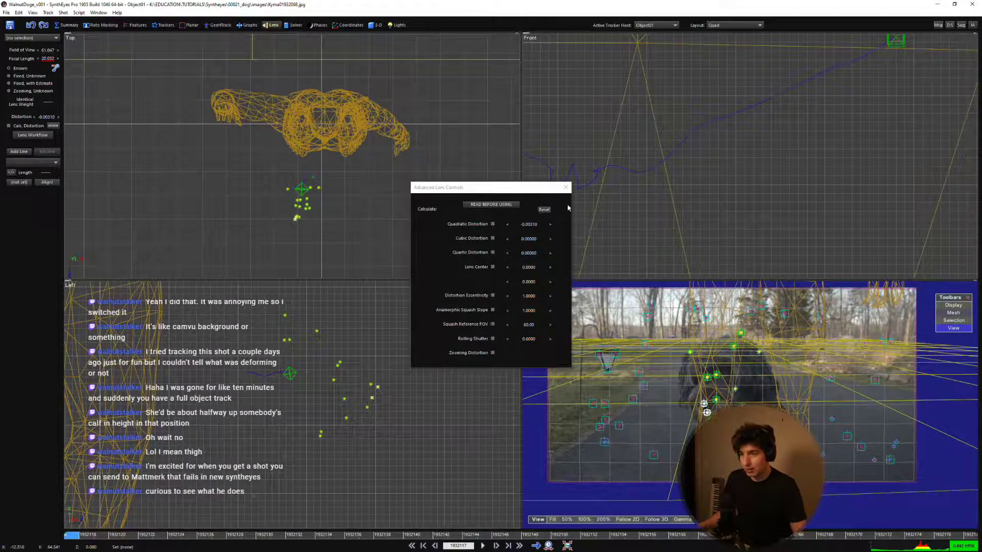
left_click(565, 187)
Play and step through the shot in the Camera view to check how the head points follow the dog's head turns.
key("F1")
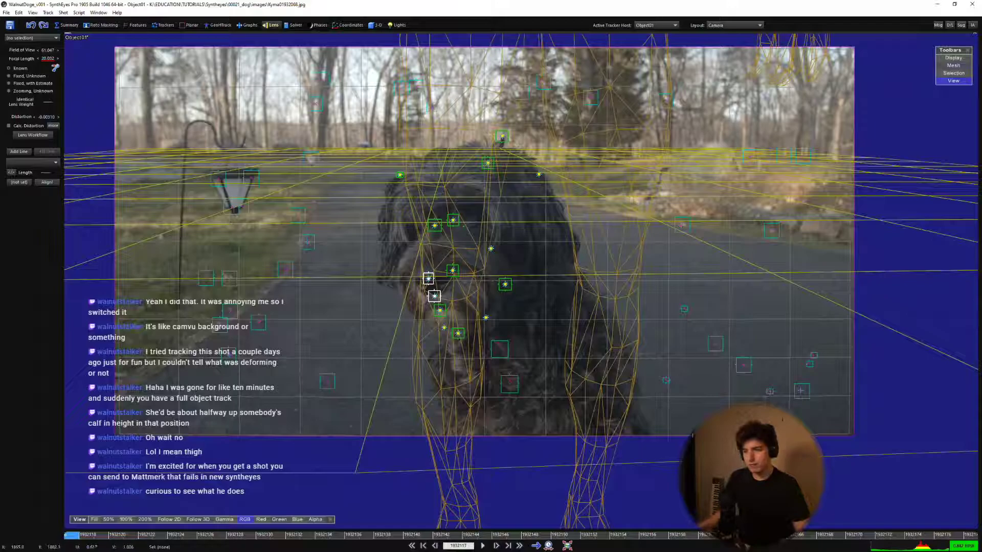
key("space")
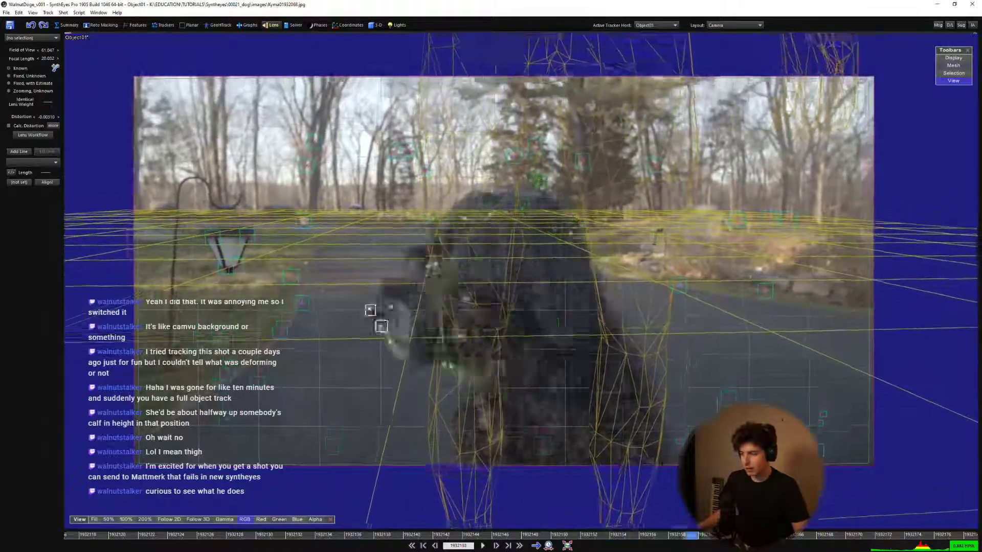
key("space")
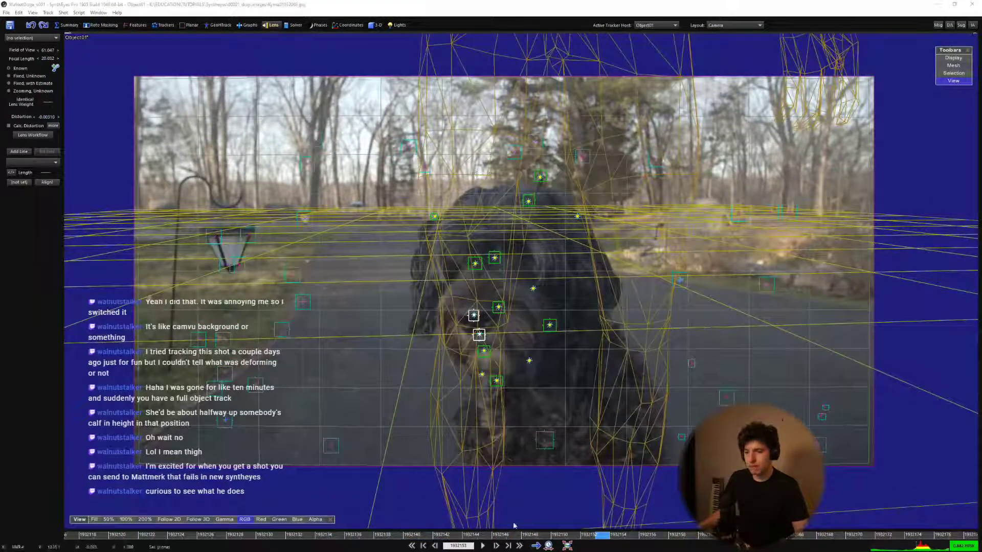
key("Left")
key("Left")
key("Left")
key("Left")
key("Left")
key("Left")
key("Left")
key("Left")
key("Left")
key("space")
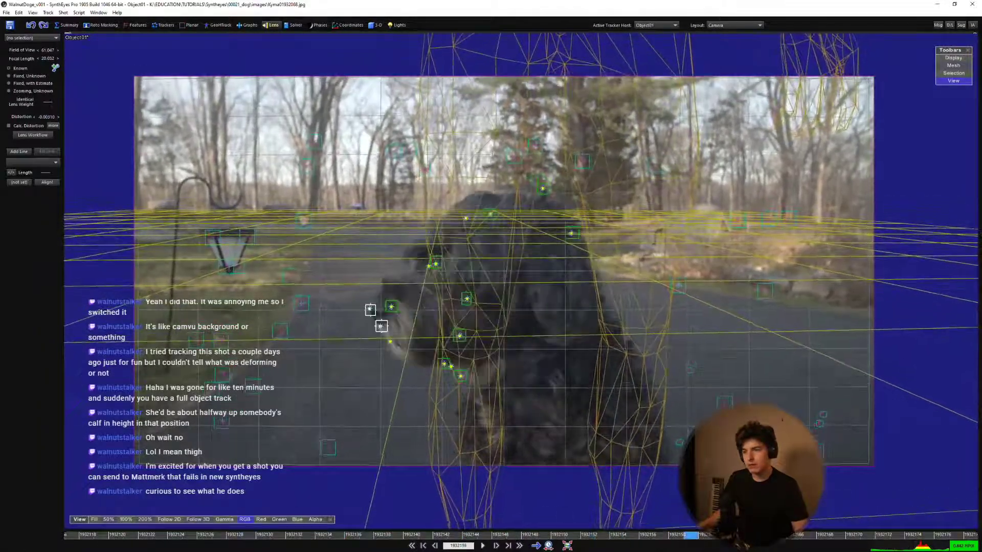
key("space")
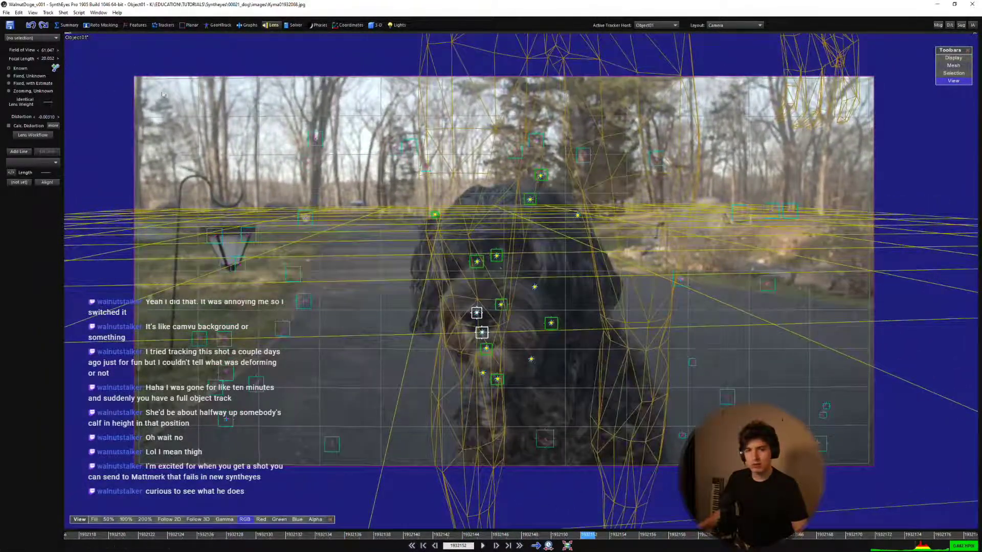
Close the reopened Advanced Lens Controls and refine the Object01 solve twice, accepting both results.
left_click(296, 25)
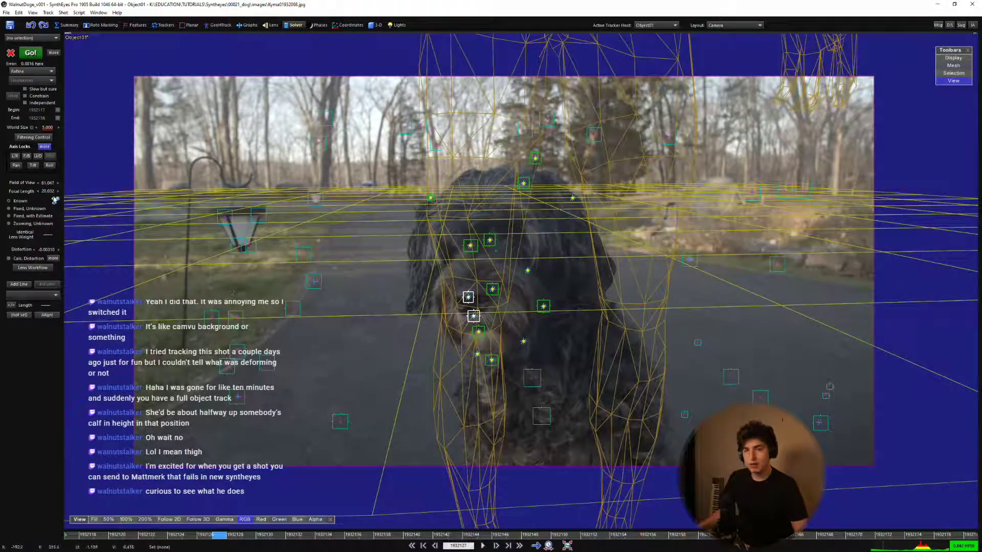
left_click(52, 258)
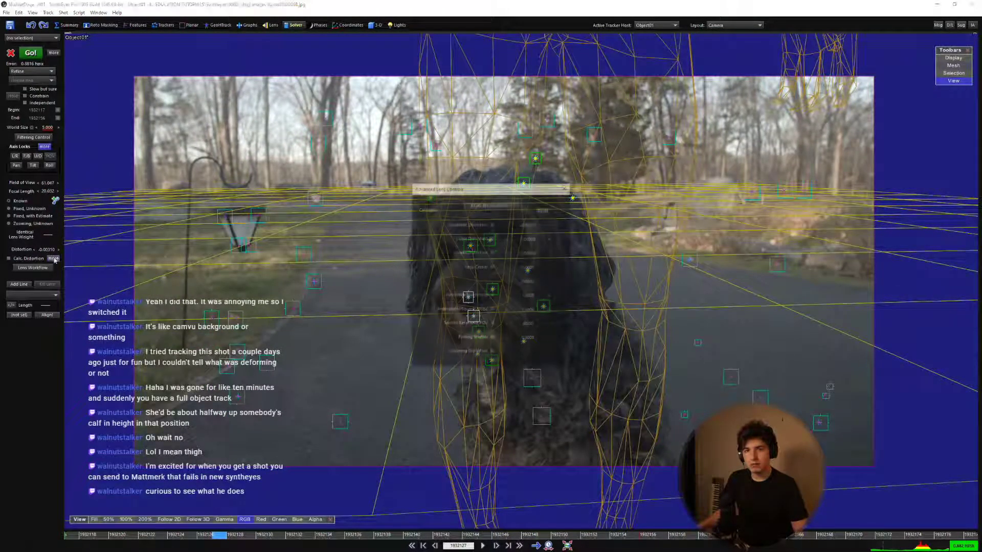
left_click(566, 187)
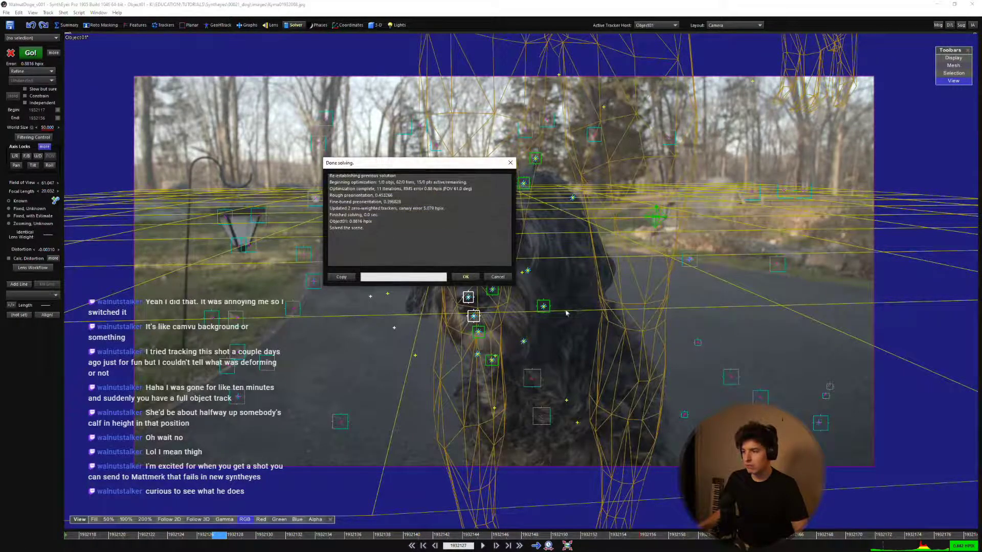
left_click(464, 277)
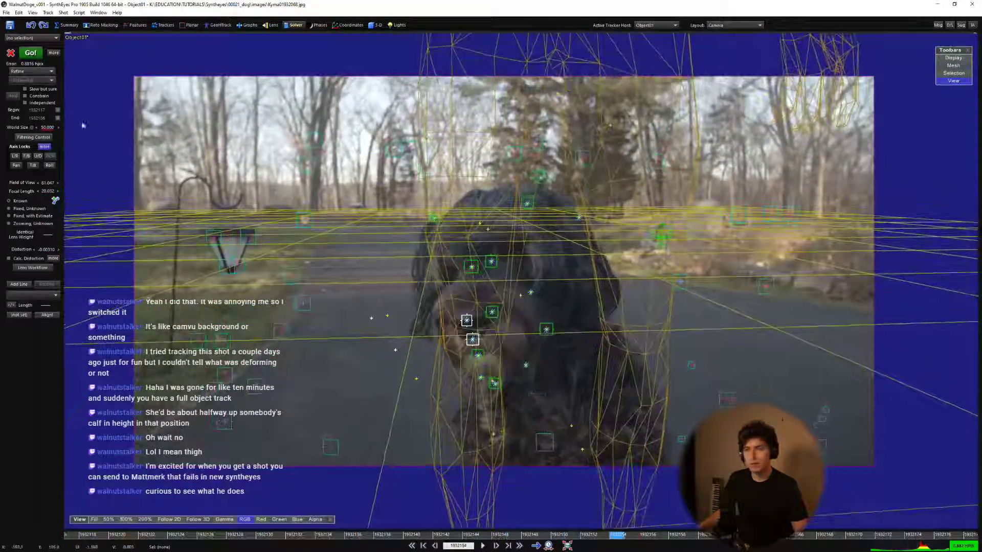
left_click(31, 54)
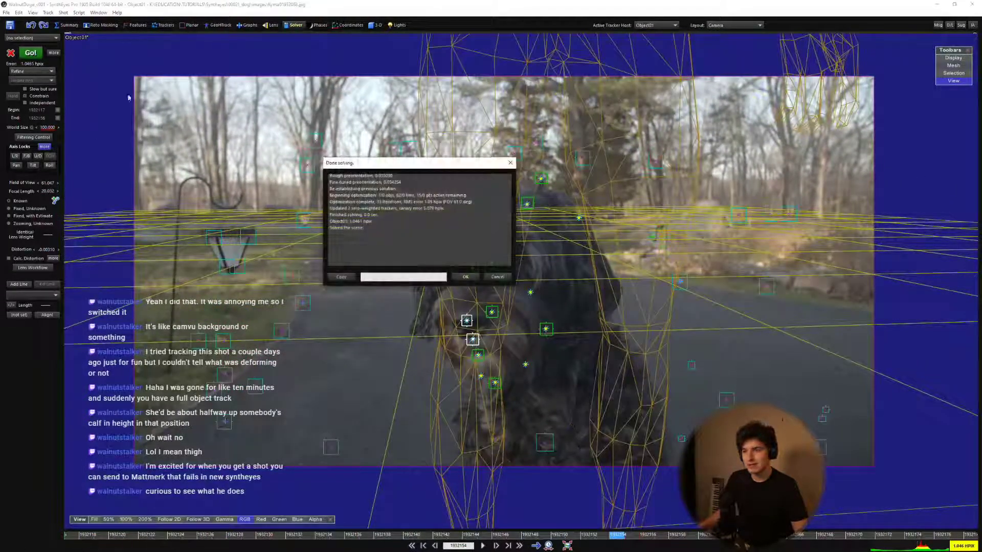
left_click(464, 277)
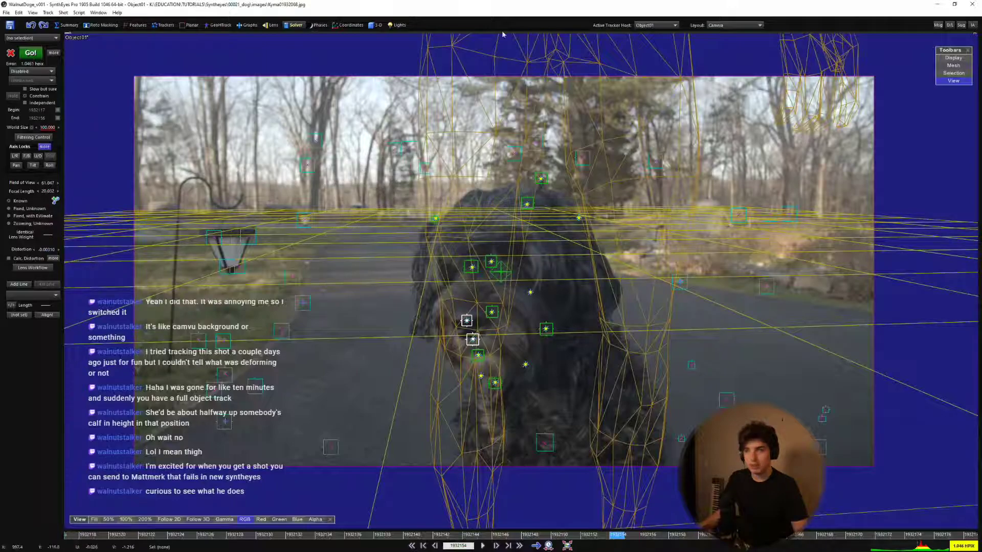
Make Camera01 the active tracker host, set its solving mode to Refine, run the solve and accept the result.
left_click(656, 25)
left_click(656, 32)
left_click(30, 71)
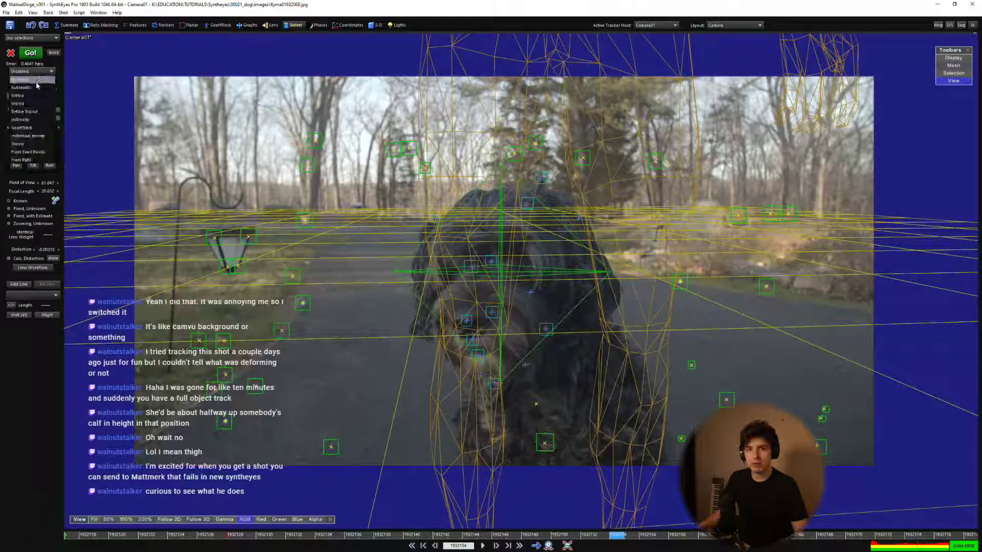
left_click(35, 95)
left_click(31, 52)
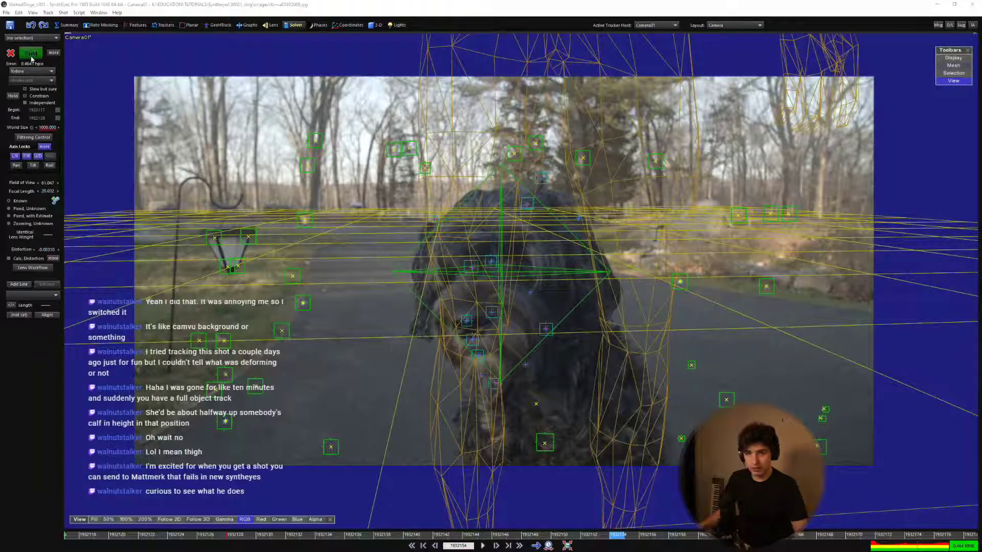
left_click(465, 276)
Play the shot to check the refined camera trackers, following the driveway tracker nearest the image's lower-right corner in 2D.
key("space")
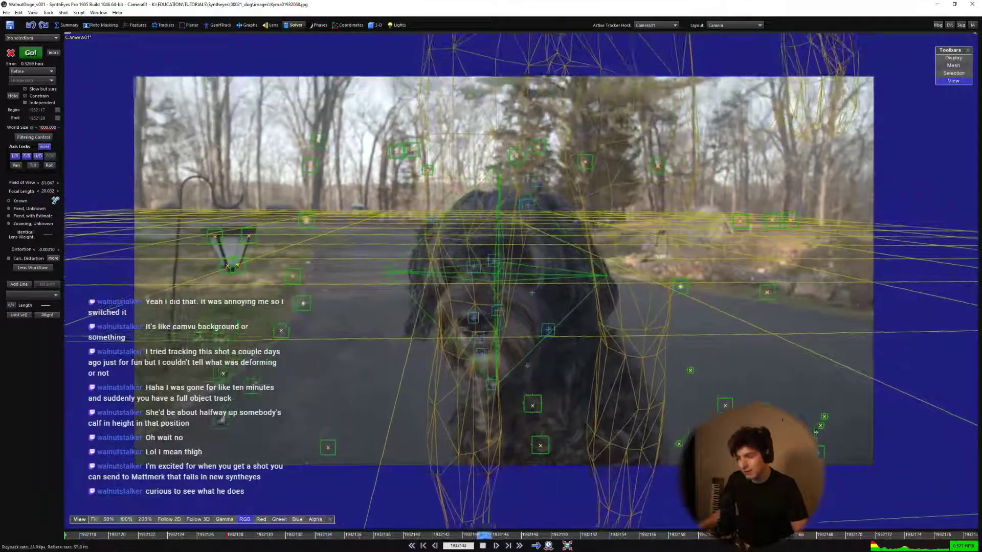
key("space")
key("s")
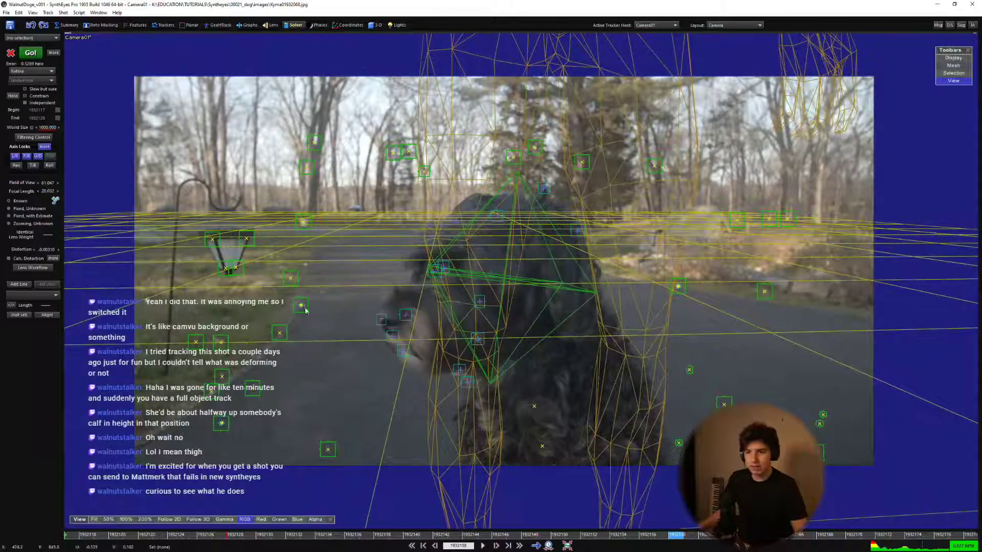
left_click(301, 305)
key("space")
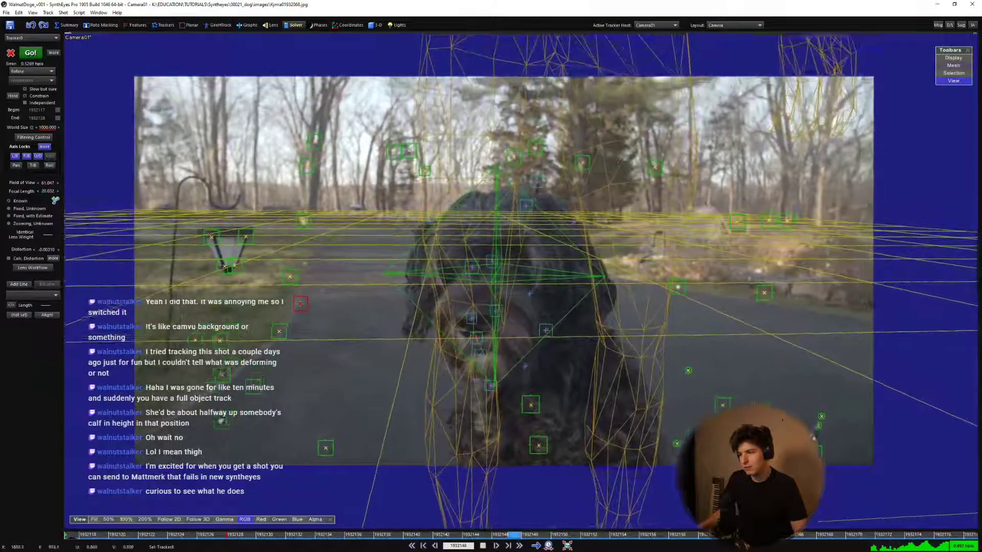
key("space")
left_click(810, 449)
key("5")
scroll(710, 397, "up", 5)
key("space")
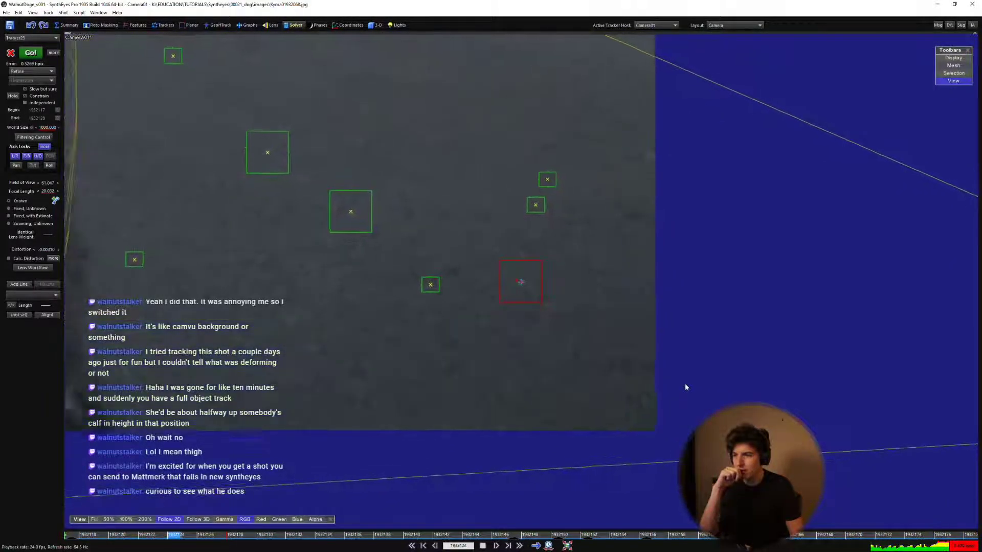
key("space")
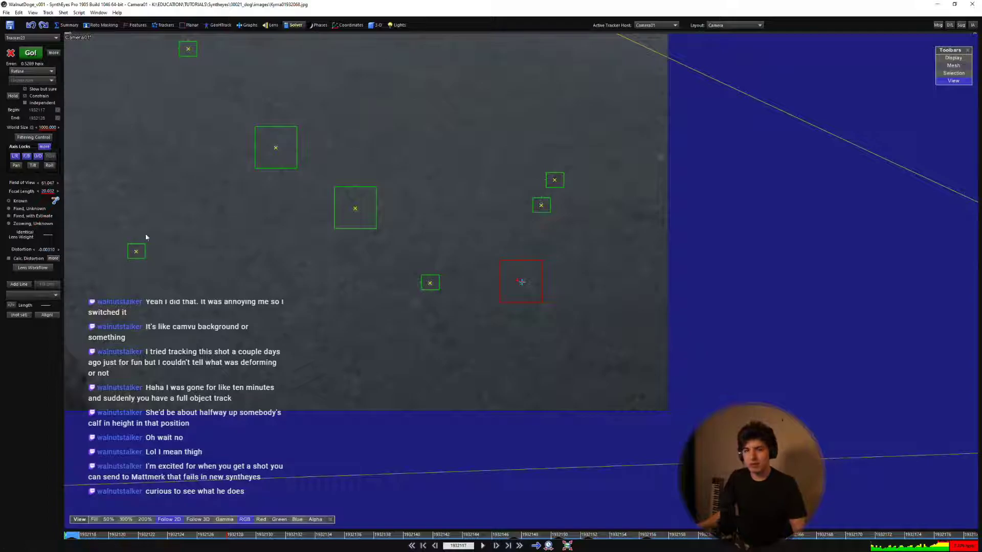
Enable calculation of Quartic Distortion in the Advanced Lens Controls, refine the Camera01 solve again and accept the result.
left_click(53, 258)
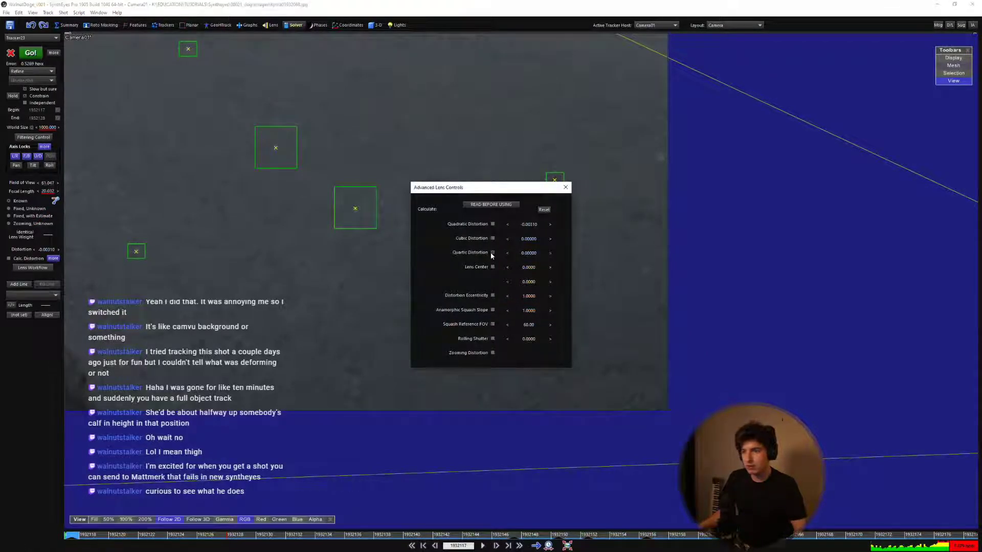
left_click(492, 253)
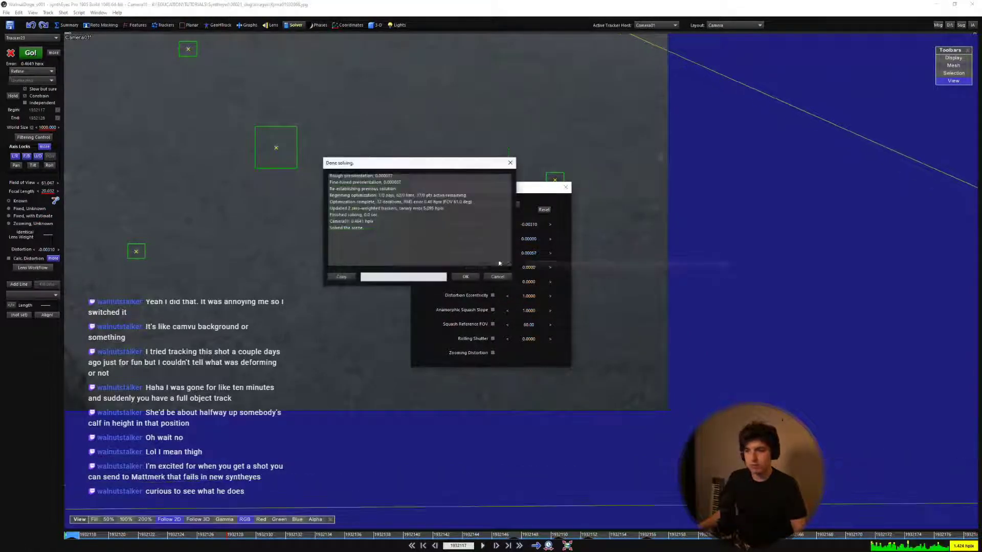
left_click(465, 276)
left_click(565, 187)
Replay the shot in the Camera view with a brief look in Perspective to examine how the camera solve holds, and deselect the tracker.
key("space")
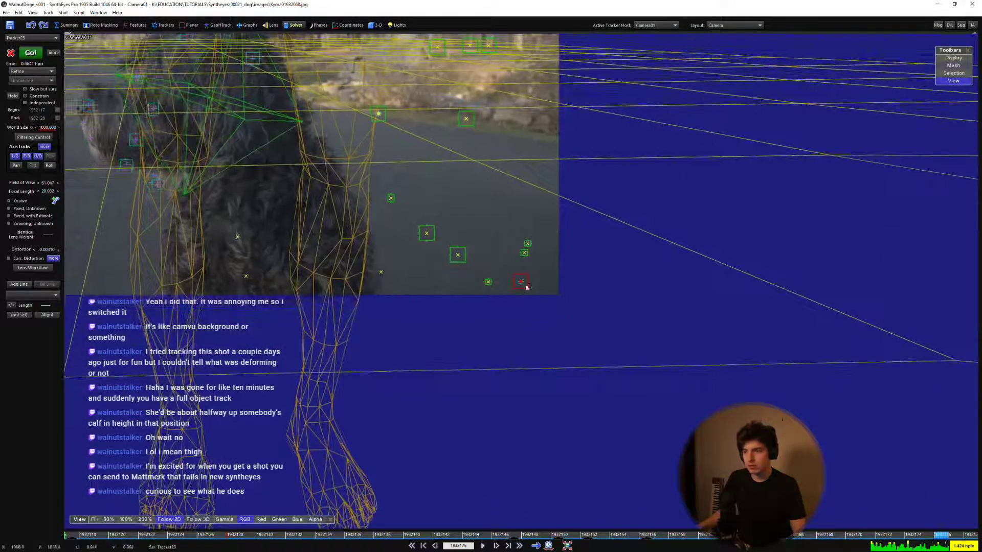
scroll(475, 294, "up", 5)
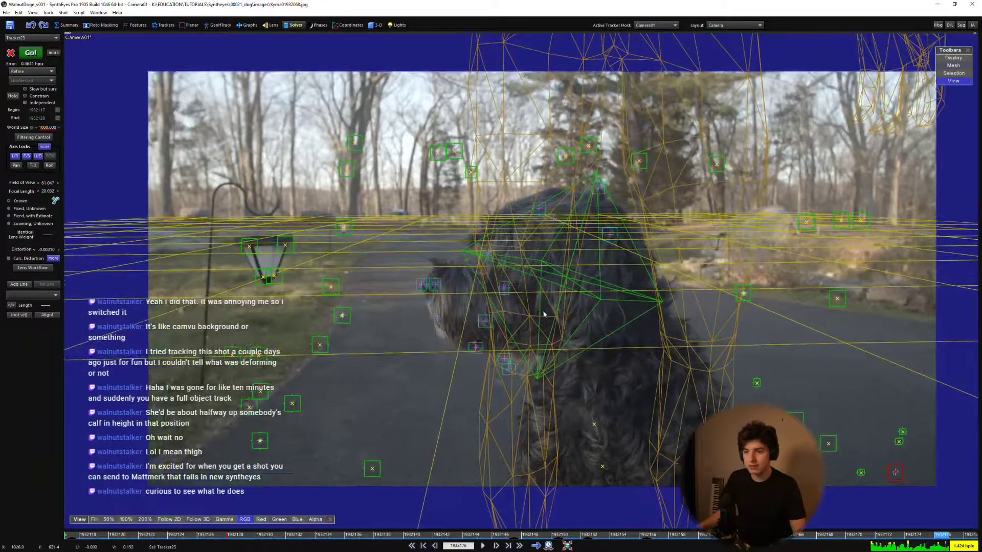
key("space")
key("space")
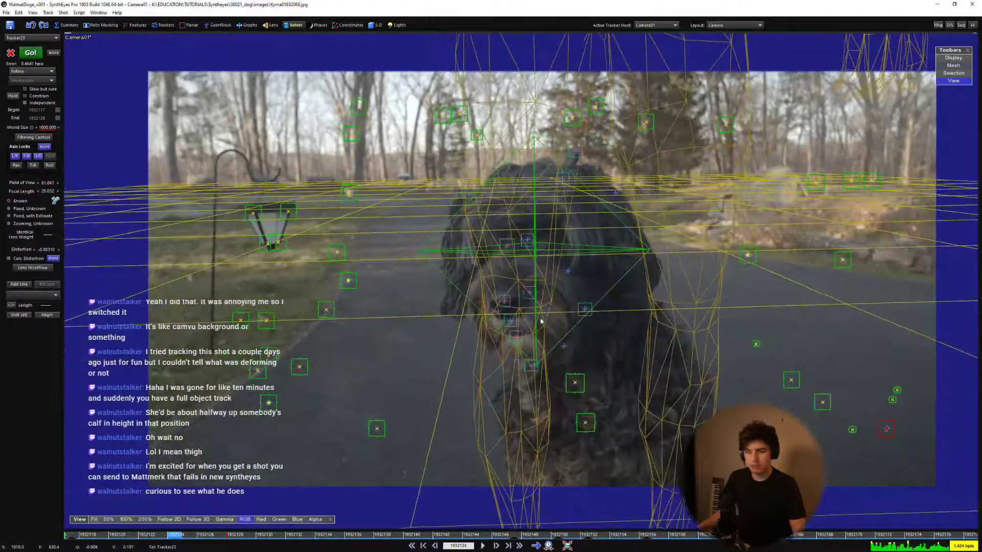
key("5")
scroll(541, 321, "down", 3)
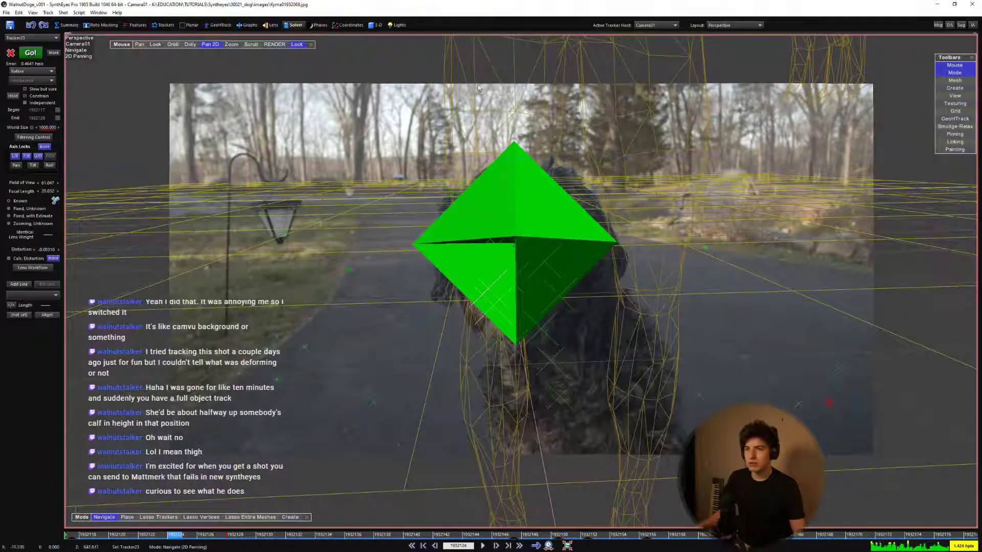
key("1")
middle_click_drag(373, 228, 356, 212)
key("shift+a")
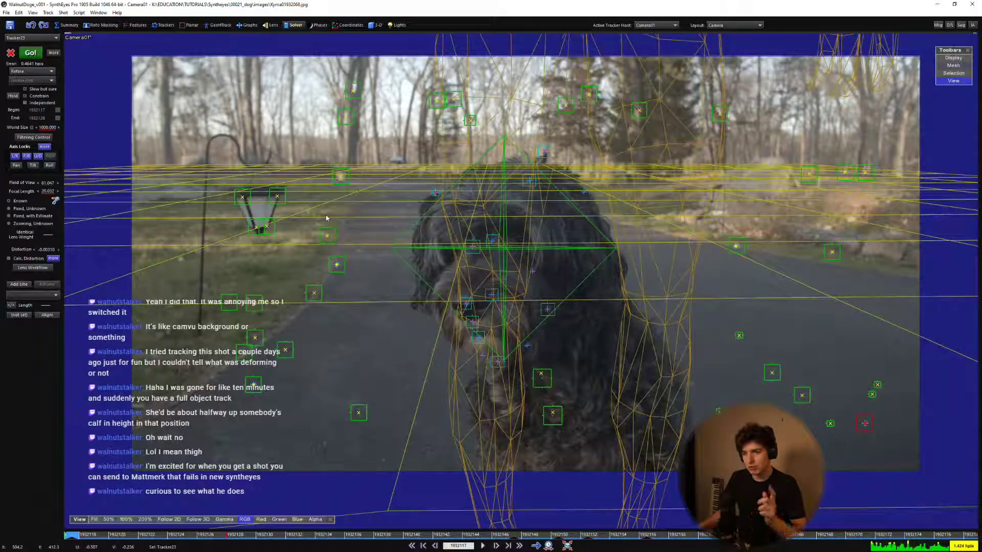
middle_click_drag(362, 311, 357, 306)
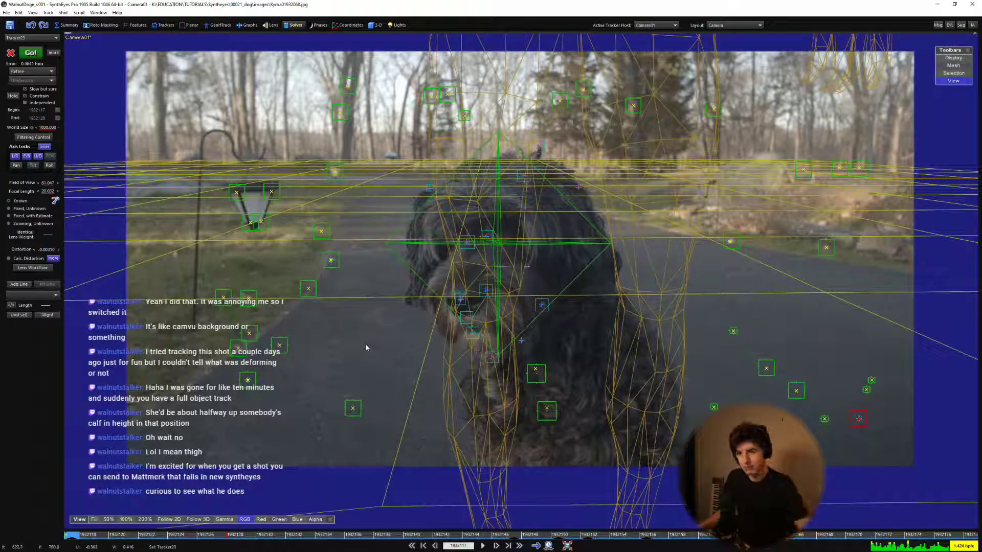
key("space")
key("shift+a")
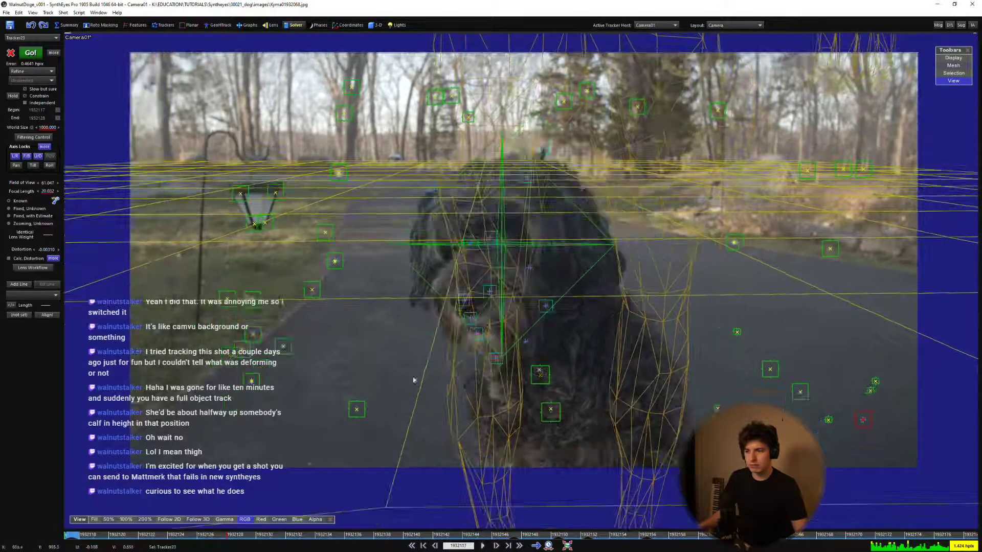
left_click(383, 359)
Apply the Lens Workflow to the Camera01 shot from the summary controls.
left_click(59, 25)
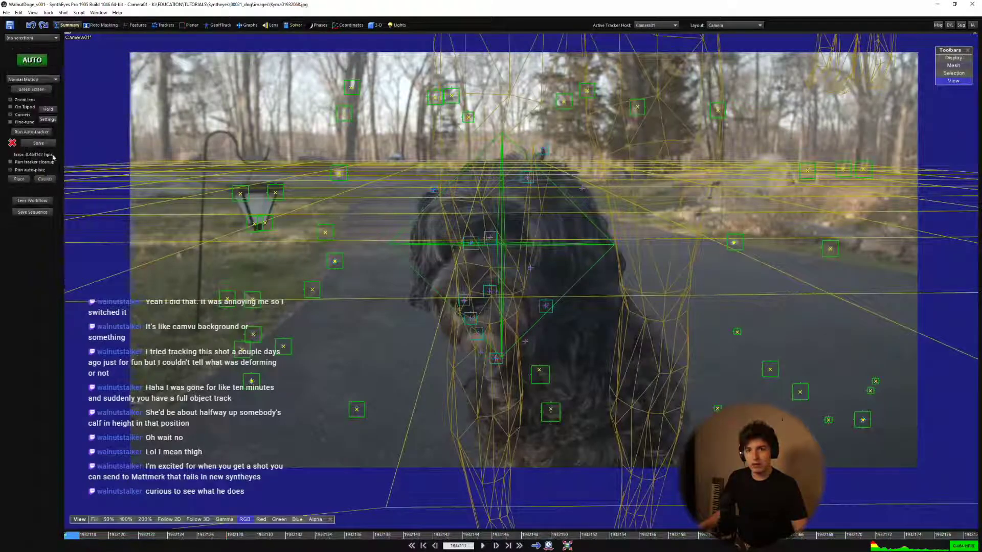
left_click(34, 201)
left_click(214, 47)
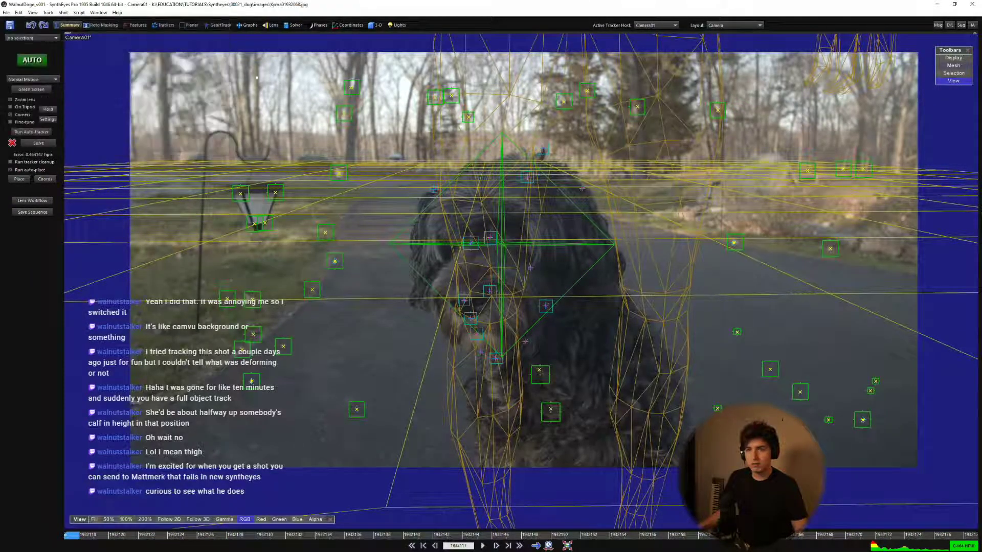
Examine the borders and corners of the shot image in the Camera view for the effect of the lens distortion correction.
scroll(900, 450, "up", 4)
middle_click_drag(901, 458, 856, 412)
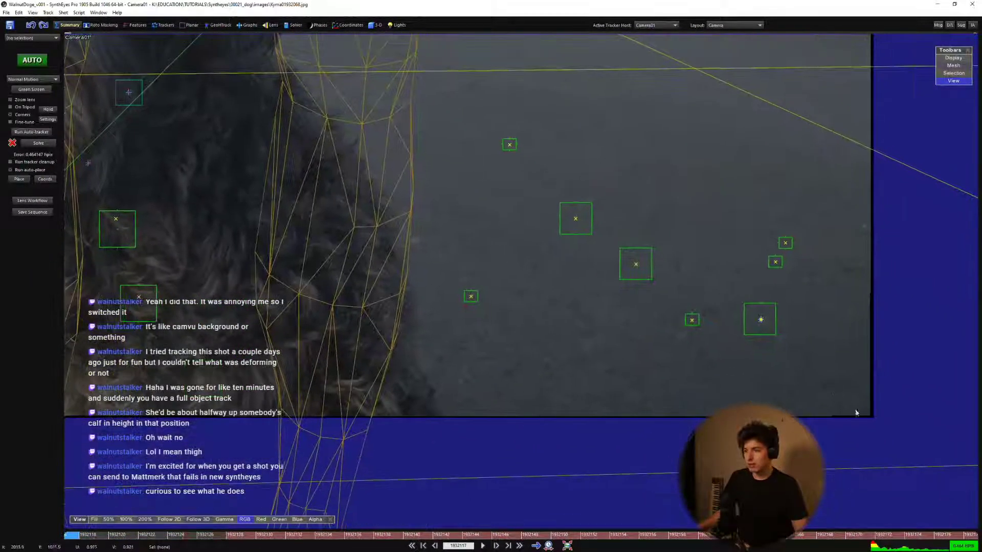
middle_click_drag(511, 409, 759, 368)
middle_click_drag(827, 407, 510, 405)
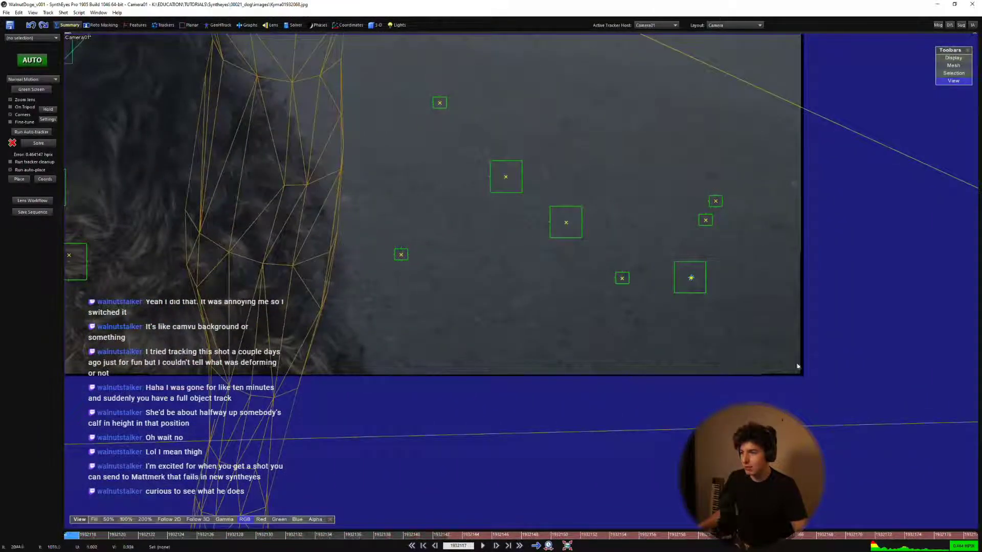
middle_click_drag(681, 389, 730, 435)
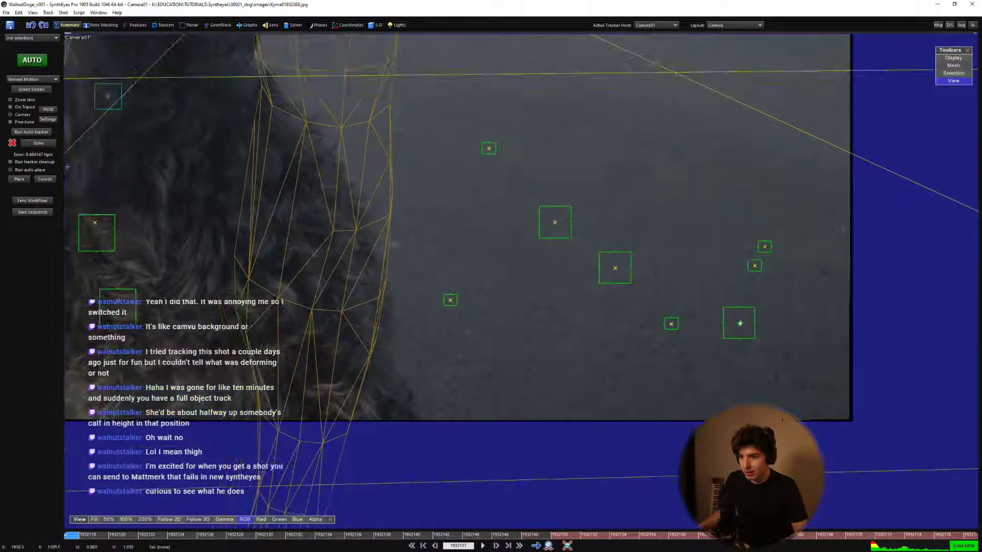
middle_click_drag(361, 418, 762, 408)
scroll(761, 408, "down", 2)
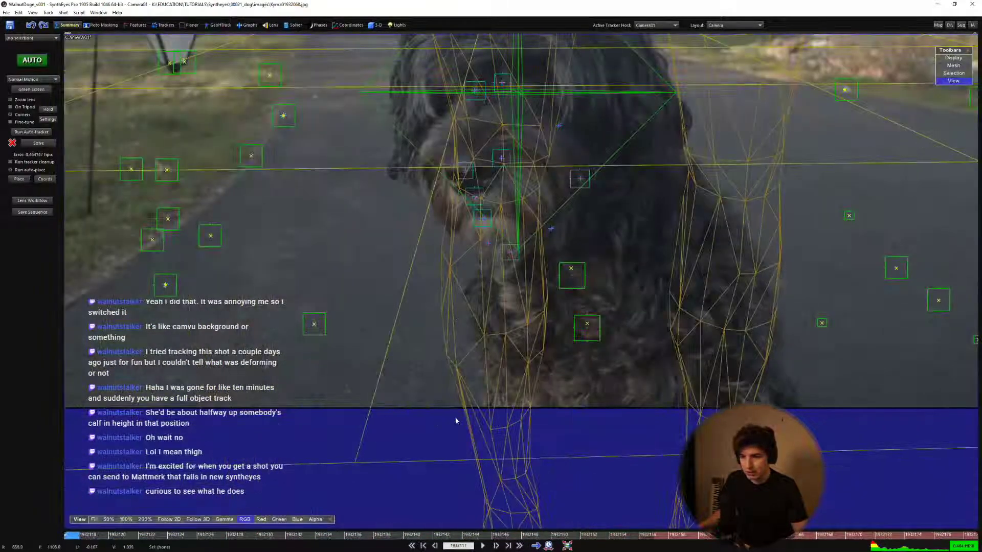
scroll(561, 412, "up", 7)
middle_click_drag(561, 412, 329, 357)
middle_click_drag(644, 343, 338, 355)
scroll(749, 346, "down", 5)
middle_click_drag(754, 345, 323, 331)
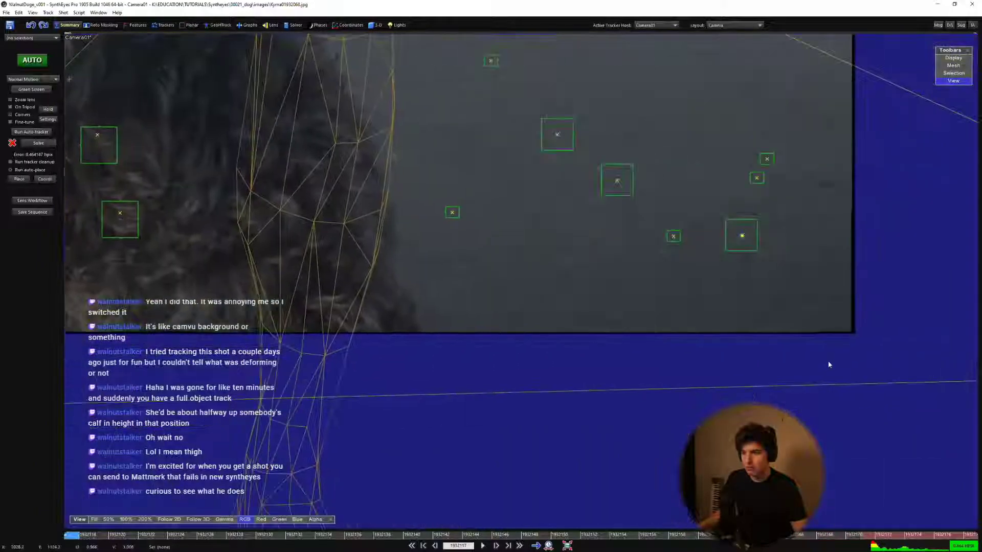
scroll(840, 351, "up", 3)
scroll(803, 313, "down", 5)
scroll(705, 310, "down", 3)
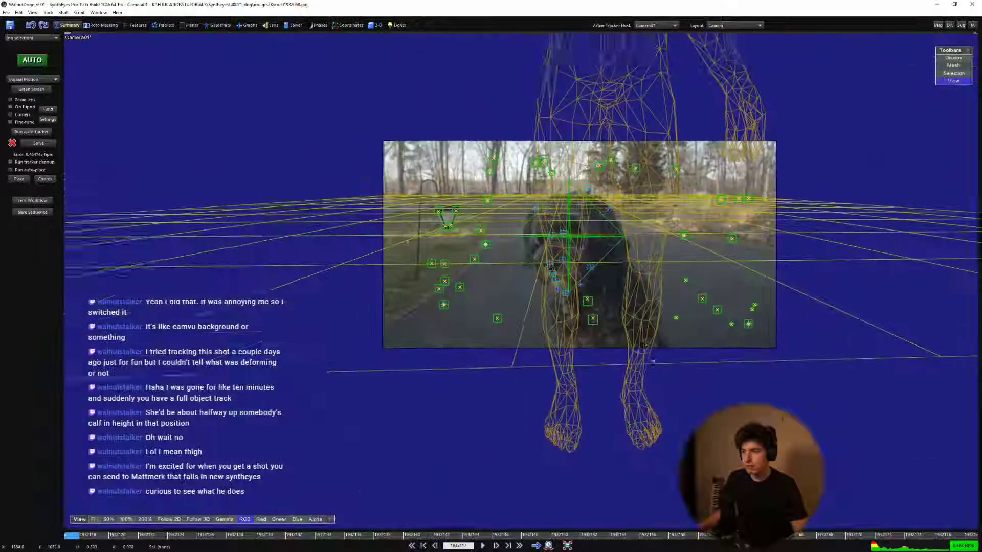
scroll(636, 307, "up", 4)
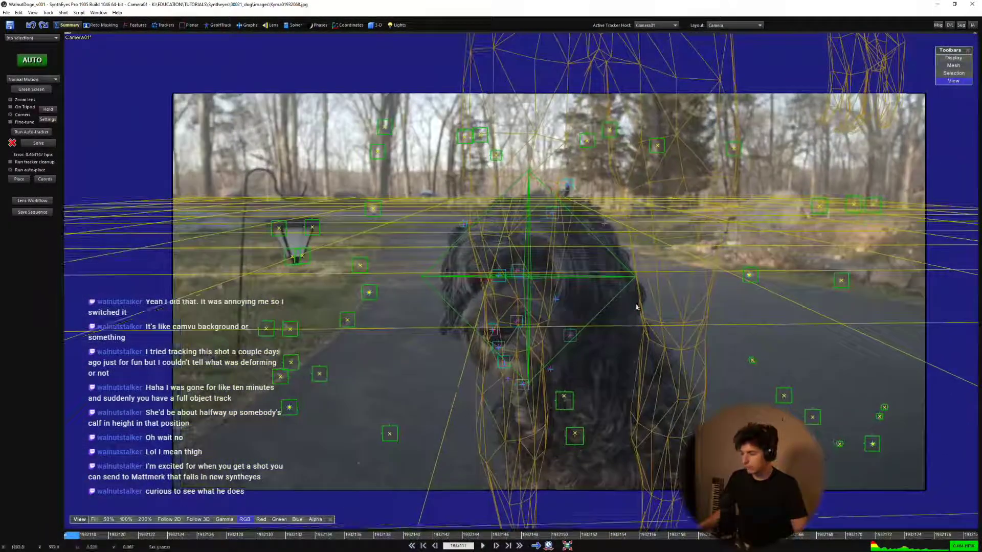
middle_click_drag(637, 307, 589, 278)
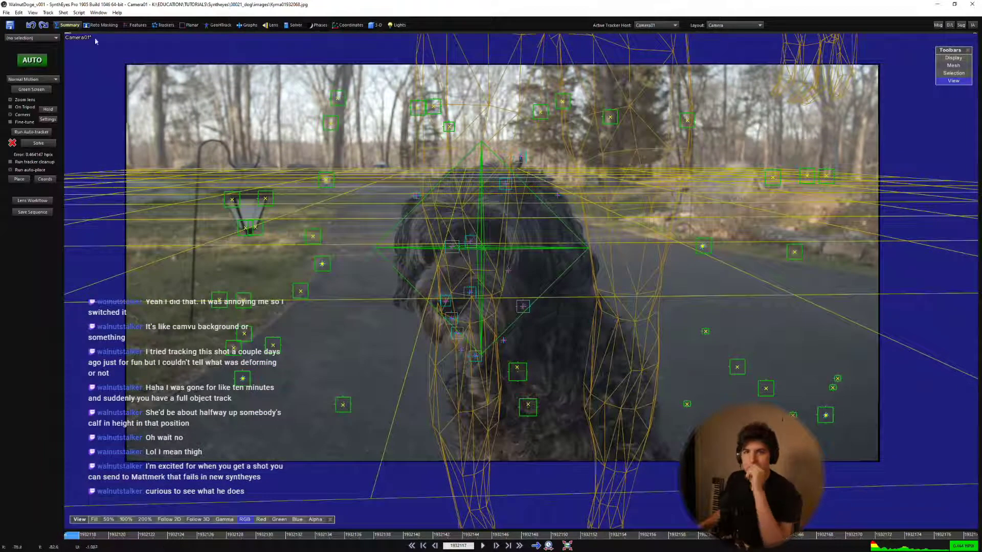
Write the shot's distortion maps as seUD.exr in the EDUCATION\TUTORIALS\Syntheyes\00021_dog folder.
left_click(65, 13)
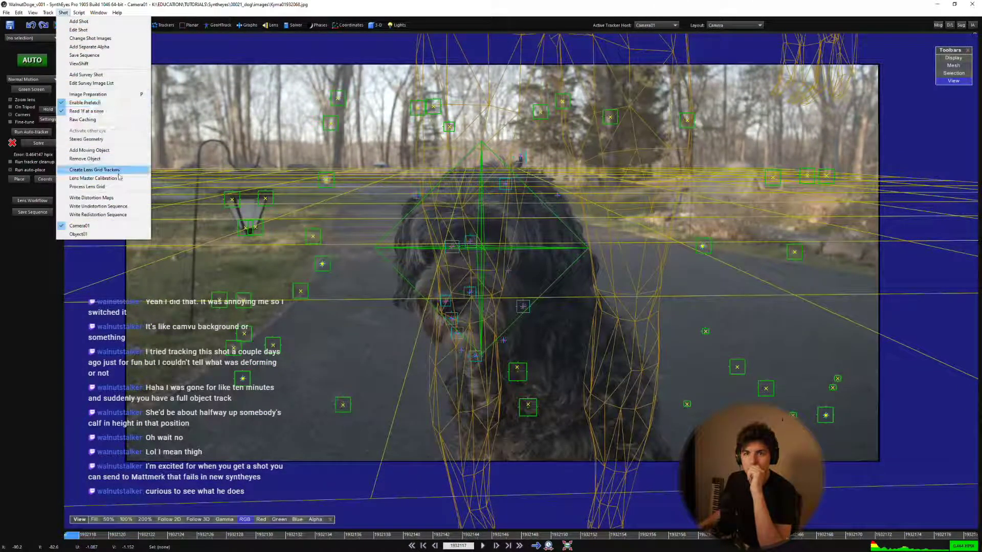
left_click(123, 198)
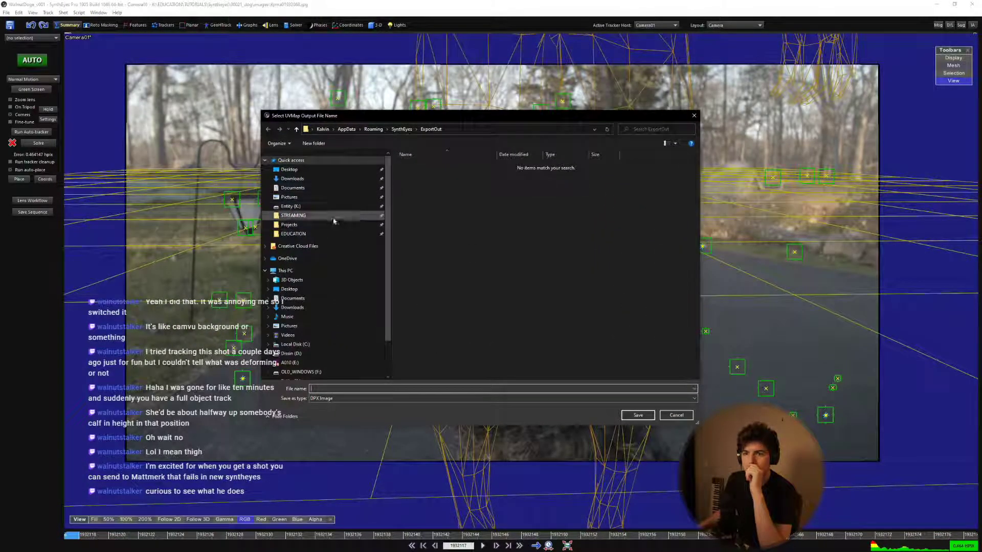
left_click(330, 233)
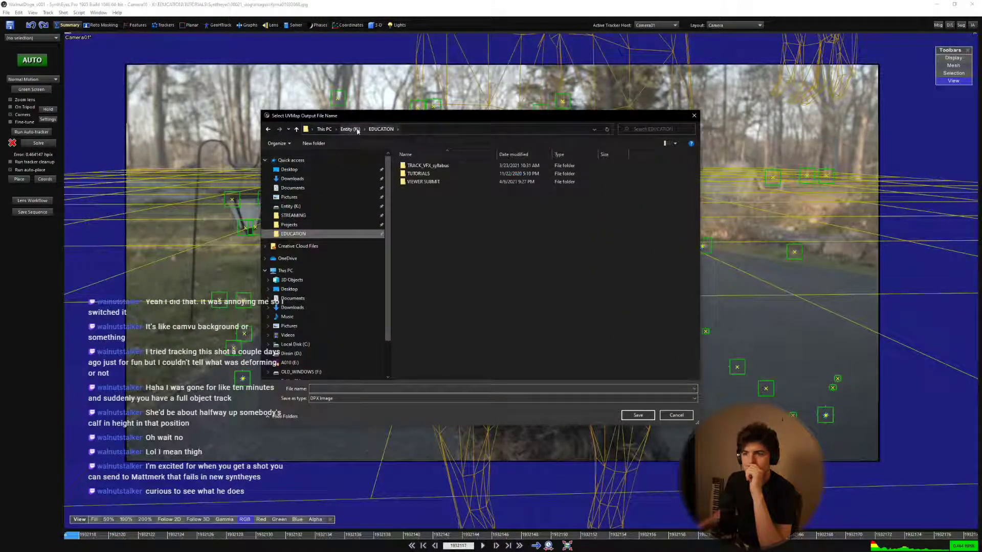
double_click(418, 173)
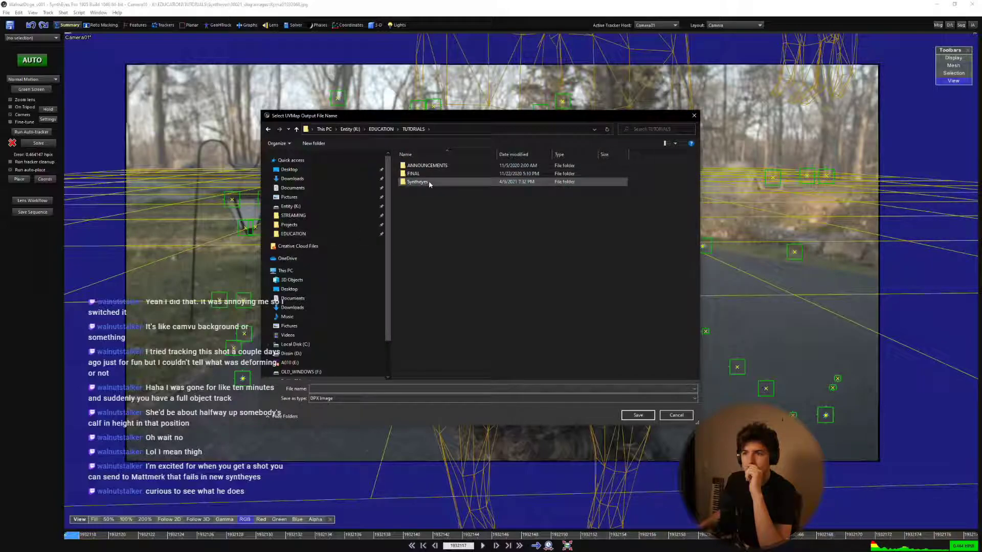
double_click(429, 183)
double_click(425, 322)
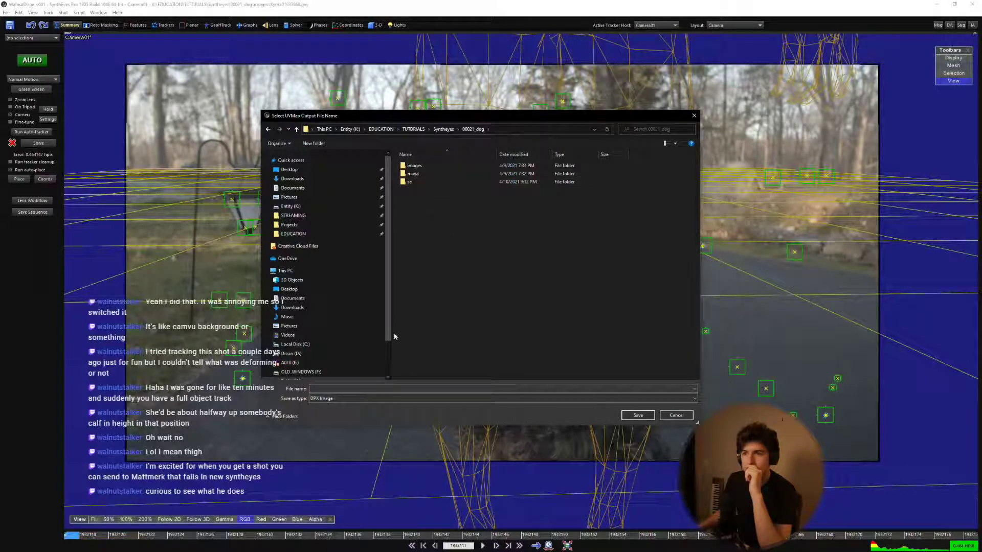
left_click(405, 388)
type("seUD.exr")
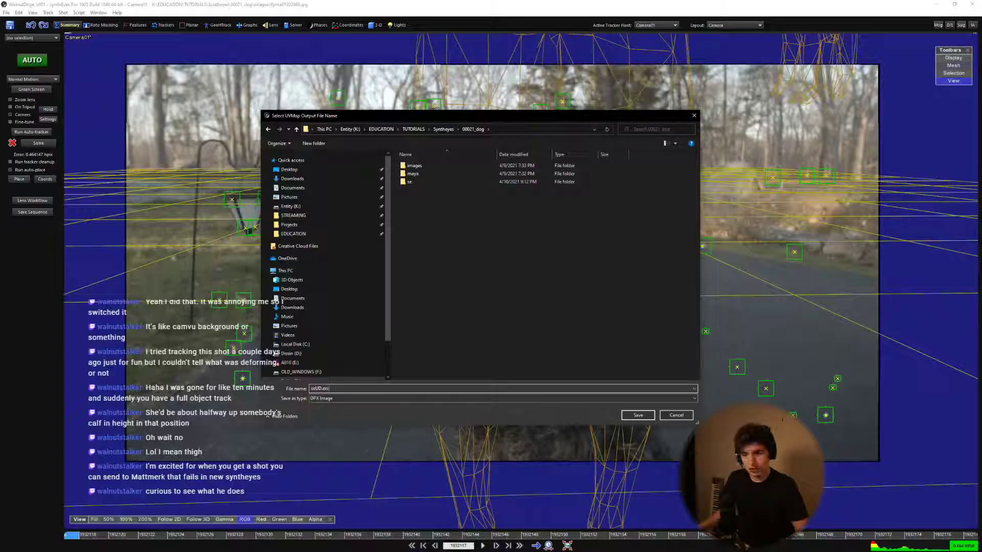
left_click(643, 417)
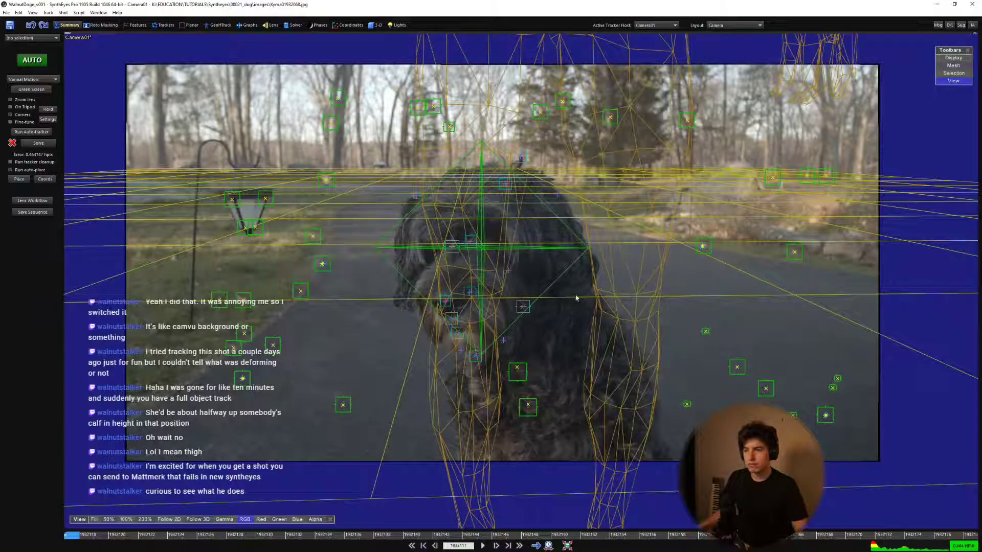
Run the Lens Workflow with the undo earlier run option to revert its previous run on the Camera01 shot.
mouse_move(573, 343)
right_mouse_down()
mouse_move(571, 356)
mouse_move(574, 335)
right_mouse_up()
middle_click_drag(574, 335, 587, 338)
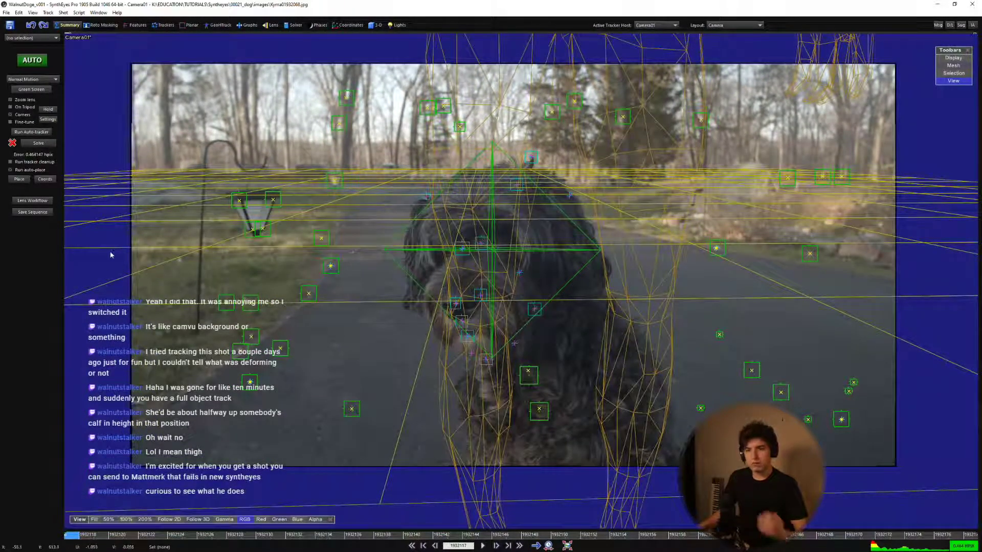
left_click(32, 200)
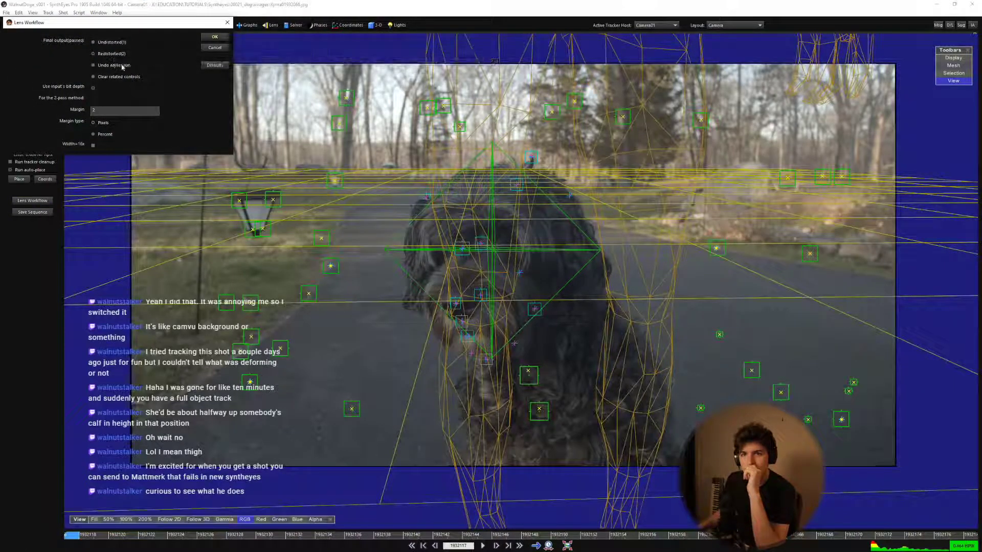
left_click(215, 37)
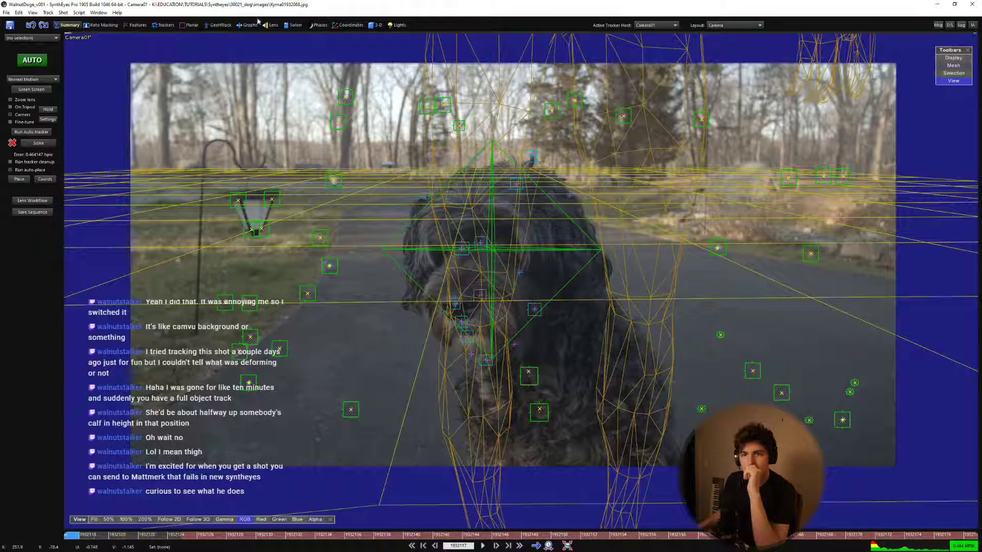
Reset the lens's quadratic distortion to 0 in the advanced lens controls.
left_click(271, 25)
left_click(53, 125)
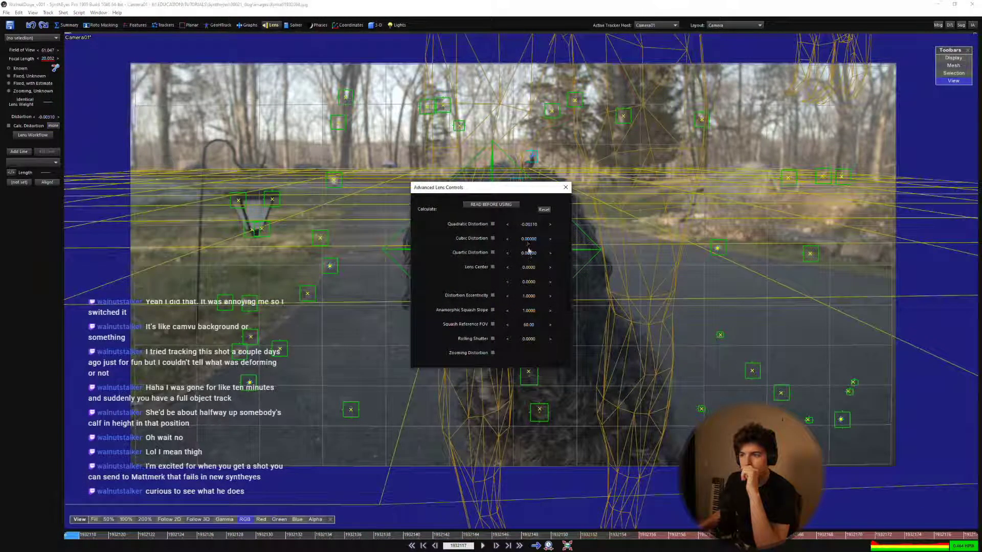
right_click(529, 225)
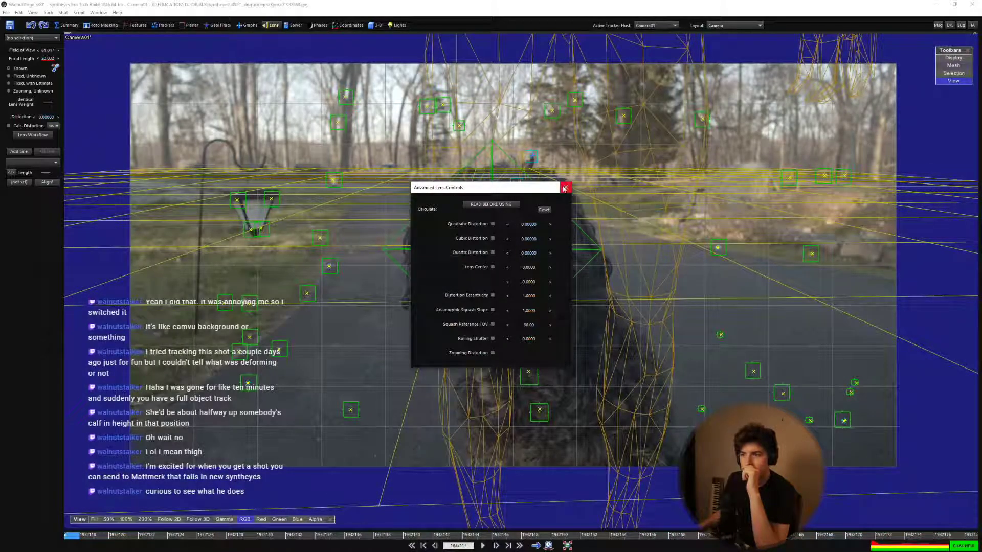
left_click(564, 188)
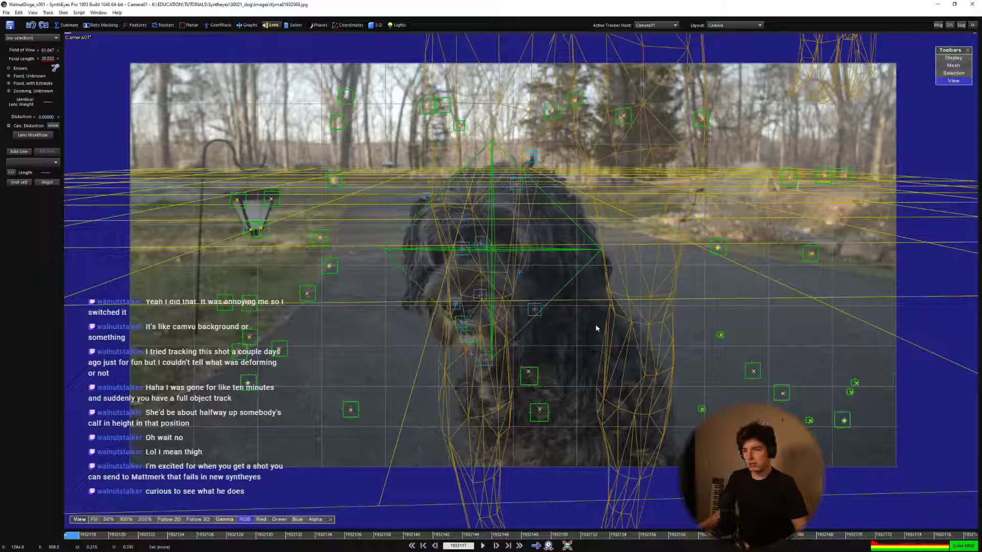
Close SynthEyes 1905 and open the recent WalnutDoge_v001.sni project in SynthEyes 1709.
left_click(971, 5)
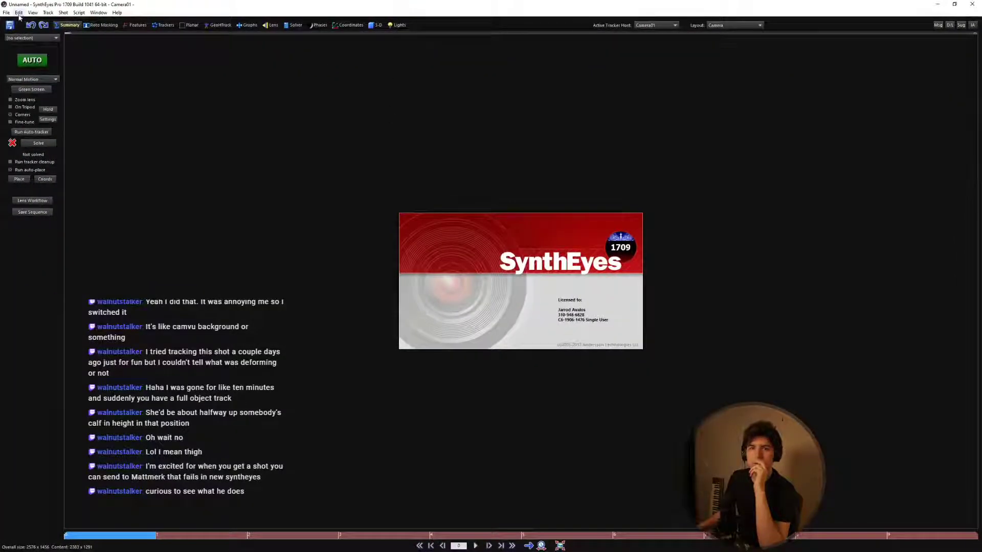
left_click(7, 12)
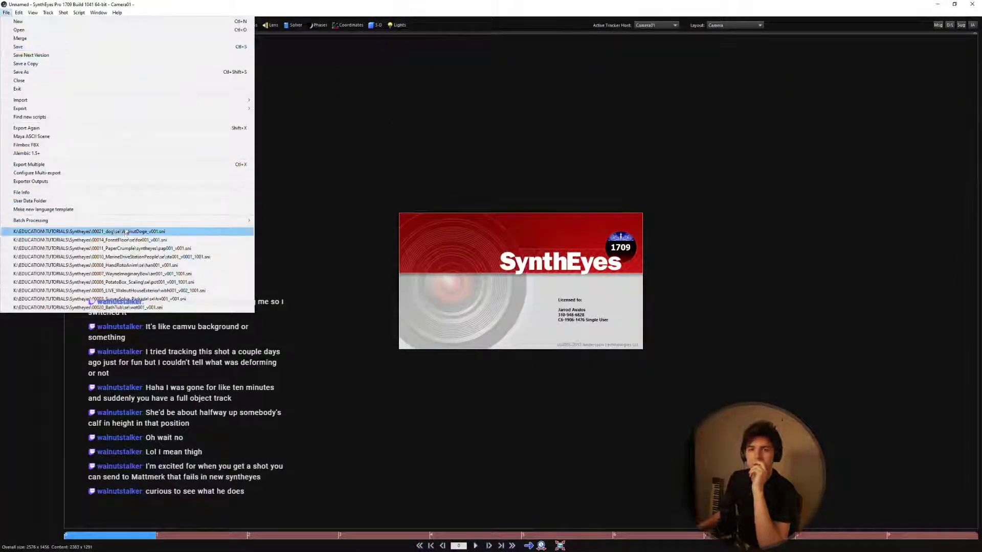
left_click(148, 233)
left_click(542, 307)
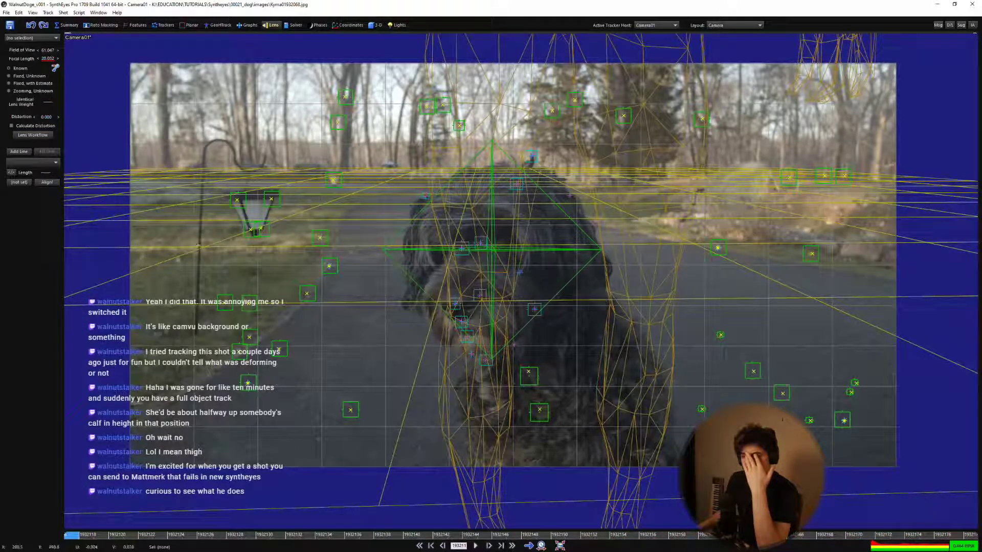
Load seUDRedistort.exr from the 00021_dog folder as the lens map in the shot's image preparation setup.
middle_click_drag(128, 177, 142, 179)
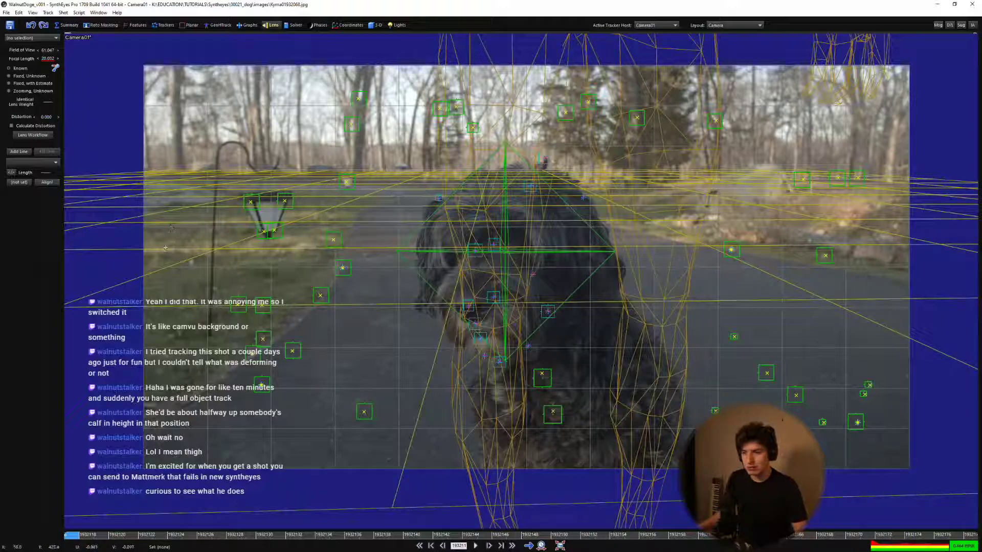
middle_click_drag(325, 330, 318, 331)
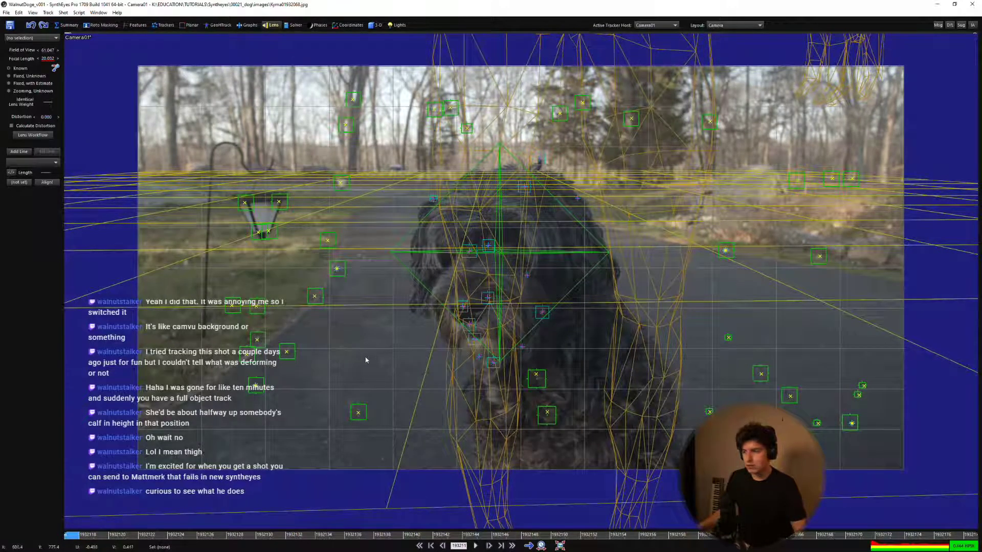
scroll(375, 348, "up", 1)
key("p")
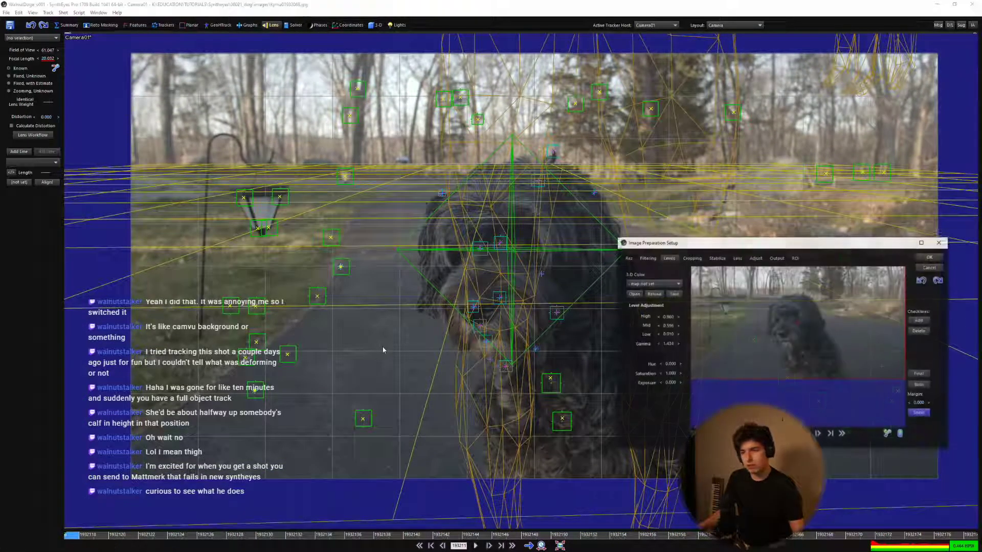
left_click_drag(811, 243, 422, 176)
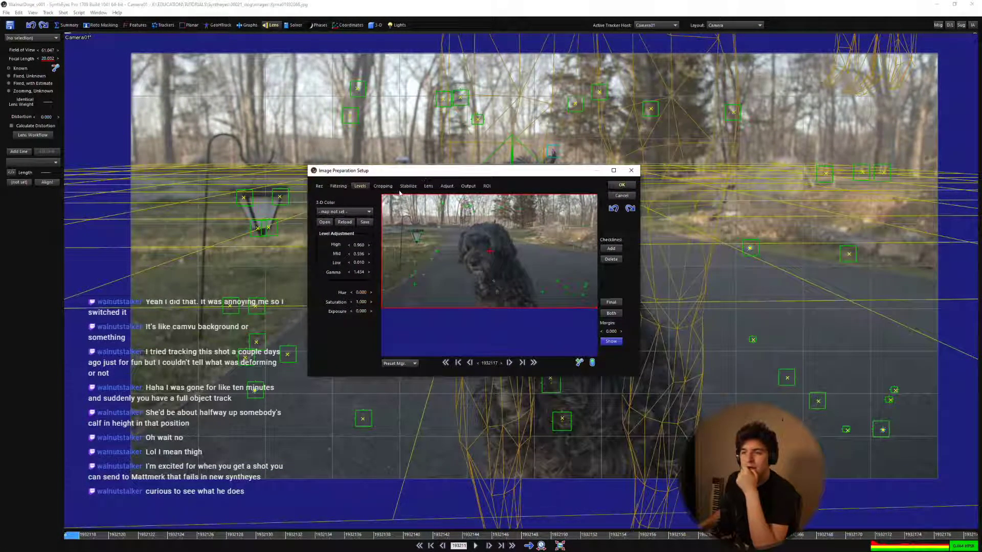
left_click(429, 186)
left_click(366, 297)
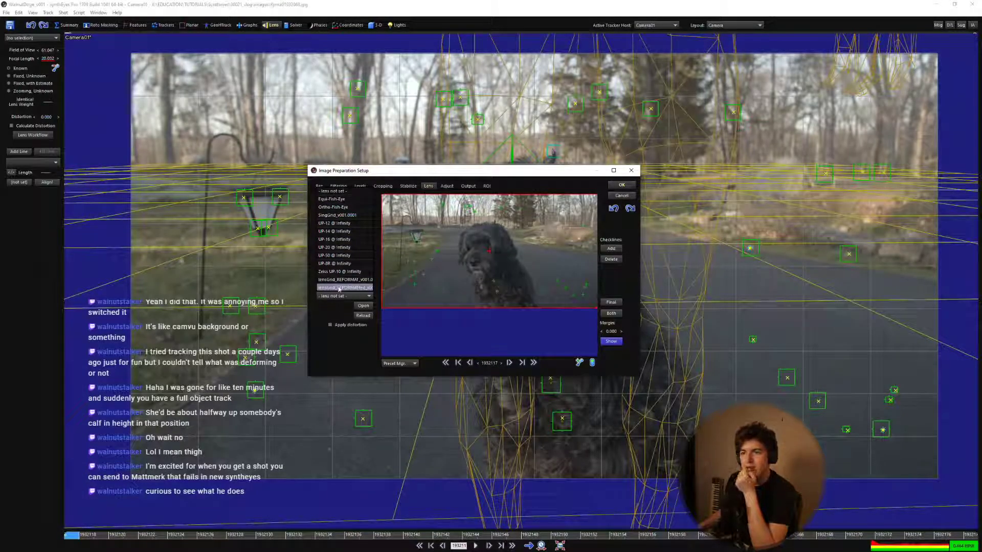
left_click(337, 313)
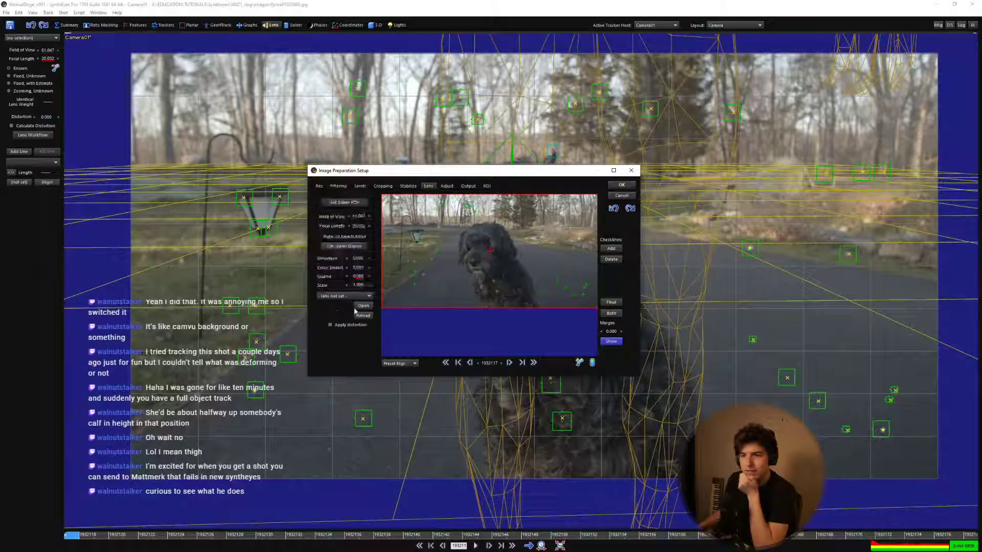
left_click(363, 305)
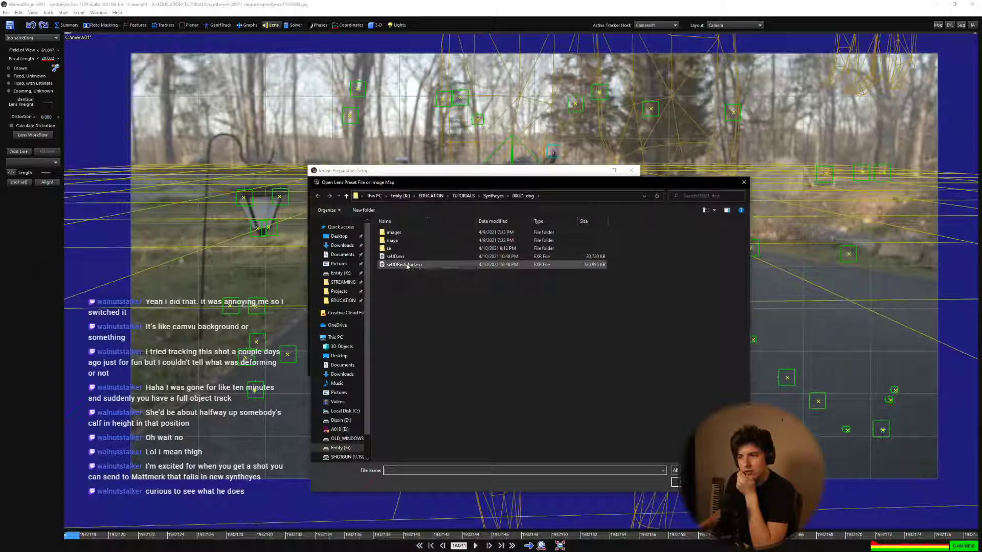
left_click(402, 264)
left_click(676, 482)
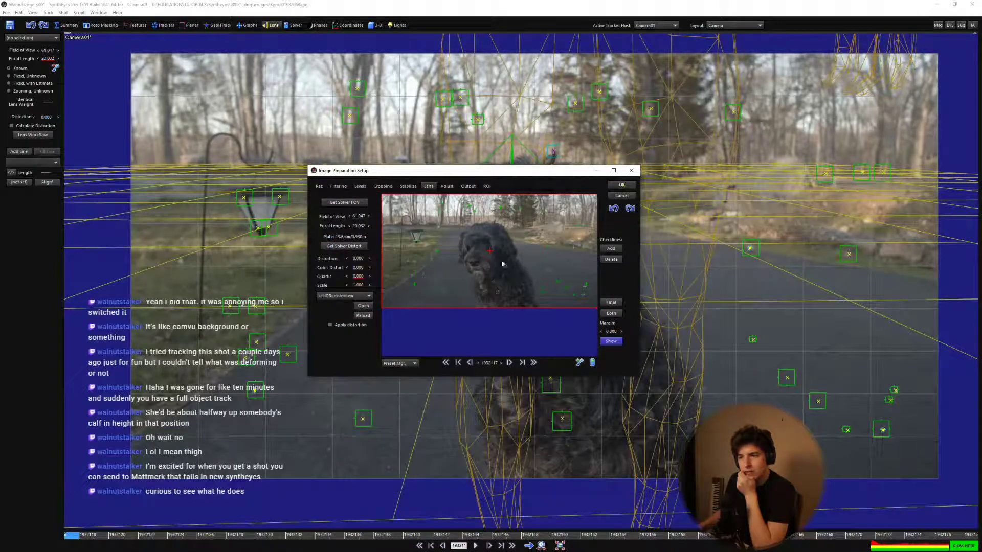
Remove the redistortion map's effect from the trackers, replace the lens map with seUD.exr and accept the image preparation.
left_click(466, 187)
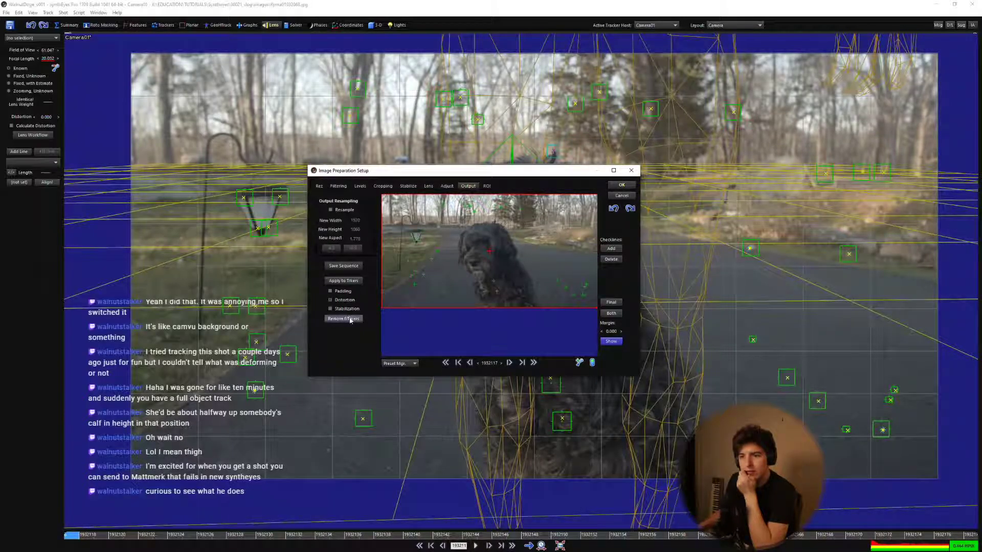
left_click(350, 319)
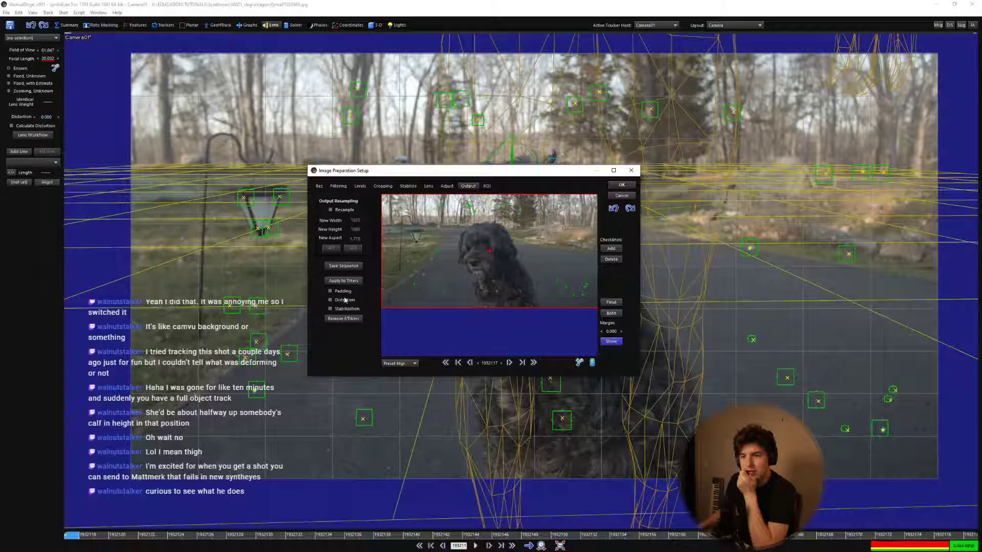
left_click(428, 187)
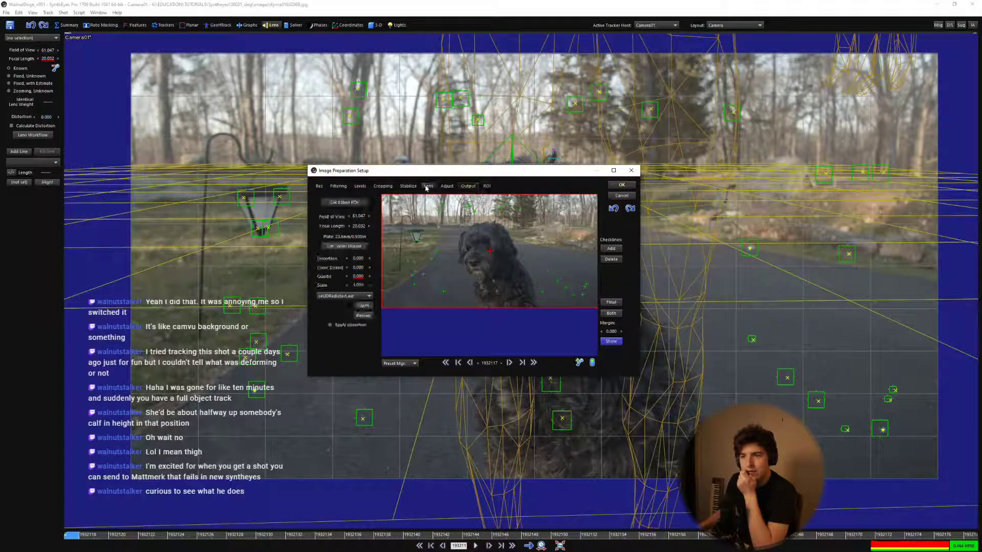
left_click(363, 305)
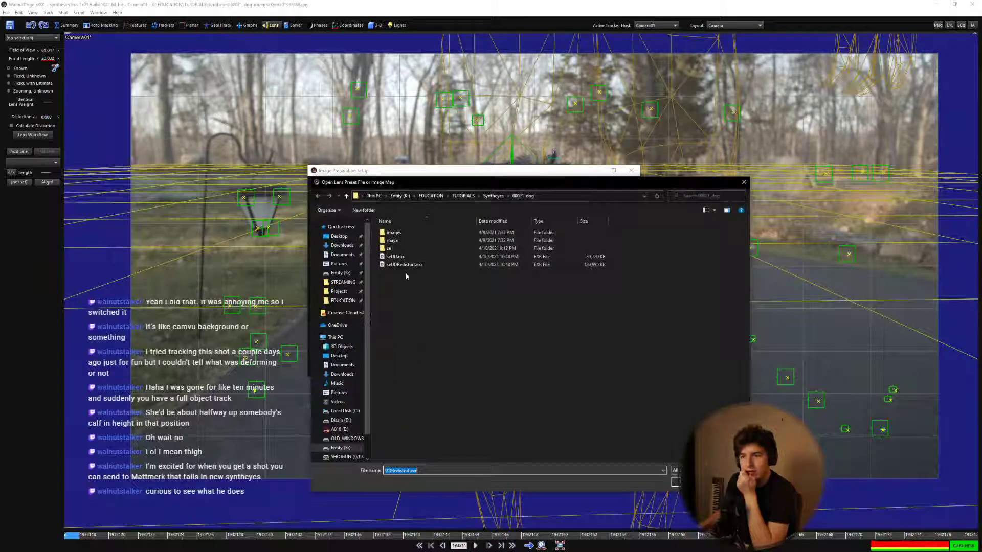
double_click(396, 256)
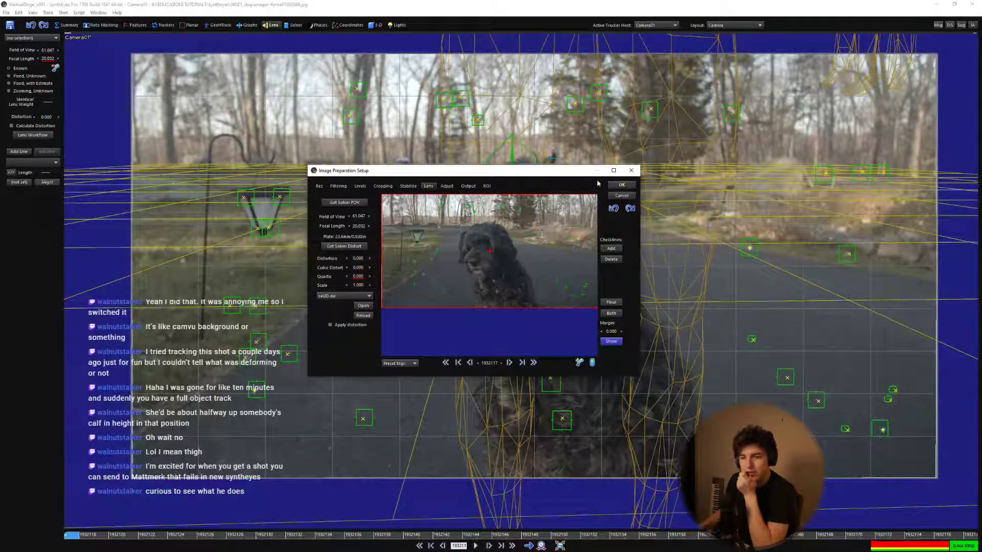
left_click(622, 185)
left_click(523, 307)
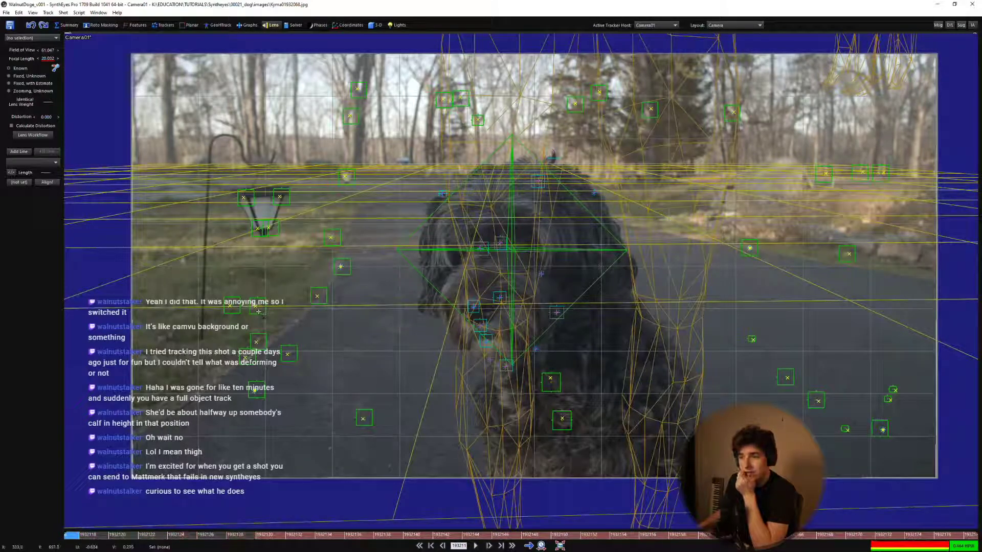
Select the ground plane mesh and switch to the solver controls for Camera01.
left_click(381, 178)
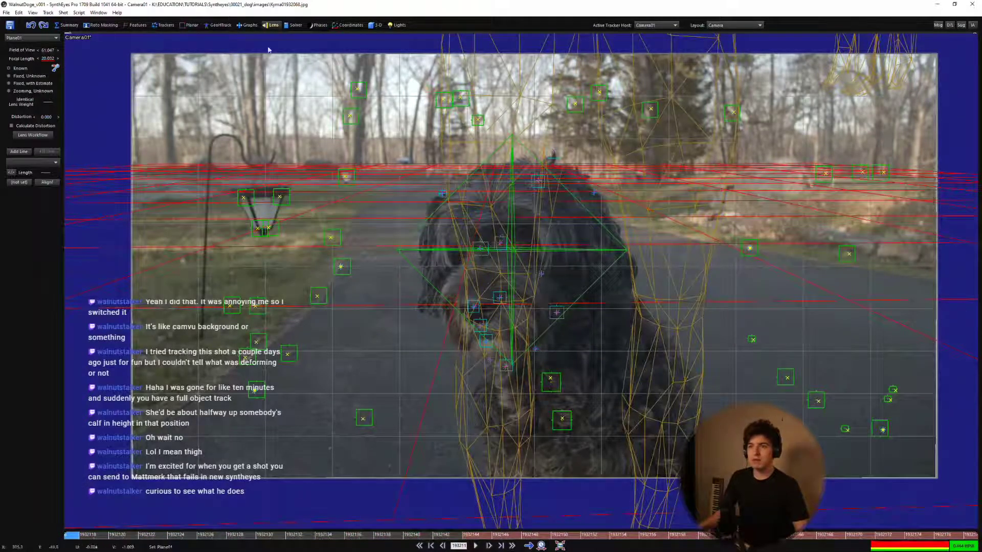
key("F8")
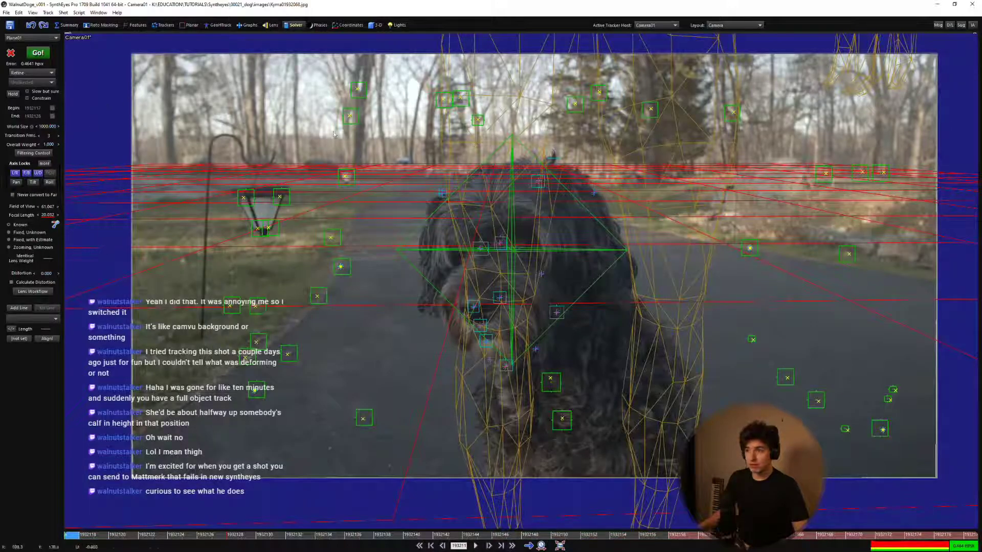
Make Object01 the active tracker host, solve it again in Refine mode, and accept the solver results.
left_click(650, 25)
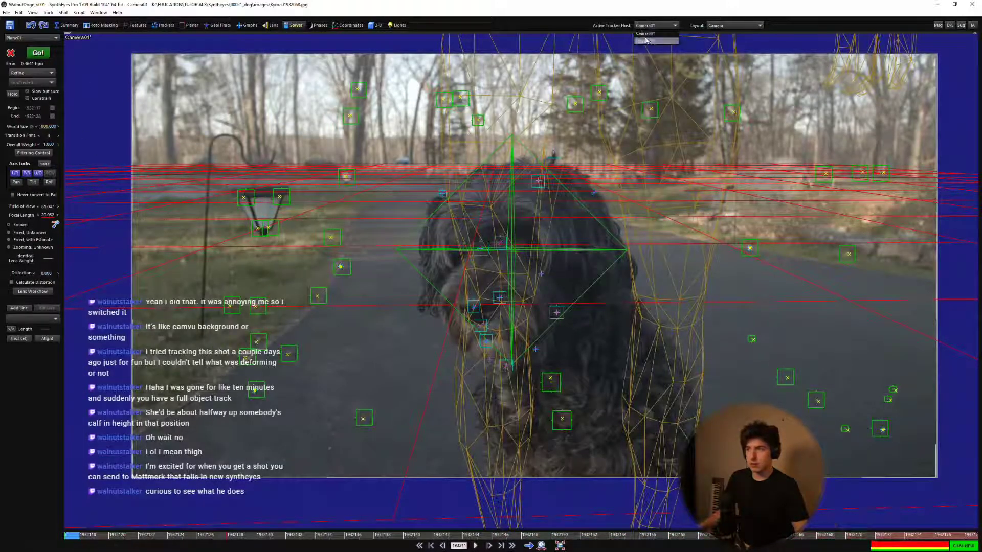
left_click(649, 41)
left_click(46, 73)
left_click(18, 97)
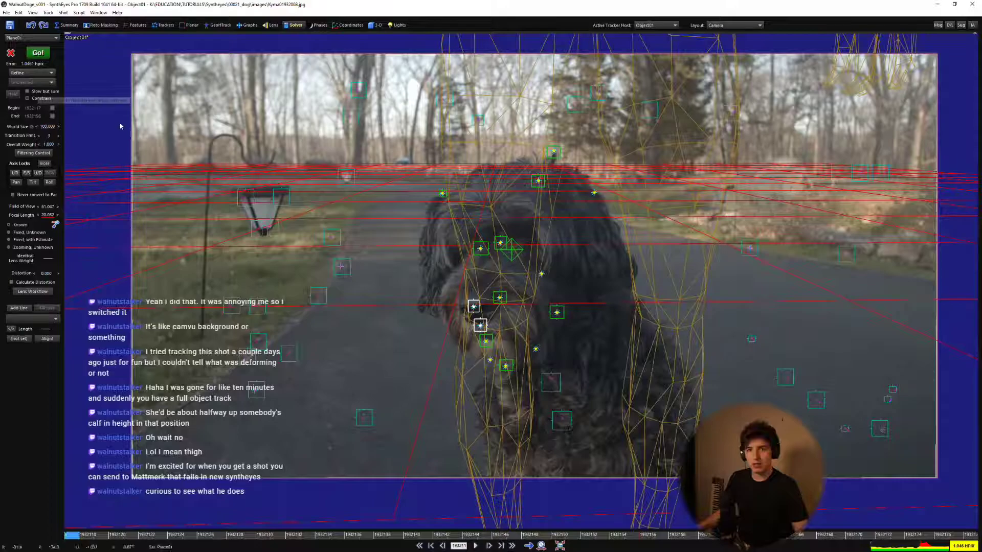
left_click(40, 55)
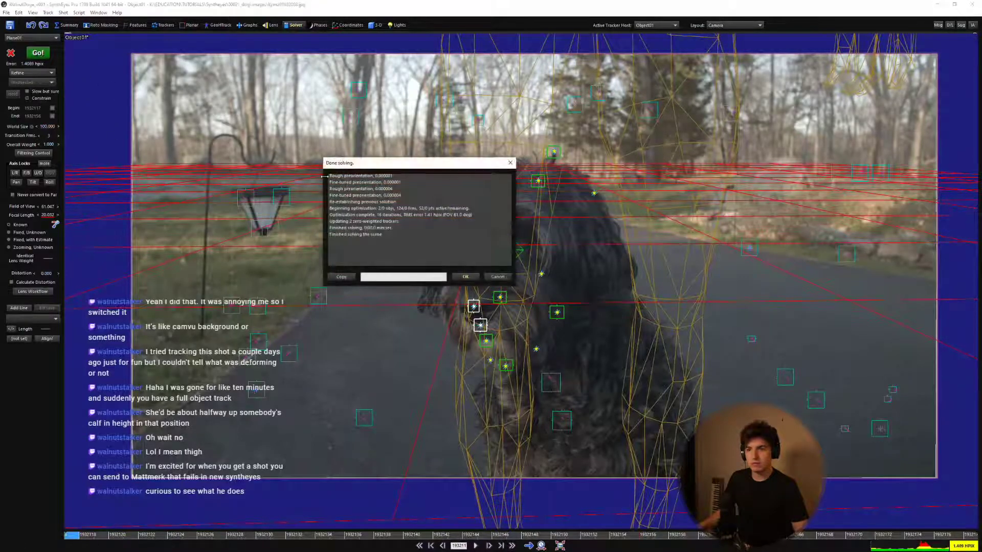
left_click(463, 276)
Play the shot to check the refined object track and look into the additional axis lock settings.
key("space")
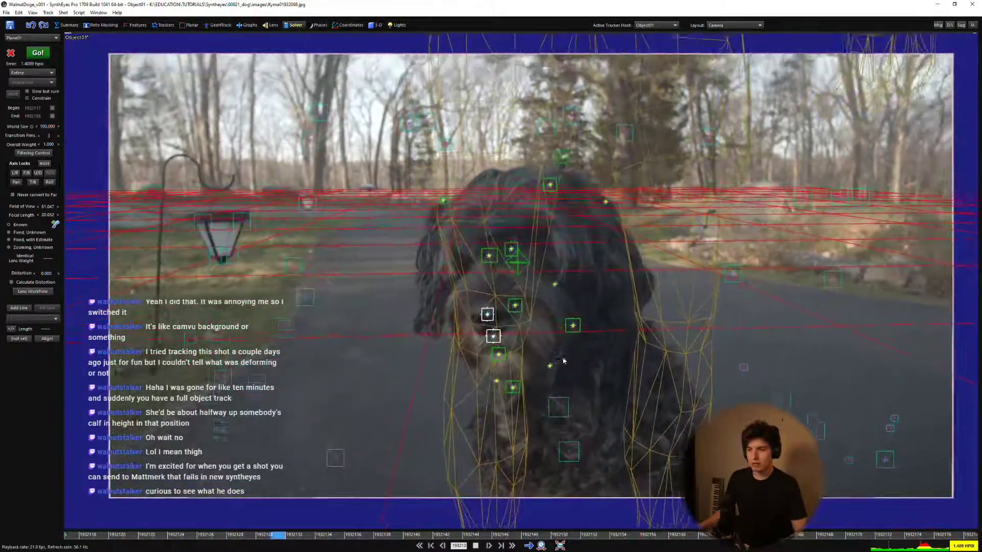
key("space")
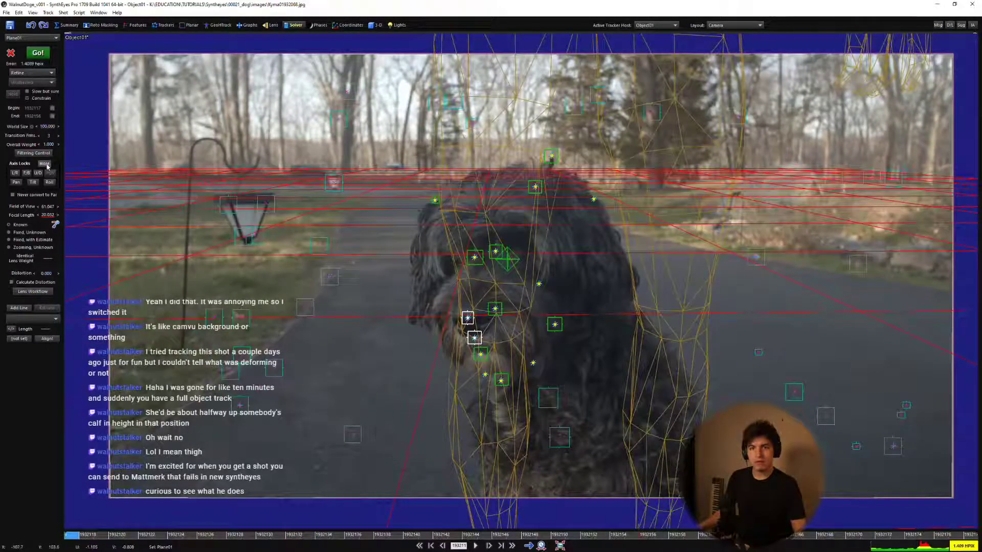
left_click(45, 164)
left_click(564, 163)
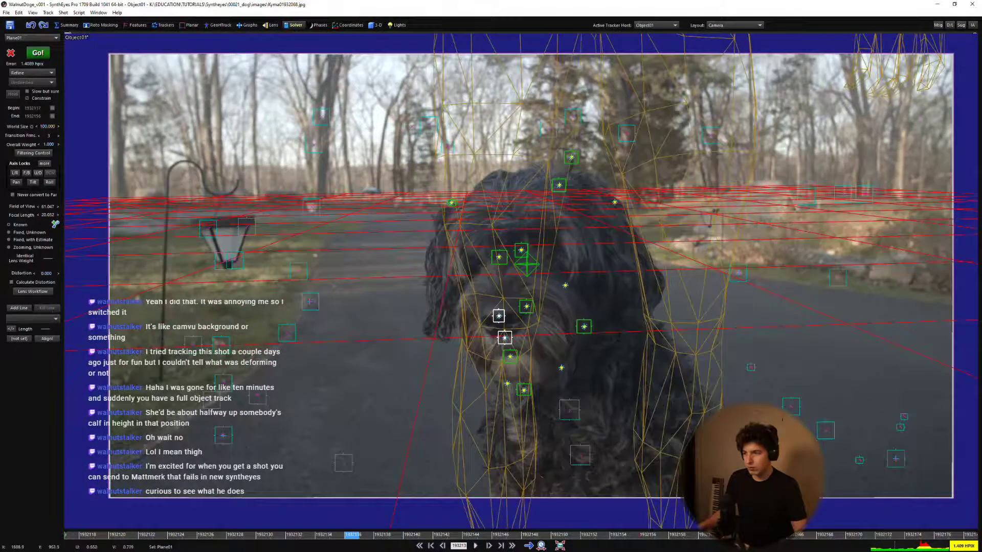
Select the Camera01 tracker on the pavement beside the dog and play the shot to examine the camera track.
left_click(825, 432)
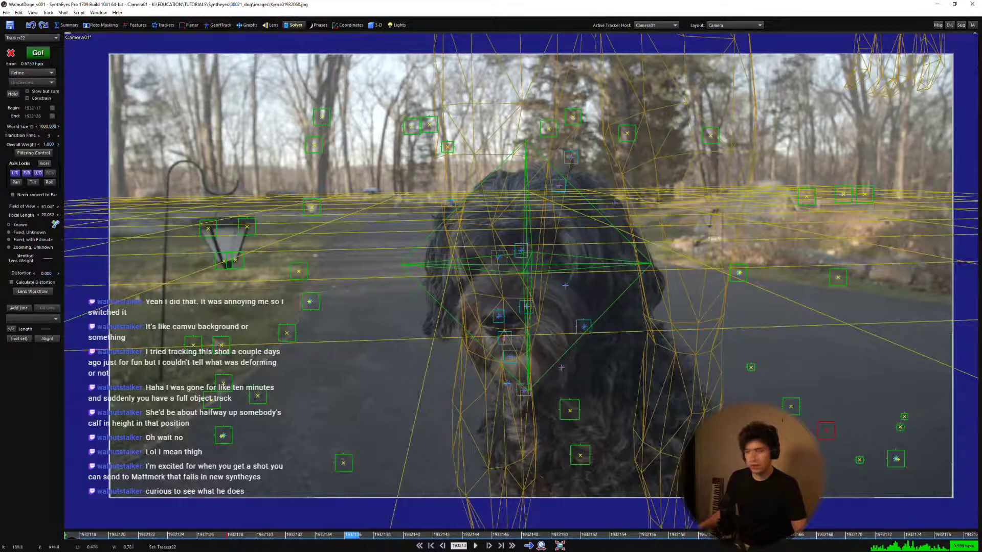
key("space")
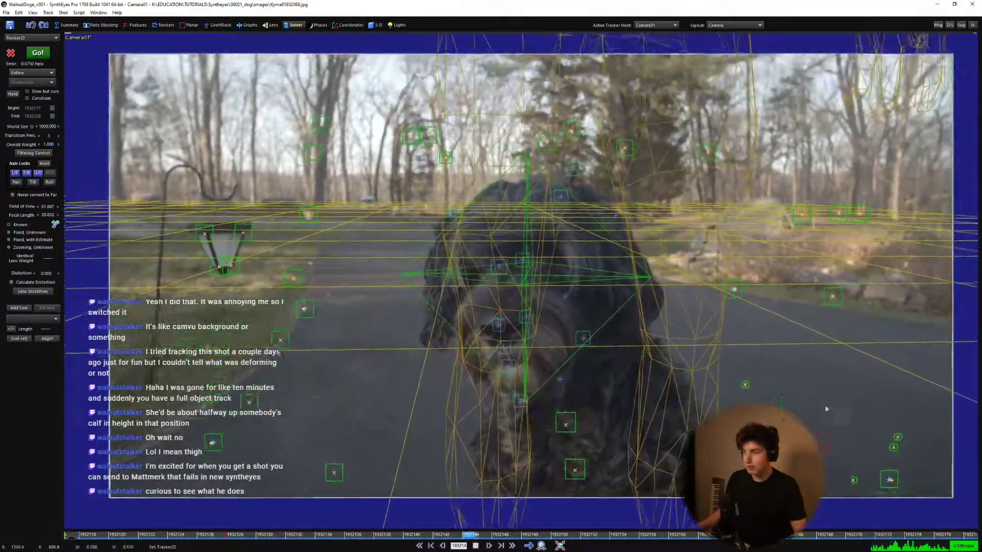
scroll(889, 422, "up", 6)
middle_click_drag(894, 423, 771, 358)
scroll(771, 358, "down", 10)
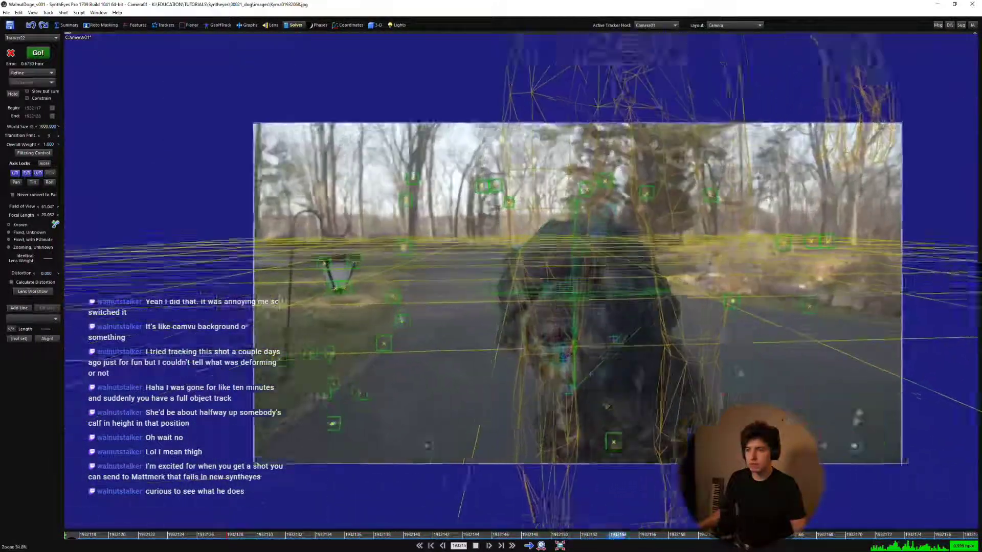
scroll(706, 367, "up", 3)
key("space")
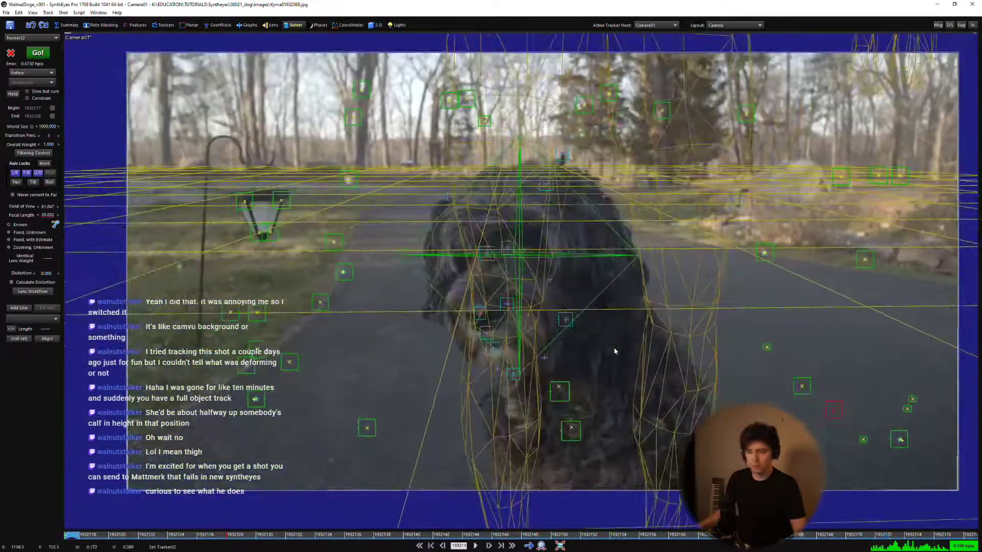
middle_click_drag(607, 359, 576, 371)
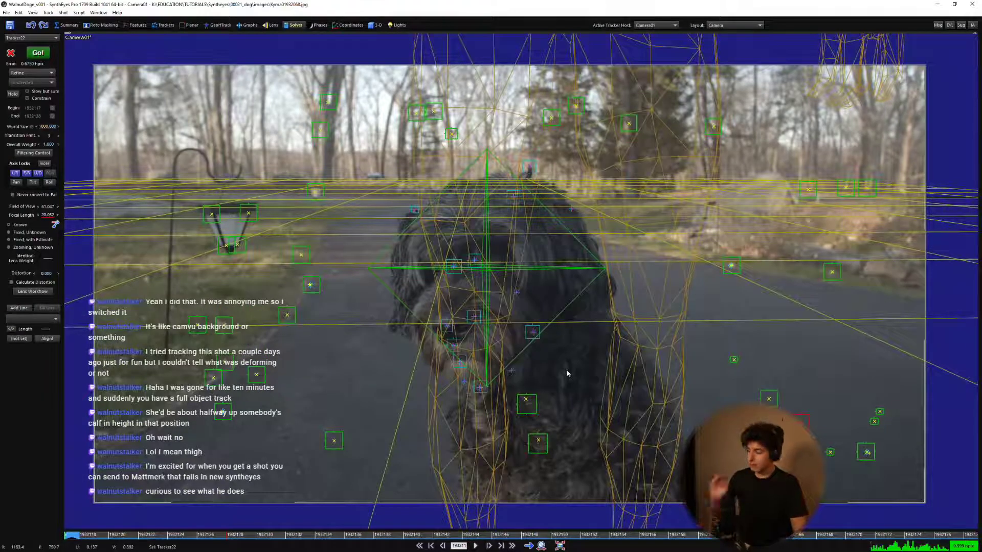
key("space")
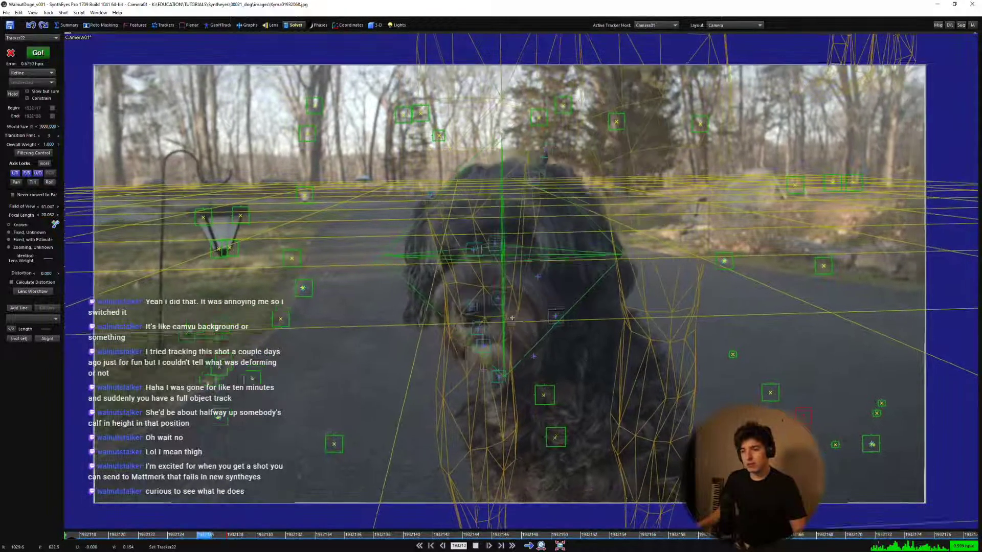
key("space")
Select Object01 and compare its scale and motion with the human mesh in the quad views and camera view during playback.
left_click(573, 289)
key("q")
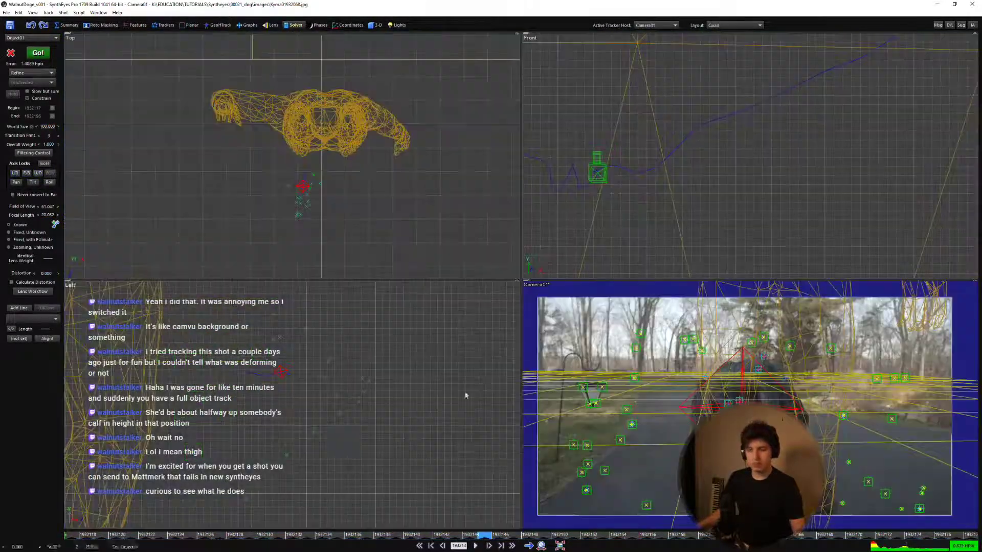
scroll(307, 408, "down", 3)
scroll(306, 408, "up", 5)
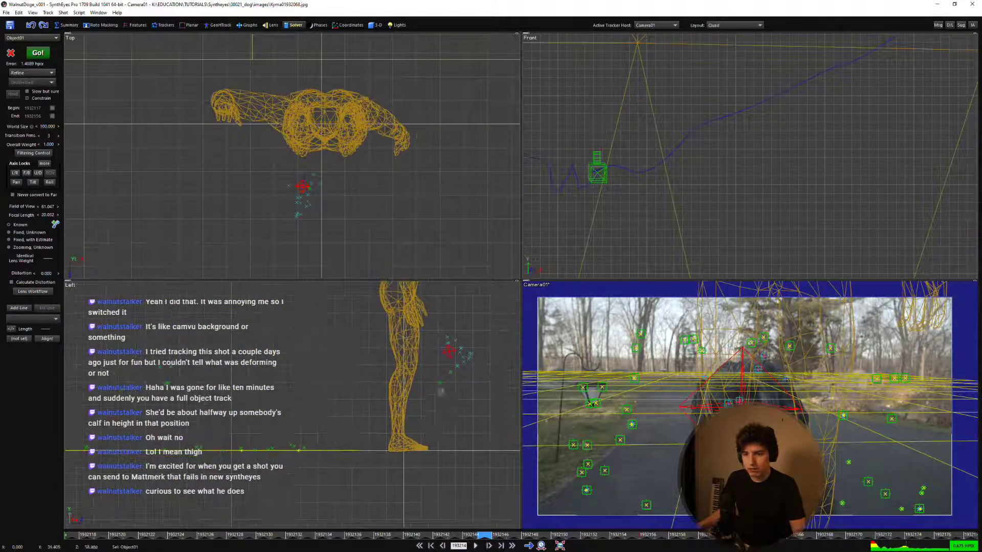
key("space")
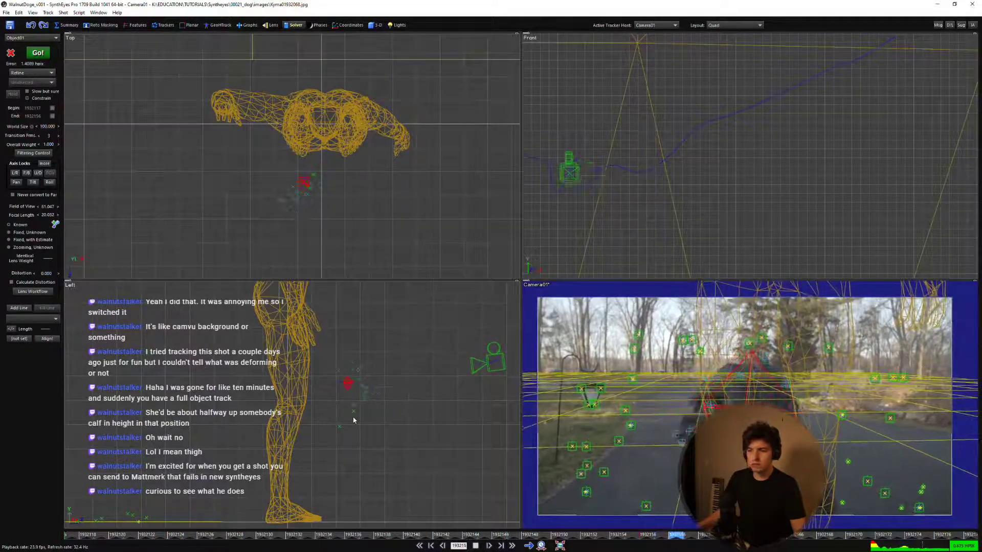
key("1")
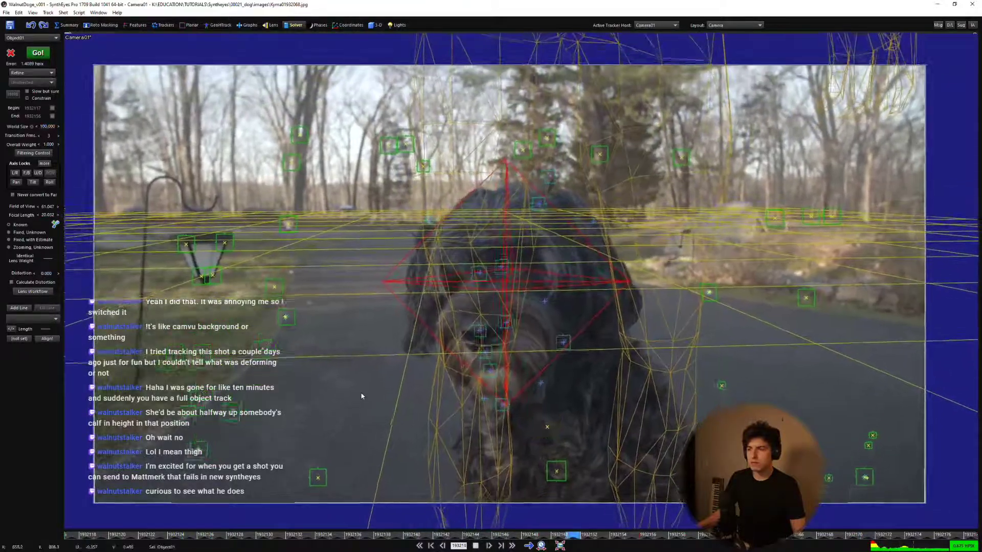
key("space")
Examine the Object01 marker over the dog's head in the perspective view.
key("8")
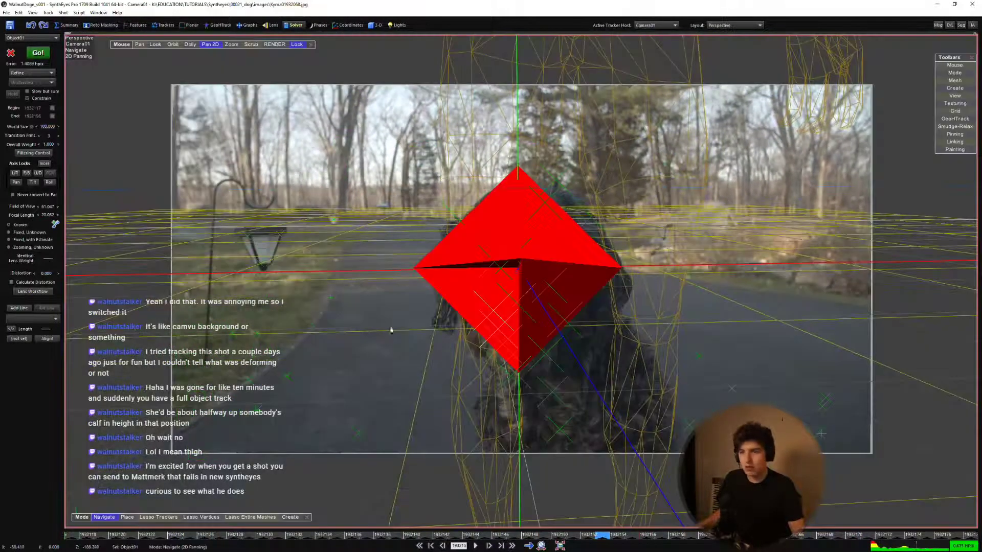
scroll(589, 258, "up", 3)
middle_click_drag(589, 258, 666, 243)
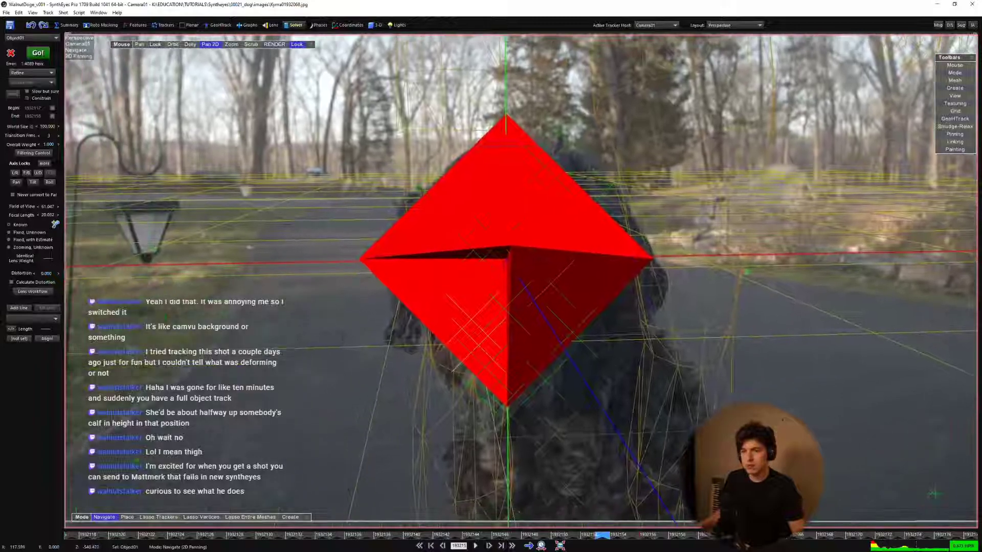
Play the shot in the camera view and examine how Object01, the human mesh and the ground plane line up with the plate.
key("5")
key("space")
scroll(471, 263, "up", 3)
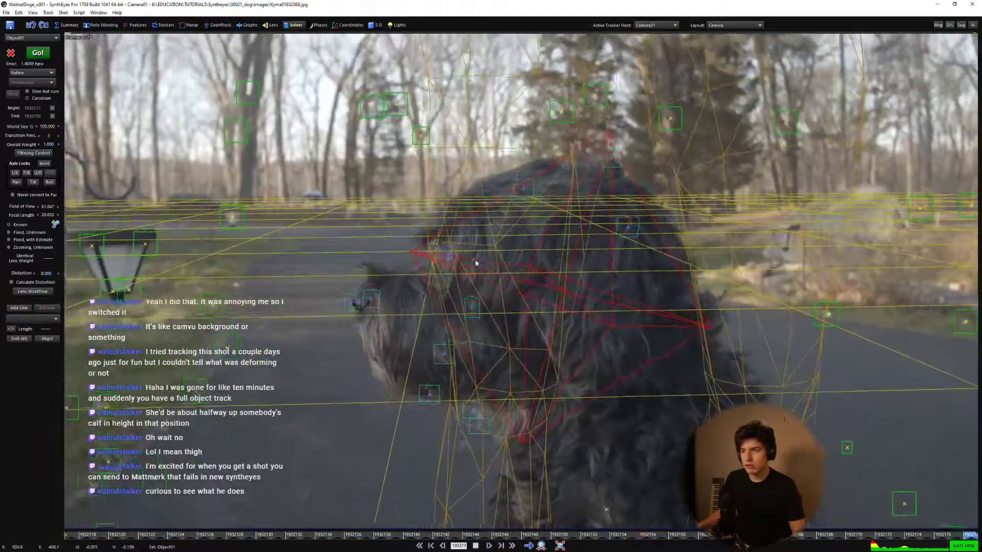
scroll(477, 234, "down", 3)
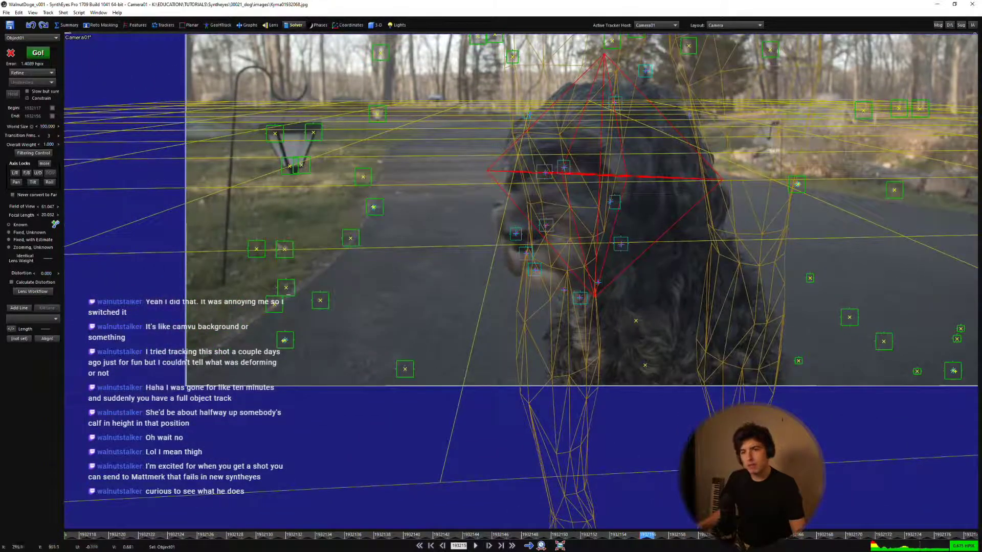
scroll(299, 289, "down", 2)
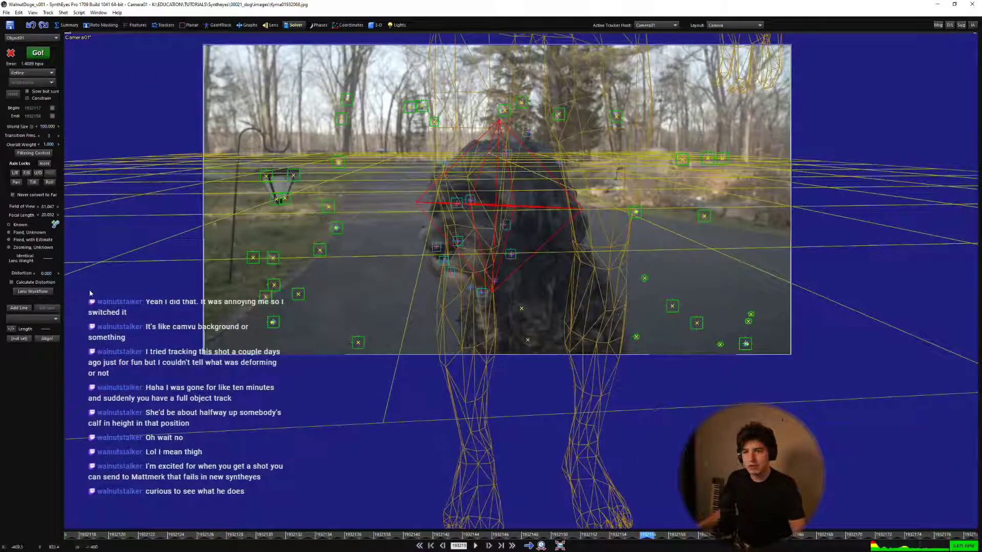
middle_click_drag(519, 293, 297, 281)
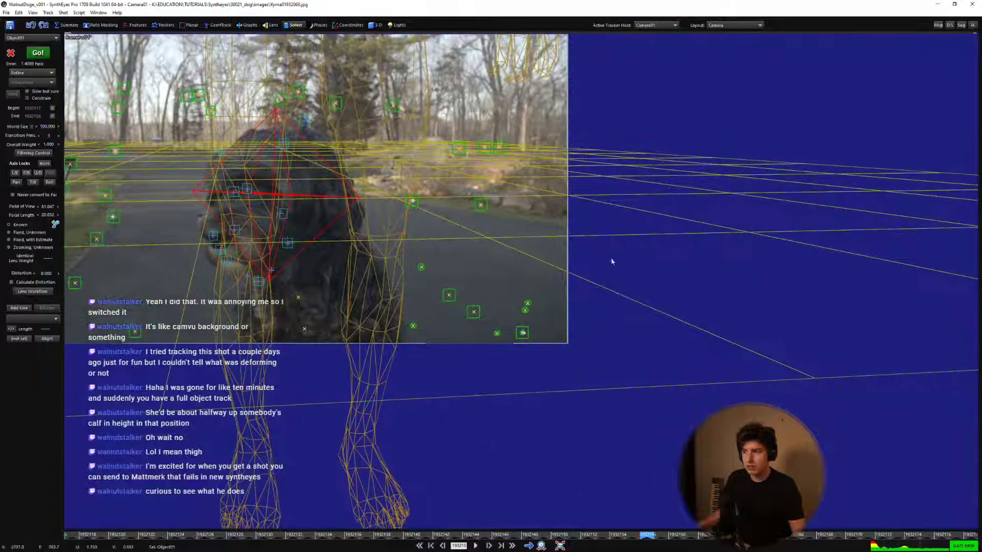
scroll(649, 253, "up", 2)
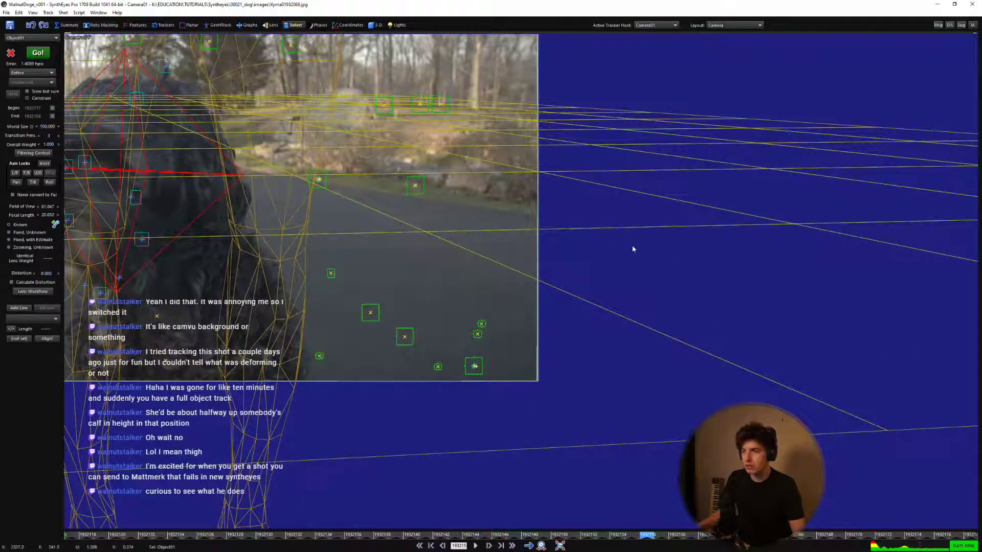
scroll(495, 271, "down", 2)
middle_click_drag(495, 271, 666, 314)
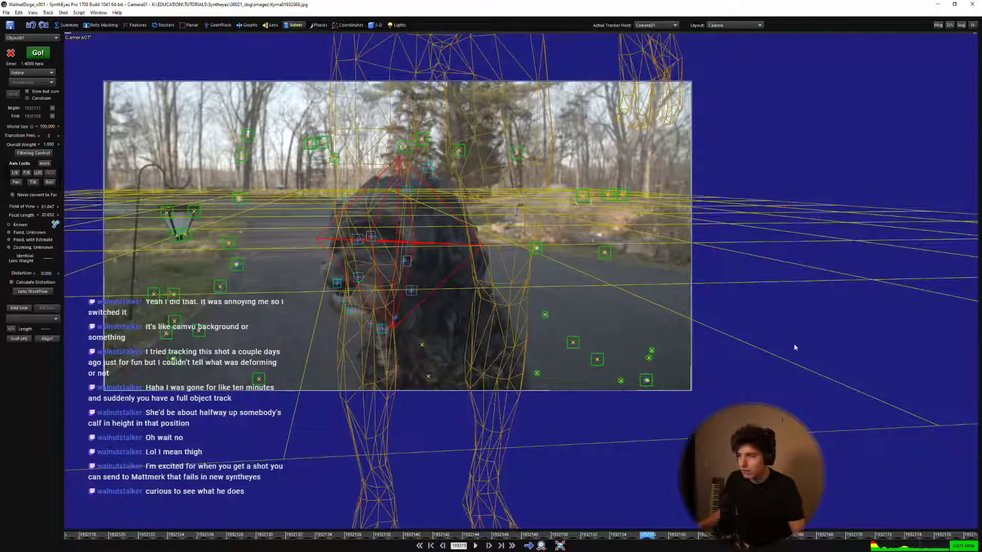
Replay the shot and examine the Object01 marker and head trackers where the dog turns its head sideways.
key("space")
scroll(462, 336, "up", 5)
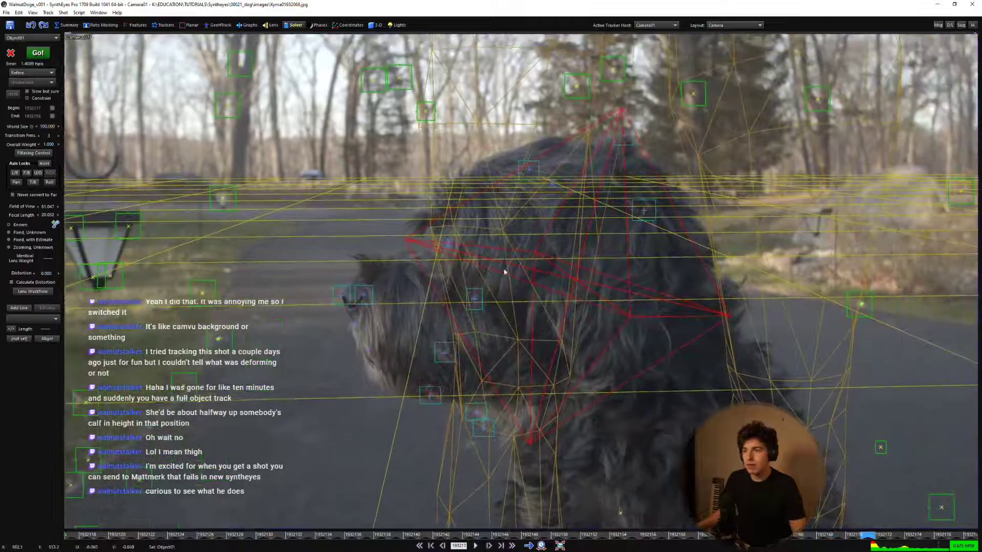
key("space")
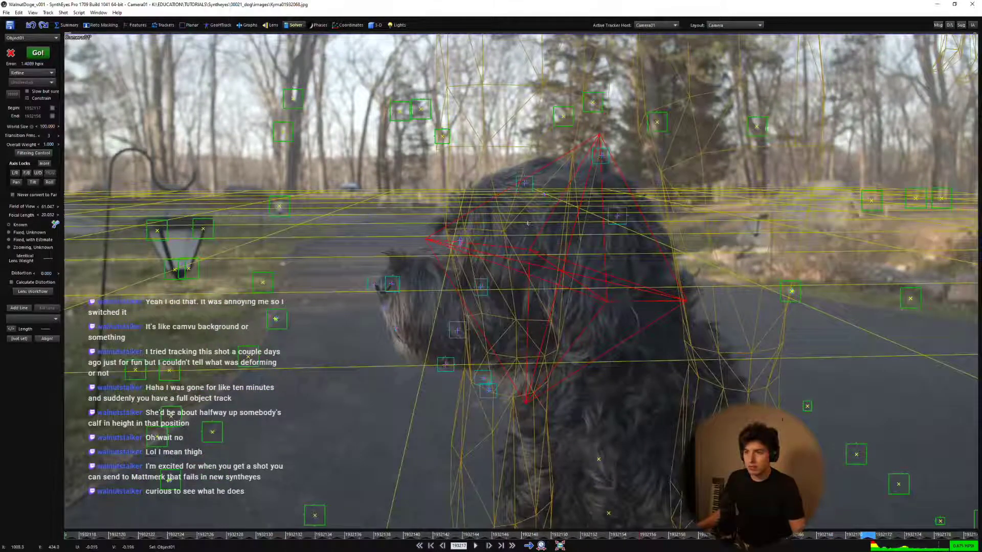
scroll(532, 223, "down", 4)
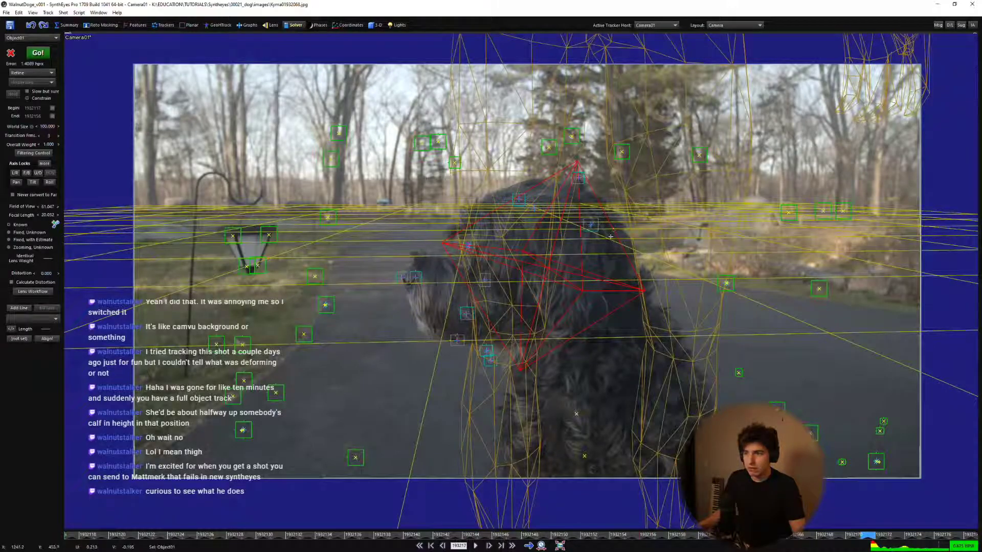
key("space")
key("space")
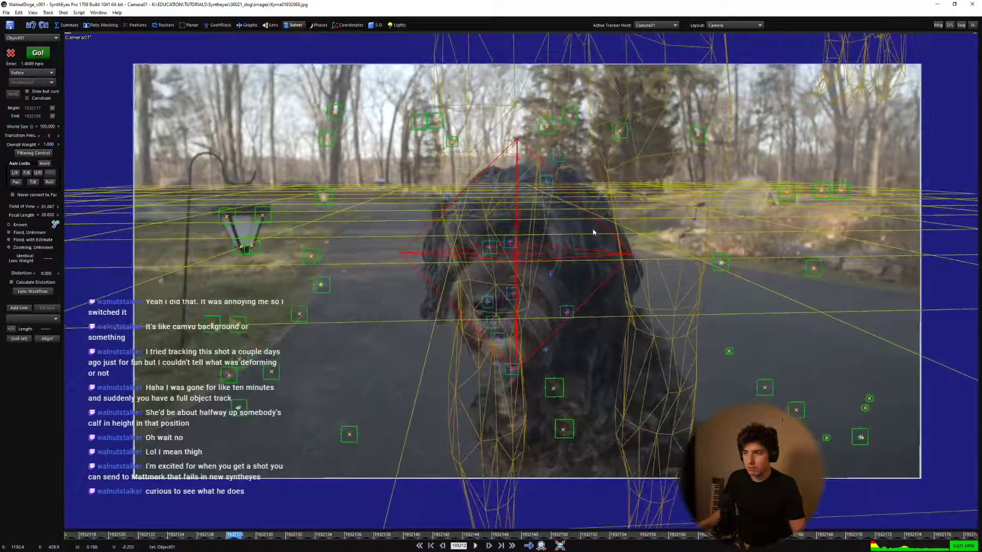
Inspect the Object01 marker on the dog's head at the start of the shot and during another playback.
scroll(611, 226, "up", 3)
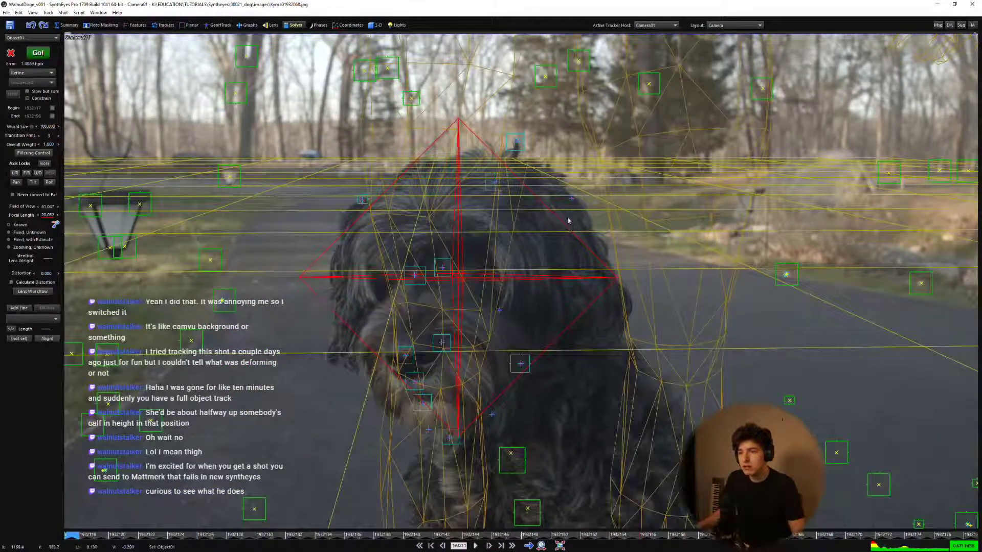
scroll(568, 220, "down", 2)
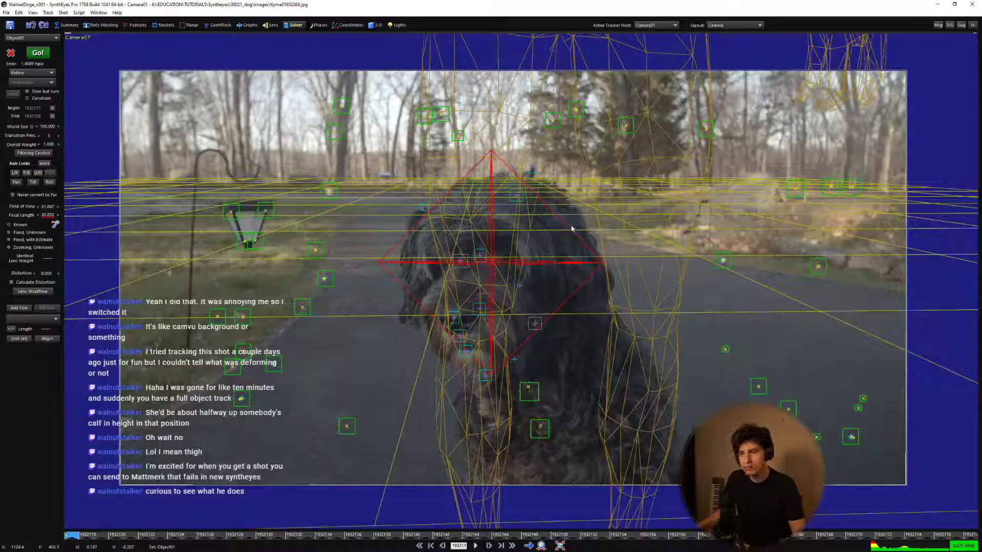
scroll(572, 229, "up", 2)
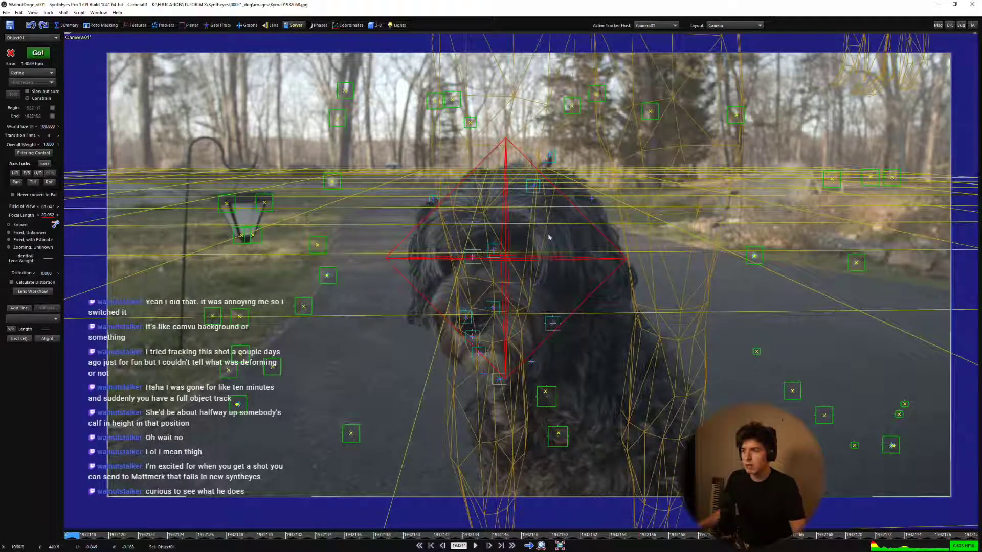
scroll(537, 273, "up", 2)
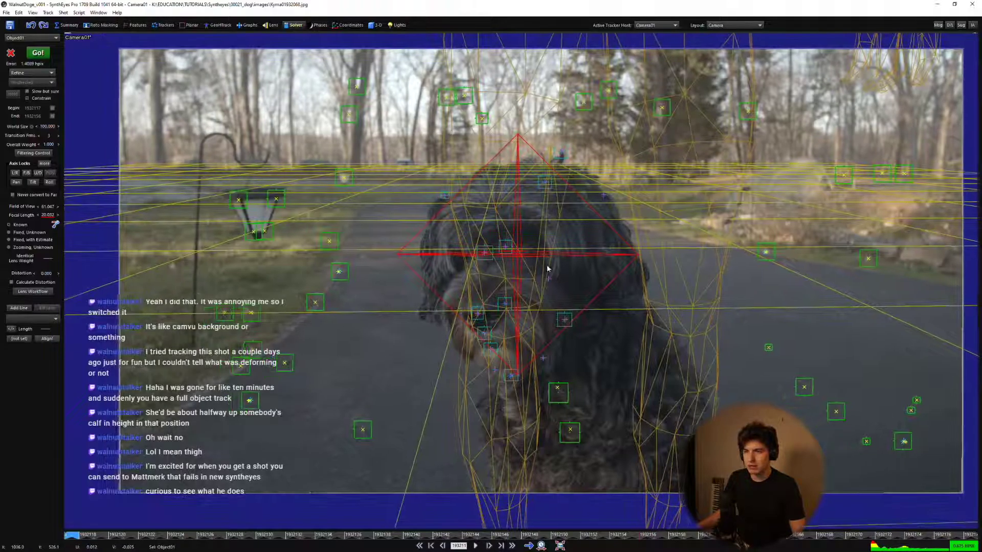
scroll(529, 262, "down", 1)
key("space")
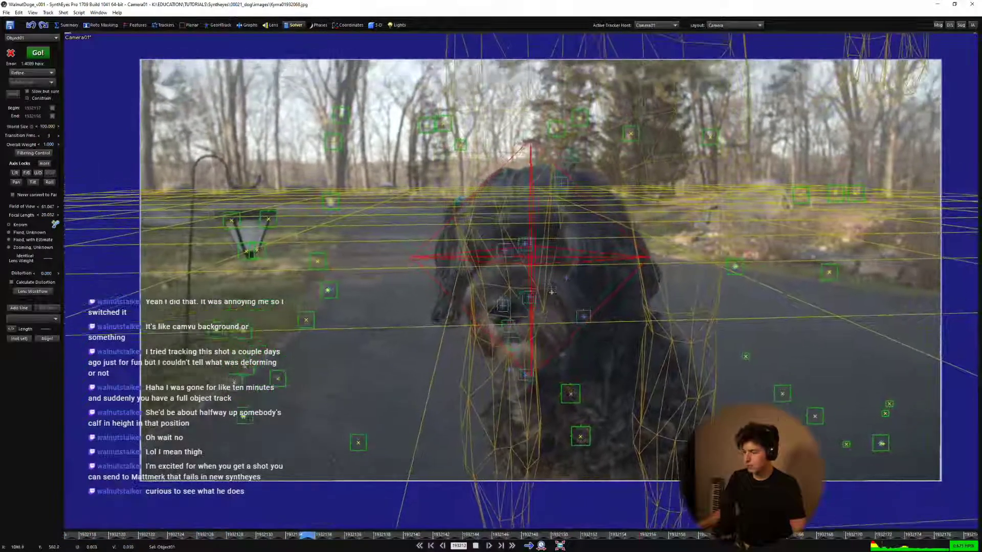
middle_click_drag(550, 300, 519, 312)
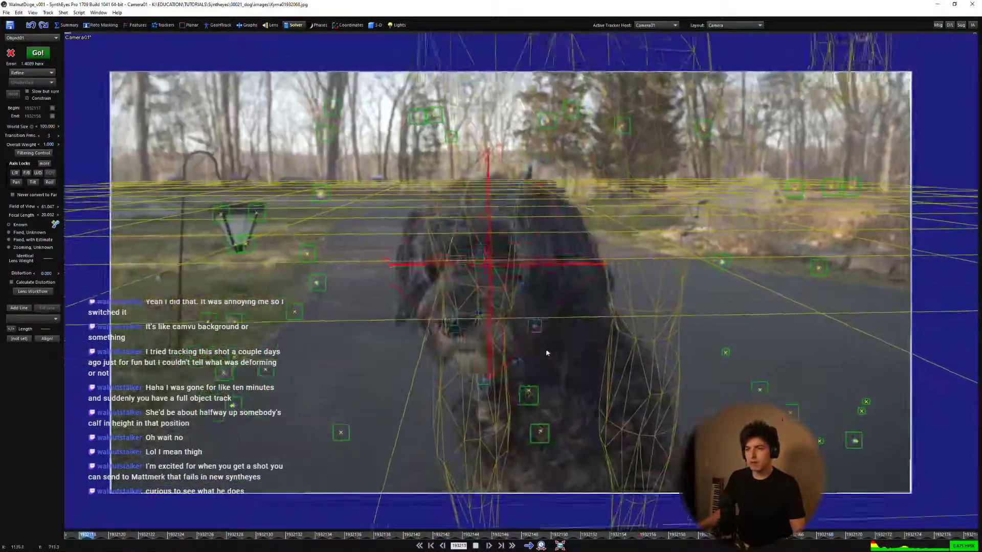
key("space")
scroll(562, 335, "down", 1)
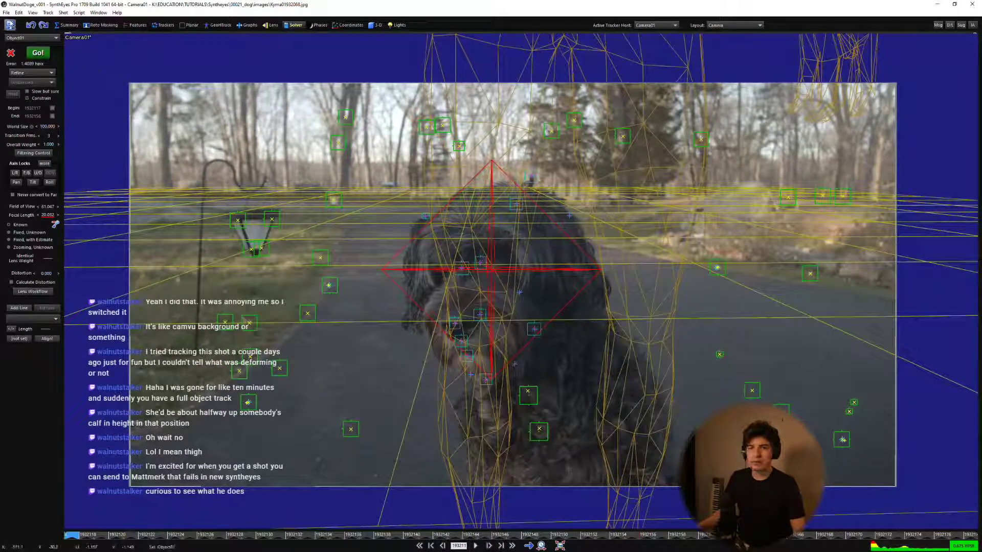
Start a Maya ASCII Scene export as WalnutDoge_v001.ma in the maya folder of EDUCATION\TUTORIALS\Syntheyes\00021_dog.
left_click(7, 13)
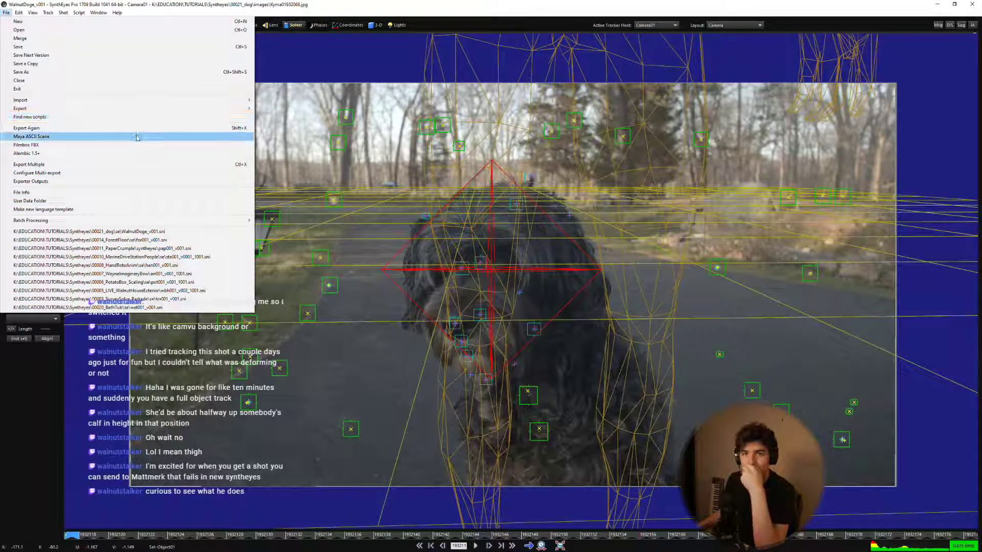
left_click(137, 138)
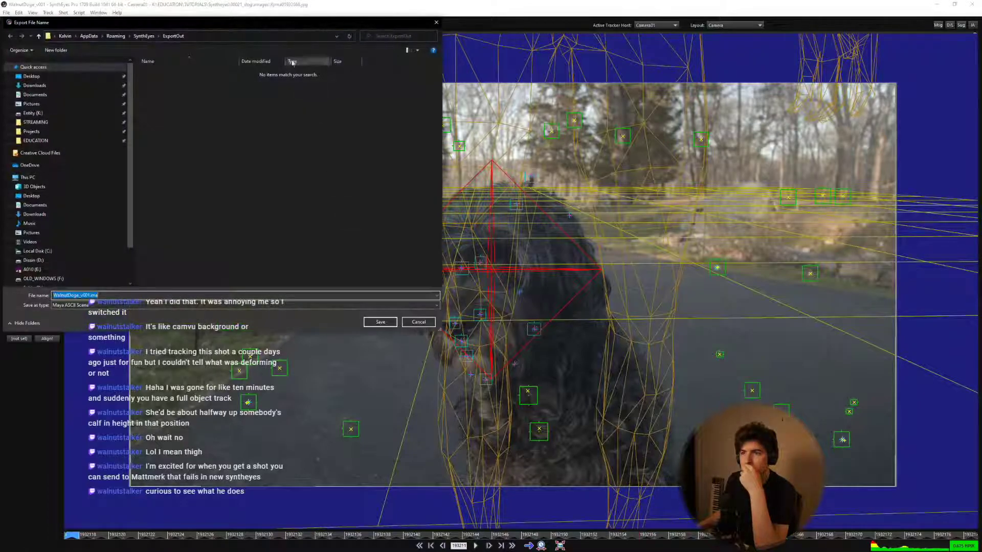
left_click_drag(252, 23, 500, 130)
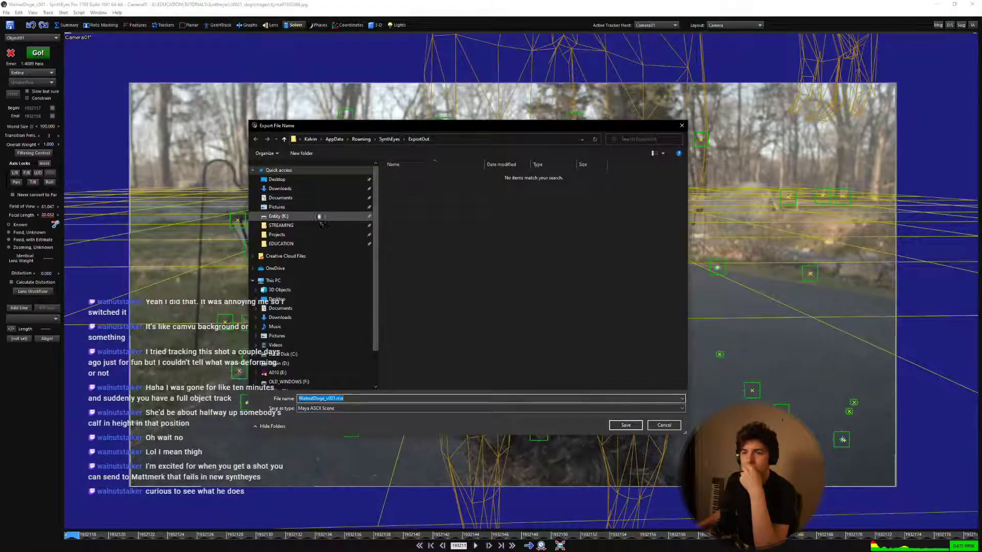
left_click(306, 244)
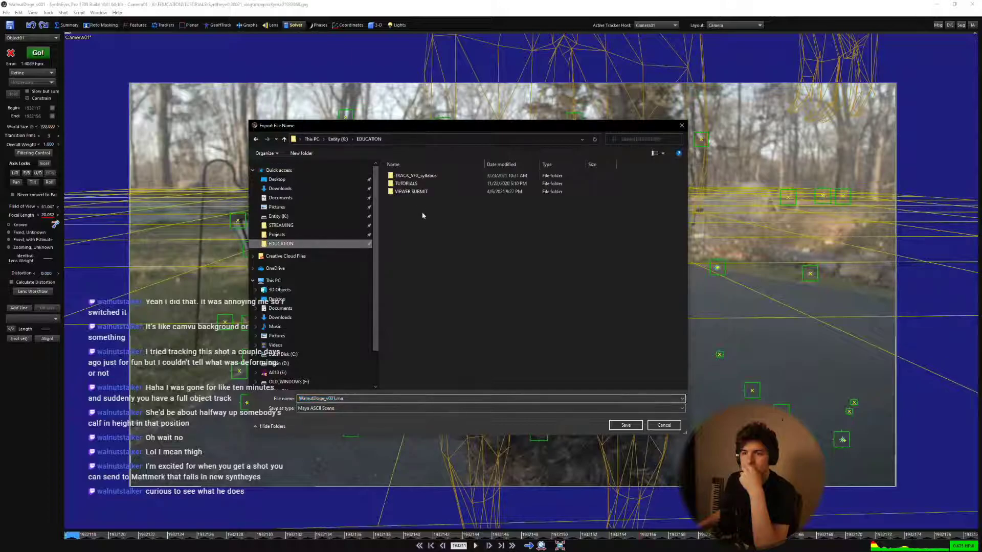
double_click(413, 192)
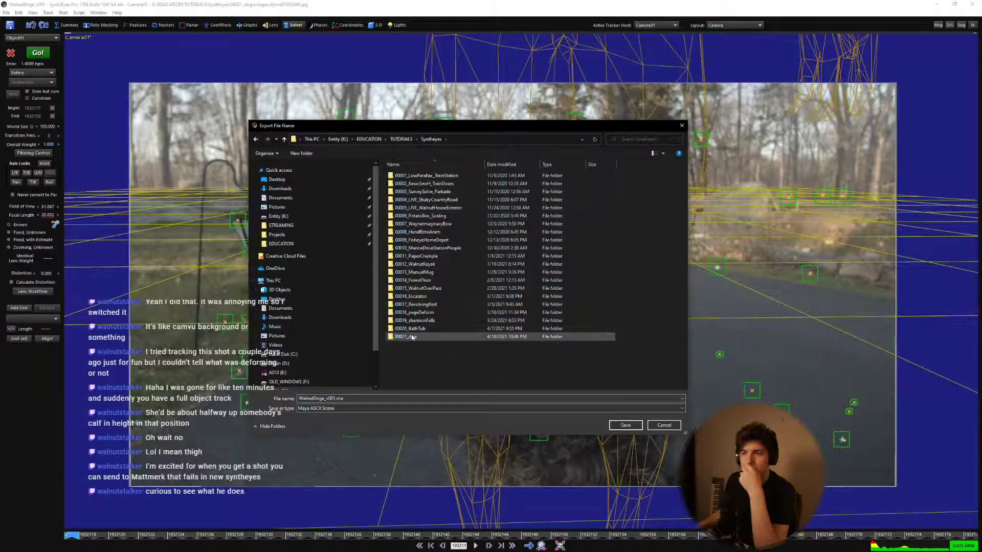
double_click(404, 336)
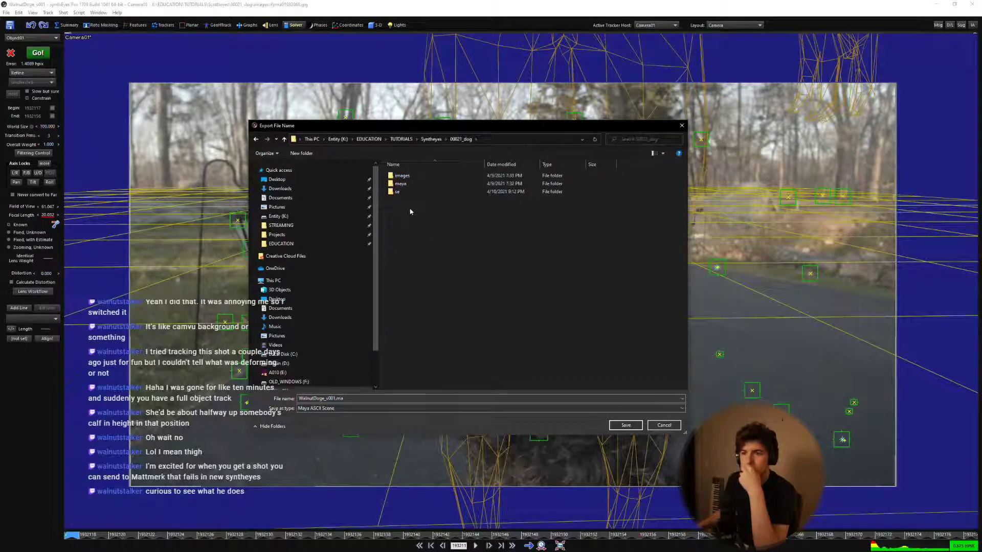
double_click(409, 184)
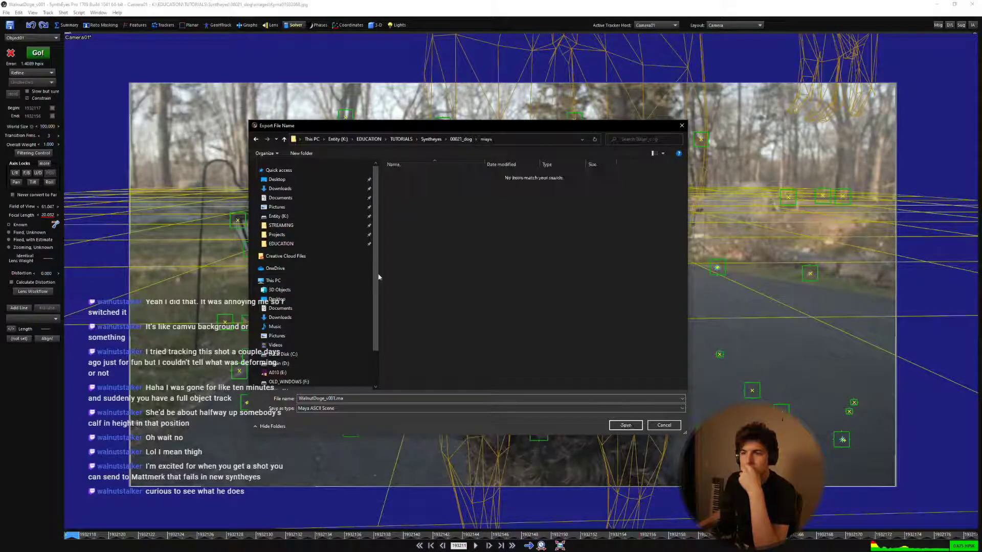
double_click(327, 398)
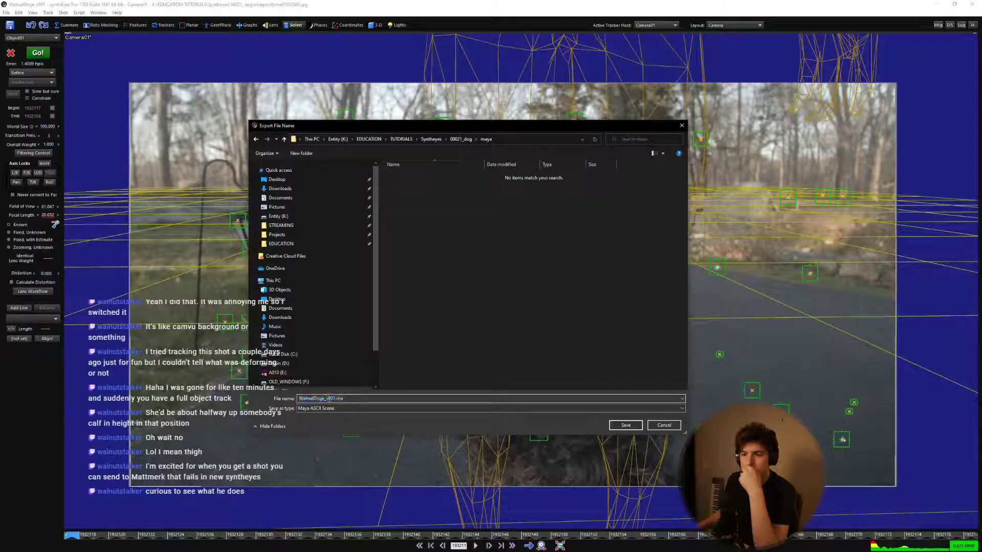
left_click(327, 398)
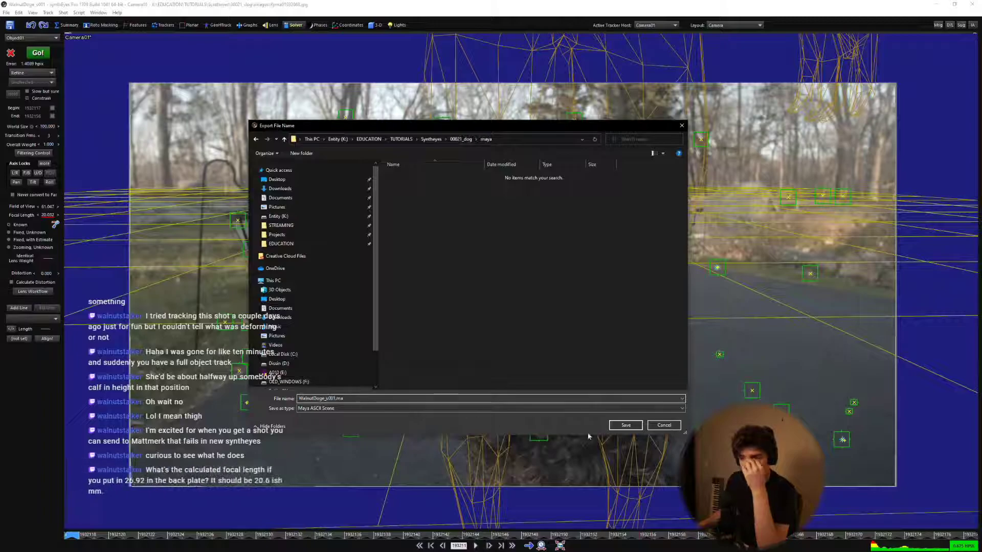
left_click(626, 425)
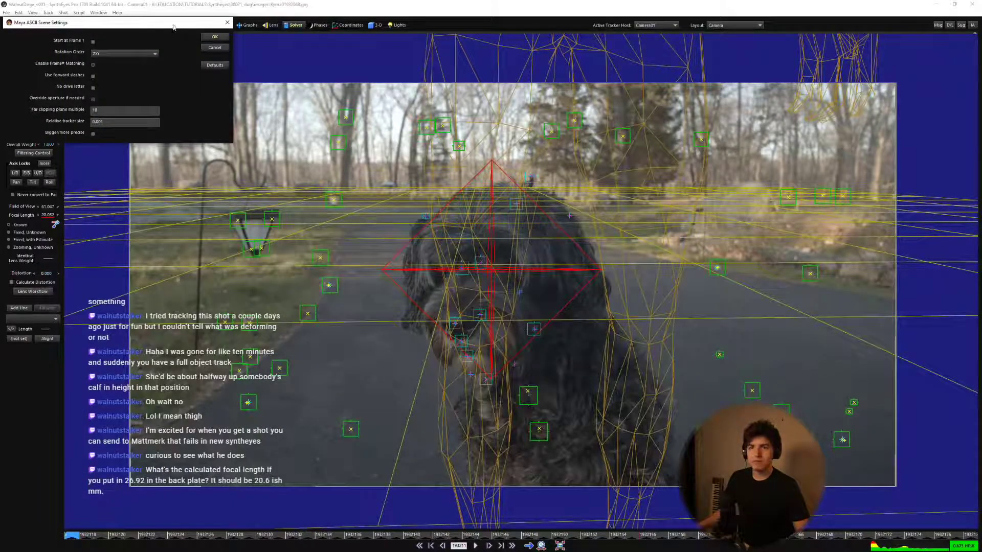
Complete the Maya ASCII scene export with the rotation order set to ZXY.
left_click_drag(173, 27, 448, 187)
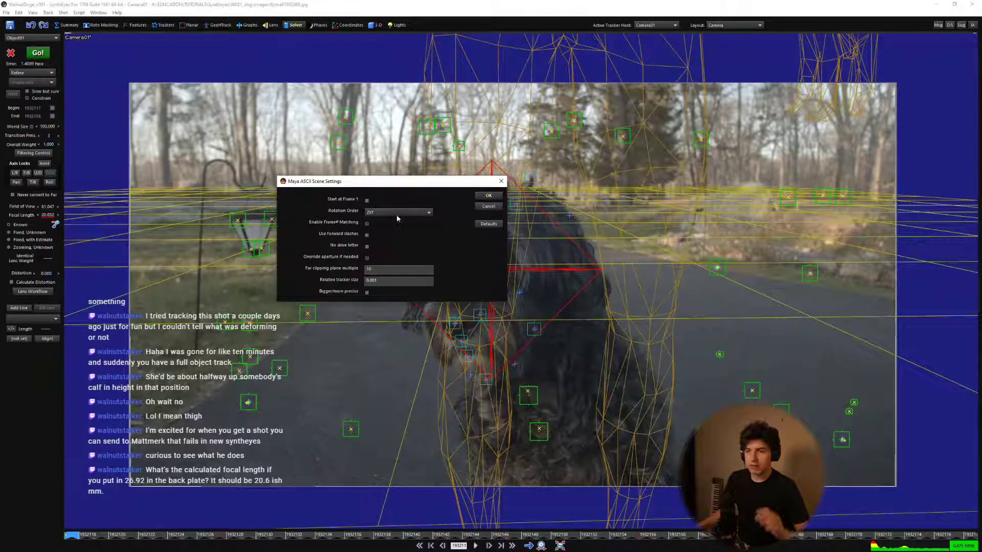
left_click(375, 213)
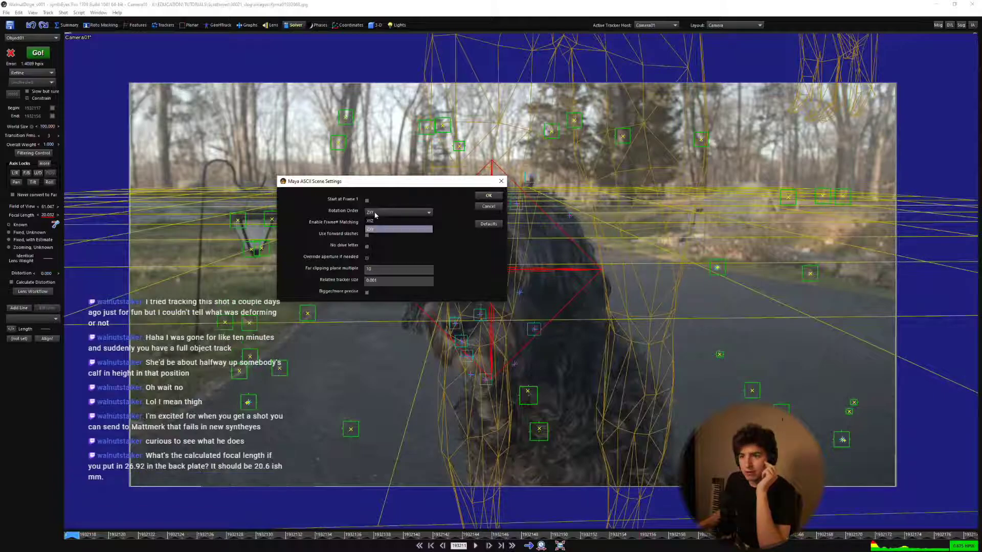
left_click(378, 230)
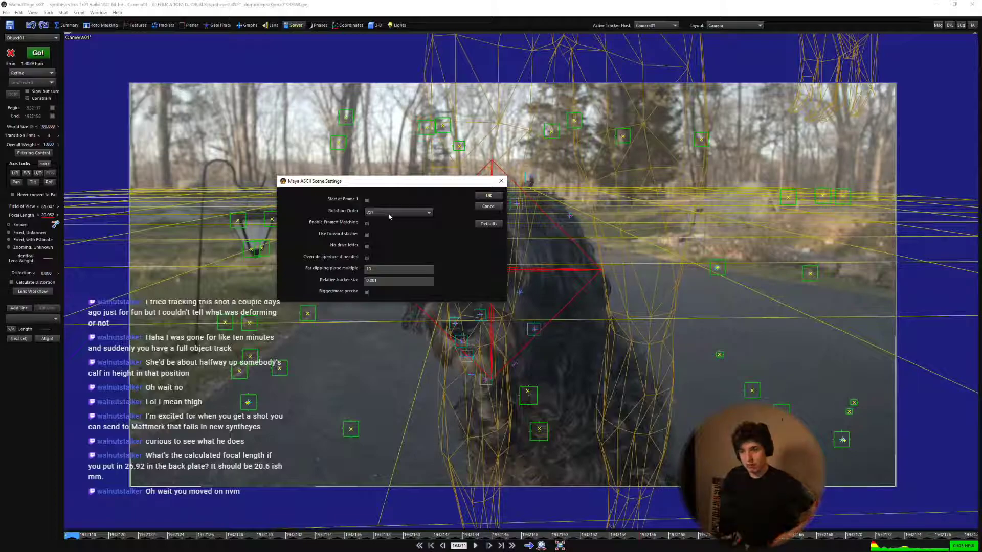
left_click(484, 198)
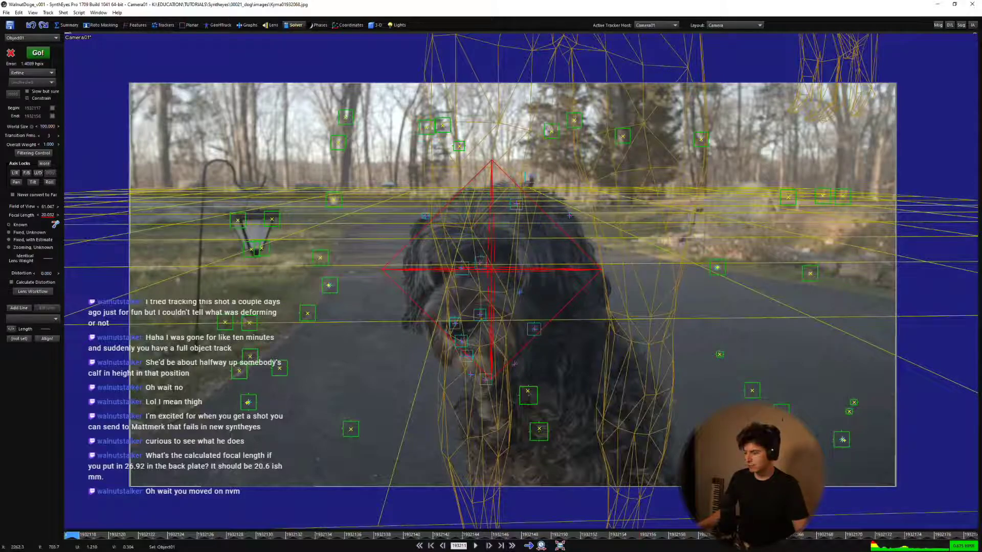
key("alt+Tab")
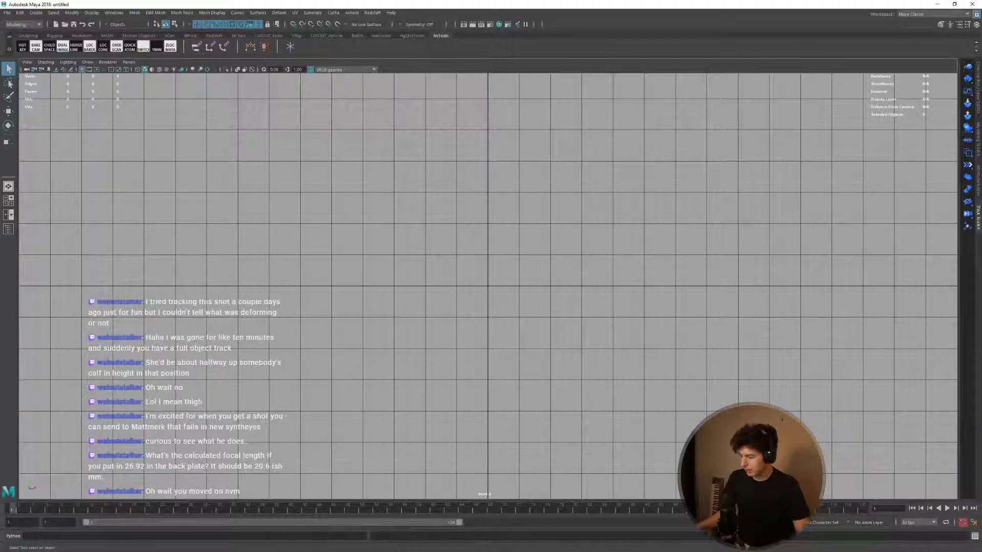
key("alt+Tab")
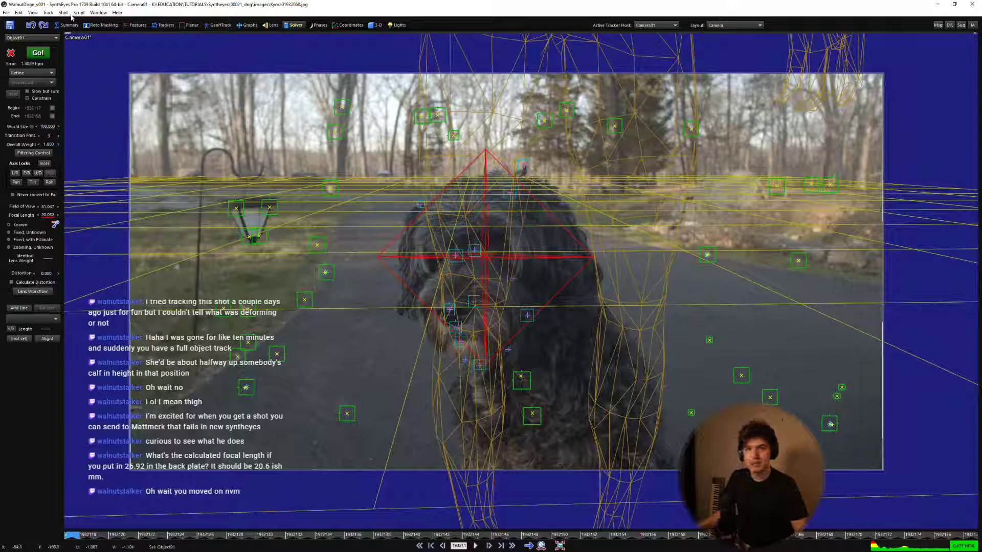
Try to set the shot's back plate width to 26.92 with the plate size still in inches.
left_click(64, 12)
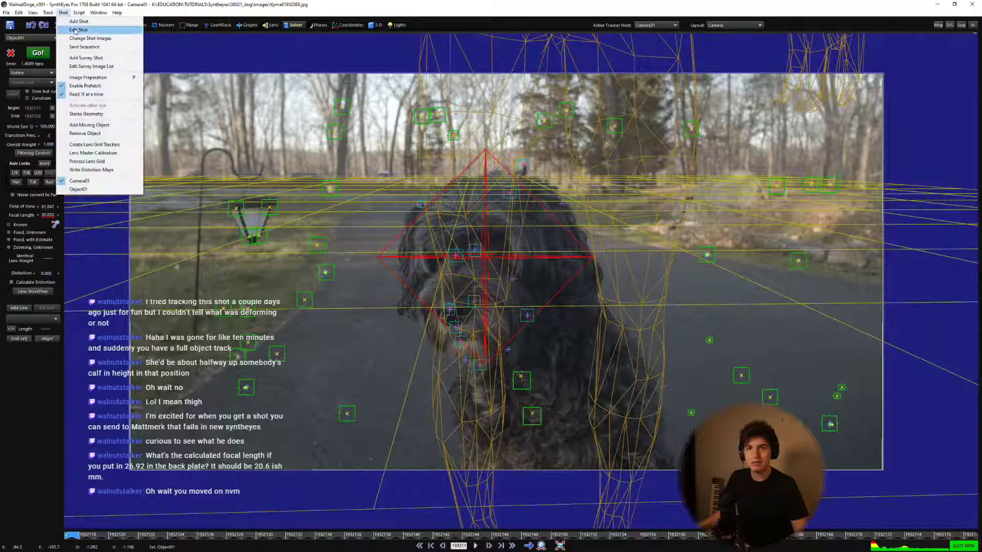
left_click(84, 30)
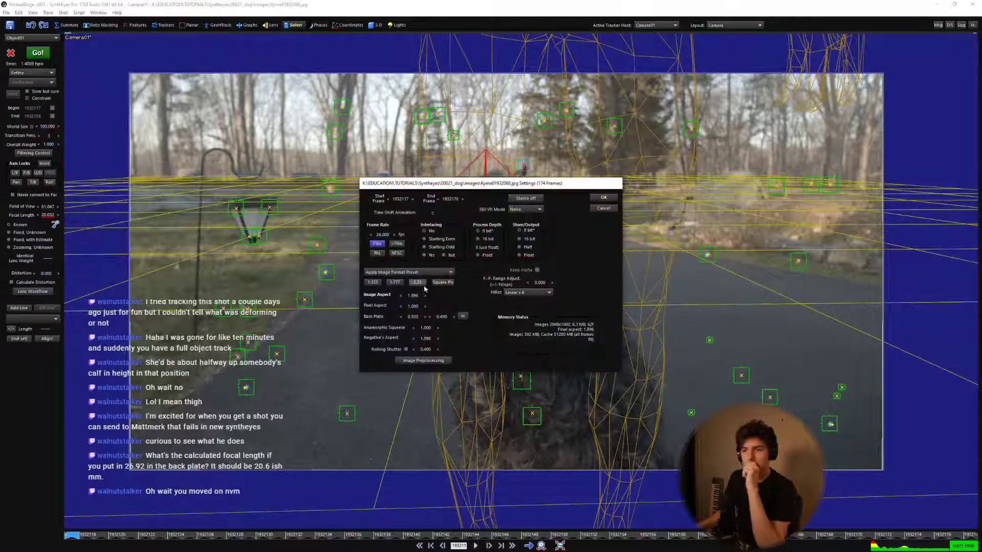
double_click(413, 317)
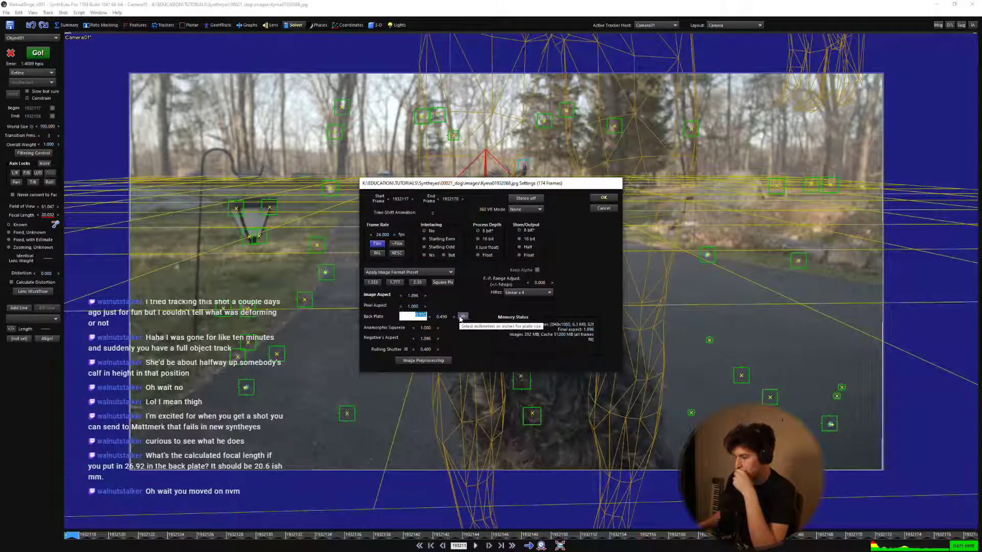
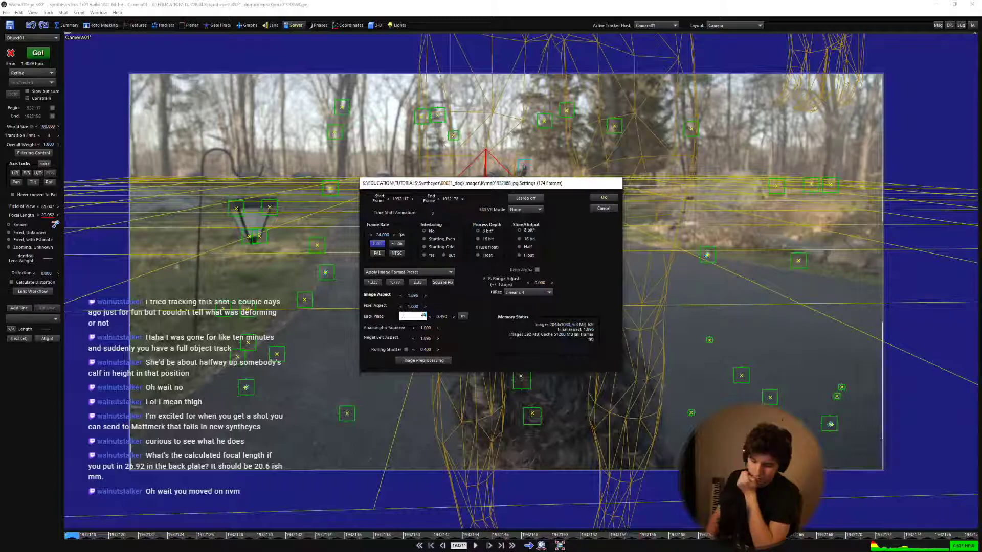
key("Return")
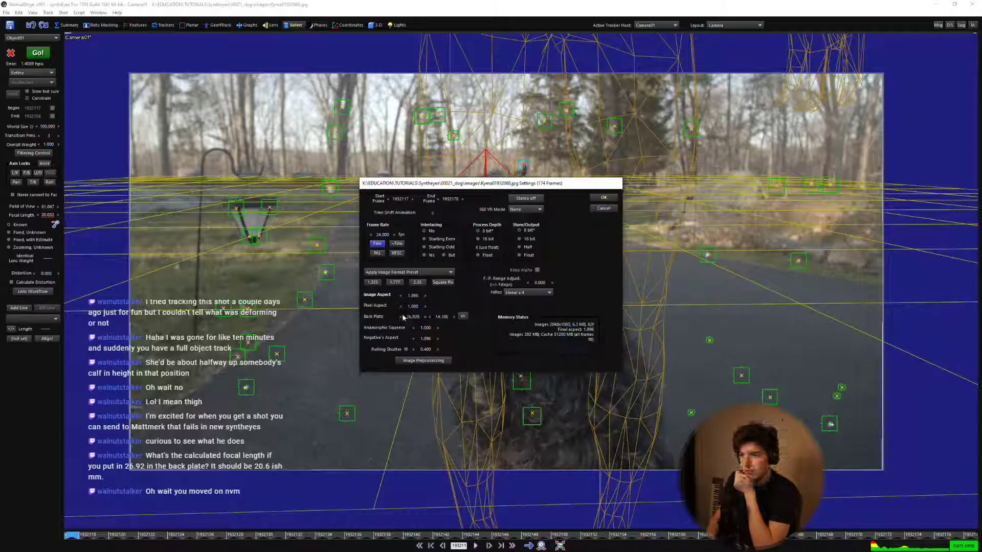
left_click(603, 199)
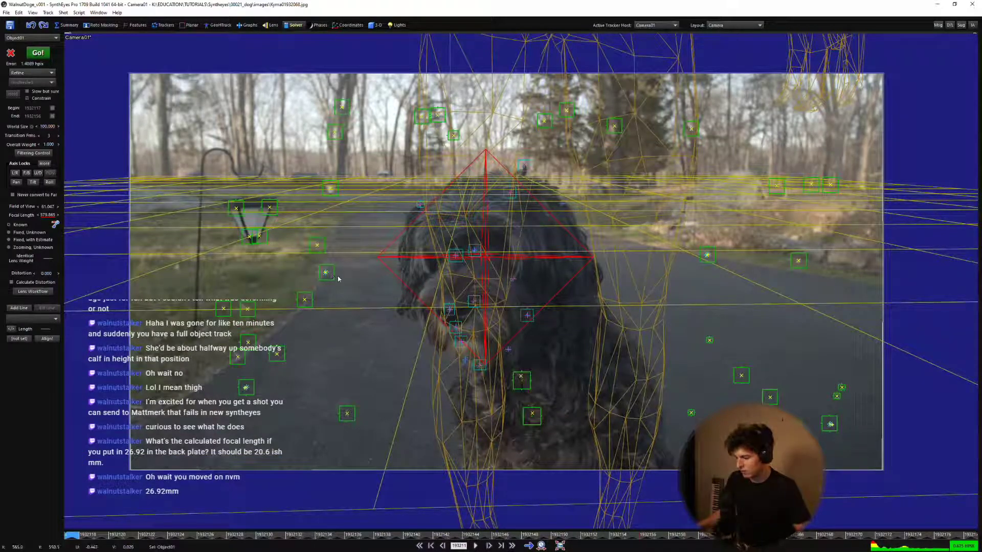
Switch the shot's back plate units to millimetres, set its width to 26.92 mm, and check the shot across its frames.
left_click(63, 12)
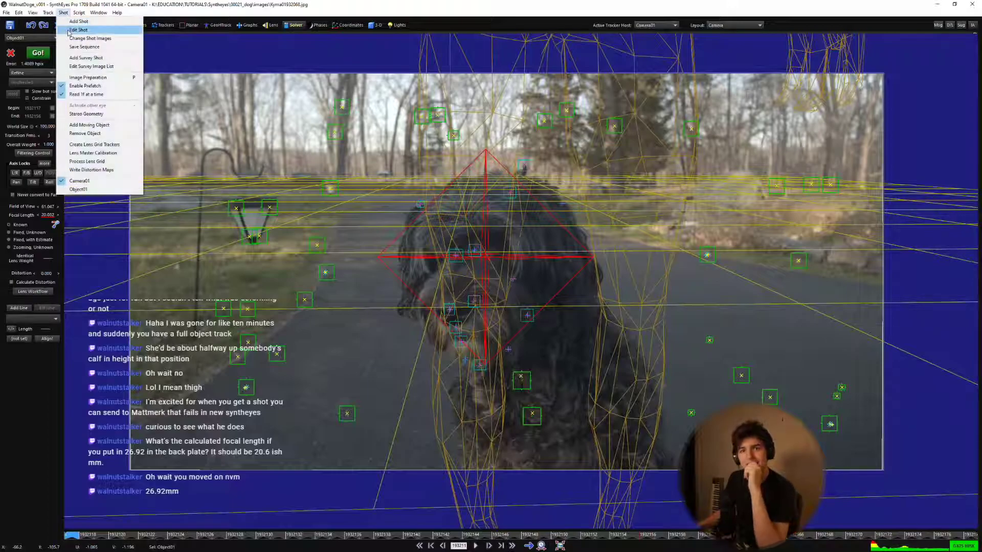
left_click(77, 36)
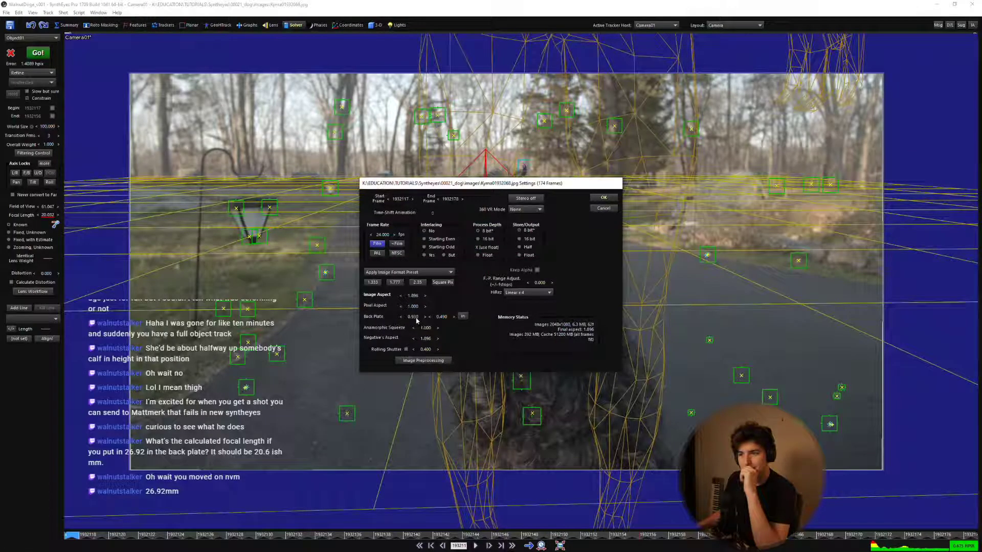
left_click(463, 316)
double_click(415, 317)
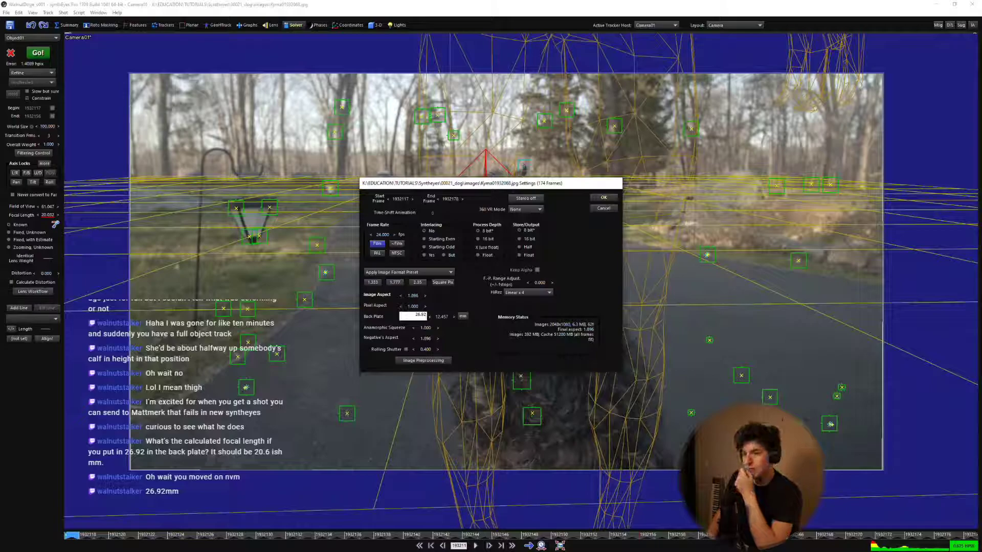
type("26.92")
key("Return")
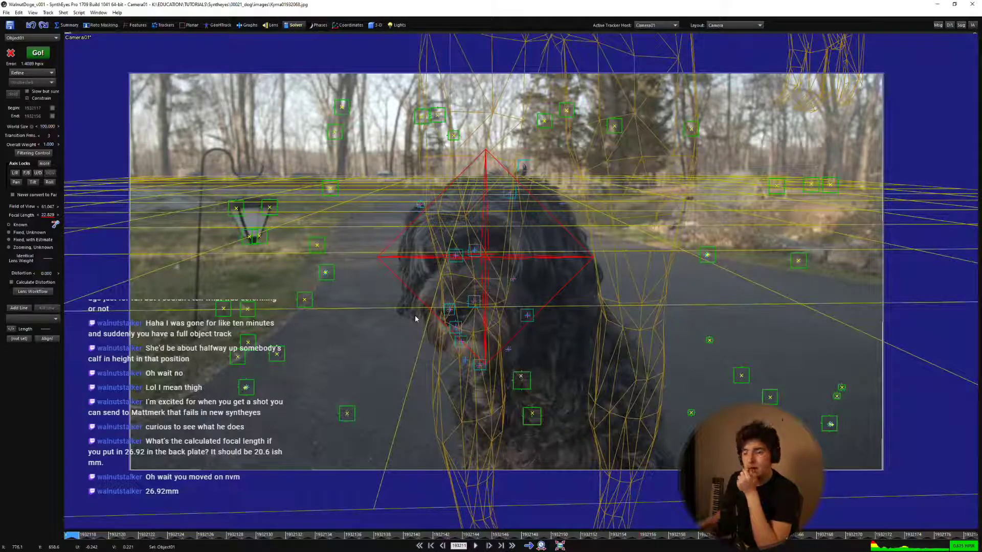
left_click(572, 534)
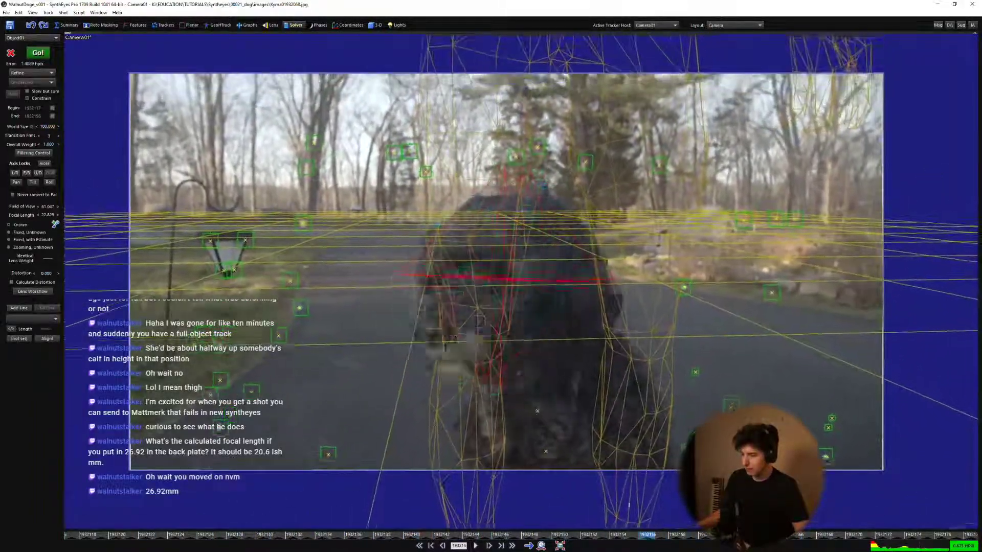
left_click_drag(647, 535, 72, 535)
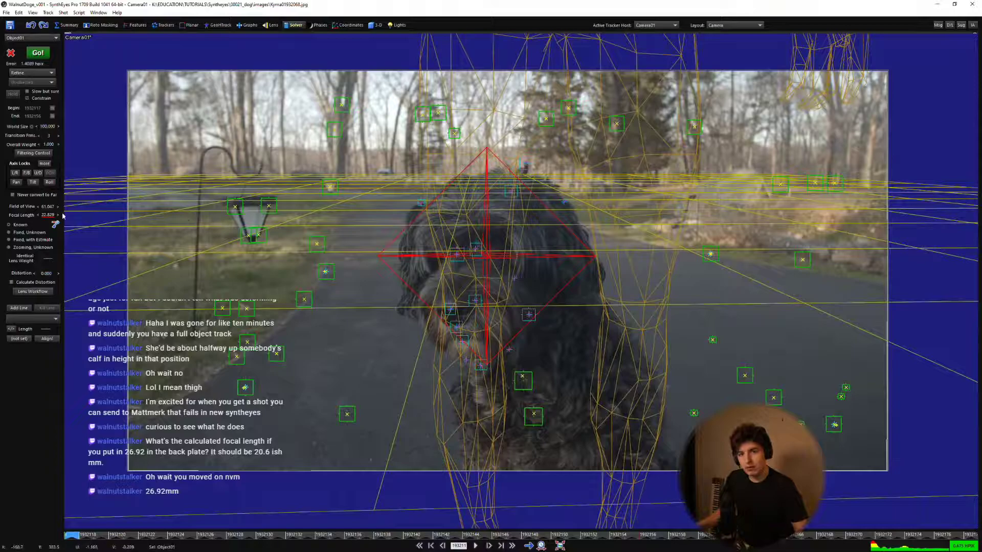
Export the Maya ASCII scene again, overwriting WalnutDoge_v001.ma with the same export settings.
left_click(6, 12)
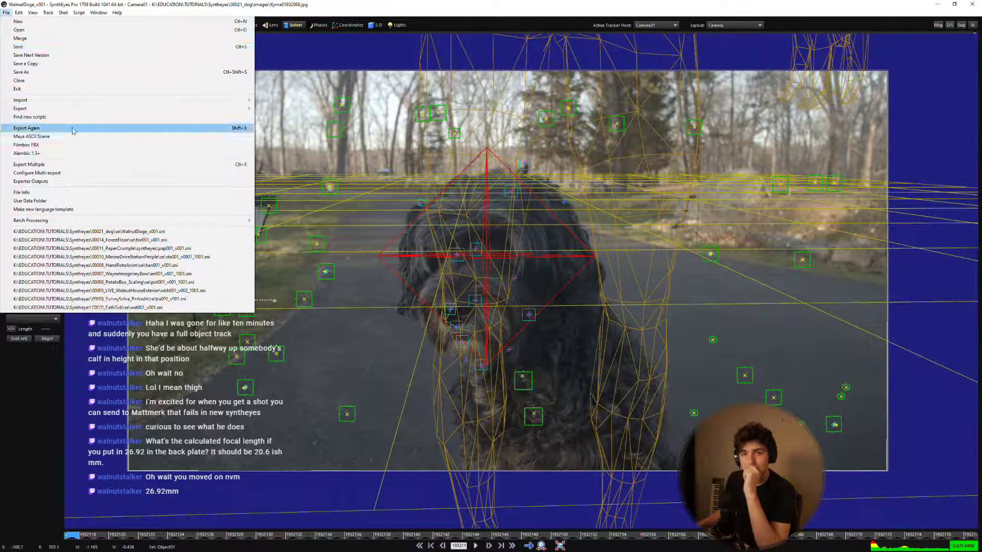
left_click(31, 136)
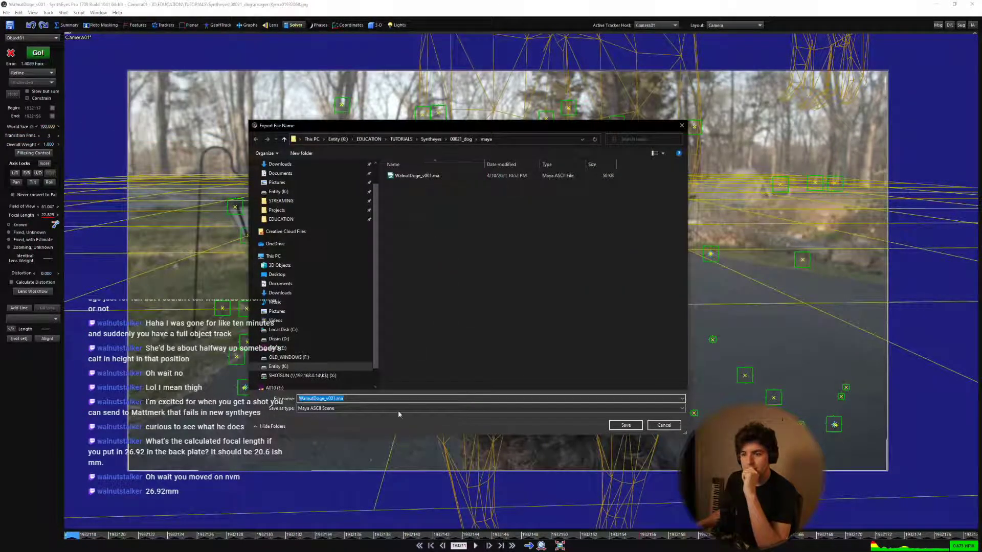
left_click(626, 424)
left_click(513, 281)
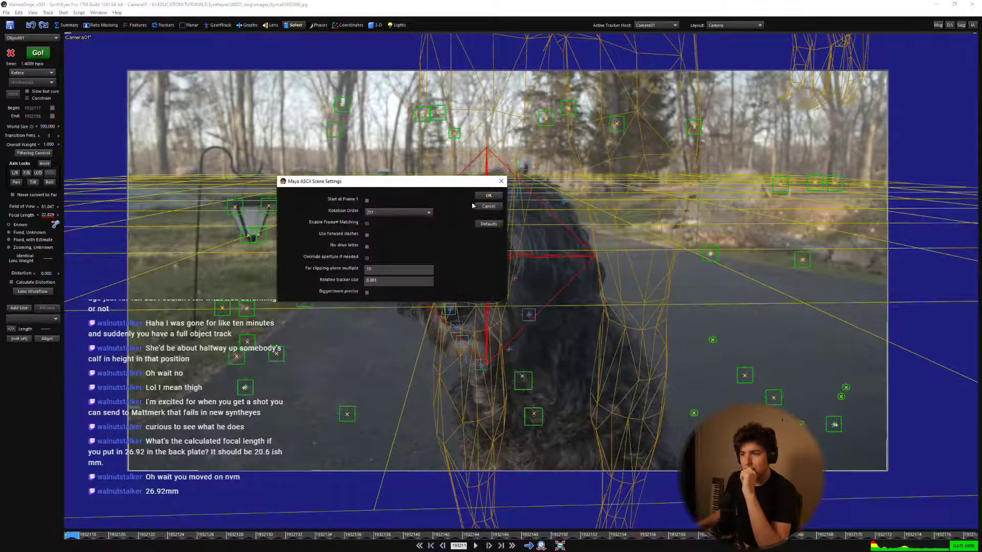
left_click(480, 199)
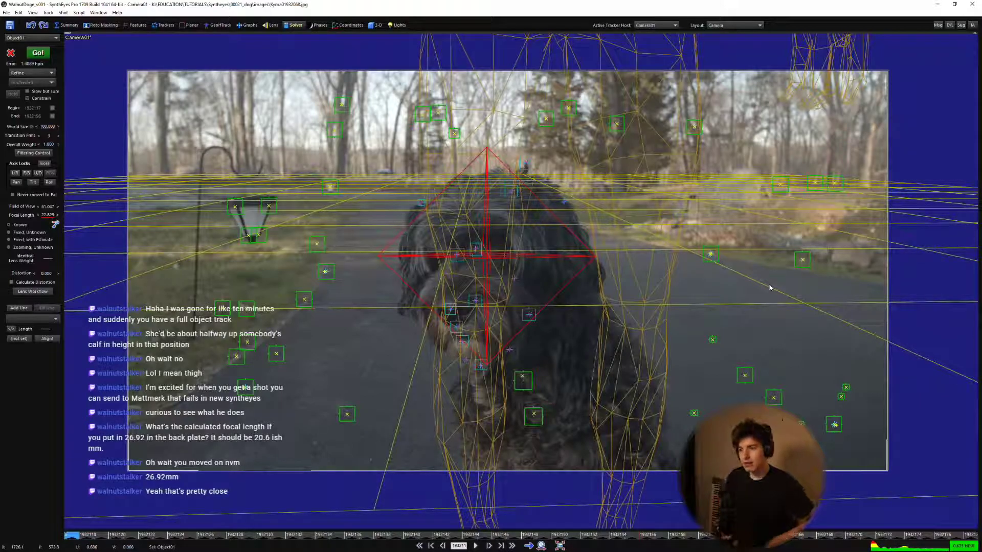
Examine up close how the Object01 trackers on the dog's muzzle and head follow the plate during playback.
left_click(475, 301)
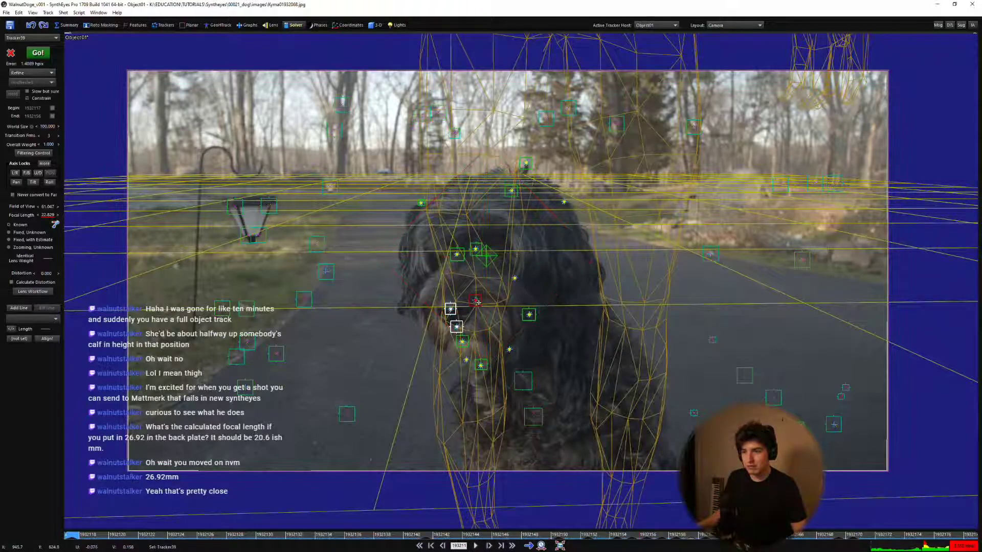
scroll(476, 304, "up", 3)
key("space")
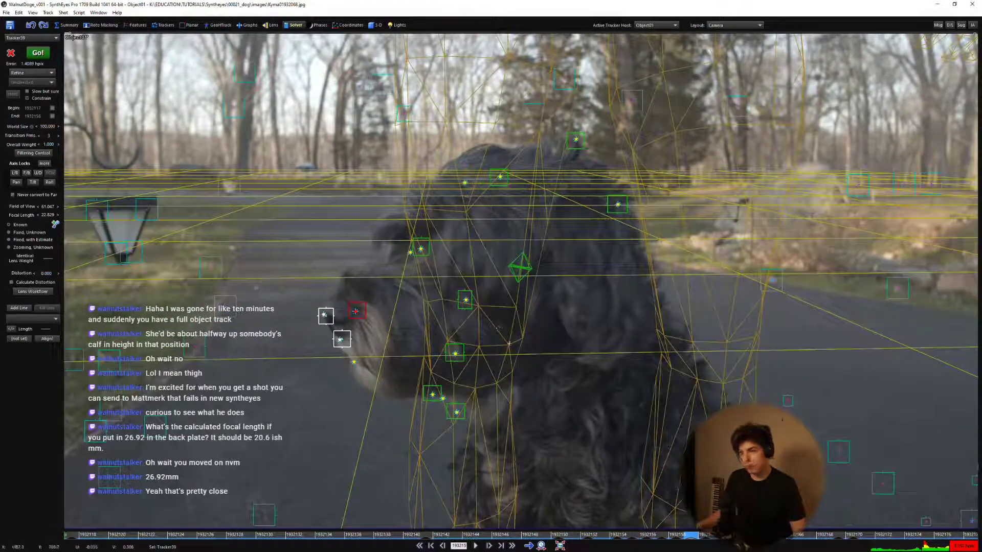
key("s")
key("s")
key("s")
scroll(422, 171, "up", 3)
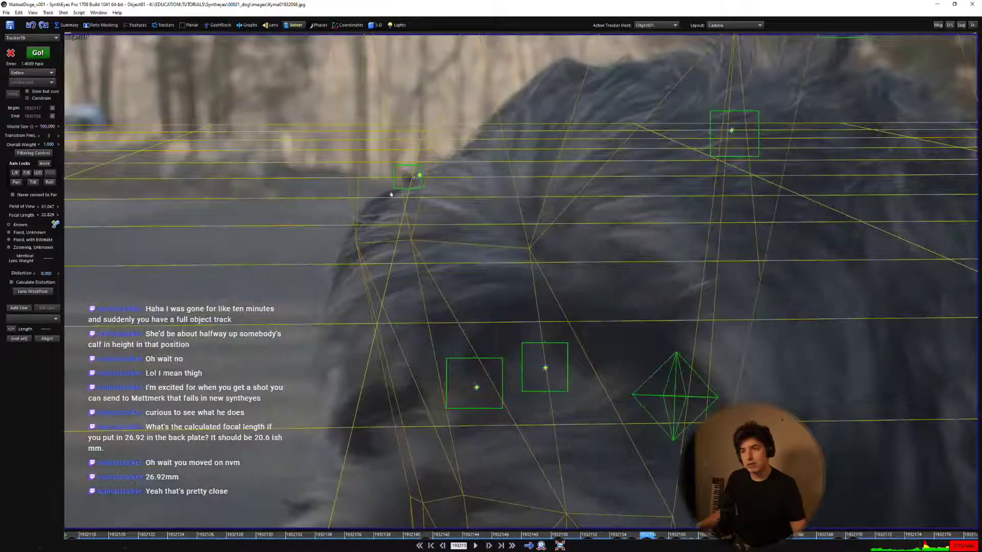
Examine the full shot frame by frame, checking how the Object01 trackers and scene meshes stick to the dog and driveway.
scroll(404, 194, "down", 5)
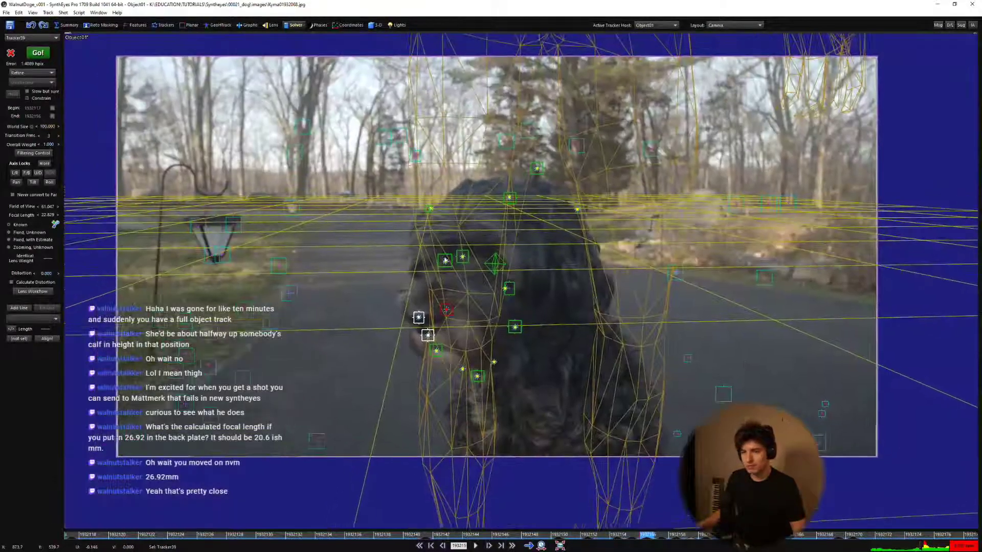
middle_click_drag(446, 260, 451, 260)
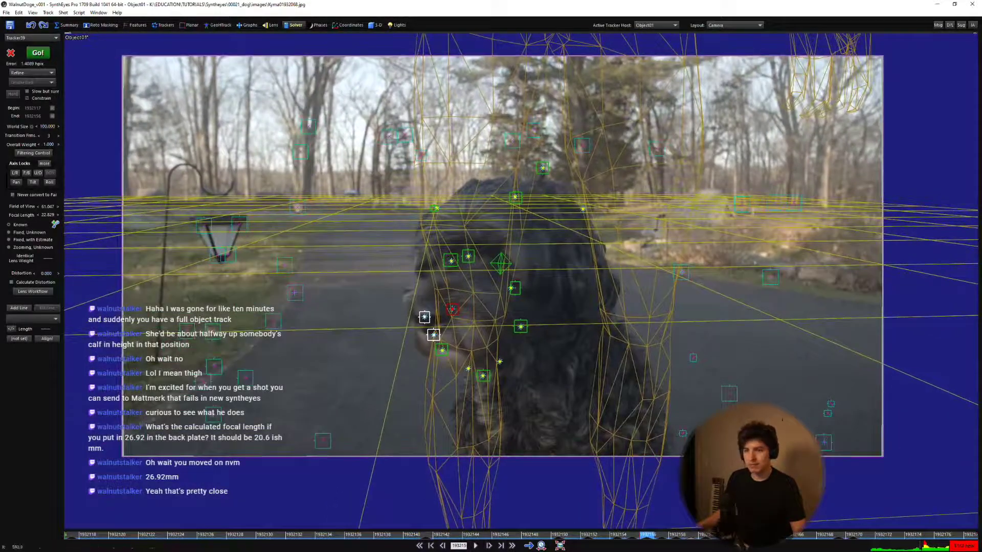
key("s")
key("s")
key("s")
key("s")
key("s")
key("s")
key("s")
key("s")
key("s")
key("s")
key("s")
key("s")
key("s")
key("s")
key("s")
key("s")
key("s")
key("s")
key("s")
key("s")
key("s")
key("s")
key("s")
key("s")
key("s")
key("s")
key("s")
key("s")
key("s")
key("s")
key("s")
key("s")
key("s")
key("s")
key("s")
key("s")
key("s")
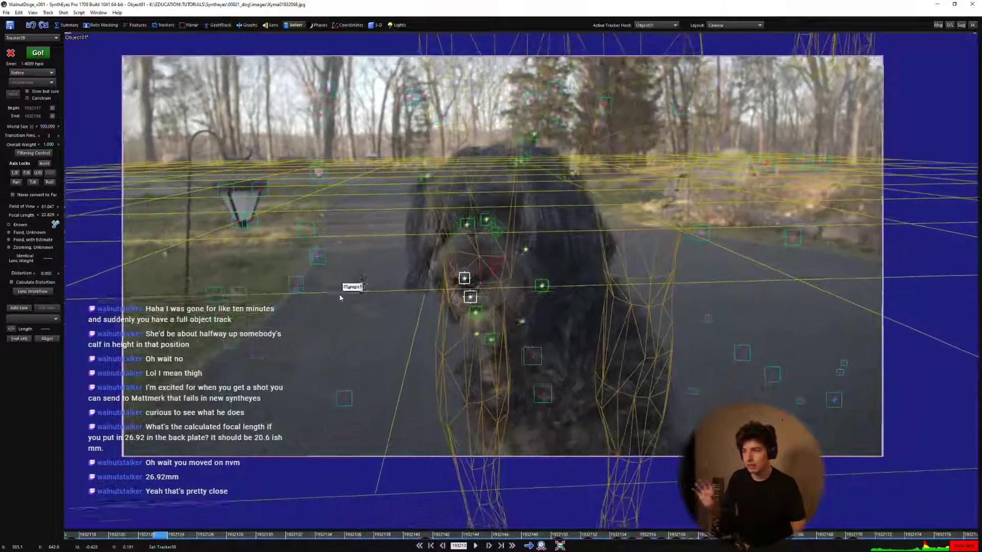
key("d")
key("d")
key("d")
key("d")
key("d")
key("d")
key("d")
key("d")
key("d")
key("d")
key("d")
key("d")
key("d")
key("d")
key("d")
key("d")
key("d")
key("d")
key("d")
key("d")
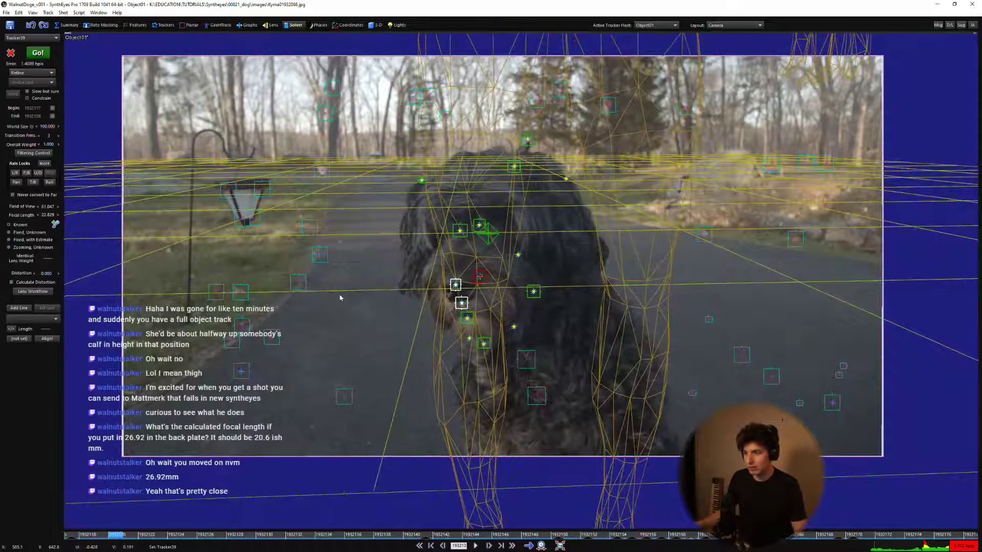
key("s")
key("s")
key("s")
key("s")
key("s")
key("s")
key("s")
key("s")
key("s")
key("s")
key("s")
key("s")
key("s")
key("s")
key("s")
key("s")
key("s")
key("s")
key("s")
key("s")
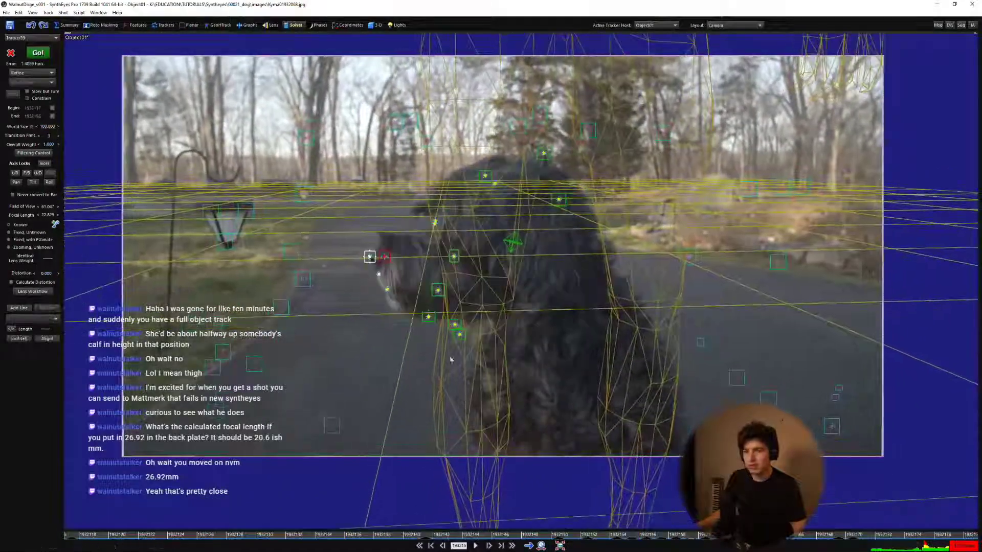
scroll(511, 281, "up", 1)
middle_click_drag(547, 261, 562, 279)
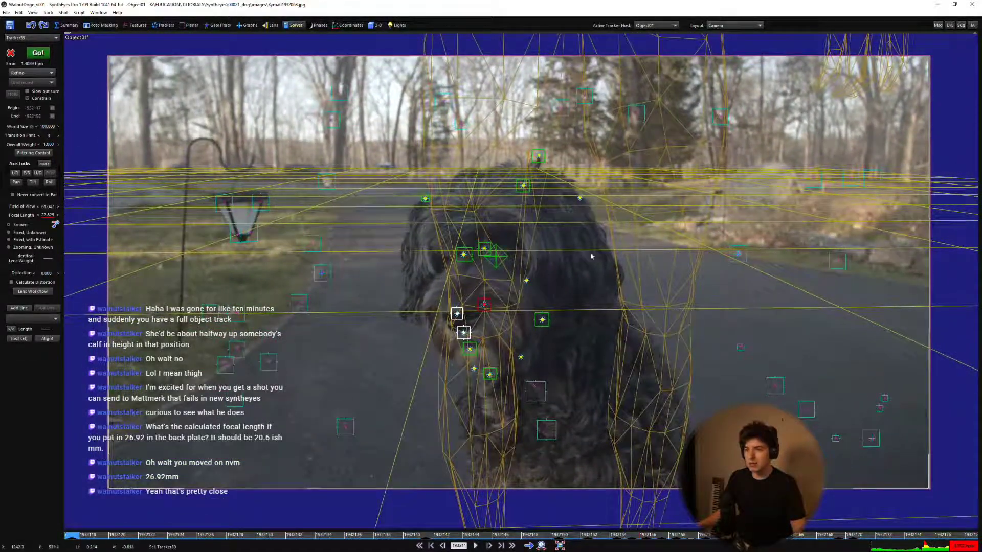
Switch to Maya and open the exported scene WalnutDoge_v001.ma.
left_click(937, 4)
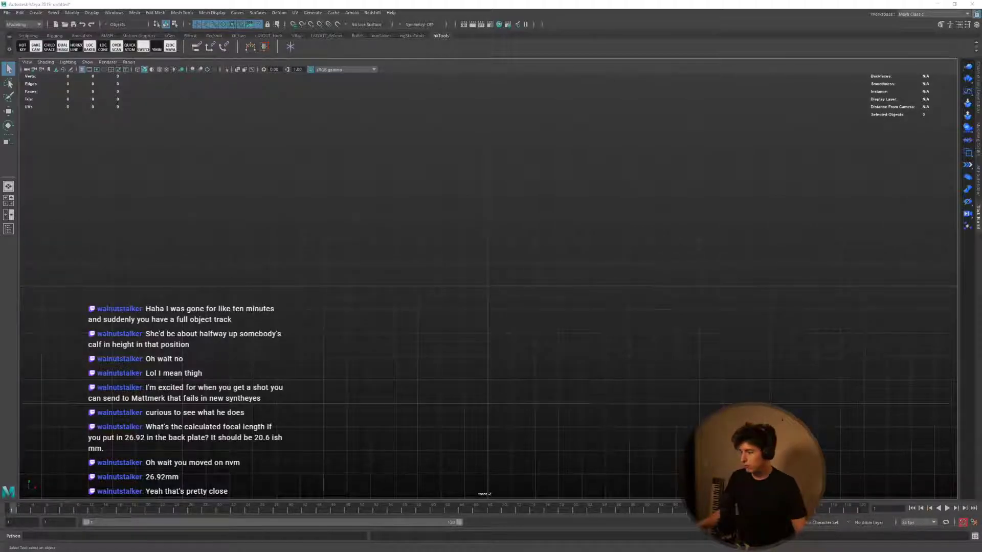
key("ctrl+o")
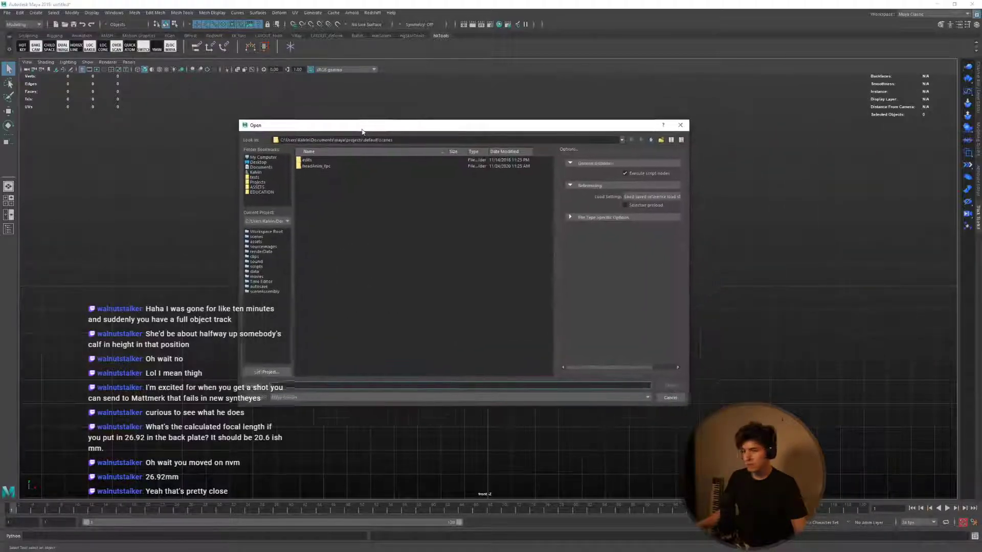
key("ctrl+v")
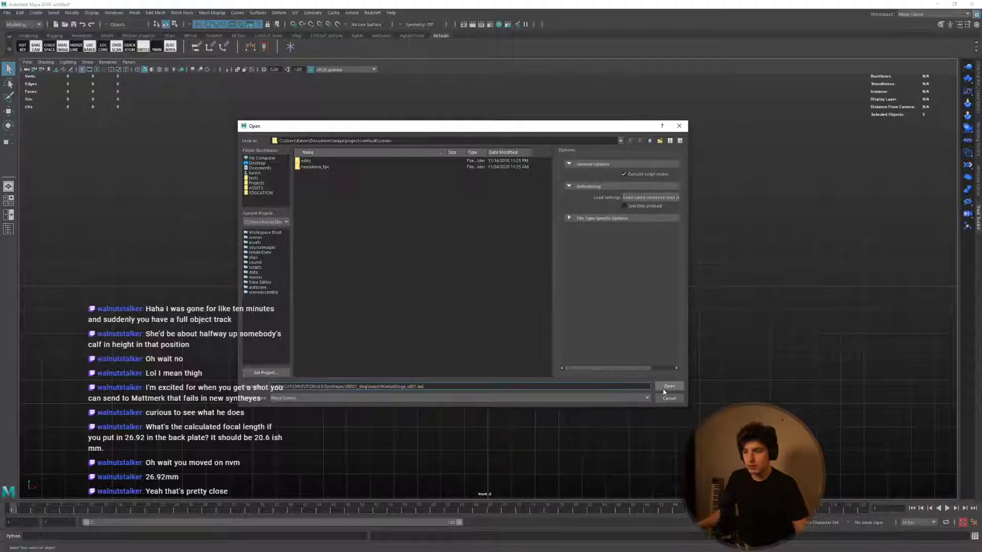
left_click_drag(593, 127, 717, 179)
key("Return")
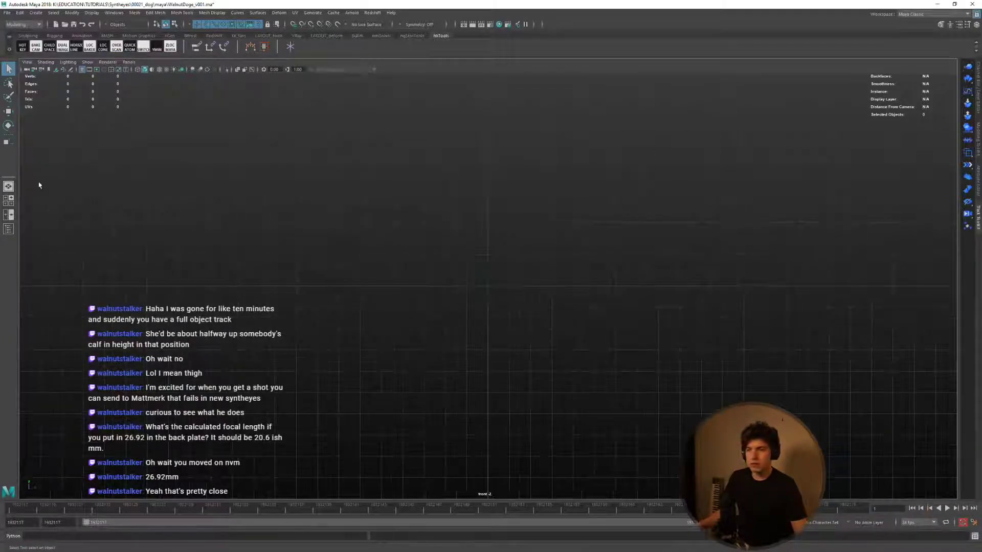
Arrange two side-by-side views, one perspective and one looking through Camera01, and select the camera's image plane.
left_click(8, 215)
left_click(598, 62)
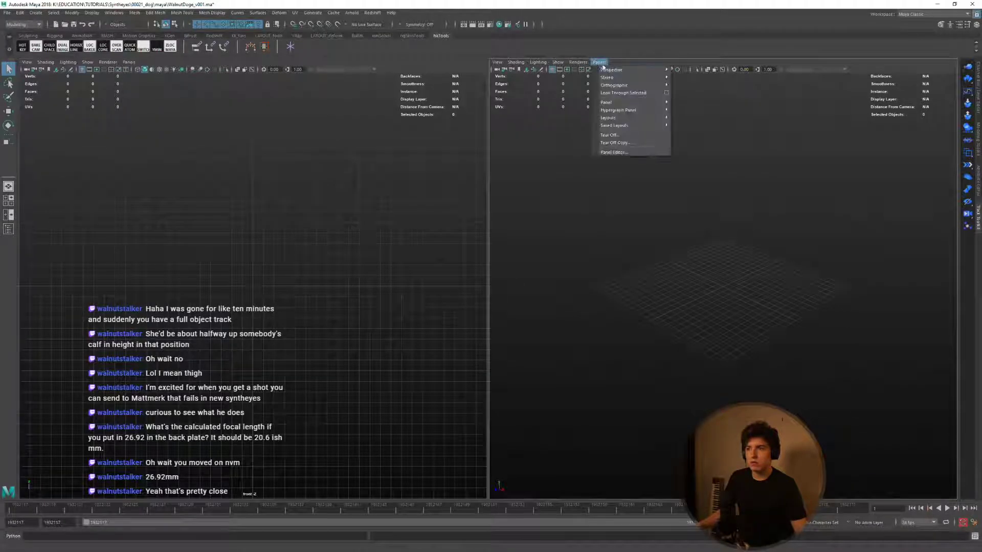
mouse_move(616, 73)
left_click(693, 75)
key("space")
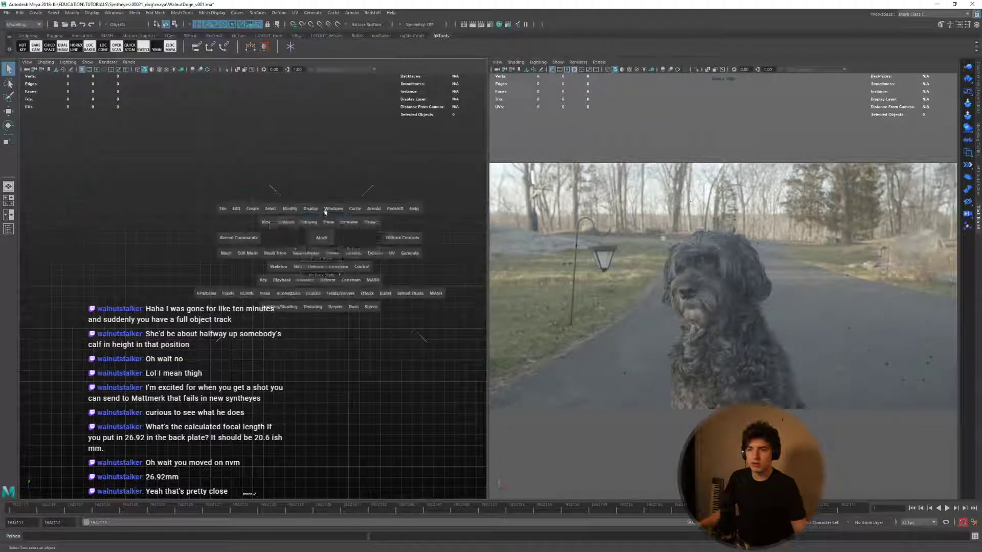
left_click_drag(322, 241, 267, 233)
left_click(125, 69)
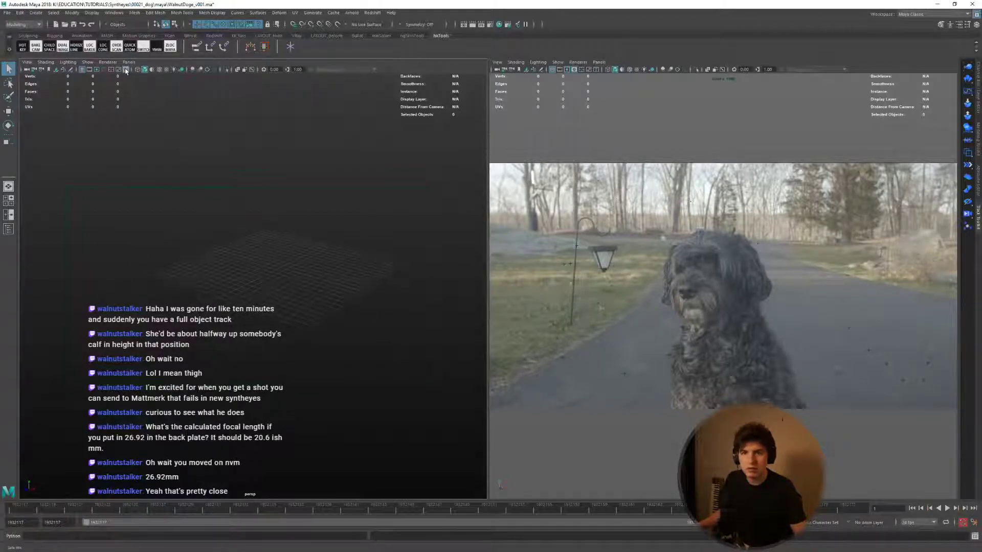
left_click_drag(350, 225, 293, 247, "alt")
left_click(719, 314)
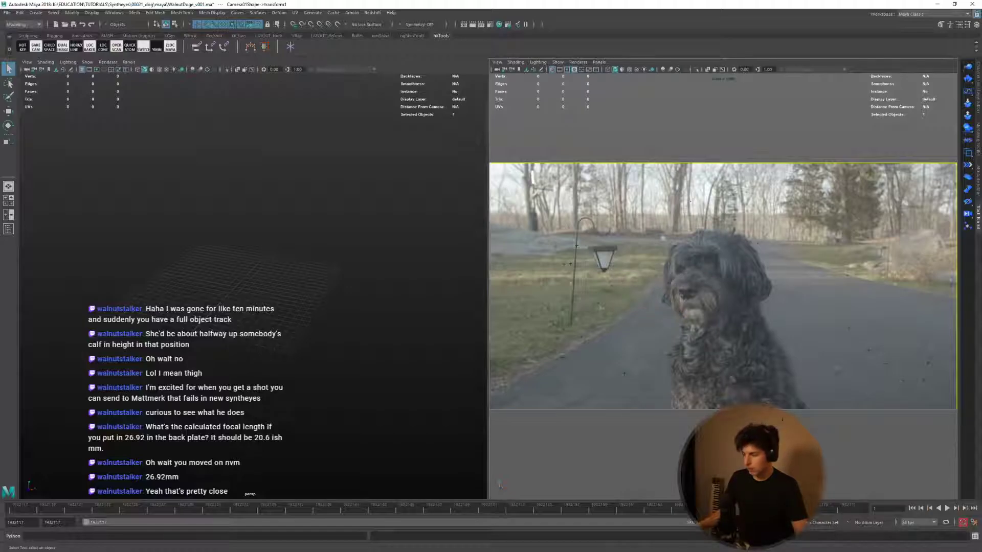
Return to SynthEyes, stop playback, and direct the Save Sequence output to the EDUCATION\TUTORIALS\Syntheyes\00021_dog\images folder.
key("alt+Tab")
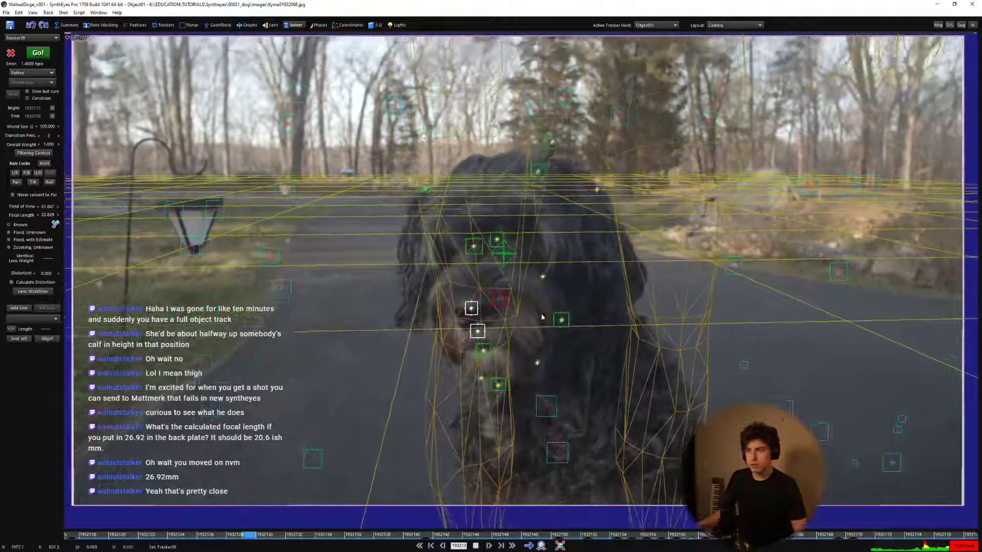
key("space")
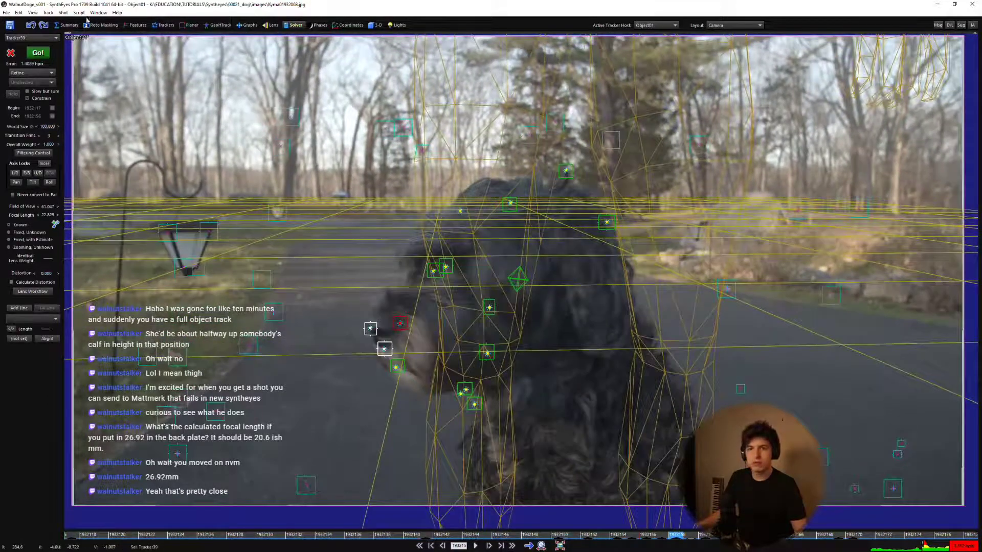
left_click(67, 25)
left_click(43, 209)
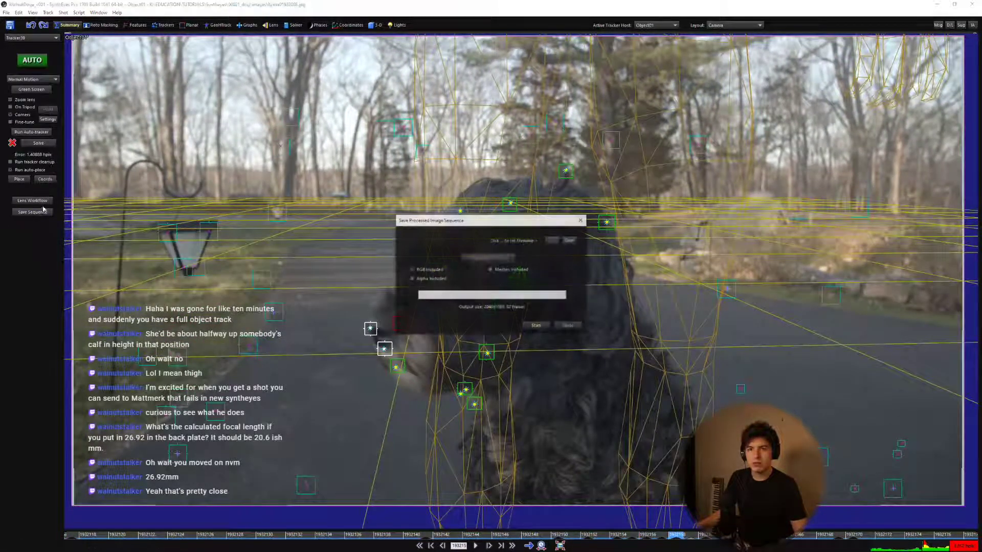
left_click(553, 240)
left_click_drag(566, 234, 555, 141)
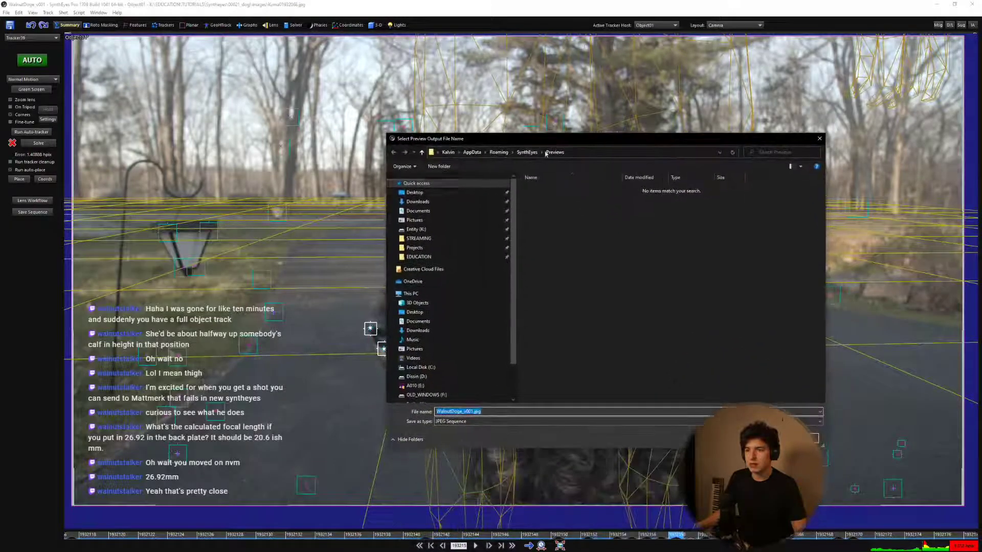
left_click(419, 257)
double_click(541, 201)
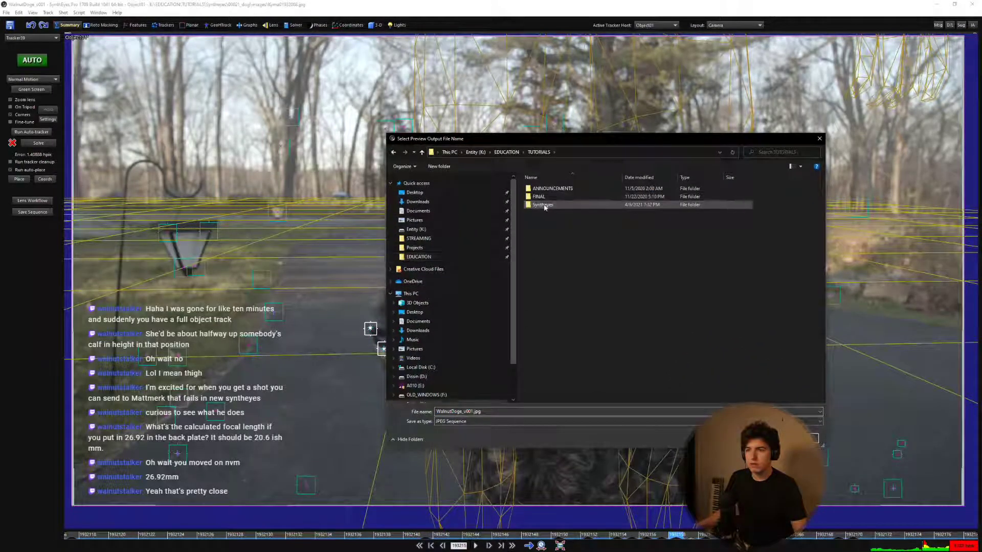
double_click(541, 204)
double_click(544, 347)
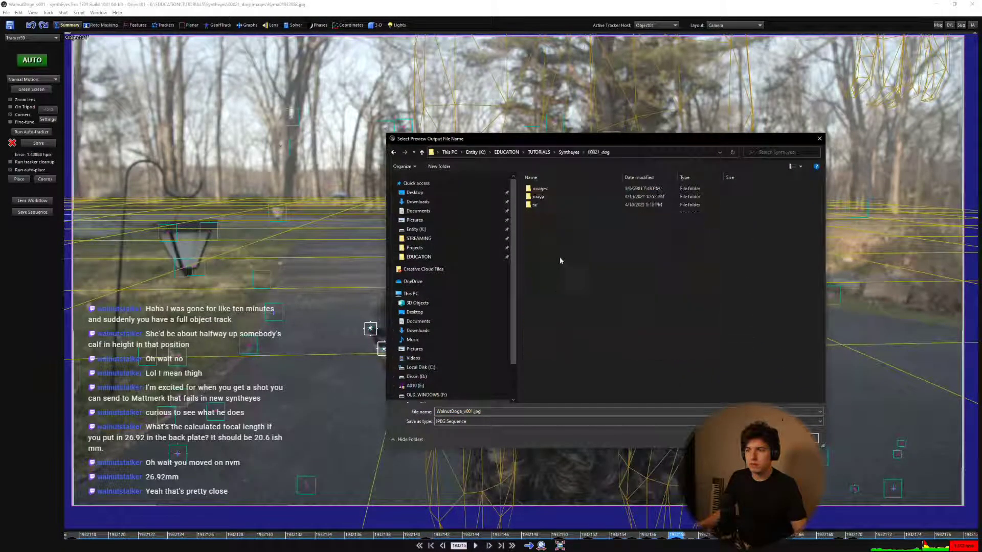
double_click(539, 189)
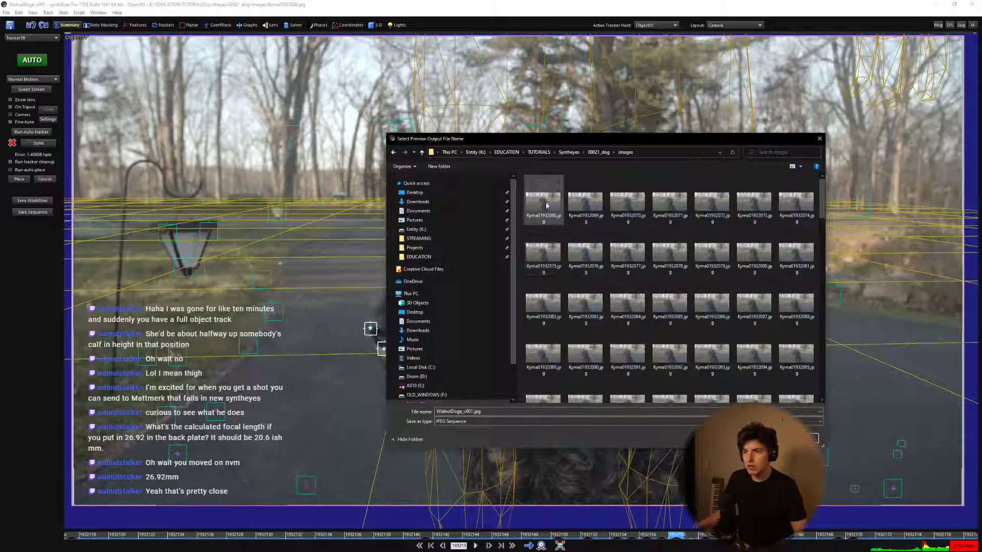
Name the output JPEG sequence UD_Kyma01932068.jpg, based on the existing Kyma01932068.jpg, and start saving the processed images.
left_click(543, 204)
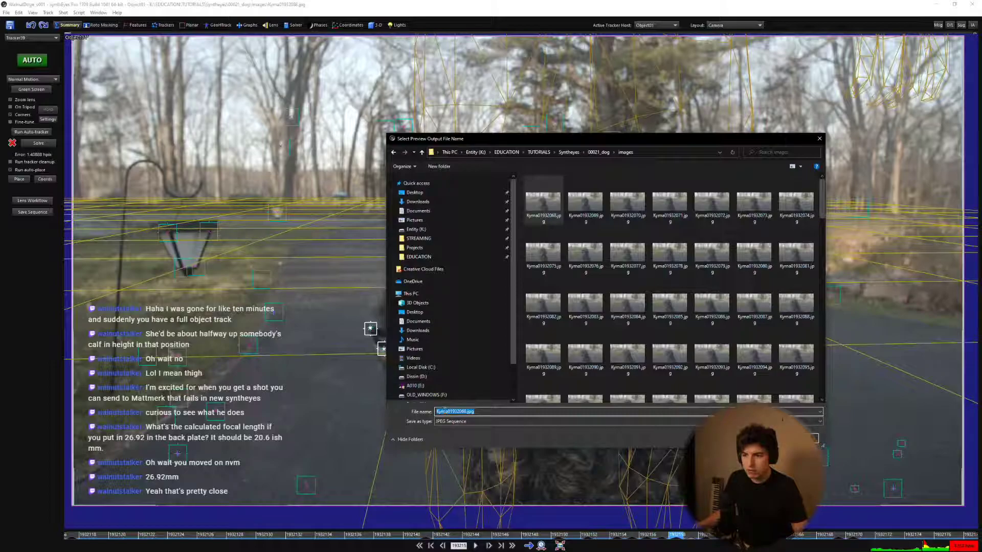
left_click(448, 412)
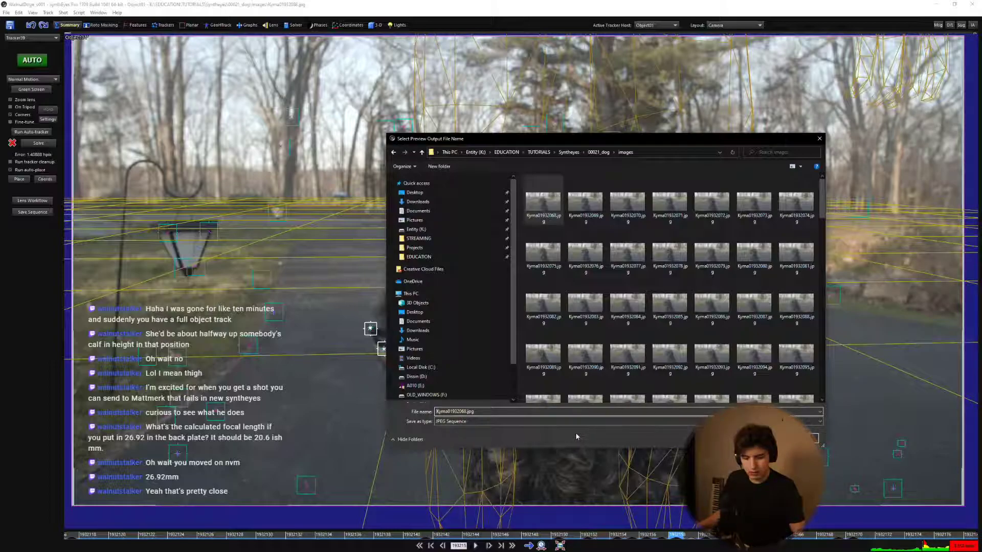
type("U")
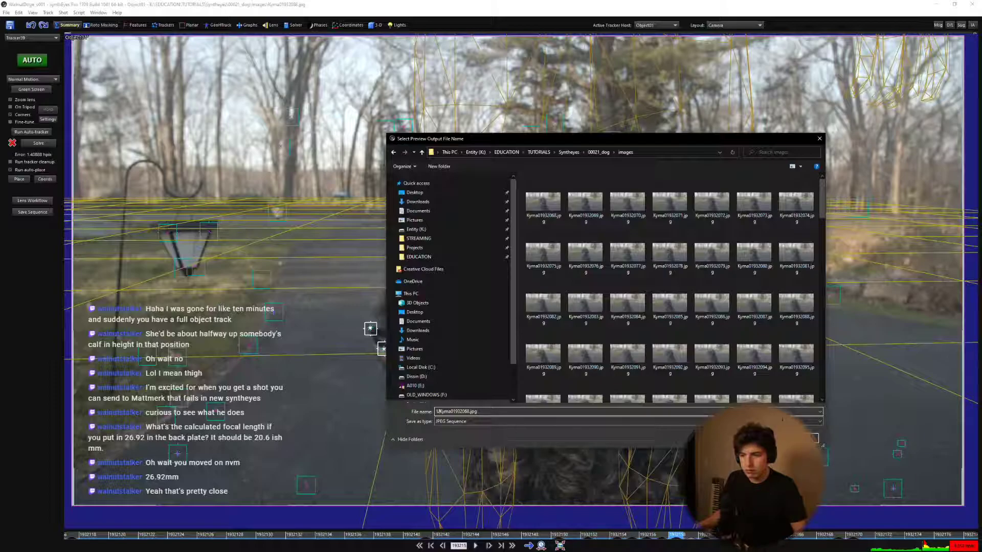
type("d")
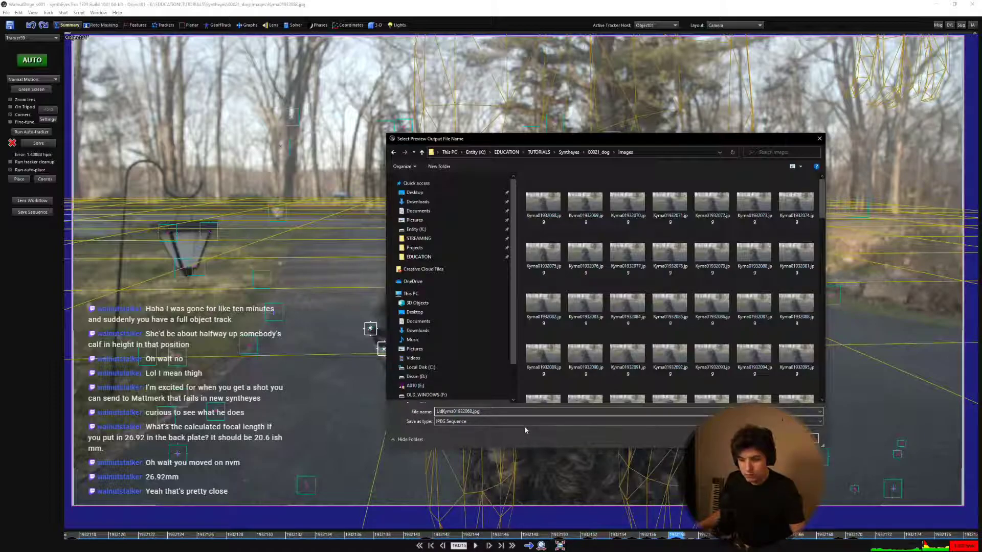
key("BackSpace")
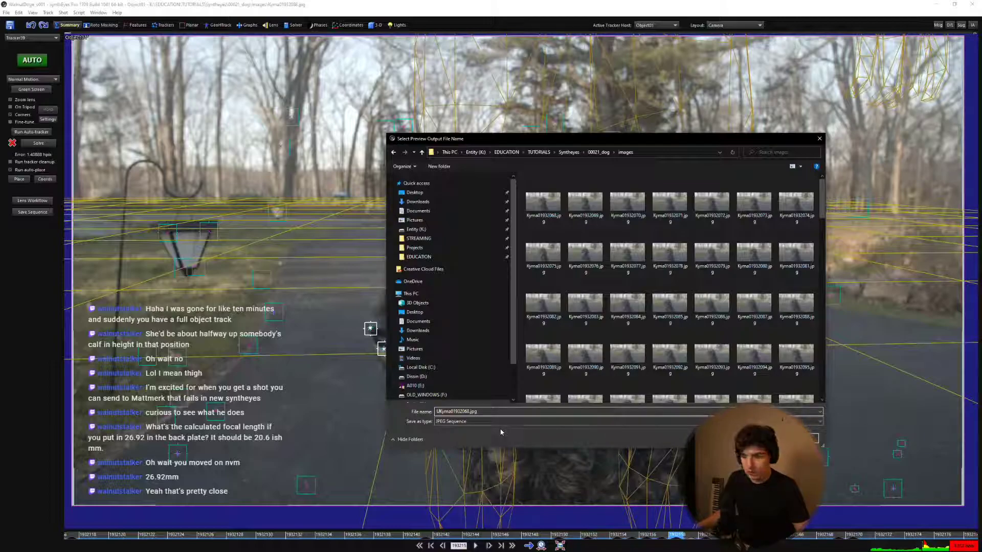
type("D")
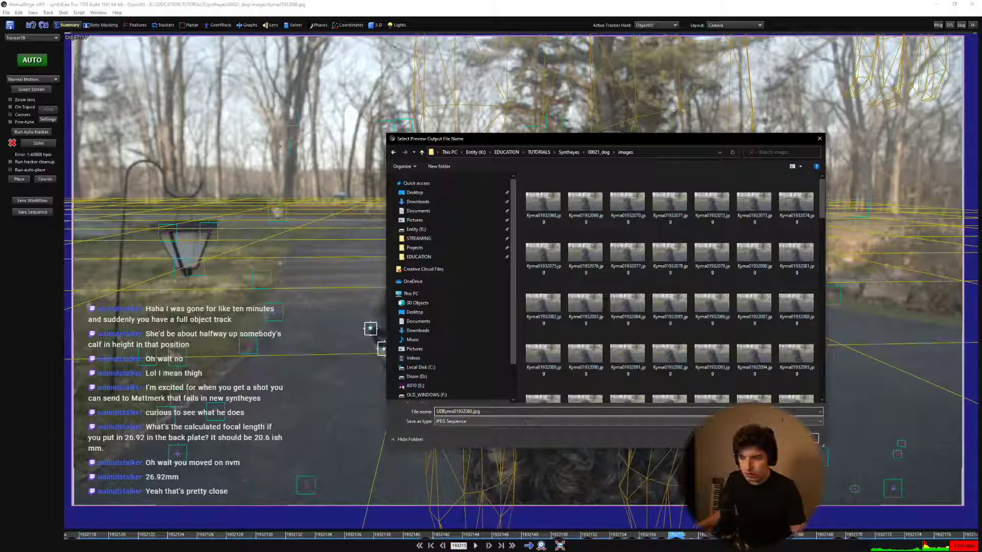
type("_")
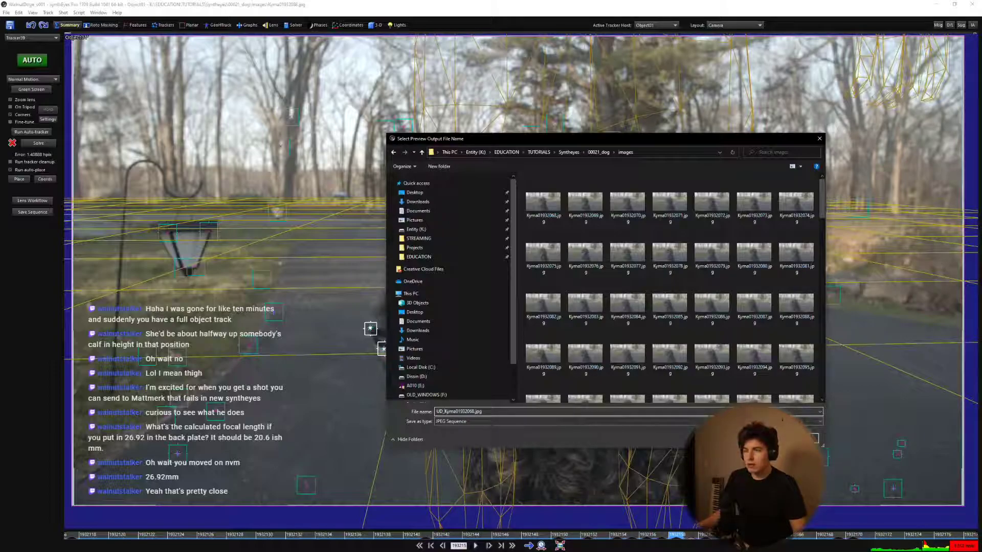
key("Return")
left_click(536, 326)
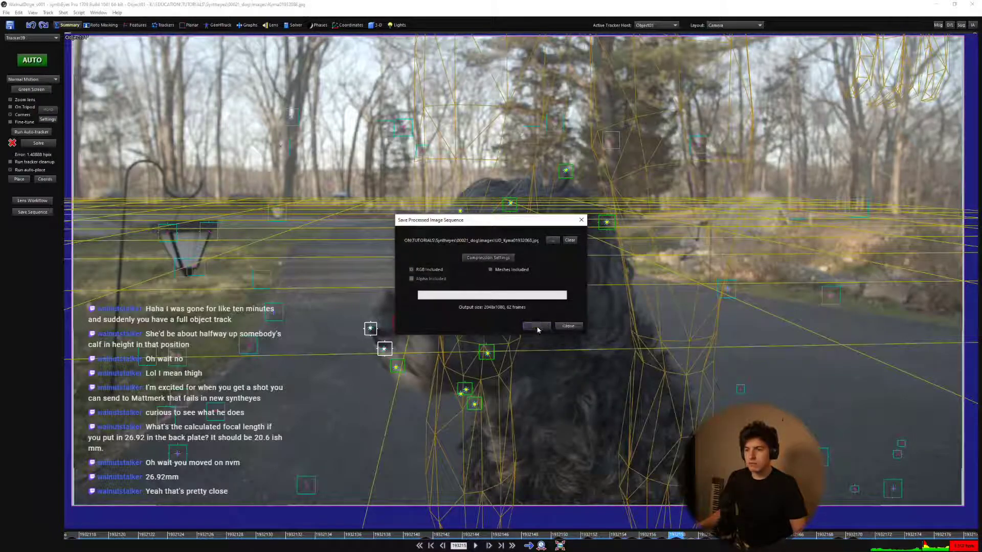
Switch to Maya, change the Camera01 image plane's image name to UD_Kyma01932068.jpg in the images folder, and play the shot.
left_click(937, 5)
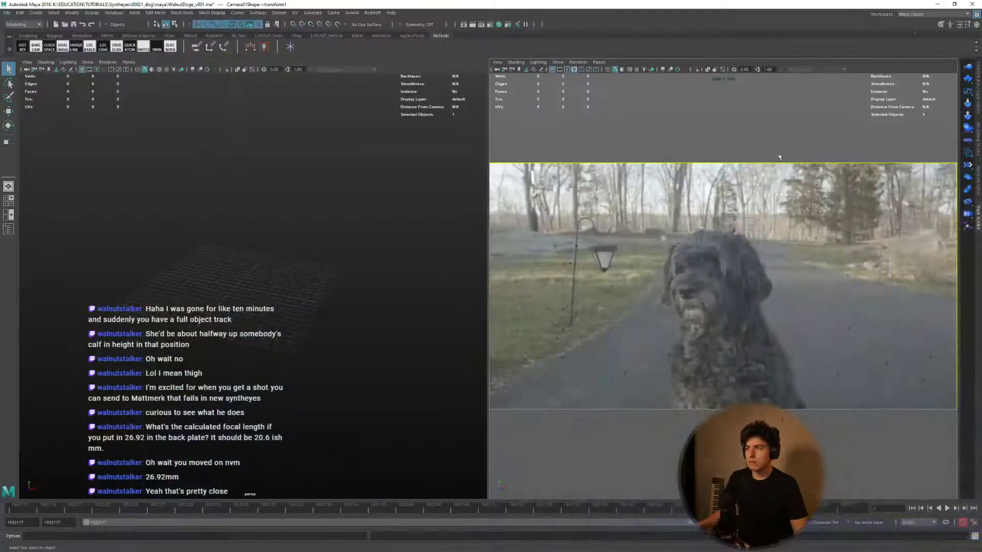
key("ctrl+a")
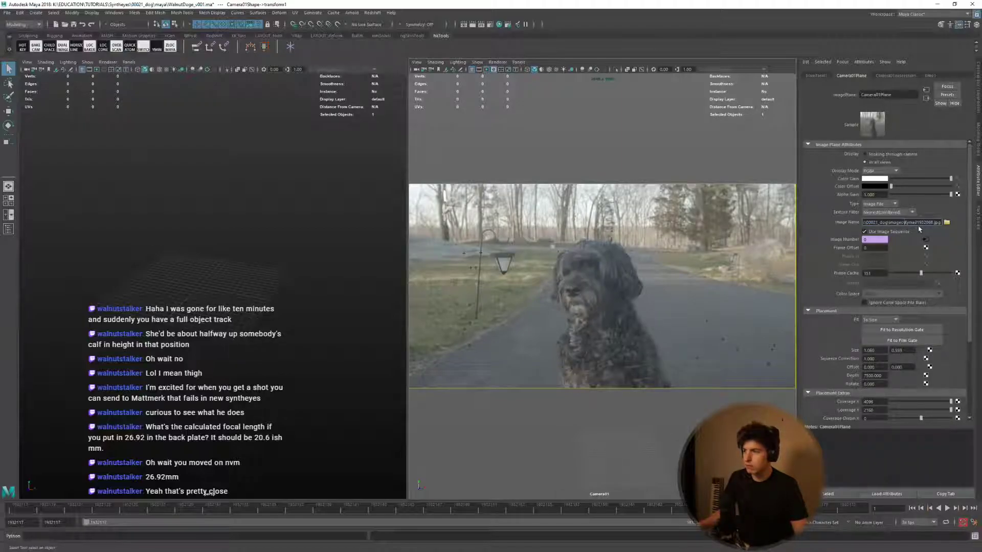
type("UD\\")
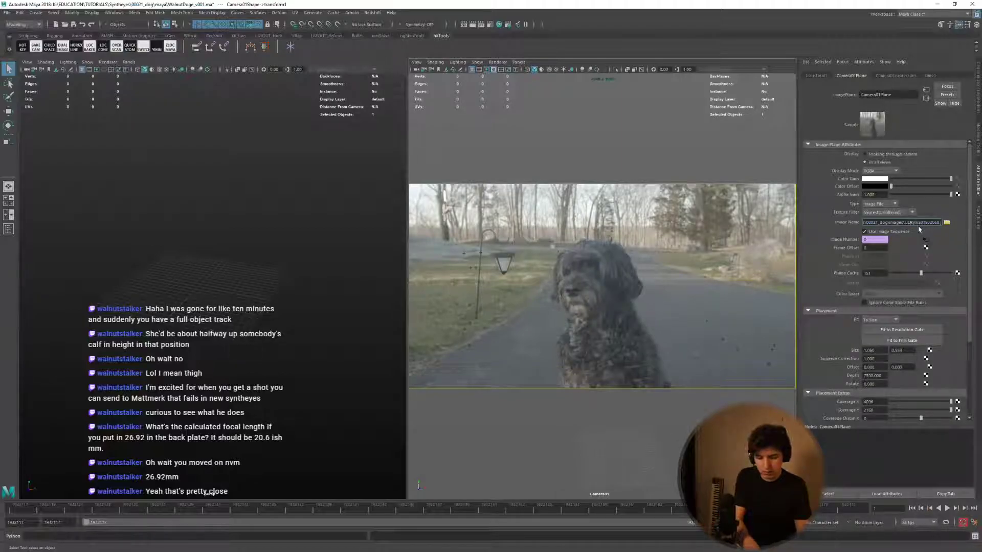
key("BackSpace")
type("_")
key("Return")
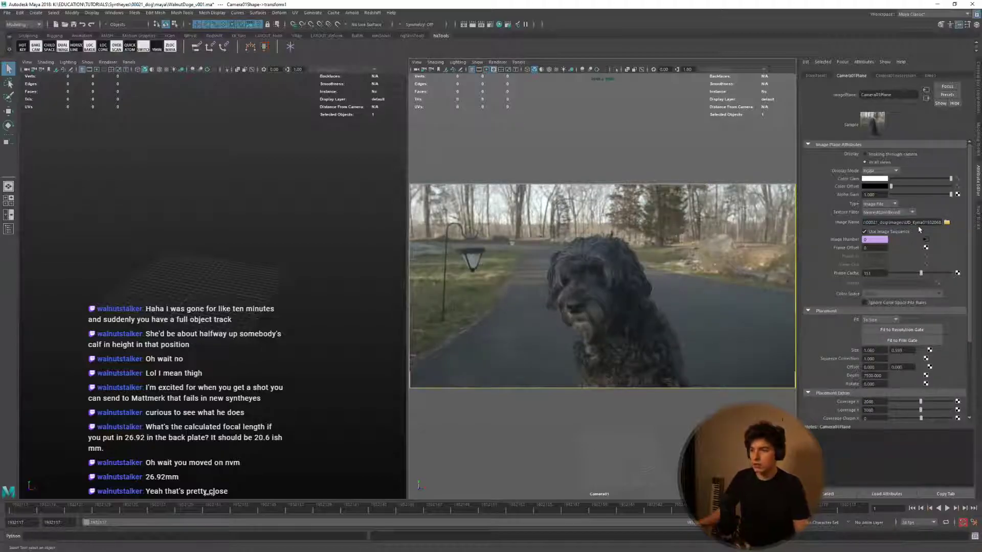
left_click(32, 510)
key("alt+v")
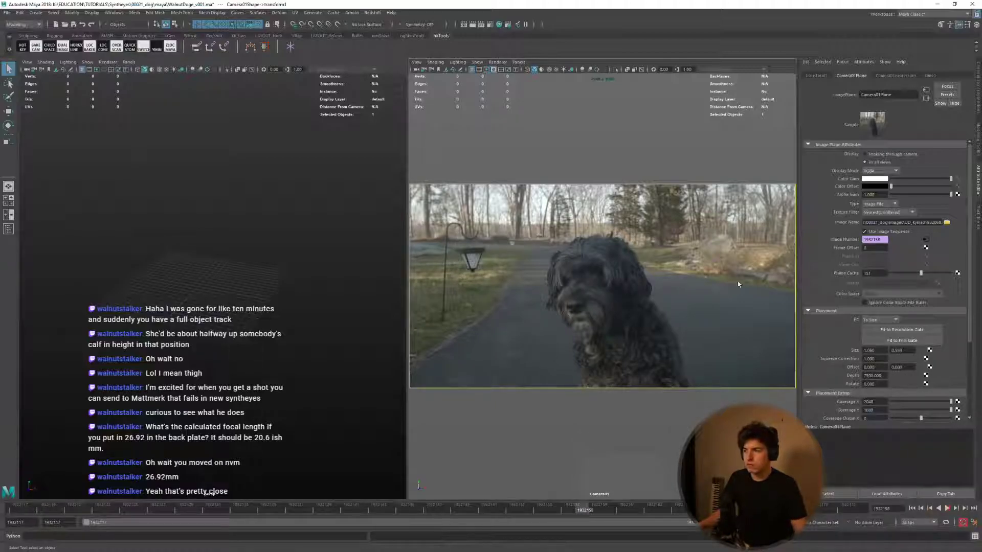
key("Escape")
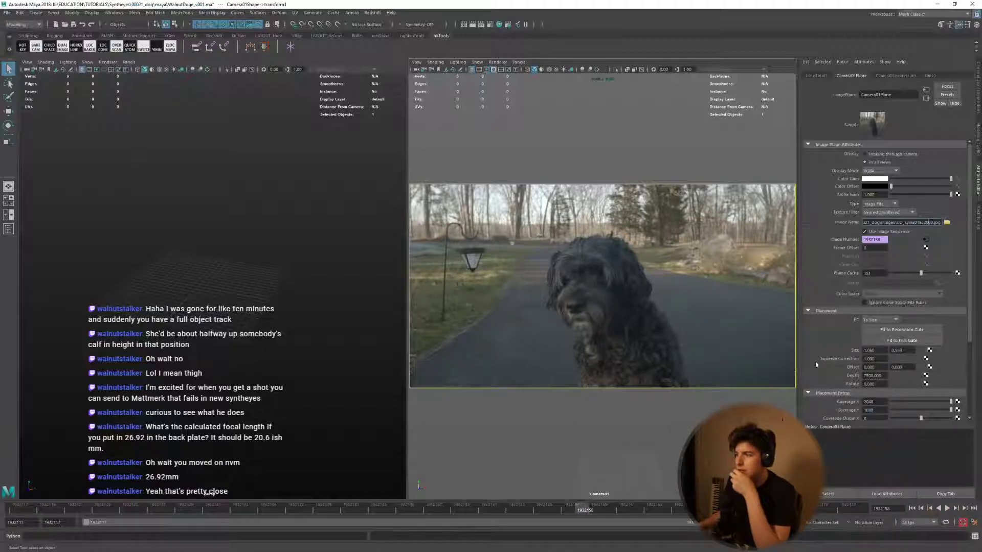
Return to frame 1932117 and play the shot through Camera01 to check the image plane.
mouse_move(635, 511)
left_mouse_down()
mouse_move(723, 512)
mouse_move(18, 512)
left_mouse_up()
key("alt+v")
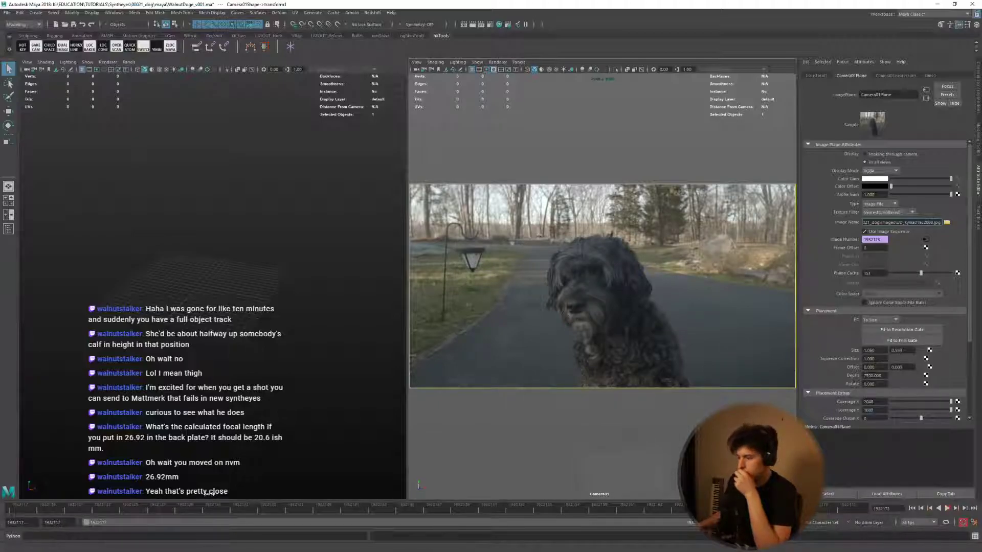
key("alt+v")
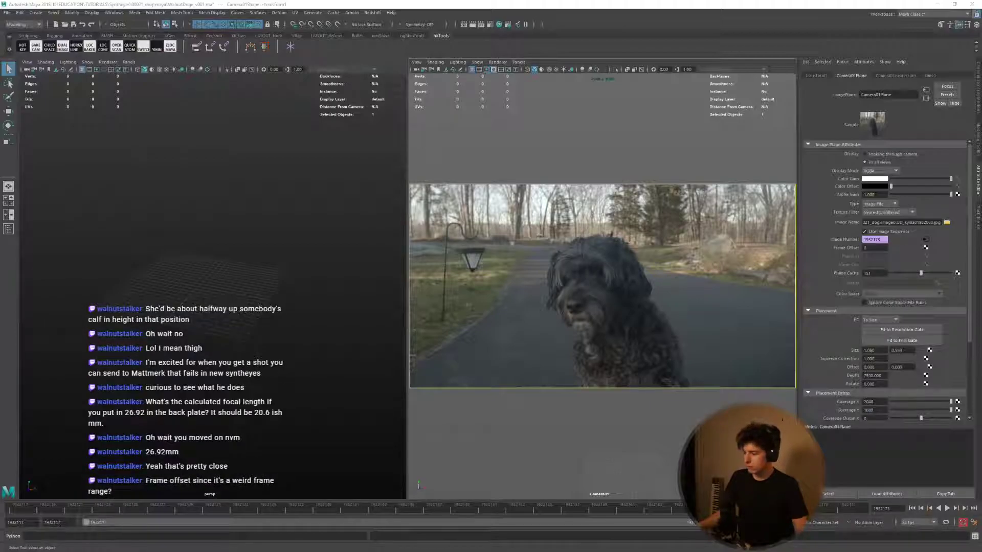
Return to SynthEyes, rename the Save Sequence output to UDKyma01932068.jpg without the underscore, and save the processed images.
key("alt+Tab")
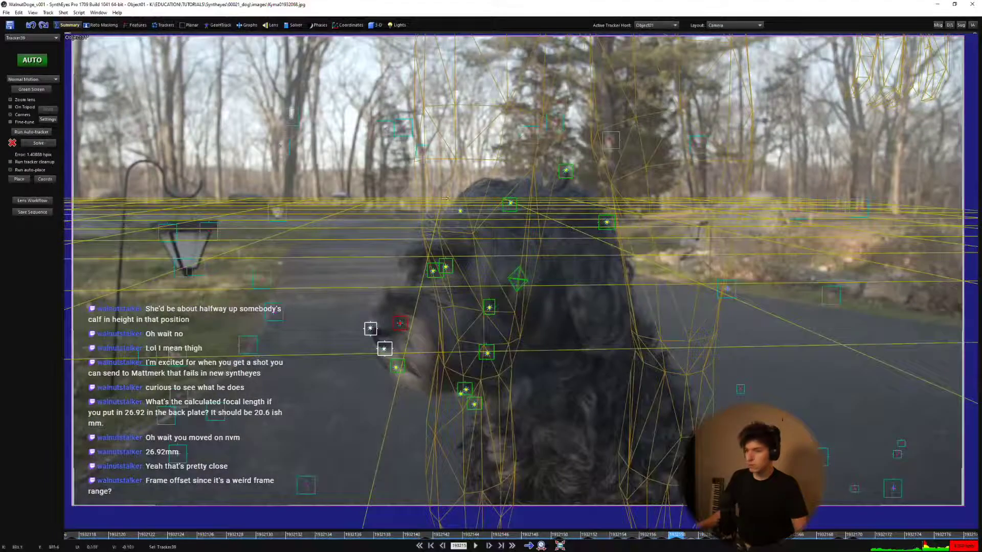
left_click(33, 212)
left_click(552, 240)
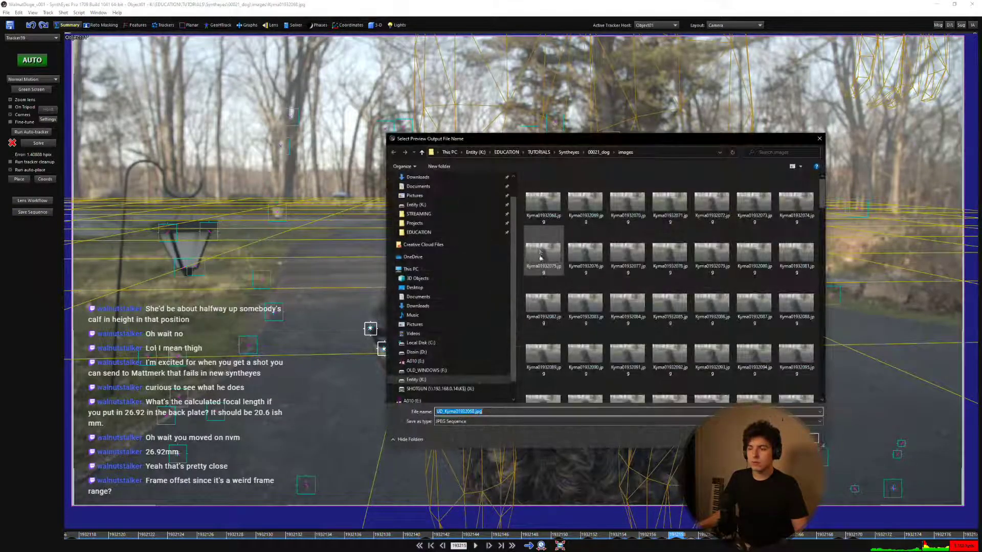
left_click(444, 411)
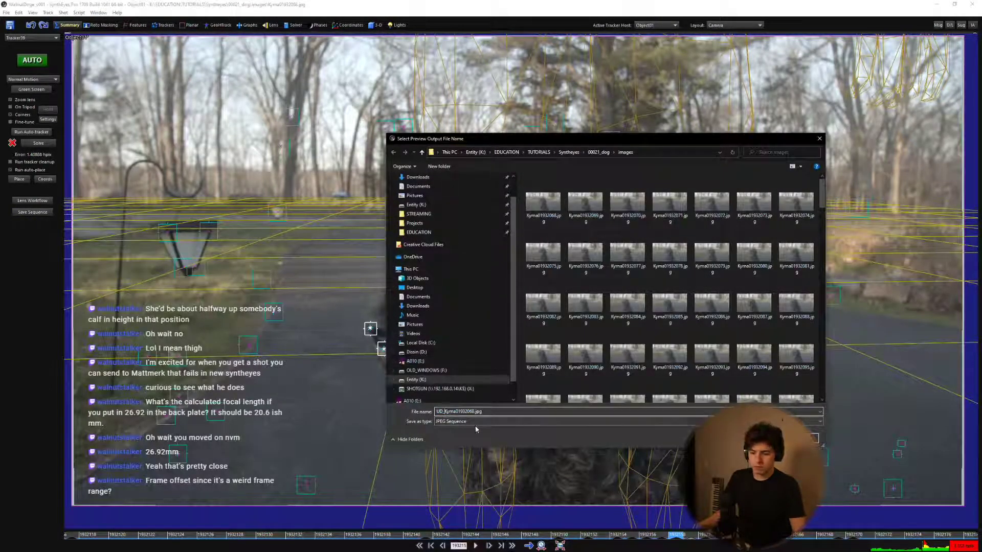
key("BackSpace")
key("BackSpace")
key("BackSpace")
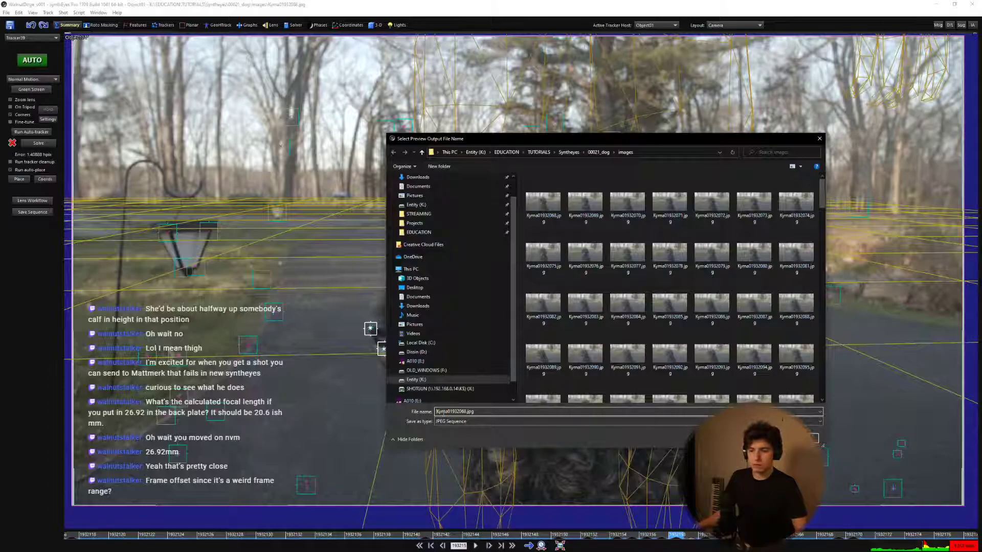
type("UD")
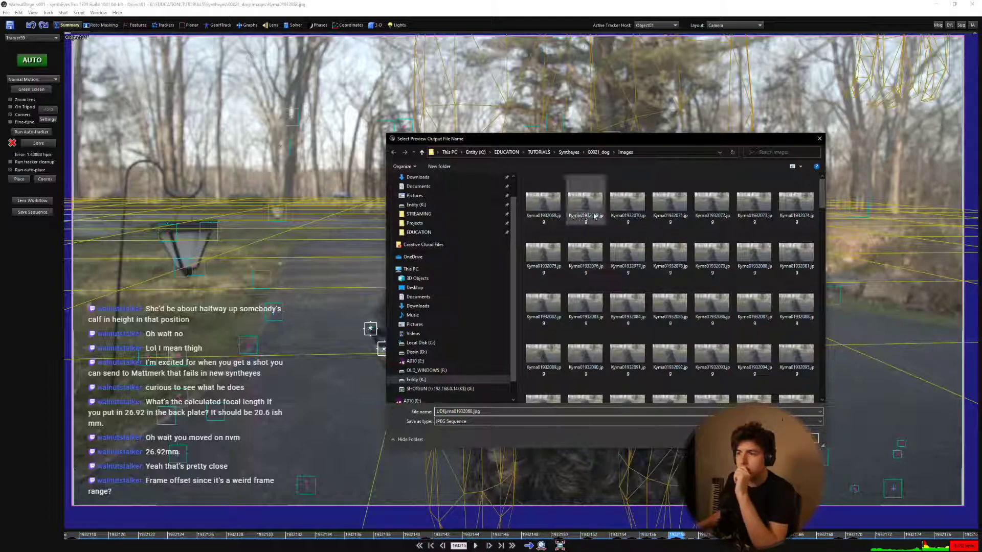
left_click(755, 438)
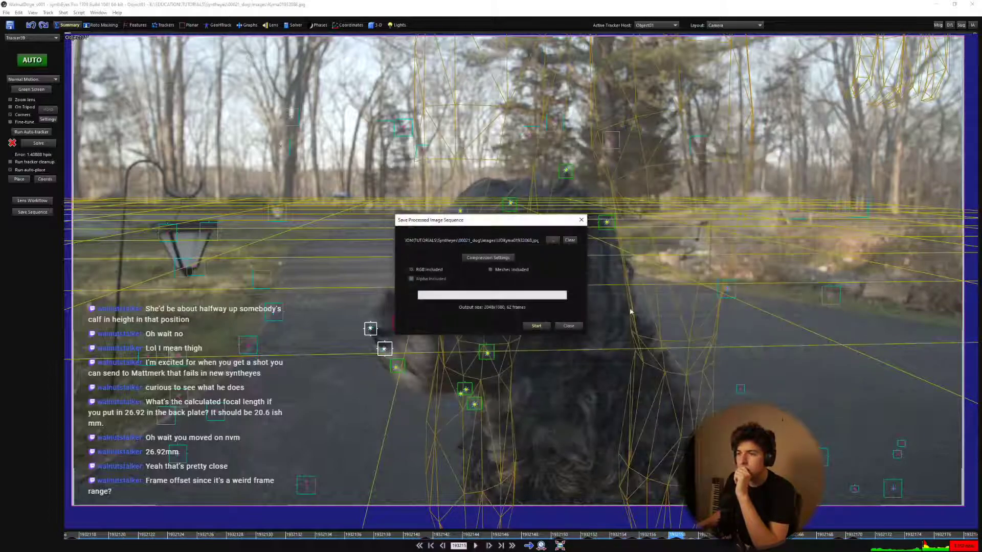
left_click(566, 325)
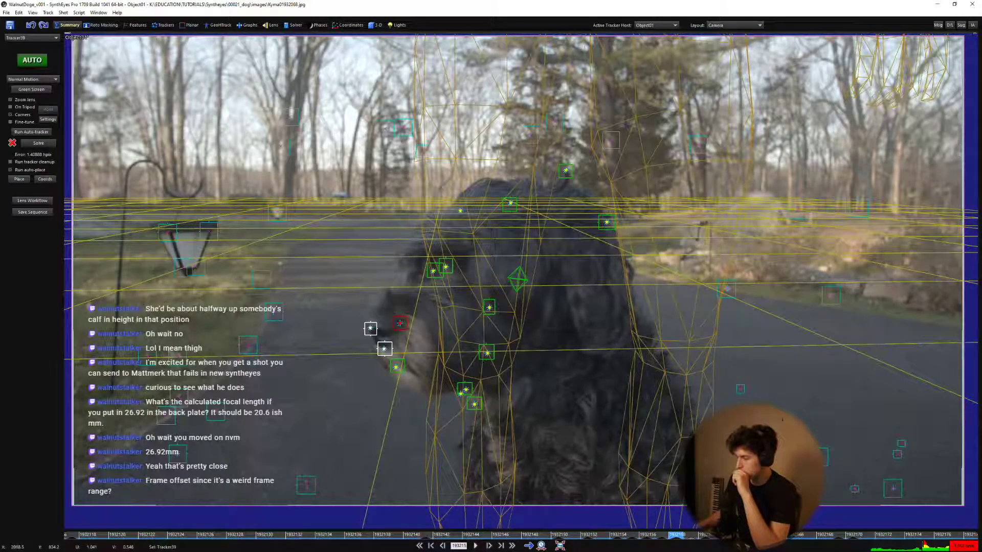
Switch to Maya, set the Camera01 image plane's image name to UDKyma01932068.jpg, and play the shot before returning to frame 1932117.
left_click(937, 4)
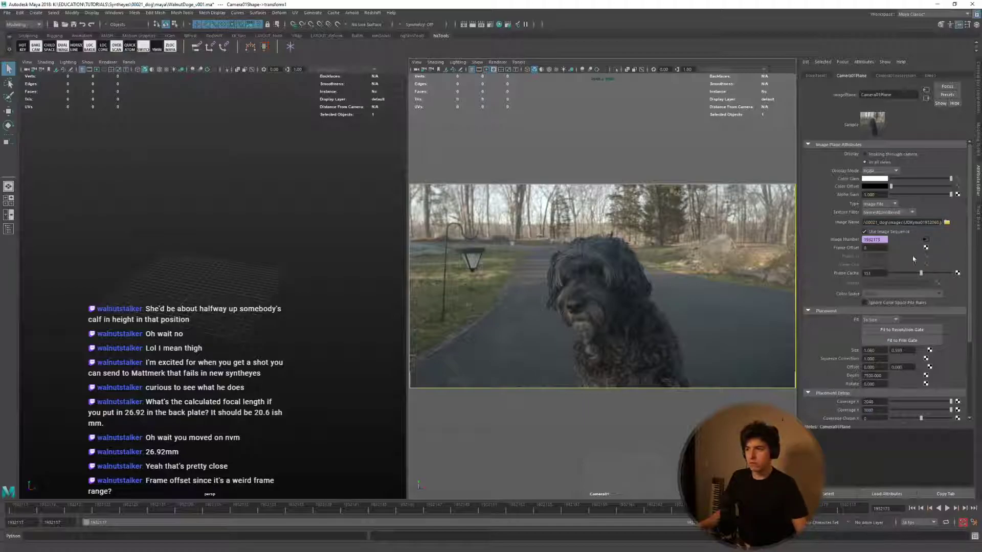
key("alt+v")
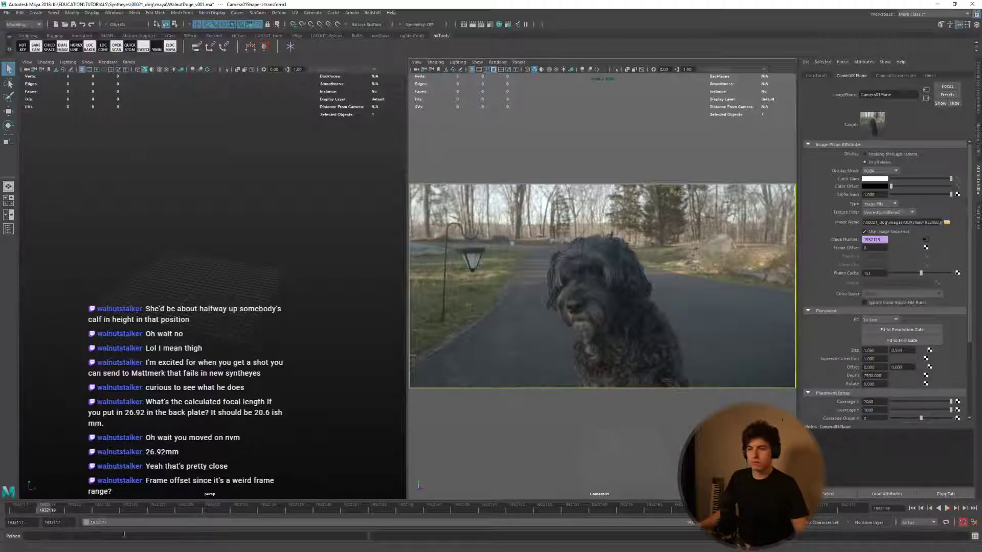
left_click(16, 511)
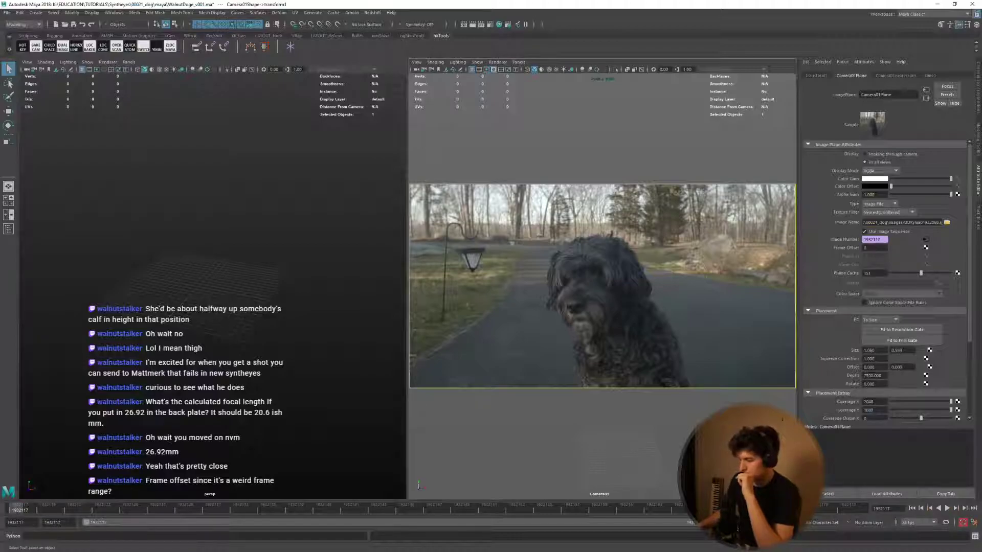
Compare the shot's first frame in SynthEyes with Maya's Camera01 view and replay the shot in Maya.
key("alt+Tab")
left_click_drag(86, 535, 45, 535)
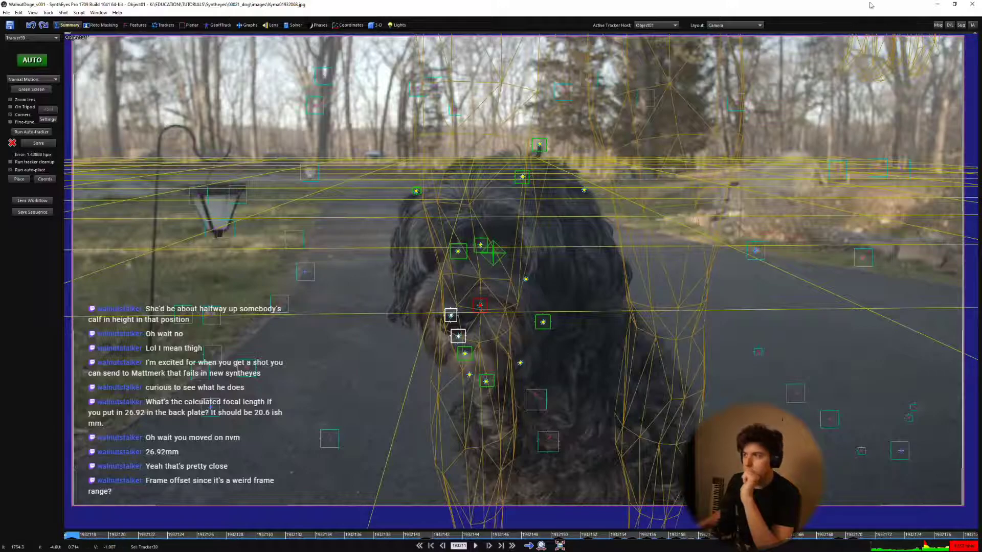
left_click(936, 4)
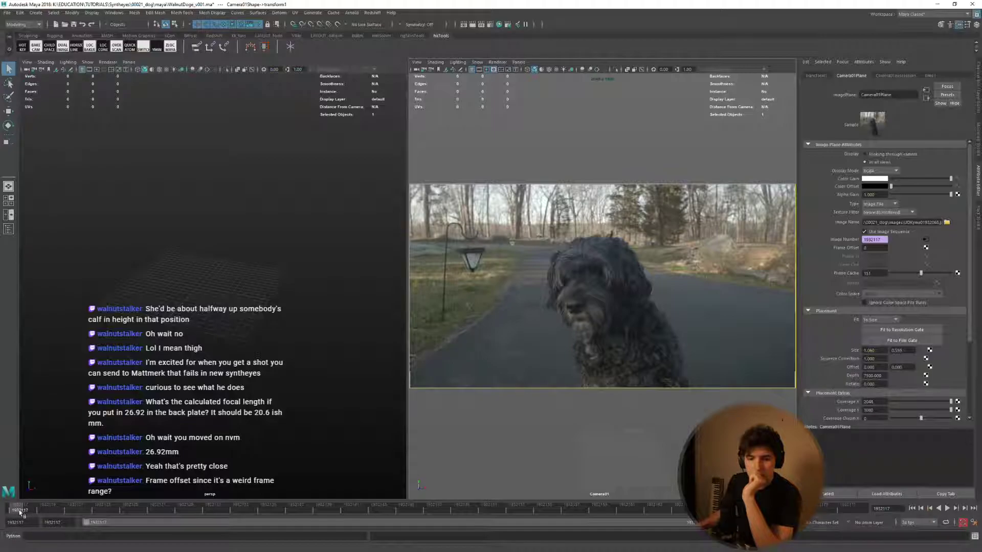
key("alt+v")
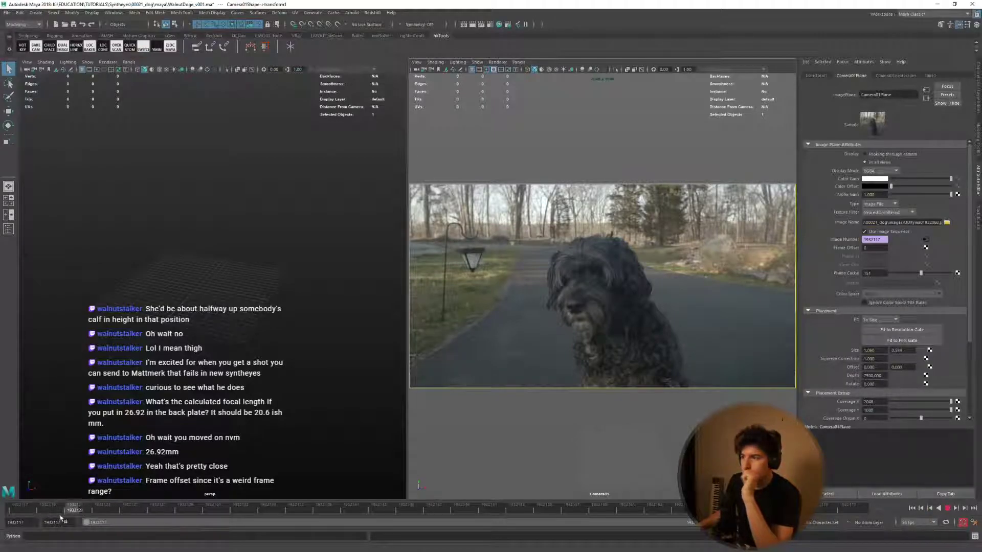
left_click(4, 512)
Return to SynthEyes, rename the Save Sequence output to UDKyma_01932068.jpg, and save the processed images.
left_click_drag(935, 223, 942, 226)
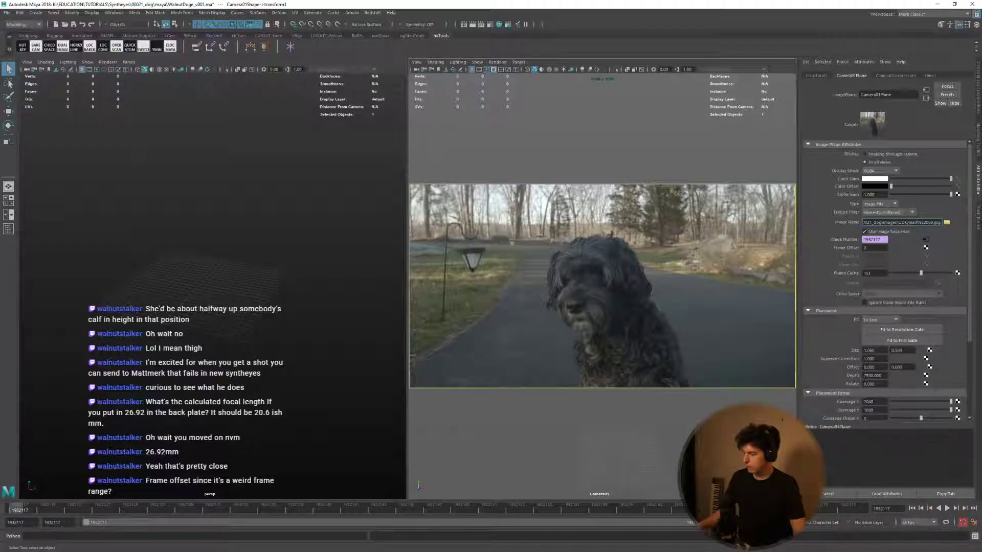
key("alt+Tab")
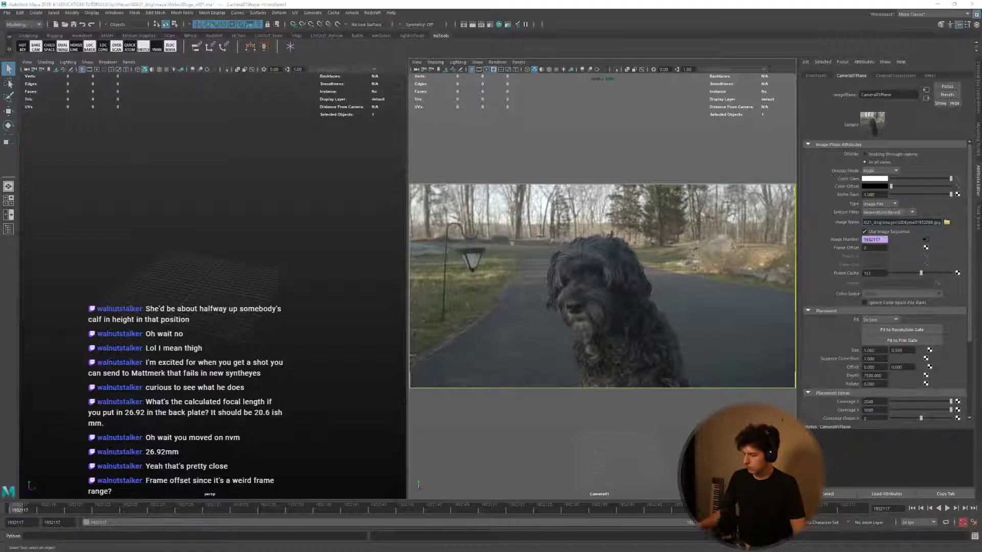
left_click(34, 212)
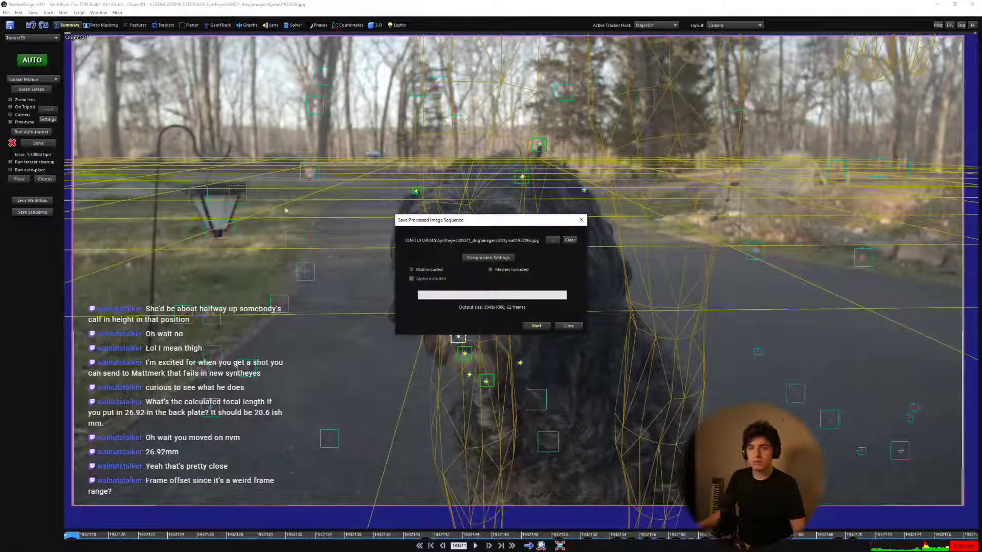
left_click(552, 241)
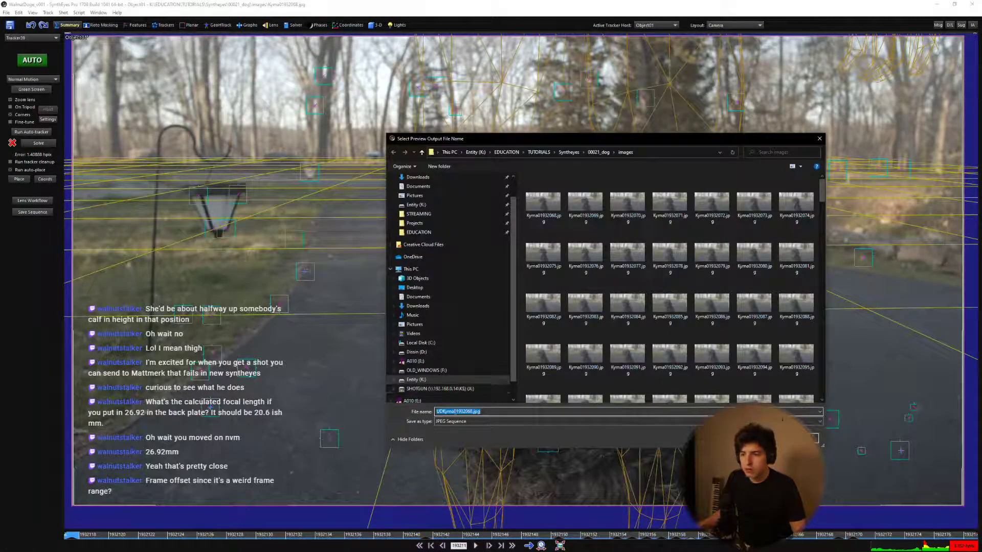
left_click(455, 414)
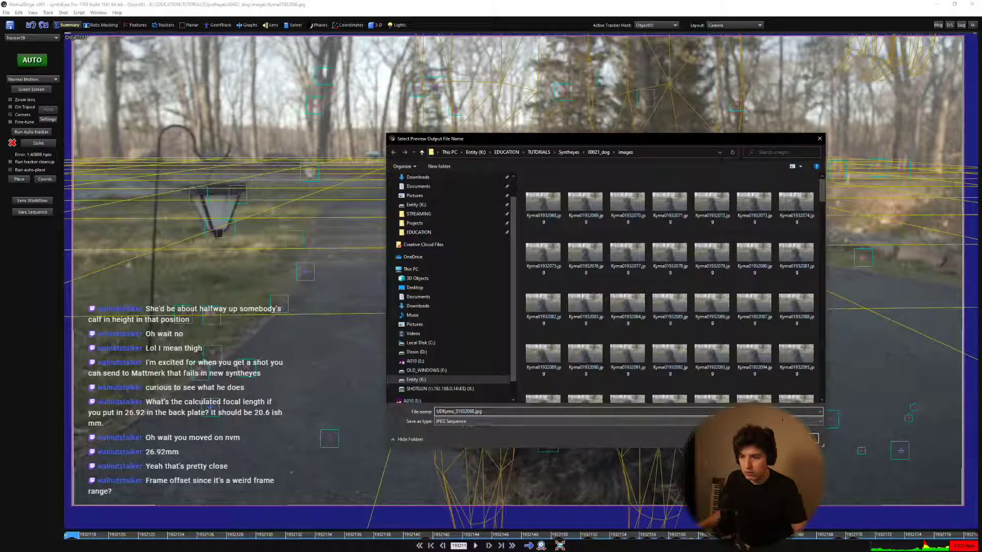
left_click(753, 438)
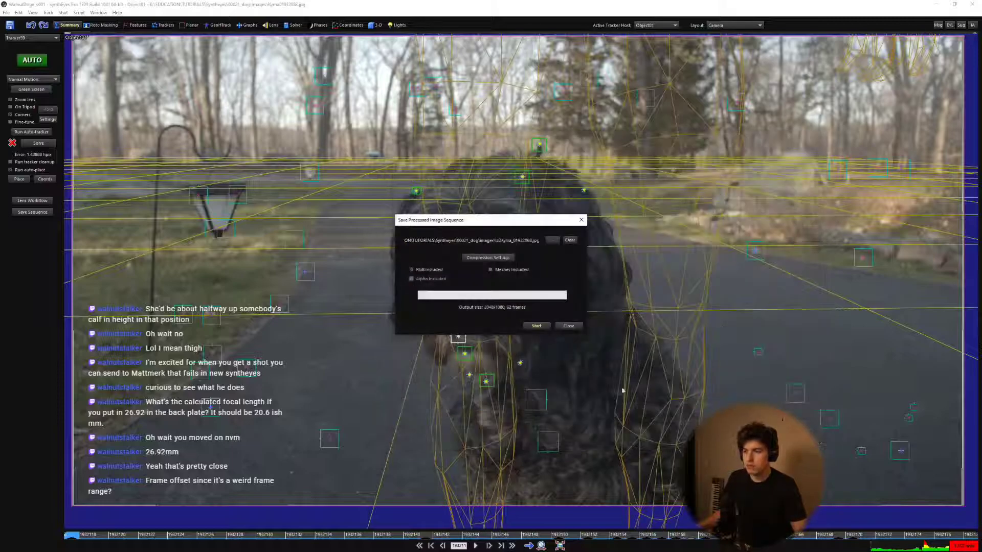
left_click(537, 326)
In Maya, set the Camera01 image plane's image name to UDKyma_01932068.jpg, save and reload the scene, and reselect the image plane.
left_click(937, 4)
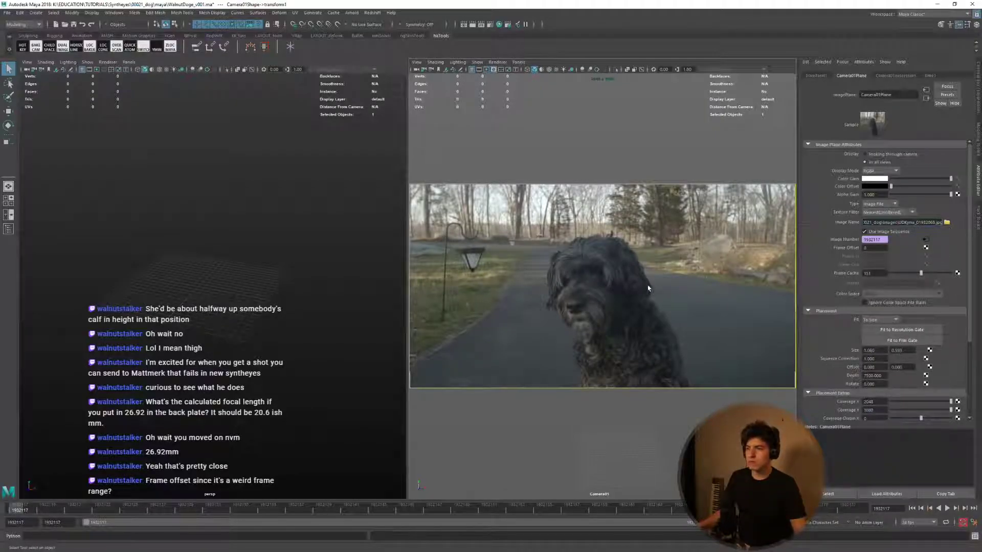
key("ctrl+s")
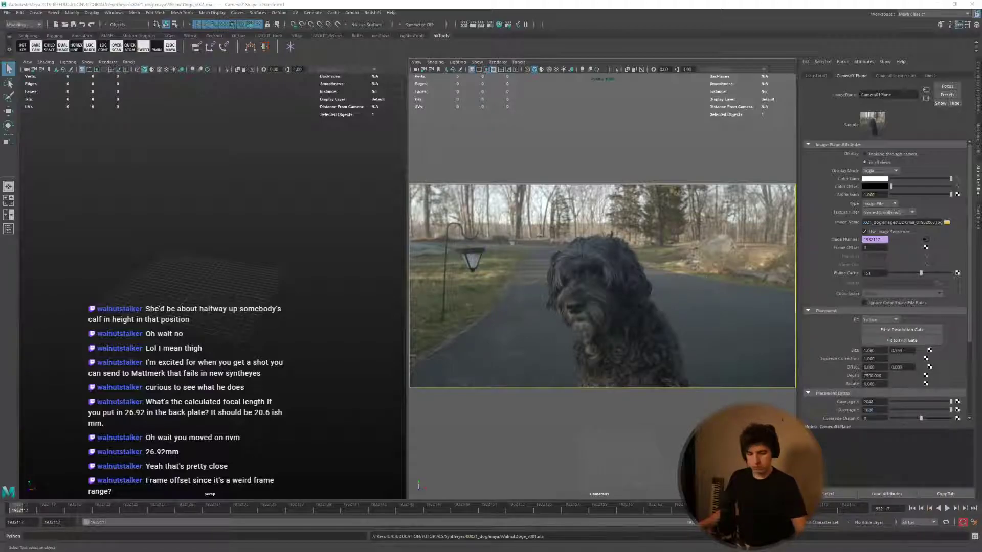
left_click(699, 283)
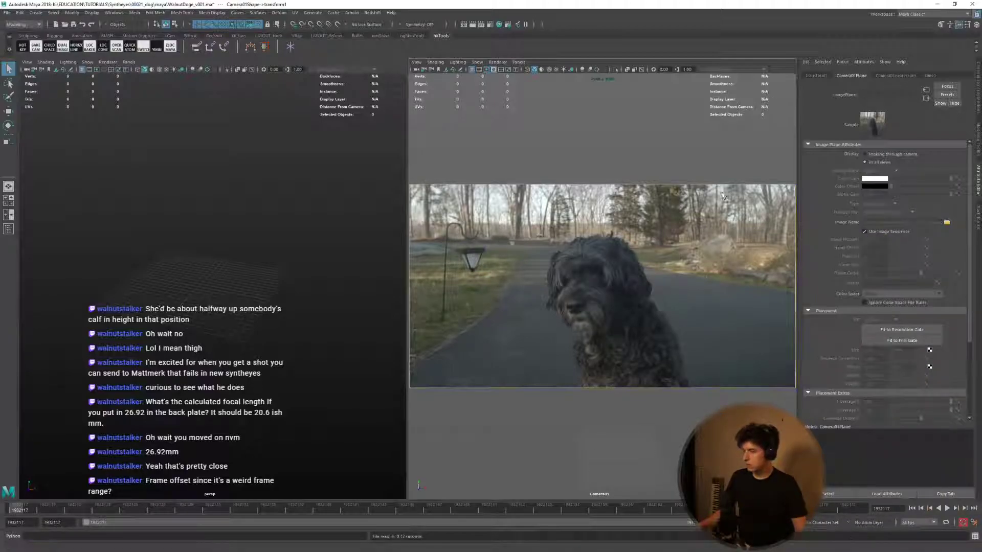
left_click(698, 283)
Play the shot through Camera01 and raise the image plane's frame cache to 302.
key("alt+v")
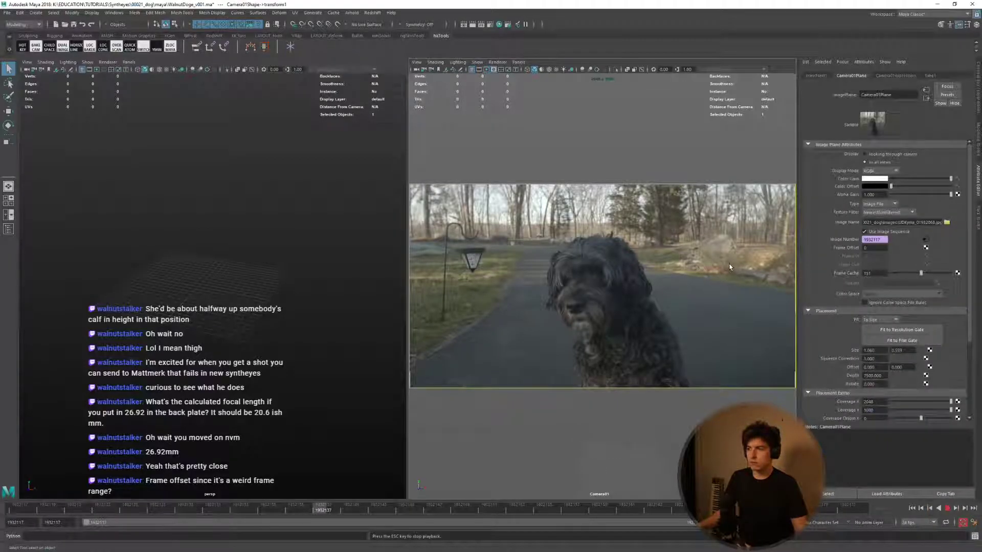
key("Escape")
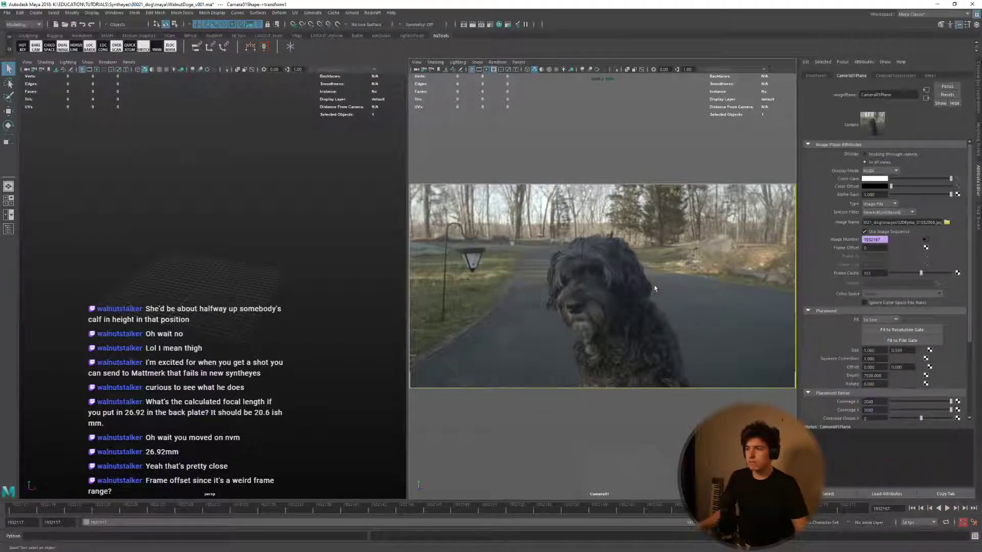
key("alt+v")
key("alt+v")
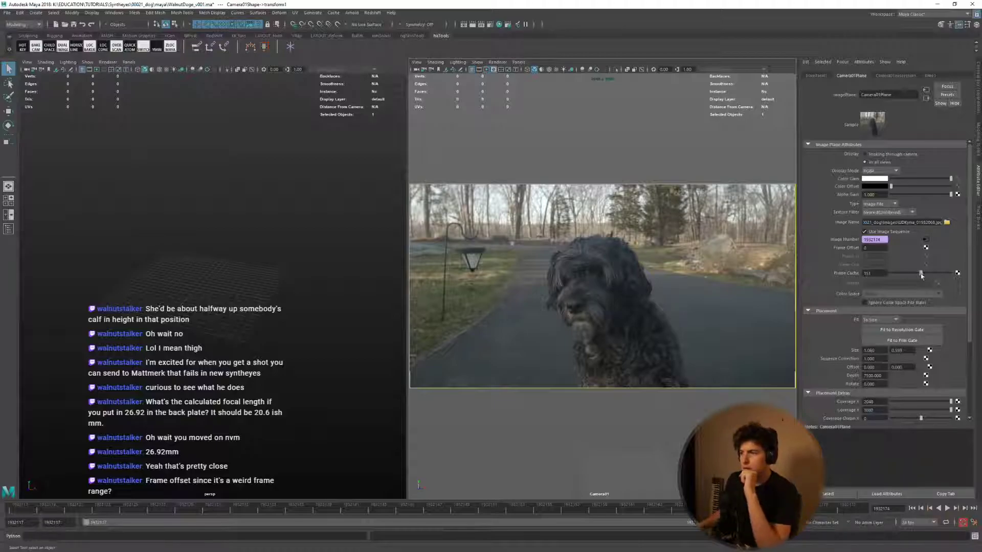
left_click_drag(920, 274, 952, 276)
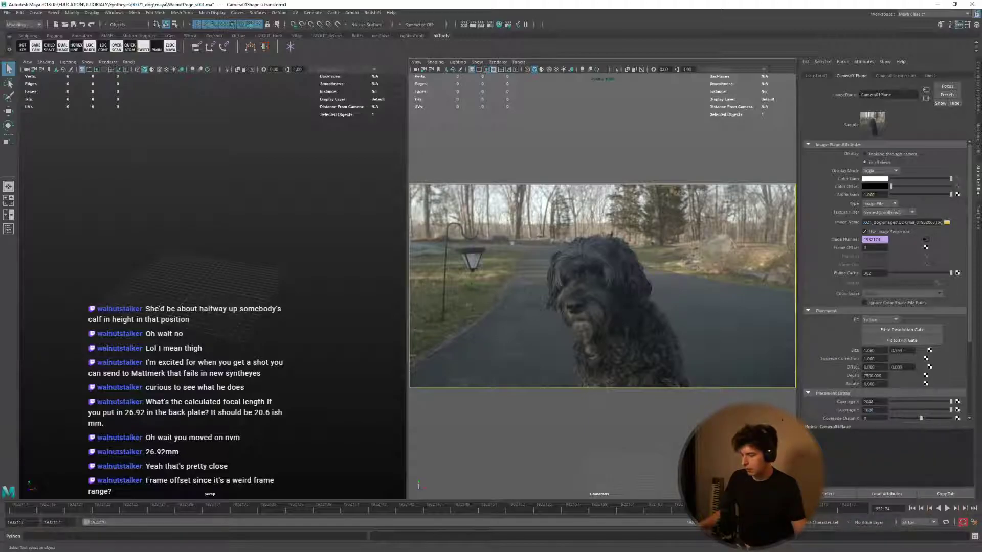
Return to SynthEyes, reopen the Save Sequence output file selection, and remove the frame number from the UDKyma_01932068.jpg file name.
key("alt+Tab")
left_click(45, 213)
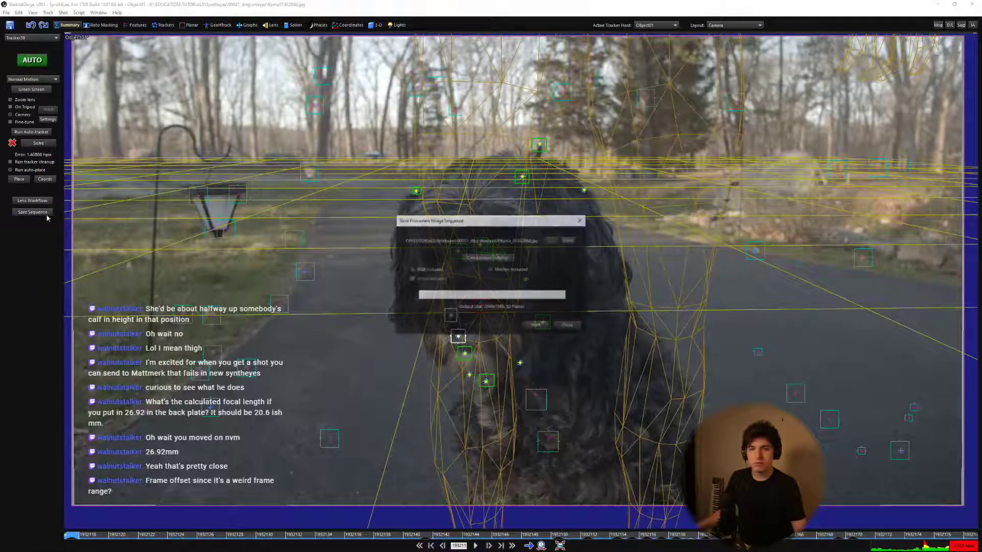
left_click(551, 242)
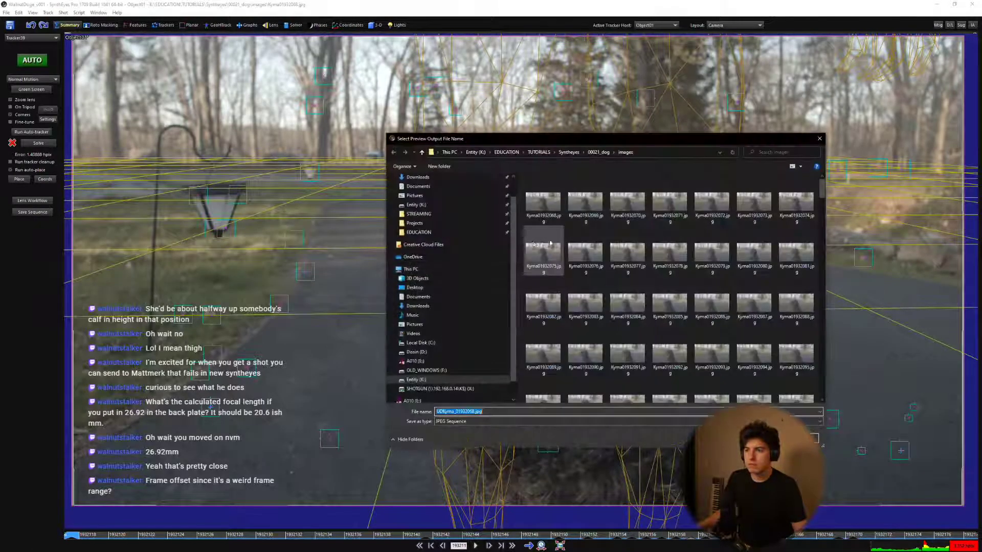
left_click(456, 411)
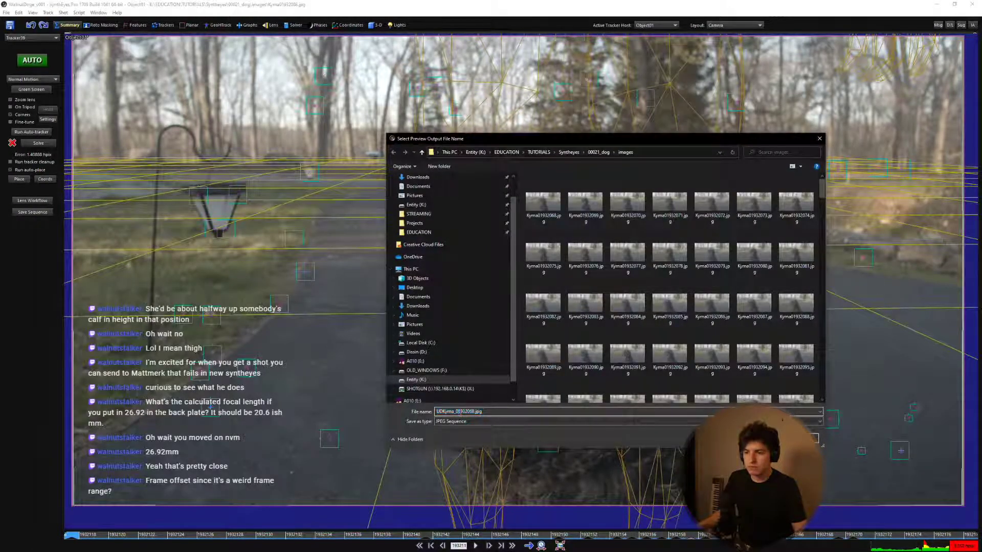
key("Delete")
key("Delete")
key("Delete")
key("Delete")
key("Delete")
key("Delete")
key("Delete")
key("Delete")
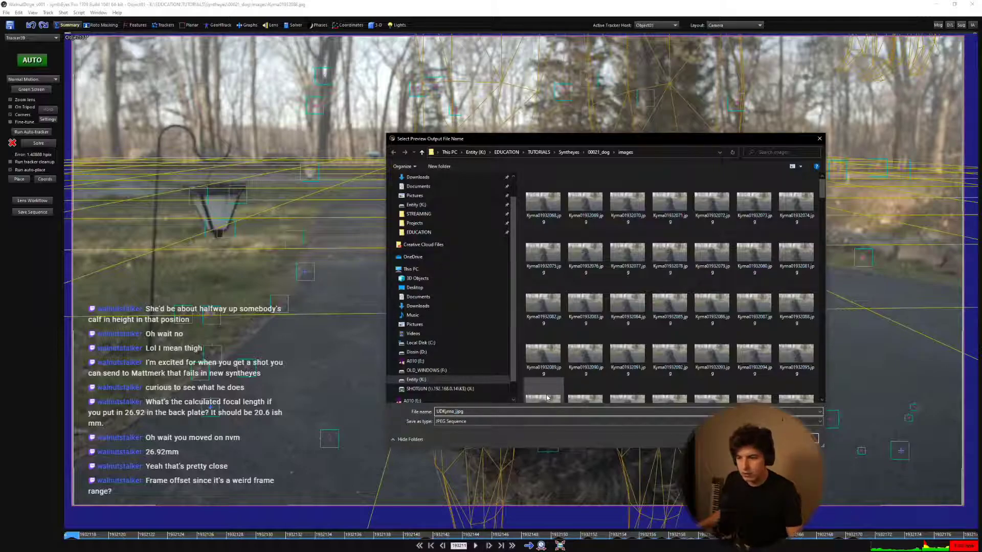
Name the Save Sequence output UDKyma_0001.jpg and save the processed image sequence.
type("1001")
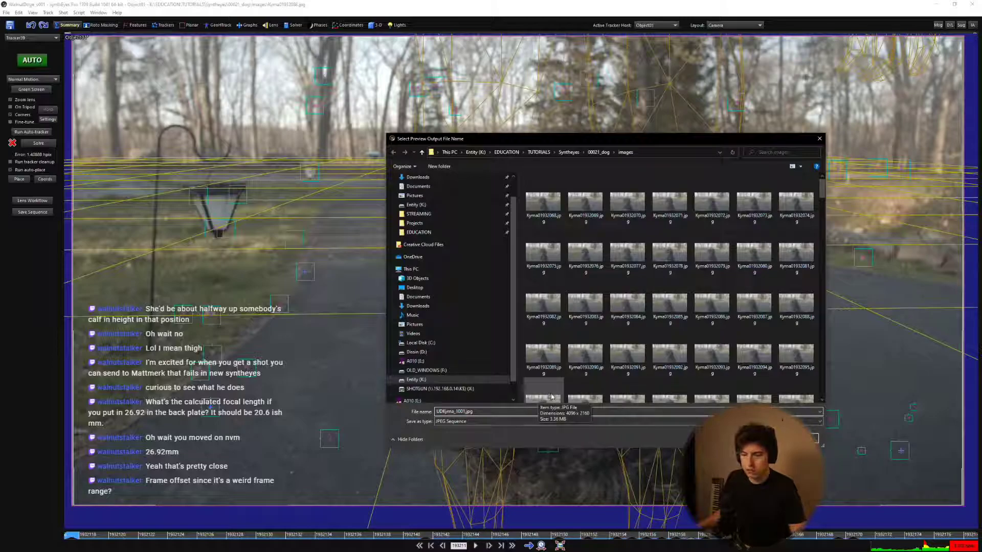
key("BackSpace")
key("BackSpace")
key("BackSpace")
key("BackSpace")
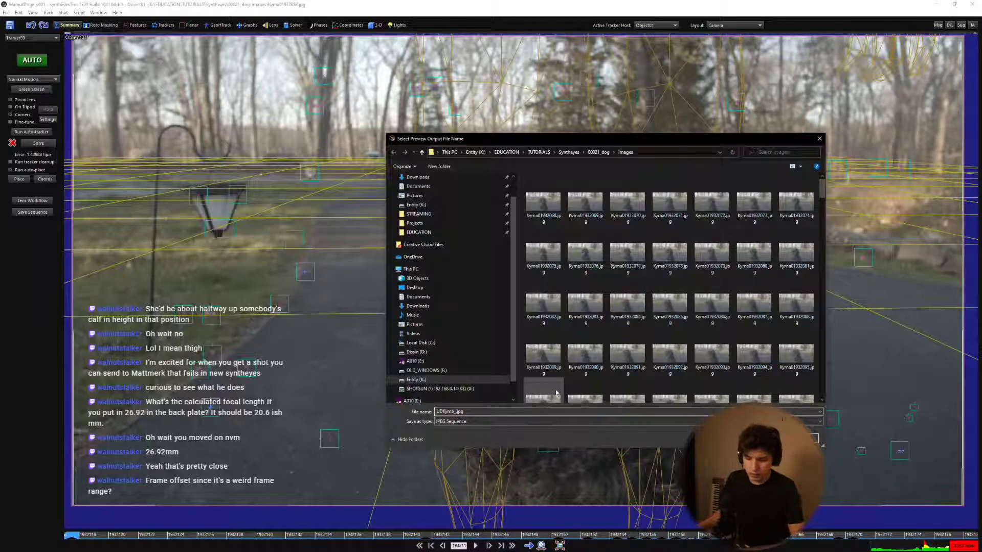
type("0001")
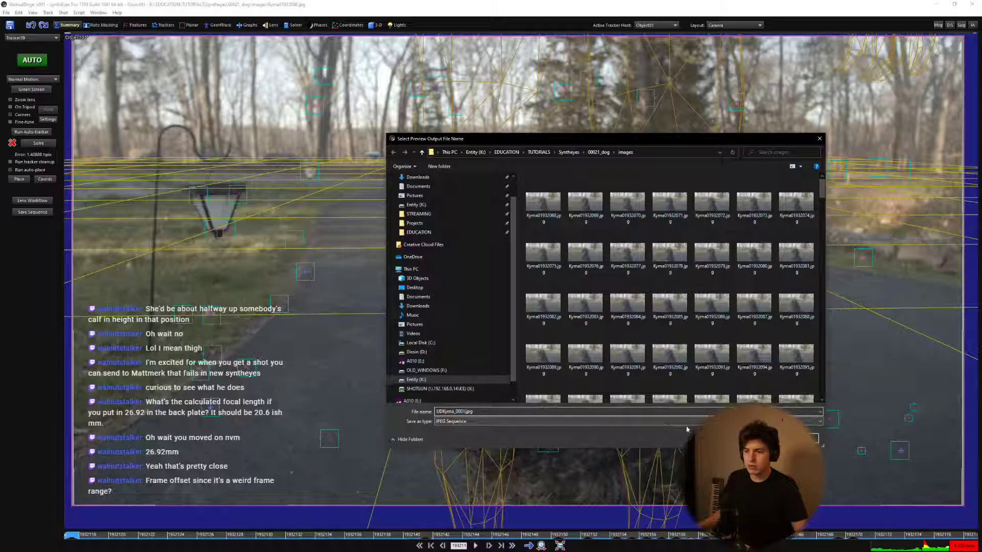
left_click(764, 439)
left_click(539, 328)
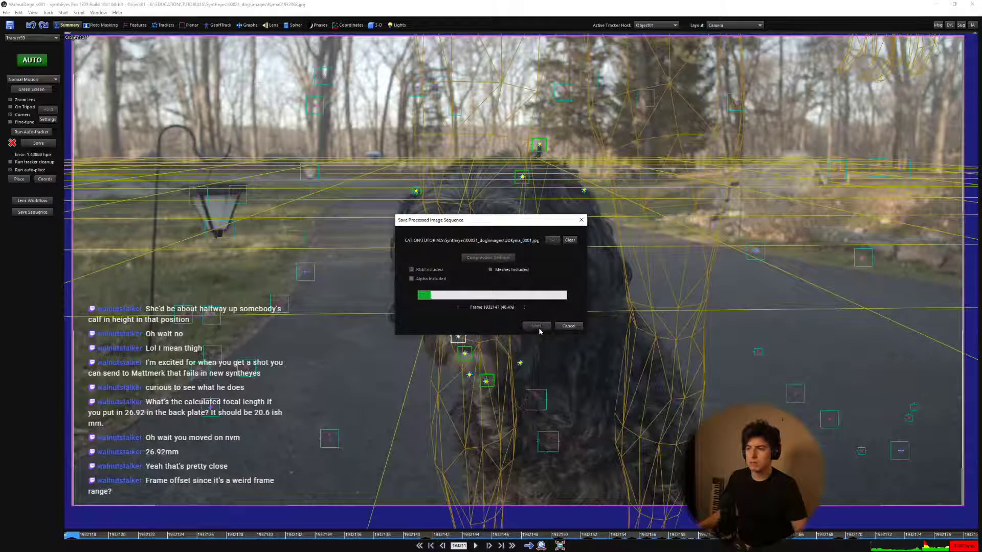
Switch to Maya, load UDKyma_0001.jpg on the Camera01 image plane, and enable Use Image Sequence.
left_click(937, 5)
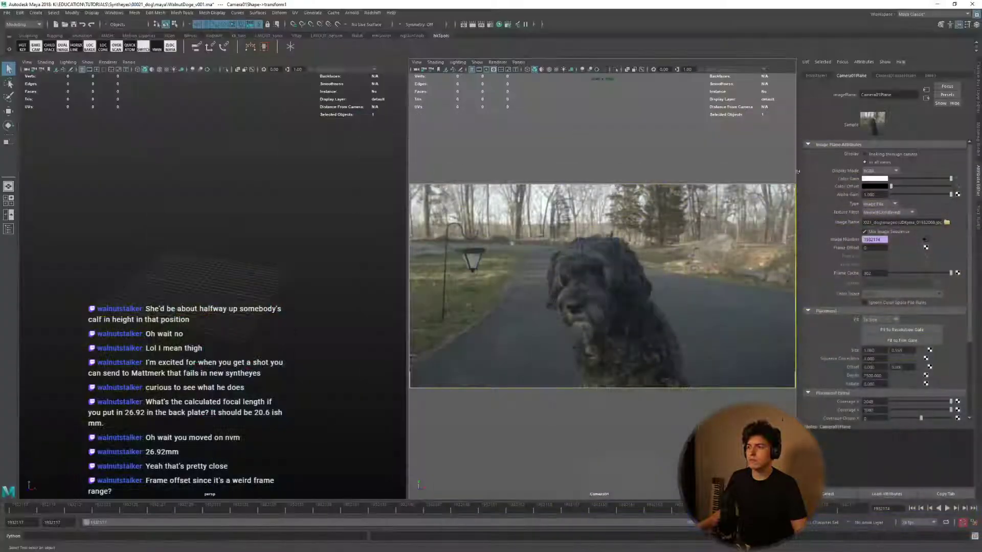
left_click(946, 223)
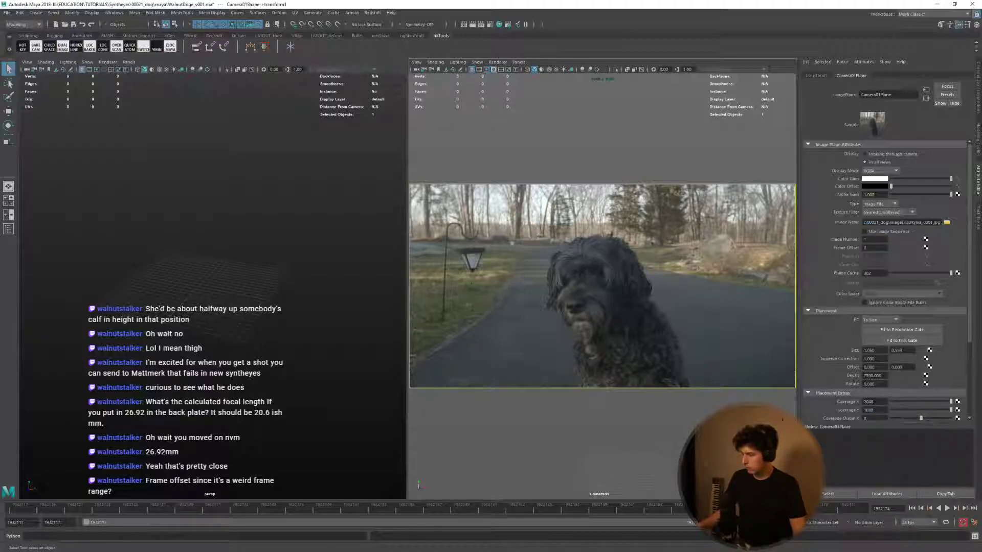
left_click(877, 232)
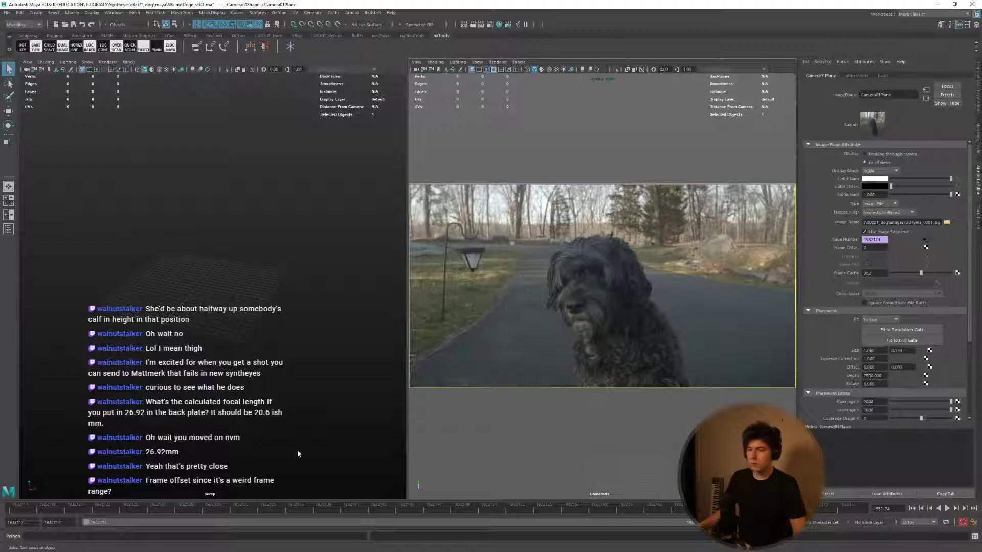
Set the timeline's start to frame 1, shorten its end, and play the image sequence from the first frame.
left_click_drag(68, 522, 35, 522)
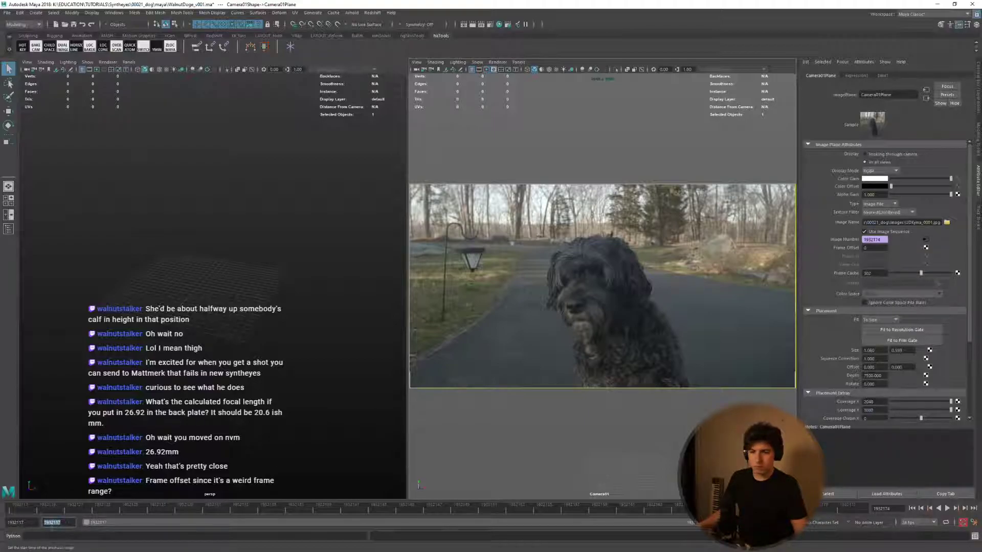
type("1")
key("Return")
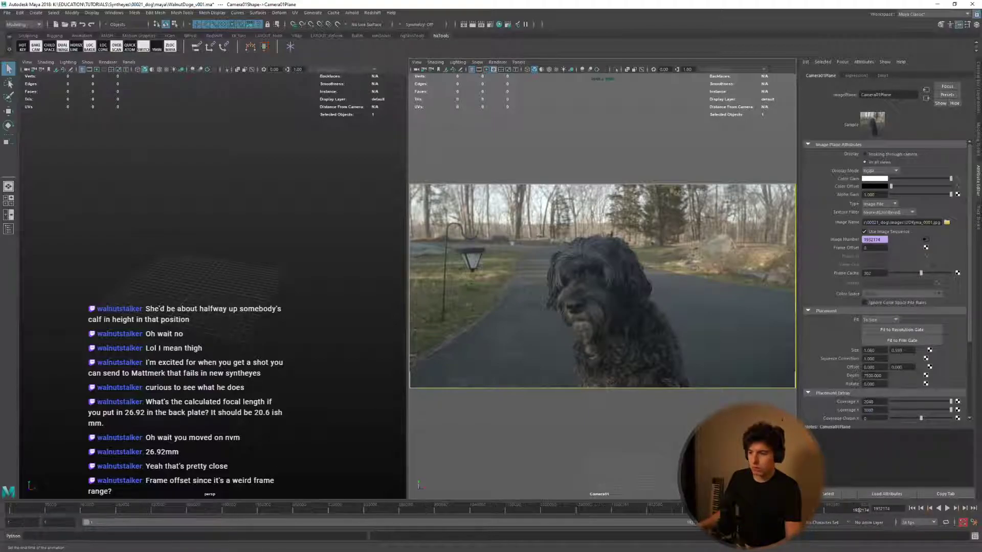
key("Return")
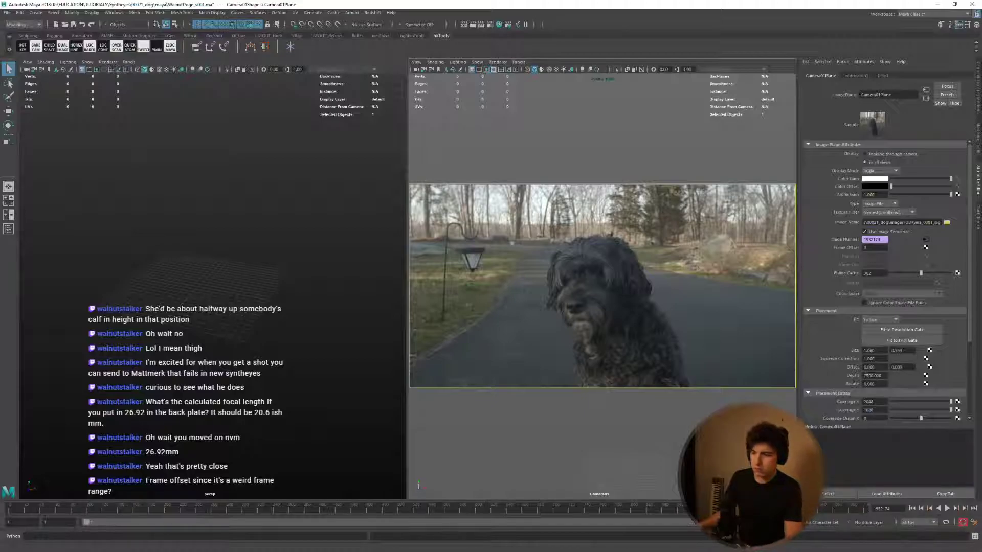
left_click_drag(39, 511, 2, 514)
key("alt+v")
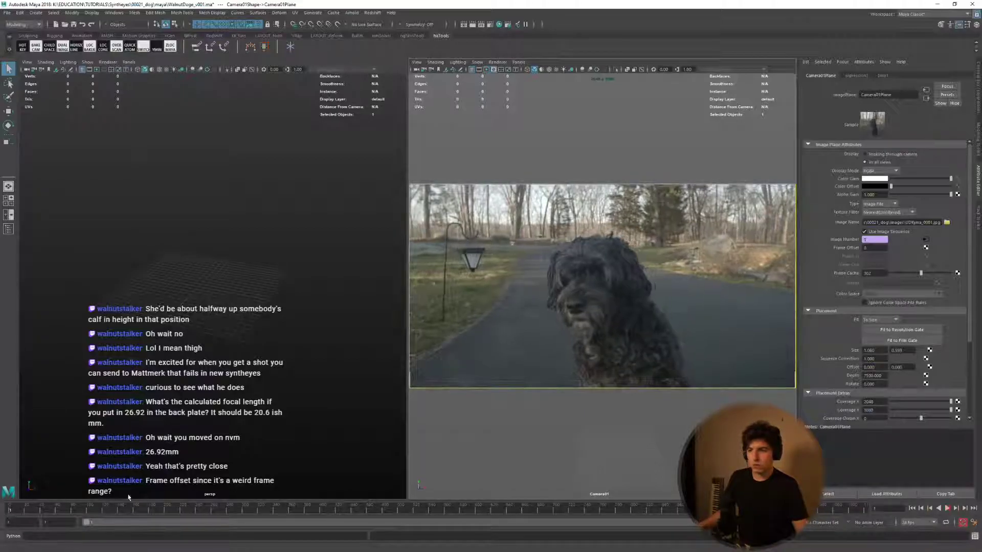
key("alt+v")
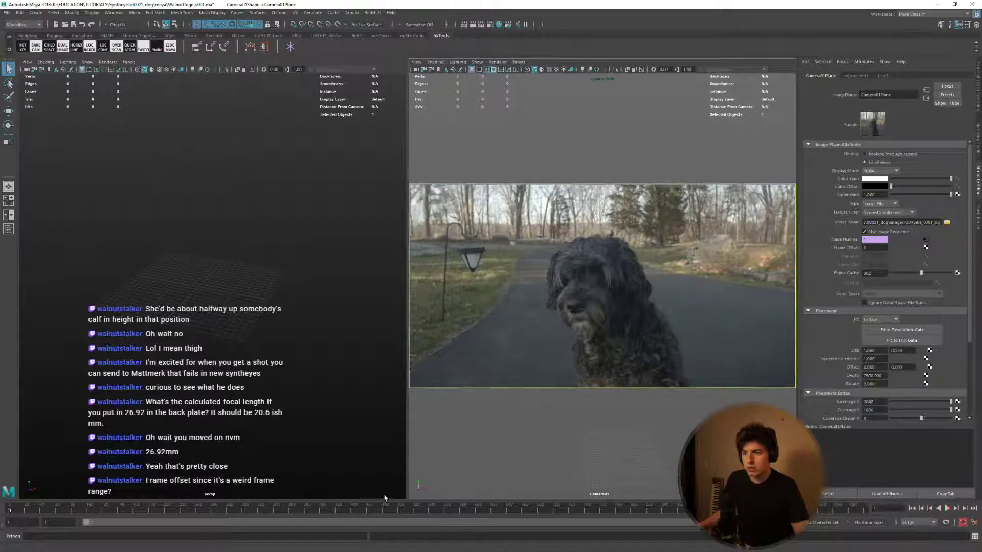
Bring up the Graph Editor and arrange it as a smaller floating window that leaves the Camera01 view partly uncovered.
left_click(541, 297)
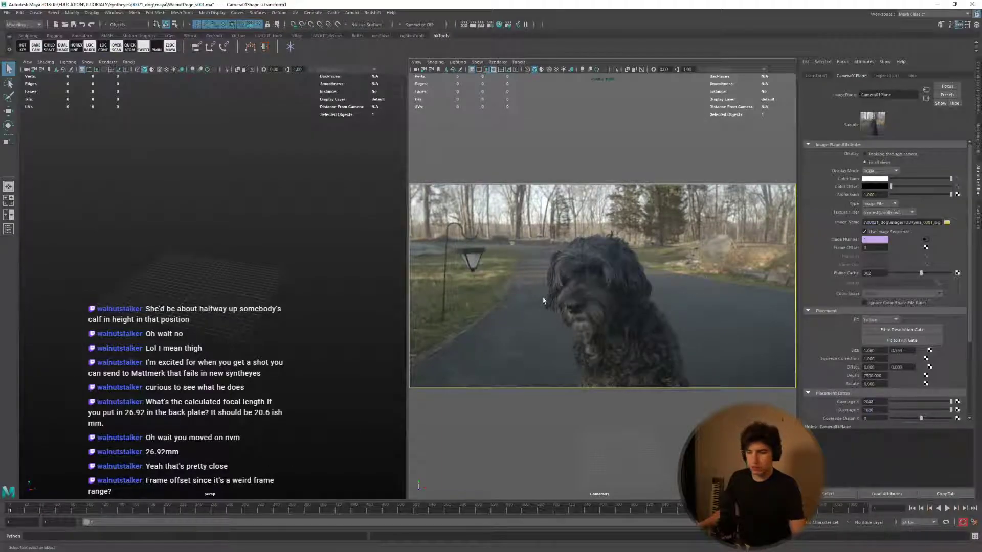
key("alt+Tab")
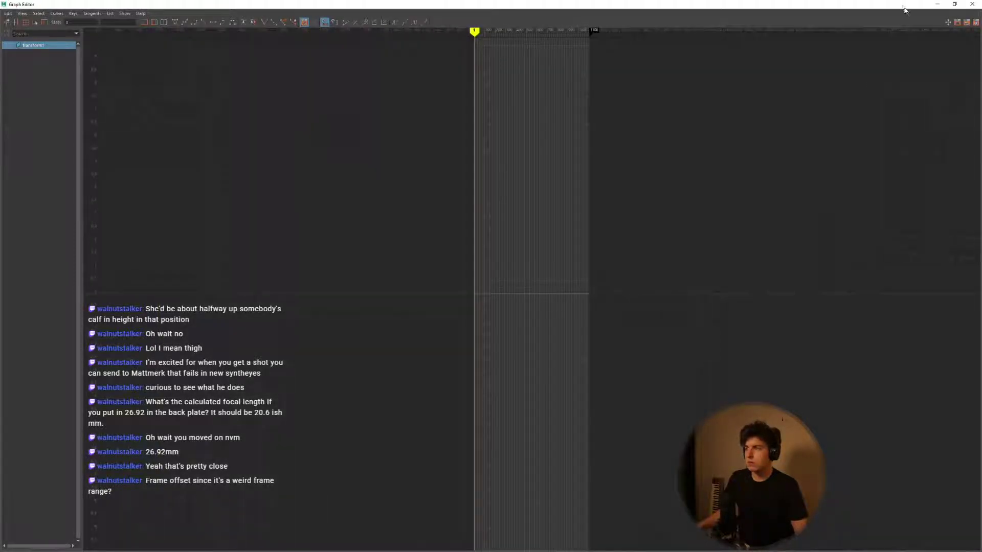
left_click_drag(903, 7, 396, 223)
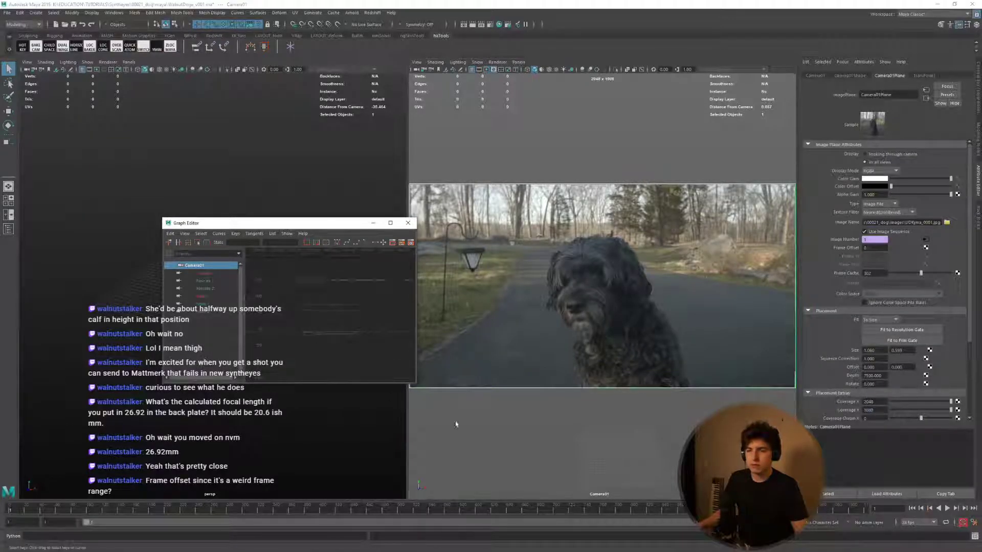
left_click_drag(282, 223, 225, 132)
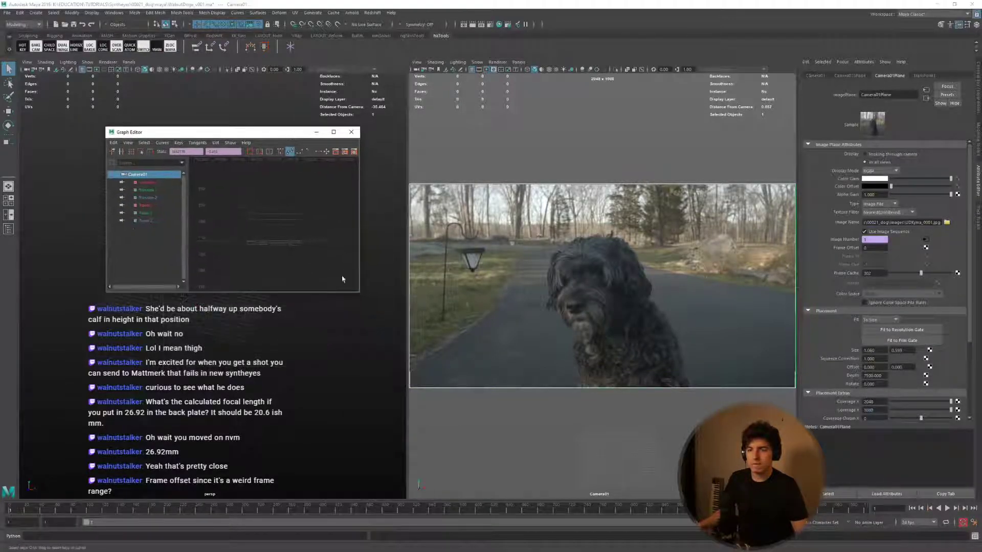
left_click_drag(363, 295, 576, 404)
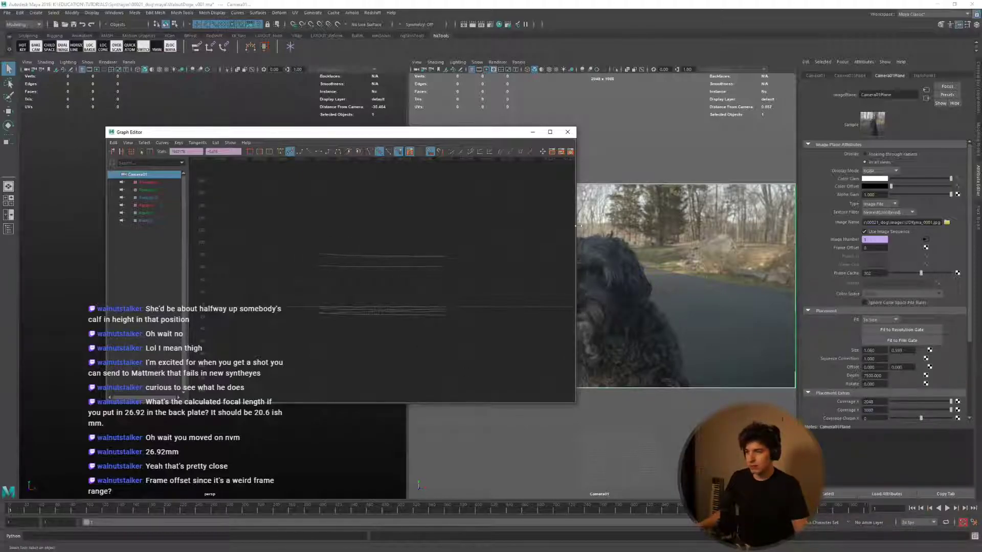
left_click_drag(511, 132, 454, 123)
left_click(698, 247)
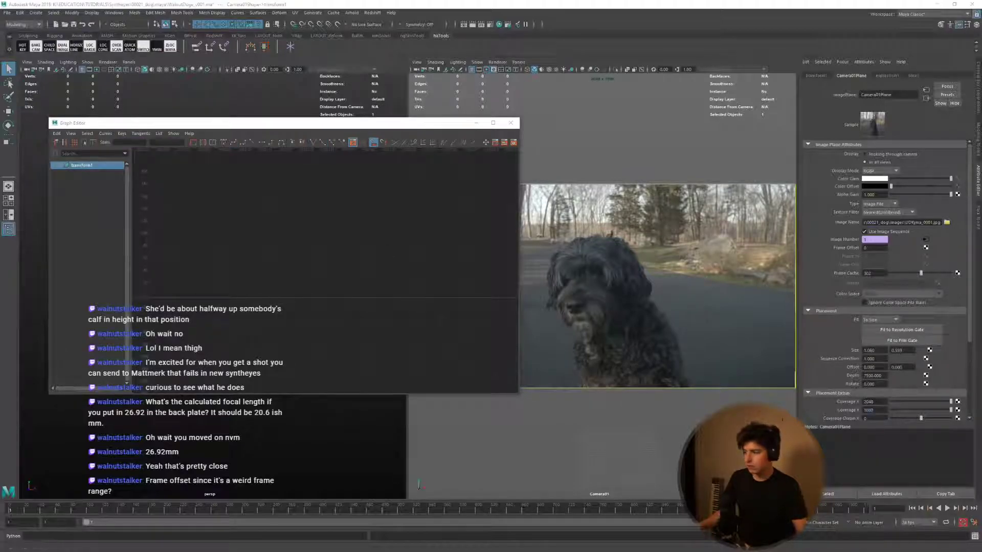
Select Camera01 and Object01 under the SynthEyes group in the Outliner and frame their animation curves.
key("shift+o")
left_click_drag(869, 113, 676, 114)
left_click(659, 146)
left_click(683, 153)
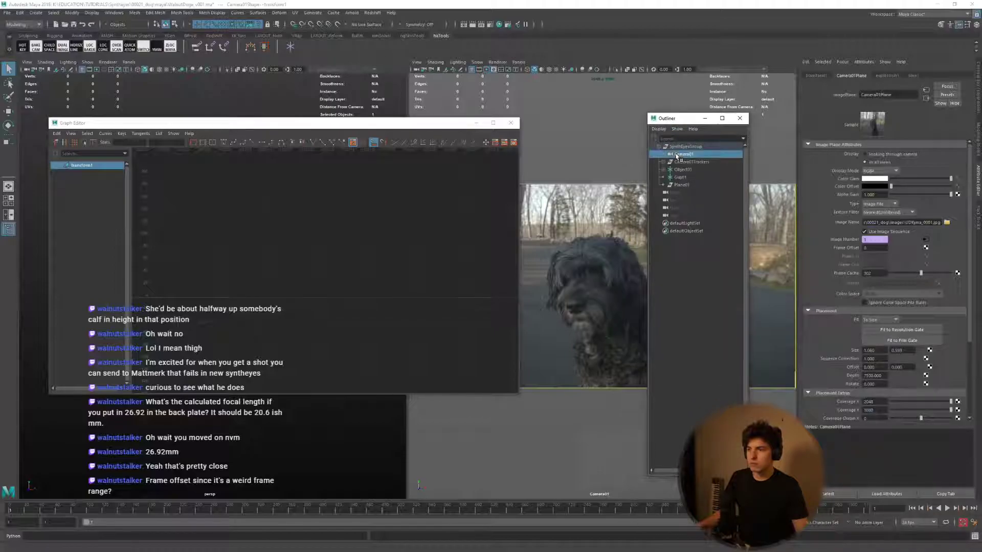
left_click(682, 169, "ctrl")
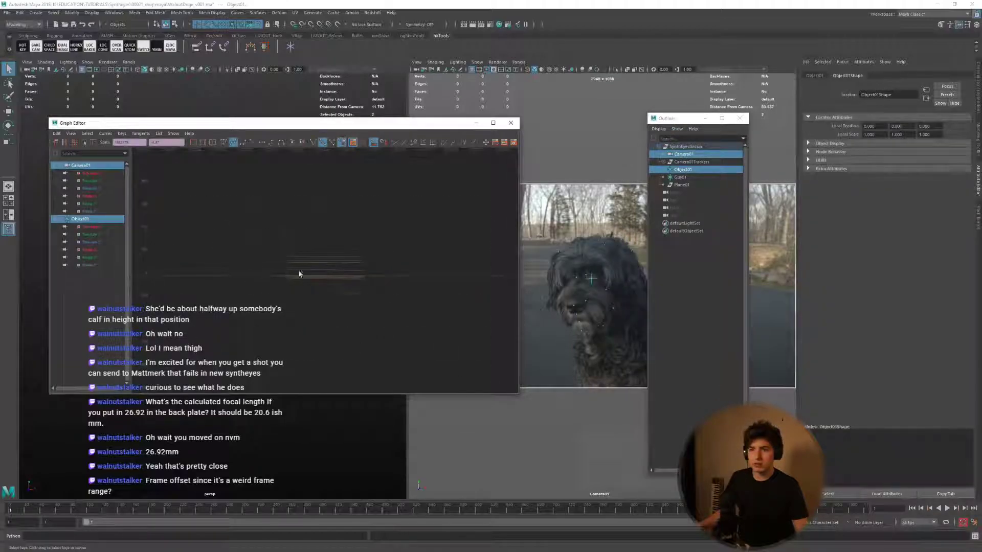
key("f")
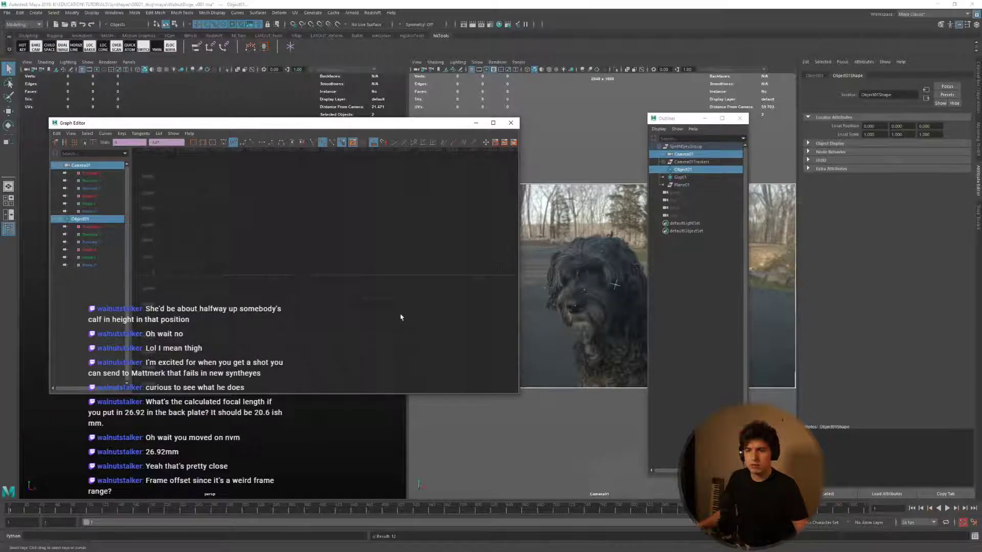
Move all Camera01 and Object01 keys in time so that the first key sits on frame 1.
key("f")
right_click_drag(395, 303, 264, 271, "alt")
key("w")
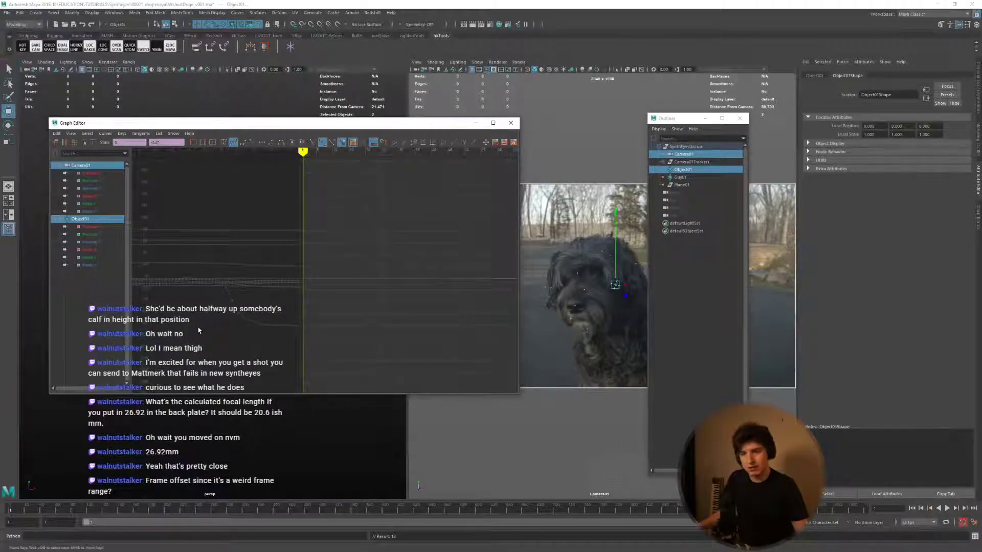
middle_click_drag(202, 330, 404, 328)
right_click_drag(295, 285, 343, 272, "alt")
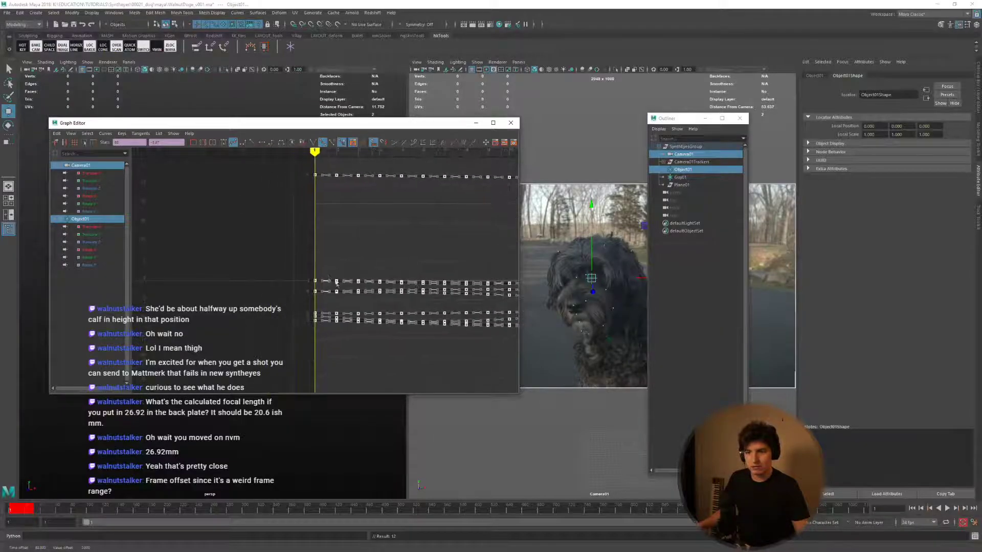
Close the Graph Editor, set the timeline's end to frame 62, and return to the first frame.
left_click(510, 123)
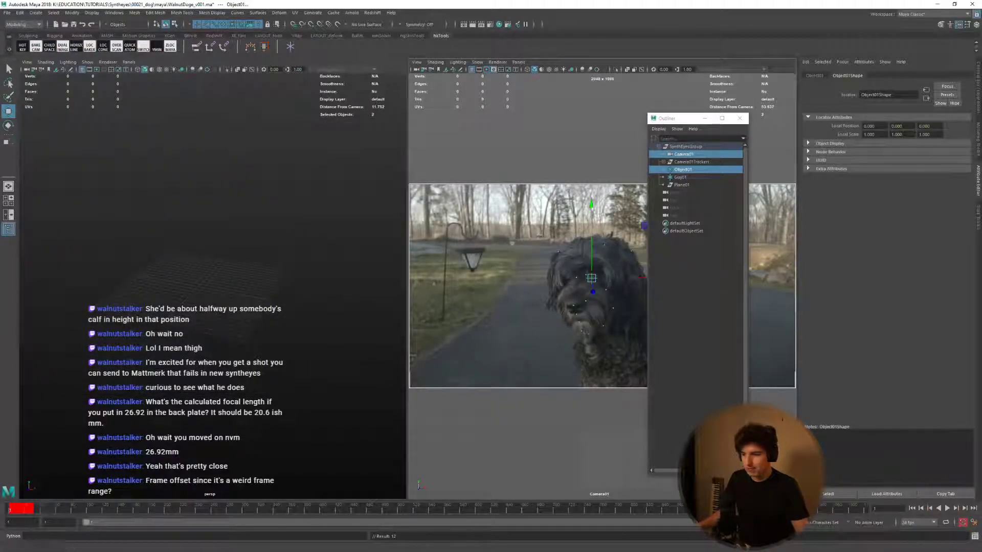
left_click_drag(90, 522, 179, 522)
left_click(338, 512)
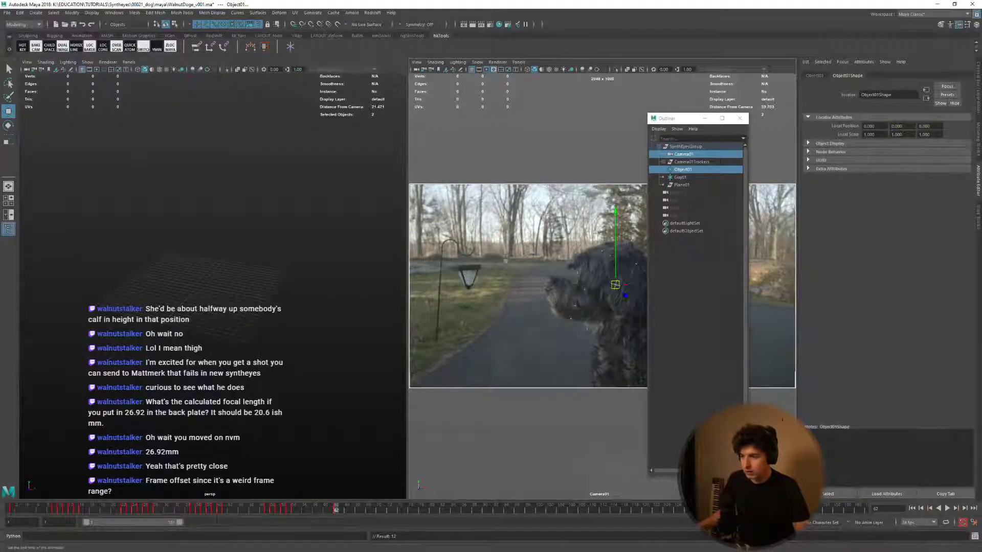
type("62")
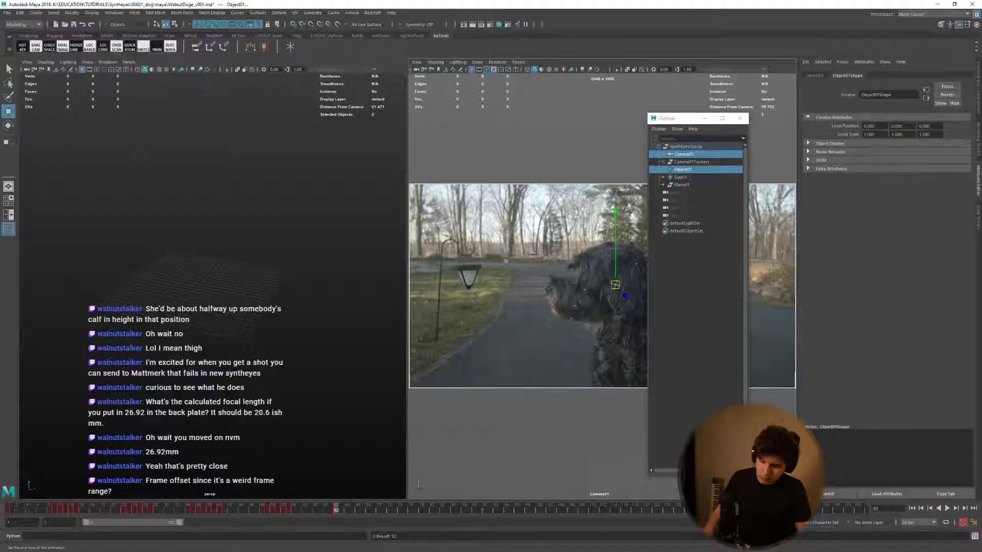
key("Return")
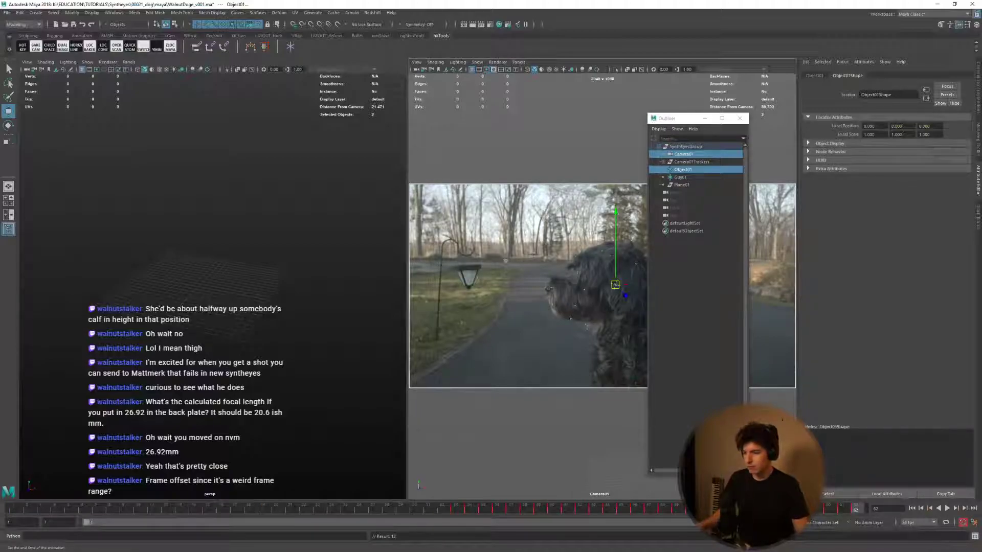
key("alt+shift+v")
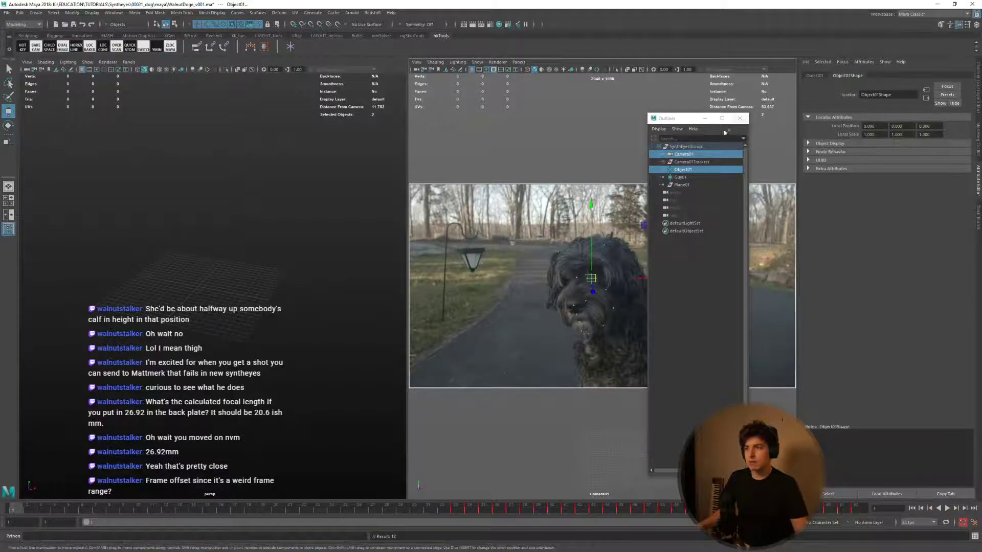
Play the shot in a maximized Camera01 view and check how the tracker locators follow the dog's head.
left_click(739, 118)
left_click(630, 336)
key("space")
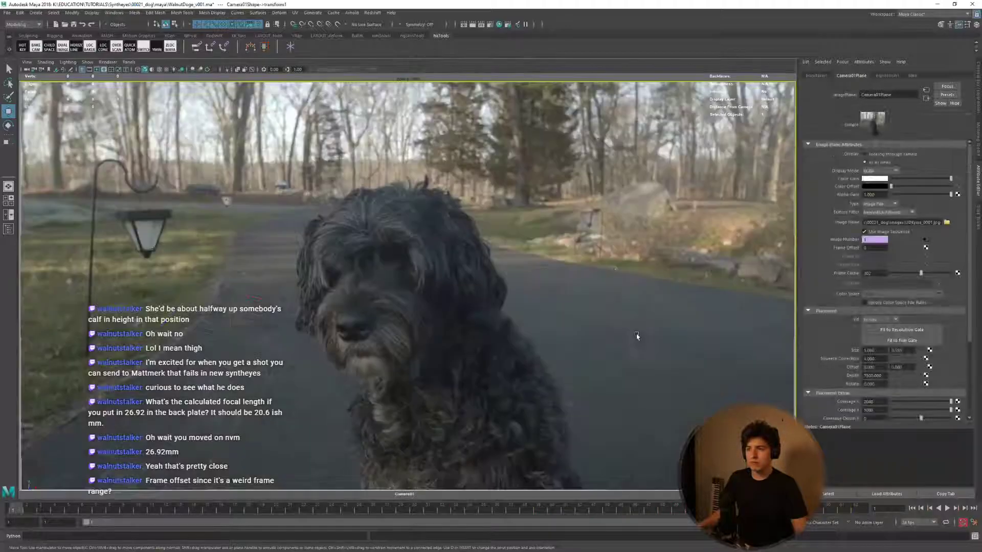
key("alt+v")
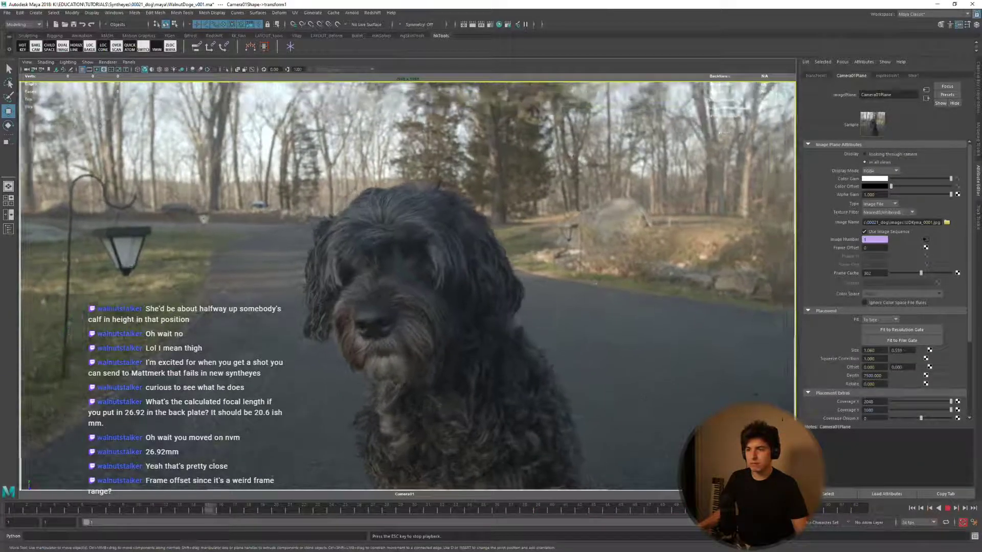
key("alt+v")
left_click(402, 275)
left_click(337, 375)
key("alt+v")
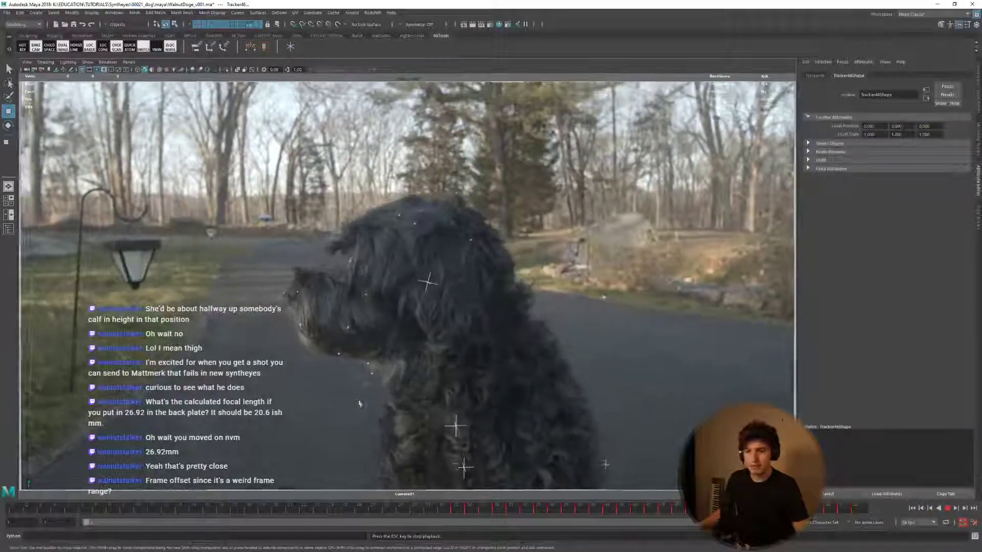
key("alt+v")
key("shift+o")
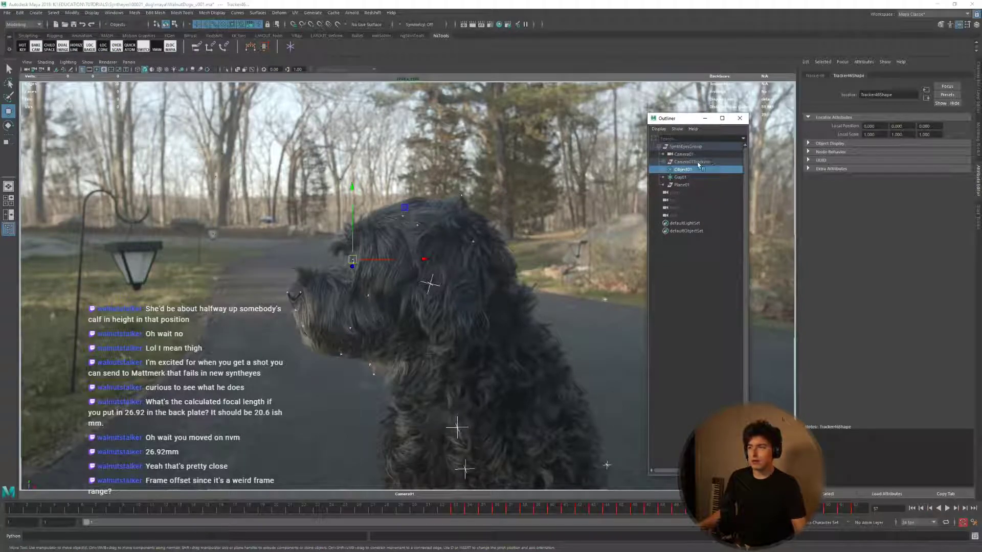
left_click(740, 118)
Create a polygon plane and scale it up into a large ground plane in the Camera01 view.
left_click(559, 381)
right_click_drag(559, 354, 527, 343, "shift")
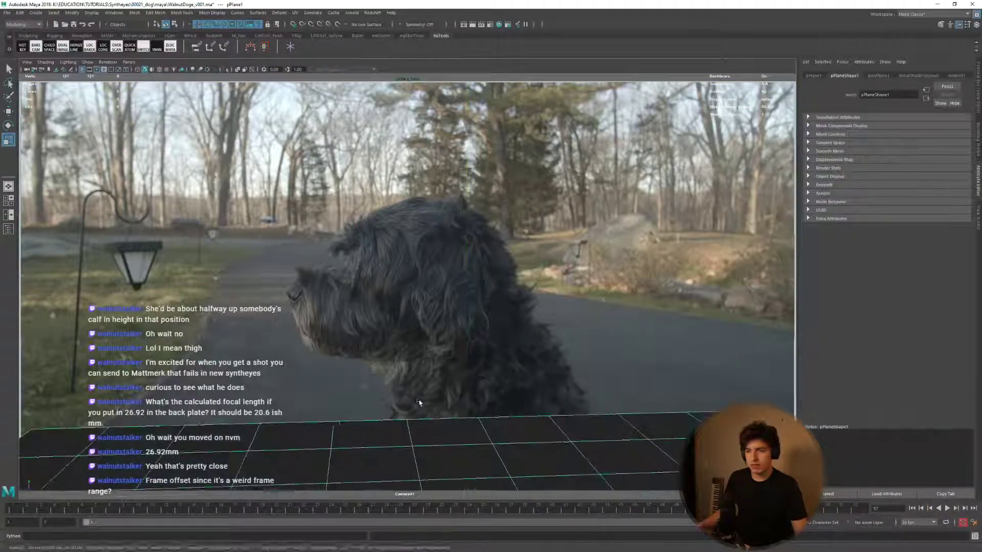
middle_click_drag(419, 402, 979, 379)
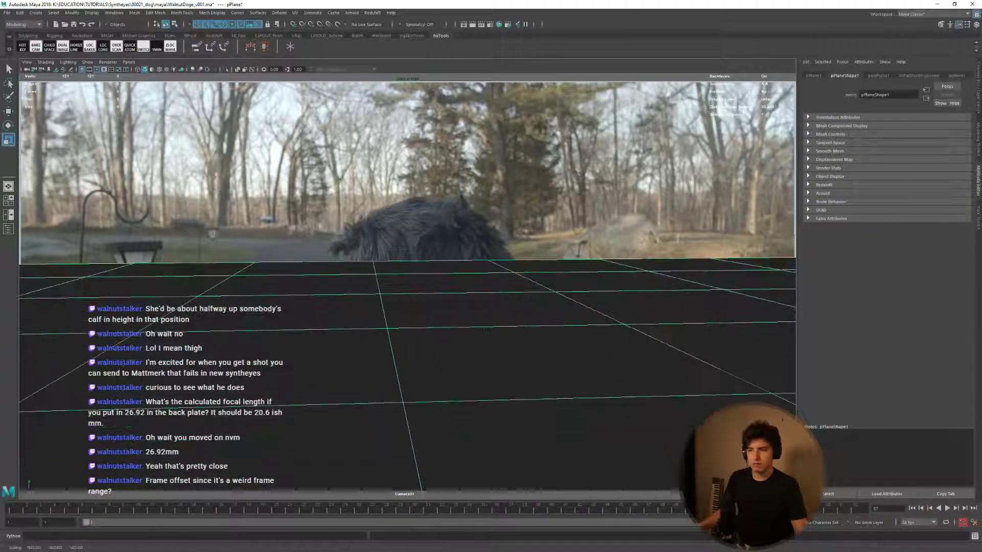
left_click(207, 69)
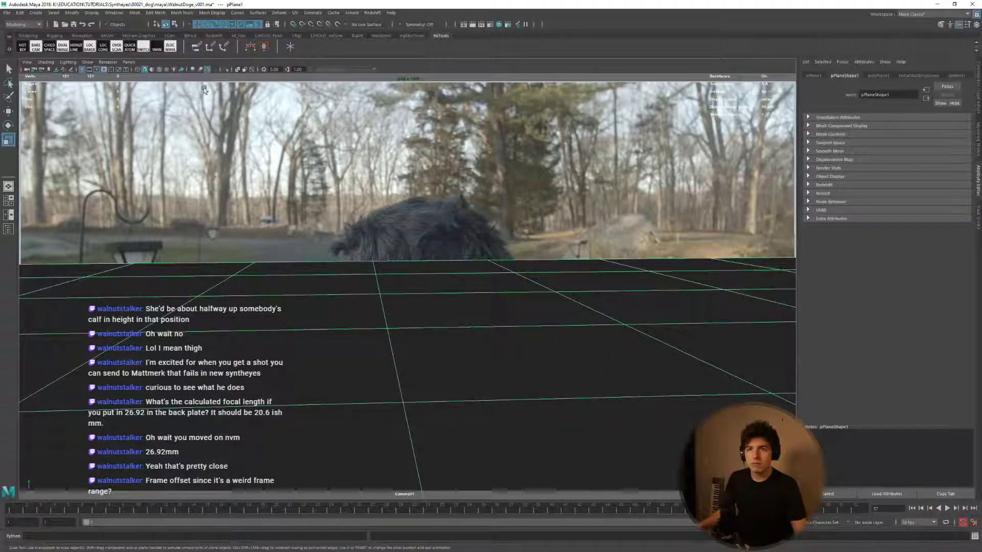
Assign a Use Background shader to the ground plane and display wireframes over the shaded camera view.
right_click_drag(569, 328, 623, 536)
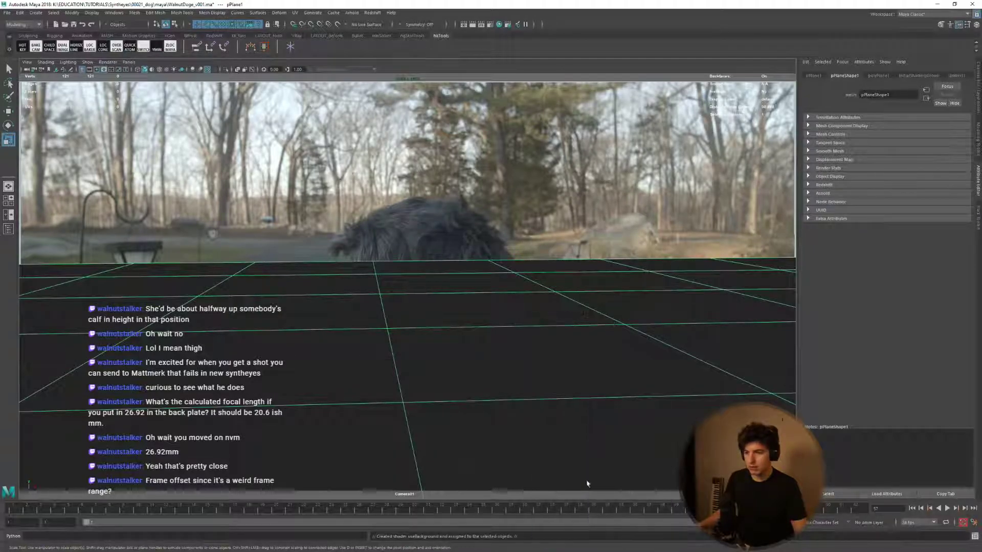
left_click(500, 441)
key("alt+v")
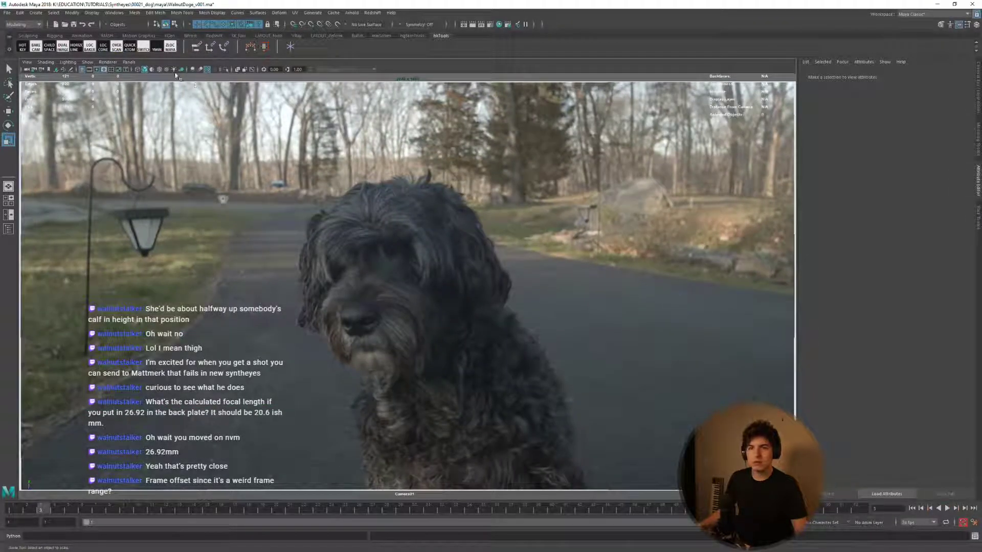
left_click(159, 69)
Play the shot and check how the ground plane's wireframe sticks to the driveway.
key("alt+v")
left_click(639, 424)
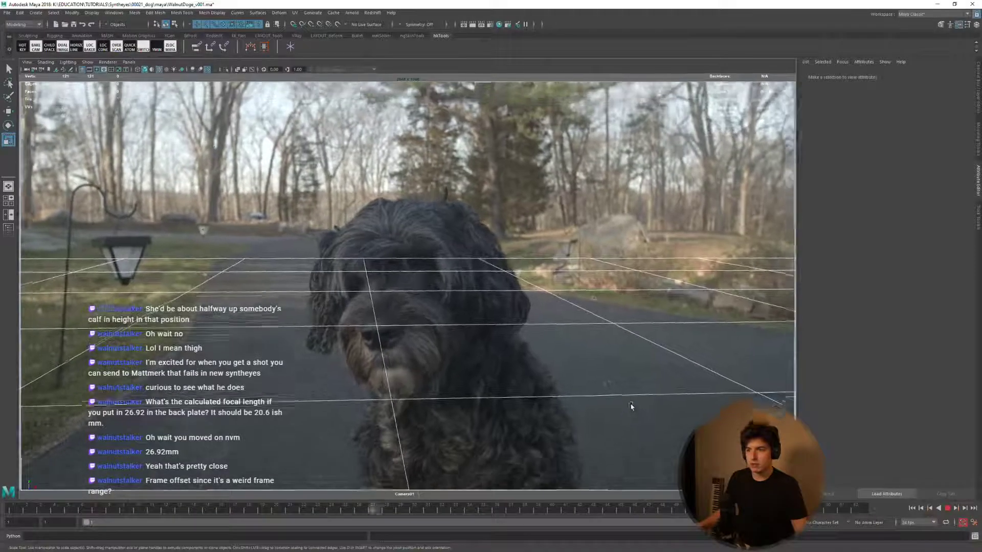
key("alt+v")
left_click(482, 335)
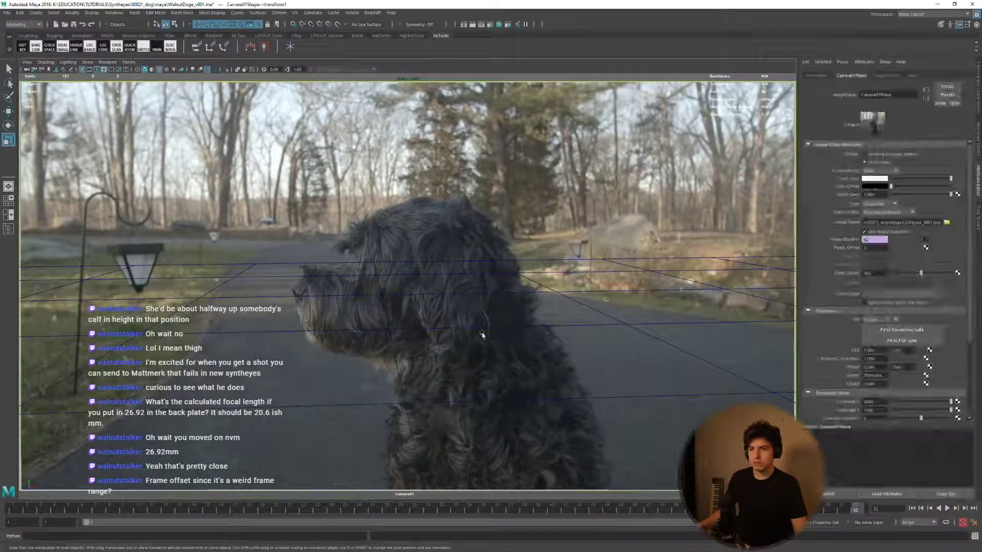
Bake Camera01 out of SynthEyesGroup with the Bake Cam tool, keeping the scale reset option enabled.
left_click(438, 285)
key("shift+o")
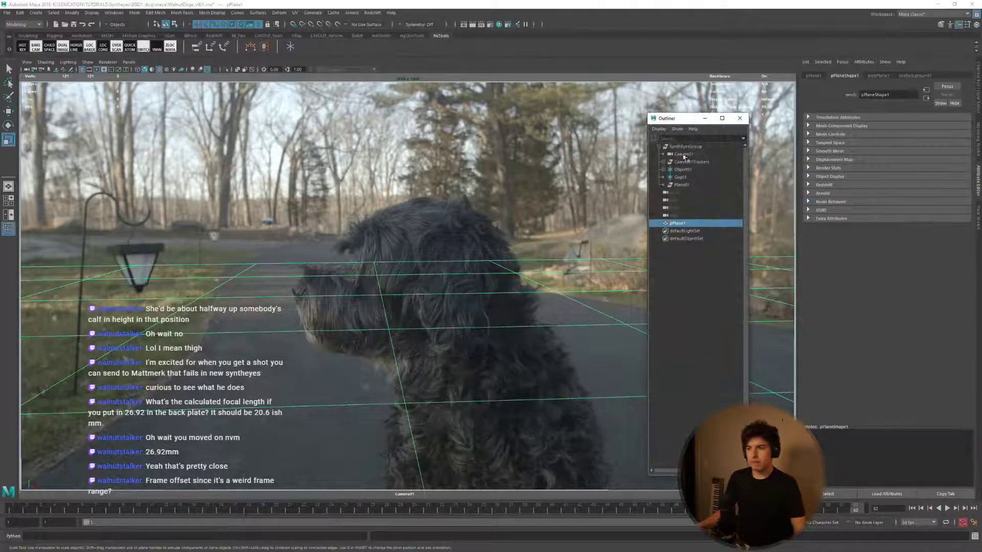
left_click_drag(679, 118, 479, 122)
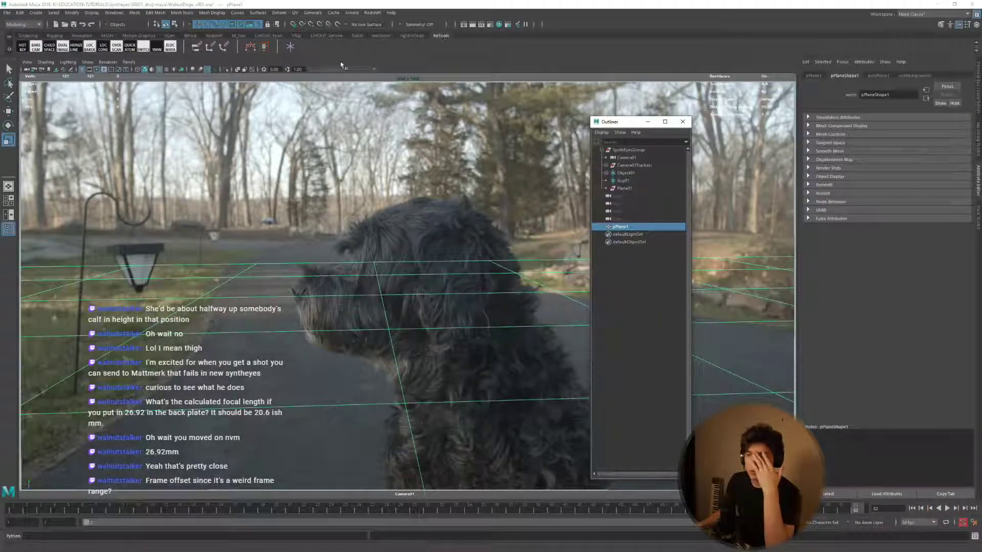
left_click(36, 48)
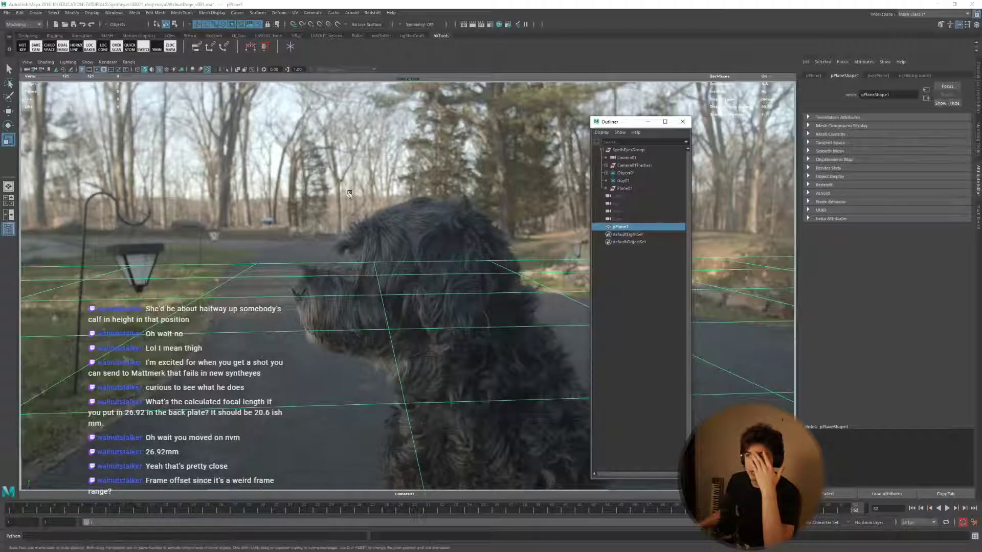
left_click(36, 47)
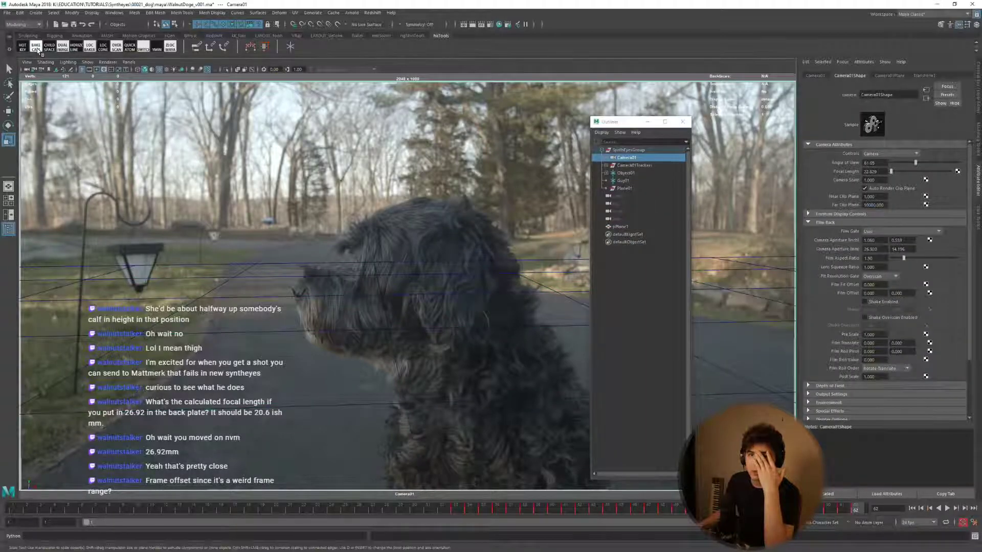
left_click(491, 292)
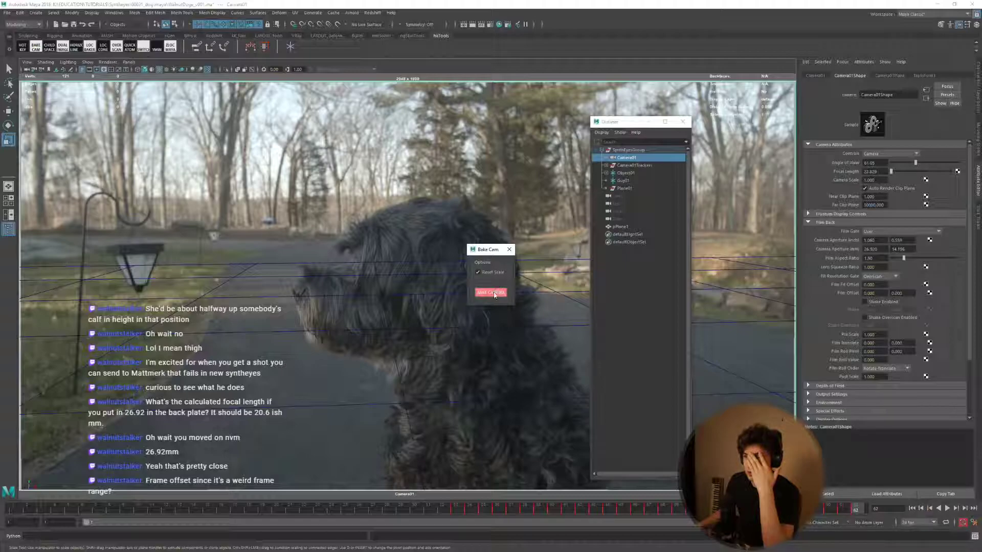
Try to bake Object01 with the Bake Cam tool.
left_click(626, 166)
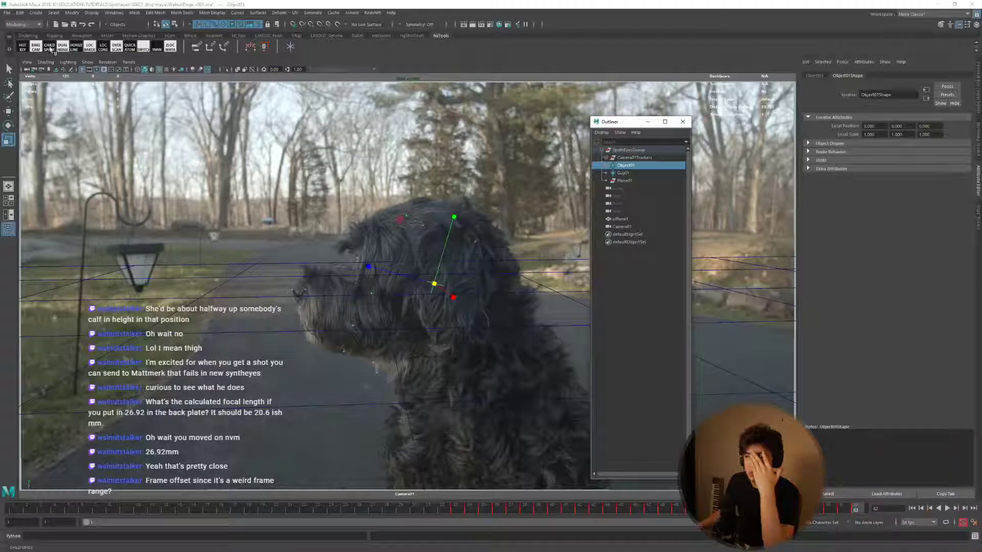
left_click(49, 47)
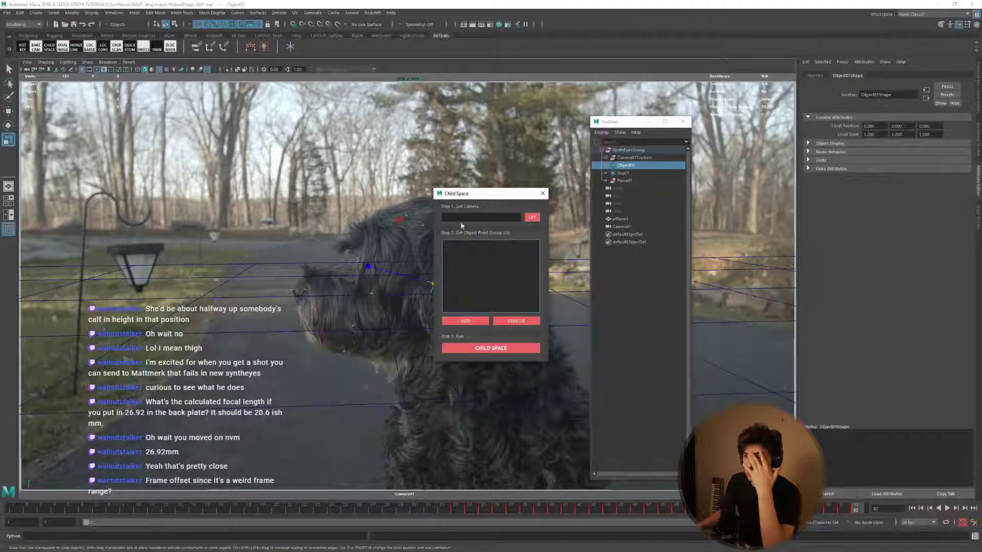
left_click(542, 193)
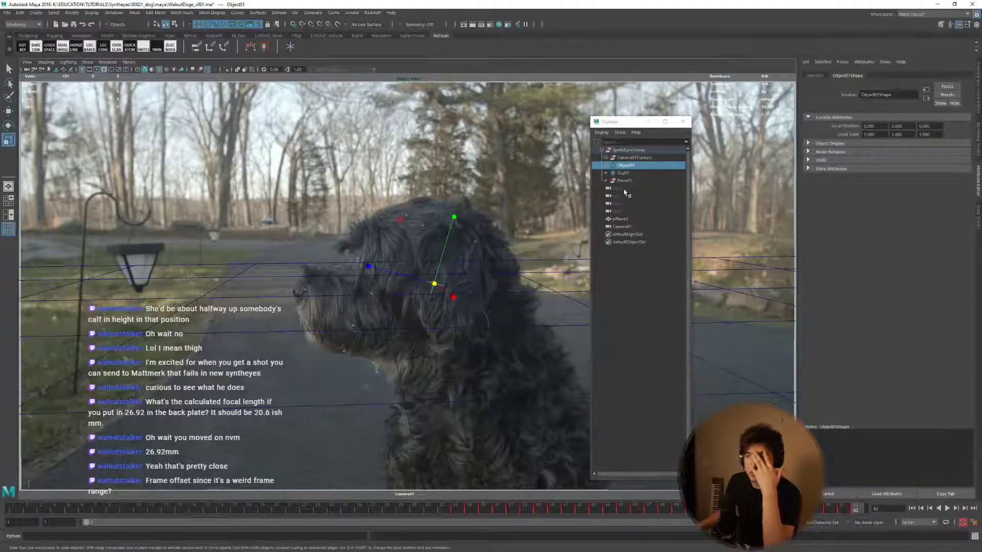
left_click(35, 47)
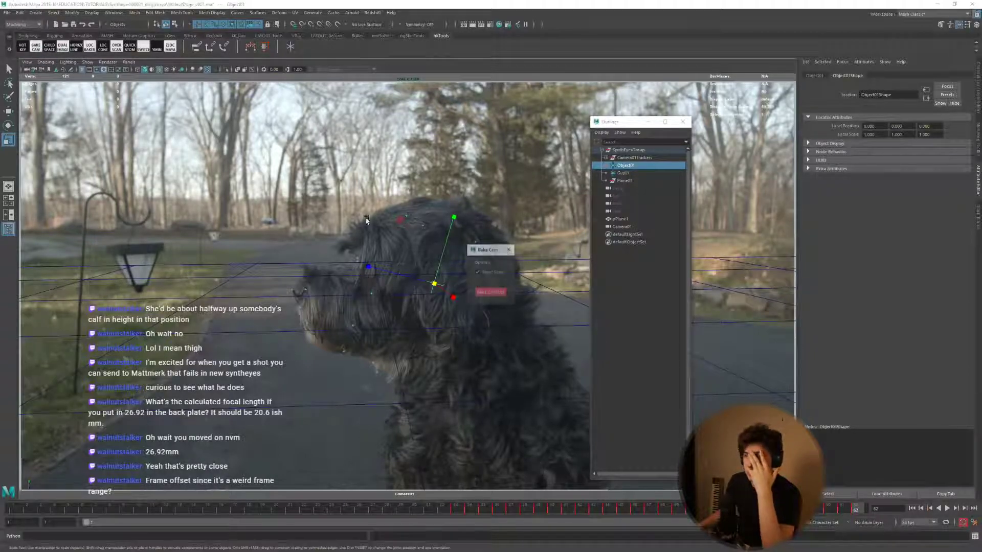
left_click(476, 292)
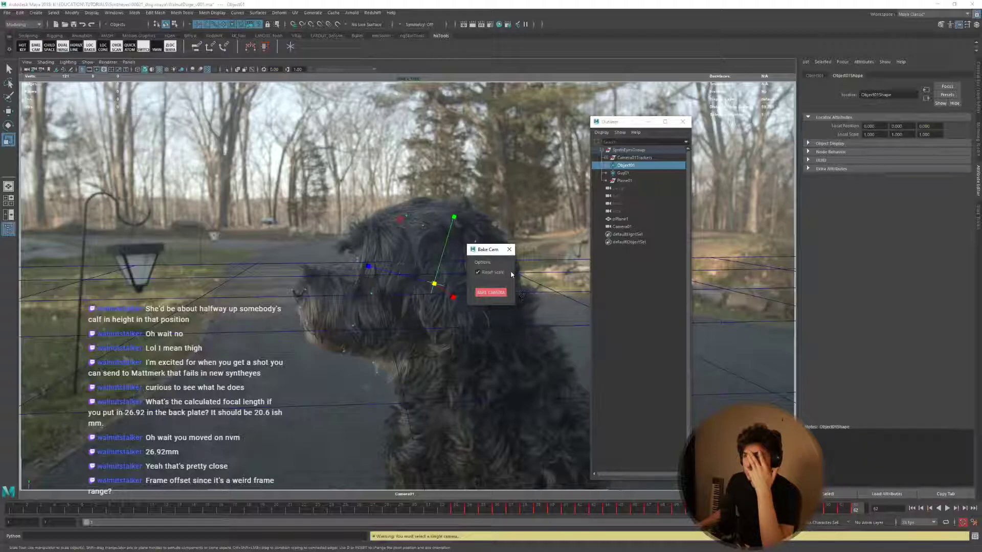
left_click(508, 249)
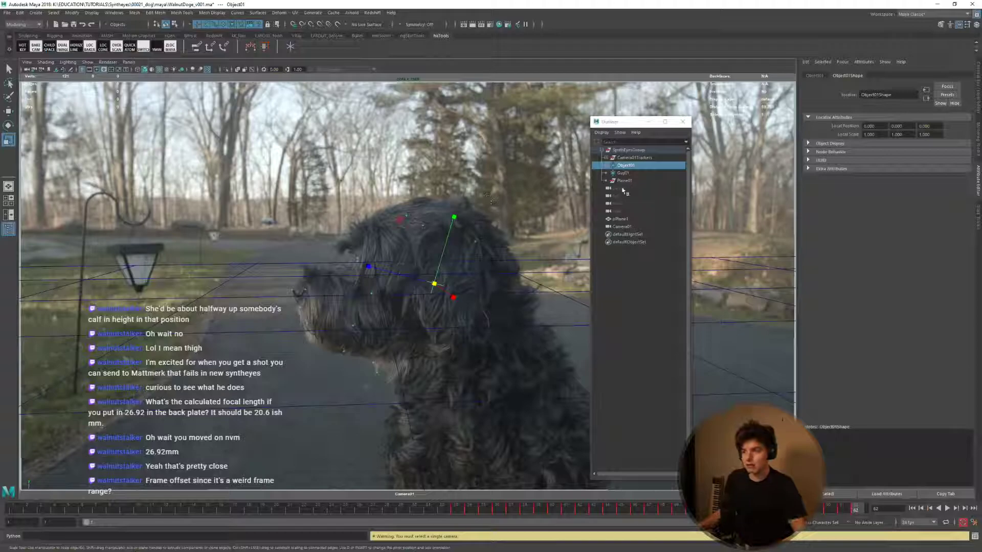
Unparent Object01 from SynthEyesGroup and delete the group's Guy01 and Plane01 objects.
left_click(627, 168)
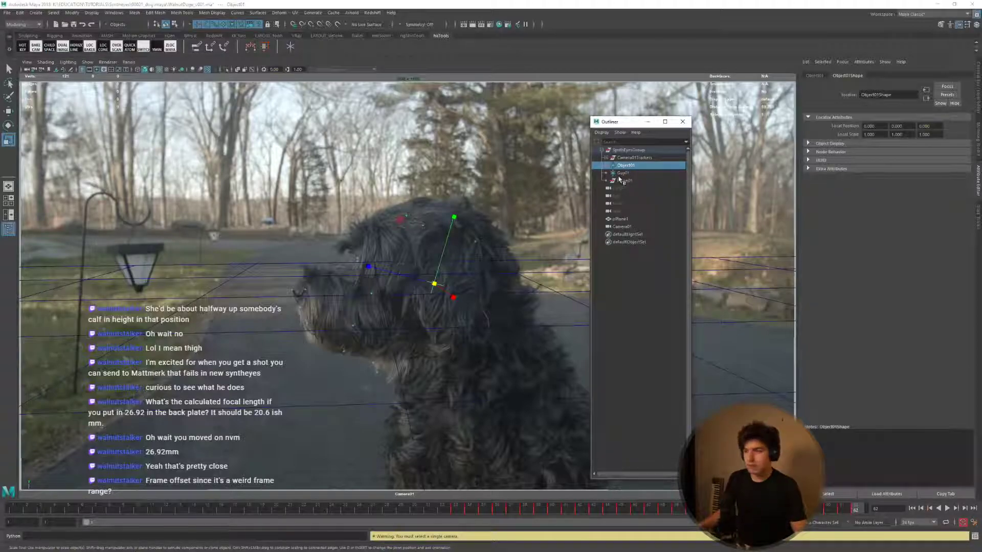
key("shift+p")
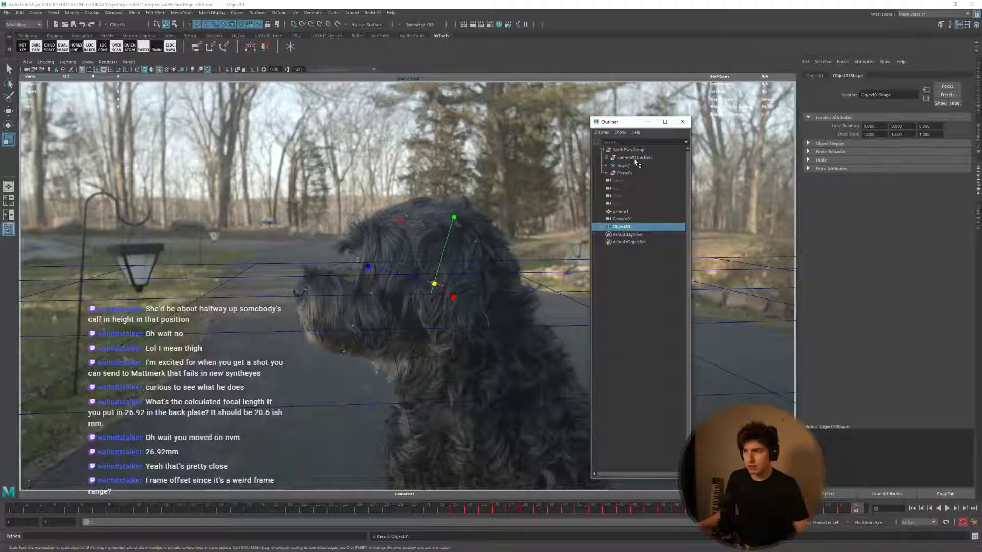
left_click_drag(623, 165, 627, 174)
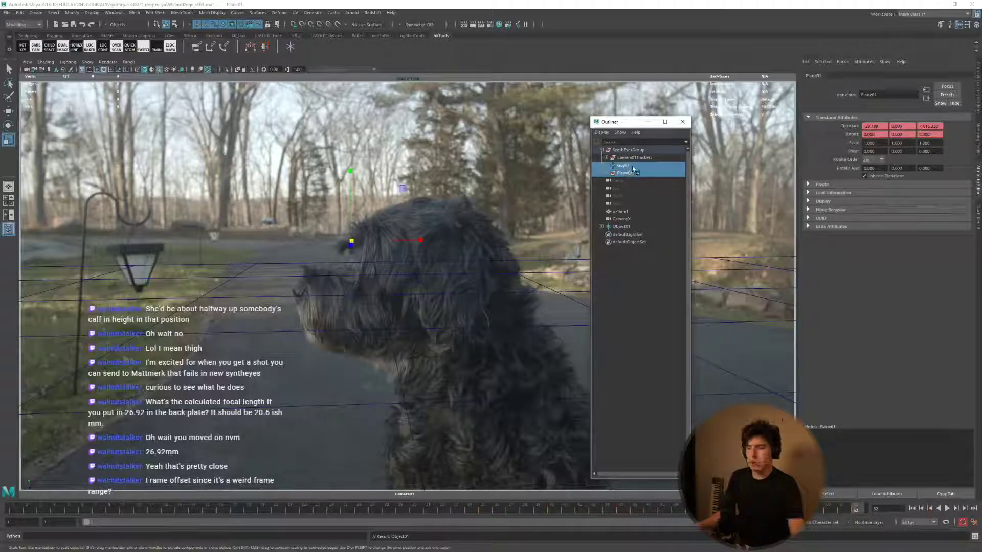
key("Delete")
Unparent Camera01Trackers from SynthEyesGroup and delete the emptied group.
left_click(634, 158)
key("shift+p")
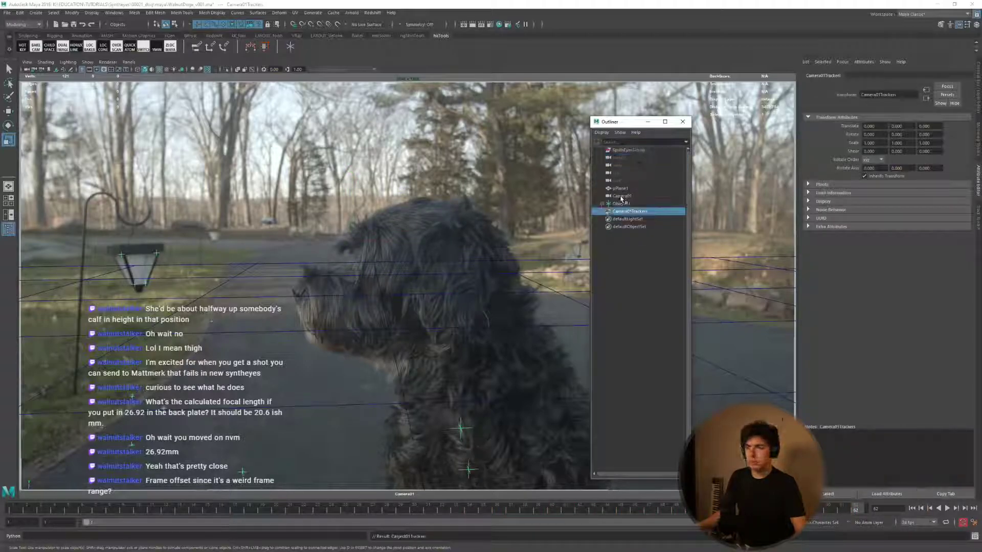
left_click(633, 152)
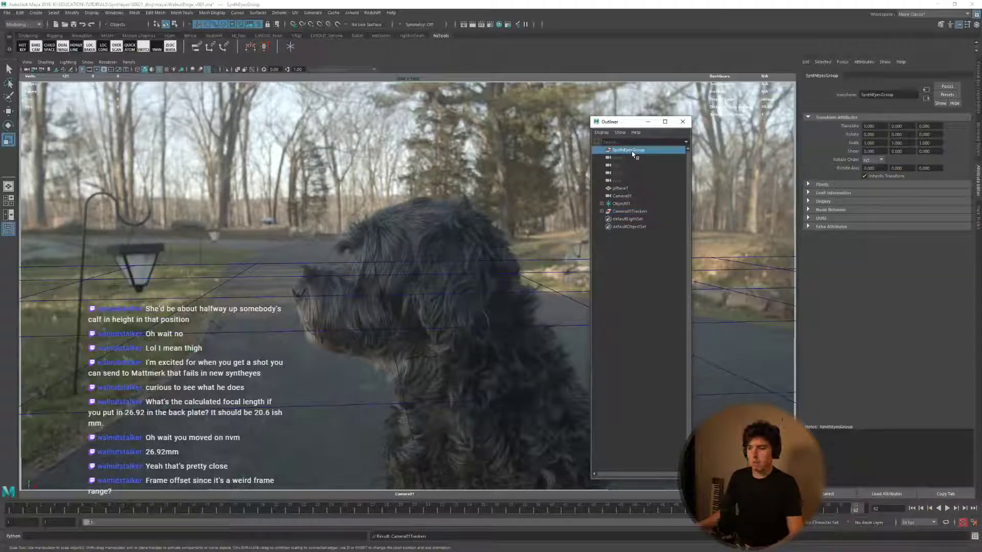
key("Delete")
Rename the polygon plane as ground and Camera01 as shotCam_kyma_62fms.
double_click(624, 181)
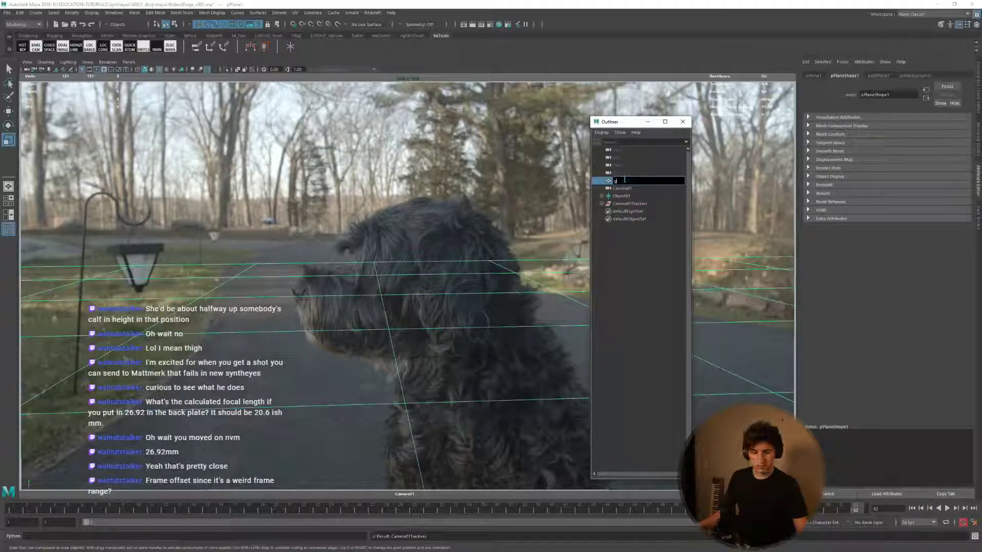
type("group")
type("d")
key("Return")
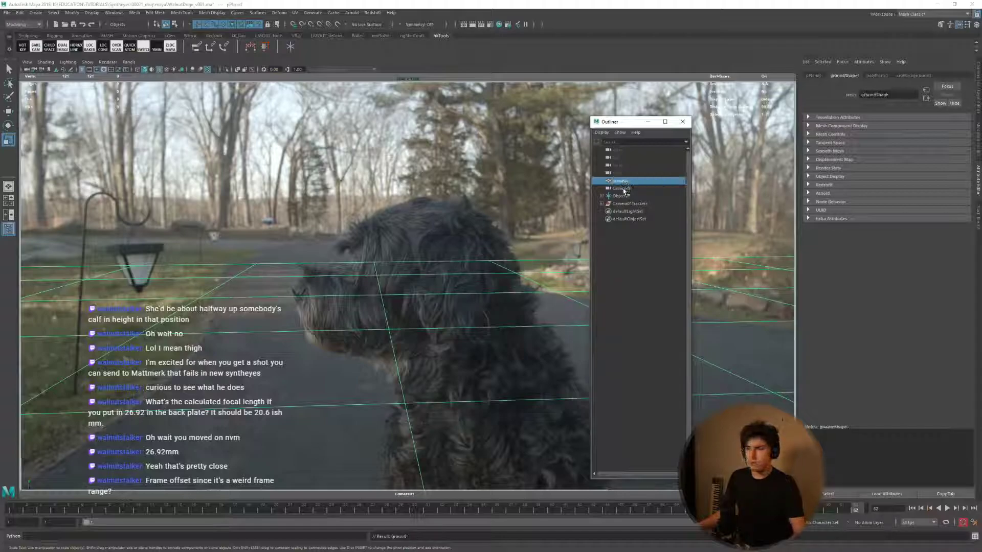
double_click(622, 188)
type("sho")
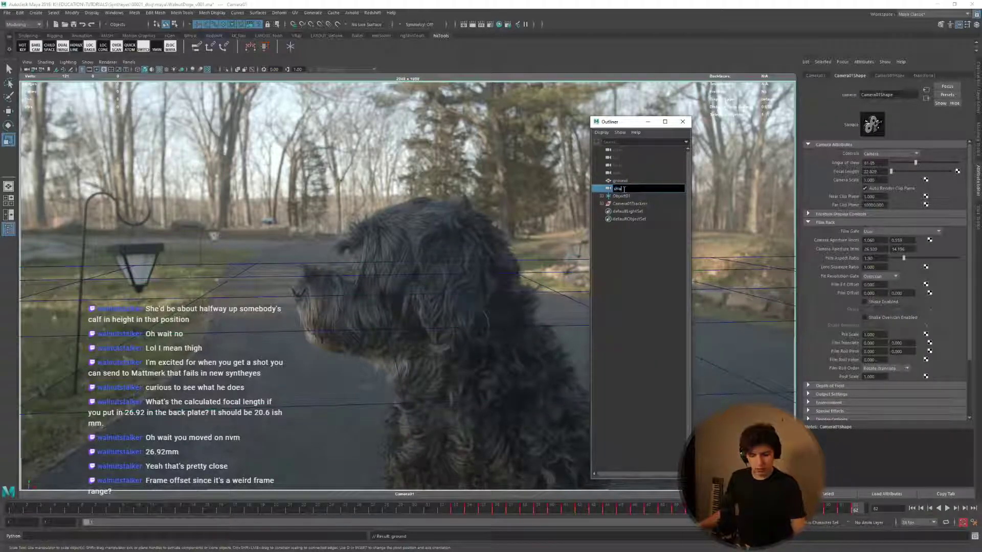
type("tCam_kyma_62fms")
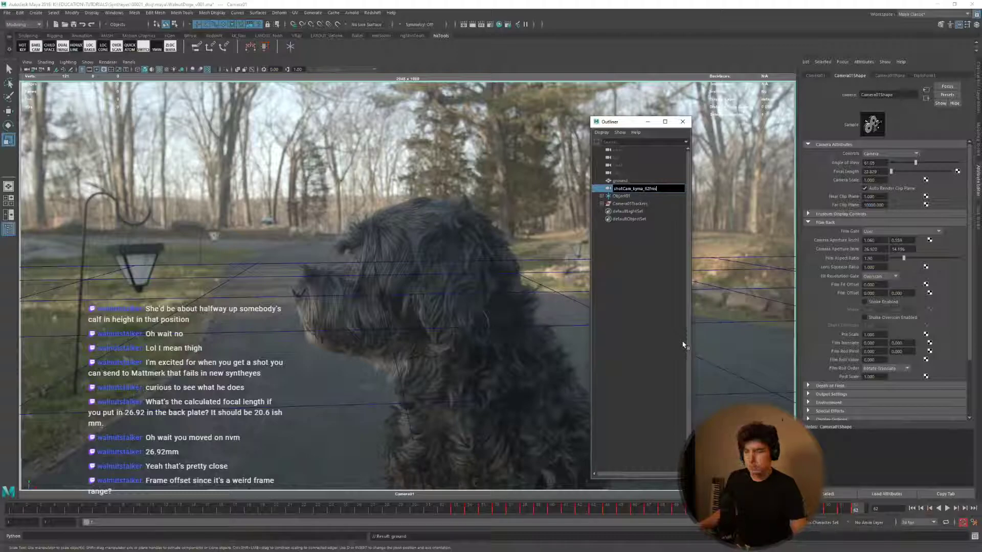
key("Return")
Move Object01 up among the default cameras in the scene hierarchy and rename Camera01Trackers as locators.
left_click(624, 196)
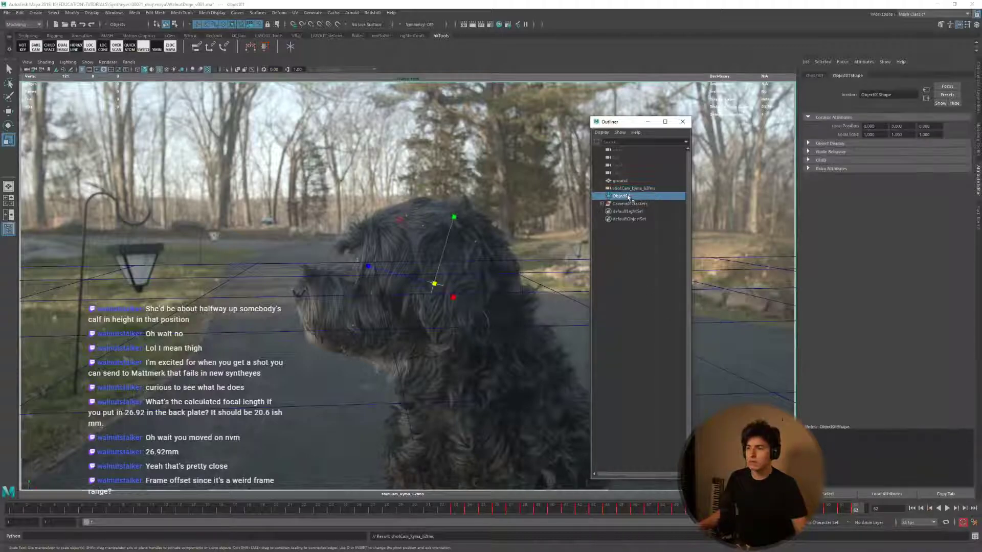
left_click(623, 181, "ctrl")
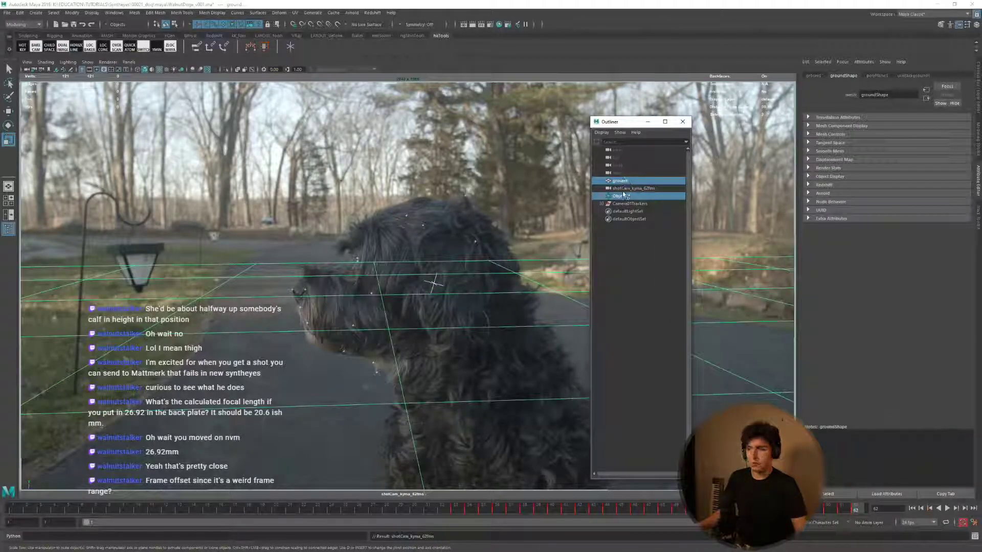
left_click(623, 196)
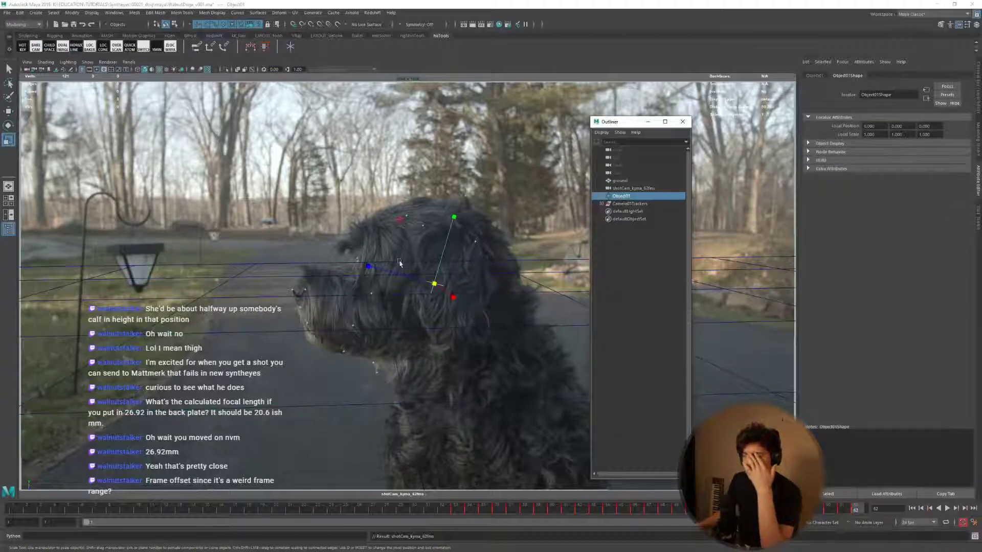
middle_click_drag(630, 199, 621, 162)
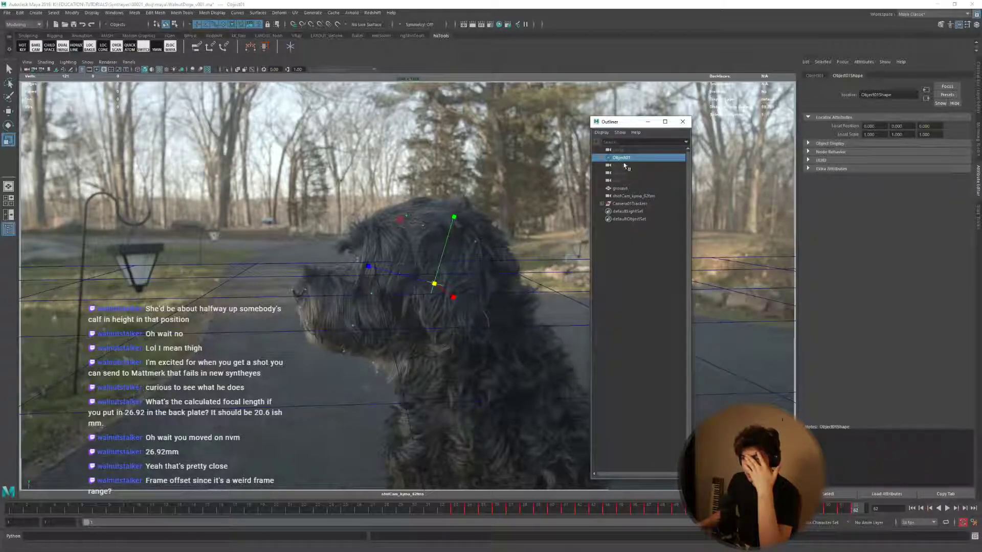
middle_click_drag(625, 166, 618, 160)
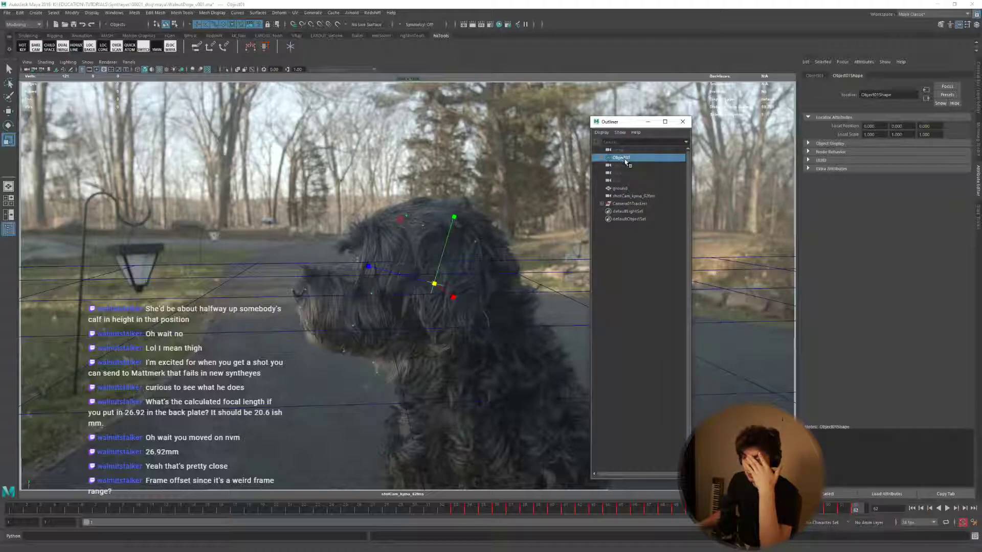
double_click(629, 204)
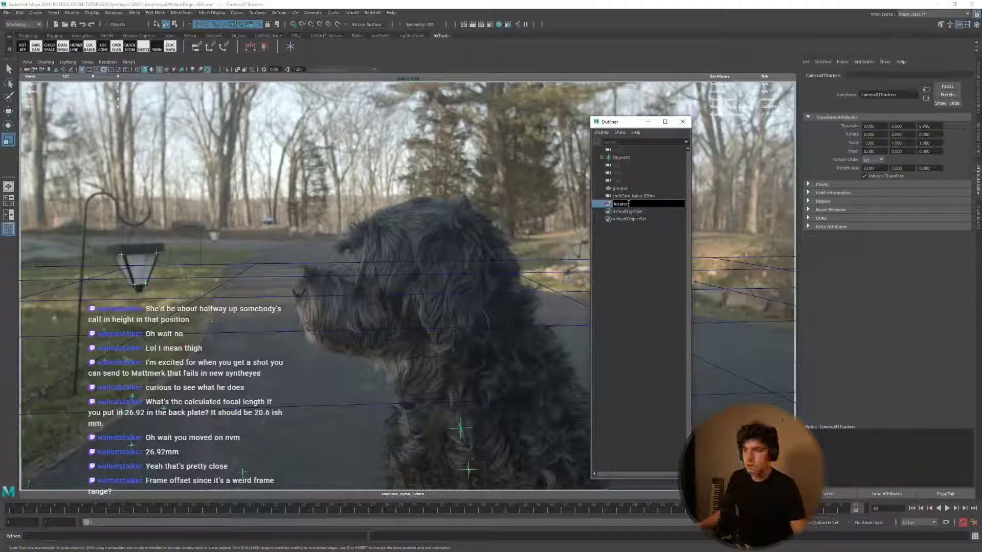
key("Return")
Group the ground plane and name the new group setProxies.
key("ctrl+g")
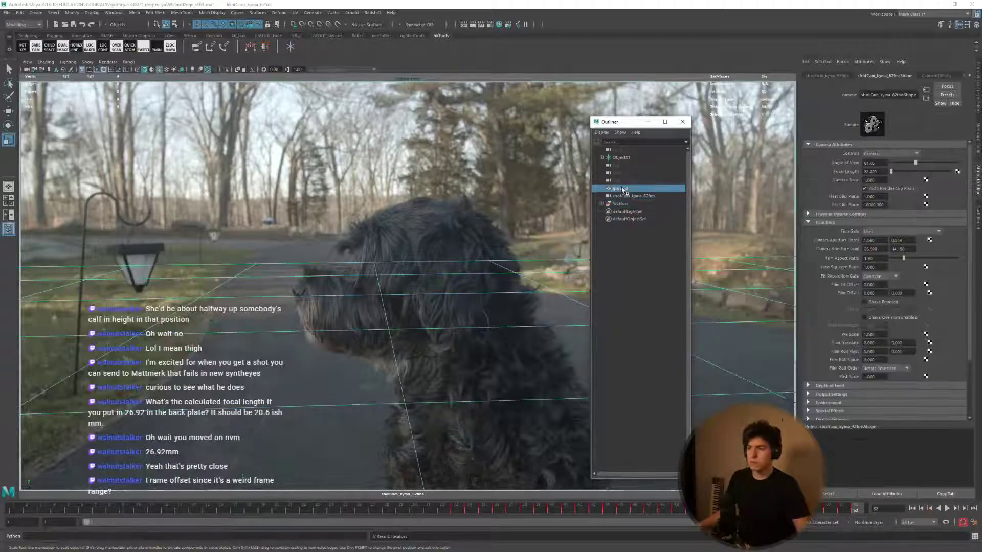
double_click(622, 204)
type("se")
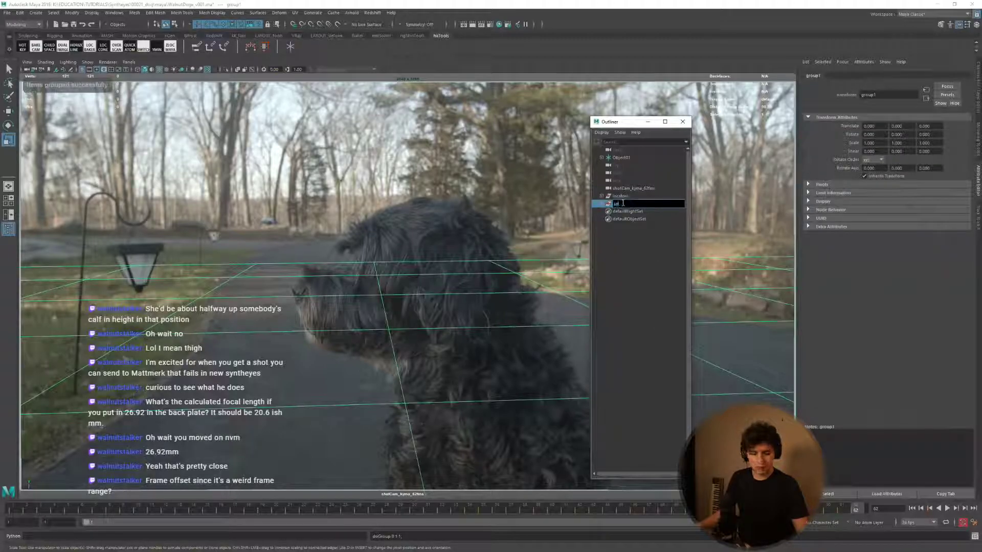
type("t")
type("Piece")
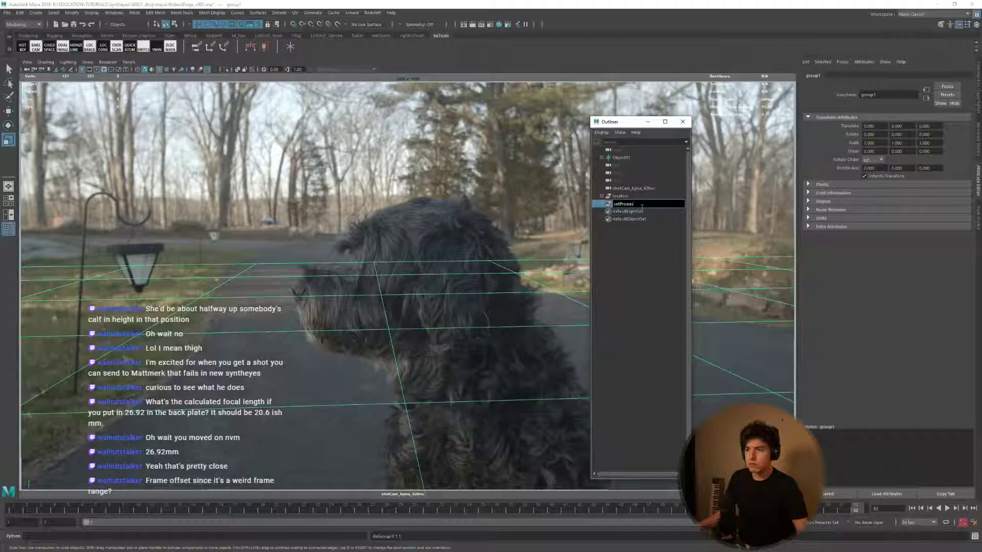
key("Return")
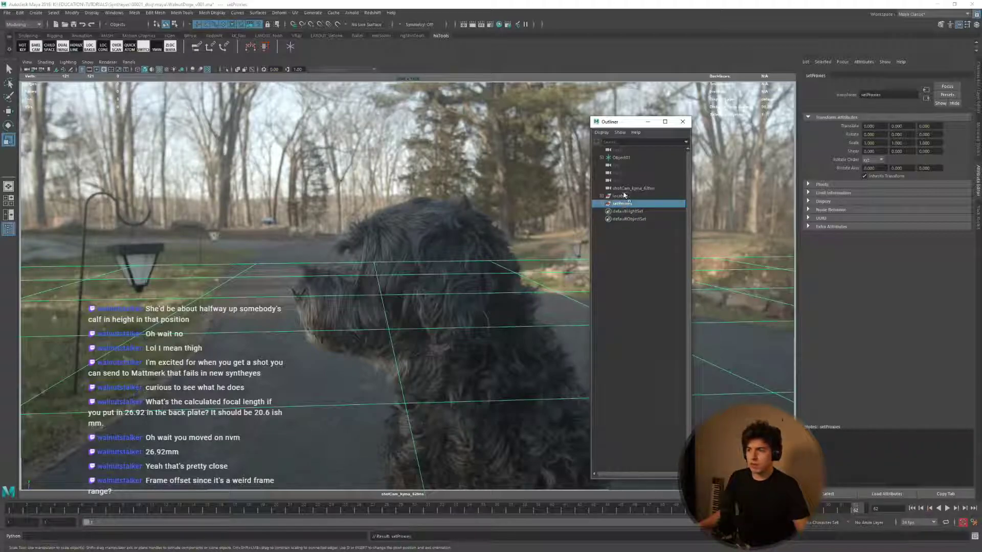
Put shotCam_kyma_62fms in a new display layer and set the layer's color to red.
left_click(625, 189)
key("ctrl+a")
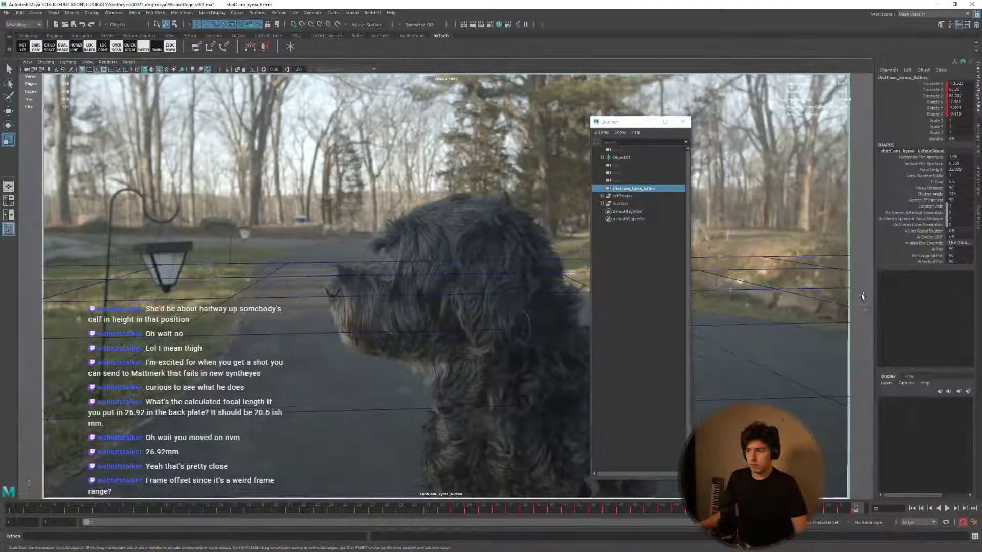
left_click(967, 391)
double_click(904, 400)
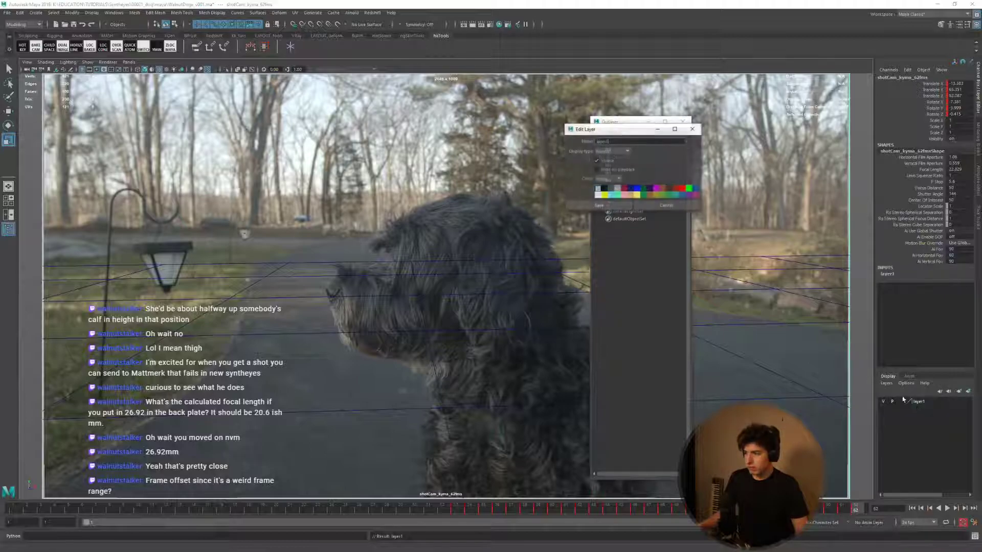
left_click(682, 189)
left_click(629, 205)
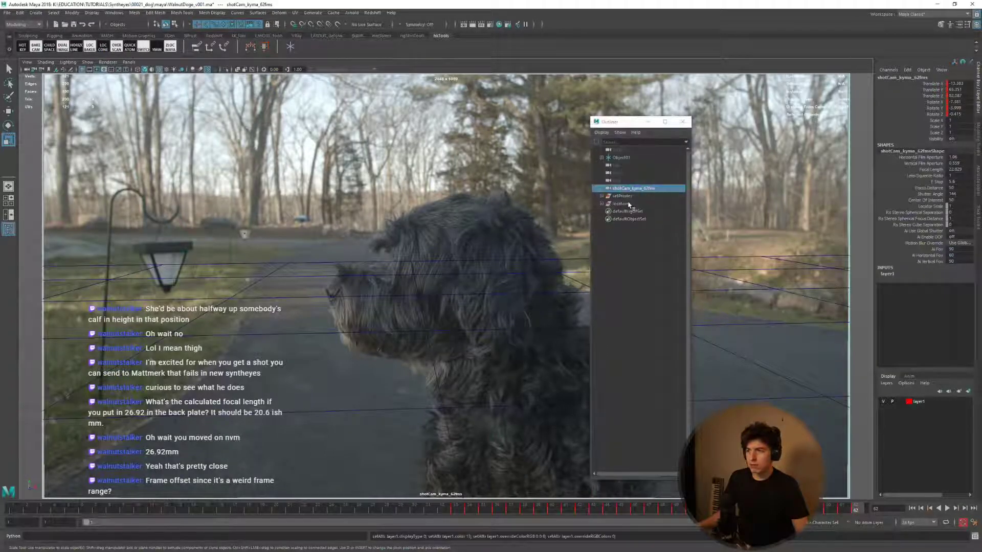
Put the setProxies group in a new display layer and set the layer's color to blue.
left_click(634, 196)
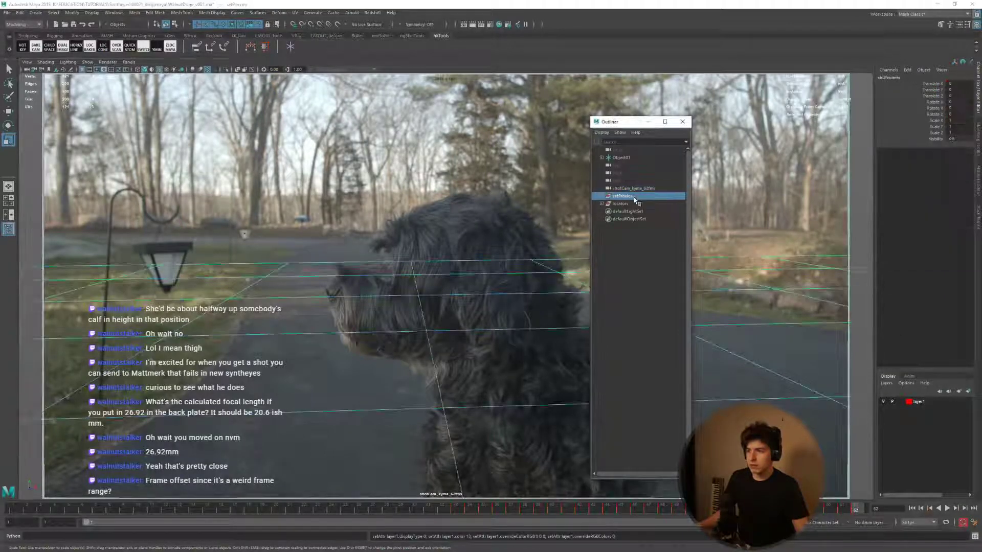
left_click(968, 391)
double_click(909, 402)
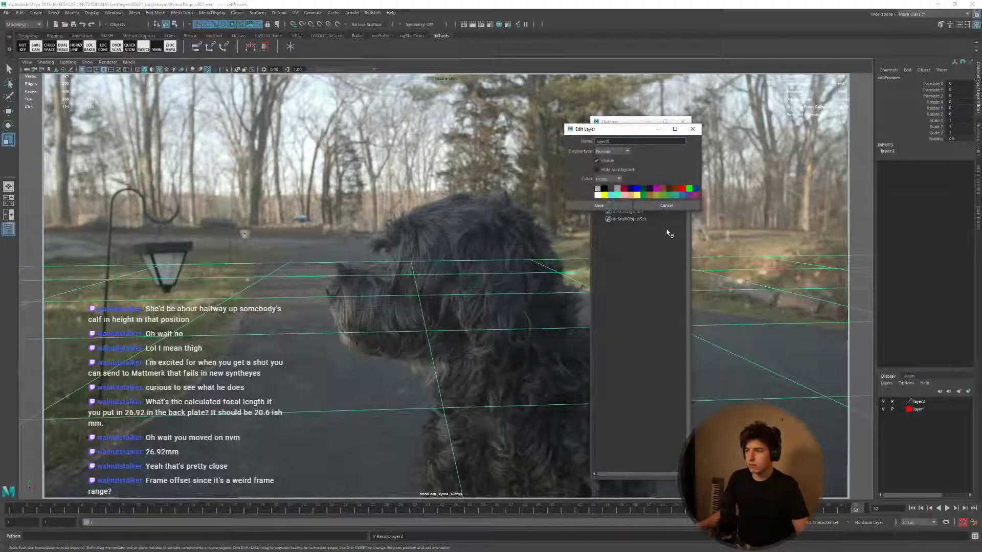
left_click(599, 205)
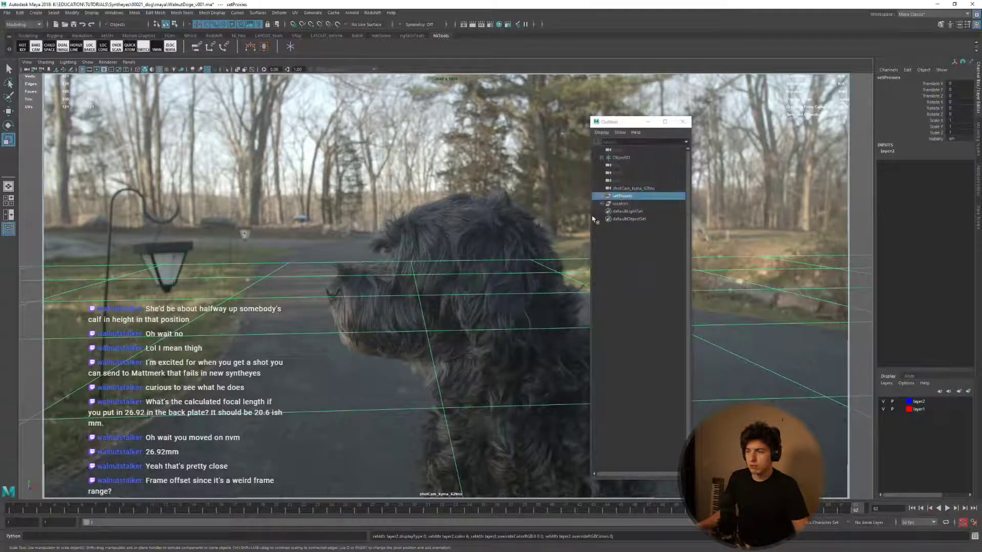
Put the locators group in a new display layer and set the layer's color to green.
left_click(620, 203)
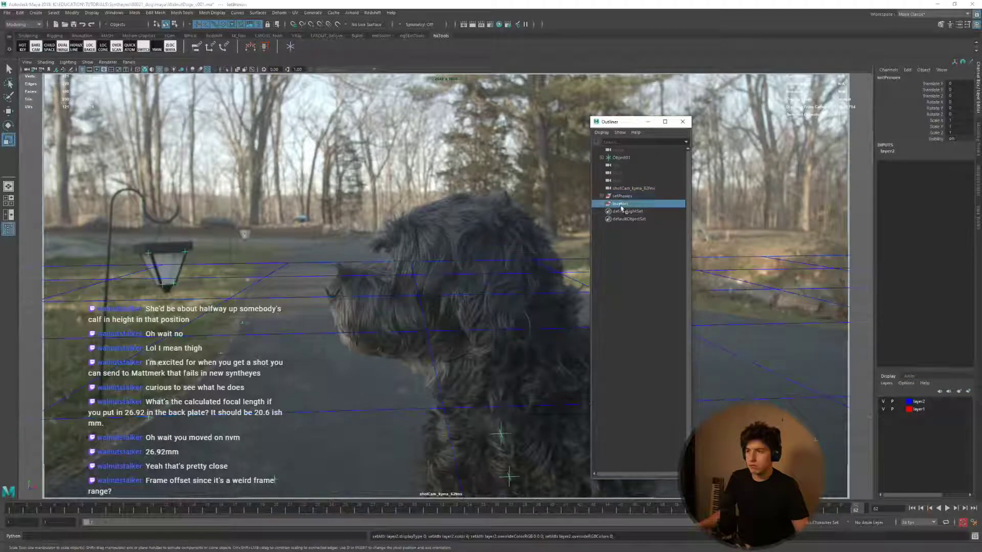
left_click(967, 391)
double_click(915, 401)
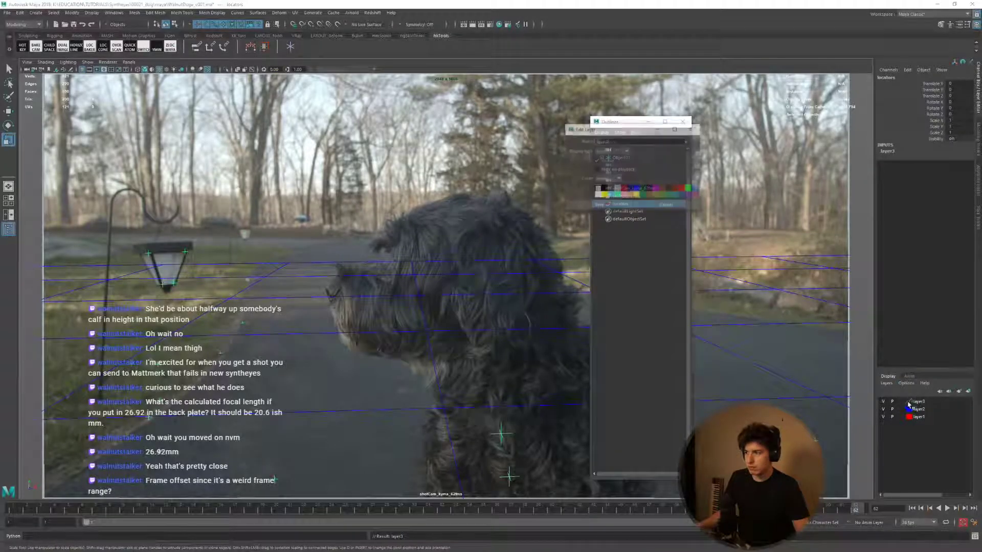
left_click(688, 188)
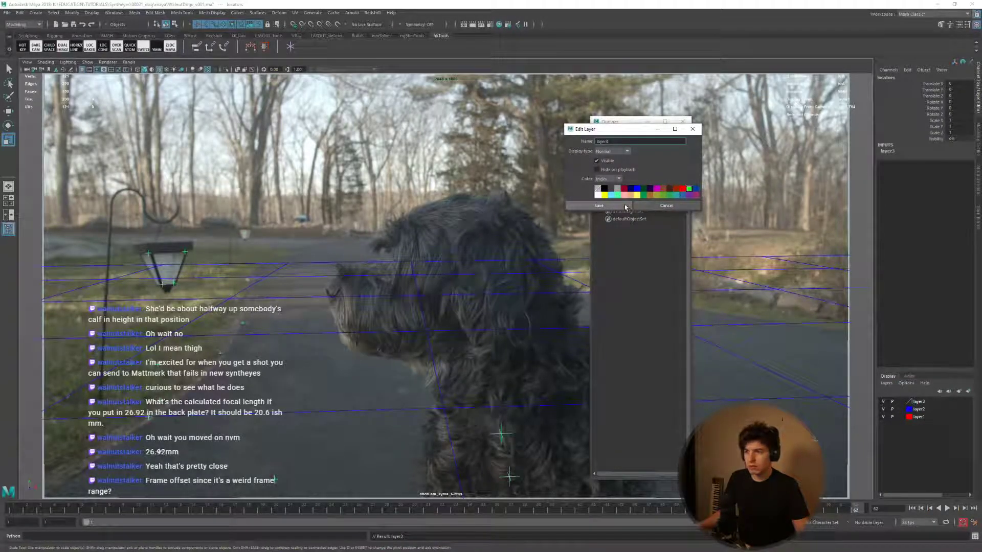
left_click(625, 207)
Play the shot through the camera, return to the first frame and save the scene.
left_click(491, 253)
key("alt+v")
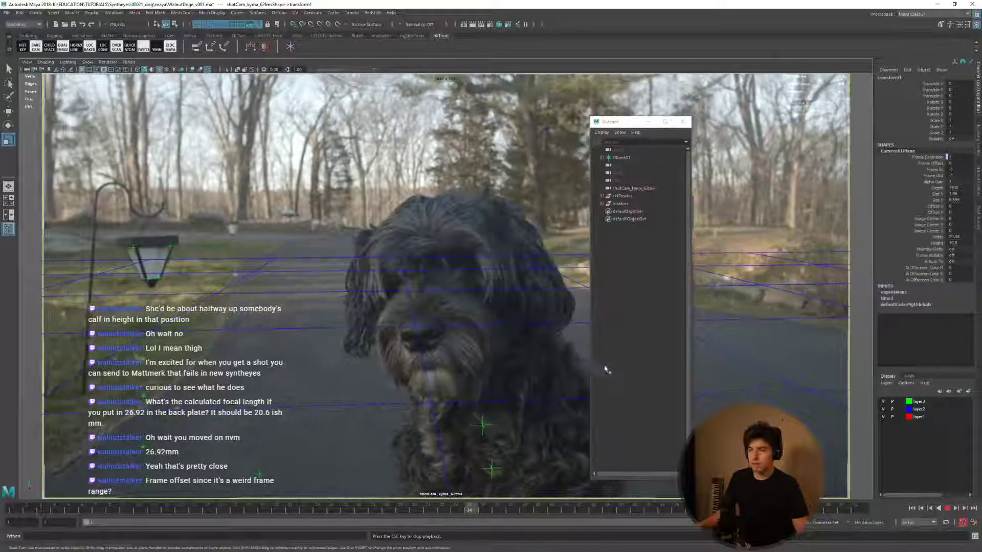
key("Escape")
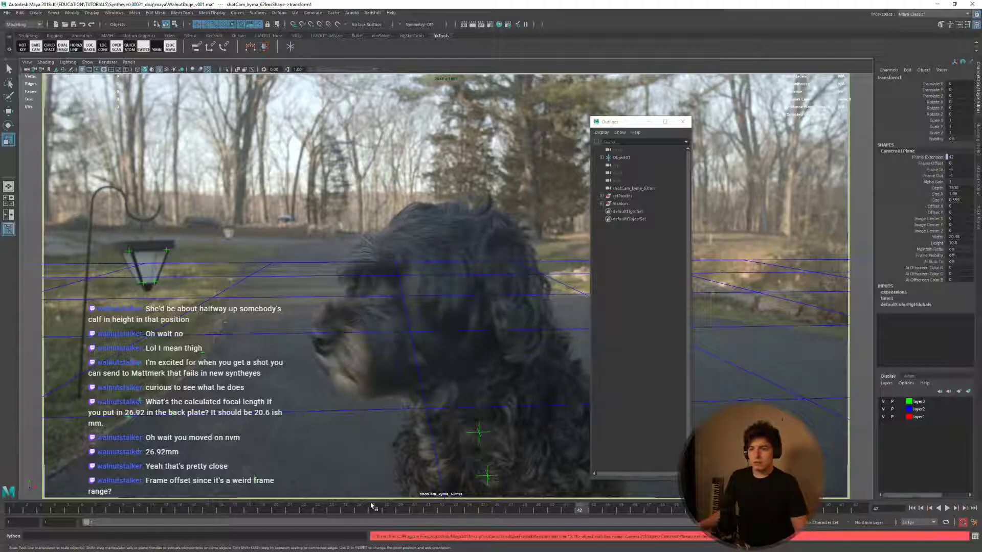
left_click_drag(373, 506, 13, 508)
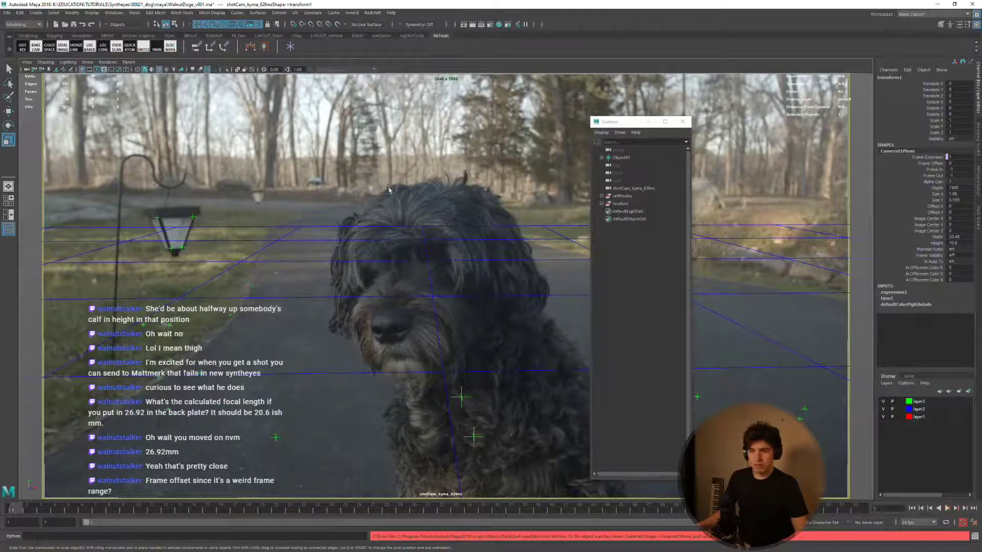
key("ctrl+s")
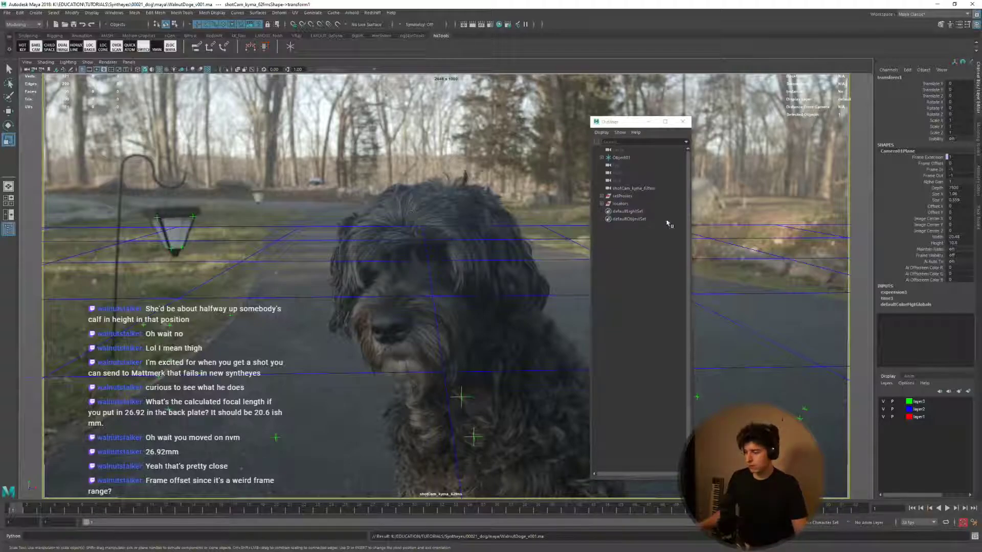
left_click(682, 121)
key("ctrl+s")
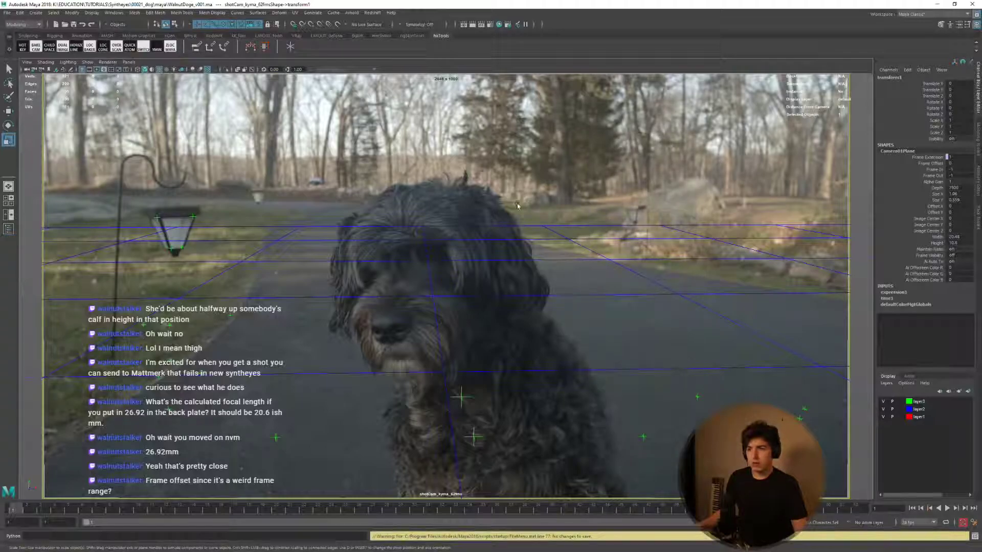
Play and scrub the shot to check the ground plane and locators against the footage.
left_click(361, 511)
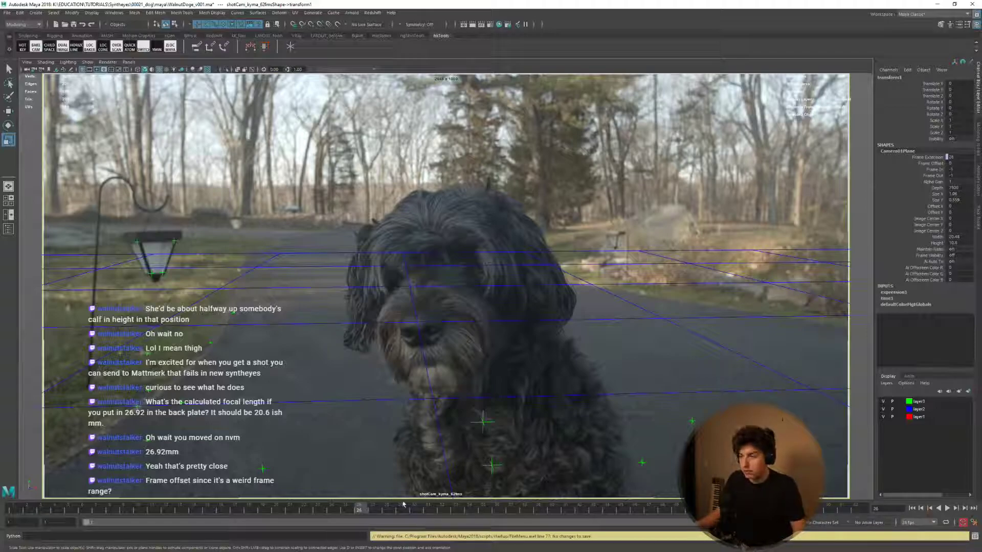
key("alt+v")
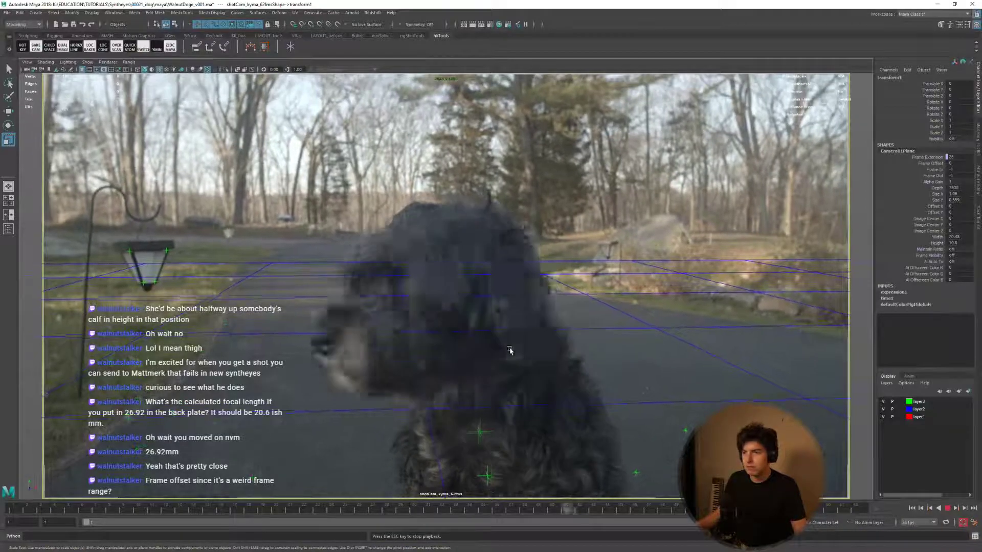
key("Escape")
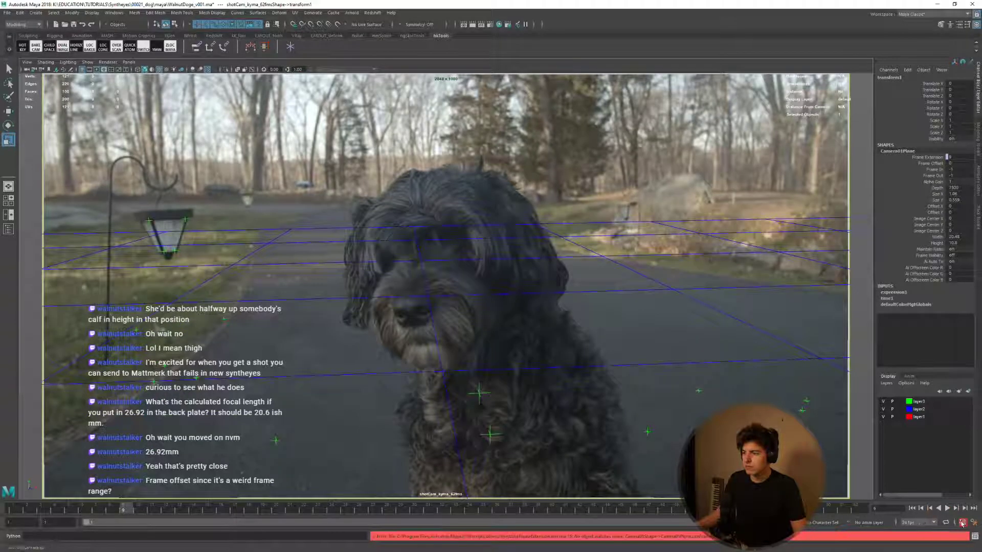
left_click_drag(398, 507, 454, 508)
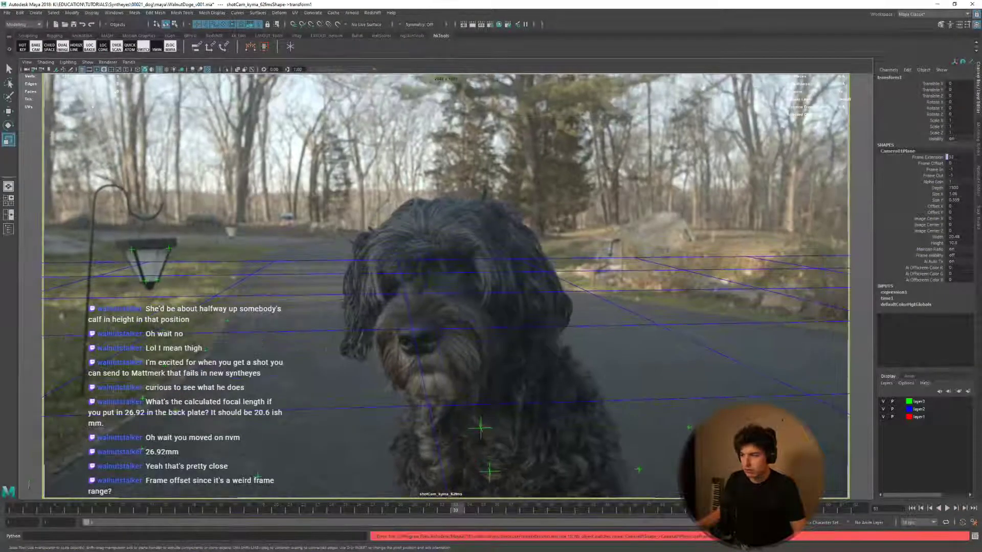
Rename the red display layer as cam, the blue one as setGeo and the green one as locs.
double_click(919, 417)
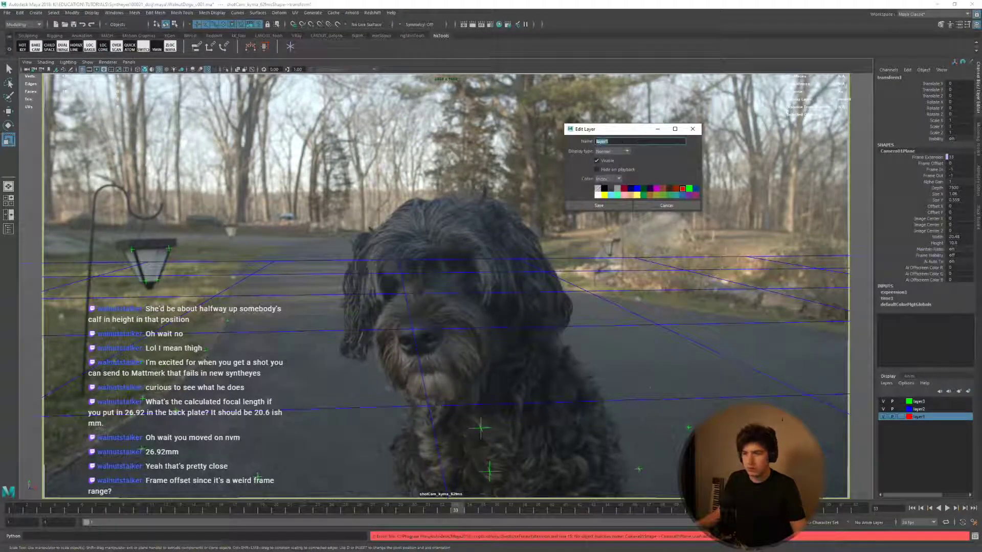
type("cam")
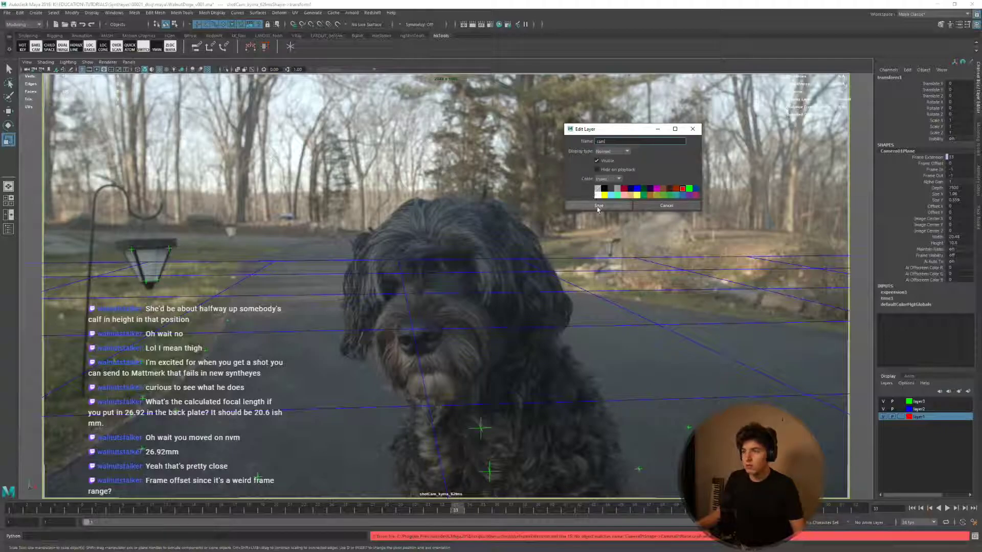
left_click(599, 205)
left_click(924, 410)
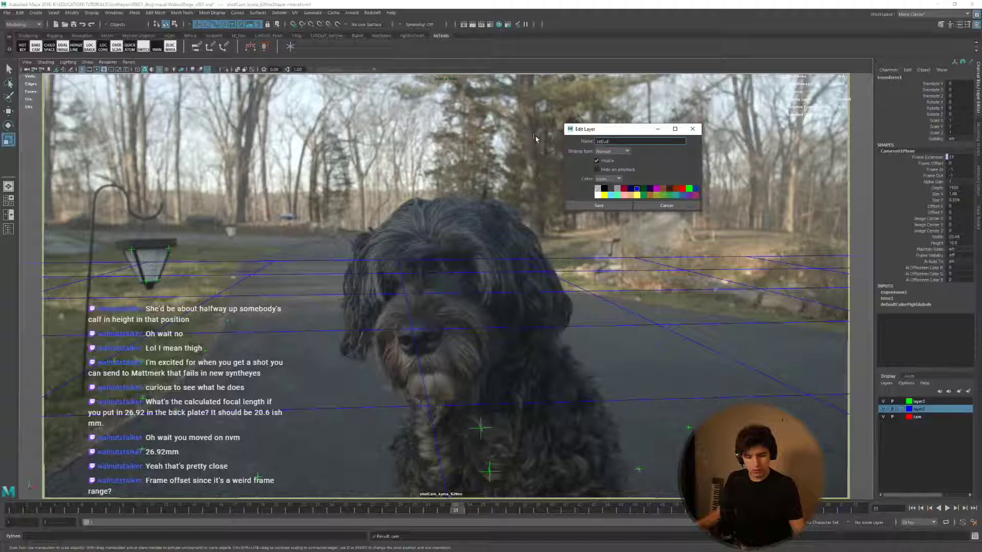
left_click(599, 205)
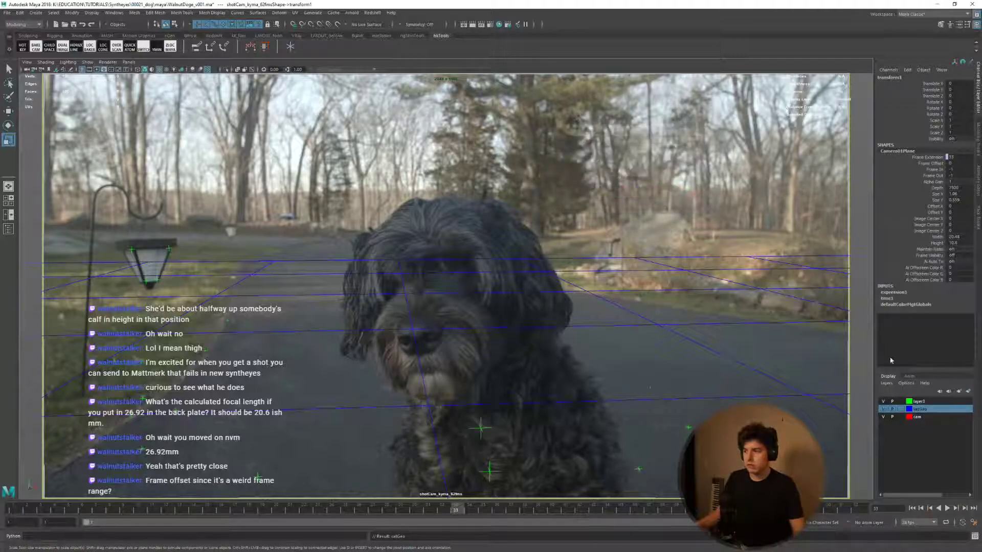
double_click(918, 402)
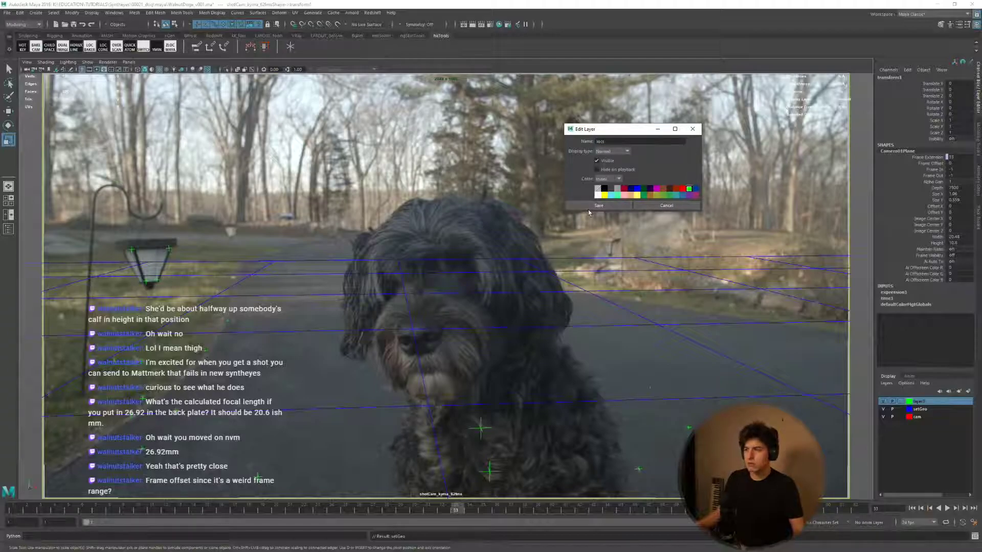
left_click(573, 205)
Put the Object01 head locator in a new display layer and set the layer's color to yellow.
key("alt+v")
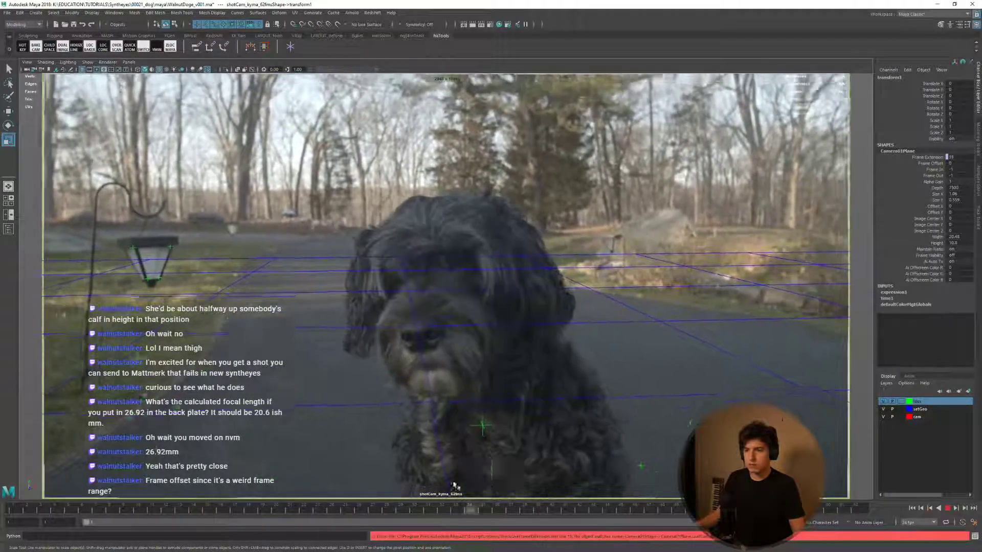
key("alt+v")
left_click(442, 280)
key("shift+o")
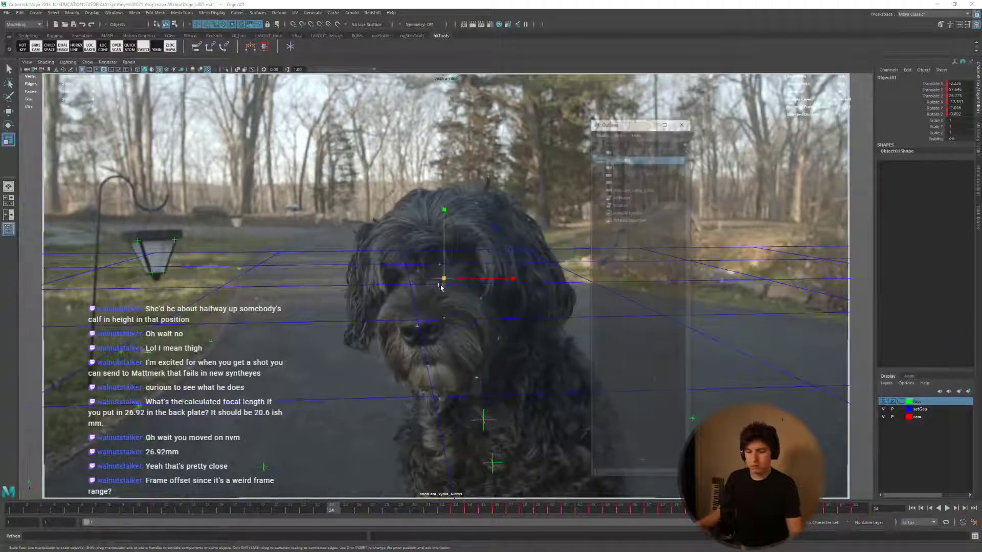
left_click(968, 391)
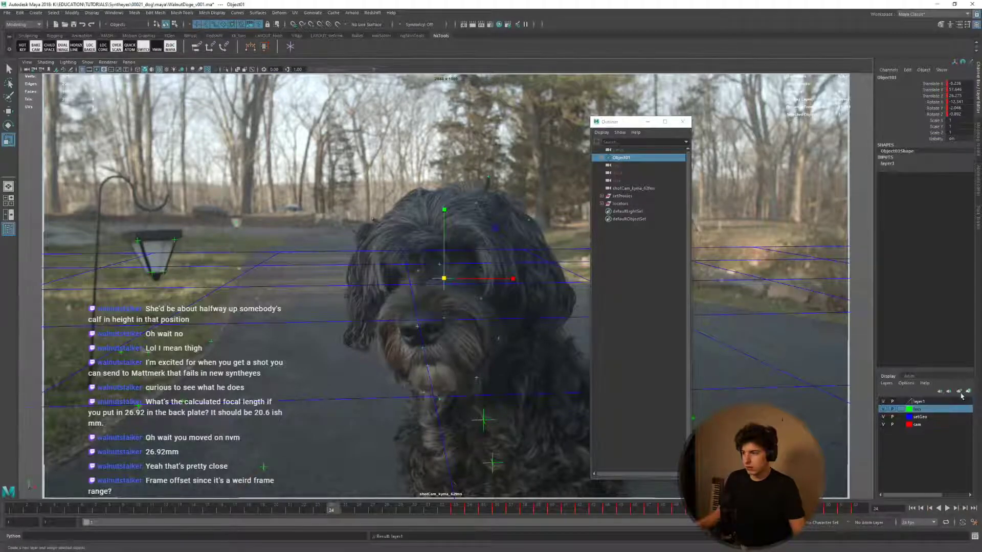
double_click(911, 403)
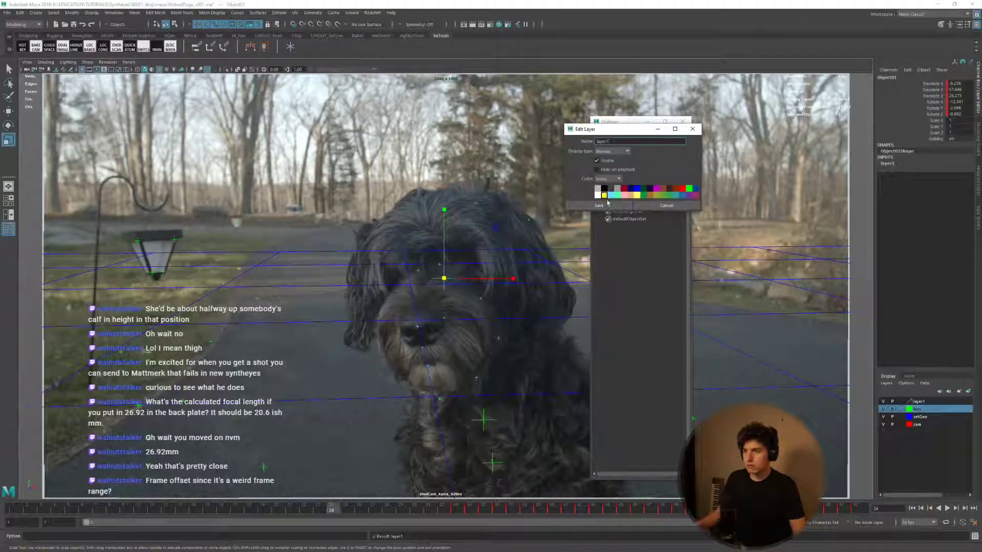
left_click(606, 205)
left_click(545, 189)
left_click(682, 122)
Play the shot to check the head locator's motion and inspect Object01's locator attributes.
key("alt+v")
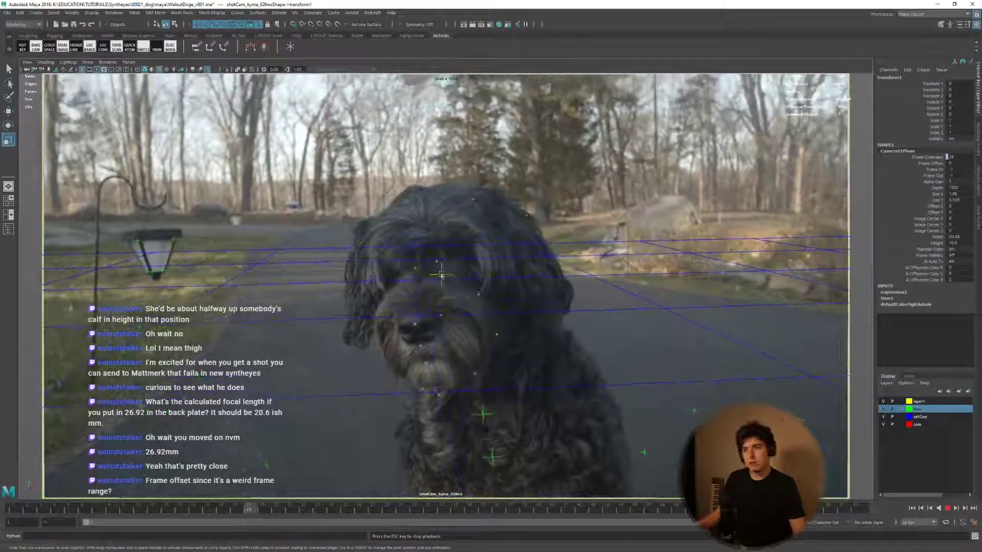
key("Escape")
left_click(440, 274)
key("ctrl+a")
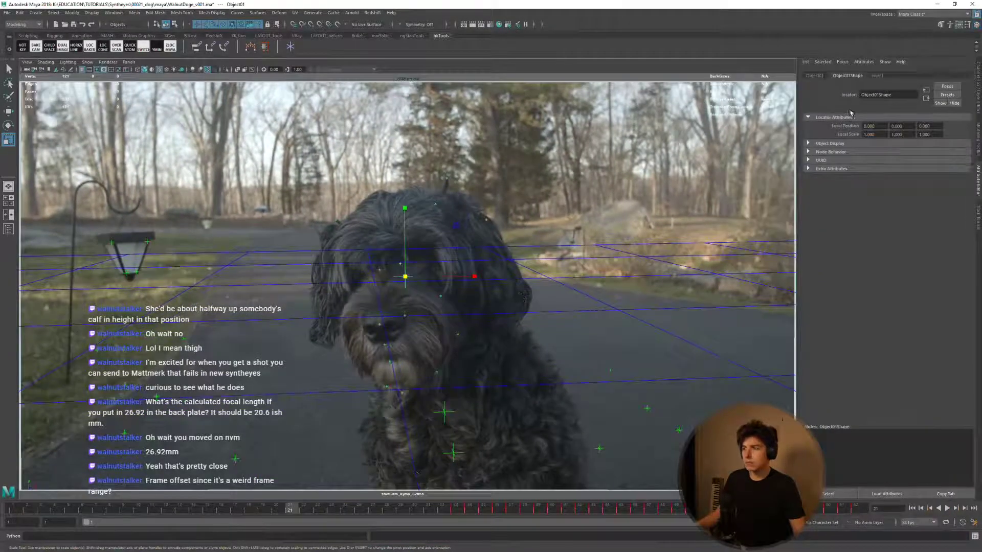
key("ctrl+a")
Select all the trackers under Object01Trackers, from Tracker38 to Tracker52, and scale them up to about 0.249.
key("shift+o")
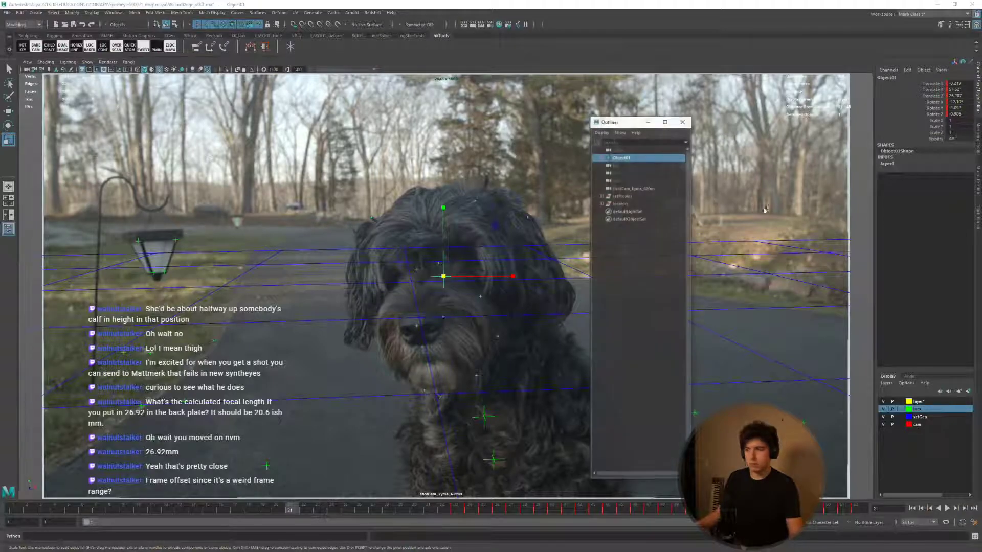
left_click(600, 159)
left_click(605, 165)
left_click(630, 173)
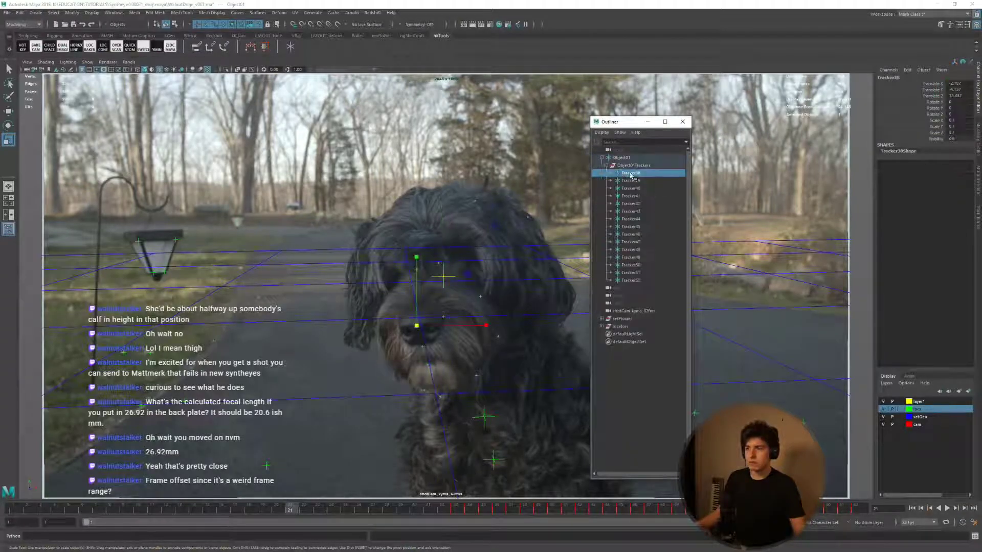
left_click(637, 279, "shift")
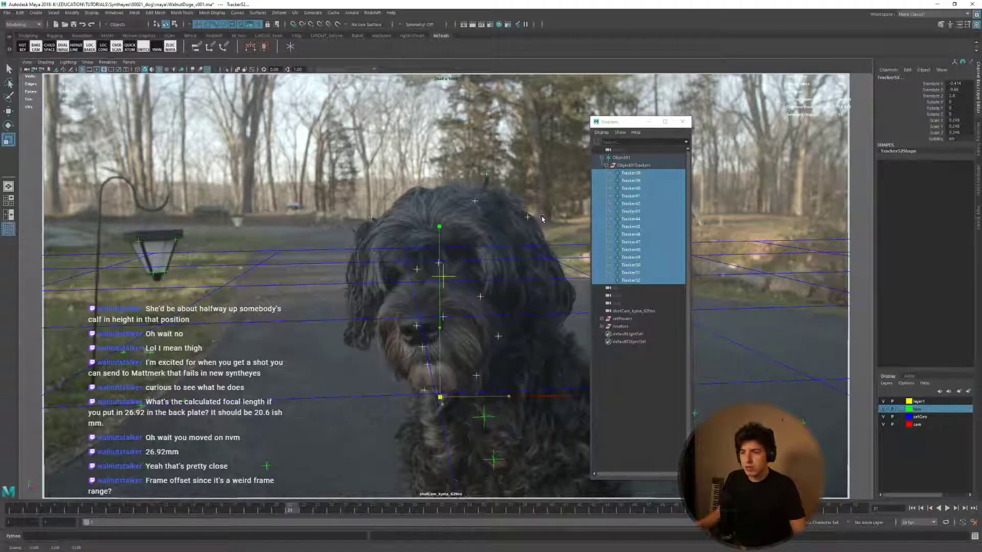
left_click(683, 122)
left_click(665, 169)
Scrub through the shot to check how the enlarged head trackers follow the dog's head.
left_click_drag(352, 511, 571, 459)
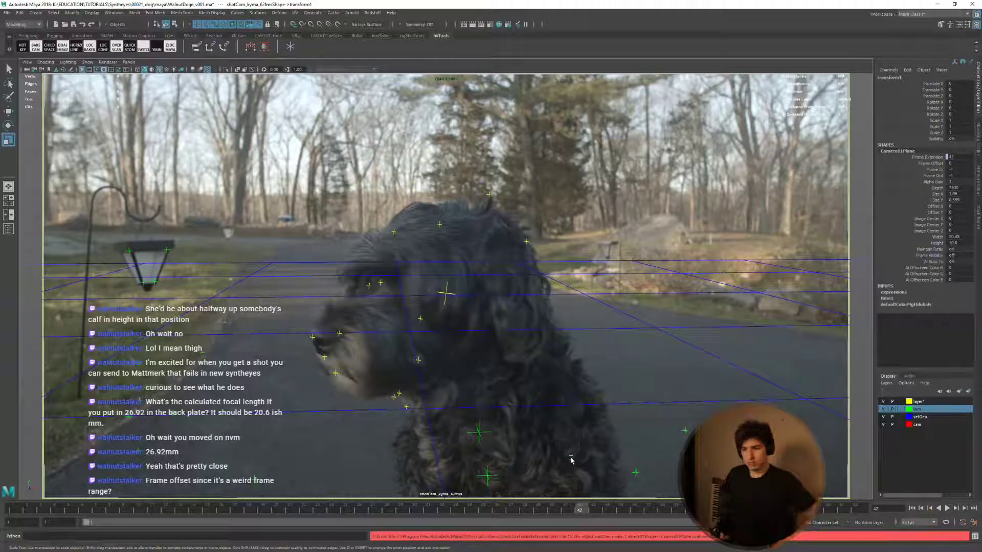
left_click_drag(559, 474, 487, 418)
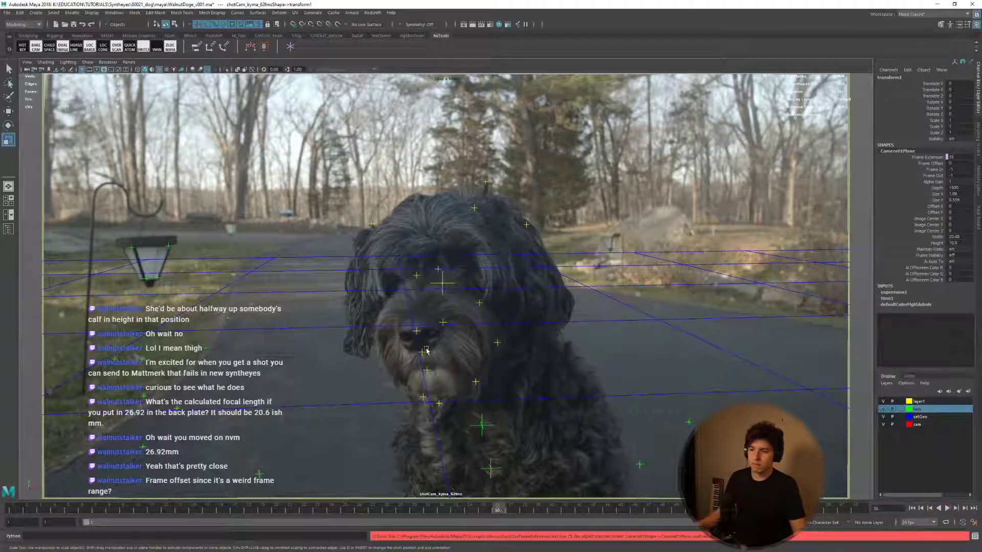
Switch the hotkey set, center the shot view on Tracker38 at the dog's nose, and play back the shot.
left_click(416, 331)
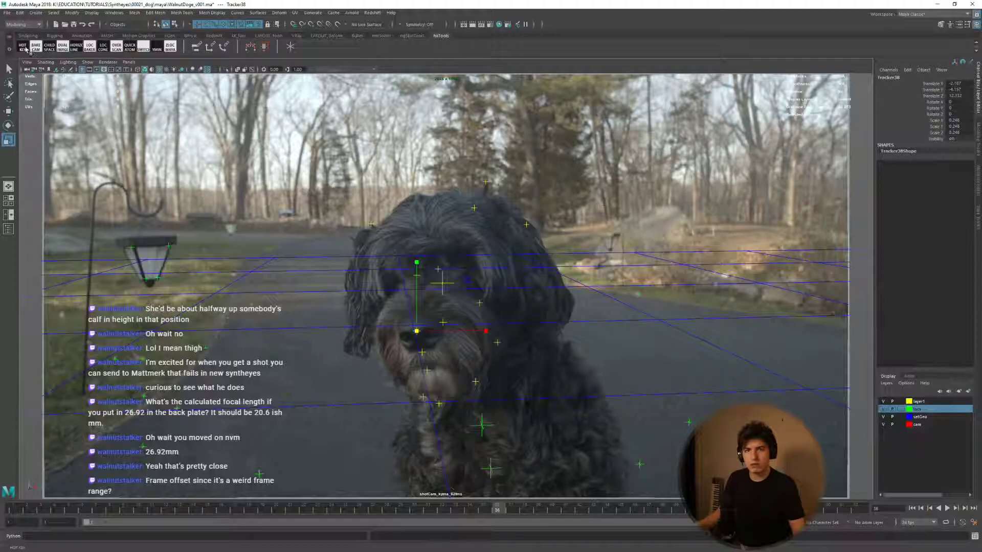
left_click(23, 47)
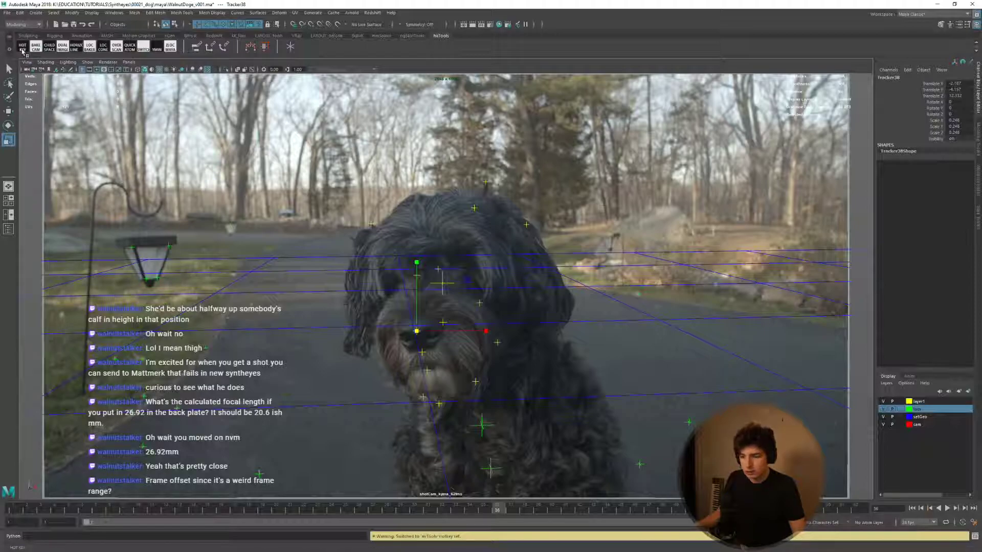
left_click(22, 49)
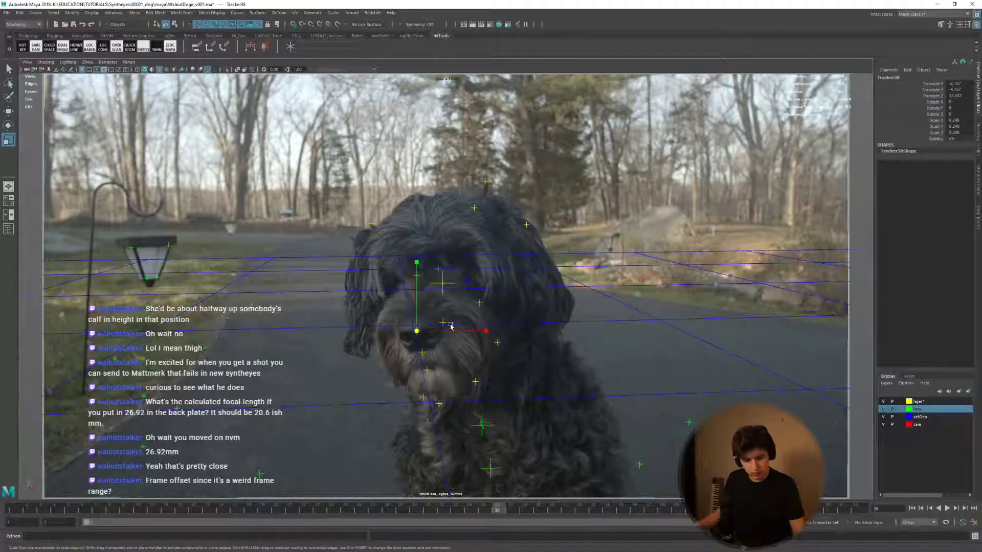
key("shift+c")
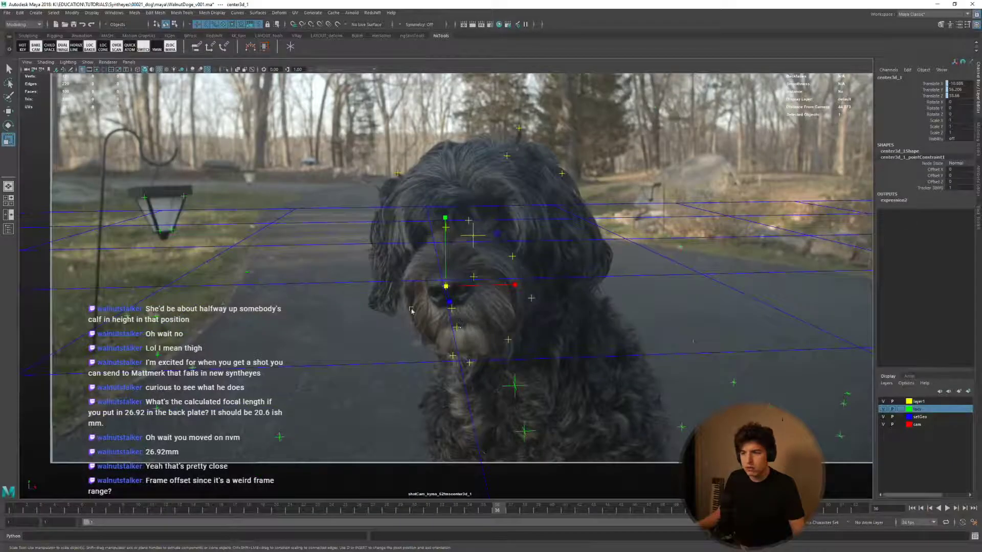
key("alt+v")
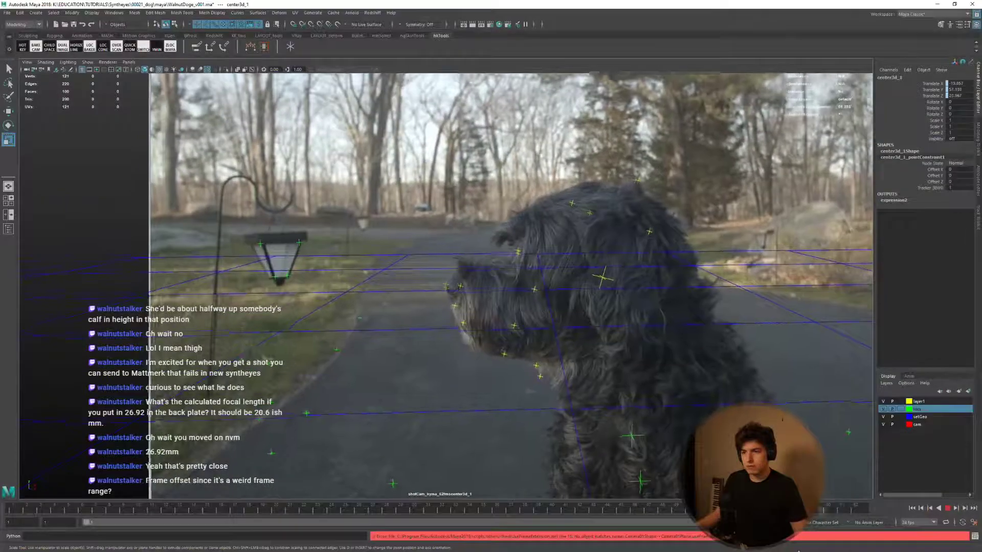
Go to frame 32, zoom in on the dog's face and create a polygon cube.
left_click_drag(659, 512, 443, 511)
right_click_drag(450, 321, 583, 328)
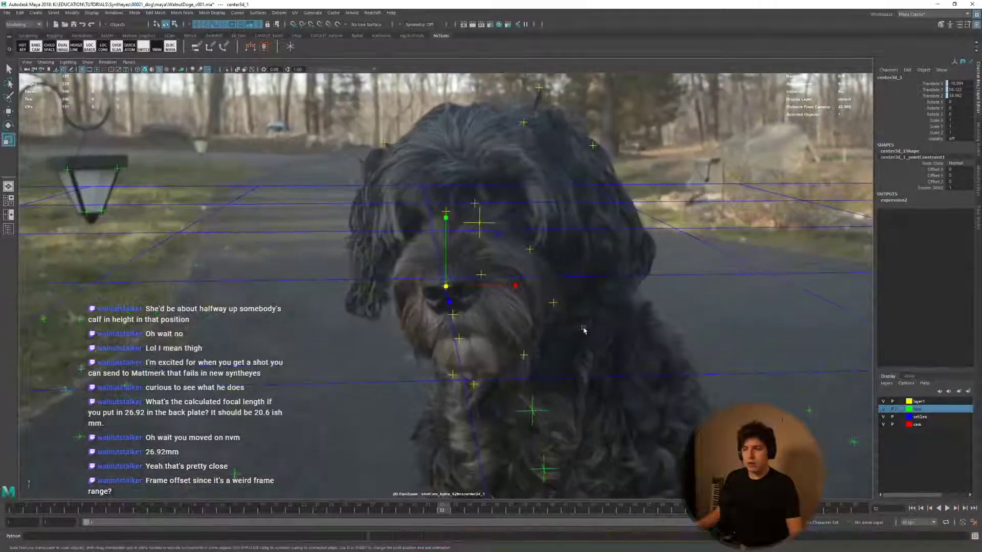
key("space")
left_click(418, 277)
mouse_move(438, 305)
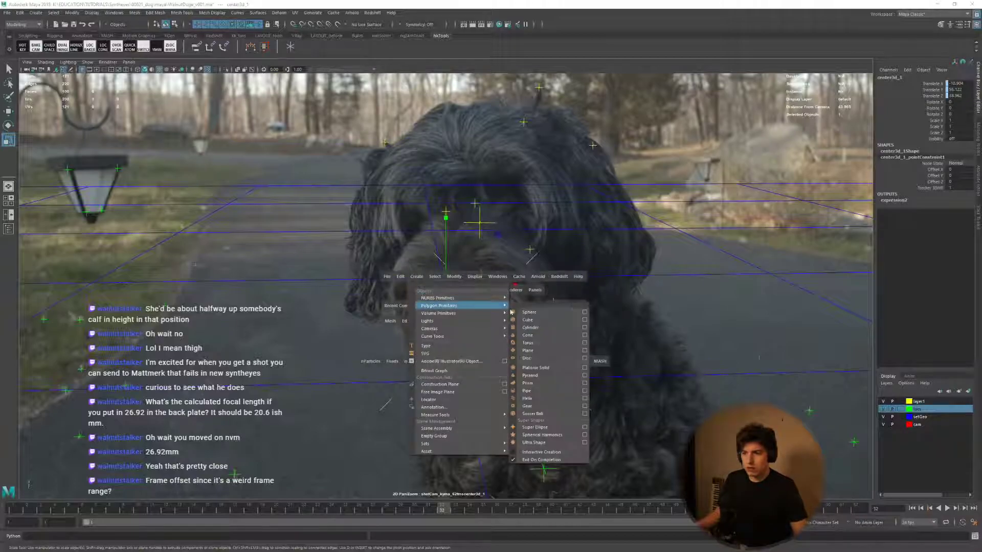
left_click(532, 318)
Snap the cube to the large yellow head locator and scale it uniformly to about 4.9.
key("w")
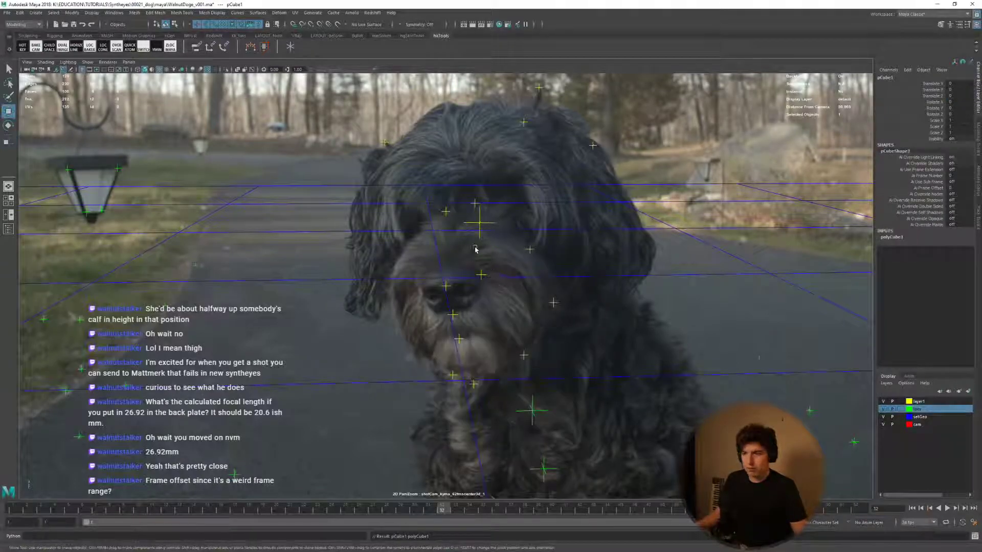
key("v")
middle_click_drag(482, 235, 481, 226)
key("r")
left_click_drag(479, 224, 528, 252)
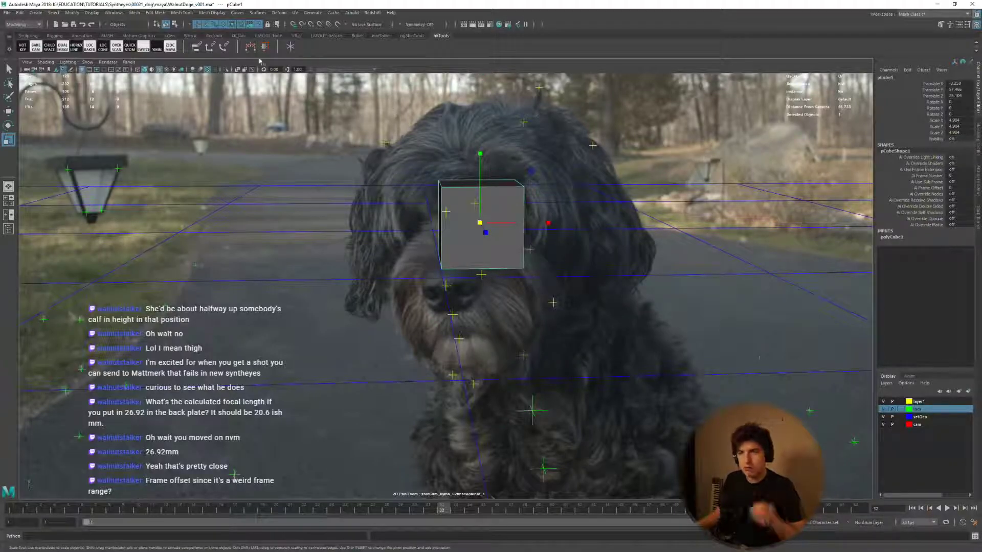
Open the Hotkey Editor and list the hotkeys for menu items.
left_click(113, 12)
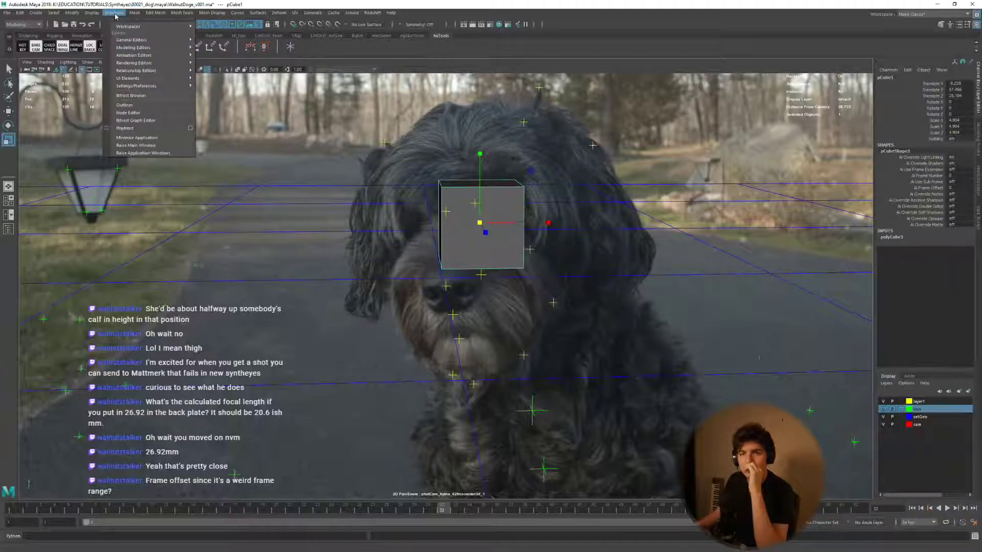
left_click(115, 16)
left_click(72, 13)
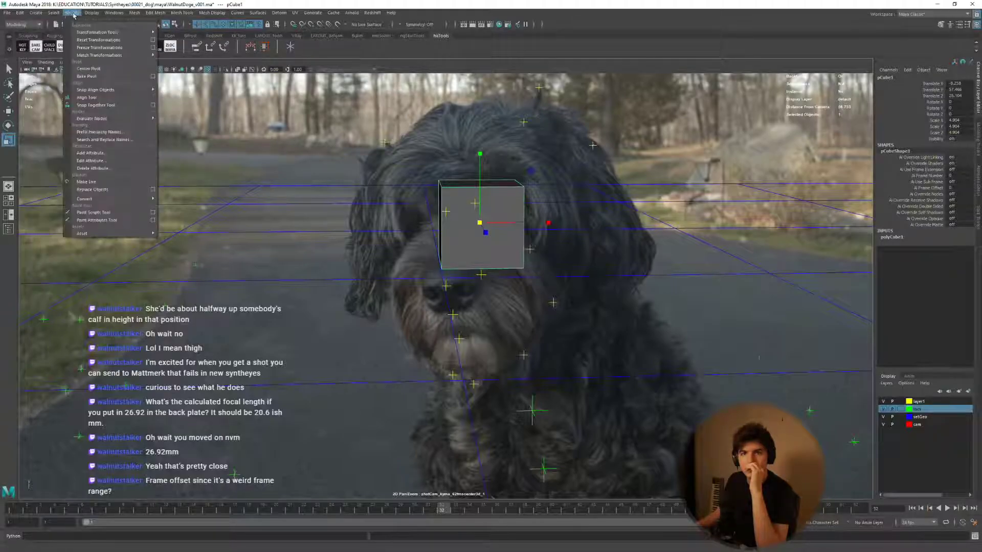
mouse_move(110, 14)
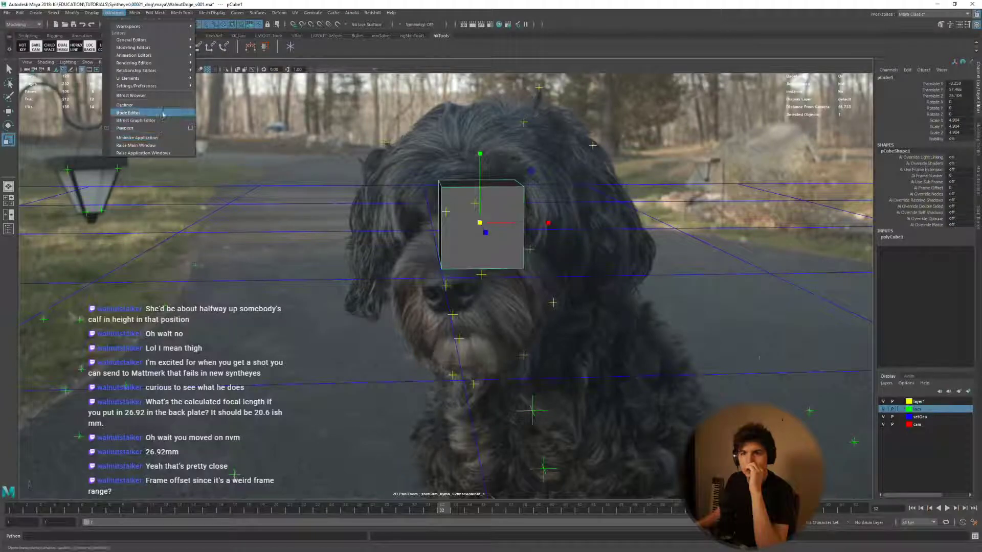
mouse_move(169, 86)
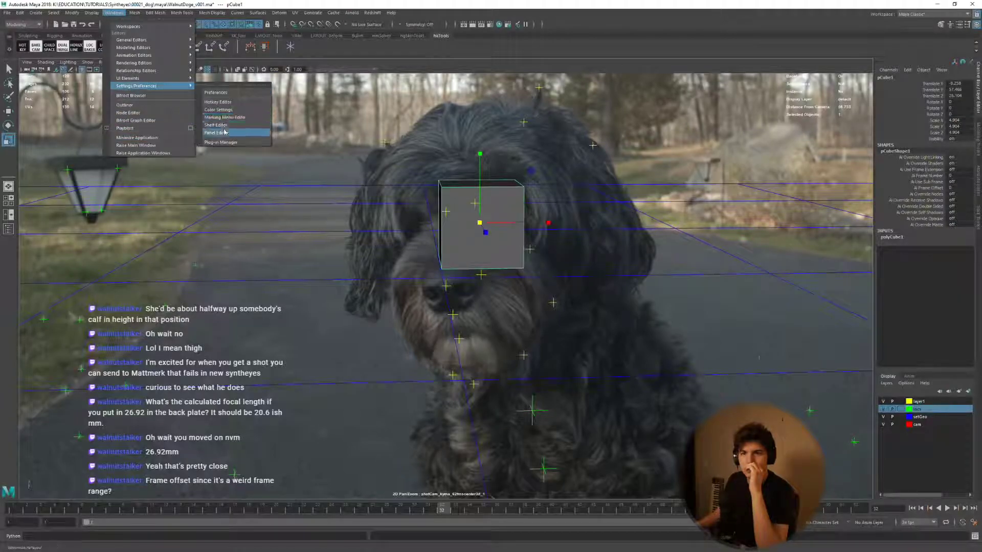
left_click(223, 103)
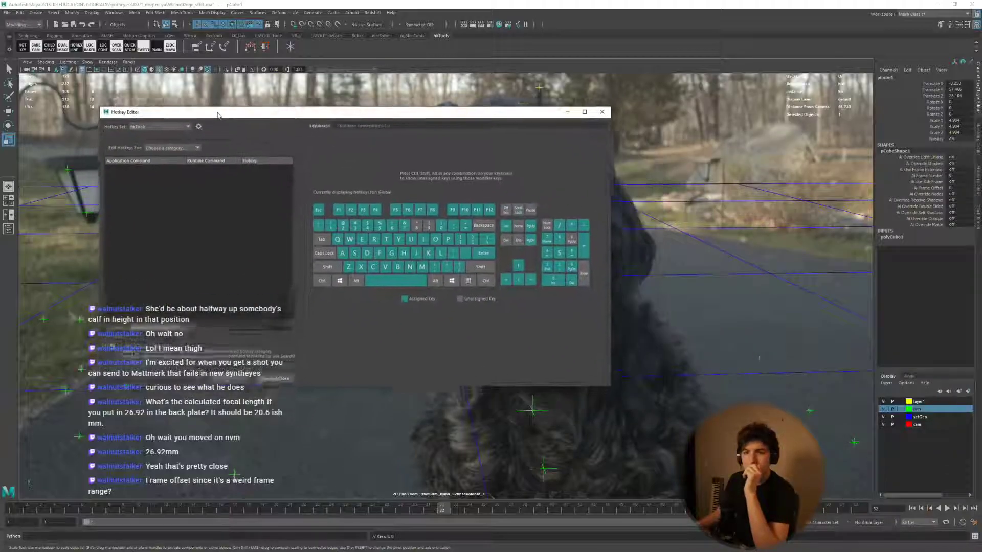
left_click(157, 143)
left_click(164, 154)
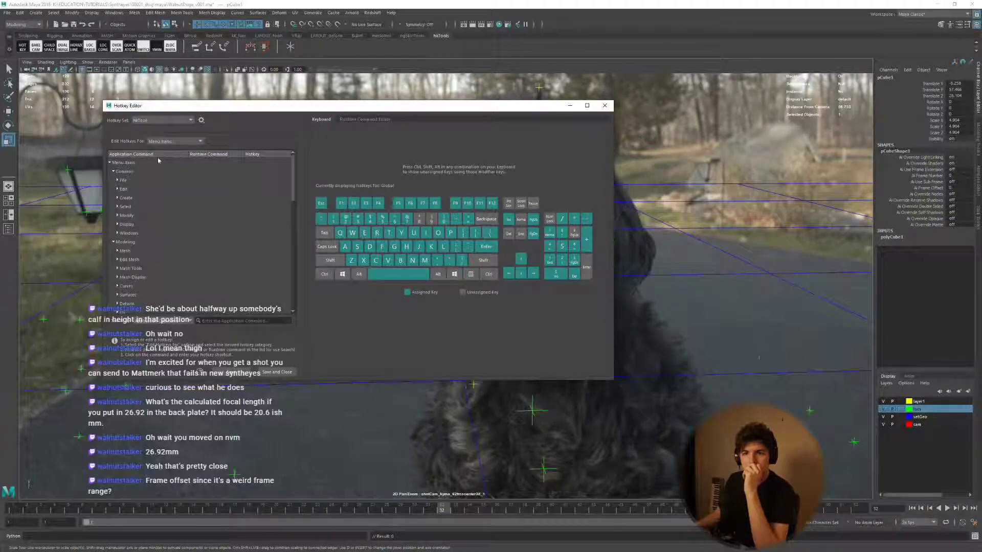
Look through the Hotkey Editor's command categories for the window commands, ending back on the menu items list.
scroll(119, 249, "down", 2)
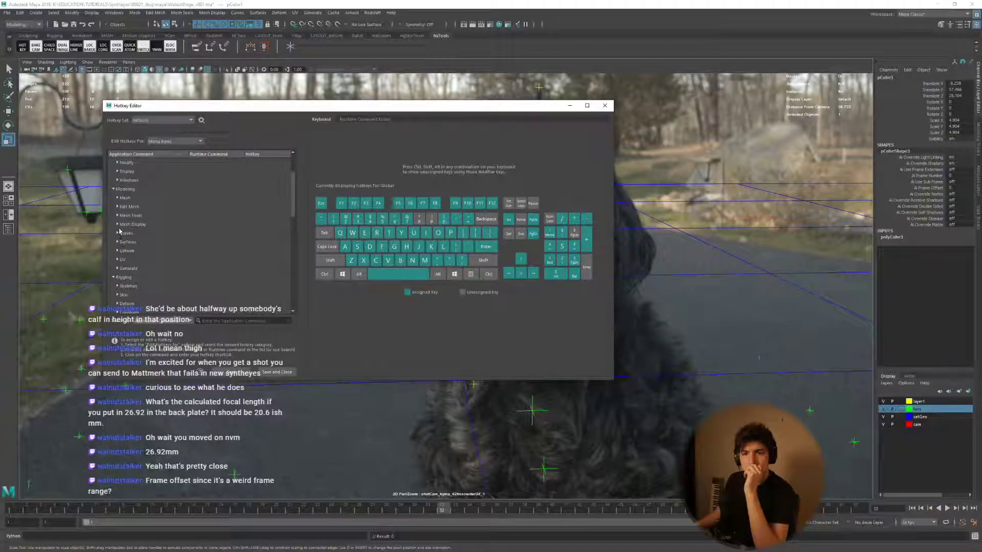
scroll(121, 214, "down", 8)
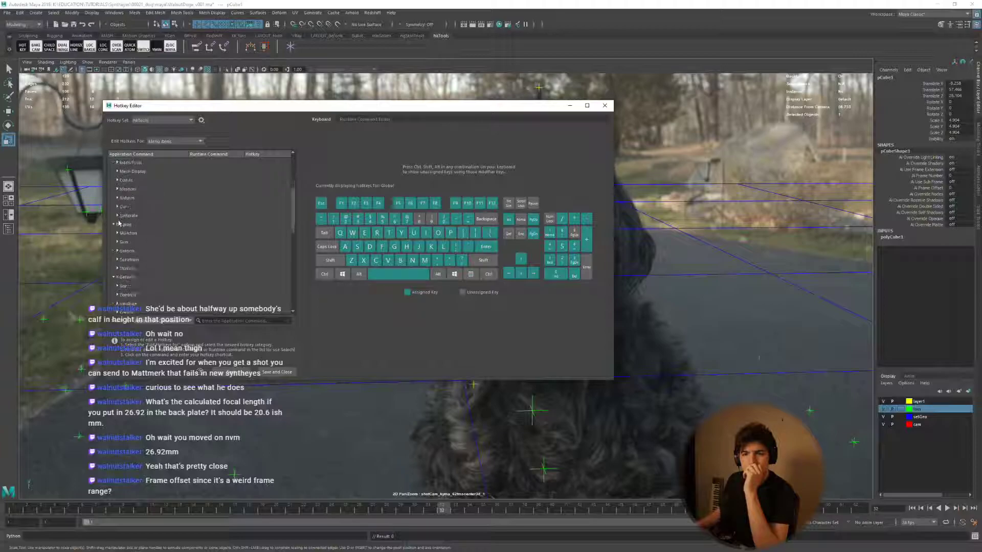
scroll(121, 229, "up", 9)
scroll(121, 229, "up", 3)
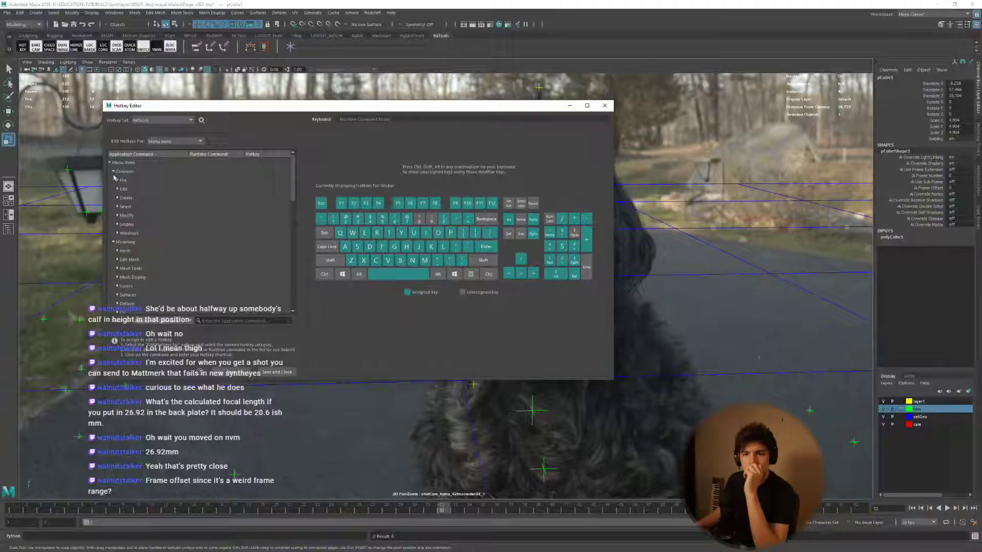
left_click(113, 180)
left_click(113, 189)
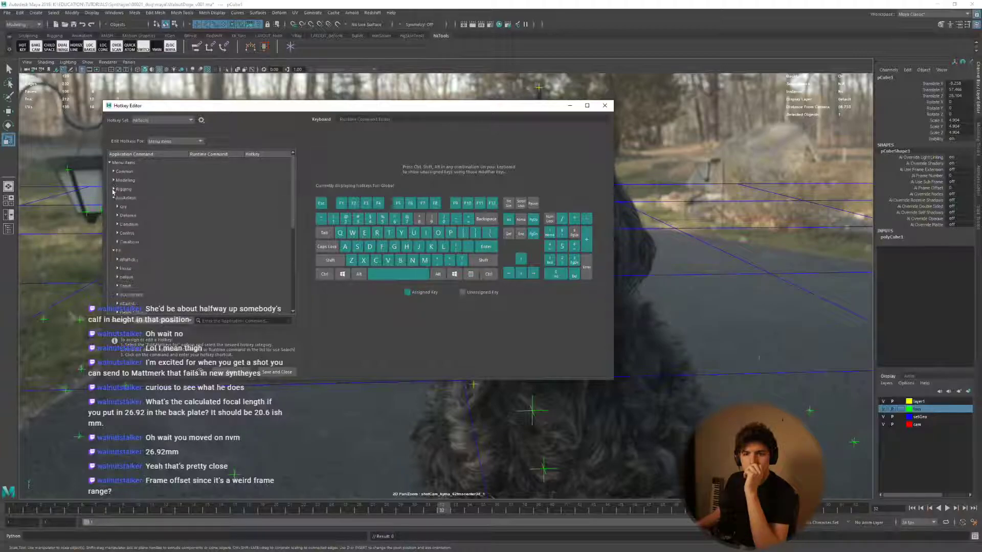
left_click(113, 198)
left_click(113, 206)
left_click(113, 215)
left_click(113, 225)
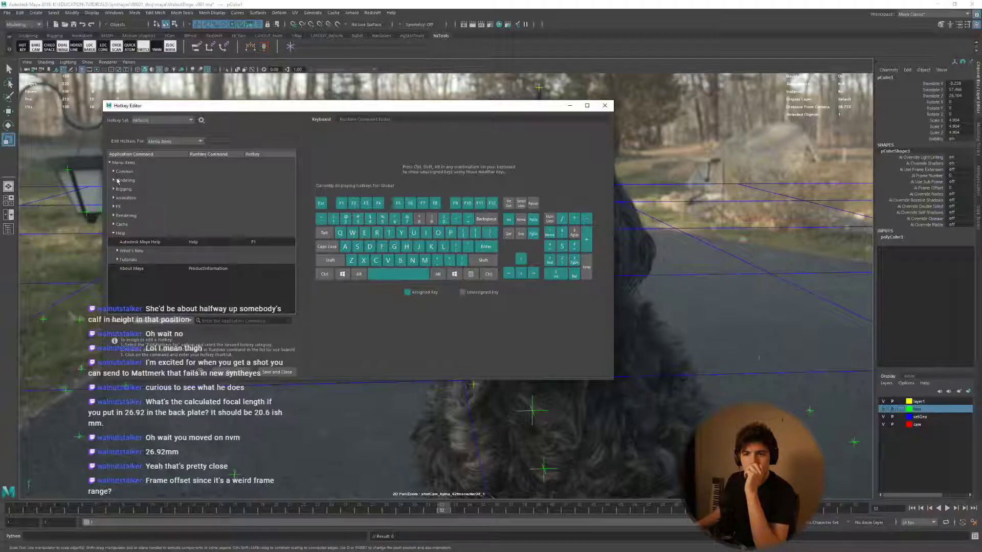
left_click(168, 141)
left_click(164, 159)
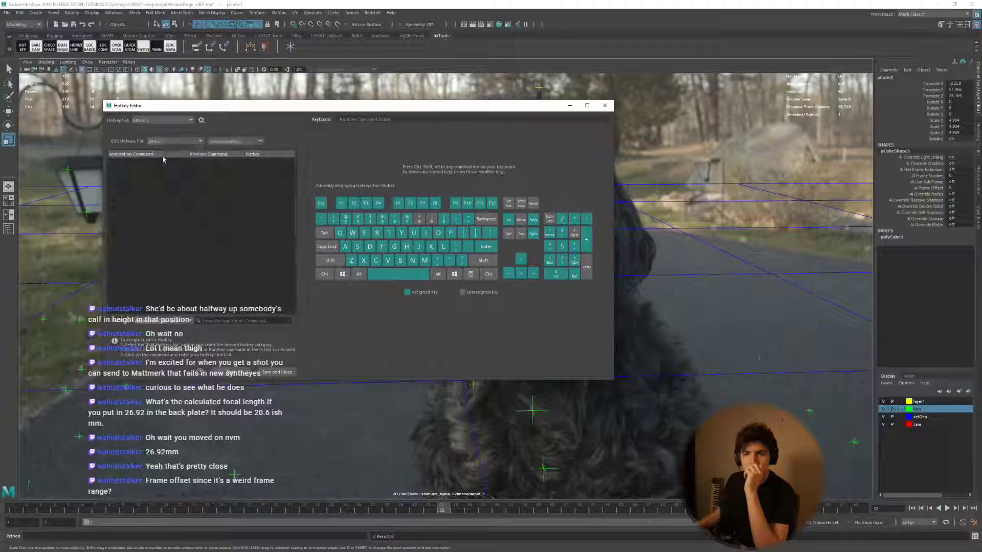
left_click(169, 141)
left_click(148, 163)
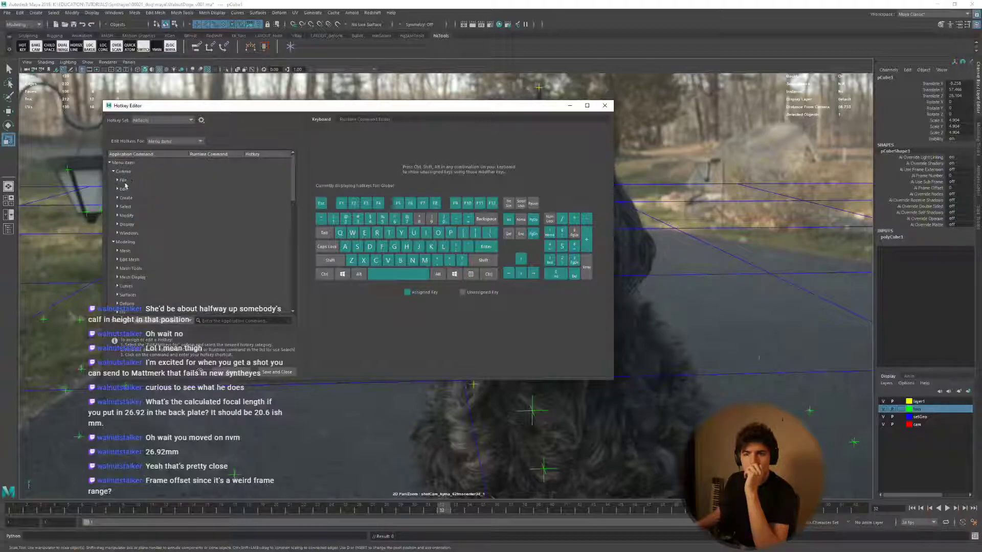
Assign the hotkey Alt+0 to the Outliner command among the common window commands.
scroll(117, 218, "down", 1)
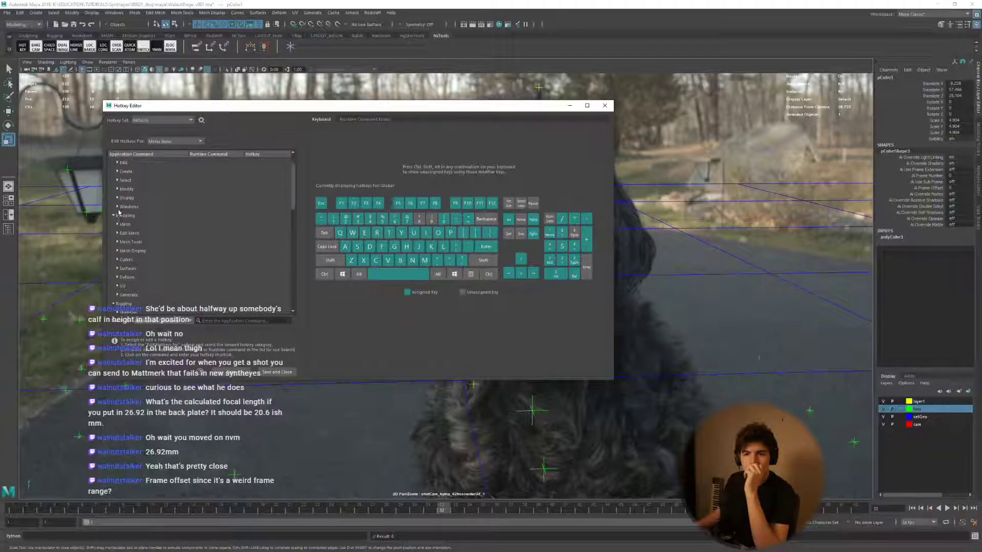
left_click(118, 207)
scroll(124, 224, "down", 3)
left_click(143, 207)
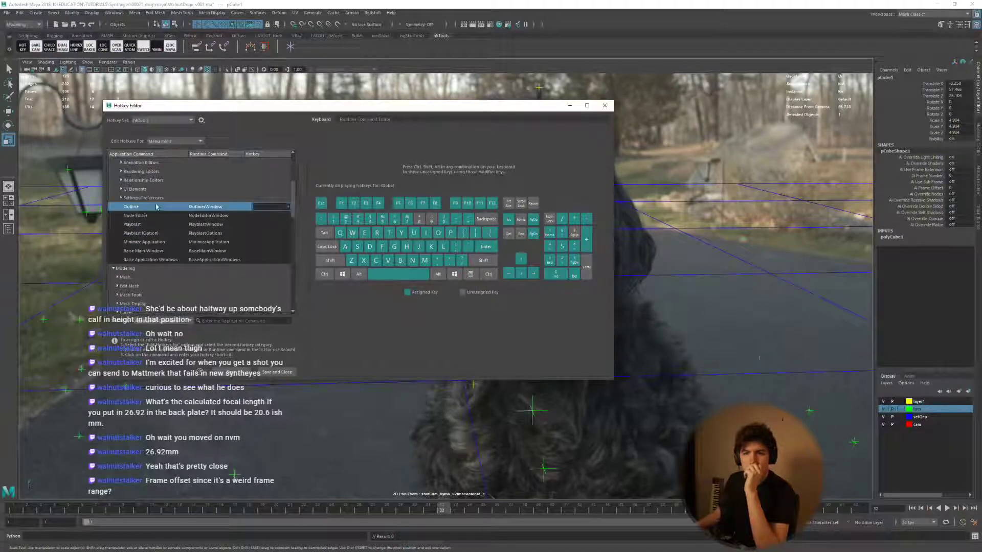
key("alt+0")
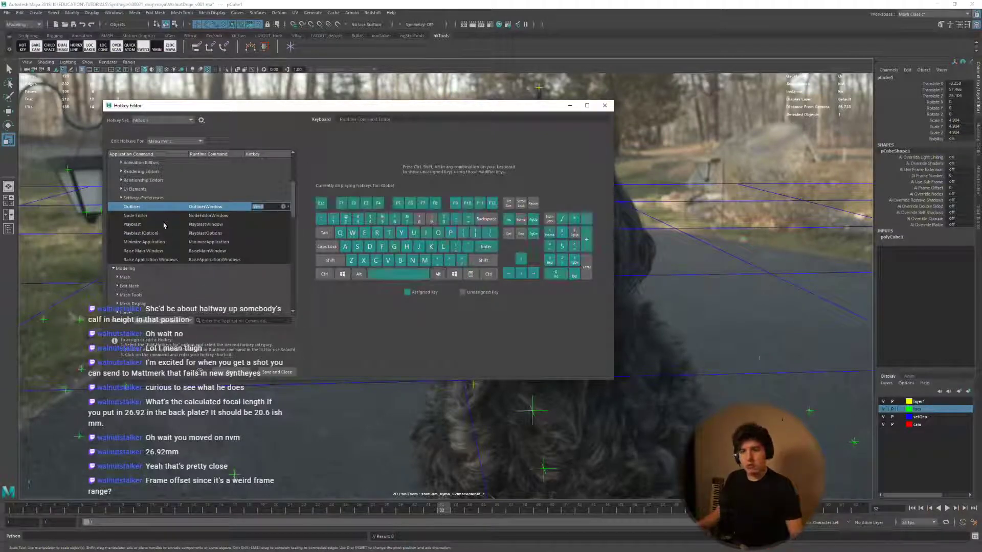
left_click(129, 199)
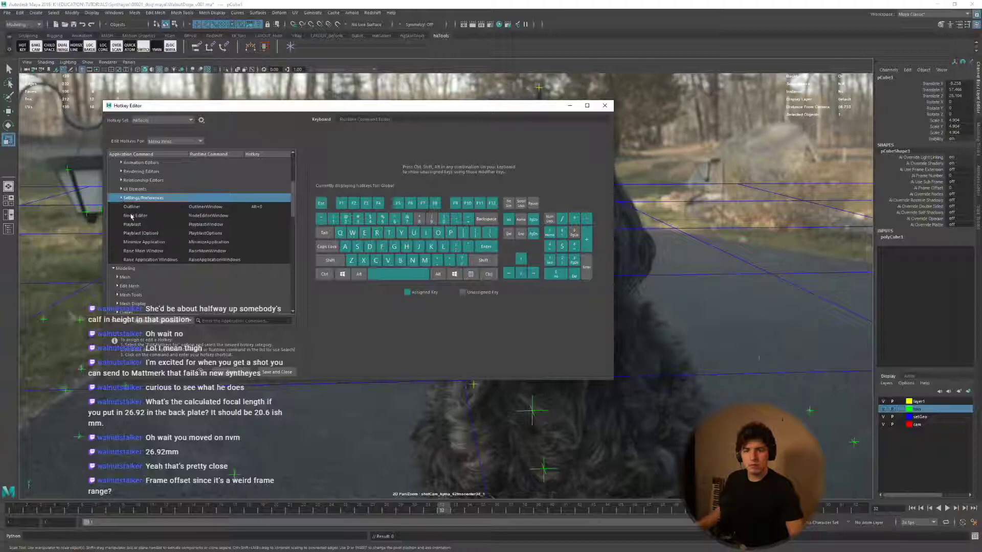
Assign the hotkey Alt+G to the Graph Editor command among the animation editors.
scroll(135, 225, "down", 1)
scroll(133, 246, "down", 1)
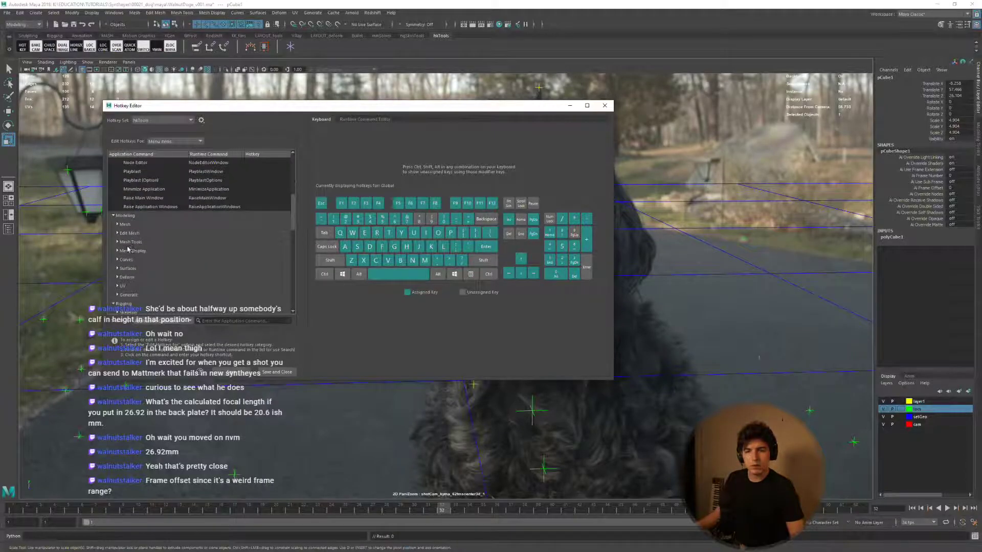
left_click(114, 217)
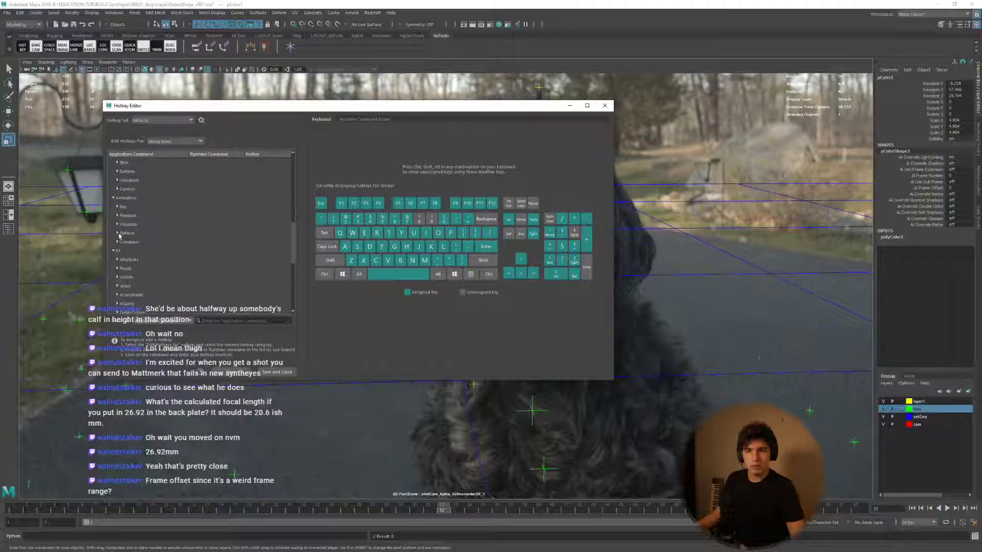
scroll(117, 256, "up", 3)
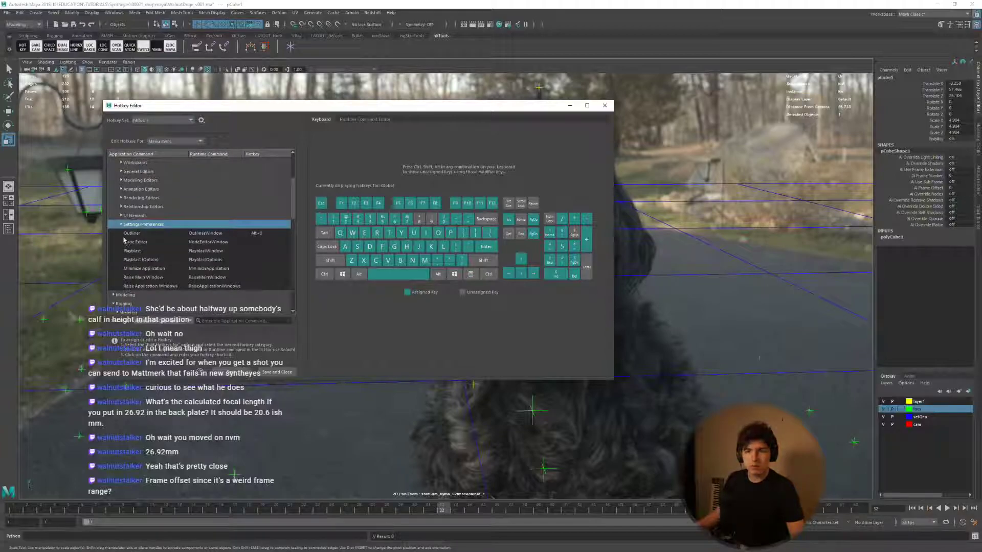
scroll(119, 225, "up", 3)
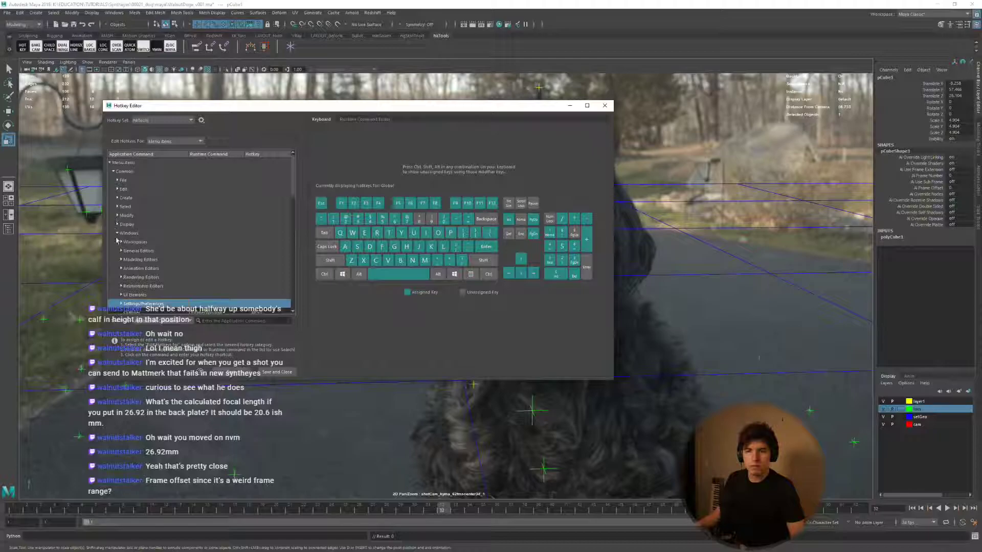
left_click(121, 269)
scroll(154, 266, "down", 1)
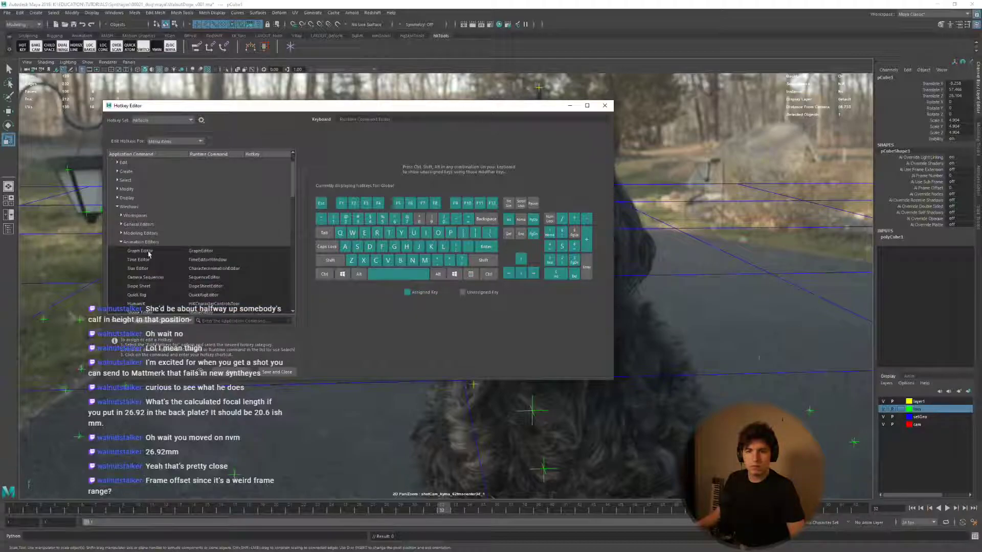
left_click(190, 252)
left_click(249, 253)
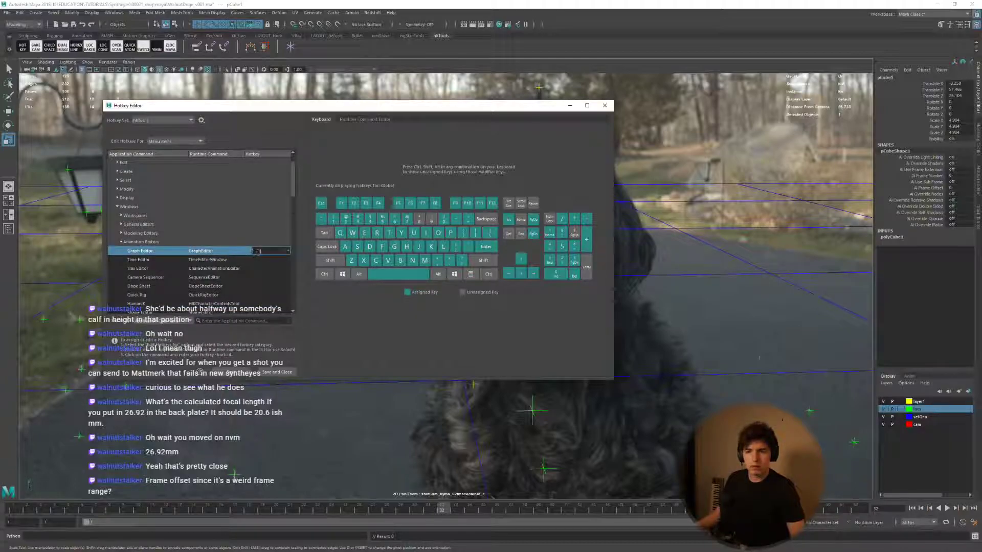
key("alt+g")
scroll(149, 295, "down", 2)
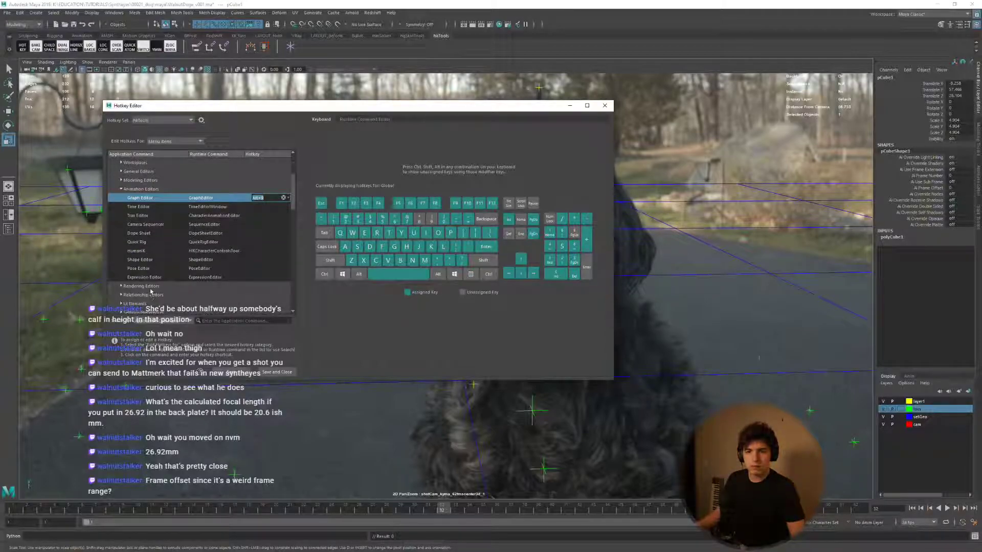
left_click(121, 189)
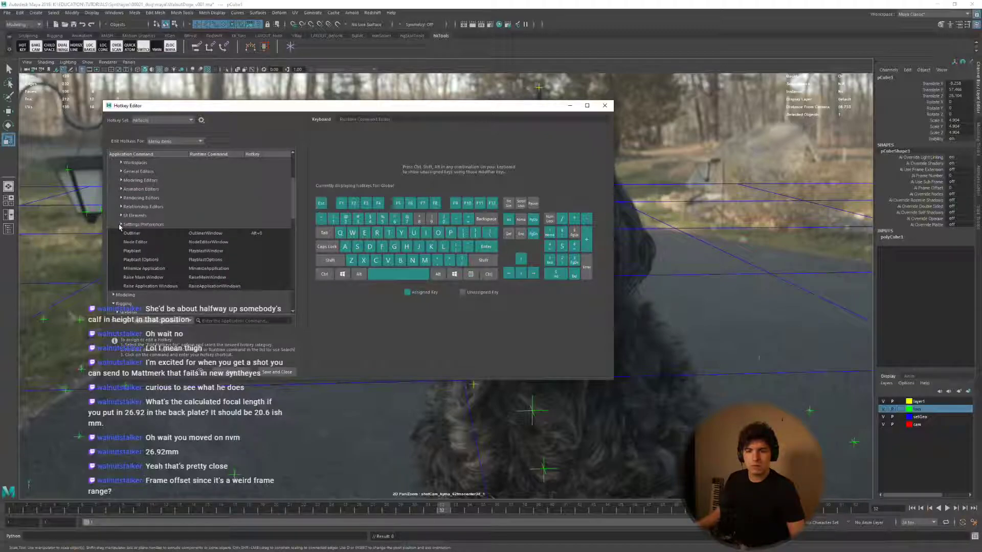
left_click(121, 198)
left_click(148, 225)
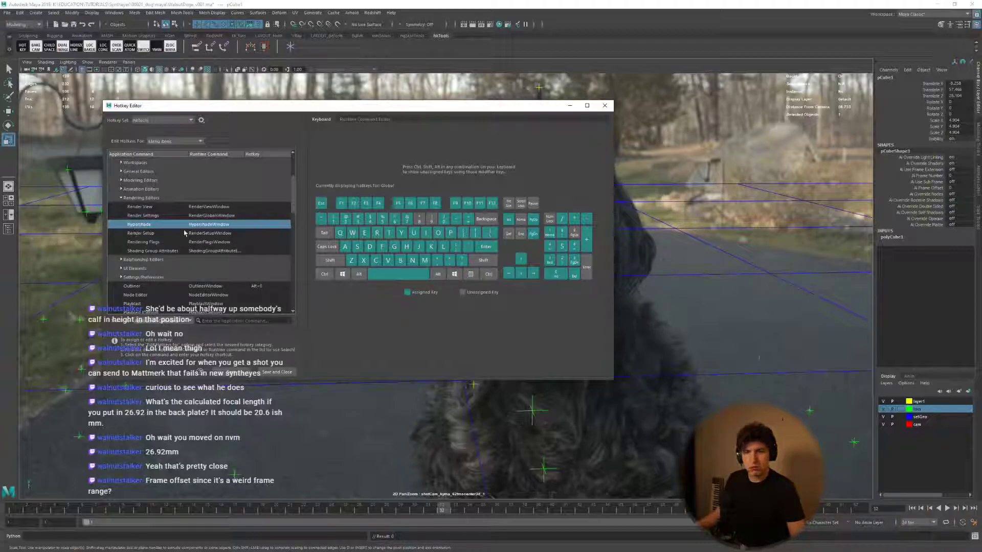
key("alt+Tab")
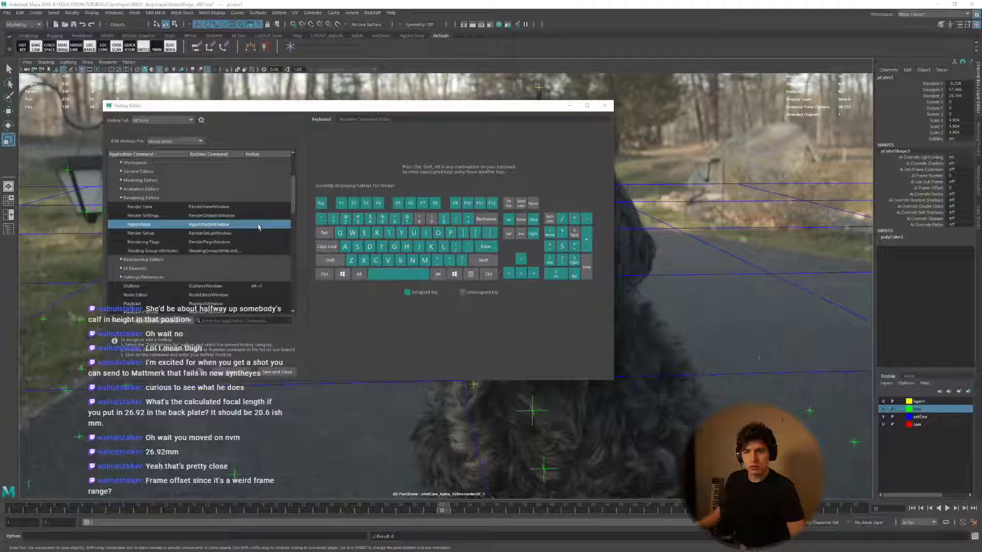
left_click(259, 225)
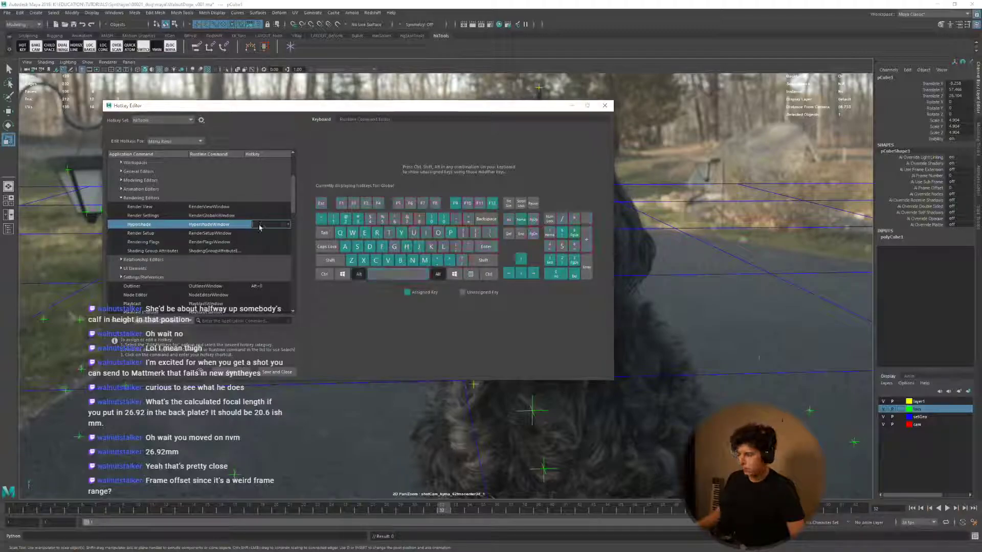
key("Escape")
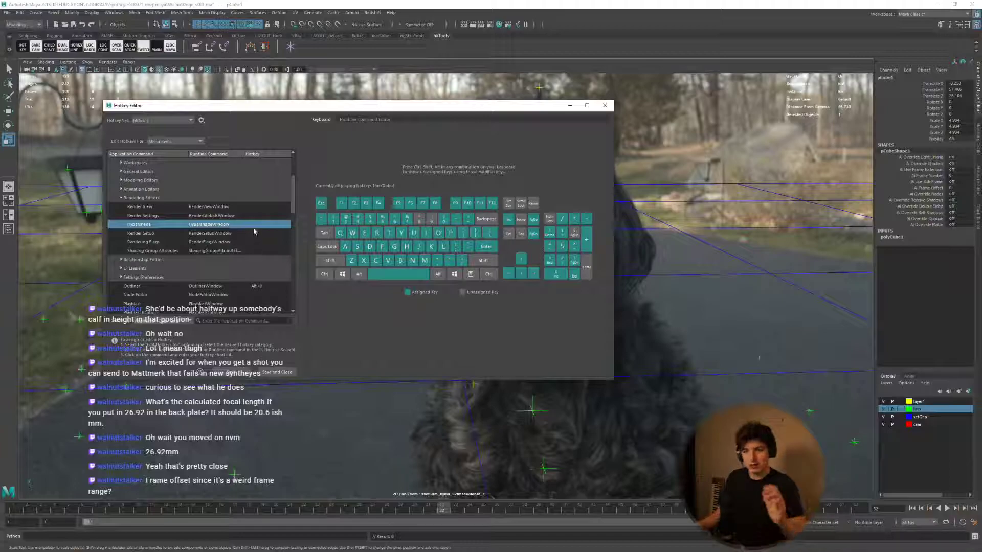
Save the hotkeys and close the Hotkey Editor, and open the Outliner clear of the dog.
left_click(232, 372)
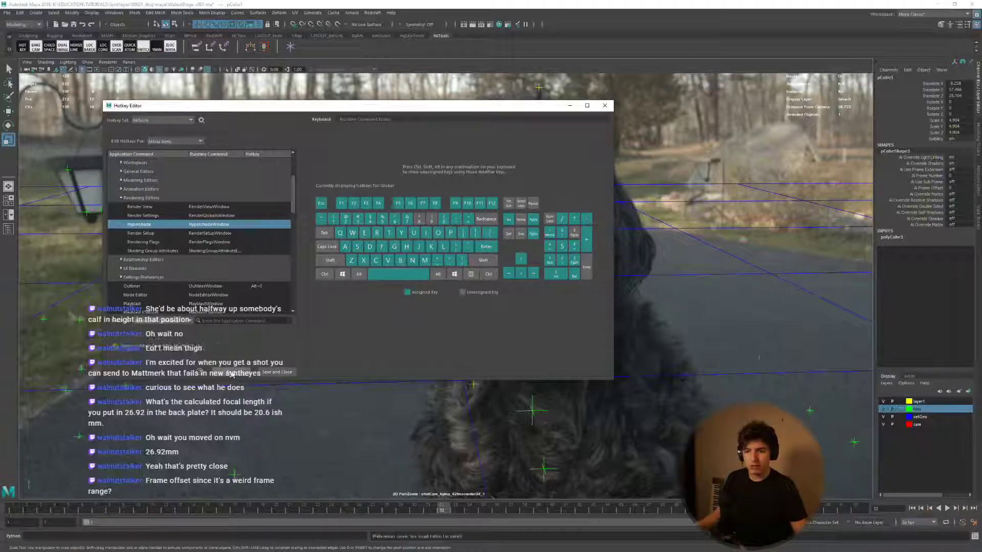
left_click(604, 105)
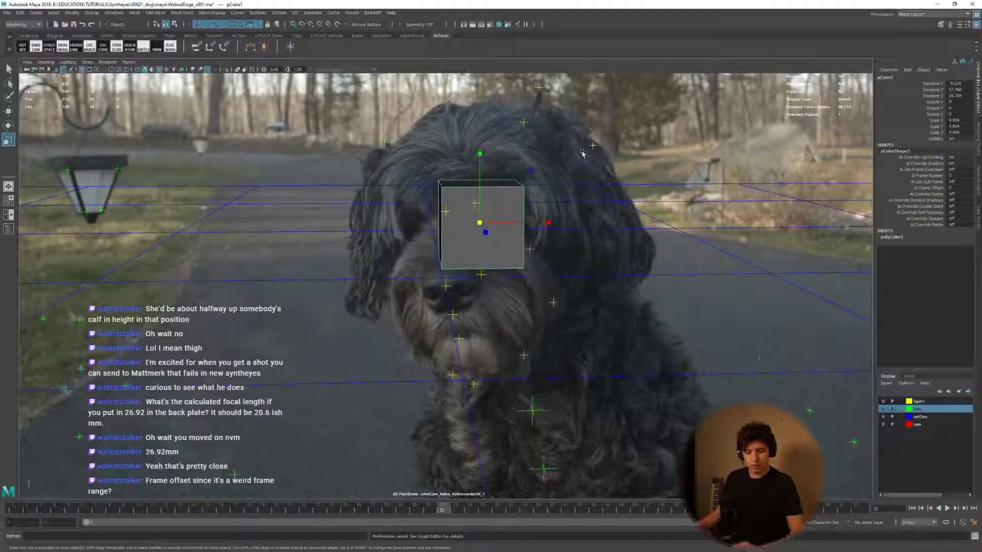
key("shift+o")
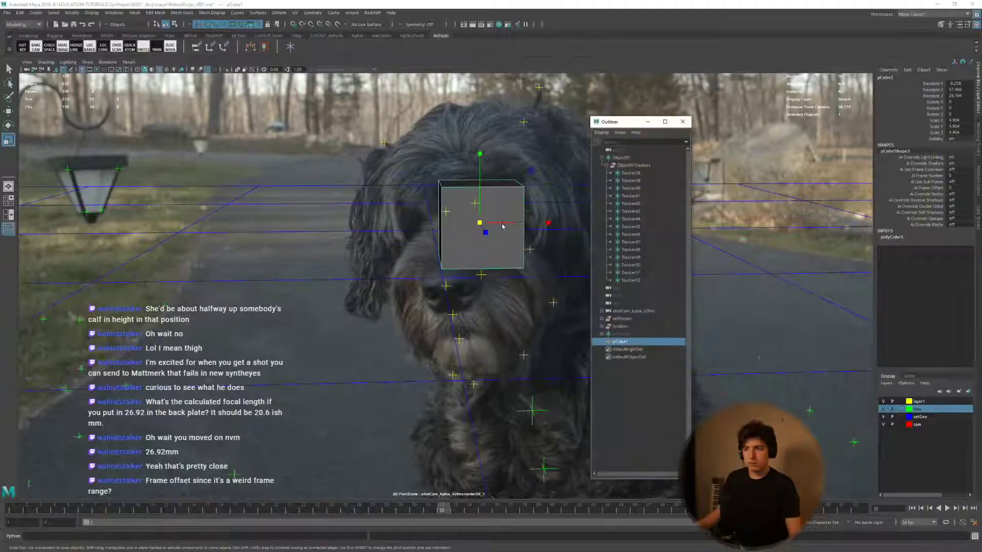
left_click_drag(611, 123, 112, 125)
Try to centre the view on the head tracker Tracker46.
left_click(350, 221)
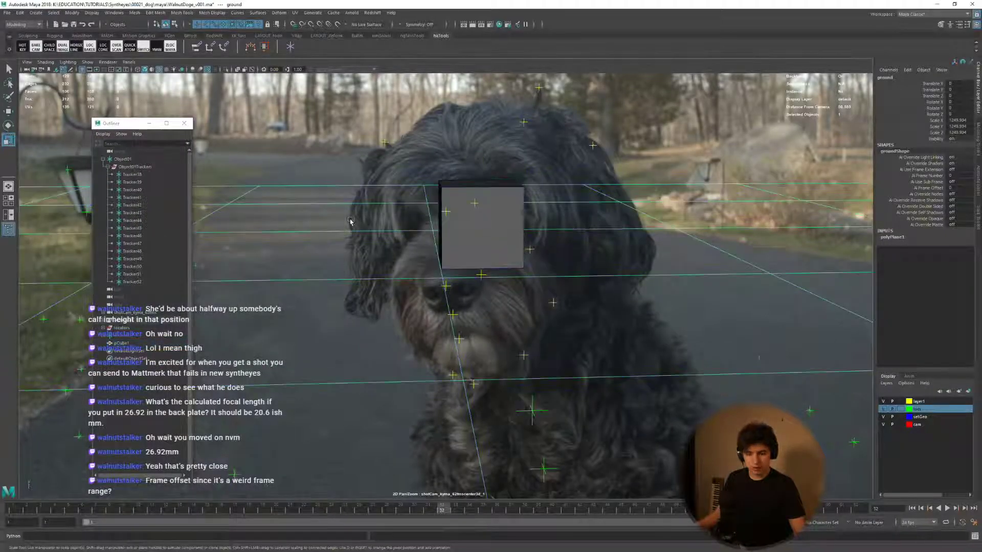
left_click(471, 204)
left_click_drag(472, 205, 474, 228)
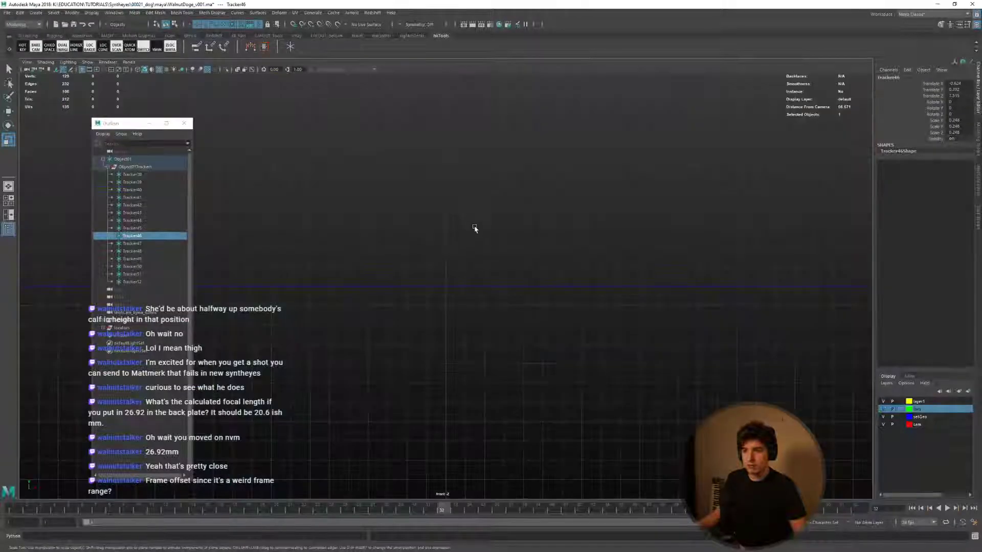
left_click(460, 245)
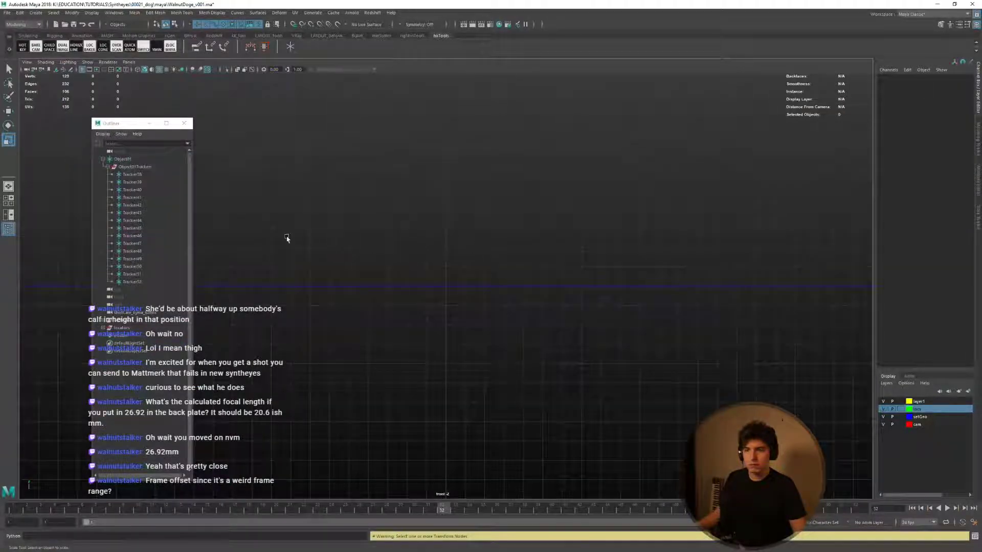
Bring up the split view layout and set the front view panel to look through the shot camera.
key("space")
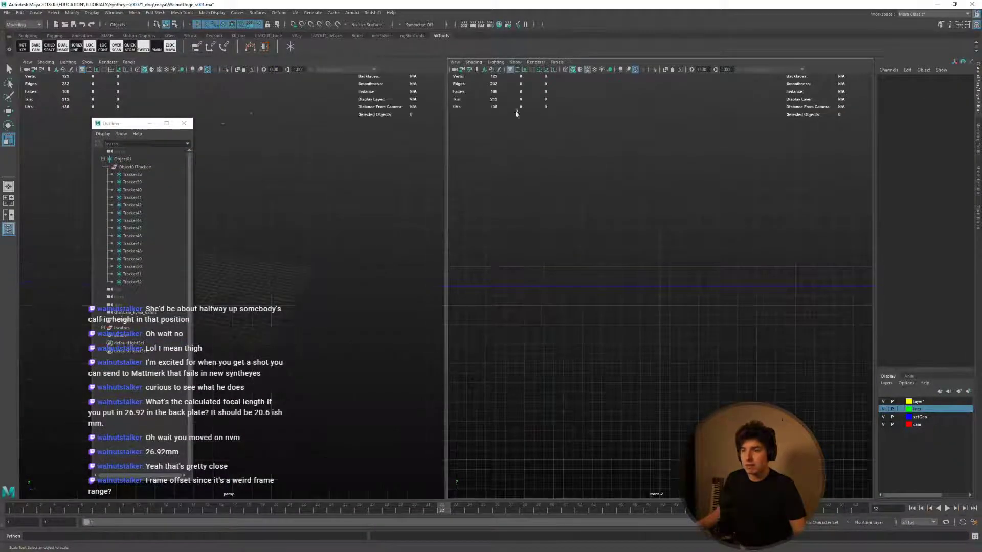
left_click(557, 62)
mouse_move(606, 70)
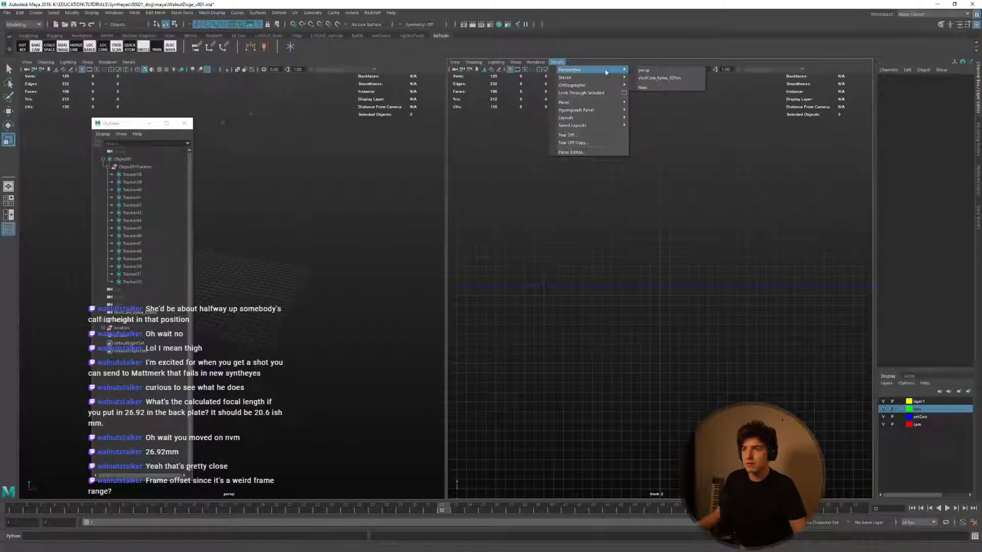
left_click(651, 78)
left_click(654, 286)
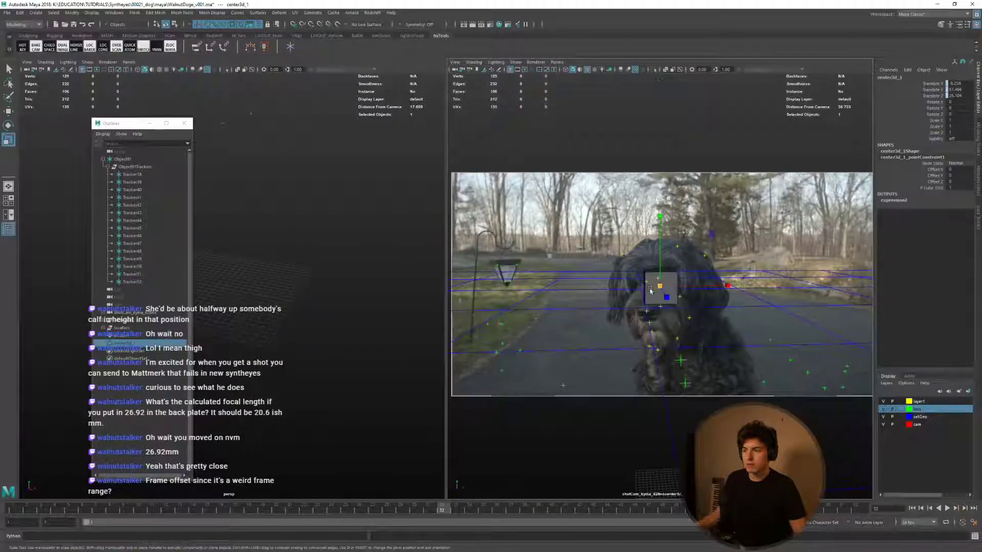
key("space")
Go to frame 31 and try to centre the view on the test cube.
left_click_drag(350, 514, 429, 516)
left_click(440, 309)
key("space")
key("space")
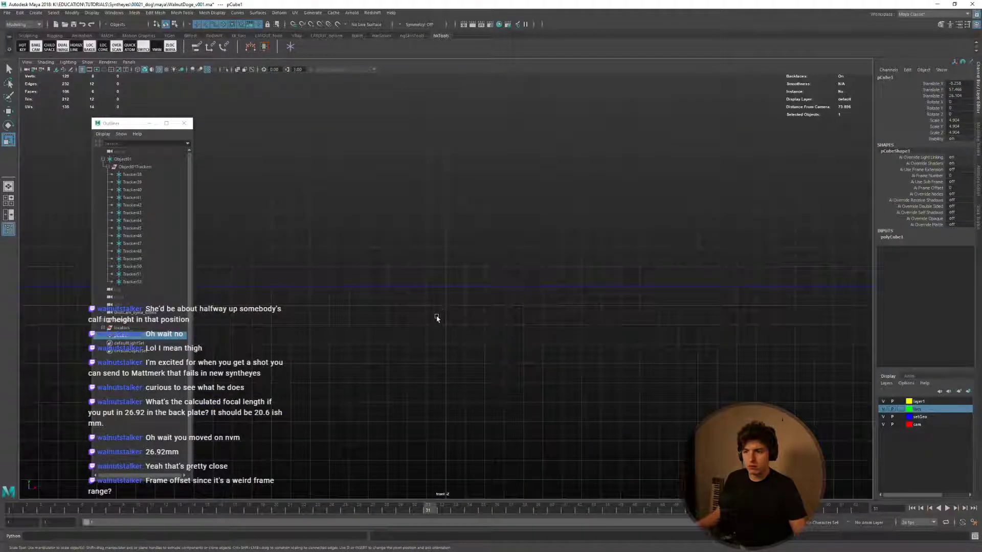
left_click(436, 318)
Switch the maximized panel back to the shot camera and select the centering locator center3d_1.
left_click(128, 62)
mouse_move(153, 69)
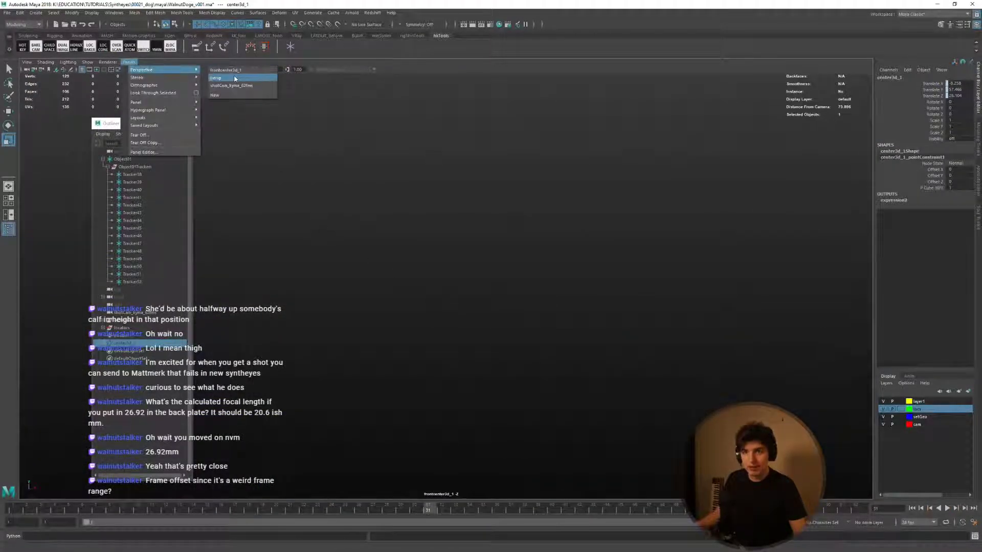
left_click(240, 86)
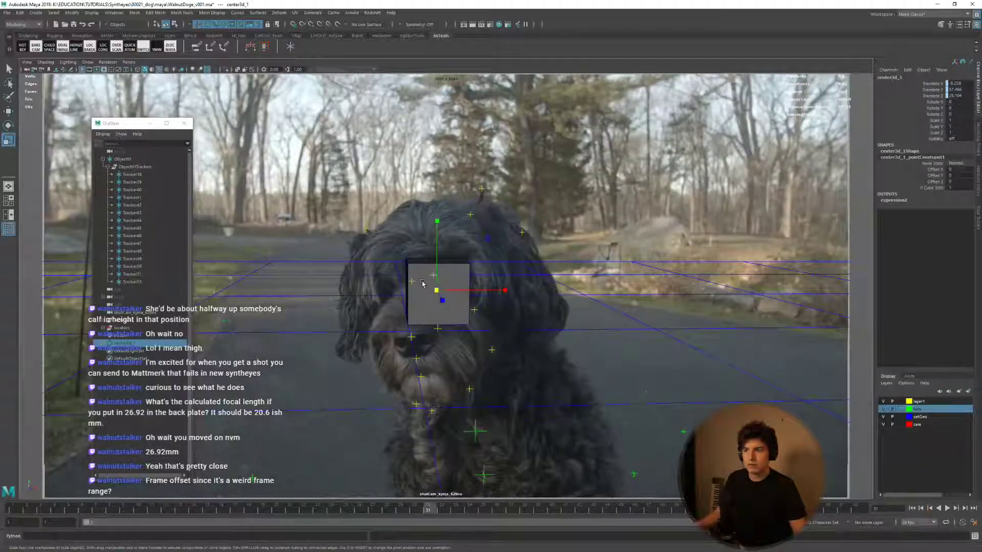
left_click(422, 283)
left_click(127, 342)
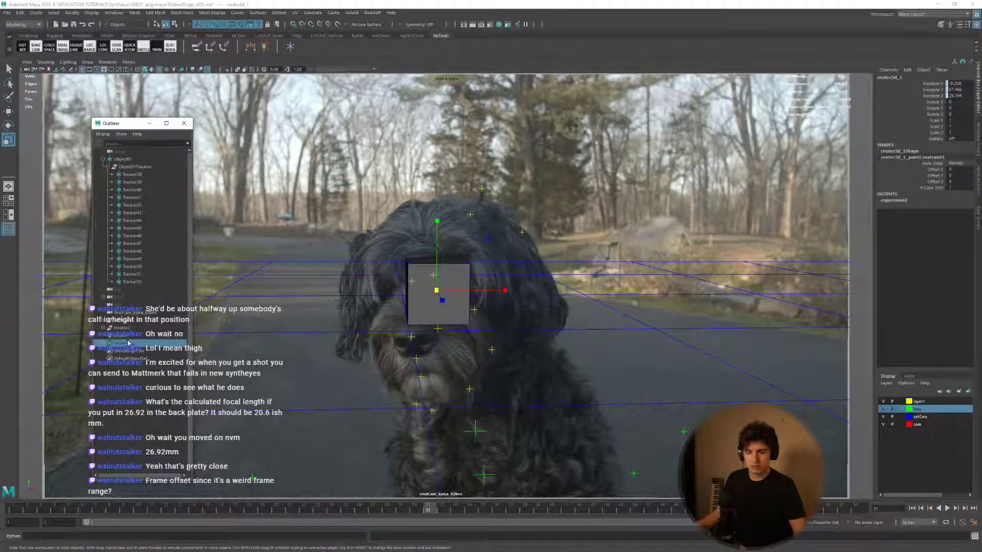
Centre the shot camera view on the nose tracker Tracker38 and play the shot to check the head track.
left_click(422, 299)
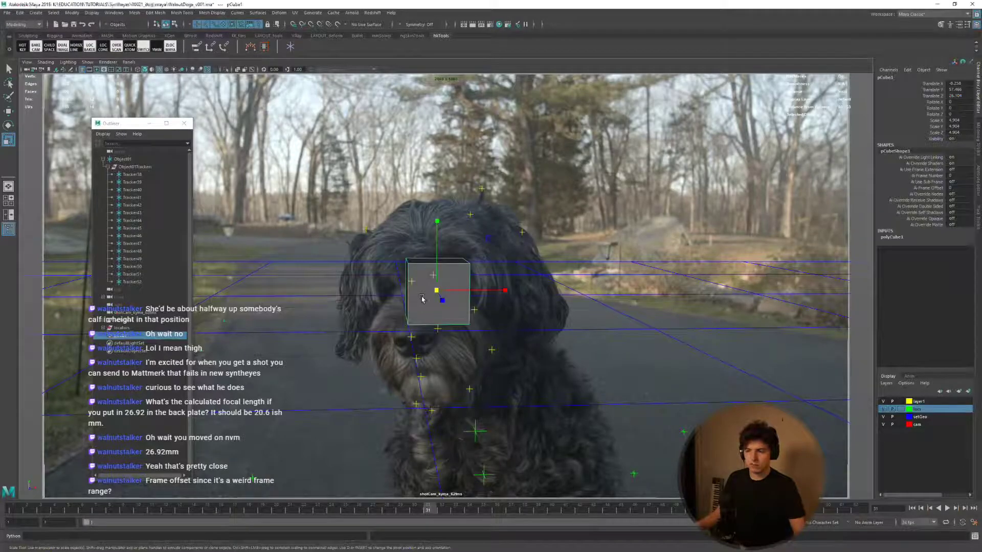
left_click(412, 337)
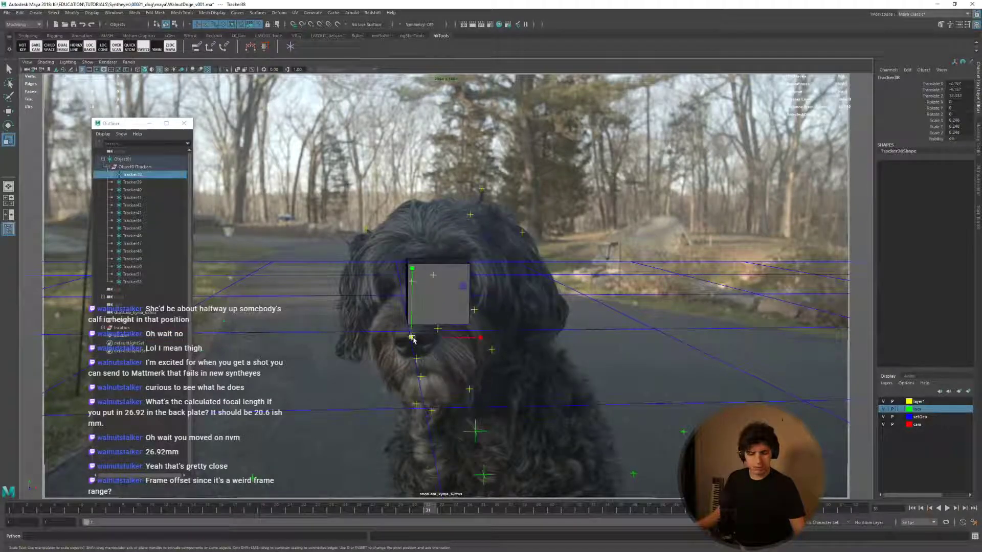
key("alt+c")
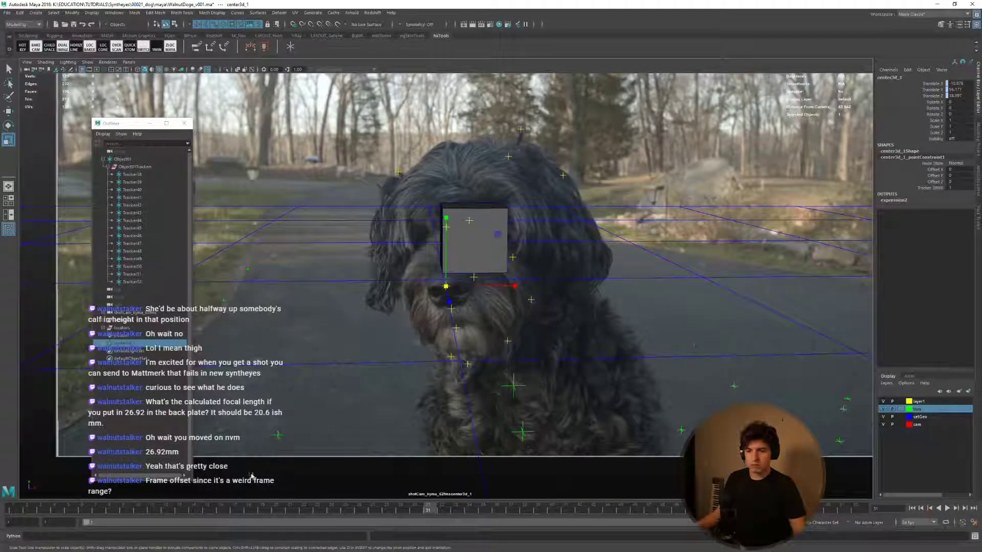
key("alt+v")
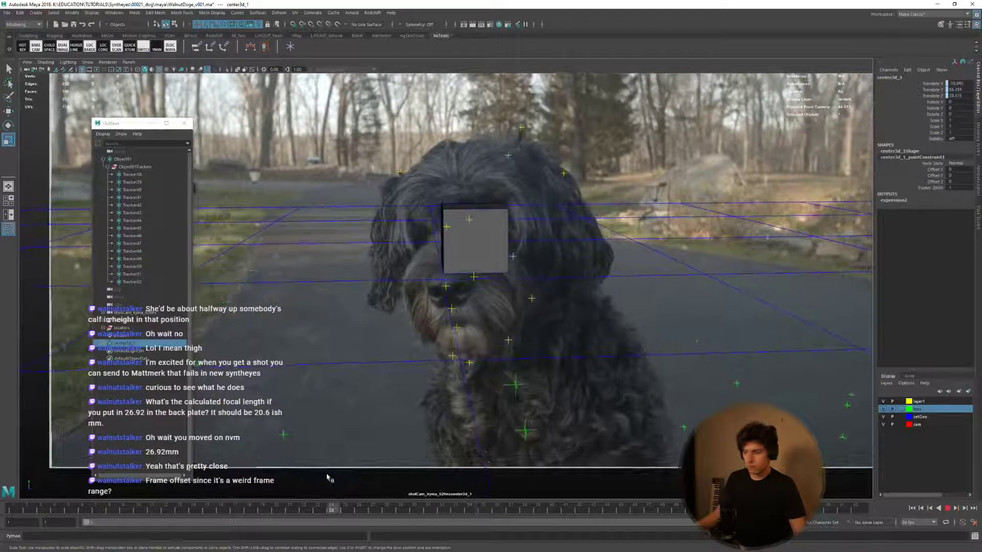
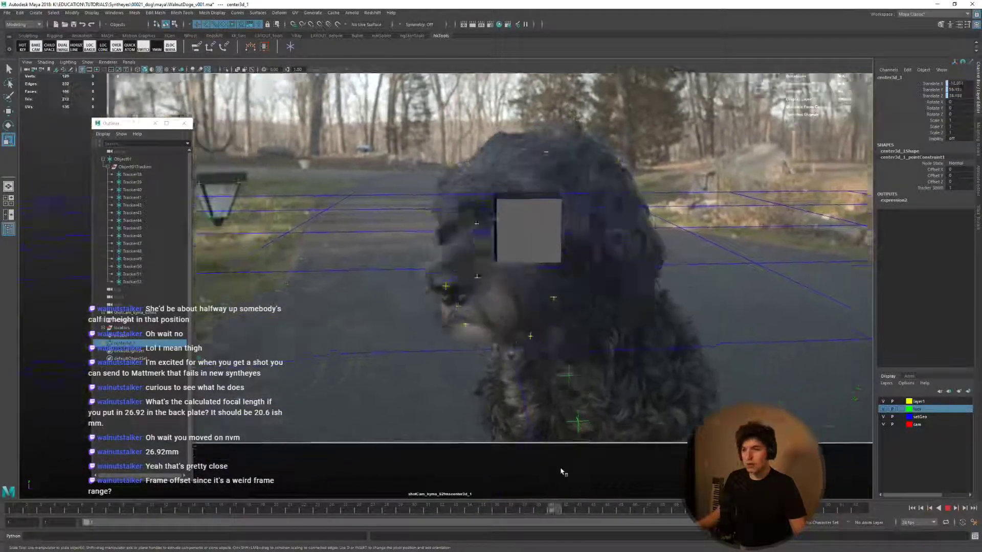
left_click(581, 245)
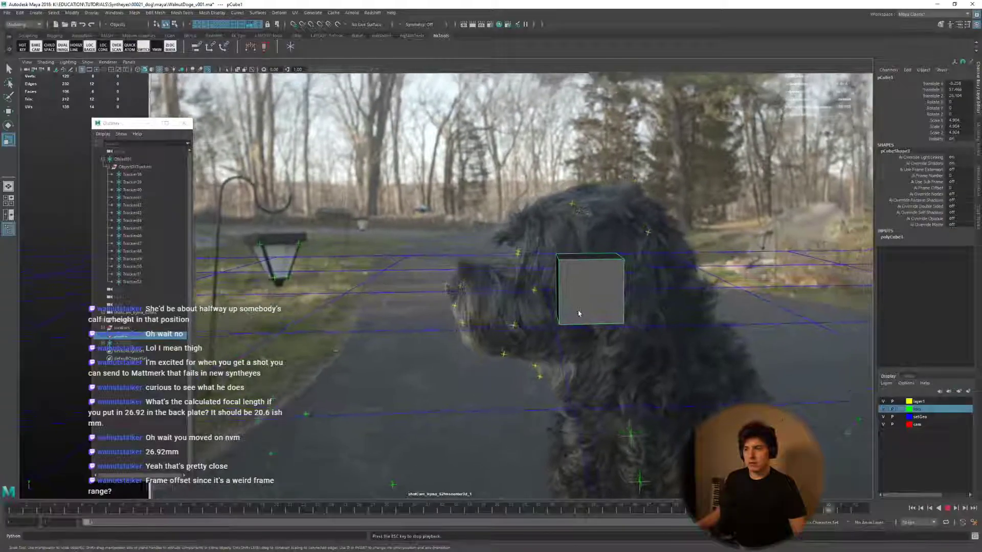
key("Escape")
Locate the nose tracker Tracker38 in the head object's tracker group and leave that group collapsed.
key("w")
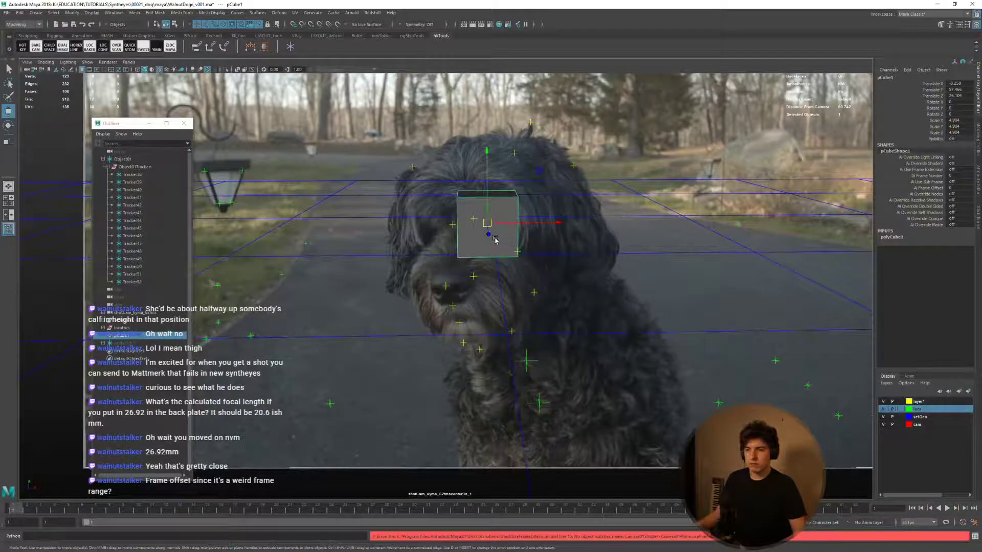
left_click(107, 166)
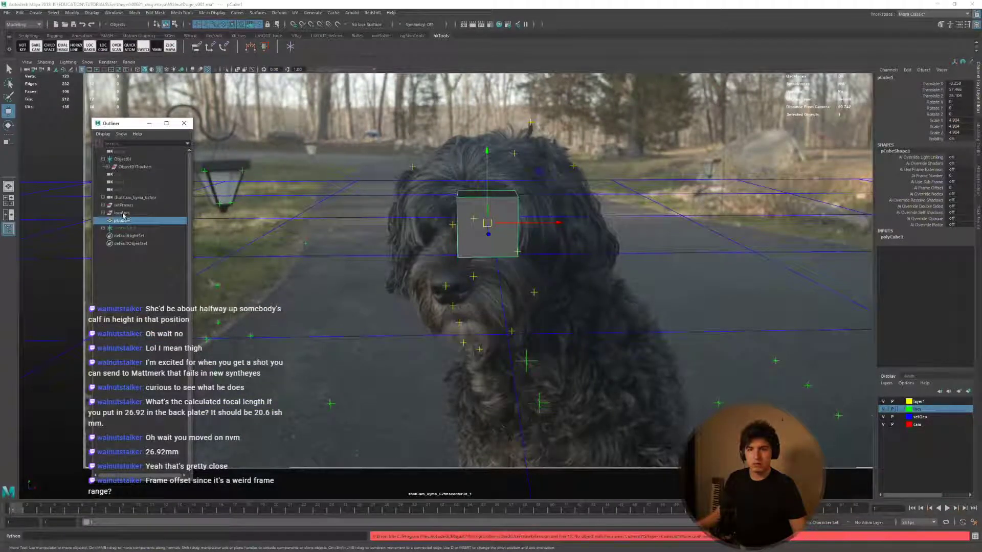
left_click(446, 287)
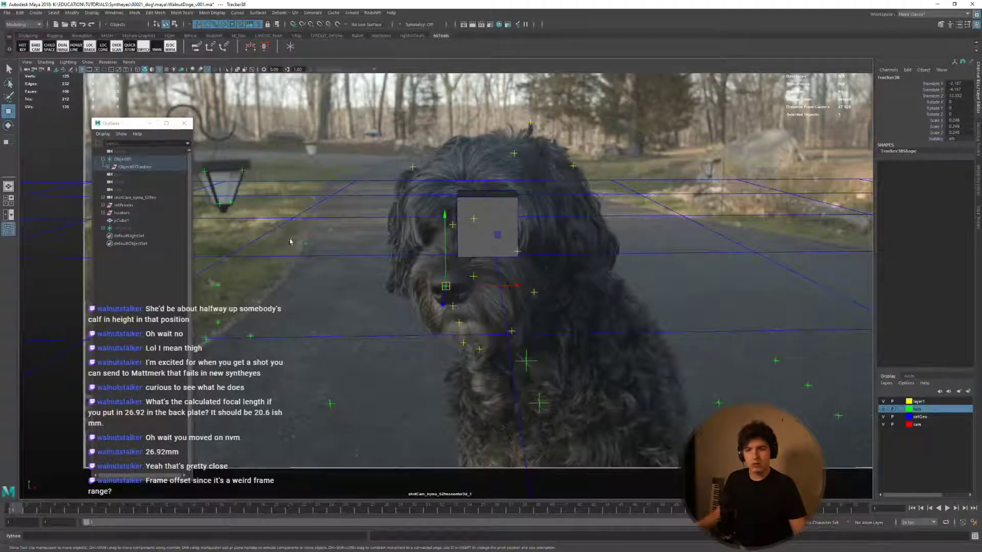
left_click(107, 167)
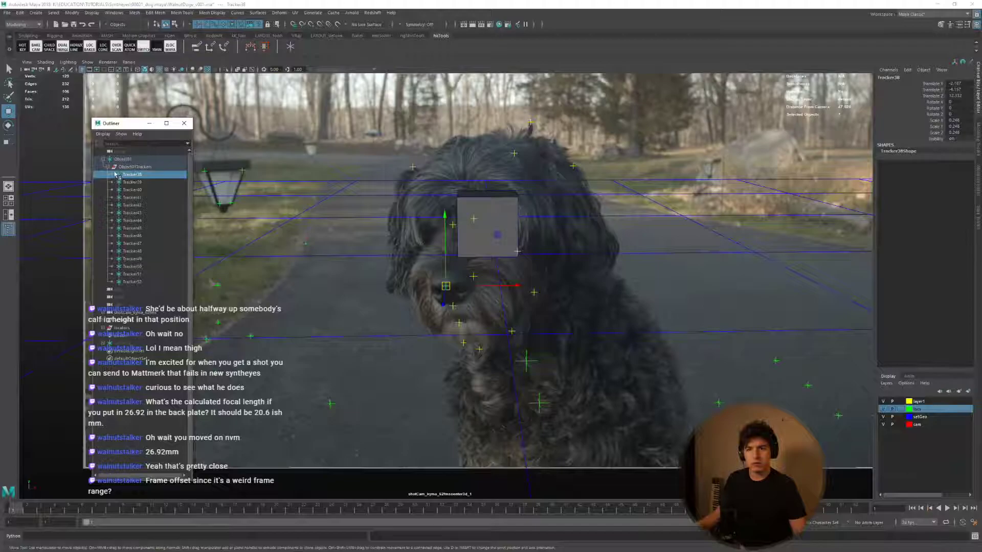
left_click(107, 168)
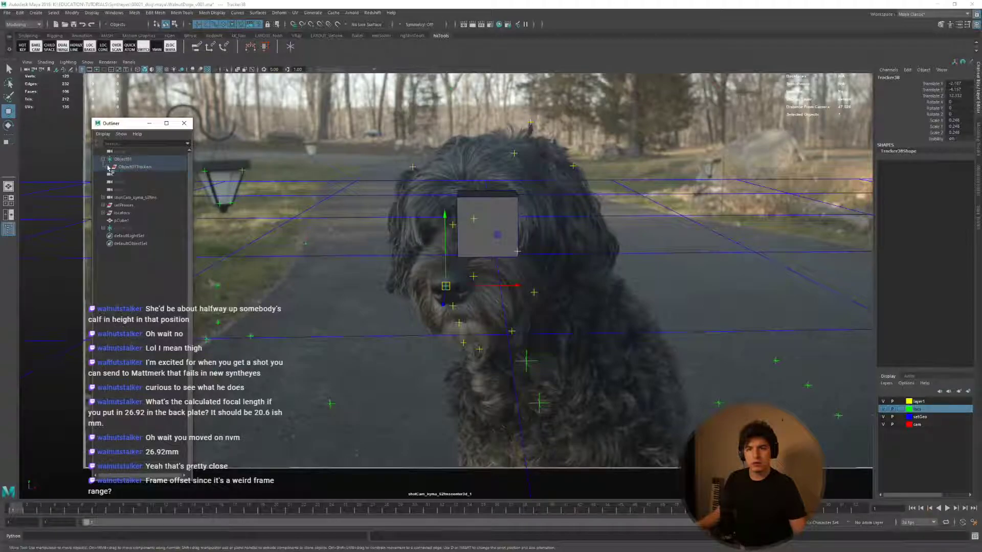
Set the test cube's width, height and depth subdivisions to 2.
left_click(472, 238)
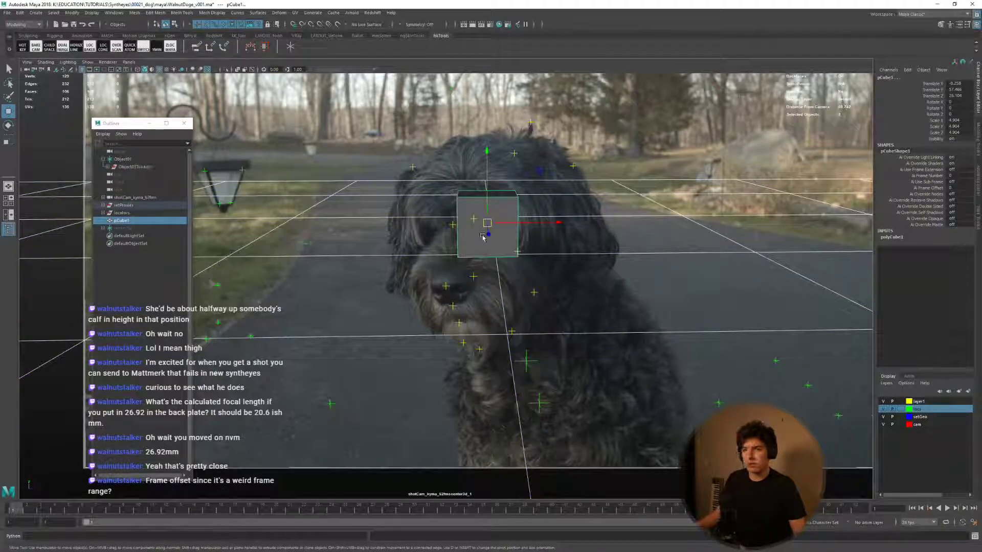
left_click(894, 238)
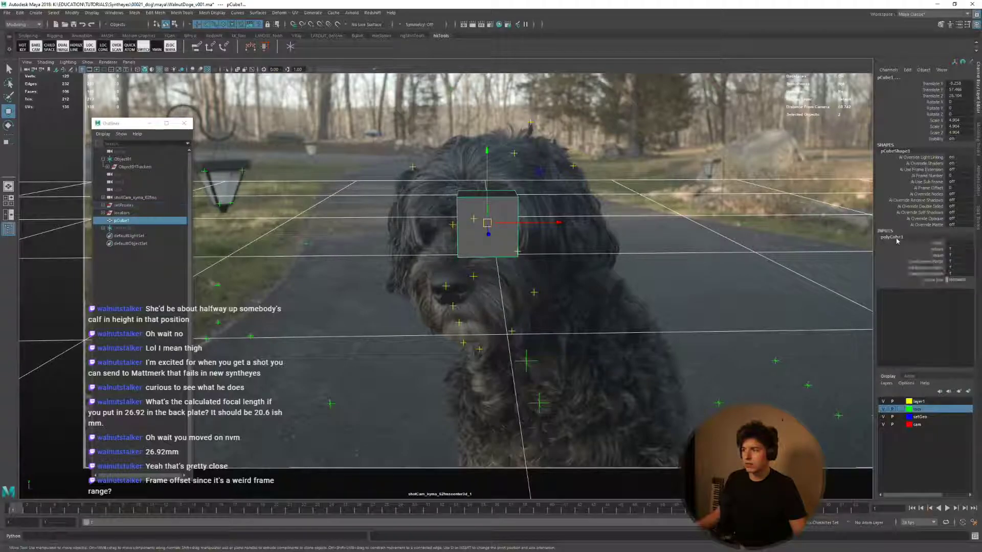
left_click_drag(916, 262, 914, 273)
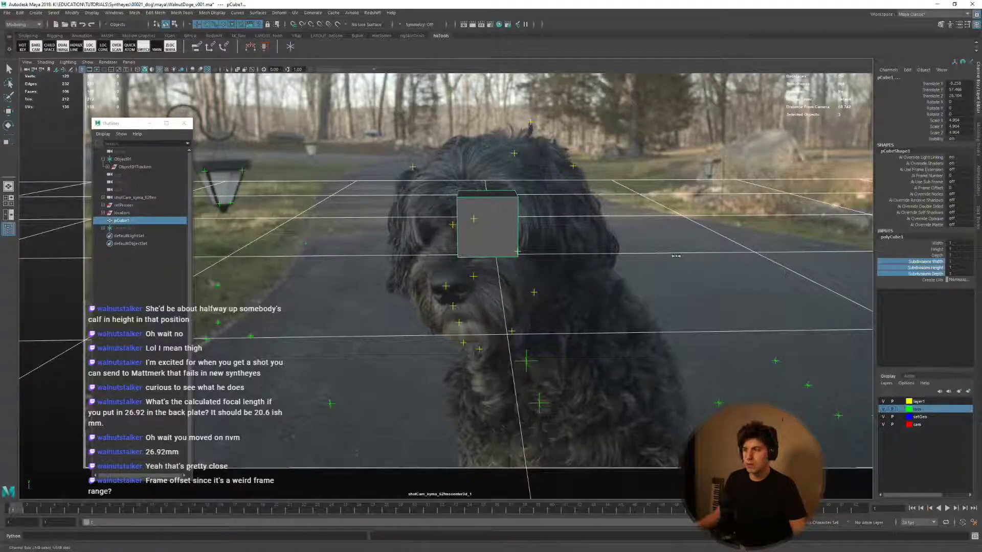
key("w")
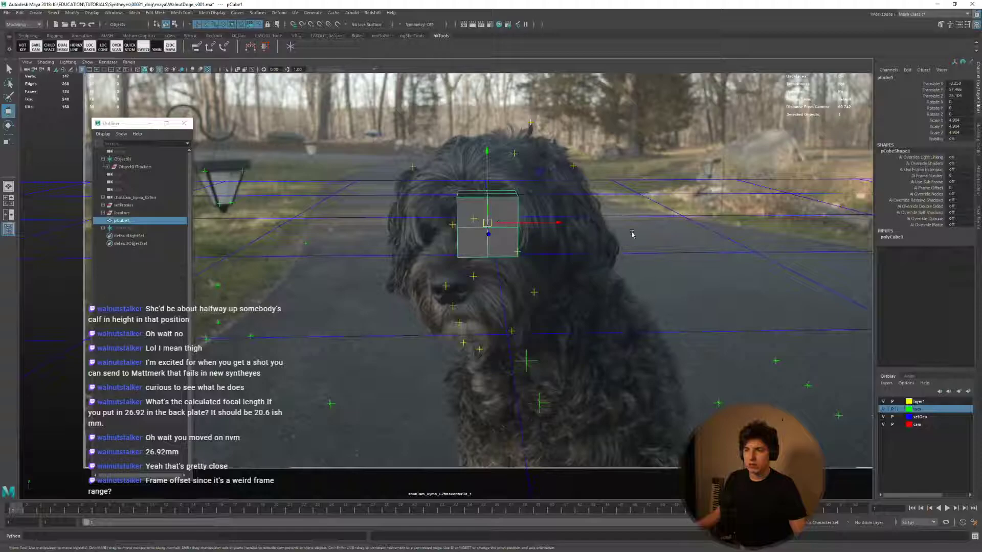
Snap the cube to the nose tracker using a repositioned pivot, and lower and rotate it to line up with the dog's muzzle.
key("d+v")
middle_click_drag(784, 239, 511, 241)
middle_click_drag(447, 281, 447, 286)
left_click_drag(446, 272, 443, 306)
key("e")
key("w")
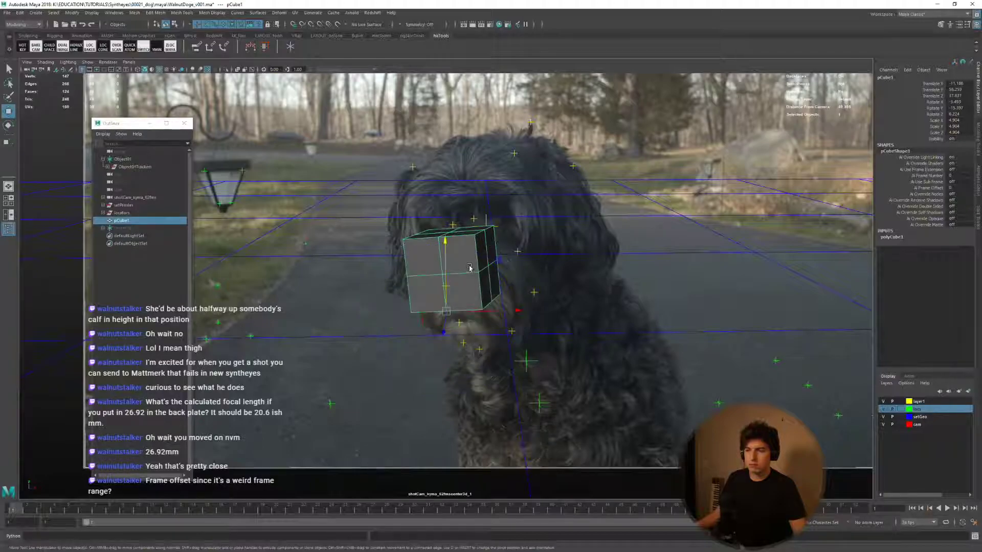
Assign a new Use Background material to the test cube.
right_click_drag(470, 266, 530, 524)
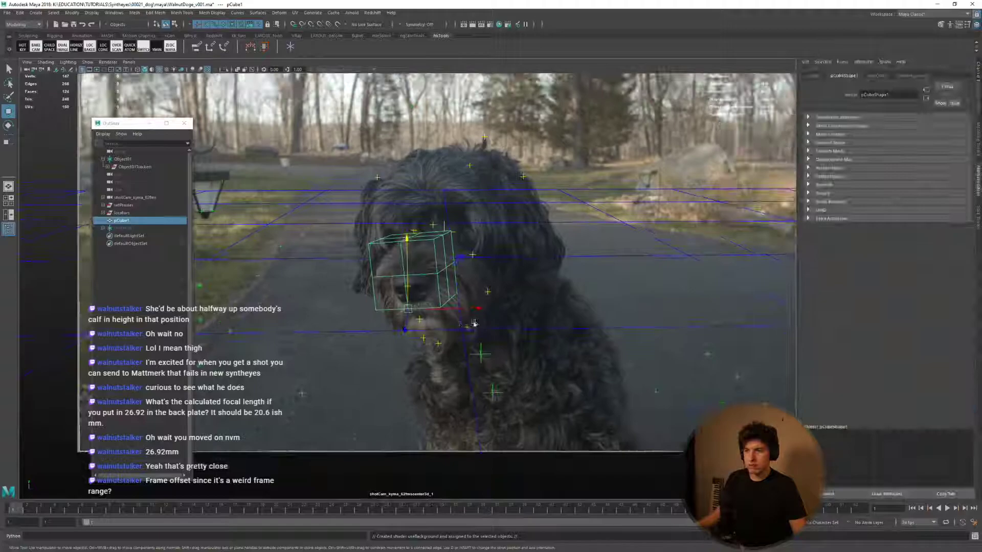
Parent the test cube pCube1 under Object01 so that it follows the head object track.
key("backslash")
right_click_drag(475, 316, 676, 339)
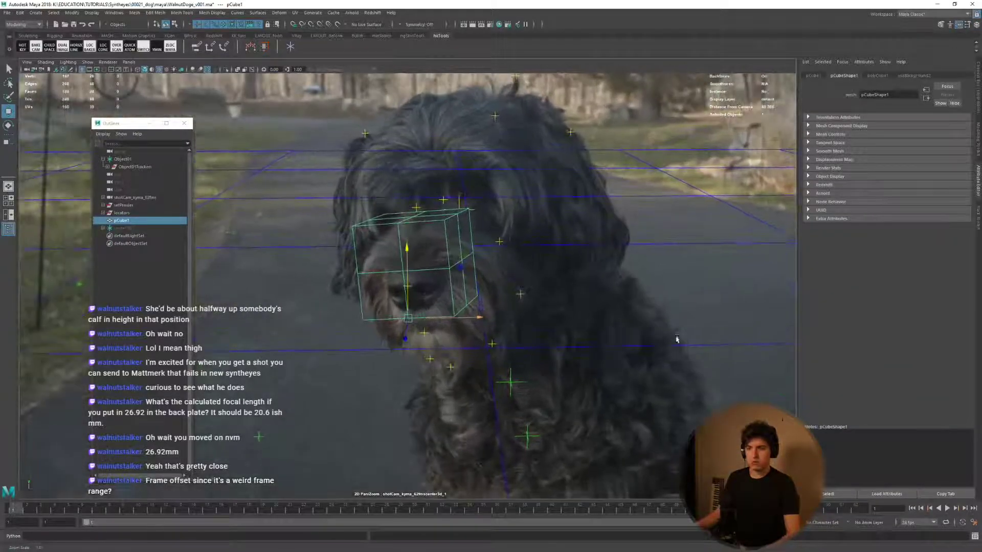
middle_click_drag(567, 316, 550, 359)
right_click_drag(394, 307, 517, 299)
middle_click_drag(529, 303, 472, 350)
left_click_drag(279, 509, 207, 509)
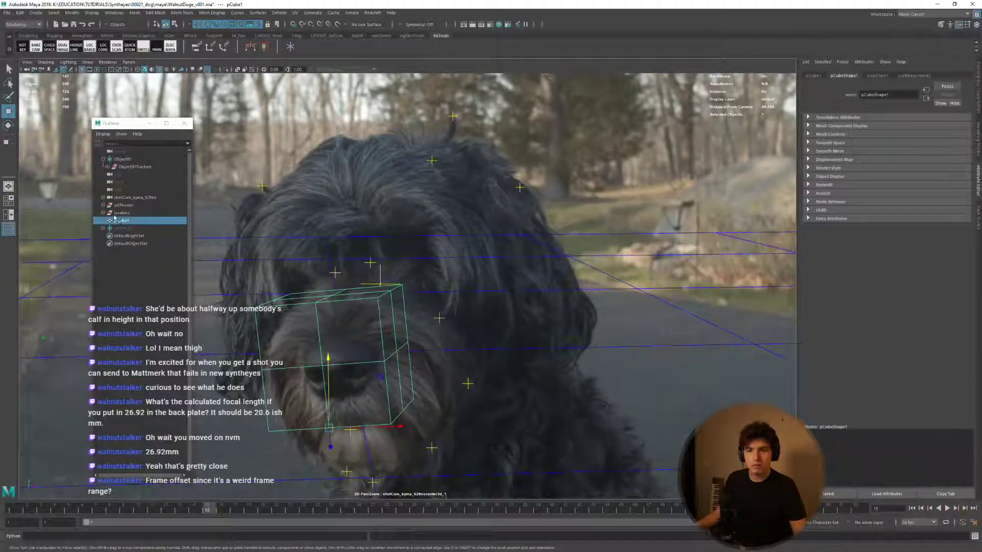
left_click_drag(121, 221, 122, 160)
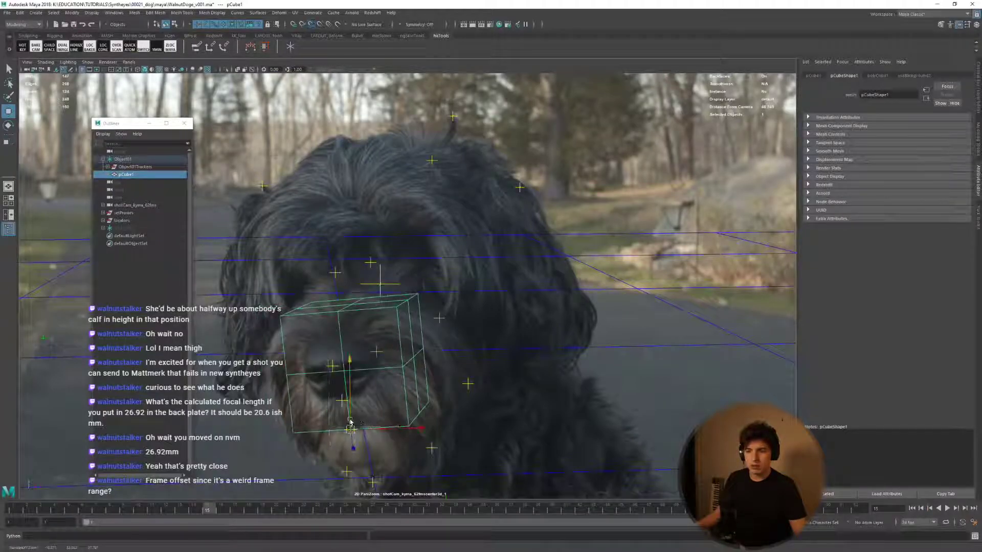
Snap the cube onto the tracker just below the dog's nose and play back the shot to check it.
key("v")
mouse_move(330, 408)
middle_mouse_down()
mouse_move(304, 350)
mouse_move(341, 404)
middle_mouse_up()
key("d")
key("v")
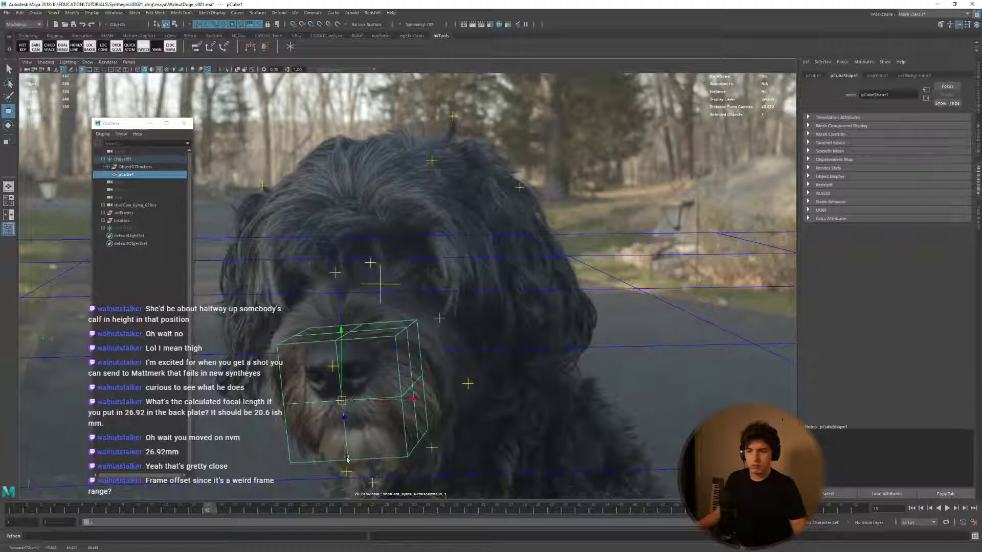
key("alt+v")
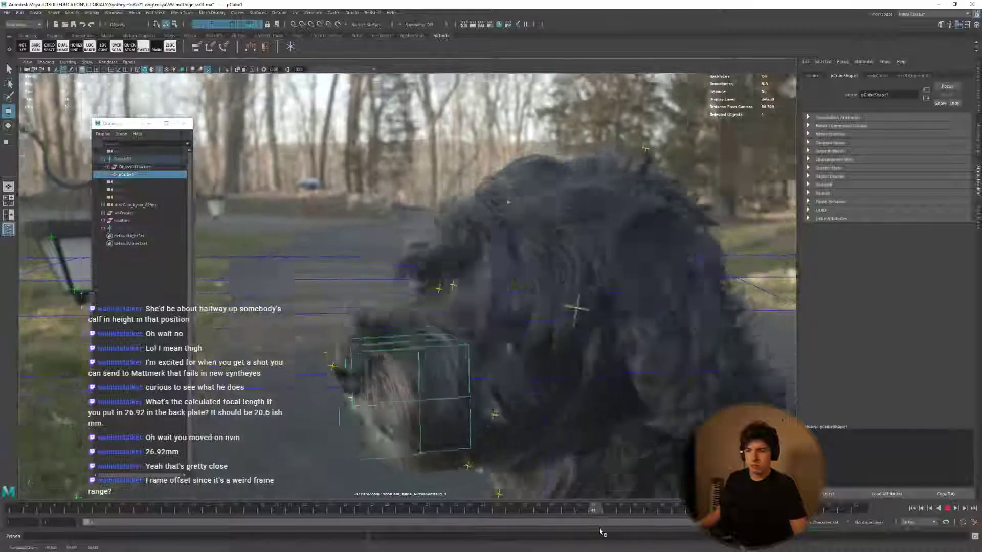
Rotate the cube to match the muzzle's angle in profile and stretch it lengthwise back through the dog's head.
key("alt+v")
key("e")
left_click_drag(420, 397, 377, 387)
left_click_drag(394, 507, 263, 504)
key("alt+v")
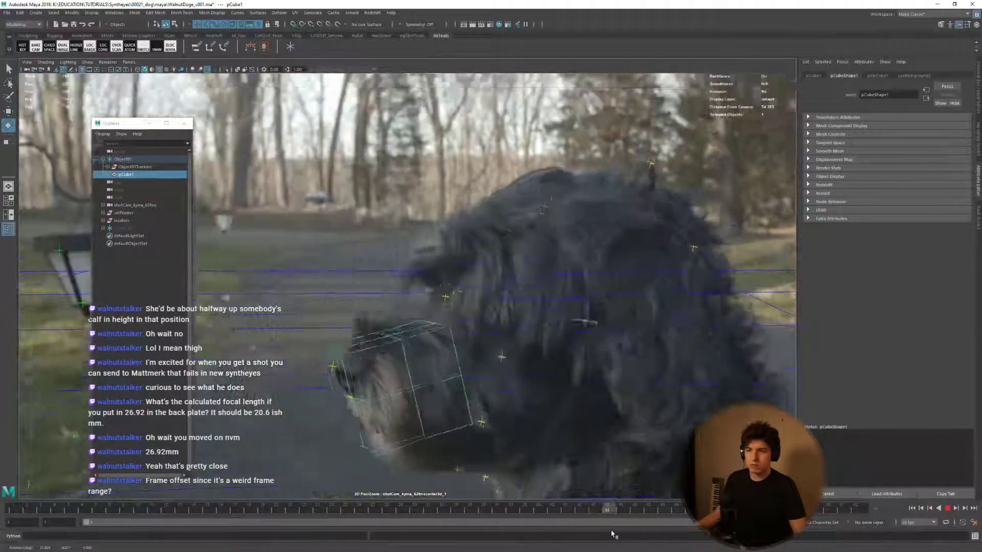
key("r")
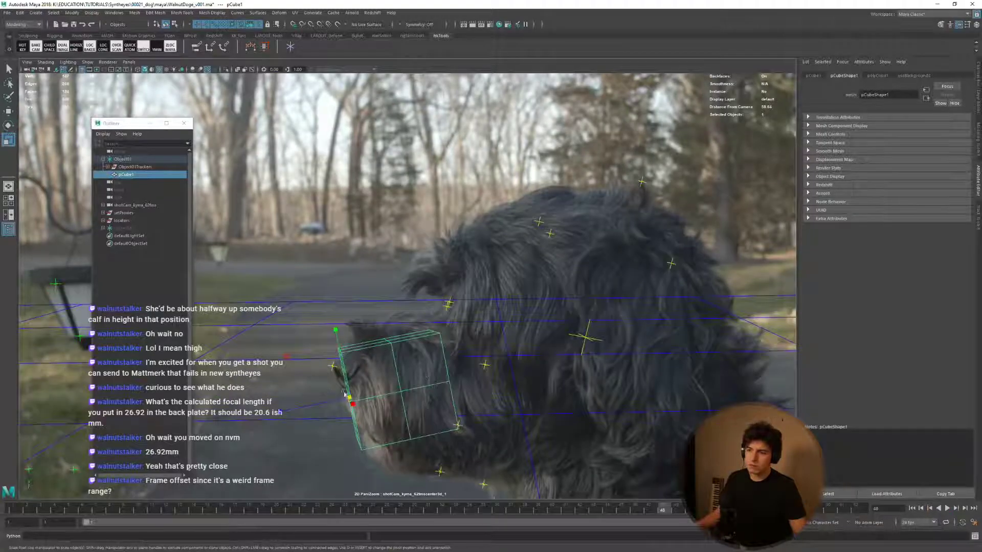
left_click_drag(293, 412, 87, 438)
Set the stretched cube's height subdivisions to 2 and depth subdivisions to 3.
key("ctrl+a")
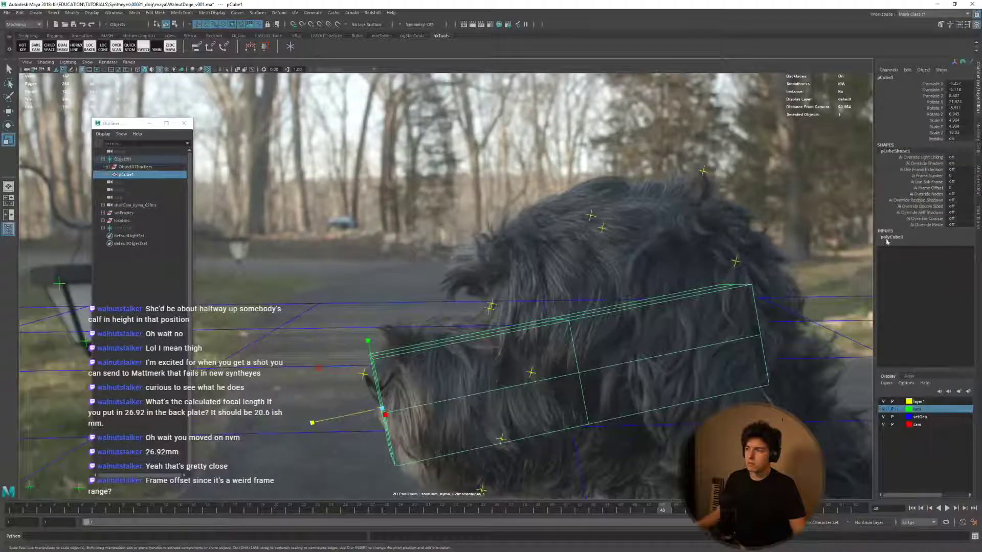
left_click(888, 238)
left_click(925, 267)
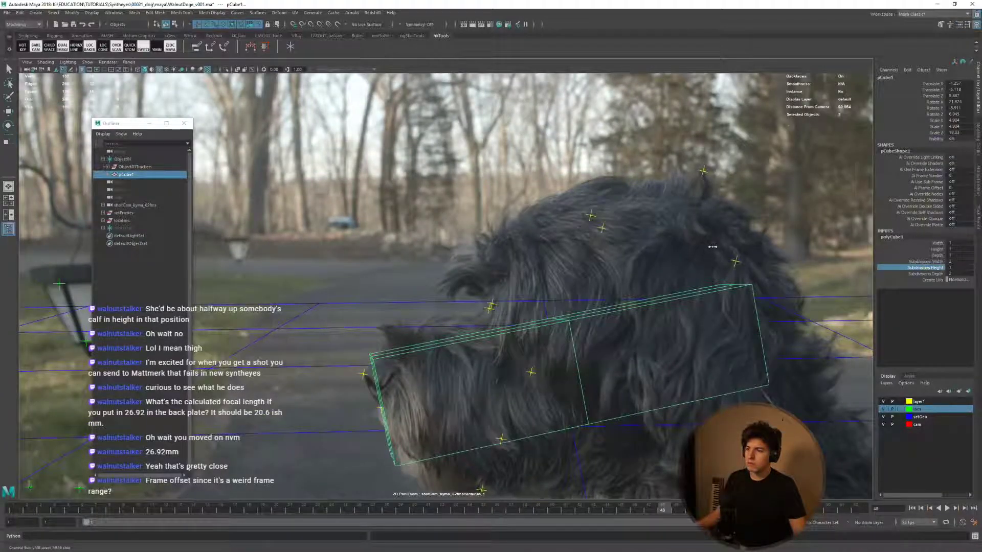
middle_click_drag(808, 272, 815, 272)
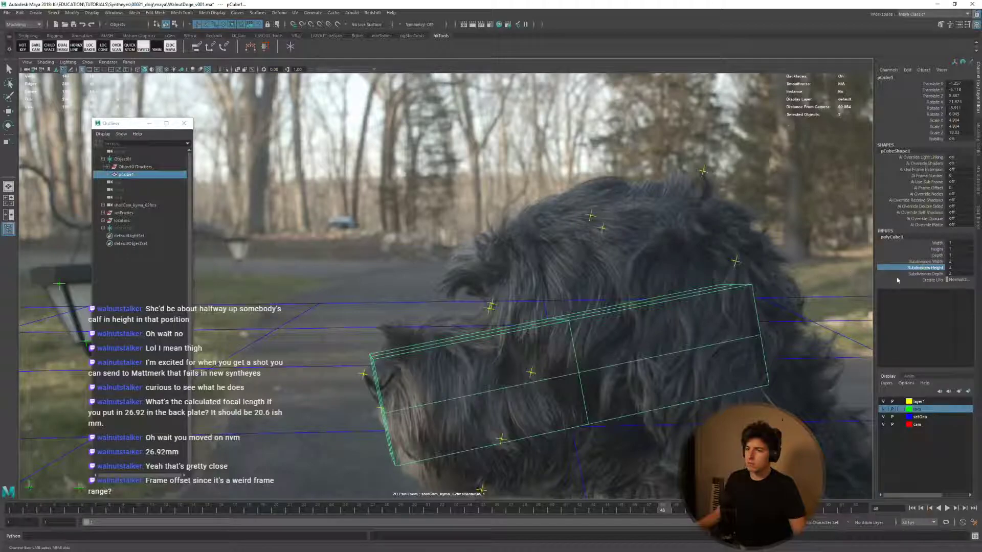
left_click(925, 273)
middle_click_drag(703, 257, 706, 257)
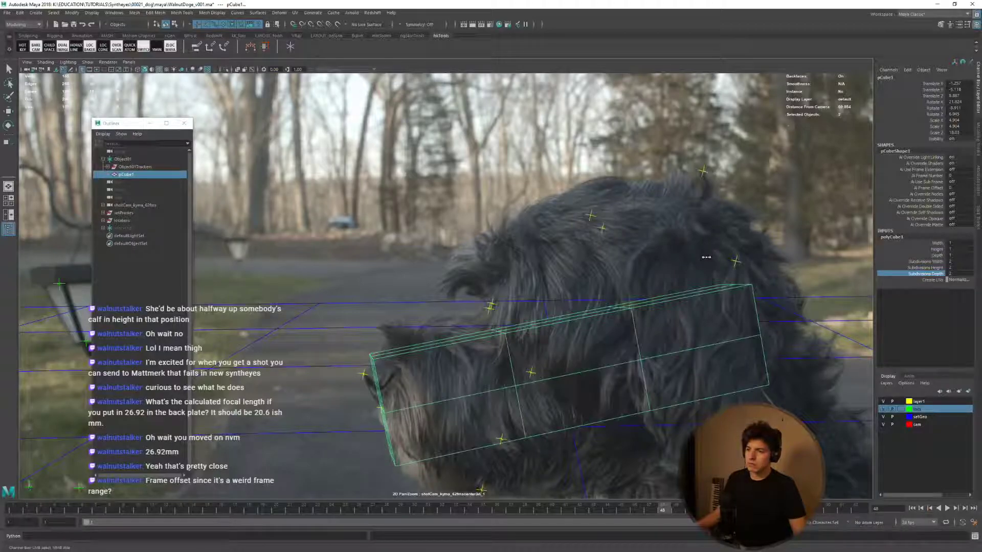
Select the two rear top faces of the box and raise them to the top of the dog's head.
right_click(645, 309)
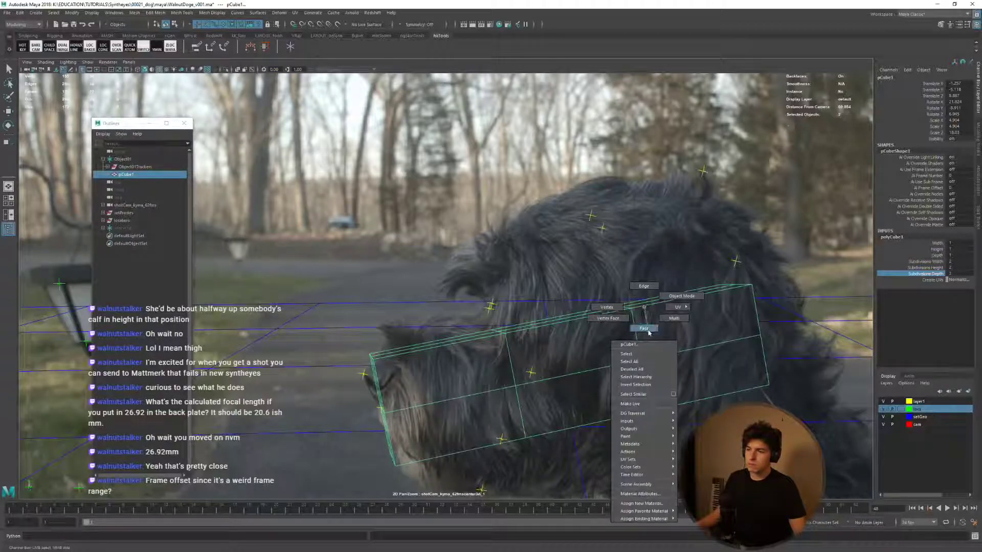
left_click(644, 329)
left_click(649, 303)
key("r")
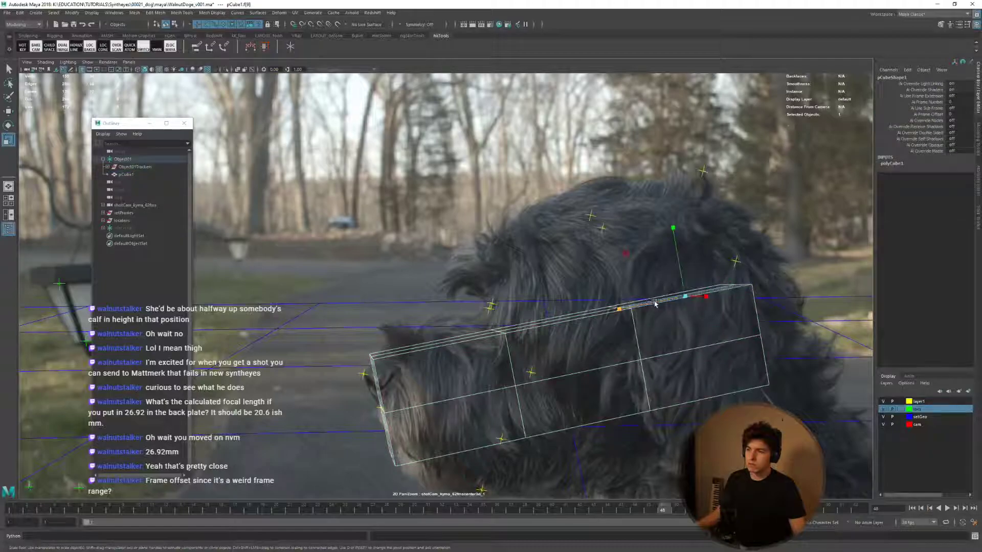
left_click(668, 295, "shift")
key("w")
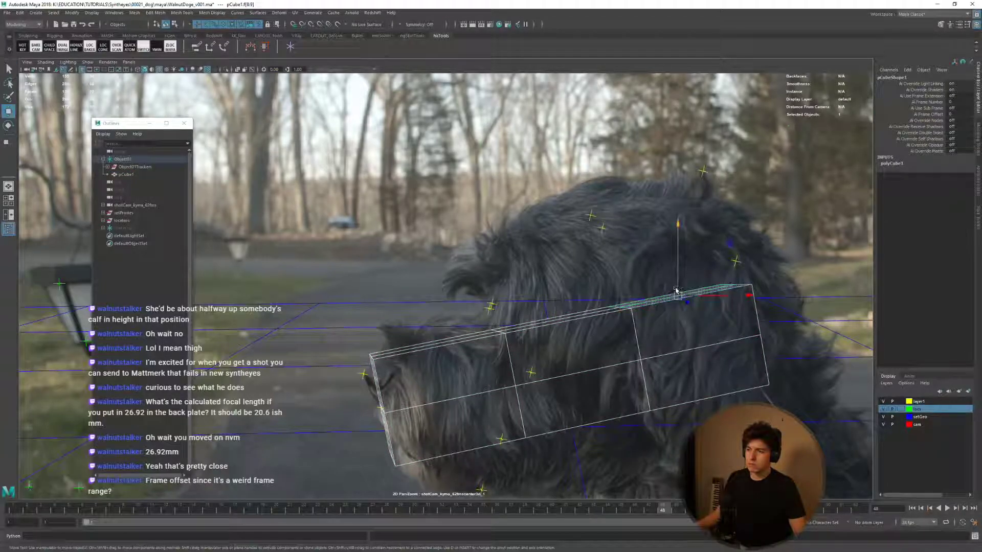
left_click(662, 297)
key("w")
left_click_drag(663, 296, 645, 287)
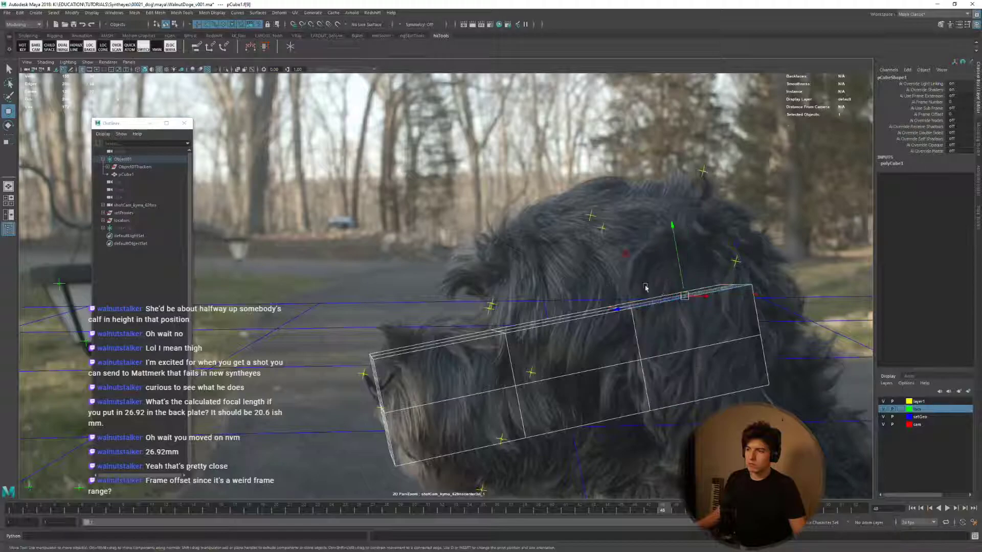
left_click(680, 287, "shift")
middle_click_drag(616, 265, 551, 157)
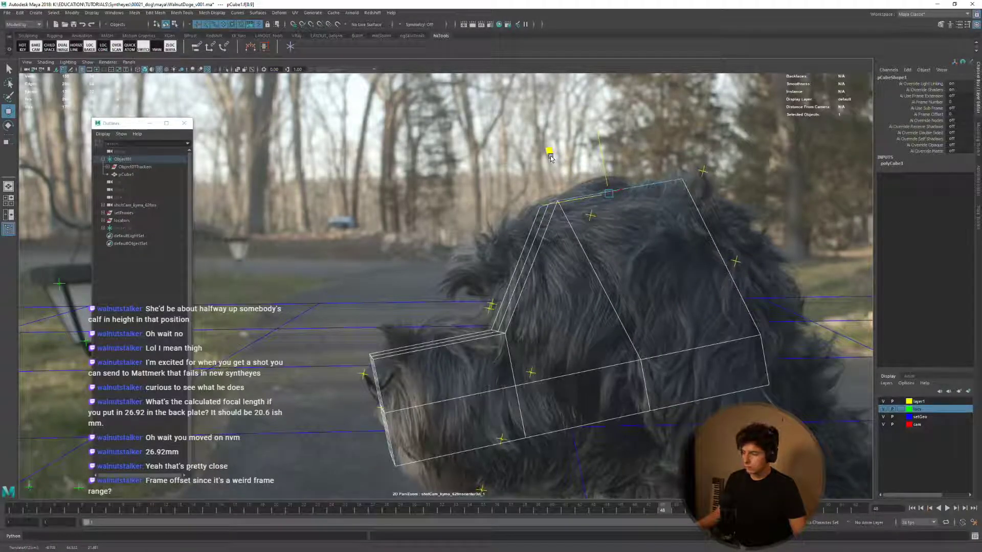
Scale the raised top faces lengthwise and nudge them to fit the crown of the head.
key("r")
left_click_drag(541, 206, 510, 212)
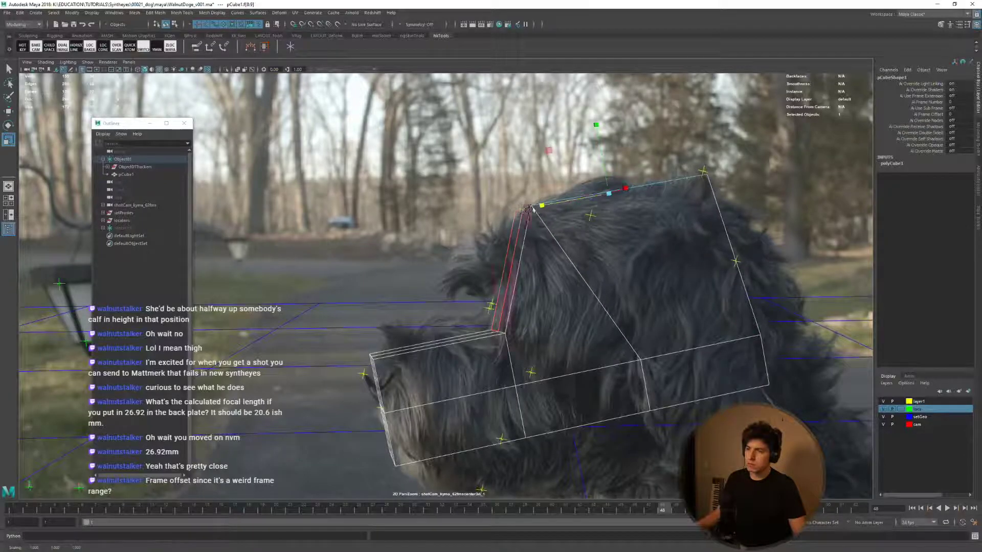
key("w")
mouse_move(607, 176)
left_mouse_down()
mouse_move(567, 208)
mouse_move(601, 185)
left_mouse_up()
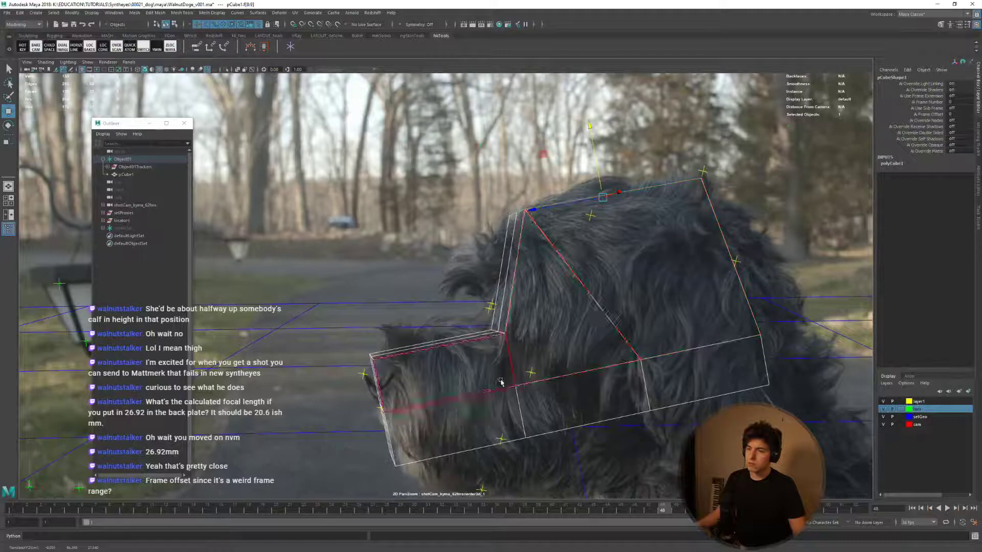
Move the middle vertex at the brow onto the tracker between the dog's eyes, checking it on another frame.
right_click_drag(501, 326, 487, 325)
left_click(499, 331)
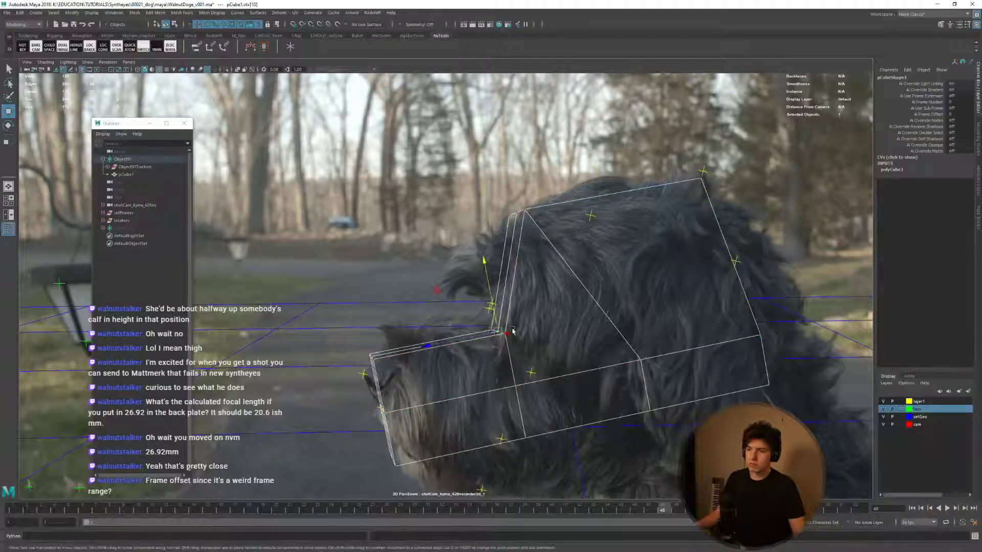
middle_click_drag(436, 289, 426, 277)
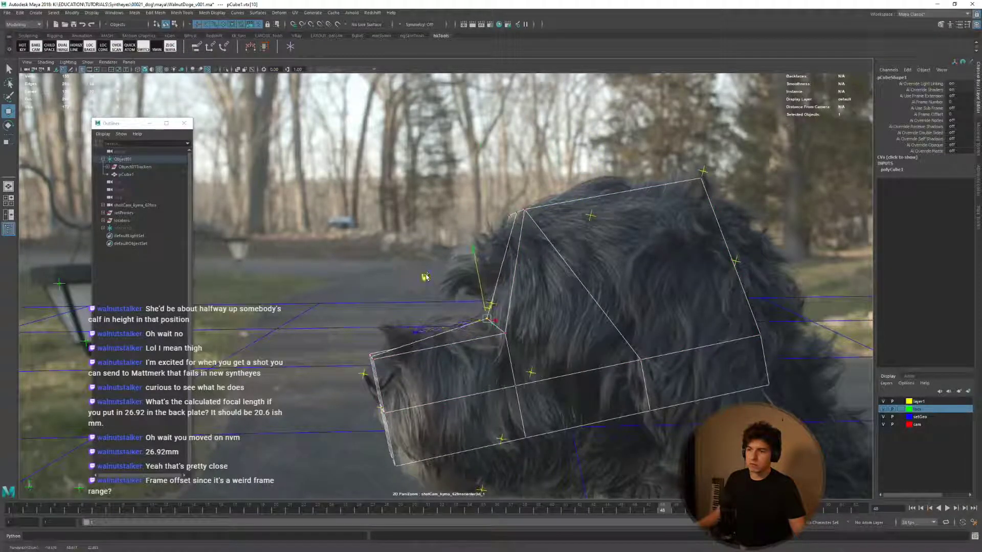
left_click_drag(528, 505, 635, 514)
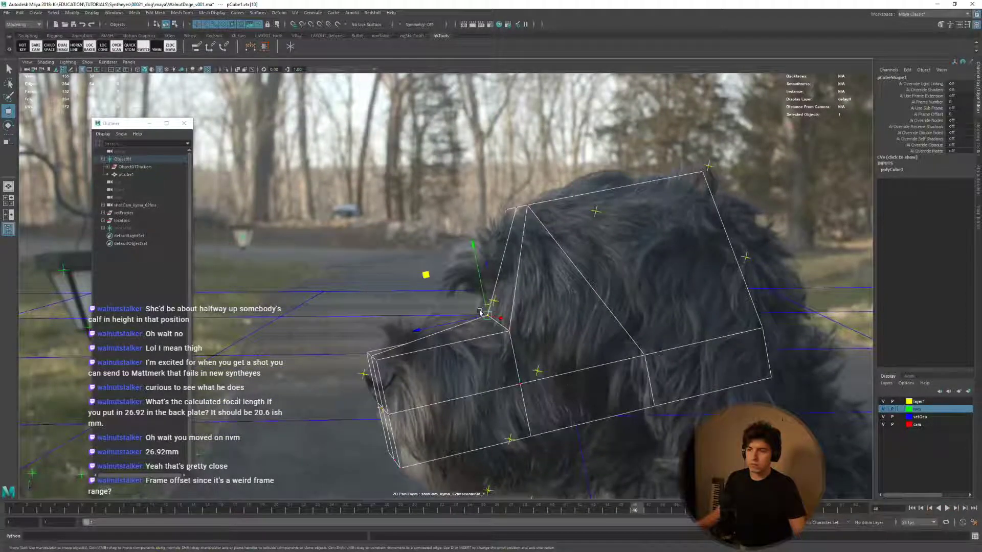
middle_click_drag(483, 316, 461, 287)
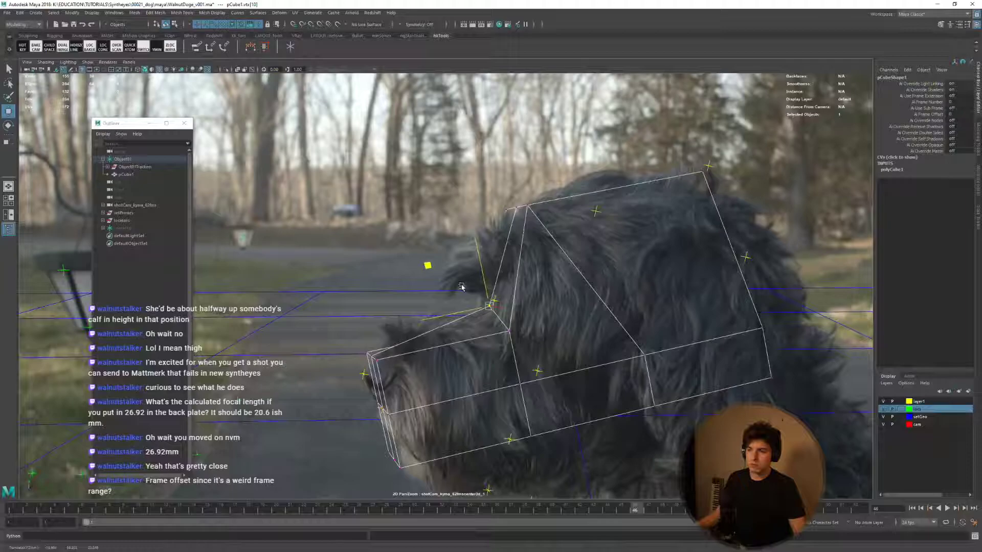
Select the lower front and side faces of the head mesh and scale them wider towards the dog's cheeks.
key("alt+v")
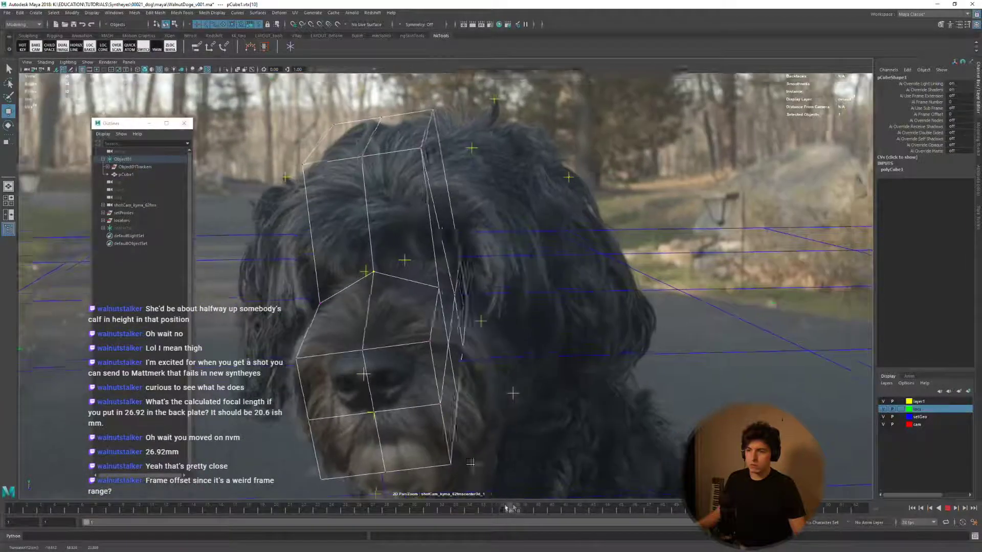
key("alt+v")
right_click_drag(450, 332, 450, 357)
left_click(450, 379)
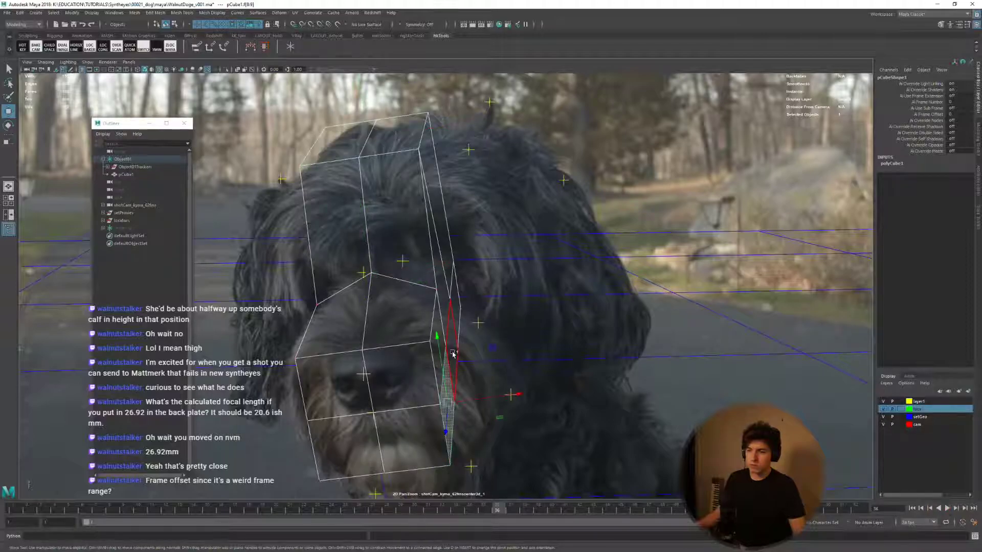
left_click(454, 352, "shift")
left_click(455, 328, "shift")
left_click(381, 442)
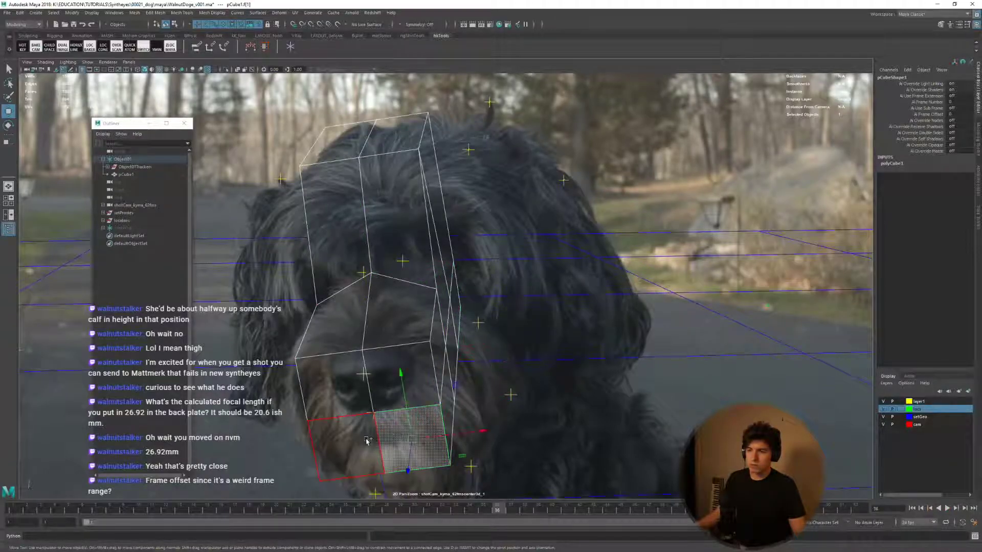
left_click(456, 352, "shift")
key("r")
left_click_drag(462, 354, 520, 351)
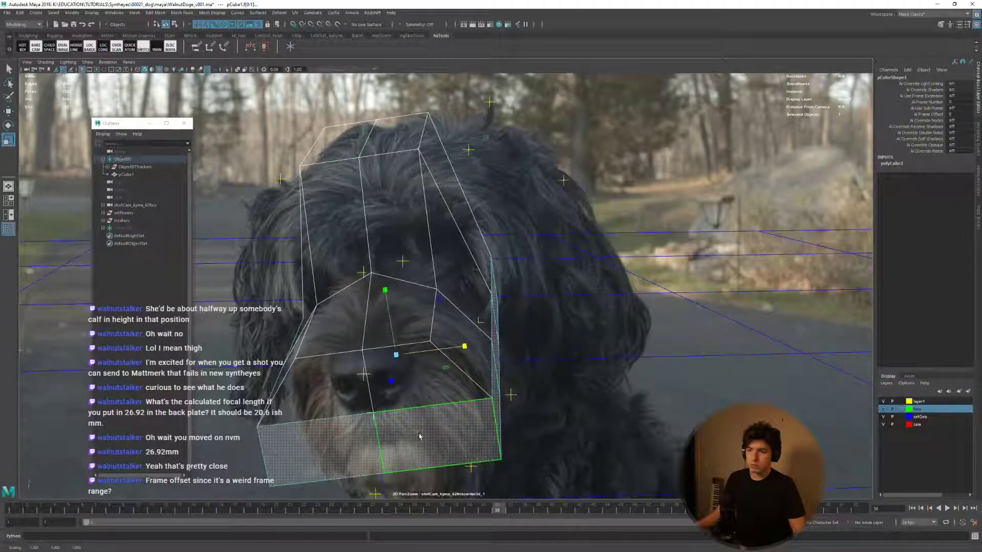
middle_click_drag(457, 405, 480, 401)
Select the lower front corner vertices and scale them inward to narrow the mesh around the muzzle.
right_click_drag(332, 360, 226, 321)
key("F8")
key("F9")
left_click(260, 426)
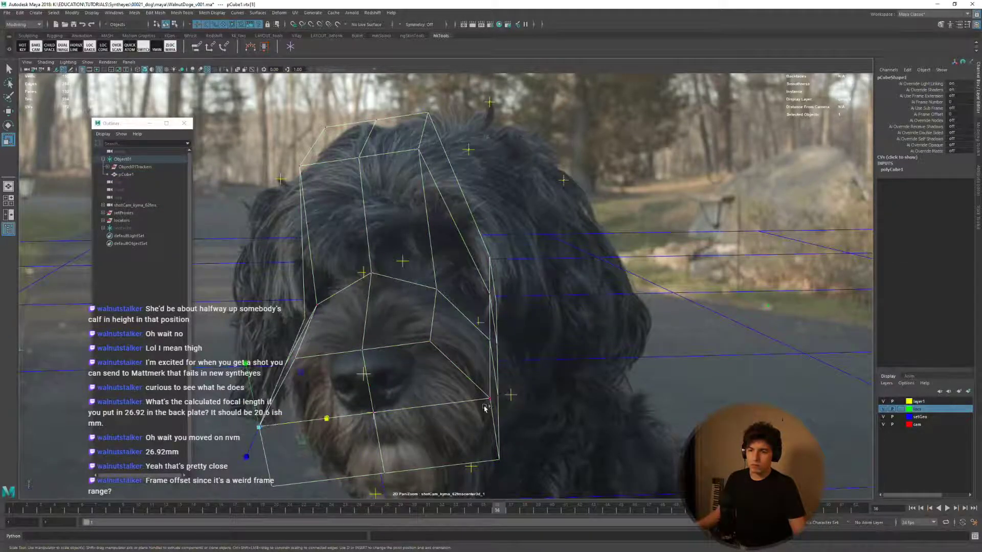
left_click(481, 449, "shift")
left_click_drag(447, 420, 414, 435)
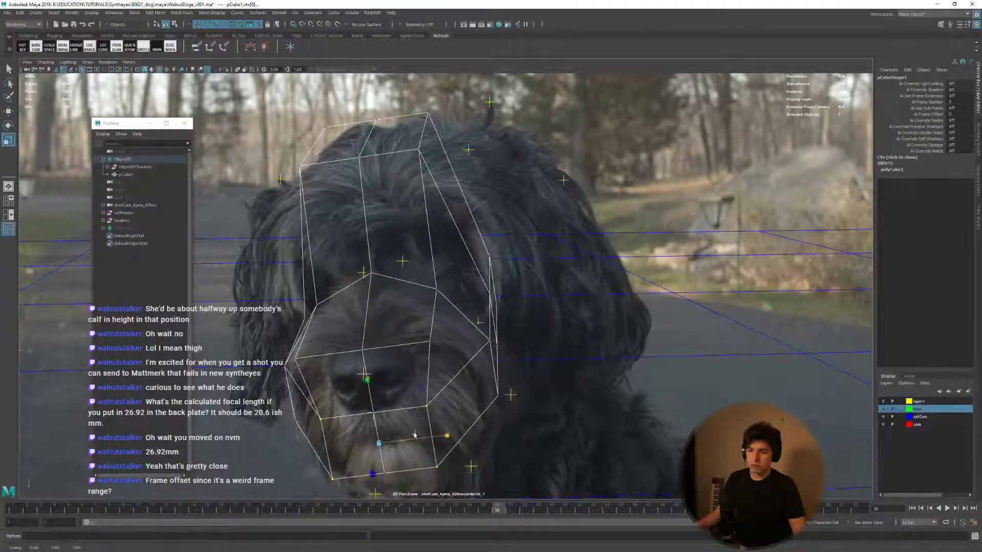
Turn on Object X symmetry and move the muzzle's middle front corner vertices slightly inward.
left_click(435, 342)
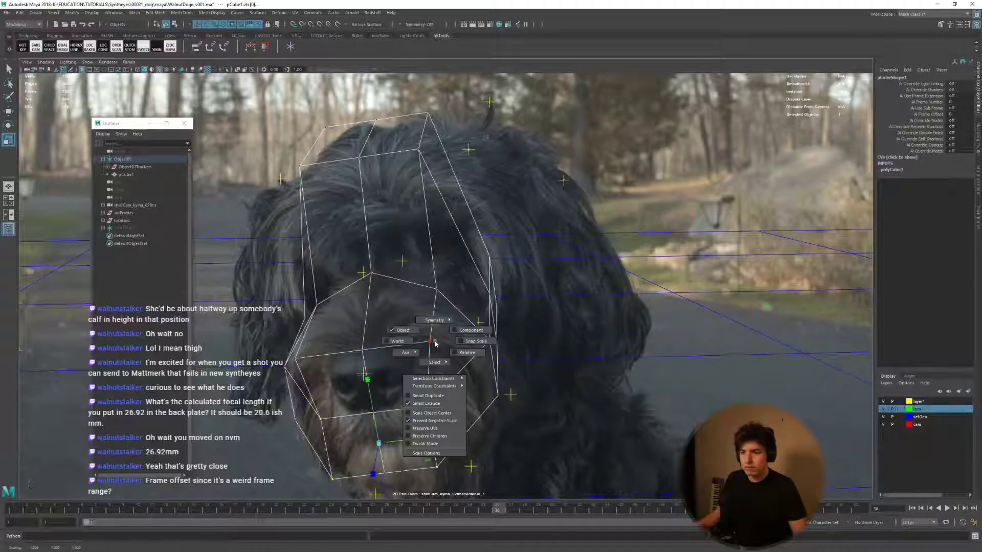
left_click_drag(435, 342, 435, 313)
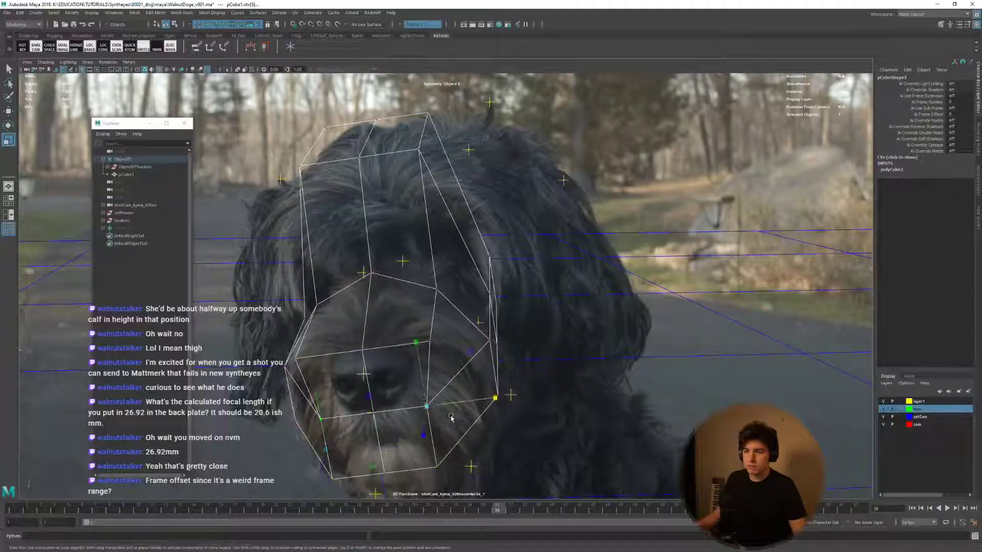
key("w")
left_click(427, 406)
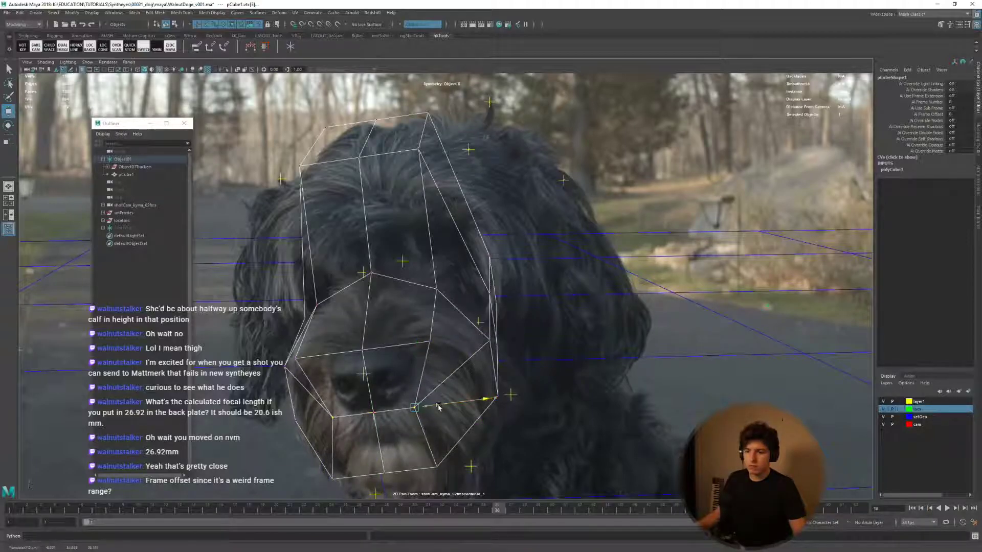
left_click_drag(438, 407, 432, 407)
Move the upper front corner vertices back in profile to fit the shape of the dog's nose.
key("alt+v")
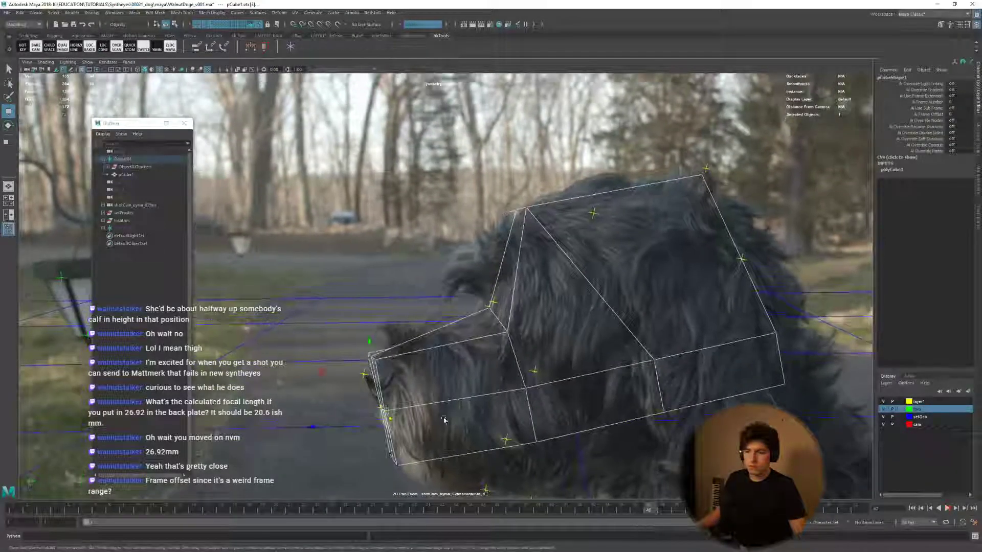
key("alt+v")
left_click(370, 409)
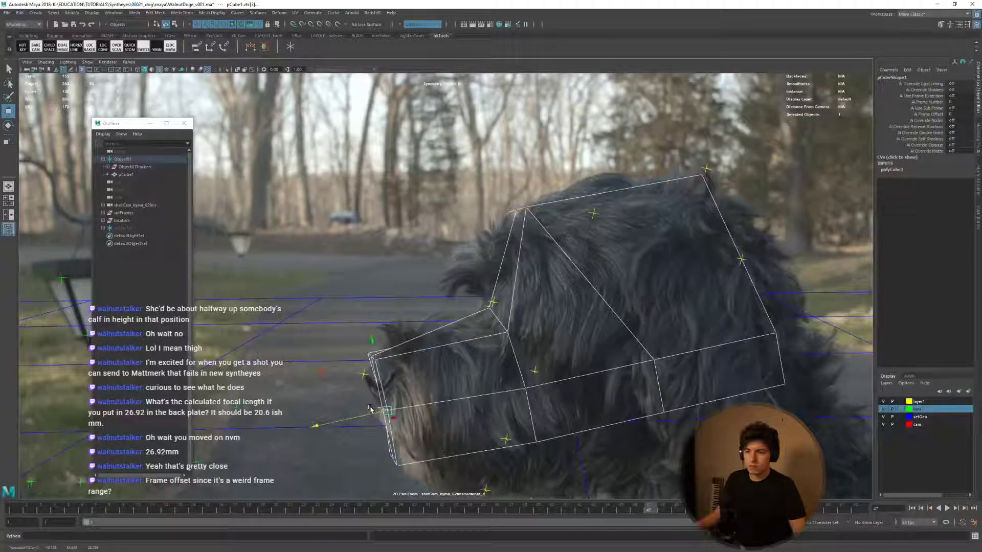
left_click(375, 362)
middle_click_drag(329, 330, 321, 326)
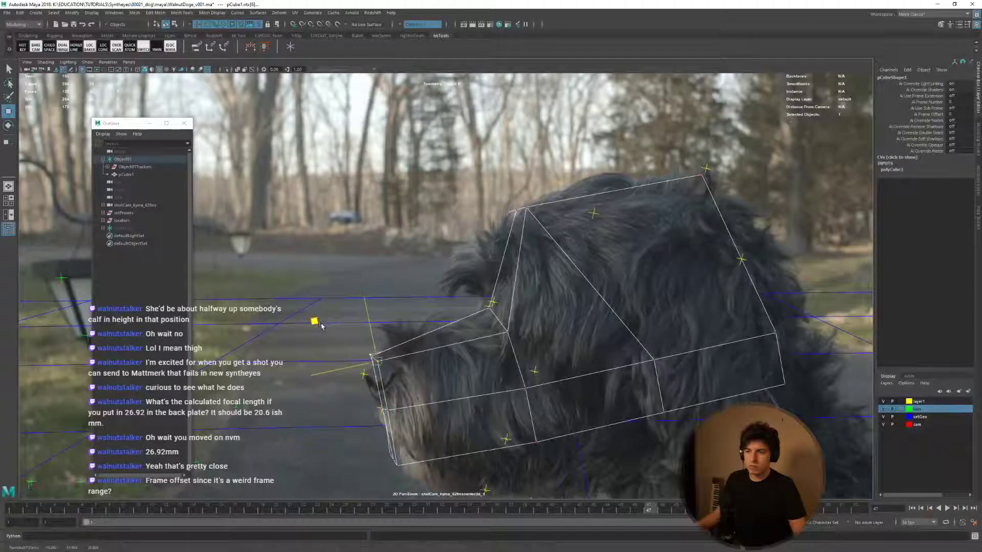
left_click_drag(603, 512, 634, 510)
middle_click_drag(606, 442, 615, 446)
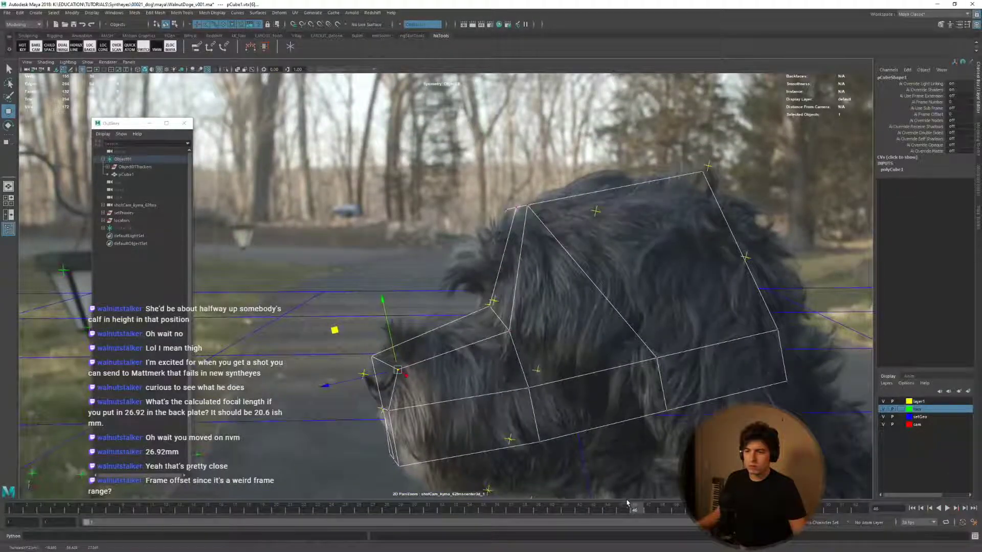
Move the cheek corner vertices beside the muzzle inward and up onto the nearby tracker point.
left_click_drag(572, 503, 497, 509)
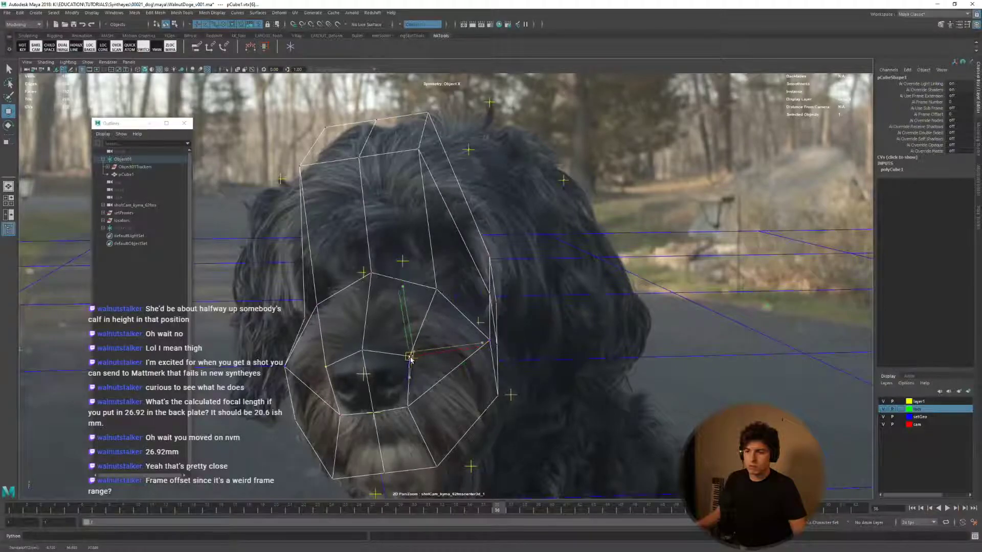
mouse_move(511, 509)
left_mouse_down()
mouse_move(629, 508)
mouse_move(497, 496)
mouse_move(506, 507)
mouse_move(603, 507)
mouse_move(510, 507)
left_mouse_up()
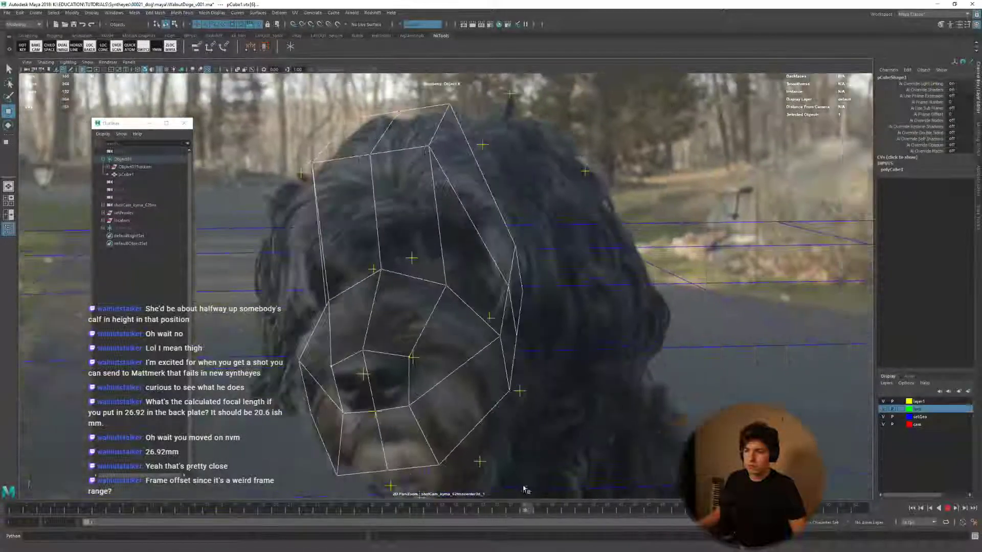
left_click_drag(490, 338, 483, 332)
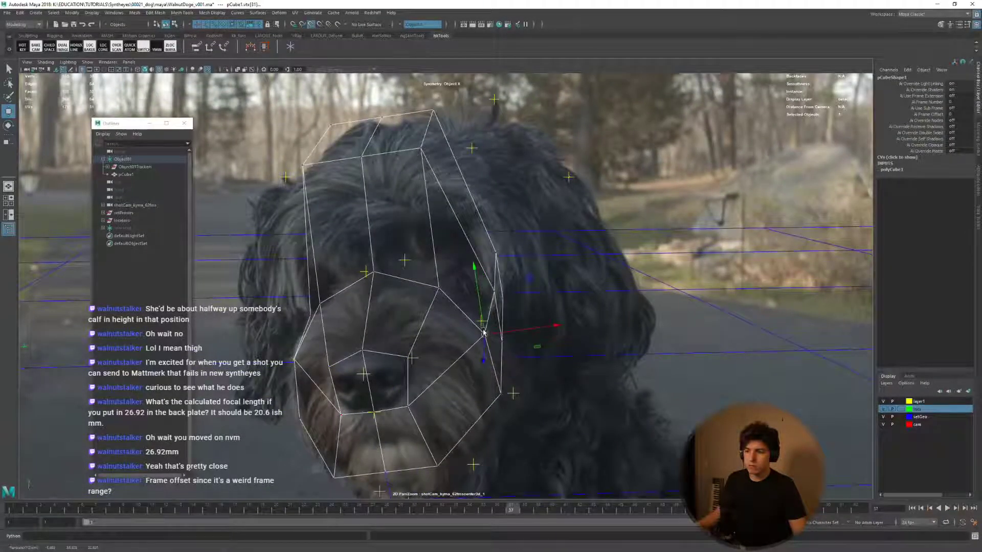
Move the muzzle's lower front corner vertices back in profile and slightly inward from the front to fit the chin.
left_click_drag(510, 507, 607, 509)
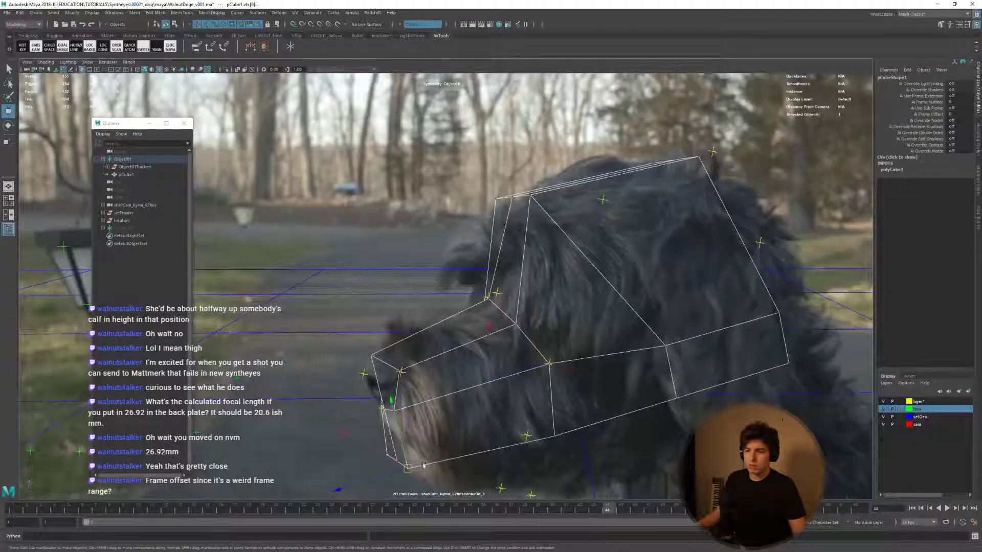
middle_click_drag(375, 460, 399, 442)
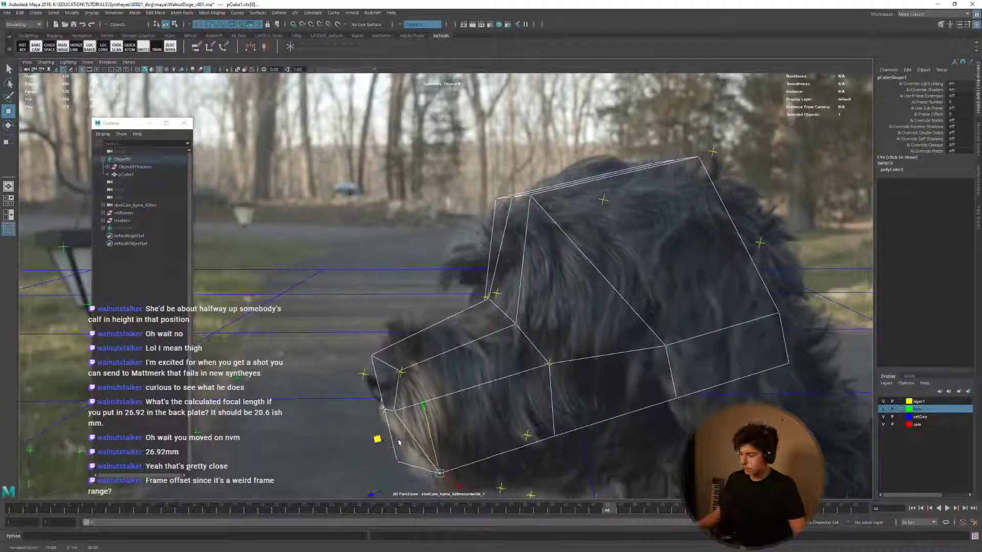
key("alt+comma")
key("alt+comma")
key("alt+comma")
key("alt+comma")
key("alt+comma")
key("alt+comma")
key("alt+comma")
key("alt+comma")
key("alt+comma")
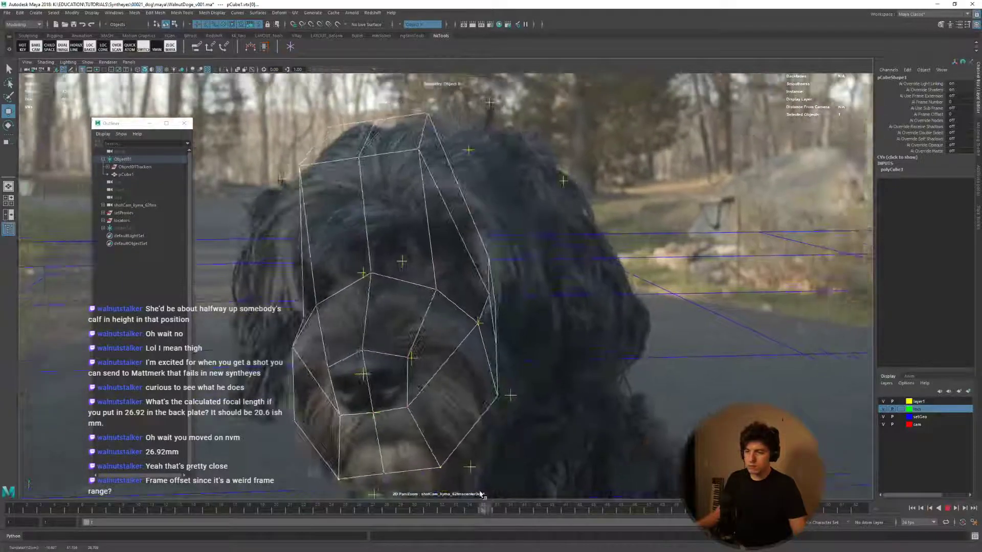
middle_click_drag(440, 468, 384, 470)
Move the muzzle's lower middle vertex down and back in profile to follow the dog's chin.
left_click(383, 472)
key("alt+v")
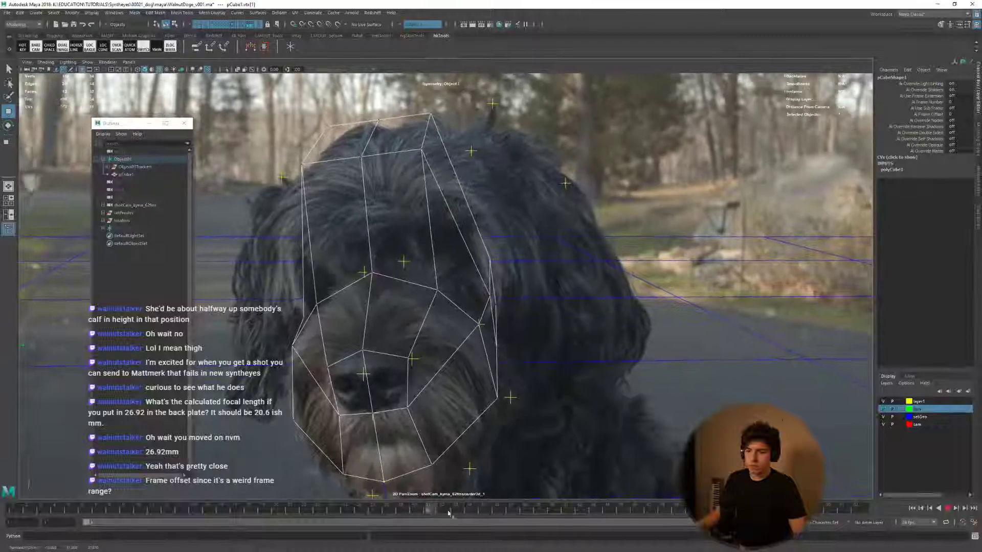
key("alt+v")
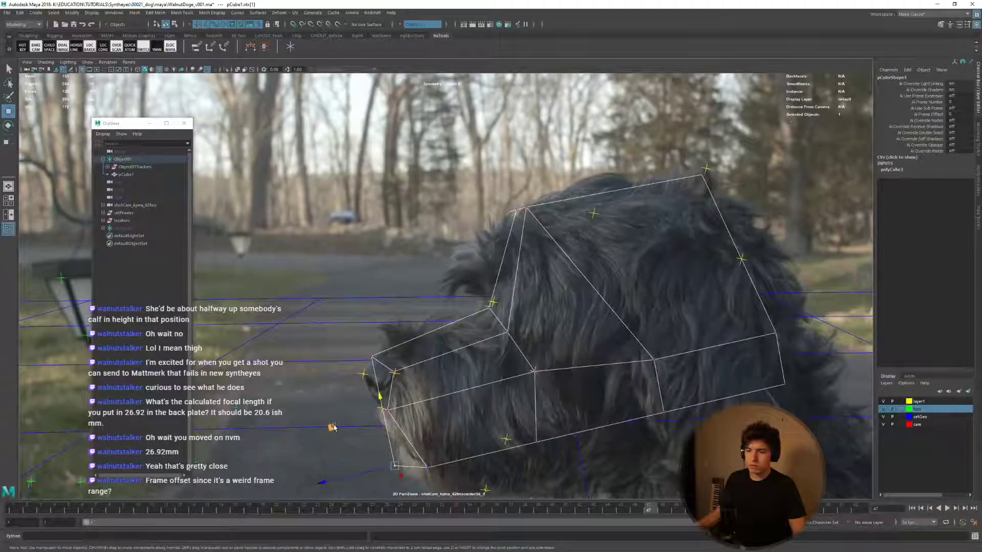
middle_click_drag(332, 428, 345, 433)
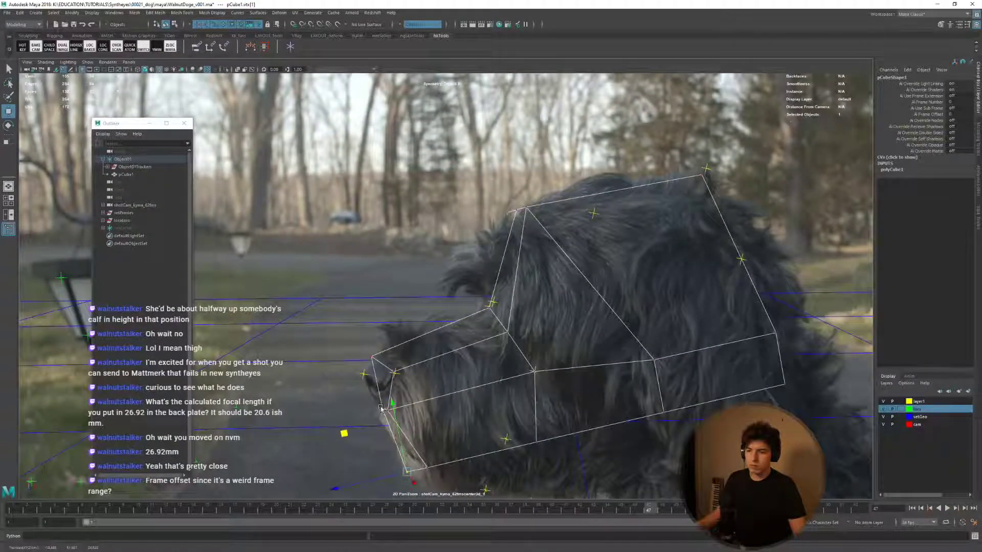
Move the muzzle's upper middle vertex down and forward, snapping it to the tracker point on the nose tip.
left_click(373, 358)
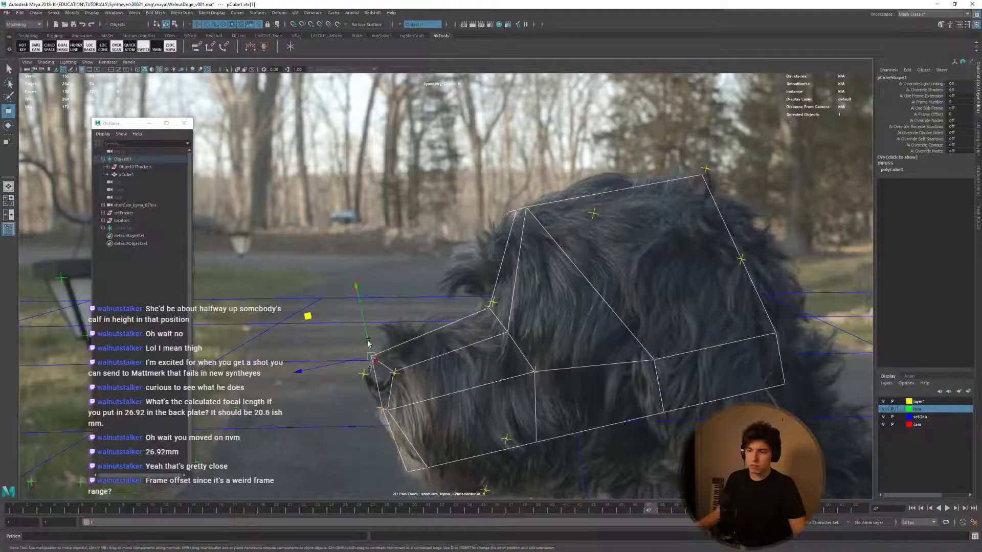
middle_click_drag(309, 318, 297, 333)
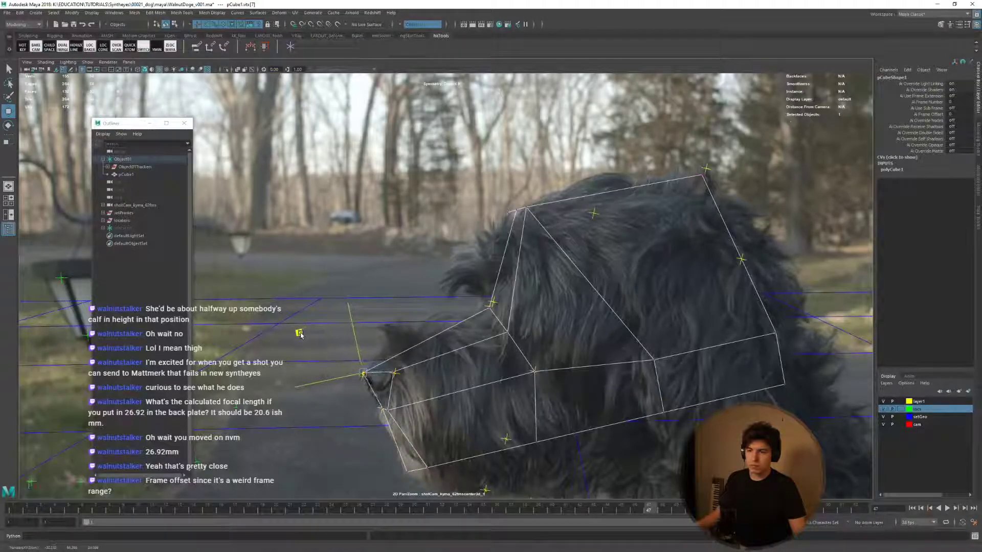
left_click(484, 509)
left_click_drag(485, 510, 401, 509)
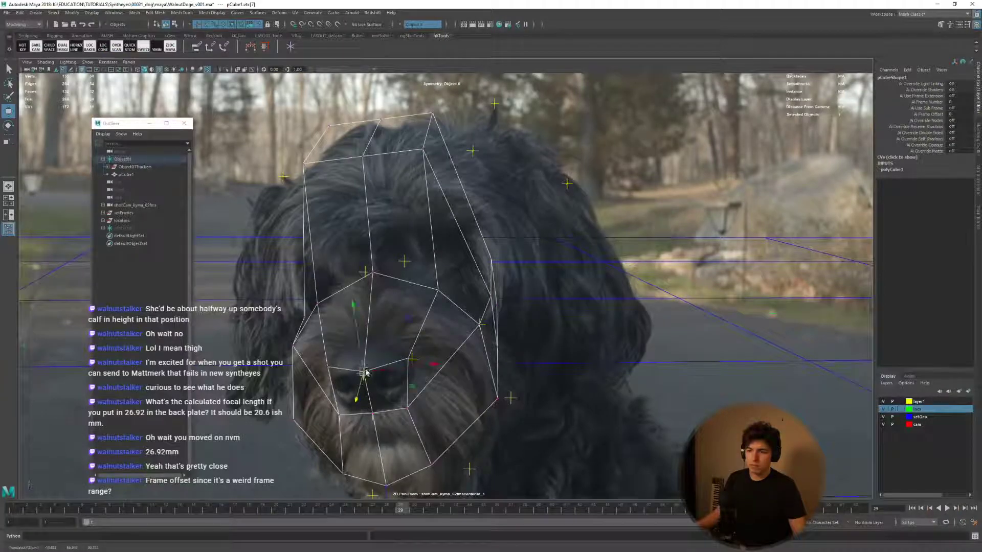
key("b")
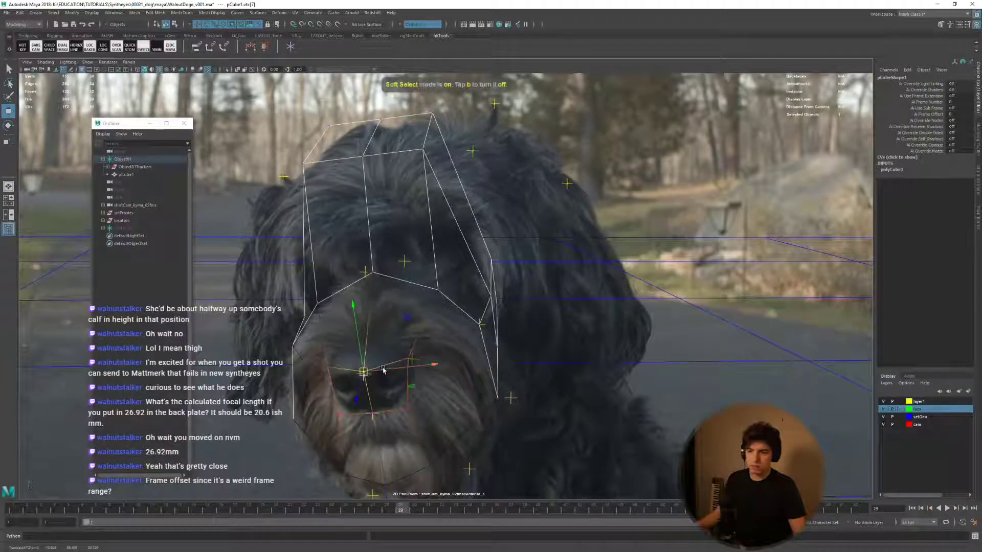
key("b")
key("v")
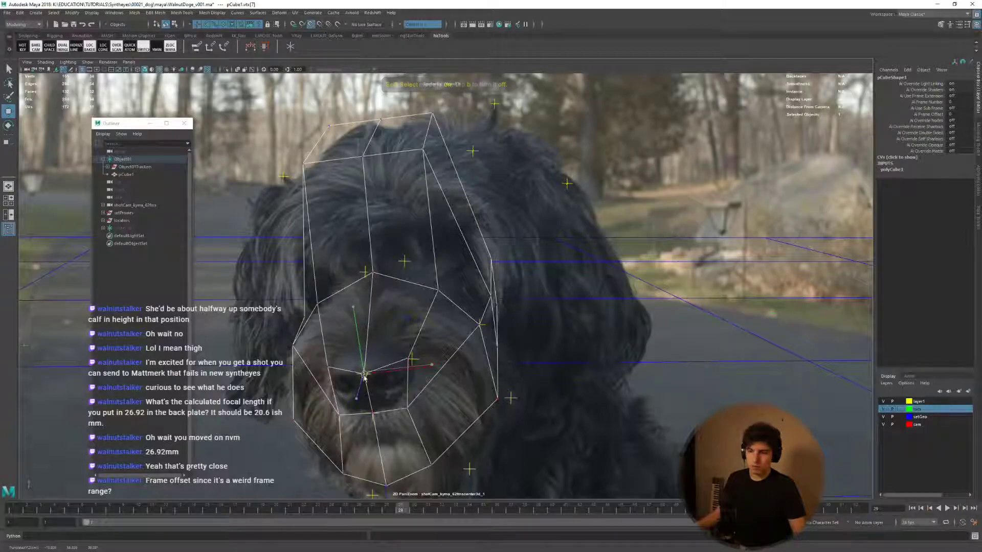
Move the forehead's front corner vertices down towards the brow in profile and outward from the front.
left_click_drag(420, 513, 648, 506)
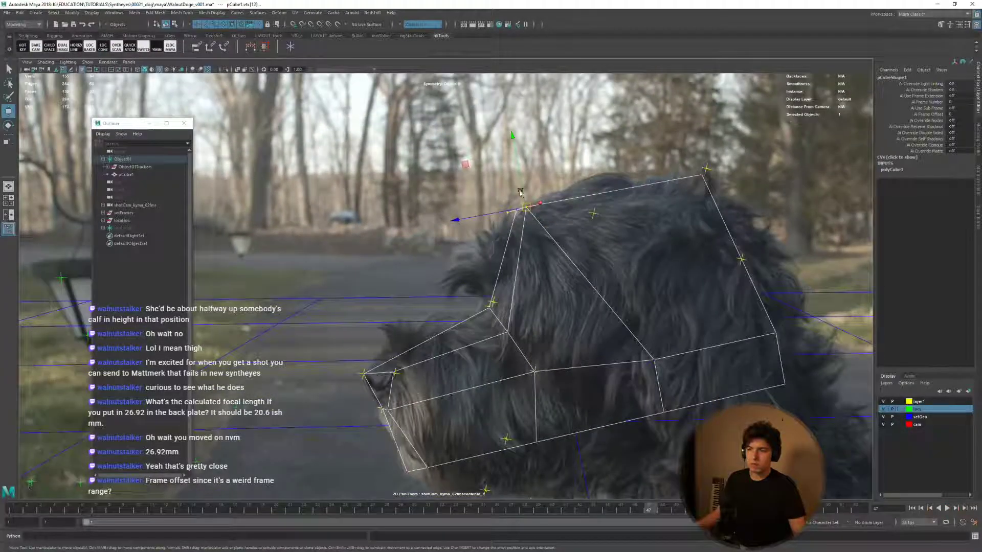
left_click(466, 166)
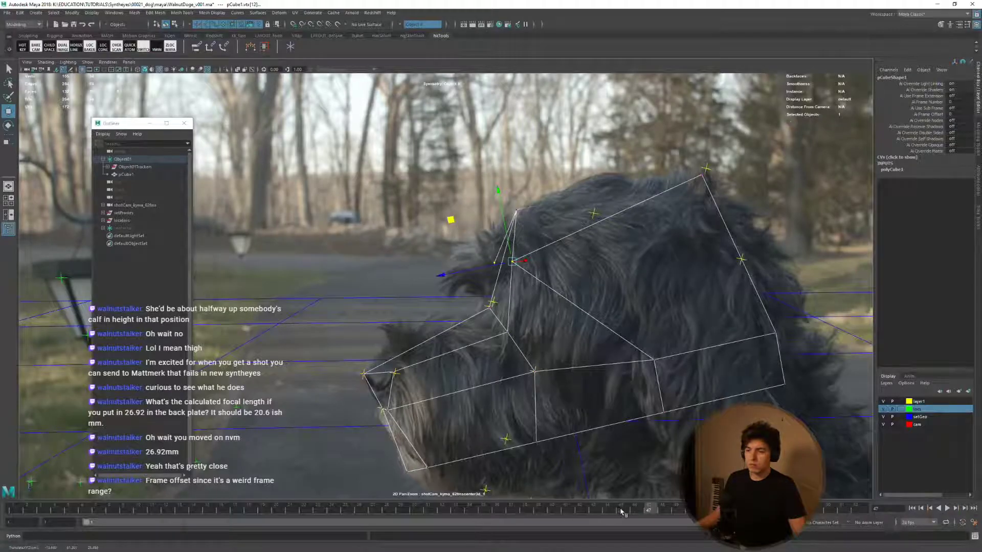
left_click_drag(622, 513, 483, 503)
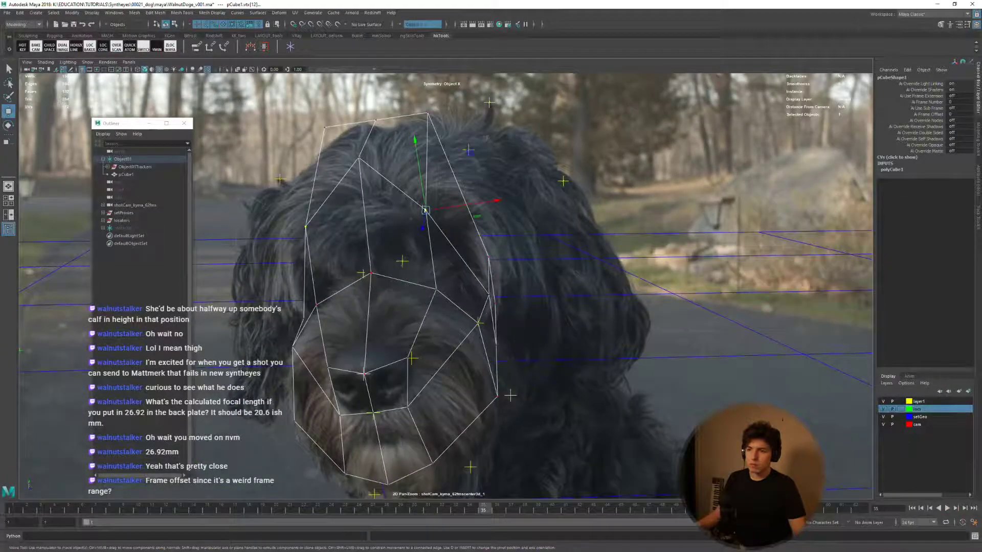
left_click_drag(425, 210, 444, 223)
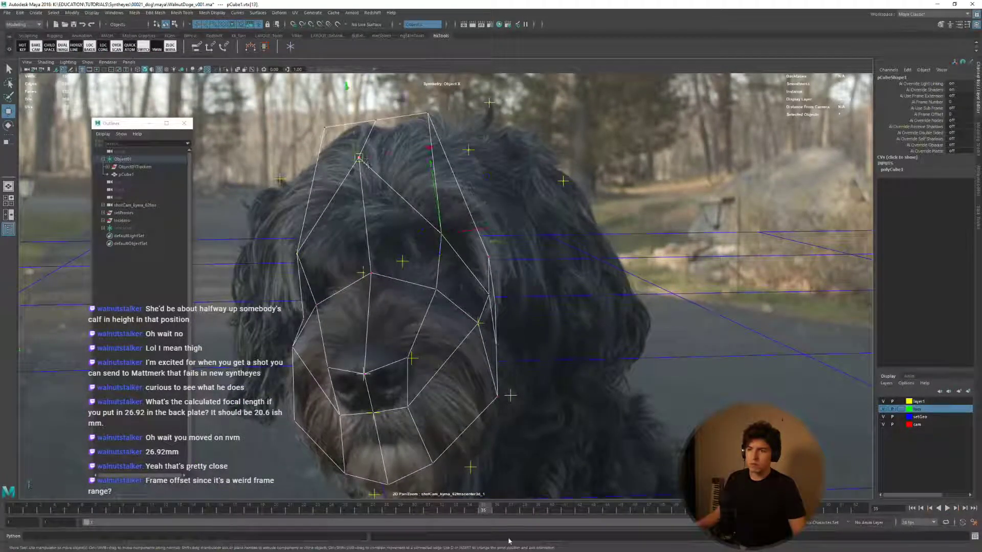
Move the mesh's centre brow vertex down and forward to match the dog's forehead in the profile frame.
left_click_drag(508, 510, 635, 507)
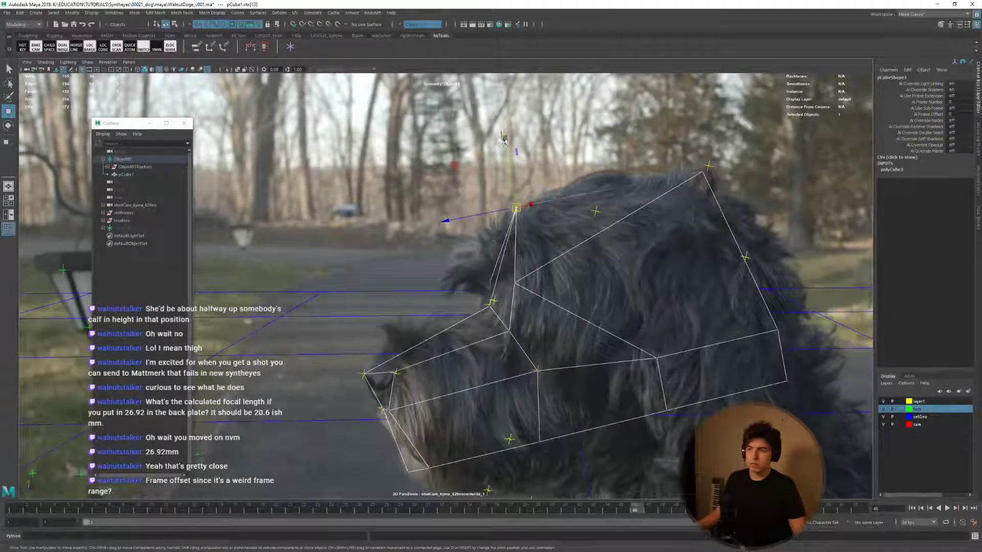
left_click_drag(499, 148, 451, 173)
left_click_drag(425, 203, 418, 201)
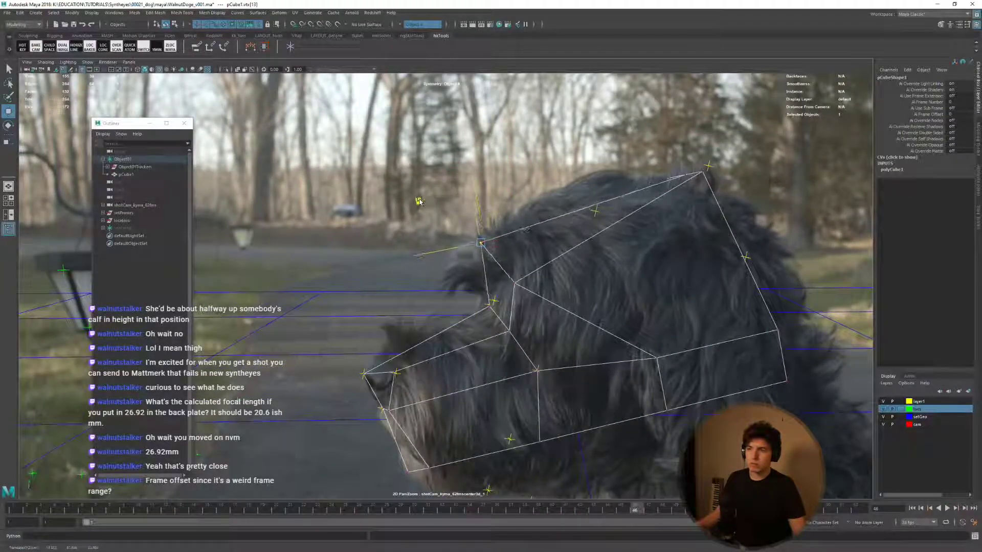
Move the cheek and lower jaw vertices forward along the side of the head in the profile view.
mouse_move(620, 510)
left_mouse_down()
mouse_move(551, 514)
mouse_move(649, 511)
left_mouse_up()
left_click(654, 360)
left_click(663, 411, "shift")
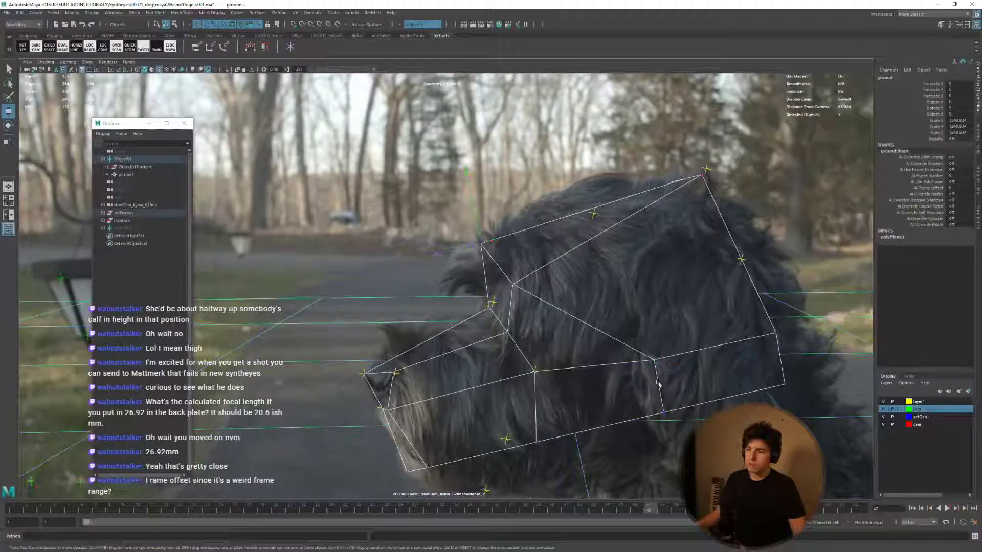
left_click(665, 407)
middle_click_drag(620, 348, 532, 327)
left_click(537, 376)
Move the upper side vertex of the crown outward and down to fit the head's outline, and check it in playback.
left_click_drag(610, 507, 525, 506)
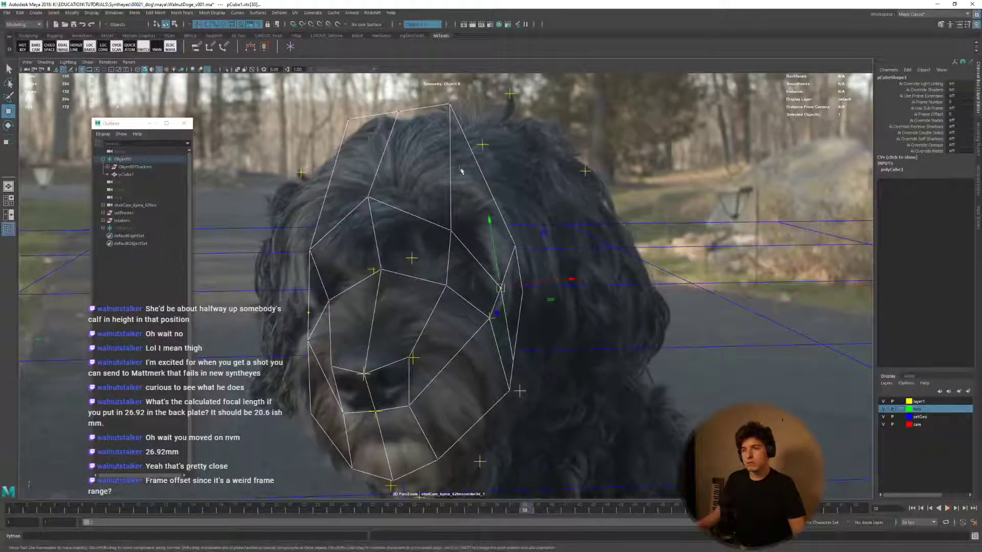
middle_click_drag(450, 116, 477, 129)
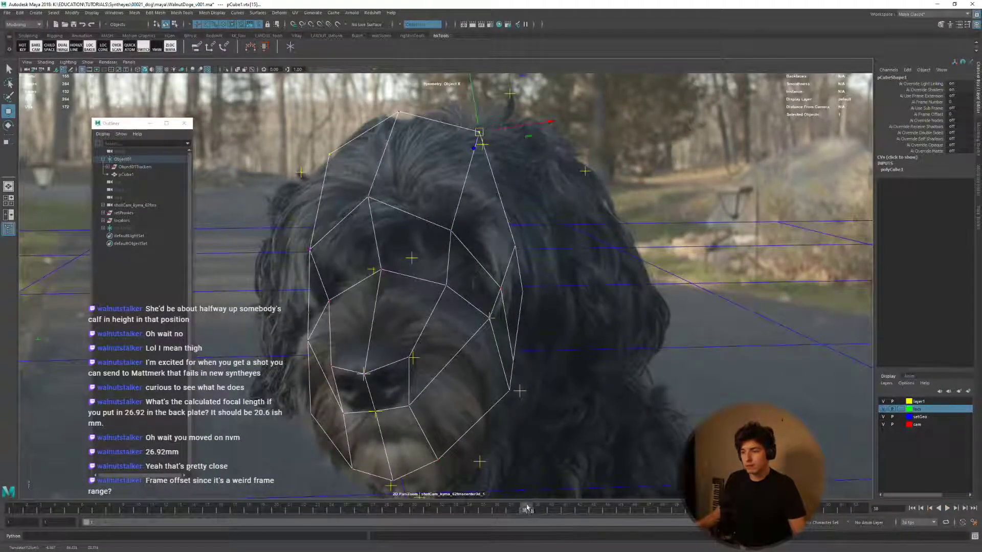
left_click_drag(527, 508, 364, 514)
key("alt+v")
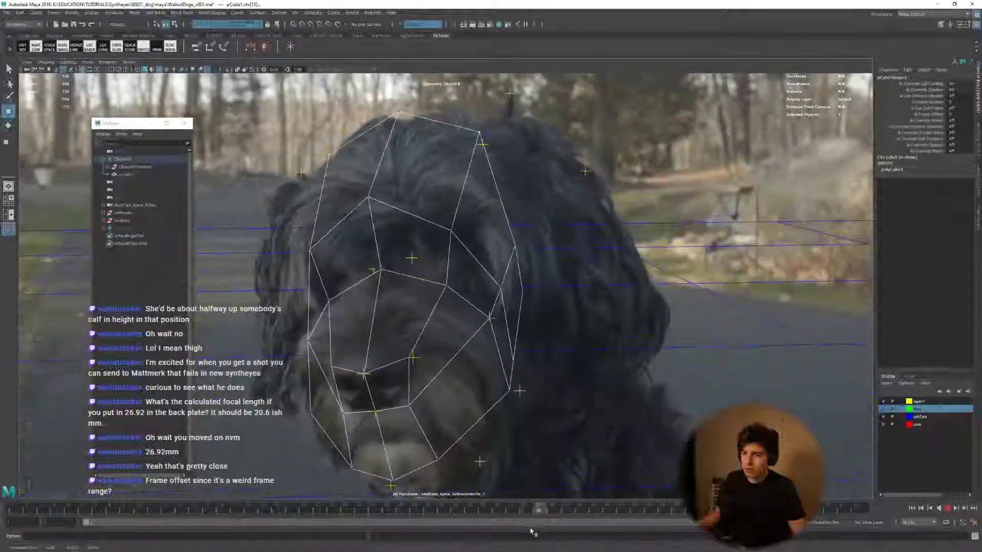
key("alt+v")
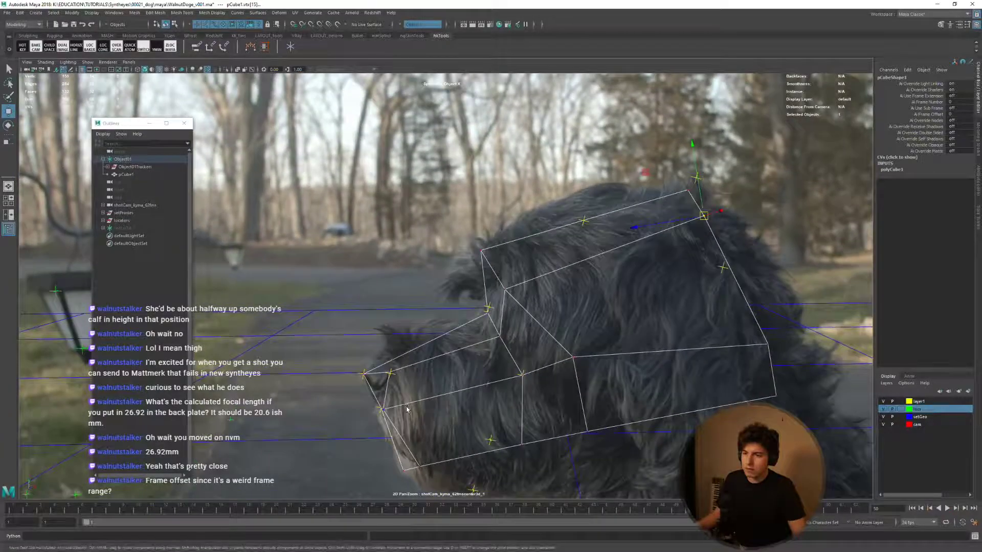
Move the vertex below the nose forward to match the muzzle's profile and play the shot to check it.
left_click_drag(355, 412, 360, 415)
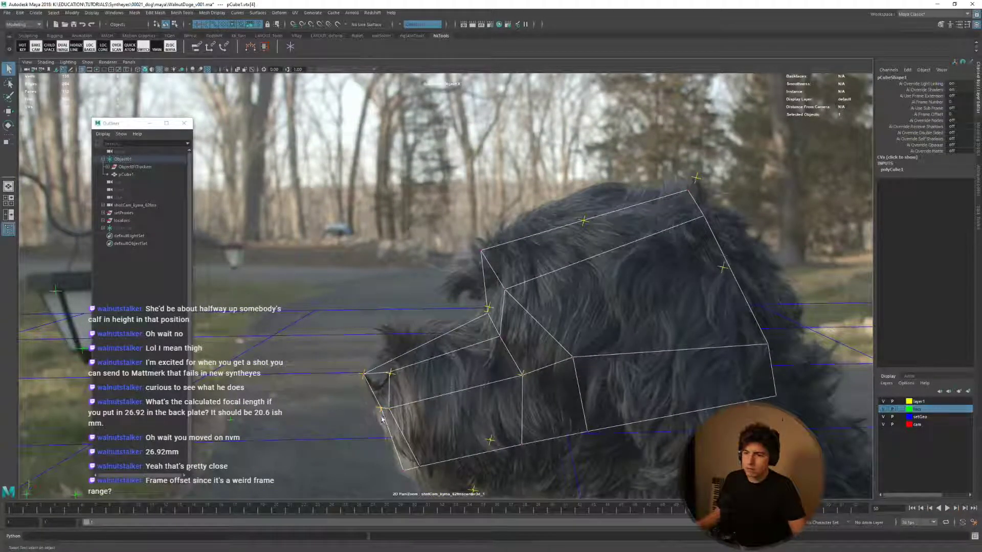
key("w")
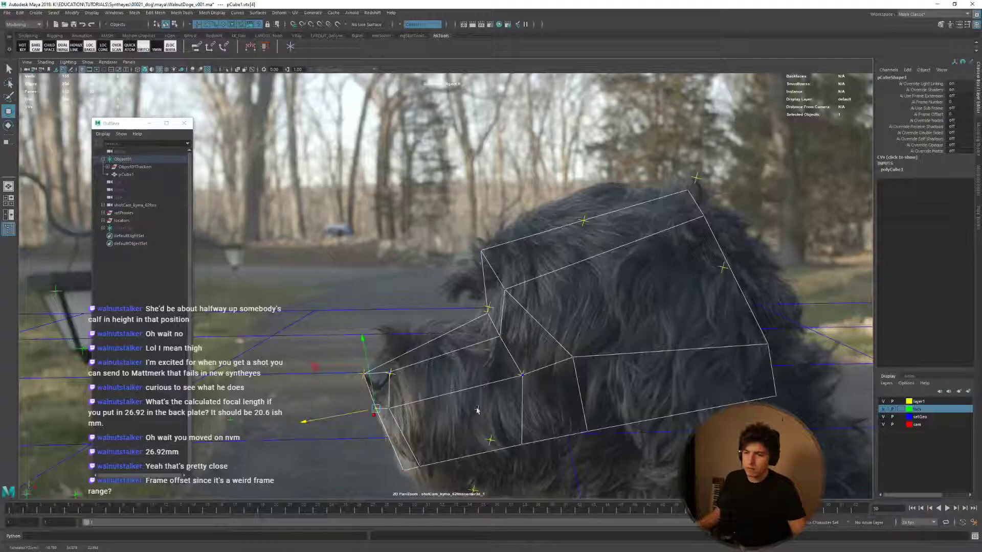
key("alt+v")
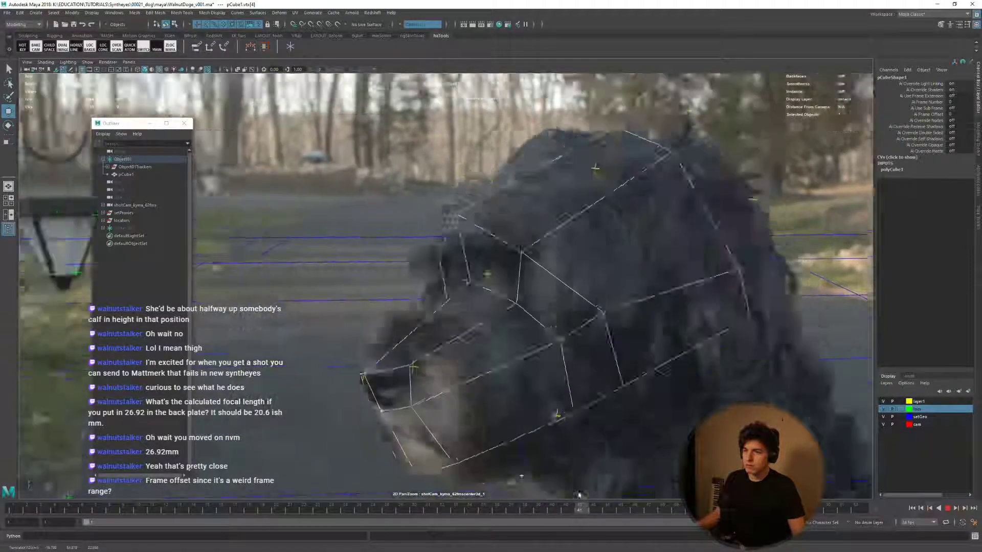
key("alt+v")
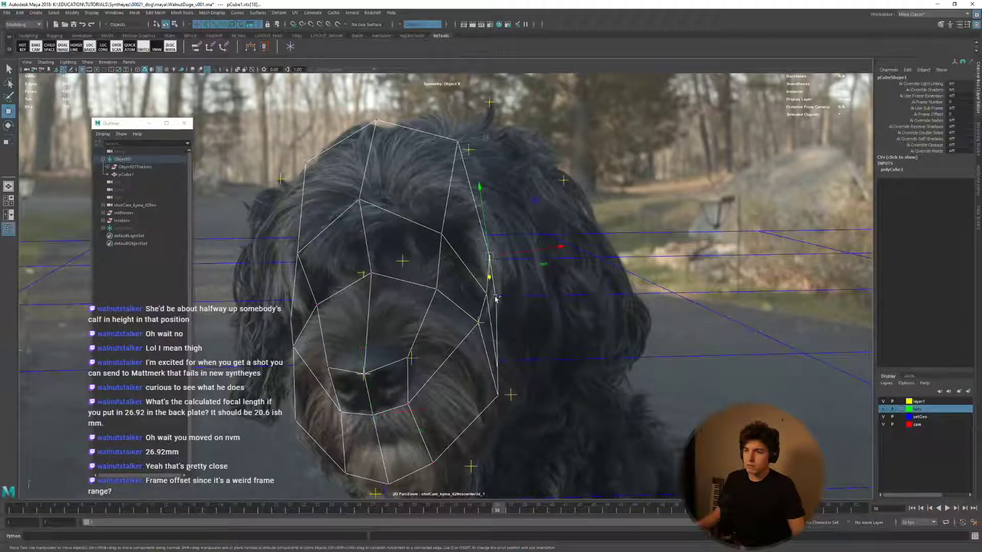
Pull the mesh's cheek and rear side vertices outward in the front-facing frame to widen the head.
middle_click_drag(511, 295, 564, 277)
left_click(498, 365)
left_click_drag(521, 363, 536, 362)
key("alt+v")
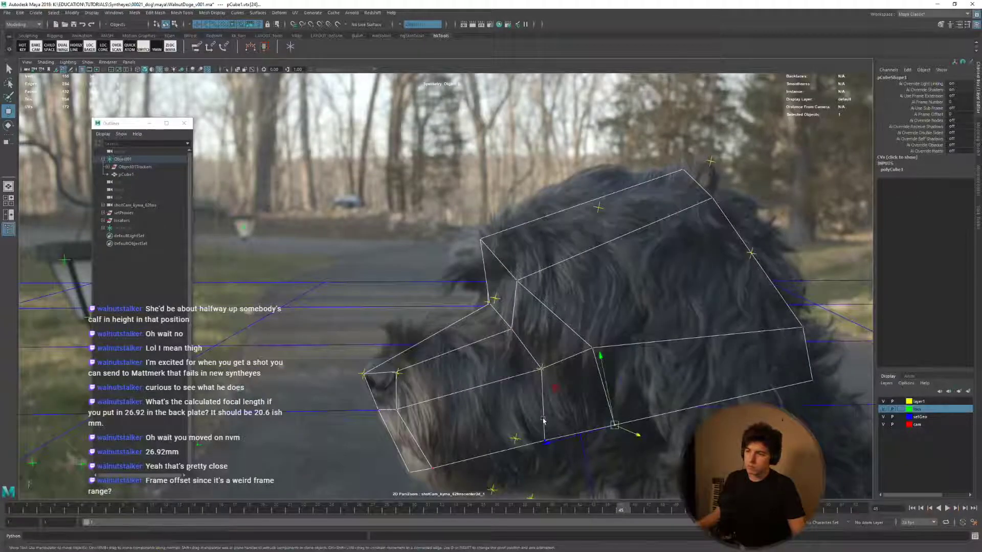
Reposition the lower jaw corner vertex to follow the dog's jawline, checking it across the shot in playback.
left_click_drag(557, 449, 560, 452)
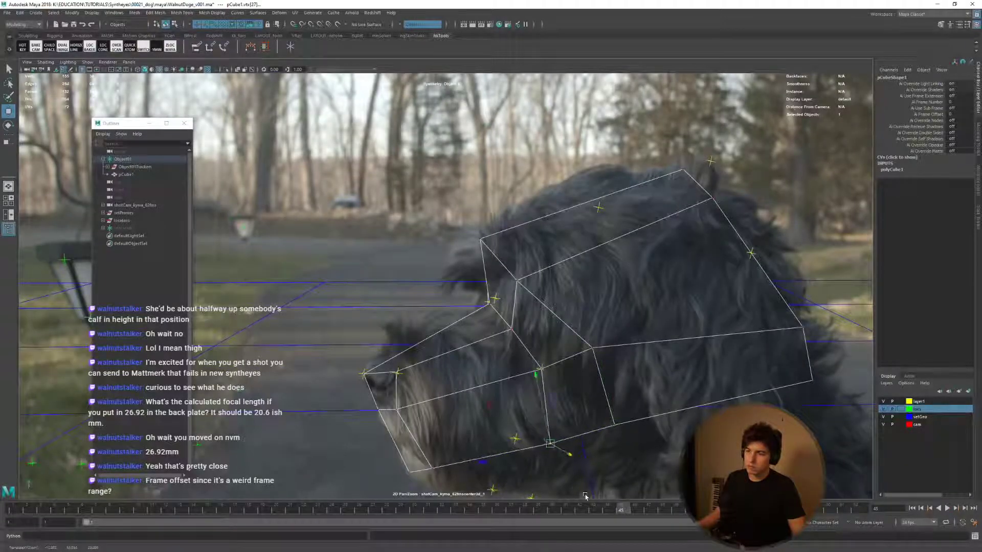
key("alt+v")
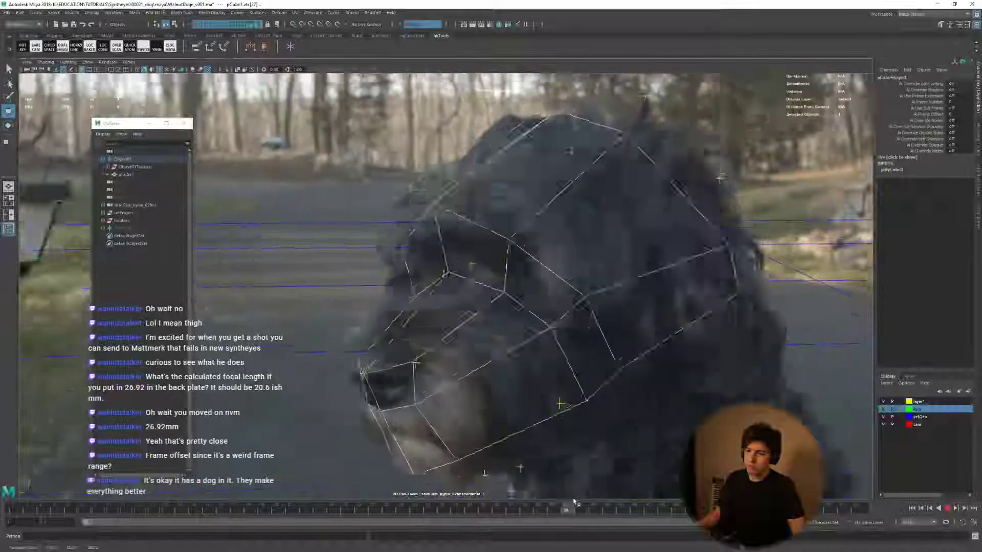
key("alt+v")
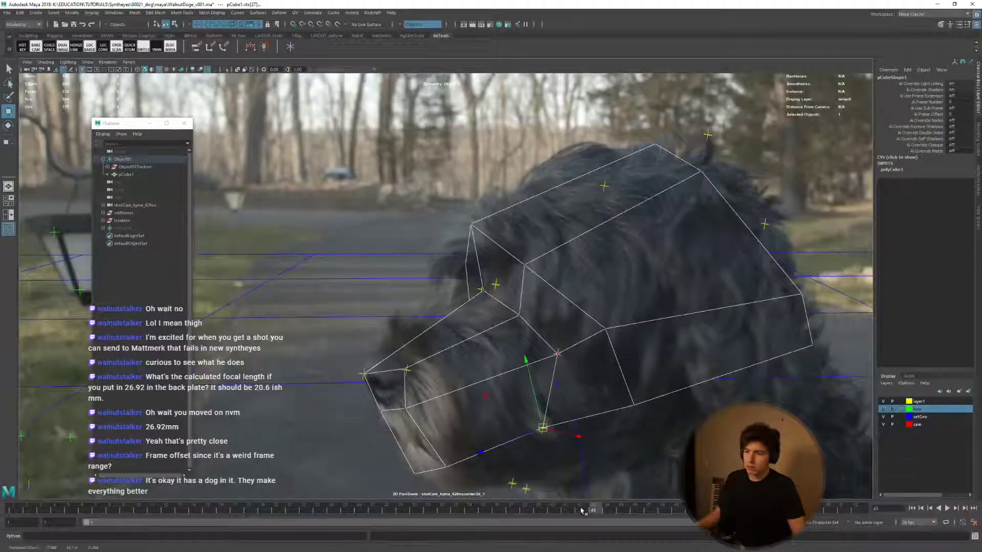
left_click_drag(542, 430, 550, 443)
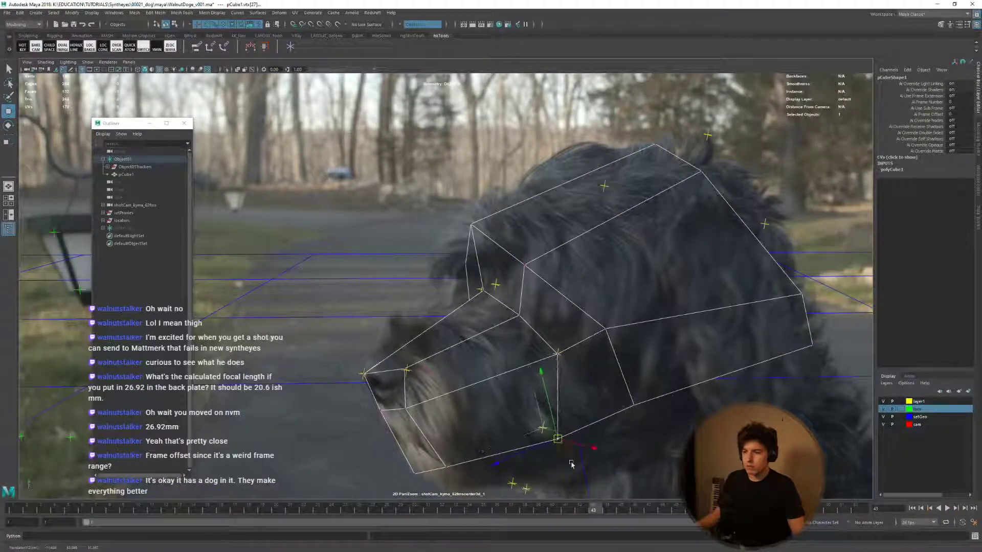
key("alt+v")
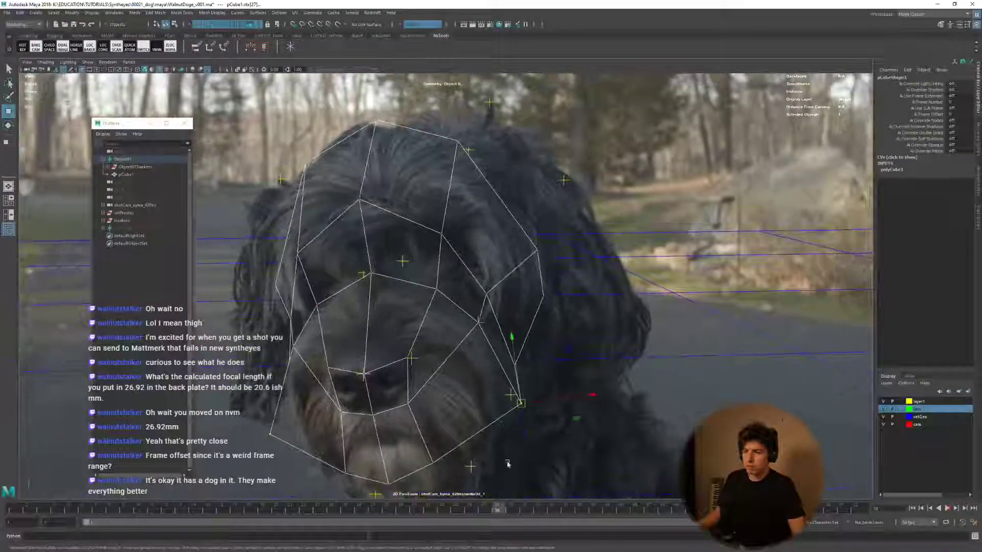
key("alt+v")
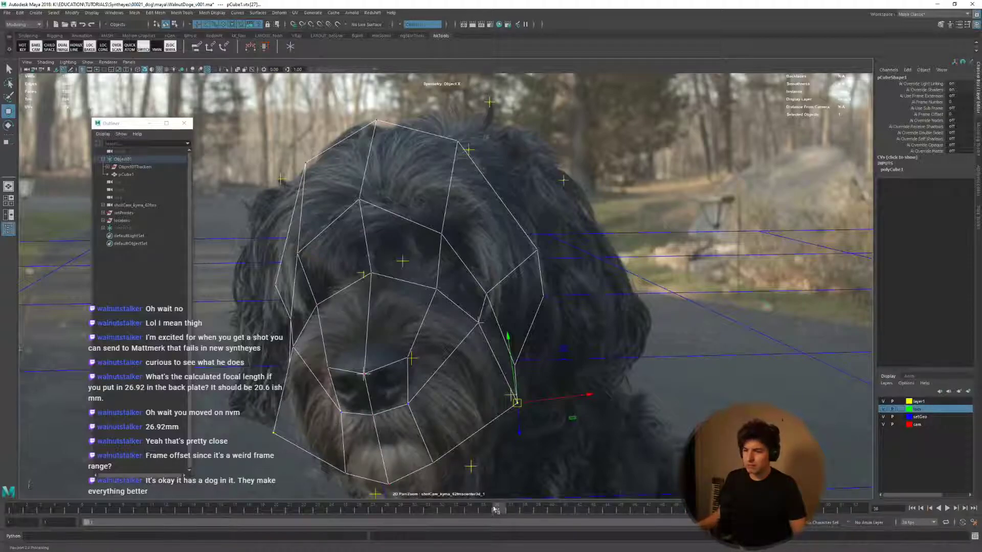
Adjust the height of the rear centre vertex on top of the head to fit the crown in profile and front frames.
left_click_drag(495, 510, 276, 474)
left_click_drag(330, 512, 664, 472)
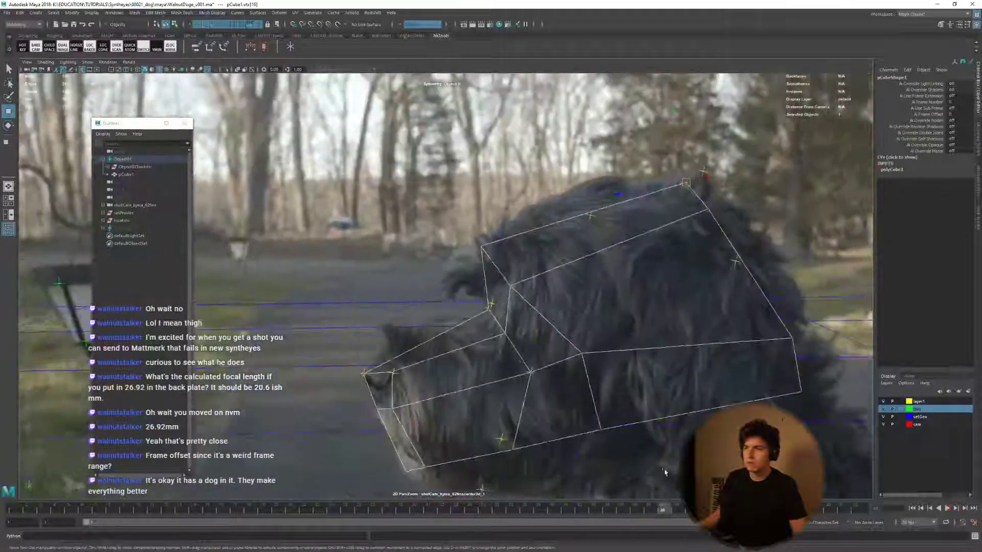
left_click_drag(687, 192, 687, 178)
left_click(418, 510)
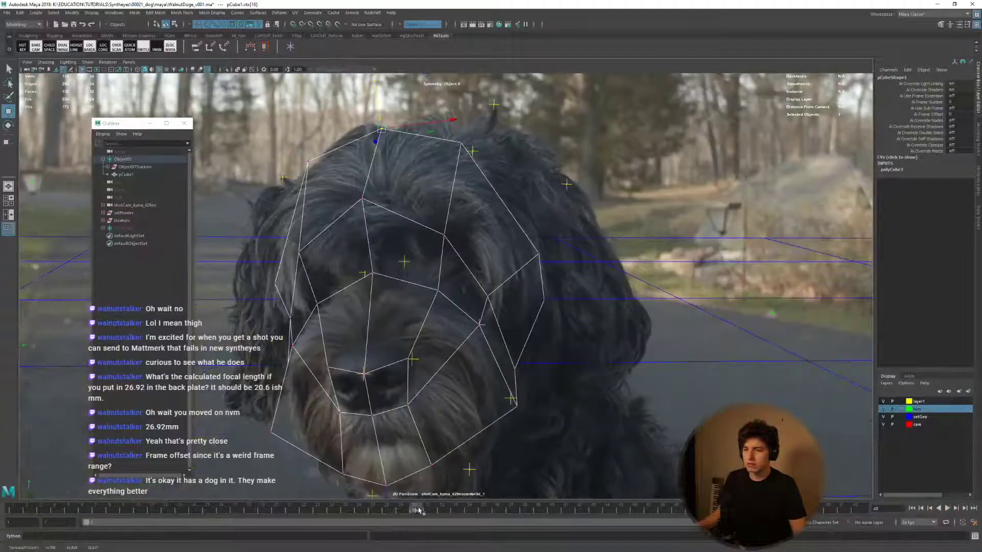
Insert an edge loop across the top and sides of the head with Multi-Cut and reposition its upper edges.
left_click_drag(440, 514, 649, 510)
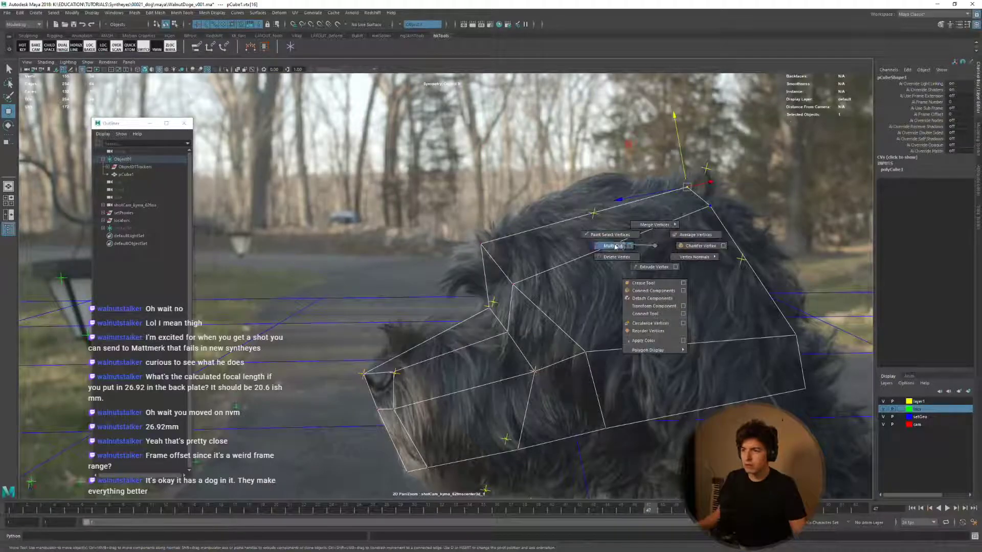
right_click_drag(616, 247, 620, 223, "shift")
left_click(613, 245, "ctrl")
key("w")
left_click_drag(638, 511, 483, 510)
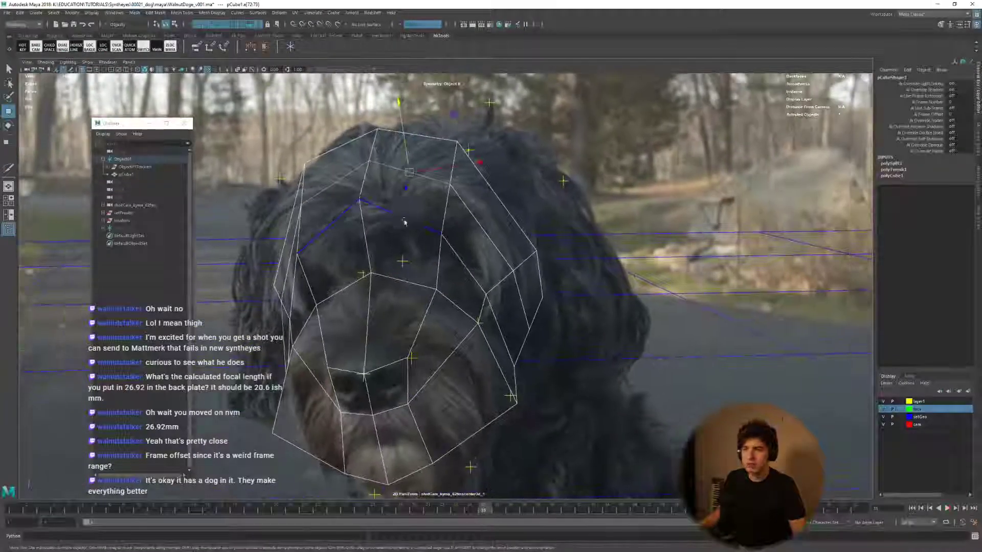
left_click_drag(407, 154, 418, 175)
Move the new loop's upper side vertex onto the tracker on the side of the crown and check it in playback.
left_click_drag(508, 509, 660, 497)
right_click_drag(621, 246, 620, 221)
left_click(606, 235)
middle_click_drag(596, 227, 589, 220)
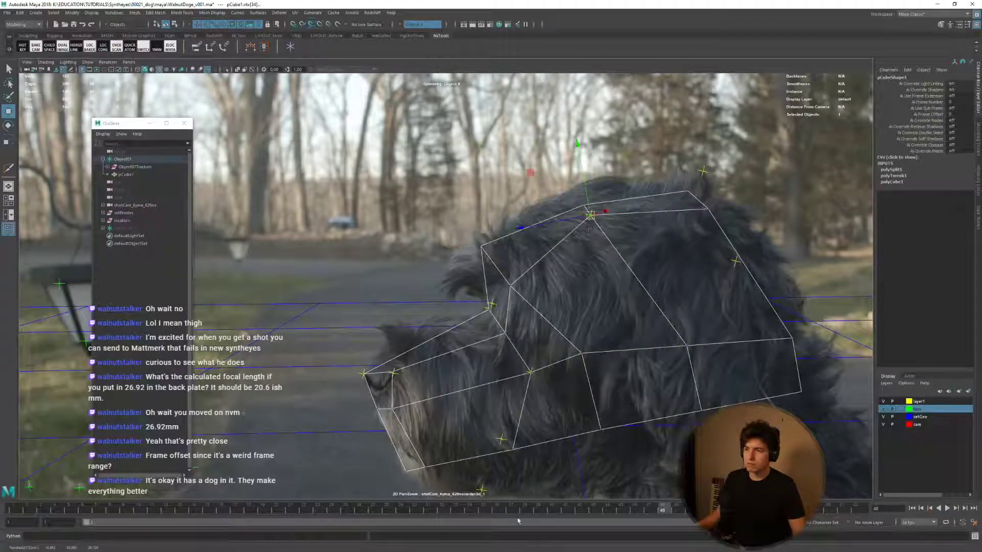
key("alt+v")
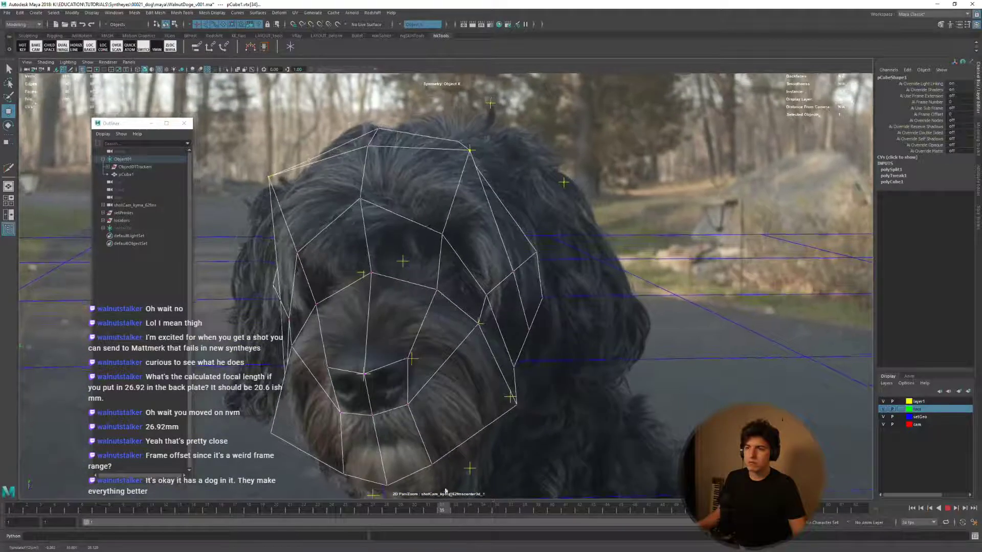
mouse_move(446, 491)
left_mouse_down()
mouse_move(425, 486)
mouse_move(497, 490)
left_mouse_up()
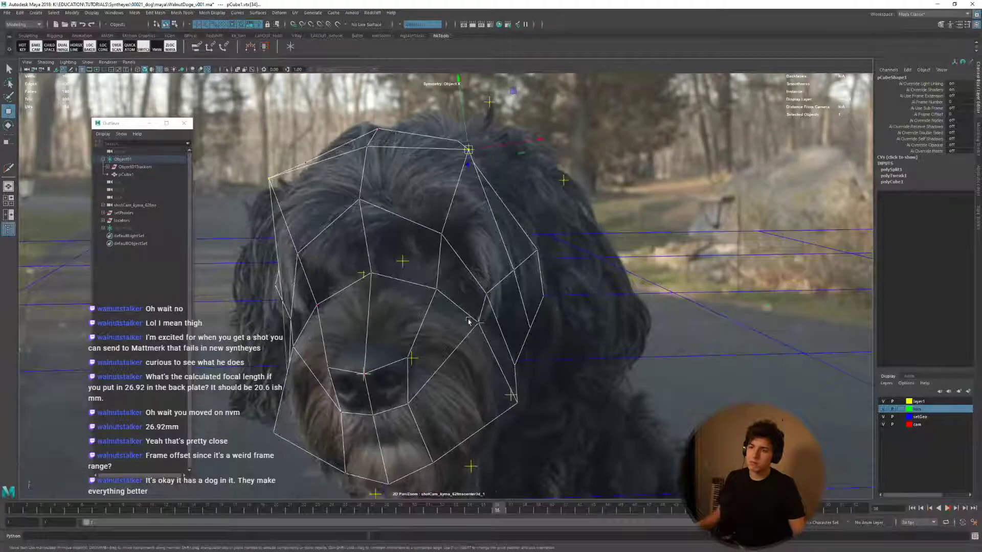
Rotate the whole pCube1 mesh slightly around the nose pivot to align it with the dog's head, and check in playback.
left_click(473, 227)
key("e")
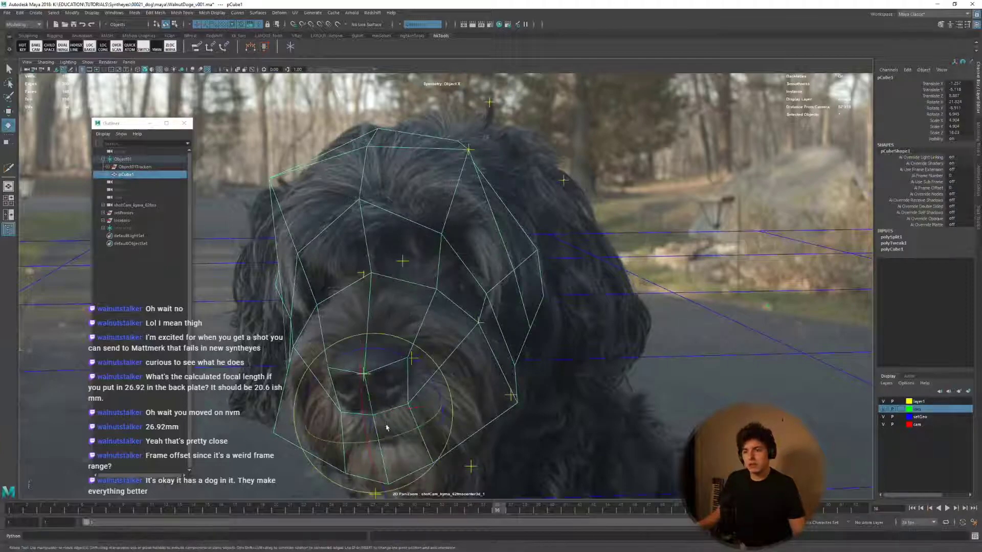
key("plus")
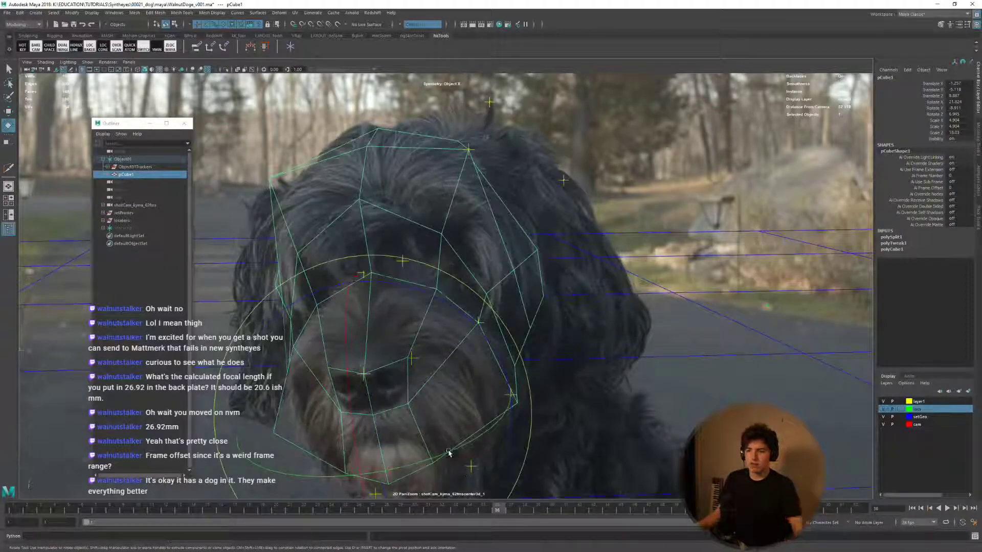
left_click_drag(449, 453, 442, 450)
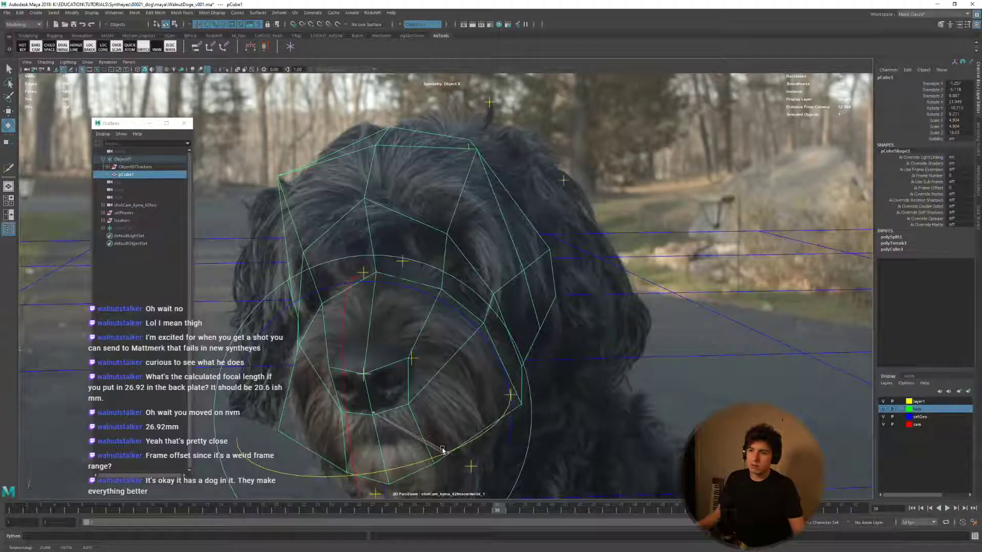
key("alt+v")
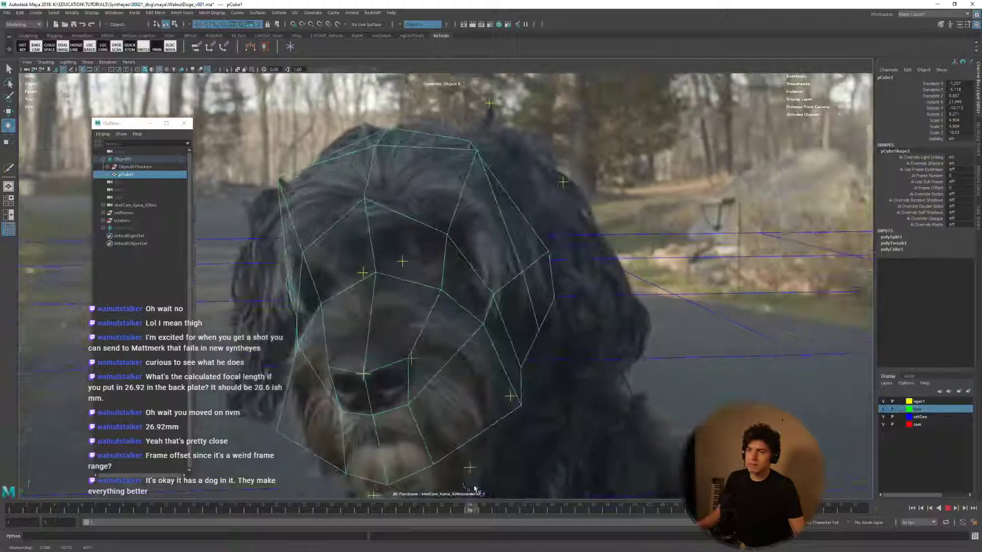
key("alt+v")
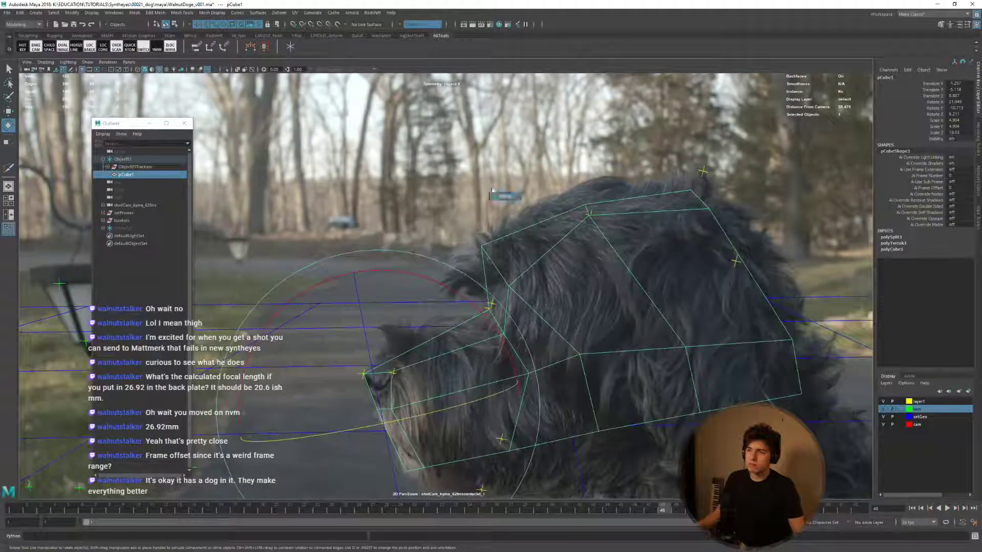
Raise the new loop's top centre vertex to the outline of the dog's crown in the profile frame.
key("F9")
key("w")
left_click_drag(586, 207, 581, 186)
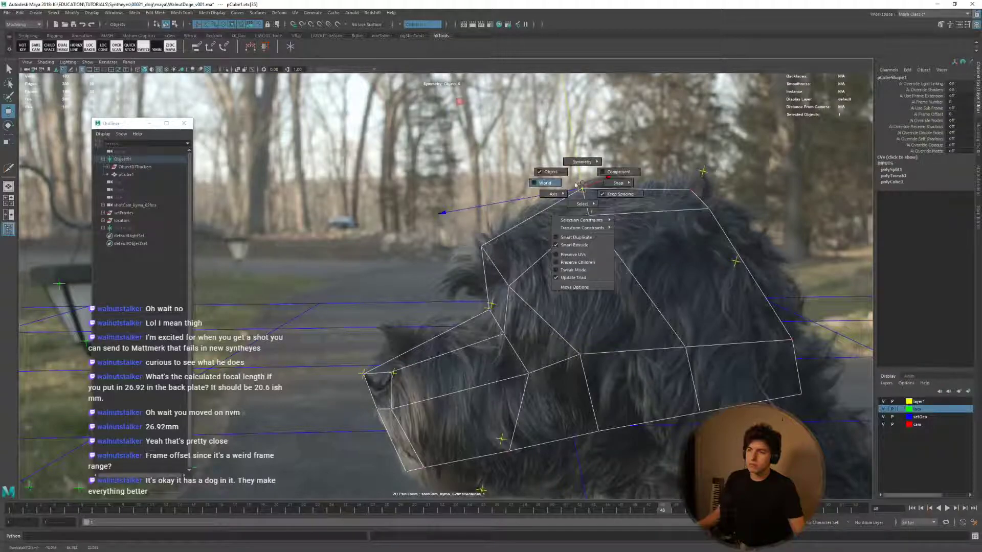
left_click_drag(581, 184, 582, 187)
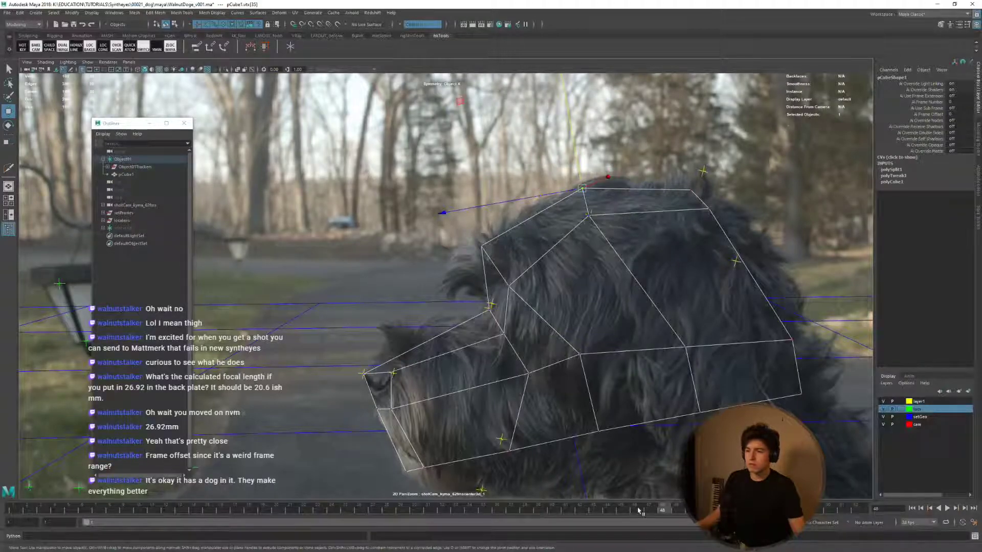
Fine-tune the new loop's upper side vertex in the front-facing frame and play the shot to check the fit.
left_click_drag(639, 511, 473, 505)
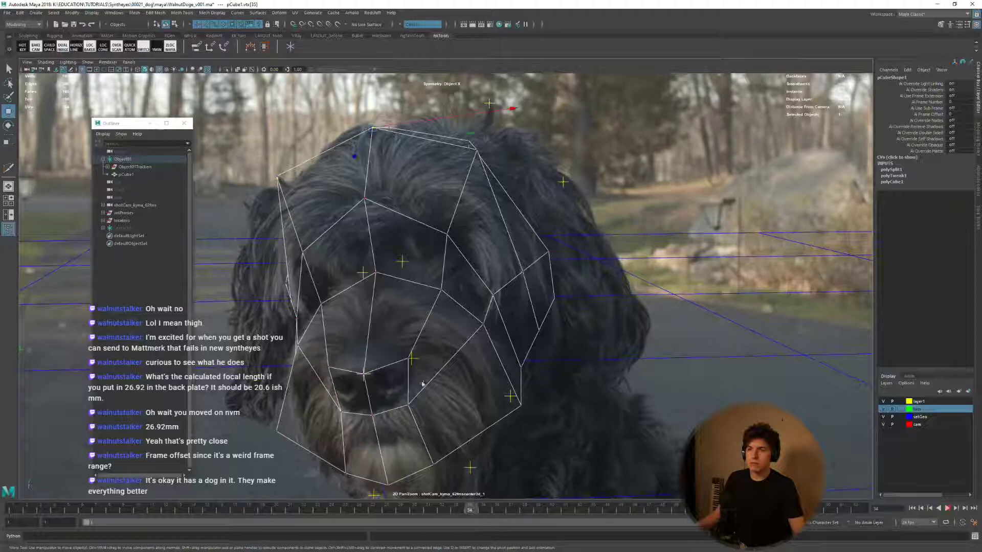
left_click(477, 153)
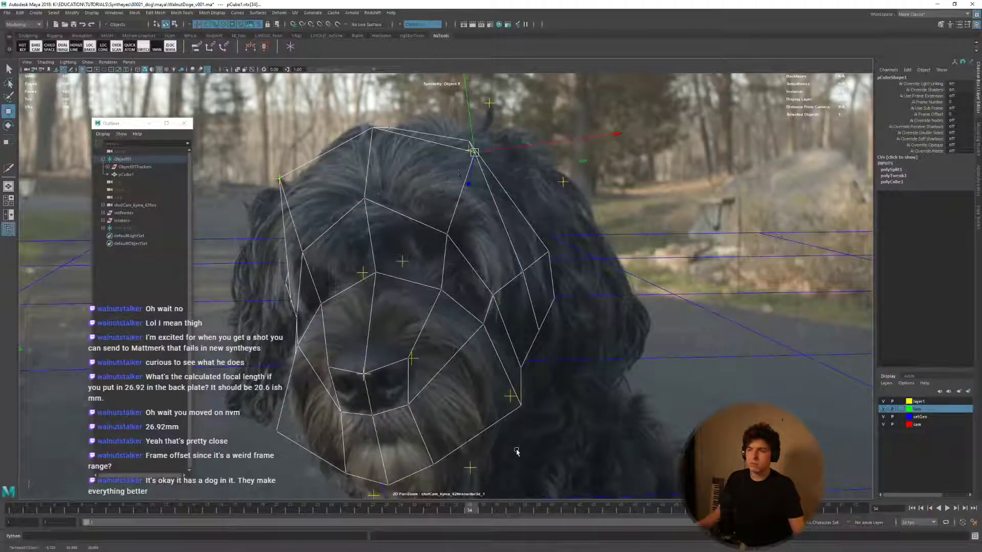
key("alt+v")
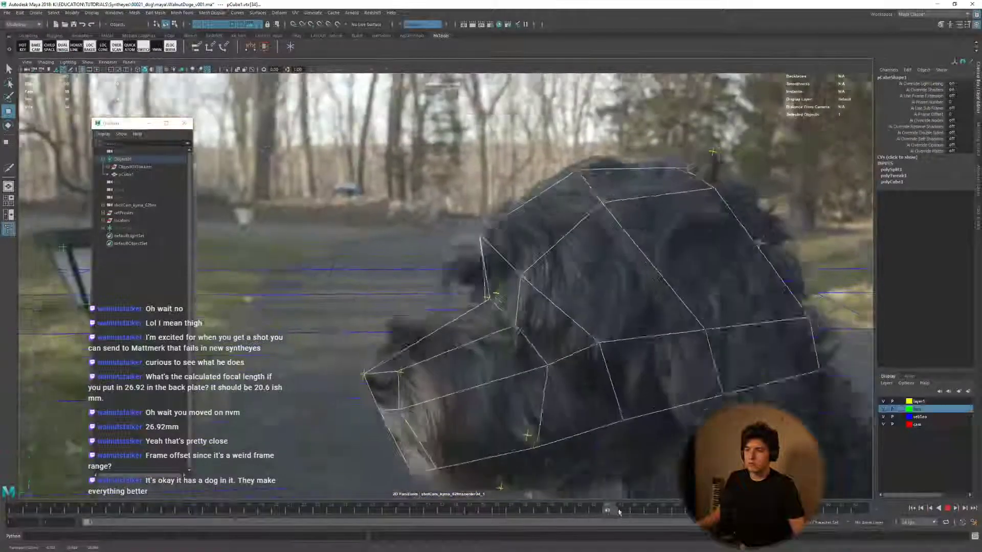
Return pCube1 to object mode and play the whole frame to check the head mesh against the dog.
key("Escape")
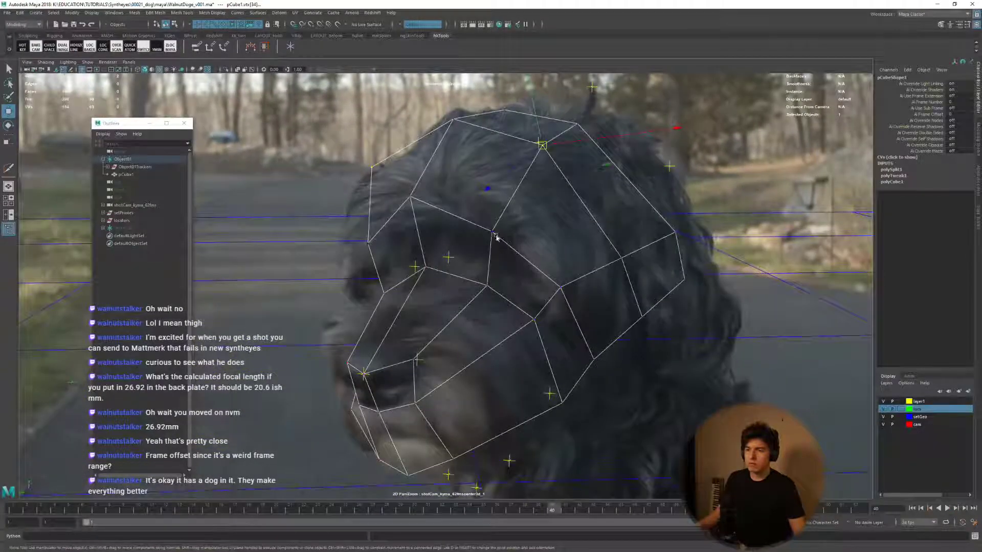
right_click_drag(495, 238, 495, 302)
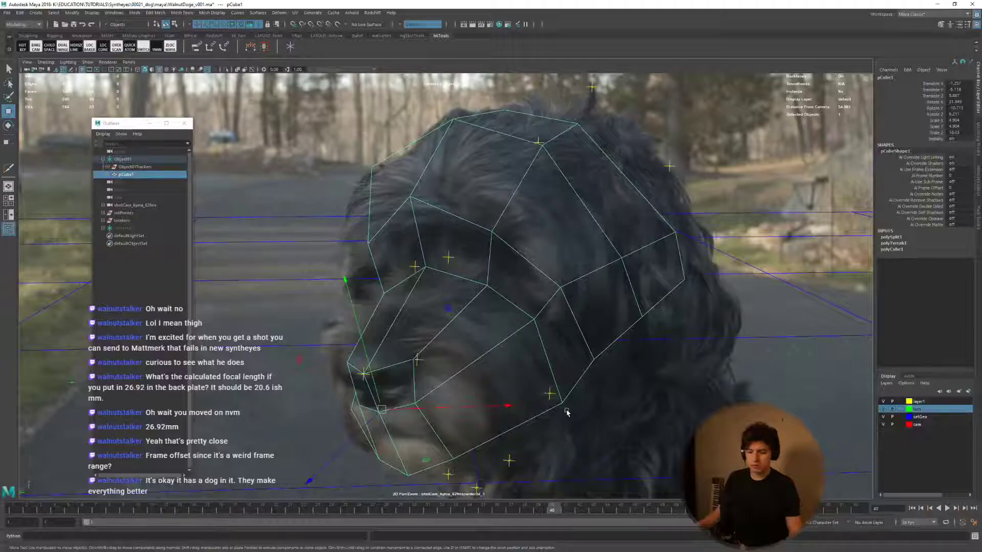
key("backslash")
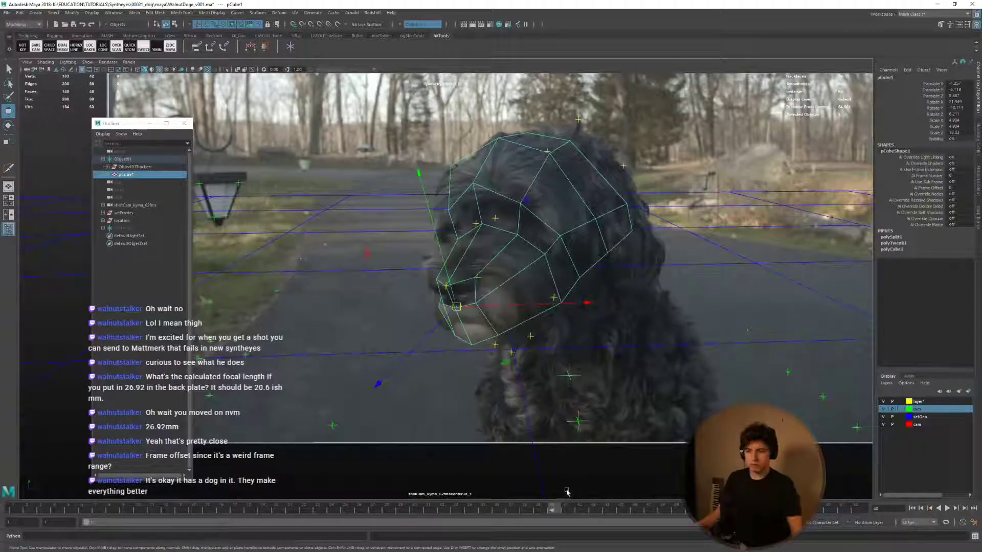
key("alt+v")
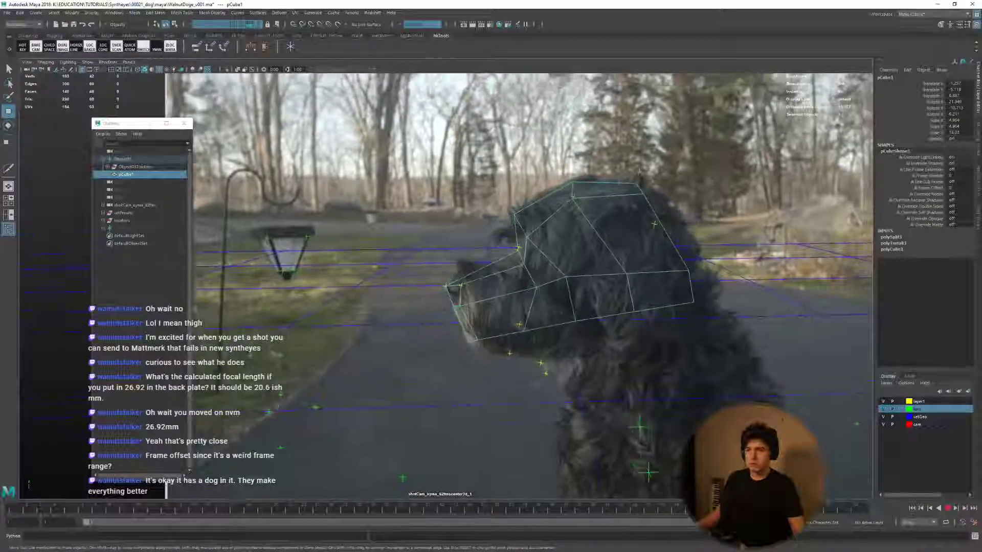
Select the rear edges of the head mesh in the perspective view and move them backward to lengthen the skull.
key("space")
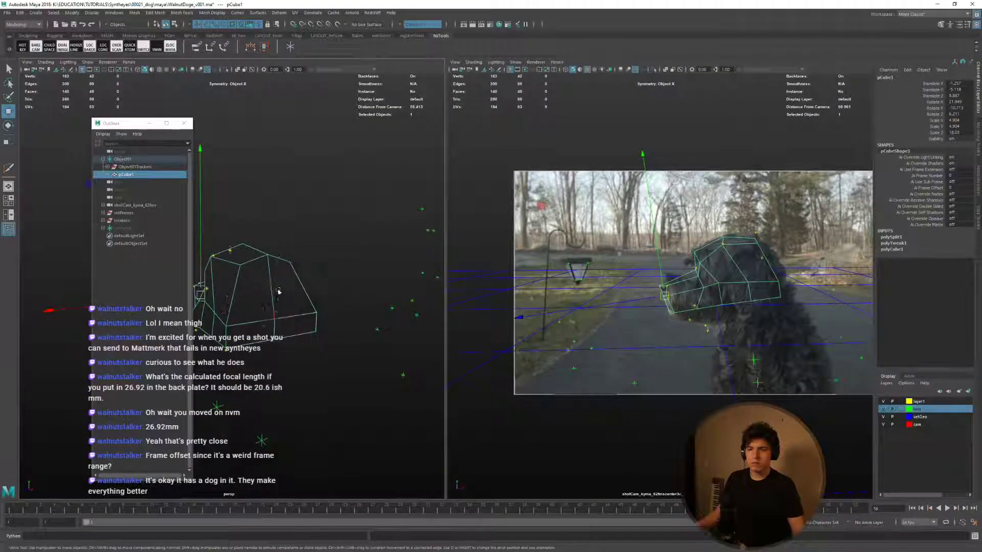
left_click(279, 323)
right_click_drag(276, 320, 272, 290)
left_click(273, 298)
left_click_drag(273, 298, 310, 305, "alt")
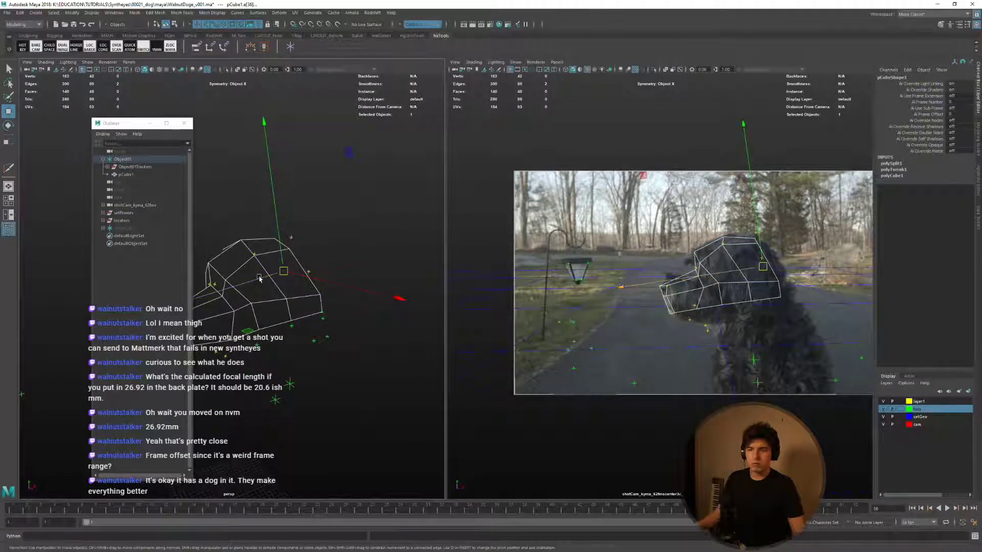
left_click_drag(259, 278, 274, 275)
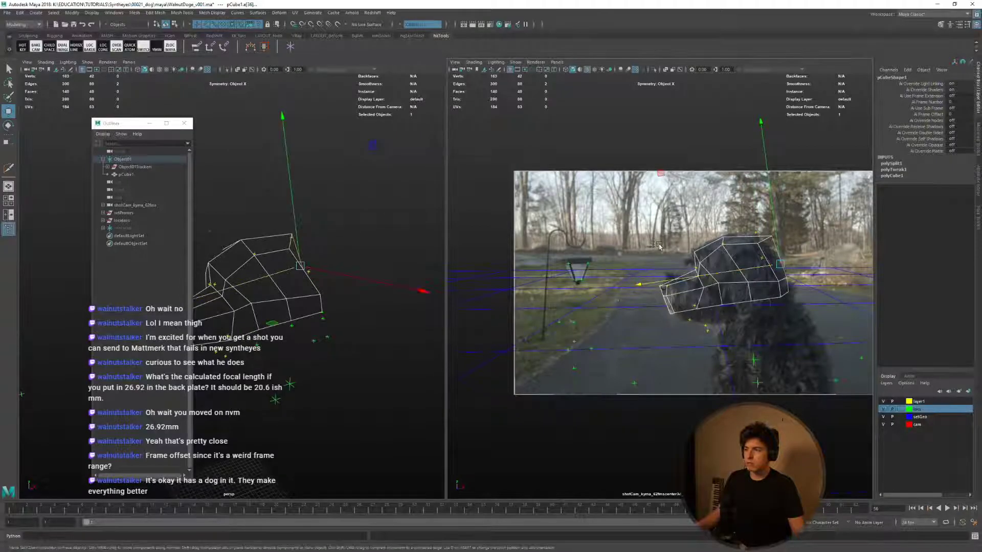
Pull the rear top vertex forward to the dog's crown in the profile frame and nudge the middle loop's crown vertices.
key("space")
left_click(651, 188)
left_click_drag(664, 190, 639, 192)
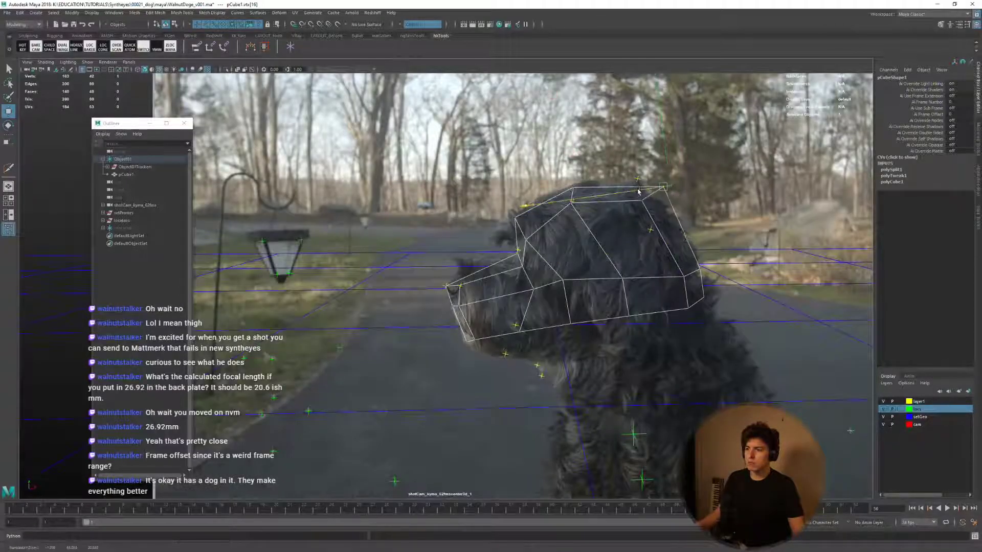
left_click(581, 191)
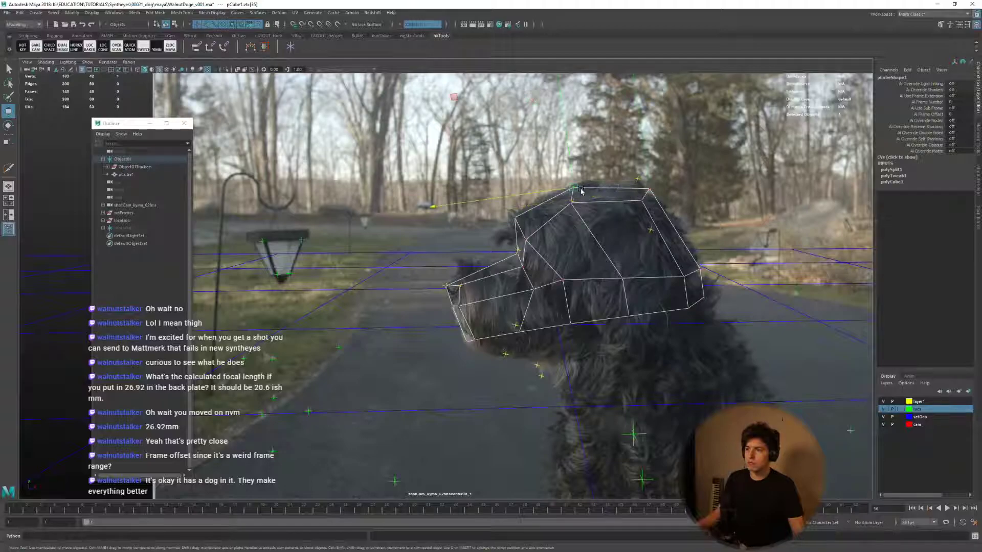
left_click(459, 100)
left_click(579, 205)
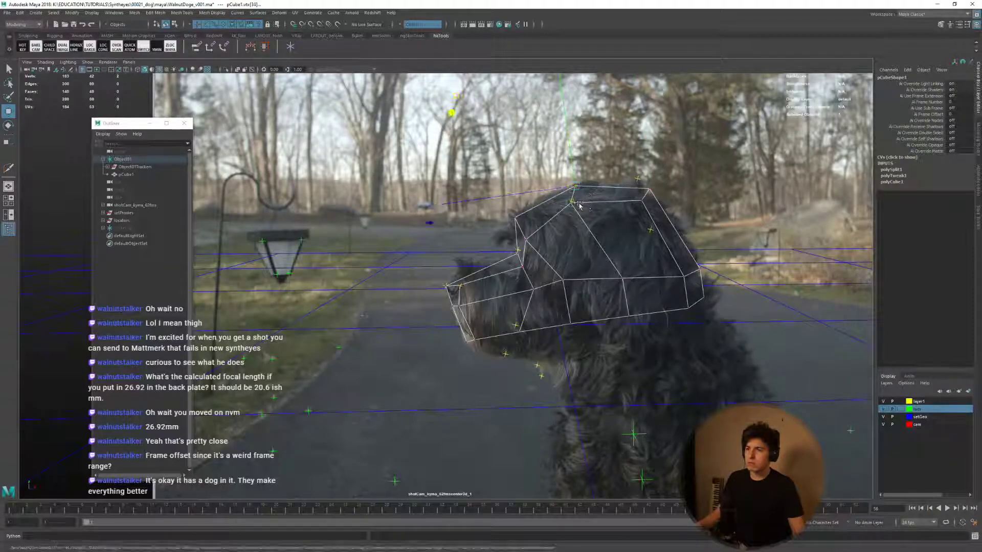
middle_click_drag(475, 163, 485, 161)
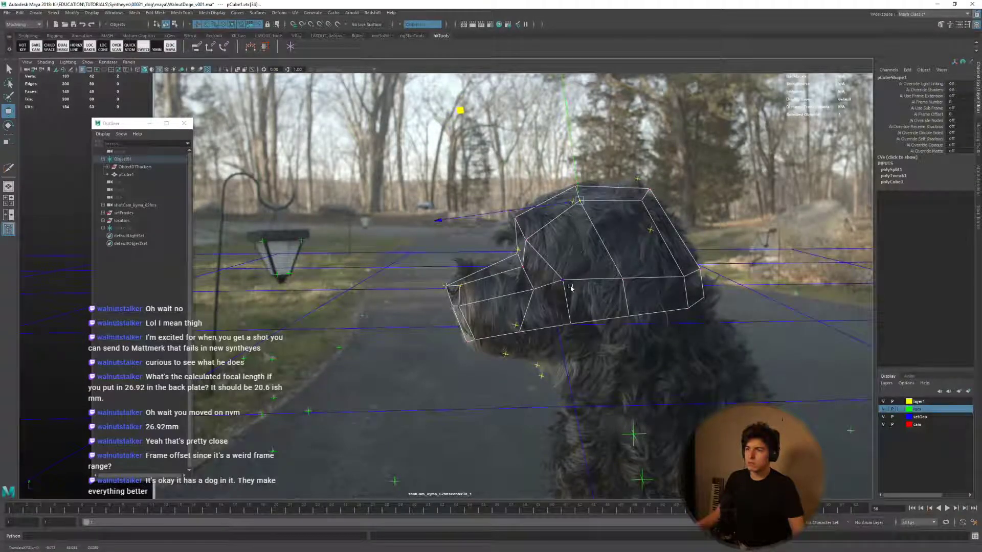
Adjust the loop's two lower side vertices behind the cheek and play the shot to check the fit.
left_click(570, 288)
left_click(585, 320)
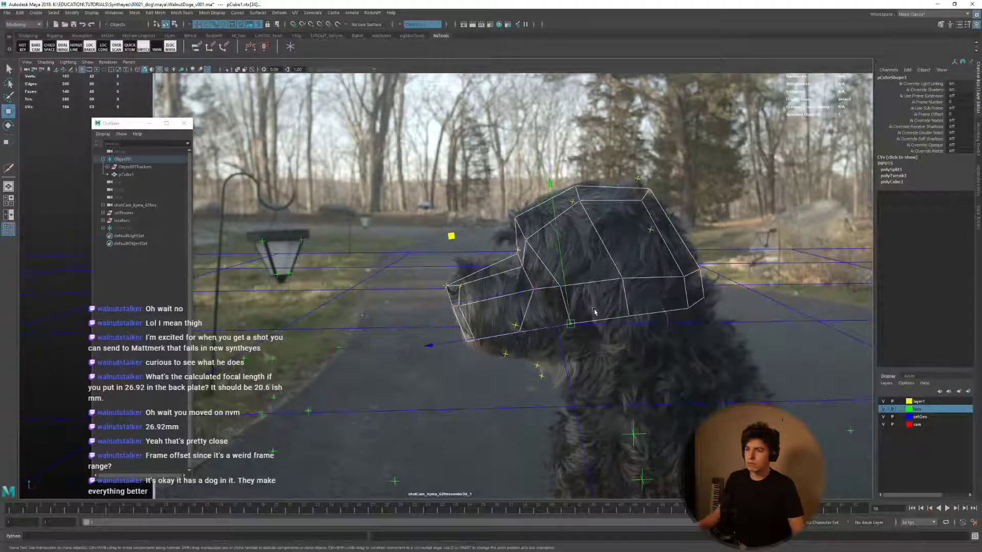
key("alt+v")
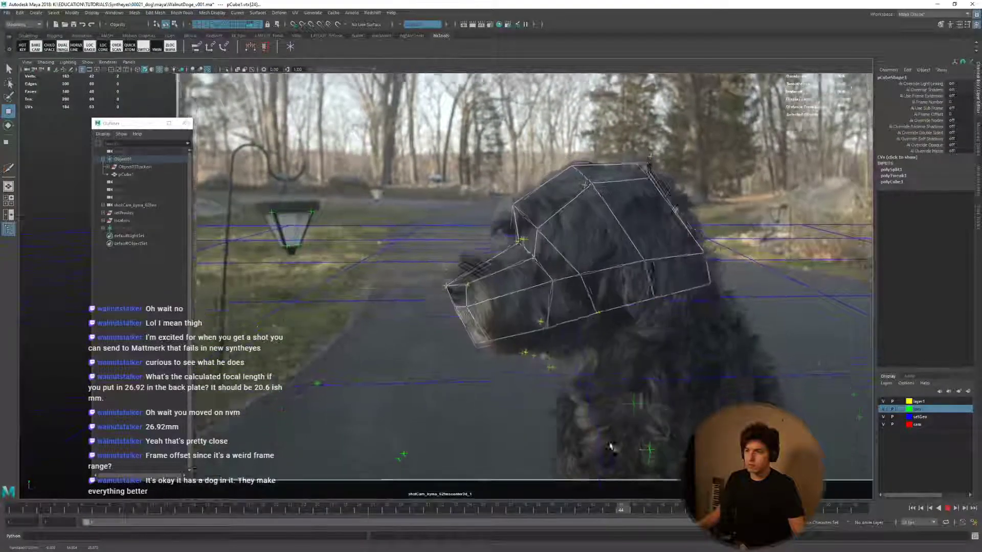
key("alt+v")
Lower the head mesh's underside centre edges in the perspective view and position them along the throat in the camera view.
key("space")
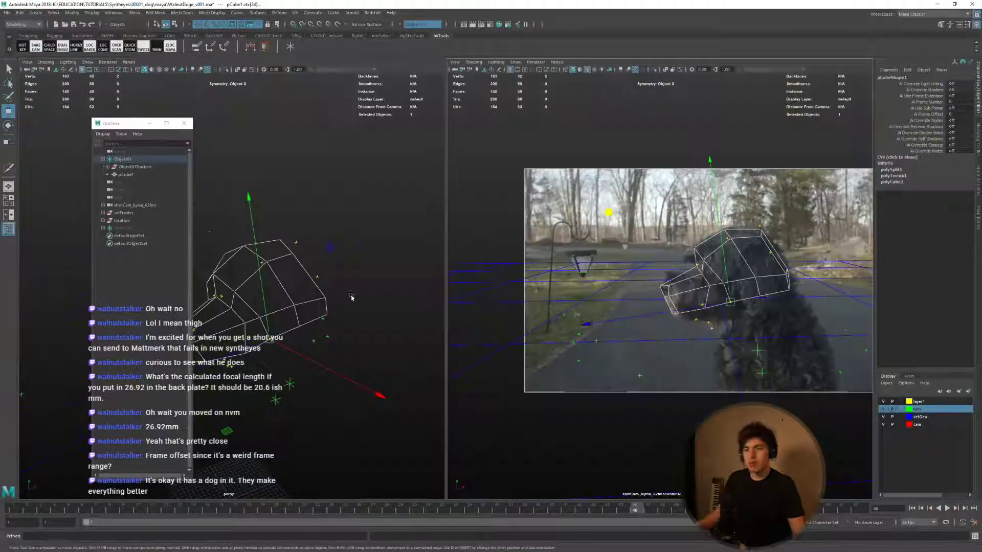
key("space")
left_click_drag(542, 311, 559, 284, "alt")
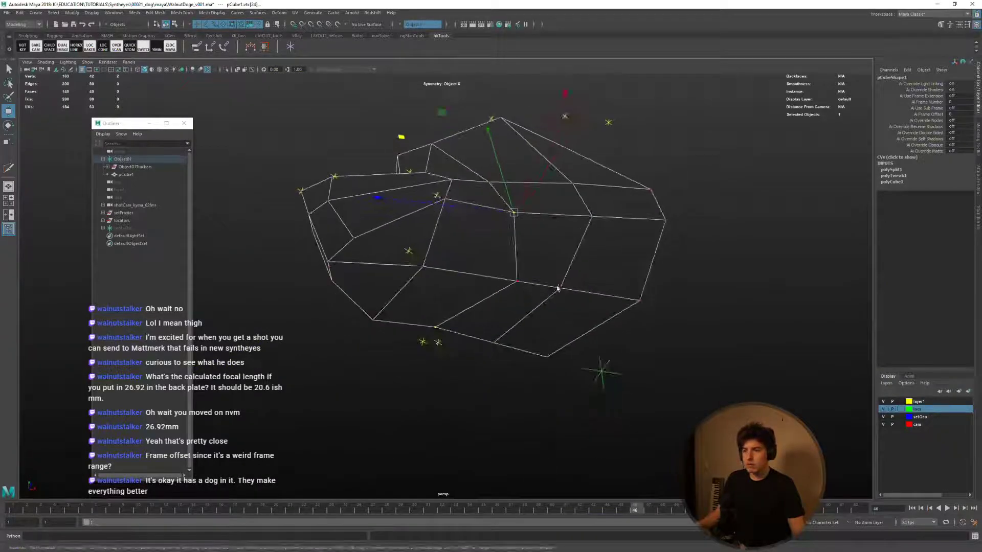
right_click_drag(559, 285, 571, 288)
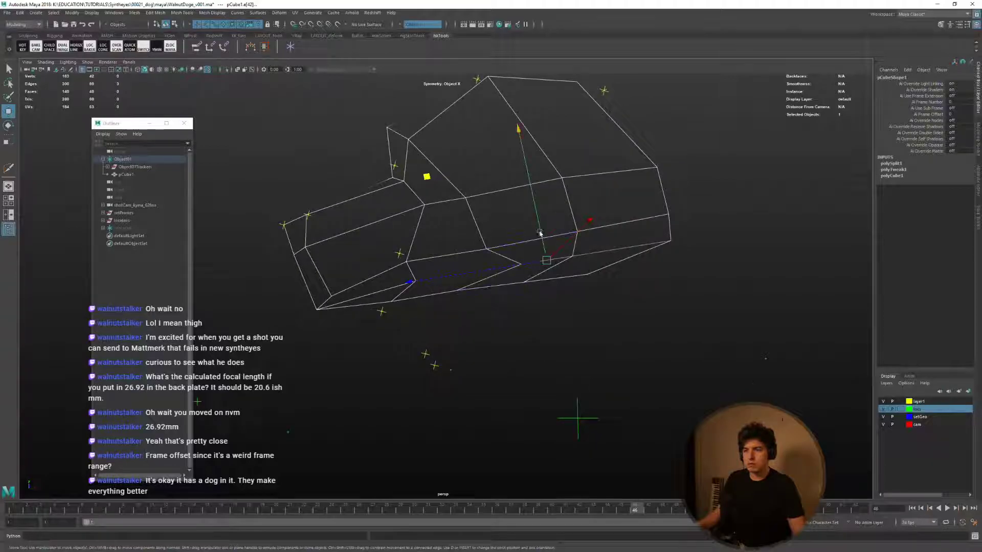
left_click_drag(540, 232, 540, 265)
key("space")
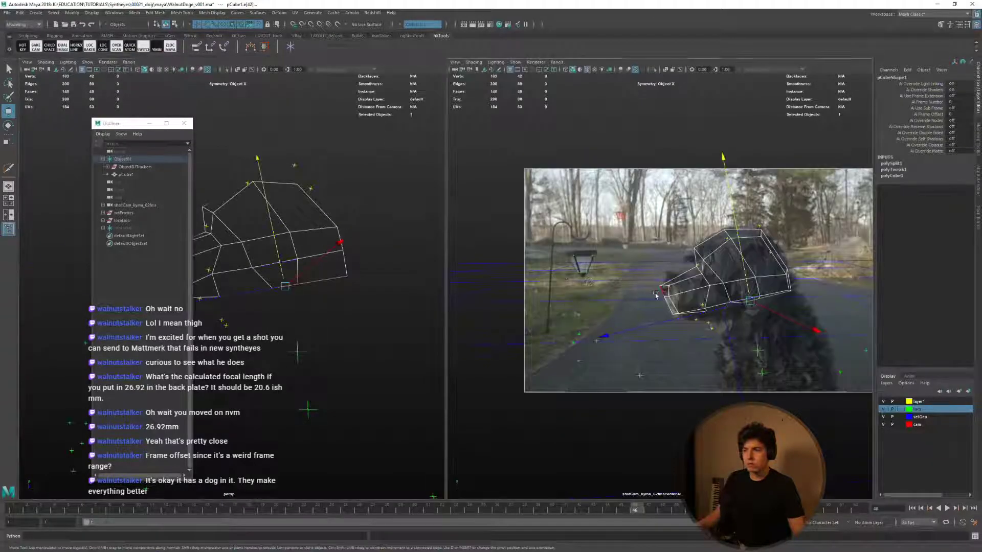
key("space")
left_click(502, 250)
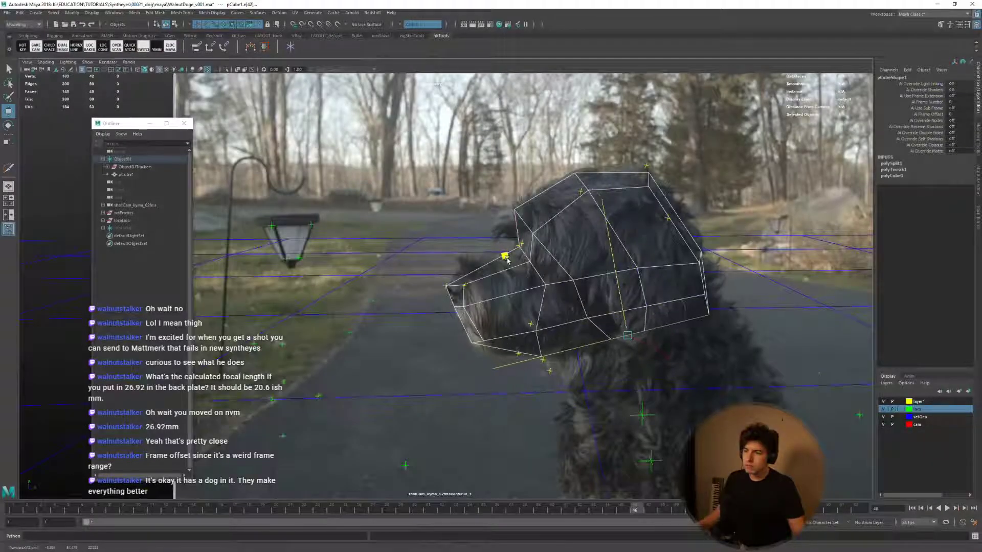
Align the individual underside vertices with the dog's throat line in the profile frame, then play the shot to check them.
right_click_drag(596, 323, 560, 322)
left_click(587, 318)
left_click(605, 340)
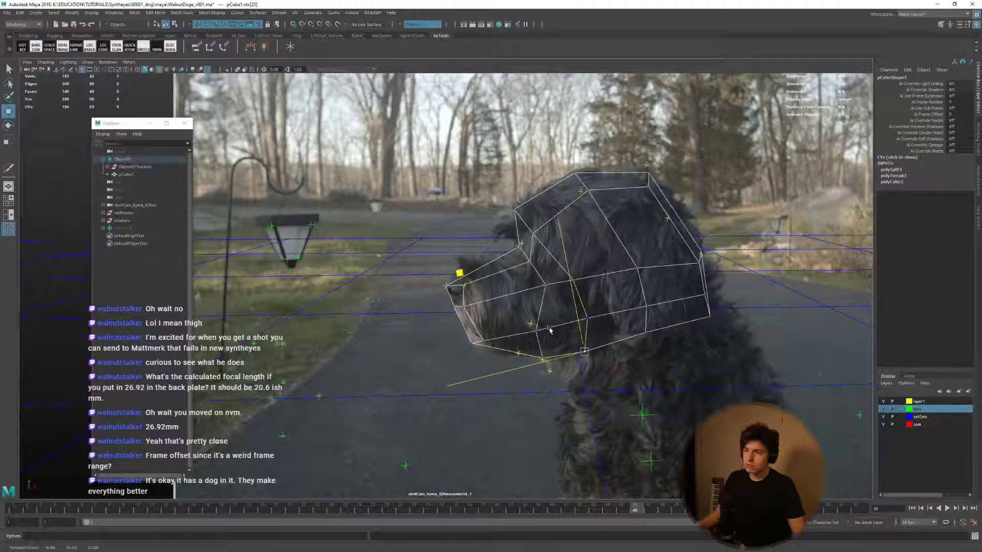
left_click_drag(685, 337, 705, 331)
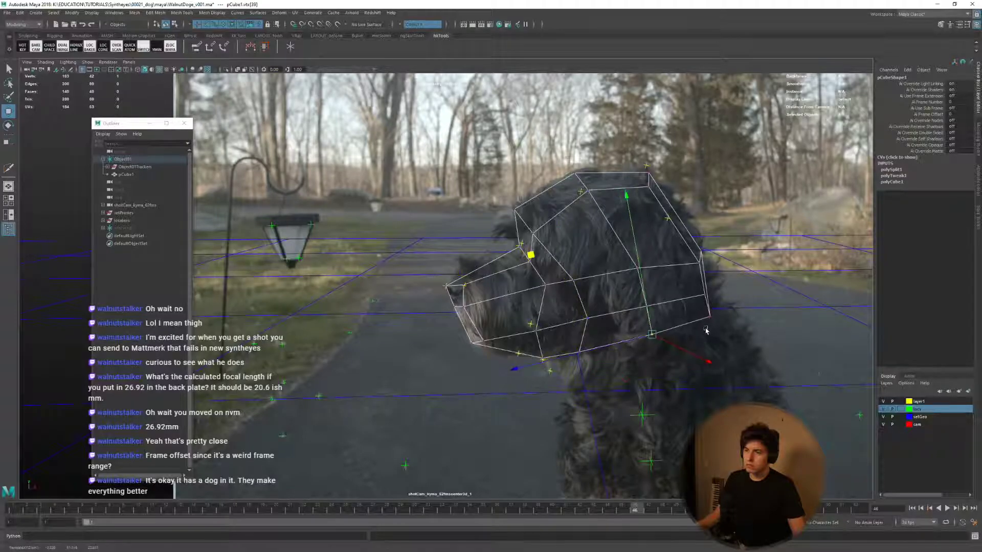
key("alt+v")
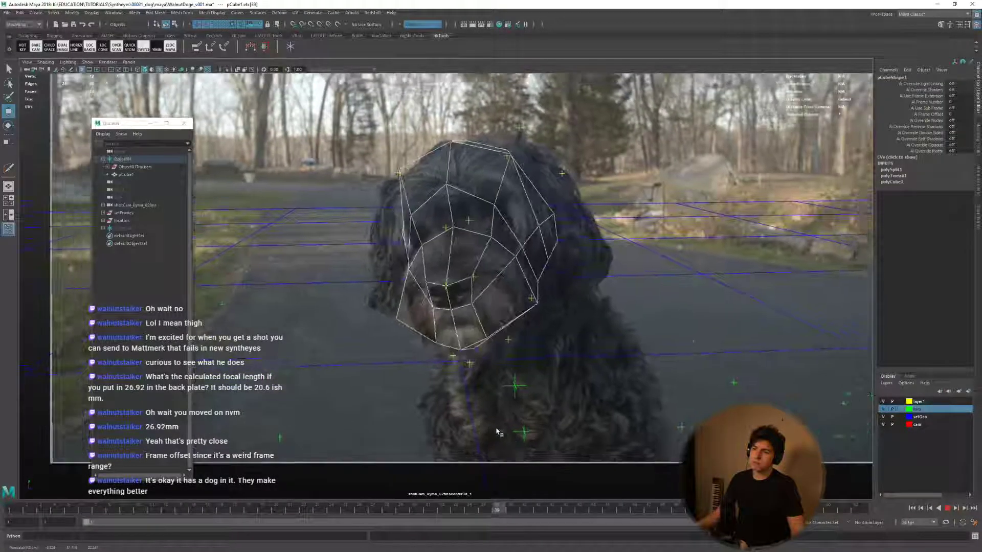
Move the side brow vertex outward in the front-facing frame, refine it in profile, and check it across the shot.
left_click_drag(511, 206, 519, 201)
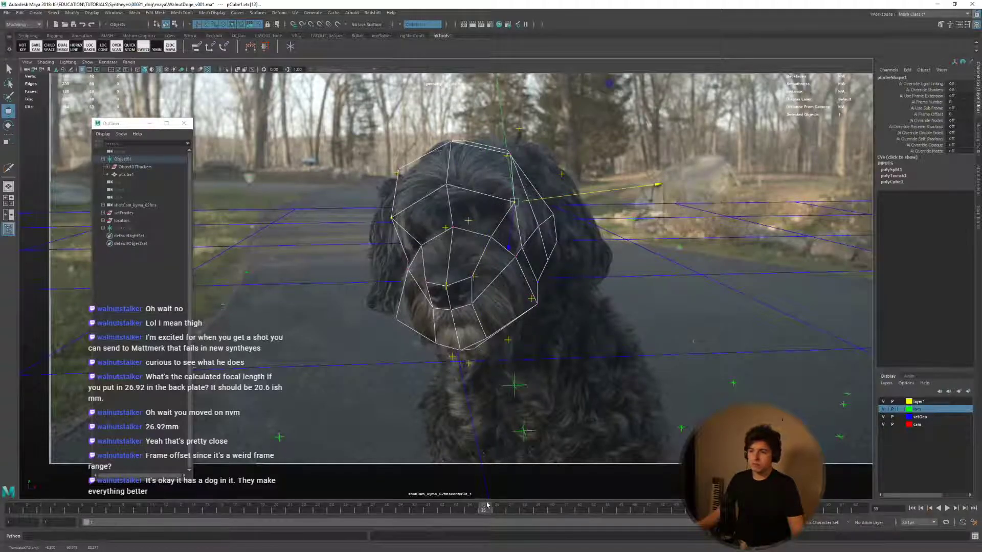
mouse_move(487, 505)
left_mouse_down()
mouse_move(308, 491)
mouse_move(477, 495)
mouse_move(634, 463)
left_mouse_up()
left_click_drag(538, 242, 532, 239)
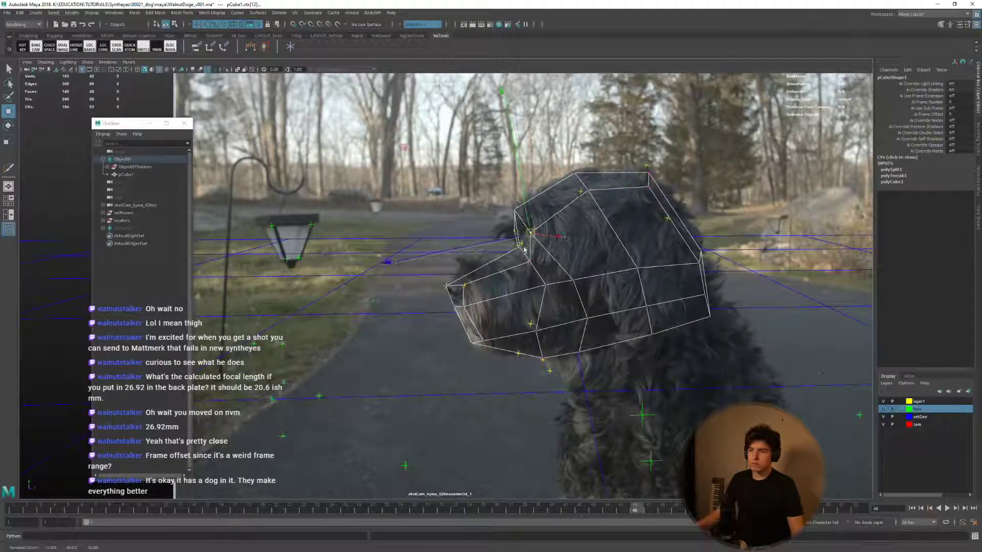
mouse_move(613, 513)
left_mouse_down()
mouse_move(260, 460)
mouse_move(489, 470)
mouse_move(726, 462)
mouse_move(460, 460)
mouse_move(603, 455)
mouse_move(520, 457)
mouse_move(618, 444)
mouse_move(539, 446)
left_mouse_up()
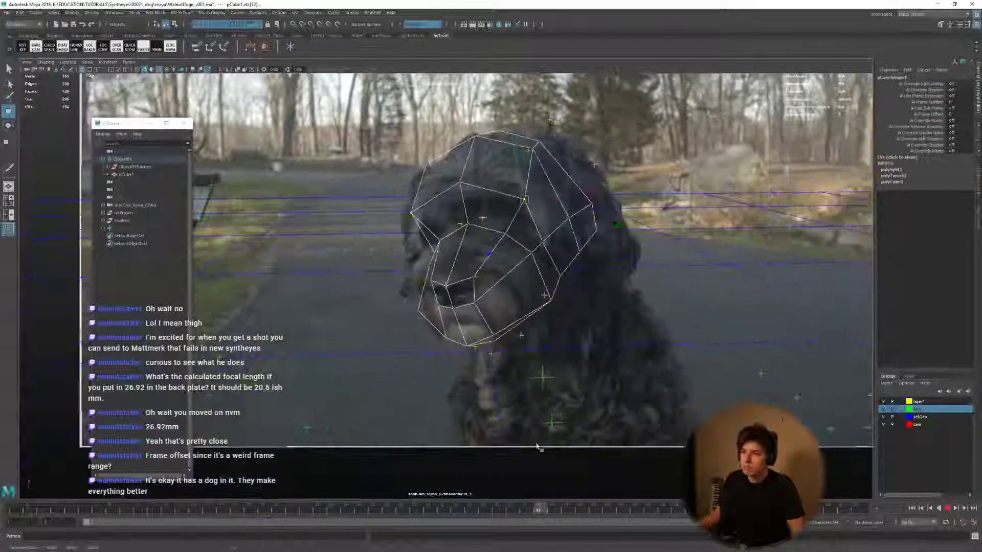
Push the two side vertices behind the cheek outward to widen the face in the three-quarter frame.
right_click_drag(558, 265, 554, 244)
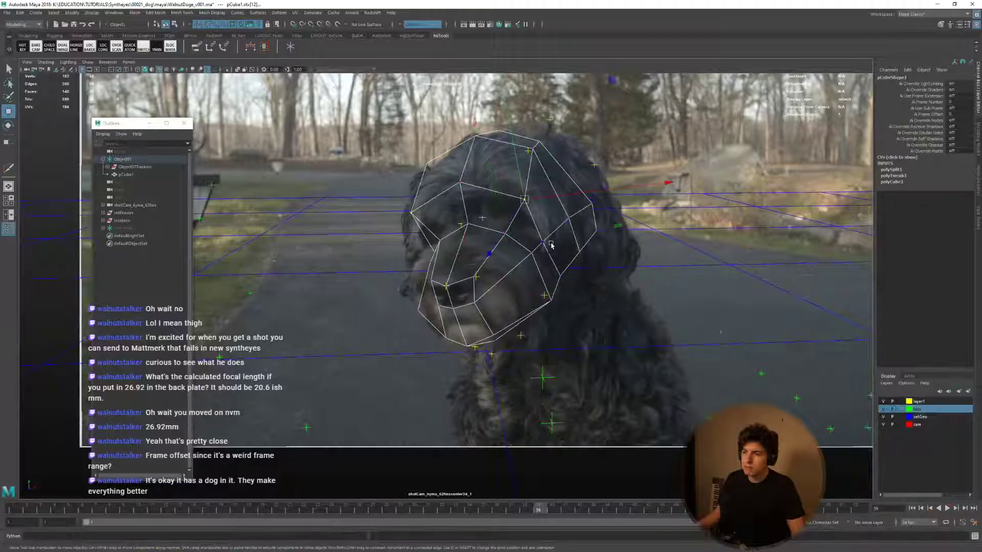
left_click_drag(554, 241, 566, 240)
left_click(562, 275)
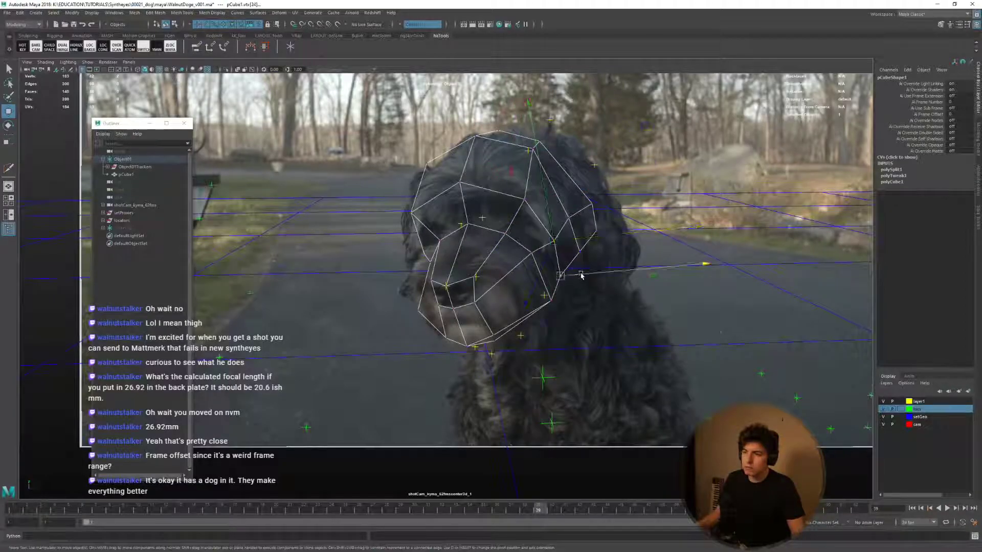
left_click_drag(581, 276, 587, 277)
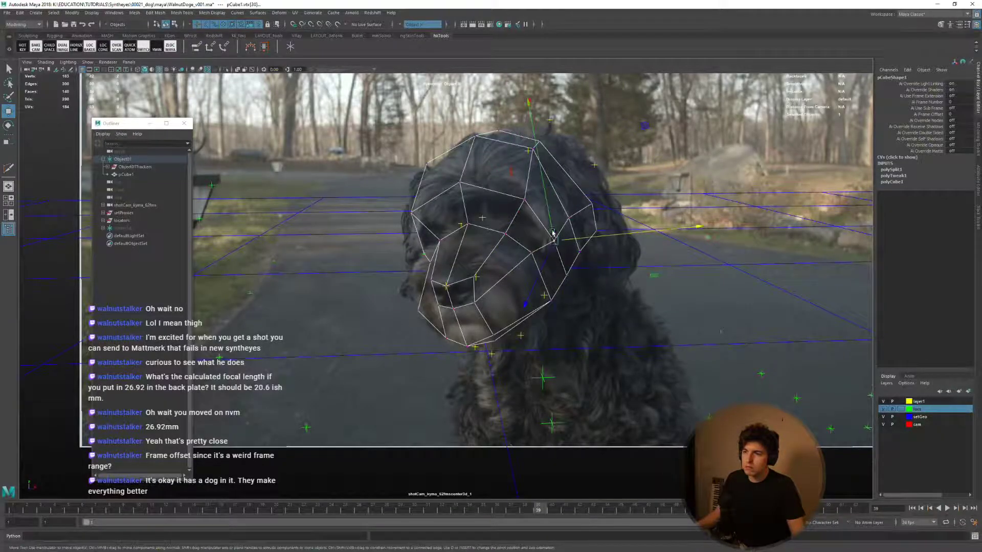
left_click_drag(552, 233, 552, 230)
Fine-tune the cheek vertices and the jaw corner vertex in the profile frame at frame 47.
left_click_drag(539, 508, 648, 509)
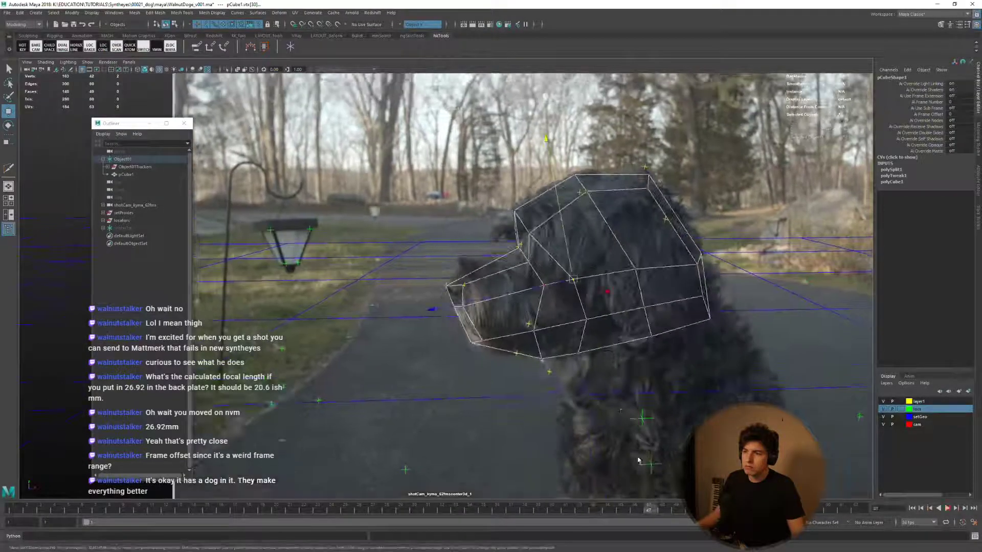
left_click(573, 280)
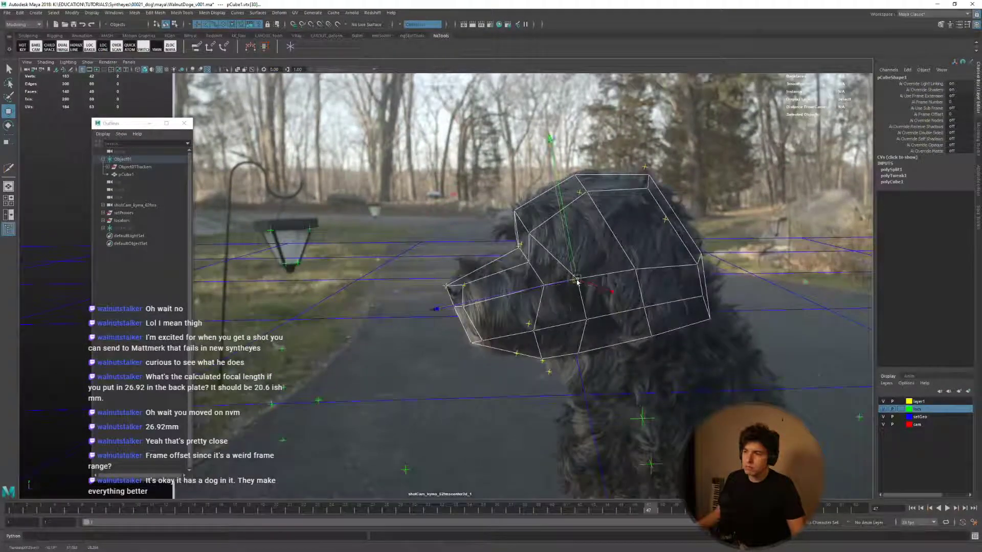
left_click(543, 285)
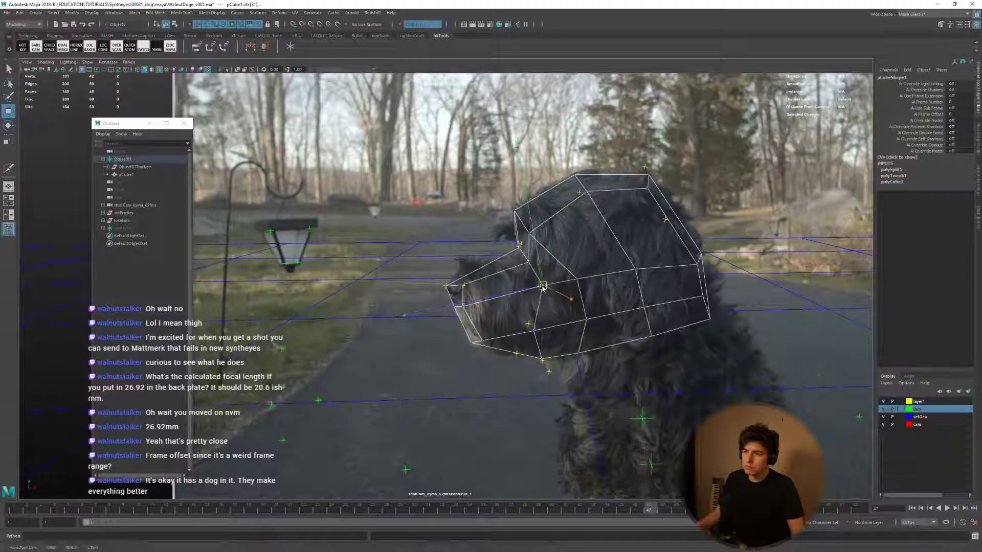
left_click(541, 329)
left_click_drag(523, 335, 529, 335)
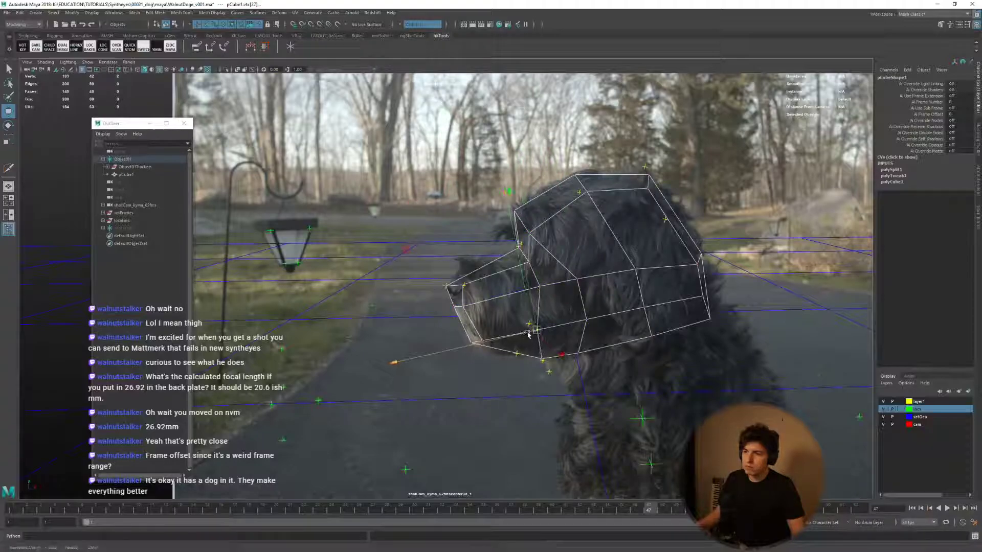
Move the rear side vertices of the head outward in the front-facing frame to widen the skull.
left_click_drag(648, 506, 483, 500)
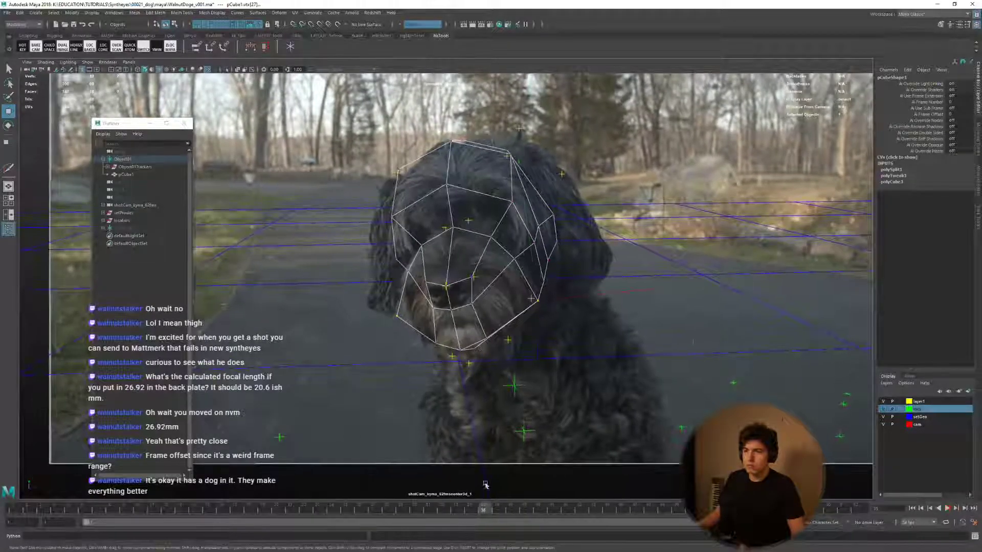
mouse_move(509, 218)
right_mouse_down()
mouse_move(503, 242)
mouse_move(514, 233)
right_mouse_up()
left_click(539, 226)
mouse_move(551, 225)
left_mouse_down()
mouse_move(572, 213)
mouse_move(563, 228)
left_mouse_up()
left_click(554, 216)
left_click(547, 226)
Move the muzzle's side vertex beside the nose outward in the front-facing frame and check it in the profile frame.
mouse_move(485, 511)
left_mouse_down()
mouse_move(651, 506)
mouse_move(458, 507)
mouse_move(554, 507)
mouse_move(498, 506)
left_mouse_up()
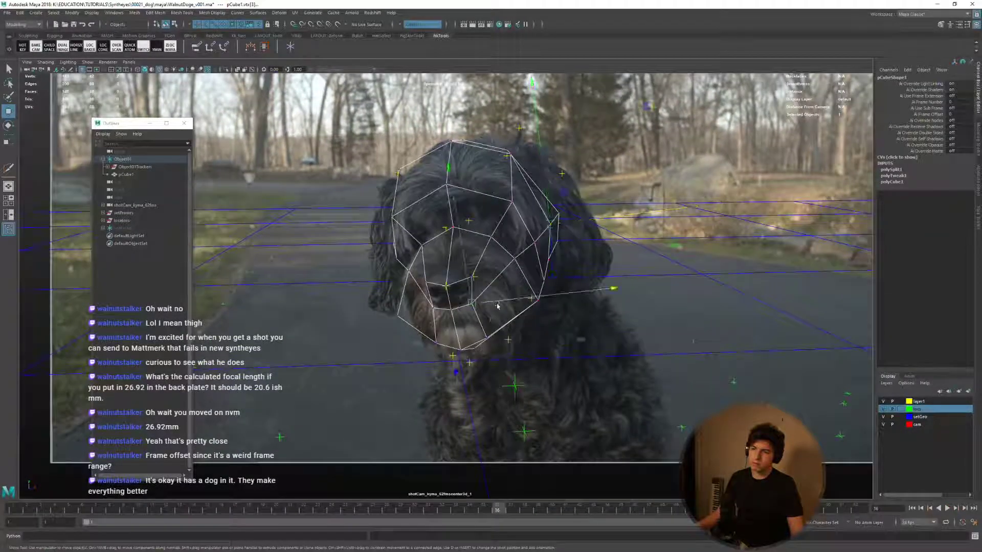
left_click_drag(497, 306, 510, 301)
mouse_move(495, 509)
left_mouse_down()
mouse_move(618, 508)
mouse_move(471, 508)
mouse_move(538, 508)
mouse_move(606, 477)
mouse_move(493, 484)
mouse_move(481, 479)
mouse_move(559, 471)
mouse_move(467, 476)
mouse_move(676, 439)
mouse_move(588, 421)
mouse_move(661, 415)
left_mouse_up()
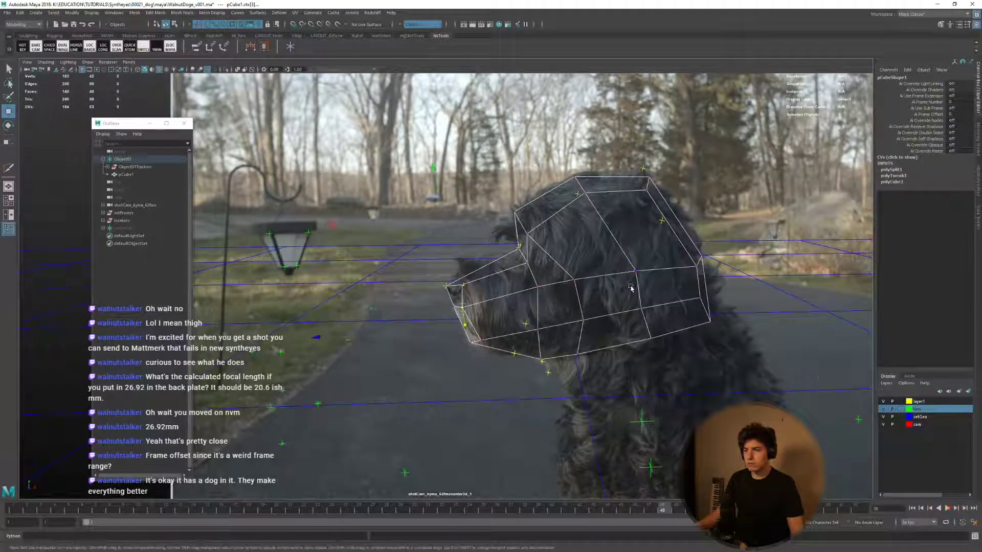
right_click_drag(643, 304, 645, 327)
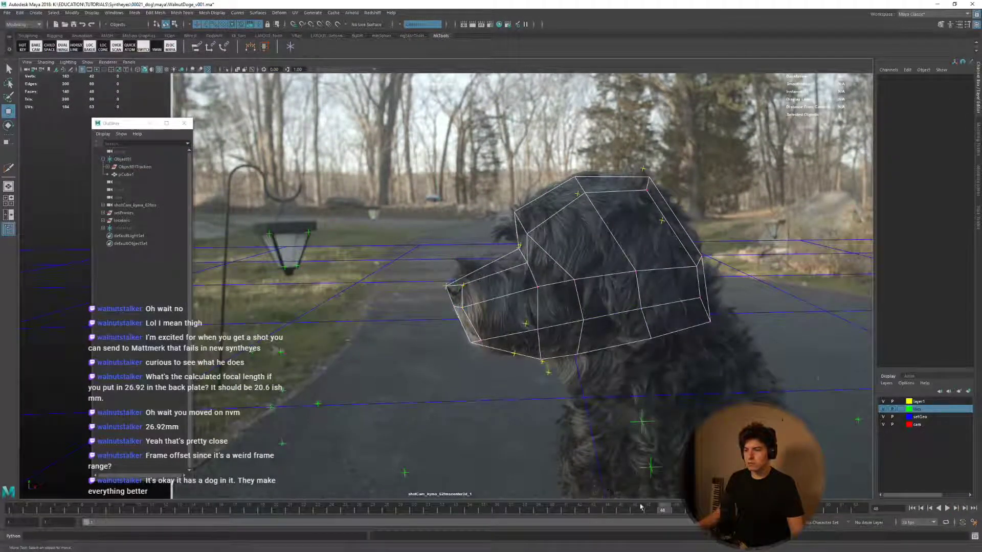
Switch the head mesh to face selection and examine its shape near frame 37 in the perspective and camera views.
mouse_move(601, 513)
left_mouse_down()
mouse_move(588, 511)
mouse_move(619, 510)
mouse_move(513, 525)
left_mouse_up()
right_click_drag(535, 251, 571, 241)
key("space")
key("space")
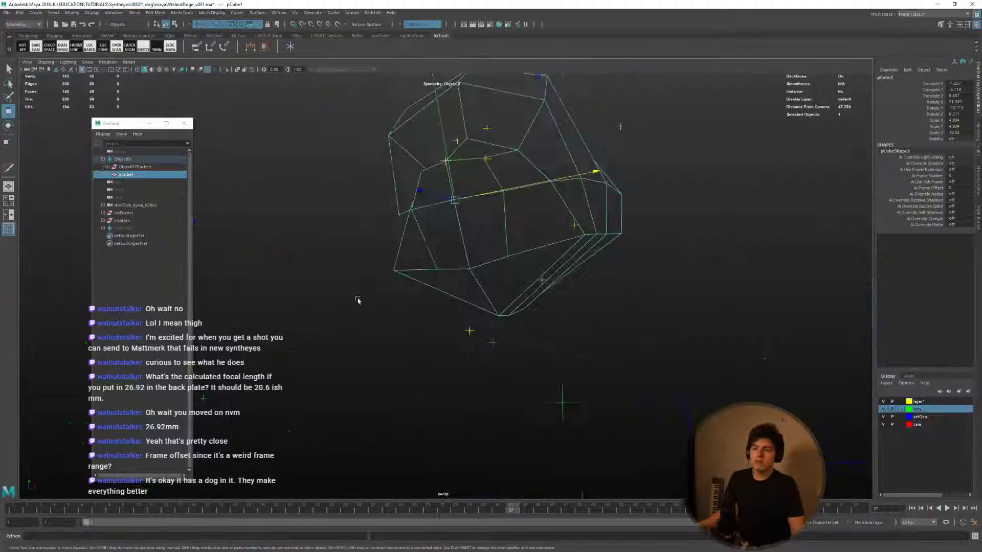
left_click_drag(357, 298, 485, 263, "alt")
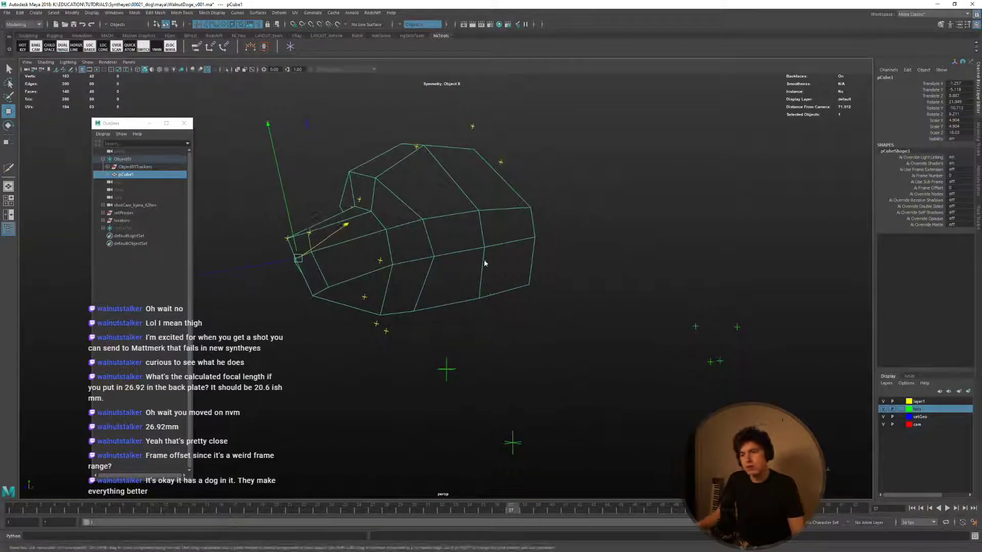
right_click(484, 263)
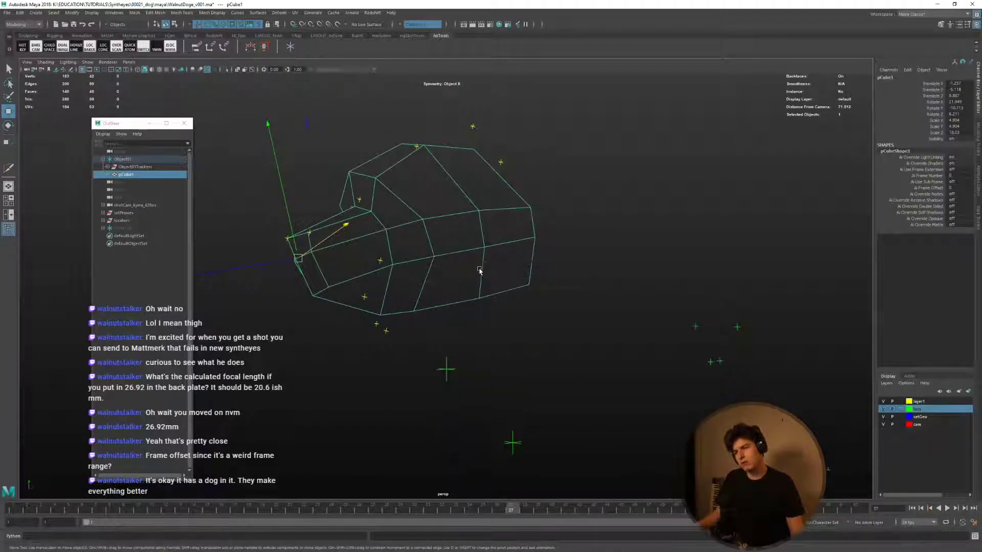
right_click_drag(480, 272, 492, 271)
left_click_drag(492, 271, 436, 232, "alt")
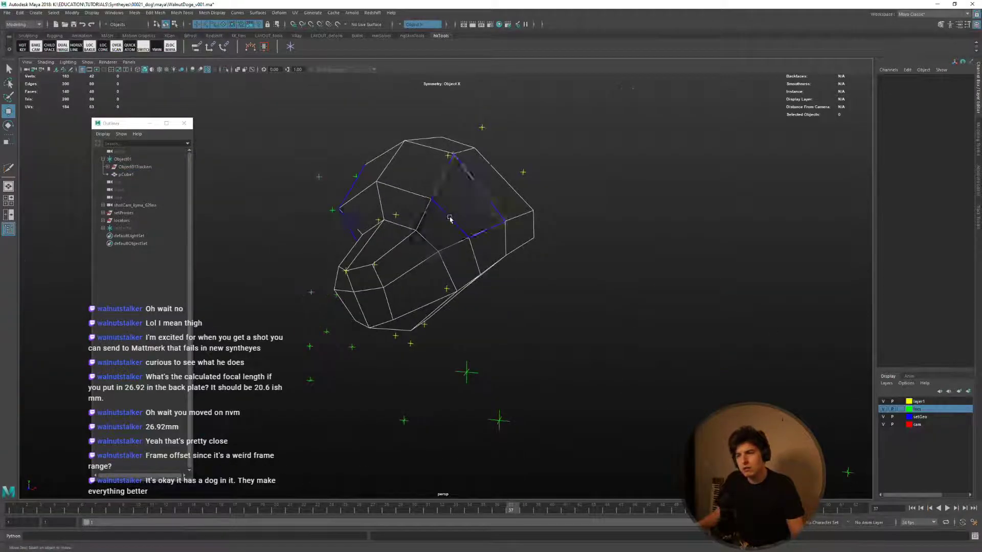
key("space")
key("space")
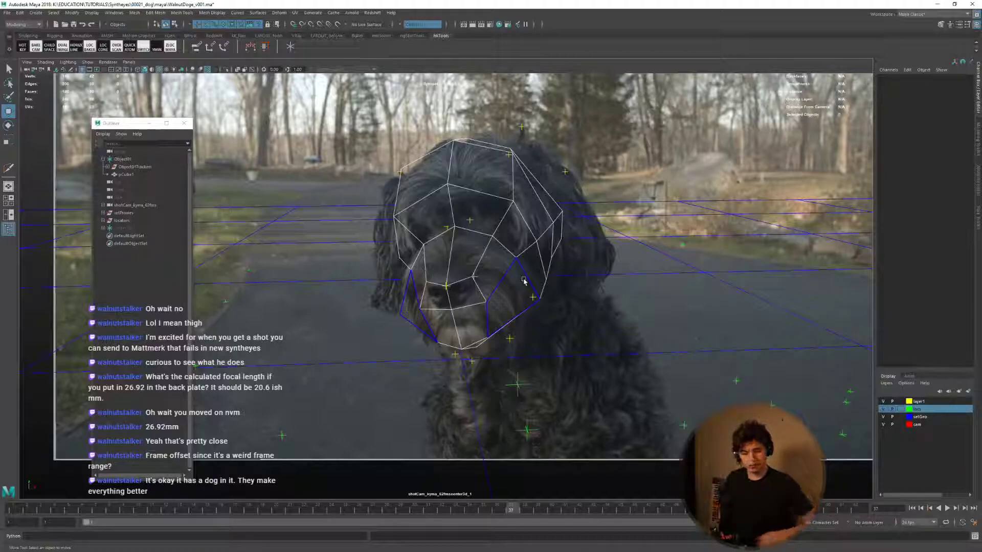
key("alt+v")
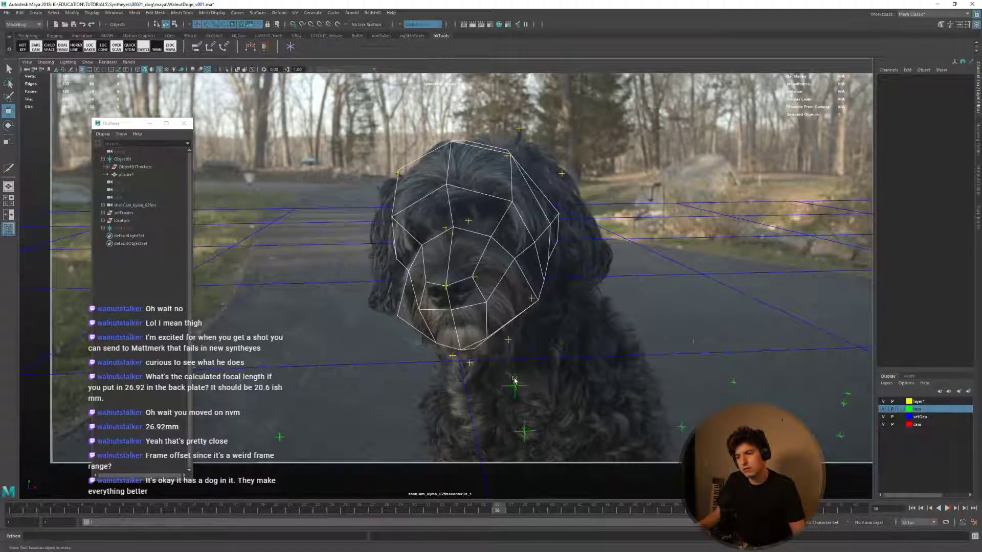
Extrude the faces on the underside of the head downward to form the dog's neck.
key("space")
key("space")
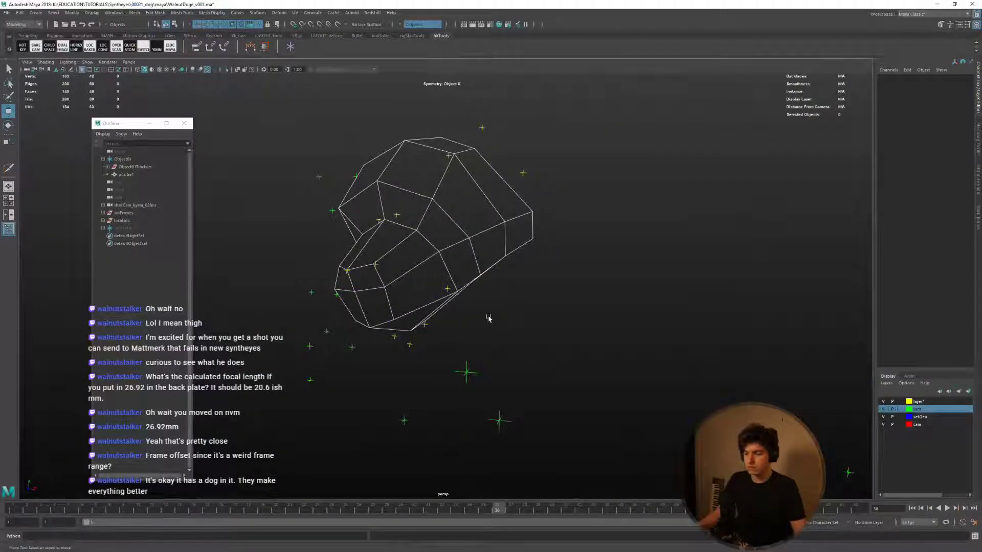
mouse_move(497, 319)
left_mouse_down("alt")
mouse_move(493, 287)
mouse_move(447, 306)
mouse_move(465, 321)
mouse_move(512, 319)
left_mouse_up("alt")
left_click(492, 286)
key("space")
key("space")
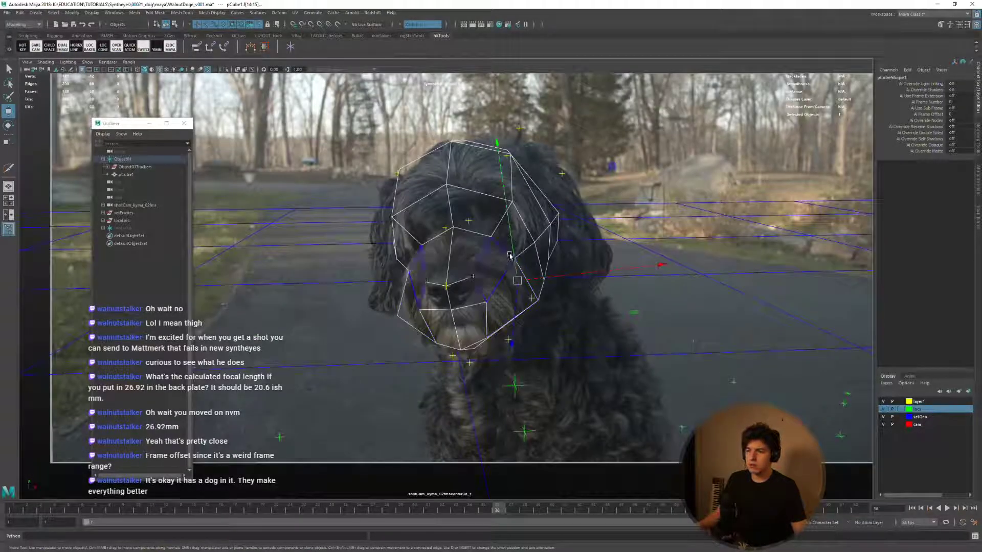
key("space")
left_click_drag(358, 240, 330, 258, "alt")
key("ctrl+e")
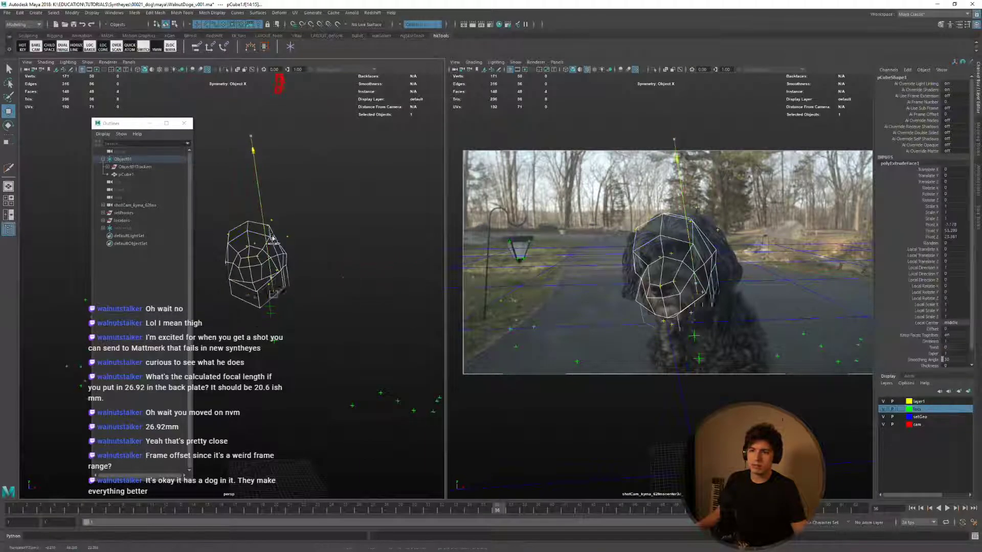
left_click_drag(269, 227, 280, 262)
Flatten the extruded faces at the neck's lower end and scale them up slightly.
key("r")
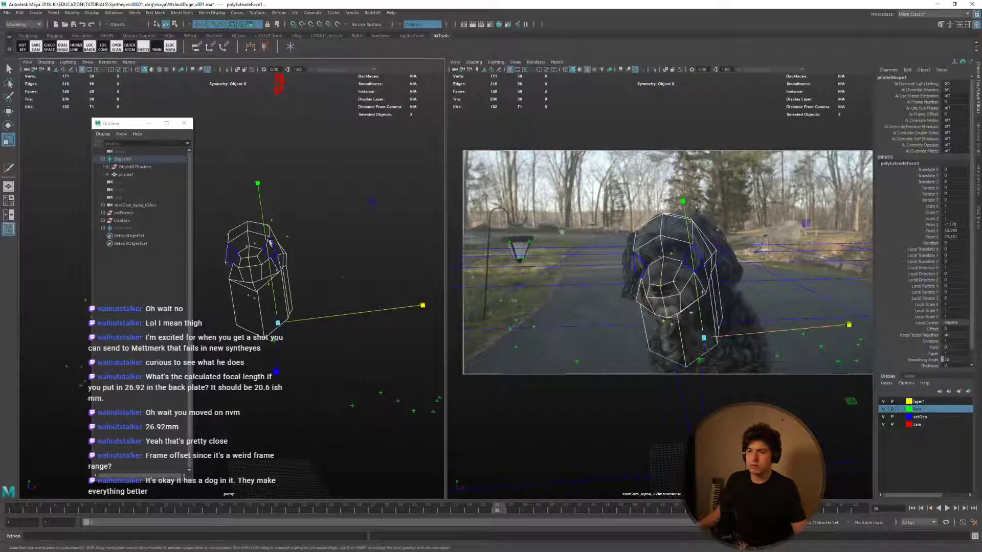
left_click(262, 215)
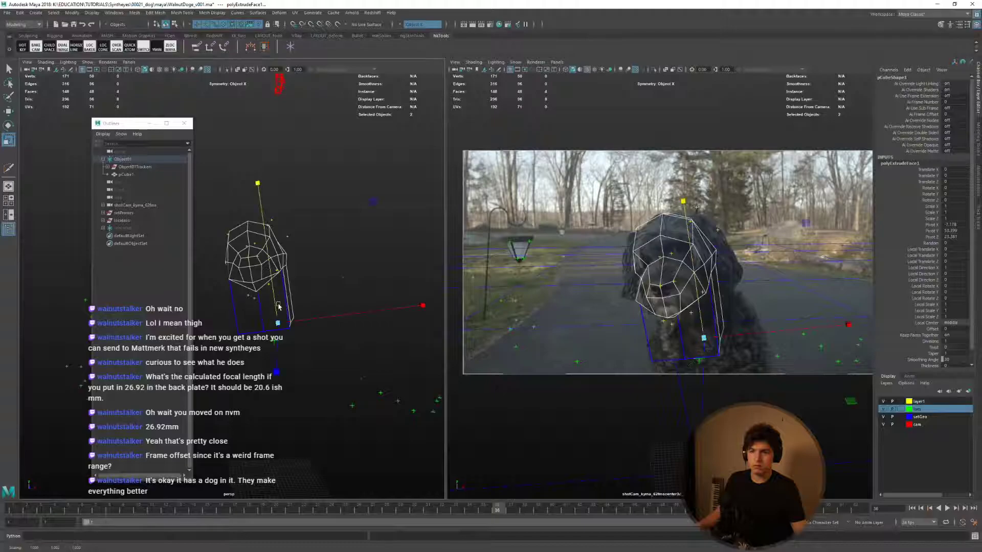
key("space")
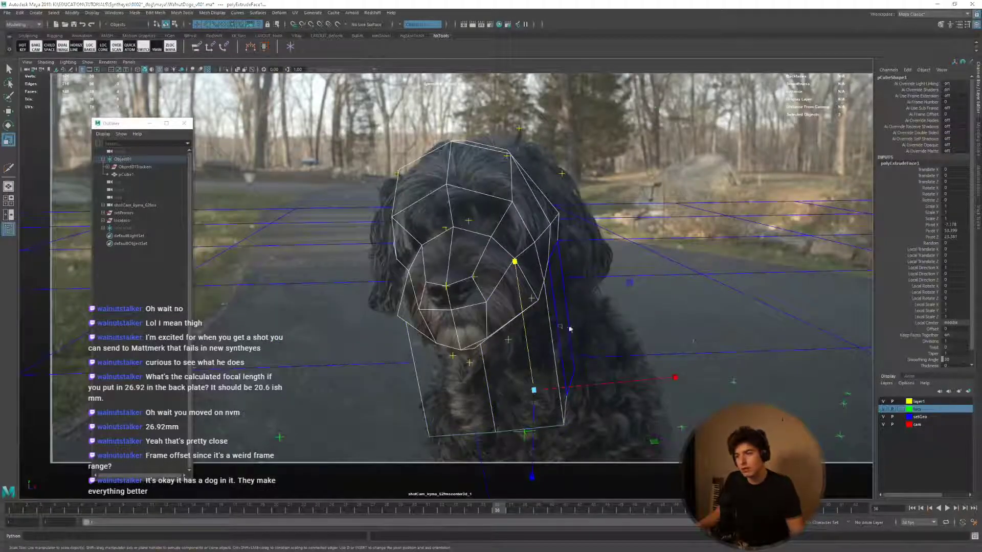
key("space")
left_click_drag(322, 287, 327, 252, "alt")
key("w")
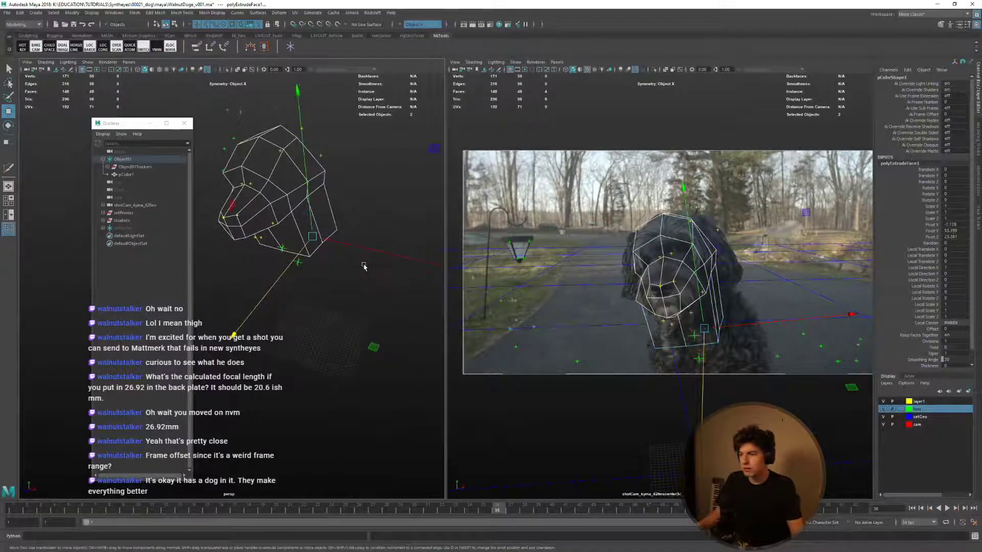
key("r")
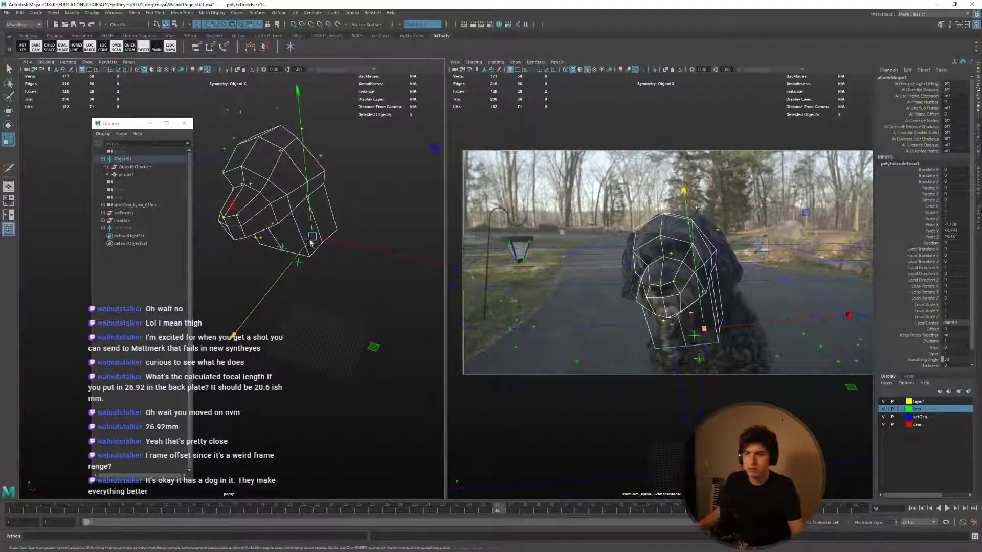
left_click_drag(313, 237, 327, 305)
key("w")
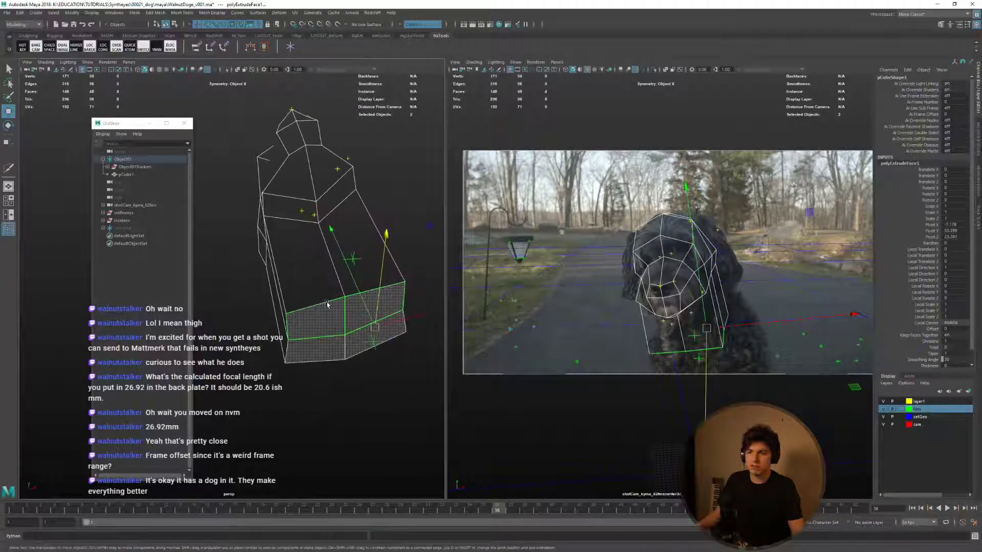
Move the side and front centre vertices of the neck's lower end outward to round its outline.
right_click_drag(327, 305, 304, 312)
left_click(302, 336)
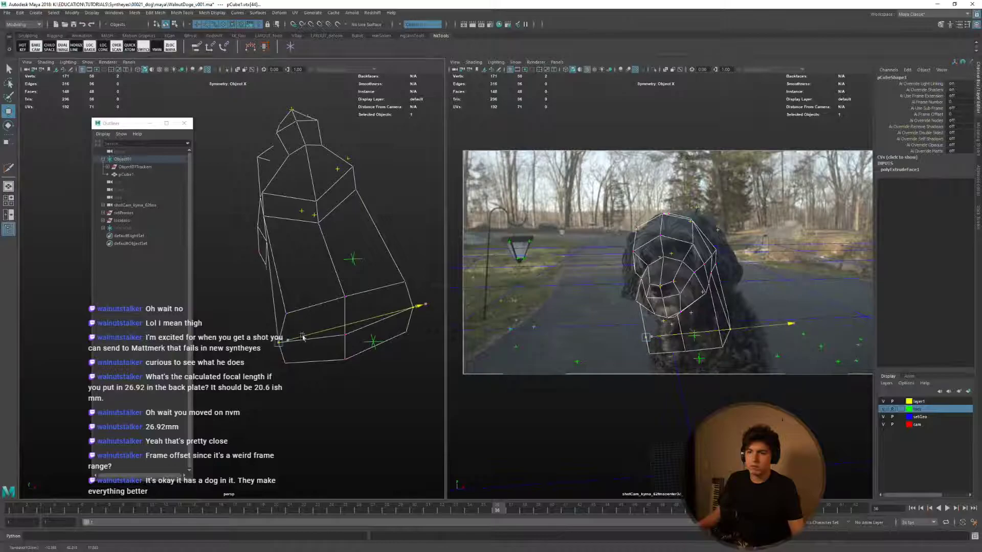
left_click(346, 360)
left_click_drag(345, 360, 263, 335, "alt")
Select all vertices of the neck's lower end and scale them up towards the dog's chest width in the camera view.
left_click_drag(431, 235, 162, 157)
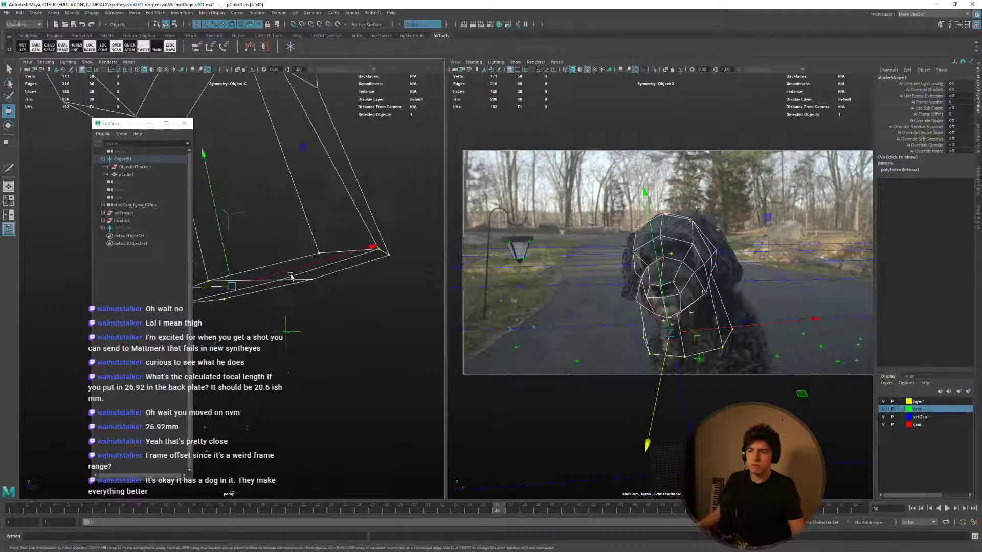
left_click(136, 115)
left_click_drag(127, 124, 400, 95)
left_click_drag(223, 246, 194, 196, "alt")
left_click(188, 214)
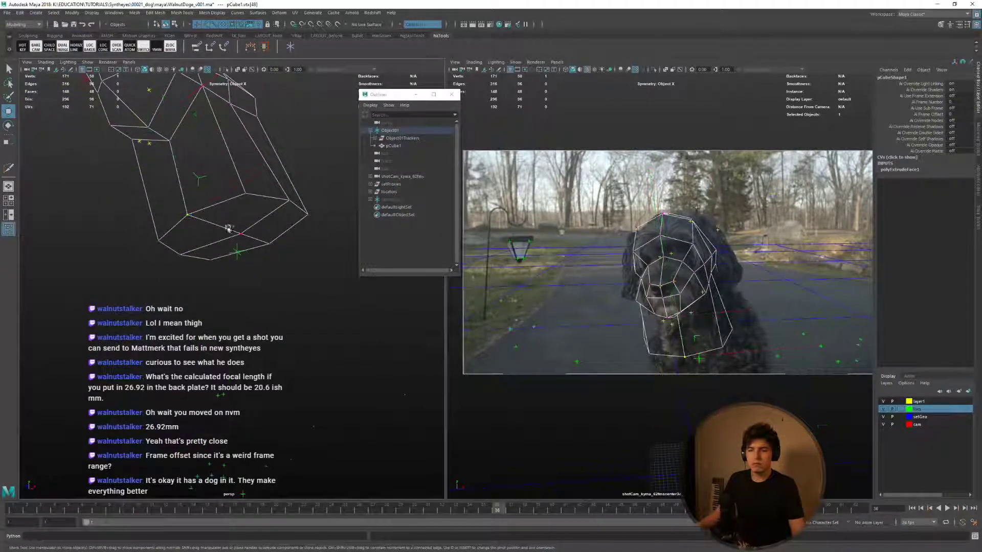
left_click_drag(328, 192, 197, 275)
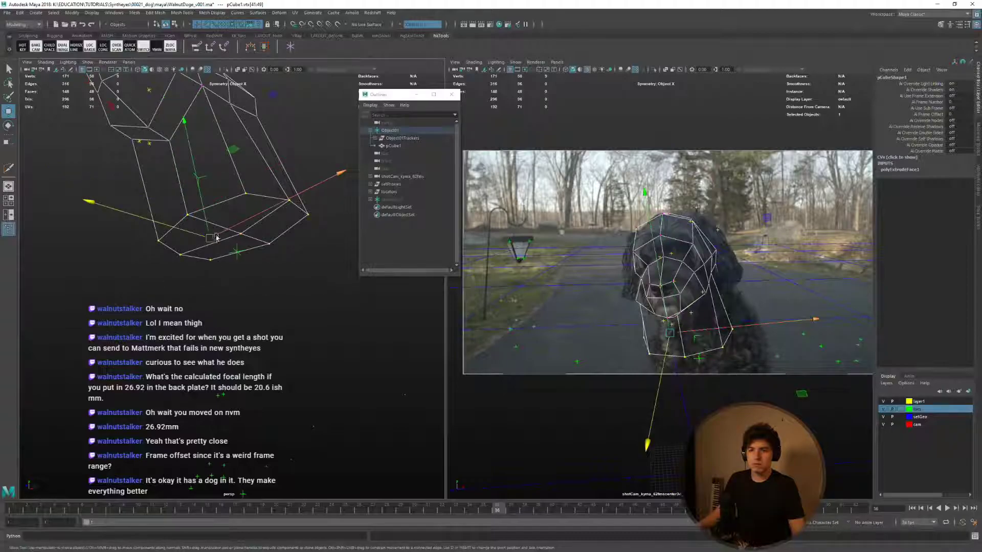
key("r")
left_click_drag(216, 237, 280, 239, "alt")
mouse_move(215, 235)
left_mouse_down()
mouse_move(237, 238)
mouse_move(195, 239)
mouse_move(204, 247)
left_mouse_up()
key("ctrl+z")
key("space")
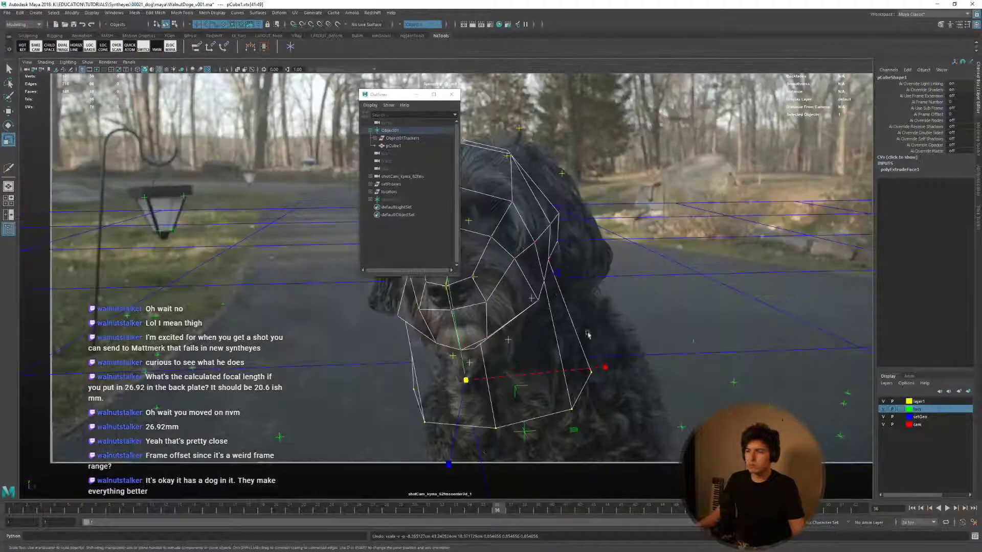
middle_click_drag(586, 318, 620, 318)
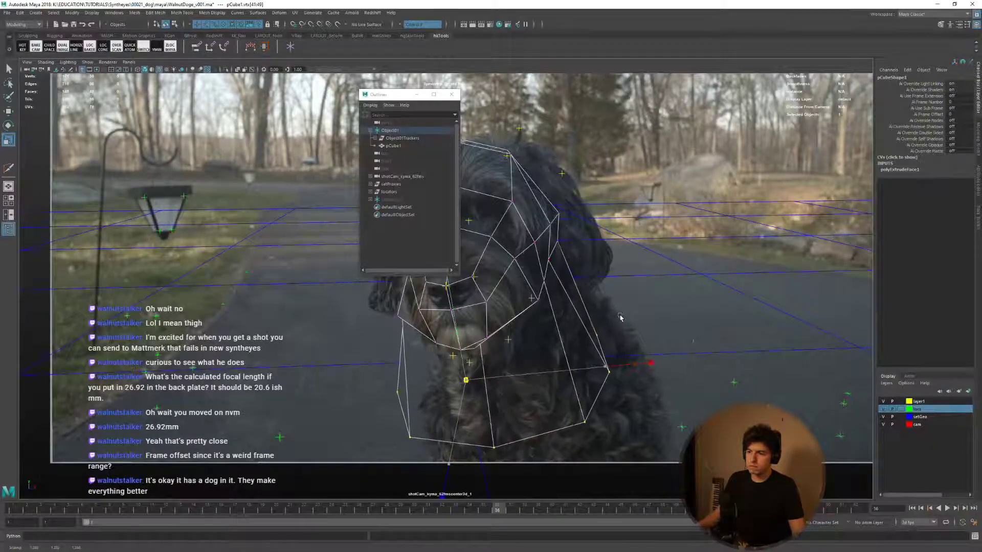
Move the neck's lower vertices further down the dog's chest and enlarge them slightly more.
key("w")
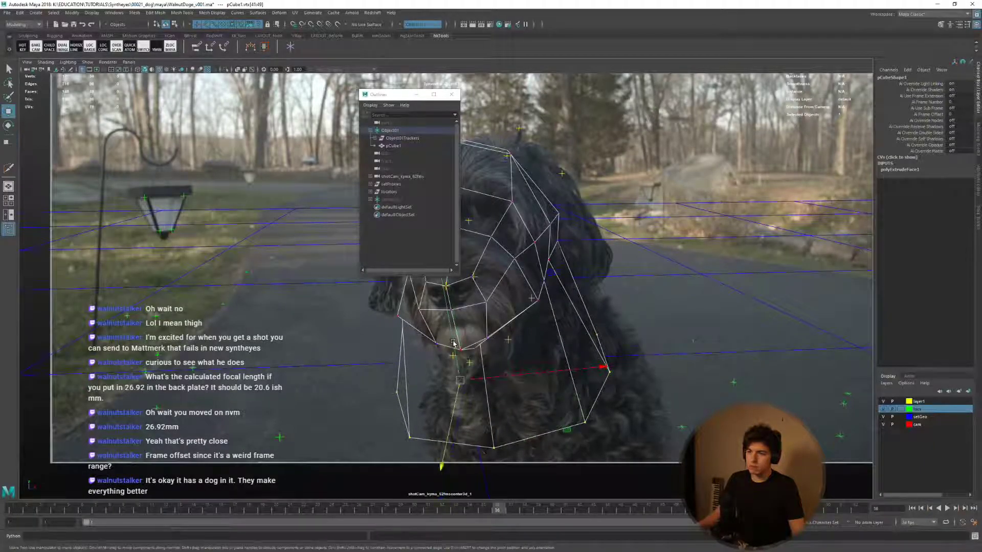
left_click_drag(452, 342, 455, 356)
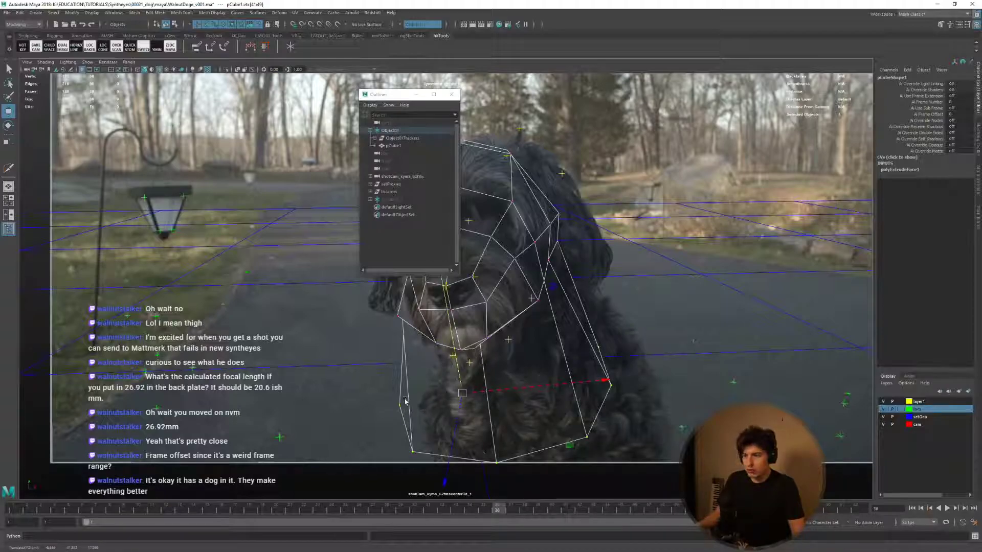
key("r")
middle_click_drag(439, 398, 478, 398)
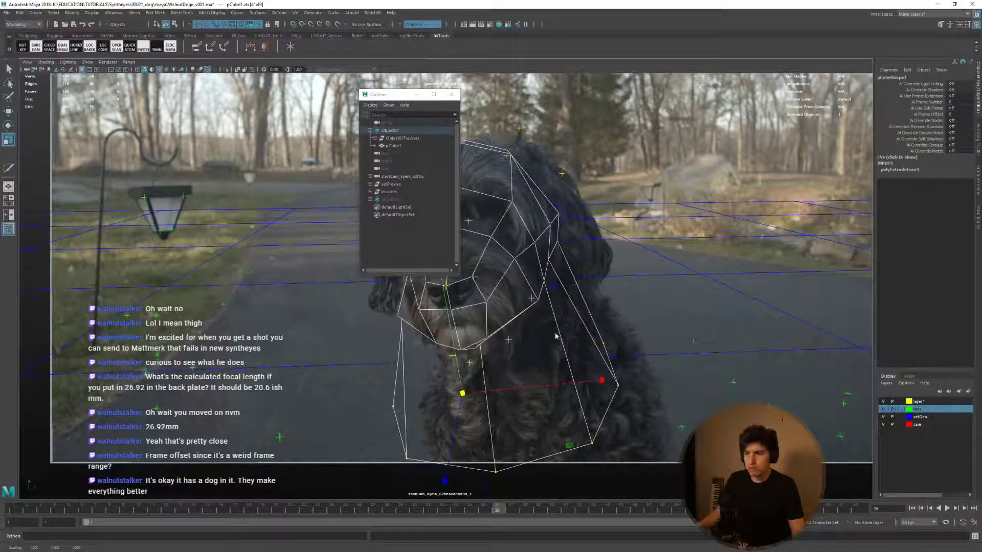
Cut an edge loop around the middle of the neck and scale it inward to narrow the neck.
right_click_drag(556, 336, 518, 335, "shift")
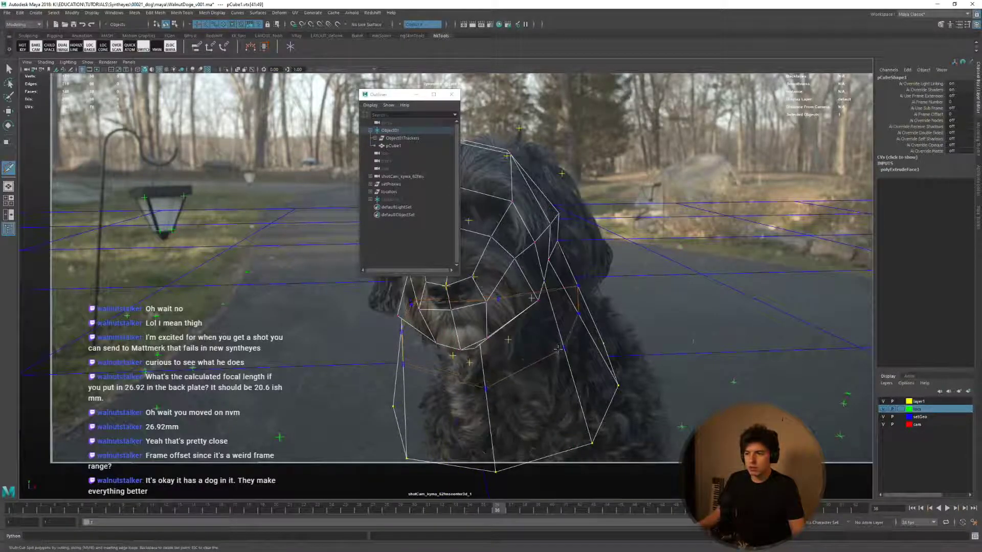
left_click(557, 361, "ctrl")
key("w")
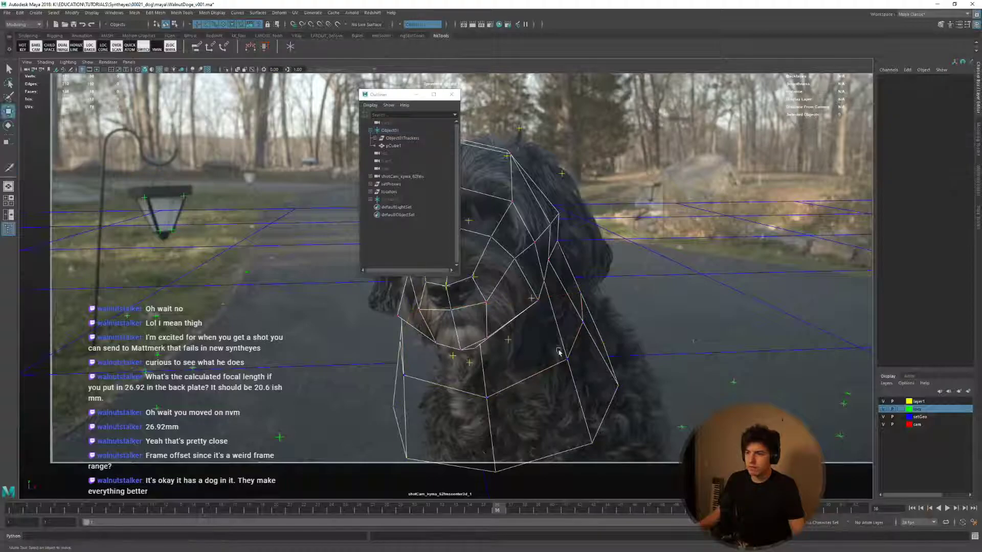
right_click_drag(558, 351, 555, 321)
key("r")
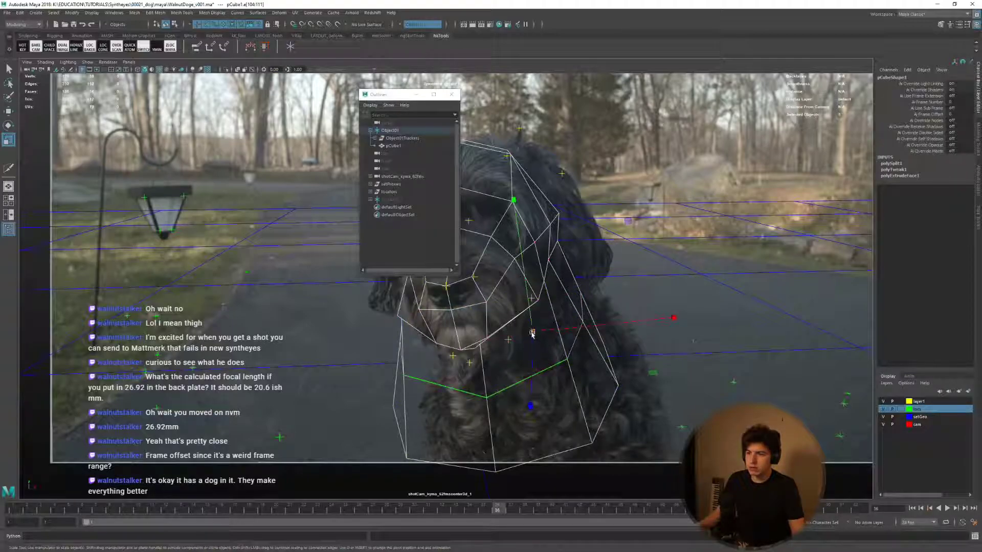
left_click_drag(532, 334, 503, 331)
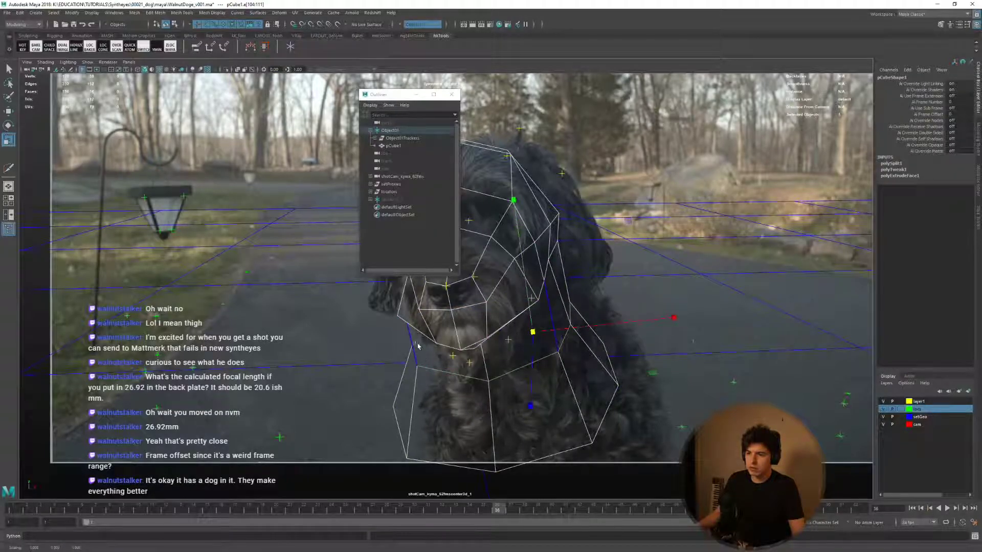
Set the camera view to wireframe display and close the Outliner covering the mesh in the perspective view.
key("4")
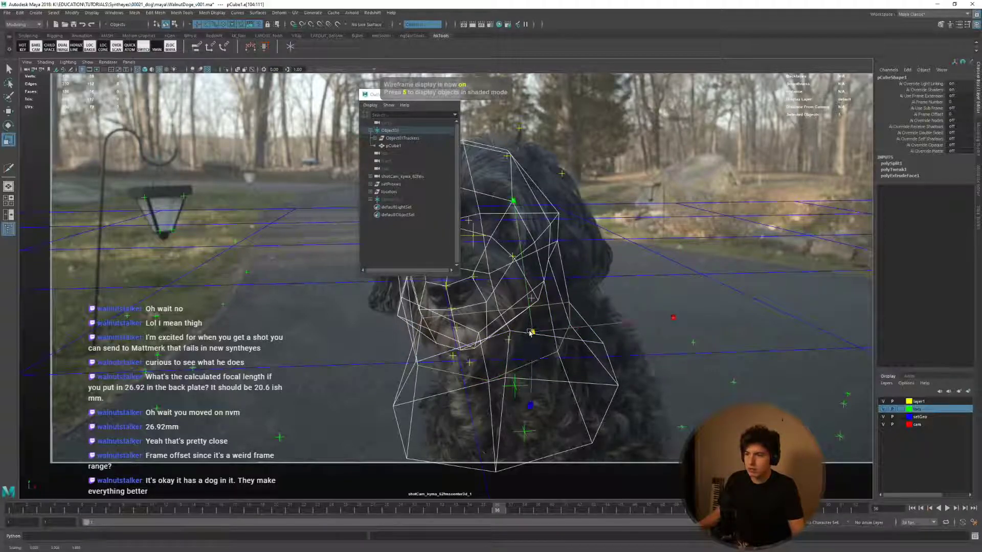
right_click(554, 311)
left_click(541, 315)
key("space")
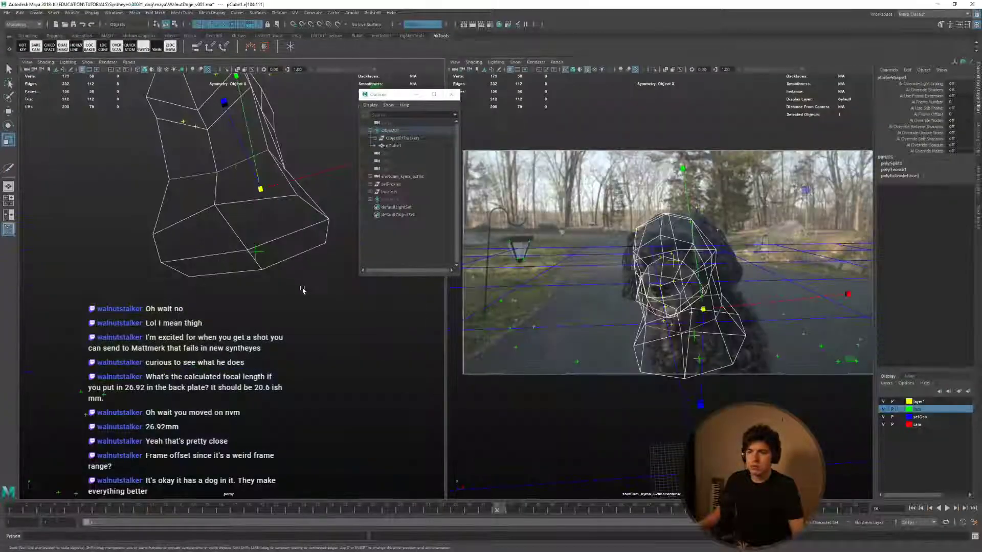
key("space")
left_click_drag(300, 270, 232, 262, "alt")
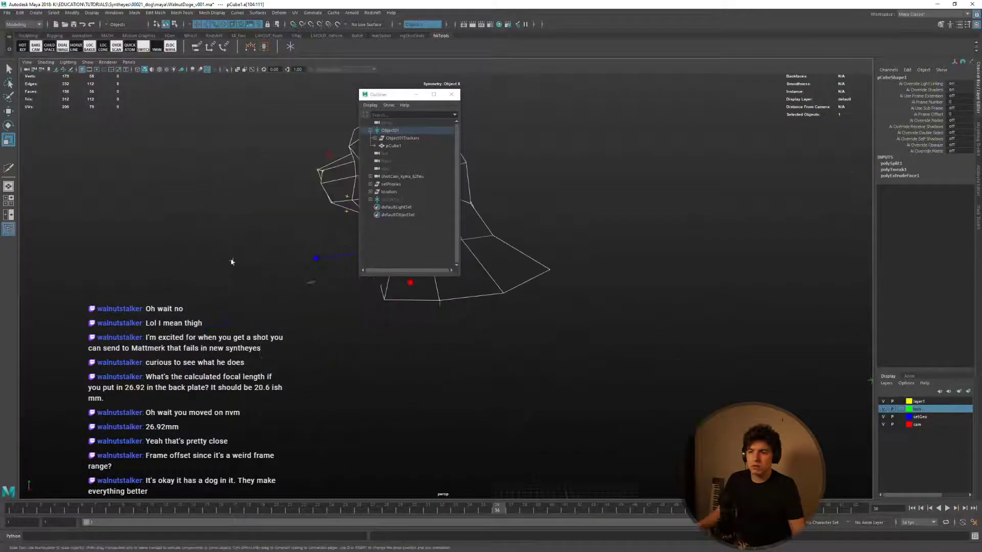
left_click(451, 95)
Move the rear vertex of the neck's middle loop backward, then select the vertex where the skull meets the neck.
left_click_drag(479, 222, 421, 319, "alt")
right_click_drag(422, 319, 382, 320)
left_click_drag(383, 320, 466, 289, "alt")
key("w")
left_click(470, 353)
left_click_drag(470, 355, 493, 370, "alt")
left_click_drag(413, 363, 427, 360)
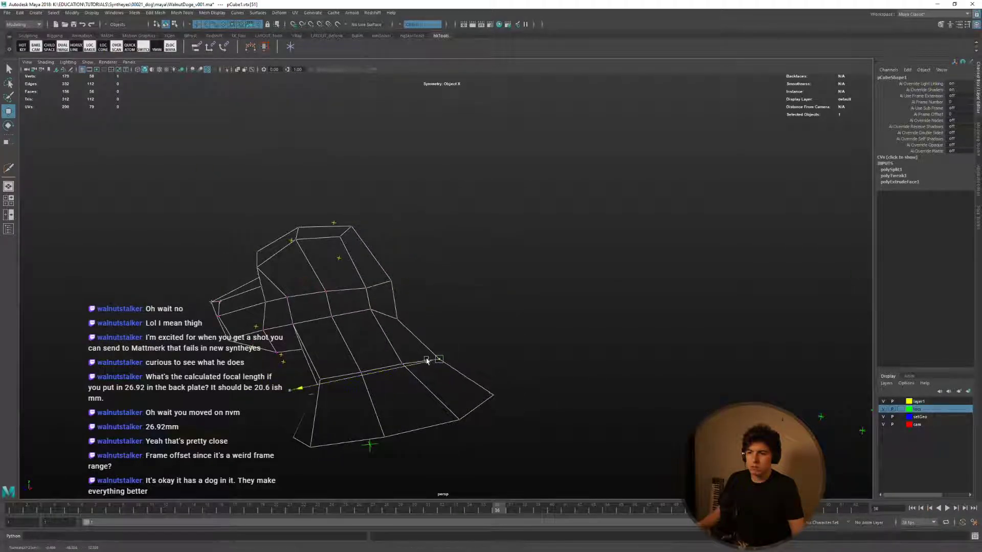
left_click(398, 320)
key("space")
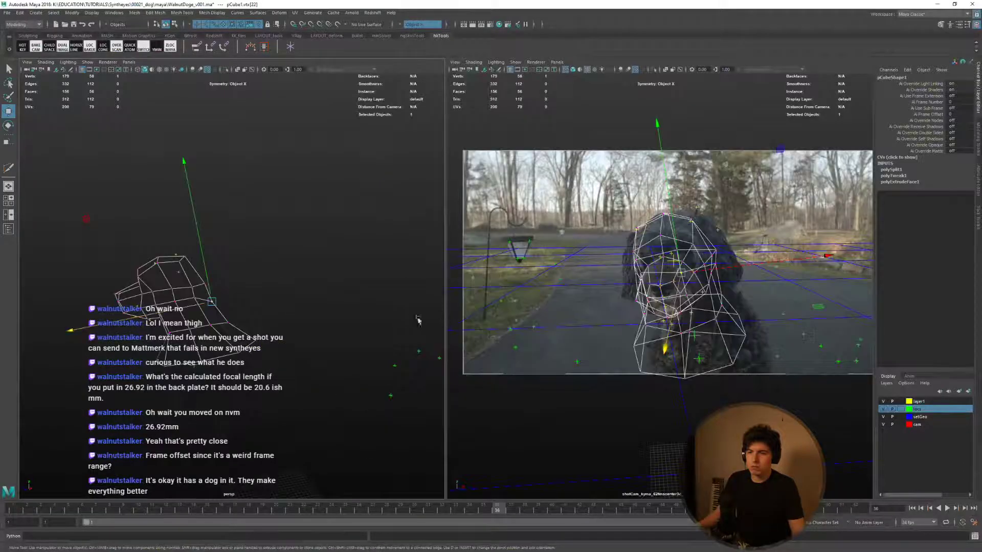
key("space")
mouse_move(446, 349)
left_mouse_down("alt")
mouse_move(292, 347)
mouse_move(456, 362)
mouse_move(537, 346)
mouse_move(445, 340)
left_mouse_up("alt")
Select the faces at the neck's lower end and extrude them downward and backward to form the dog's chest.
key("space")
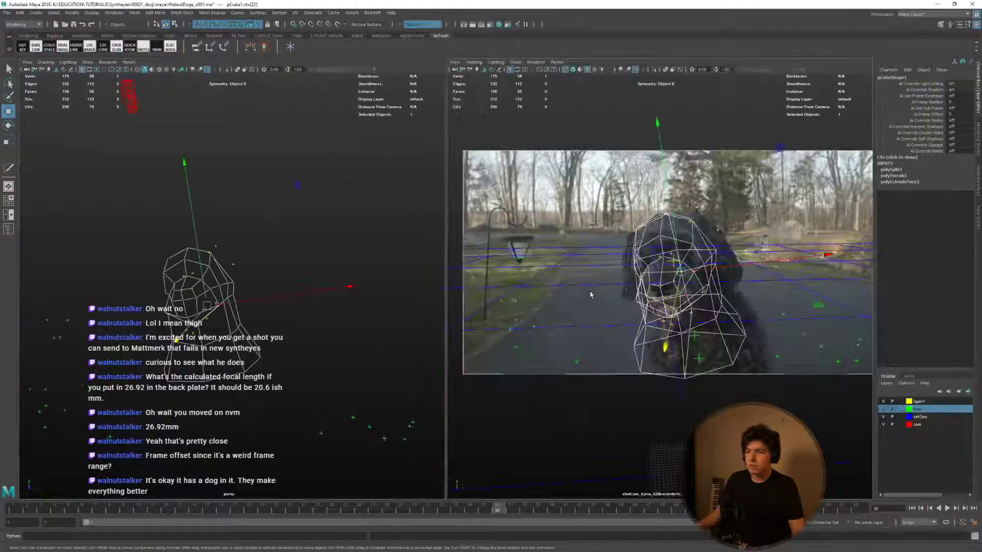
key("space")
right_click_drag(556, 333, 556, 358)
key("space")
left_click_drag(259, 353, 169, 307, "alt")
left_click(217, 323)
left_click(215, 302, "shift")
left_click(194, 324)
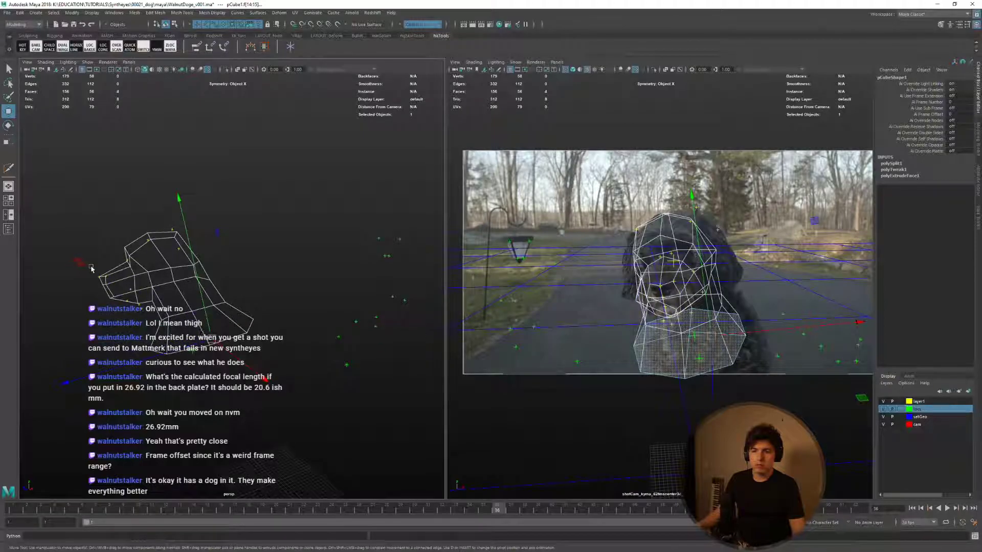
left_click_drag(76, 263, 134, 313, "shift")
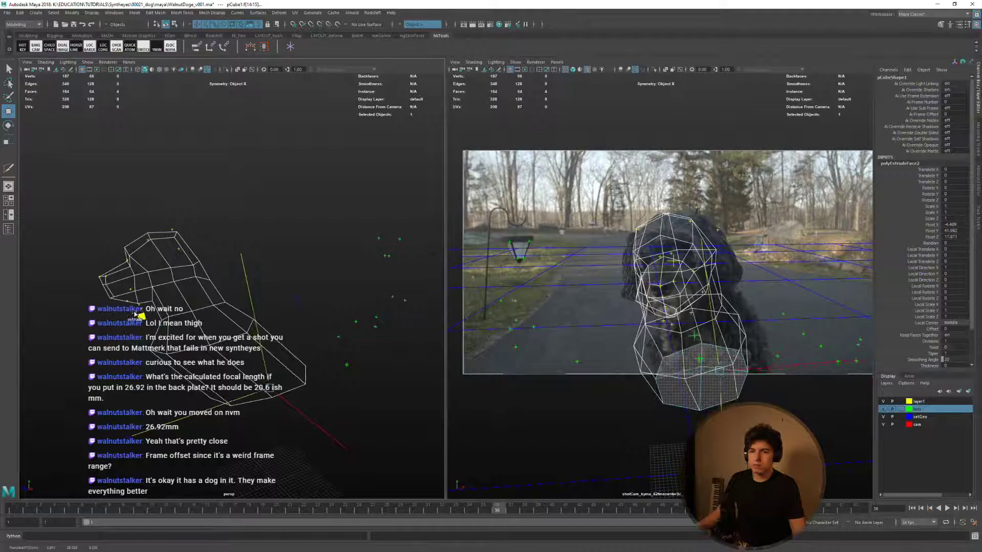
Enlarge the lower end of the extruded chest section so it flares backward and sideways, and return to object mode.
key("r")
left_click_drag(207, 410, 95, 422)
key("w")
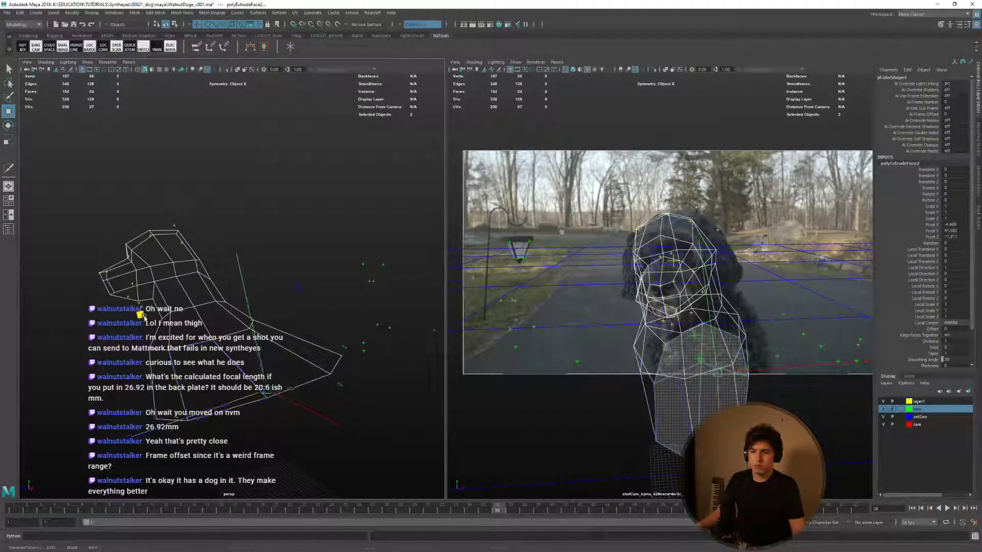
left_click_drag(245, 403, 335, 360, "alt")
key("r")
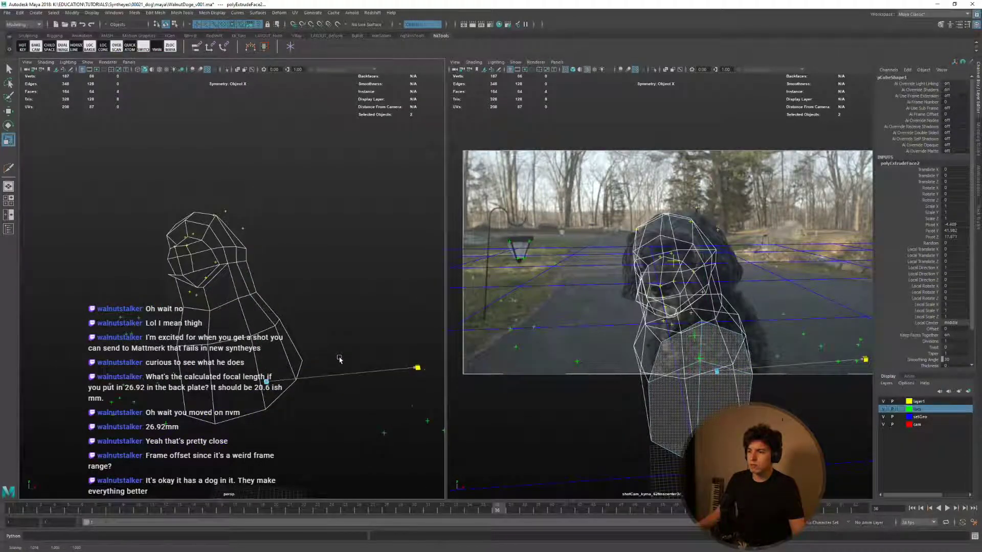
right_click_drag(241, 327, 248, 304)
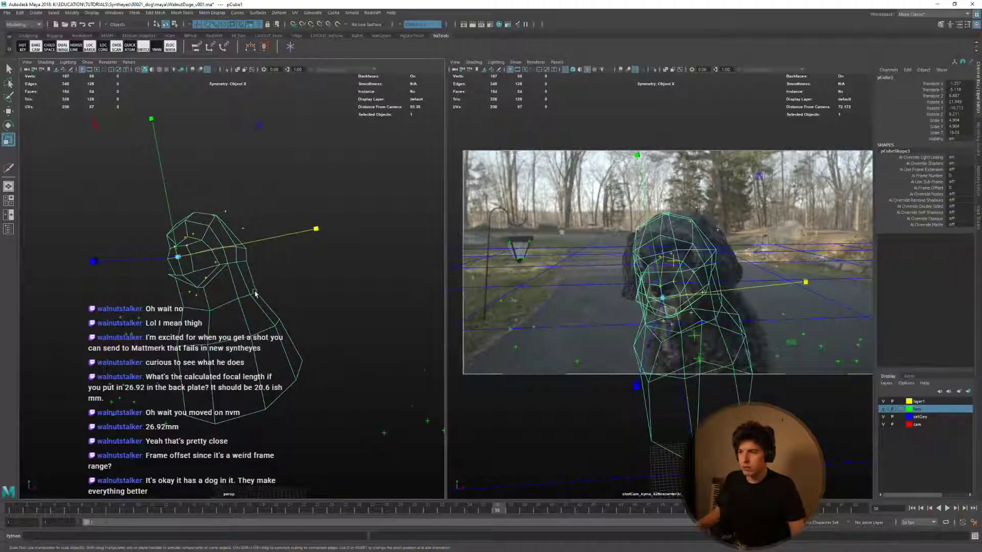
Duplicate the dog mesh, unparent the copy from the tracked object, and set its translate and rotate values to 0.
left_click_drag(236, 308, 242, 319, "alt")
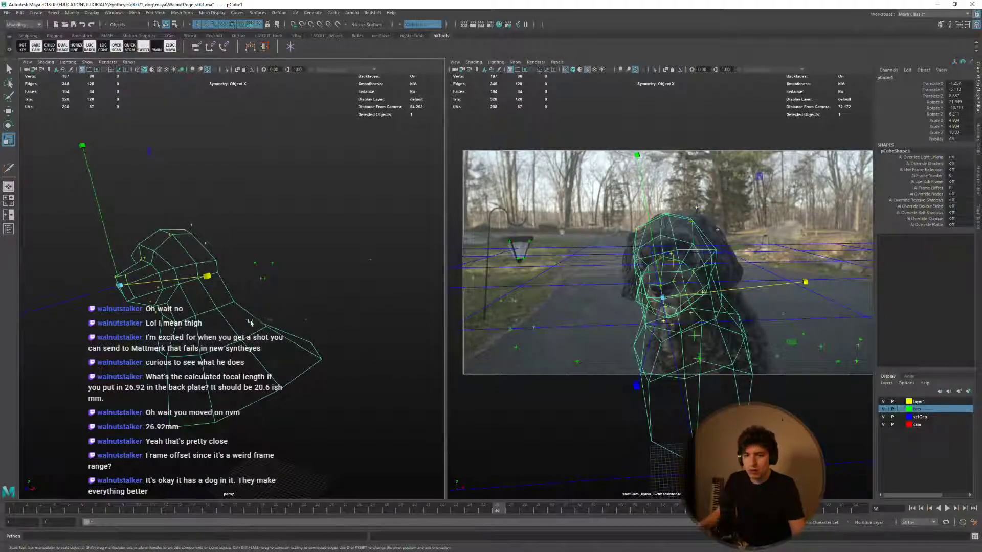
left_click_drag(249, 321, 246, 335, "alt")
key("space")
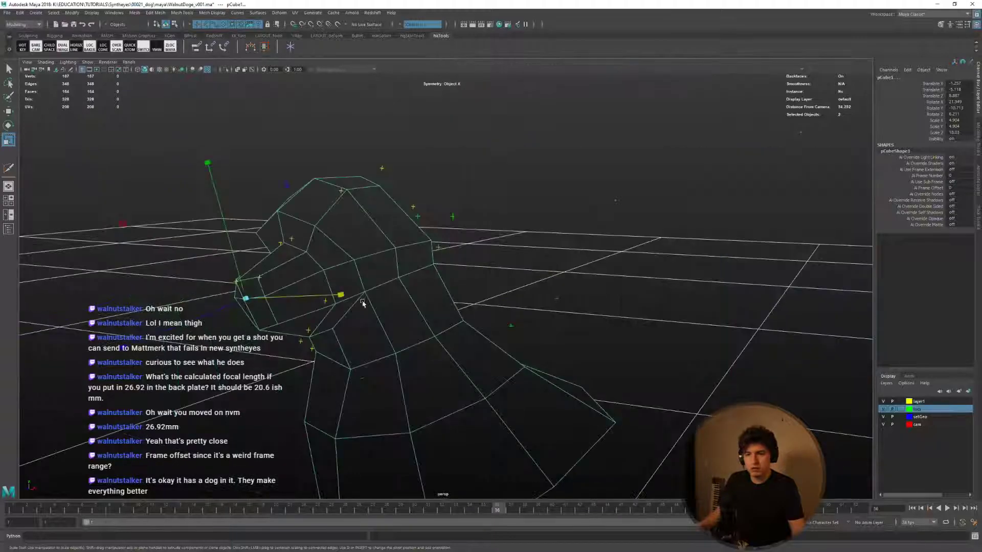
scroll(378, 317, "down", 3)
left_click(404, 320)
left_click_drag(404, 320, 452, 331, "alt")
scroll(480, 352, "down", 5)
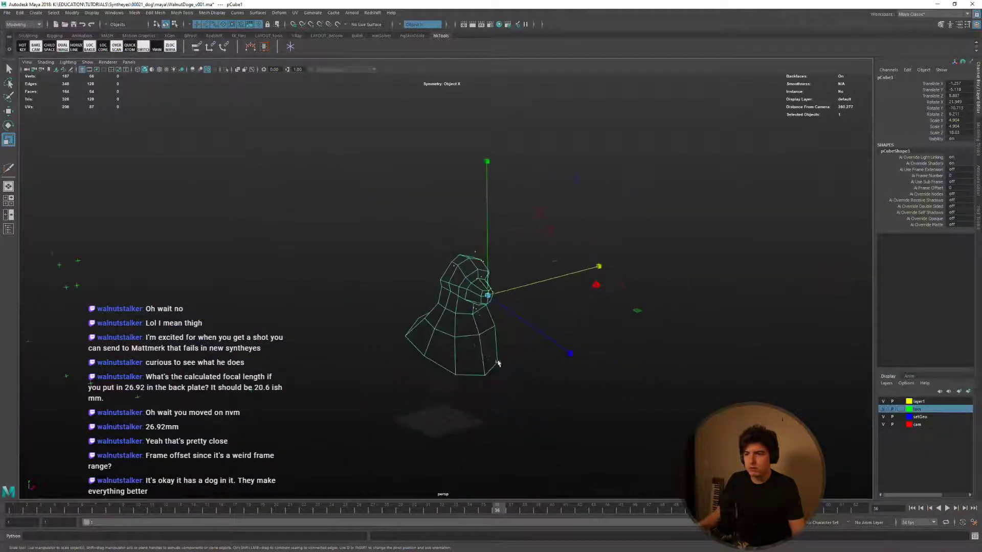
left_click_drag(498, 362, 434, 299, "alt")
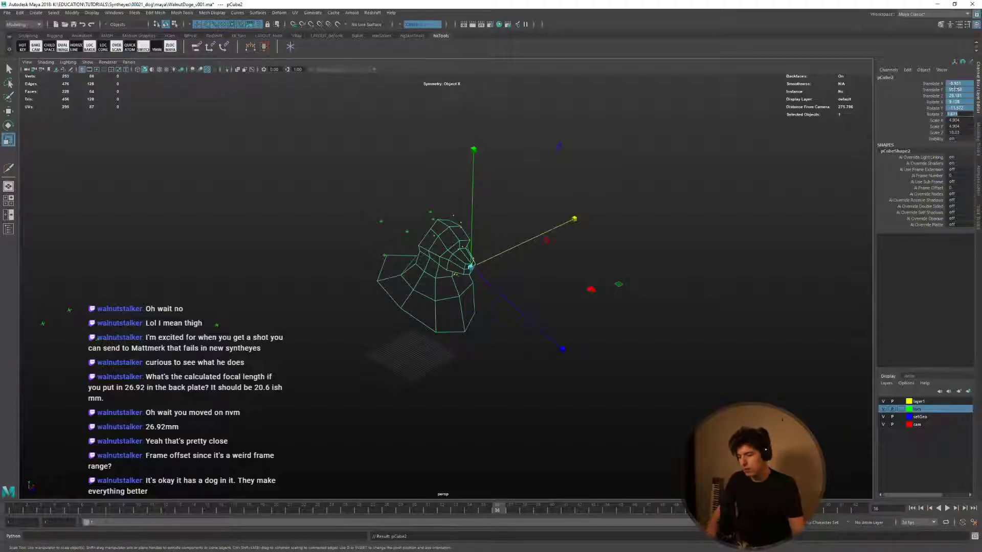
type("0")
key("Return")
Move the copied mesh up and forward until the bottom of its chest rests at grid level.
scroll(422, 318, "down", 2)
scroll(434, 322, "up", 6)
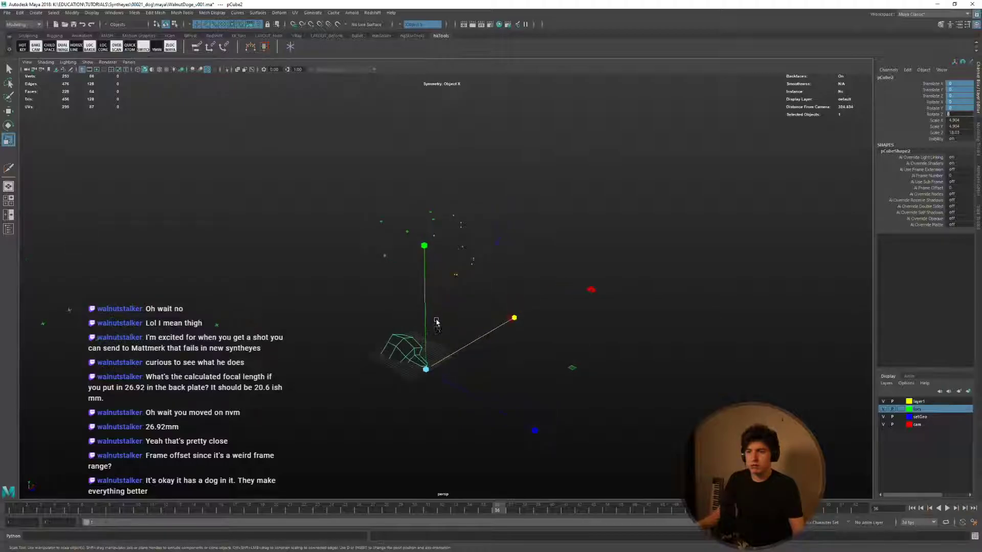
middle_click_drag(376, 322, 380, 217, "alt")
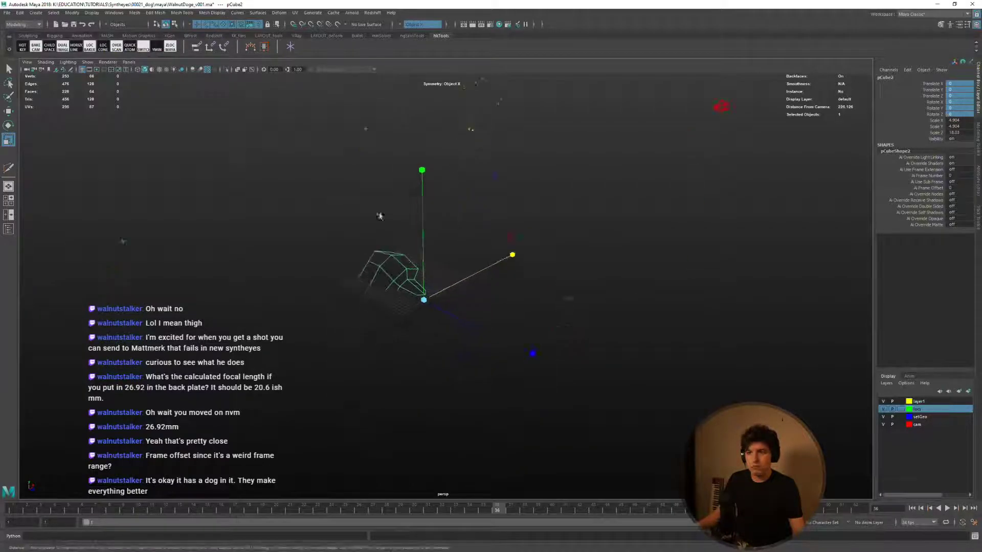
left_click(159, 70)
left_click_drag(349, 289, 388, 241, "alt")
middle_click_drag(388, 240, 412, 324, "alt")
key("w")
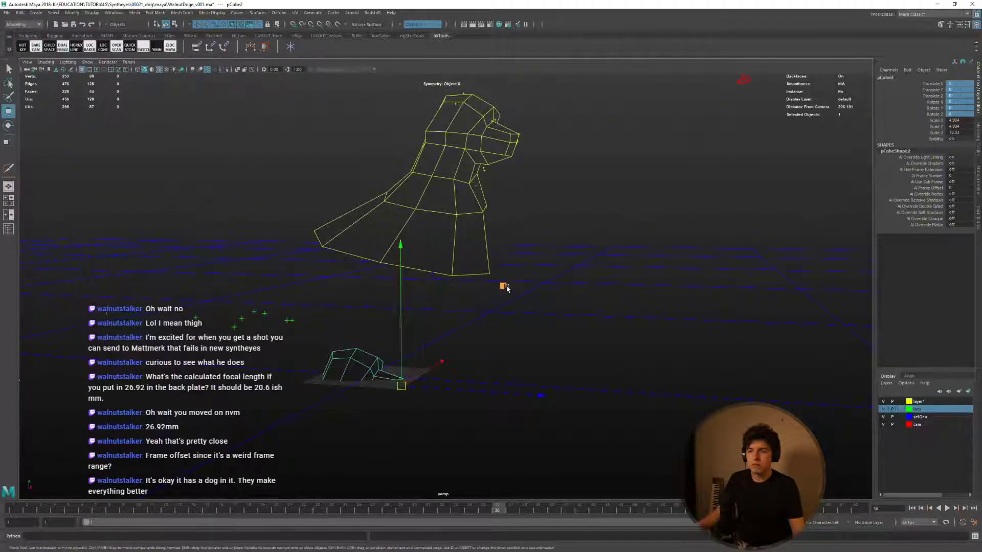
middle_click_drag(506, 288, 552, 157)
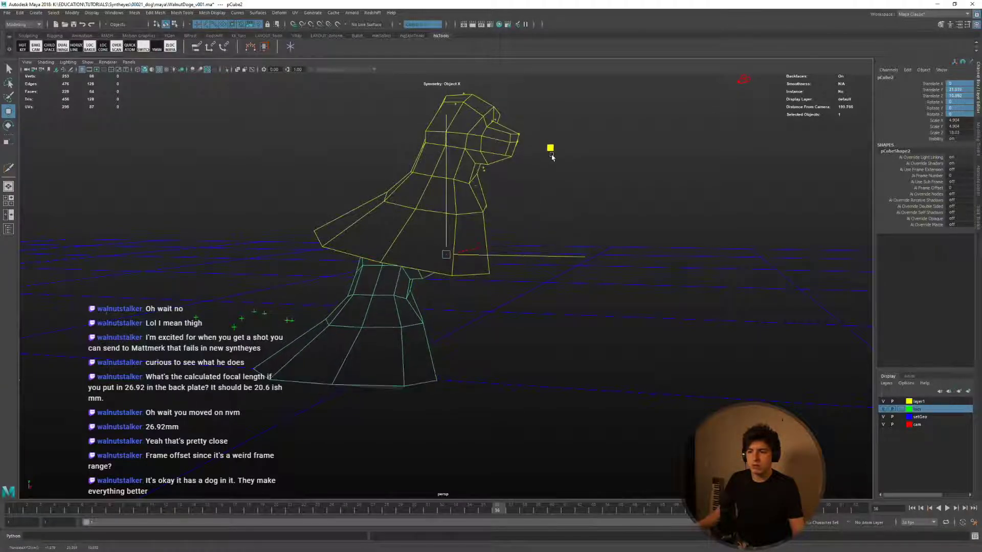
left_click_drag(551, 158, 507, 221, "alt")
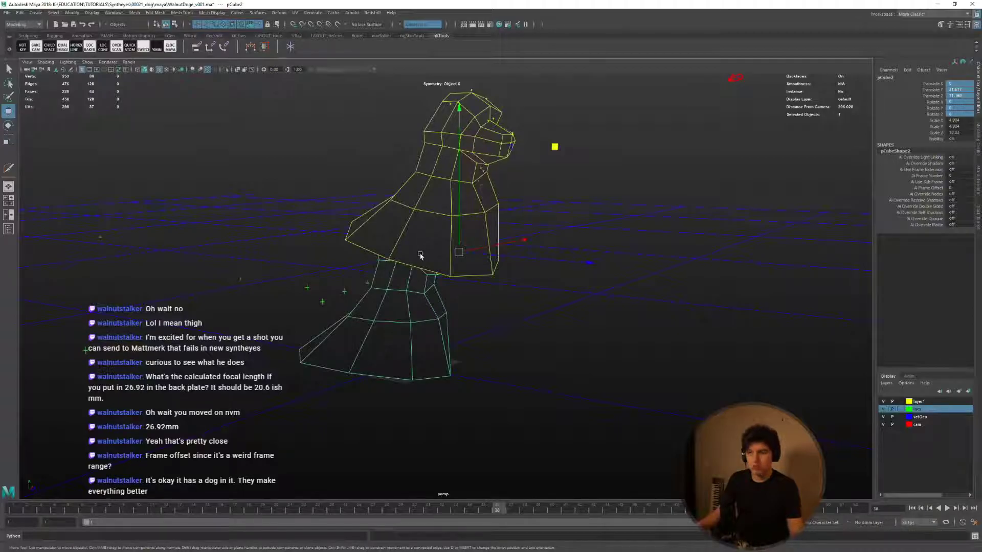
Use the Outliner to hide the tracked object group containing pCube1, and select the copied mesh pCube2.
key("shift+o")
left_click(393, 132)
key("ctrl+h")
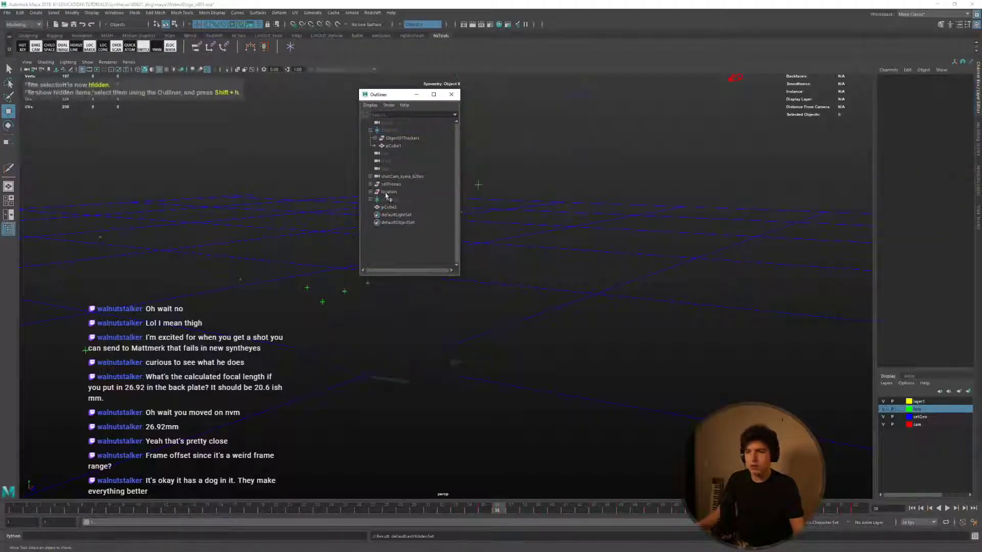
left_click_drag(402, 100, 129, 121)
left_click(406, 254)
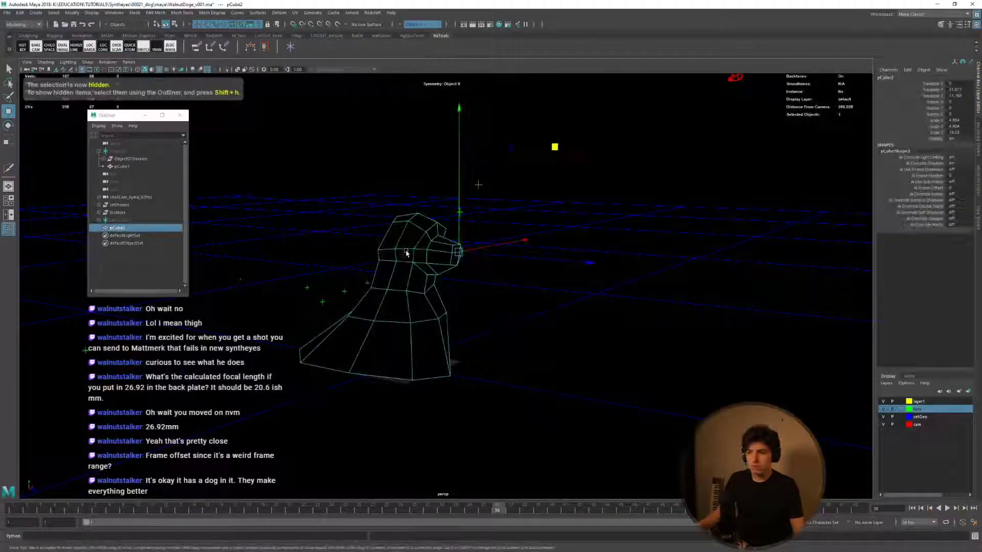
Change the perspective view's background to light grey.
key("alt+b")
left_click(407, 191)
scroll(425, 294, "up", 3)
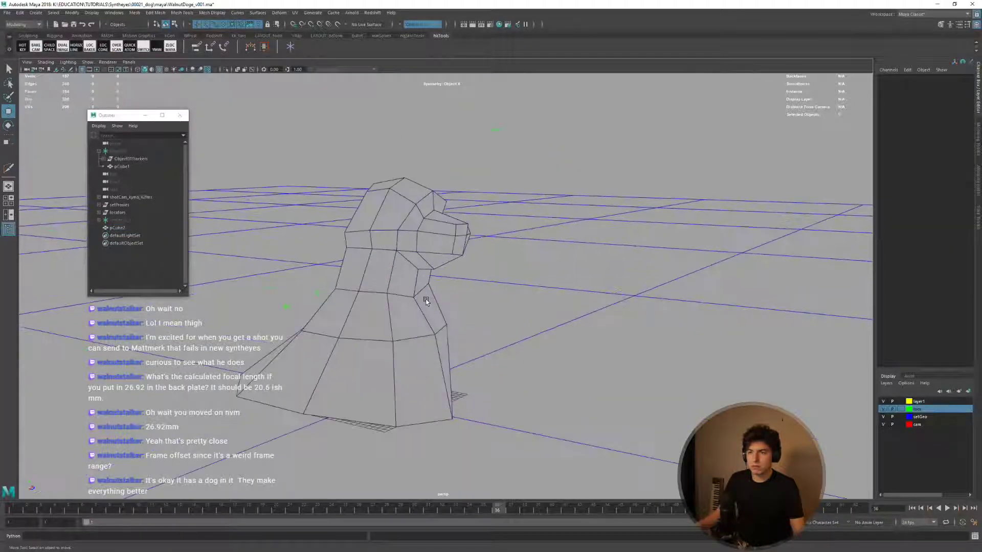
middle_click_drag(427, 295, 495, 285, "alt")
scroll(474, 273, "up", 2)
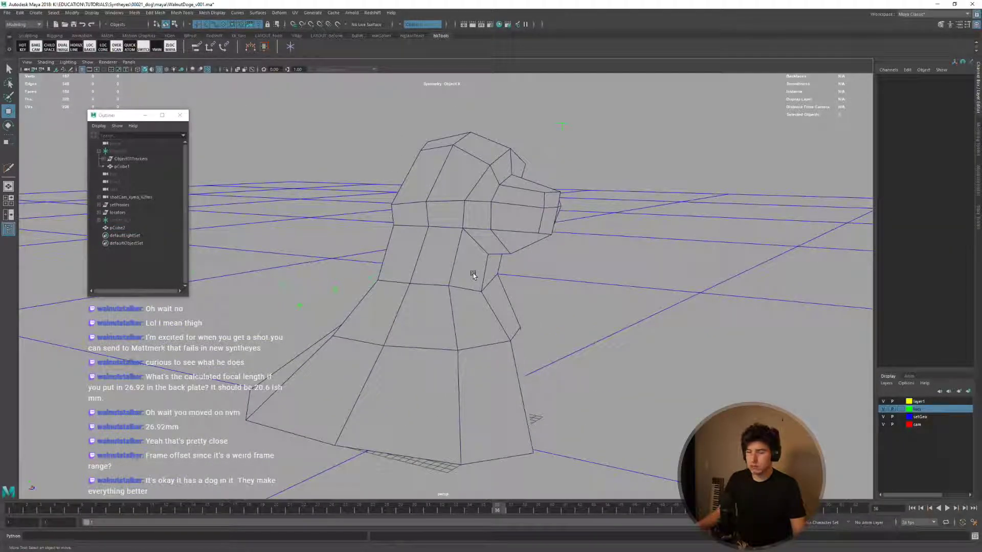
Freeze the transformations of the copied mesh pCube2.
left_click(474, 274)
left_click_drag(501, 280, 460, 314, "alt")
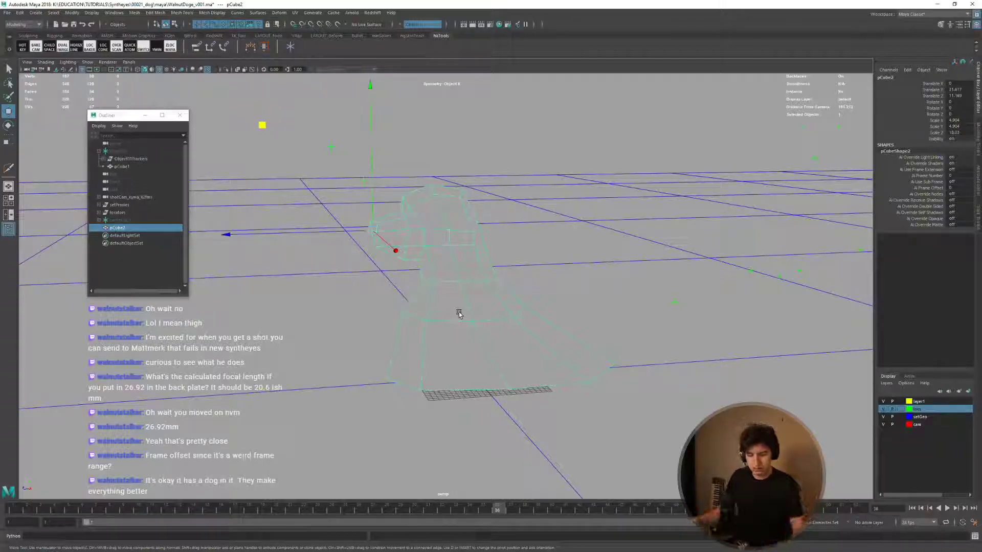
mouse_move(512, 331)
left_mouse_down("alt")
mouse_move(531, 328)
mouse_move(507, 323)
left_mouse_up("alt")
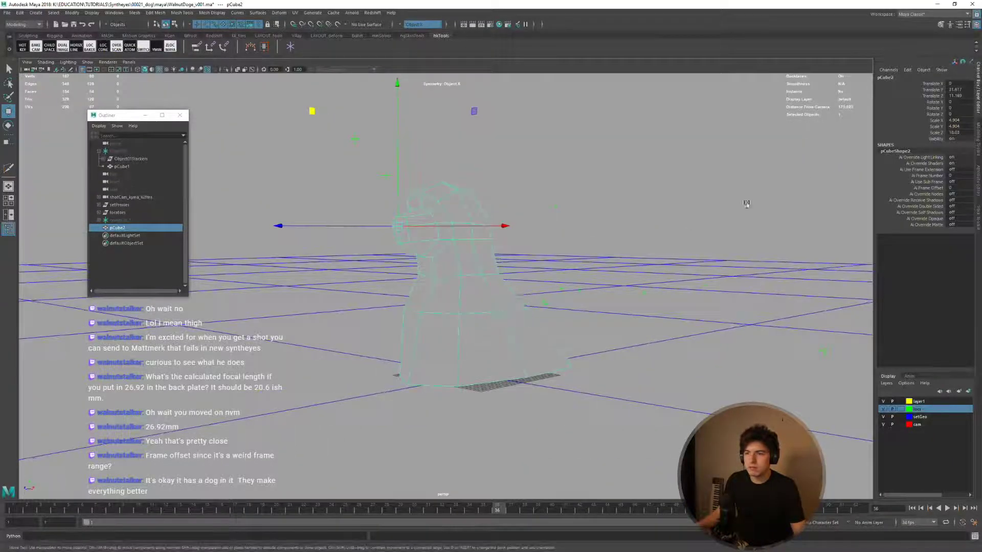
key("space")
left_click(443, 279)
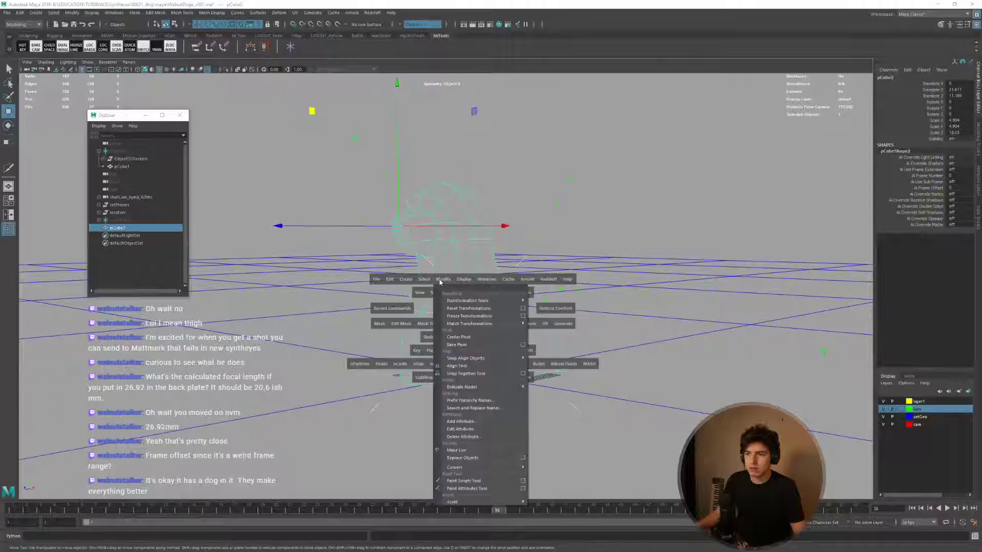
left_click(483, 316)
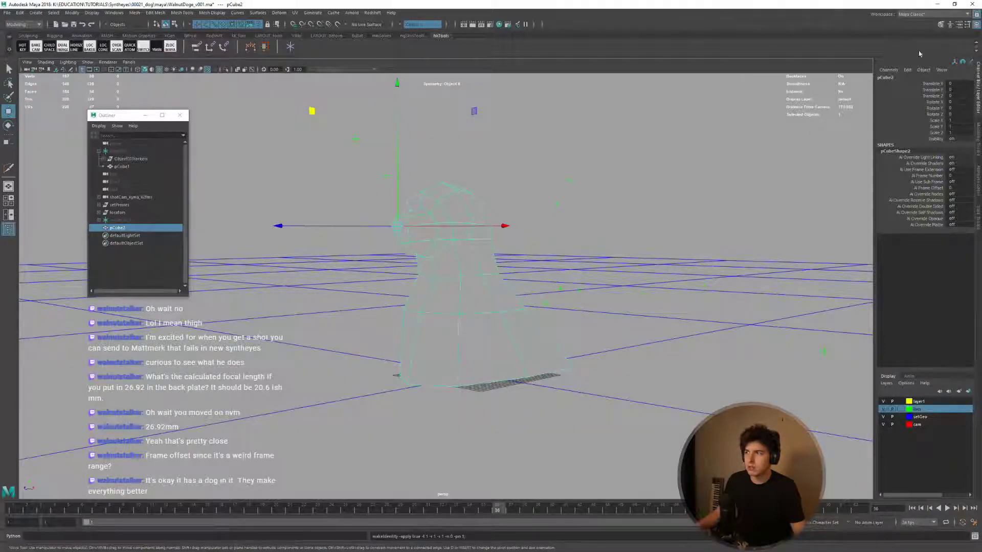
Move the throat vertex beneath the jaw on the copied mesh, and return to object mode.
left_click_drag(452, 296, 433, 283, "alt")
key("F9")
left_click(433, 283)
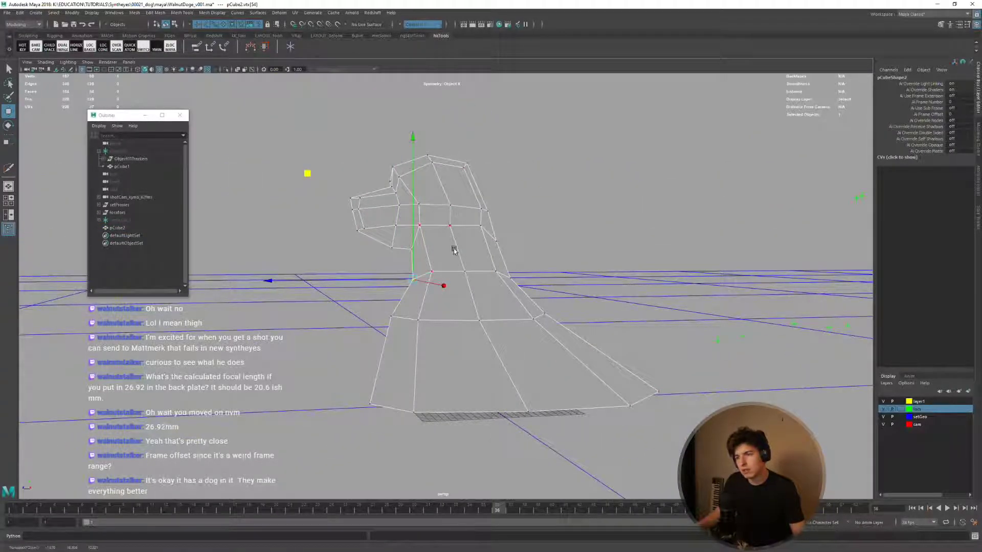
left_click_drag(418, 277, 507, 286, "alt")
right_click_drag(508, 284, 508, 263)
left_click_drag(512, 287, 521, 315, "alt")
Restore the side-by-side perspective and shot camera layout and close the Outliner.
key("space")
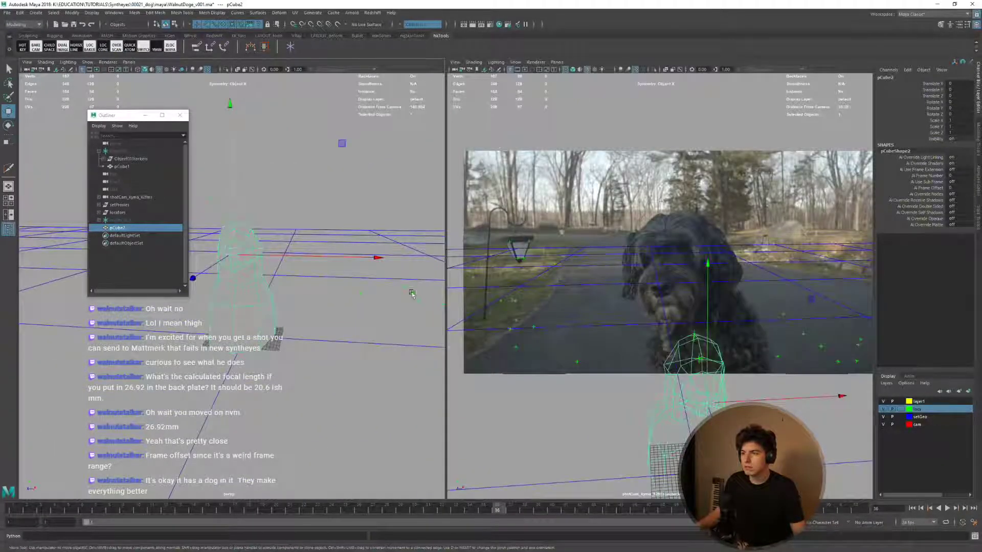
key("space")
left_click_drag(492, 328, 443, 325, "alt")
key("space")
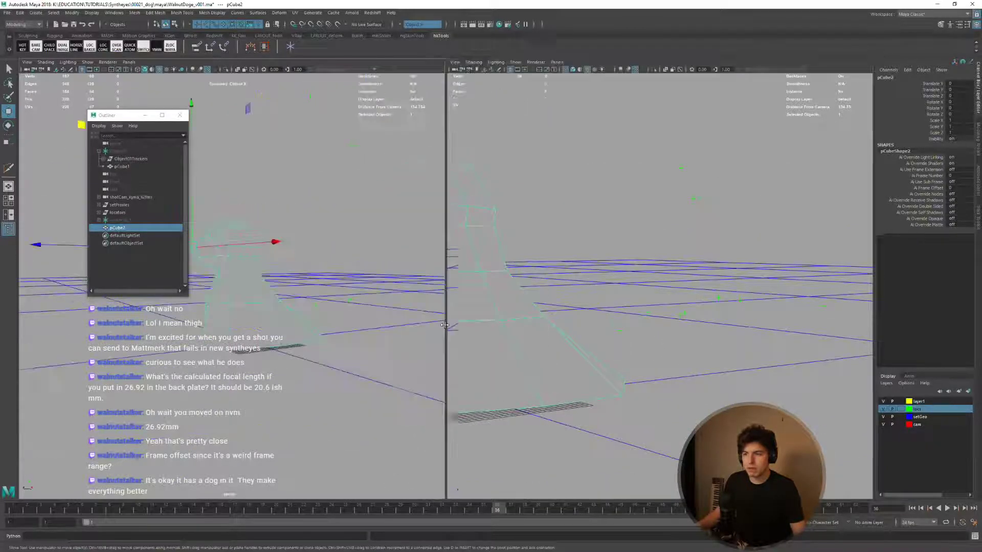
left_click(179, 115)
Show the copied mesh in a maximized left side view in wireframe, with the grid hidden.
key("space")
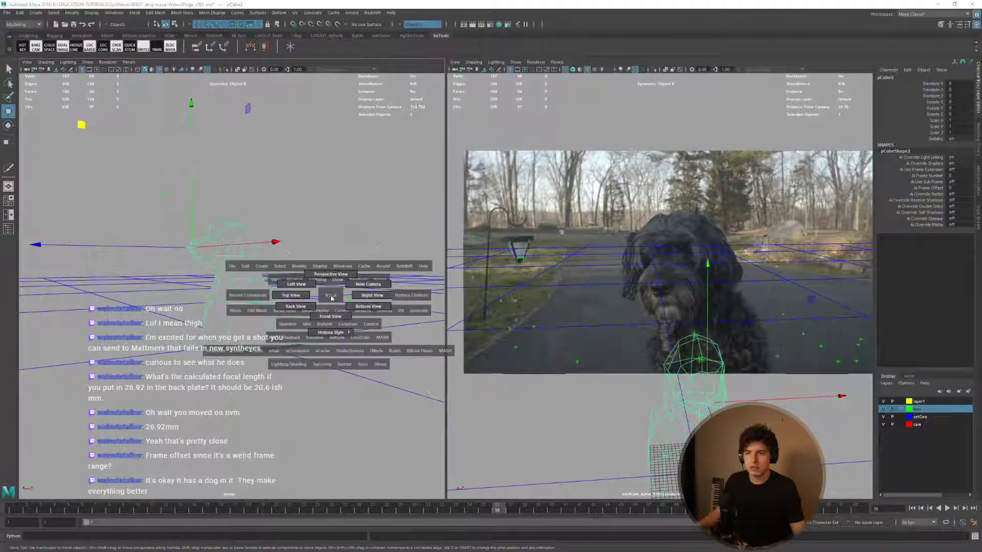
left_click_drag(331, 298, 330, 316)
key("space")
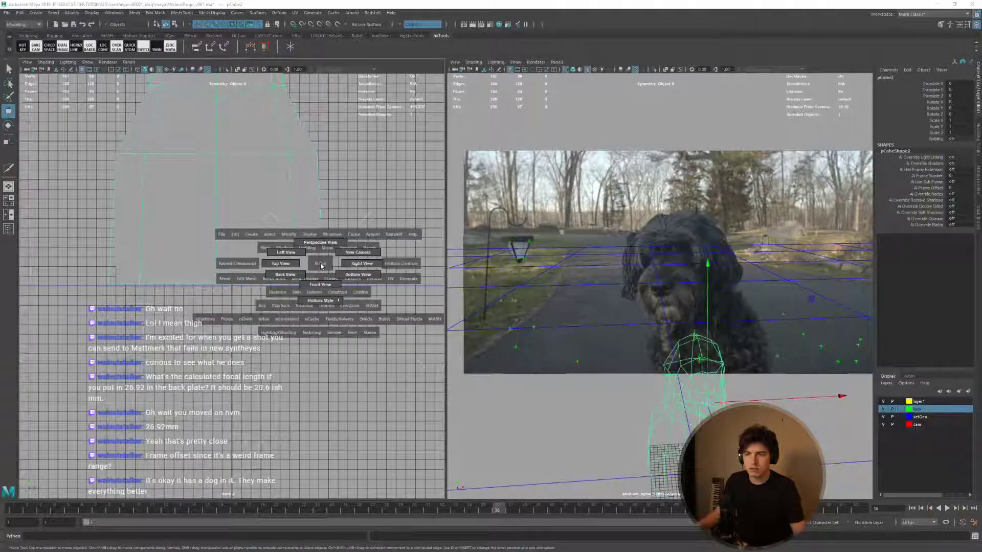
scroll(289, 253, "down", 5)
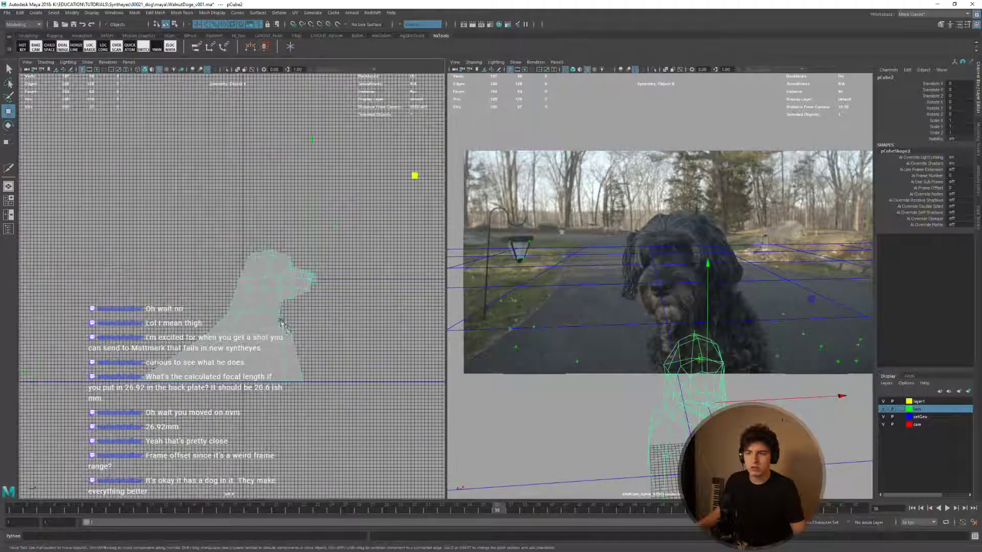
key("space")
middle_click_drag(418, 364, 269, 243, "alt")
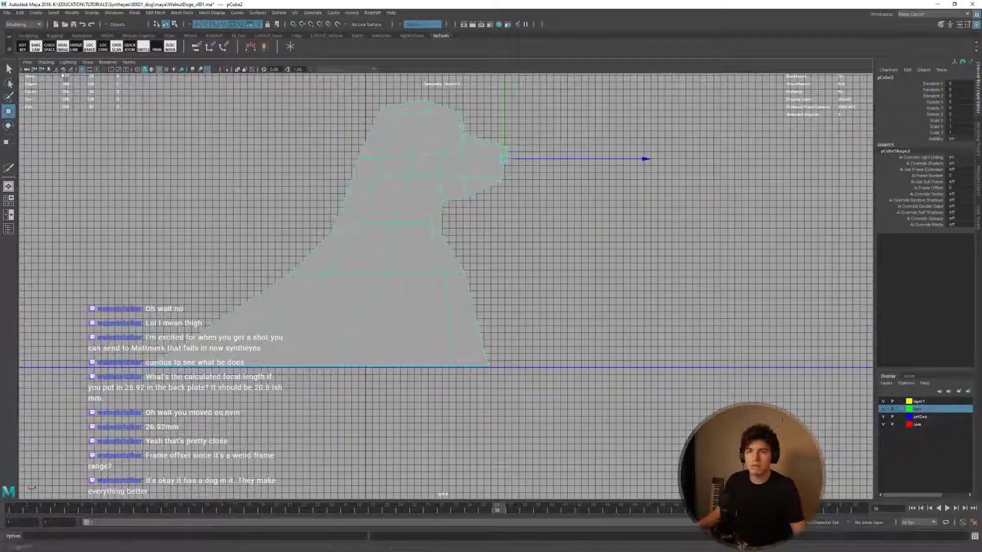
key("4")
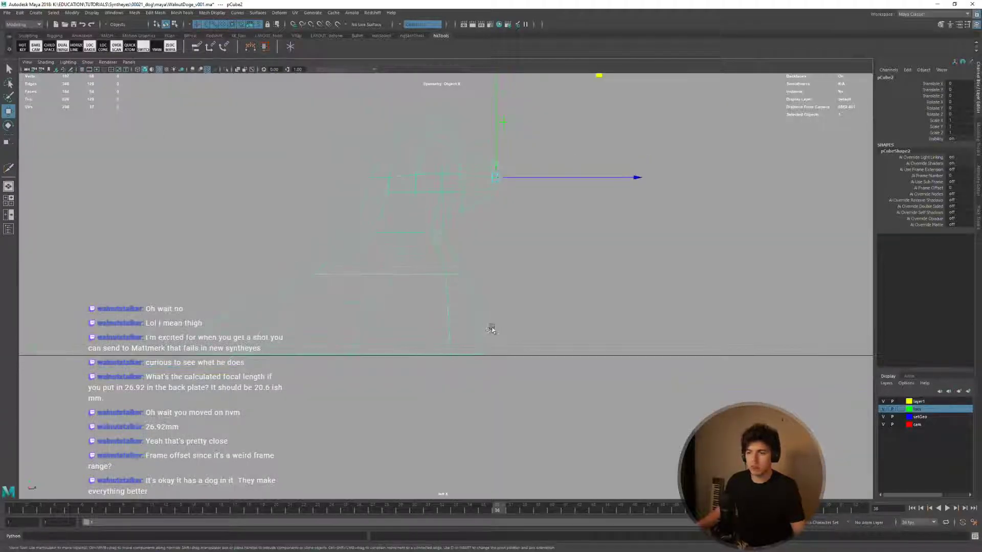
middle_click_drag(492, 324, 516, 359, "alt")
Create a four-joint chain in the left side view, from the base of the chest up through the neck to the top of the head.
key("space")
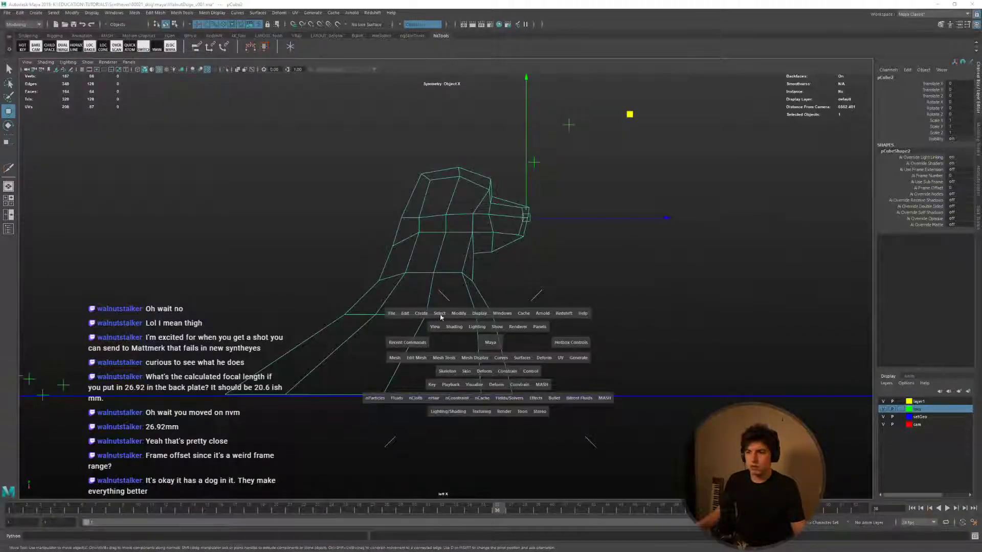
left_click(450, 375)
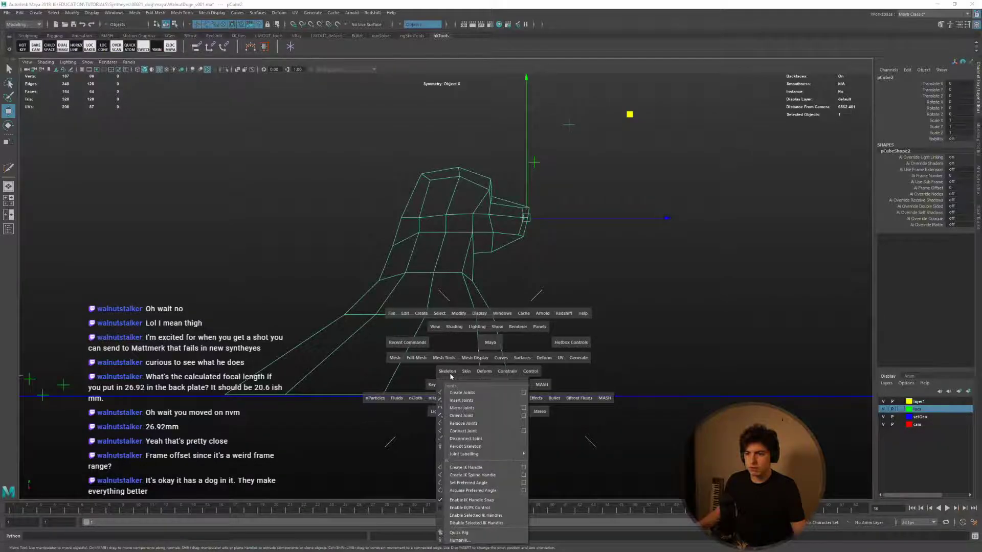
left_click(463, 393)
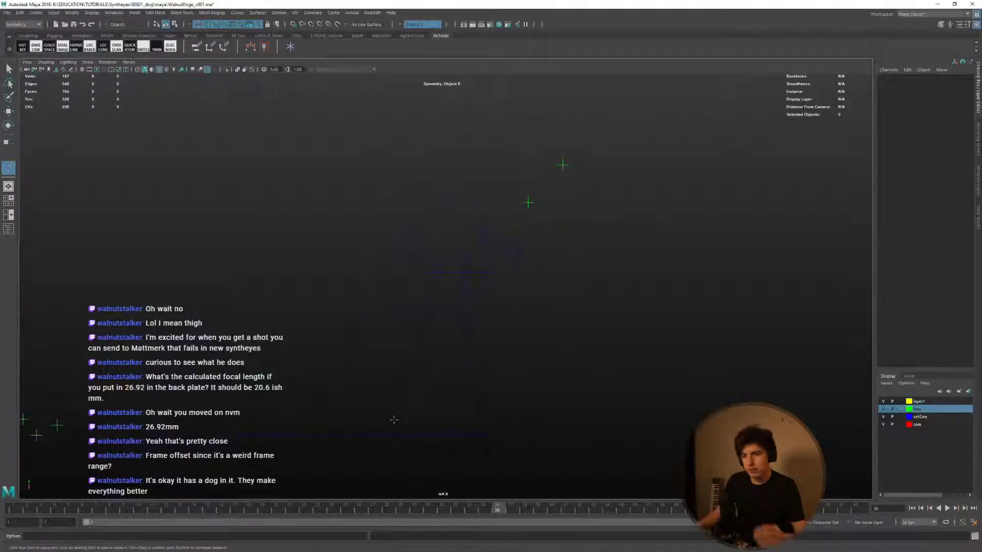
left_click(384, 432)
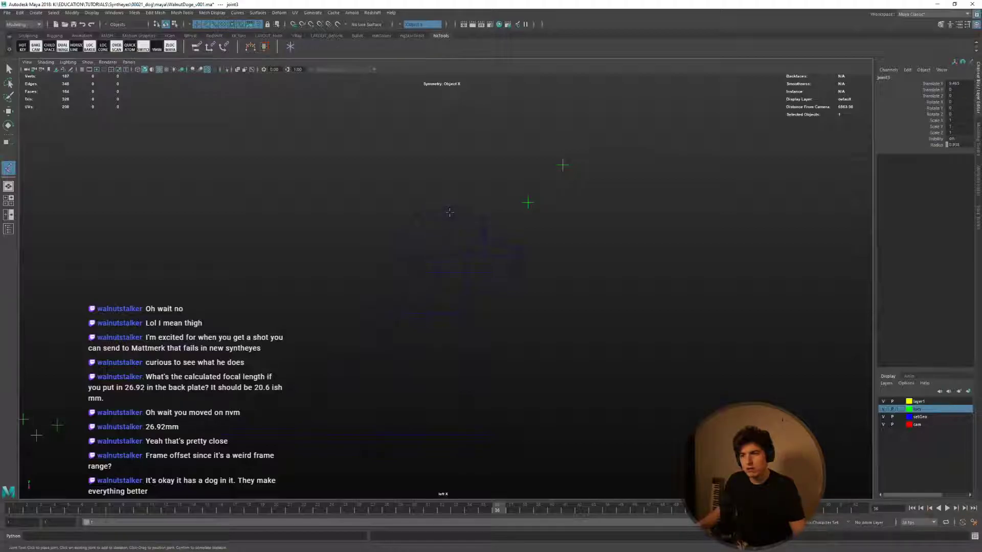
key("Return")
key("w")
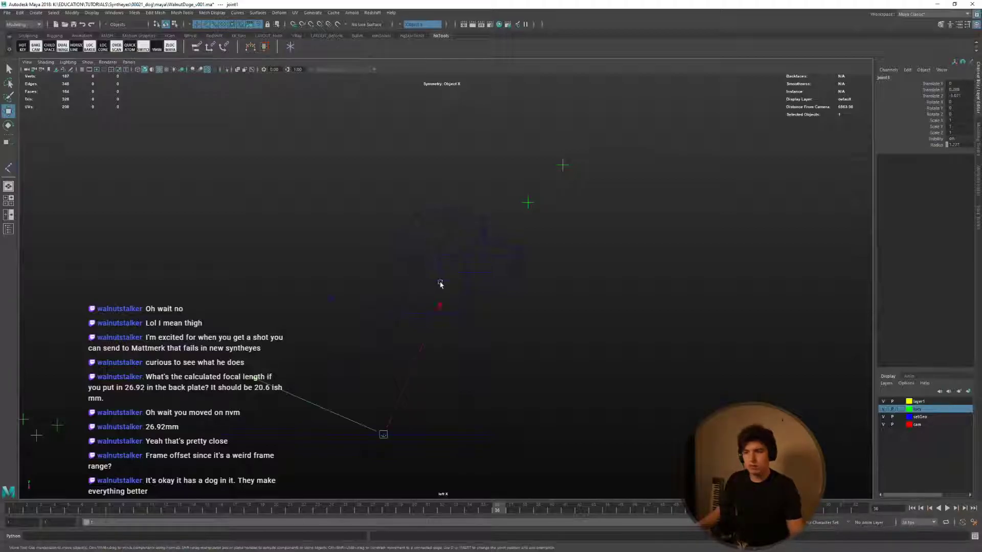
Enable X-Ray Joints display in the side view and select the joint chain.
left_click(53, 62)
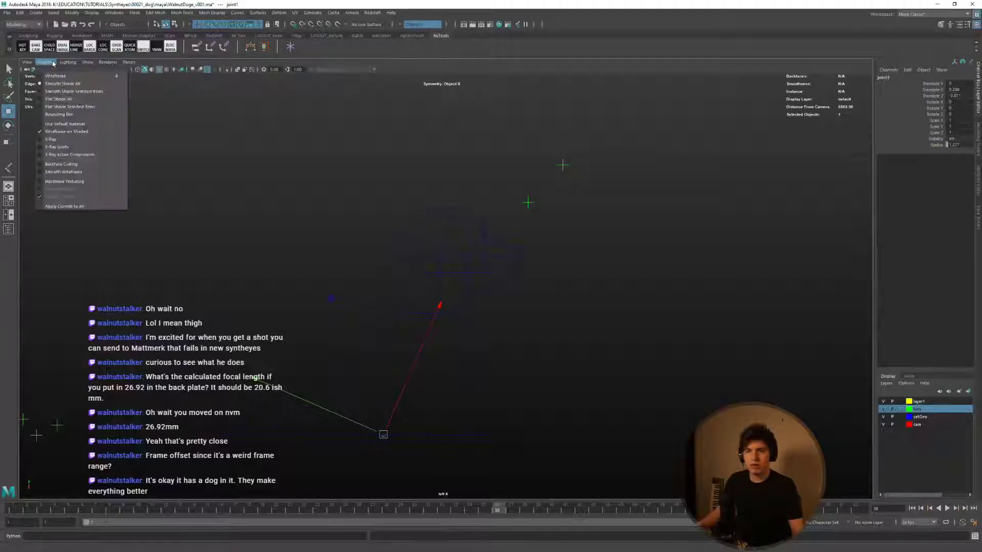
left_click(71, 148)
left_click(521, 334)
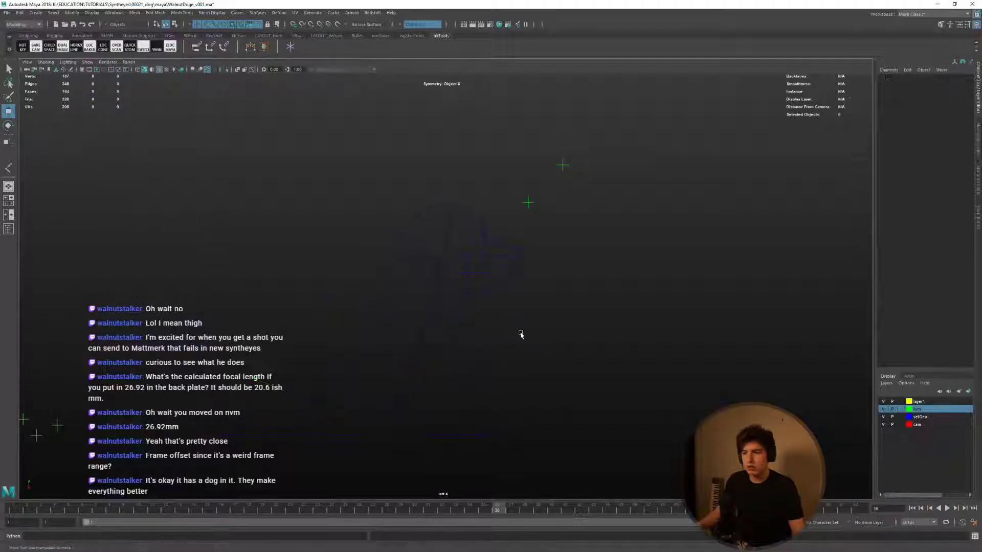
left_click(404, 387)
Show the joint chain and the copied mesh in a maximized perspective view, seen from the dog's side.
key("space")
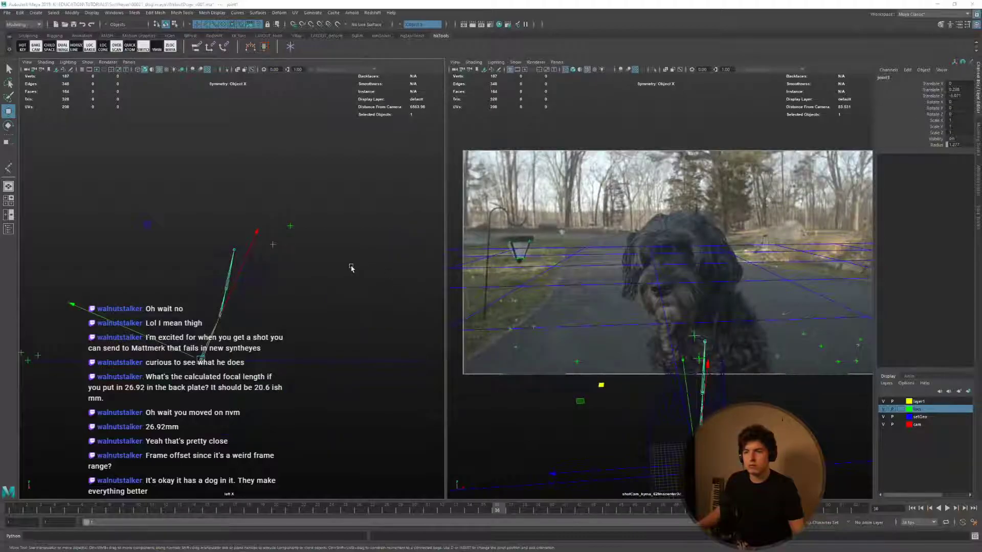
key("space")
left_click(351, 246)
key("space")
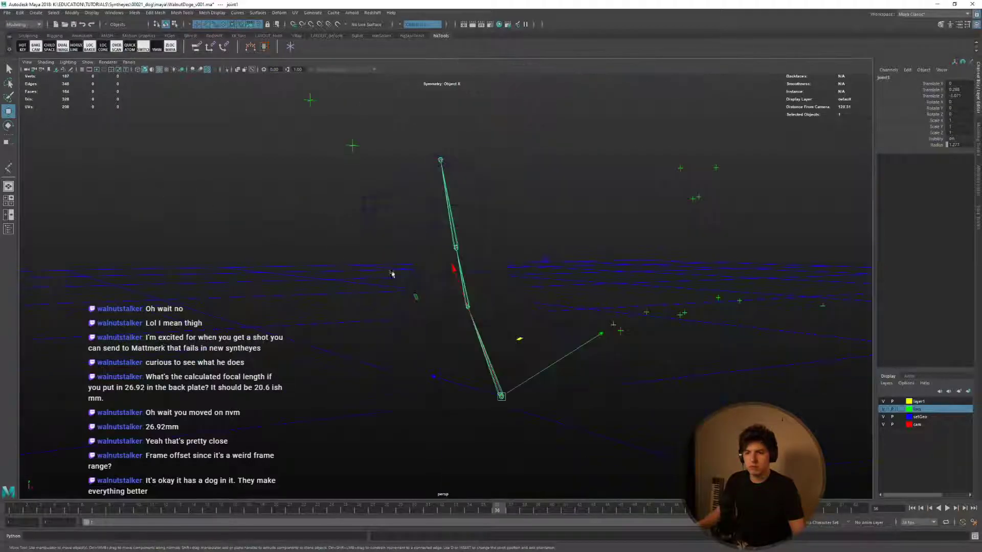
left_click_drag(420, 296, 547, 290, "alt")
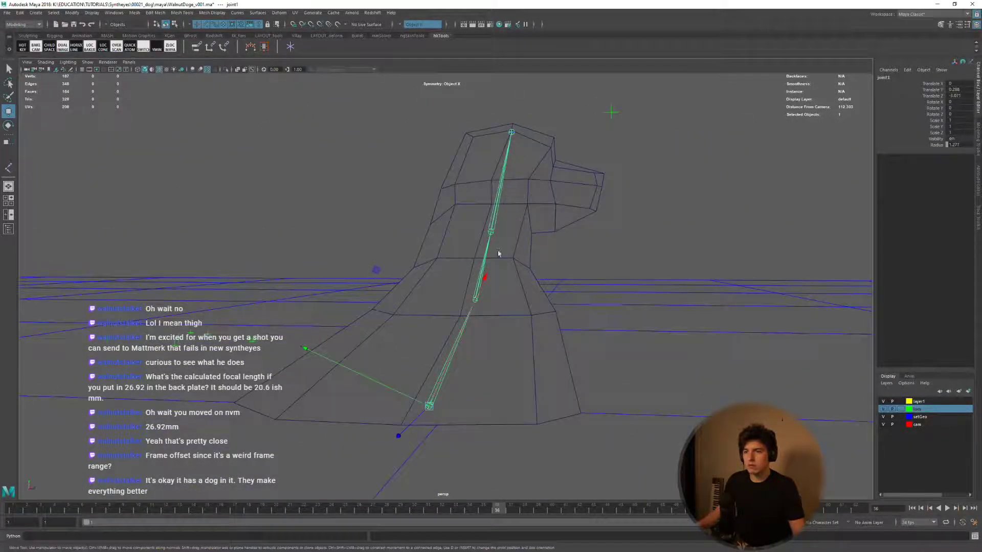
Bind the copied mesh pCube2 to the joint chain starting at the chest root joint.
left_click(490, 232)
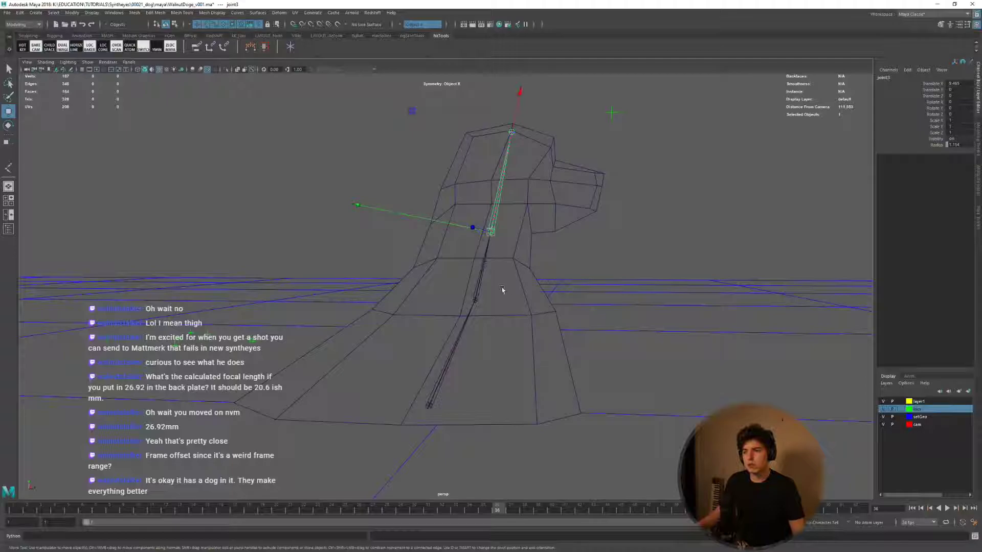
left_click(515, 307)
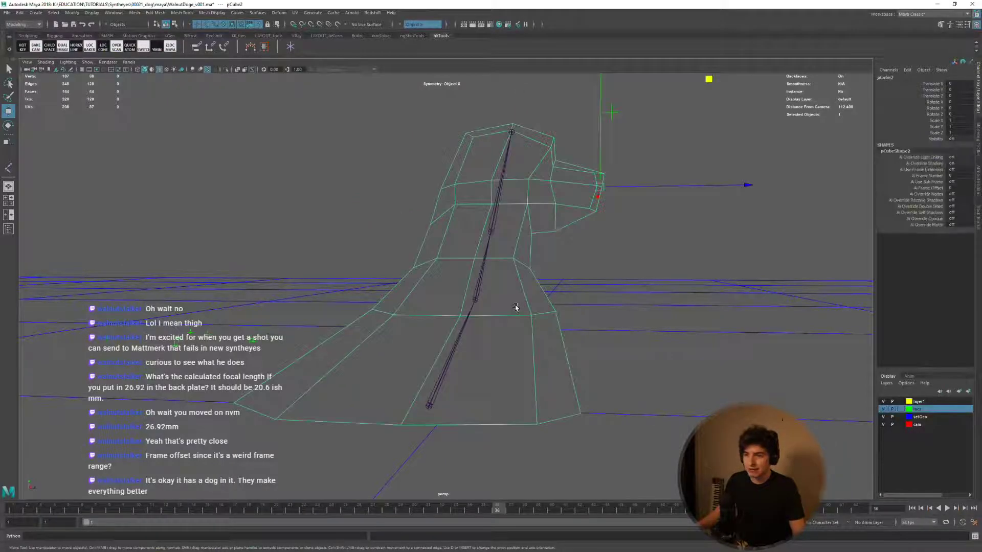
left_click(469, 326)
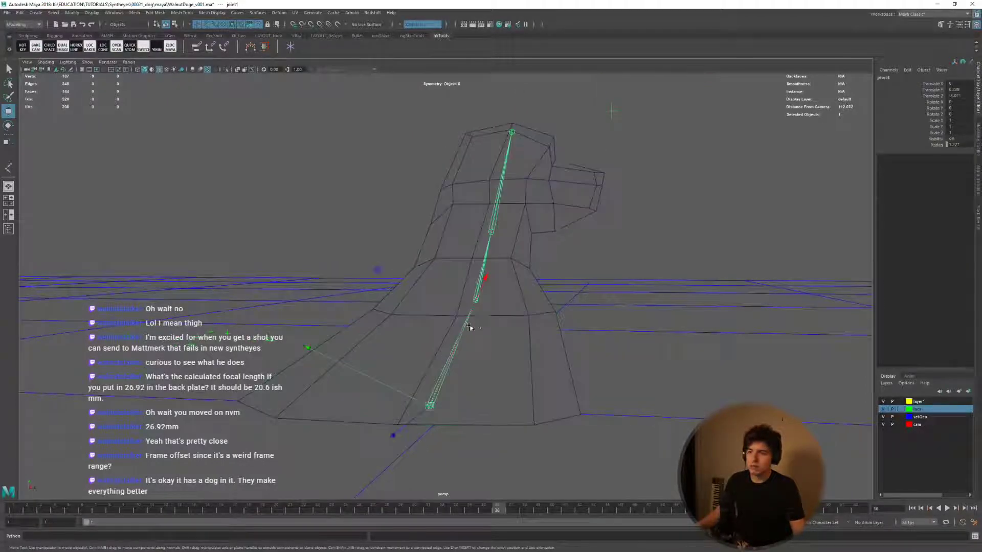
left_click(526, 309, "shift")
key("space")
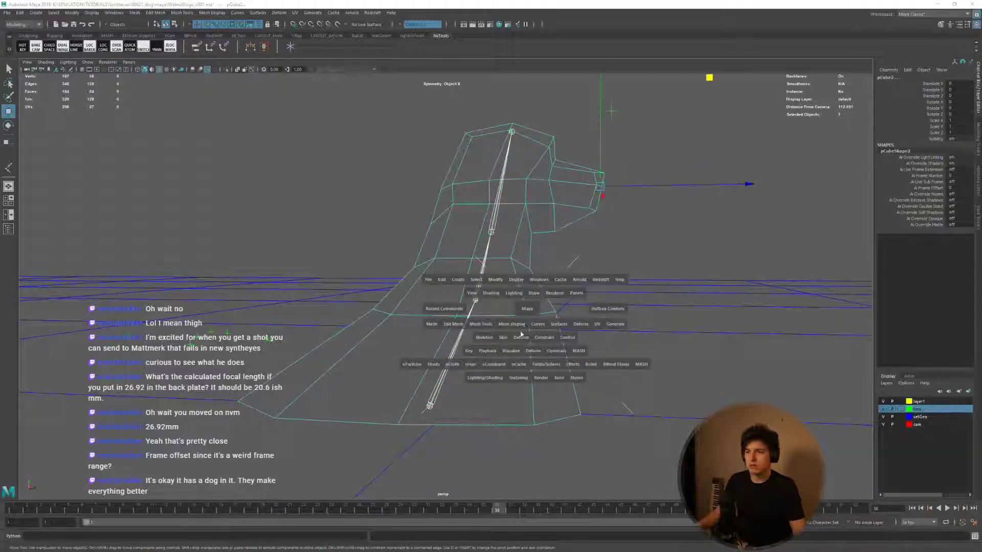
left_click(503, 338)
left_click(518, 359)
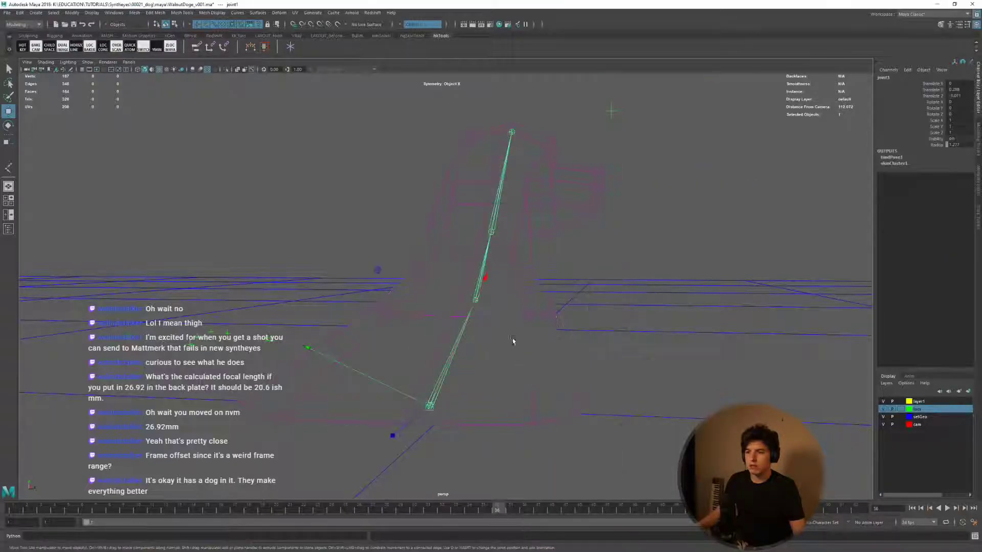
Try rotating joint3 at the base of the head to test the mesh deformation, and undo the rotations.
left_click(492, 230)
key("e")
left_click_drag(512, 250, 451, 272)
key("ctrl+z")
key("alt+b")
left_click_drag(573, 228, 491, 235)
key("alt+b")
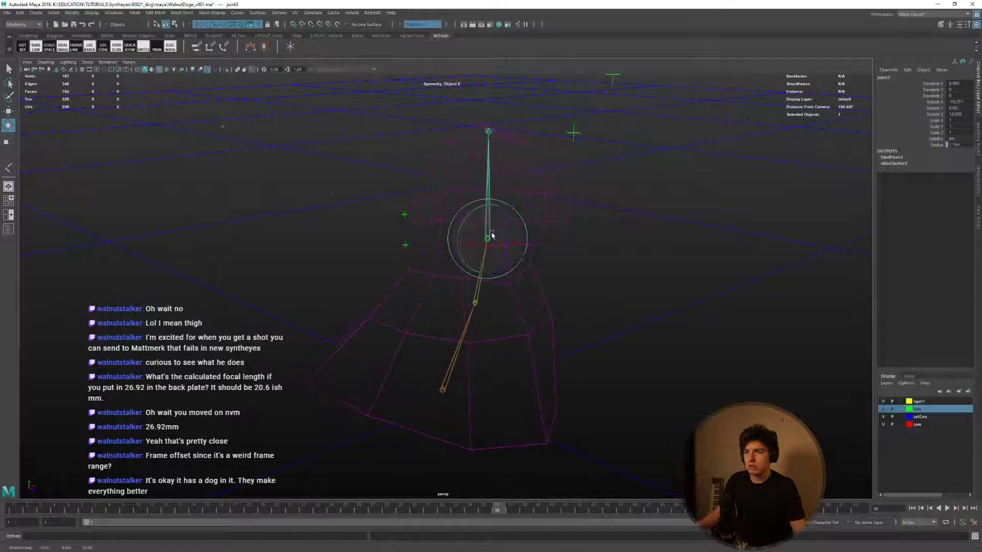
key("ctrl+z")
Show the ngSkinTools shelf and try rotating a neck joint with an enlarged manipulator, viewed from the front.
left_click(503, 338)
left_click_drag(545, 334, 486, 298, "alt")
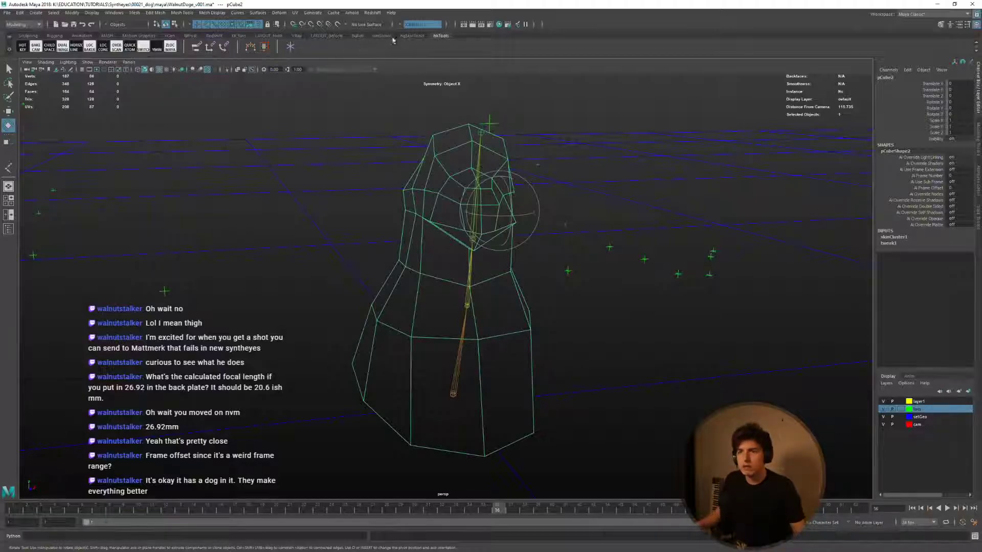
left_click(410, 36)
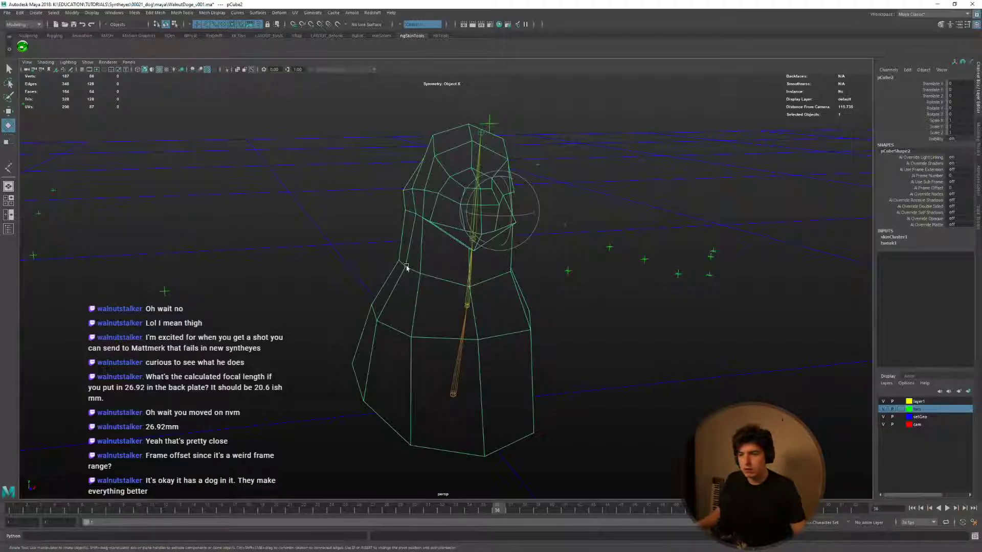
left_click_drag(406, 267, 431, 274, "alt")
left_click(474, 275)
key("plus")
key("plus")
mouse_move(526, 327)
left_mouse_down()
mouse_move(513, 332)
mouse_move(521, 345)
mouse_move(514, 330)
left_mouse_up()
Undo the neck joint rotation and the skin binding of the copied mesh.
key("ctrl+z")
key("ctrl+z")
left_click(470, 281)
key("ctrl+z")
left_click(472, 282)
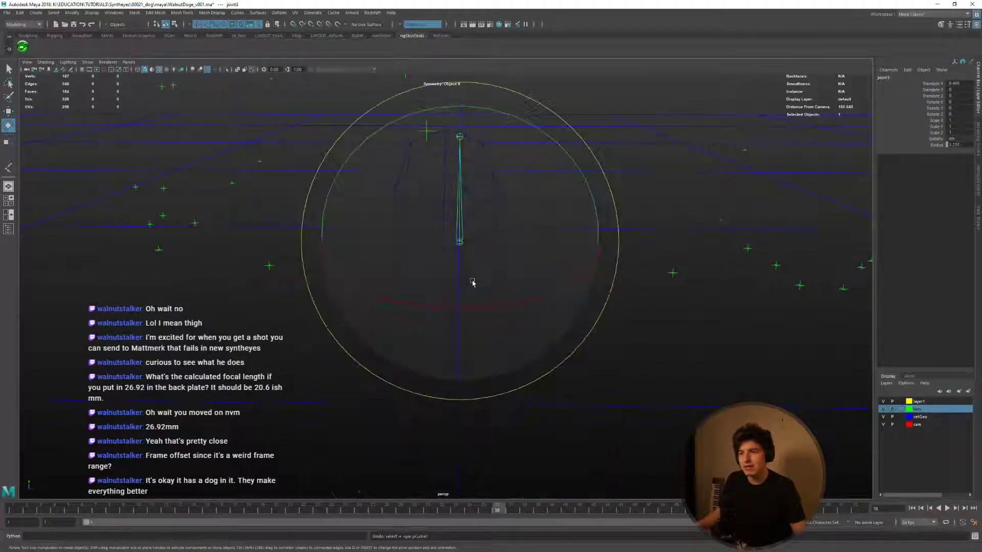
key("ctrl+z")
Align the copied mesh to the centre line along X by its snapped bottom front vertex, and freeze its transformations.
left_click(490, 230)
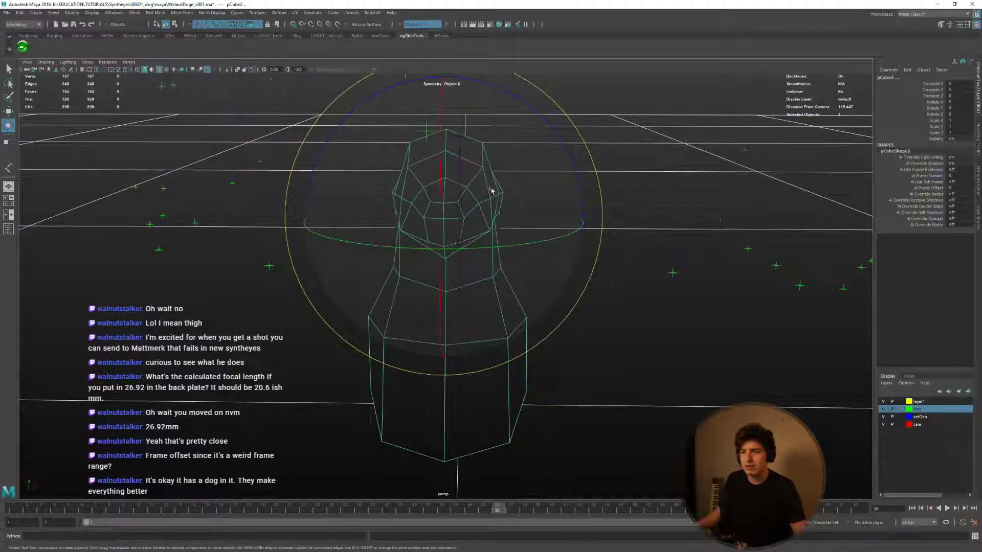
key("w")
left_click_drag(489, 190, 504, 235, "alt")
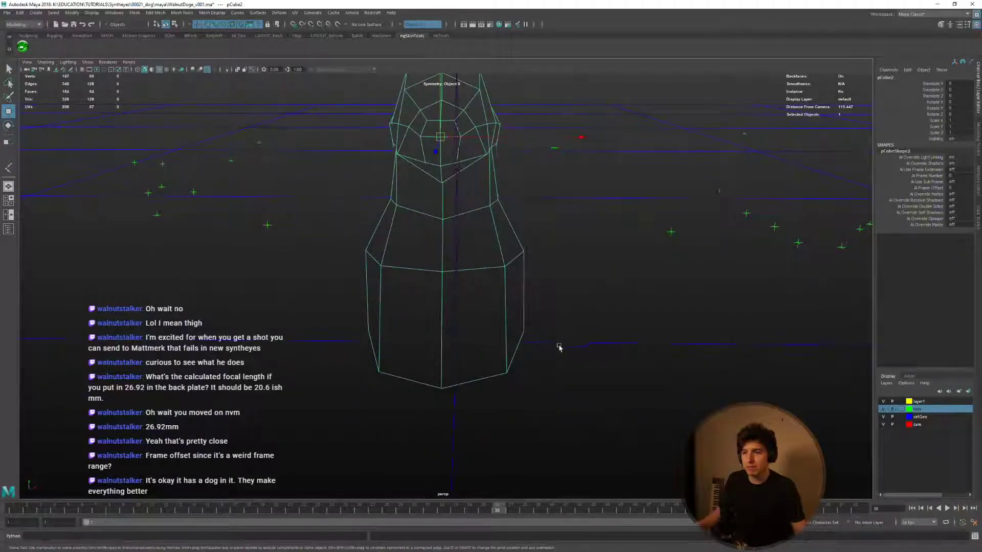
key("d")
key("v")
middle_click_drag(684, 344, 454, 376)
left_click_drag(454, 383, 486, 410, "alt")
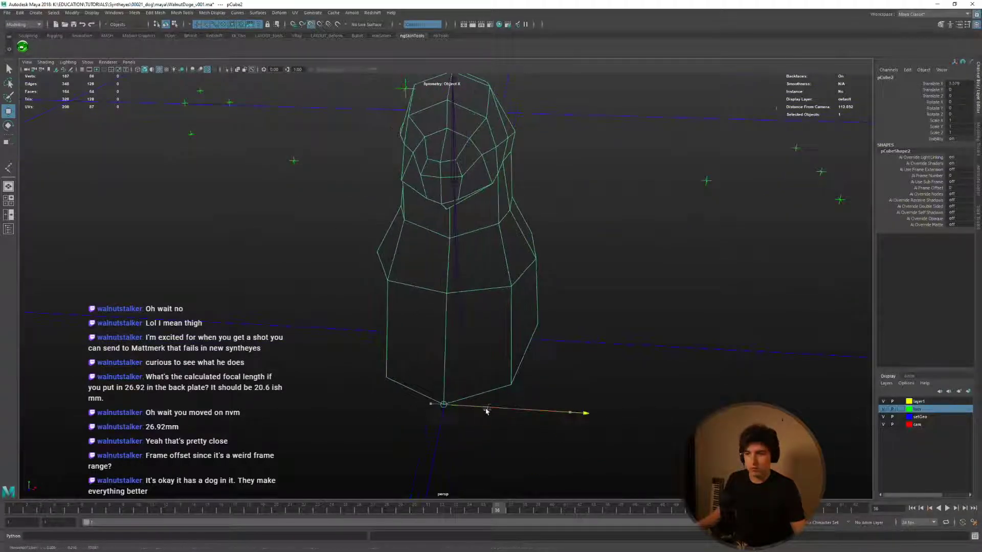
left_click_drag(462, 349, 478, 354, "alt")
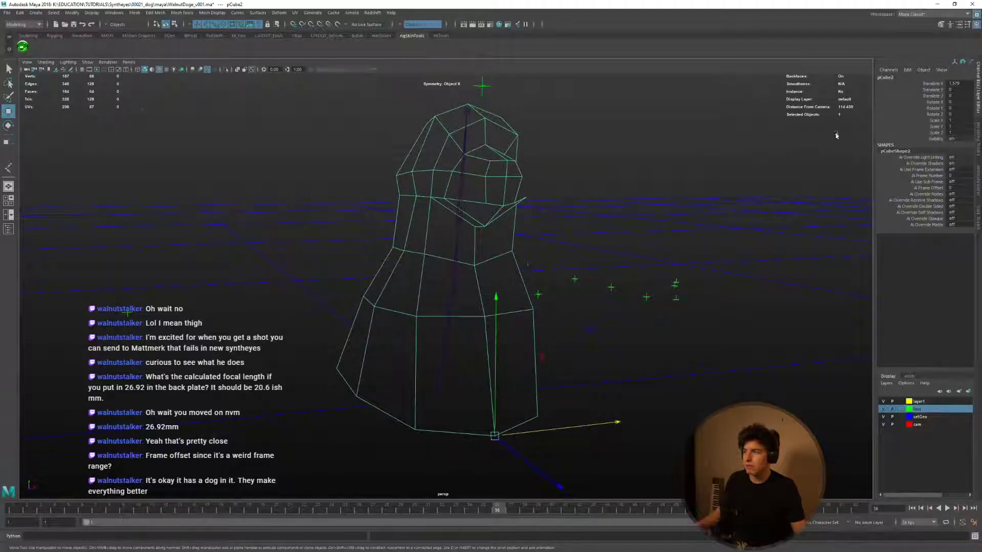
key("space")
left_click_drag(511, 205, 520, 241)
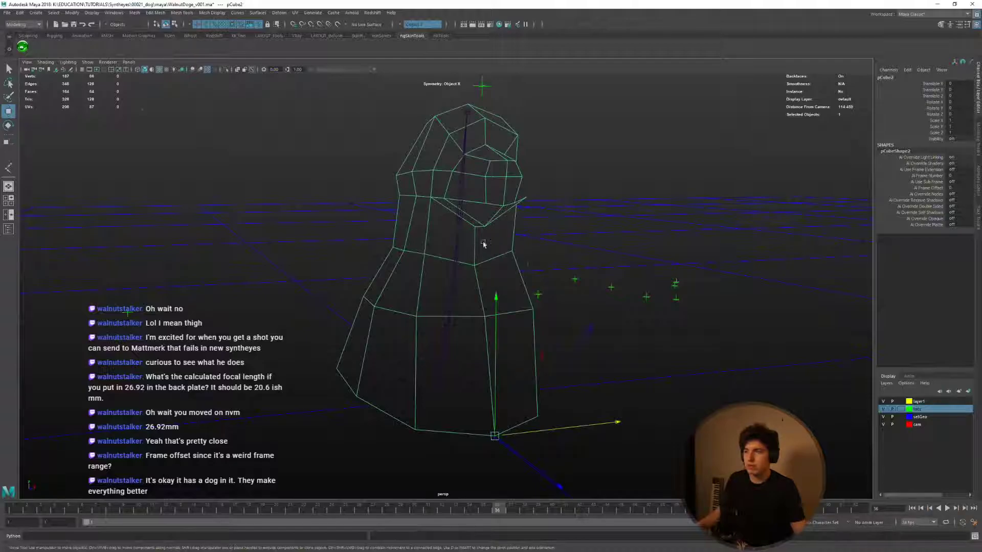
Bind the centred mesh pCube2 to the joint chain with Bind Skin.
left_click(446, 326)
left_click(484, 278, "shift")
key("space")
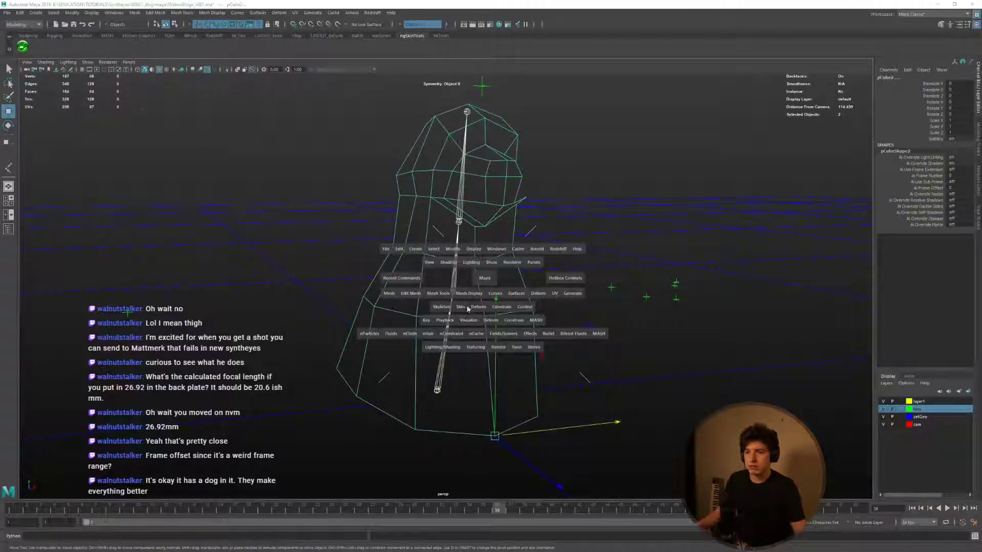
left_click_drag(468, 308, 472, 328)
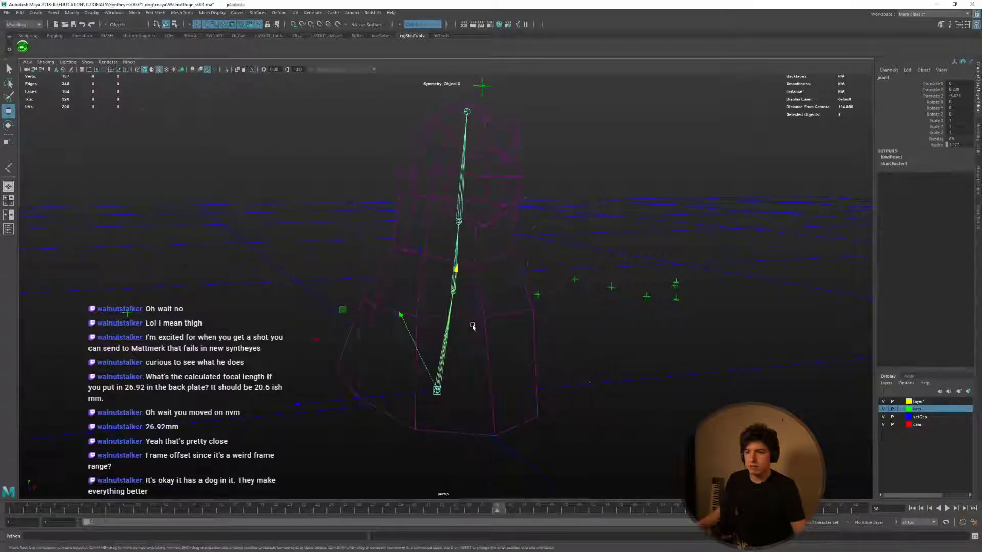
Rotate joint3 at the base of the head to test the new binding, and undo the rotation.
left_click(462, 208)
key("e")
left_click_drag(478, 199, 478, 215)
left_click_drag(478, 215, 515, 214, "alt")
left_click_drag(516, 212, 497, 217)
key("ctrl+z")
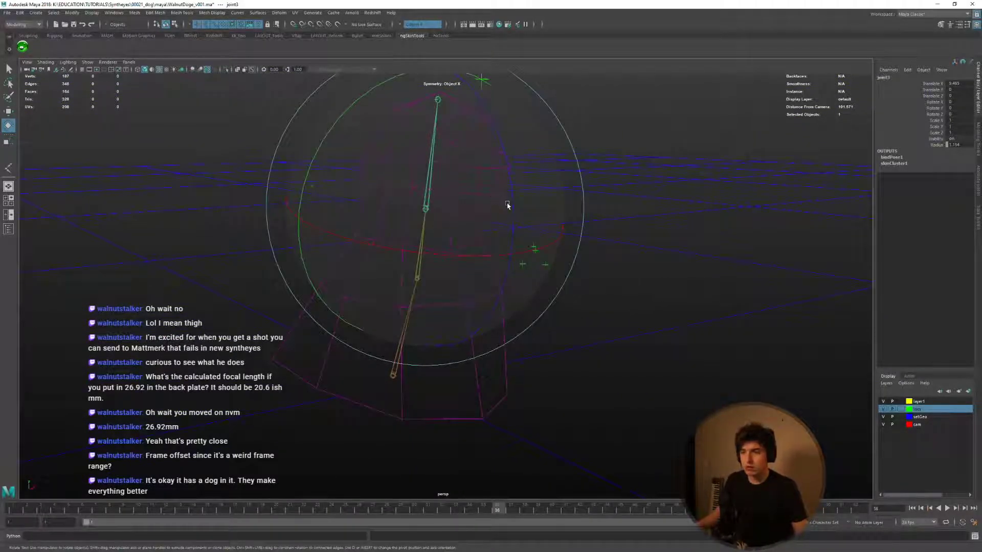
Activate the Paint Skin Weights tool on the copied mesh pCube2.
key("q")
left_click(465, 233)
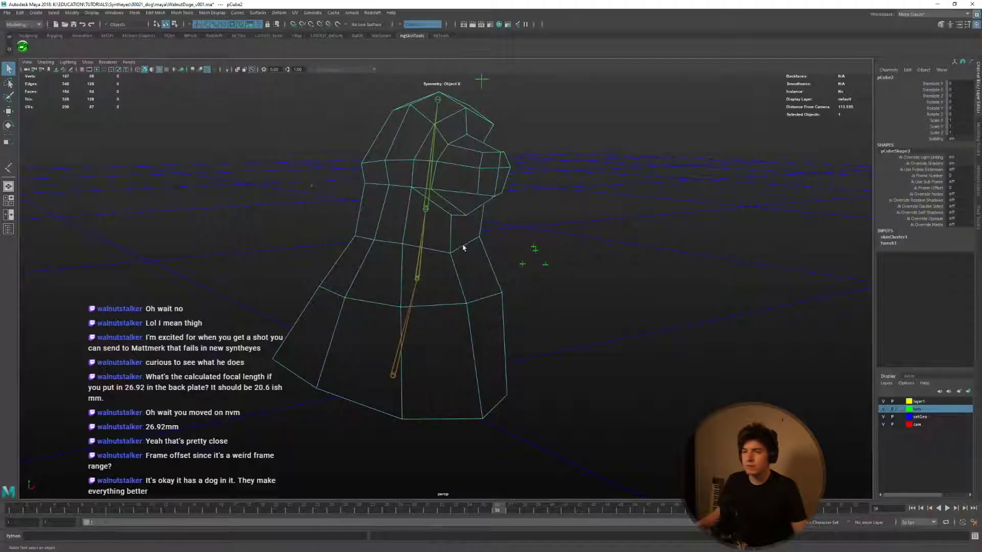
left_click_drag(464, 247, 433, 195, "alt")
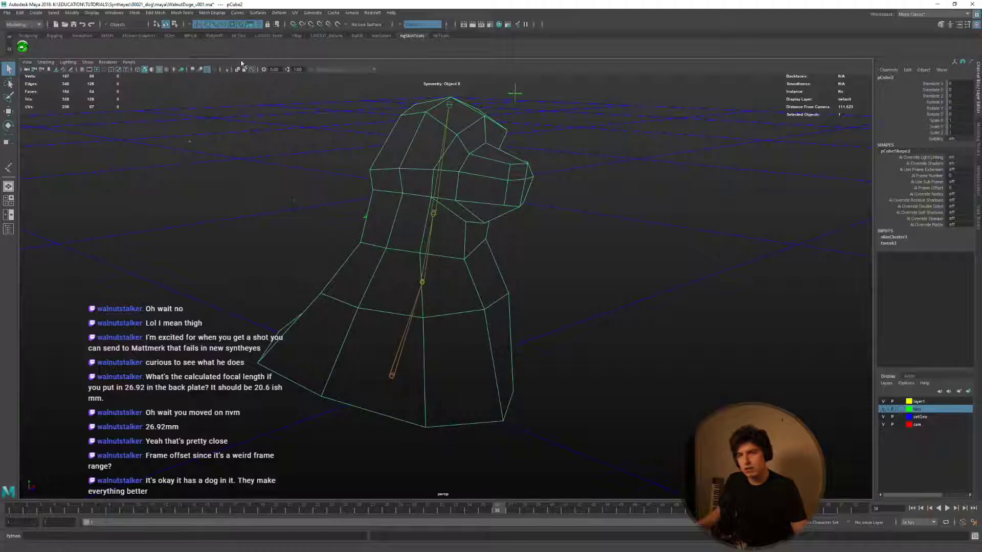
right_click(482, 205, "shift")
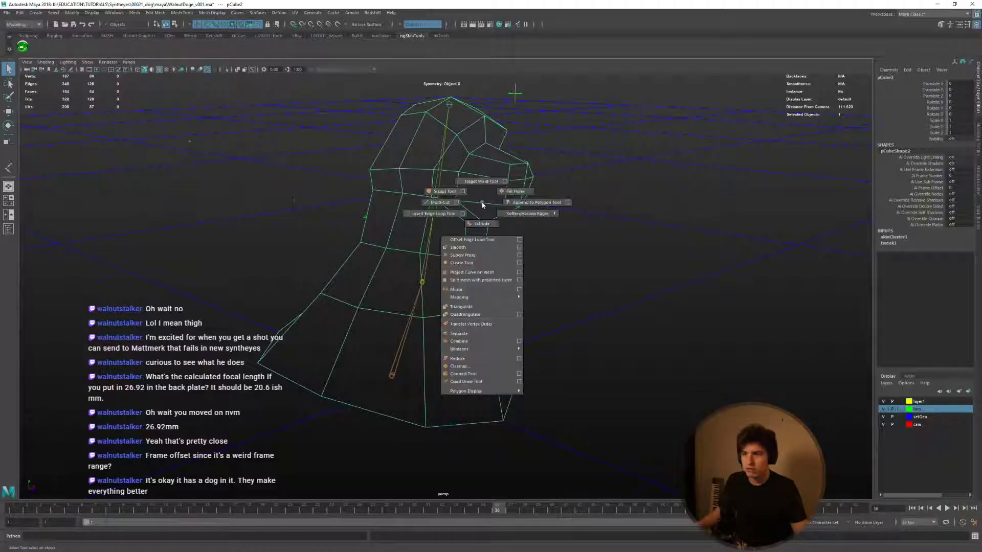
right_click_drag(473, 202, 428, 194)
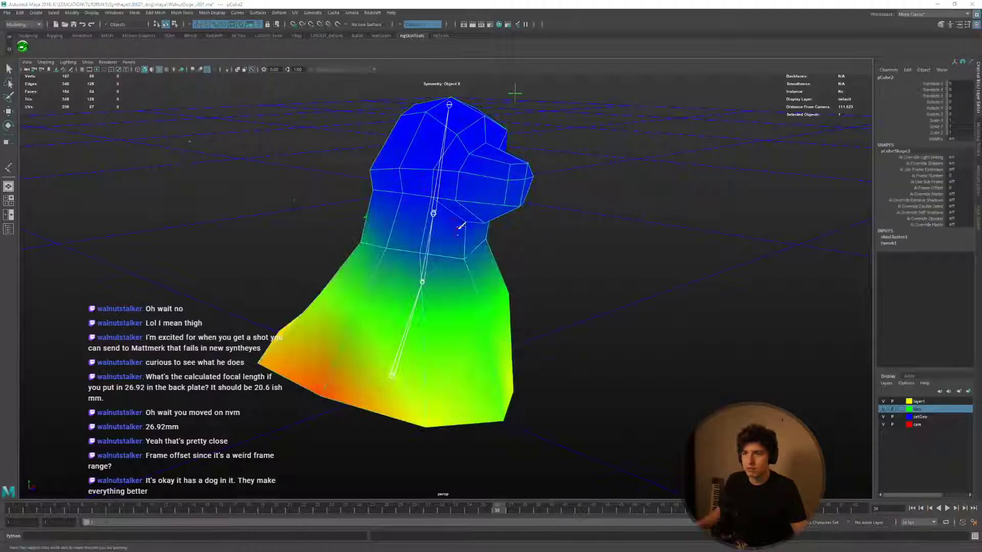
mouse_move(428, 194)
left_mouse_down("alt")
mouse_move(480, 258)
mouse_move(471, 293)
left_mouse_up("alt")
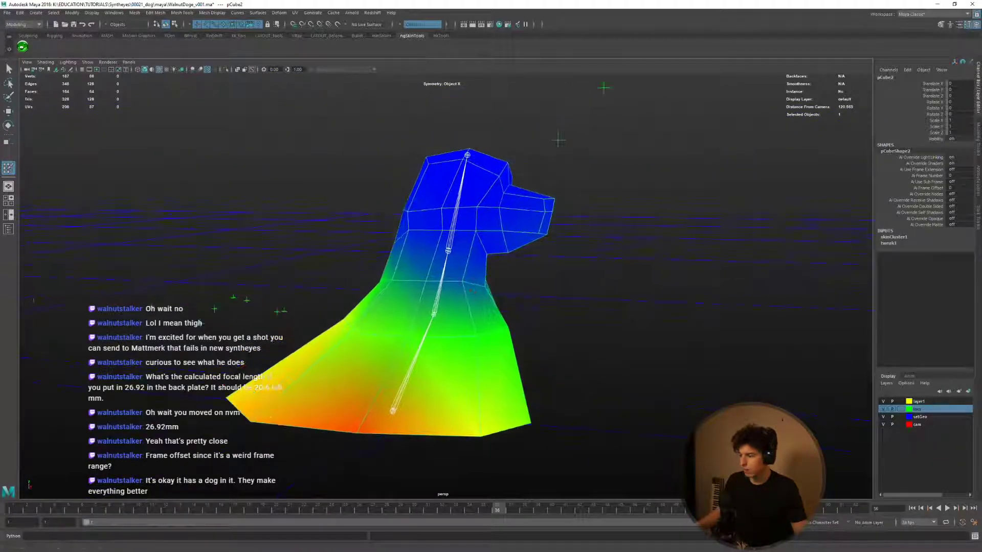
Open the Paint Skin Weights tool settings in a floating window with the list of joint influences.
mouse_move(408, 238)
right_mouse_down()
mouse_move(381, 228)
mouse_move(409, 256)
mouse_move(383, 229)
mouse_move(409, 239)
right_mouse_up()
left_click_drag(468, 264, 451, 261, "alt")
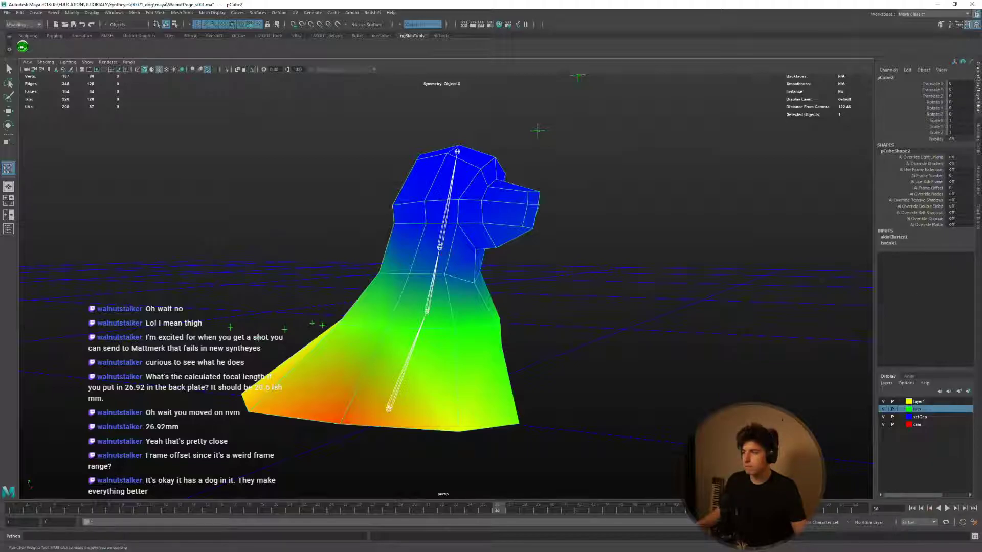
left_click_drag(980, 105, 755, 155)
Rename the base joint of the chain as root and the second joint, at the base of the neck, as neck.
key("w")
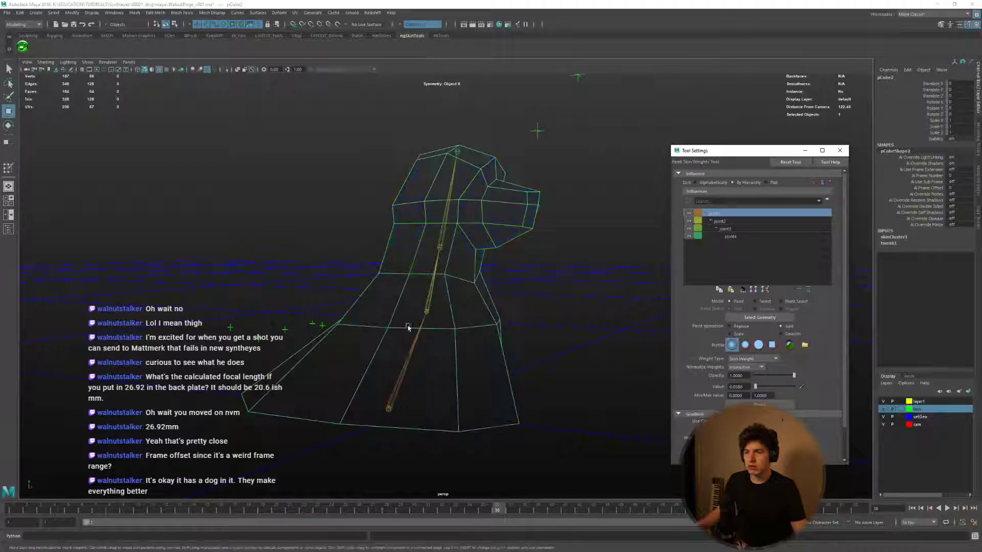
left_click(410, 353)
left_click(894, 78)
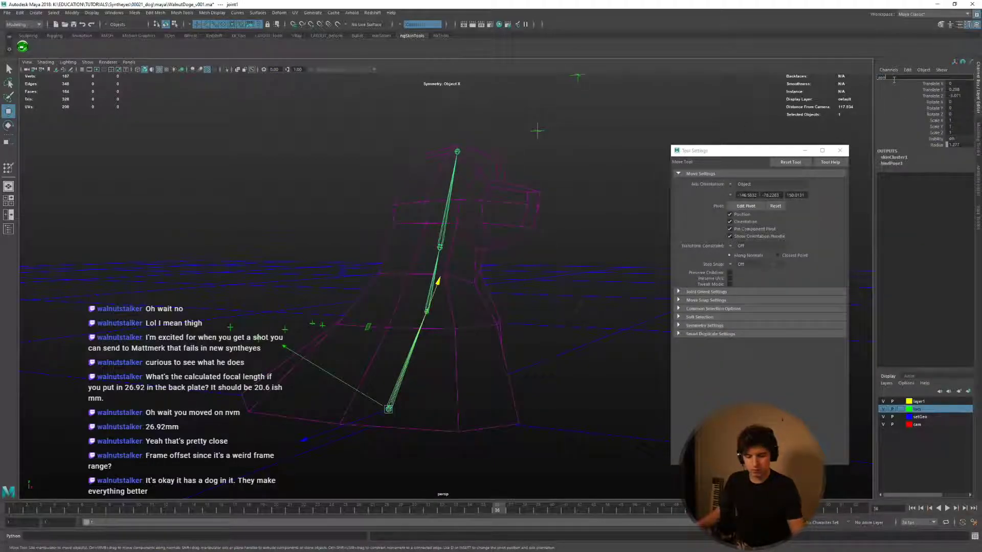
key("Return")
left_click(437, 270)
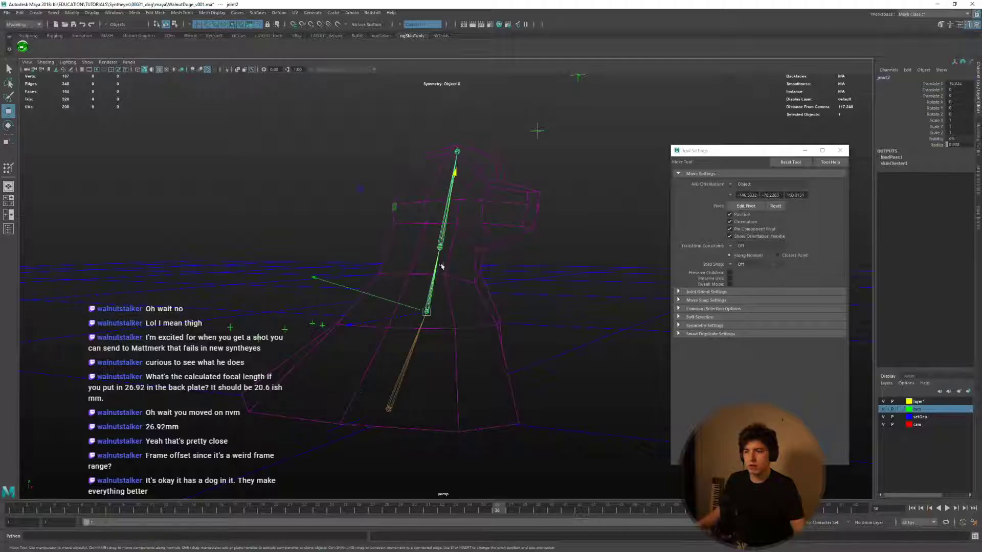
left_click(884, 77)
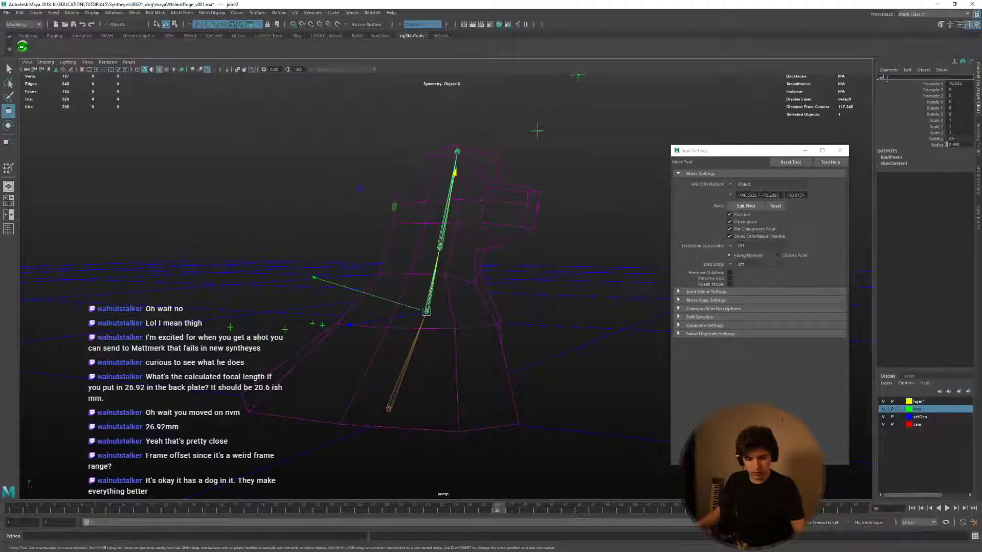
key("Return")
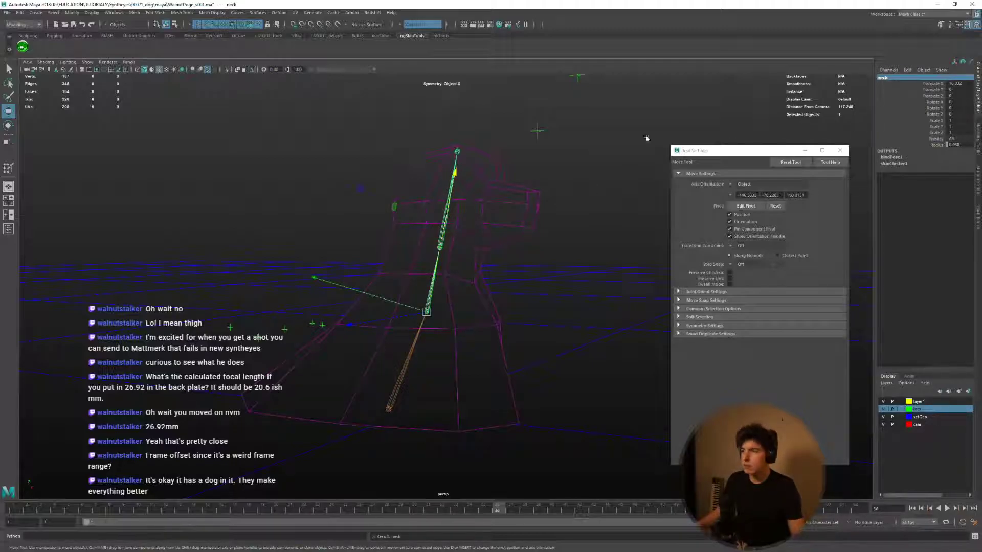
Rename the joint at the base of the head as head and the tip joint as endBN.
left_click(453, 170)
left_click(883, 77)
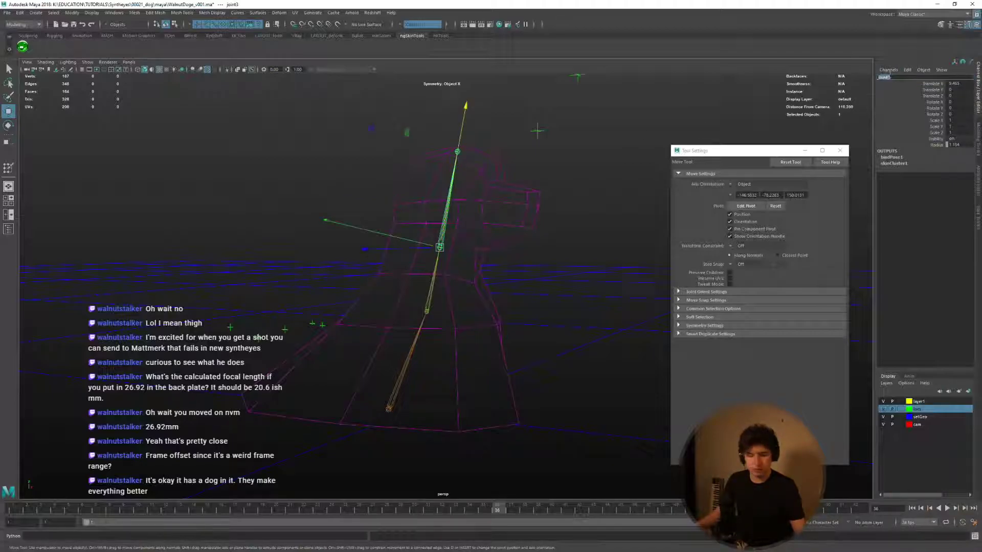
key("Return")
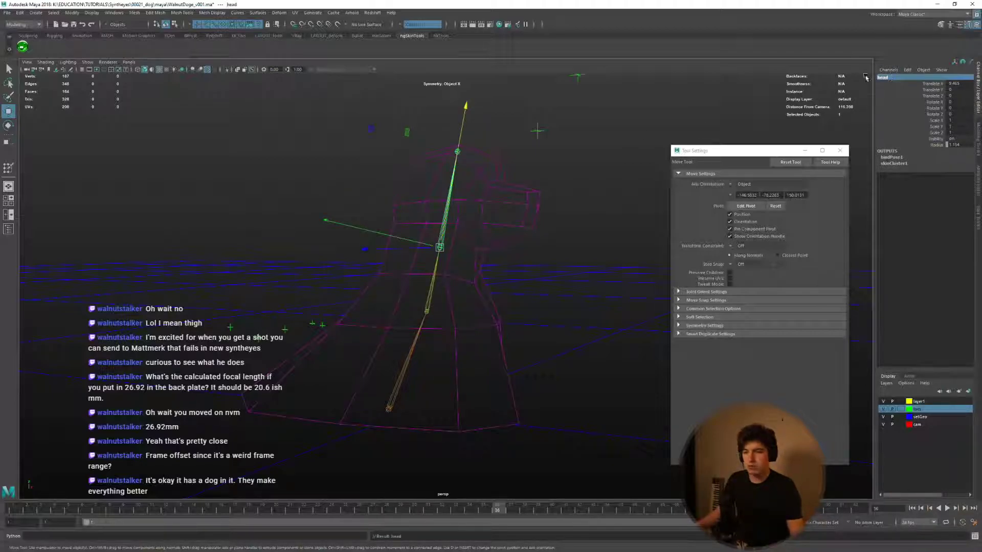
left_click(463, 154)
key("q")
left_click(458, 152)
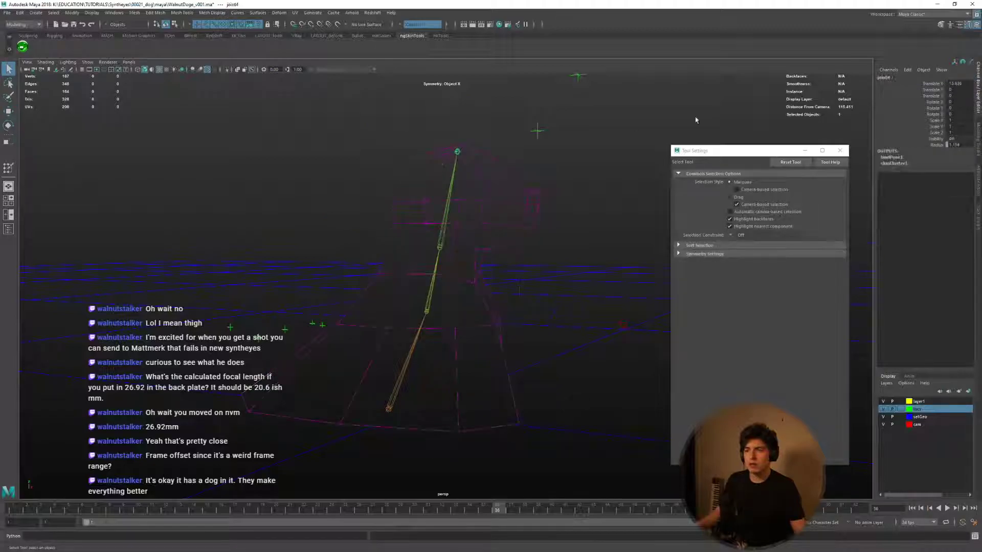
left_click(889, 78)
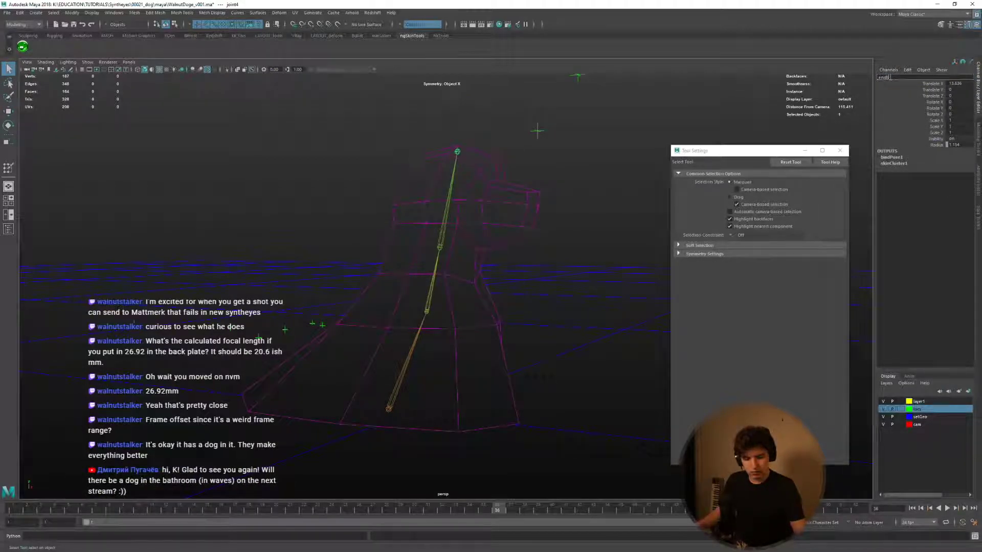
type("endBN")
key("Return")
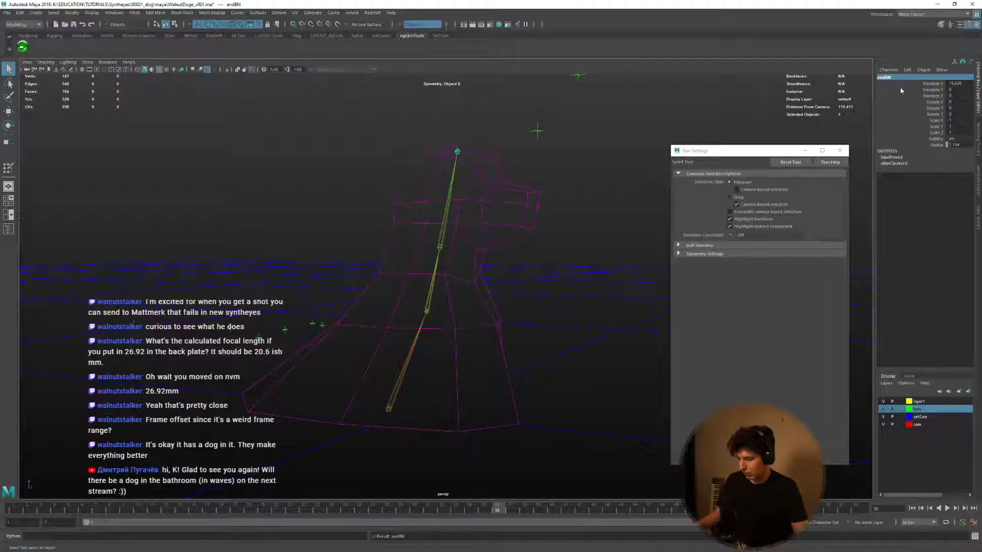
Inspect the bound mesh against the dog footage through the shot camera, with the Tool Settings window minimized.
left_click(486, 338)
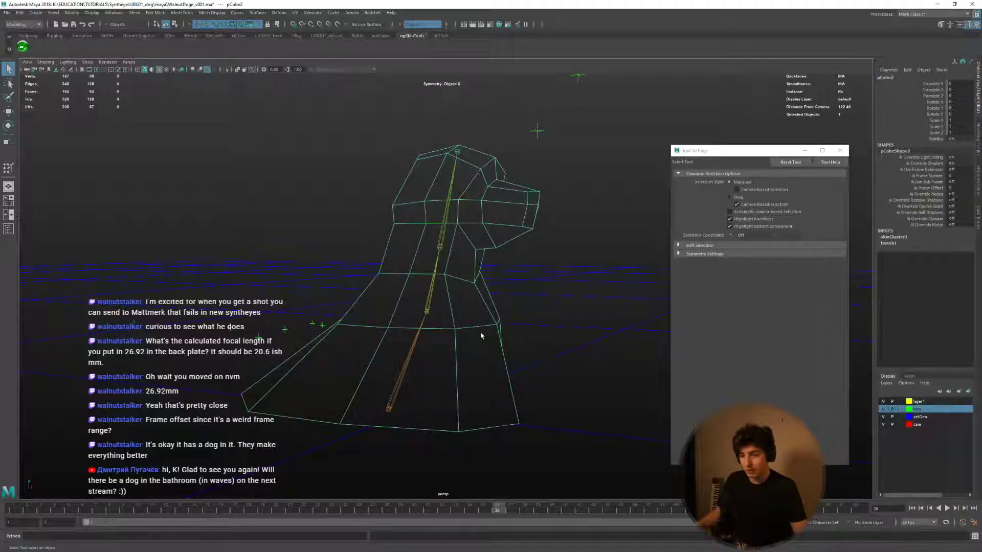
key("space")
key("space")
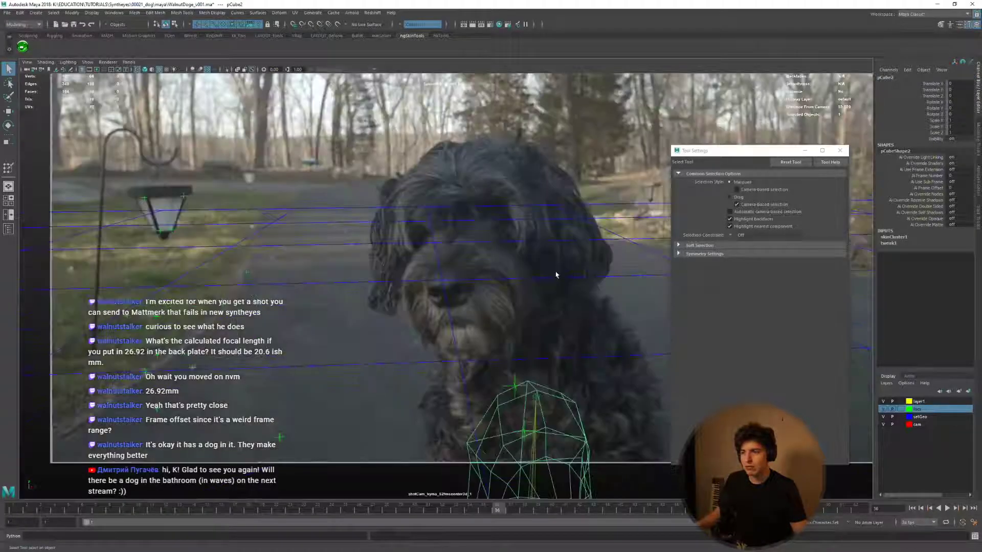
left_click(805, 152)
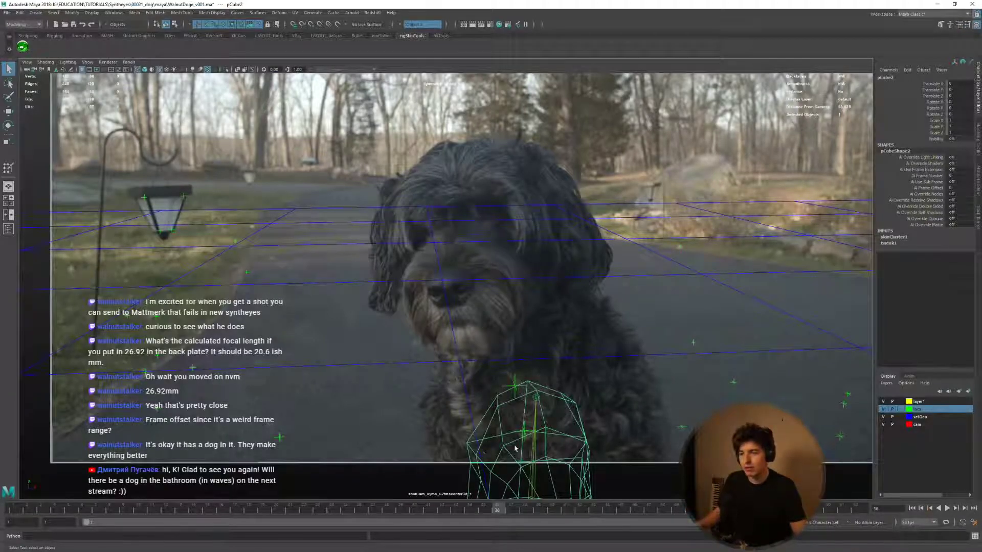
key("space")
key("space")
Rotate the head joint to test how the bound mesh deforms, and undo the rotation.
left_click(445, 234)
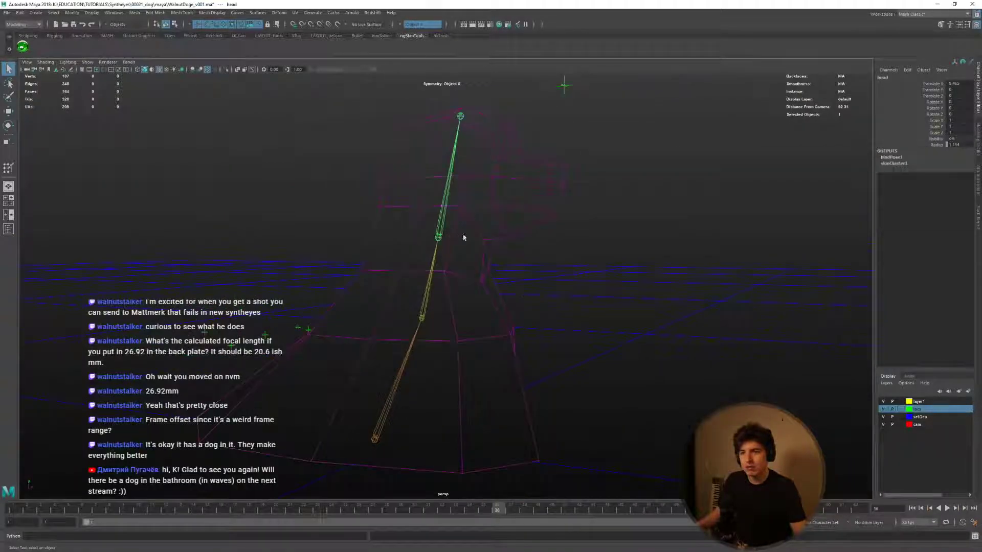
key("e")
left_click_drag(482, 219, 402, 259, "alt")
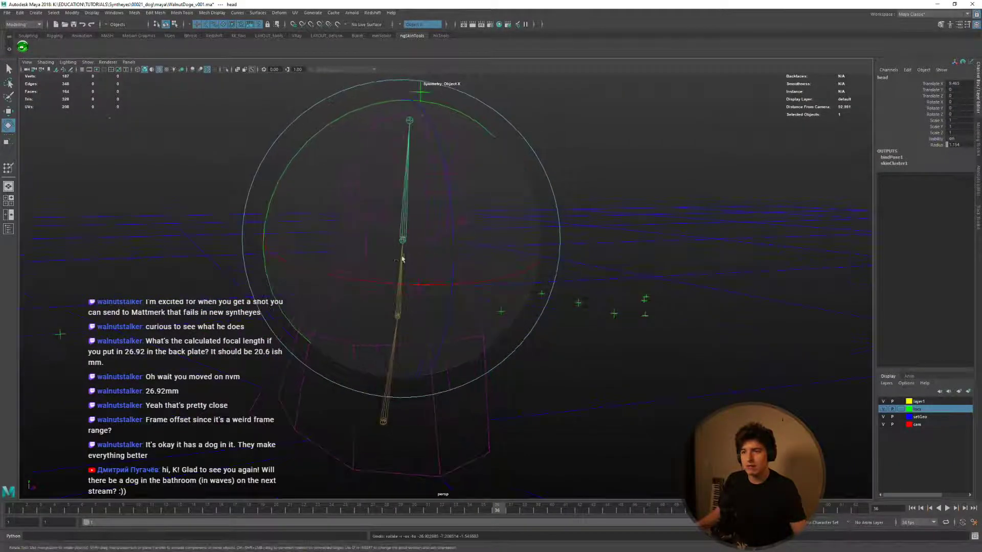
key("w")
Reopen Paint Skin Weights on pCube2 and flood the whole mesh to the root influence with Replace at value 1.
left_click(448, 233)
right_click(447, 234, "shift")
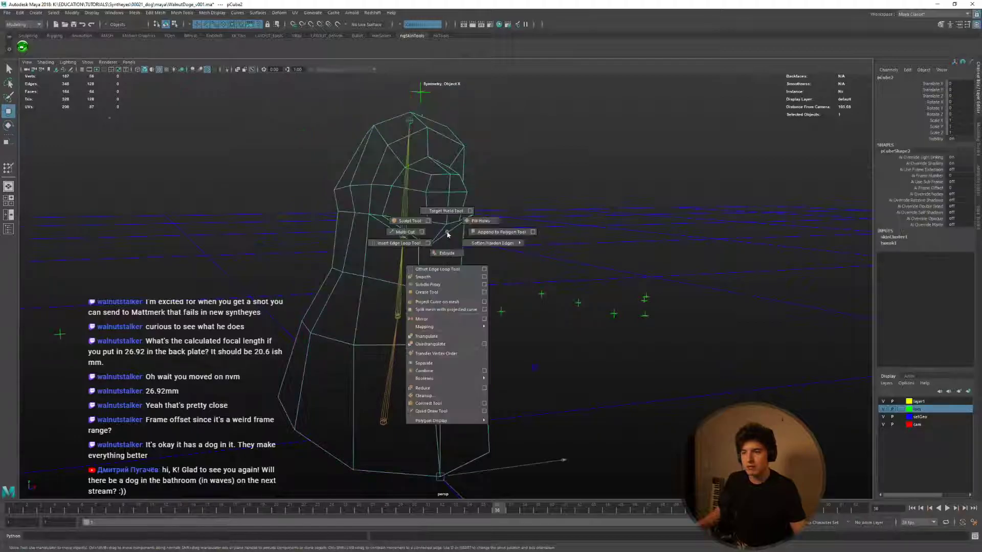
right_click(449, 230, "shift")
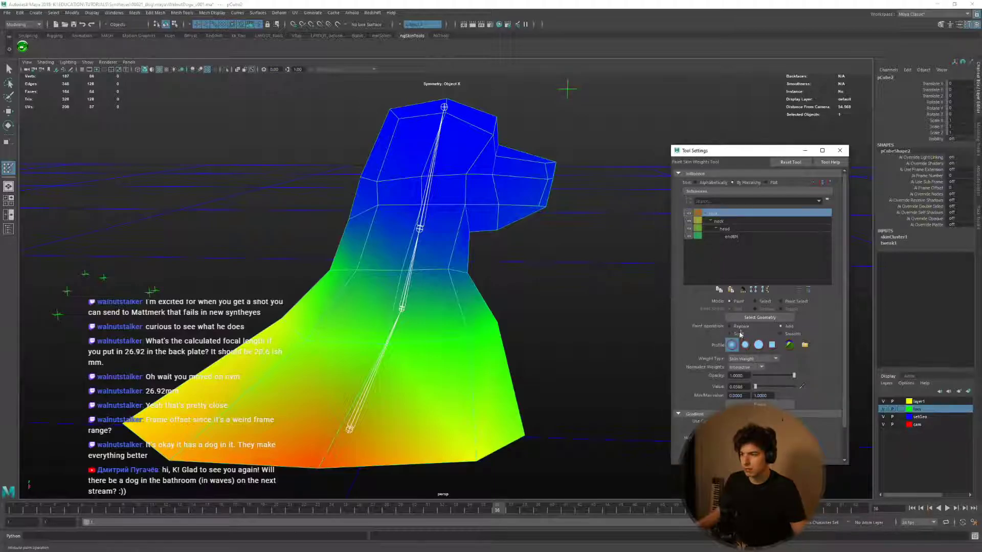
left_click(759, 403)
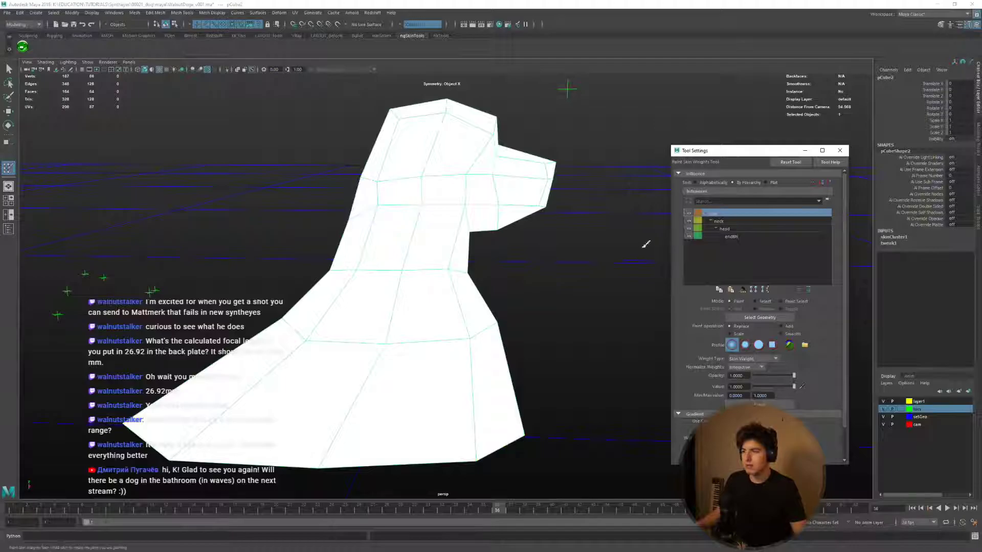
Paint the head influence over the head and neck with the solid brush at value 1, and flood its weights with Smooth.
left_click(726, 229)
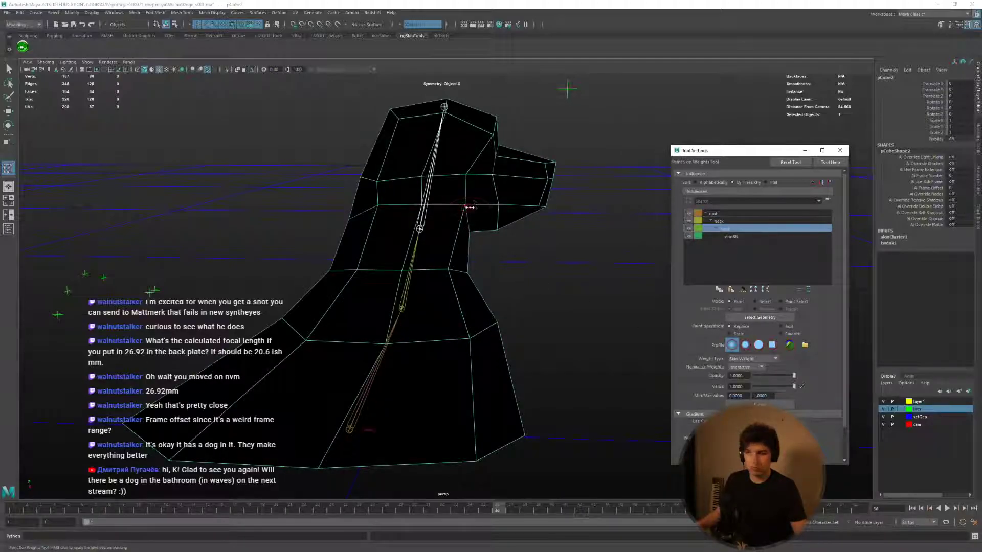
mouse_move(459, 209)
left_mouse_down("alt")
mouse_move(469, 204)
mouse_move(436, 190)
mouse_move(467, 212)
mouse_move(417, 153)
mouse_move(420, 200)
mouse_move(476, 153)
mouse_move(368, 128)
mouse_move(353, 174)
mouse_move(421, 189)
mouse_move(411, 174)
left_mouse_up("alt")
left_click(758, 345)
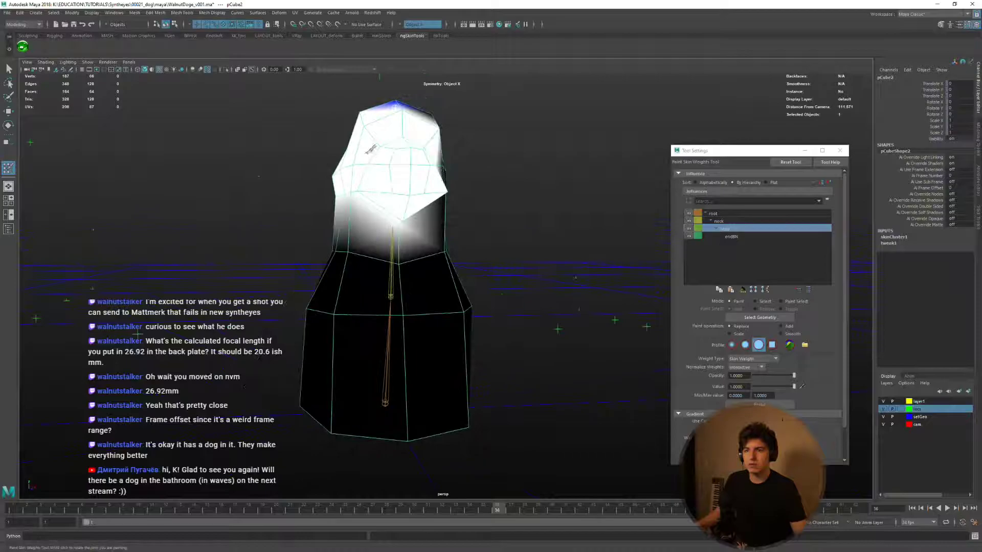
mouse_move(404, 123)
left_mouse_down("alt")
mouse_move(388, 175)
mouse_move(419, 153)
mouse_move(504, 137)
mouse_move(517, 180)
mouse_move(494, 228)
mouse_move(429, 207)
mouse_move(421, 248)
mouse_move(432, 237)
mouse_move(424, 248)
mouse_move(452, 248)
left_mouse_up("alt")
scroll(414, 250, "up", 2)
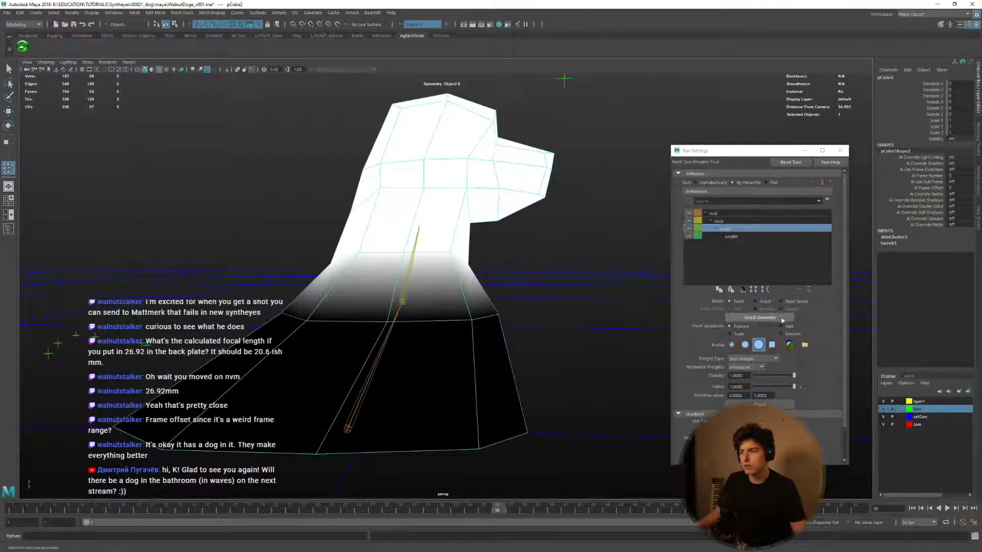
left_click(781, 334)
left_click(760, 403)
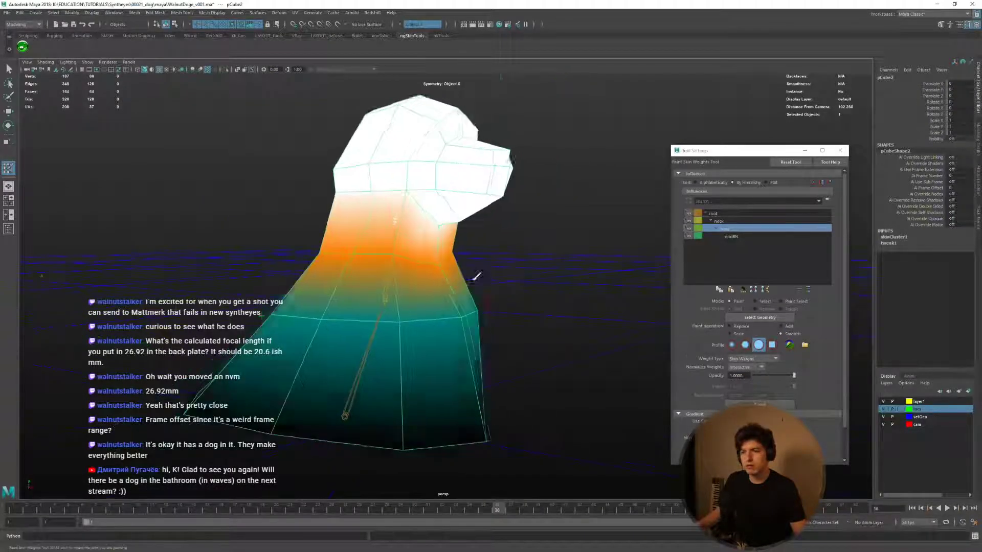
Move and rotate the head joint to test the new weights, and undo each change.
key("w")
left_click(399, 223)
left_click_drag(402, 225, 403, 212)
key("ctrl+z")
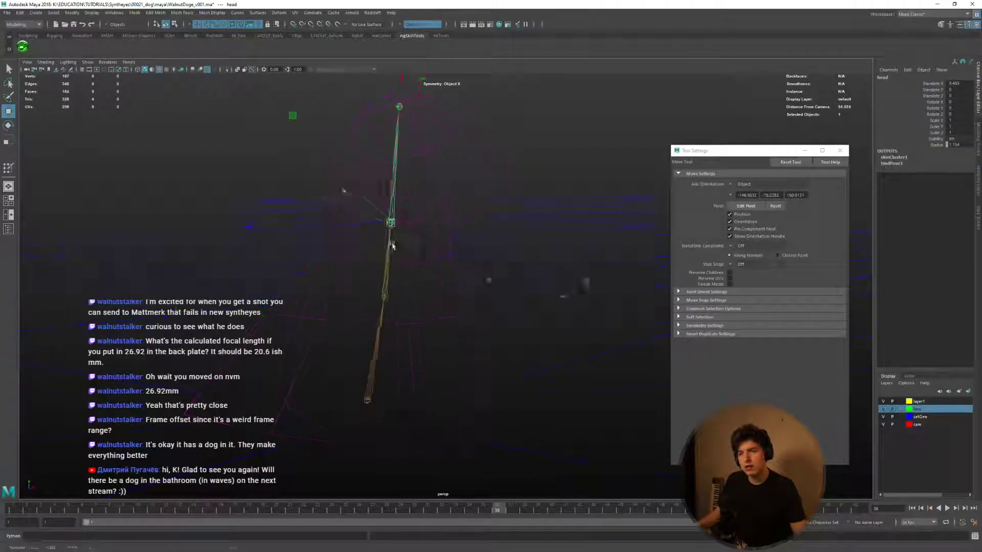
key("e")
left_click_drag(456, 258, 375, 244)
key("ctrl+z")
key("ctrl+z")
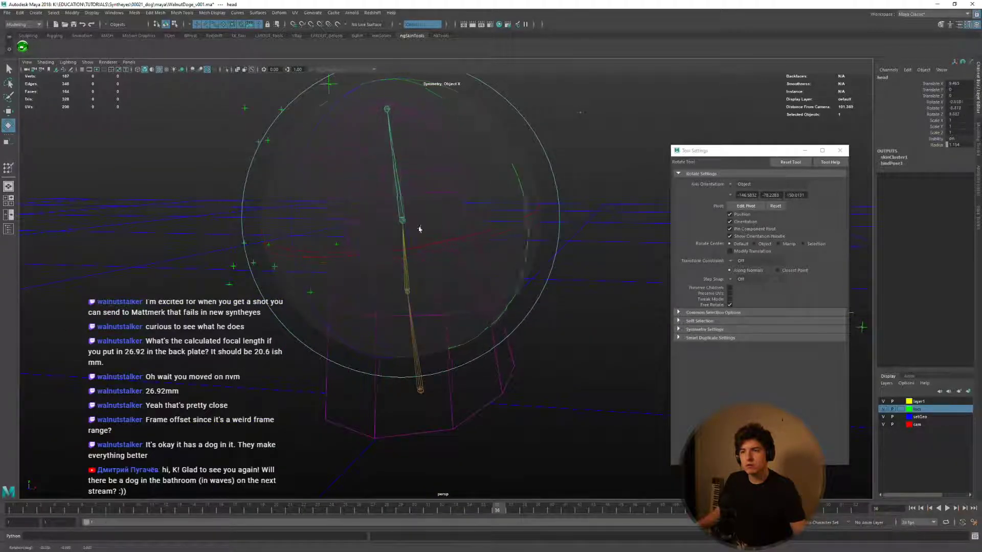
mouse_move(432, 280)
right_mouse_down("alt")
mouse_move(436, 300)
mouse_move(423, 274)
right_mouse_up("alt")
left_click_drag(442, 241, 454, 237)
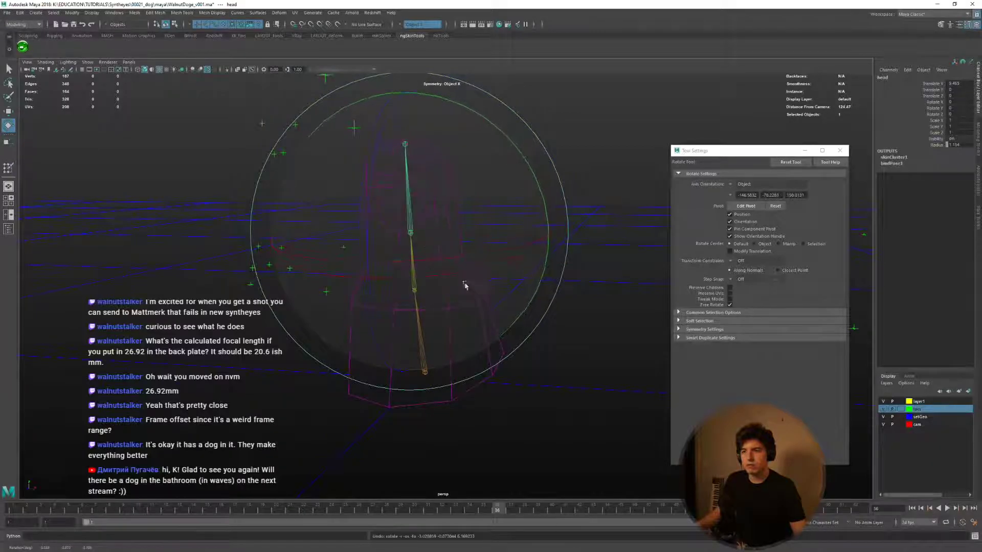
key("q")
left_click(433, 338)
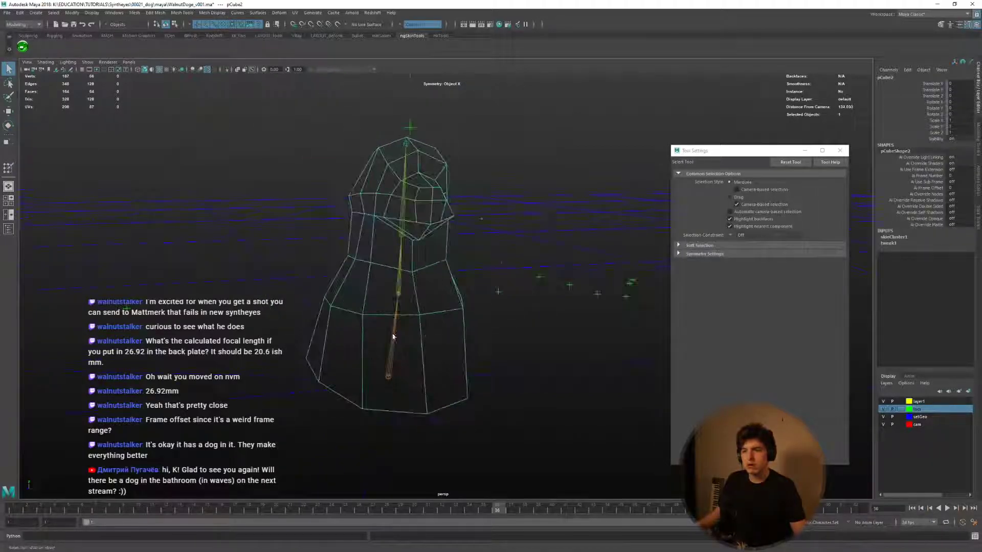
left_click(411, 335)
scroll(437, 323, "down", 3)
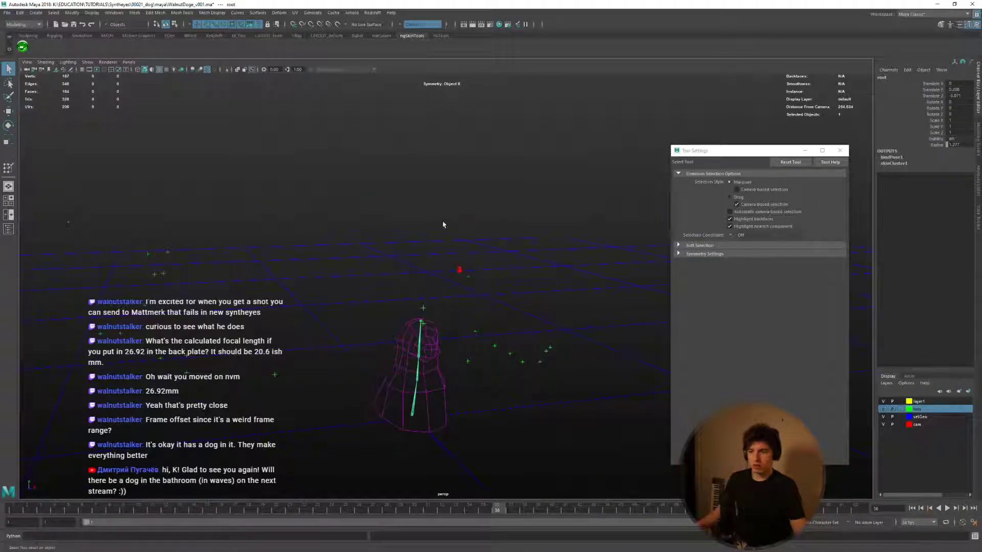
left_click(434, 198)
mouse_move(449, 284)
left_mouse_down("alt")
mouse_move(438, 272)
mouse_move(440, 228)
left_mouse_up("alt")
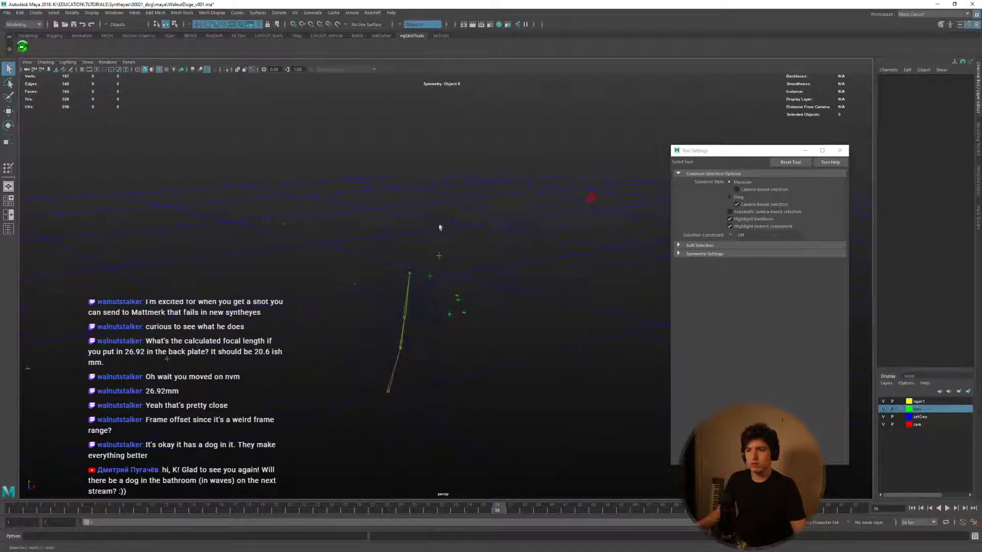
left_click(463, 279)
Open the Outliner and unhide Object01, the tracked parent of the original mesh pCube1.
left_click(9, 228)
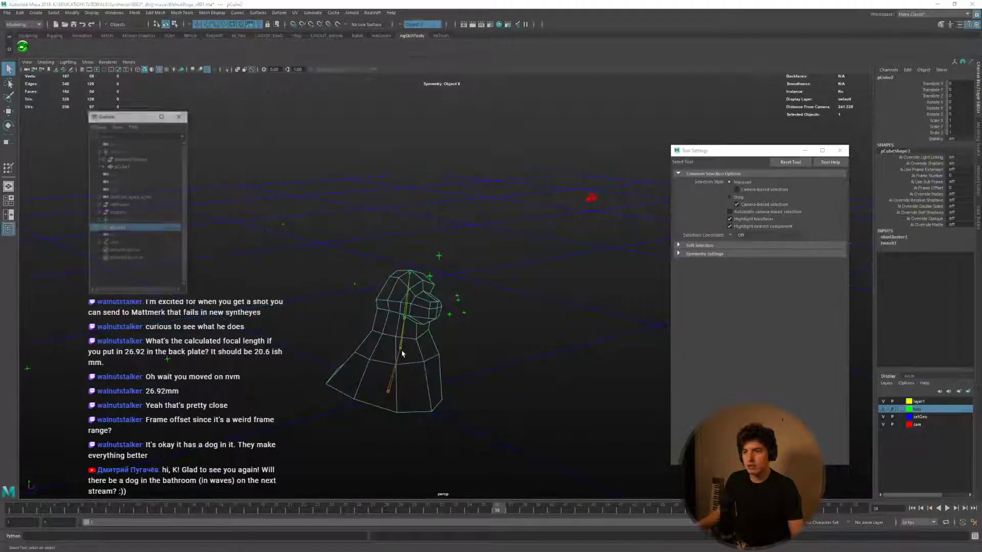
left_click(118, 151)
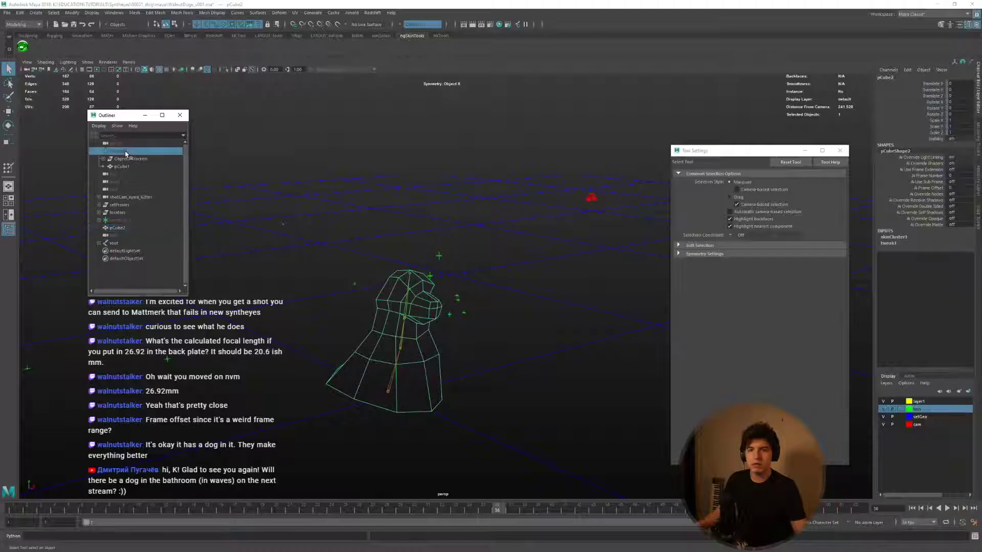
key("shift+h")
right_click_drag(387, 294, 418, 298, "alt")
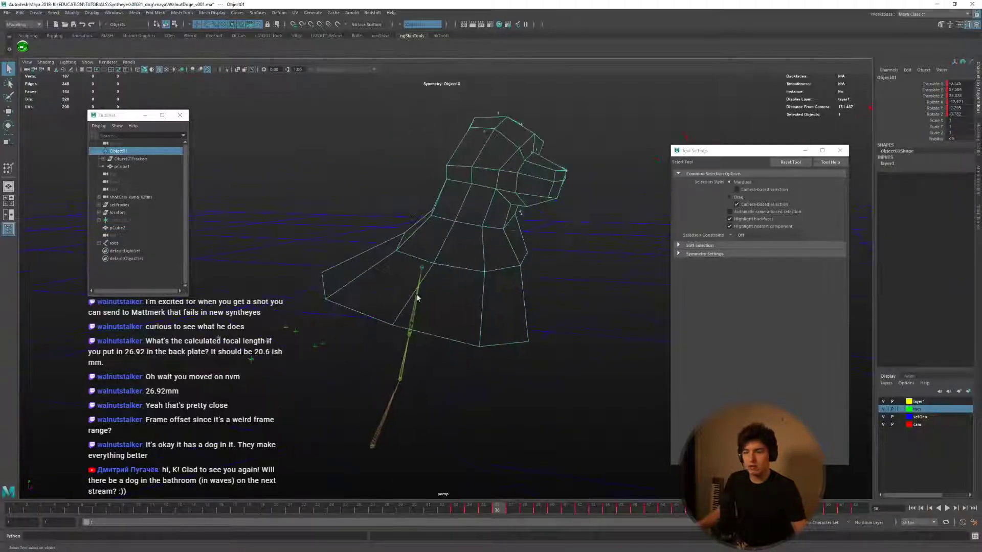
Play the shot through the shot camera to examine how the tracked mesh follows the dog.
left_click(390, 405)
key("space")
key("space")
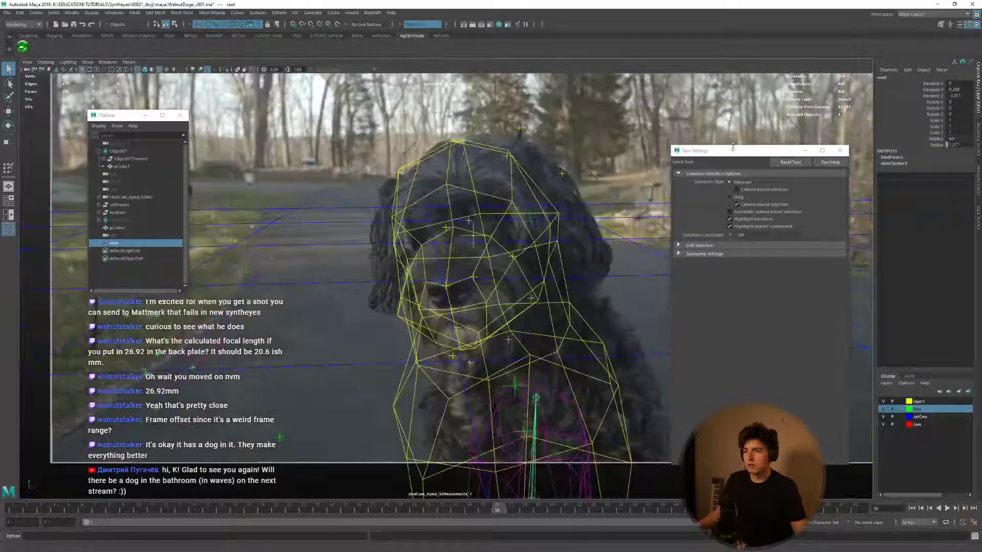
left_click(802, 153)
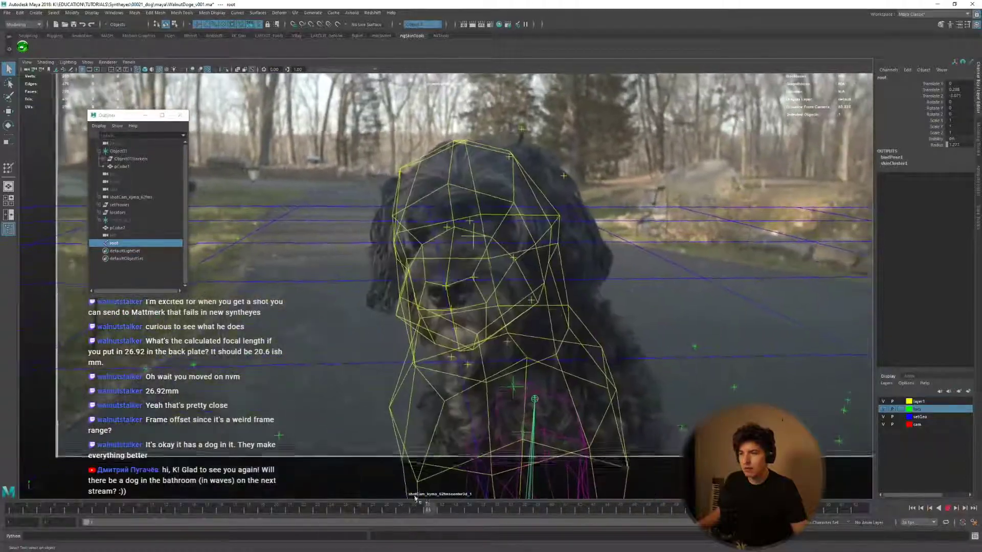
left_click(566, 329)
key("alt+v")
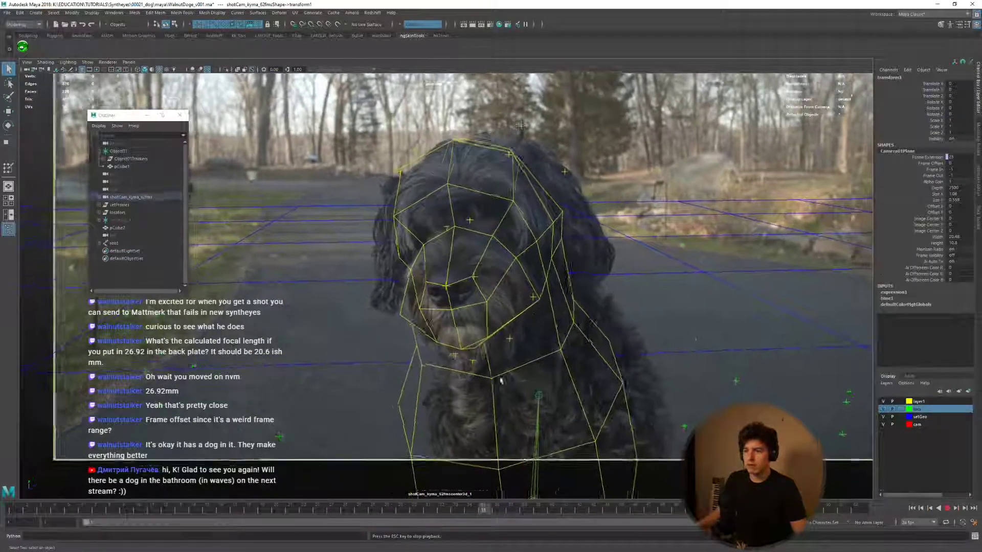
Return to frame 1, select the tracked mesh pCube1 and show the perspective and shot camera views side by side.
left_click_drag(582, 513, 2, 480)
left_click(593, 409)
key("space")
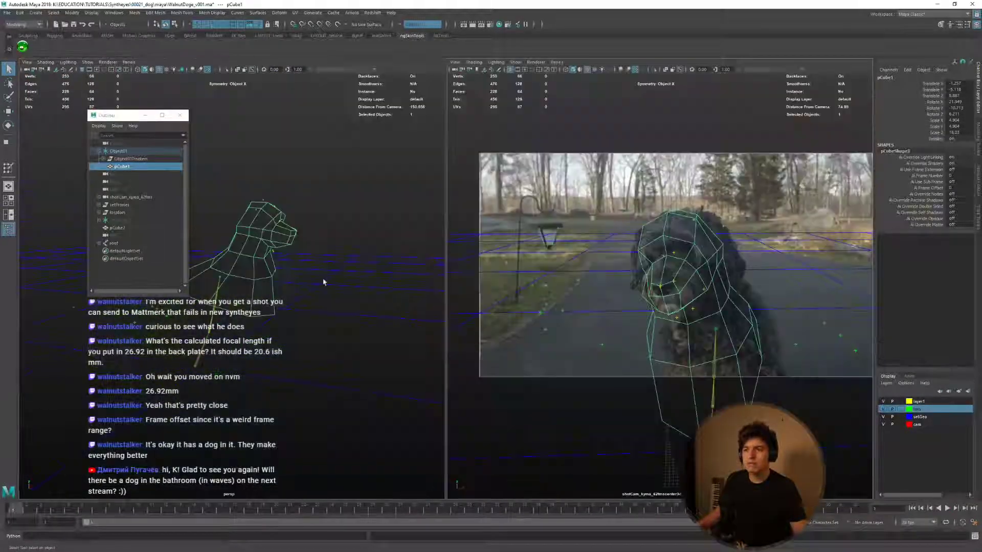
Play the shot in a full-size perspective view to examine the tracked mesh's motion, and stop playback.
key("space")
left_click_drag(399, 280, 436, 329, "alt")
middle_click_drag(436, 328, 435, 277, "alt")
key("alt+v")
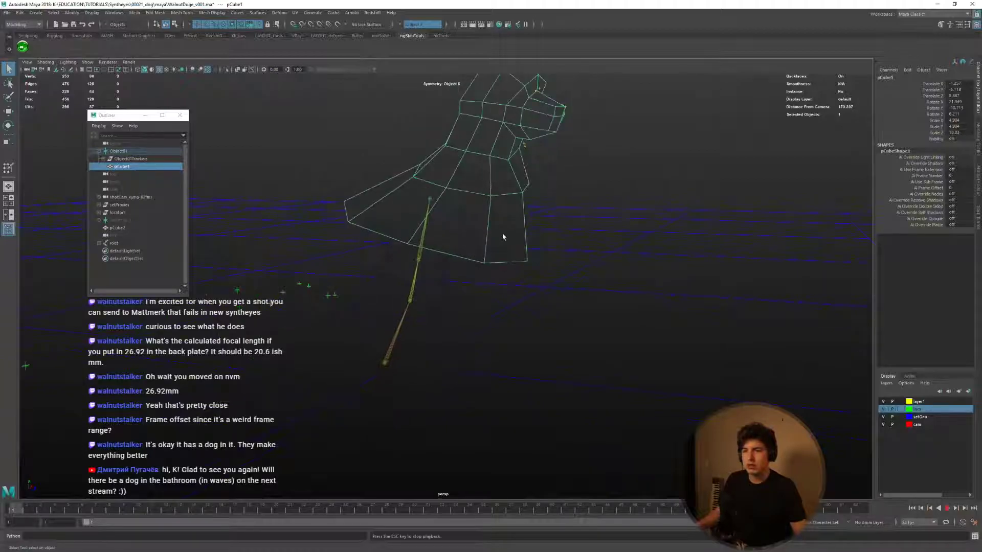
key("Escape")
Move and rotate the head joint to test its pose, and undo each change.
left_click(425, 244)
key("w")
left_click_drag(423, 250, 409, 224)
key("ctrl+z")
key("e")
left_click_drag(378, 254, 436, 294)
key("ctrl+z")
key("q")
Set the preferred angle of the joint chain from its root joint.
left_click(401, 328)
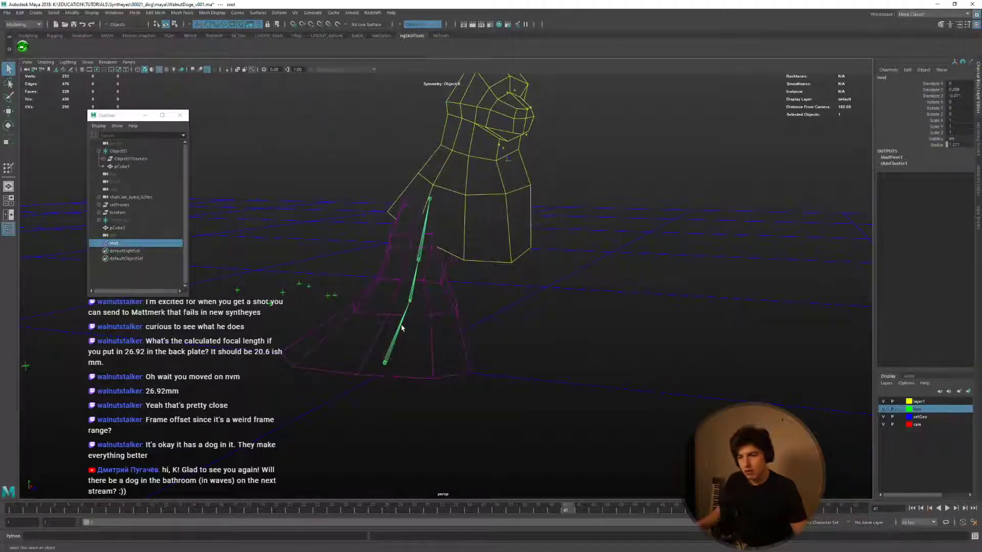
right_click(401, 327)
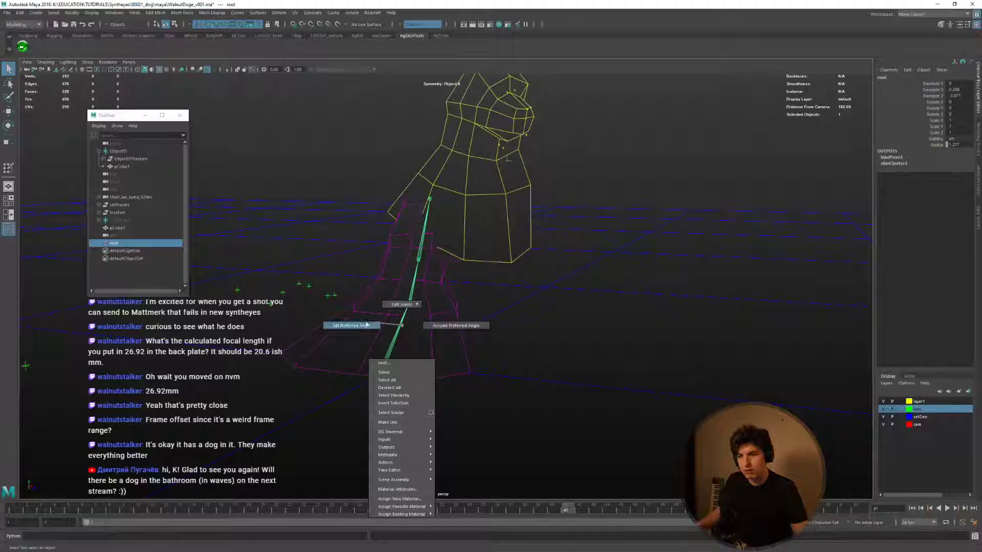
left_click(366, 324)
Rotate the head joint as a test and restore the joint chain from the root with Assume Preferred Angle.
left_click(420, 249)
key("e")
left_click_drag(421, 256, 427, 299)
key("q")
left_click(404, 321)
right_click(404, 321)
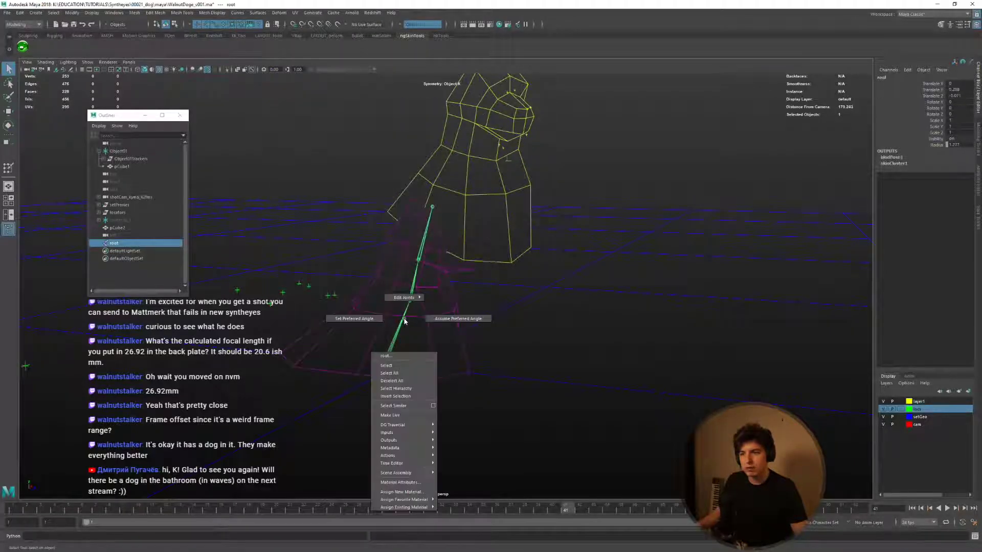
left_click(440, 317)
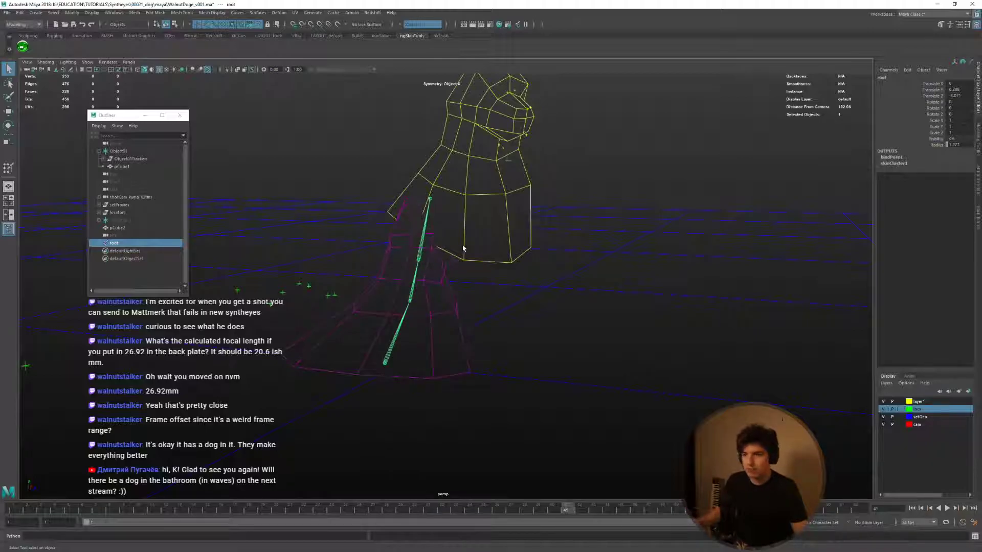
Return to frame 1 and compare the rig with the tracked mesh in side-by-side perspective and shot camera views.
left_click_drag(463, 249, 444, 330, "alt")
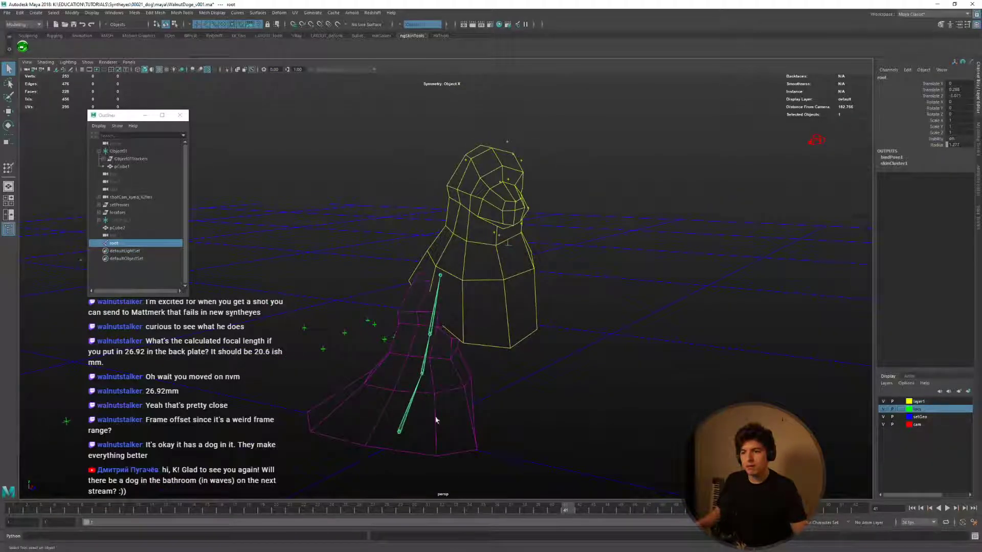
left_click_drag(450, 512, 13, 511)
left_click_drag(373, 401, 532, 331, "alt")
key("space")
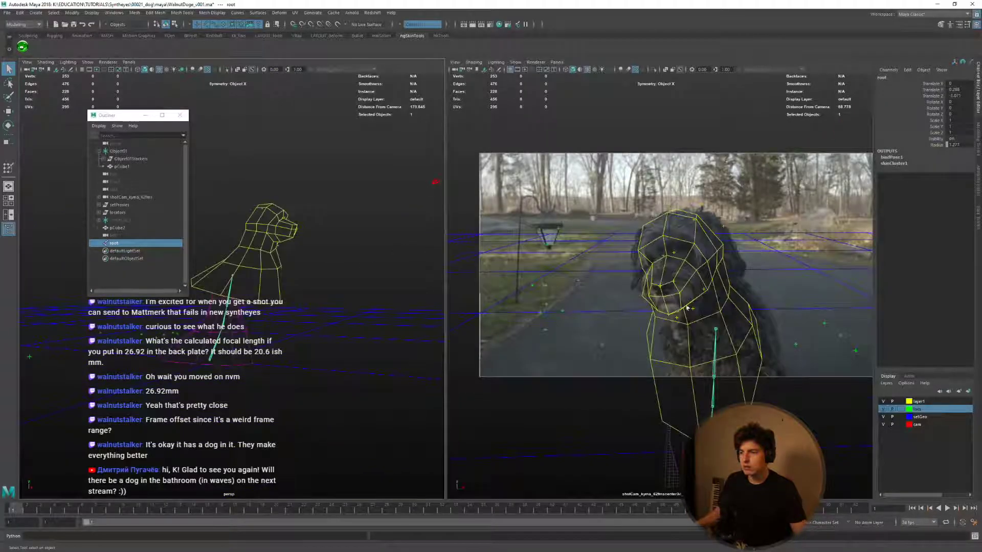
Try to move and rotate the root joint so the rigged mesh meets the tracked mesh, and undo it.
key("space")
key("w")
left_click_drag(337, 292, 525, 378, "alt")
middle_click_drag(525, 377, 622, 276)
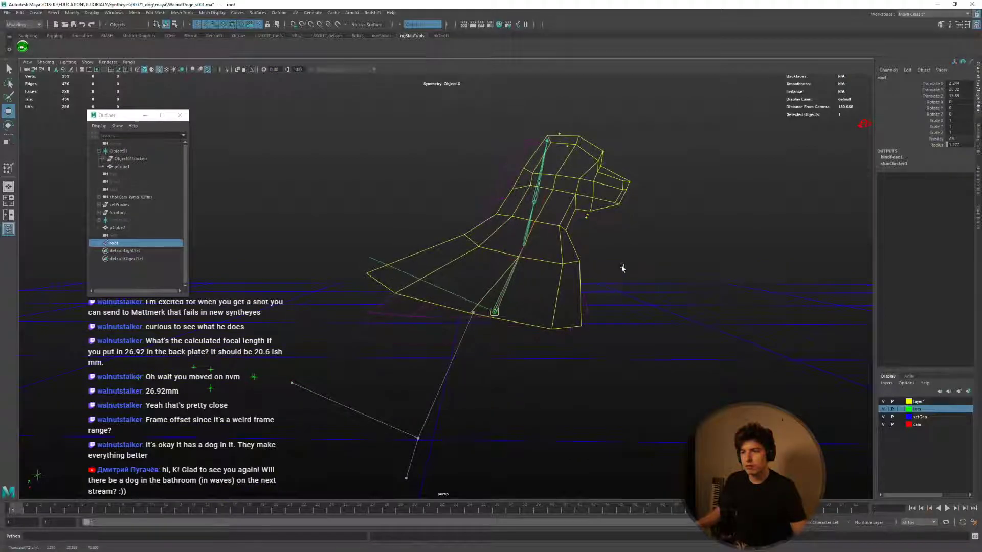
key("e")
left_click_drag(618, 282, 520, 338, "alt")
key("ctrl+z")
key("ctrl+z")
Change the perspective viewport background to light grey and deselect the root joint.
left_click(566, 249)
middle_click_drag(425, 318, 410, 235, "alt")
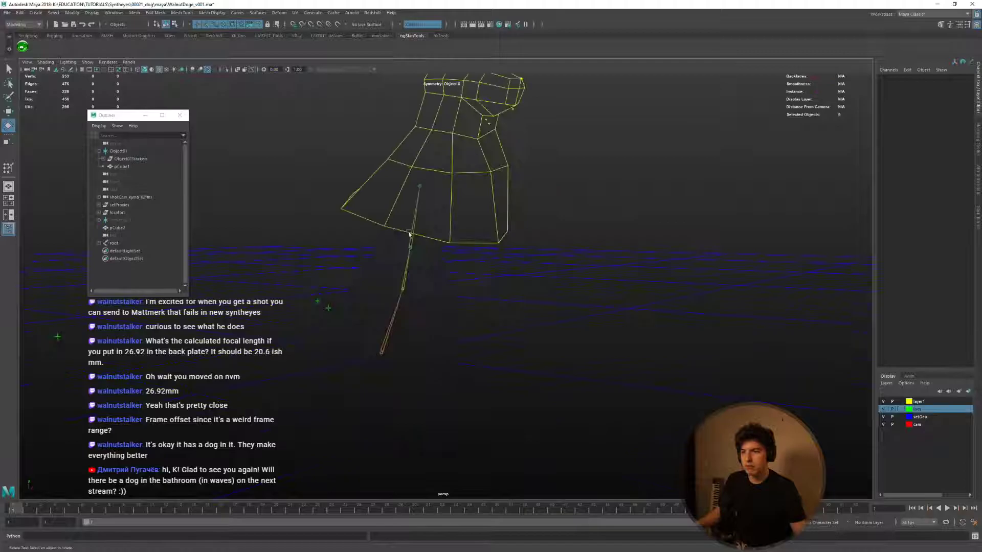
right_click_drag(409, 234, 422, 254, "alt")
left_click_drag(490, 201, 468, 228, "alt")
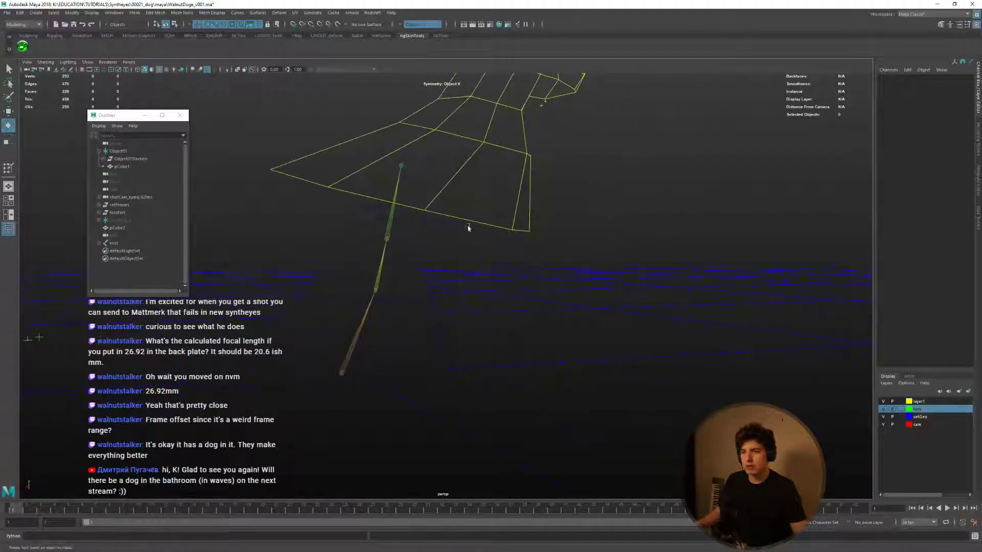
key("alt+b")
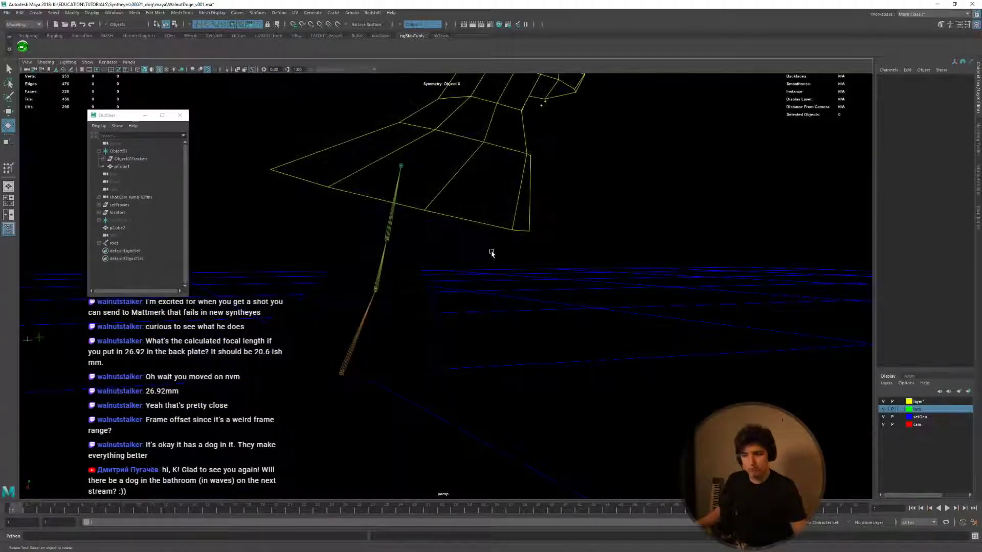
key("alt+b")
key("alt+b")
middle_click_drag(467, 237, 469, 285, "alt")
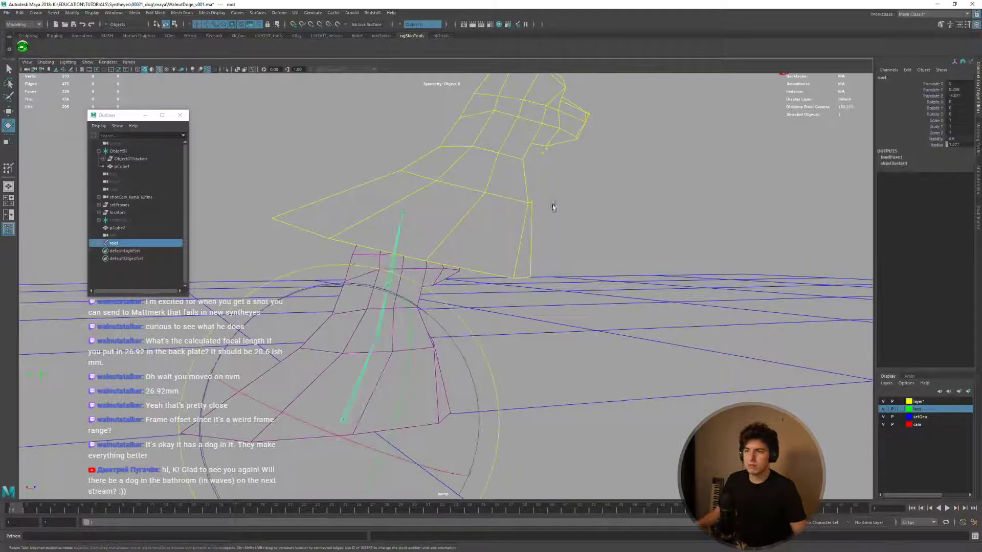
left_click_drag(552, 208, 496, 279, "alt")
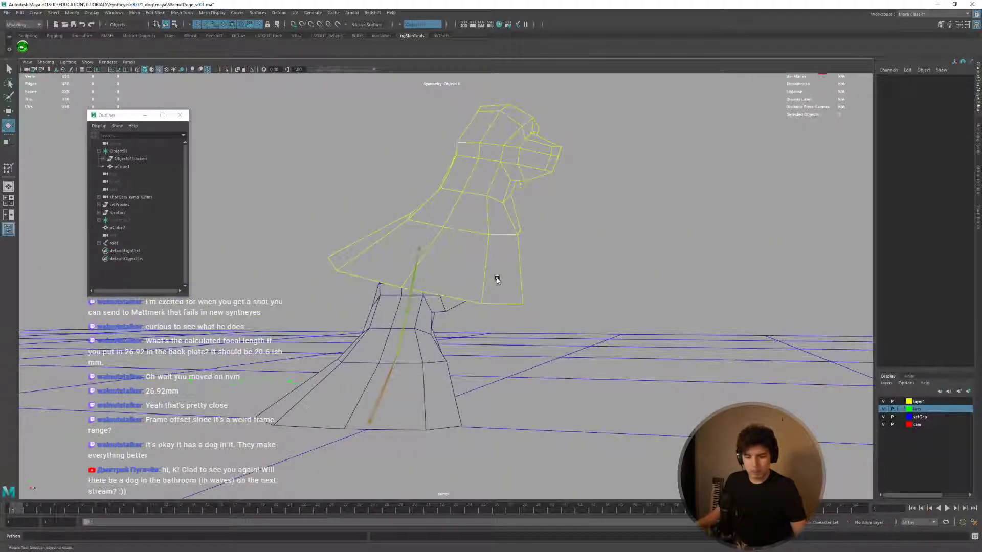
Create a locator at the origin and show the perspective view in wireframe.
key("space")
left_click(428, 249)
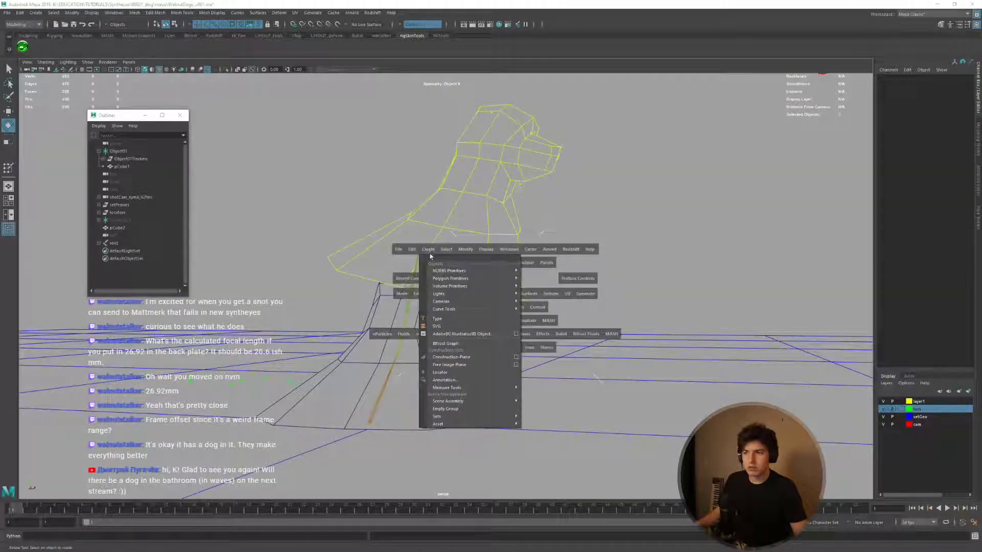
left_click(458, 373)
key("w")
scroll(447, 326, "up", 4)
left_click_drag(448, 326, 423, 329, "alt")
key("4")
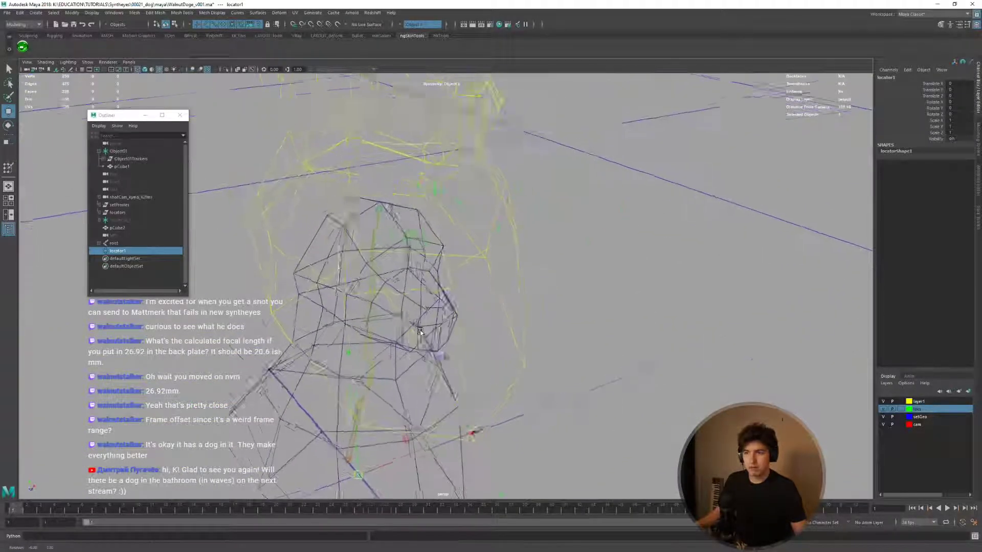
Snap the locator to the centre vertex at the top of the rigged dog's muzzle.
right_click_drag(422, 329, 519, 350, "alt")
left_click_drag(519, 350, 480, 330, "alt")
key("v")
middle_click_drag(387, 281, 373, 257)
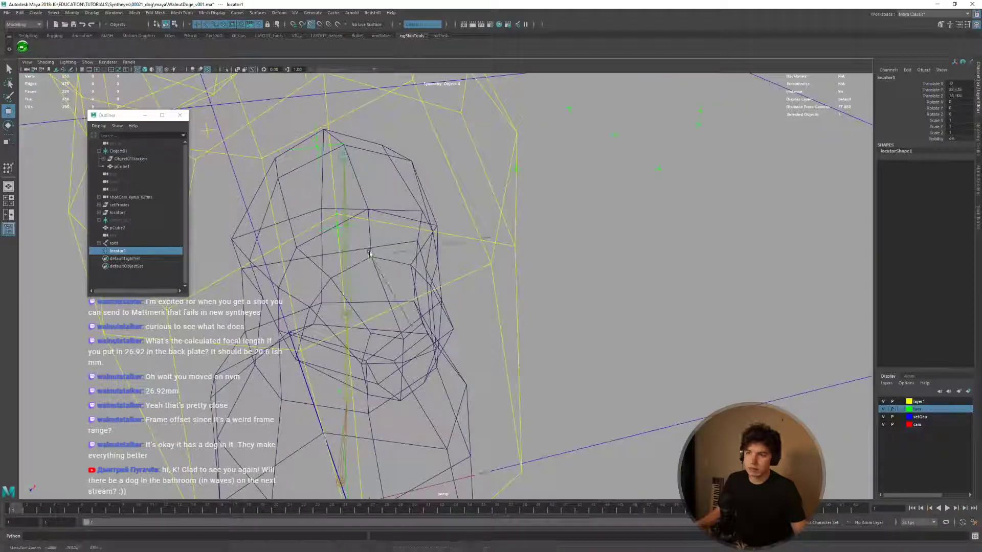
scroll(382, 265, "down", 3)
left_click_drag(390, 264, 416, 321, "alt")
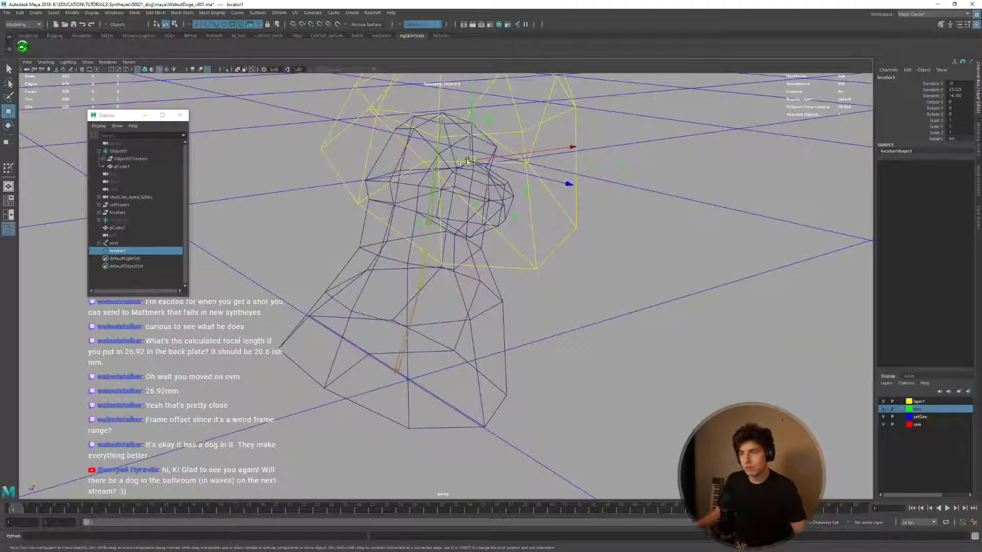
Parent-constrain the root joint to the locator.
left_click(403, 304, "shift")
key("space")
left_click(433, 339)
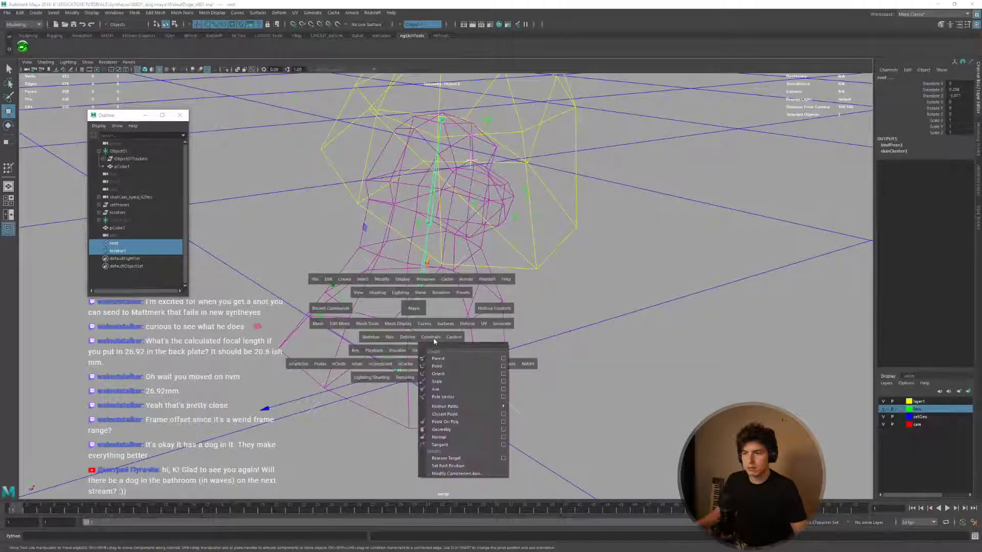
left_click(438, 358)
Move and rotate the locator to test that the rig follows, and undo the rotation.
left_click(471, 159)
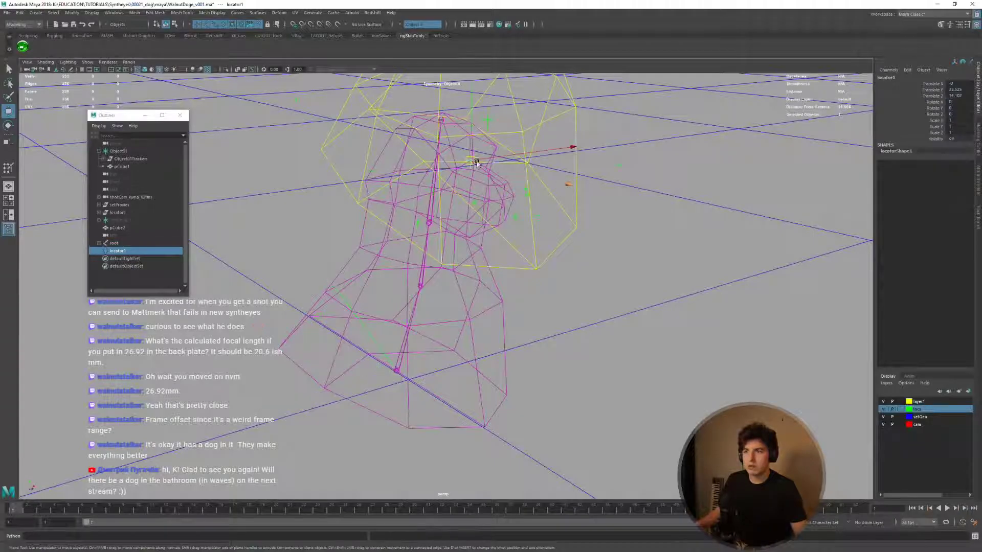
left_click_drag(379, 425, 489, 373, "alt")
middle_click_drag(489, 372, 738, 277)
left_click_drag(739, 276, 633, 300, "alt")
key("e")
left_click_drag(680, 267, 653, 184)
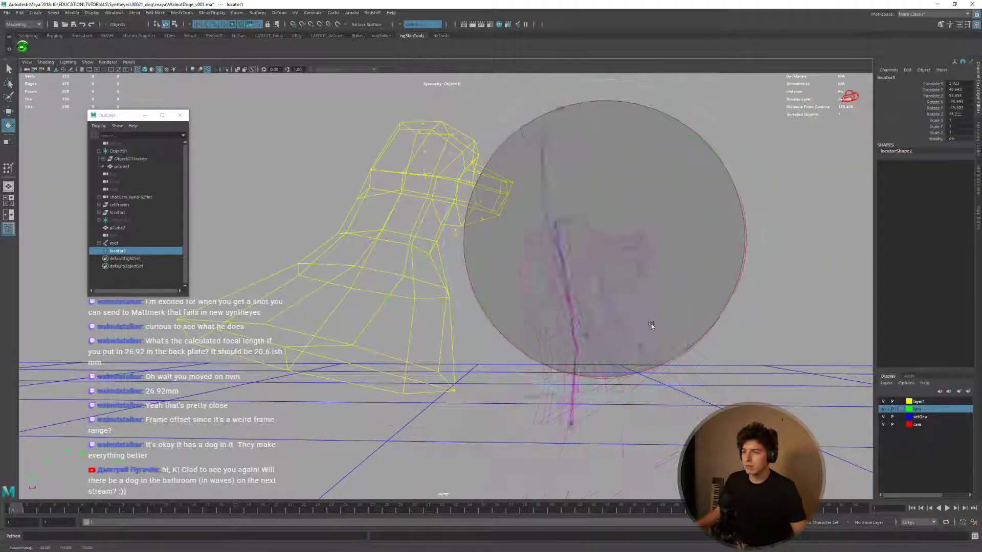
key("ctrl+z")
Restore the dark viewport background and snap the locator to the matching muzzle-top vertex of the tracked mesh.
key("alt+b")
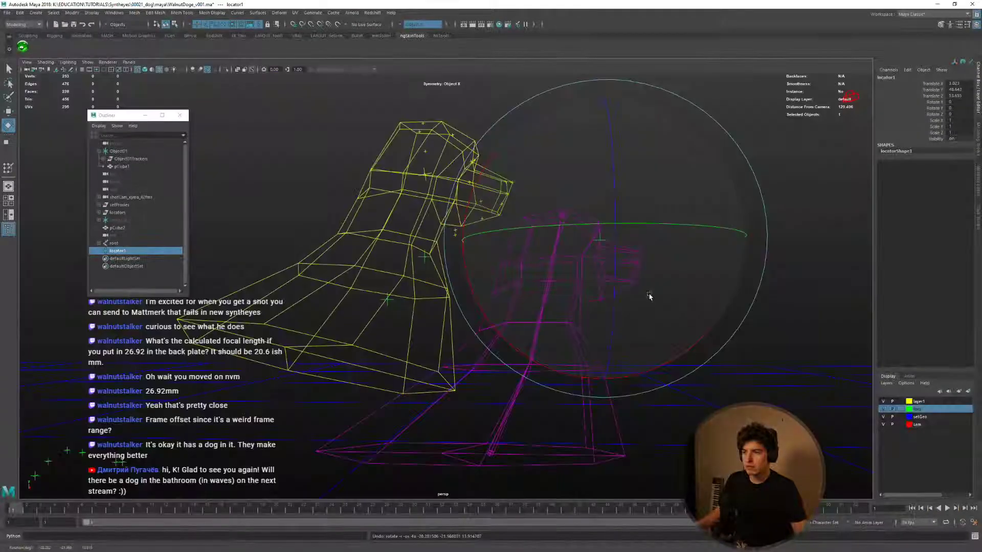
left_click_drag(648, 296, 494, 270, "alt")
key("w")
left_click_drag(409, 241, 392, 269, "alt")
right_click_drag(393, 269, 498, 283, "alt")
middle_click(447, 248)
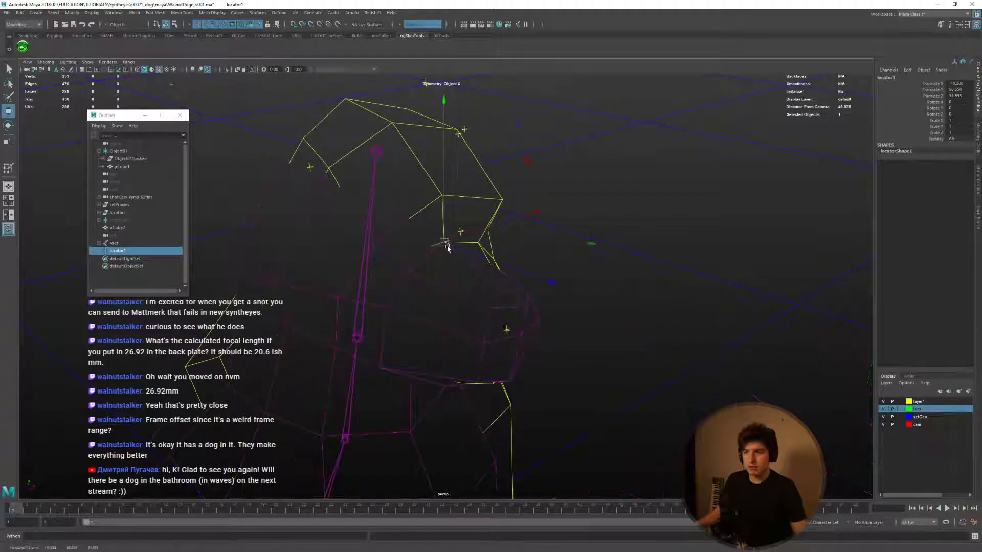
Rotate the locator to align the rigged dog's head with the tracked mesh's head.
right_click_drag(447, 247, 393, 251, "alt")
key("e")
left_click_drag(470, 267, 542, 225)
middle_click_drag(542, 225, 486, 234, "alt")
right_click_drag(486, 235, 562, 220, "alt")
key("w")
key("e")
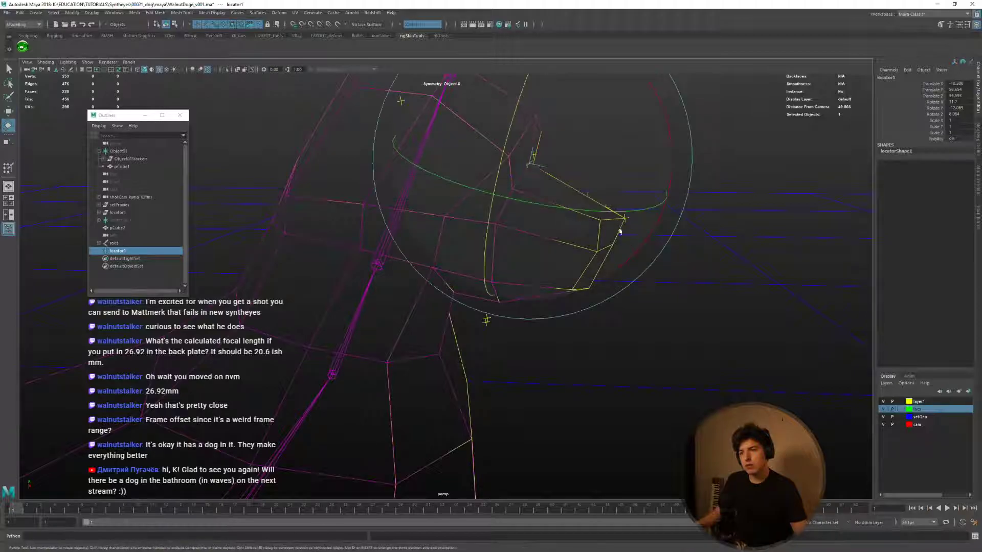
Fine-tune the locator's rotation, undoing unwanted adjustments, and check the head alignment from the front and side.
left_click_drag(620, 226, 522, 140, "alt")
key("ctrl+z")
key("ctrl+z")
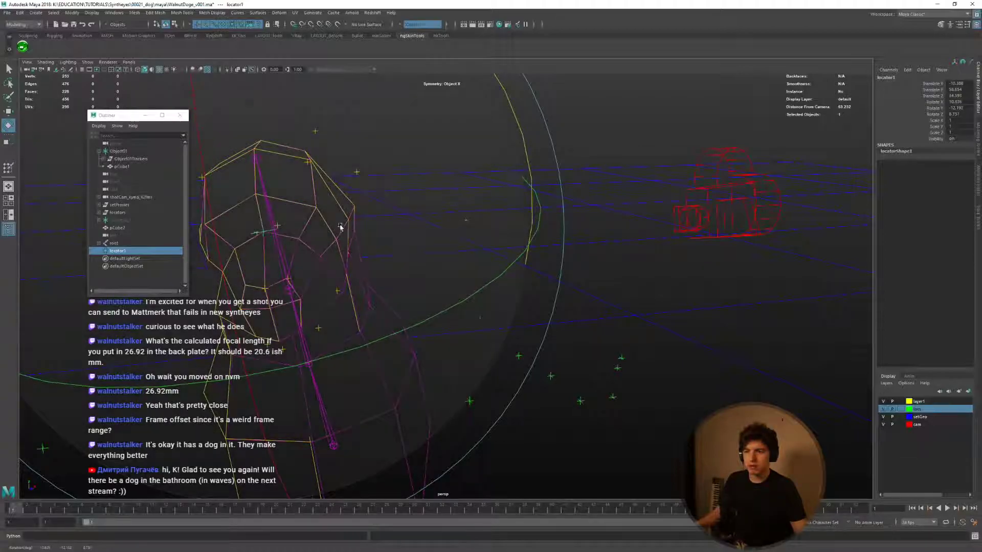
key("f")
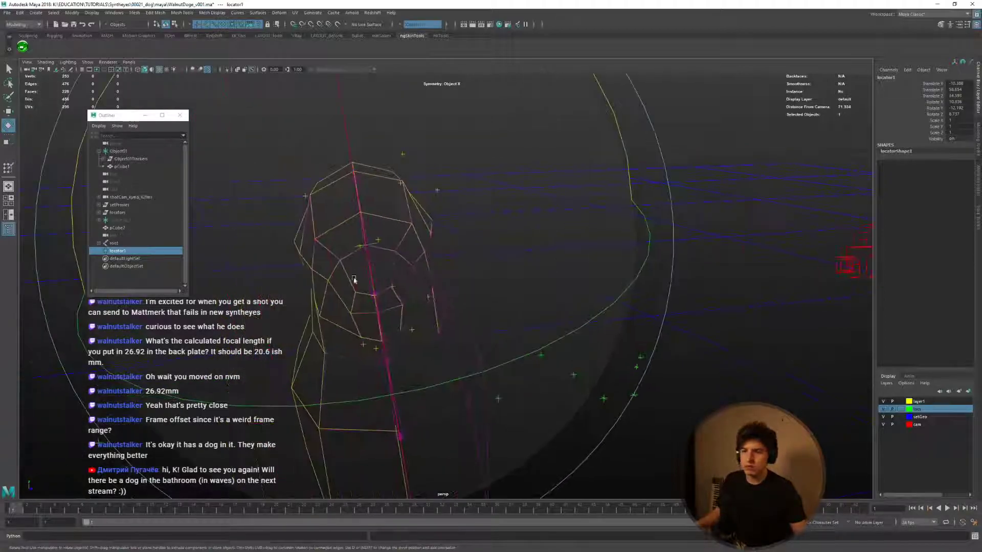
key("w")
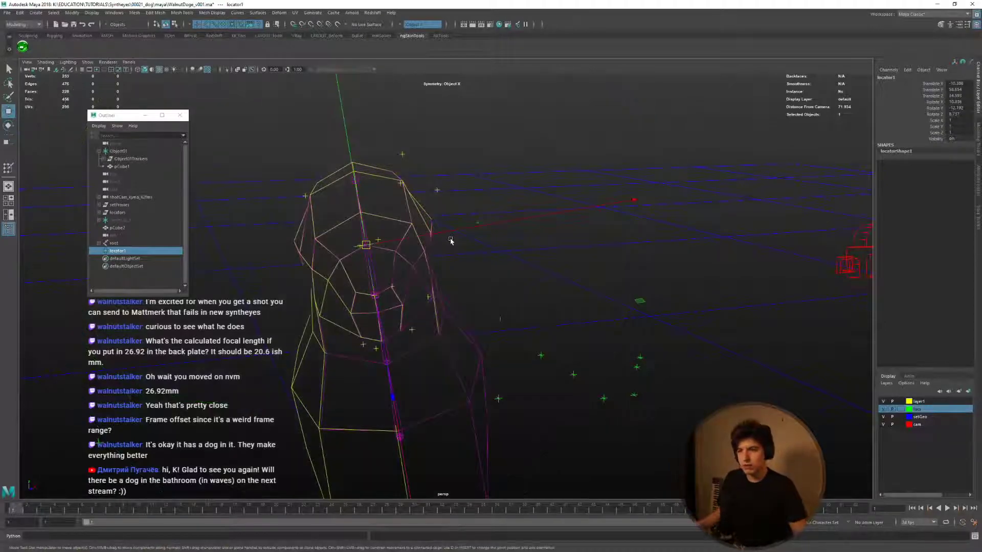
left_click_drag(451, 244, 442, 236, "alt")
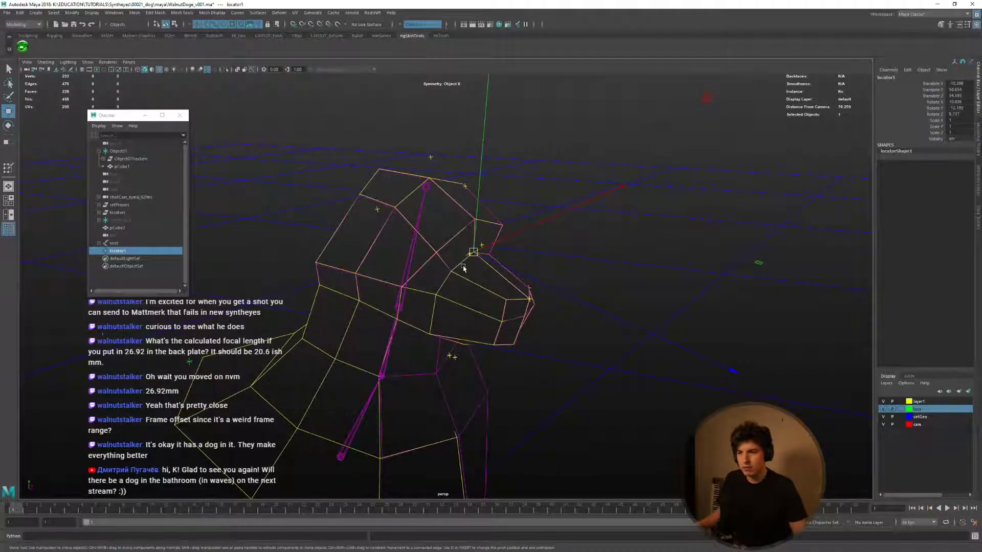
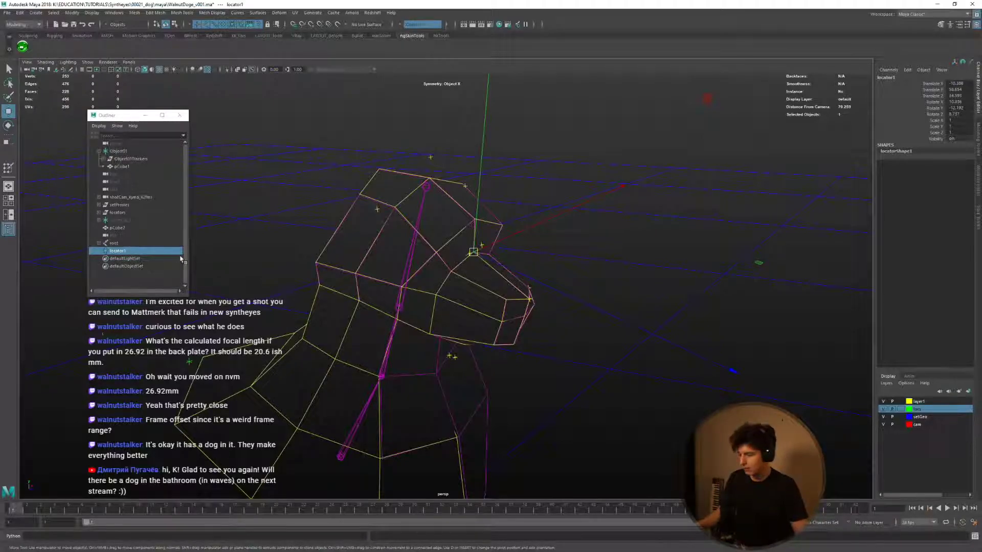
Delete the root joint's parent constraint and the alignment locator.
left_click(124, 244, "ctrl")
left_click_drag(403, 292, 312, 266, "alt")
left_click(116, 251)
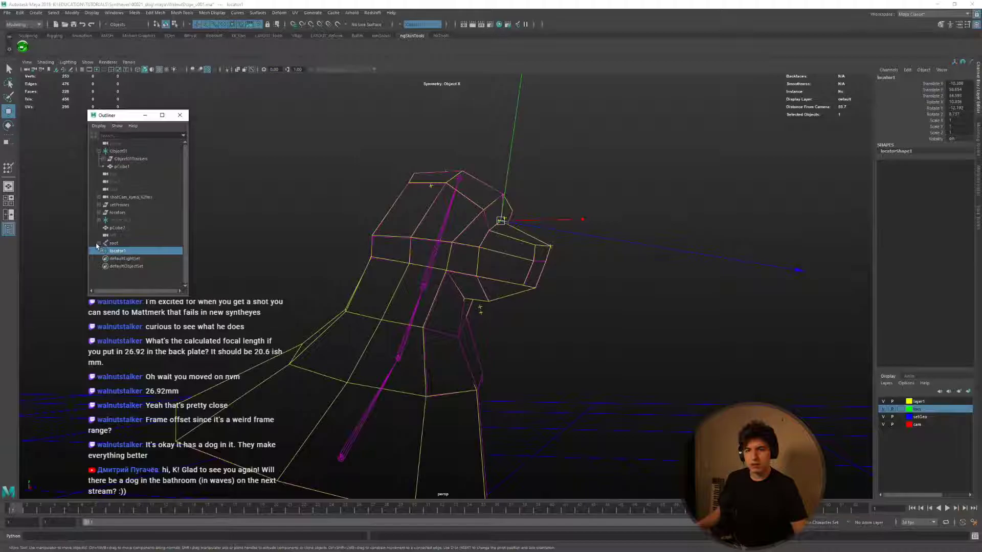
left_click(98, 245)
left_click(121, 259)
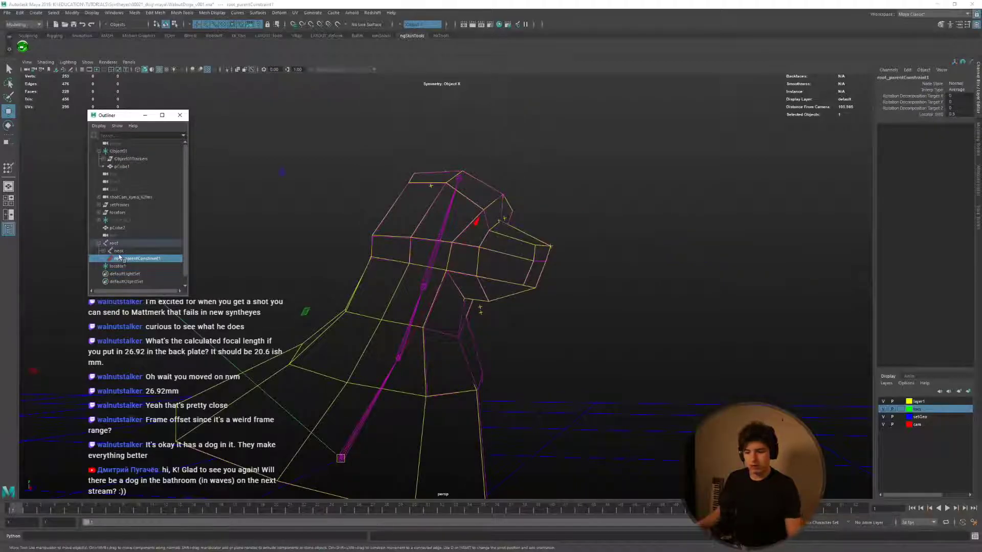
key("Delete")
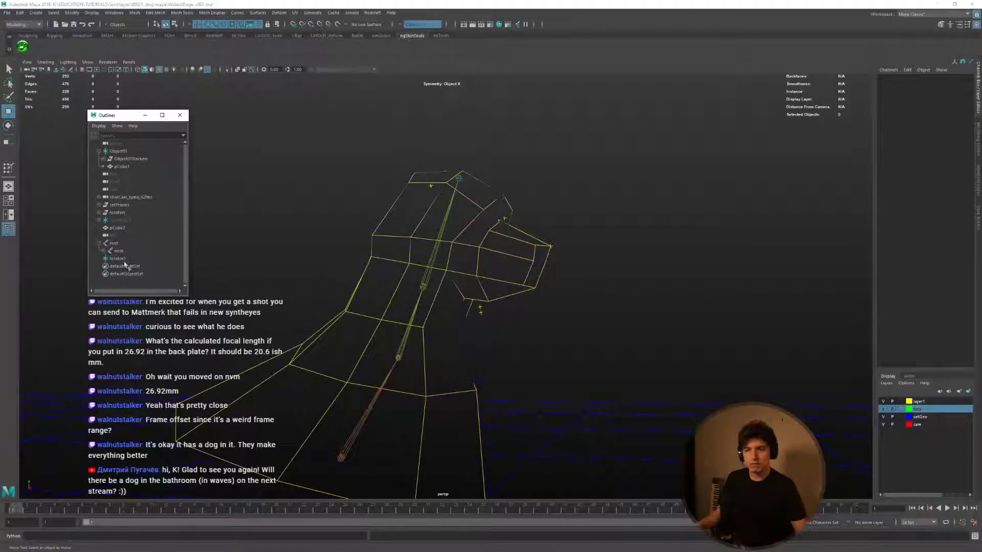
left_click(122, 259)
key("Delete")
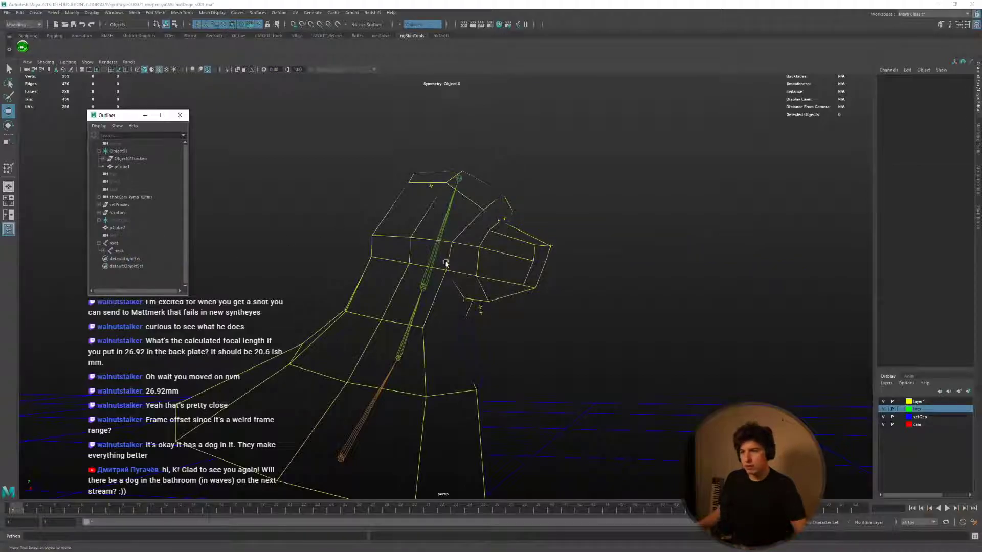
Move the head joint away from the tracked mesh as a test, and undo the move.
key("alt+v")
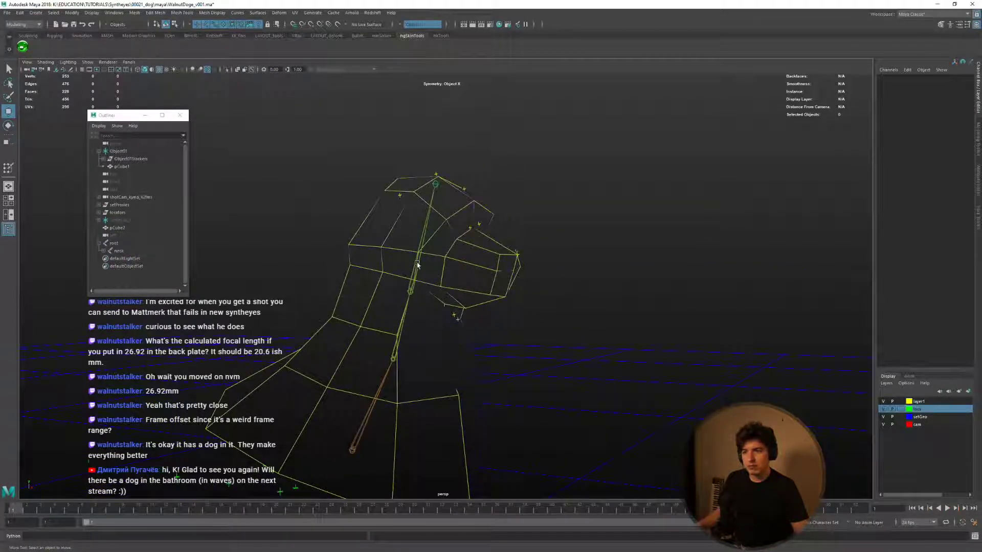
left_click(417, 264)
left_click_drag(417, 264, 321, 223)
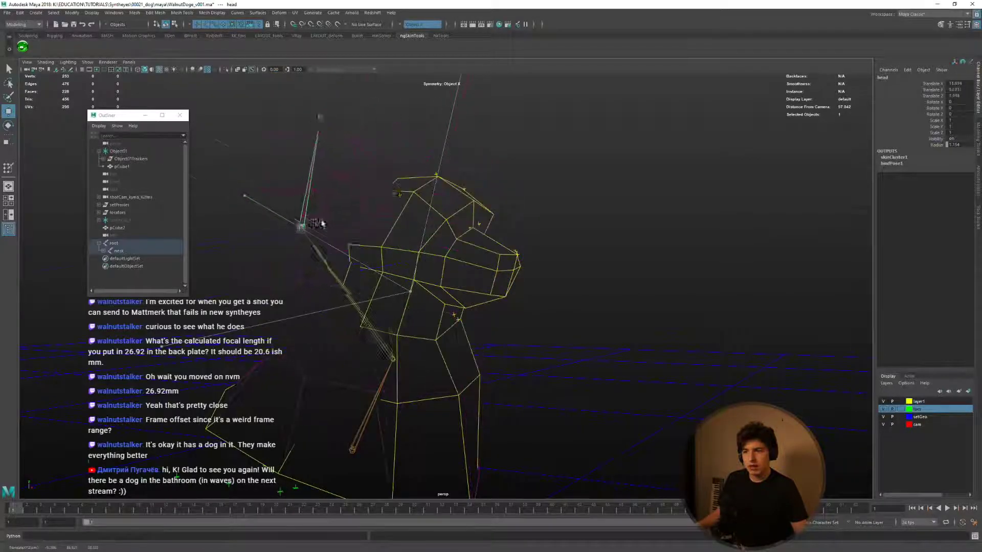
key("ctrl+z")
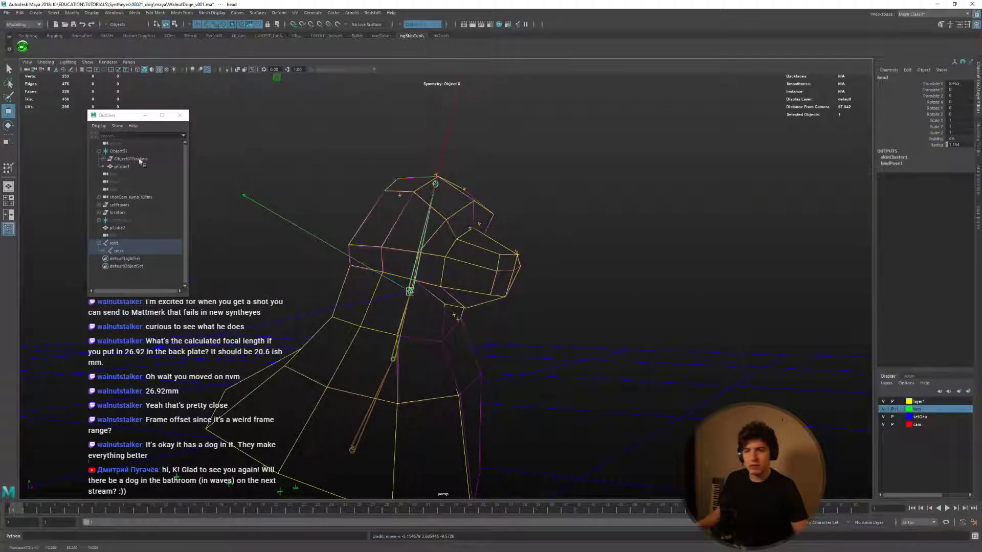
Duplicate the Tracker38 locator at the dog's nose and parent the copy directly under Object01.
left_click(119, 151)
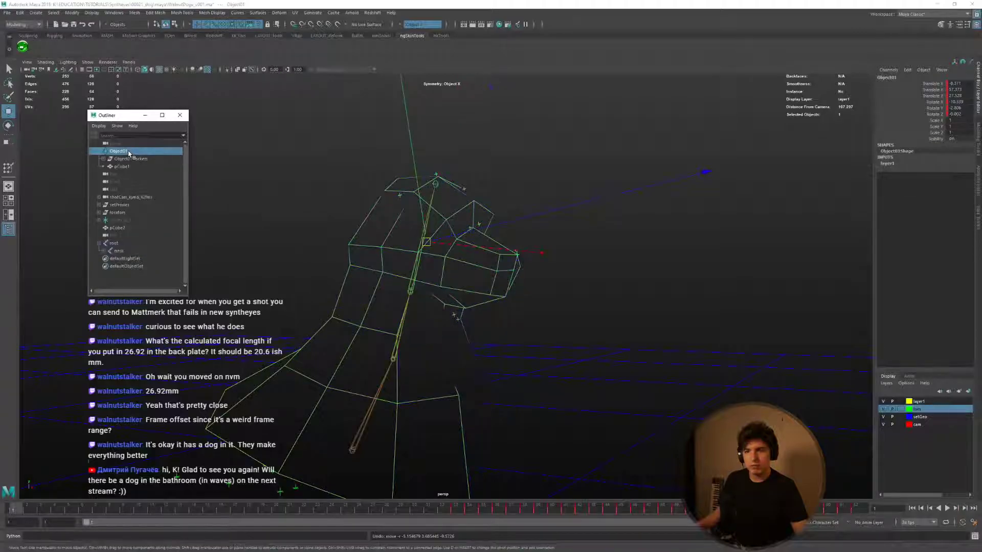
left_click(103, 159)
left_click(128, 166)
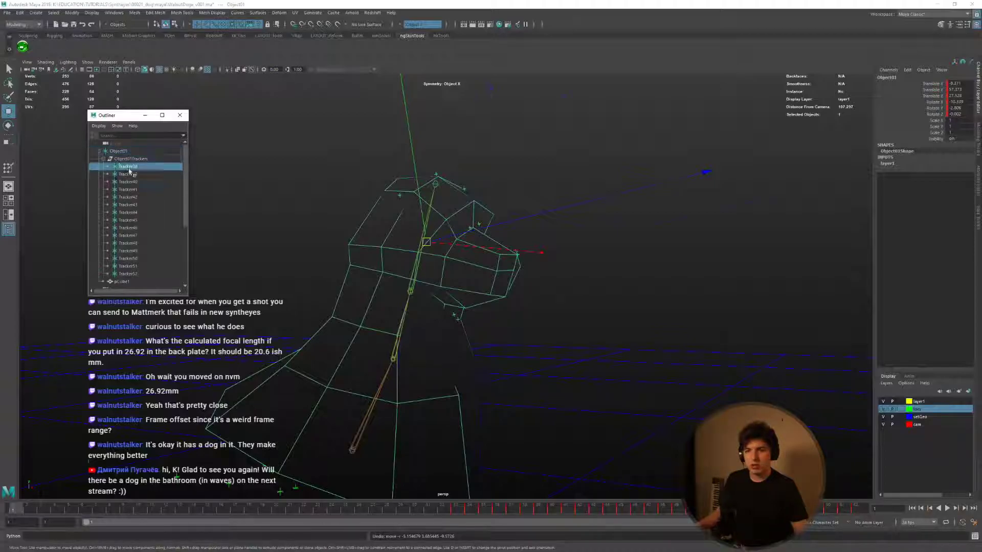
key("f")
left_click(418, 199)
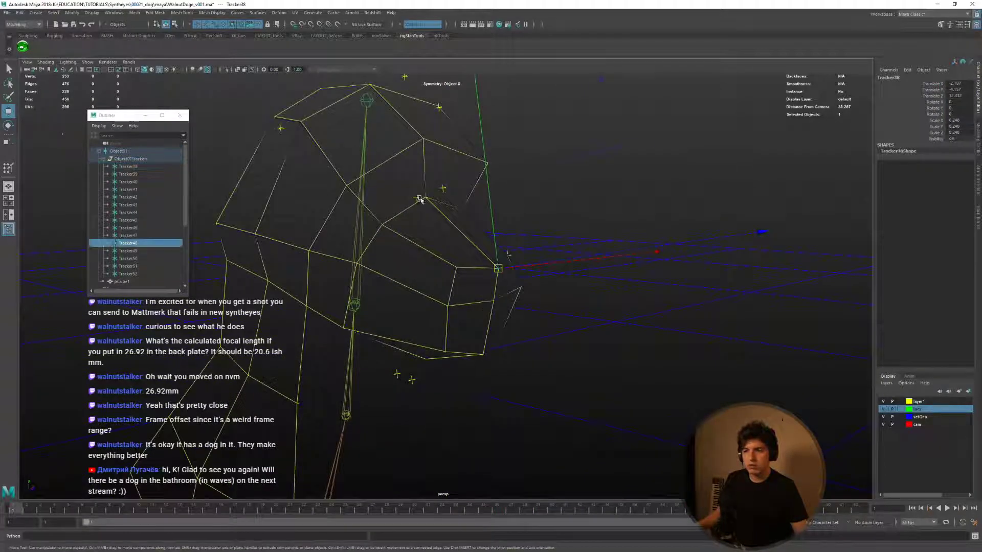
key("f")
left_click(447, 271)
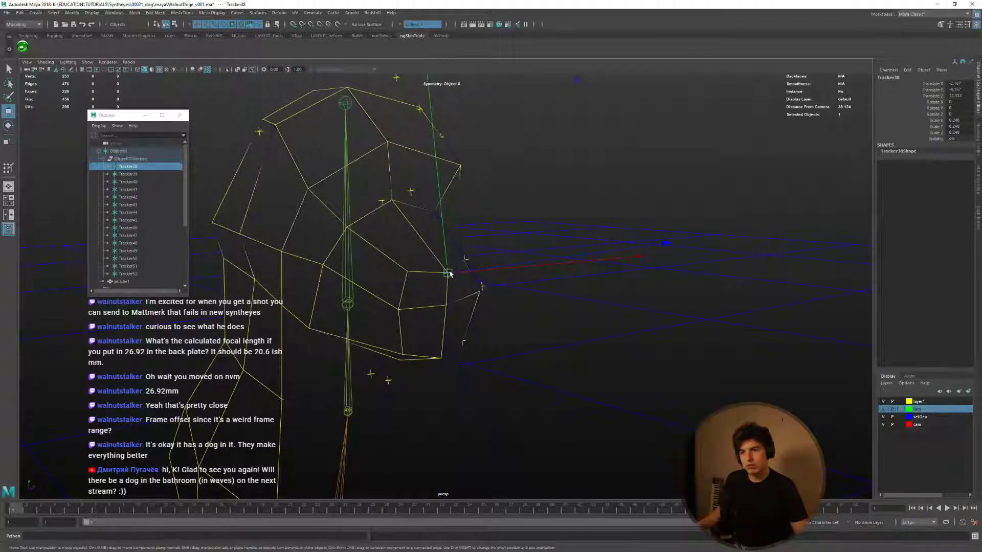
key("ctrl+d")
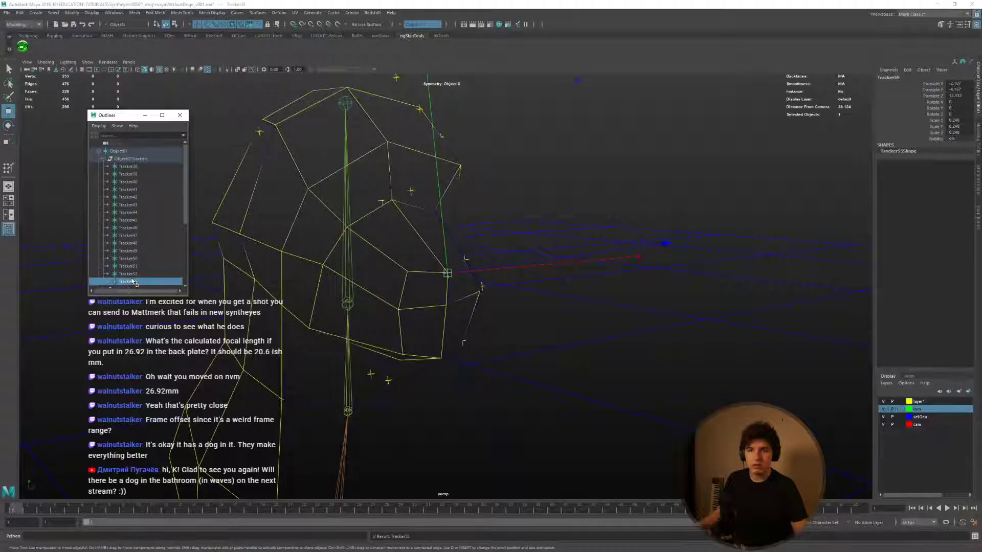
middle_click_drag(123, 155, 126, 168)
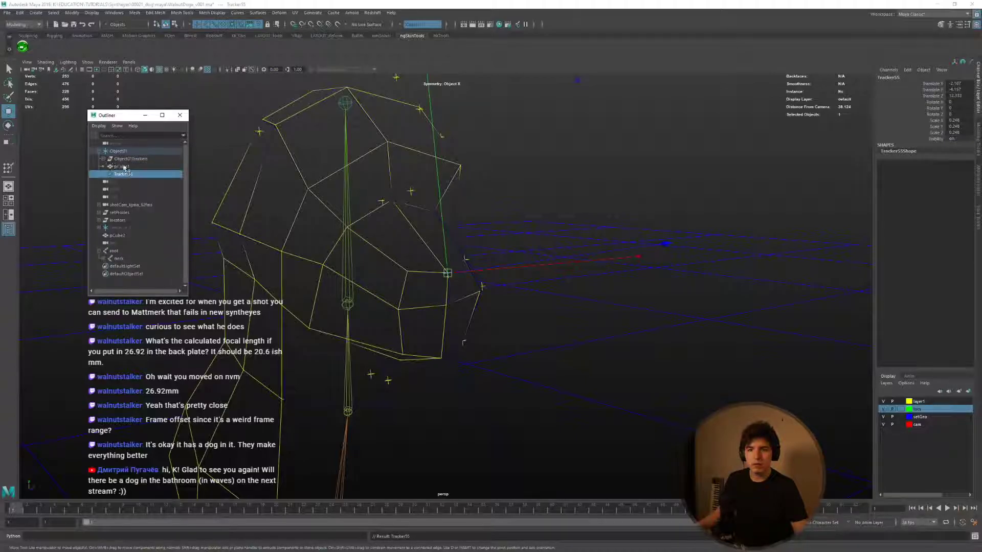
Rename the duplicated tracker locator to offsetCTRL.
double_click(127, 175)
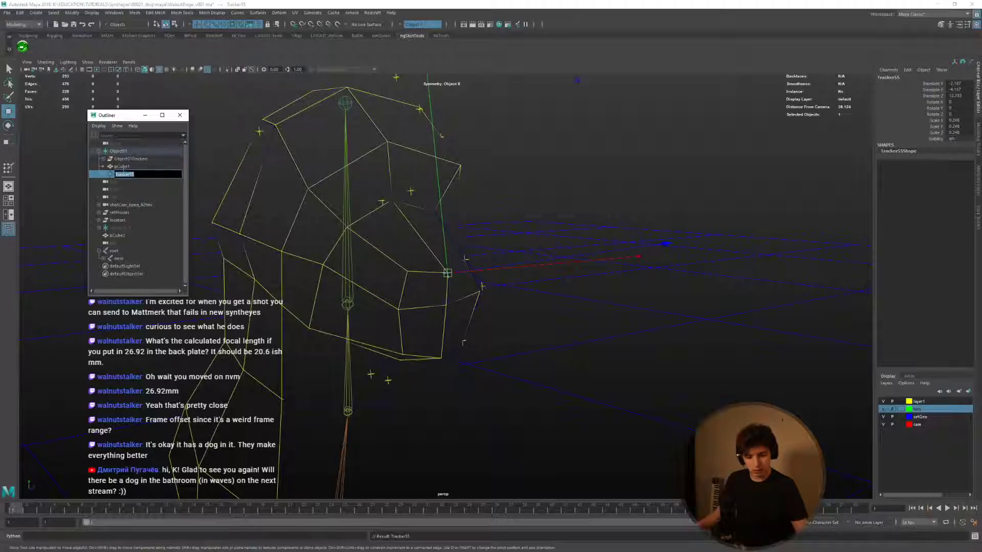
type("offse")
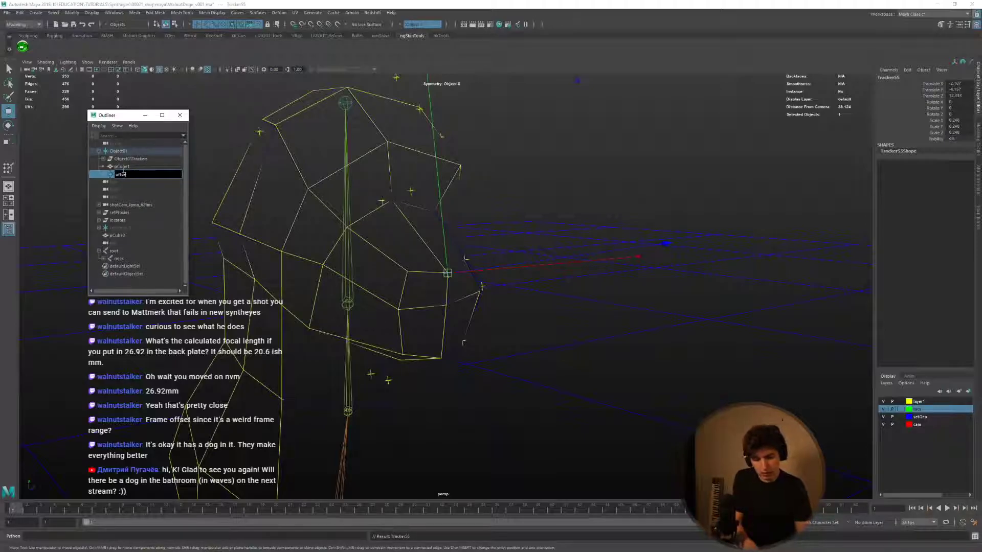
type("tCTRL")
key("Return")
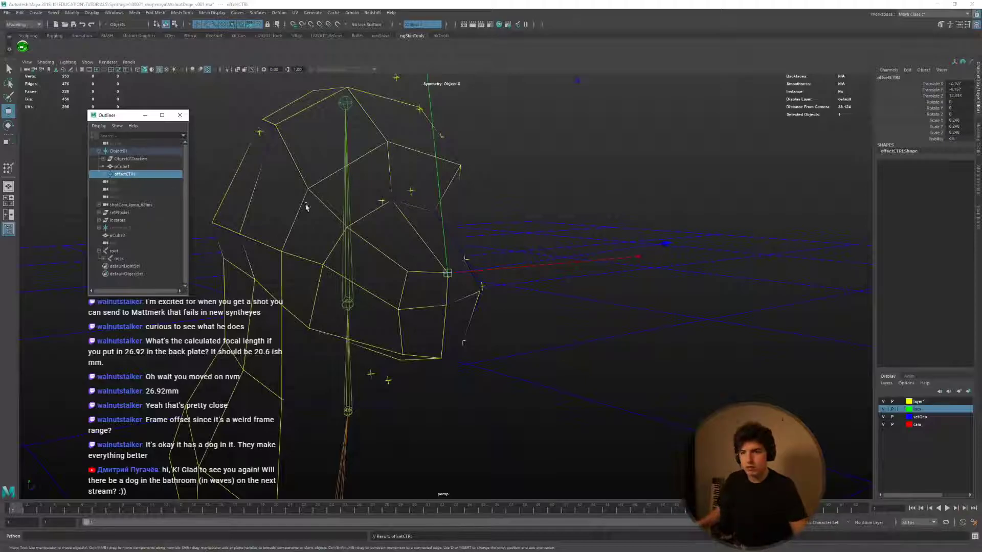
Try parent-constraining the root joint to offsetCTRL, test it in playback, and undo the constraint.
left_click(123, 252, "ctrl")
key("space")
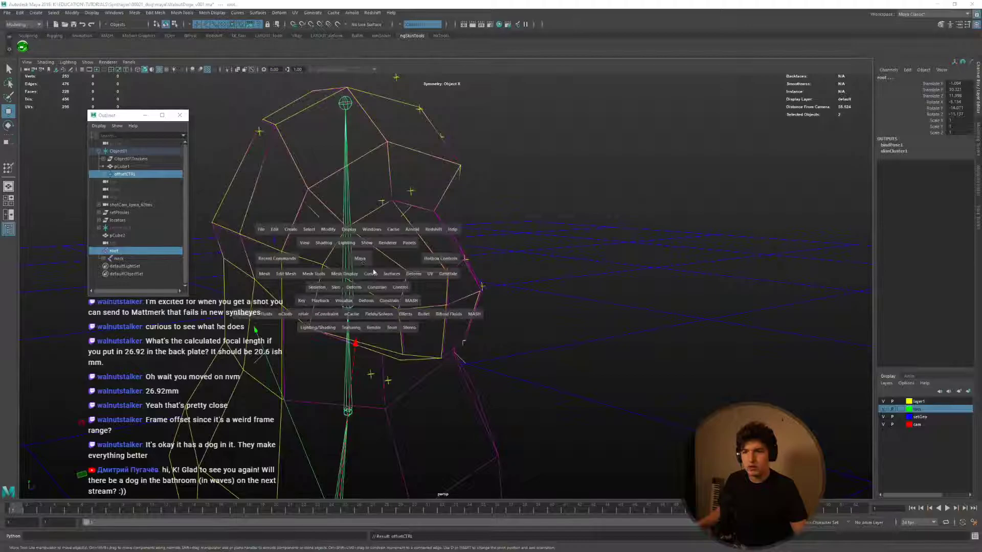
left_click(387, 299)
left_click(399, 322)
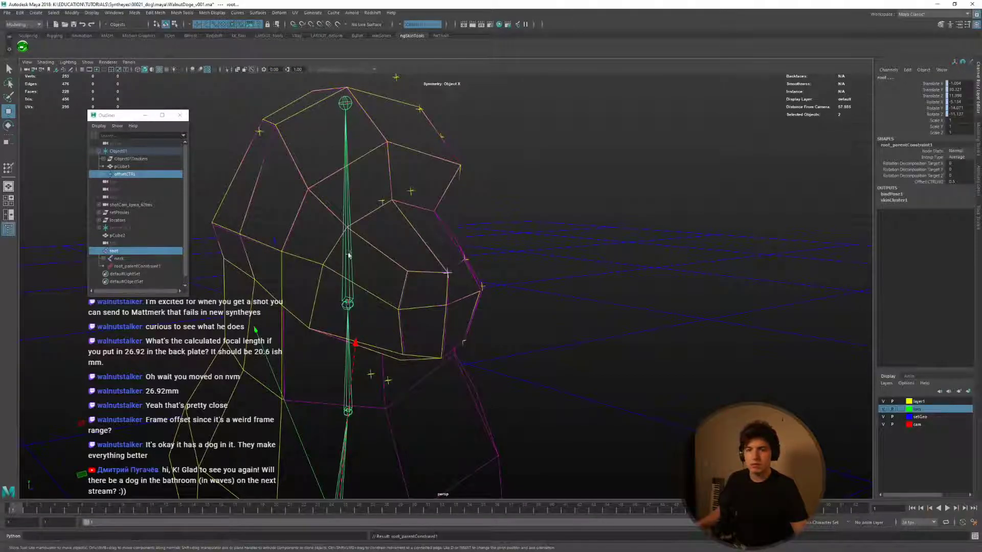
key("alt+v")
left_click(487, 210)
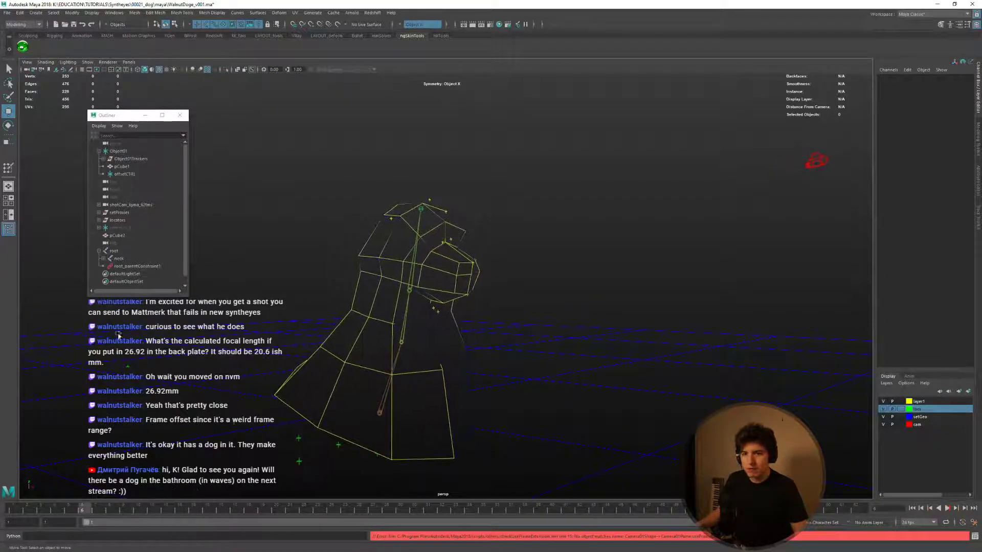
key("ctrl+z")
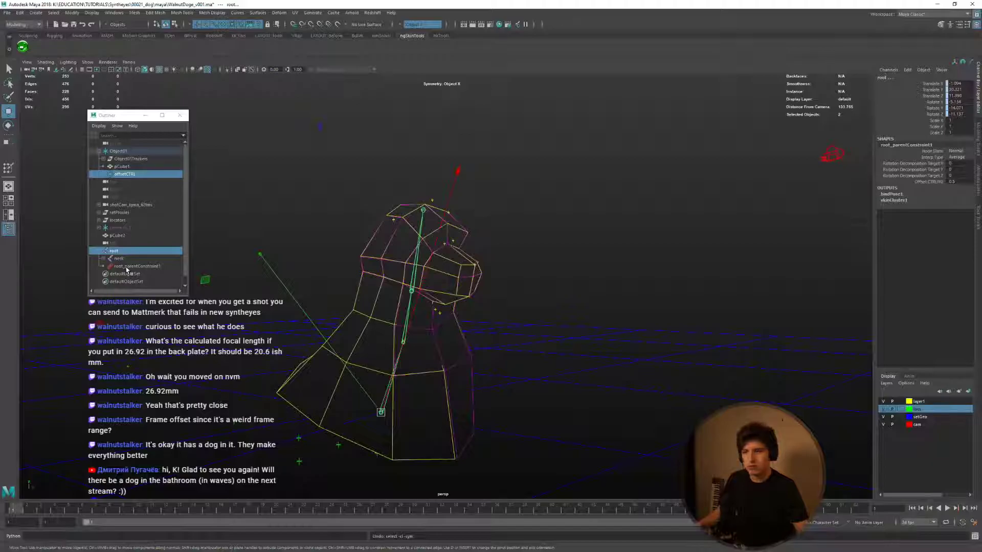
key("ctrl+z")
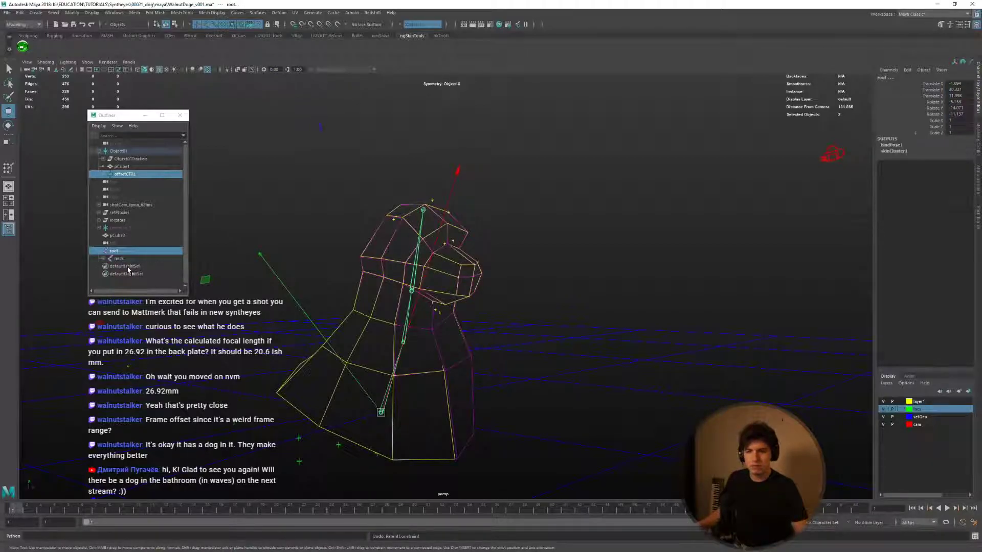
Parent-constrain the head joint to offsetCTRL.
left_click(102, 259)
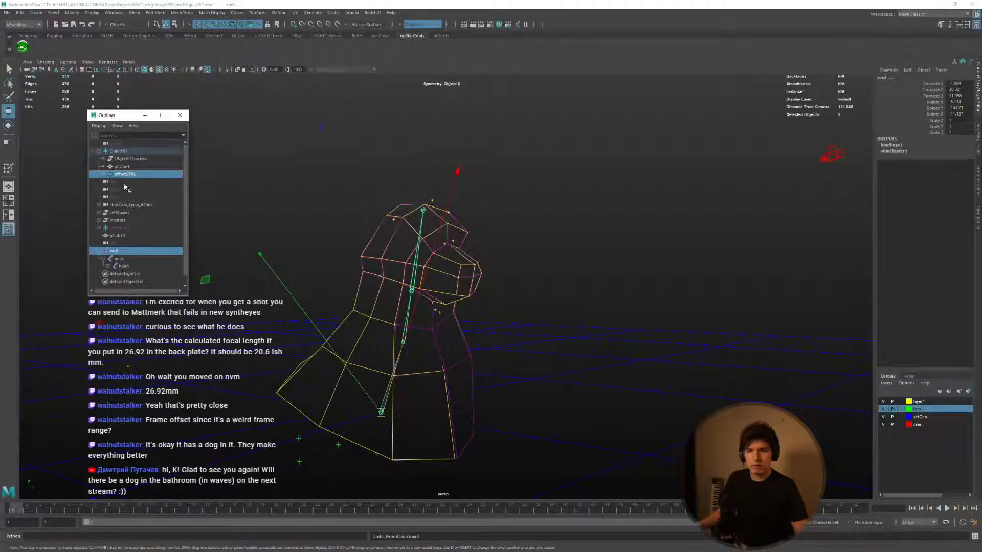
left_click(113, 250, "ctrl")
left_click(123, 265, "ctrl")
key("space")
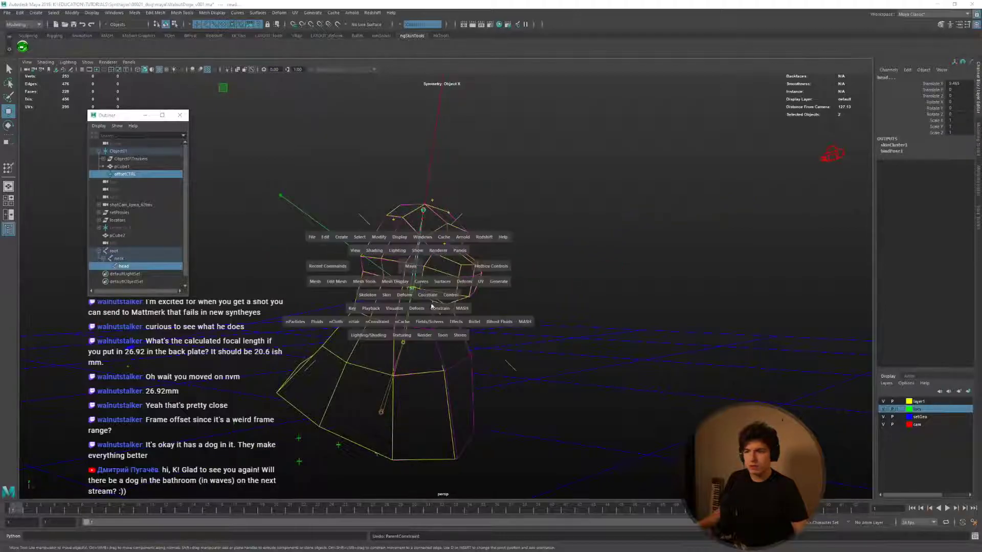
left_click(440, 308)
left_click(447, 329)
Play the animation in the perspective view and through the shot camera to check how the constrained head follows the dog.
key("alt+v")
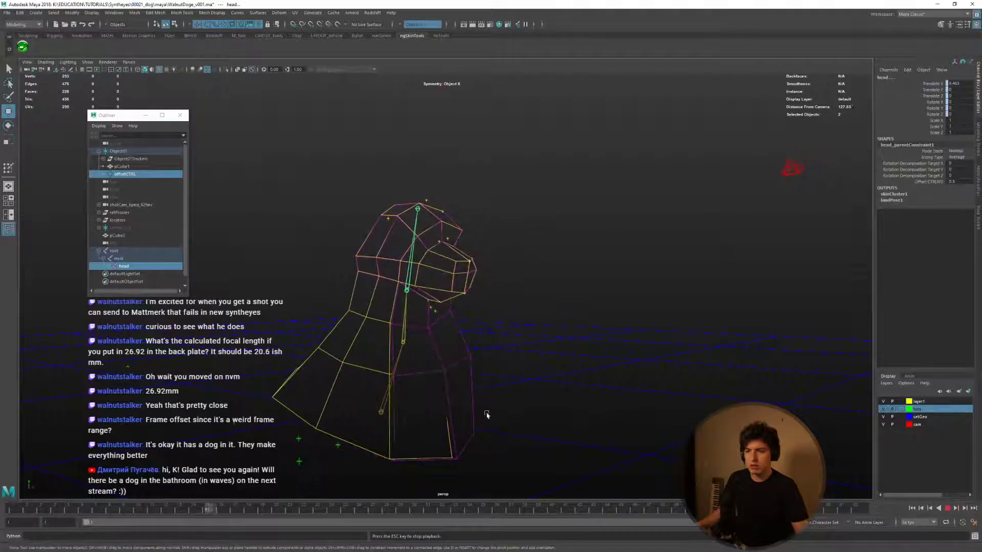
key("Escape")
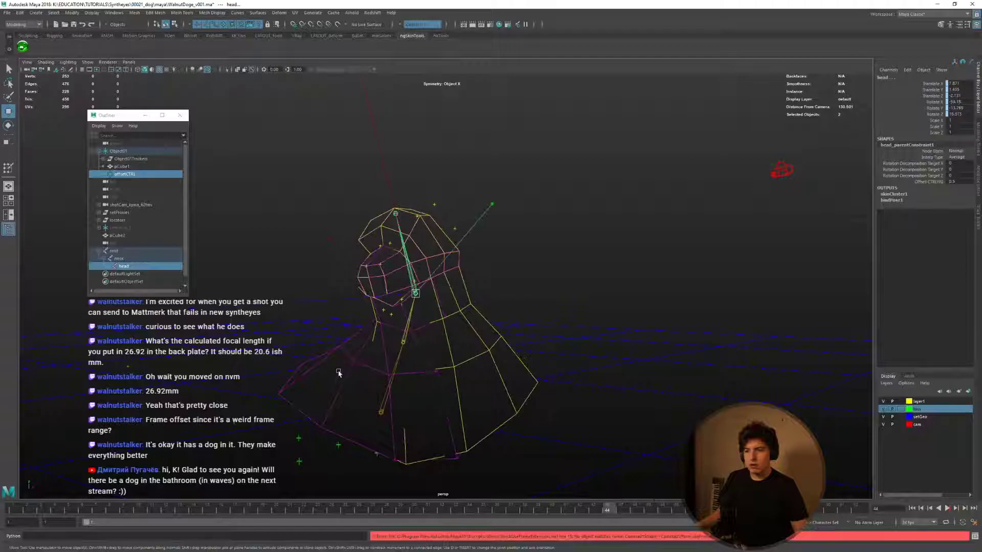
left_click(371, 403)
key("space")
key("space")
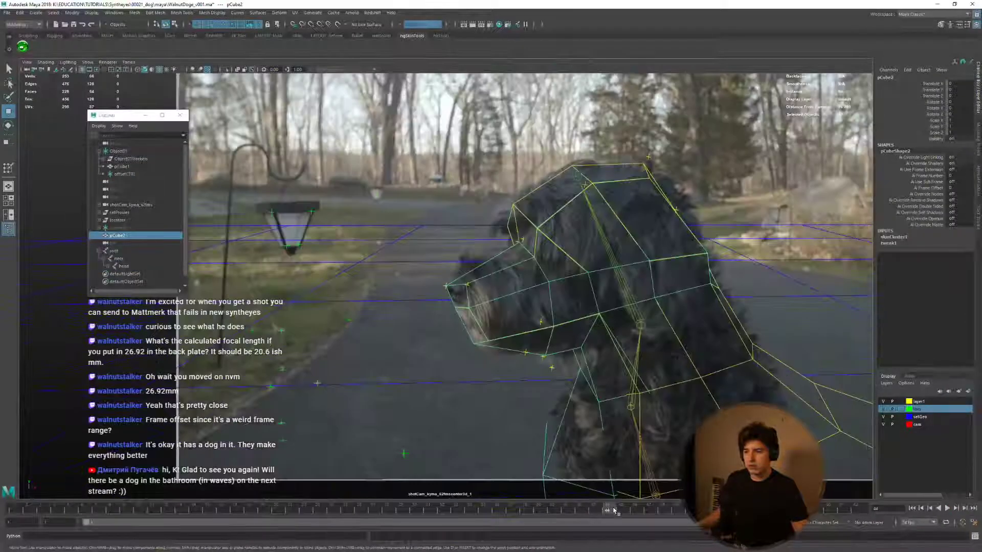
key("alt+v")
key("Escape")
Hide the original tracked mesh pCube1 and check the rigged mesh against the footage.
left_click(168, 167)
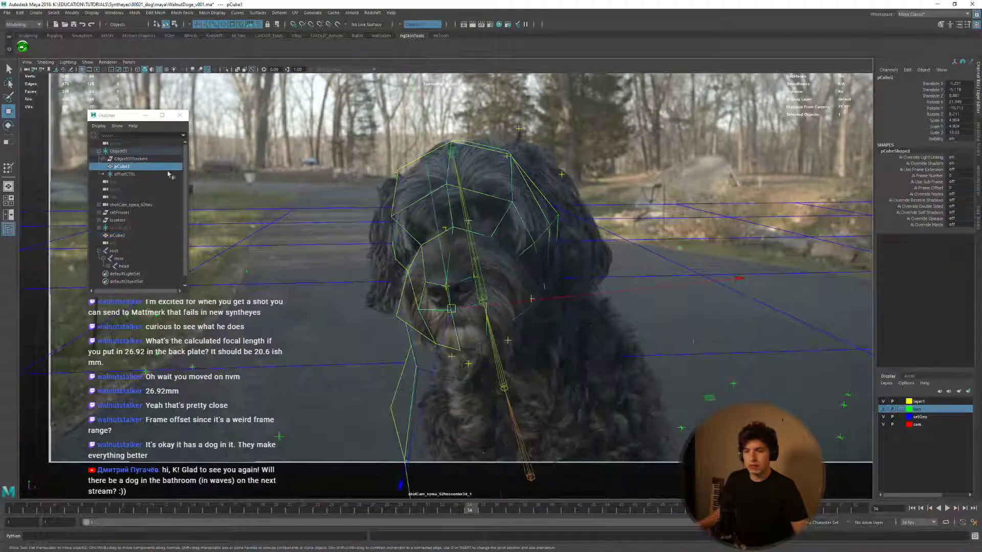
left_click(126, 167)
key("ctrl+h")
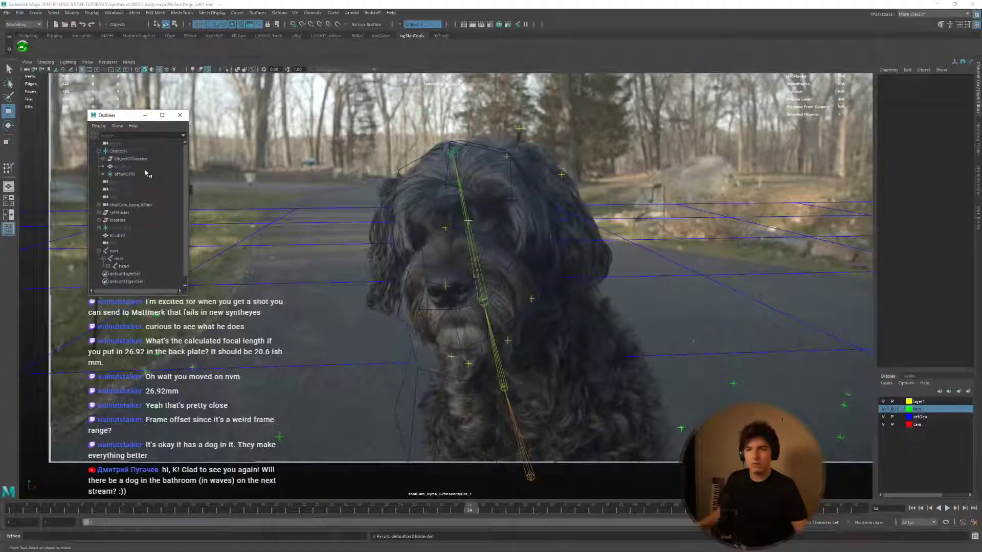
left_click(497, 309)
key("period")
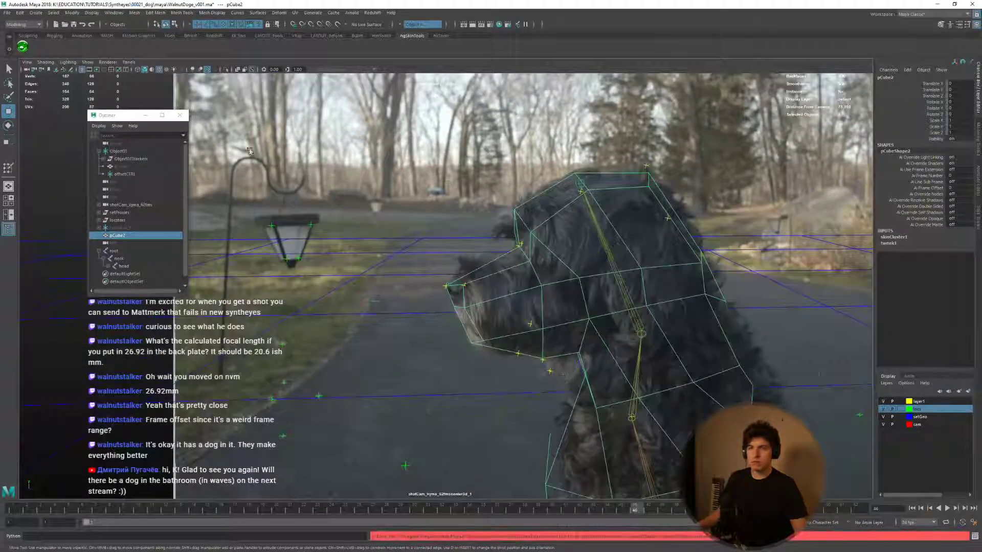
Set up a two-pane layout with perspective and shot camera views, and maximize the shot camera view.
left_click(447, 209)
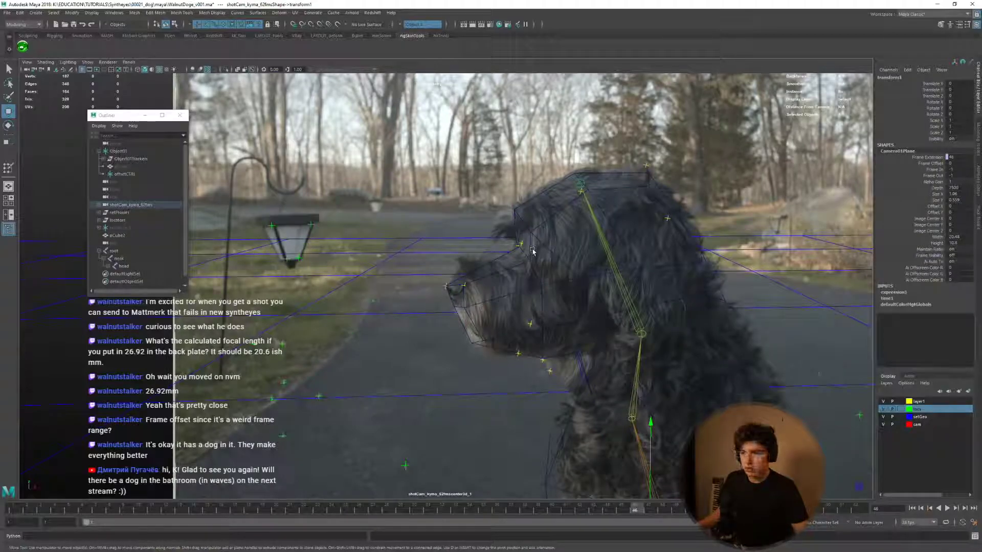
key("space")
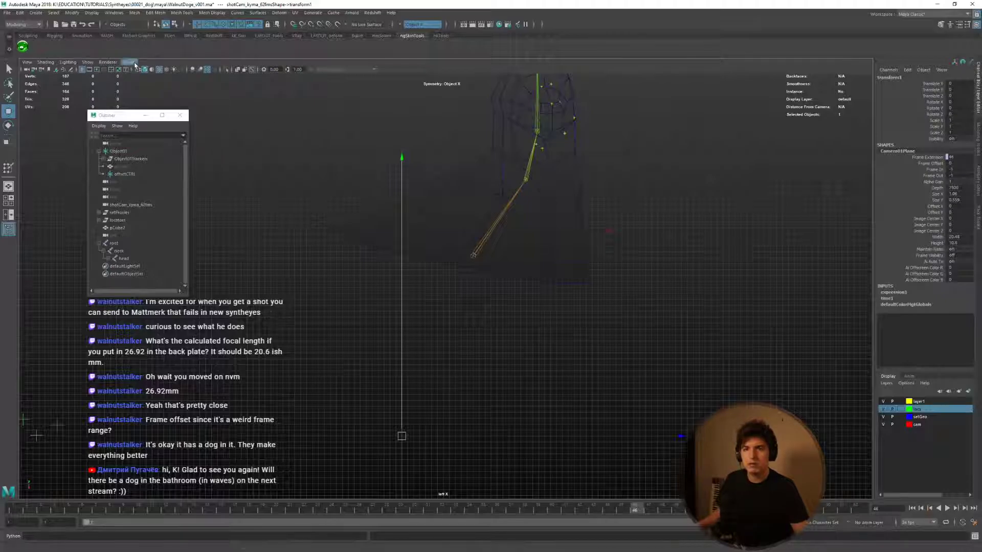
left_click(8, 215)
key("space")
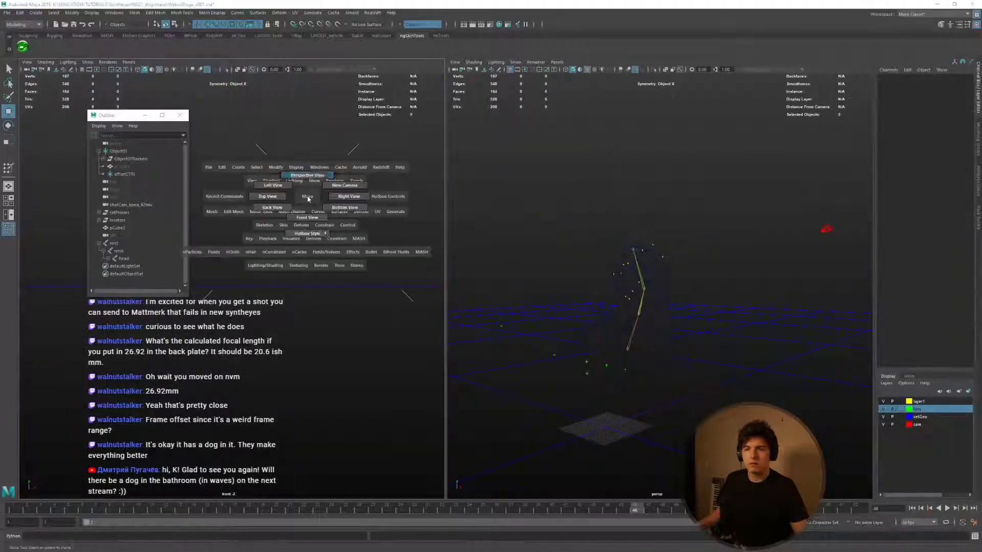
left_click(656, 78)
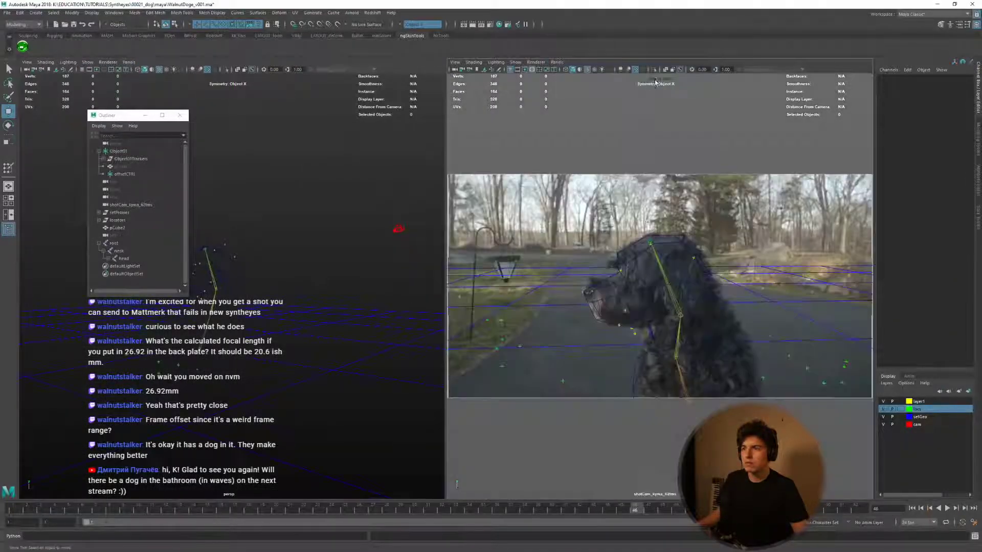
key("space")
Play the shot through the camera with the rigged mesh selected to examine its match to the dog.
key("alt+v")
key("alt+v")
left_click(408, 292)
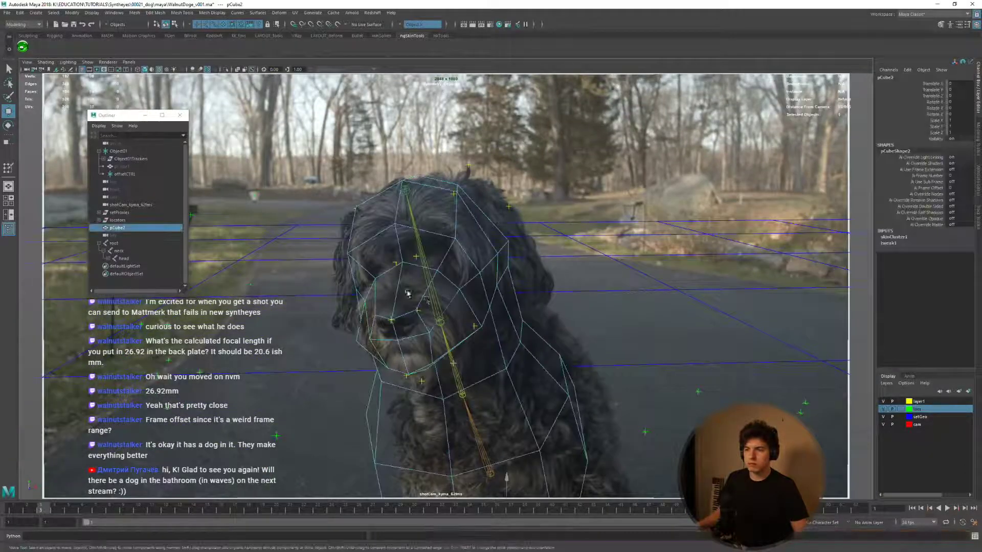
key("alt+v")
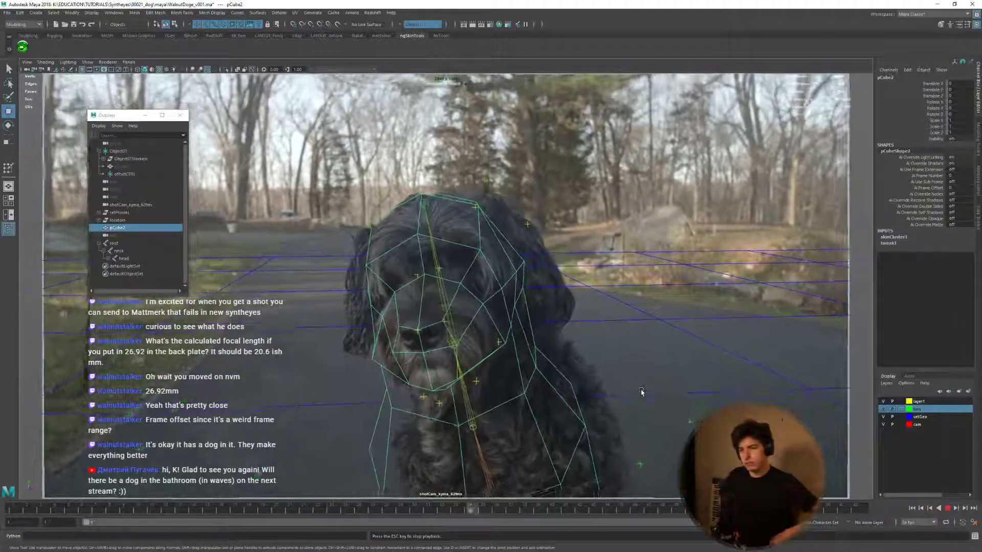
key("alt+v")
Move the root joint to line the lower body up with the dog's chest, undo a trial rotation, and check the playback.
left_click(489, 448)
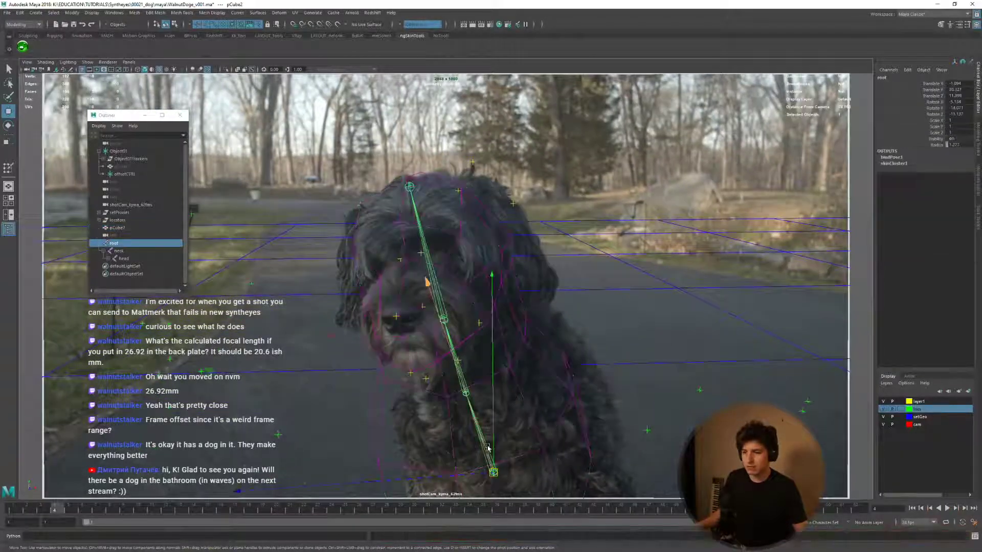
left_click_drag(483, 465, 472, 447)
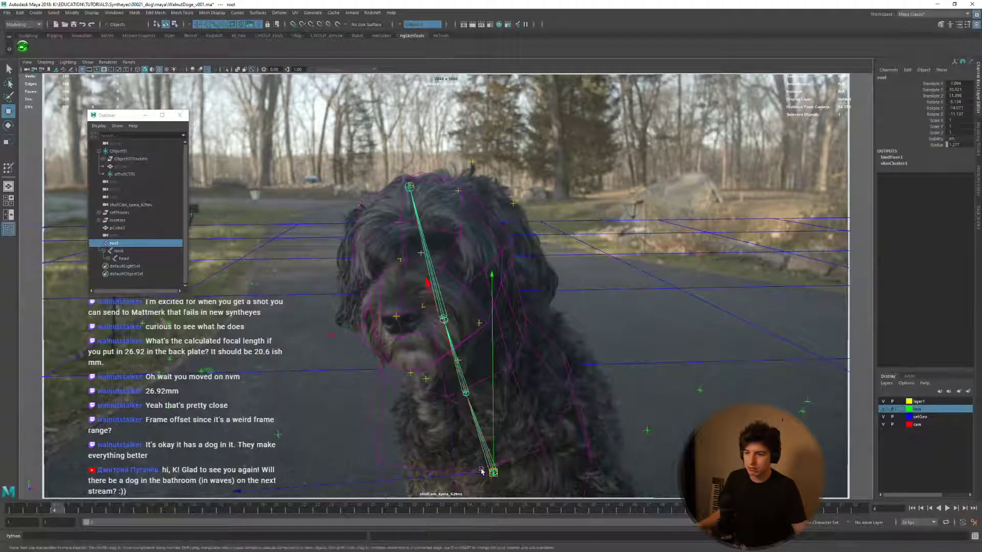
left_click_drag(484, 469, 488, 475)
key("e")
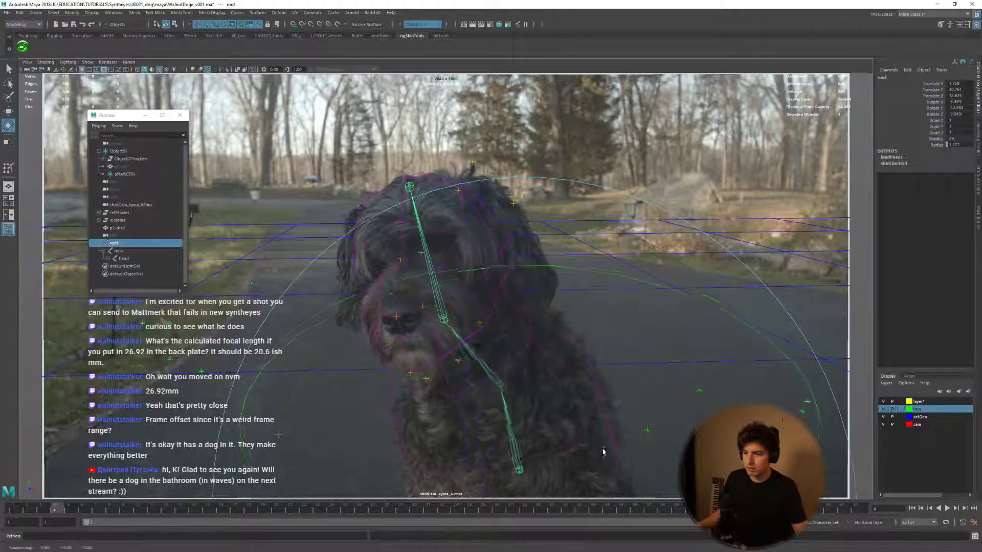
left_click_drag(631, 435, 424, 463)
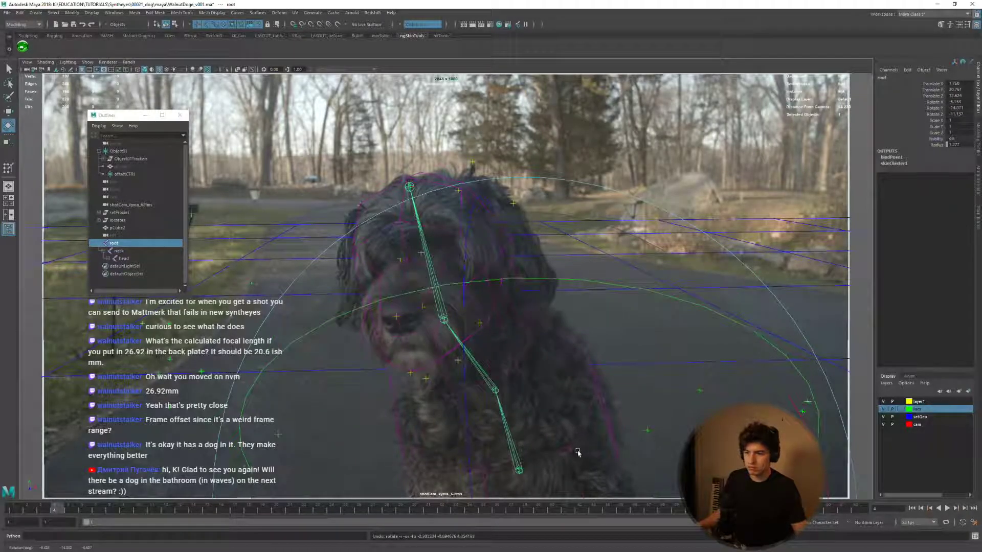
key("w")
key("alt+v")
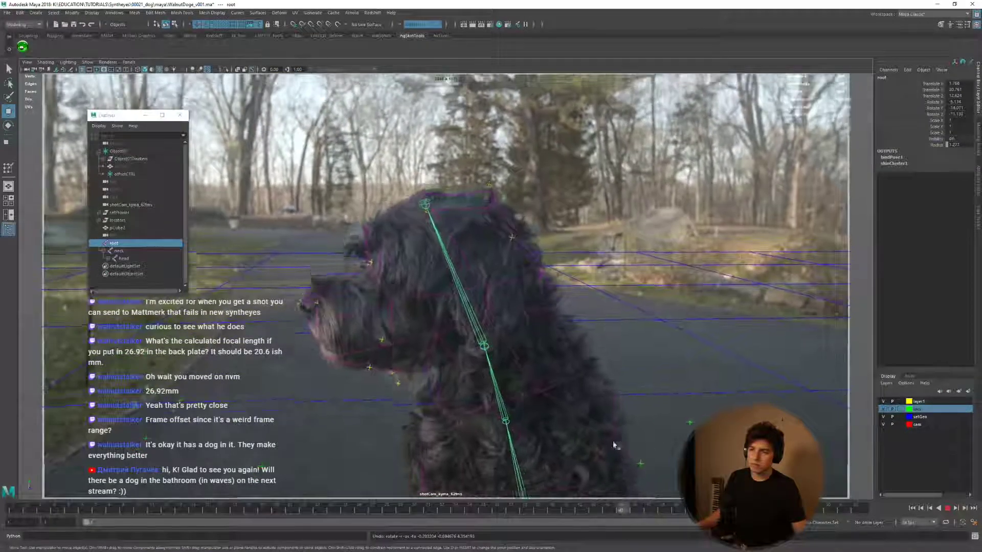
key("Escape")
Try a linear Smooth with one division on the rigged dog mesh, play the shot, and undo the smoothing.
left_click(557, 383)
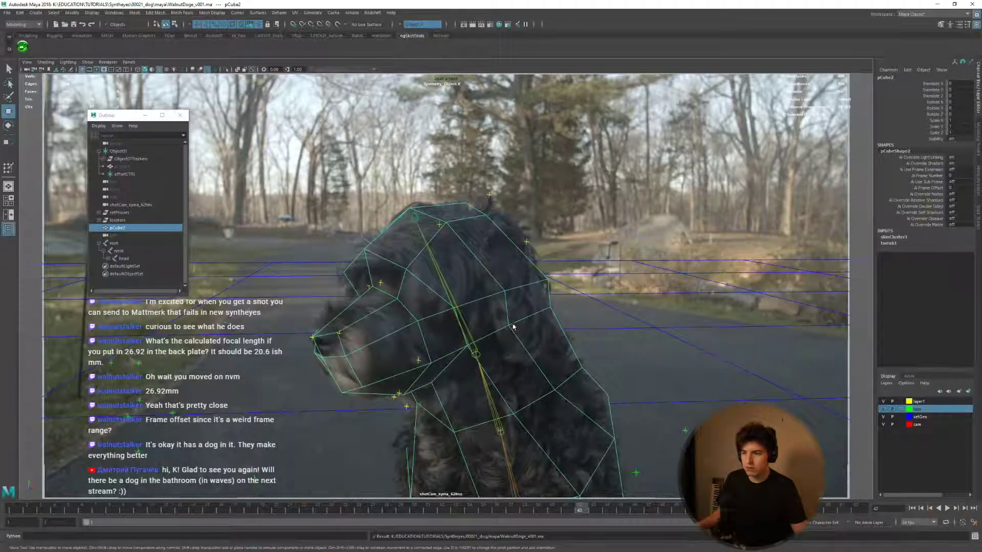
left_click(550, 368)
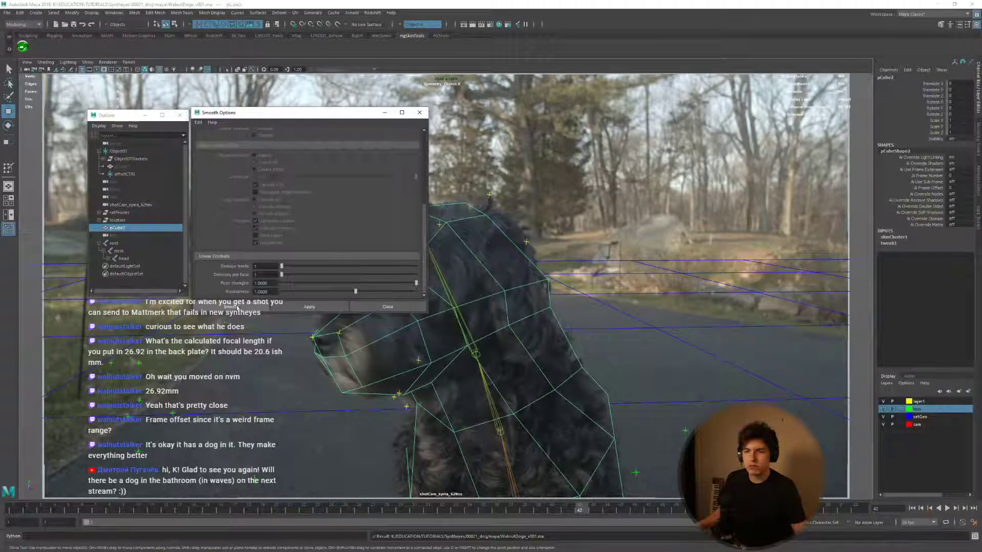
left_click(237, 307)
key("alt+v")
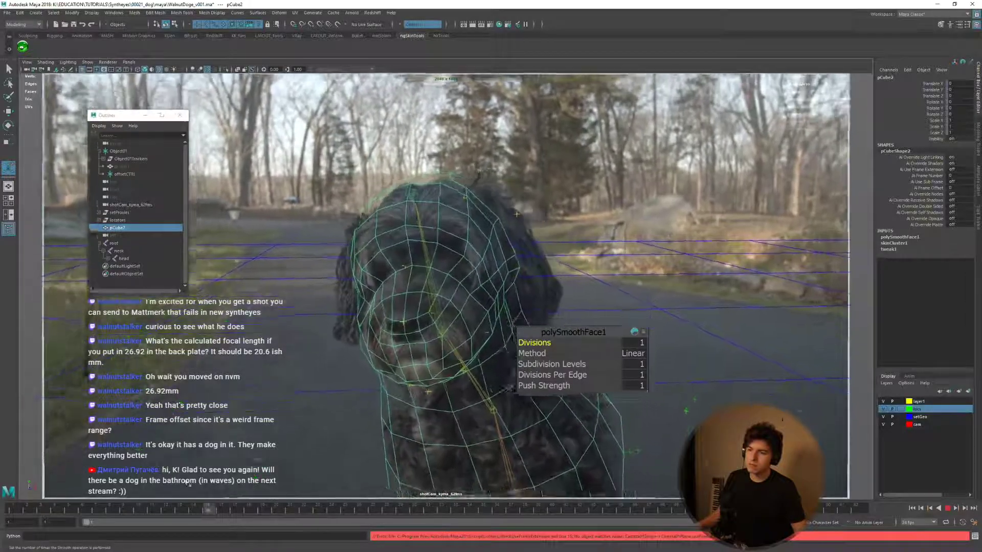
key("alt+v")
key("ctrl+z")
key("ctrl+z")
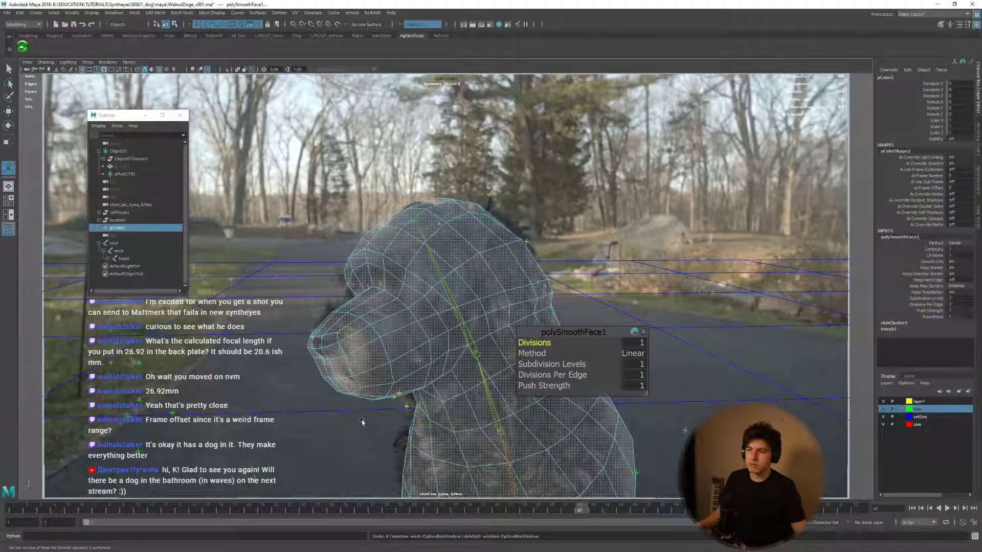
key("ctrl+z")
left_click_drag(358, 511, 387, 508)
left_click(516, 465)
key("w")
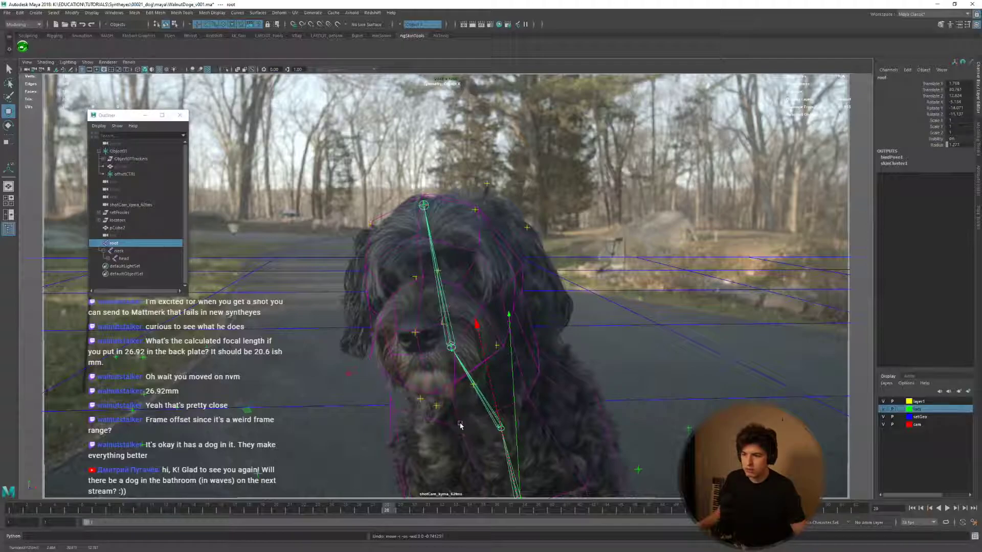
middle_click_drag(558, 448, 424, 413)
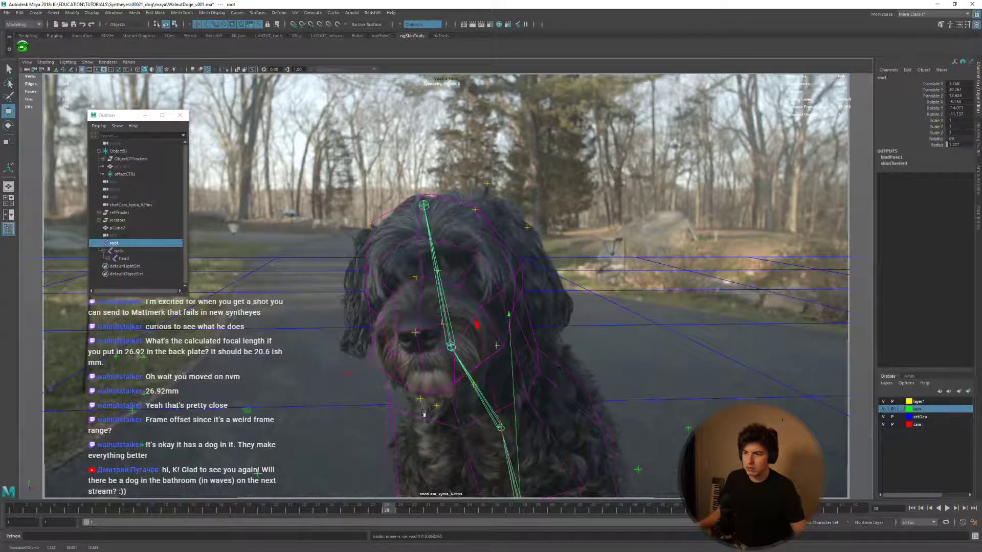
Start Paint Skin Weights on the rigged dog mesh and show the root joint's influence in the perspective view.
left_click(540, 377)
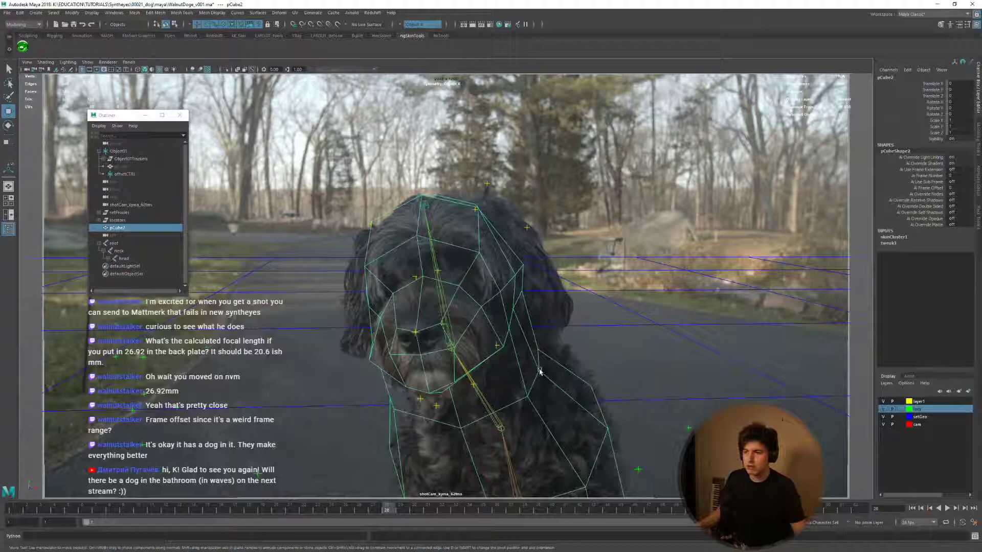
right_click_drag(540, 372, 511, 338)
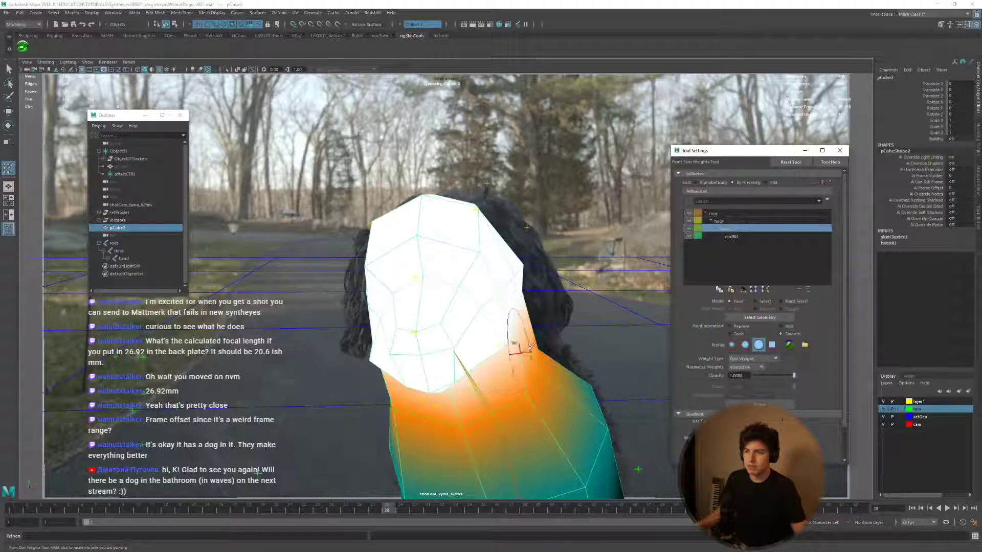
left_click(722, 214)
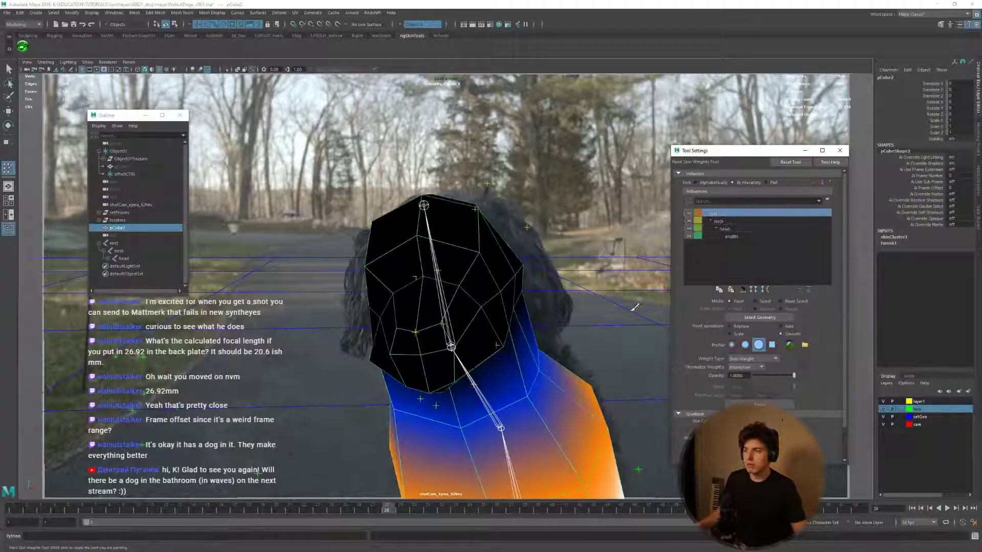
key("space")
key("space")
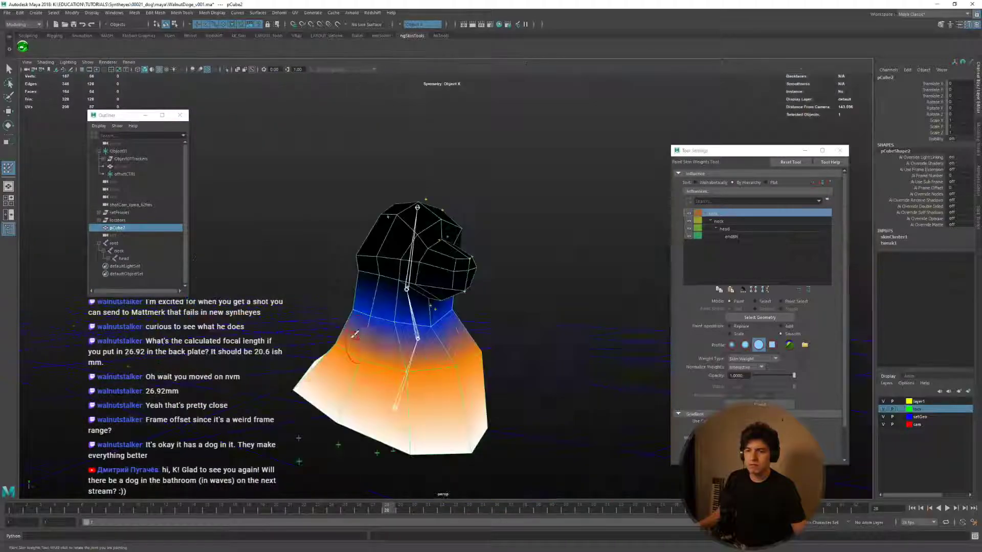
right_click_drag(357, 339, 396, 322, "alt")
middle_click_drag(397, 322, 400, 281, "alt")
left_click_drag(400, 282, 431, 289, "alt")
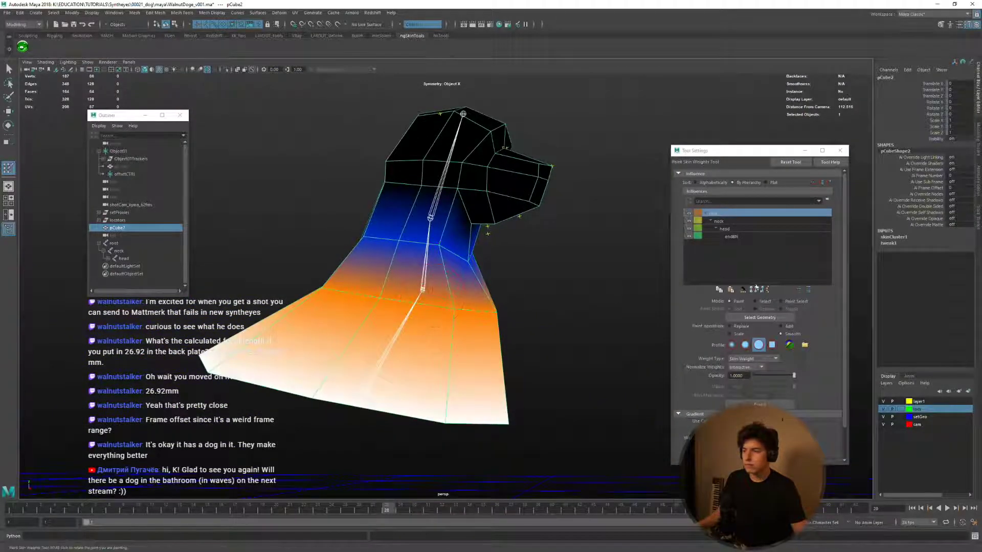
Paint the root joint's weight around the whole lower body with the Replace operation at value 1.
left_click(739, 328)
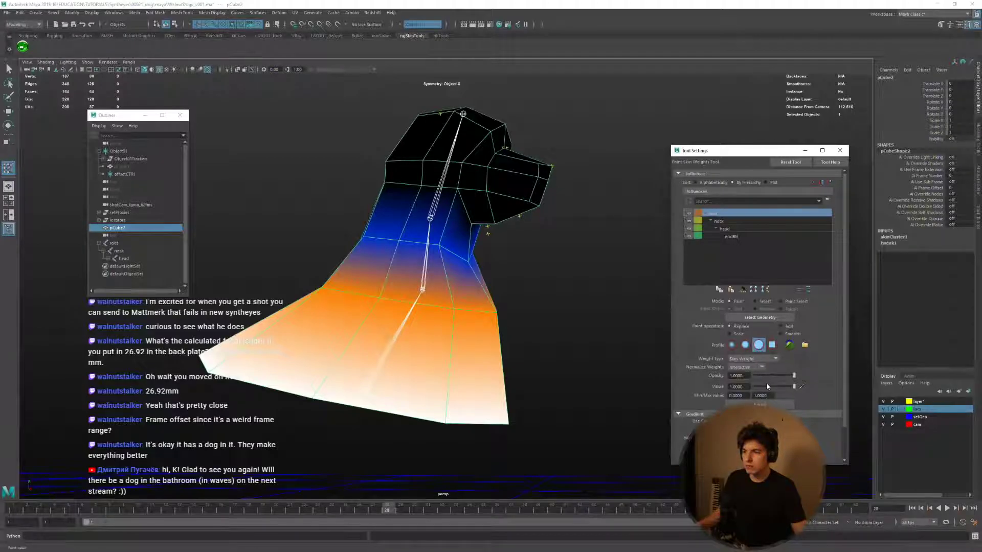
left_click_drag(453, 329, 330, 299)
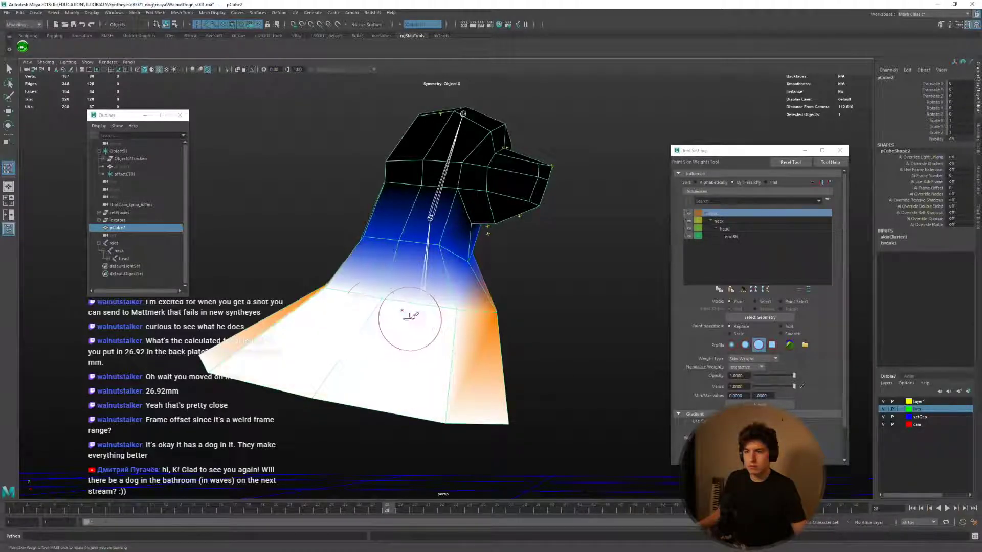
mouse_move(410, 320)
left_mouse_down("alt")
mouse_move(361, 314)
mouse_move(475, 321)
mouse_move(423, 327)
left_mouse_up("alt")
mouse_move(423, 327)
left_mouse_down()
mouse_move(467, 310)
mouse_move(524, 309)
left_mouse_up()
left_click_drag(524, 309, 464, 323, "alt")
mouse_move(464, 323)
left_mouse_down()
mouse_move(548, 307)
mouse_move(596, 316)
left_mouse_up()
mouse_move(596, 316)
left_mouse_down("alt")
mouse_move(447, 301)
mouse_move(436, 284)
left_mouse_up("alt")
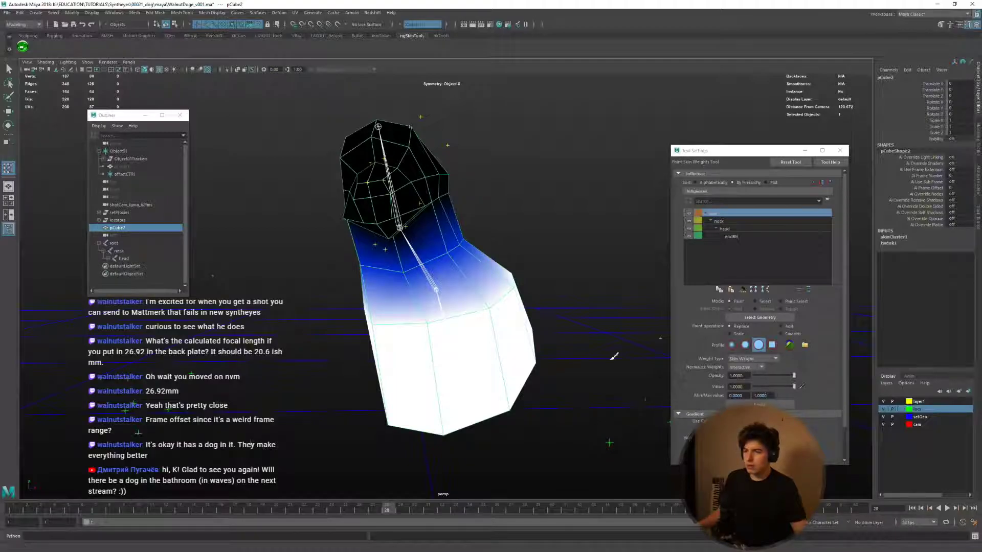
Lower the brush value to about 0.76 and paint the root joint's weight around the neck.
left_click_drag(770, 387, 772, 387)
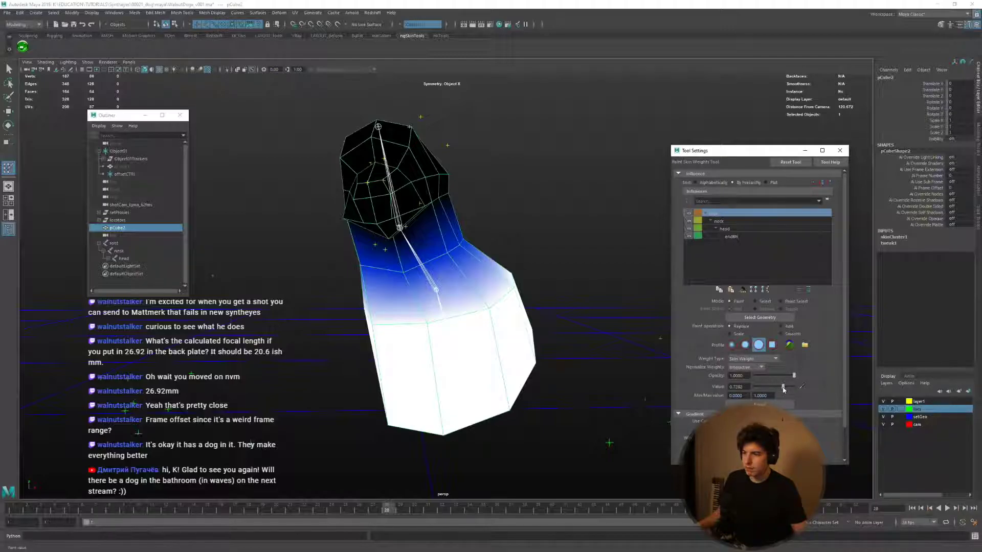
mouse_move(423, 292)
left_mouse_down("alt")
mouse_move(434, 291)
mouse_move(366, 272)
mouse_move(416, 276)
mouse_move(366, 270)
mouse_move(431, 290)
mouse_move(383, 274)
mouse_move(484, 279)
left_mouse_up("alt")
mouse_move(484, 278)
left_mouse_down()
mouse_move(435, 265)
mouse_move(485, 267)
mouse_move(393, 263)
mouse_move(460, 258)
mouse_move(393, 261)
left_mouse_up()
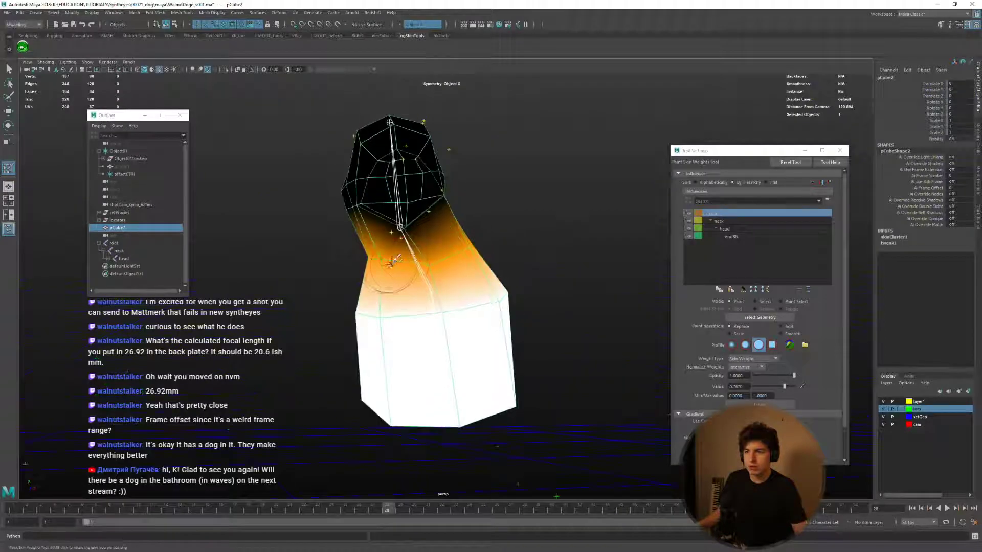
Leave weight painting and play the shot through the camera to examine how the reweighted mesh follows the dog.
key("space")
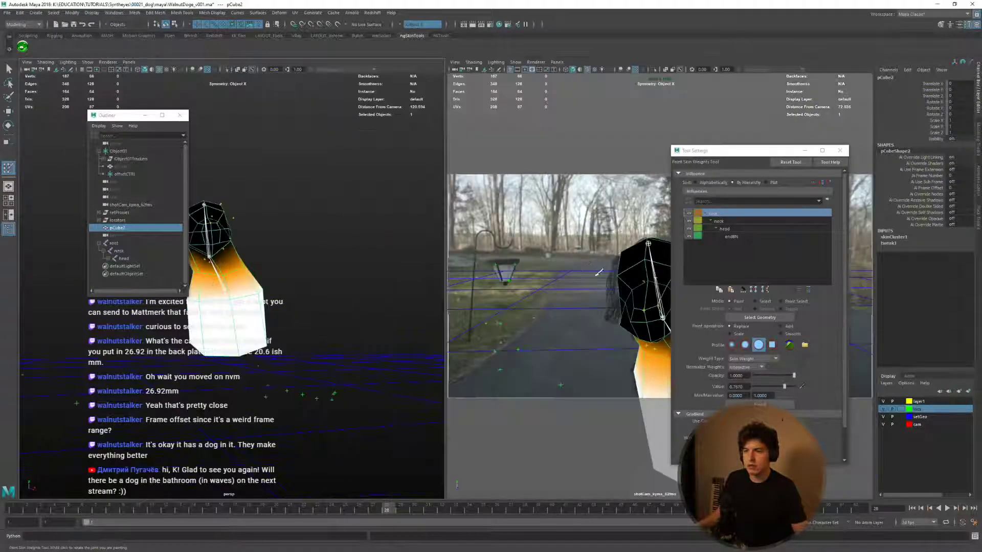
key("space")
key("w")
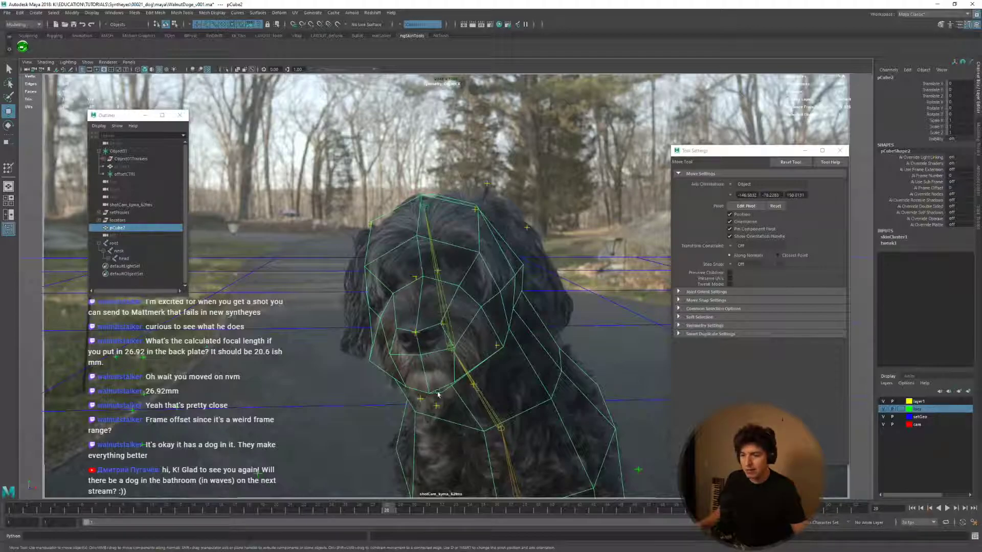
left_click_drag(383, 497, 580, 504)
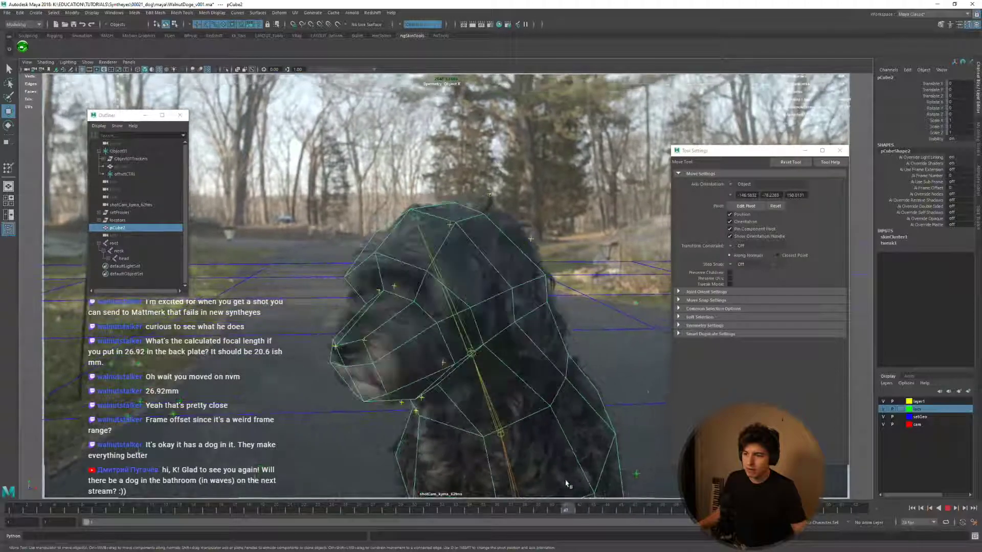
left_click_drag(676, 497, 607, 486)
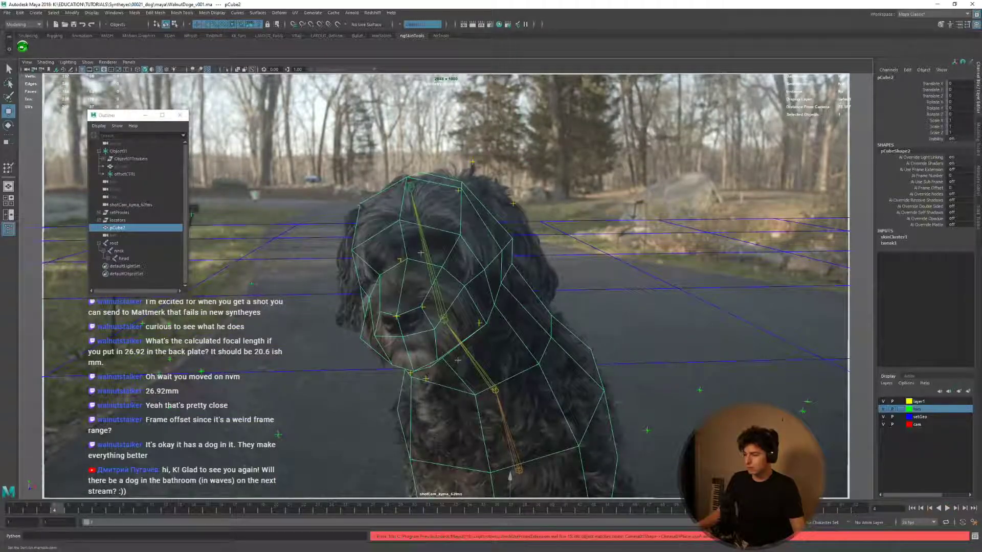
left_click(947, 507)
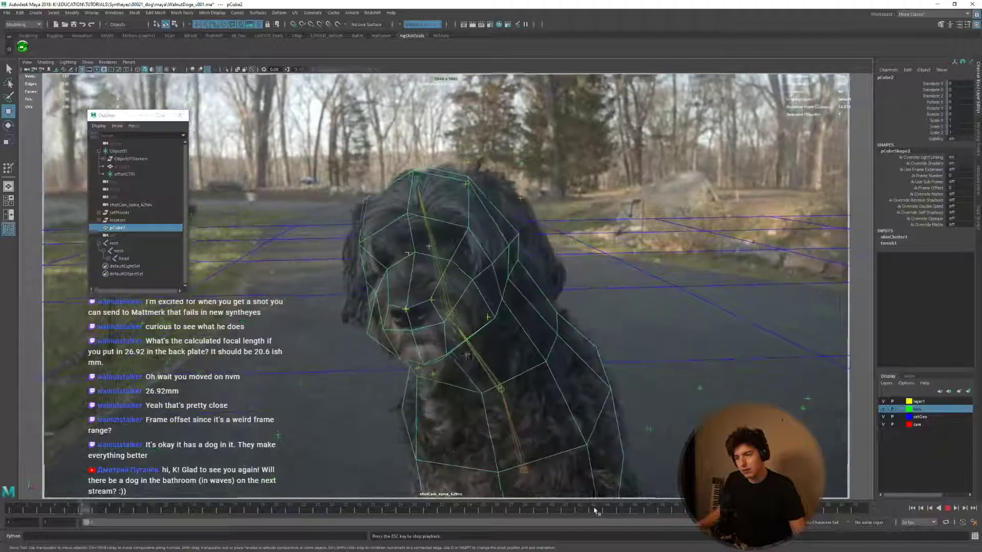
key("Escape")
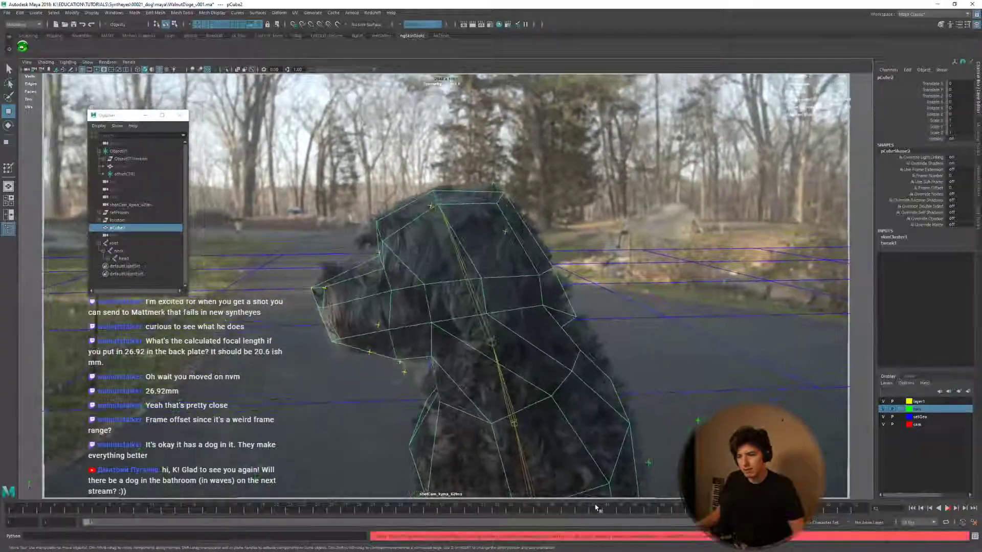
Create a cluster deformer on the mesh's central chest vertex at frame 37 and key its translation.
left_click_drag(567, 511, 516, 513)
right_click_drag(523, 412, 498, 412)
left_click(485, 428)
scroll(505, 468, "up", 5)
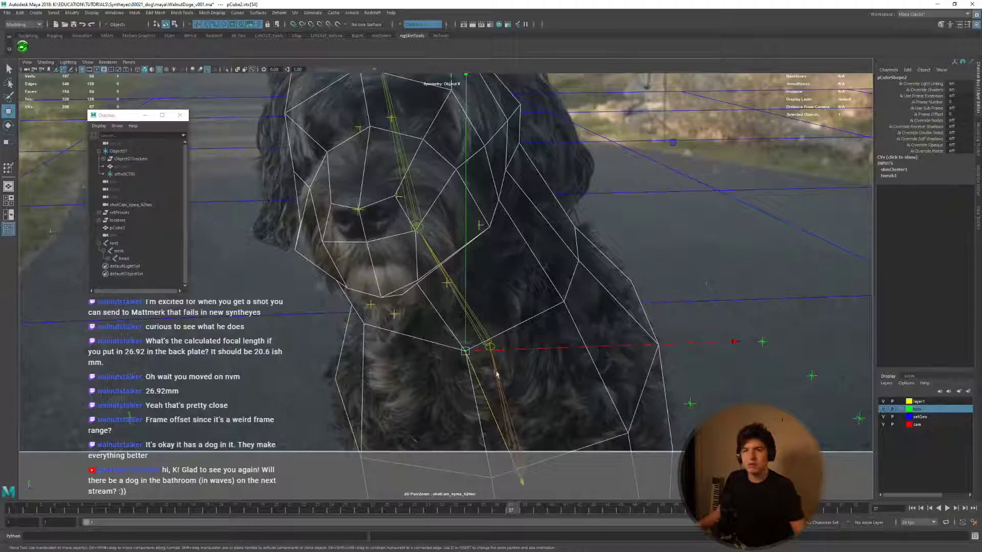
key("space")
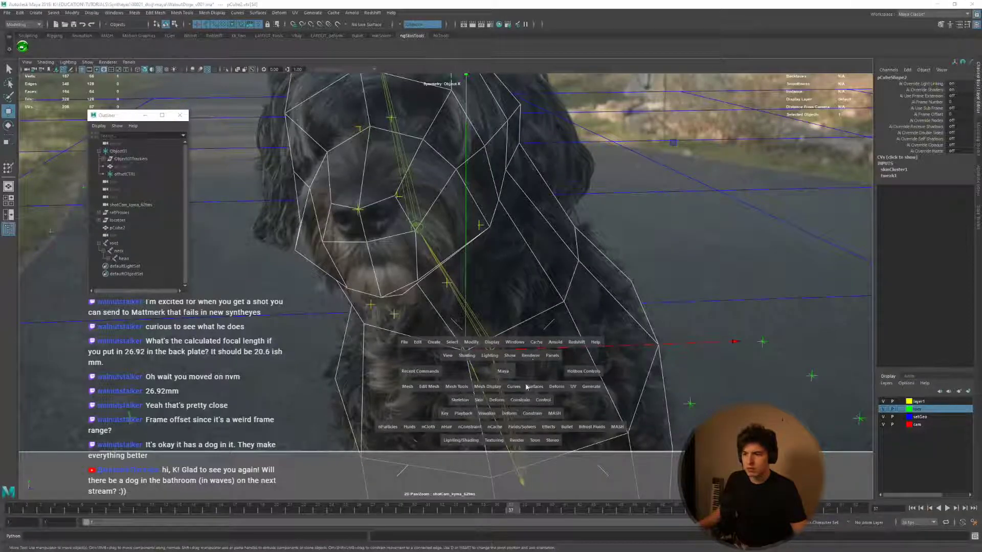
left_click(496, 399)
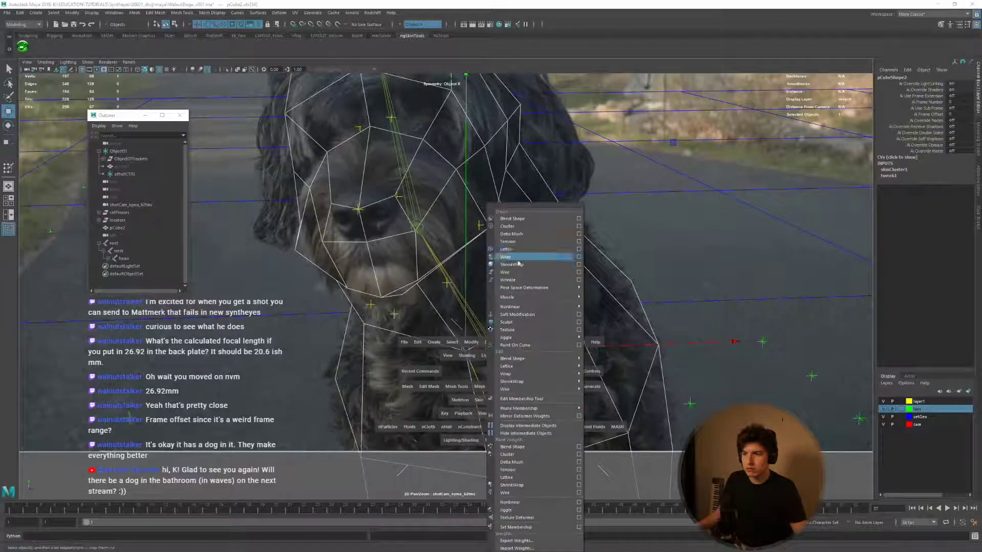
left_click(507, 226)
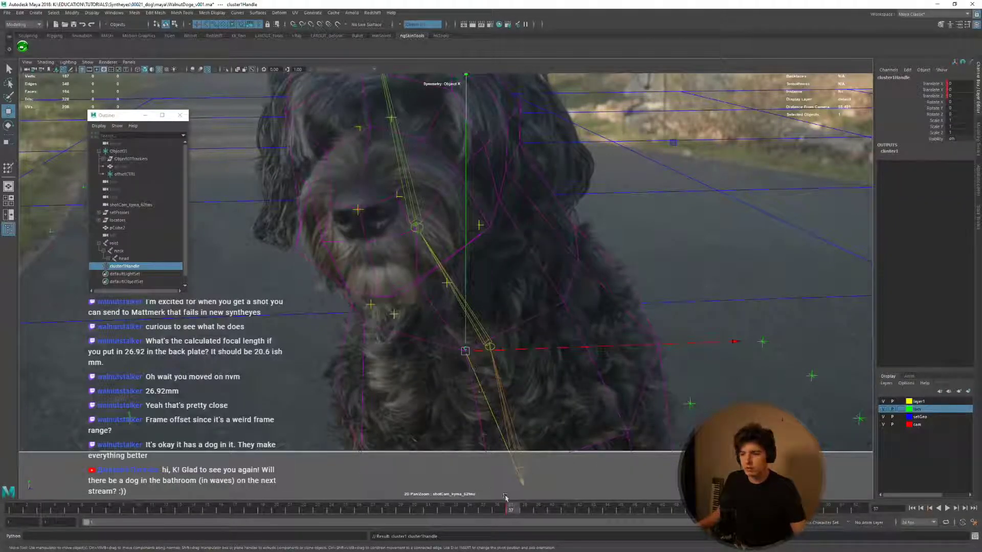
Play the shot to check the chest vertex against the footage and try moving the cluster handle at frame 44.
left_click_drag(511, 512, 414, 511)
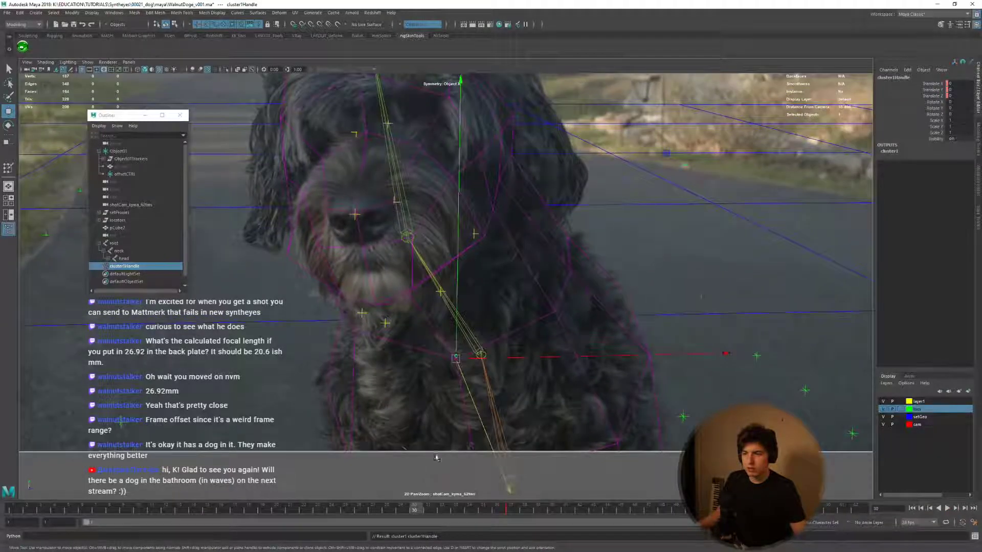
key("q")
middle_click_drag(511, 408, 424, 405)
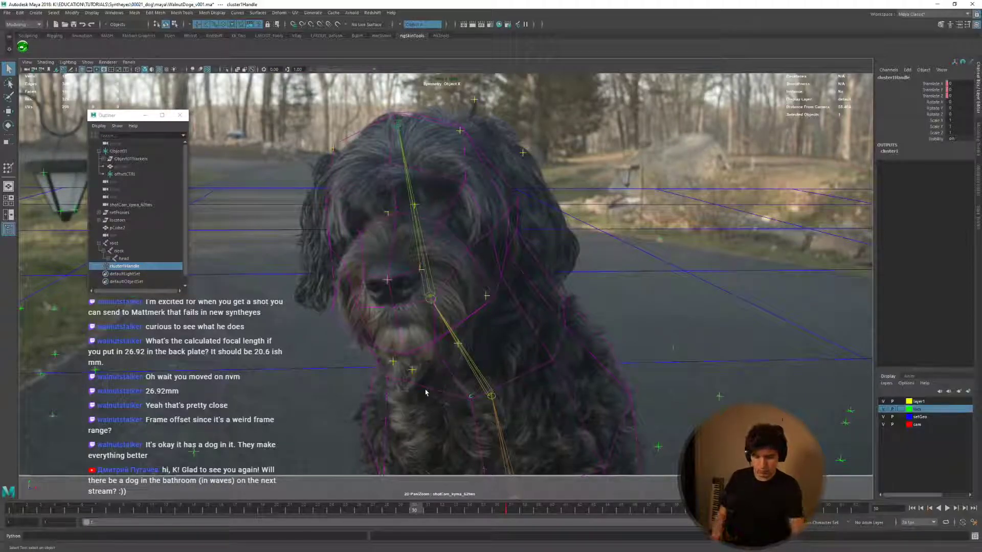
key("alt+v")
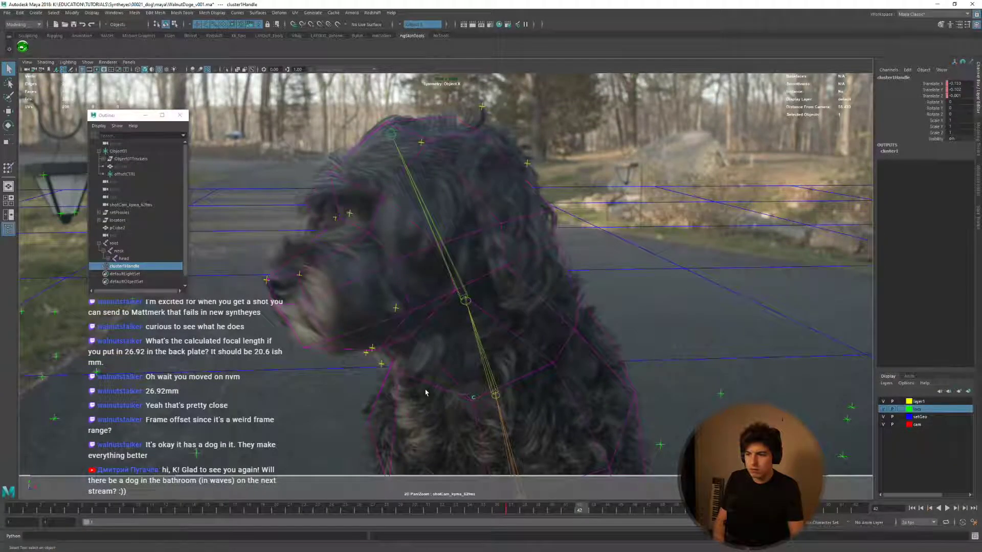
key("alt+v")
key("w")
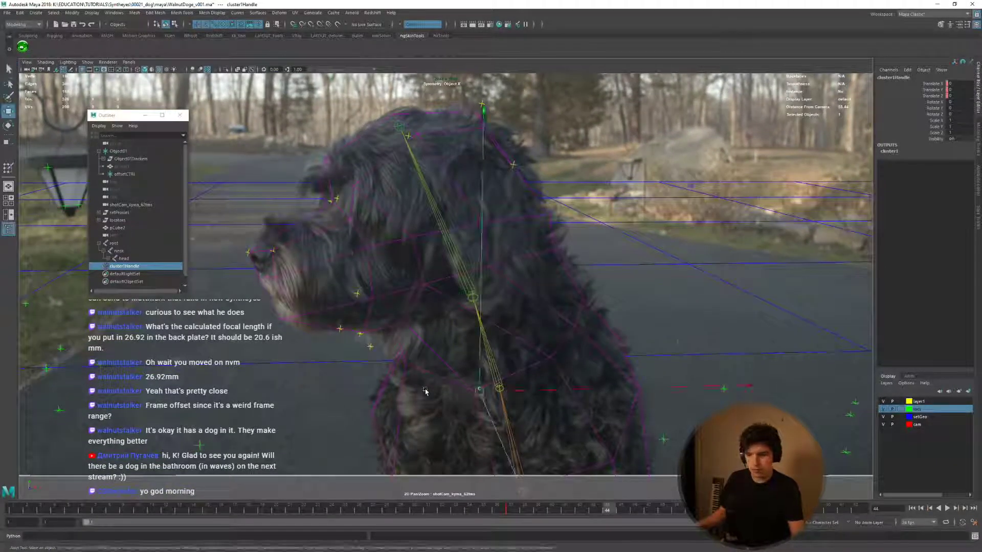
left_click_drag(479, 390, 476, 392)
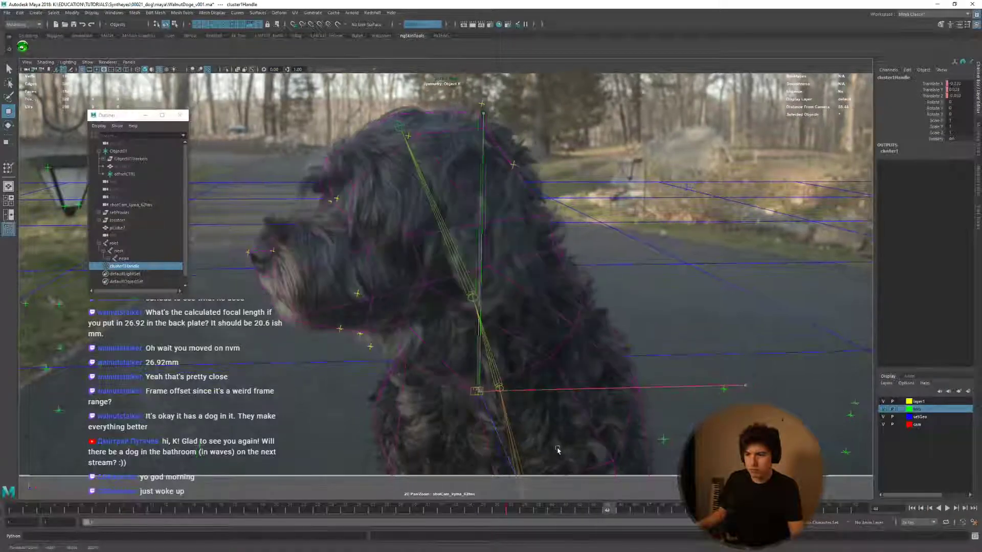
Reposition the chest cluster handle to follow the footage at frames 41 and 43.
key("alt+comma")
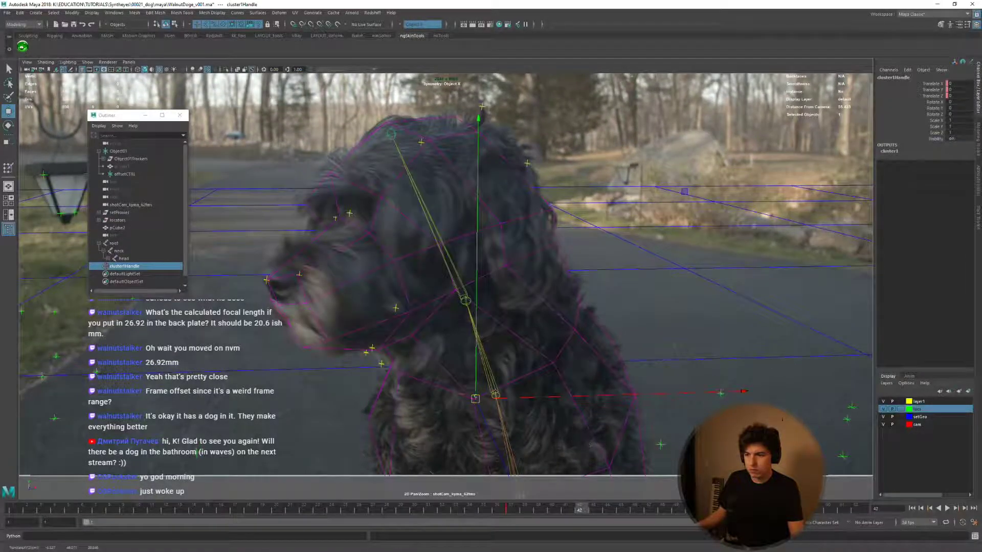
key("alt+comma")
key("alt+comma")
key("alt+comma")
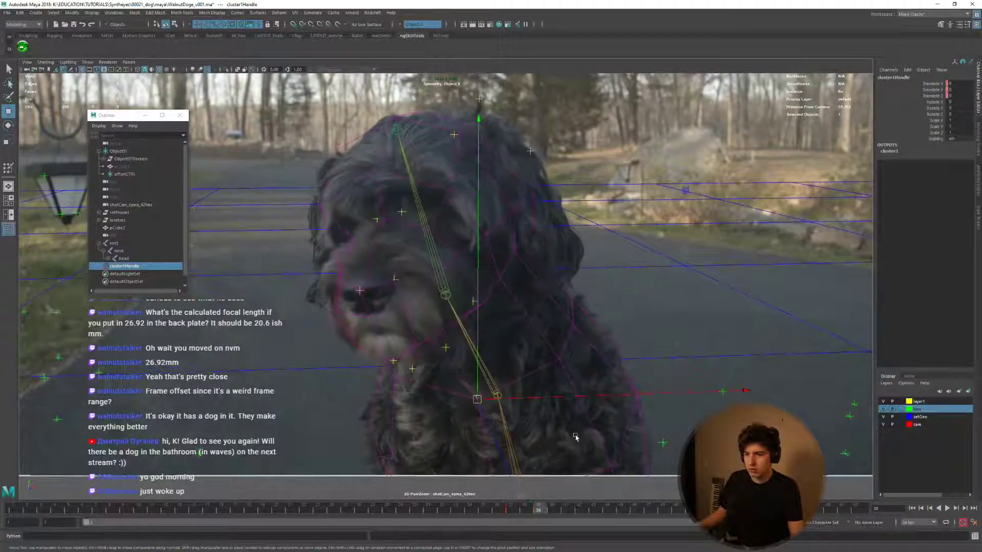
key("alt+period")
key("alt+period")
key("alt+period")
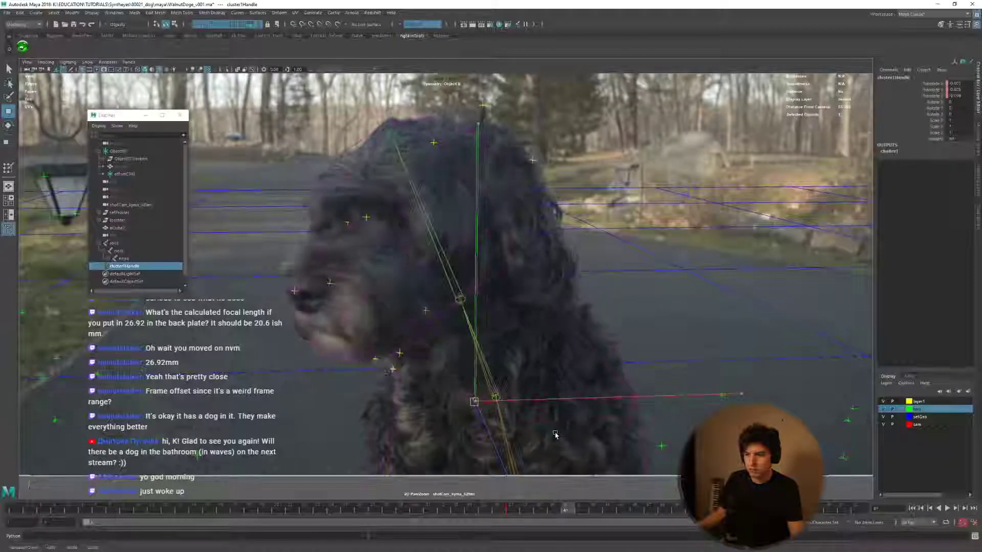
key("alt+period")
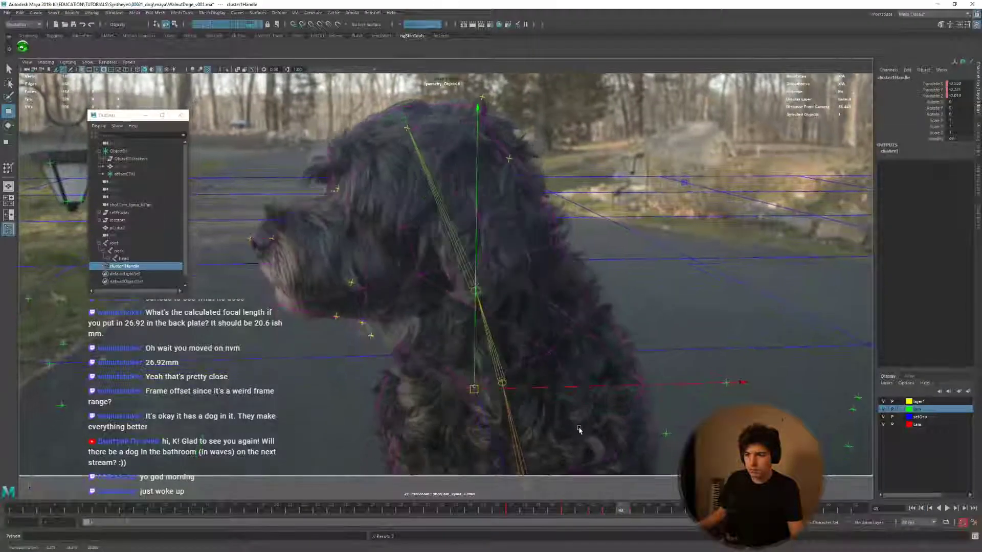
key("alt+period")
key("alt+period")
key("alt+period")
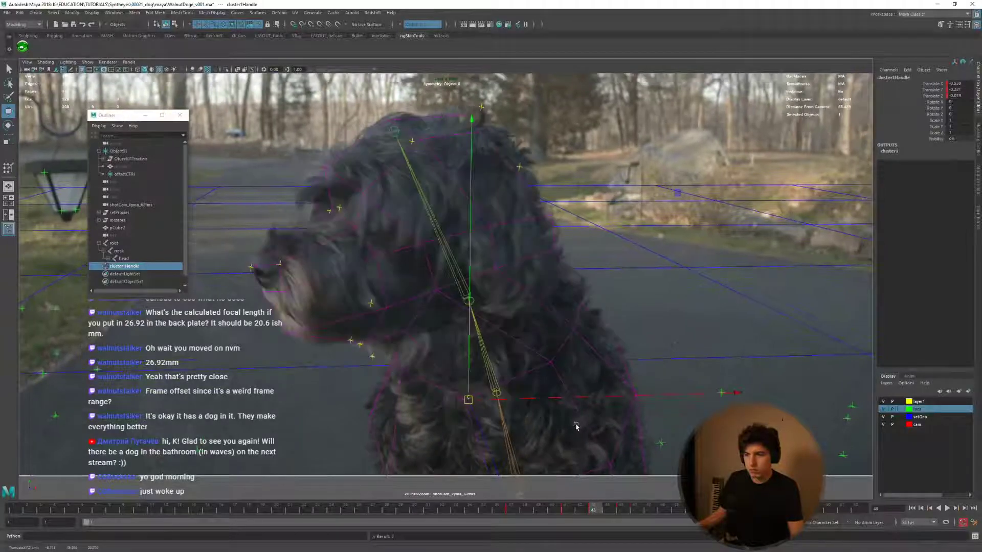
Match the chest cluster handle to the footage at frames 45, 47 and 48, checking the frames through to 61.
key("alt+period")
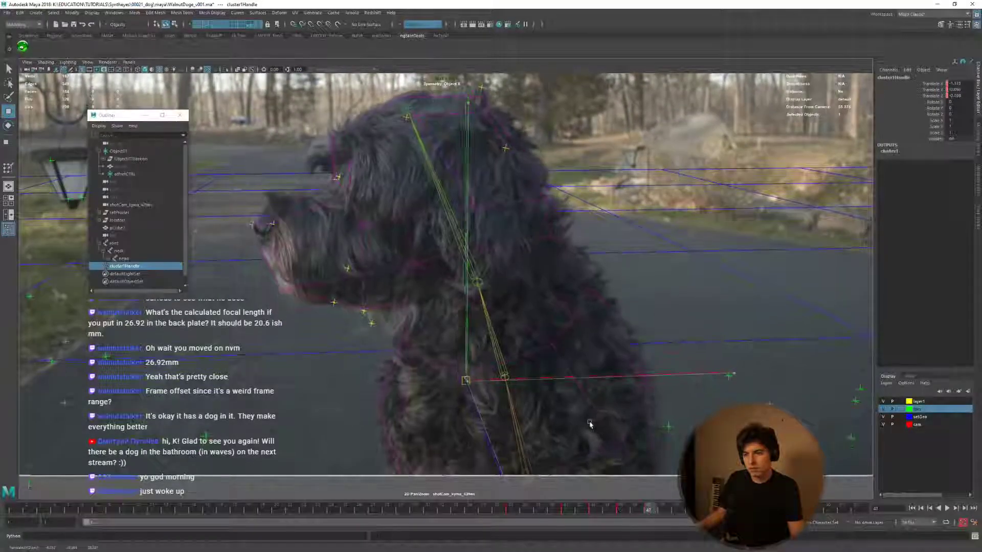
key("alt+period")
key("alt+period")
key("alt+period")
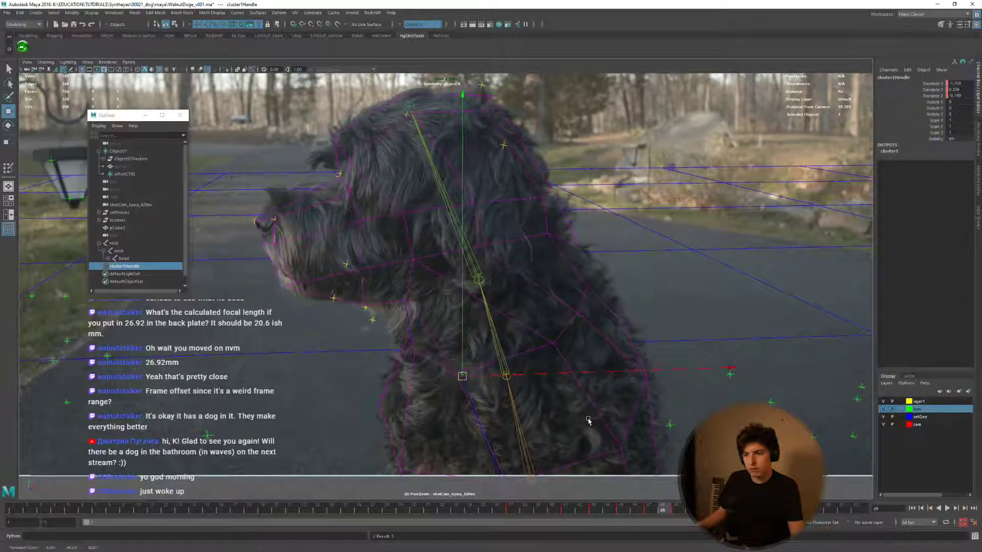
key("alt+period")
key("alt+period")
key("alt+period")
key("alt+period")
key("alt+period")
key("alt+period")
key("alt+period")
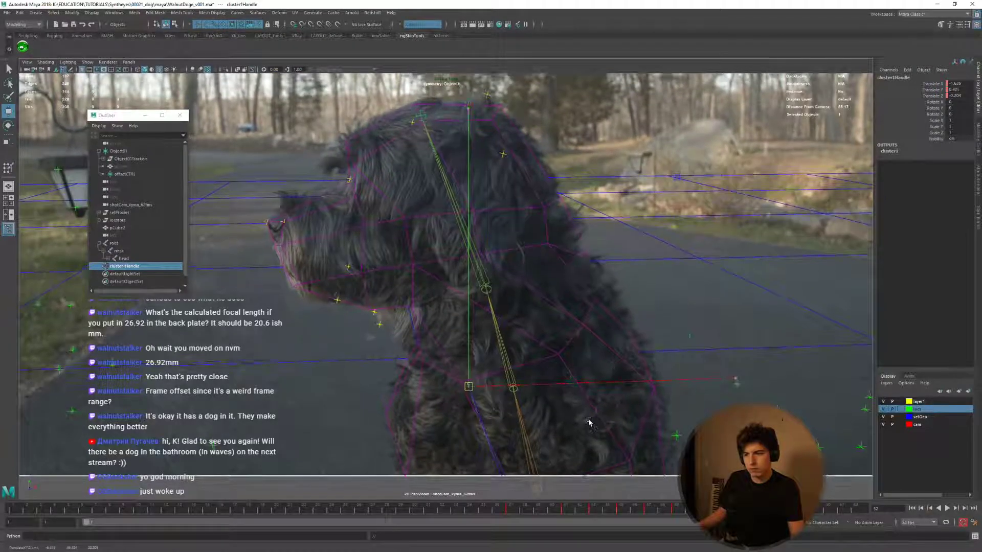
key("alt+period")
key("alt+period")
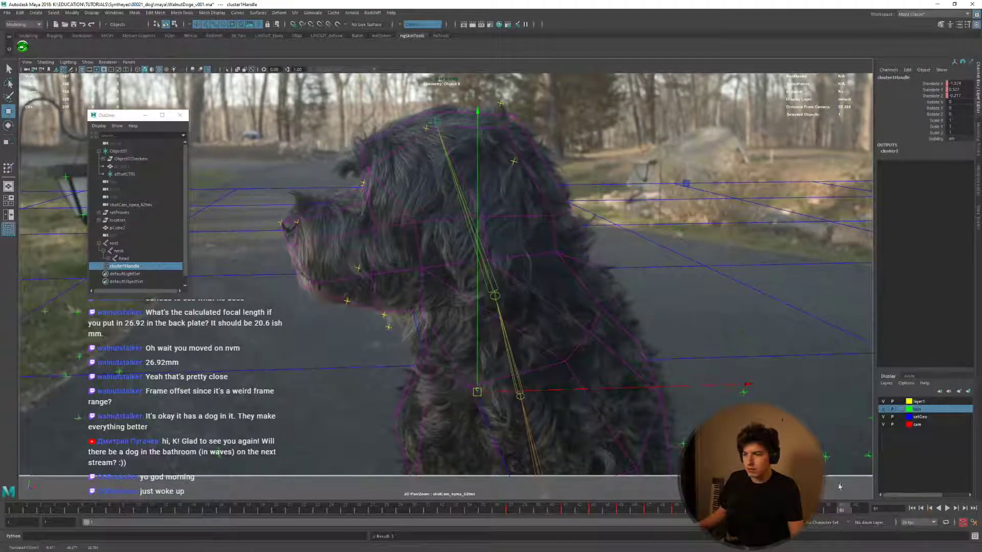
Play the shot from frame 1 to check the animated chest vertex, and go back to frame 30.
left_click_drag(824, 513, 12, 508)
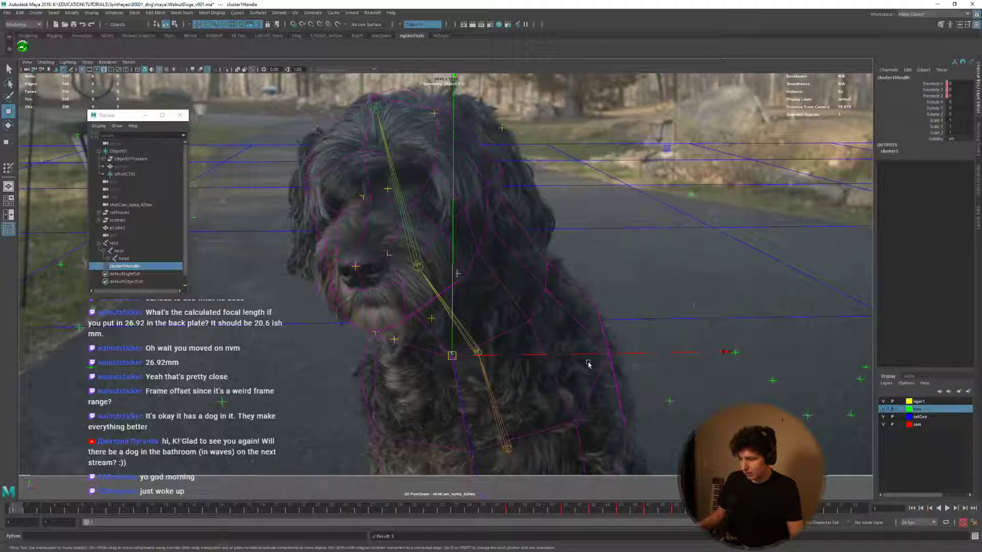
key("alt+v")
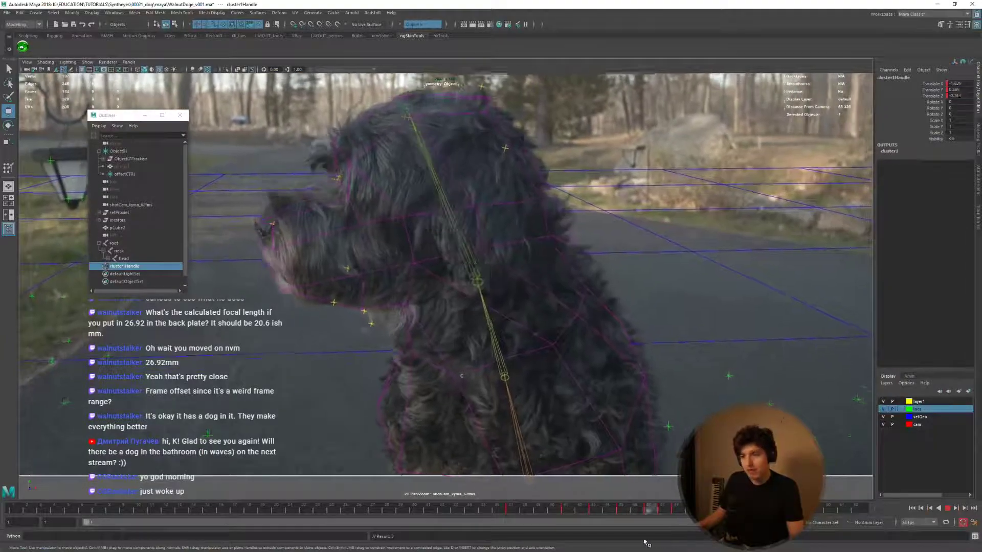
mouse_move(463, 520)
left_mouse_down()
mouse_move(593, 513)
mouse_move(444, 513)
mouse_move(620, 505)
mouse_move(414, 483)
left_mouse_up()
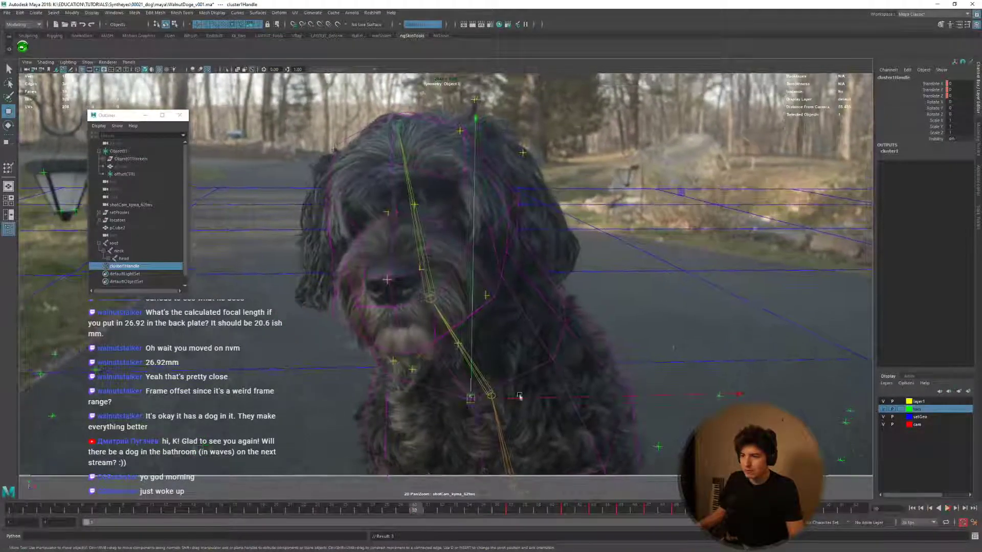
Create a cluster deformer on the dog mesh's shoulder vertex beside the chest vertex.
left_click(546, 364)
right_click_drag(546, 364, 519, 361)
left_click(552, 359)
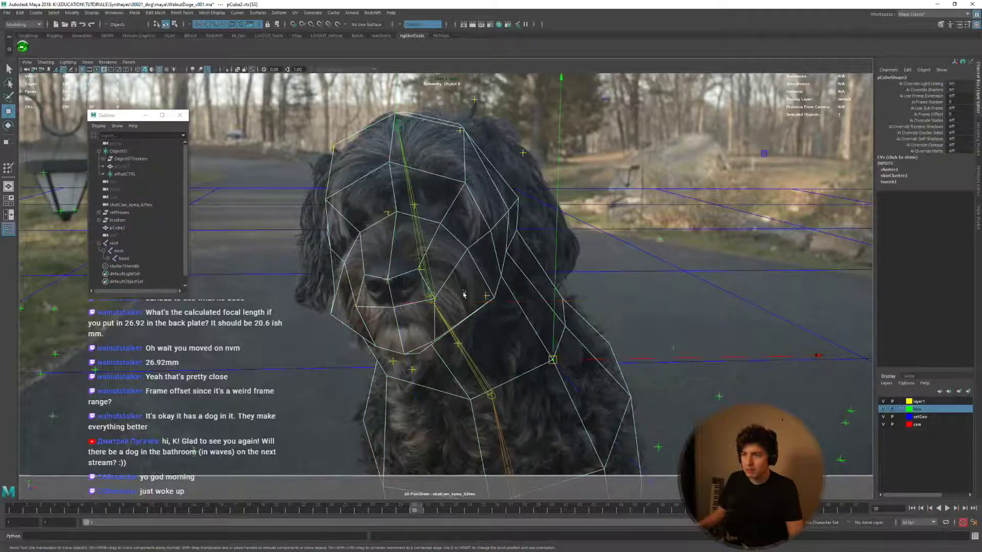
key("space")
left_click(470, 364)
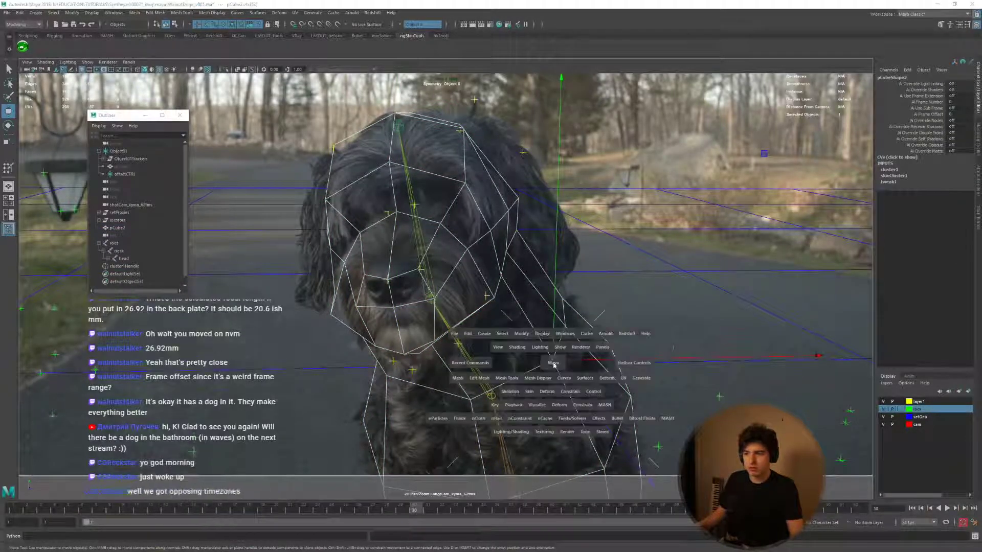
left_click(475, 379)
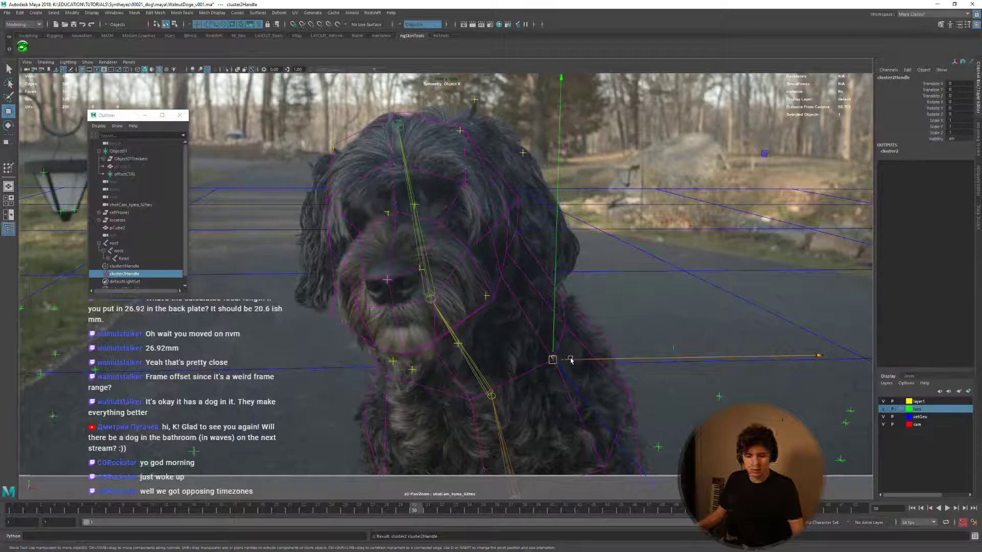
Key the shoulder cluster's translation at frame 33 and shift its handle to match the footage at frame 37.
key("alt+period")
key("alt+period")
key("alt+period")
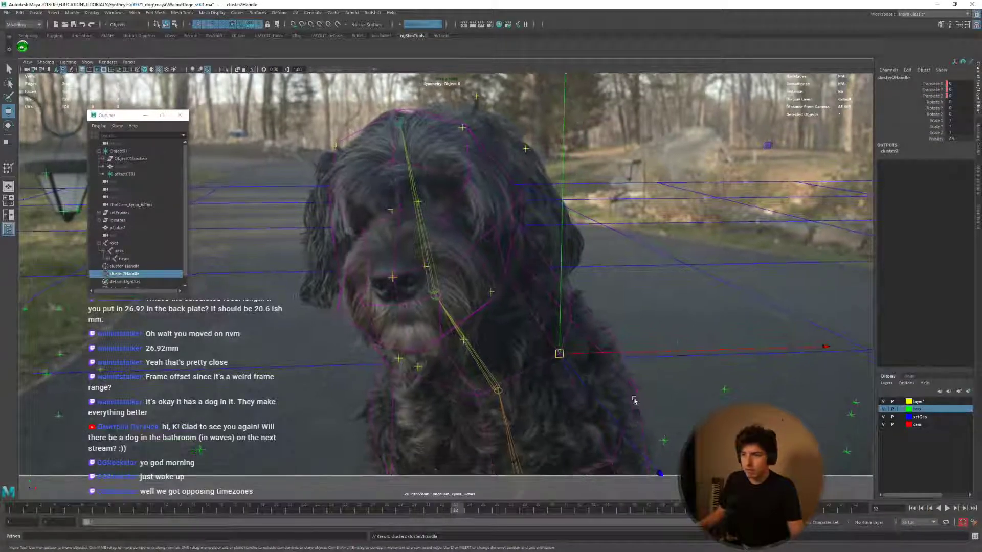
middle_click_drag(649, 398, 669, 403)
key("alt+period")
key("alt+period")
key("alt+period")
key("alt+period")
key("alt+period")
key("alt+period")
key("alt+period")
key("alt+period")
key("alt+period")
Match the shoulder cluster handle to the footage at frames 40, 44 and 48.
key("alt+comma")
key("alt+period")
key("alt+comma")
key("alt+comma")
key("alt+period")
key("alt+period")
key("alt+period")
key("alt+period")
key("alt+period")
key("alt+period")
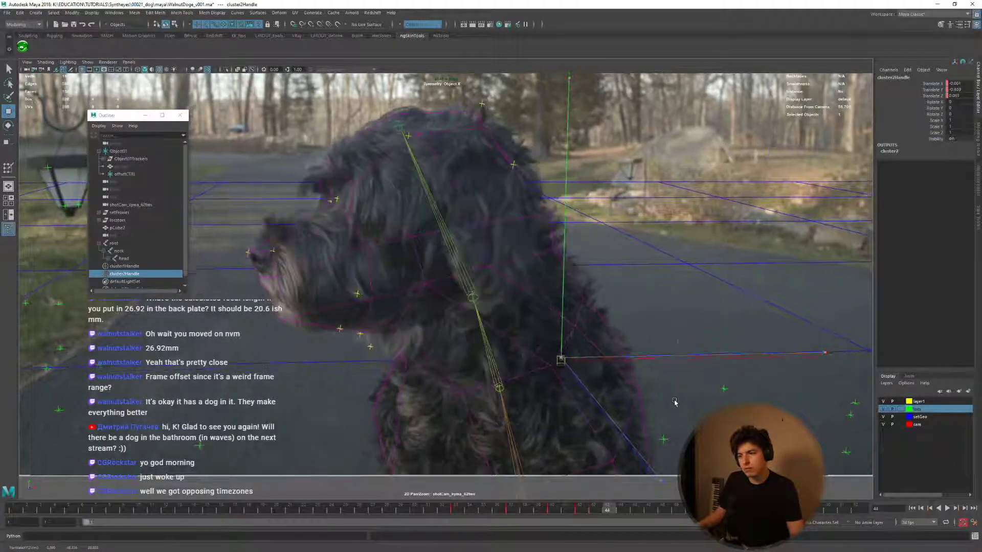
key("alt+period")
key("alt+period")
key("alt+period")
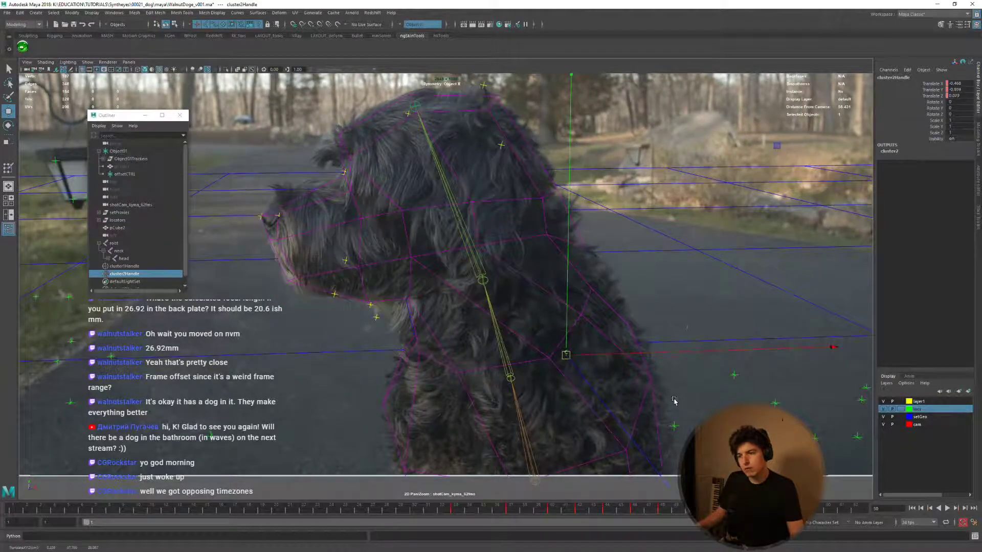
Play the shot to check how the shoulder vertex follows the dog around the head turn.
key("alt+v")
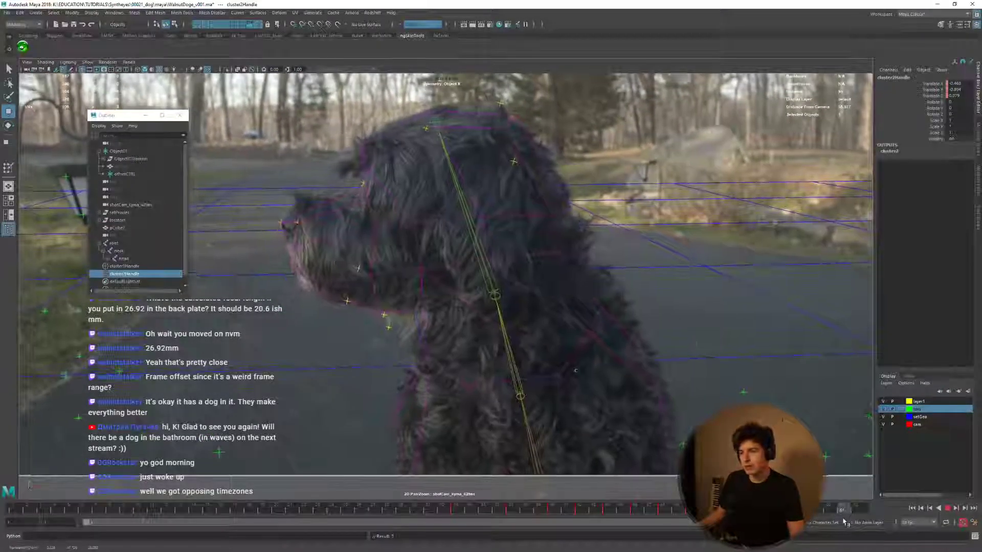
key("alt+v")
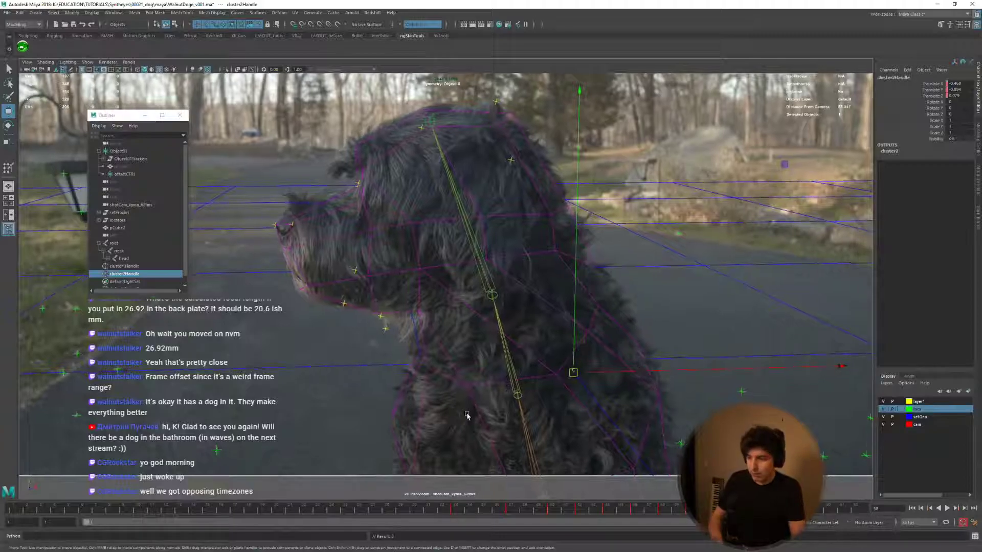
key("period")
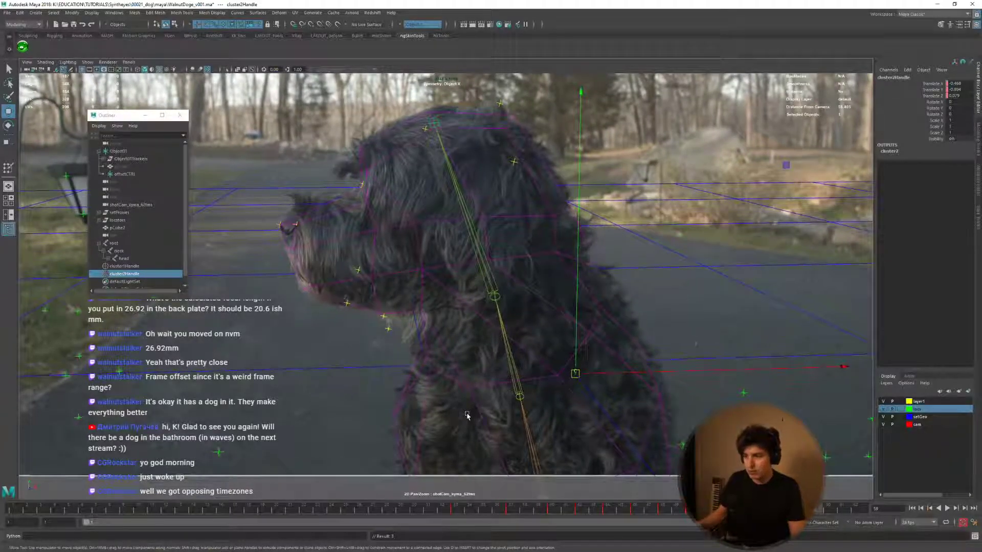
key("alt+v")
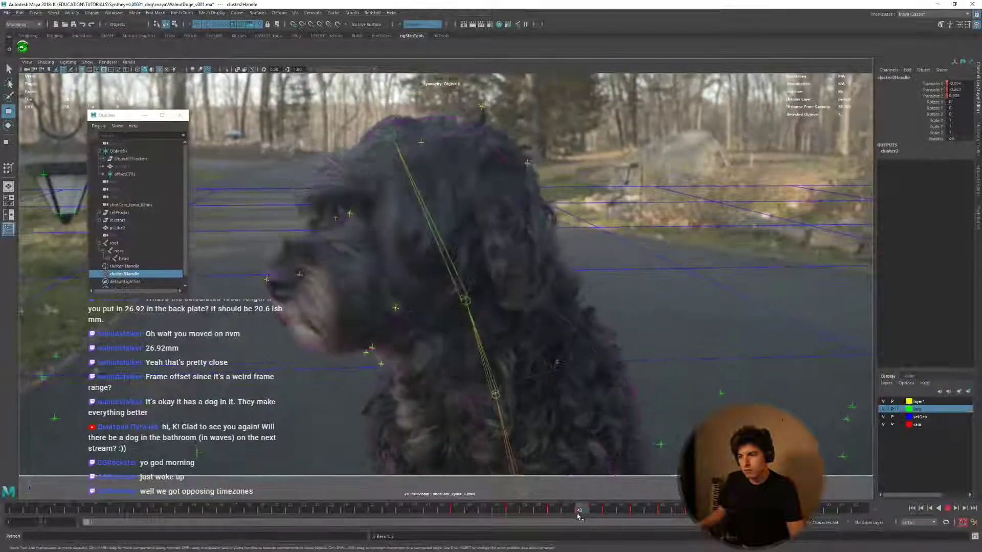
key("alt+v")
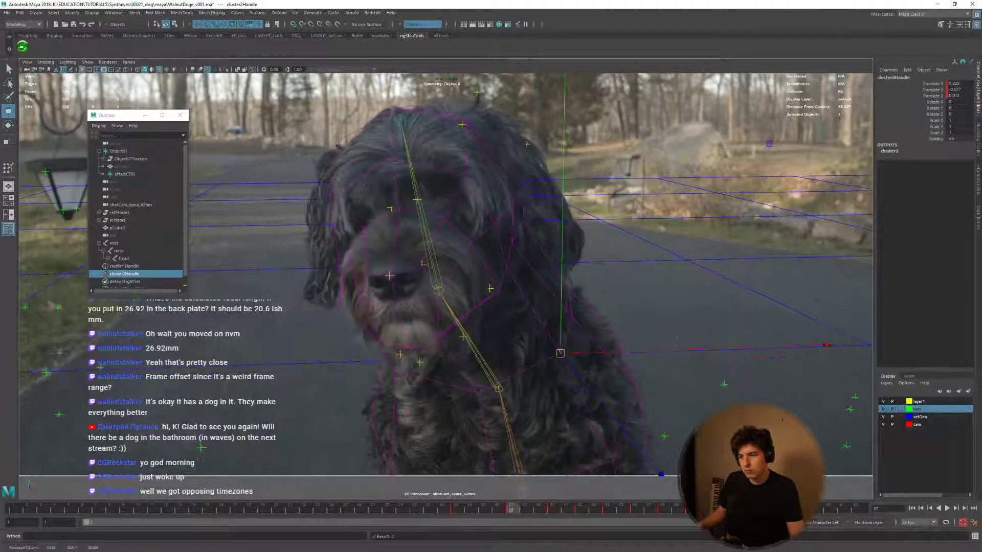
Compare the frames between 34 and 39 and readjust the shoulder cluster handle at frame 37.
key("alt+comma")
key("alt+comma")
key("alt+comma")
key("alt+period")
key("alt+period")
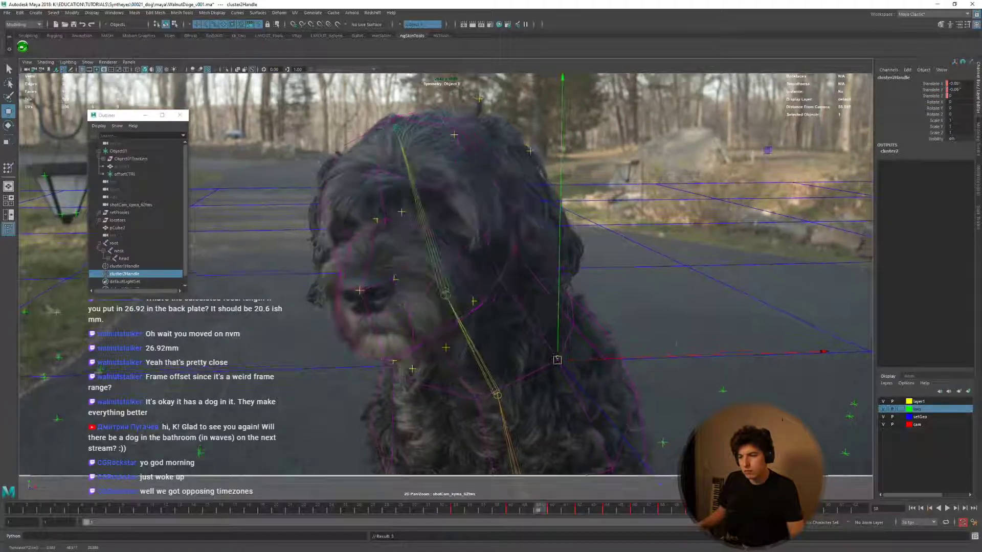
key("alt+comma")
key("alt+comma")
key("alt+comma")
key("alt+comma")
key("alt+comma")
key("alt+comma")
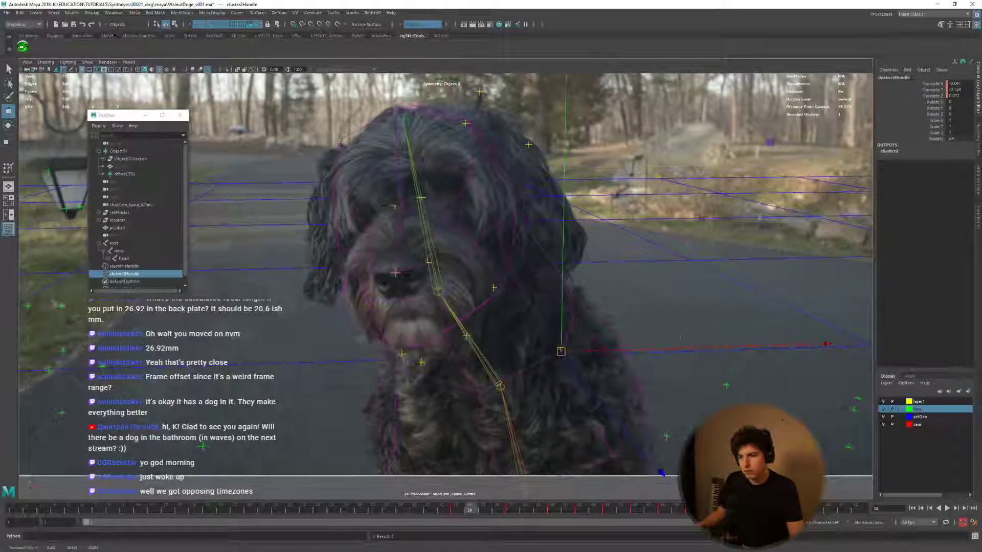
key("alt+period")
key("alt+period")
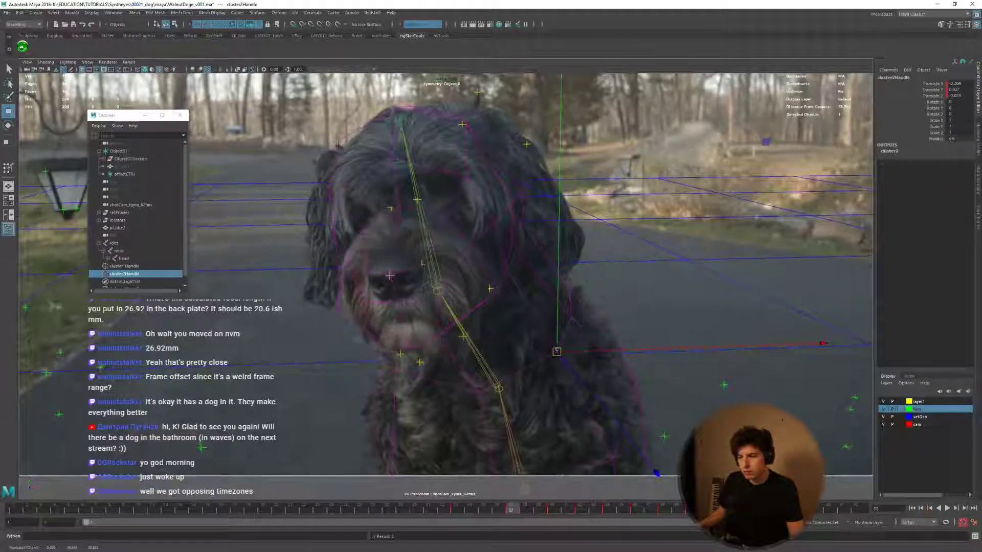
Readjust the shoulder cluster handle to the footage at frame 33 and on the frames back to 28.
key("alt+comma")
key("alt+comma")
key("alt+comma")
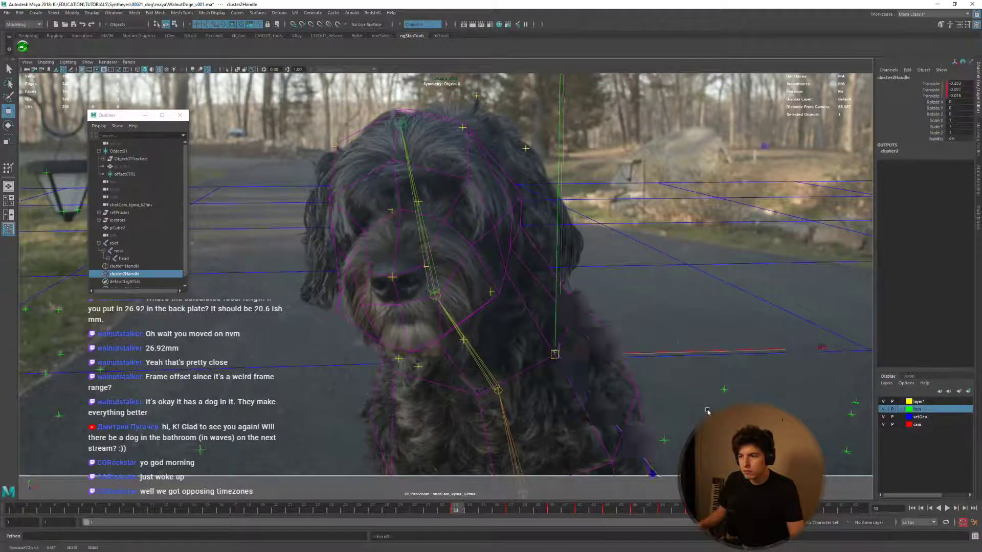
key("alt+comma")
key("alt+comma")
key("alt+comma")
key("alt+comma")
key("alt+comma")
key("alt+comma")
key("alt+comma")
key("alt+comma")
key("alt+comma")
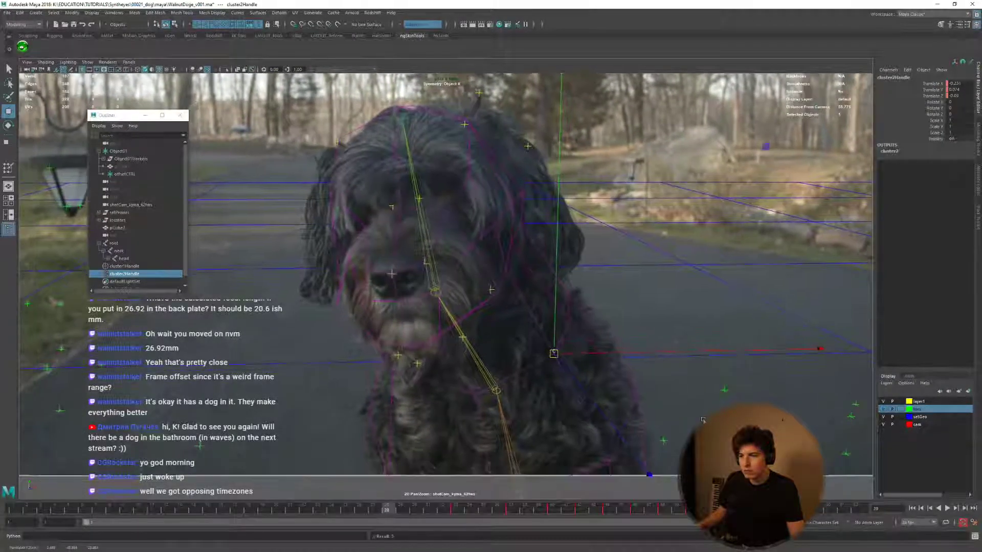
Continue matching the shoulder cluster handle to the footage backward through the opening frames, including frame 11.
key("alt+comma")
key("alt+comma")
key("alt+comma")
key("alt+comma")
key("alt+comma")
key("alt+comma")
key("alt+comma")
key("alt+comma")
key("alt+comma")
key("alt+comma")
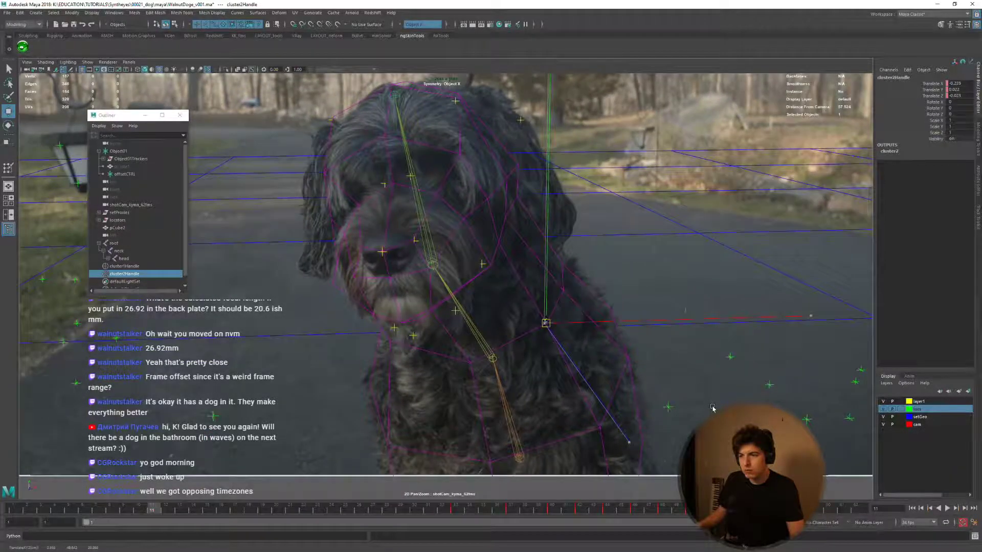
key("alt+comma")
key("alt+comma")
key("alt+comma")
key("alt+comma")
key("alt+comma")
key("alt+comma")
key("alt+comma")
key("alt+comma")
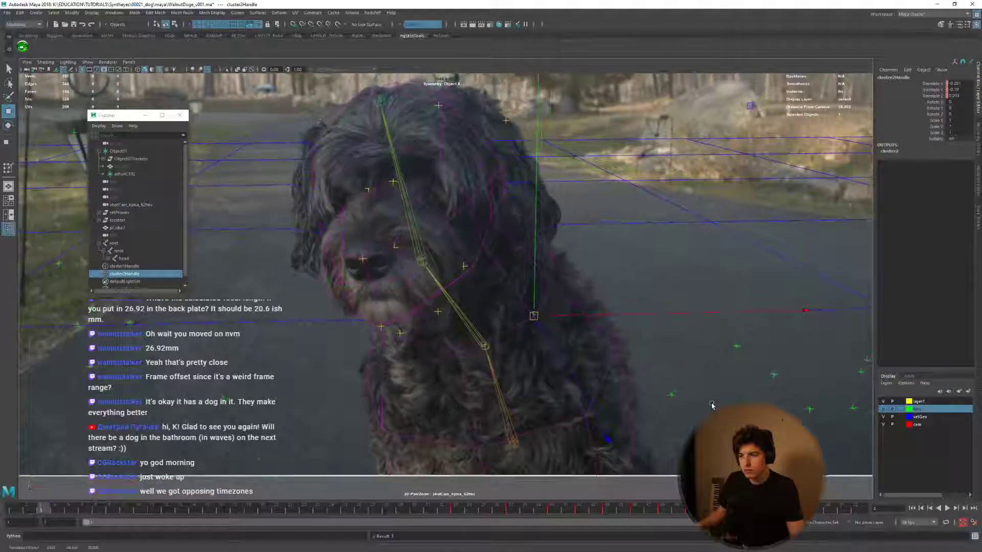
Return to the start of the shot and play it to check the shoulder vertex against the footage.
key("alt+comma")
key("alt+comma")
key("alt+v")
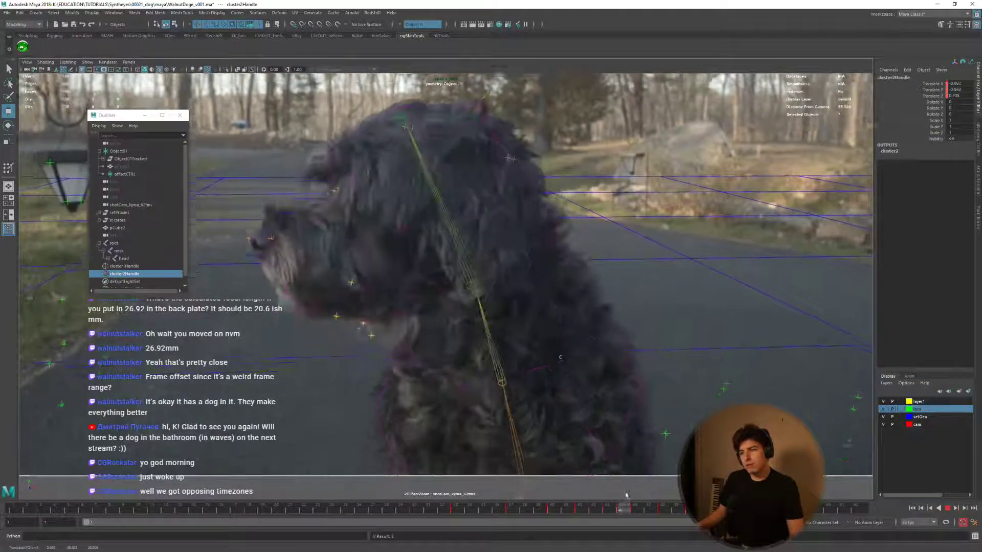
key("alt+v")
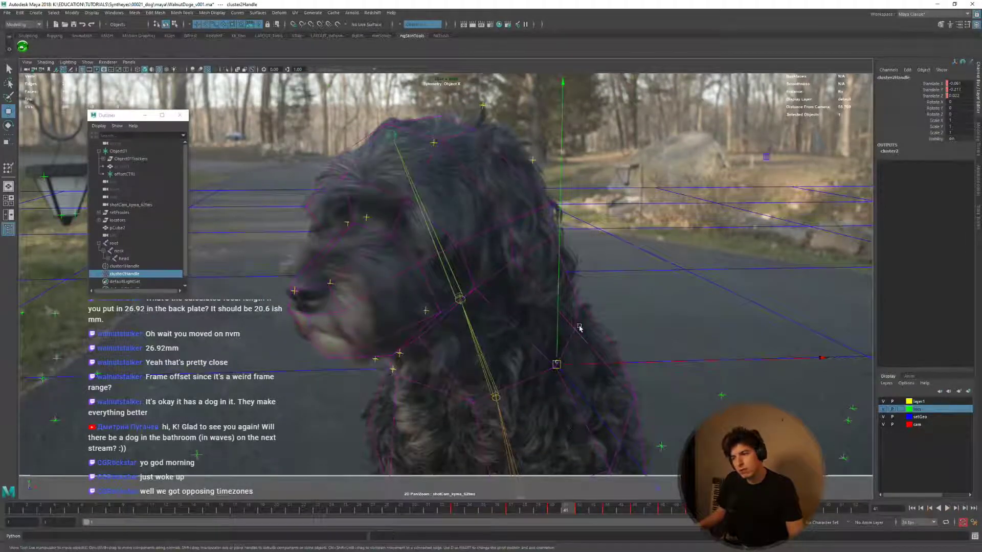
Create a cluster deformer on the mesh vertex at the base of the dog's neck at frame 41 and key its translation.
left_click(579, 327)
right_click_drag(579, 327, 555, 327)
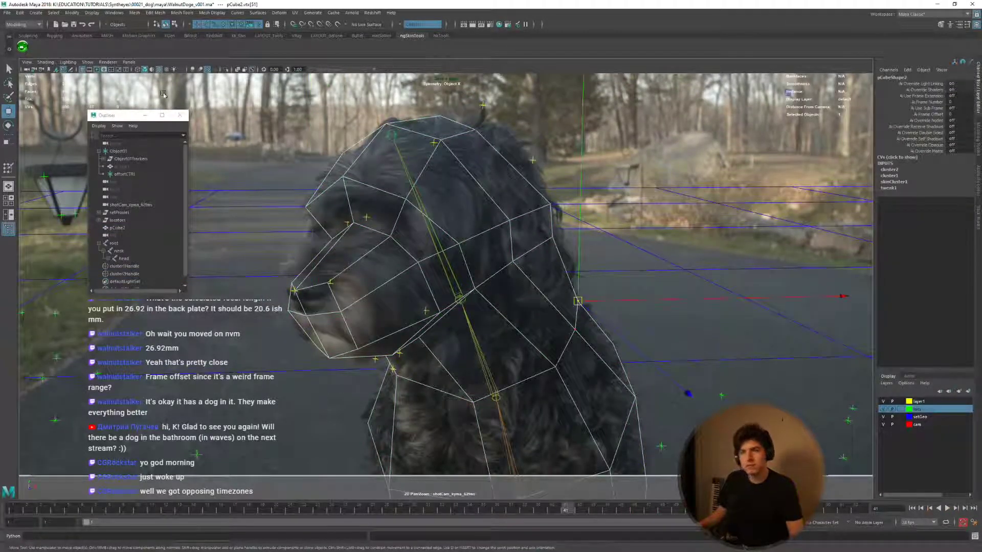
left_click(469, 272)
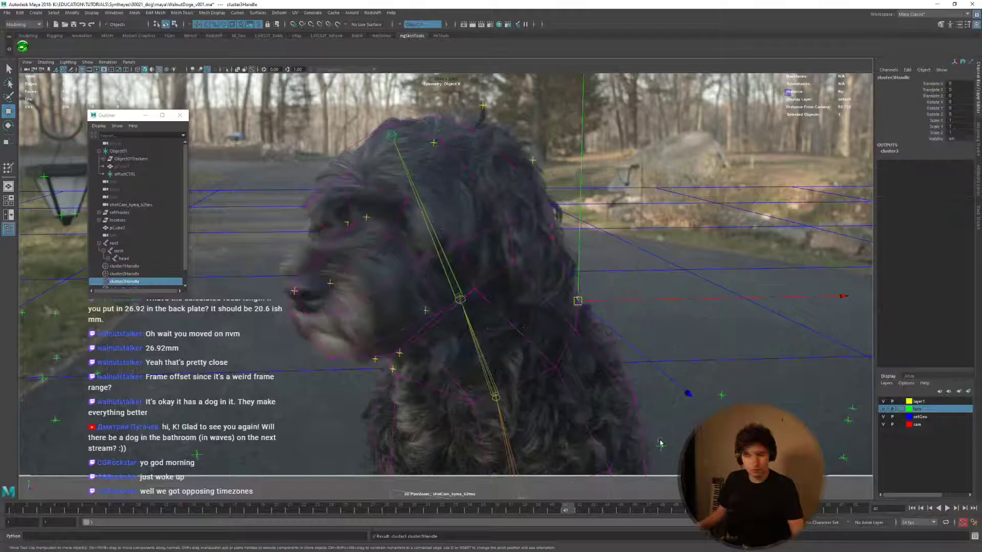
key("alt+period")
key("alt+period")
key("alt+comma")
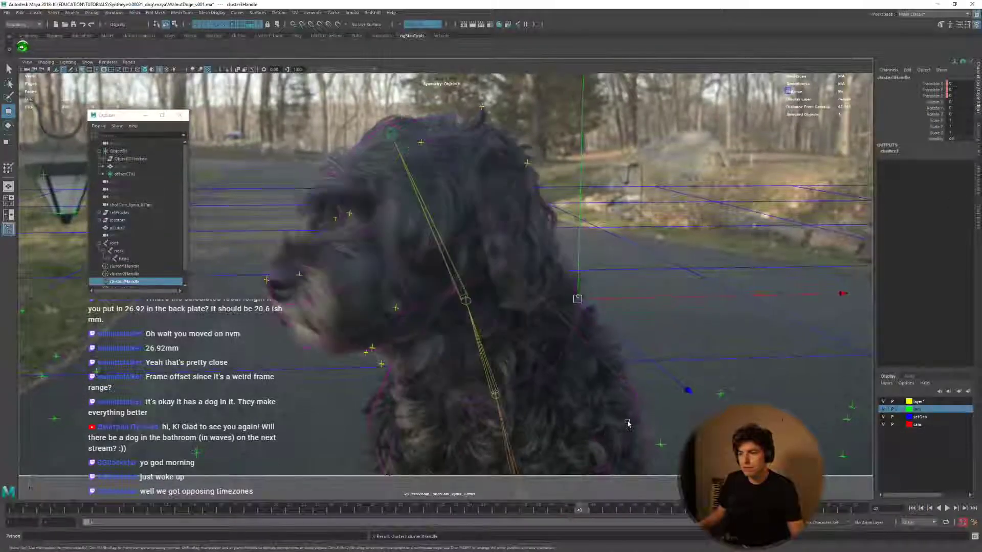
Match the neck-base cluster handle to the footage on the frames after 42, moving forward toward the end of the shot.
key("alt+period")
key("alt+period")
middle_click_drag(640, 423, 655, 414)
key("alt+period")
key("alt+period")
key("alt+period")
key("alt+period")
key("alt+period")
key("alt+period")
key("alt+period")
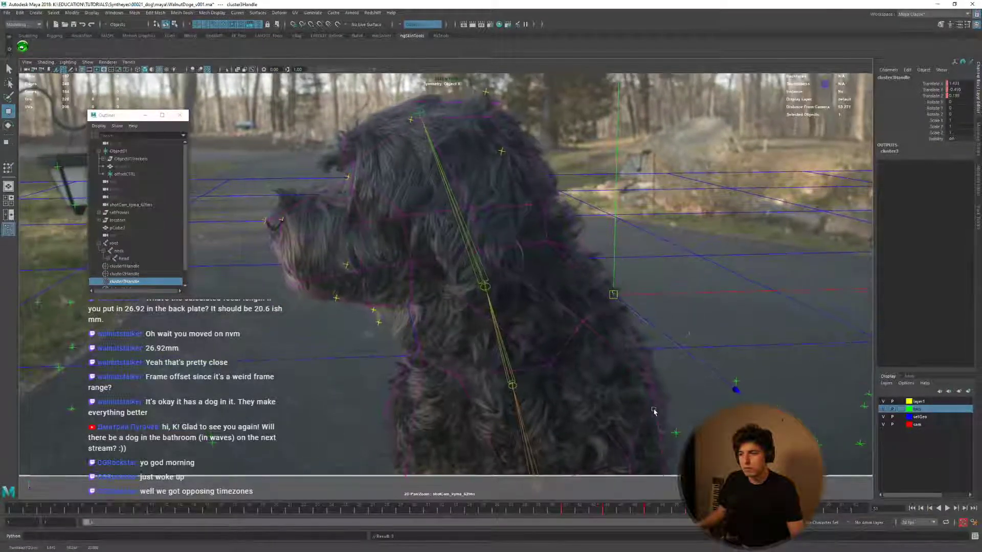
middle_click_drag(655, 412, 658, 413)
key("alt+period")
key("alt+period")
key("alt+period")
key("alt+period")
key("alt+period")
Play the shot from its start to check the neck-base vertex against the footage.
key("alt+v")
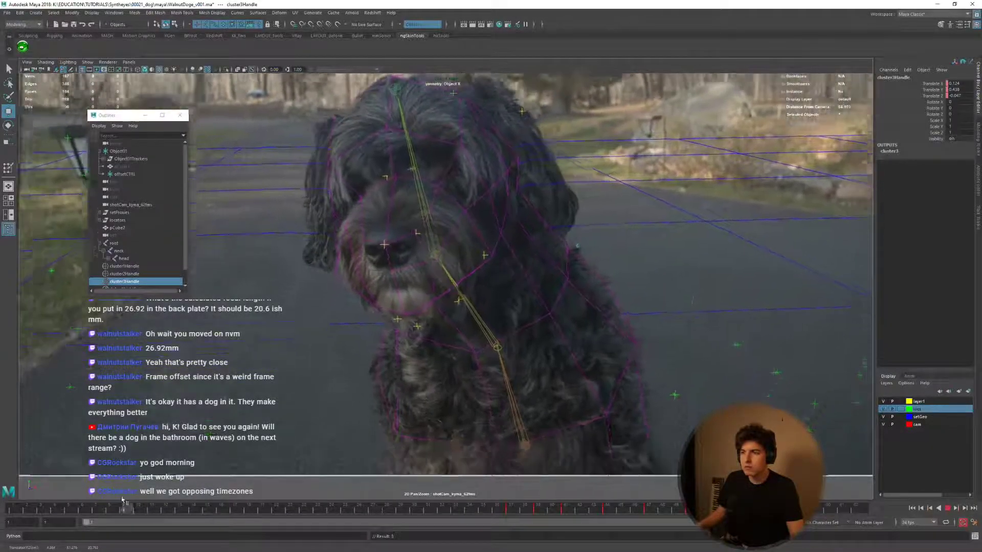
left_click_drag(122, 503, 13, 508)
key("alt+v")
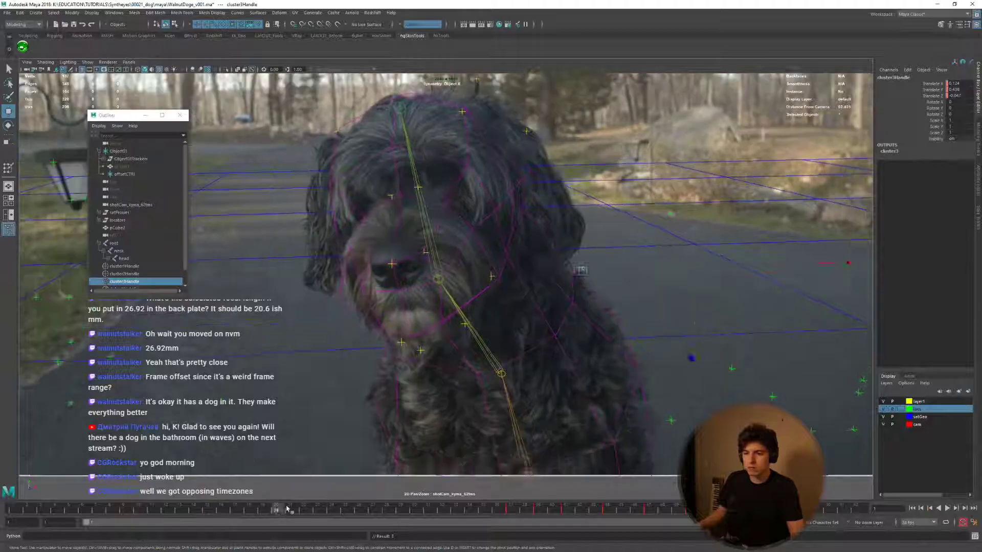
Create a cluster deformer on the mesh vertex just below the base of the dog's neck at frame 39 and key its translation.
left_click_drag(636, 509, 539, 507)
left_click(581, 333)
right_click_drag(581, 332, 545, 332)
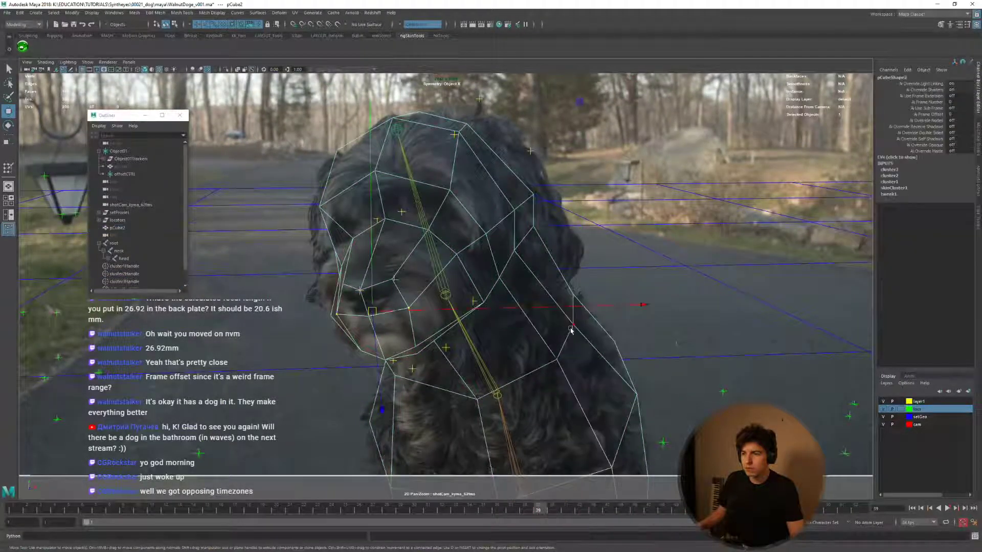
key("space")
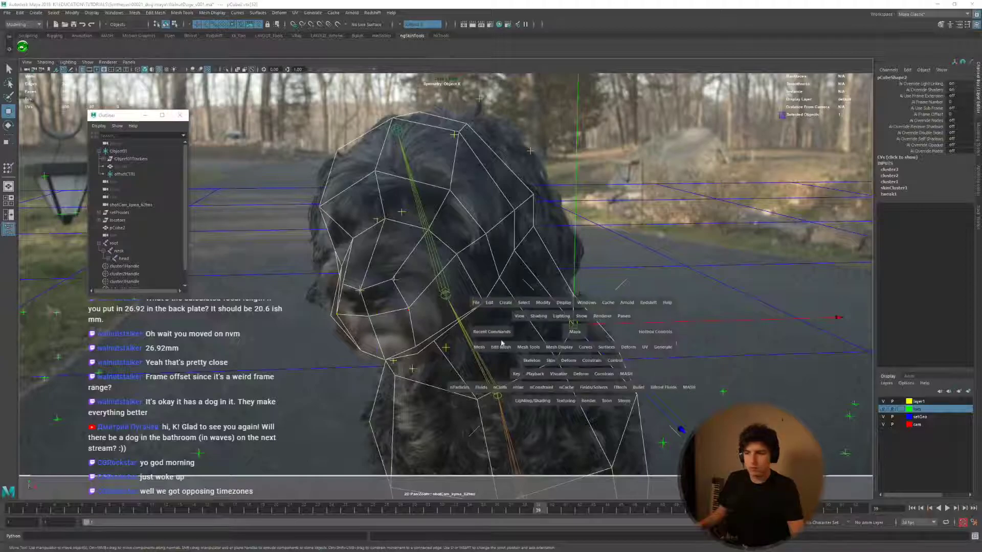
left_click(499, 347)
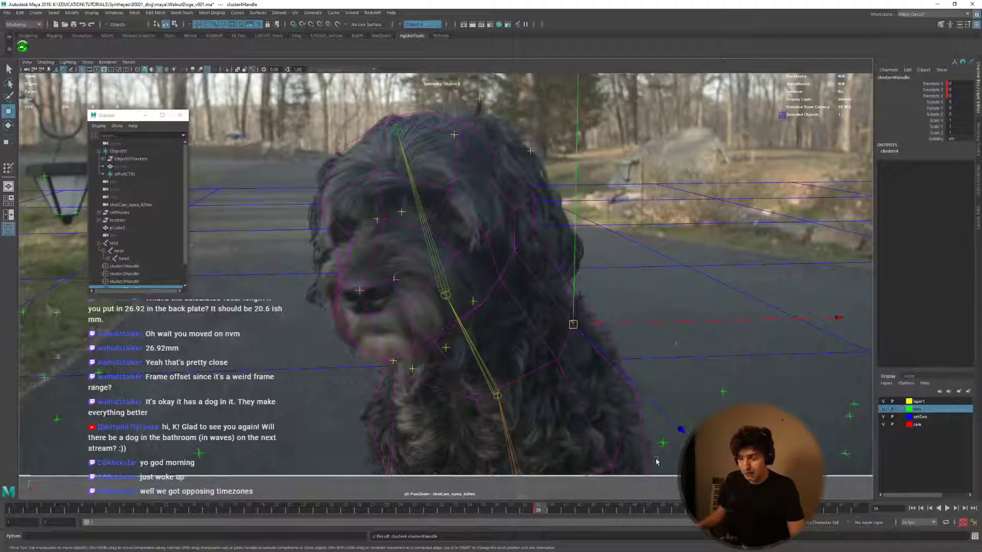
Step through the frames after 39 and reposition the new cluster handle to follow the dog's upper back in the footage.
mouse_move(544, 507)
left_mouse_down()
mouse_move(581, 509)
mouse_move(557, 507)
left_mouse_up()
key("alt+comma")
key("alt+period")
key("alt+period")
key("alt+period")
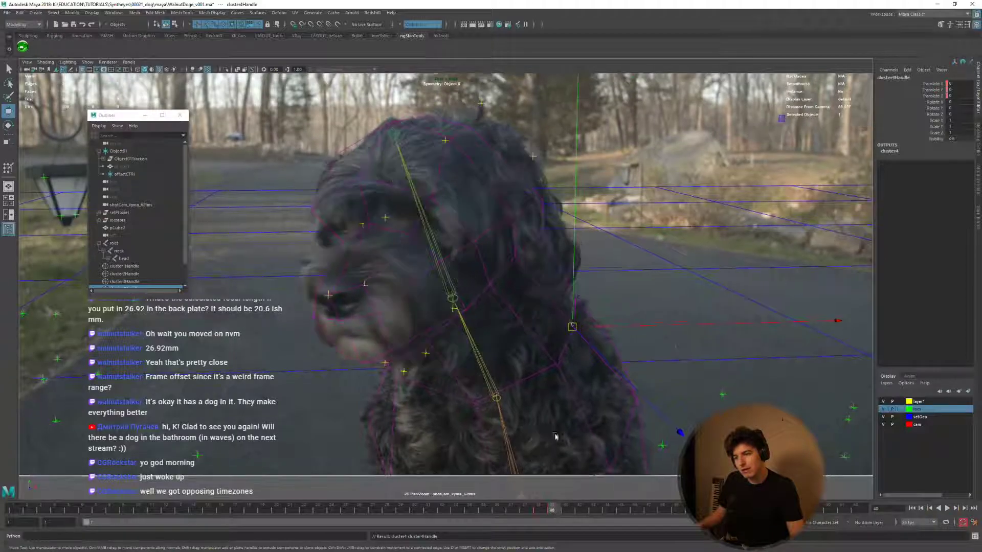
key("alt+comma")
key("alt+period")
key("alt+period")
key("alt+comma")
key("alt+comma")
middle_click_drag(589, 410, 594, 413)
key("alt+period")
key("alt+period")
key("alt+period")
key("alt+period")
key("alt+comma")
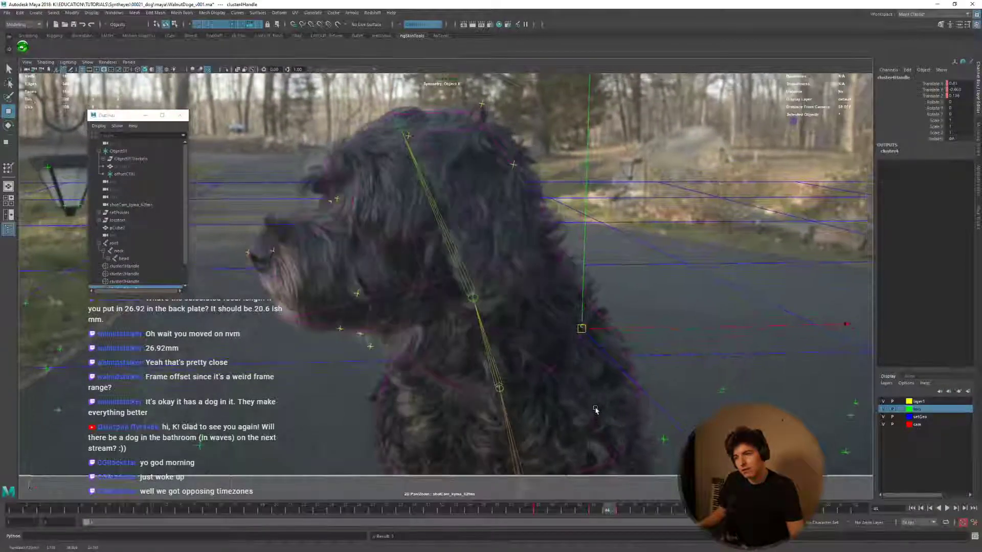
Continue matching the cluster handle below the neck forward to frame 62, and play the shot to check it.
key("alt+period")
key("alt+period")
key("alt+period")
key("alt+period")
key("alt+period")
key("alt+period")
key("alt+period")
key("alt+period")
key("alt+period")
key("alt+period")
key("alt+period")
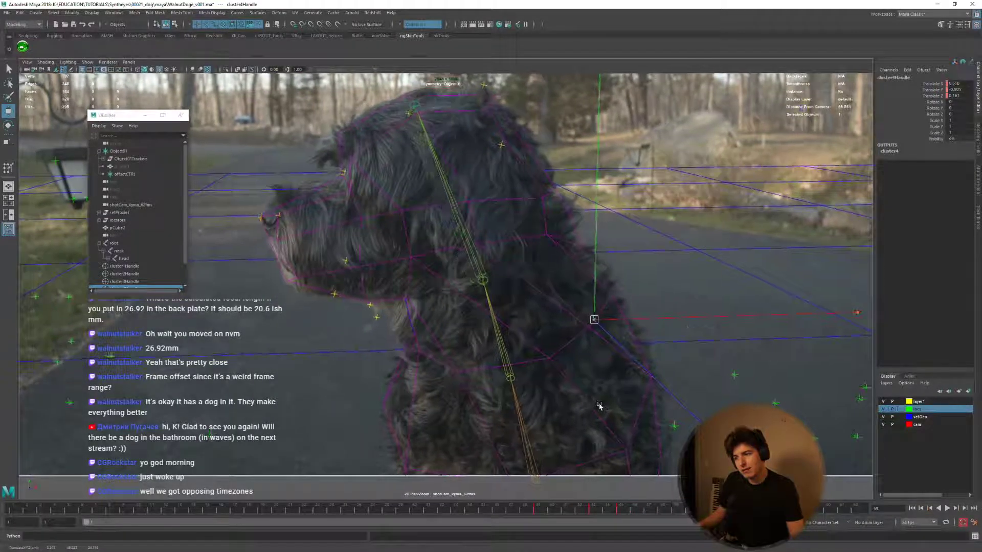
key("alt+period")
key("alt+period")
key("alt+period")
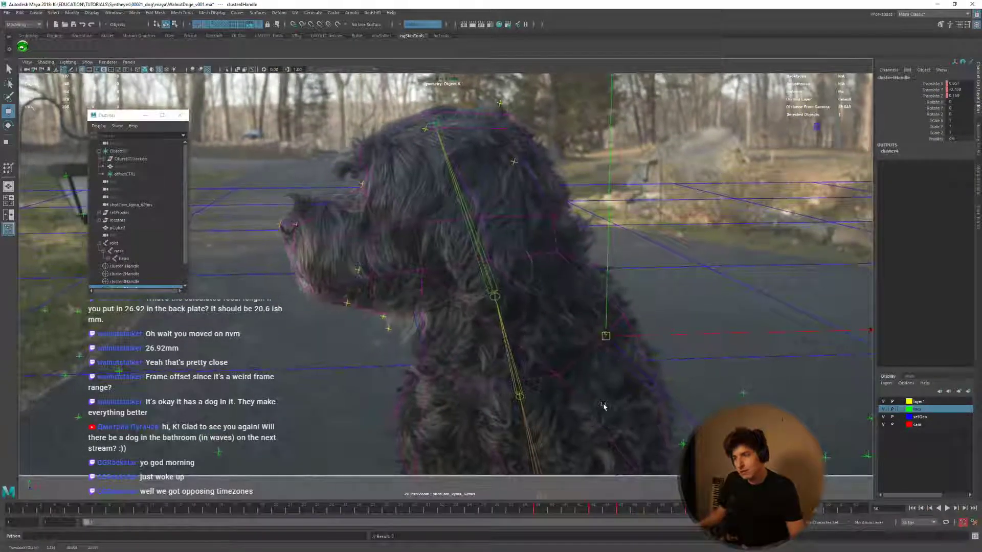
key("alt+period")
key("alt+period")
key("alt+period")
key("alt+period")
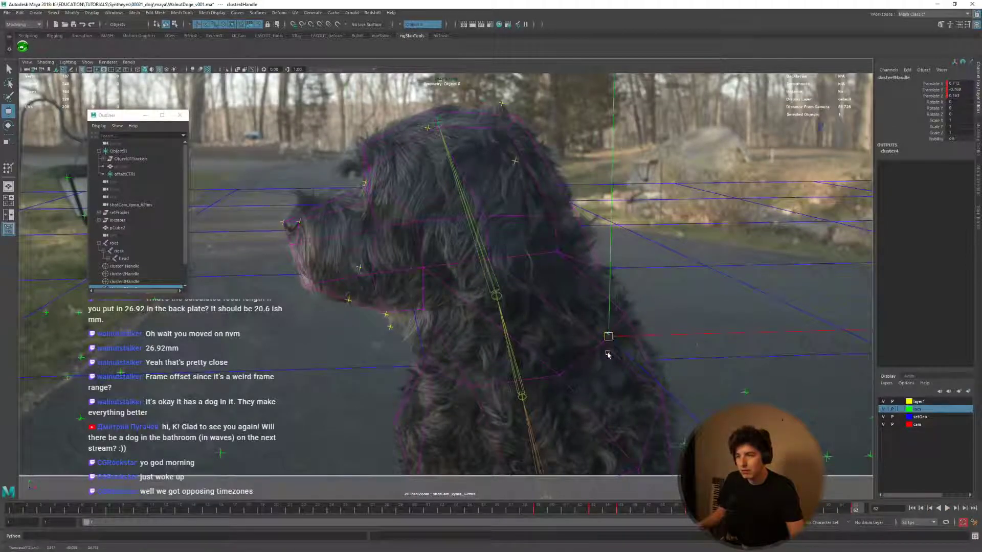
key("alt+v")
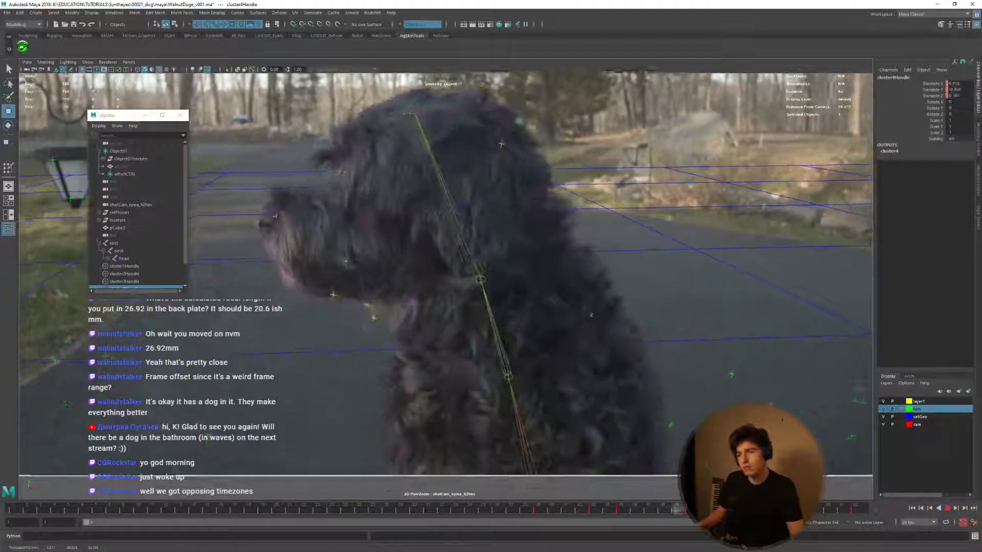
key("alt+v")
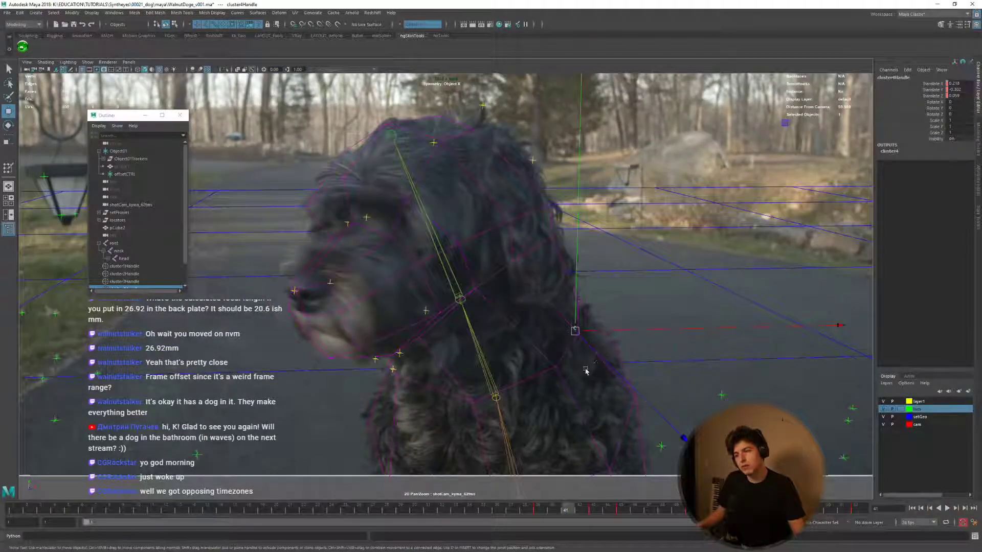
Create a cluster deformer on the mesh edge along the dog's upper-back outline at frame 41 and key its translation.
left_click(585, 371)
right_click_drag(587, 371, 620, 375)
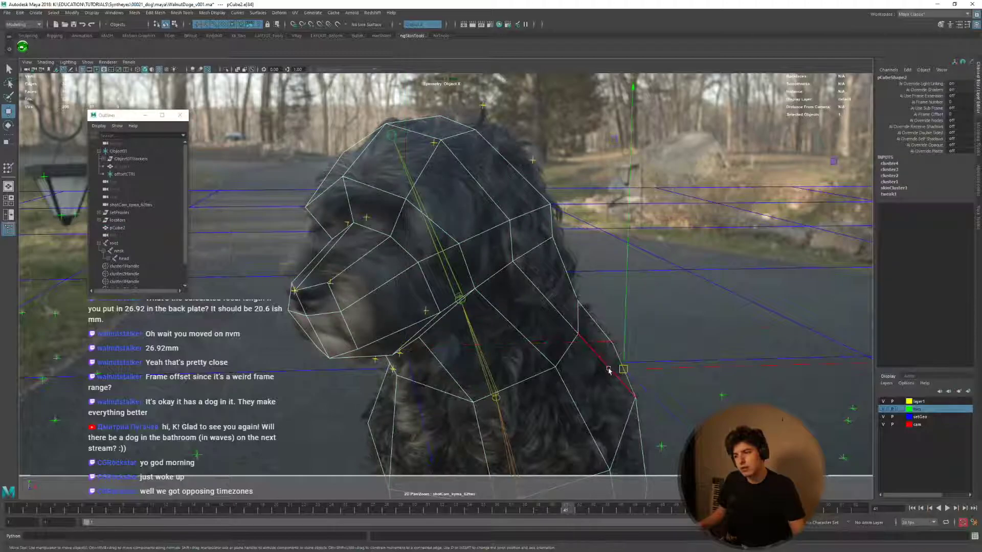
key("space")
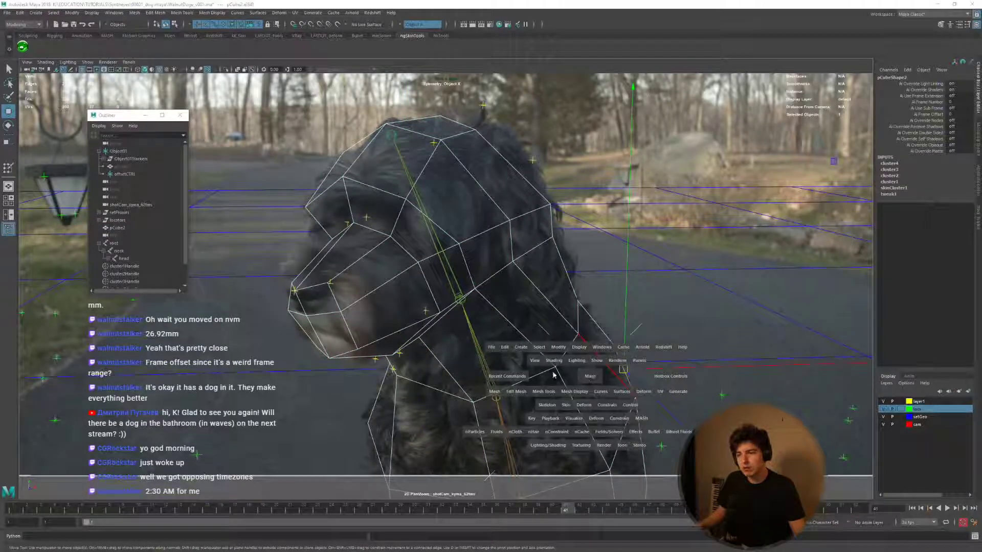
left_click(508, 376)
left_click(536, 400)
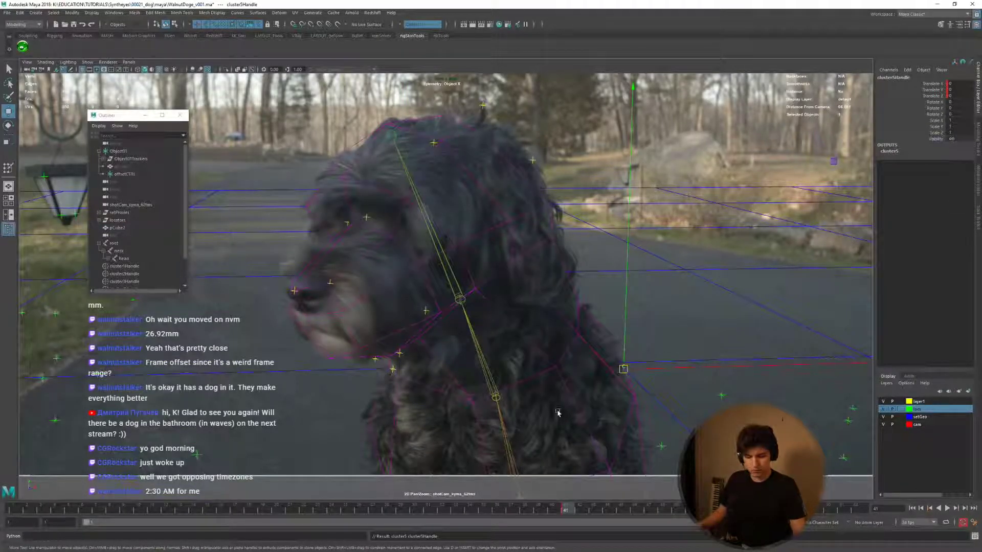
Match the upper-back edge cluster handle to the footage on the frames after 41, stepping forward toward the end of the shot.
key("alt+period")
key("alt+period")
middle_click_drag(558, 413, 654, 414)
key("alt+period")
key("alt+period")
key("alt+period")
key("alt+period")
key("alt+period")
key("alt+period")
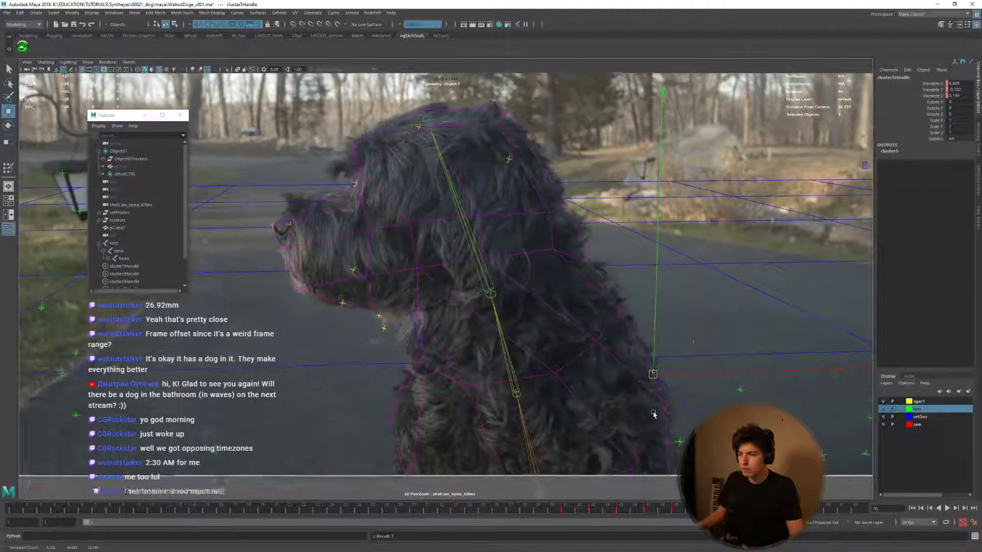
key("alt+period")
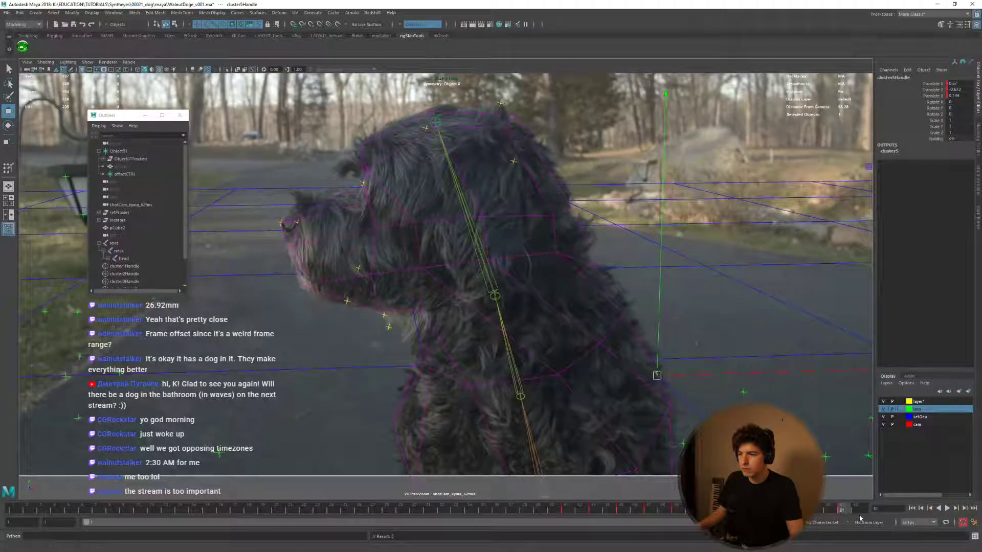
Go back to the frames before 41 and readjust the upper-back edge cluster handle to the footage at frame 39.
left_click_drag(859, 518, 565, 508)
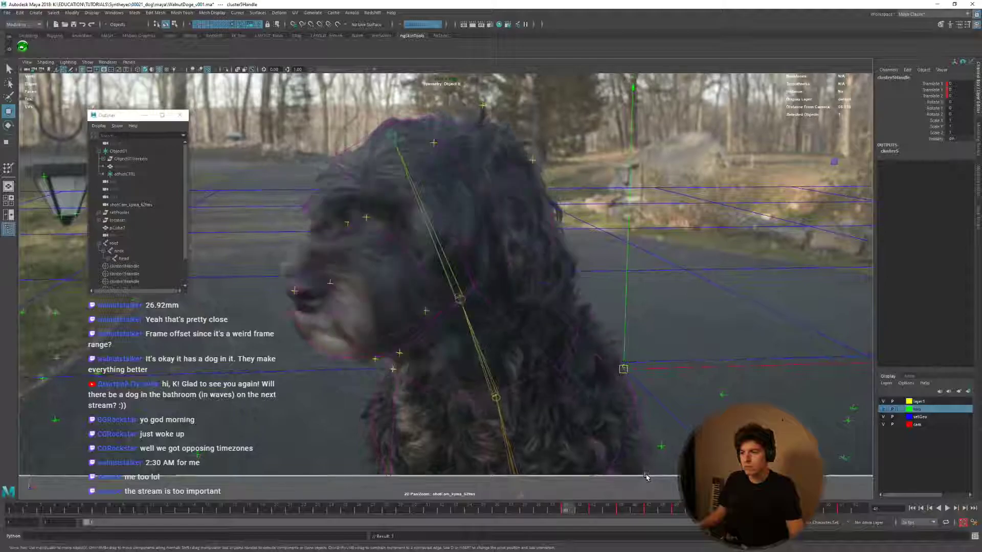
middle_click_drag(643, 462, 638, 438)
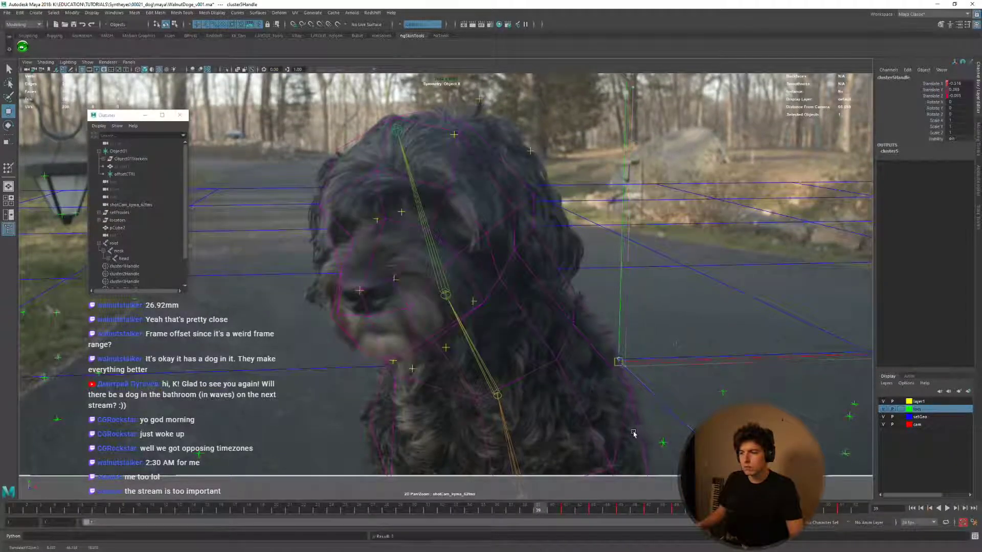
key("alt+comma")
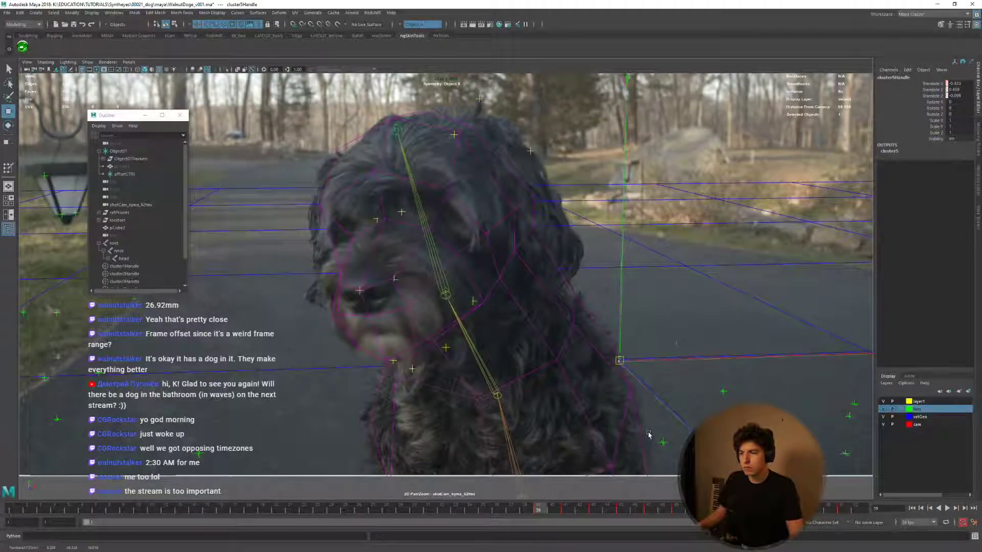
key("alt+comma")
key("alt+comma")
key("alt+comma")
key("alt+comma")
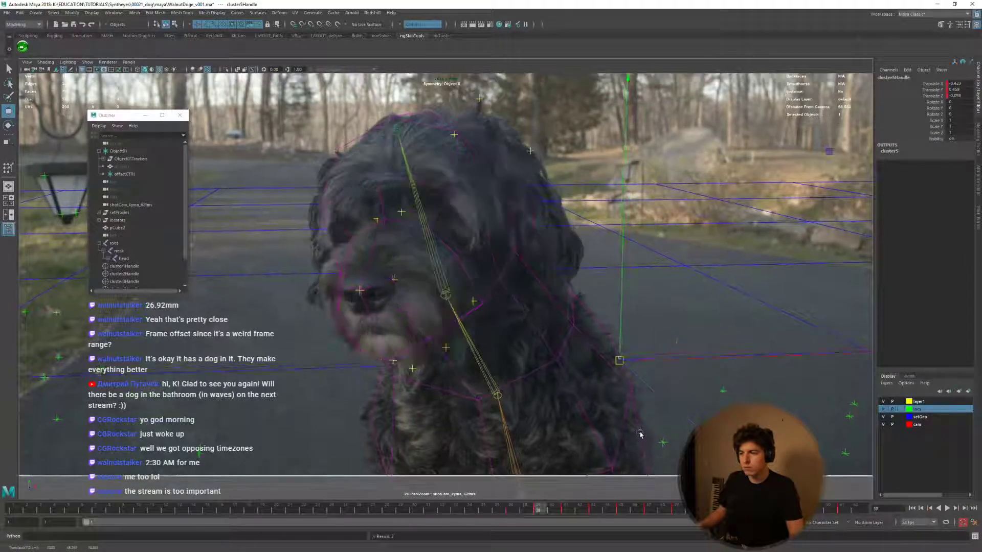
Continue matching the upper-back edge cluster handle to the footage backward through frame 33 and on to frame 25.
key("alt+comma")
key("alt+comma")
key("alt+comma")
key("alt+comma")
key("alt+comma")
key("alt+comma")
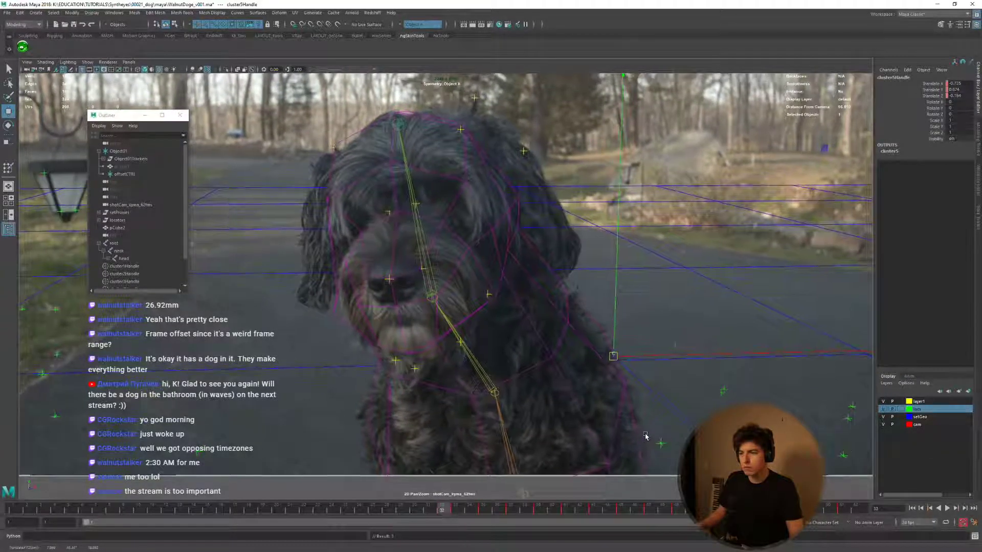
key("alt+comma")
key("alt+comma")
key("alt+comma")
key("alt+comma")
key("alt+comma")
key("alt+comma")
key("alt+comma")
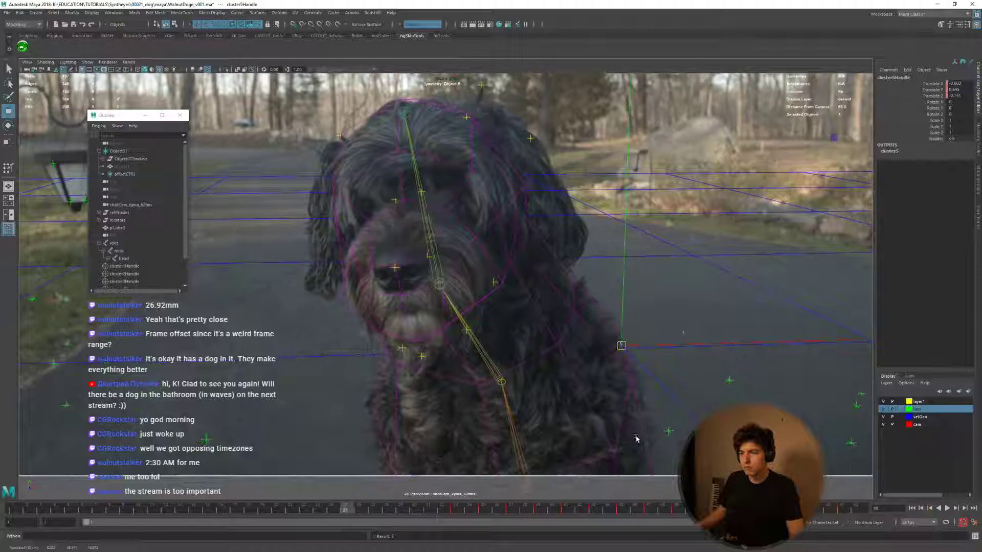
Play the shot to check the upper-back edge cluster, and switch the dog mesh to component selection at frame 38.
key("alt+v")
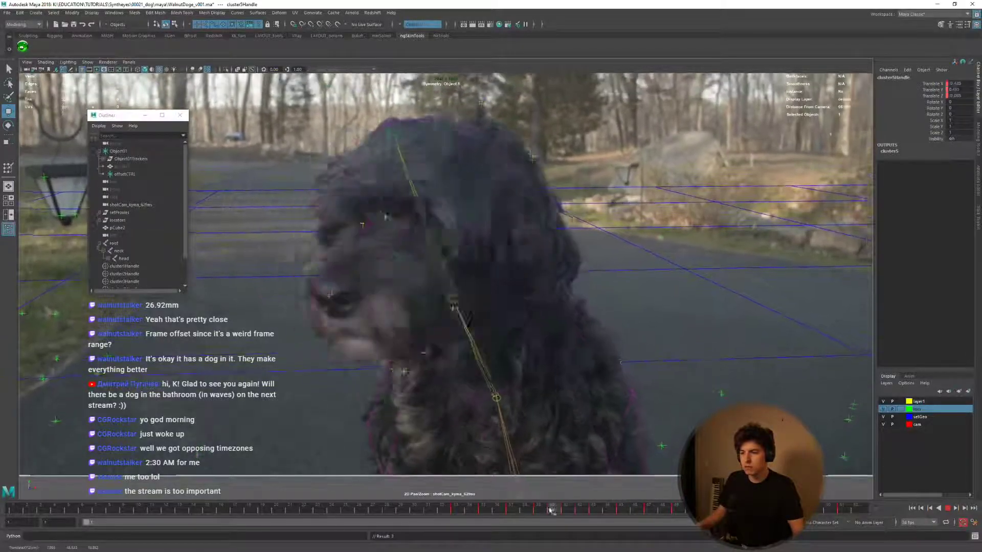
key("alt+v")
right_click_drag(599, 440, 579, 428)
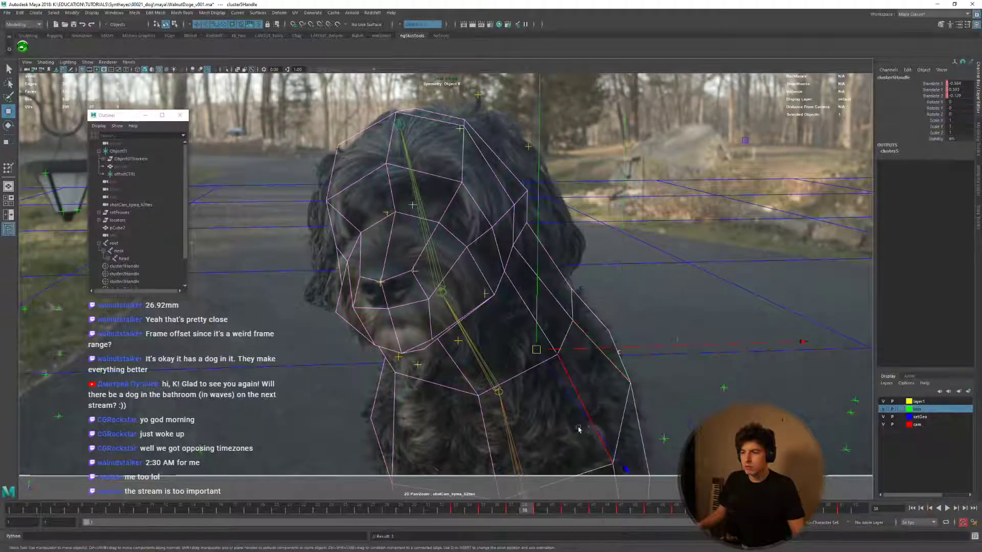
Select the dog mesh components on the lower body and create a cluster deformer from them at frame 40.
left_click(570, 457)
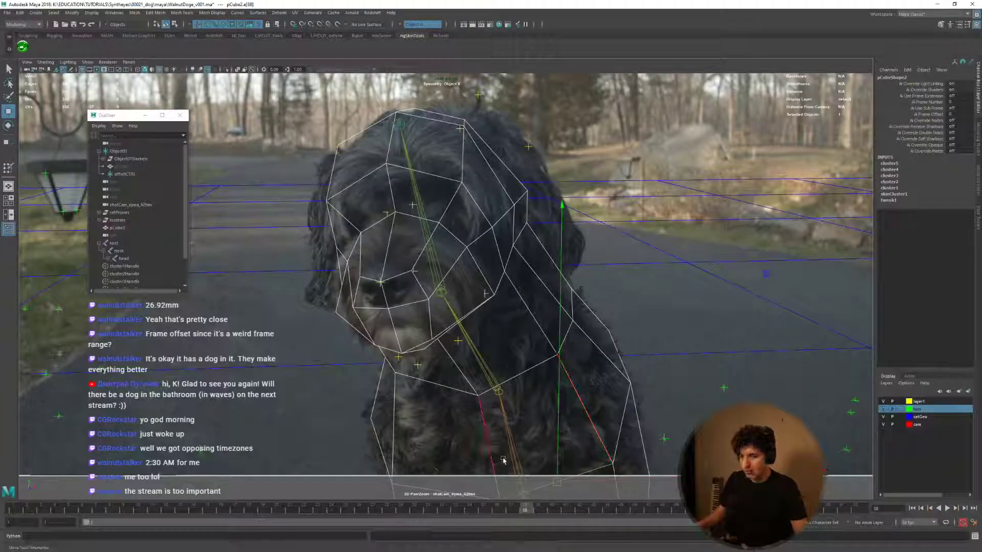
left_click_drag(511, 506, 552, 509)
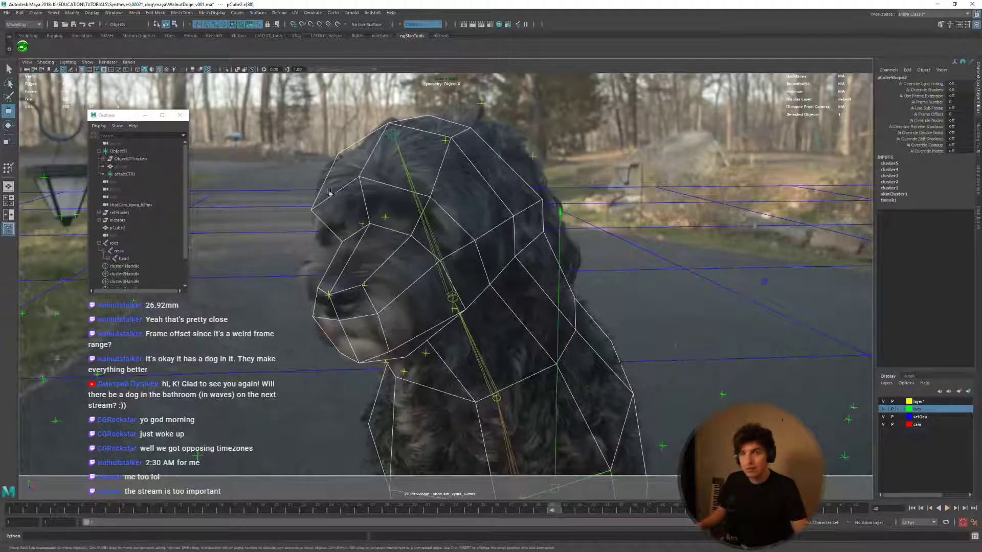
key("space")
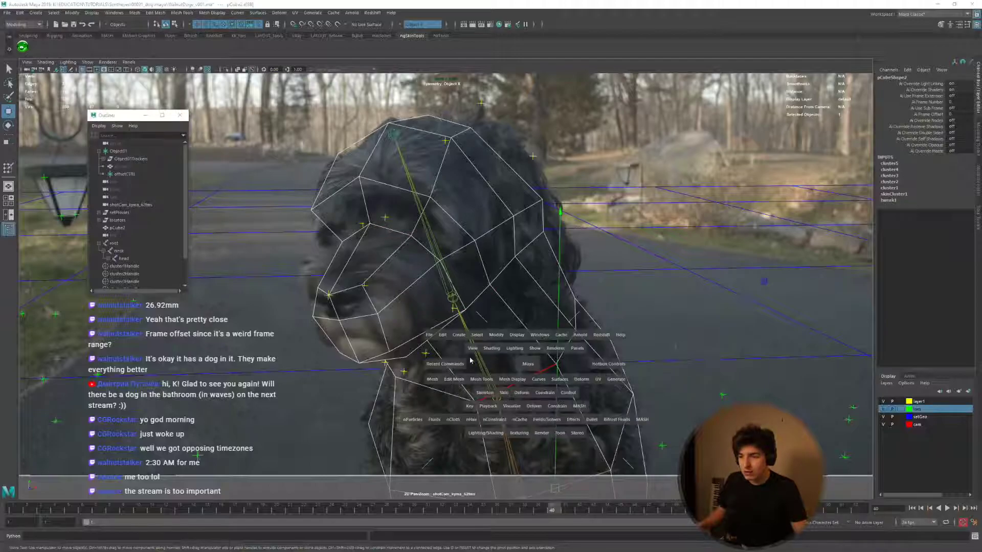
left_click_drag(466, 381, 451, 380)
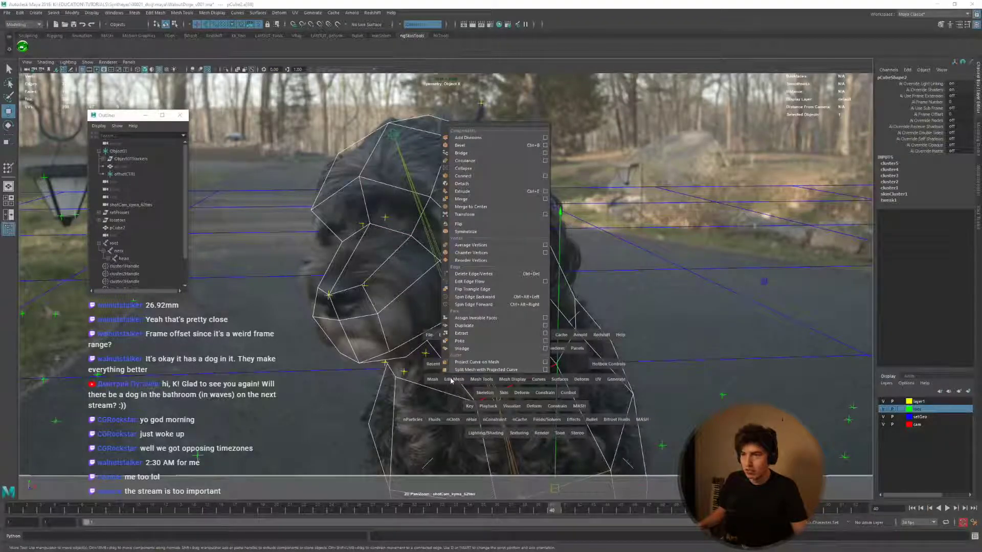
left_click_drag(451, 381, 453, 380)
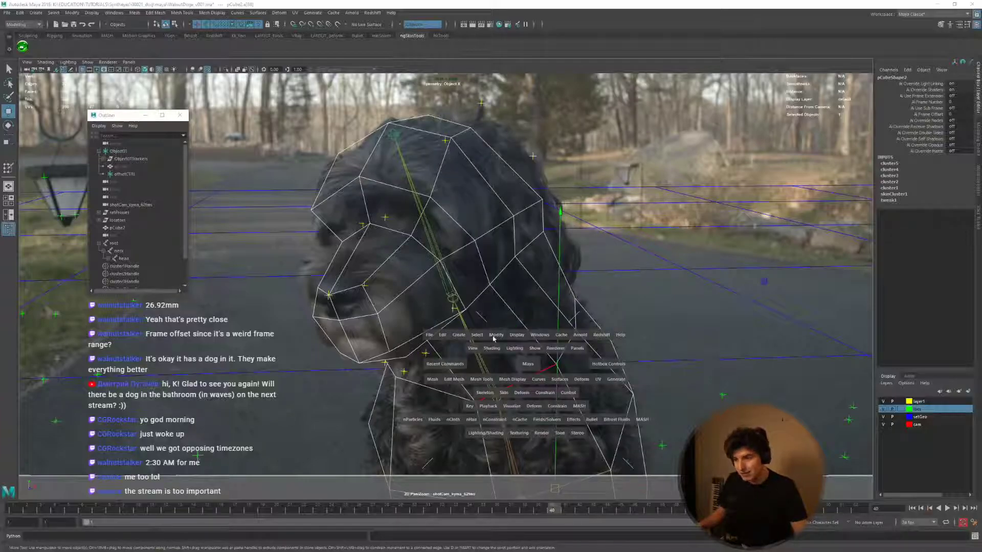
left_click_drag(494, 338, 463, 341)
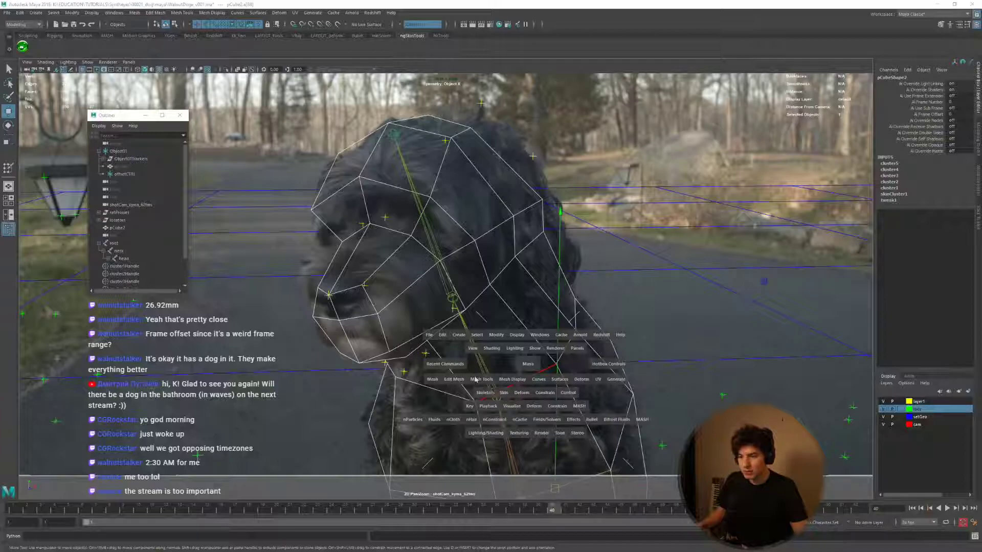
left_click_drag(521, 393, 511, 381)
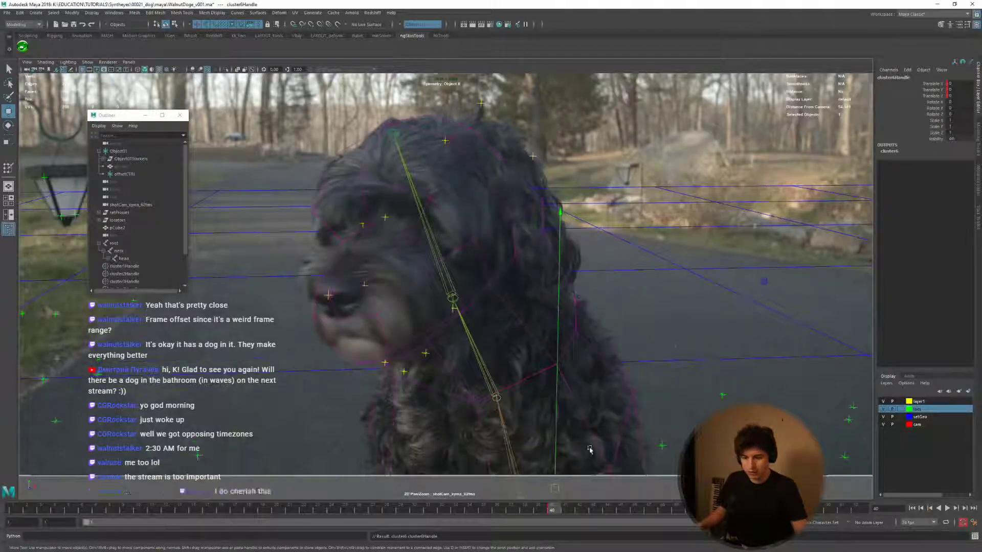
Offset the lower-body cluster to follow the dog's body on frames 41, 42 and 43.
key("alt+period")
key("alt+period")
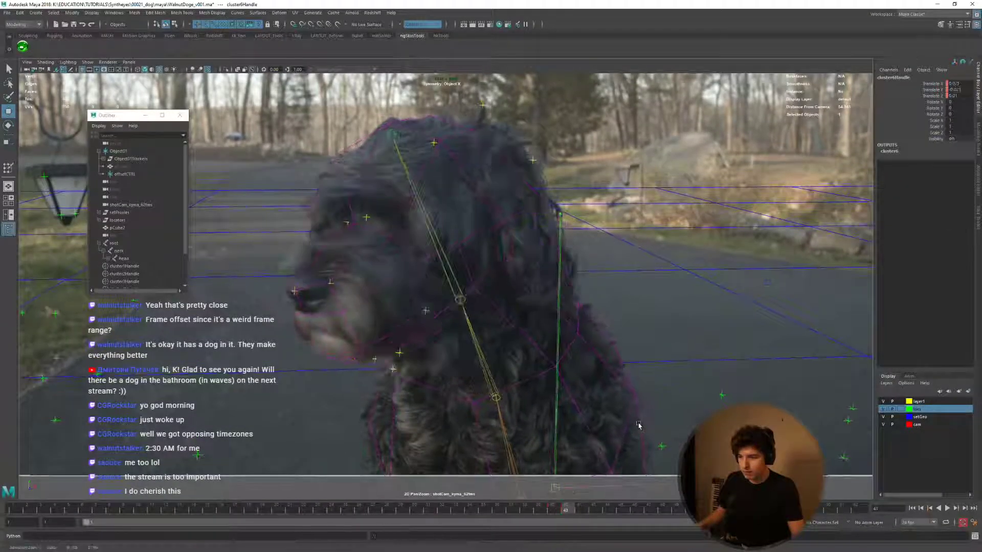
key("alt+period")
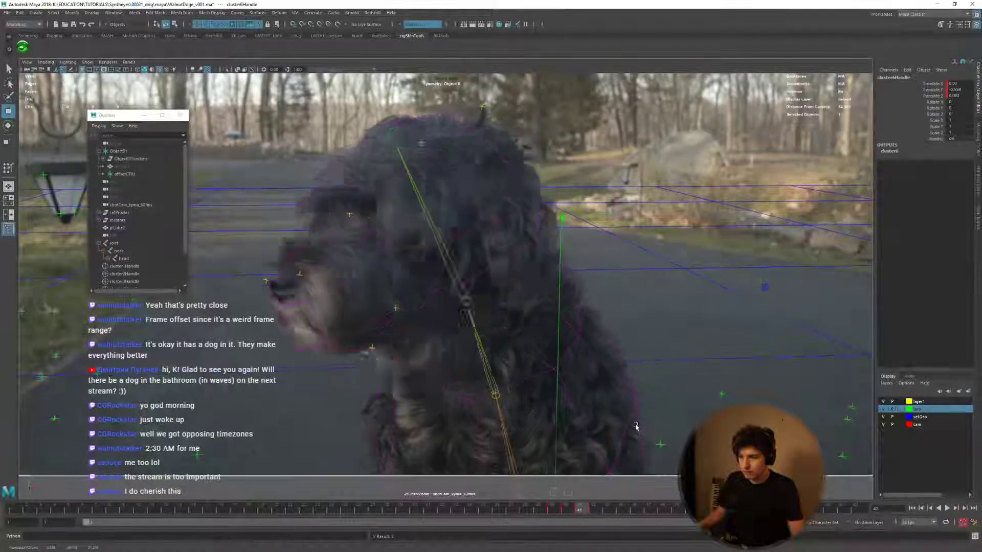
key("alt+period")
key("alt+period")
key("alt+comma")
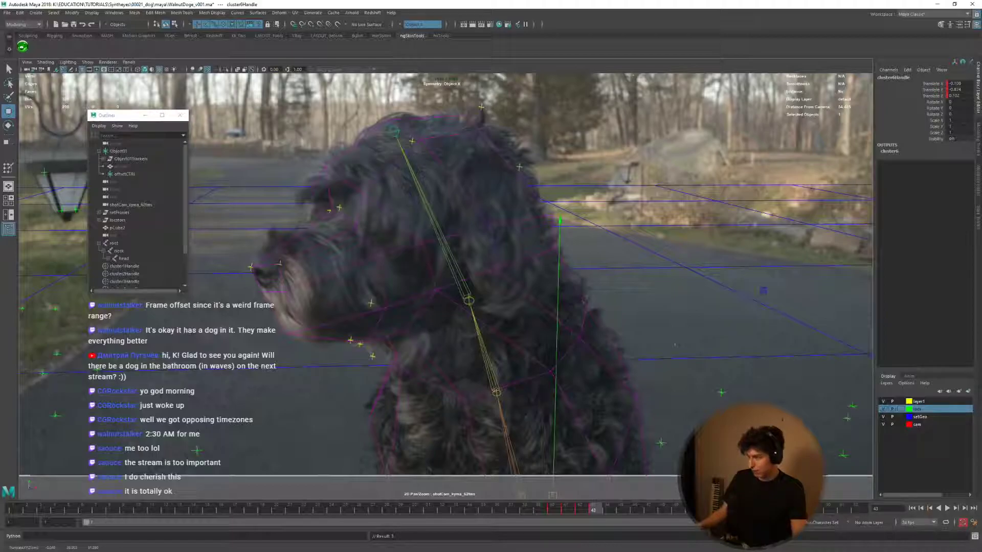
key("alt+period")
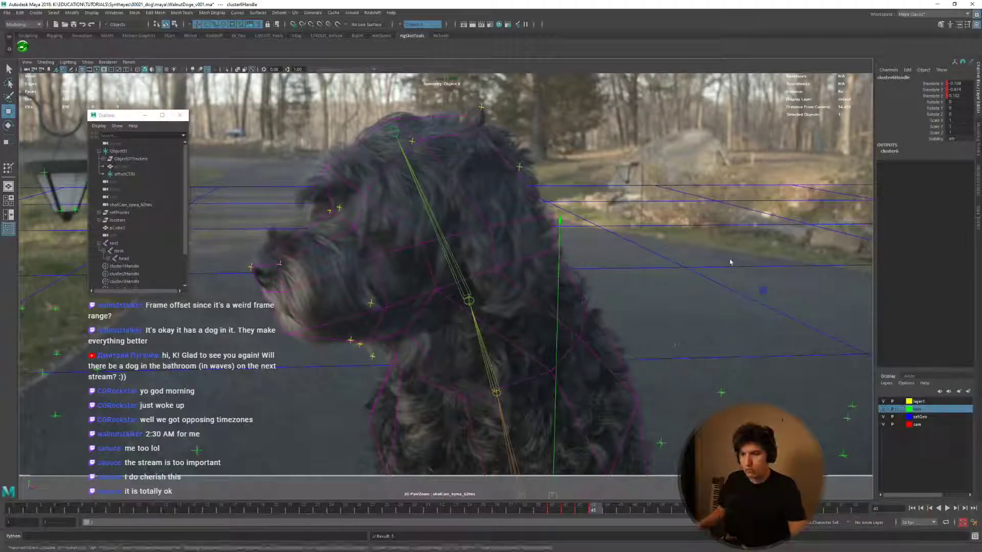
key("alt+comma")
middle_click_drag(617, 347, 661, 368)
Continue matching the lower-body cluster to the footage frame by frame from frame 43 forward, comparing neighbouring frames.
key("alt+period")
key("alt+comma")
key("alt+period")
key("alt+comma")
key("alt+period")
key("alt+comma")
key("alt+period")
key("alt+period")
key("alt+comma")
key("alt+period")
key("alt+period")
key("alt+comma")
key("alt+period")
key("alt+period")
key("alt+period")
key("alt+period")
key("alt+comma")
key("alt+comma")
key("alt+period")
key("alt+period")
key("alt+period")
key("alt+period")
key("alt+period")
key("alt+period")
key("alt+period")
key("alt+period")
key("alt+period")
key("alt+period")
Return to frame 40, step back to frame 38 and move the lower-body cluster to fit the dog's outline.
left_click_drag(629, 511, 555, 521)
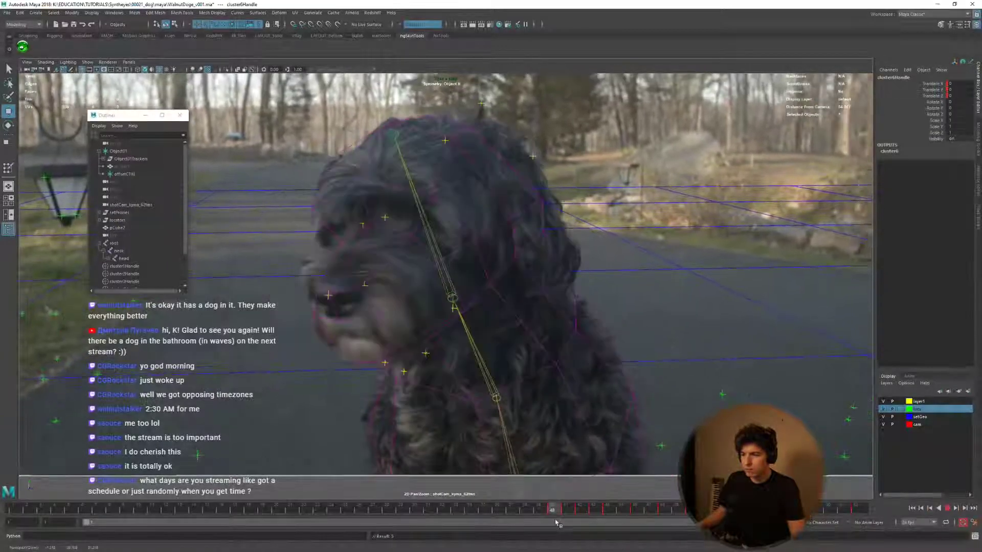
key("alt+comma")
key("alt+comma")
key("alt+period")
key("alt+period")
key("alt+comma")
key("alt+comma")
middle_click_drag(679, 424, 677, 423)
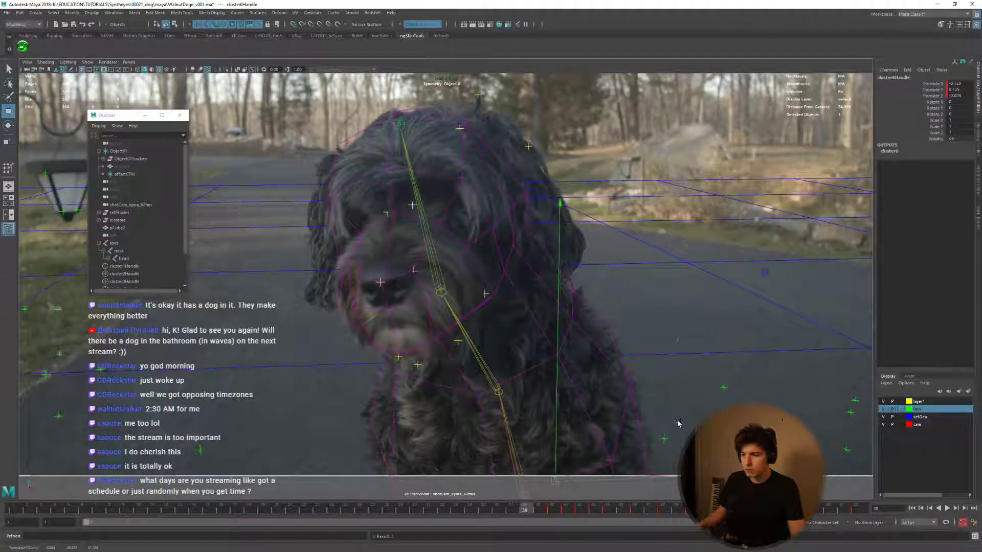
Compare the fit around frame 38, then step back to frame 35 and key the lower-body cluster's translation.
key("alt+period")
key("alt+period")
key("alt+comma")
key("alt+comma")
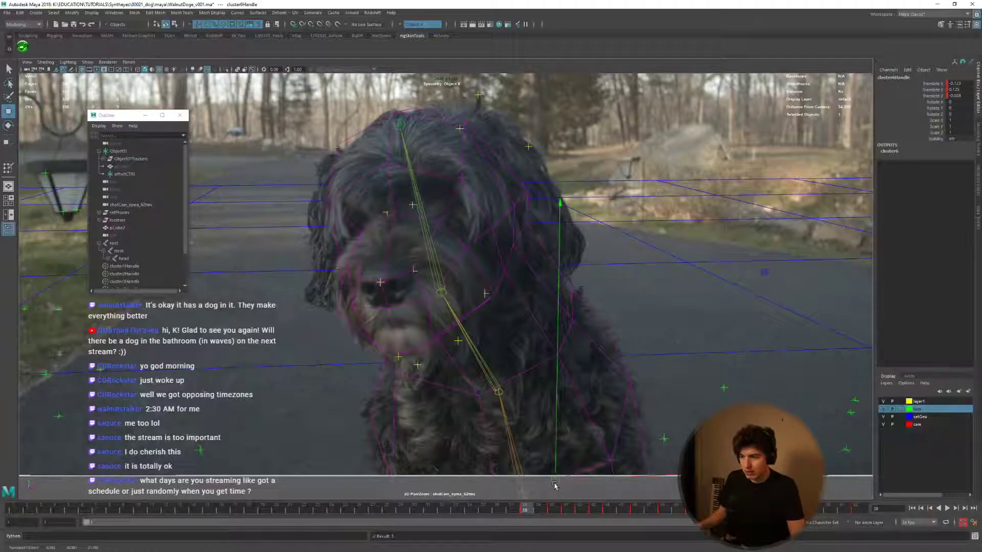
key("alt+comma")
key("alt+comma")
key("alt+comma")
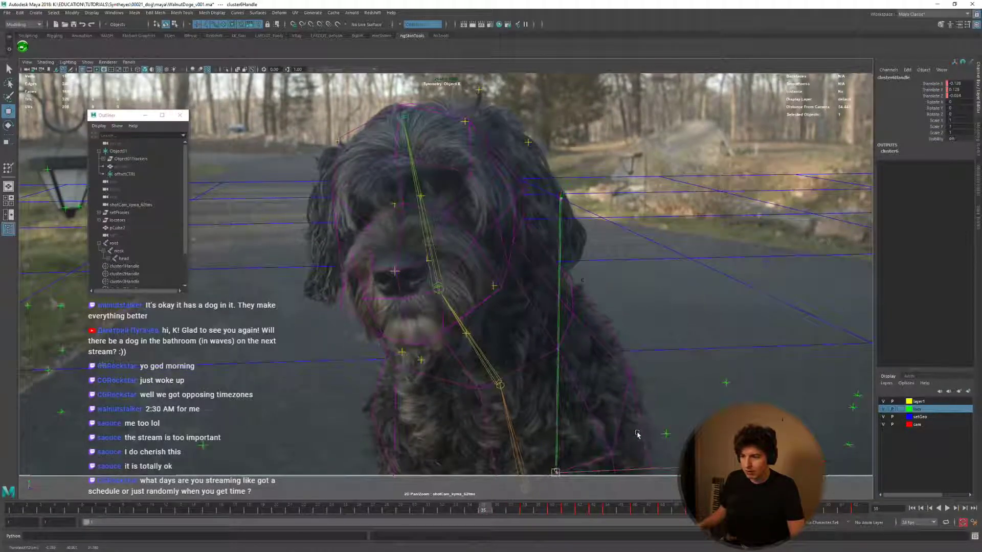
key("shift+w")
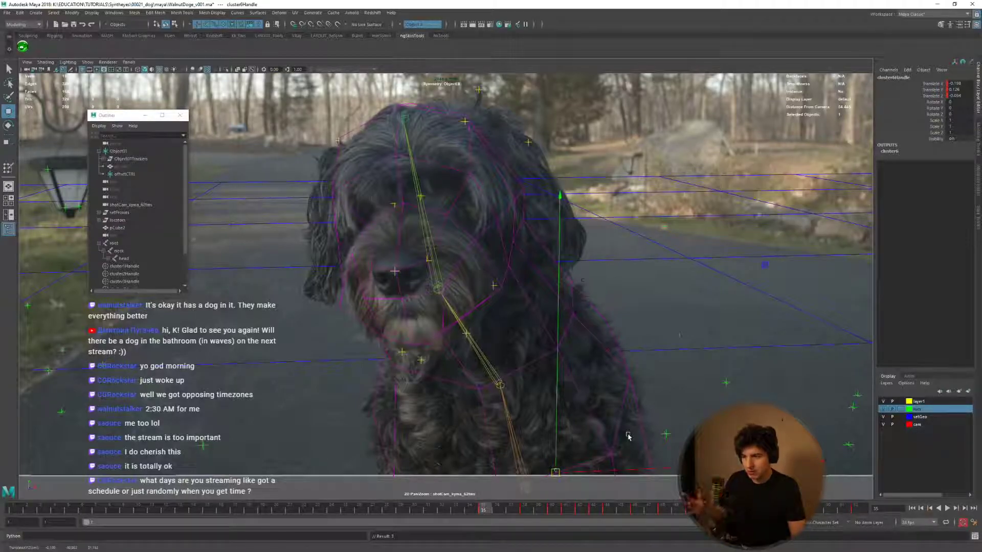
Work backward from frame 35 to frame 1, adjusting the lower-body cluster to keep the mesh on the dog.
key("alt+comma")
key("alt+comma")
key("alt+comma")
key("alt+comma")
key("alt+comma")
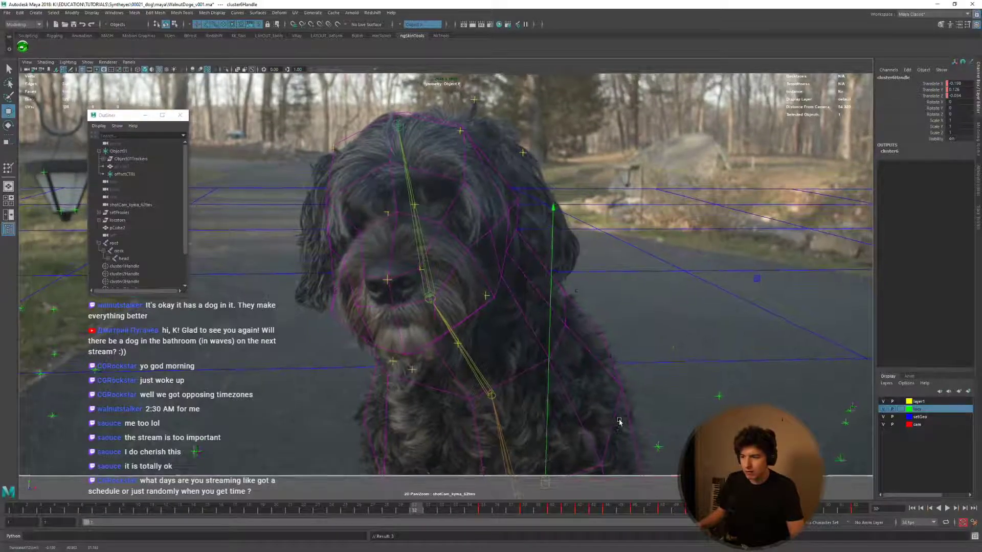
key("alt+comma")
key("alt+comma")
key("alt+comma")
key("alt+comma")
key("alt+comma")
key("alt+comma")
key("alt+comma")
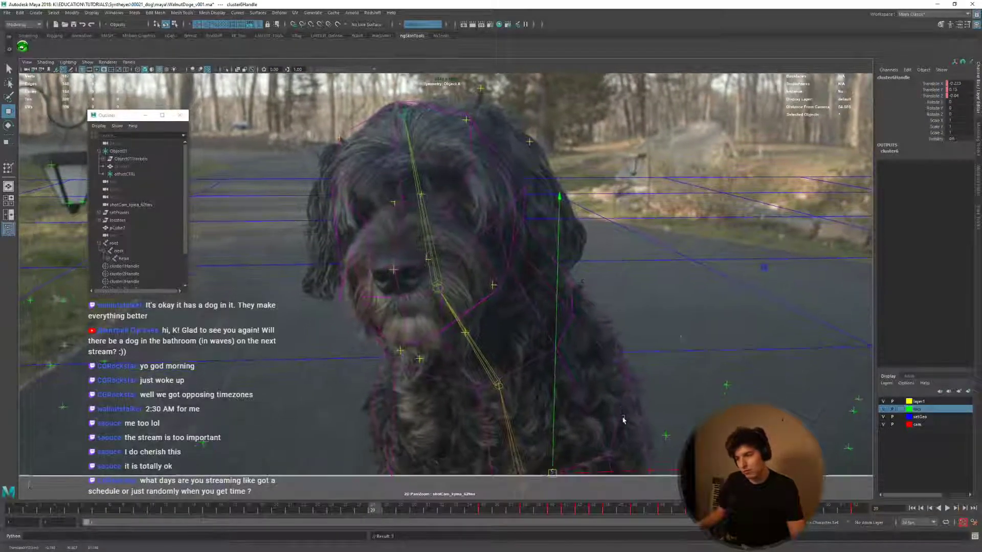
key("alt+comma")
key("alt+comma")
key("alt+comma")
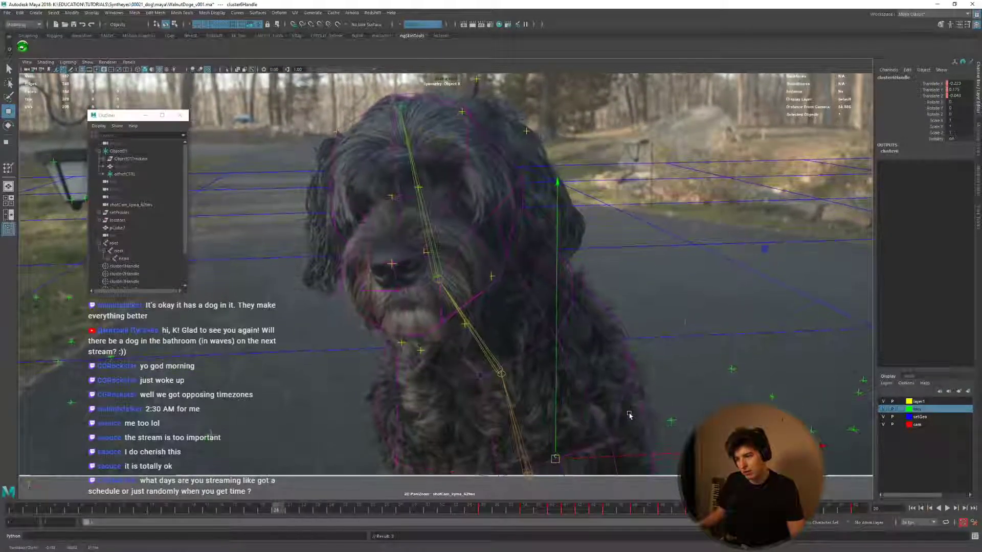
key("alt+comma")
key("alt+comma")
key("alt+comma")
key("alt+comma")
key("alt+comma")
key("alt+comma")
key("alt+comma")
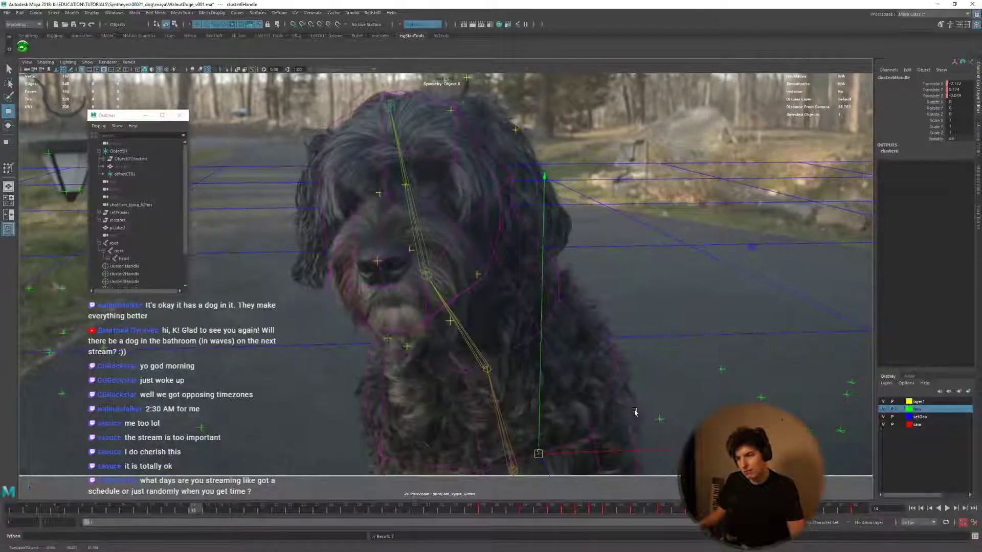
key("alt+comma")
key("alt+comma")
key("alt+comma")
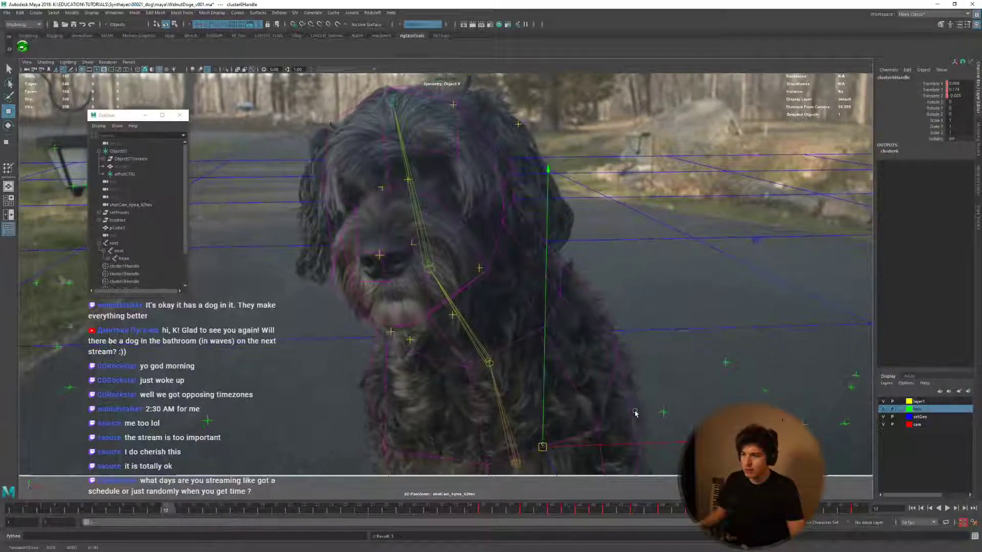
key("alt+comma")
key("alt+comma")
key("alt+comma")
key("alt+comma")
key("alt+comma")
key("alt+comma")
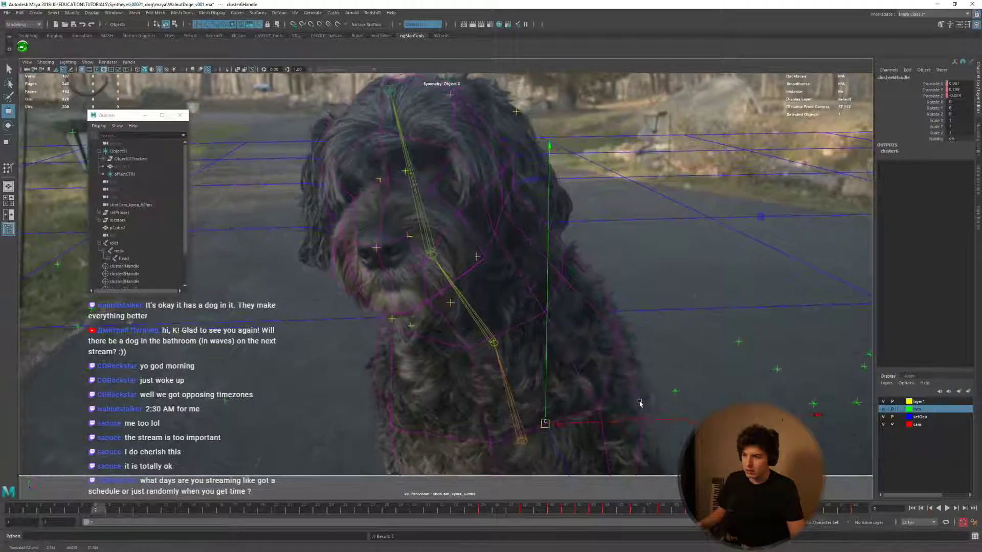
key("alt+comma")
key("alt+comma")
key("alt+comma")
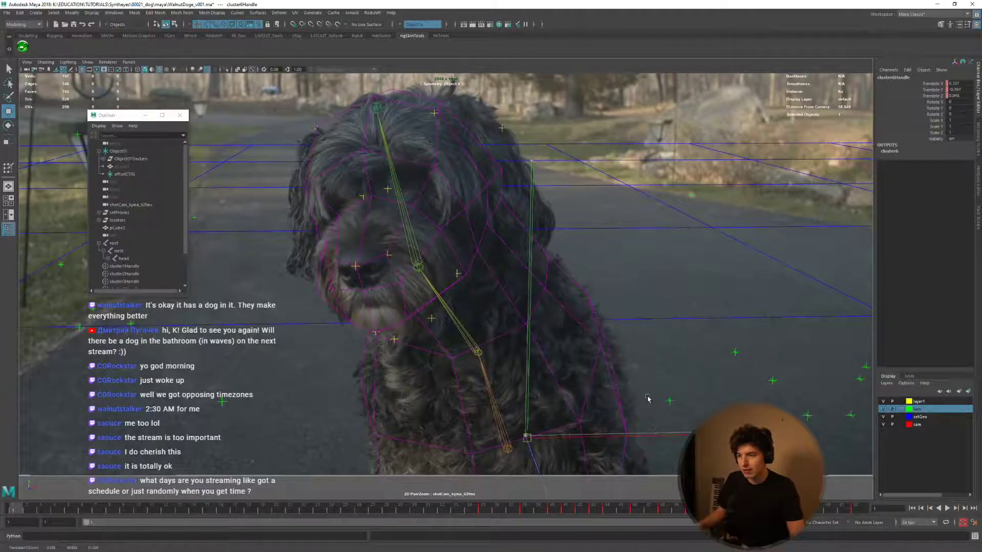
Refine the lower-body cluster's position at the start of the shot and play back the animation to check it.
key("alt+period")
key("alt+period")
key("alt+period")
key("alt+comma")
key("alt+comma")
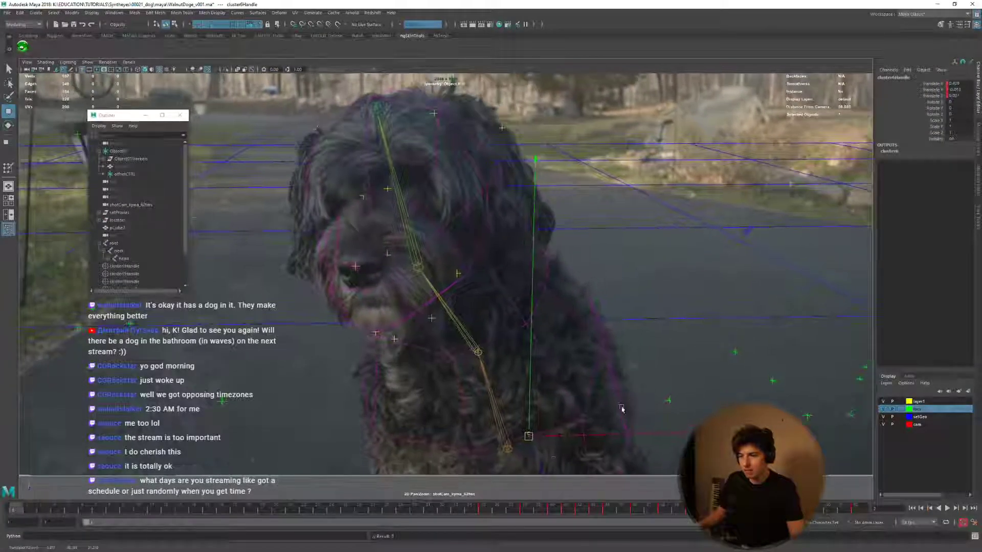
key("alt+v")
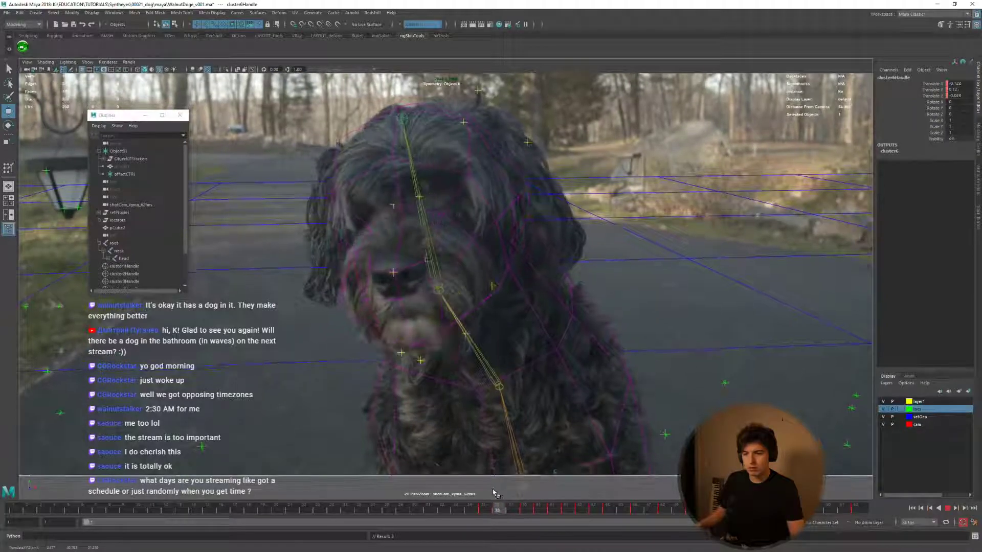
key("alt+v")
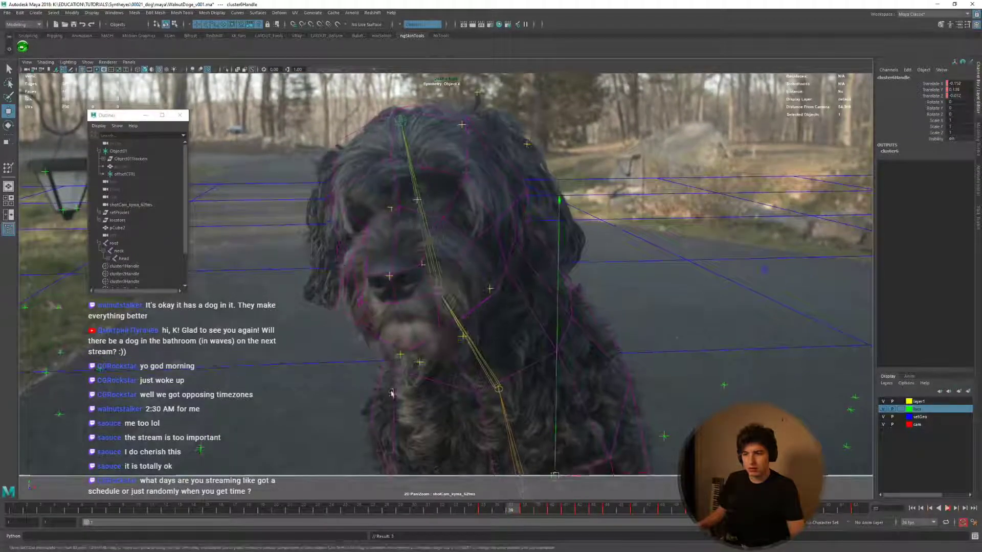
Select the dog mesh components at the throat under the chin and create a cluster from them at frame 37.
right_click(393, 332)
left_click(393, 353)
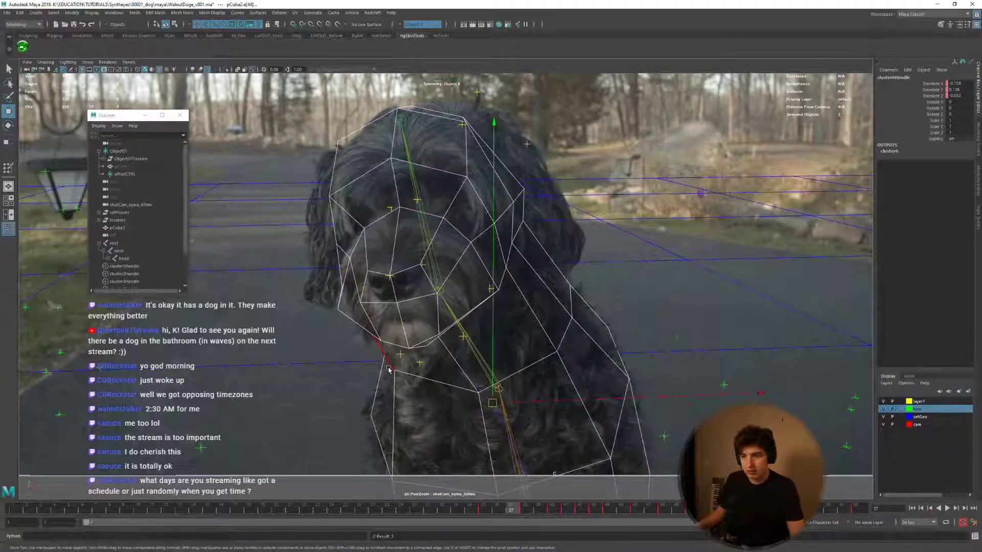
left_click(388, 369)
key("space")
left_click_drag(233, 294, 252, 321, "alt")
right_click_drag(252, 321, 366, 329, "alt")
left_click(366, 329)
key("space")
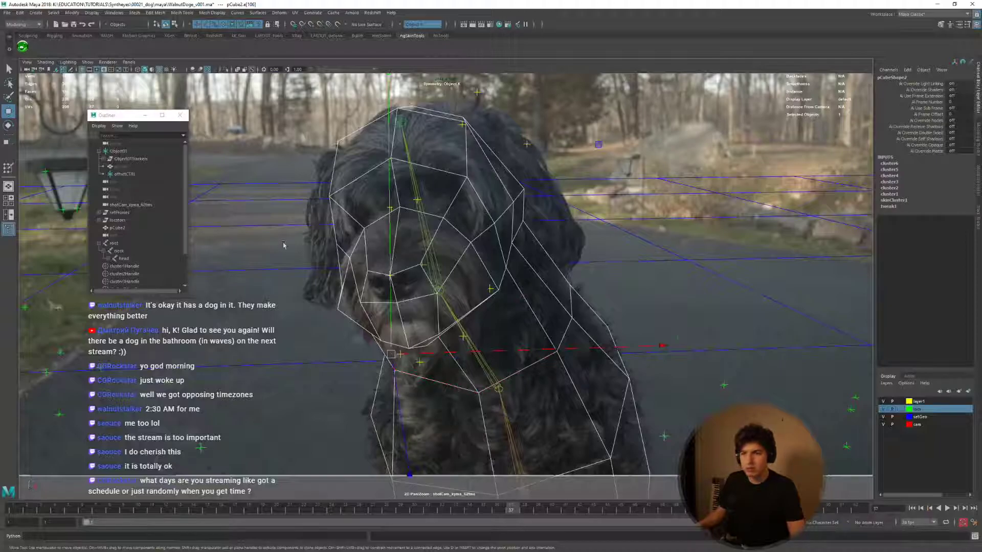
key("space")
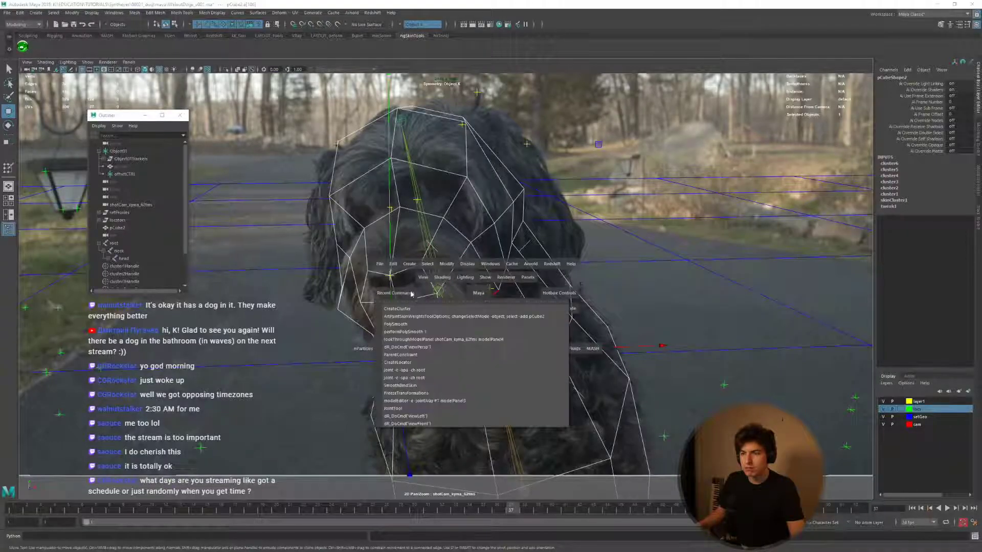
left_click(407, 309)
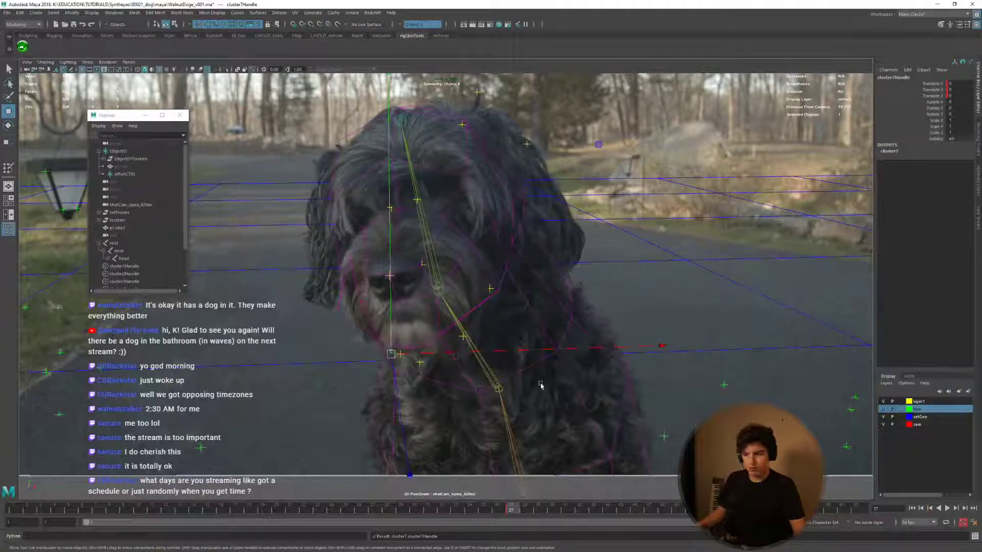
Match the throat cluster to the dog's neck frame by frame from frame 37 forward toward the end of the shot.
key("alt+period")
key("alt+period")
key("alt+period")
middle_click_drag(519, 393, 519, 377)
key("alt+period")
key("alt+period")
key("alt+period")
key("alt+period")
key("alt+comma")
key("alt+period")
key("alt+period")
key("alt+period")
key("alt+period")
key("alt+period")
key("alt+period")
key("alt+period")
key("alt+period")
key("alt+period")
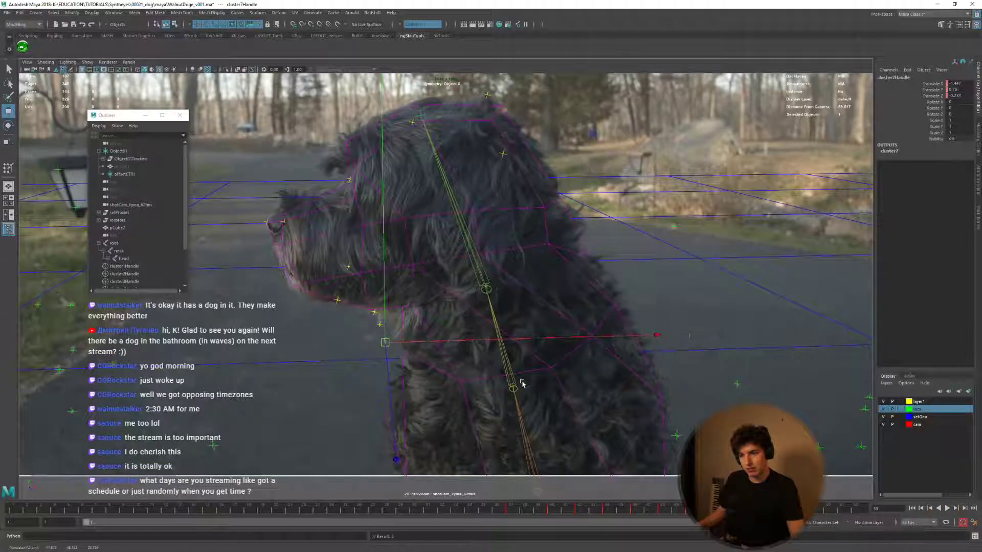
key("alt+period")
key("alt+period")
key("alt+period")
key("alt+period")
key("alt+period")
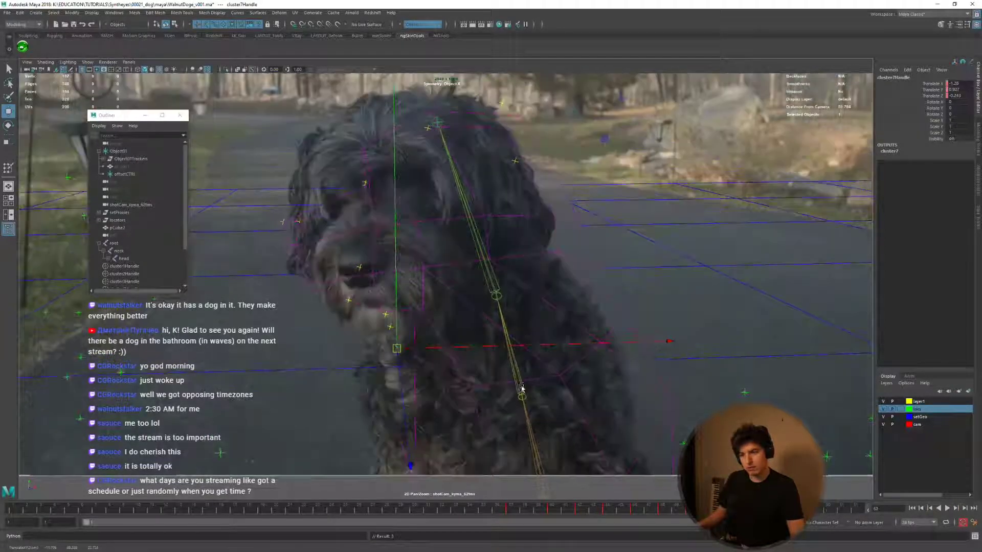
key("alt+period")
Work backward from frame 36 to the start of the shot, adjusting the throat cluster to keep the mesh on the dog's neck.
left_click_drag(529, 509, 500, 511)
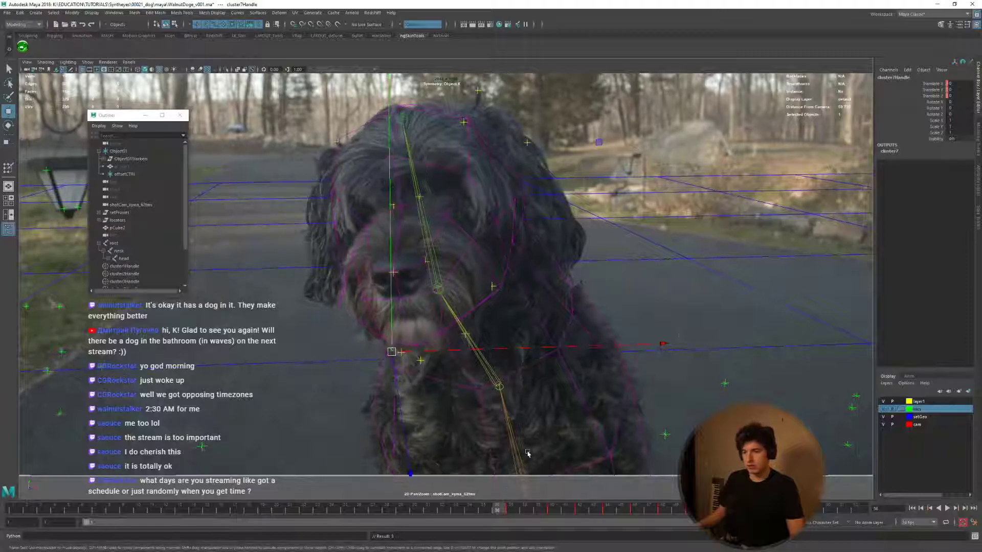
key("alt+comma")
middle_click_drag(554, 445, 553, 440)
key("alt+comma")
key("alt+comma")
key("alt+comma")
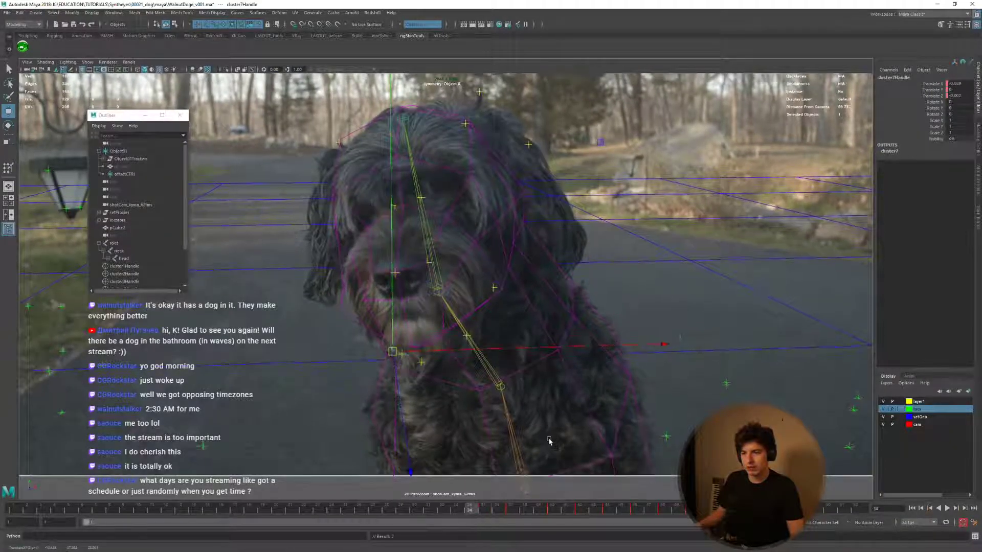
key("alt+comma")
key("alt+comma")
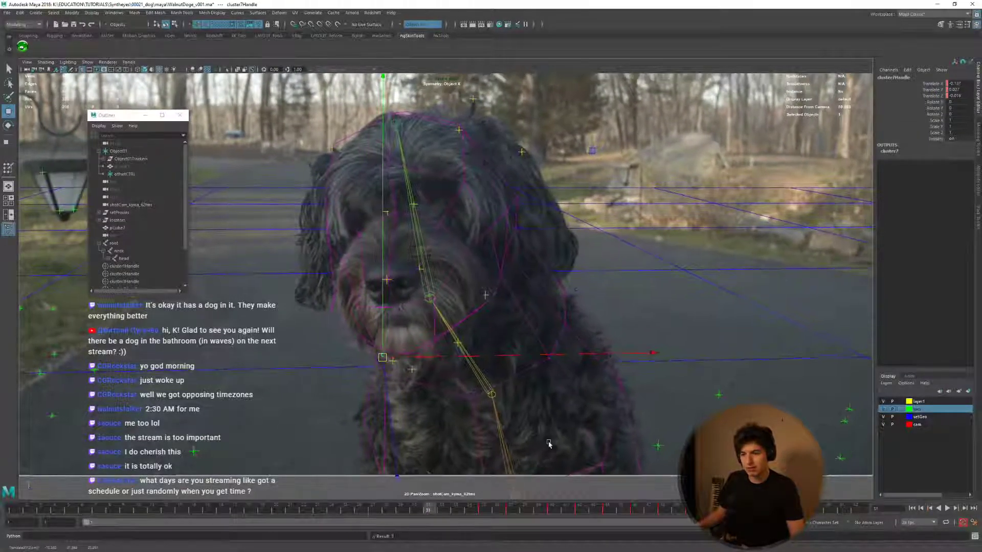
key("alt+comma")
key("alt+comma")
key("alt+comma")
key("alt+comma")
key("alt+comma")
key("alt+comma")
key("alt+comma")
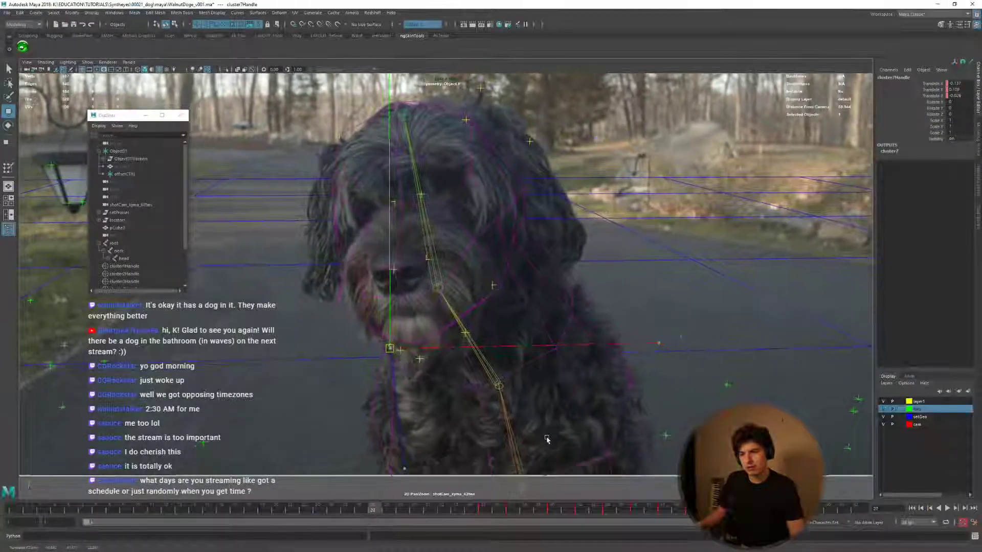
key("alt+comma")
key("alt+comma")
key("alt+comma")
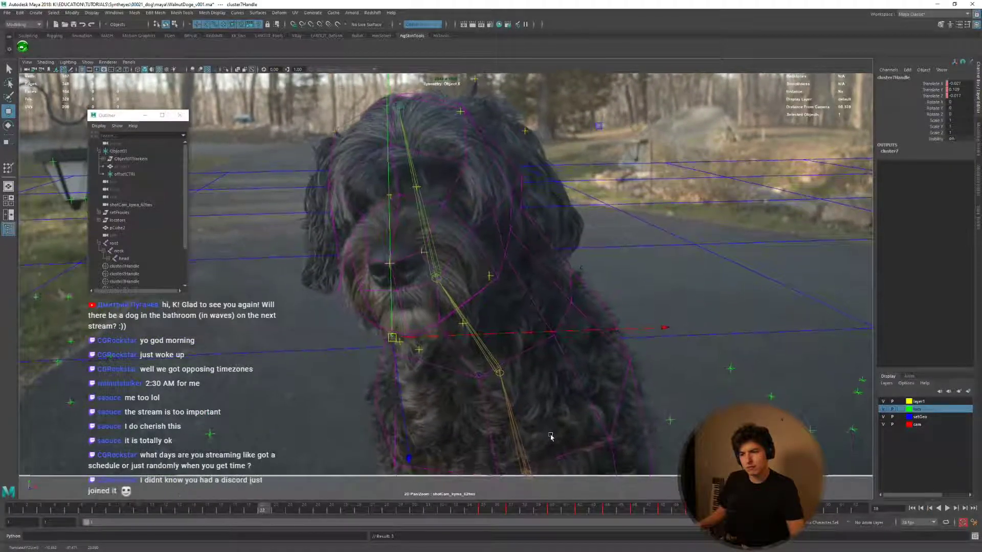
key("alt+comma")
key("alt+comma")
key("alt+comma")
key("alt+comma")
key("alt+comma")
key("alt+comma")
key("alt+comma")
key("alt+comma")
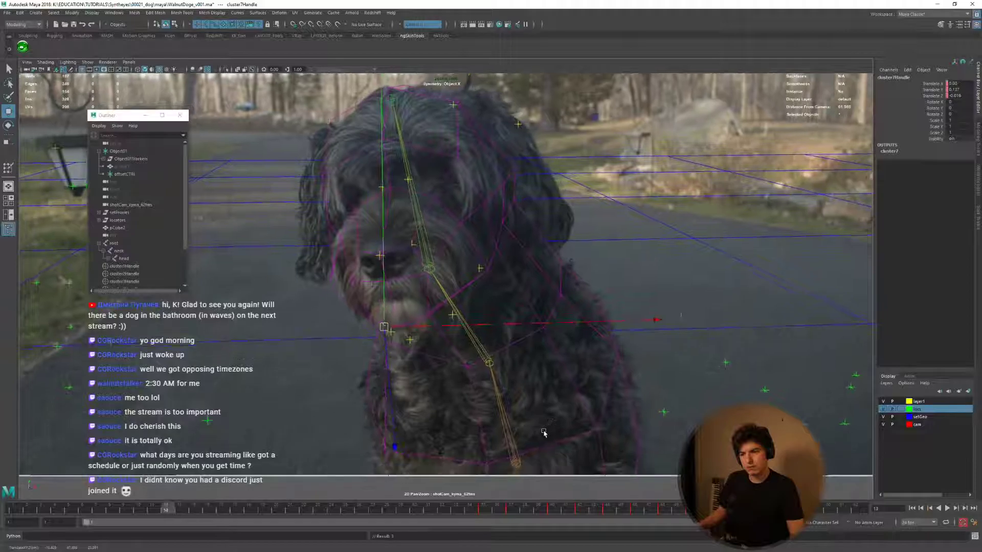
key("alt+comma")
key("alt+comma")
key("alt+comma")
key("alt+comma")
key("alt+comma")
key("alt+comma")
key("alt+comma")
key("alt+comma")
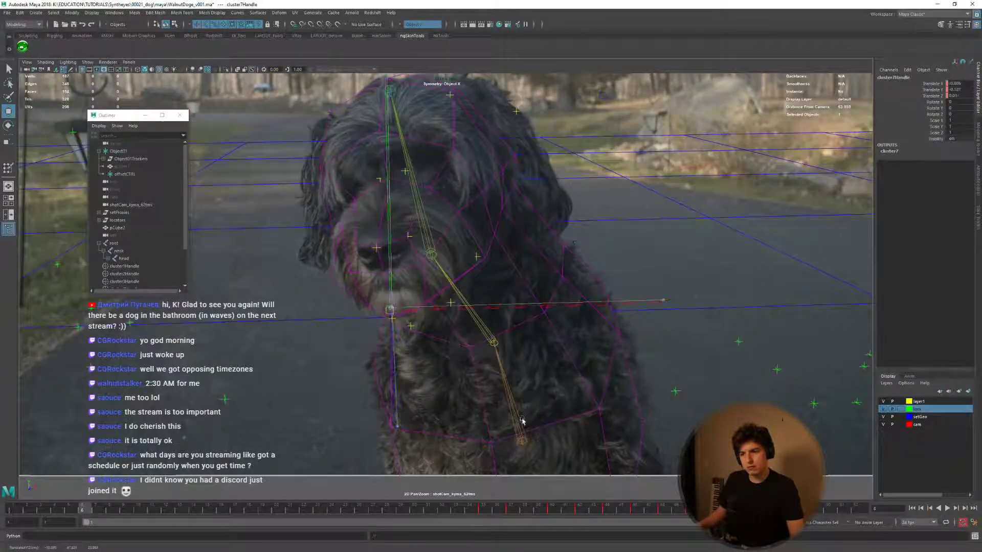
key("alt+comma")
key("comma")
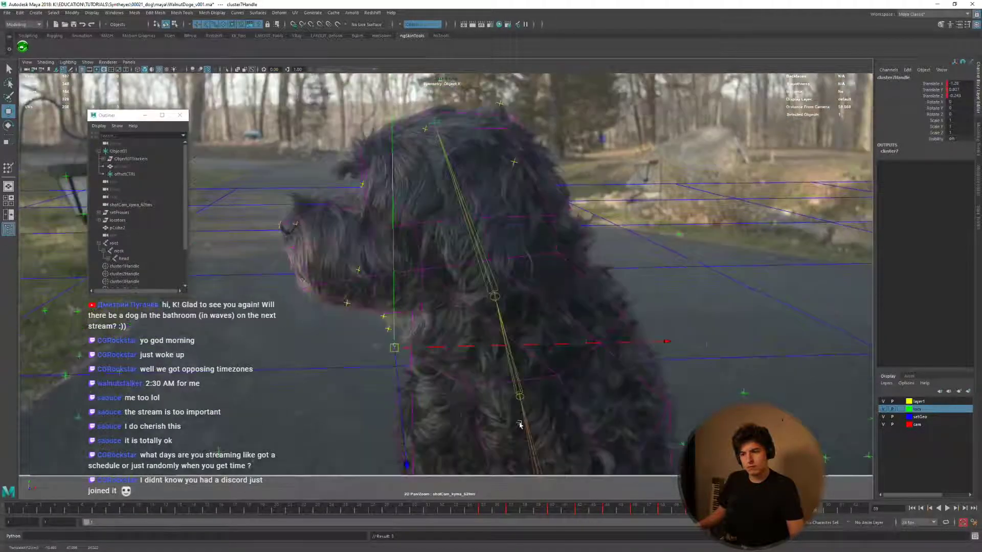
Play back the animation to check how the throat cluster follows the dog's neck.
key("alt+v")
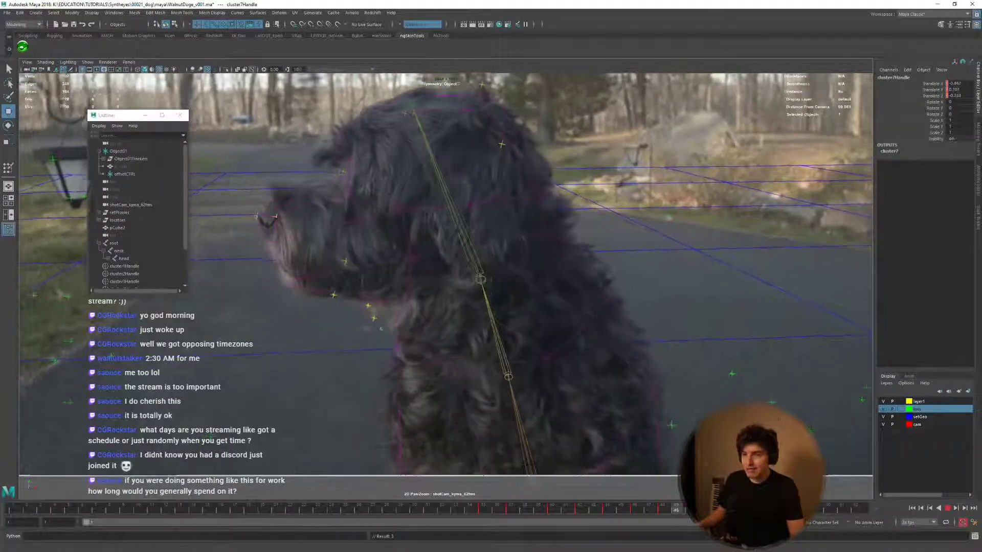
key("Escape")
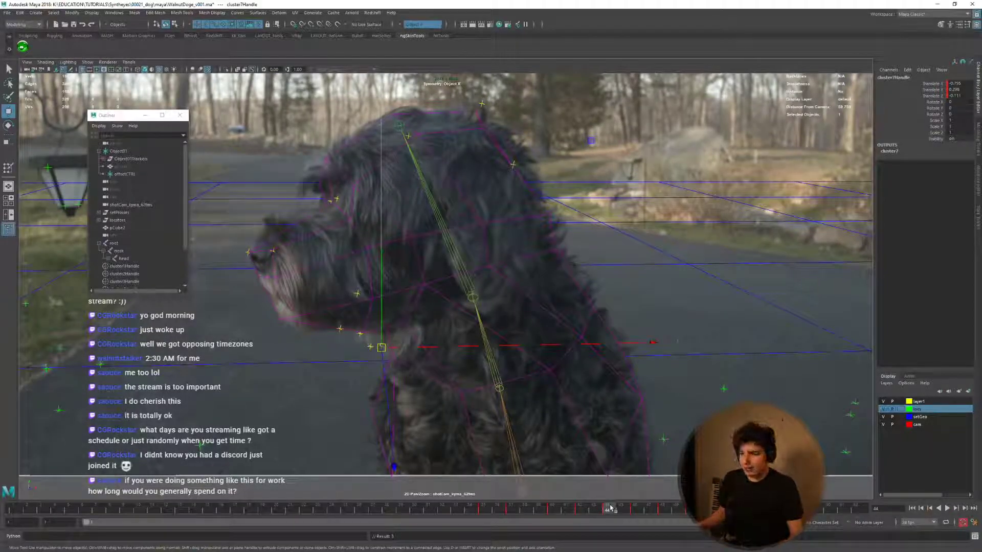
key("alt+v")
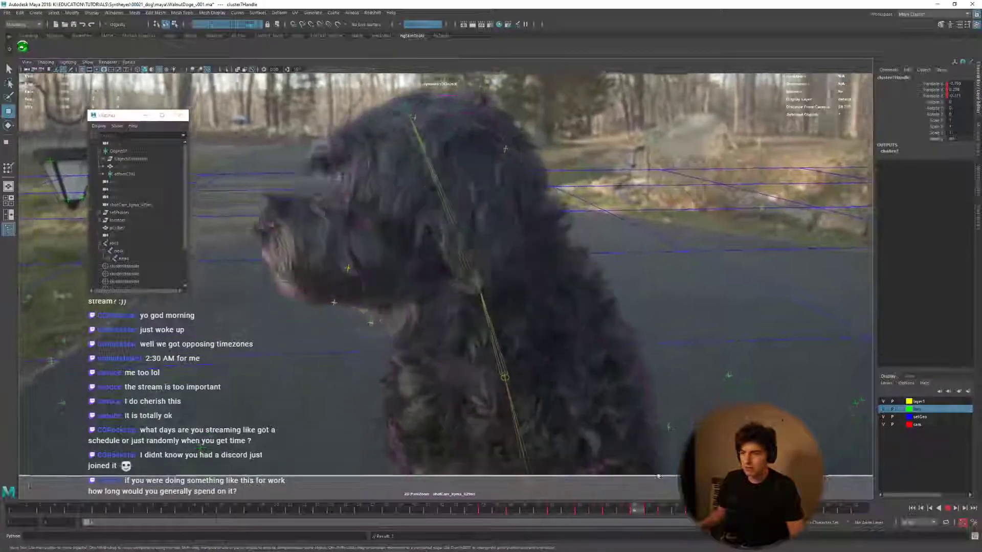
key("alt+v")
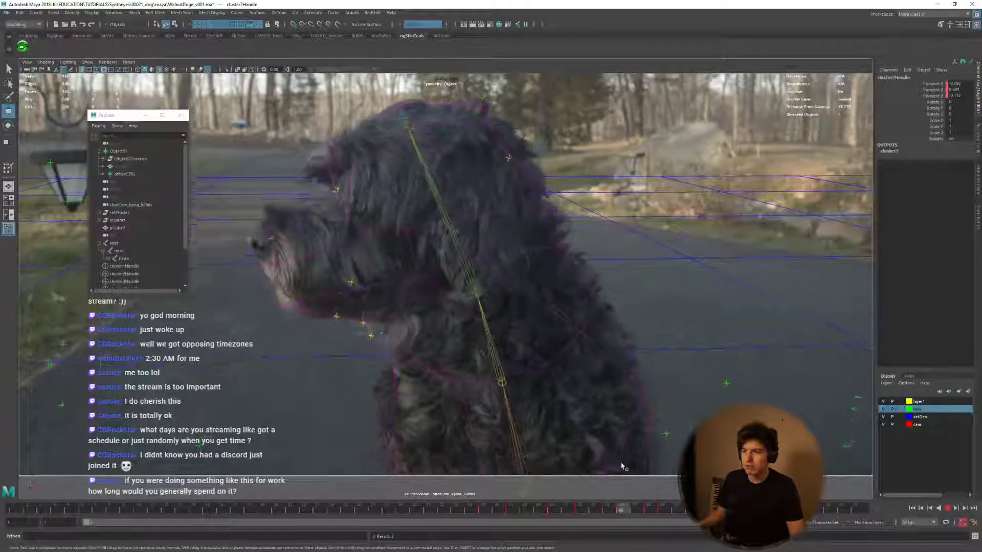
Select the dog mesh vertex at the back of the neck and create a cluster from it at frame 45.
left_click(551, 234)
mouse_move(552, 234)
right_mouse_down()
mouse_move(514, 223)
mouse_move(534, 219)
mouse_move(511, 219)
right_mouse_up()
key("w")
left_click(536, 216)
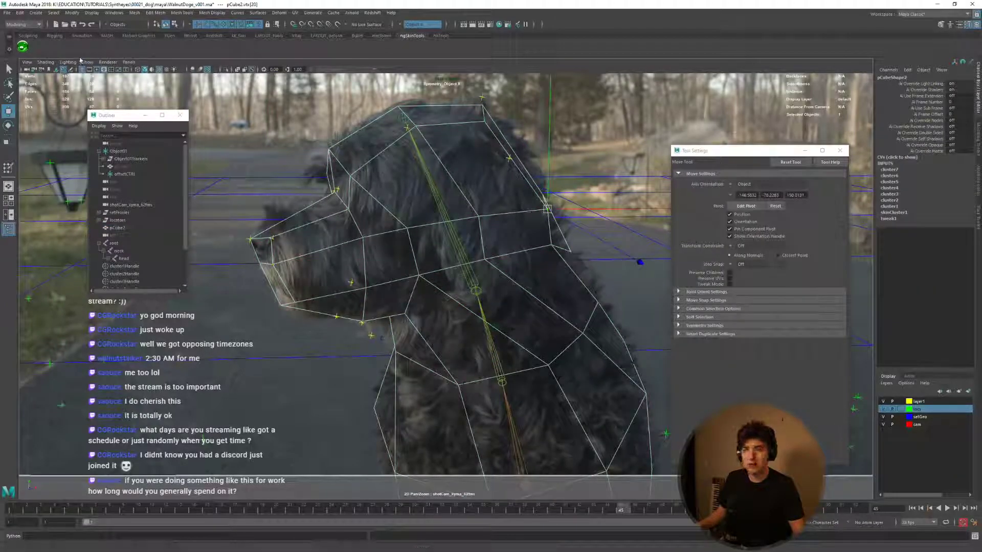
right_click_drag(429, 211, 453, 237)
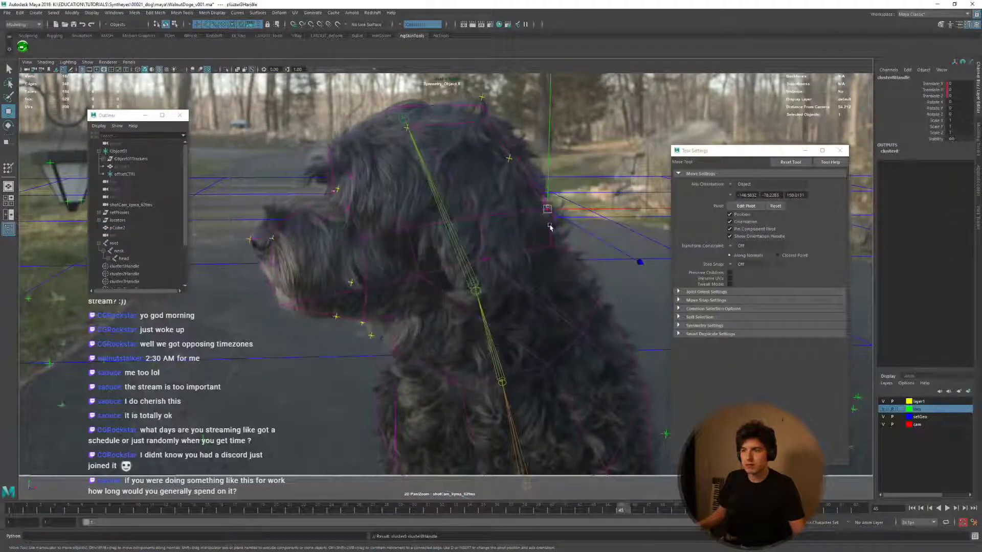
Match the back-of-neck cluster to the dog's outline across the shot and play back the animation to check it.
left_click_drag(549, 227, 540, 230)
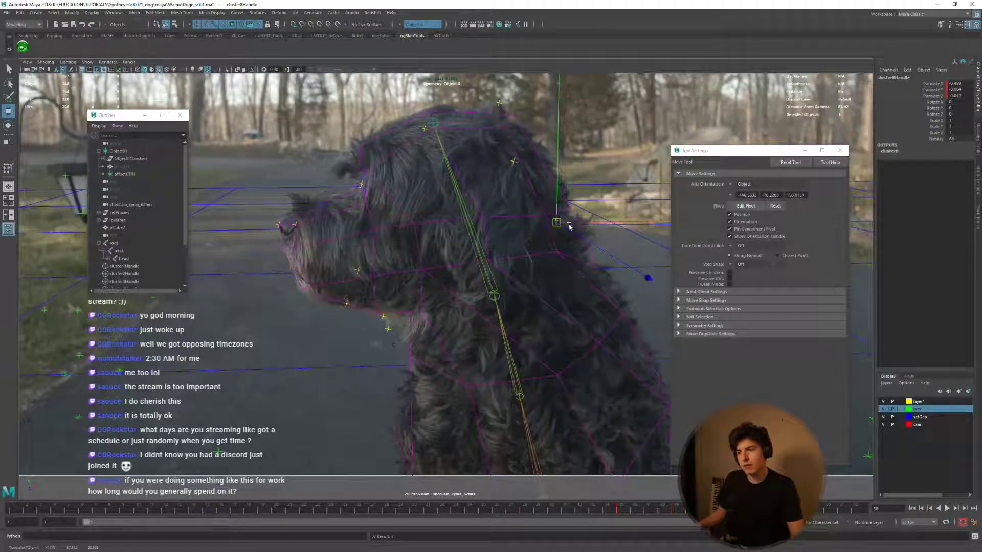
key("q")
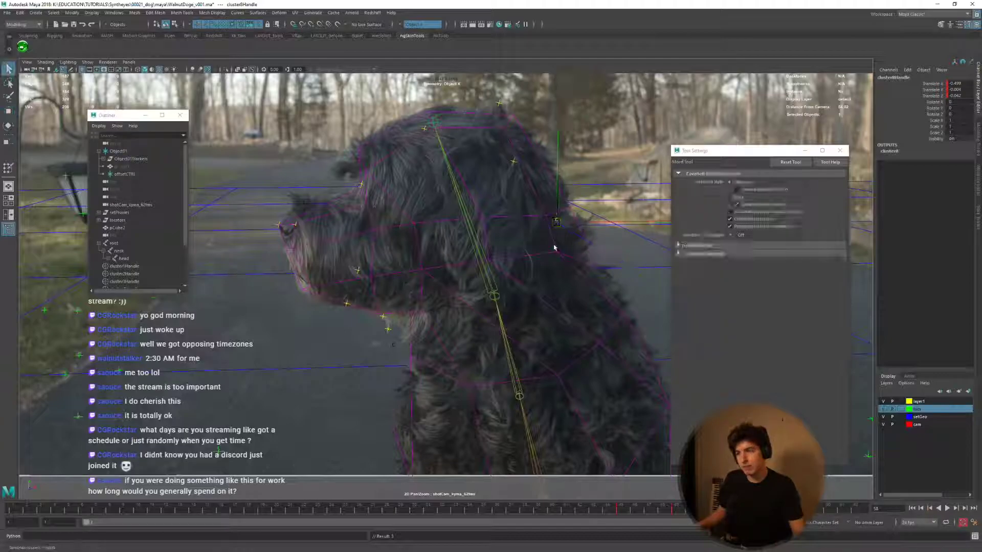
key("w")
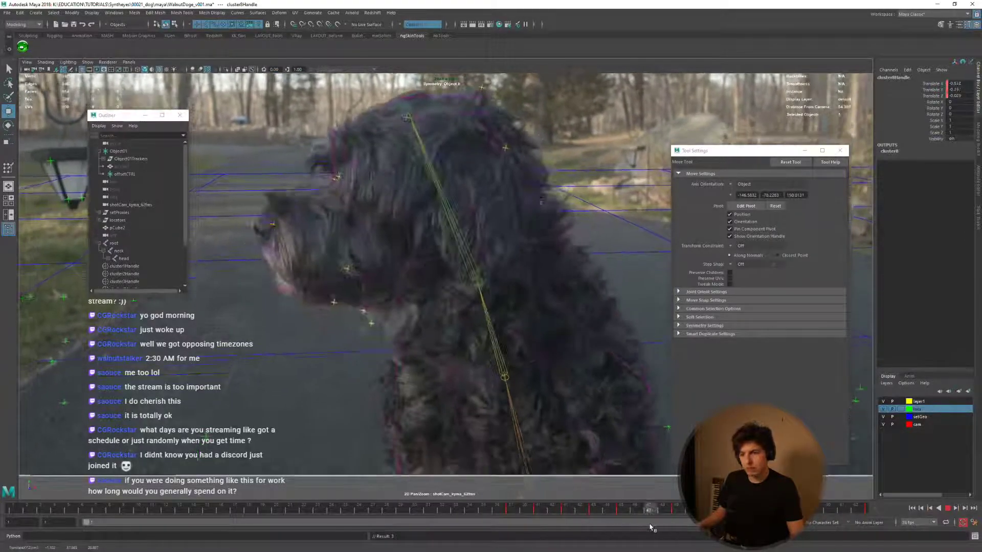
key("Escape")
Select the dog mesh component at the front of the chest and create a cluster from it at frame 39.
right_click_drag(394, 352, 358, 353)
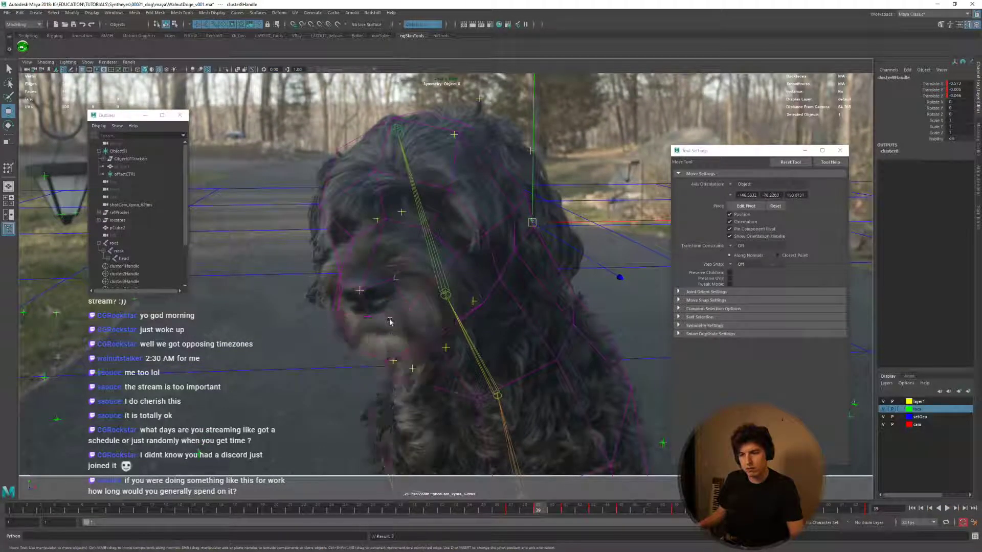
left_click(375, 439)
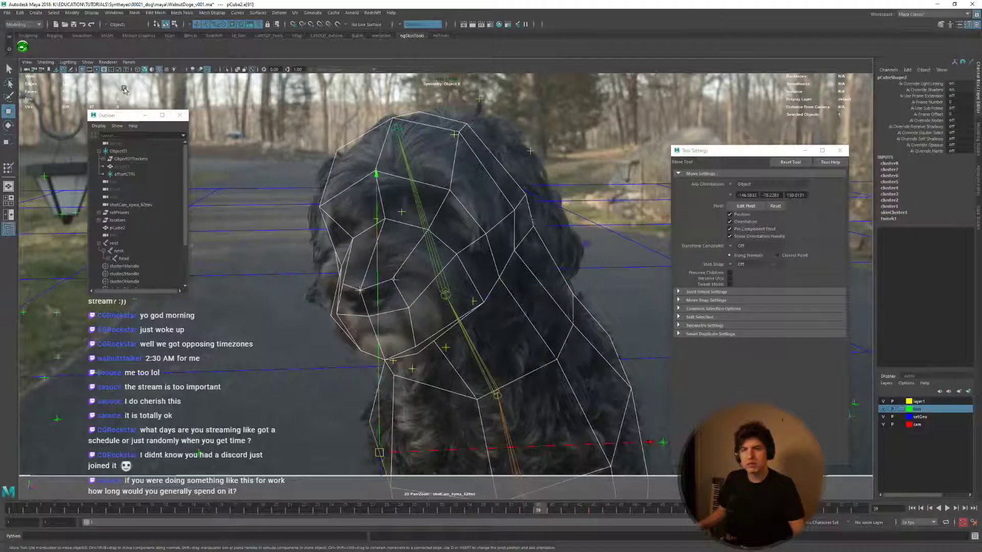
key("space")
left_click(386, 321)
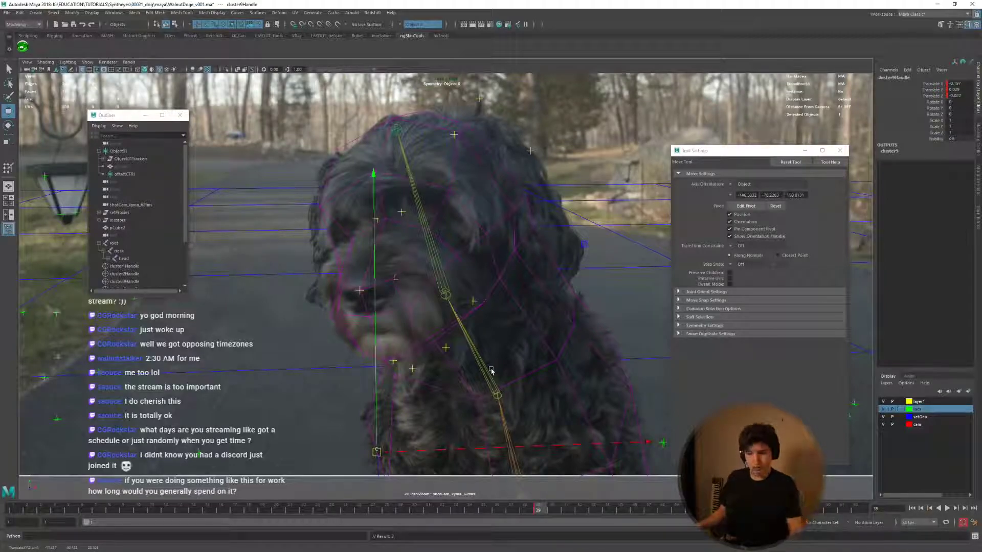
Work backward from frame 39 to the start of the shot, adjusting the chest cluster to the dog's front outline.
key("alt+comma")
key("alt+comma")
key("alt+comma")
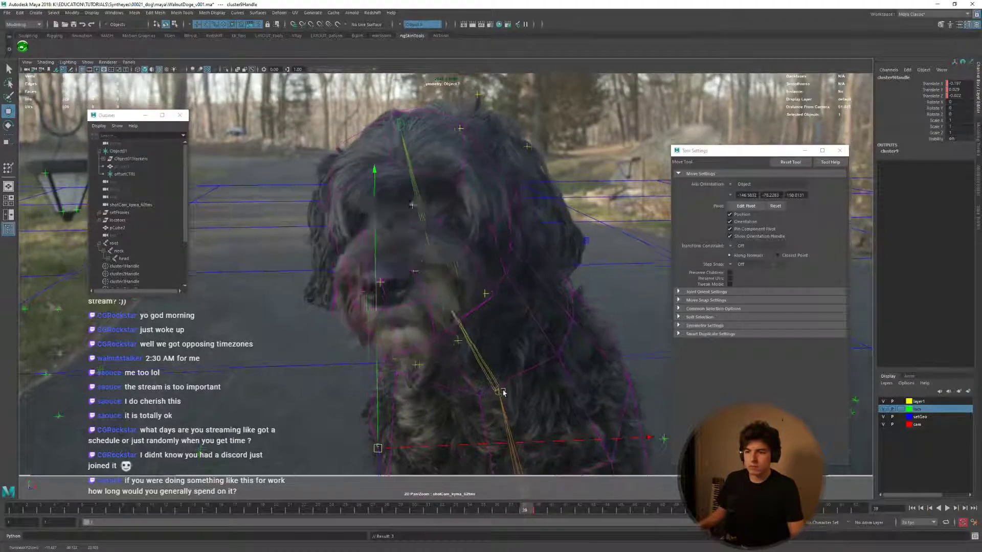
key("alt+comma")
key("alt+comma")
key("alt+comma")
key("alt+comma")
key("alt+comma")
key("alt+comma")
key("alt+comma")
key("alt+comma")
key("alt+comma")
key("alt+comma")
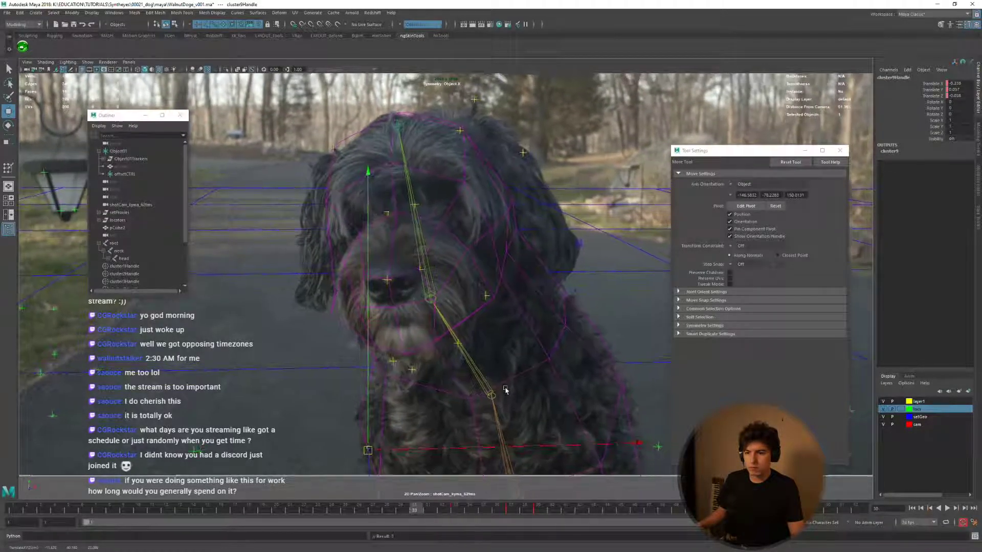
key("alt+comma")
key("alt+comma")
key("alt+comma")
key("alt+comma")
key("alt+comma")
key("alt+comma")
key("alt+comma")
key("alt+comma")
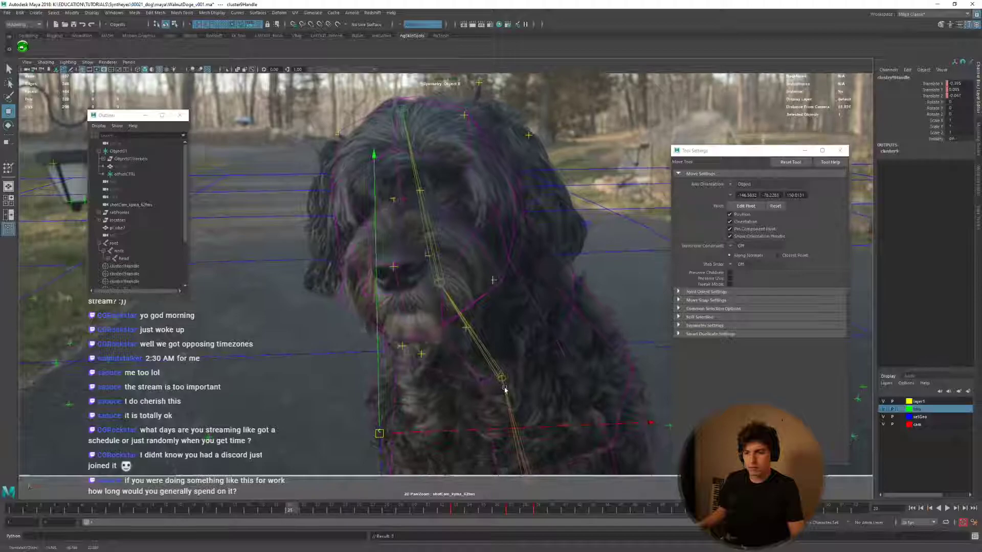
key("alt+comma")
key("alt+comma")
key("alt+comma")
key("alt+comma")
key("alt+comma")
key("alt+comma")
key("alt+comma")
key("alt+comma")
key("alt+comma")
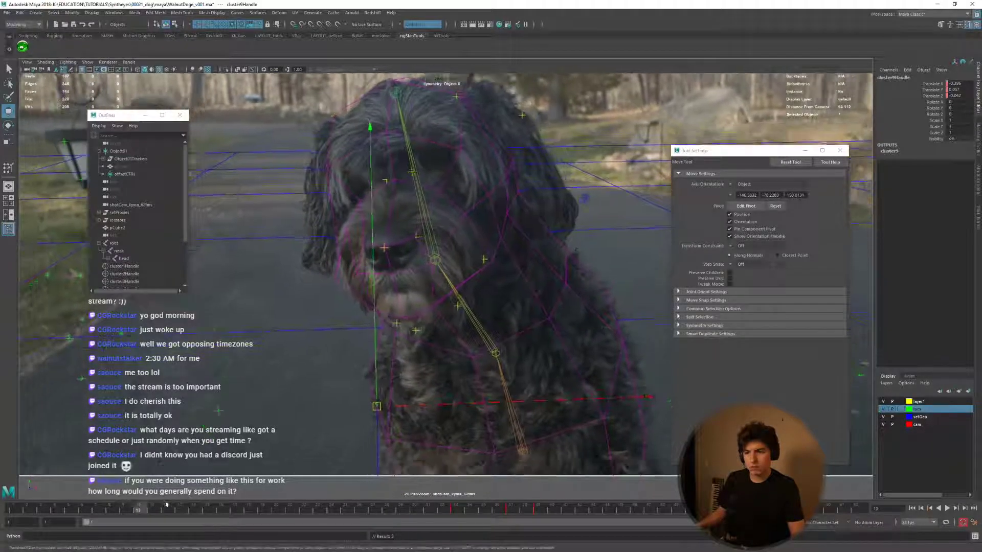
key("alt+comma")
key("alt+comma")
key("alt+comma")
key("alt+comma")
key("alt+comma")
key("alt+comma")
key("alt+comma")
key("alt+comma")
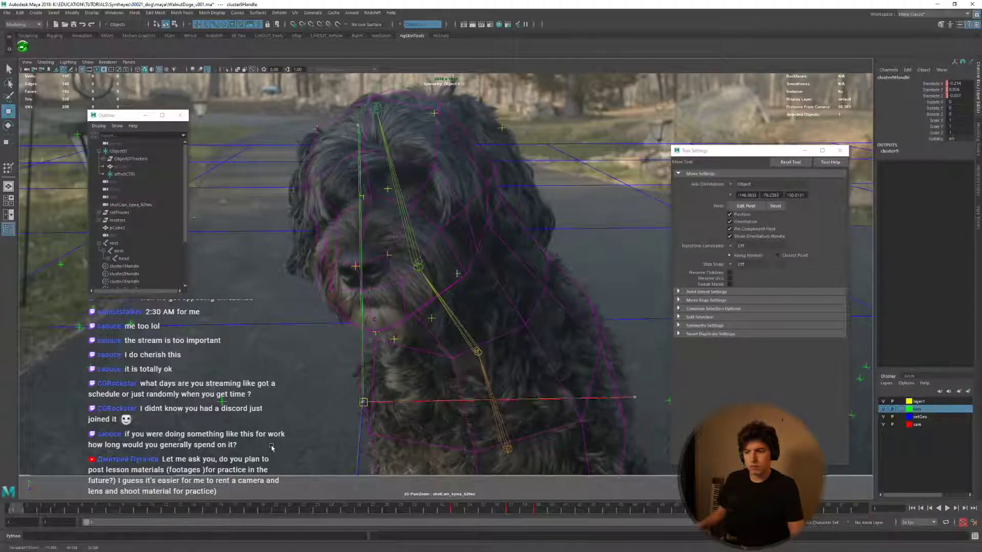
Match and key the chest cluster's position forward from frame 40 toward the end of the shot.
key("comma")
key("alt+period")
key("alt+period")
key("alt+period")
key("alt+period")
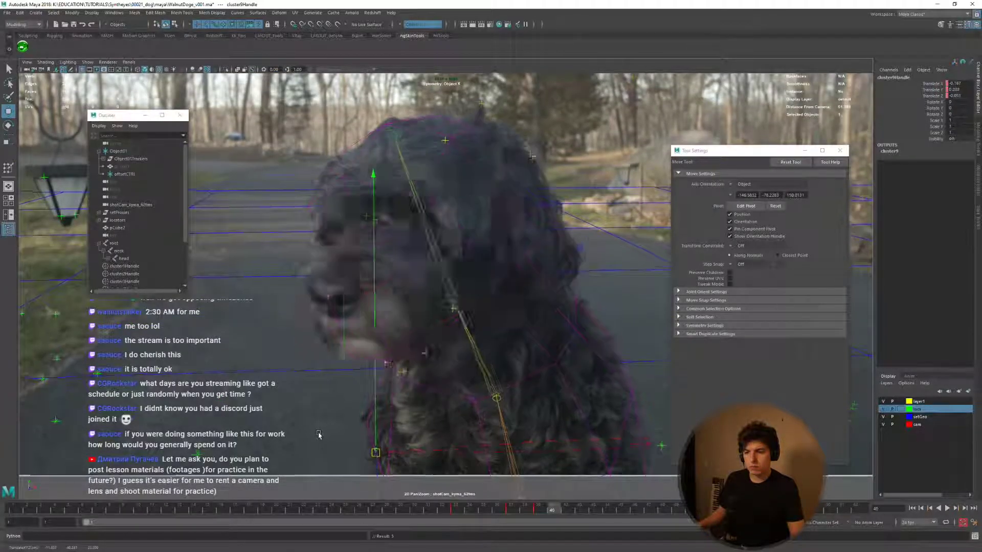
key("shift+w")
key("alt+period")
key("alt+period")
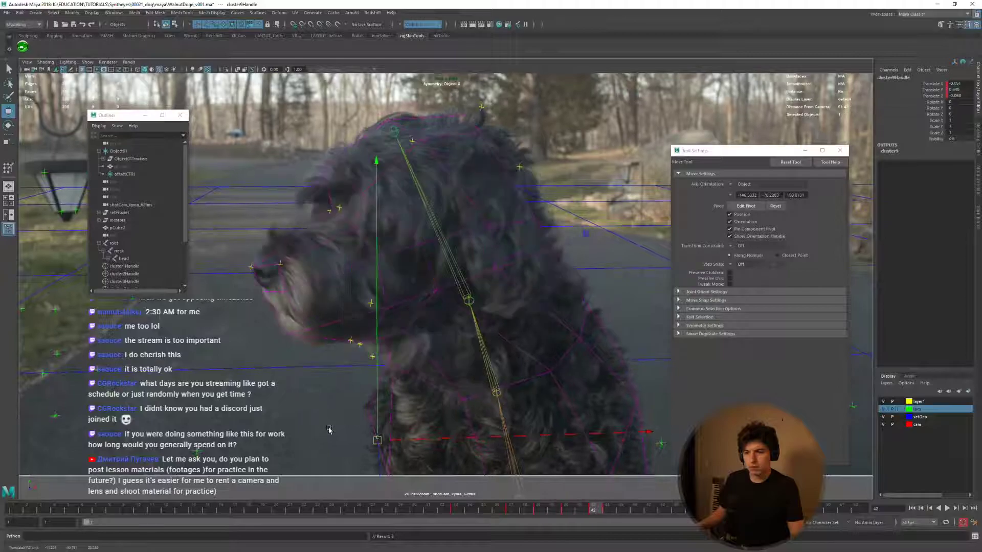
key("shift+w")
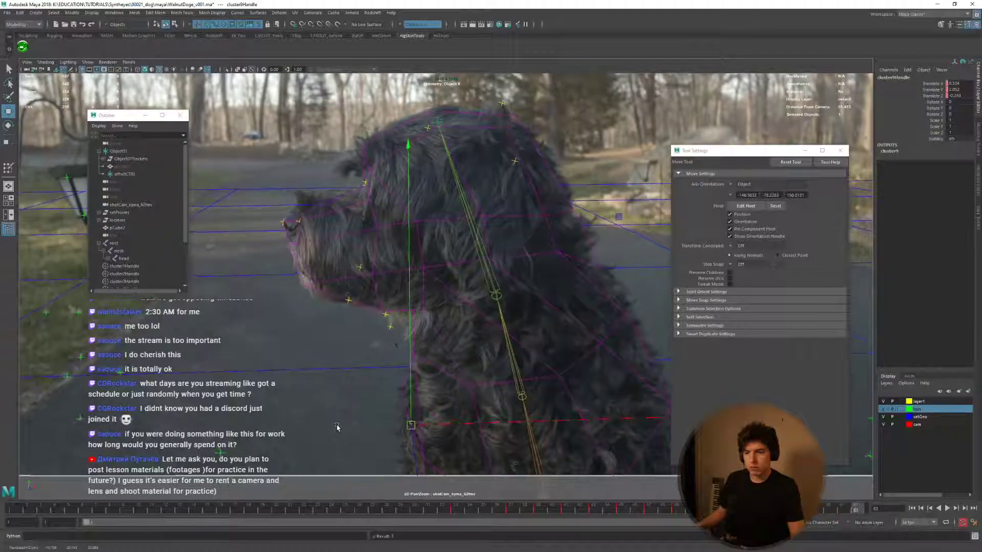
Select the dog mesh vertex at the bottom front of the chest and create a cluster from it after the head turn.
left_click_drag(674, 508, 595, 513)
right_click_drag(408, 463, 375, 338)
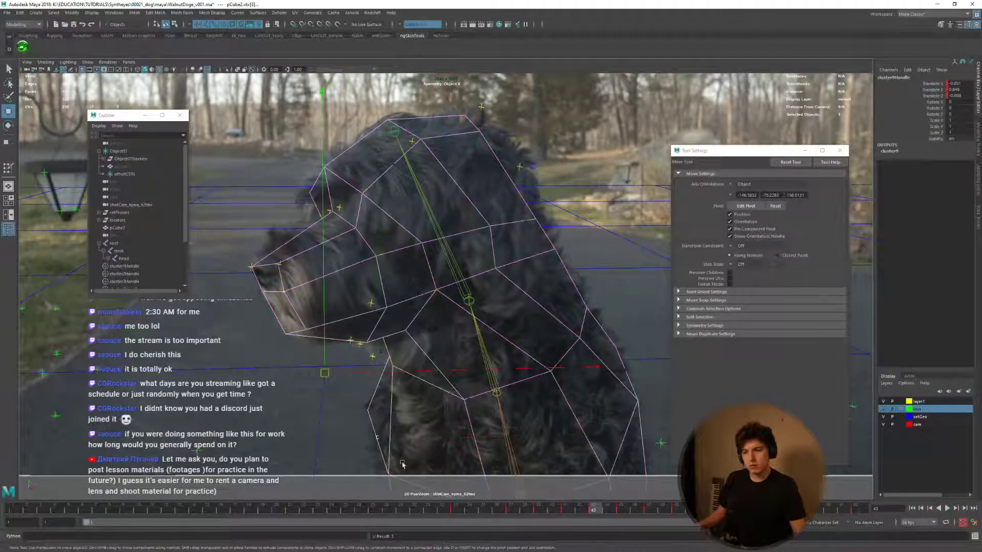
key("space")
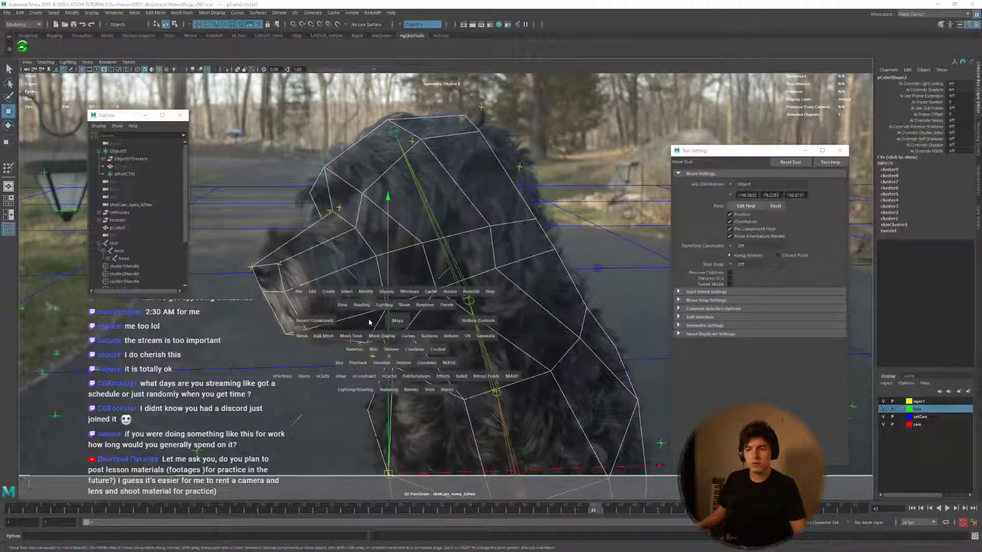
left_click(324, 320)
left_click(329, 337)
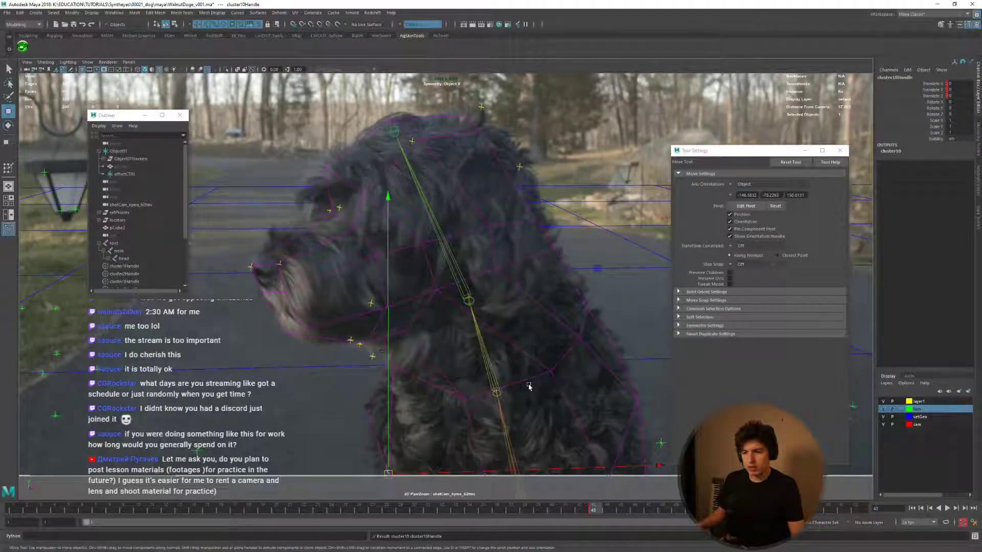
Match and key the lower front chest cluster's position forward from frame 42 toward the end of the shot, following the dog's outline.
key("alt+period")
key("alt+period")
key("alt+period")
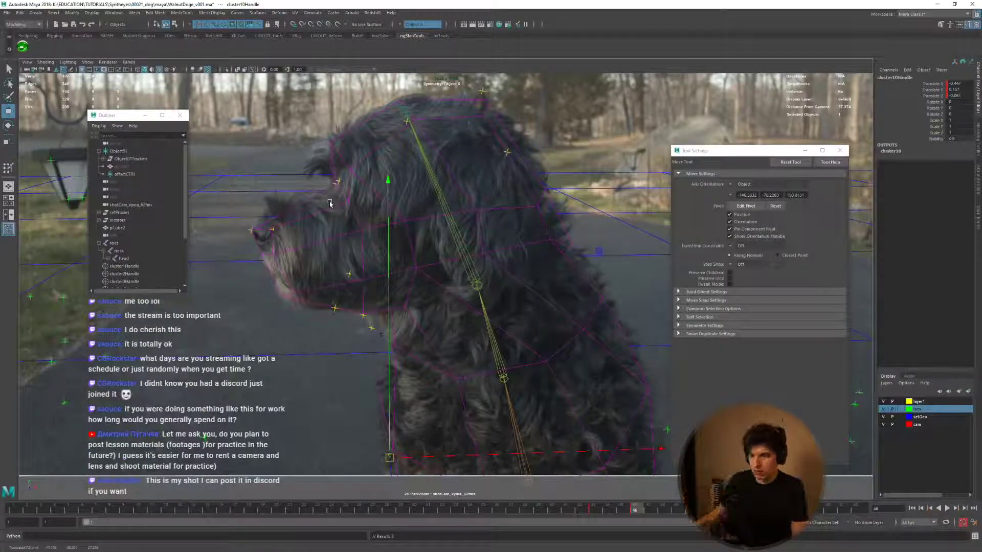
key("alt+period")
key("alt+period")
key("alt+period")
key("alt+period")
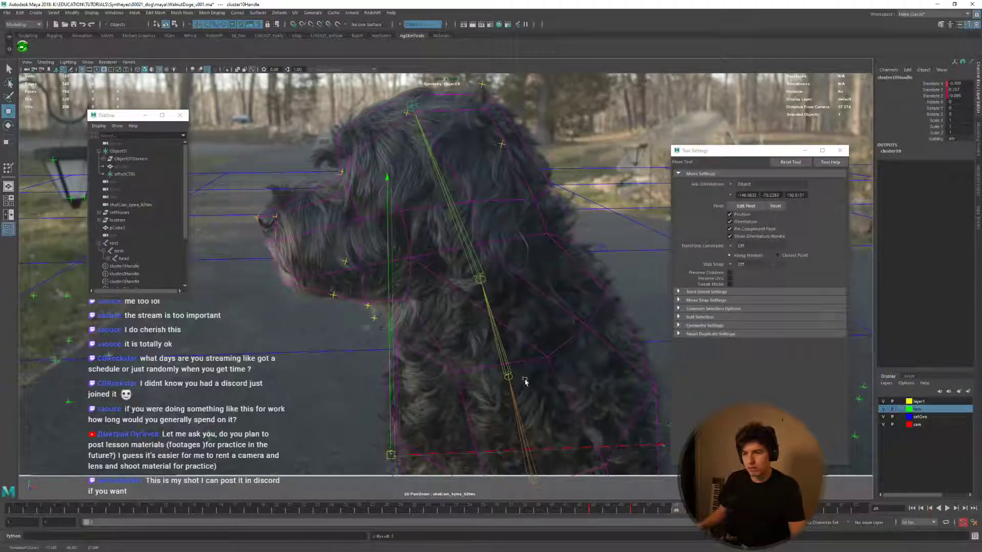
key("alt+period")
key("alt+period")
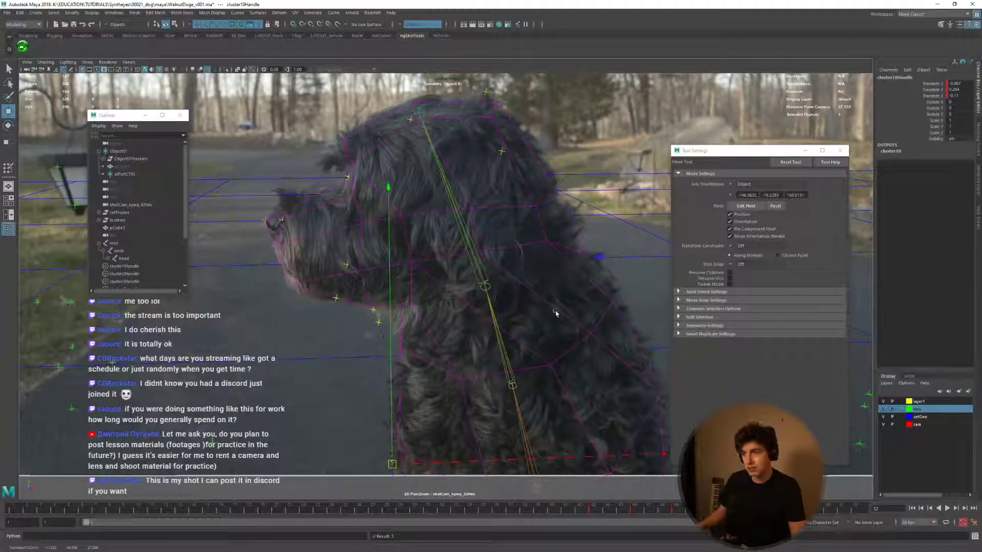
key("alt+period")
key("alt+period")
key("alt+period")
key("alt+period")
key("alt+period")
key("alt+period")
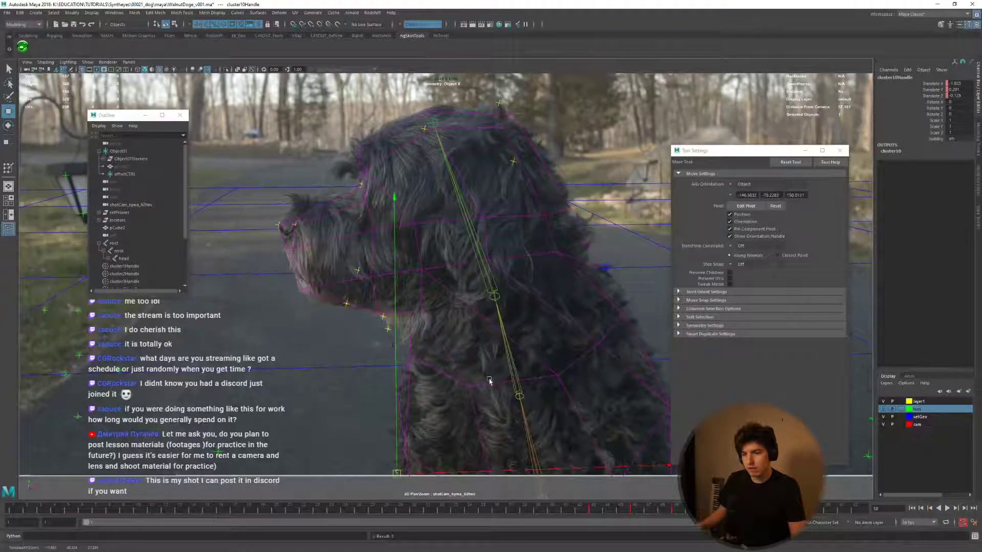
key("alt+period")
key("alt+period")
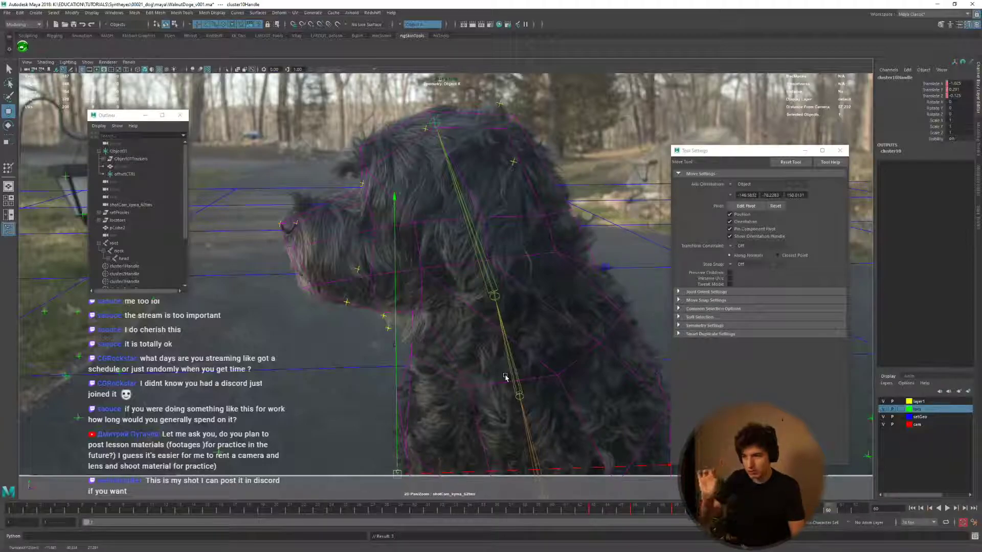
key("alt+period")
key("alt+period")
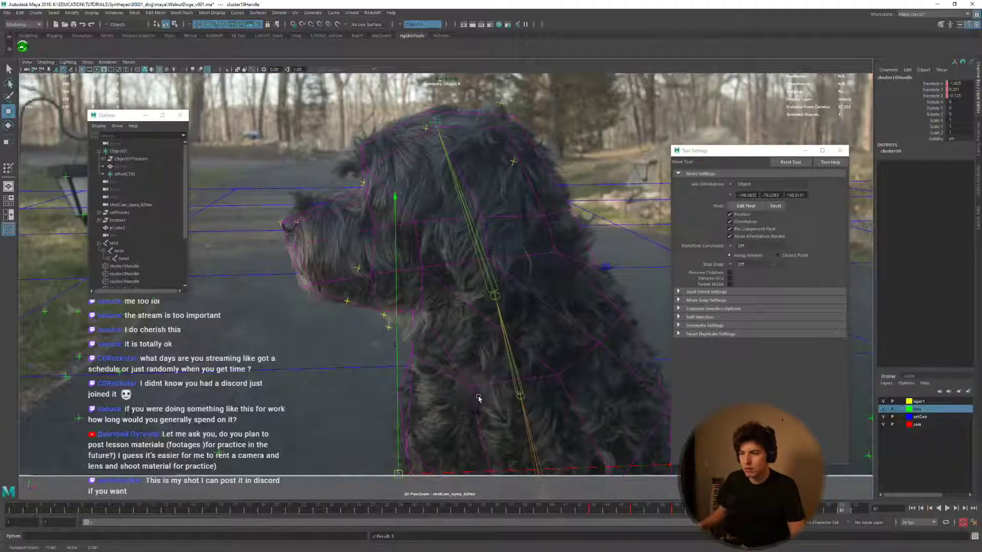
Play back and scrub the shot around the head turn to check how the lower chest cluster follows the footage.
key("alt+v")
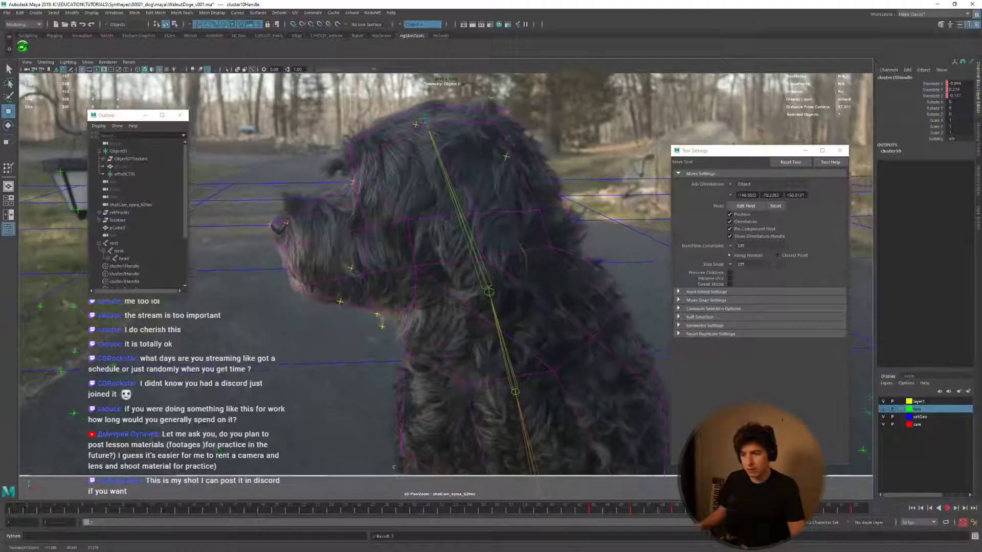
left_click(470, 506)
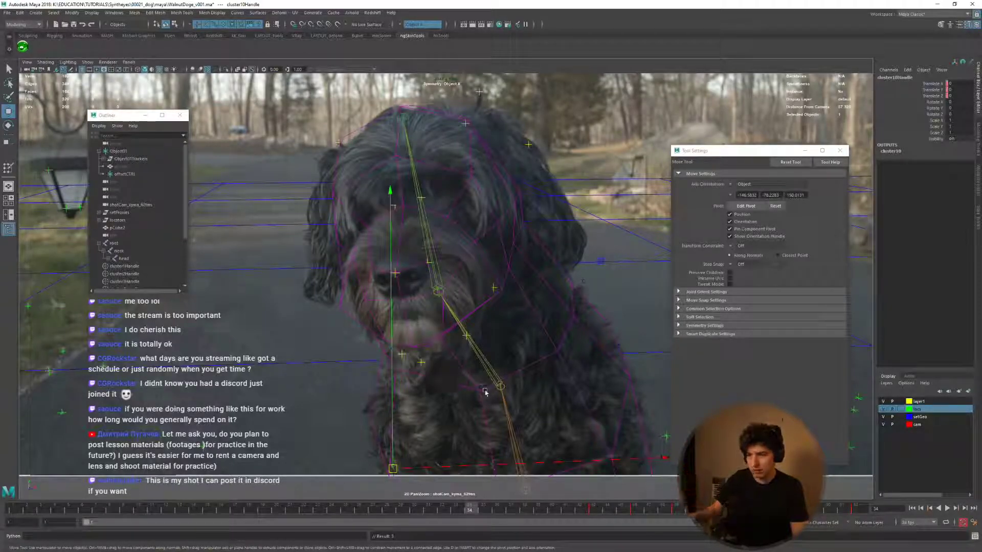
left_click_drag(467, 513, 427, 513)
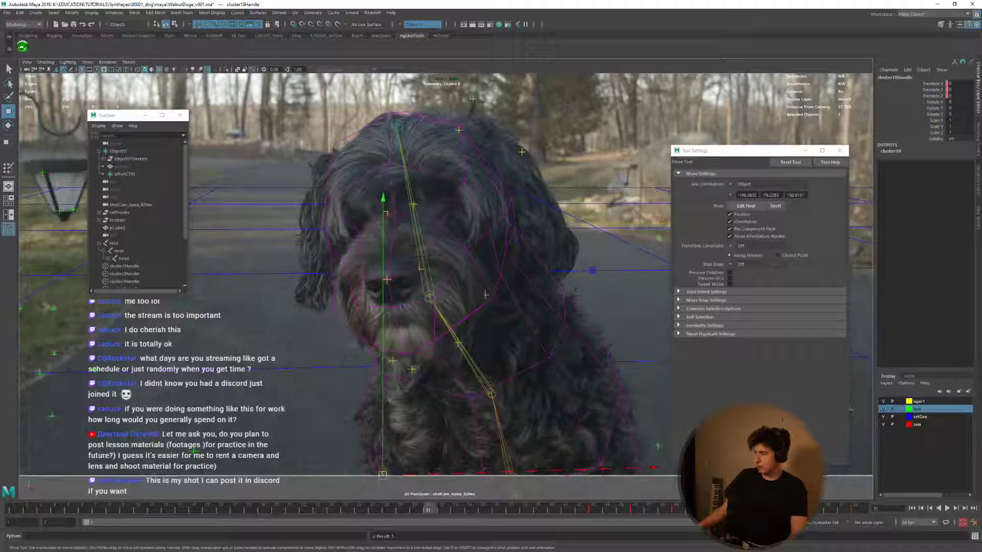
key("alt+v")
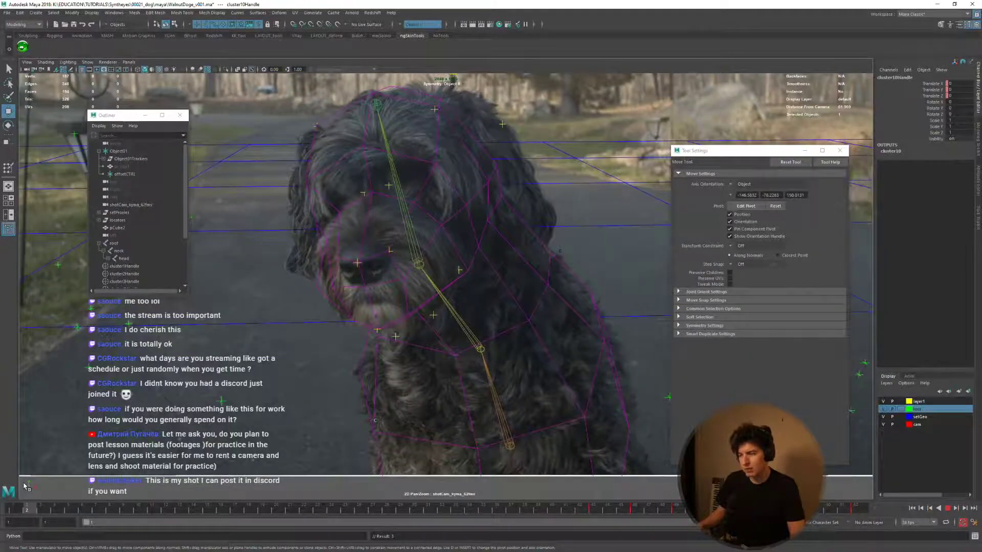
key("alt+v")
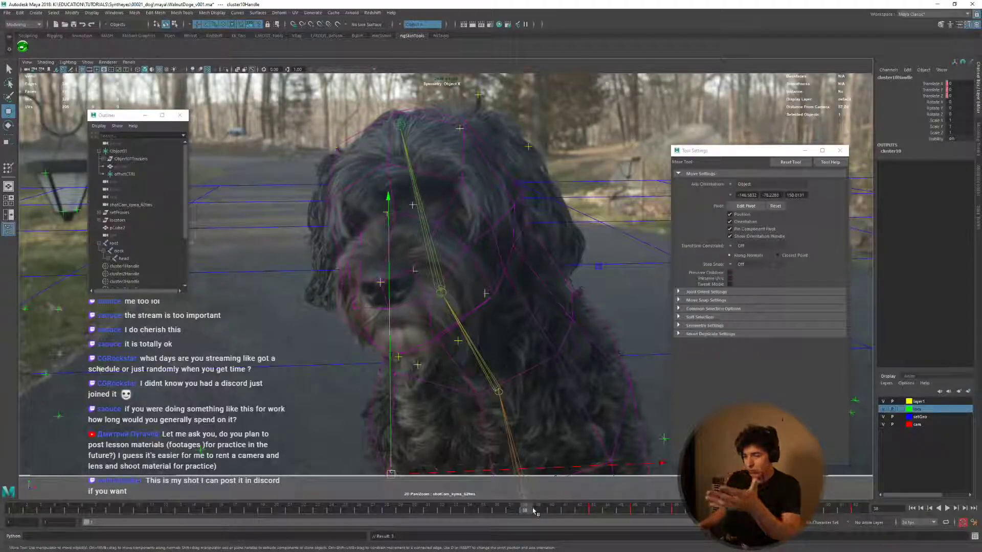
key("alt+v")
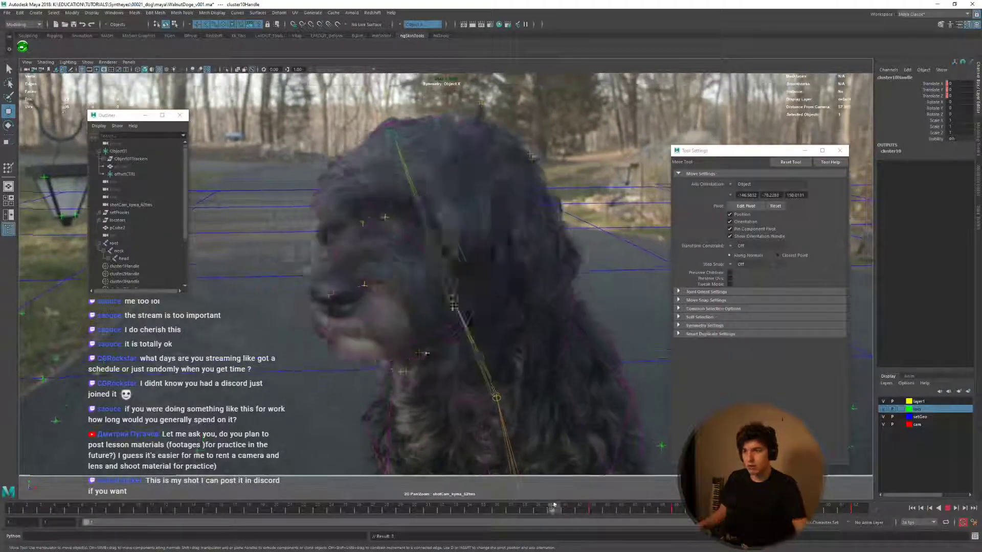
key("alt+v")
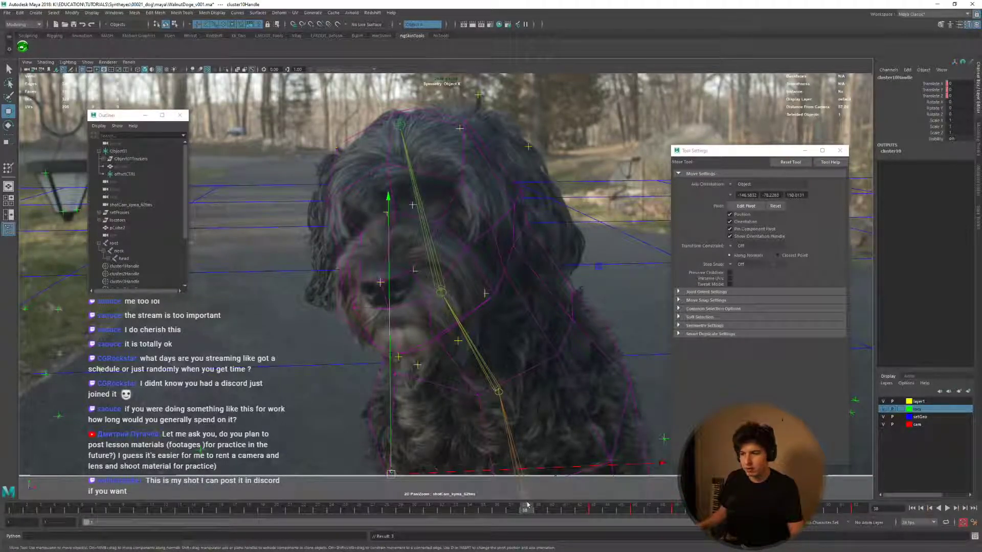
key("alt+v")
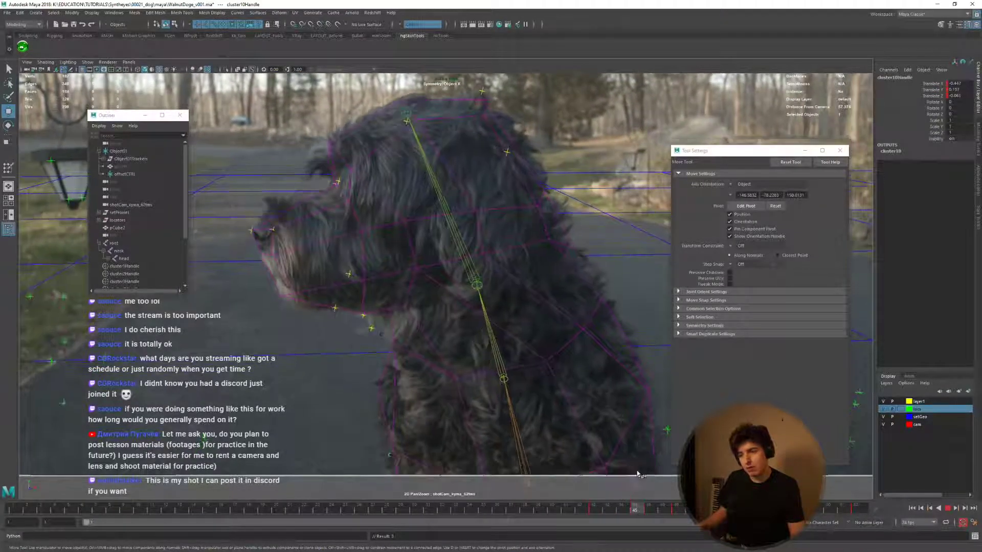
key("alt+v")
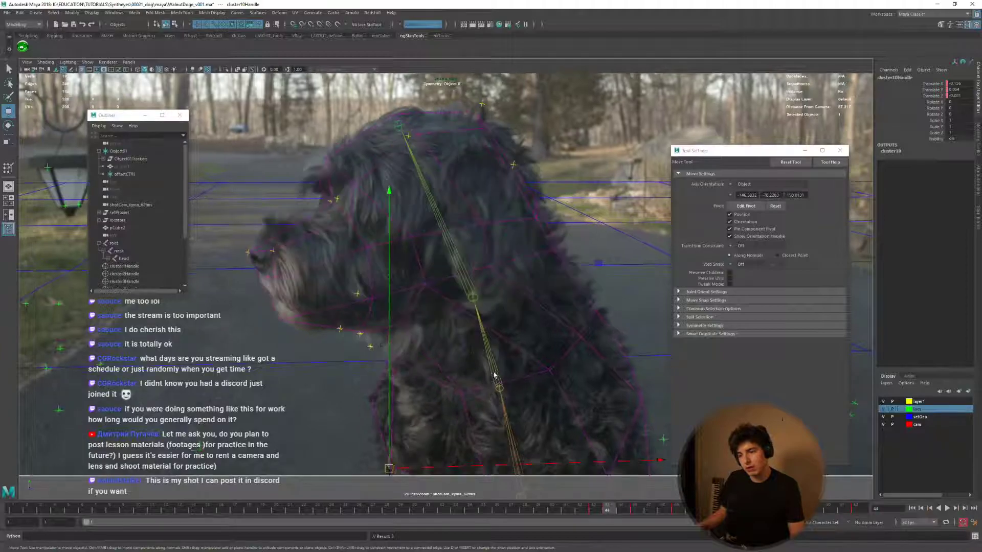
Step forward frame by frame from frame 44 to check the lower chest cluster against the dog's front outline.
key("alt+period")
key("alt+period")
key("alt+period")
key("alt+period")
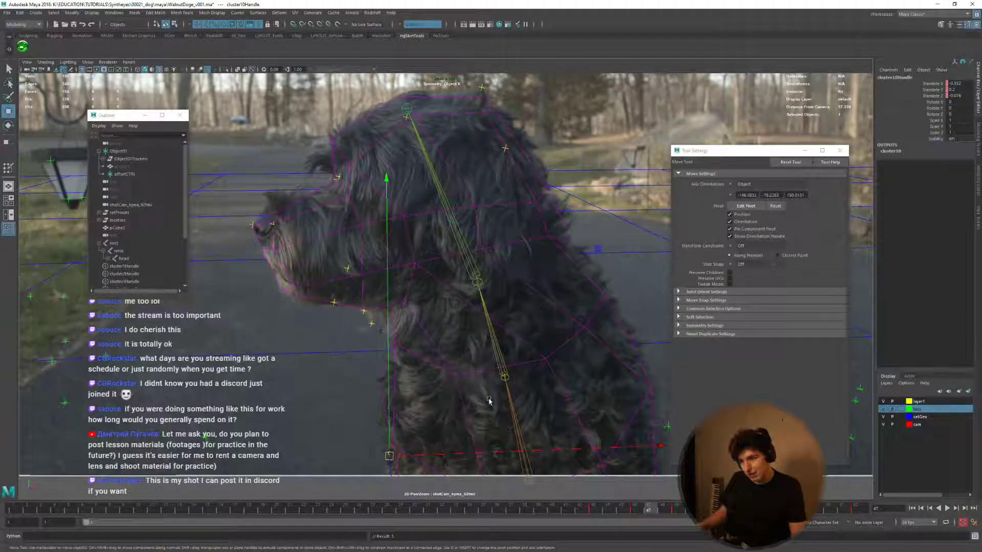
key("alt+period")
key("alt+period")
key("alt+period")
key("alt+period")
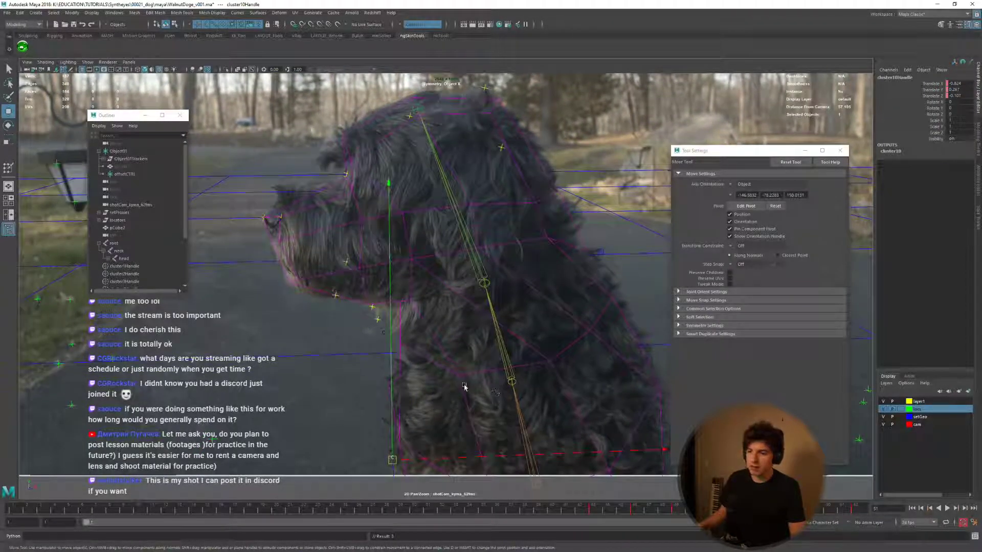
Select the dog mesh and scrub and replay the head turn to examine how its wireframe fits the footage.
left_click(464, 387)
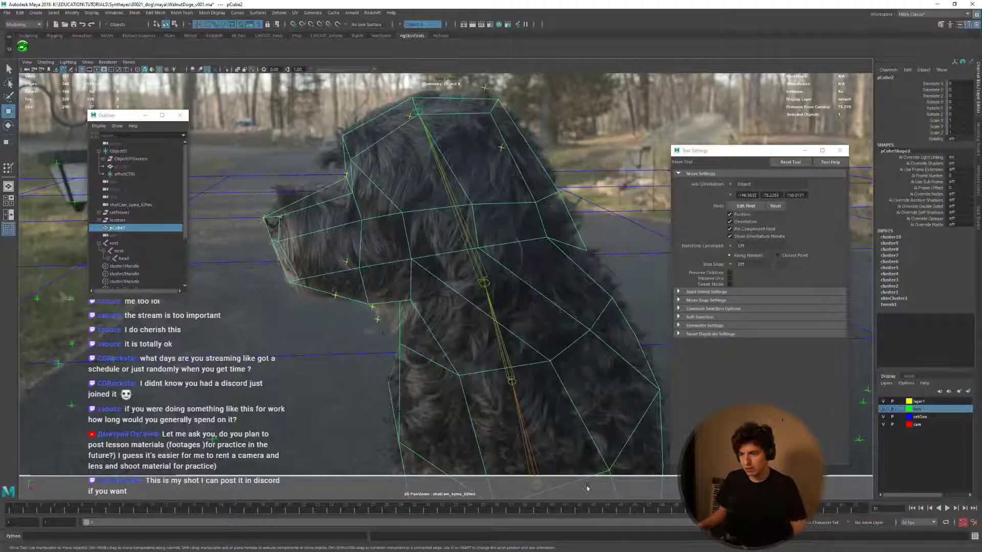
left_click_drag(680, 509, 485, 508)
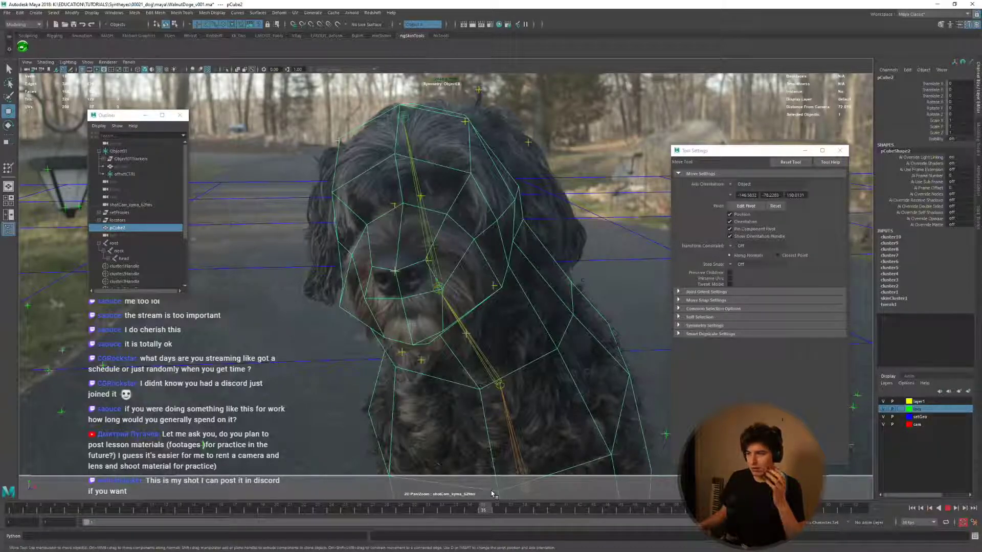
left_click_drag(492, 493, 572, 471)
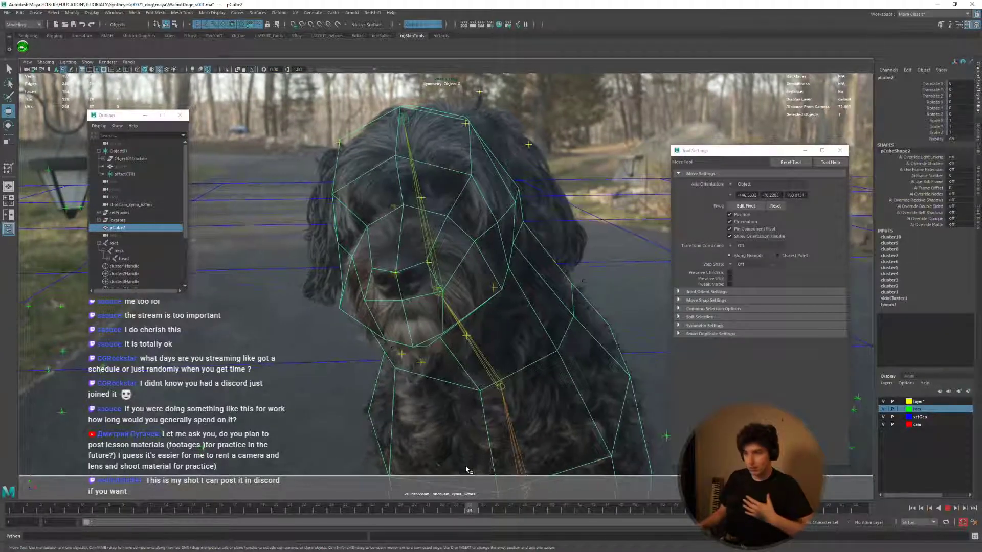
key("Escape")
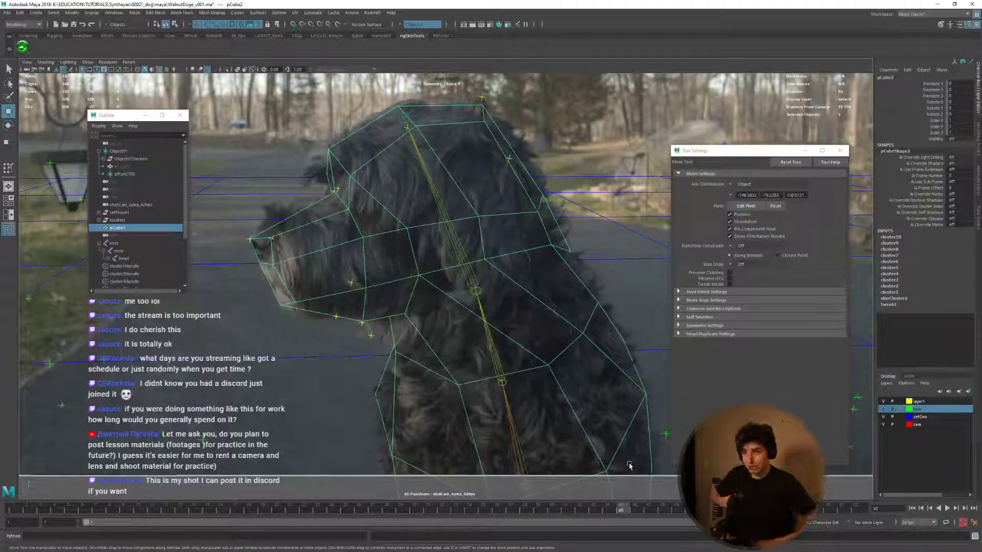
key("alt+v")
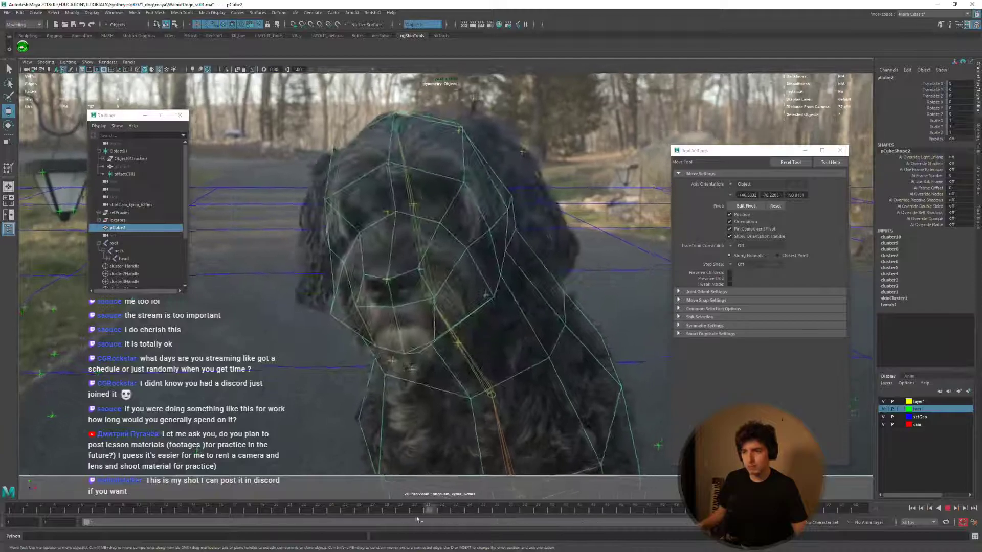
key("alt+v")
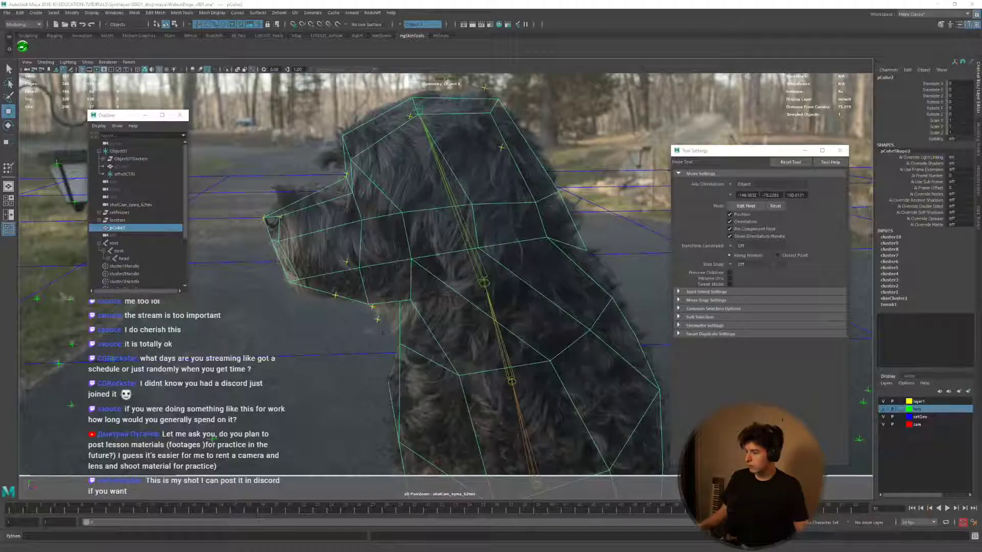
Switch to the Microsoft Edge browser and open YouTube.
key("alt+Tab")
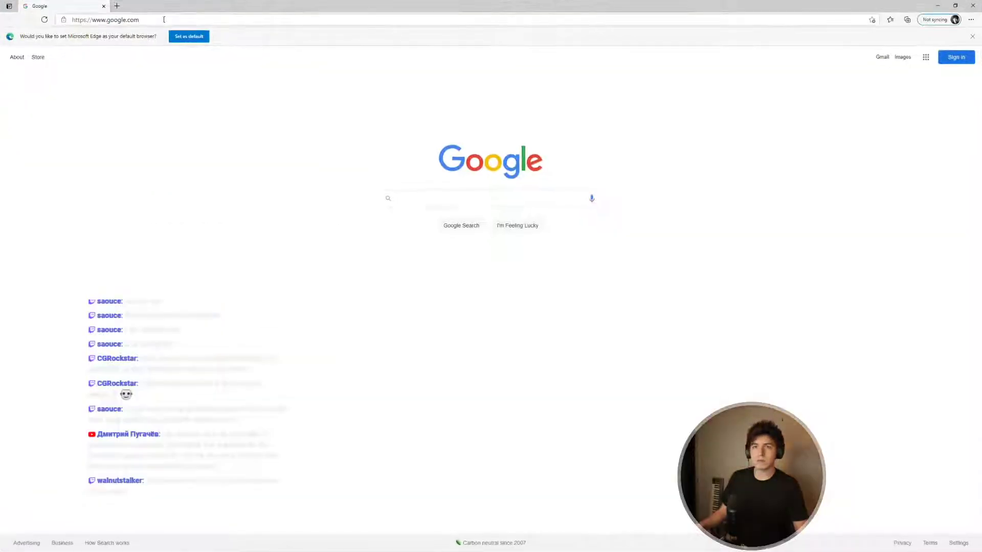
left_click(163, 19)
type("youtube")
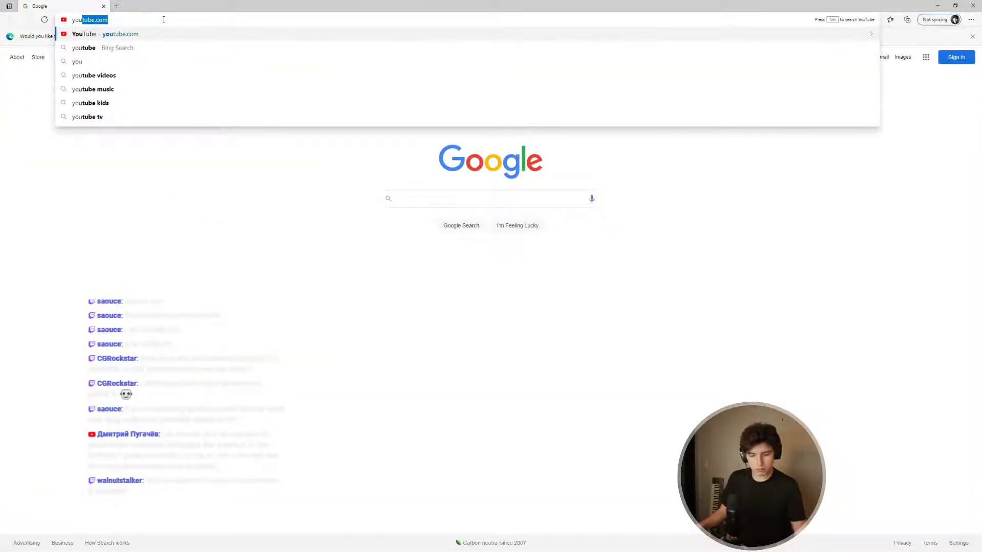
left_click(140, 34)
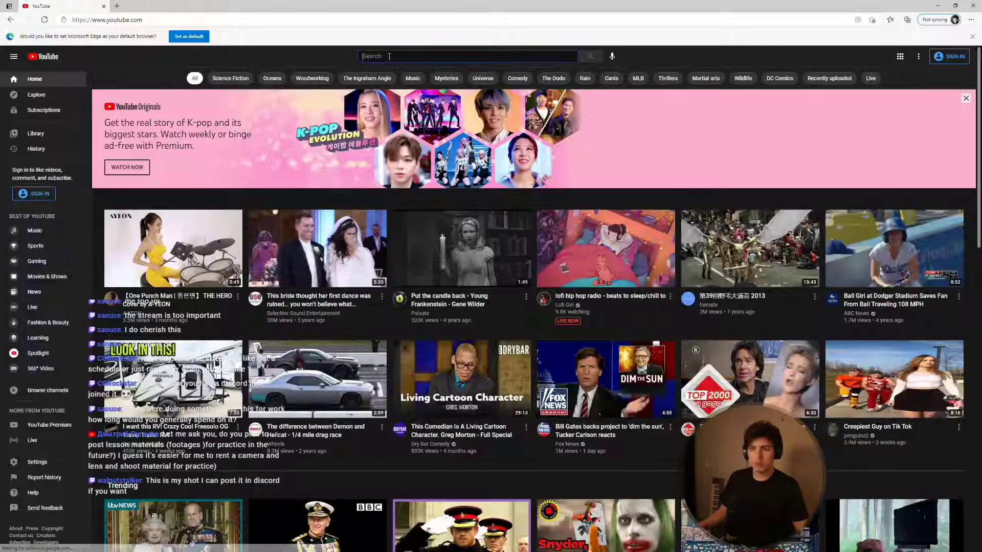
Search YouTube for "power ice girl".
left_click(389, 57)
type("powe")
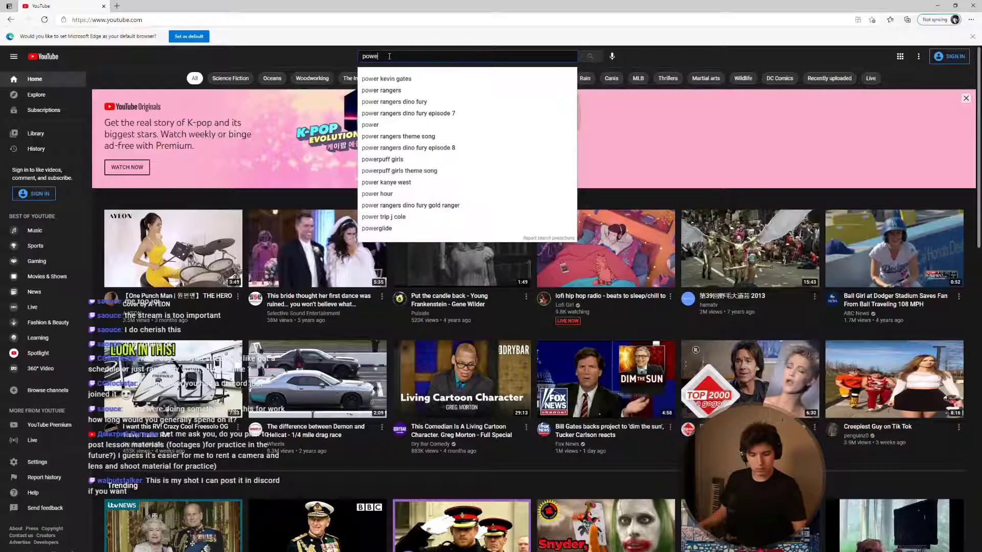
type("r ice")
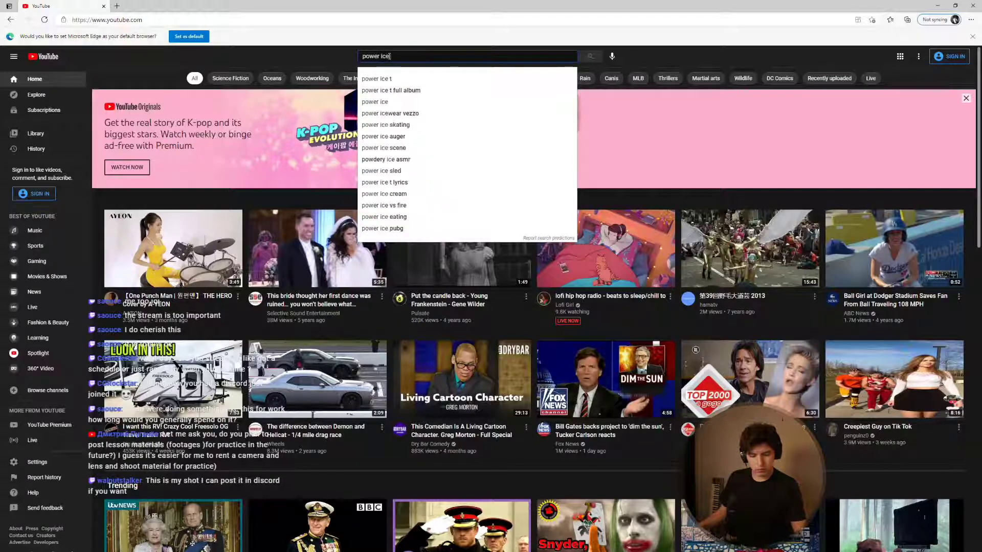
type(" girl")
key("Return")
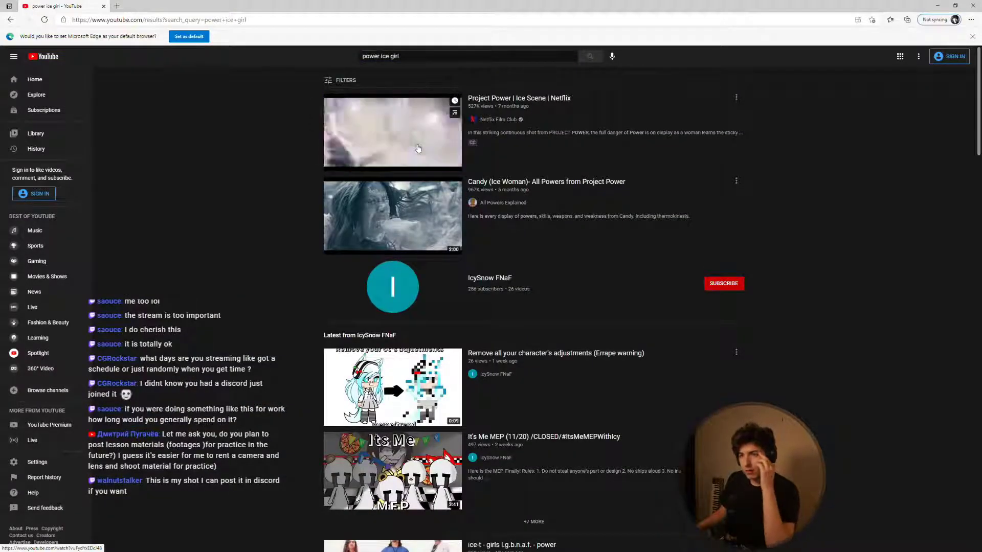
Open the "Project Power | Ice Scene | Netflix" video in full screen and replay its opening shot, pausing at 0:05.
left_click(418, 149)
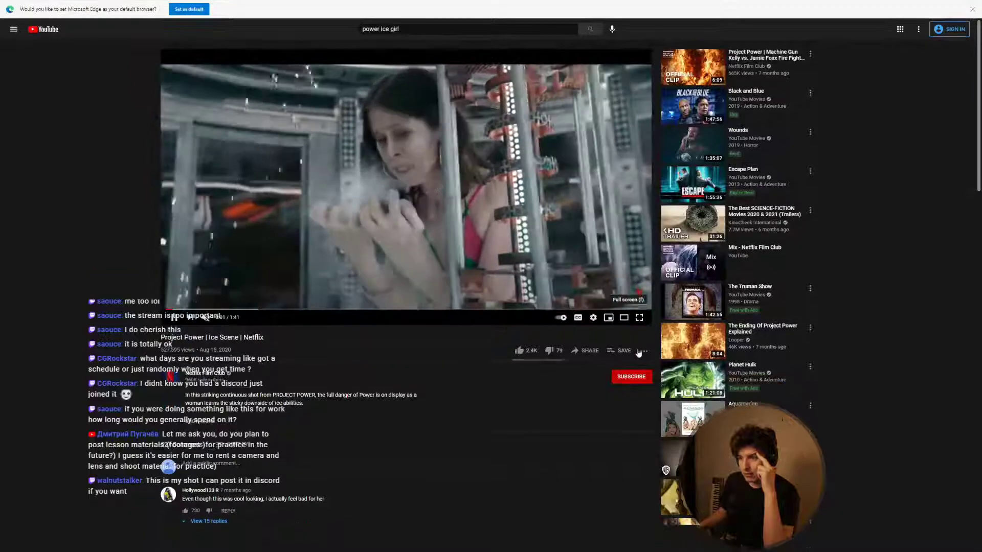
left_click(639, 318)
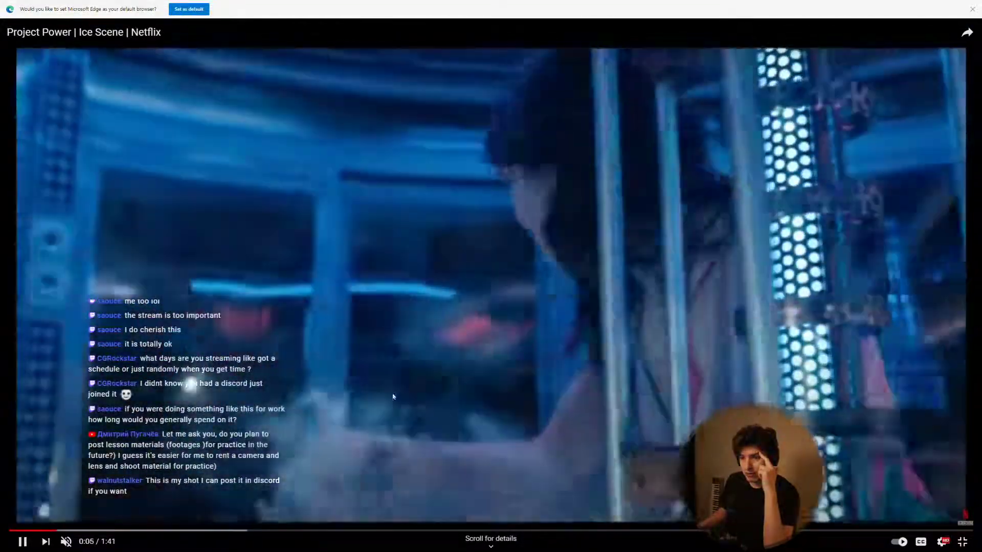
left_click(419, 455)
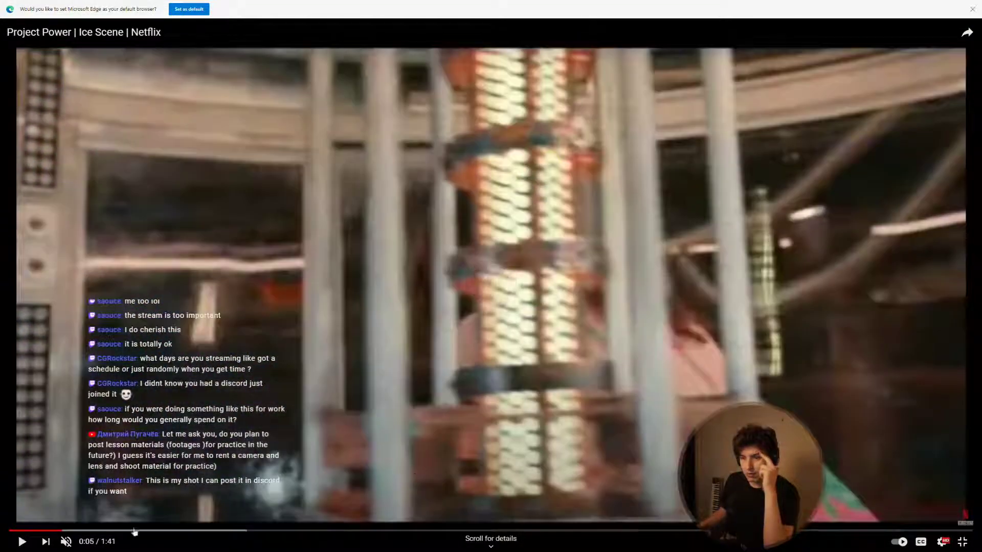
left_click(20, 532)
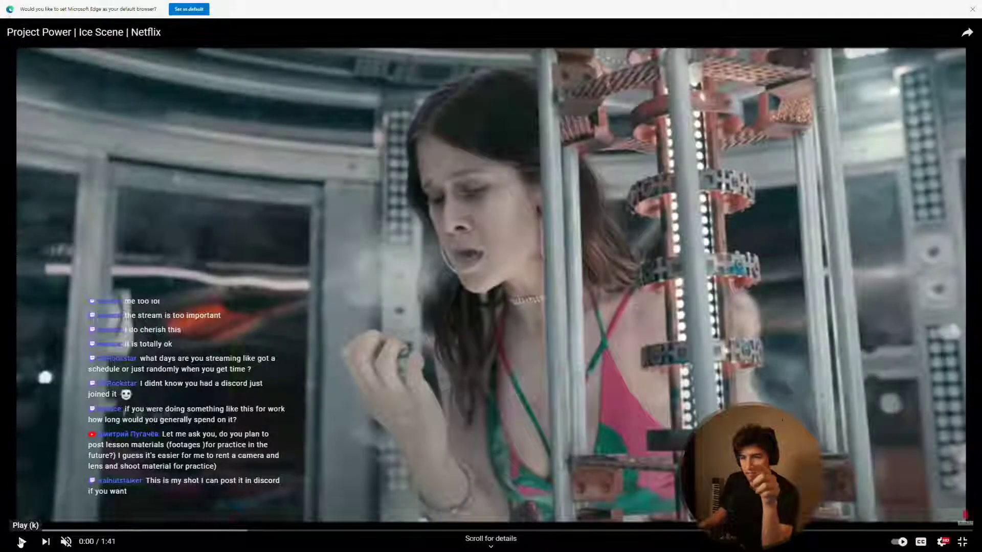
left_click(21, 541)
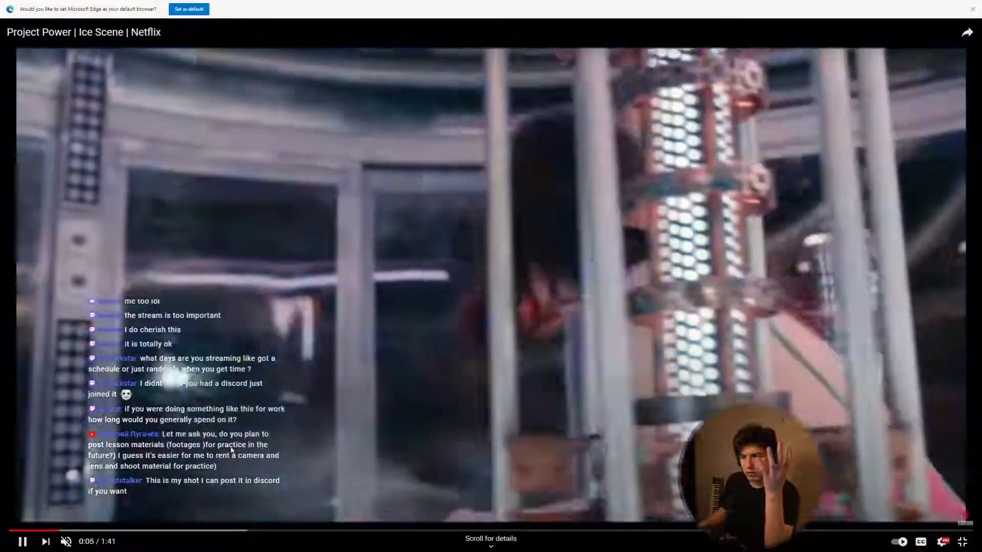
left_click(361, 449)
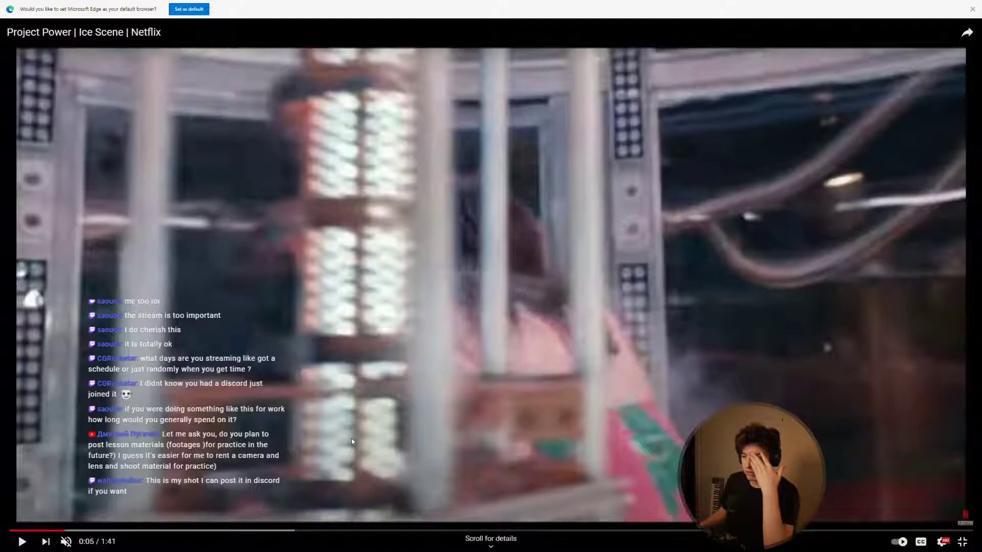
Play the clip from 0:05 to 0:27, pause it, and replay it from 0:22 to examine the freezing shot.
left_click(23, 542)
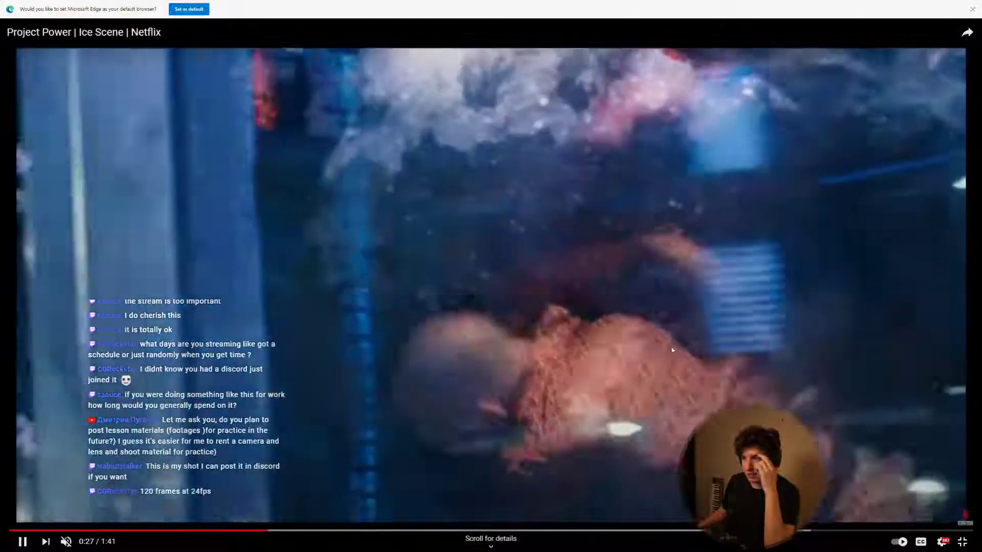
key("space")
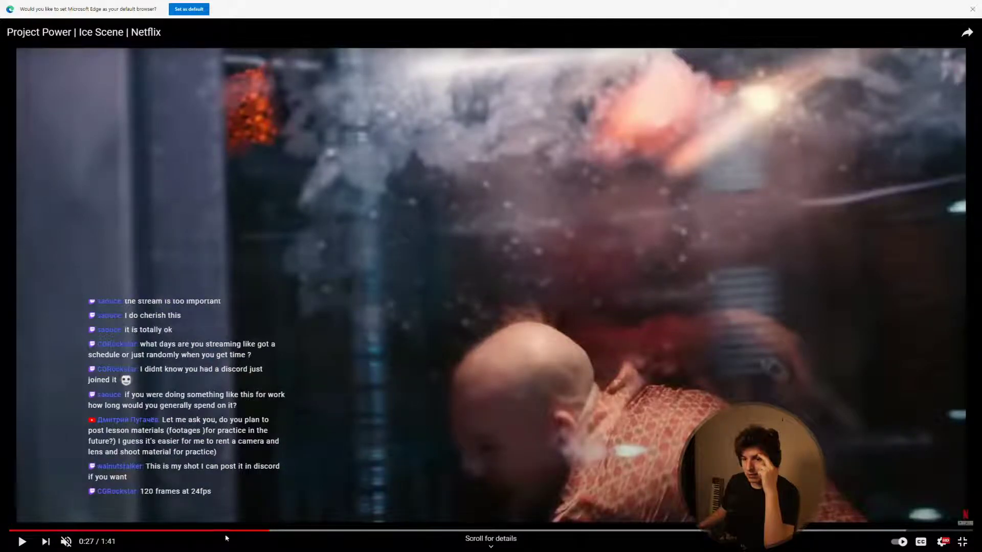
left_click(227, 530)
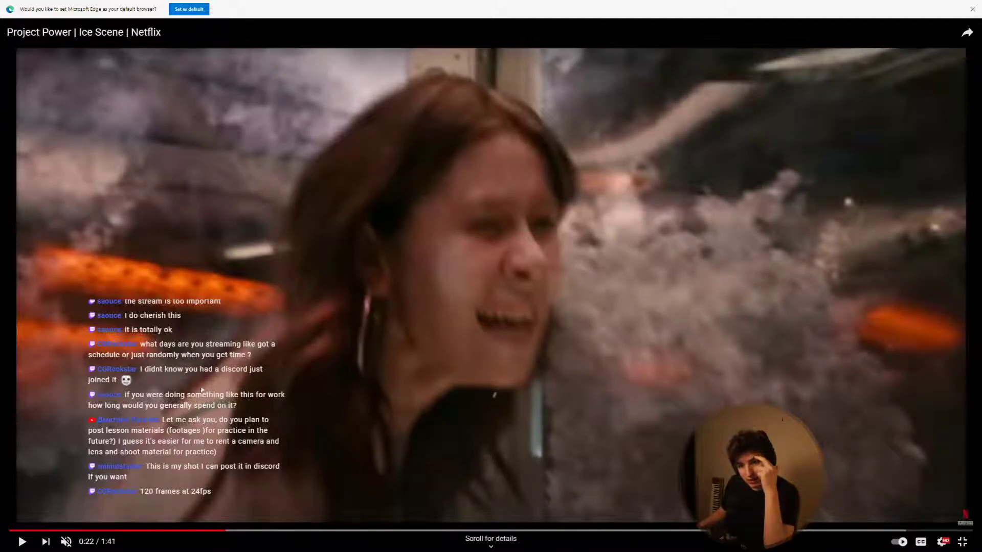
left_click(201, 447)
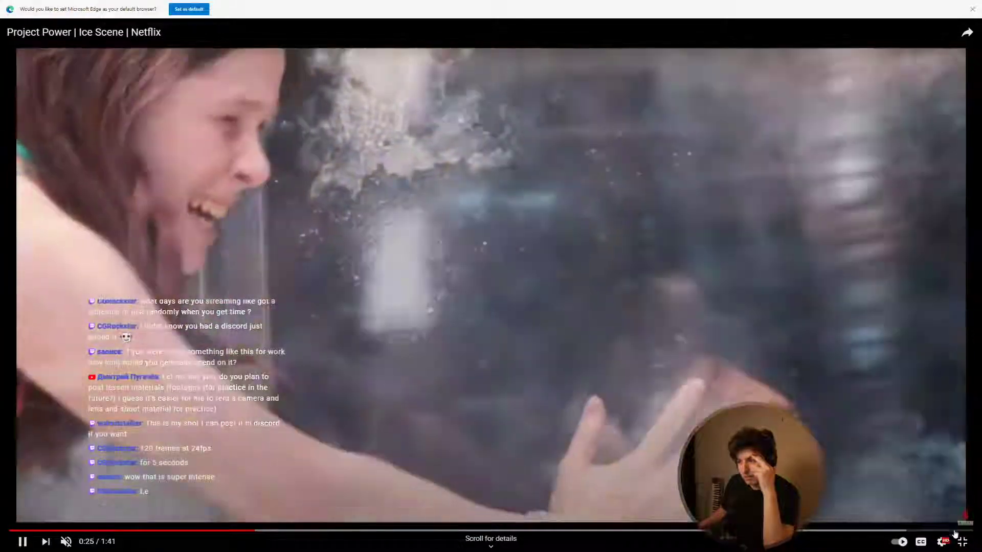
Leave full screen, skip ahead to about 0:49 in the clip and return to full screen playback.
left_click(955, 542)
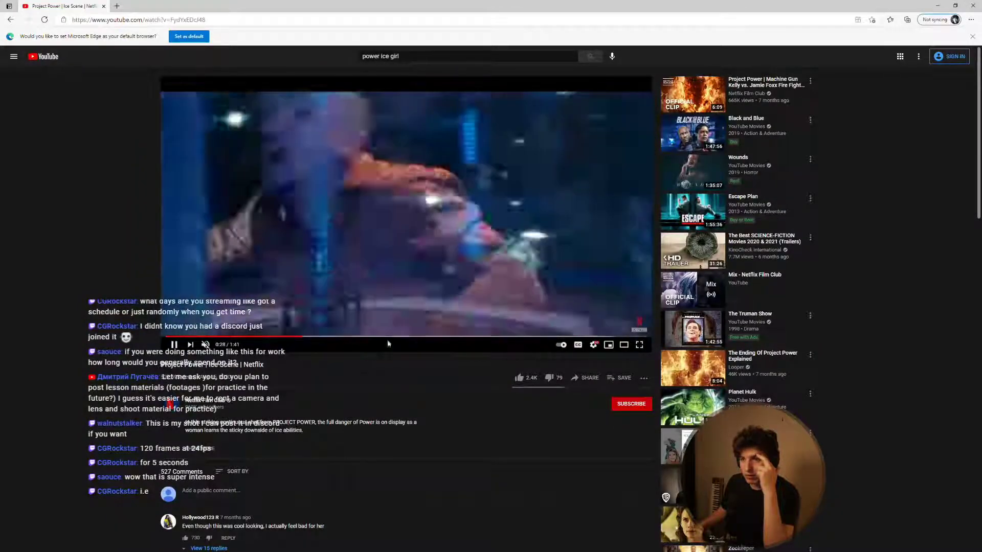
left_click(397, 337)
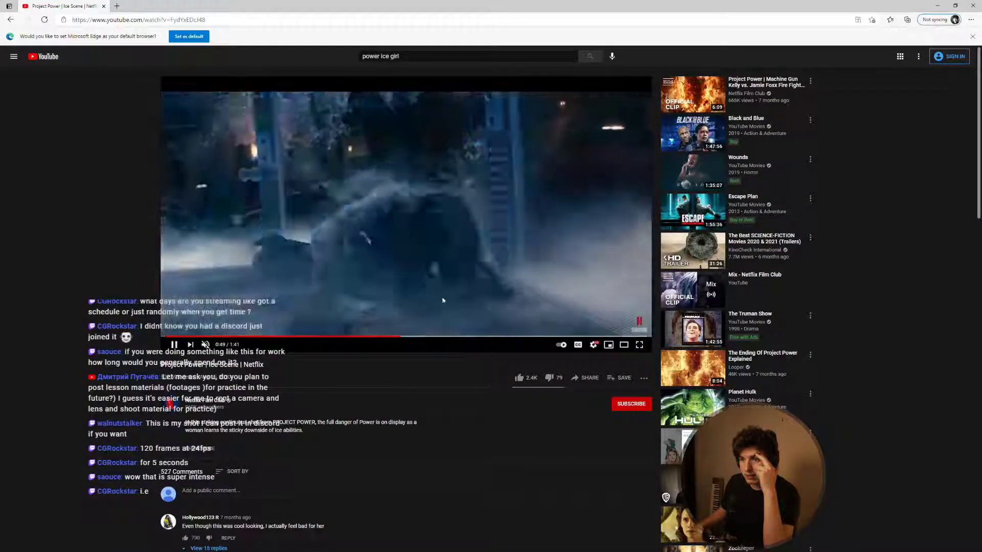
left_click(442, 300)
left_click(639, 344)
left_click(589, 310)
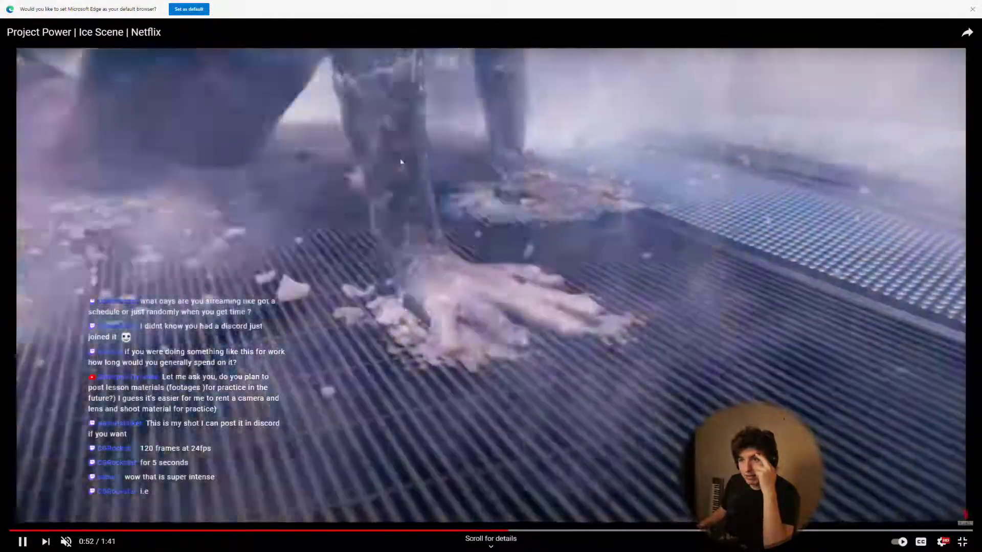
Pause and rewind the frozen-arms shot, replaying from 0:47 and stopping at the face close-up at 0:58.
left_click(380, 103)
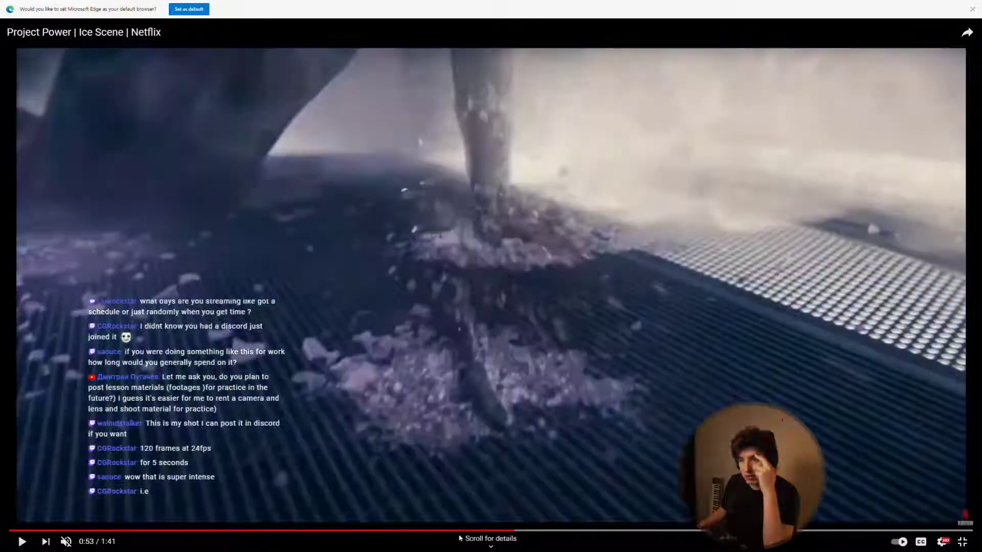
left_click(485, 530)
left_click(385, 292)
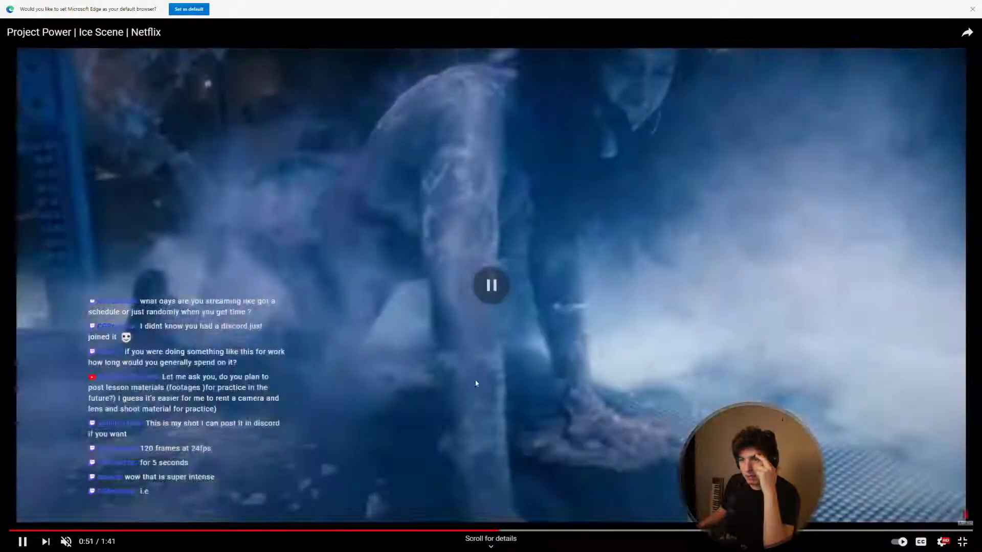
left_click(475, 384)
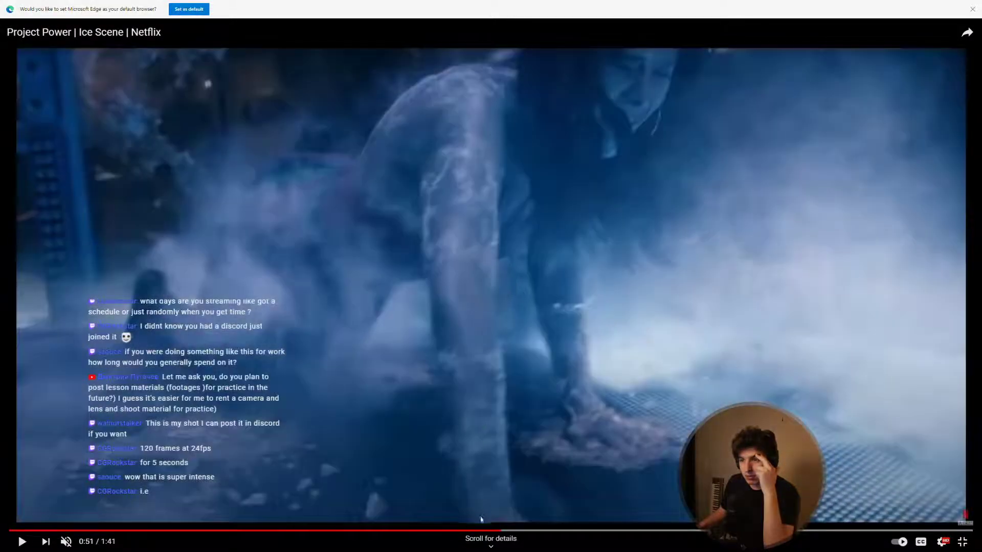
left_click_drag(476, 532, 460, 532)
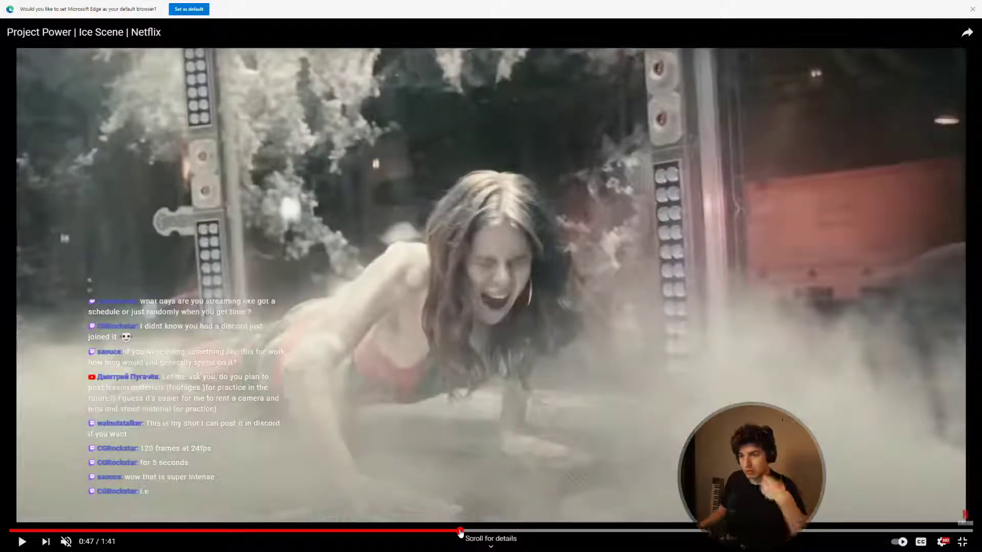
left_click(418, 277)
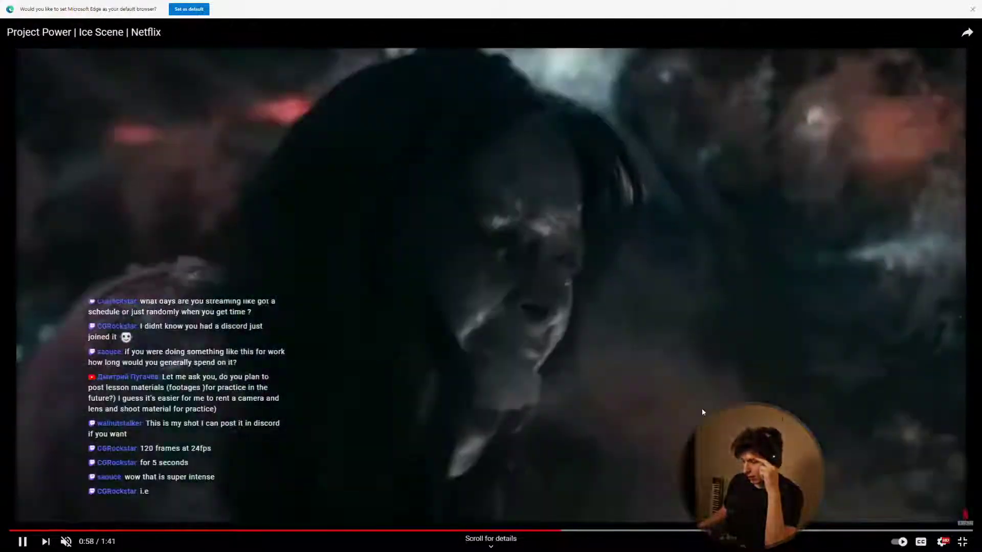
left_click(702, 408)
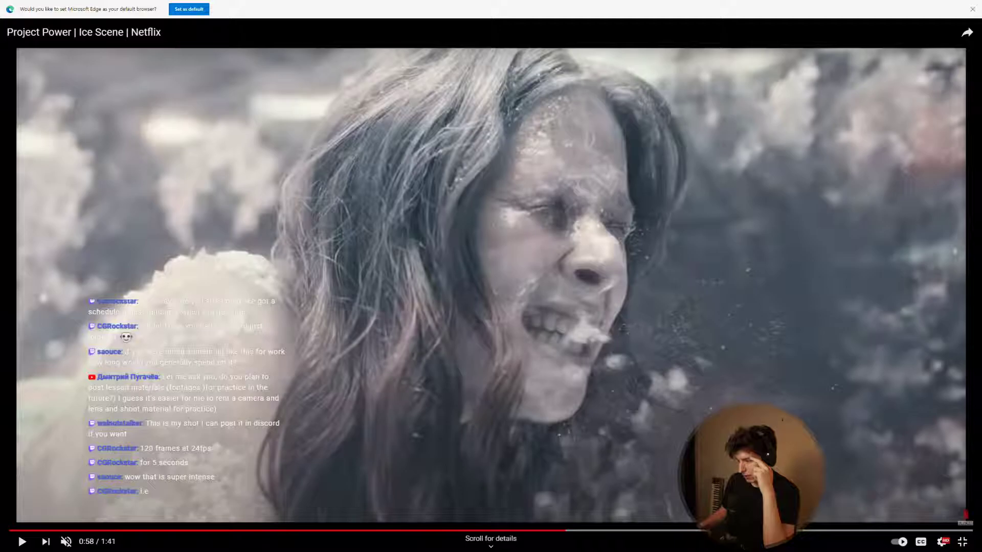
Leave full screen, switch back to Maya and replay the dog's head turn to check how the mesh fits.
left_click(962, 541)
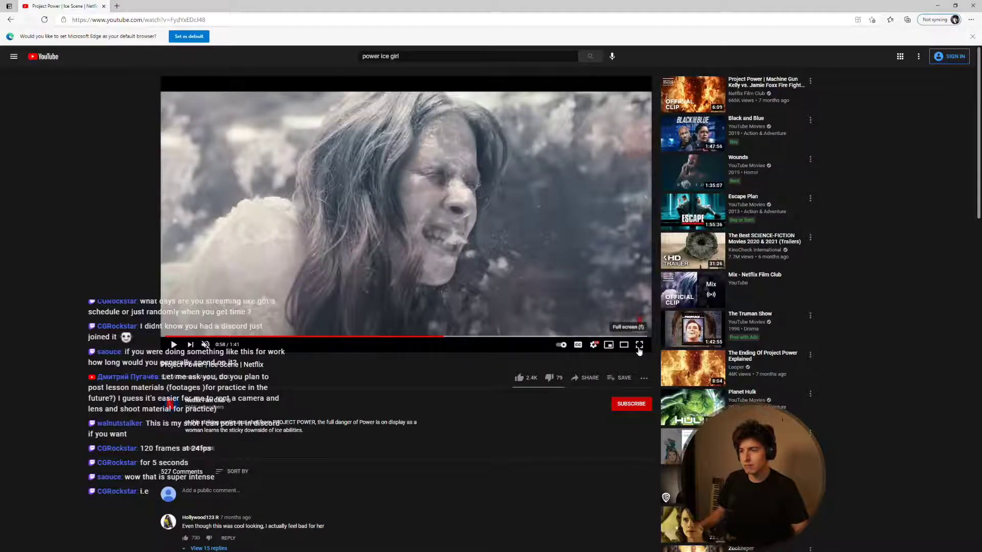
left_click(938, 5)
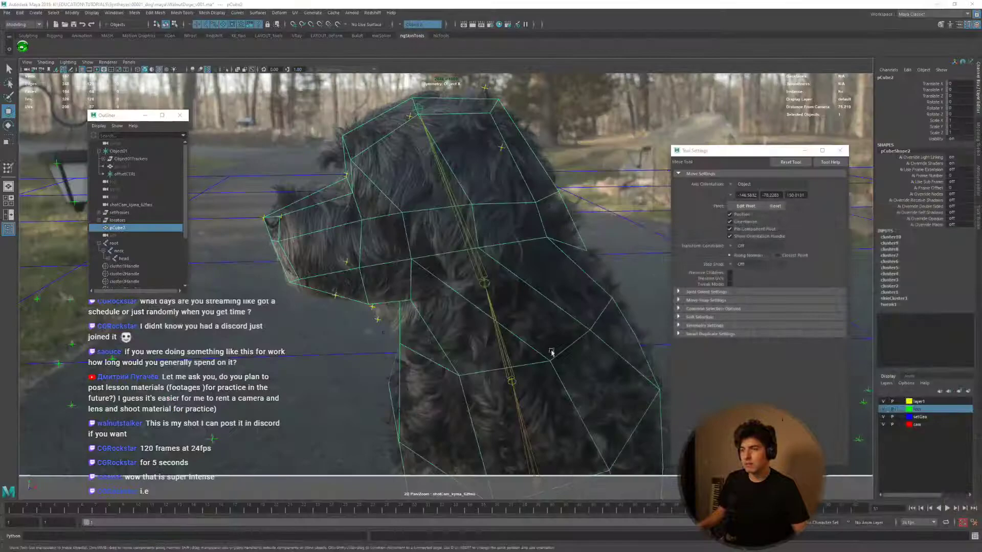
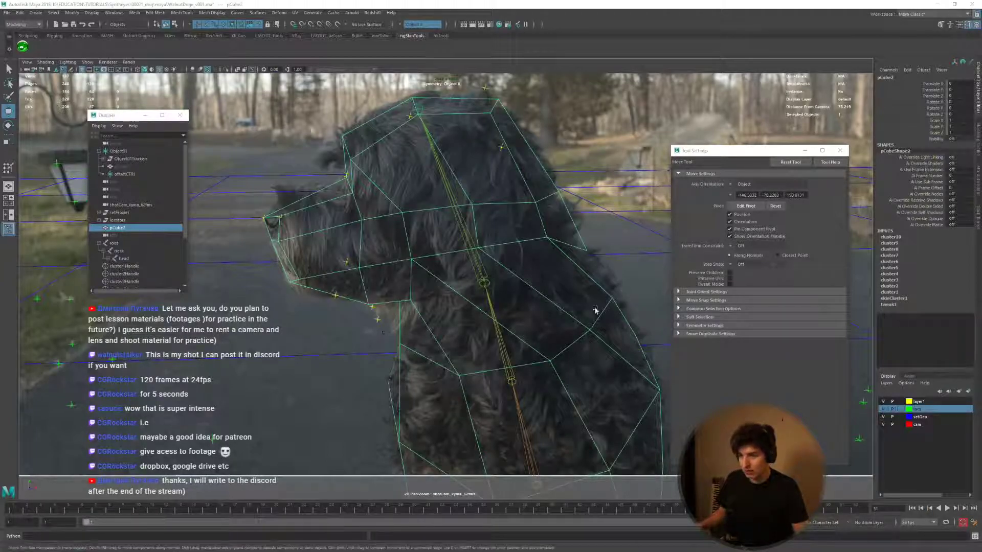
key("alt+v")
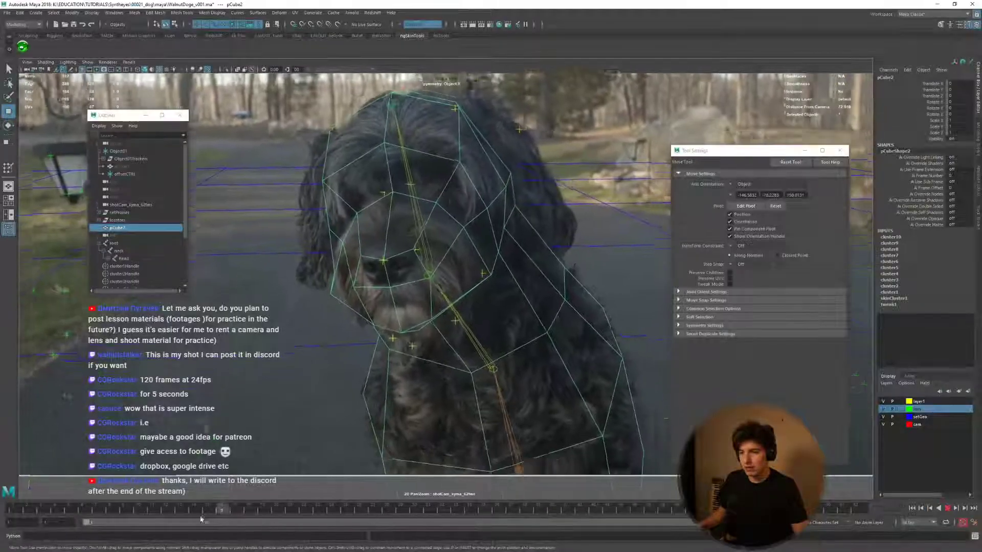
key("alt+v")
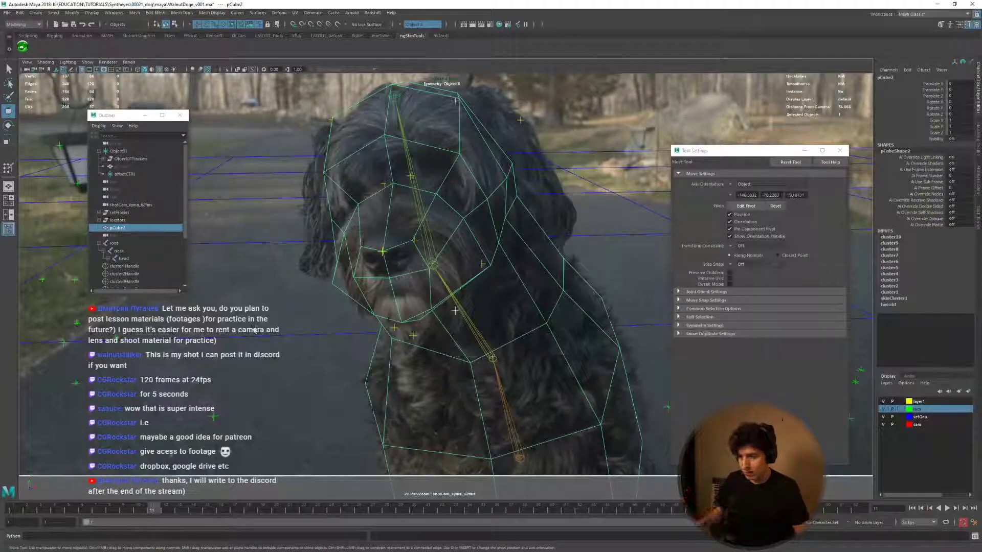
key("alt+v")
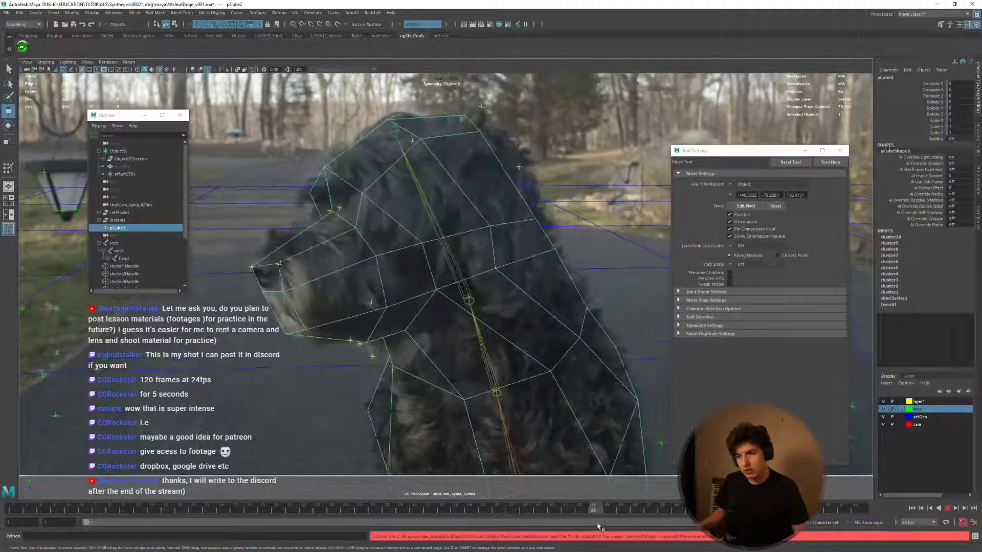
Create a cluster on the mesh vertex below the dog's jaw at frame 38.
key("Escape")
right_click(456, 339)
left_click(418, 333)
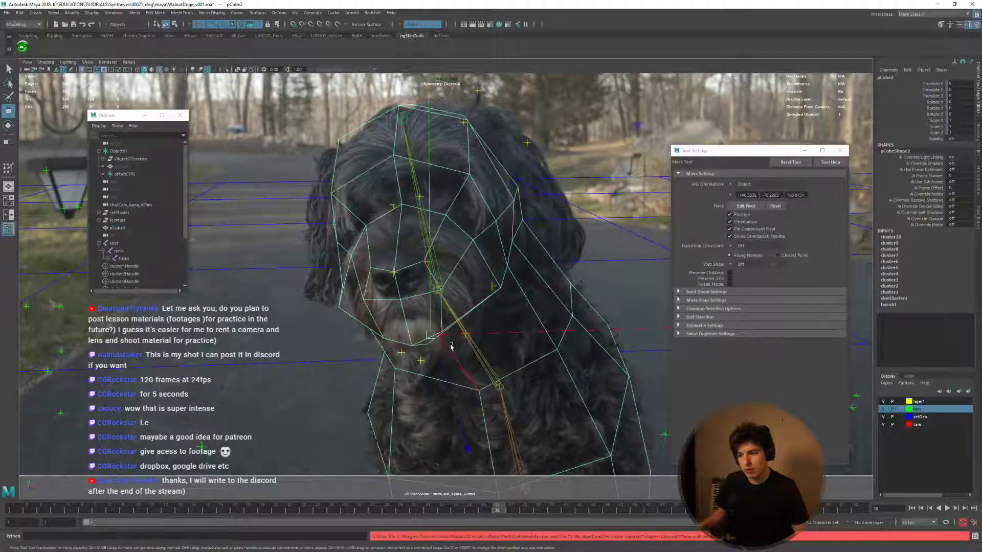
right_click(450, 344)
left_click(448, 344)
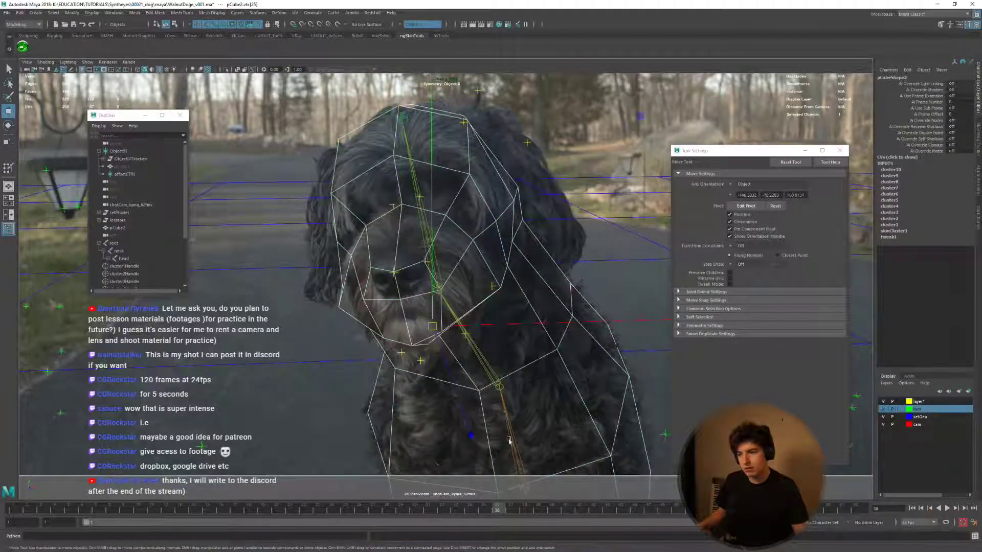
key("alt+v")
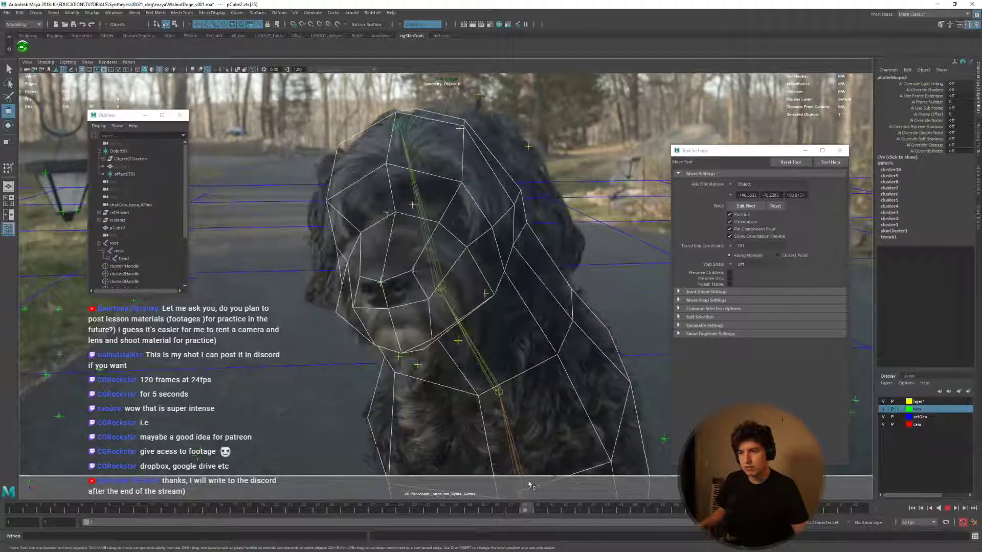
key("alt+v")
key("space")
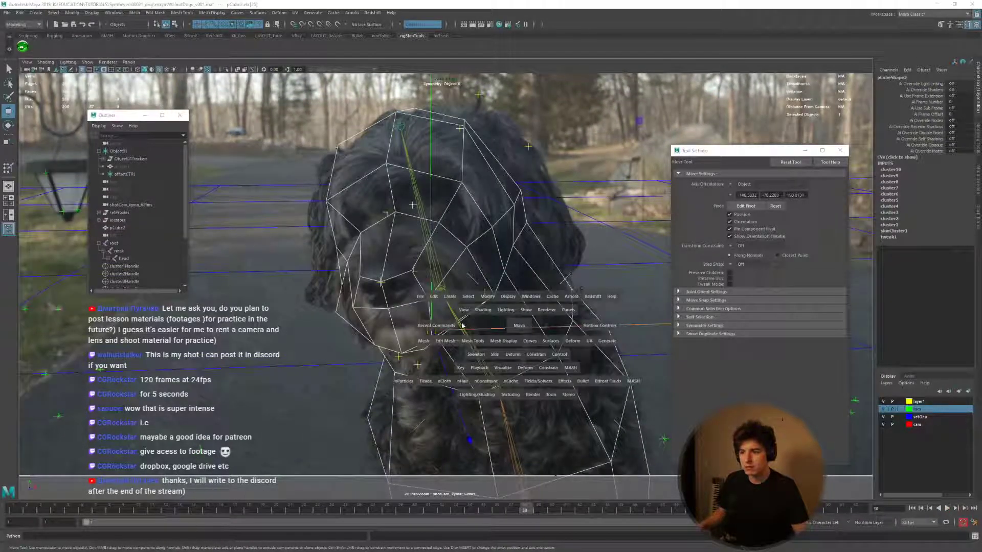
left_click(450, 342)
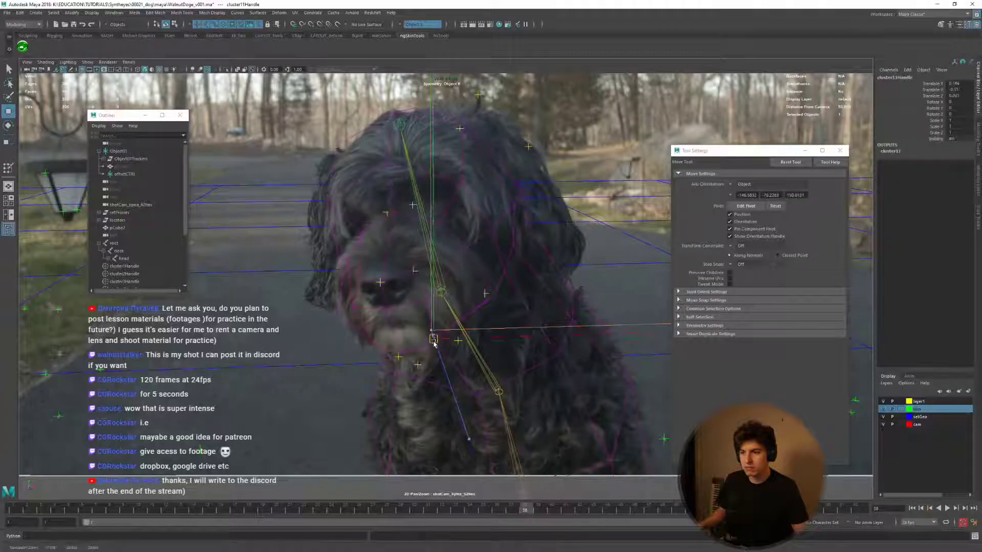
Key the jaw cluster's translation through the head turn up to frame 48, fitting the mesh to the footage, and replay it.
left_click_drag(525, 510, 662, 508)
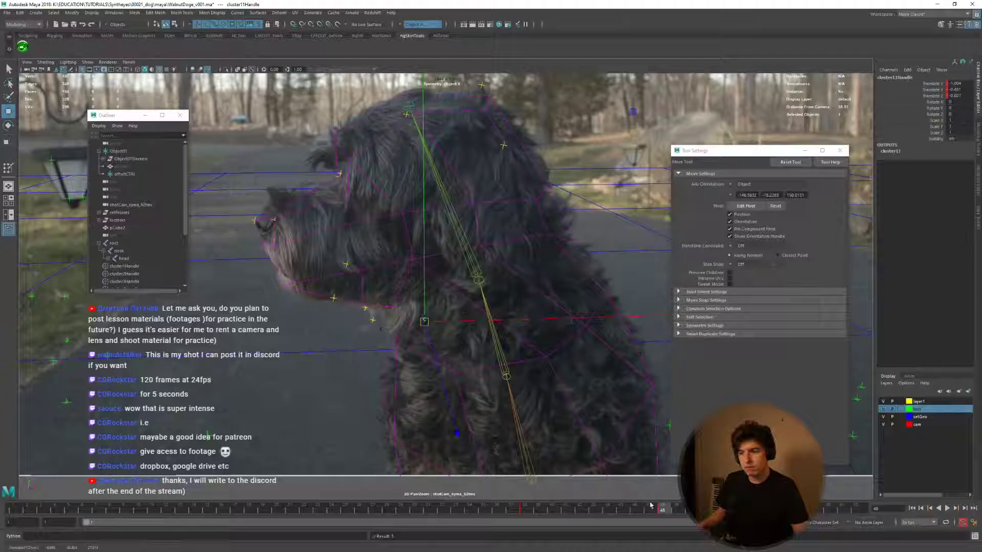
key("alt+v")
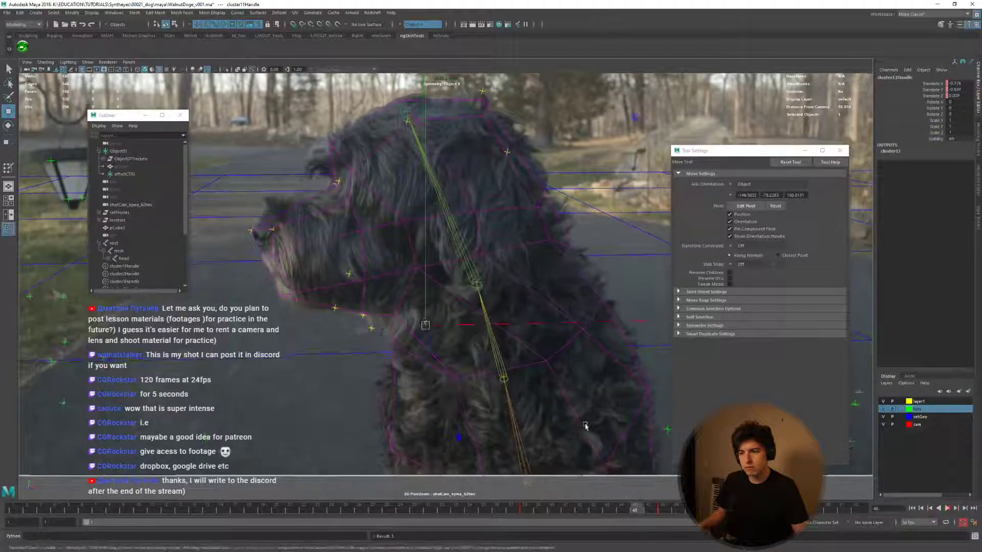
key("alt+v")
middle_click_drag(585, 426, 580, 425)
key("alt+v")
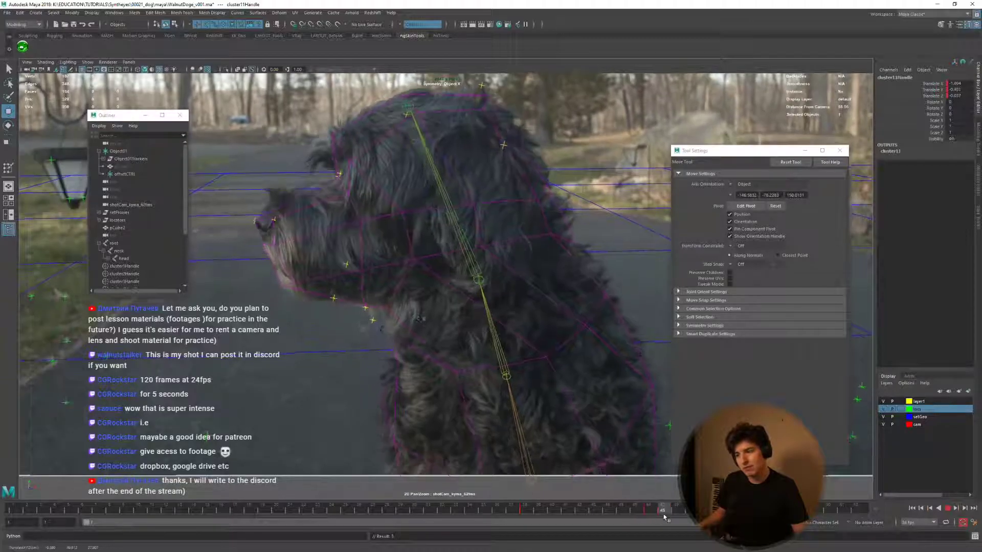
Cut the jaw cluster's key at frame 48 and replay the head turn.
right_click(662, 513)
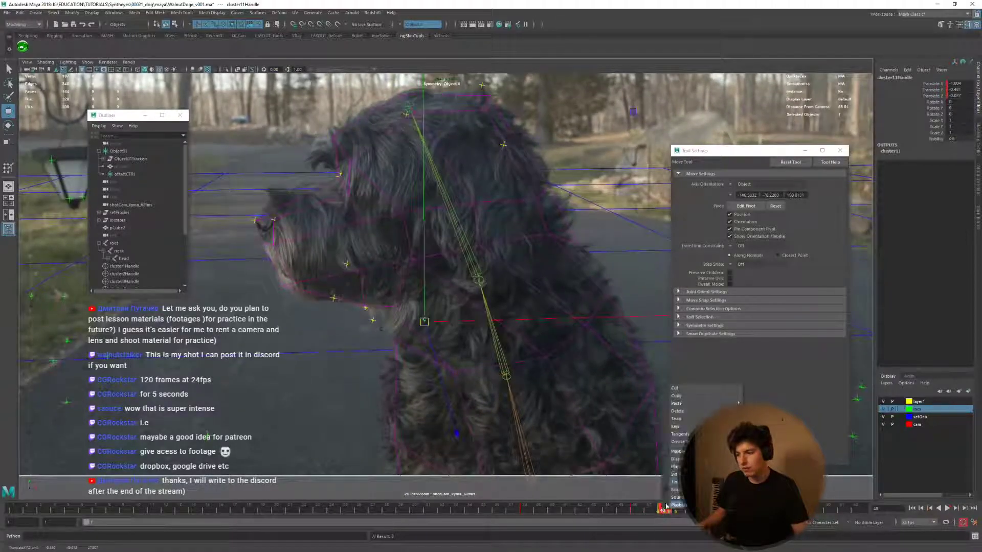
left_click(687, 389)
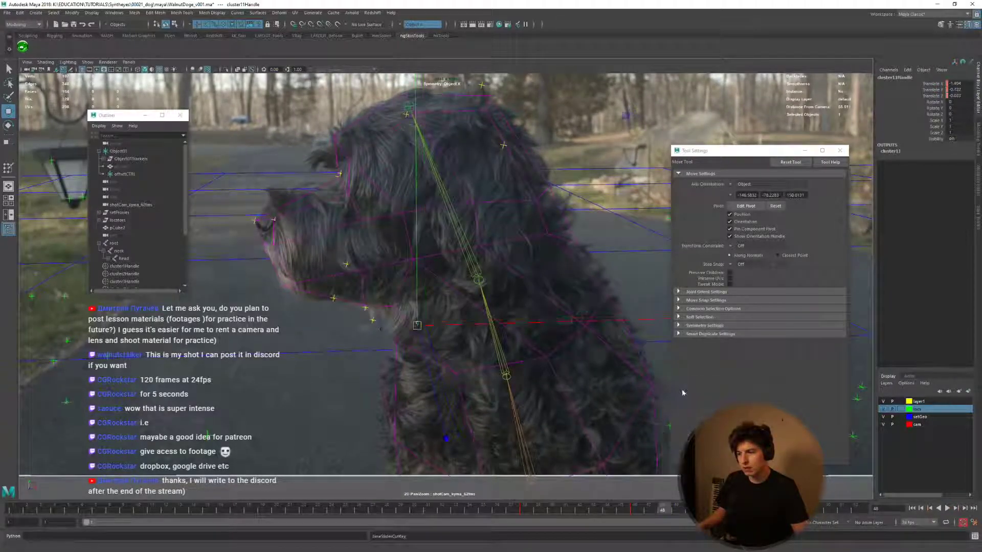
key("alt+v")
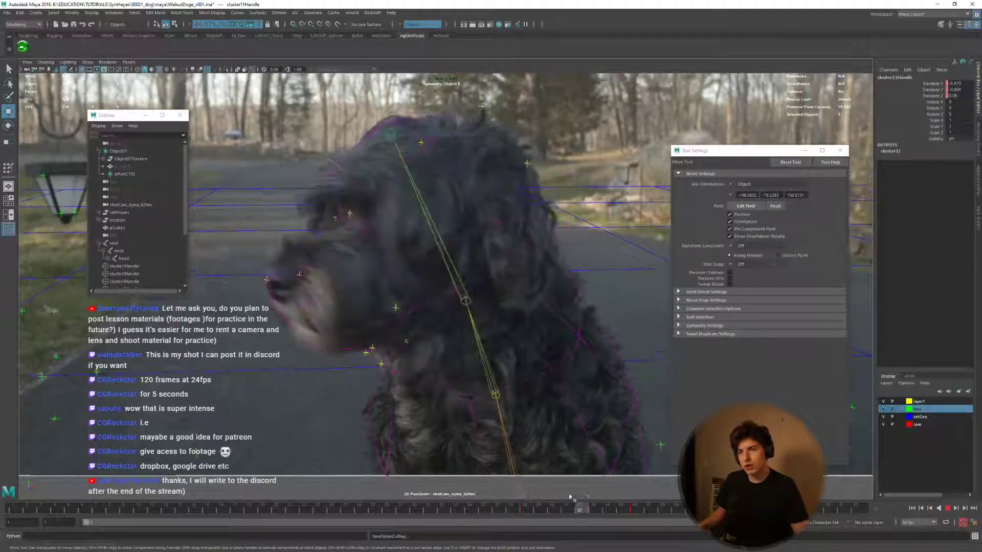
Create a cluster on the mesh vertex at the back of the dog's crown at frame 39.
key("Escape")
left_click(474, 144)
right_click_drag(448, 147, 448, 147)
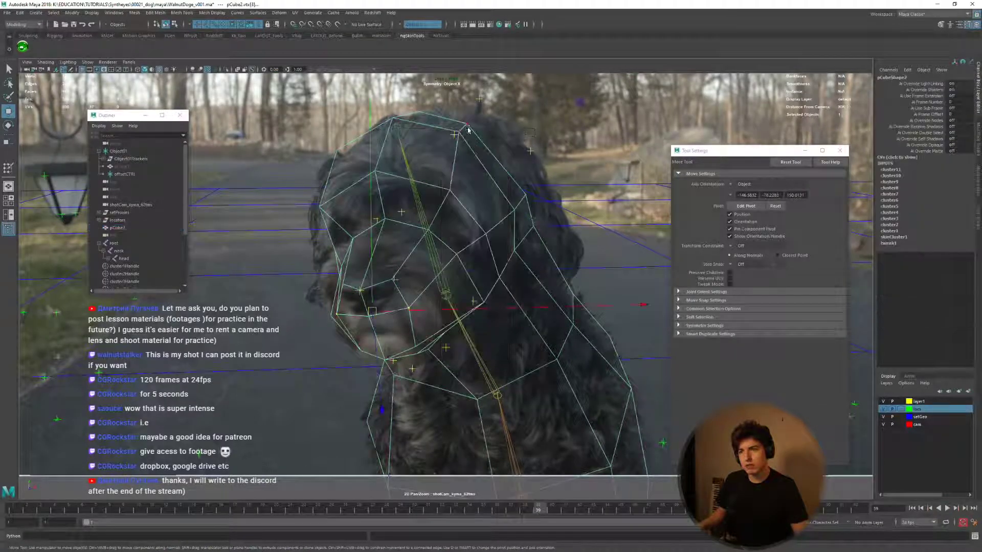
key("space")
left_click(420, 167)
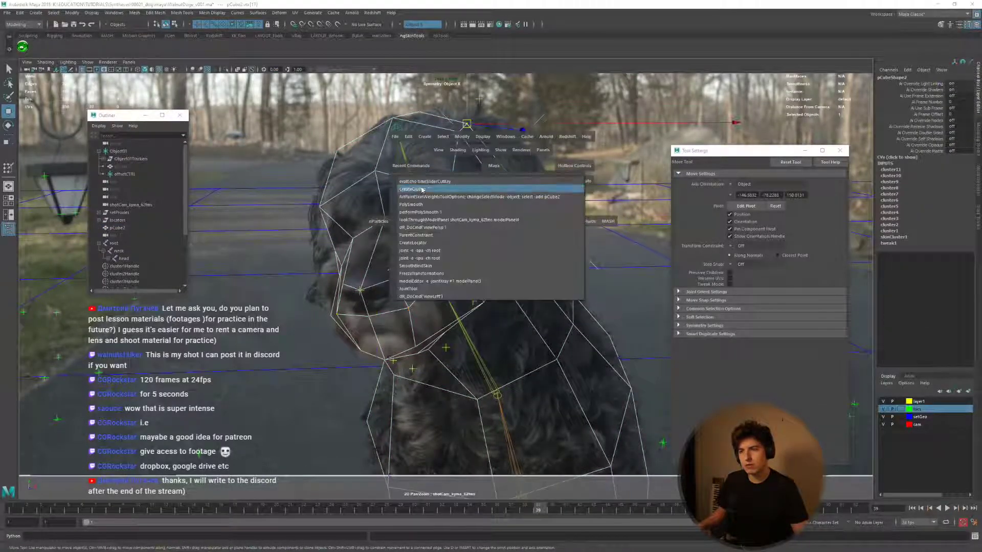
left_click(421, 189)
Raise the crown cluster slightly to the fur outline, key its translation at frame 39 and replay the turn.
left_click_drag(466, 123, 467, 117)
key("shift+w")
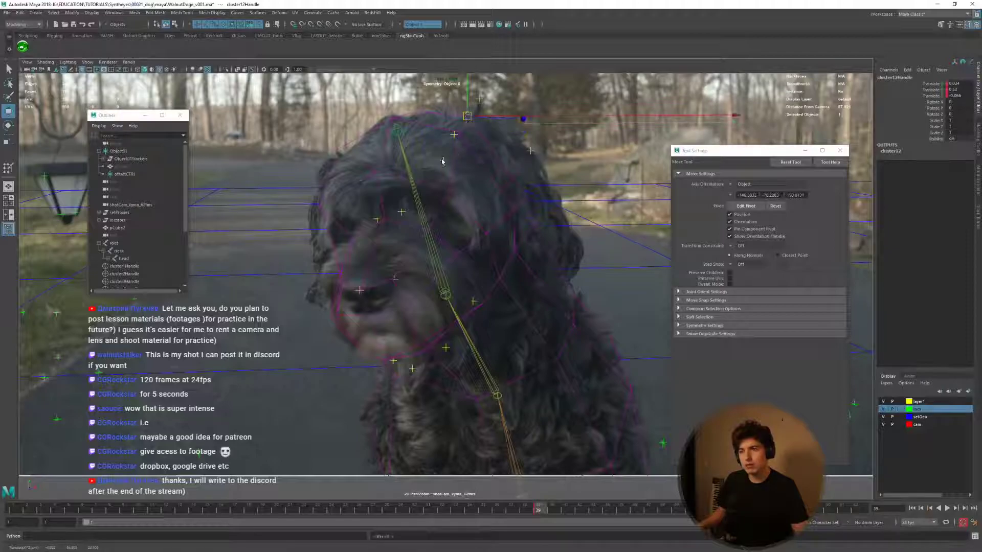
key("alt+v")
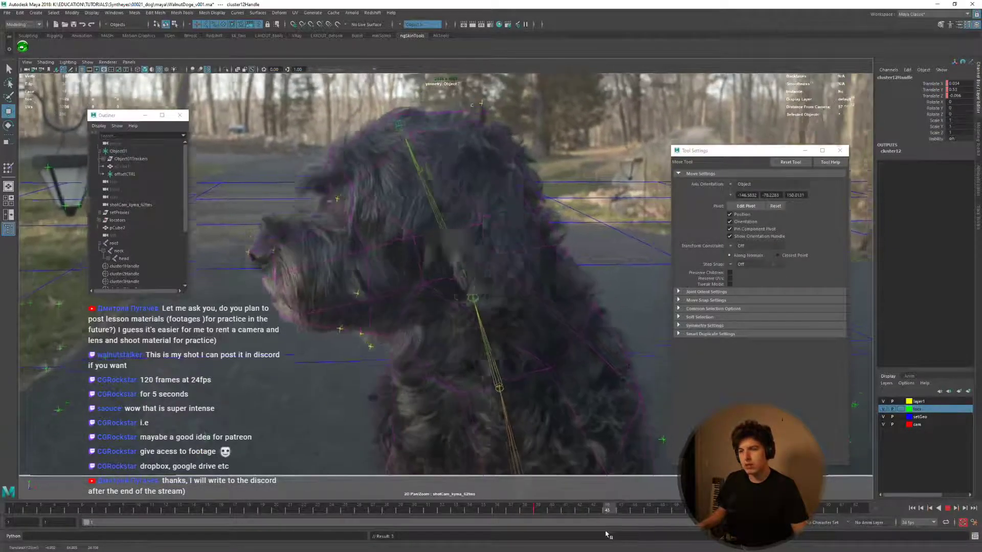
key("alt+v")
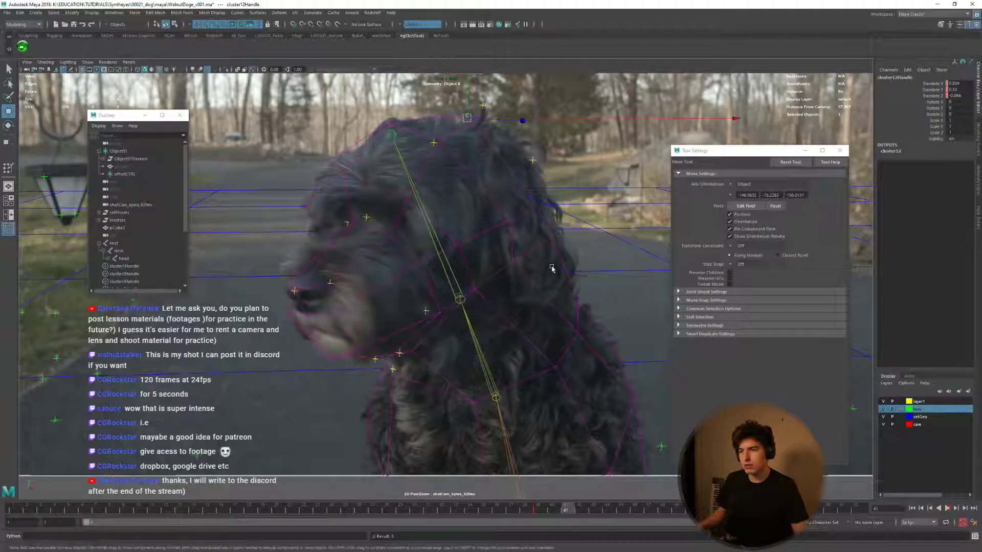
Create a cluster on the mesh vertex at the back of the dog's head at frame 41 and shift it toward the fur outline.
left_click(554, 246)
right_click_drag(555, 248, 524, 245)
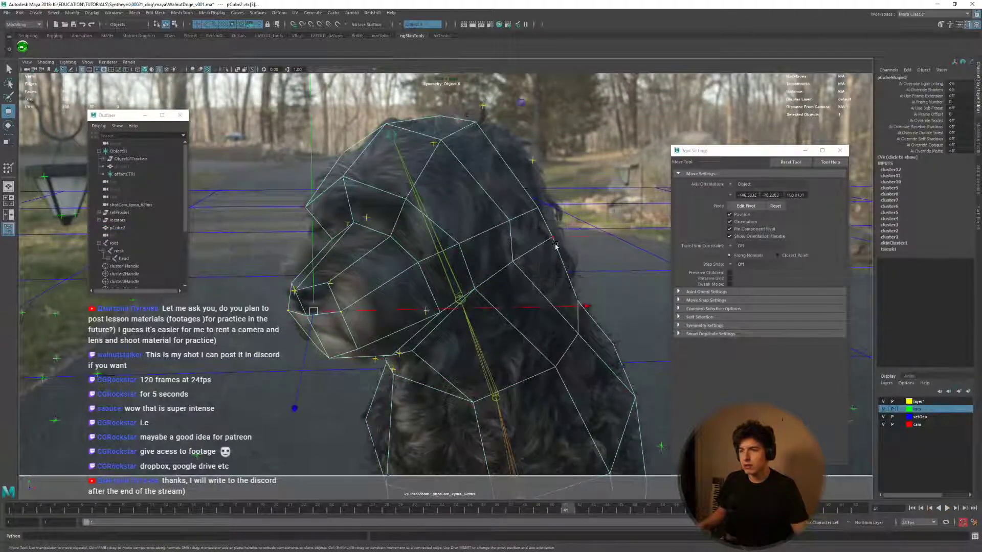
left_click(552, 239)
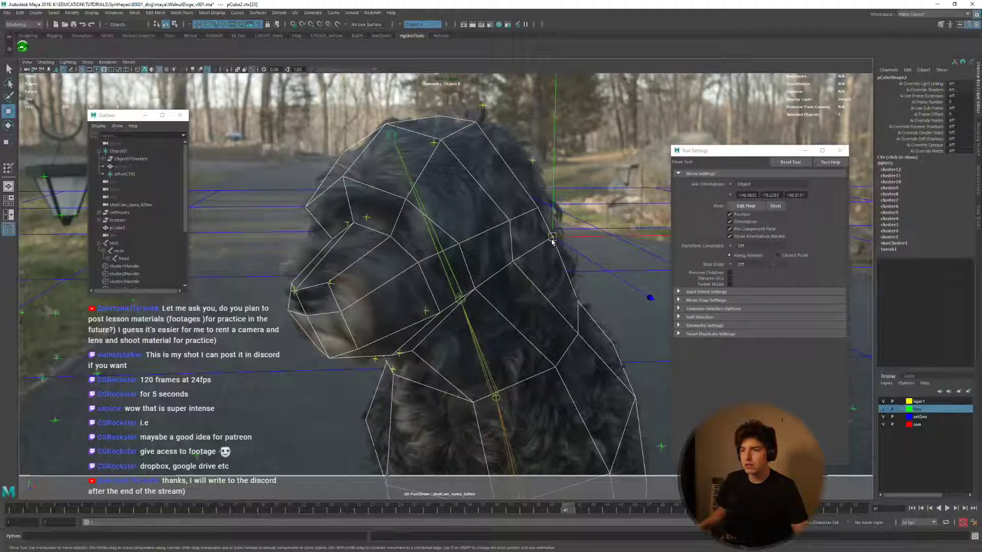
key("space")
left_click(550, 290)
left_click(562, 266)
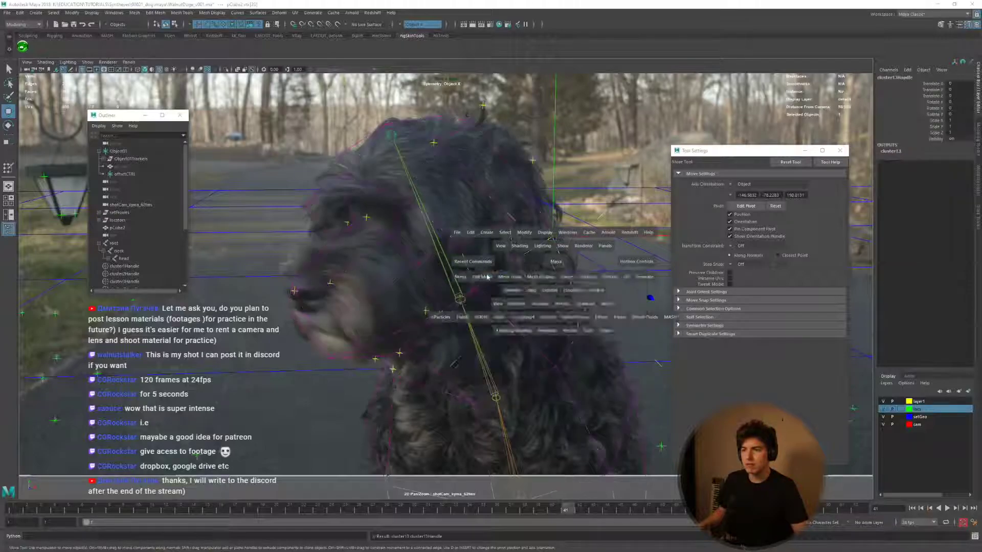
left_click_drag(553, 252, 558, 249)
key("alt+period")
key("alt+period")
Try to move the mesh vertex on the side of the dog's head by the ear, then undo the move.
left_click(539, 324)
right_click_drag(540, 324, 511, 324)
left_click(494, 224)
left_click_drag(501, 224, 567, 192)
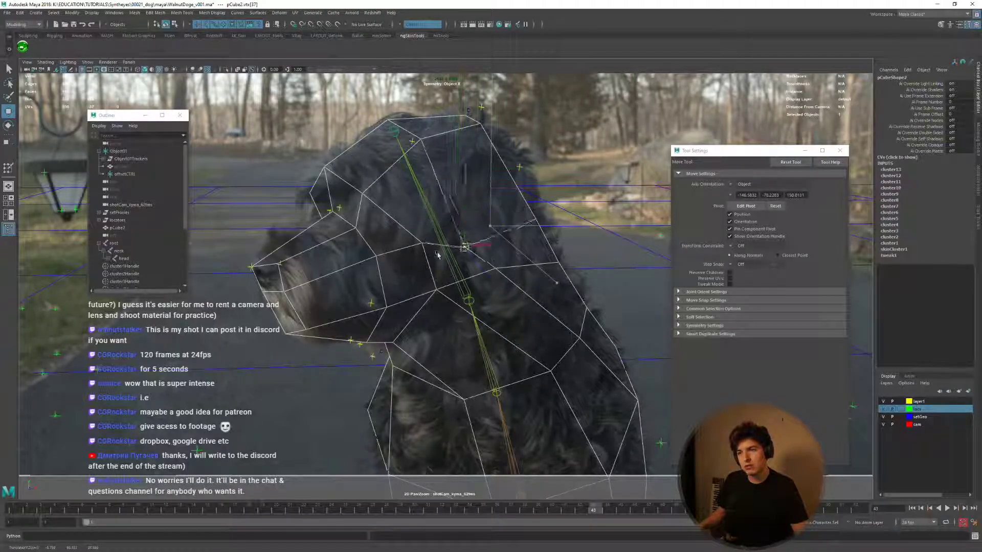
key("ctrl+z")
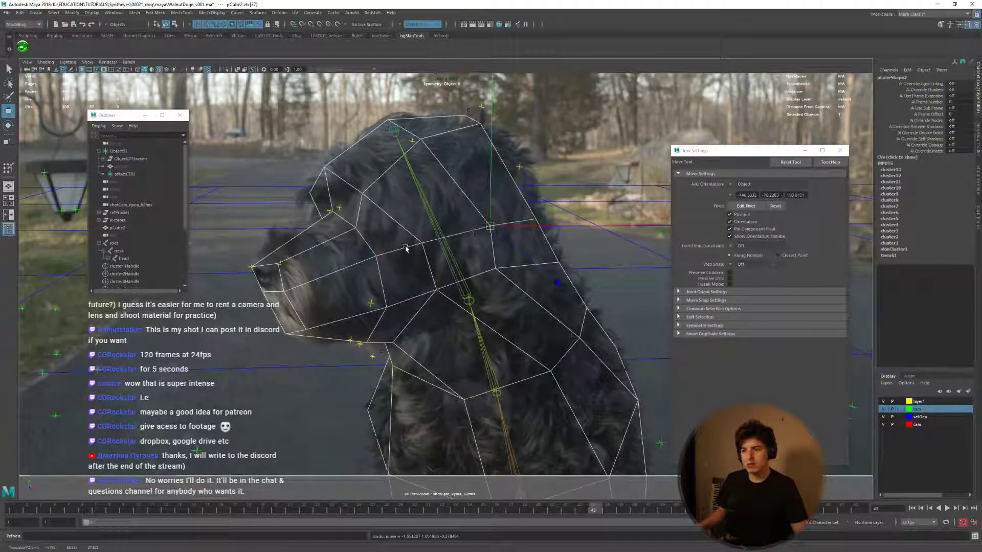
Replay the head turn with the whole dog mesh selected, stopping at frame 38.
right_click_drag(406, 248, 427, 244)
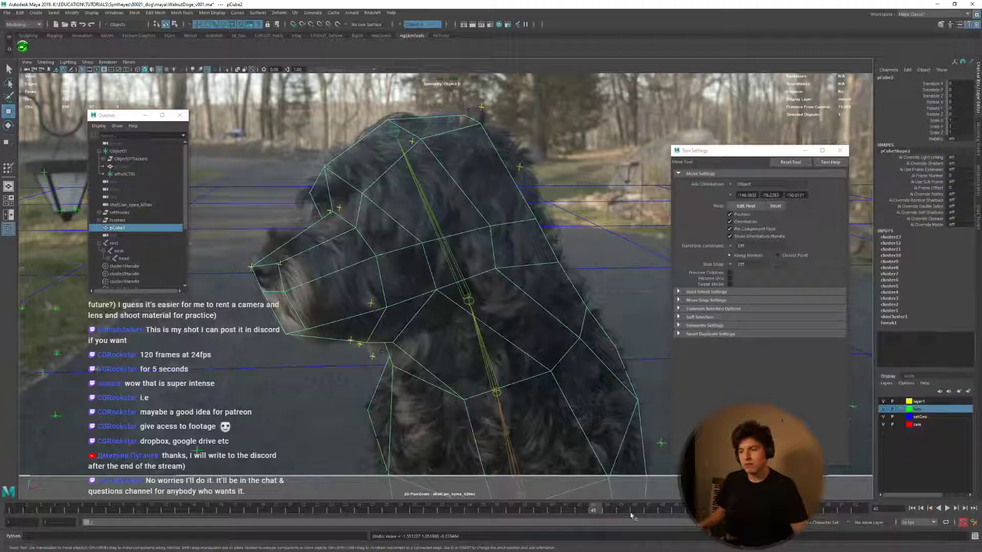
key("alt+v")
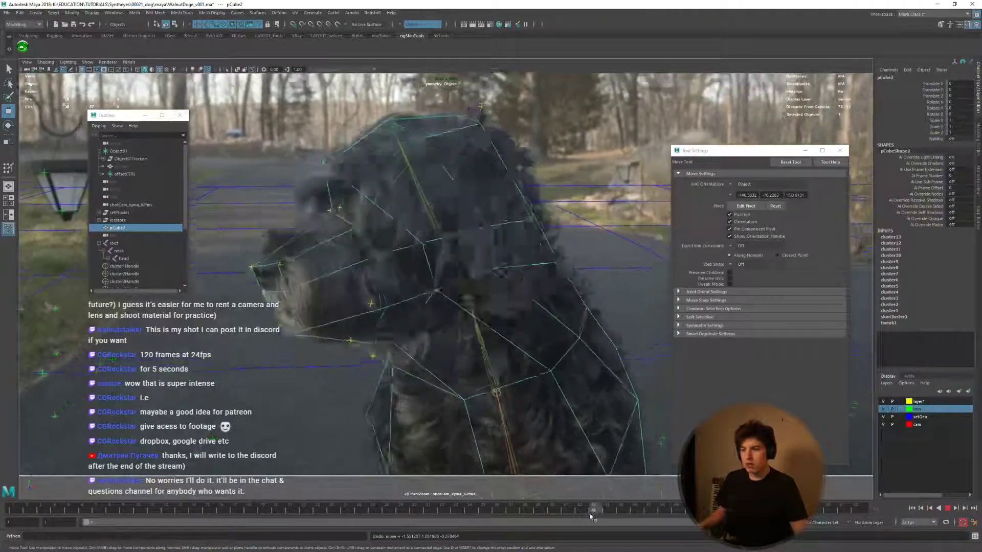
left_click(525, 514)
Create a cluster on the mesh vertex low on the dog's chest at frame 38, nudge it slightly and key its translation.
mouse_move(490, 333)
right_mouse_down()
mouse_move(451, 329)
mouse_move(447, 345)
mouse_move(449, 335)
right_mouse_up()
key("w")
left_click(497, 495)
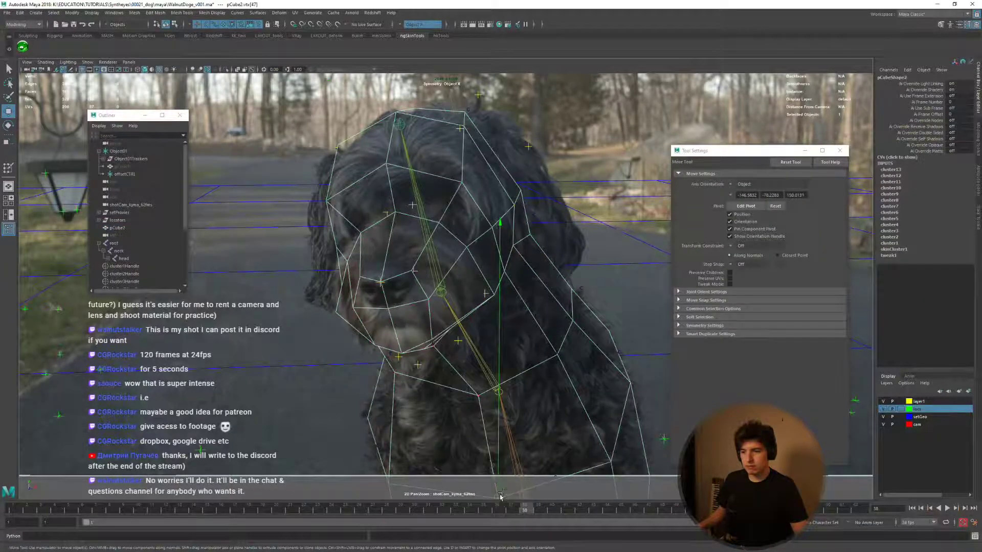
key("space")
left_click(410, 380)
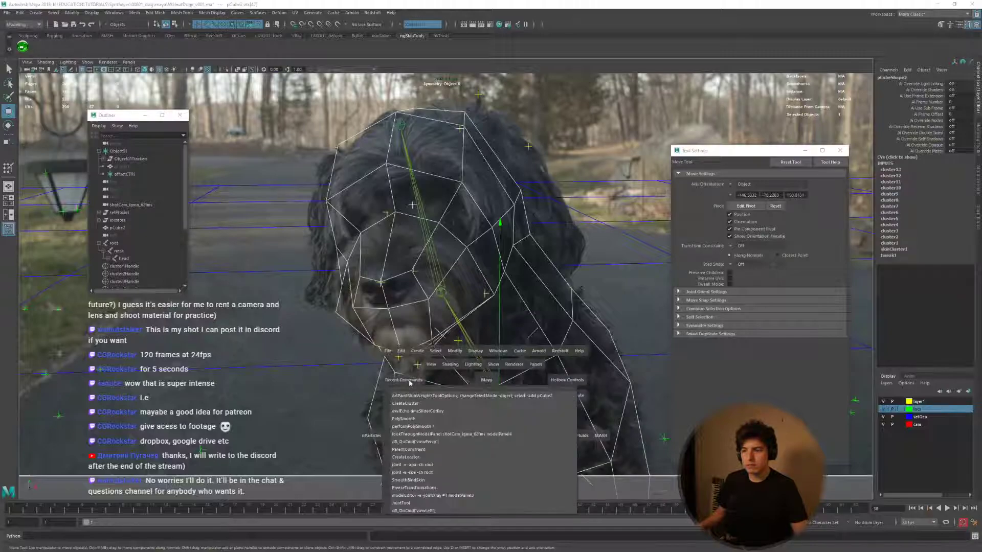
left_click(428, 403)
middle_click_drag(468, 440, 467, 434)
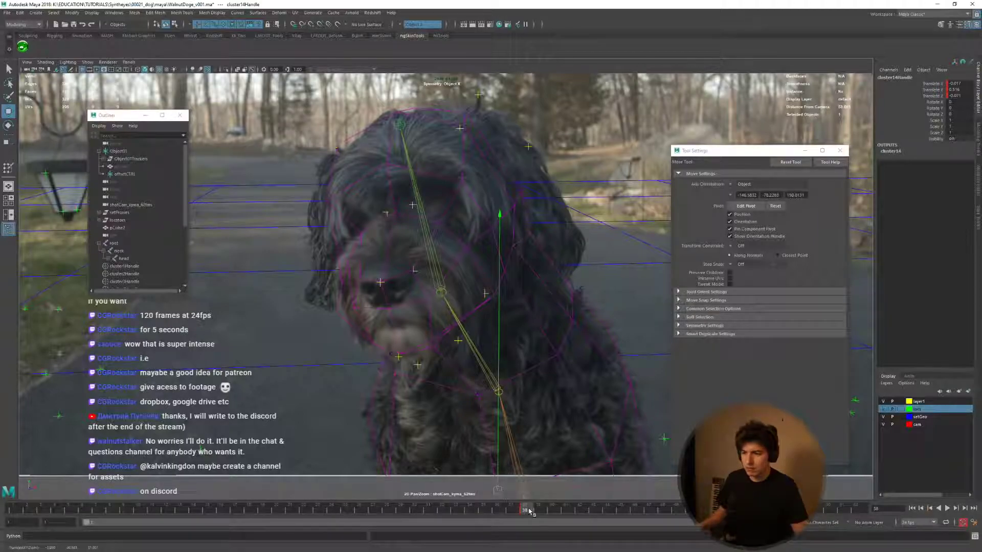
Raise the chest cluster to follow the footage during the head turn, keying its translation at frames 42 and 44.
left_click_drag(529, 512, 620, 506)
middle_click_drag(582, 439, 588, 425)
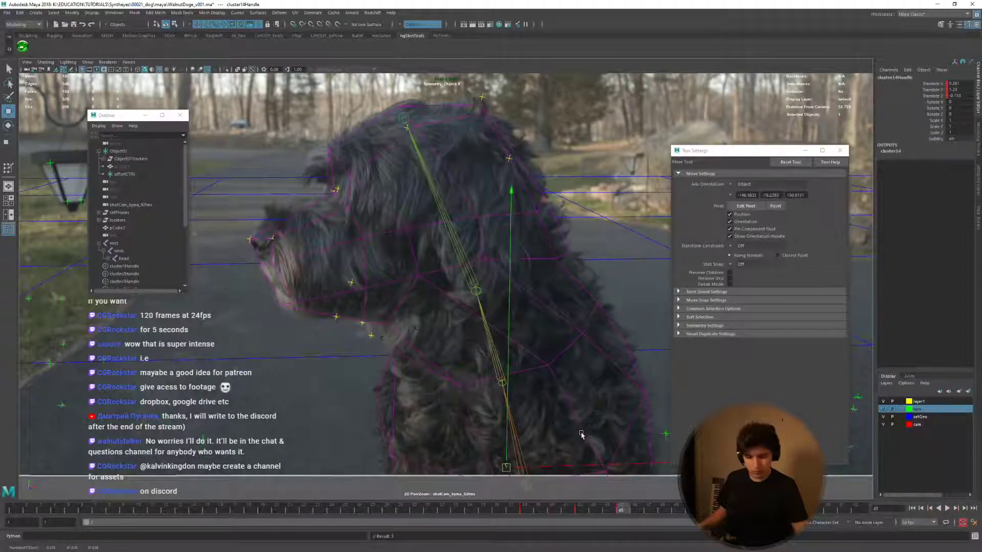
mouse_move(581, 434)
left_mouse_down()
mouse_move(559, 440)
mouse_move(581, 424)
left_mouse_up()
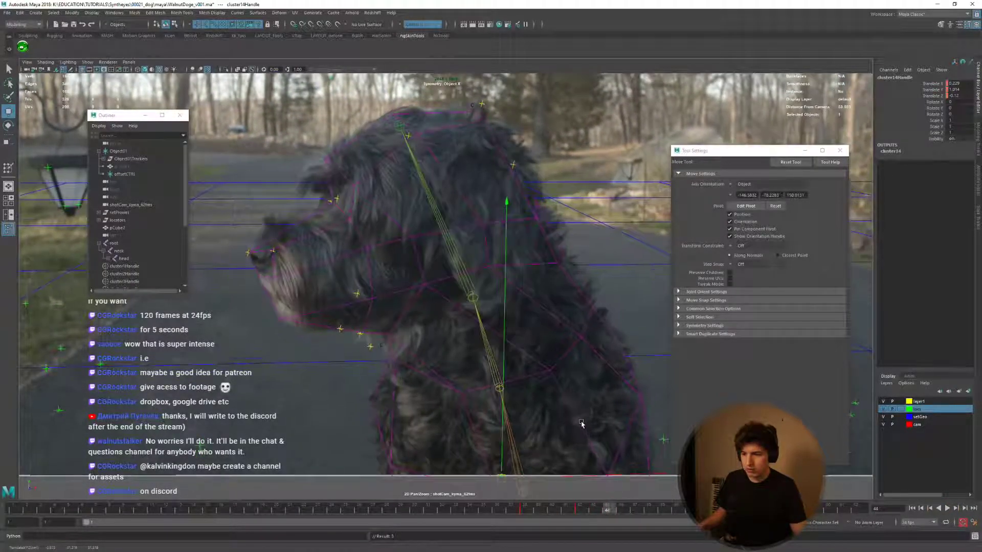
key("alt+comma")
key("alt+comma")
key("alt+period")
key("alt+period")
key("alt+comma")
key("alt+period")
key("alt+comma")
key("alt+comma")
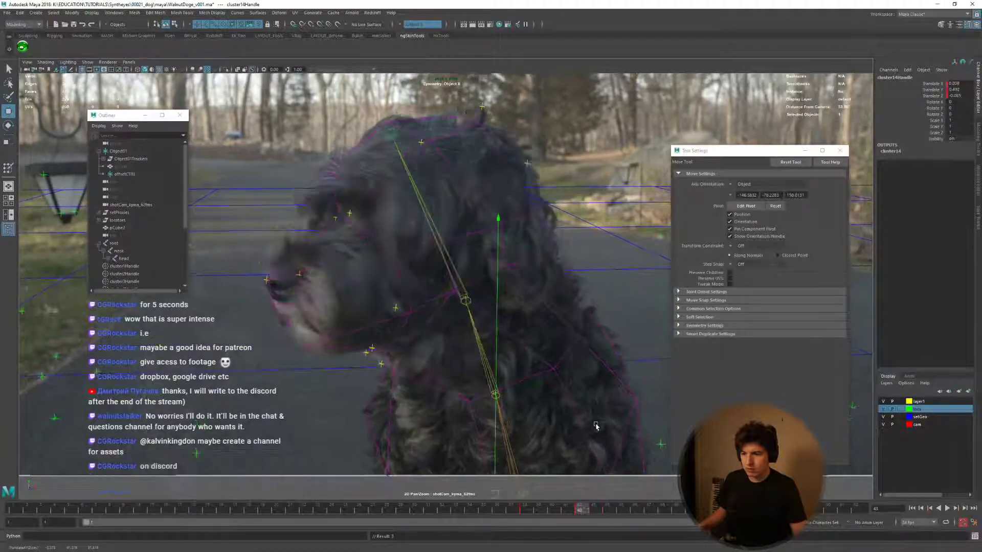
key("alt+period")
key("alt+period")
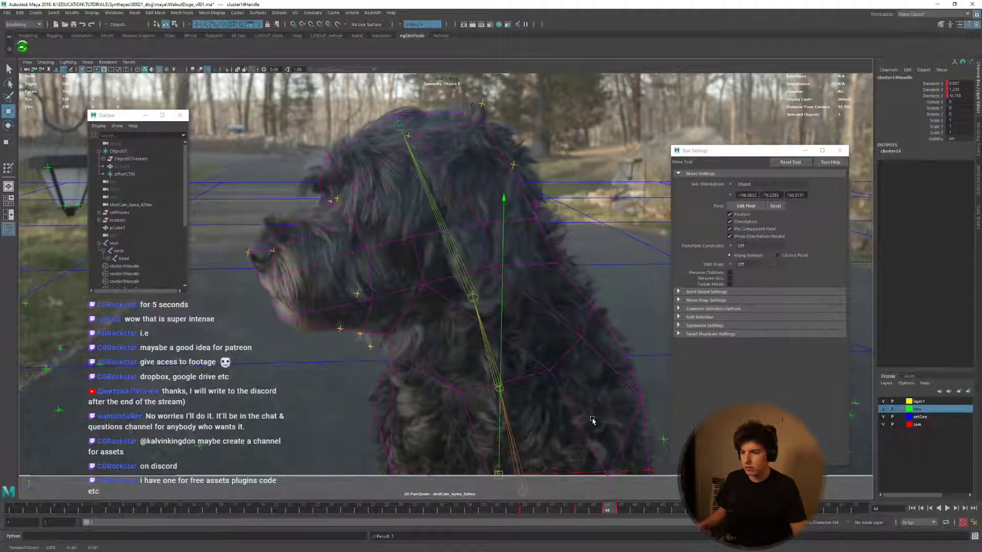
Refine the chest cluster's position frame by frame after frame 44, keying its translation at frames 45 and 47.
key("alt+period")
key("alt+comma")
key("alt+period")
key("alt+comma")
key("alt+period")
key("alt+period")
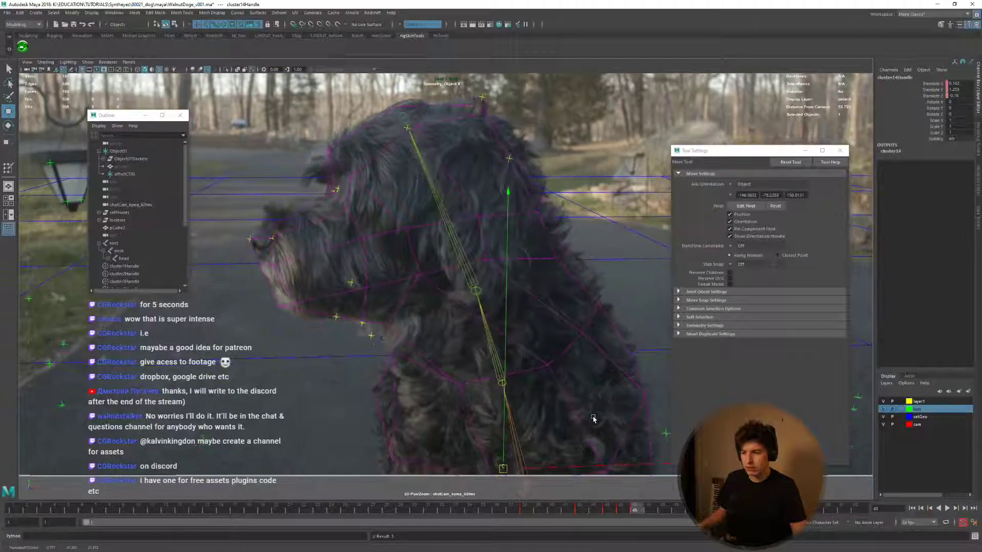
key("alt+period")
key("alt+period")
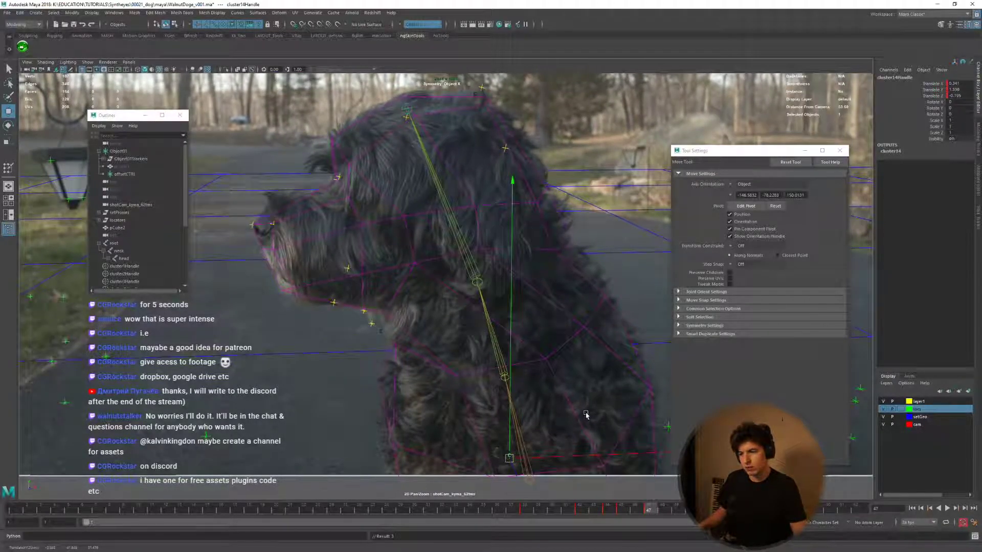
key("alt+period")
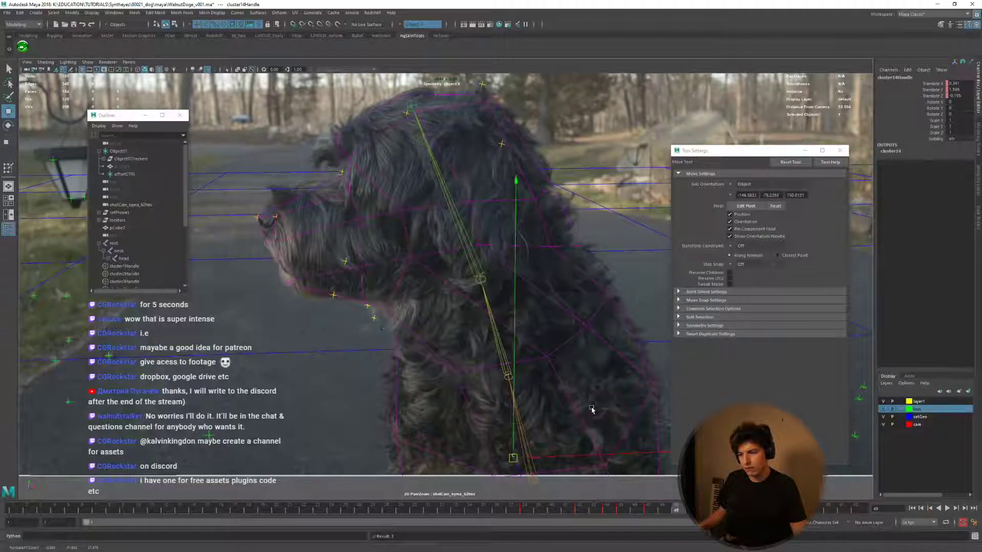
key("alt+period")
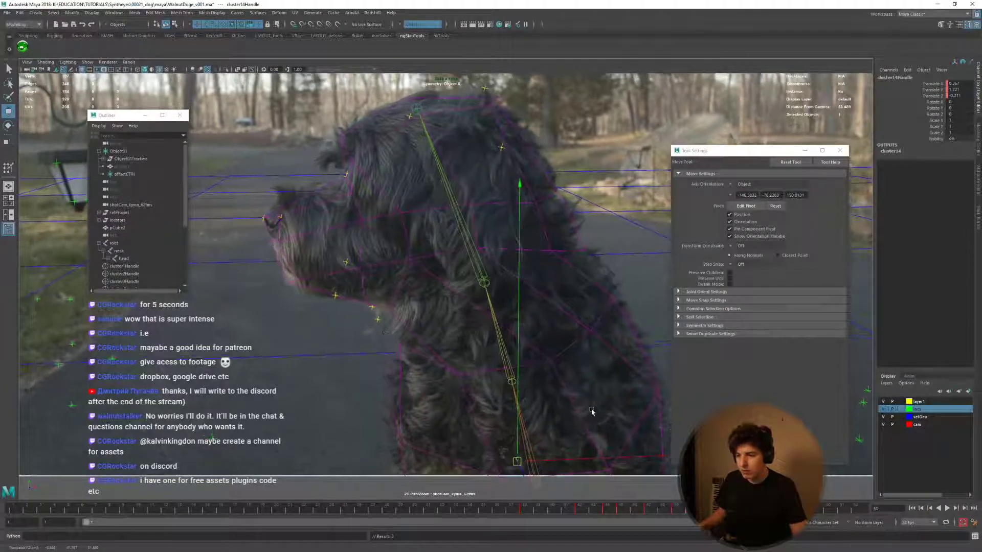
Step forward to frame 57 to check the chest cluster's motion and replay the head turn.
key("alt+period")
key("alt+period")
key("alt+period")
key("alt+period")
key("alt+period")
key("alt+period")
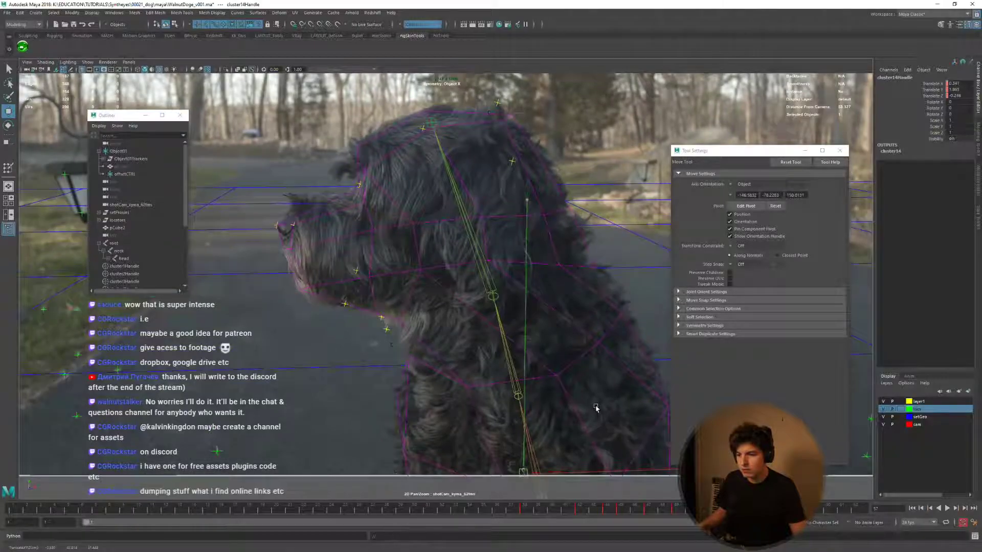
key("alt+v")
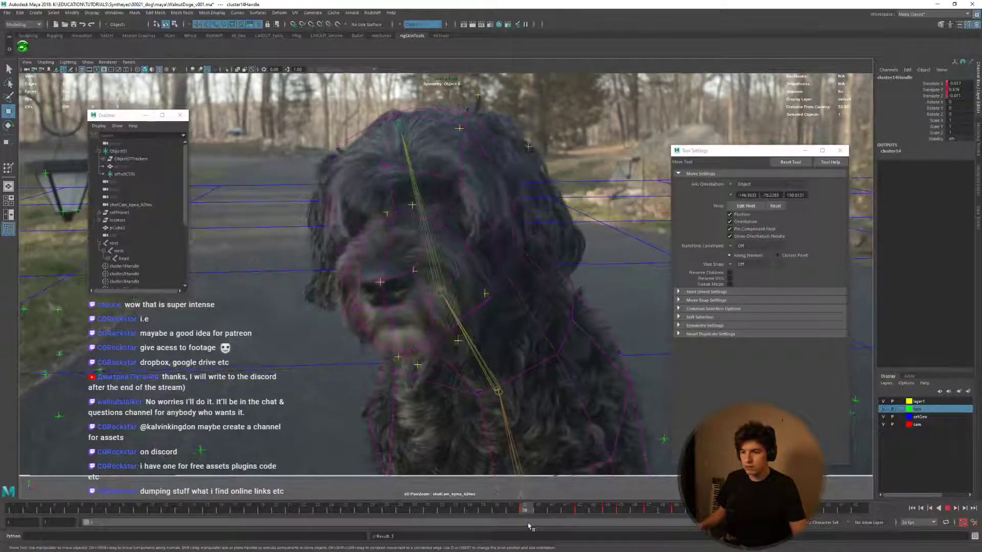
key("alt+v")
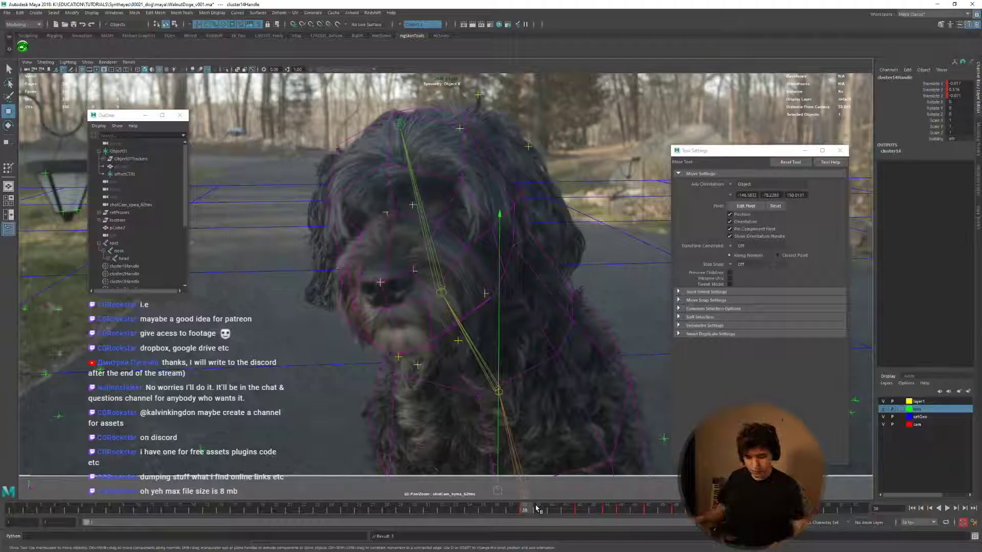
Select the dog mesh at frame 37, close the tool settings window and save the scene.
mouse_move(525, 515)
left_mouse_down()
mouse_move(432, 517)
mouse_move(660, 530)
mouse_move(644, 536)
mouse_move(673, 539)
mouse_move(581, 536)
mouse_move(576, 524)
mouse_move(513, 513)
left_mouse_up()
left_click(540, 336)
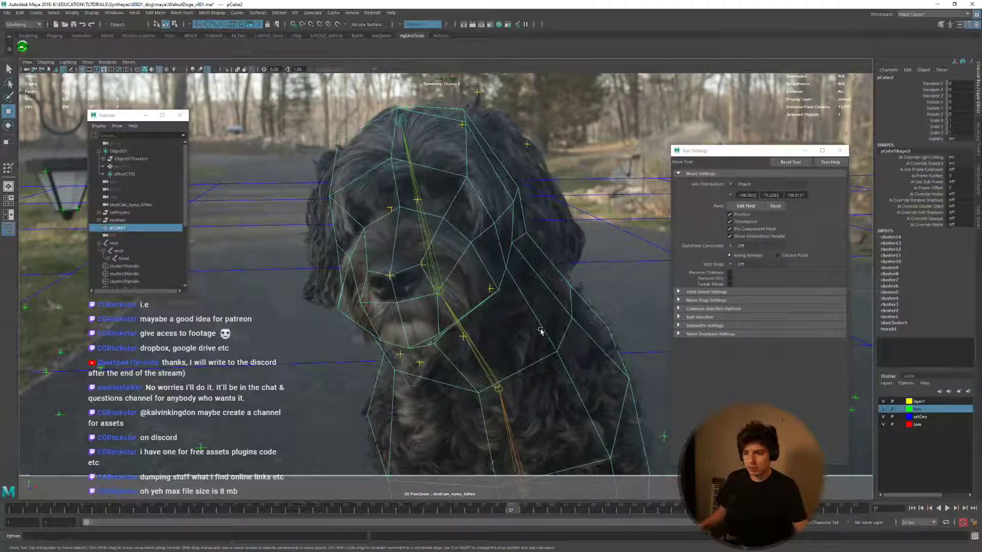
right_click(540, 332)
left_click(839, 150)
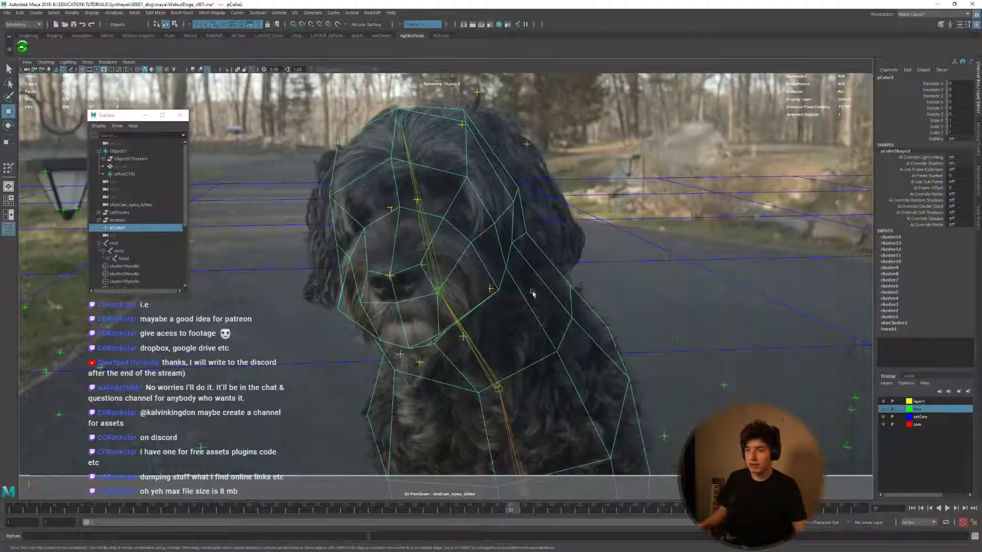
key("ctrl+s")
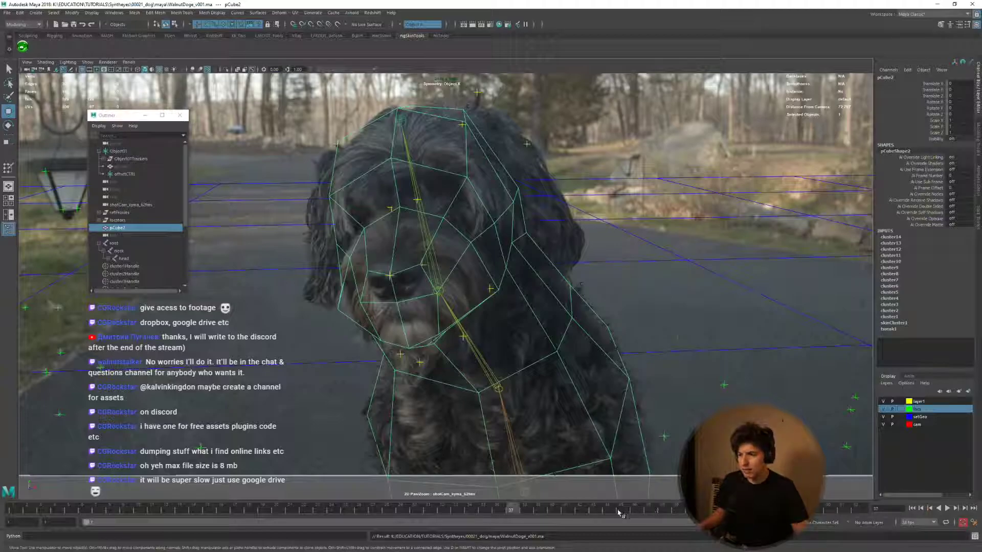
Replay the turn, select the vertex on the far side of the head in perspective, try moving it in the camera view and undo the move.
key("alt+v")
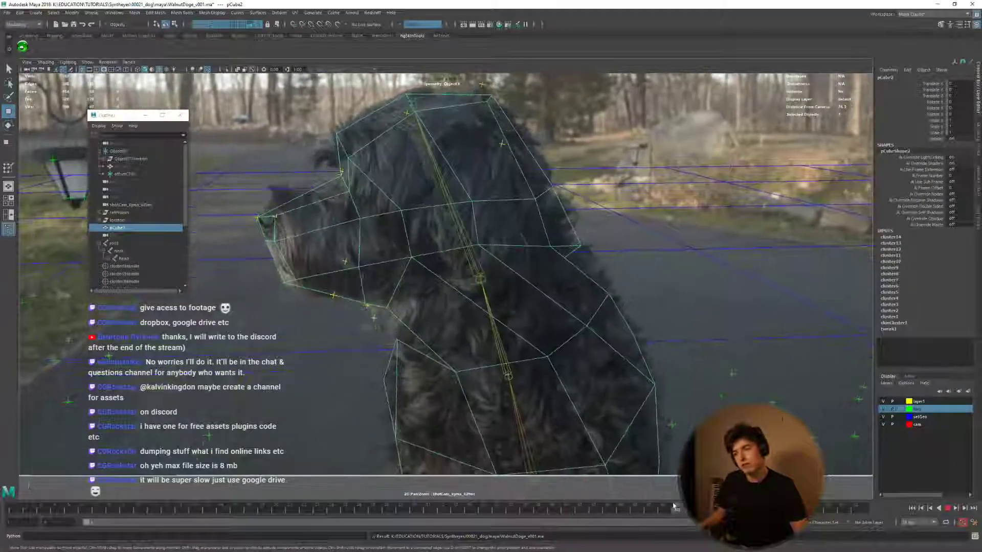
left_click(674, 508)
key("space")
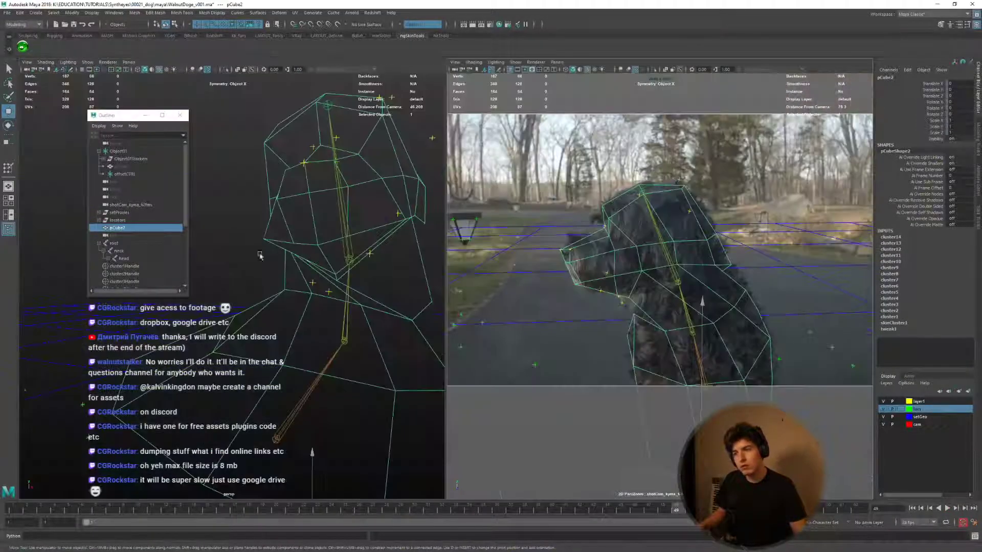
key("space")
left_click_drag(306, 305, 458, 322, "alt")
right_click_drag(440, 312, 425, 296)
left_click(424, 296)
left_click_drag(428, 257, 666, 292, "alt")
key("space")
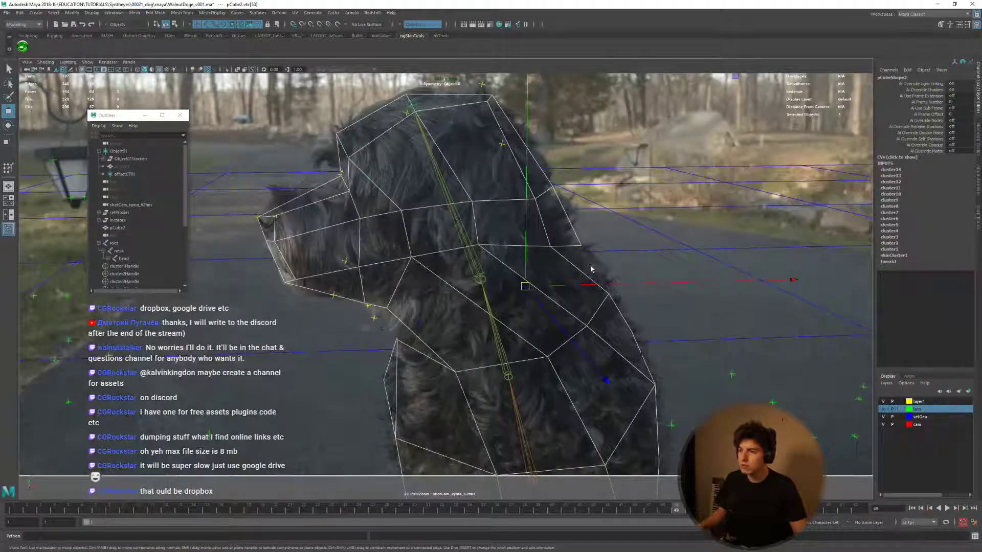
middle_click_drag(591, 268, 644, 253)
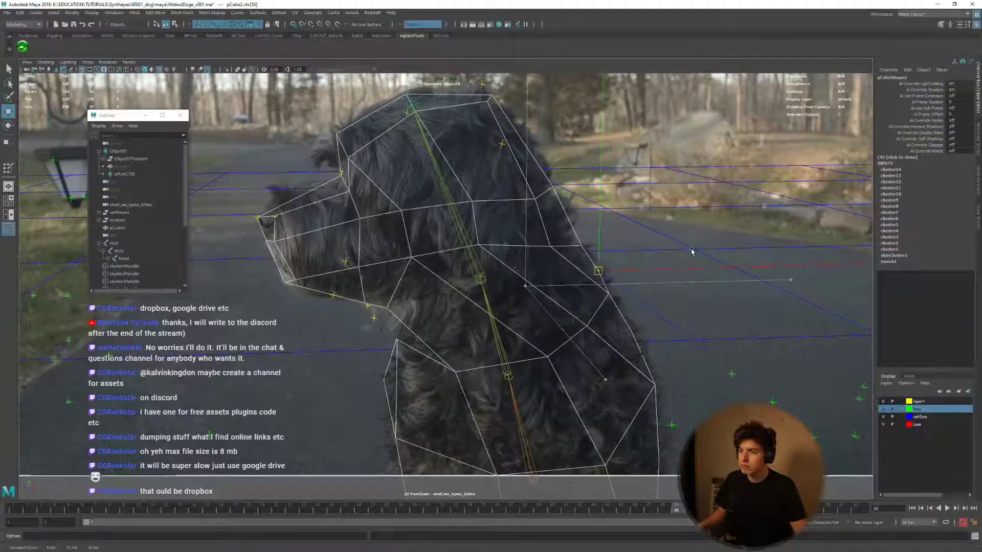
key("ctrl+z")
right_click_drag(568, 253, 577, 265)
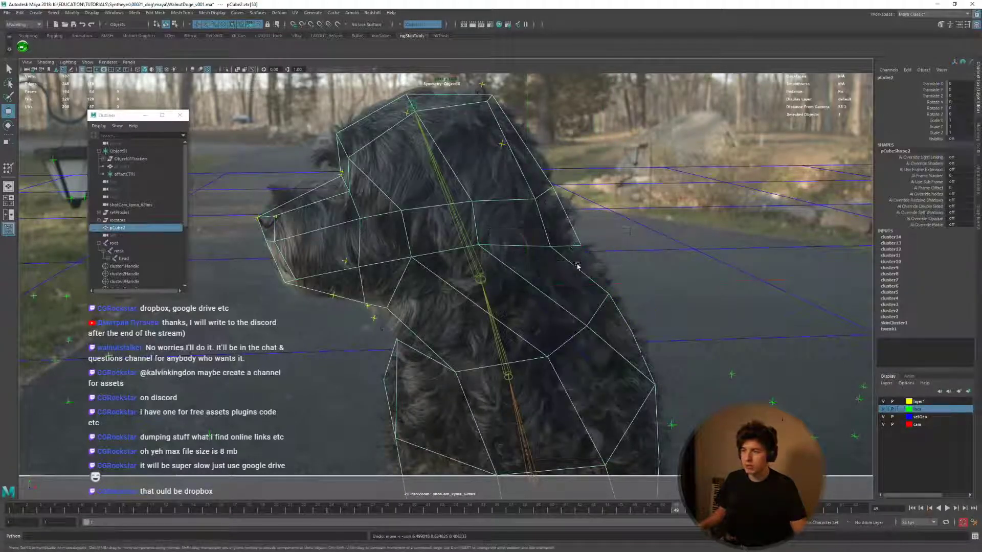
Create a cluster on the outer cheek vertex at frame 36, shift it toward the muzzle and replay the animation.
key("alt+v")
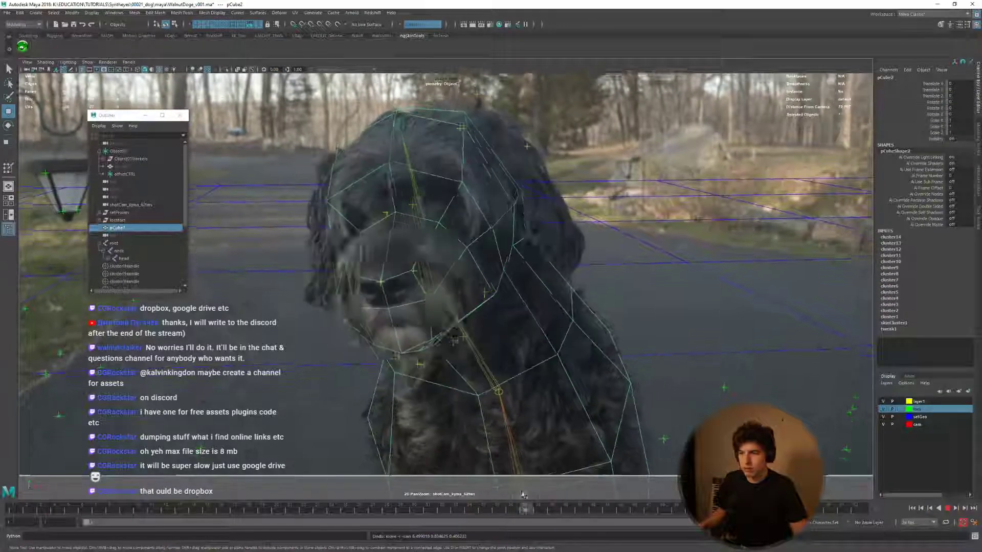
key("alt+v")
key("F9")
left_click(344, 308)
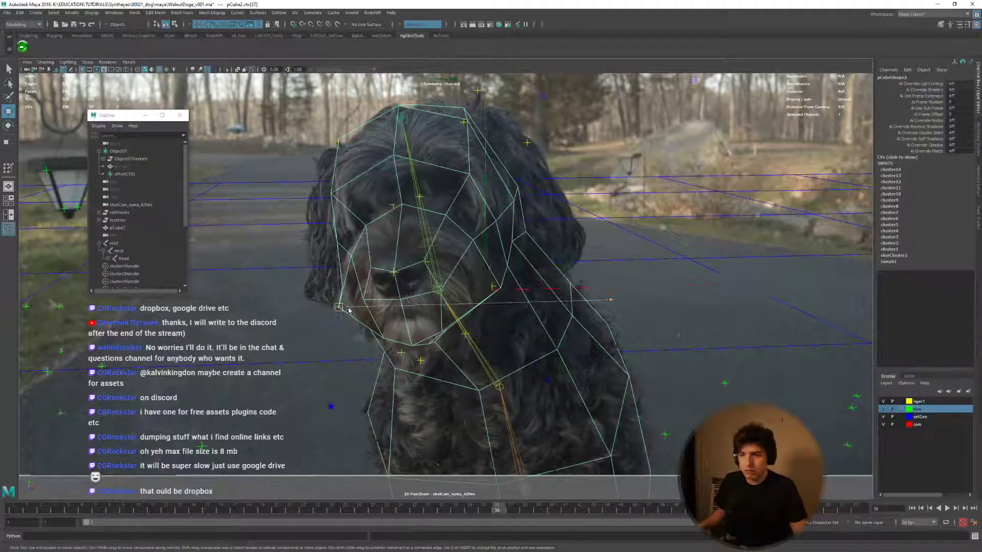
key("space")
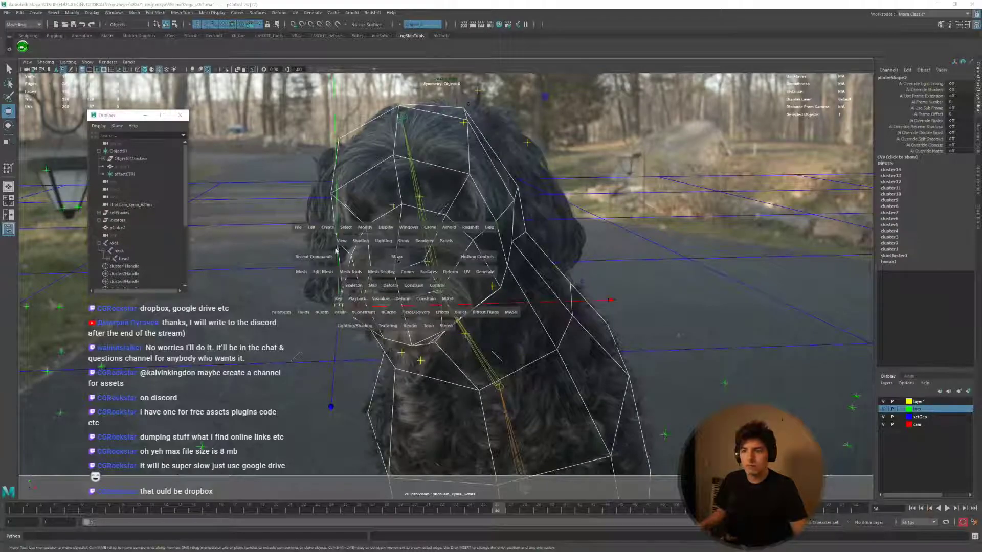
left_click(325, 258)
left_click(325, 273)
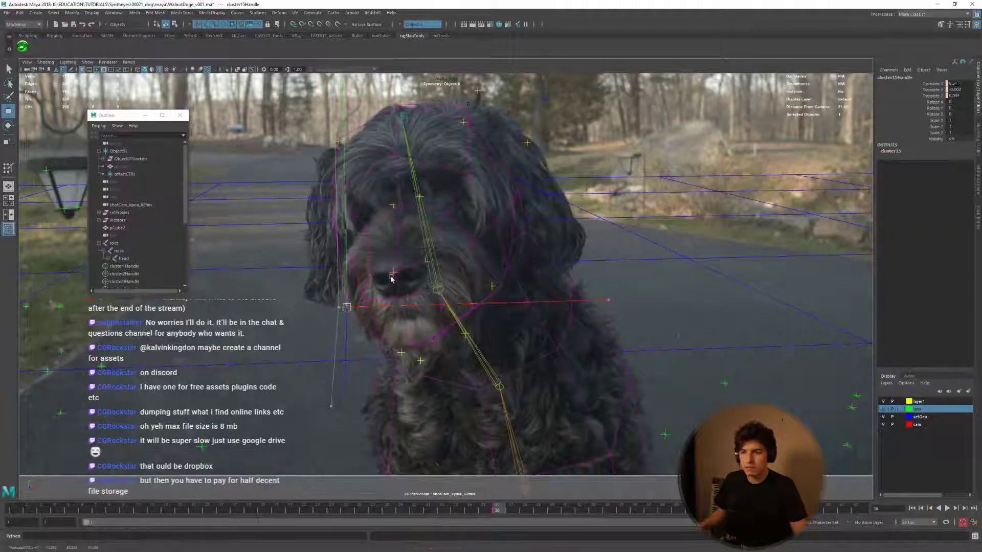
left_click_drag(393, 509, 13, 509)
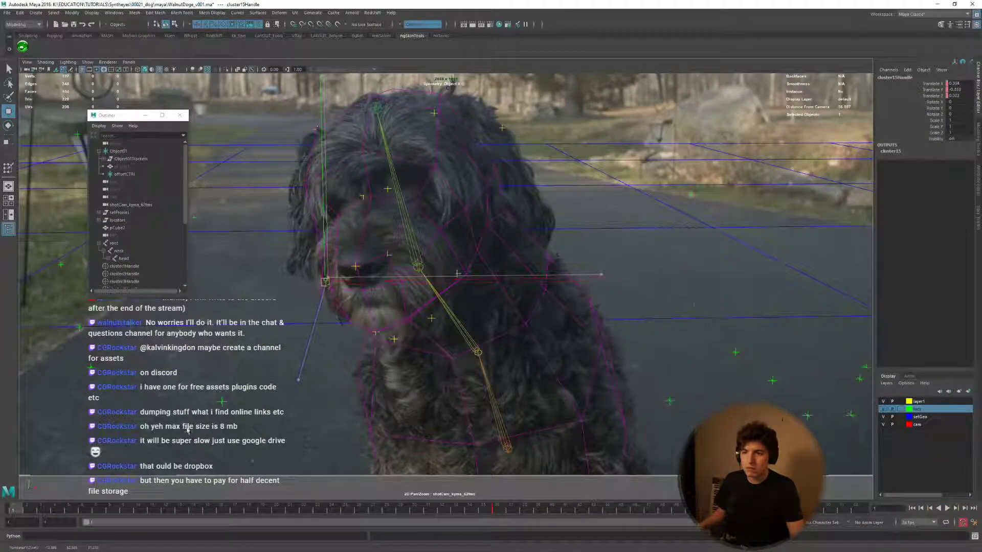
key("alt+v")
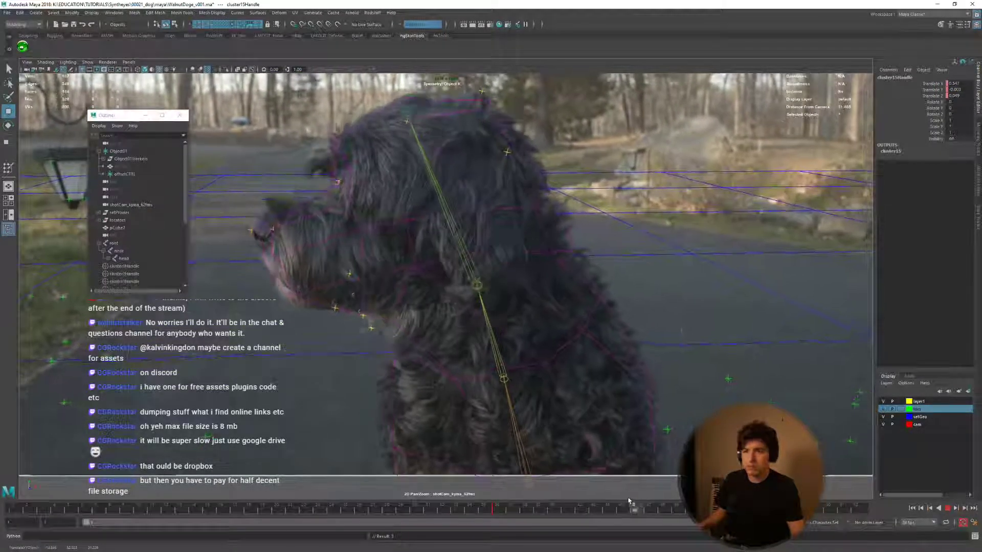
Replay the head turn, select the dog mesh, cut a new edge loop around the muzzle at frame 45 and select its top vertex.
key("alt+v")
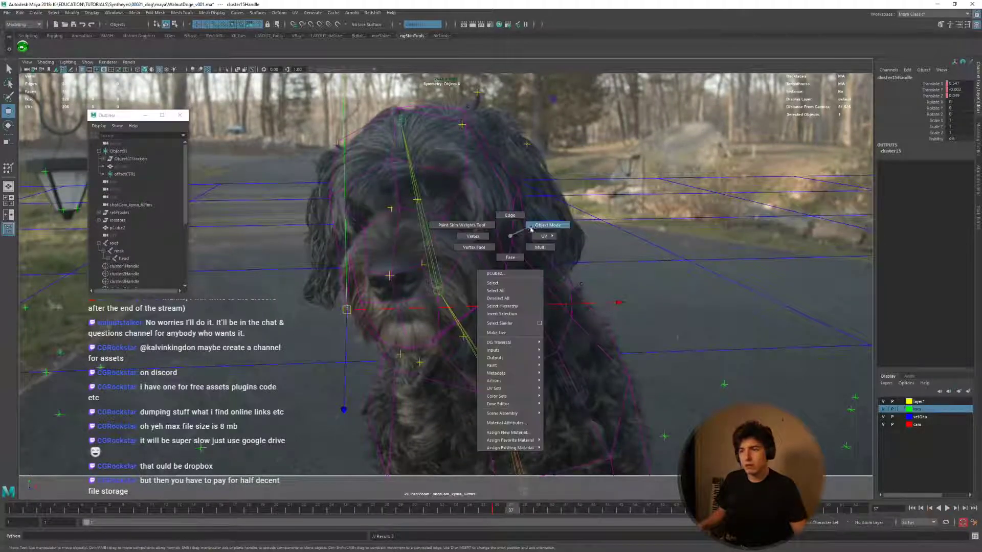
left_click(511, 246)
key("alt+v")
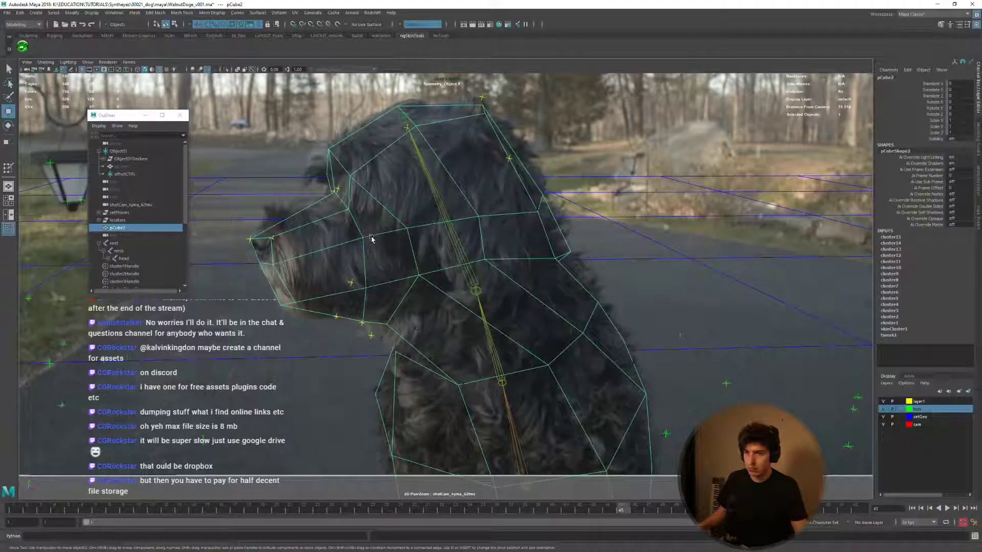
right_click_drag(369, 237, 292, 223, "shift")
key("w")
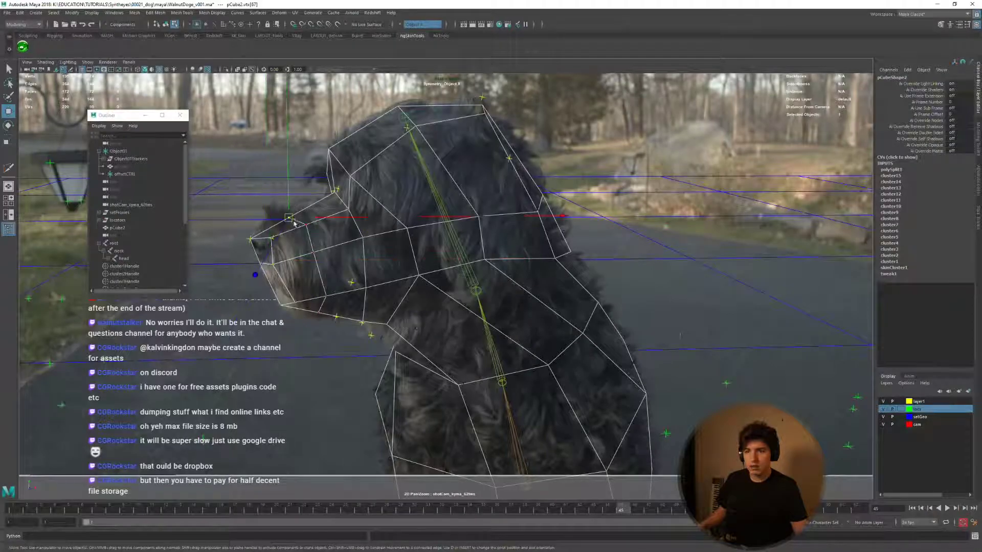
Create a cluster on the new vertex on top of the muzzle and raise it to the nose outline at frame 45.
key("space")
left_click(243, 222)
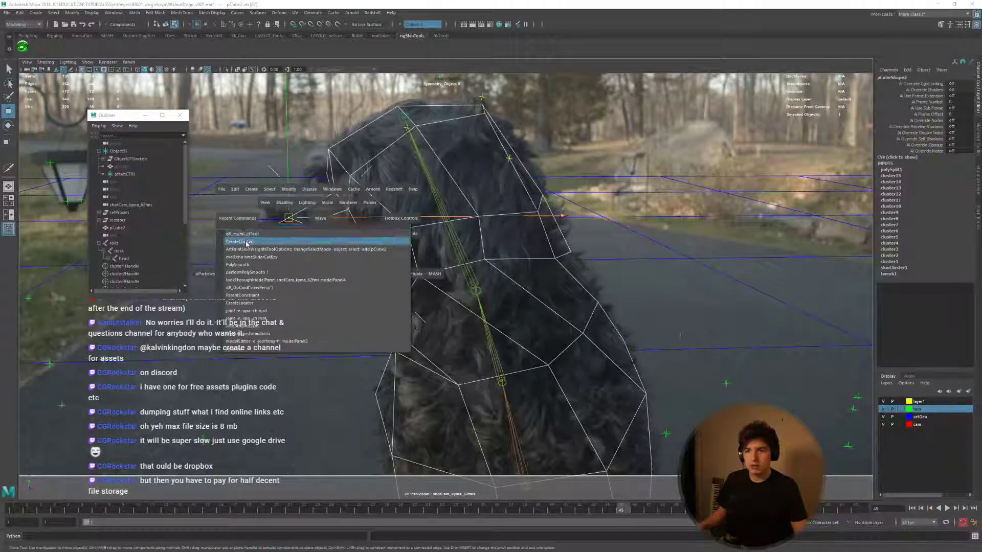
left_click(246, 242)
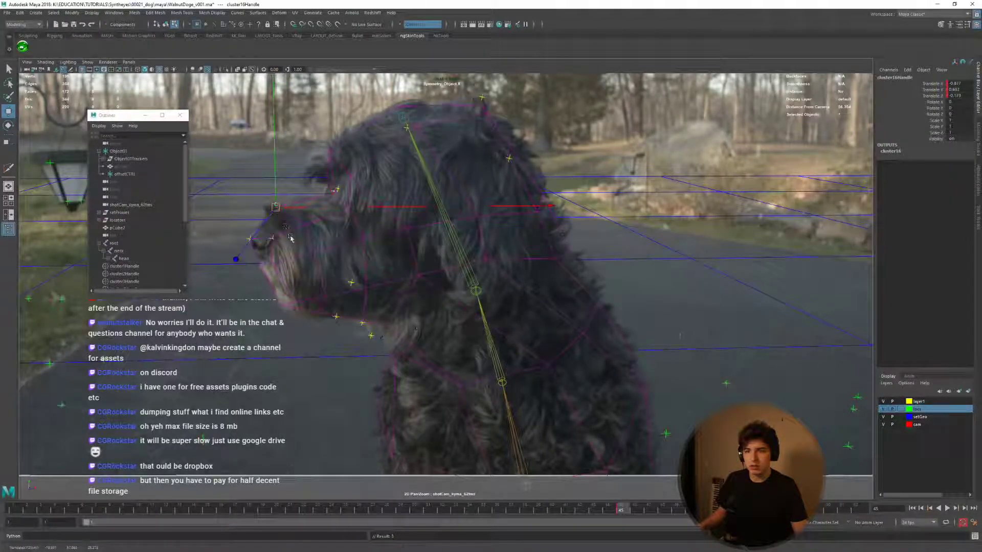
Replay the turn and reposition the muzzle-top cluster at frames 37 and 28.
key("alt+v")
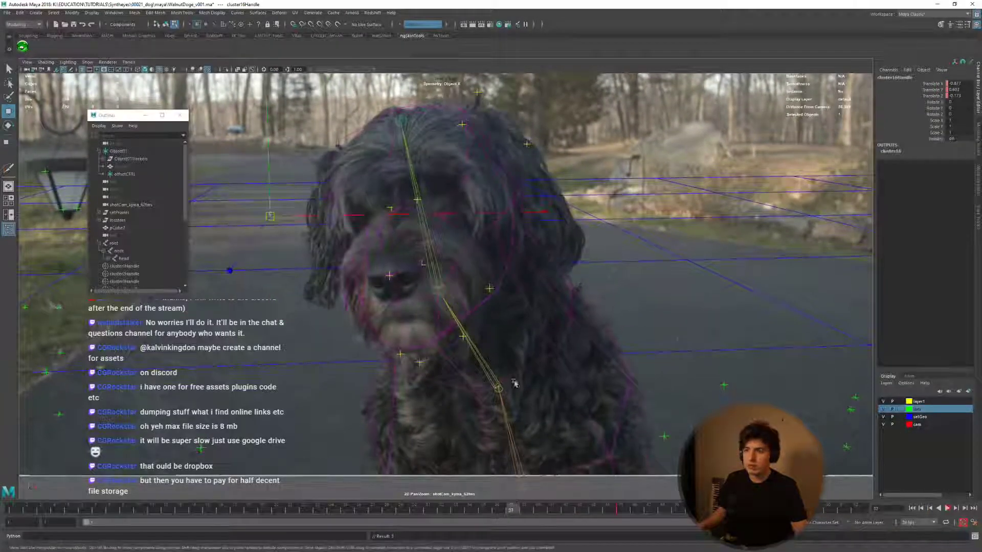
key("alt+v")
middle_click_drag(435, 321, 435, 322)
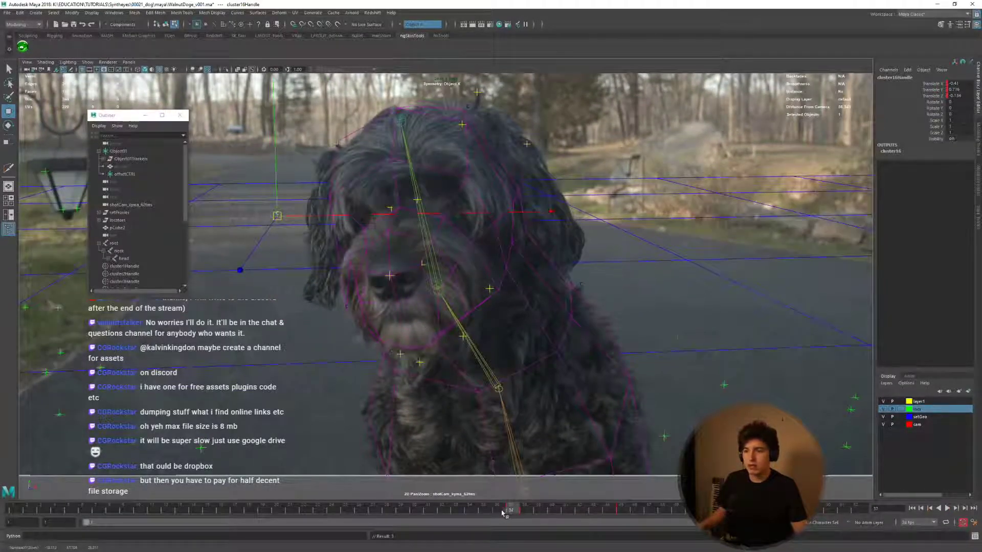
left_click_drag(504, 511, 390, 510)
middle_click_drag(423, 467, 425, 468)
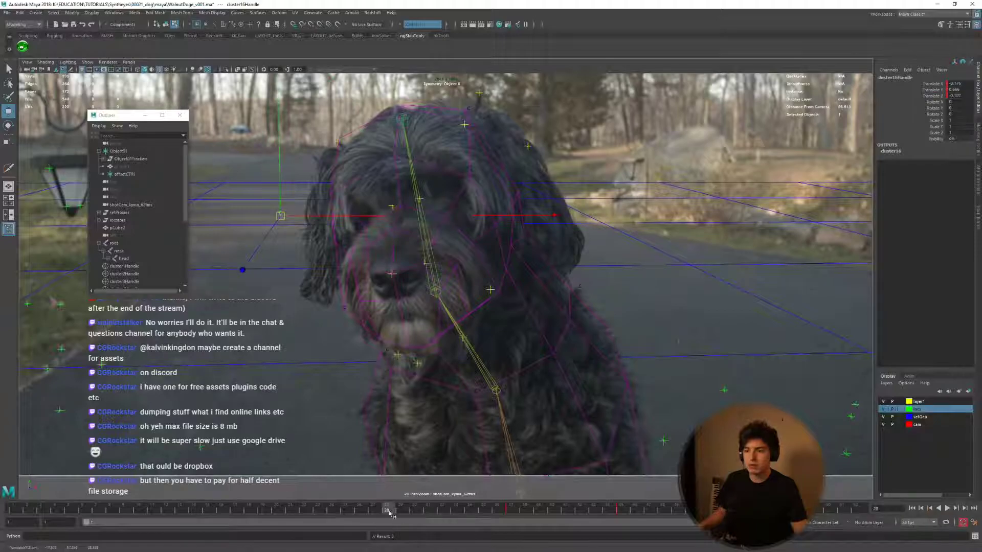
Create a cluster on the lower jaw vertex at frame 50, fit it to the chin outline and correct it at frame 38.
key("alt+v")
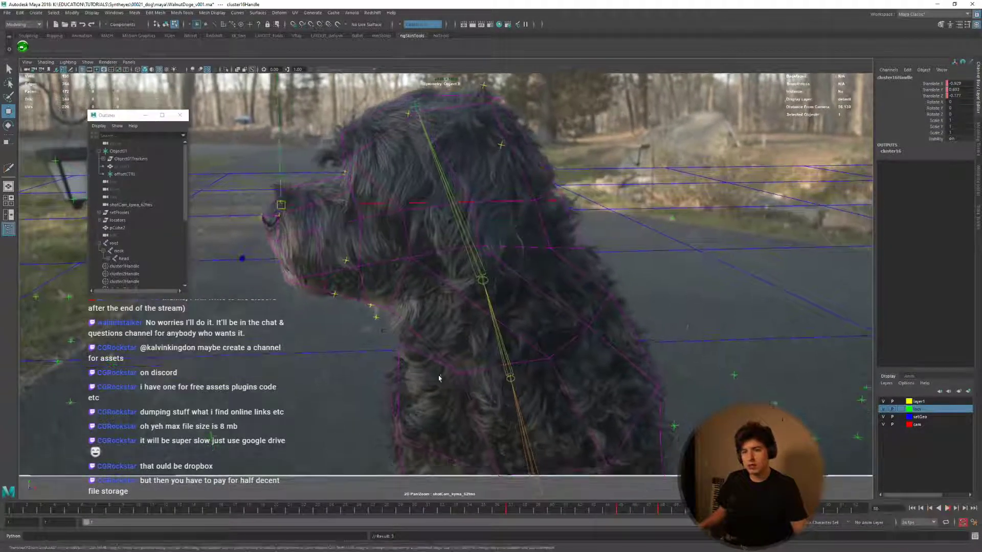
key("alt+v")
right_click_drag(331, 273, 408, 342)
left_click(323, 291)
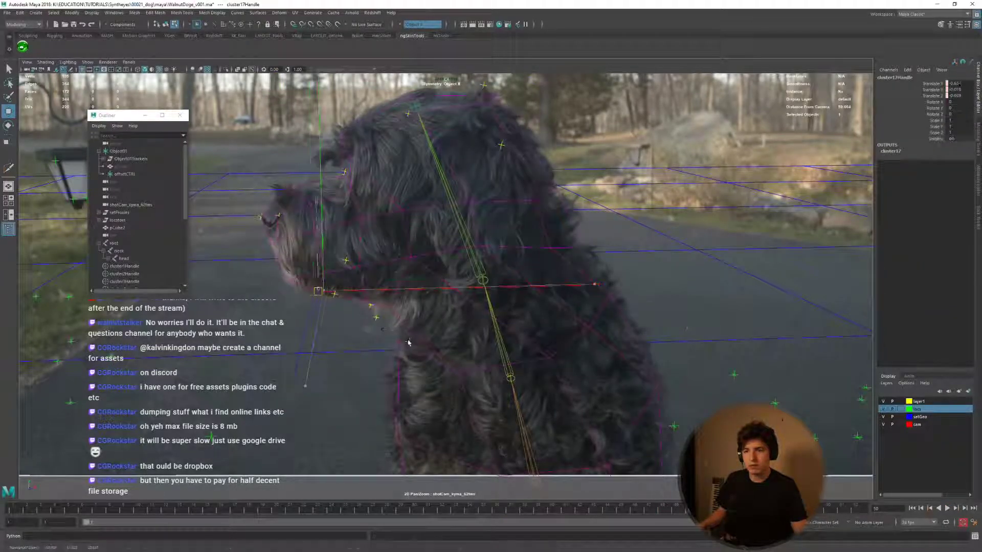
key("alt+v")
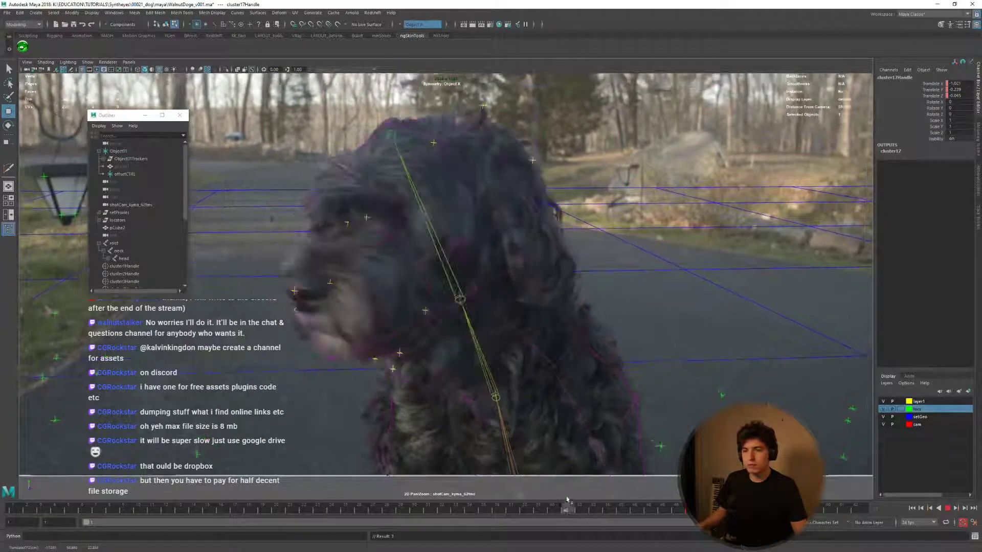
left_click_drag(566, 507, 526, 507)
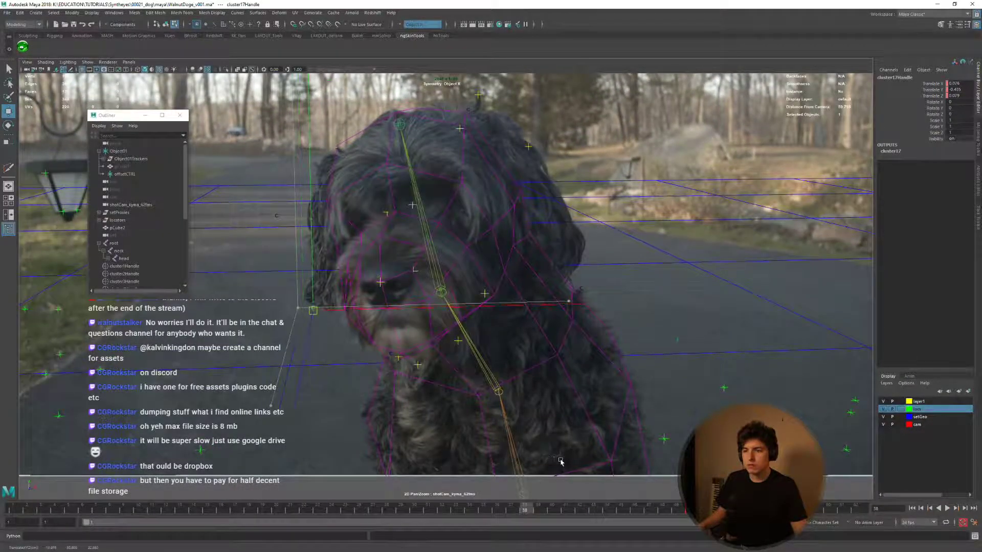
key("alt+v")
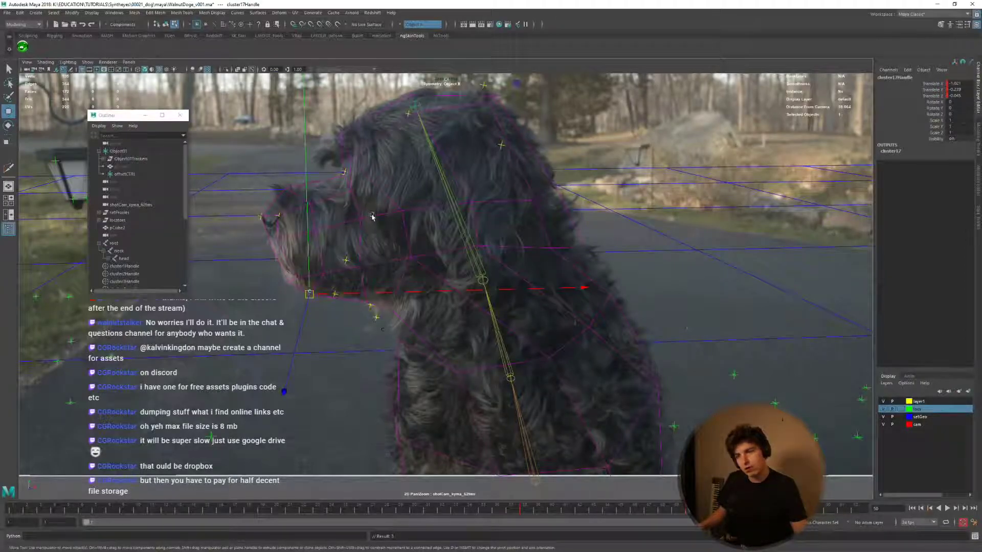
right_click_drag(377, 215, 436, 202)
right_click(404, 210, "shift")
right_click_drag(401, 212, 362, 212, "shift")
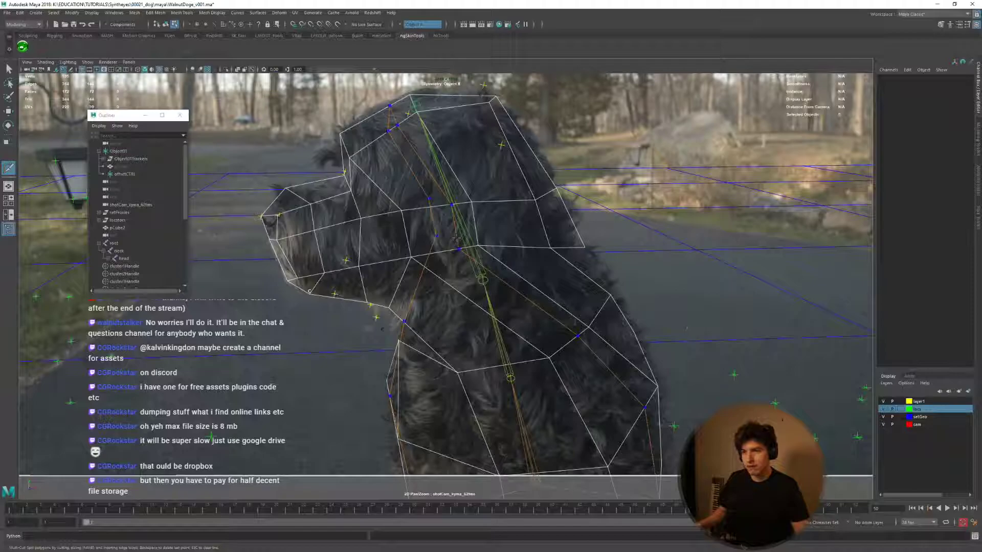
Select the whole dog mesh, check its fit at frames 15 and 43, and open the Smooth options beside the dog.
right_click_drag(432, 237, 435, 207)
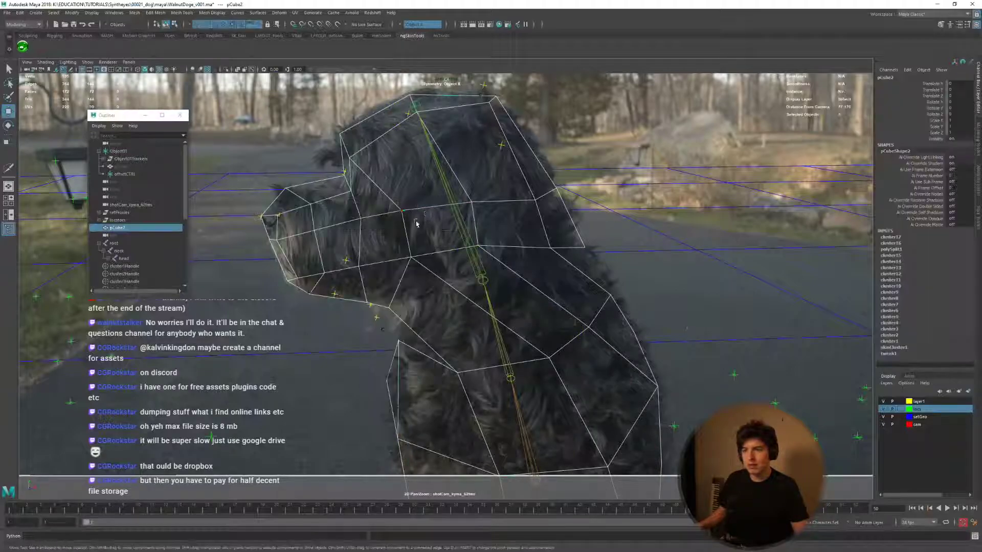
left_click_drag(493, 511, 207, 512)
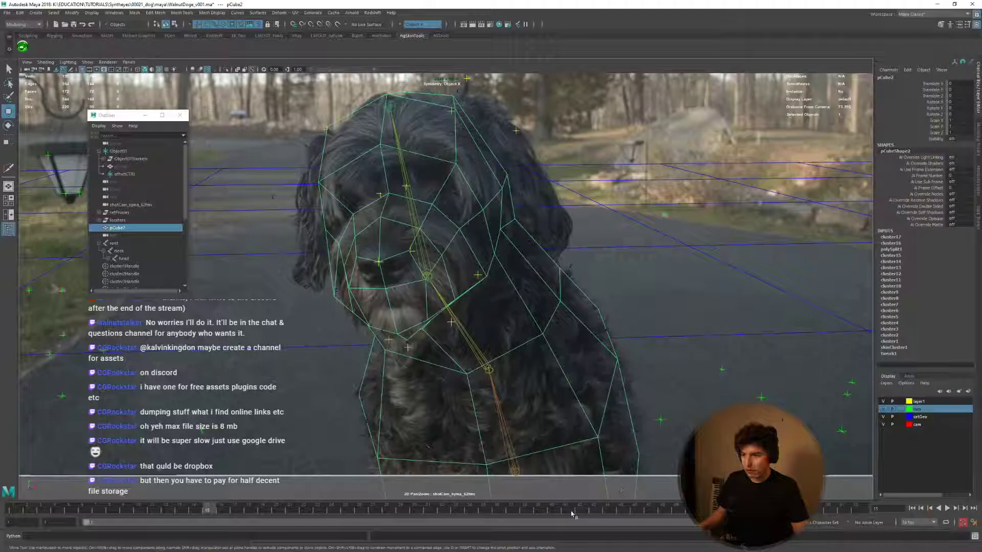
left_click_drag(571, 515, 591, 510)
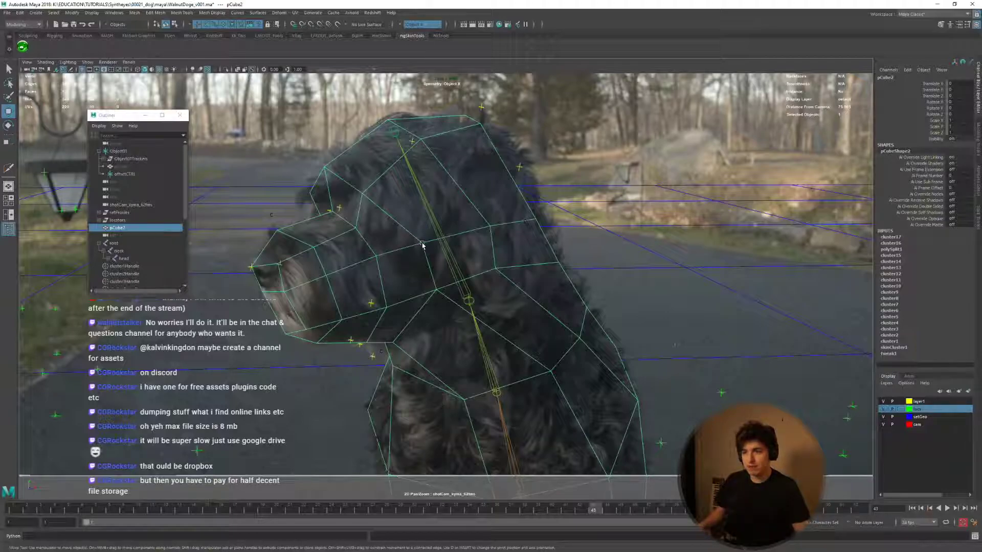
right_click(421, 245, "shift")
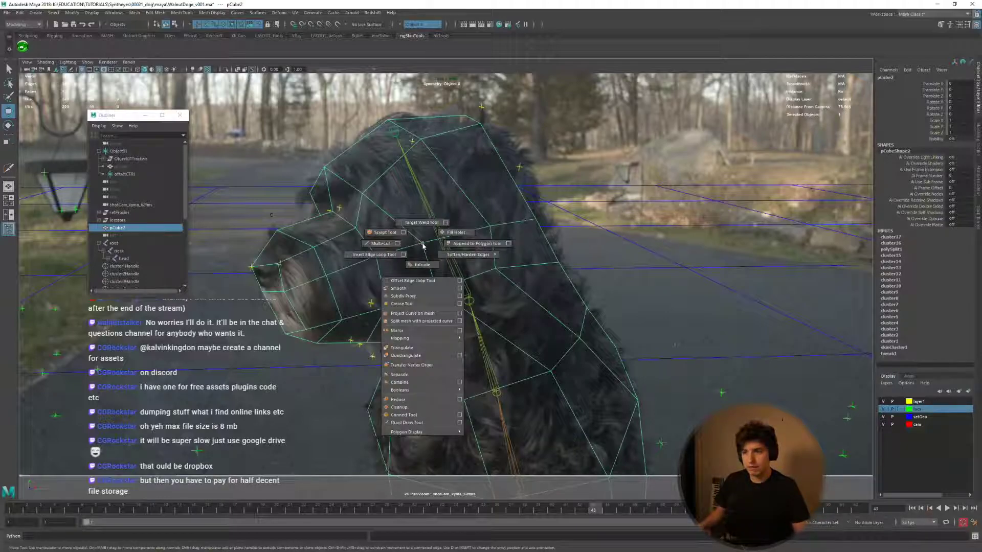
left_click(460, 289)
left_click_drag(361, 116, 767, 194)
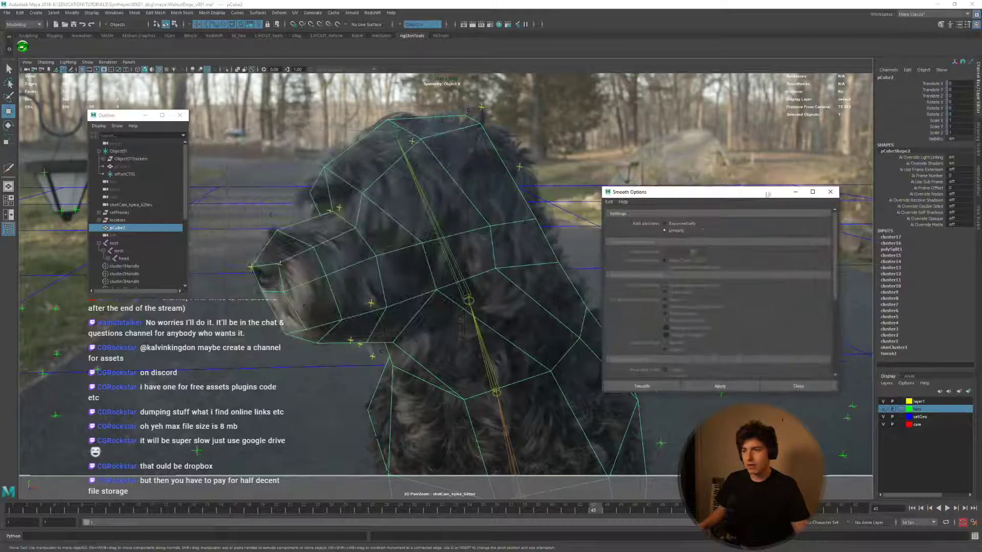
Replay the head turn with the low-poly mesh and again with its smooth preview, stopping at frame 45.
key("alt+v")
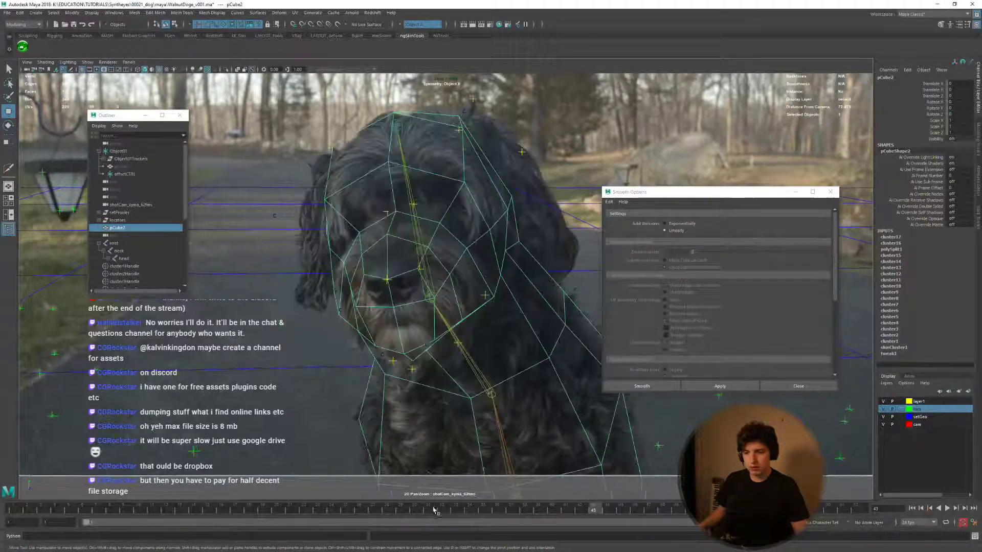
key("alt+v")
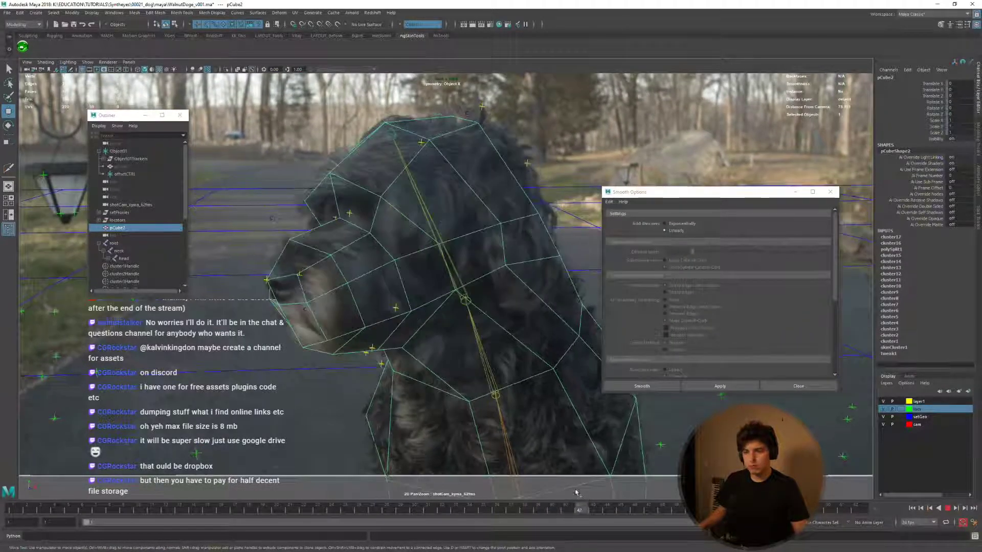
key("3")
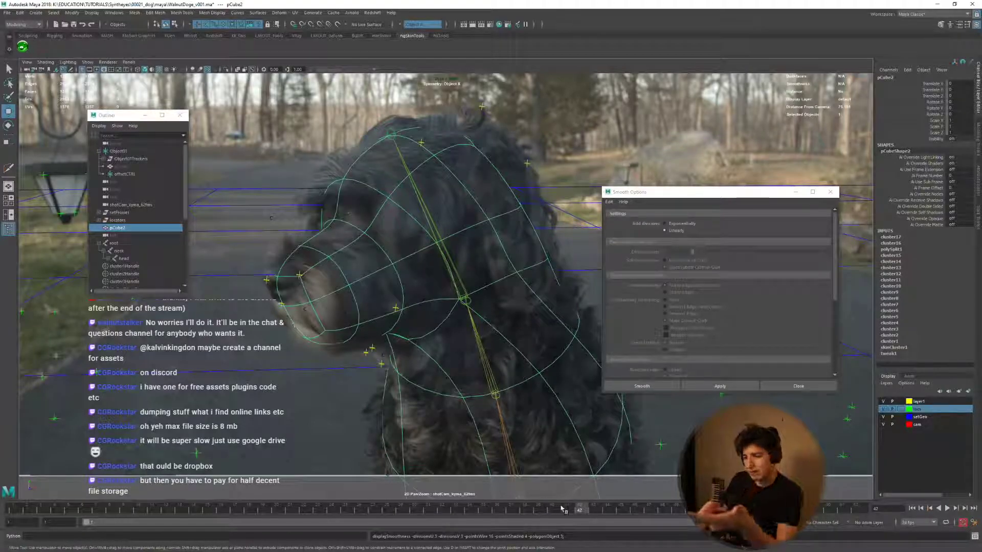
key("alt+v")
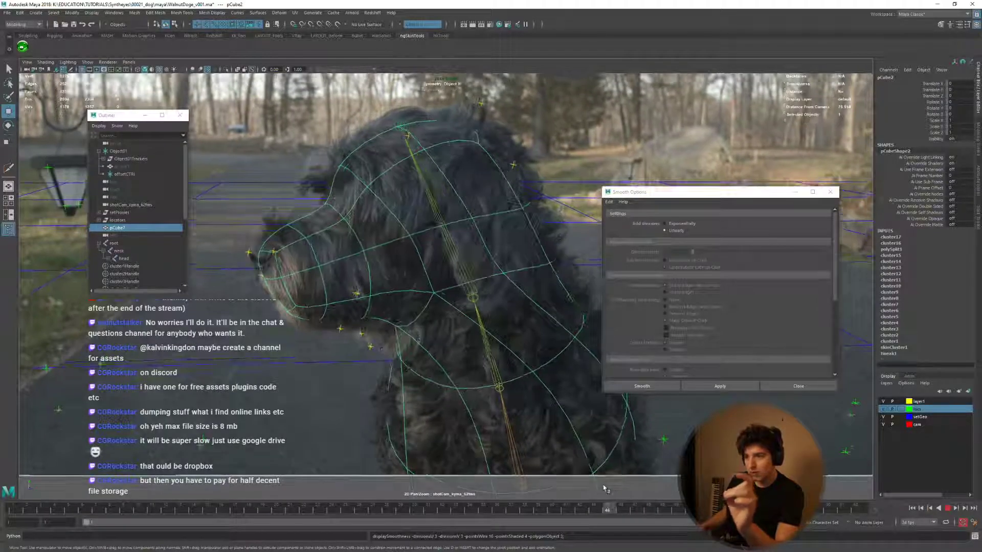
key("Escape")
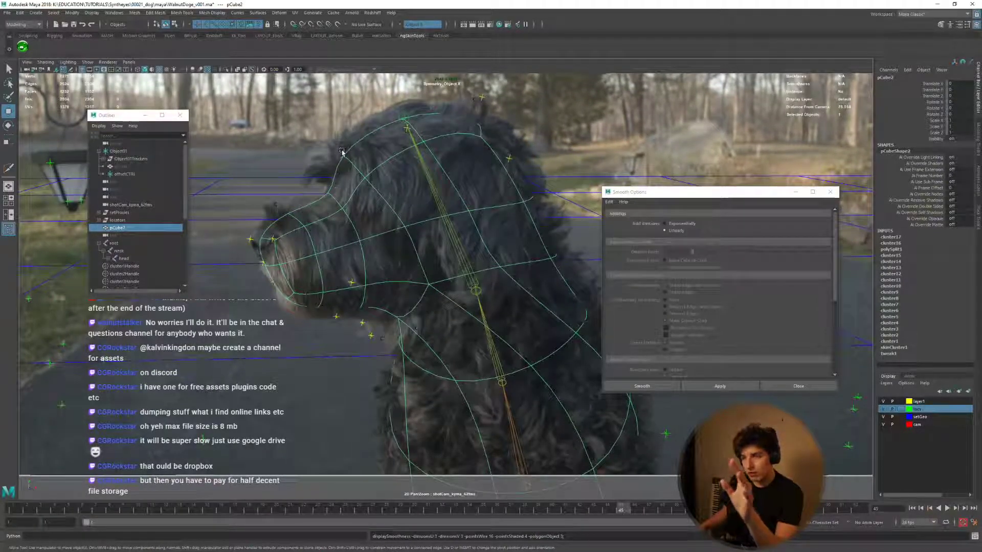
Compare the dog mesh's unsmoothed, cage and smooth preview displays against the footage at frame 45, ending on the unsmoothed display.
key("1")
key("3")
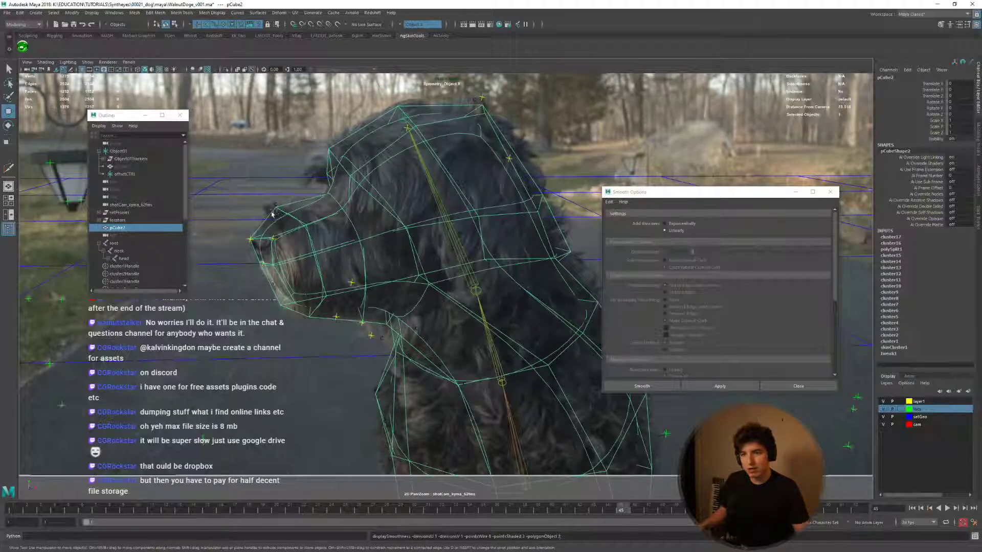
key("1")
key("3")
key("1")
key("3")
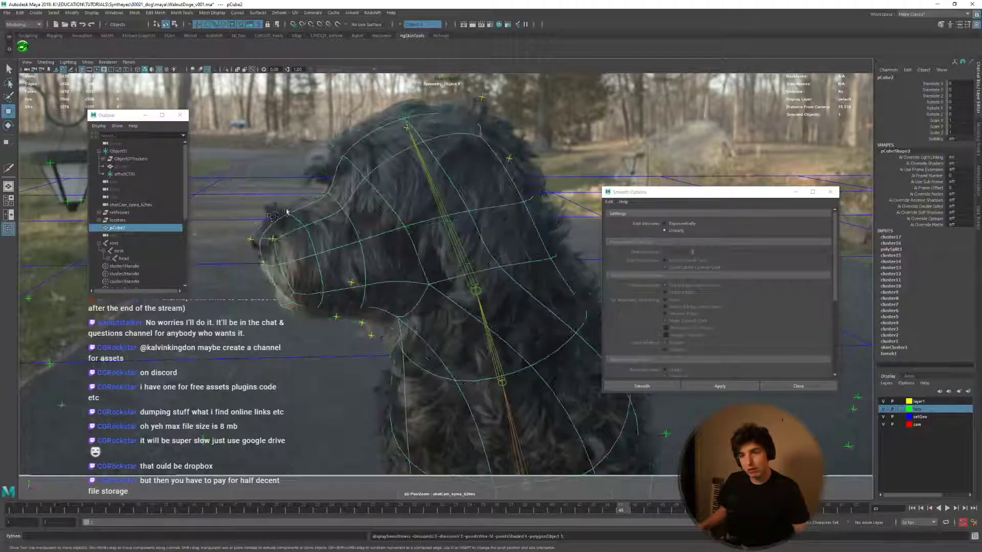
key("1")
key("3")
key("1")
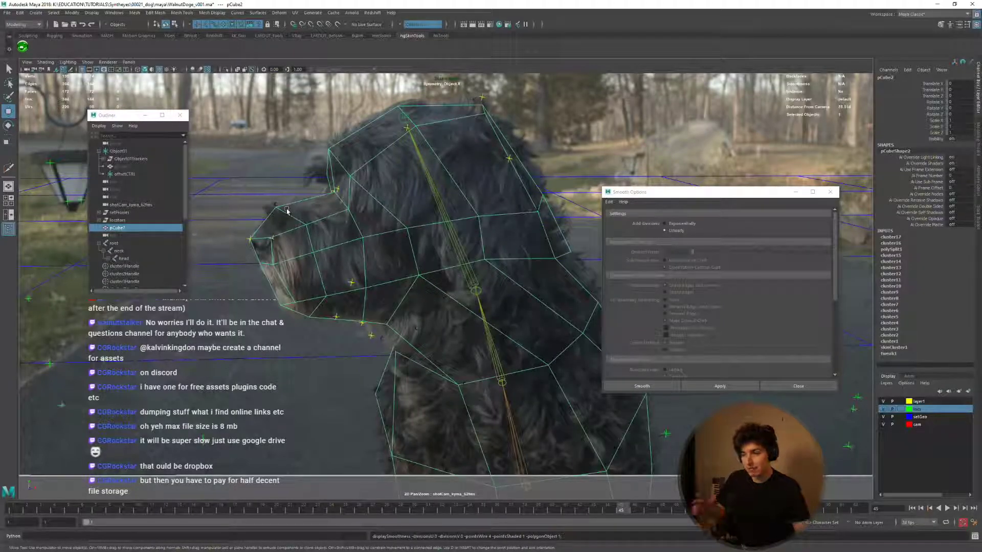
key("3")
key("1")
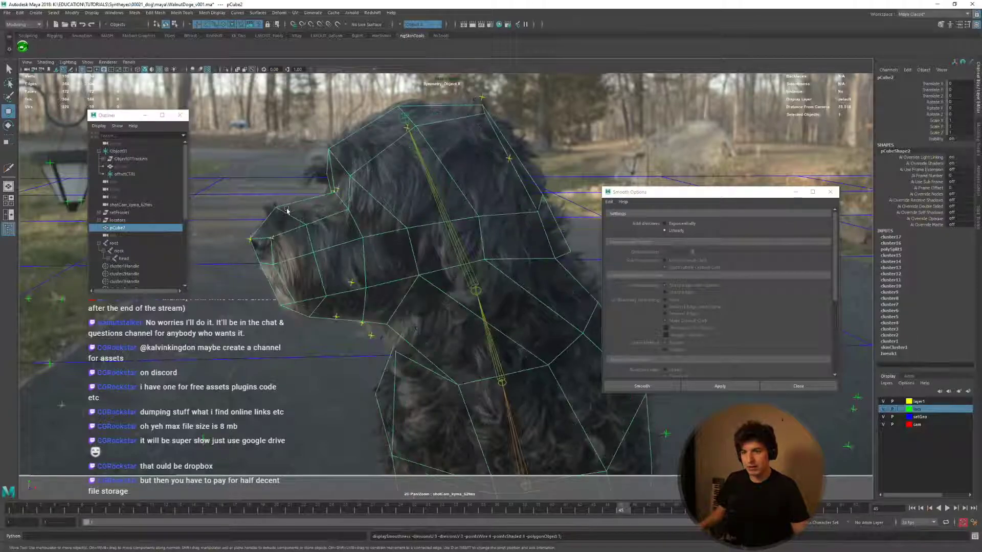
key("2")
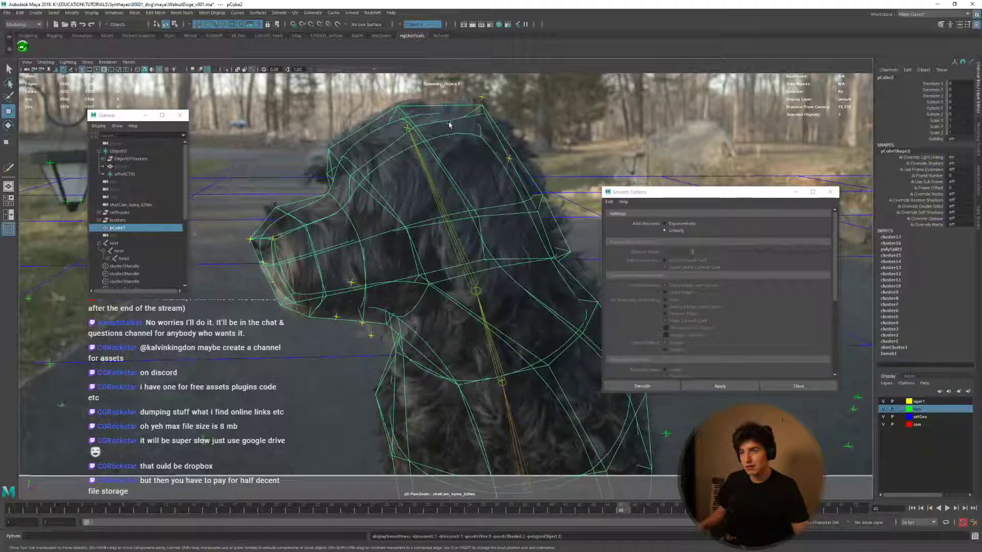
key("1")
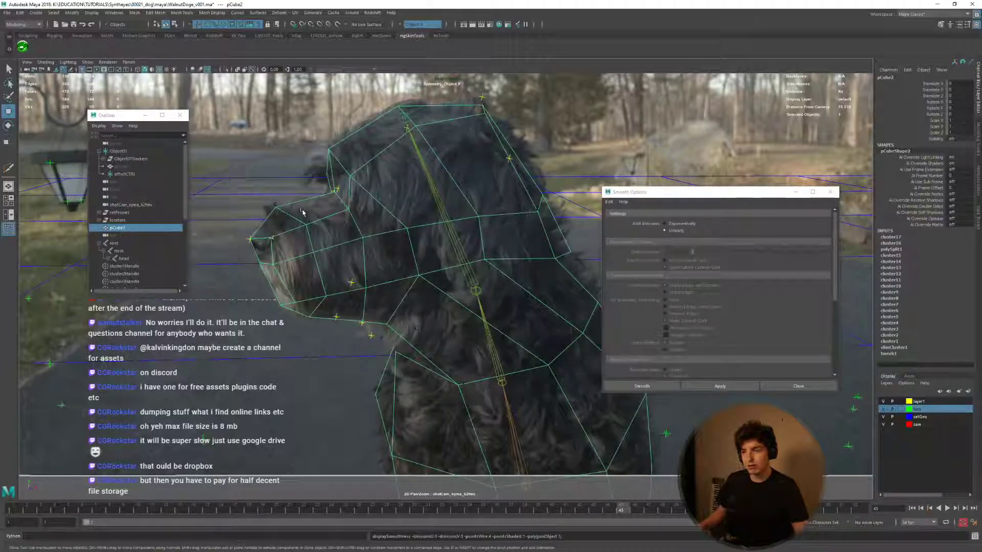
Smooth the dog mesh with linearly added divisions at one division level, and expand the smooth operation's attributes.
left_click_drag(632, 193, 576, 158)
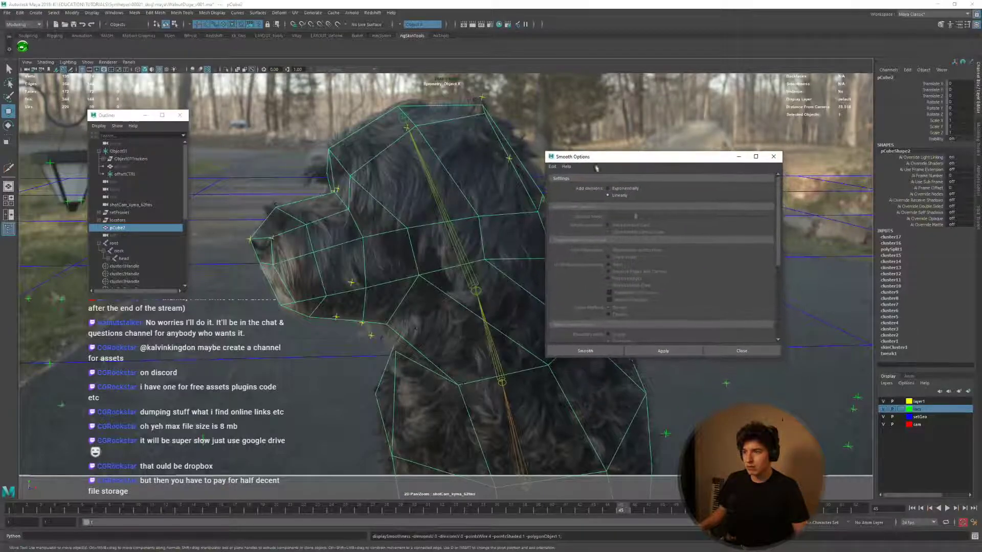
left_click(620, 188)
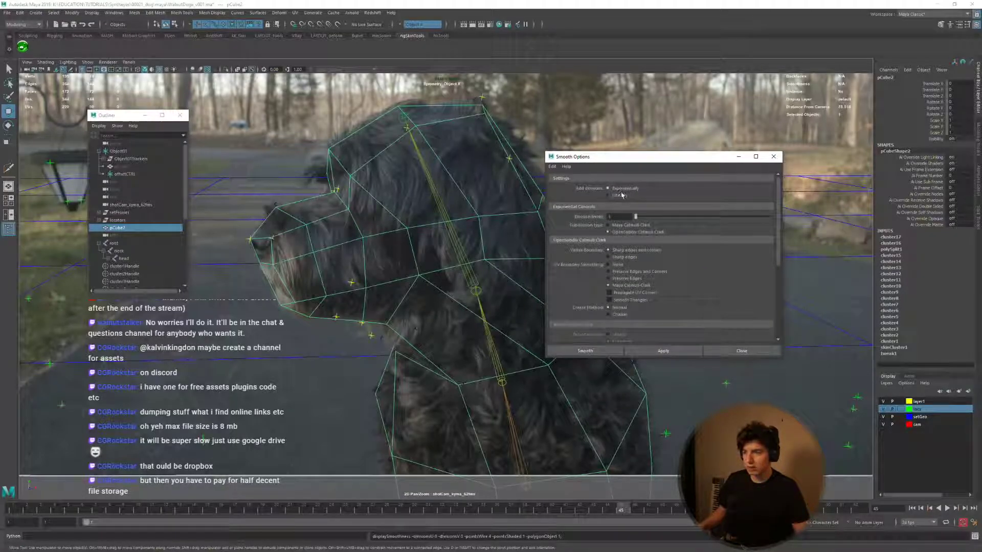
left_click(620, 195)
scroll(580, 295, "down", 5)
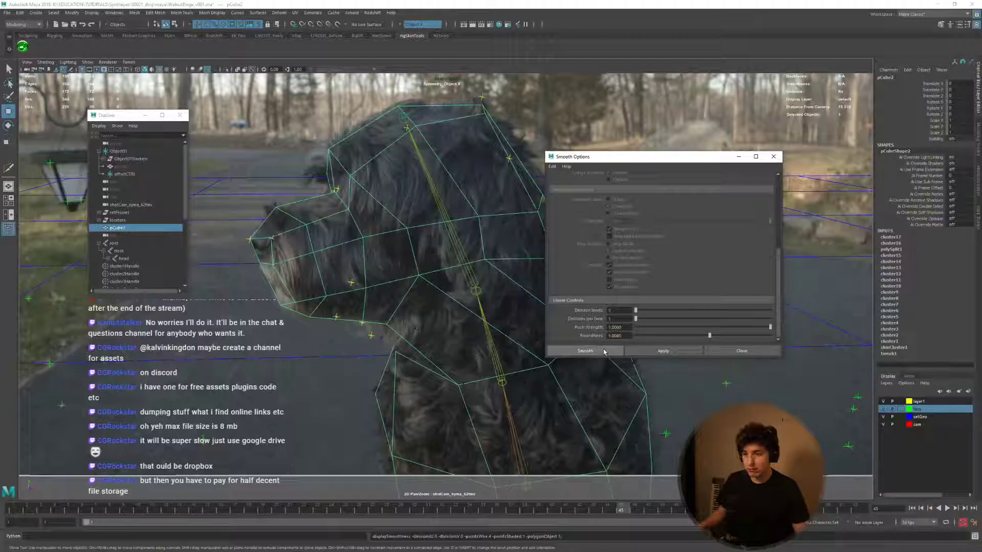
left_click(585, 351)
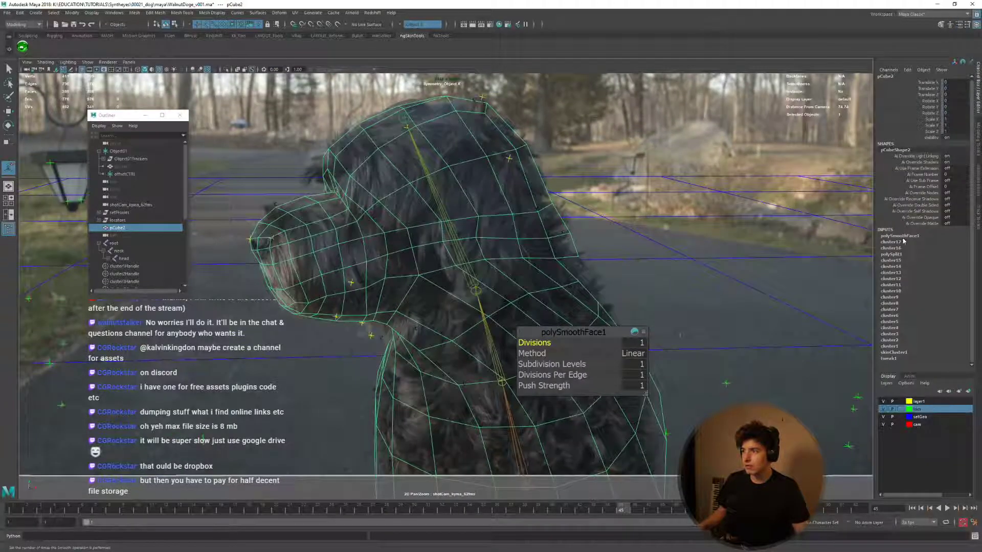
left_click(901, 235)
scroll(915, 266, "down", 2)
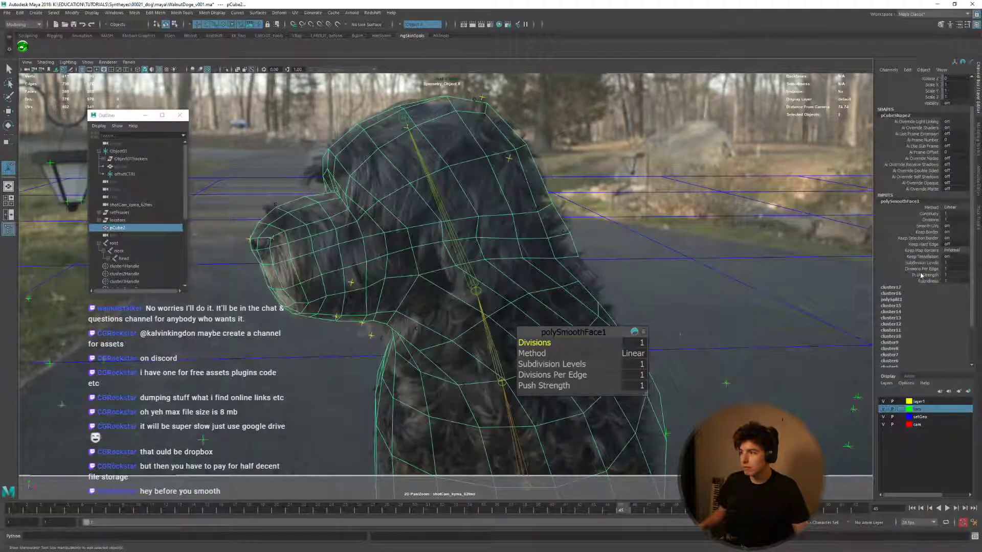
Replay the head turn with the smoothed dog mesh over the footage, stopping at frames 44, 1 and 45.
left_click(921, 275)
middle_click_drag(705, 225, 683, 231)
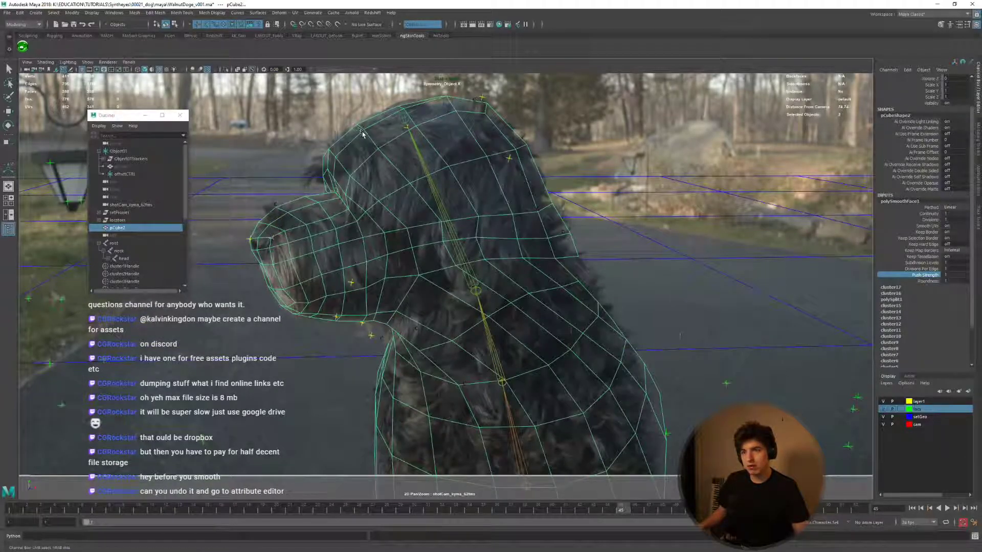
key("alt+v")
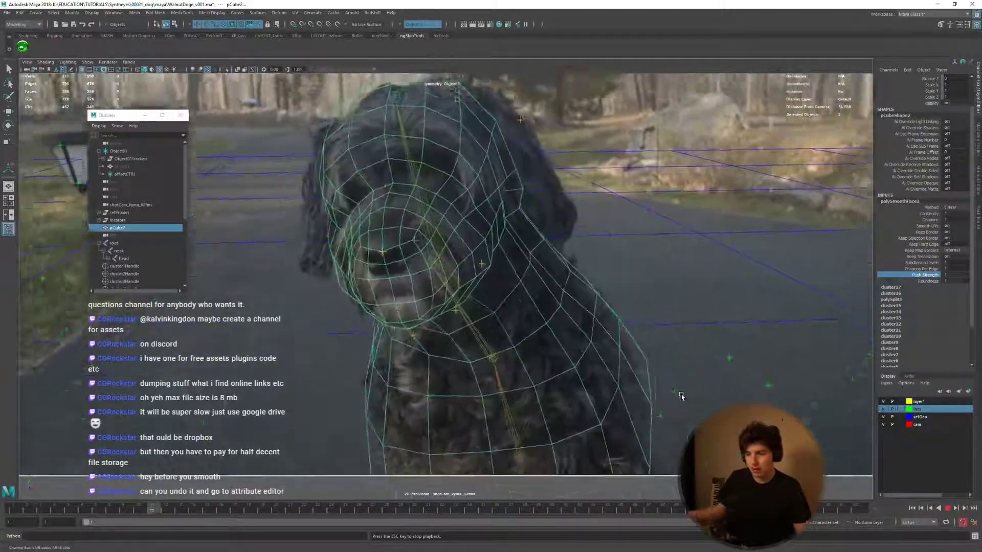
key("Escape")
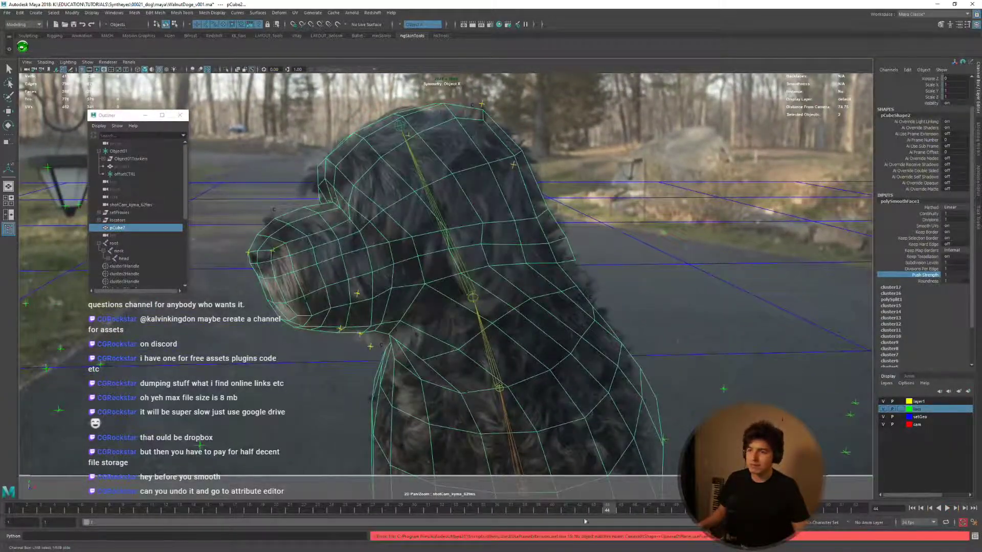
key("alt+v")
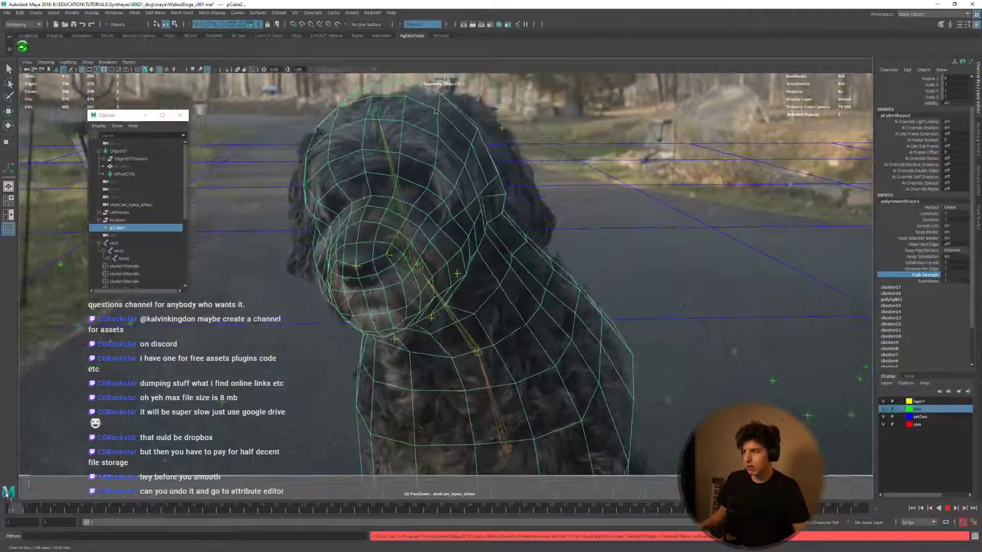
key("Escape")
key("t")
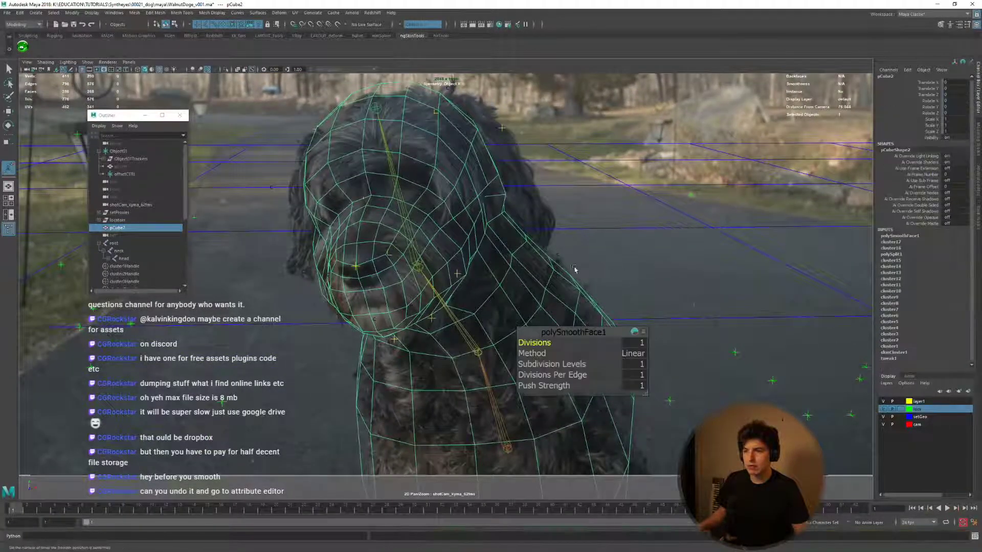
key("alt+v")
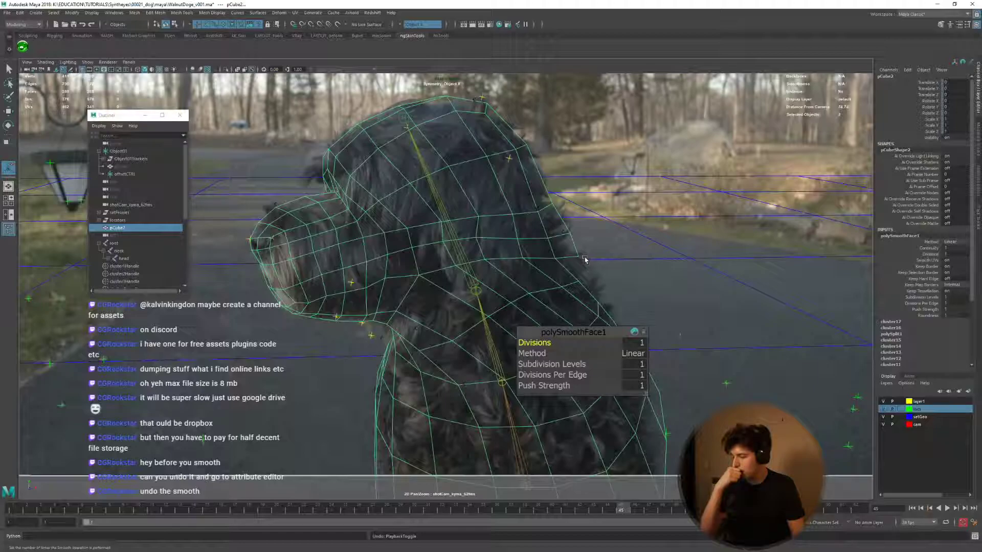
Undo the dog mesh's smooth operation and scrub back to about frame 8.
left_click(633, 265)
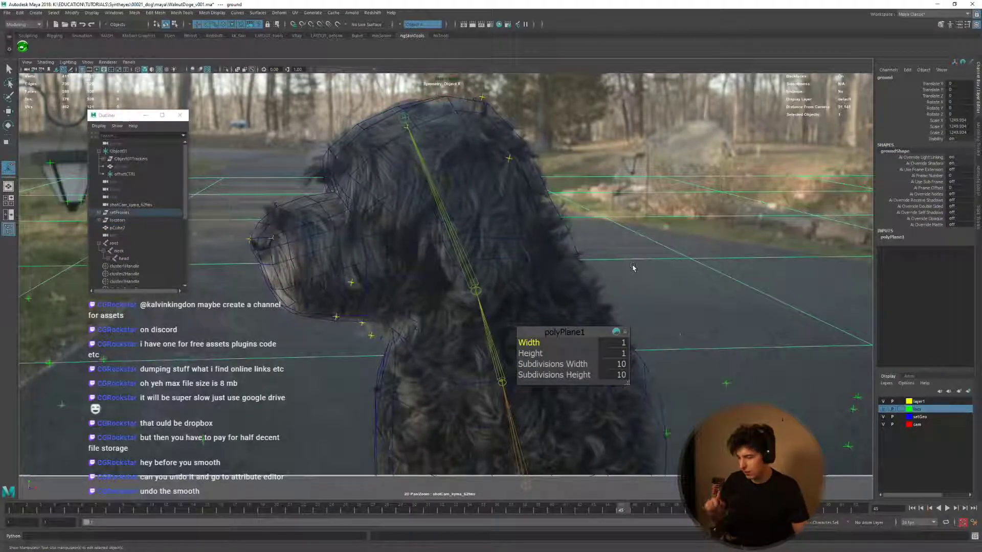
key("ctrl+z")
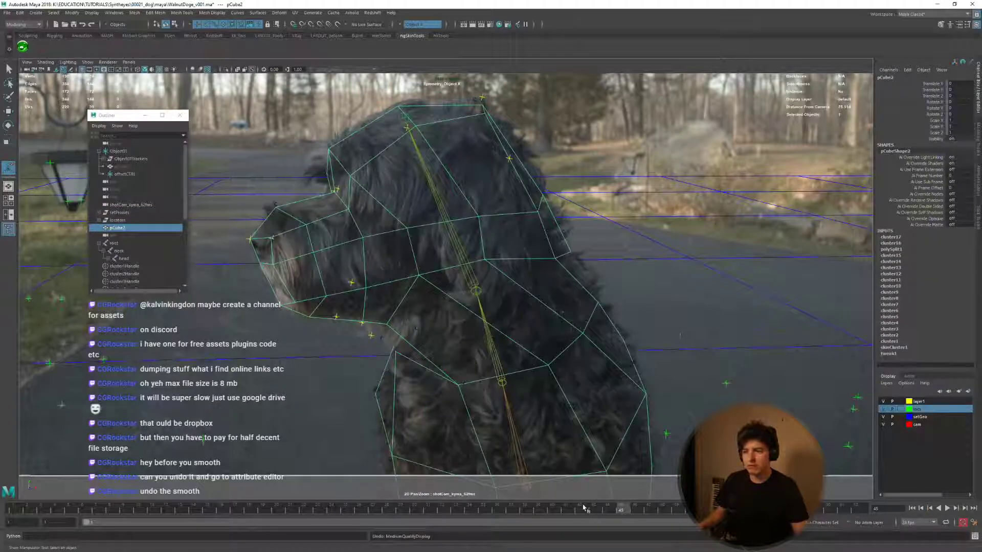
left_click_drag(586, 510, 110, 510)
Inspect the dog shape's Smooth Mesh and OpenSubdiv control attributes, and switch its smooth preview on and off again.
key("ctrl+a")
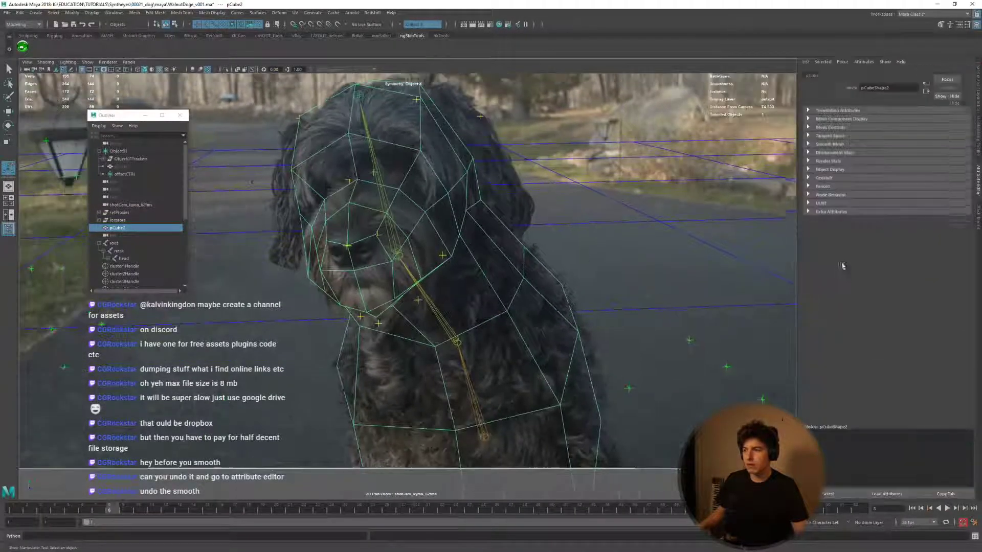
left_click(830, 151)
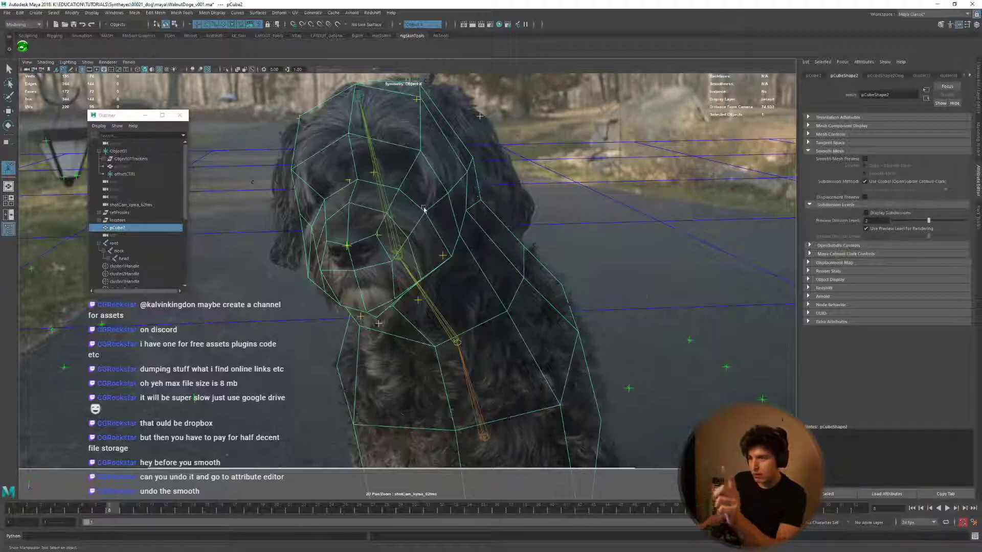
left_click(837, 246)
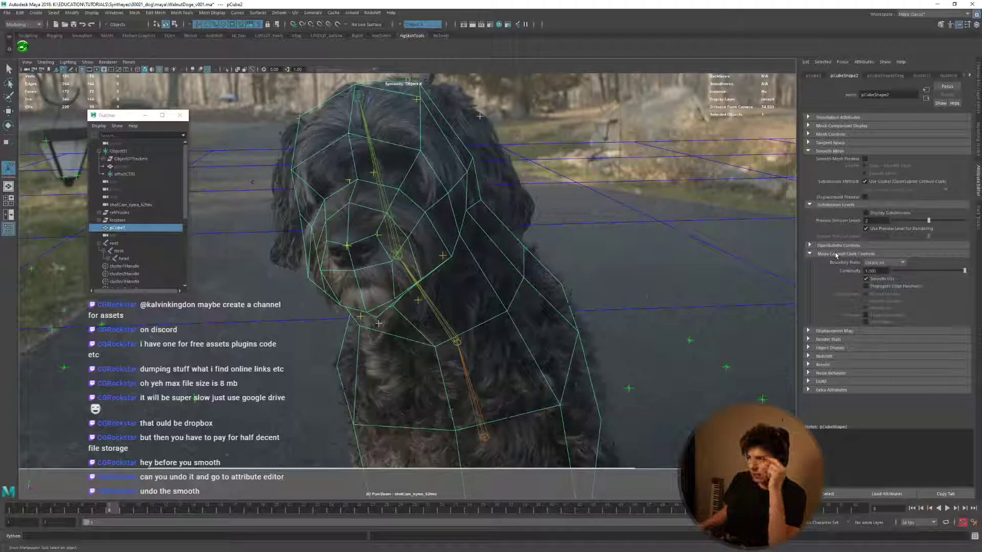
left_click(836, 246)
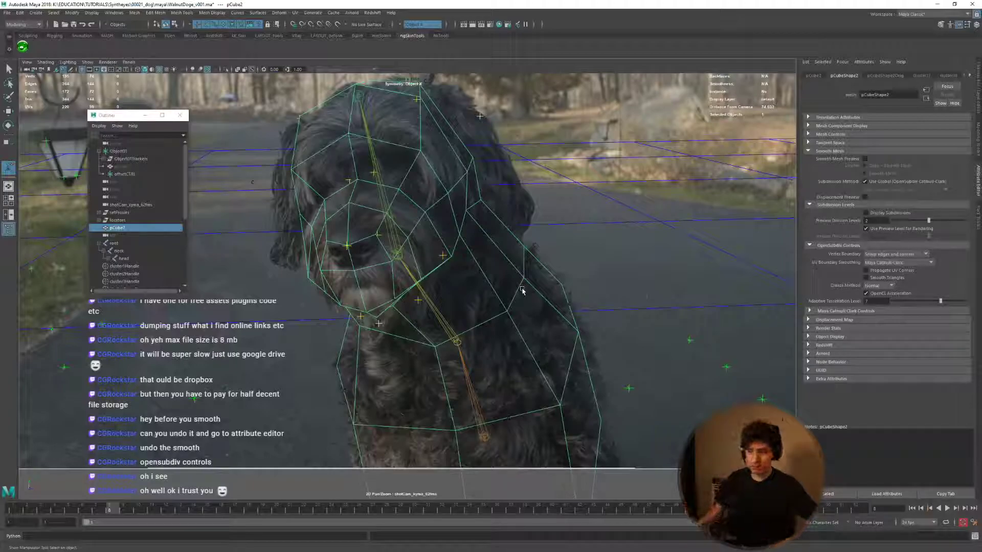
key("3")
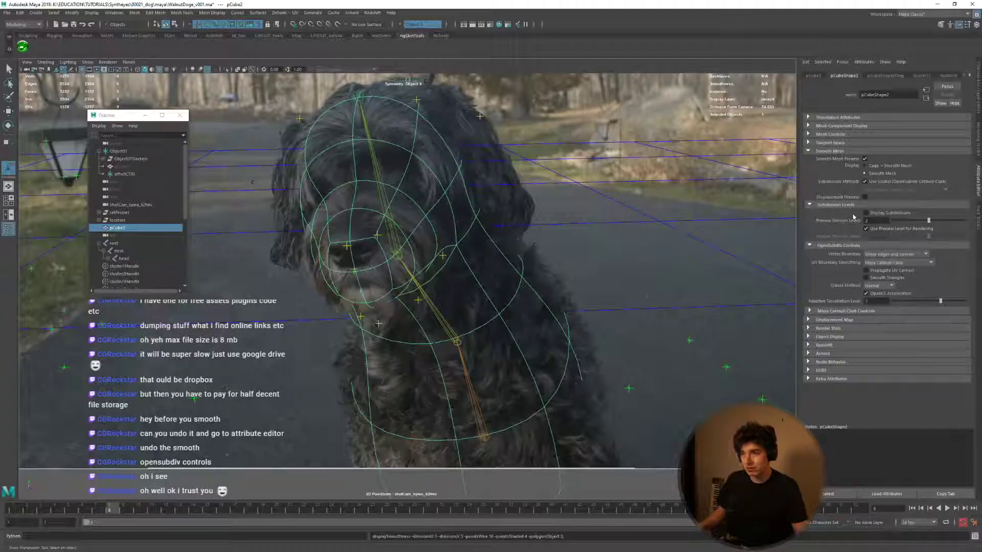
key("ctrl+z")
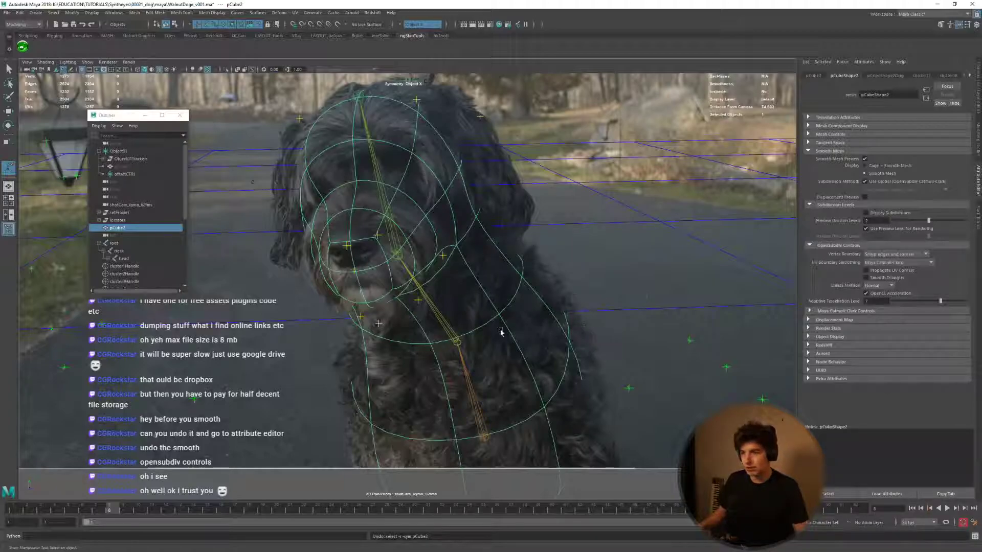
key("1")
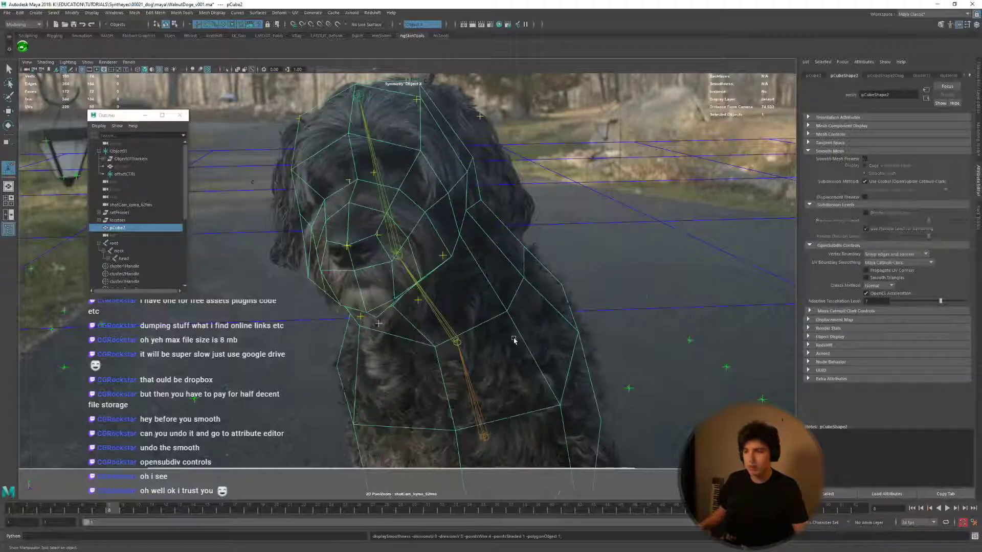
Smooth the whole dog mesh at frame 6 with linearly added divisions at one division level.
right_click_drag(514, 340, 528, 345)
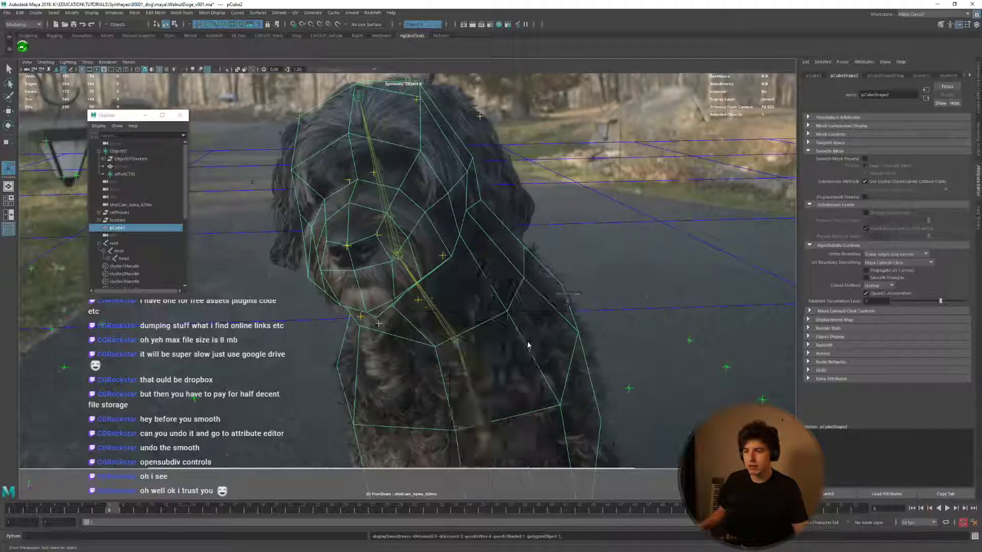
scroll(587, 387, "down", 4)
scroll(499, 338, "up", 1)
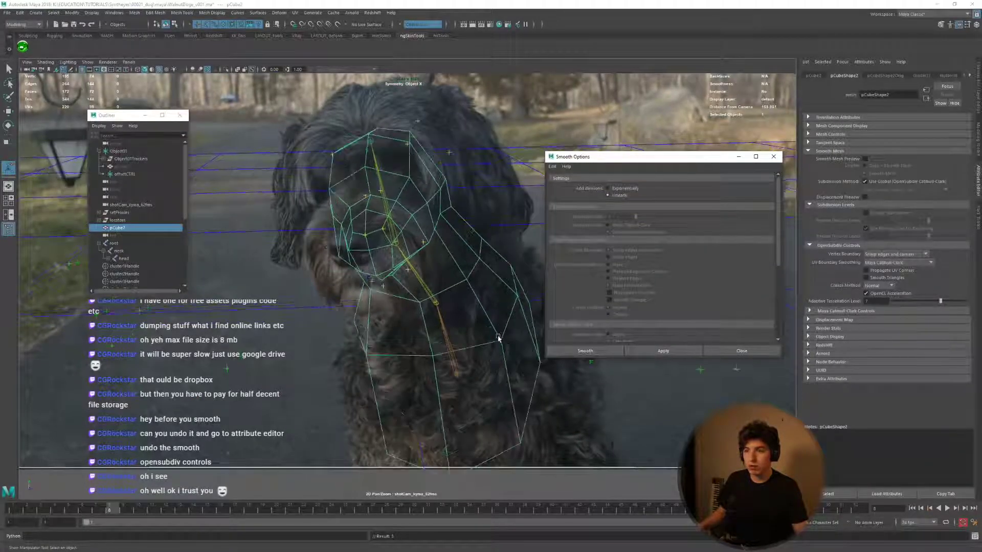
scroll(498, 338, "up", 2)
scroll(499, 337, "up", 1)
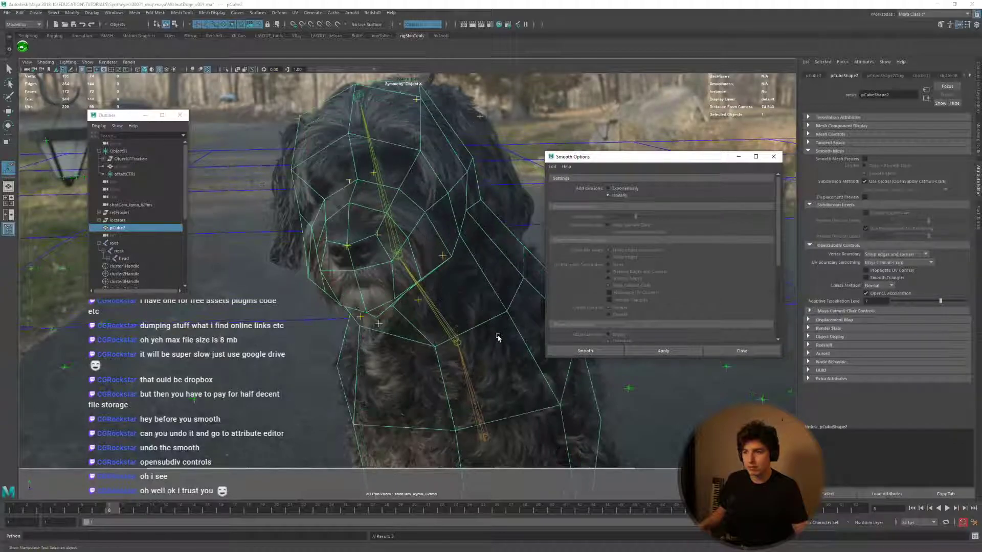
scroll(499, 338, "up", 1)
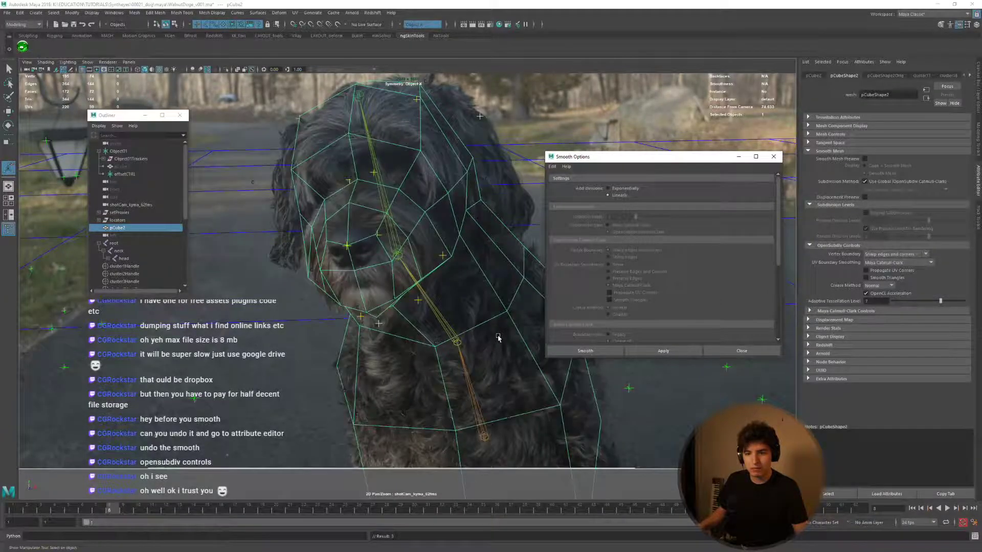
scroll(500, 338, "down", 1)
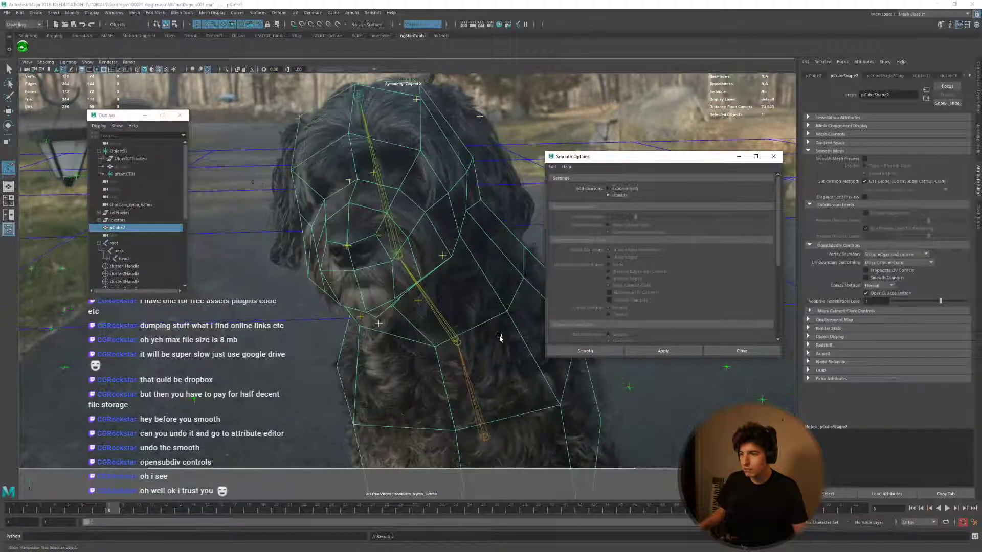
left_click_drag(111, 512, 82, 511)
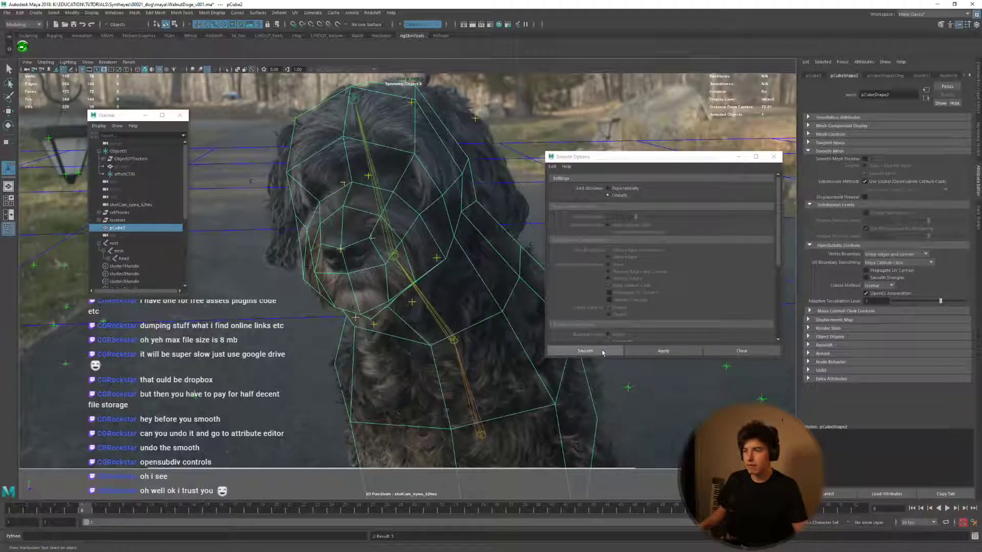
left_click(585, 351)
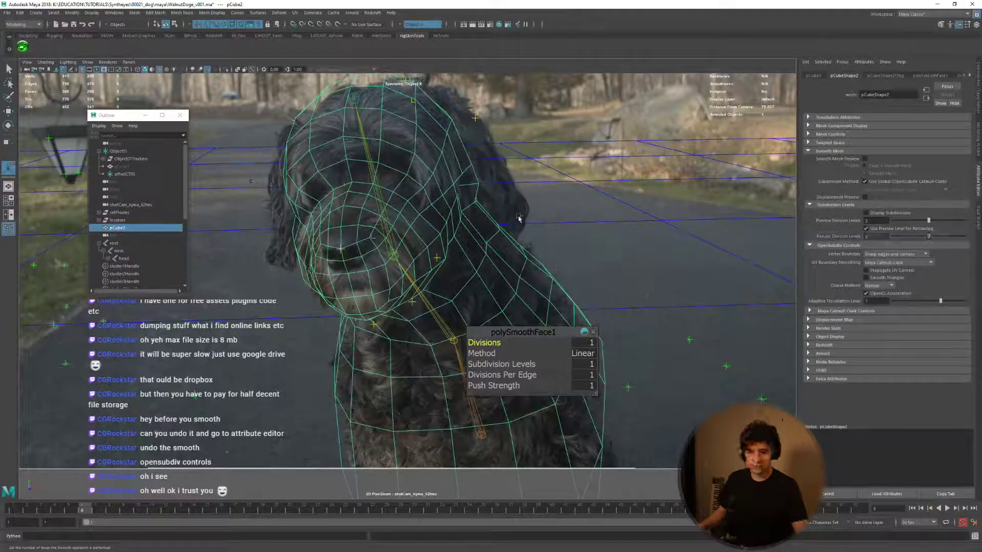
scroll(117, 193, "down", 6)
scroll(120, 219, "up", 6)
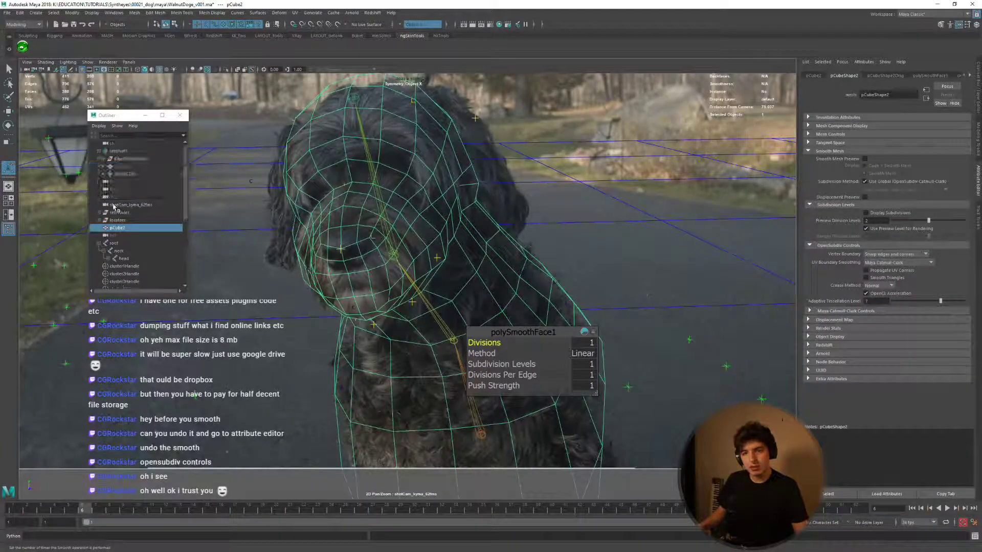
Lock the shot camera's translate, rotate and scale channels together with its camera shape attributes.
left_click(117, 205)
key("ctrl+a")
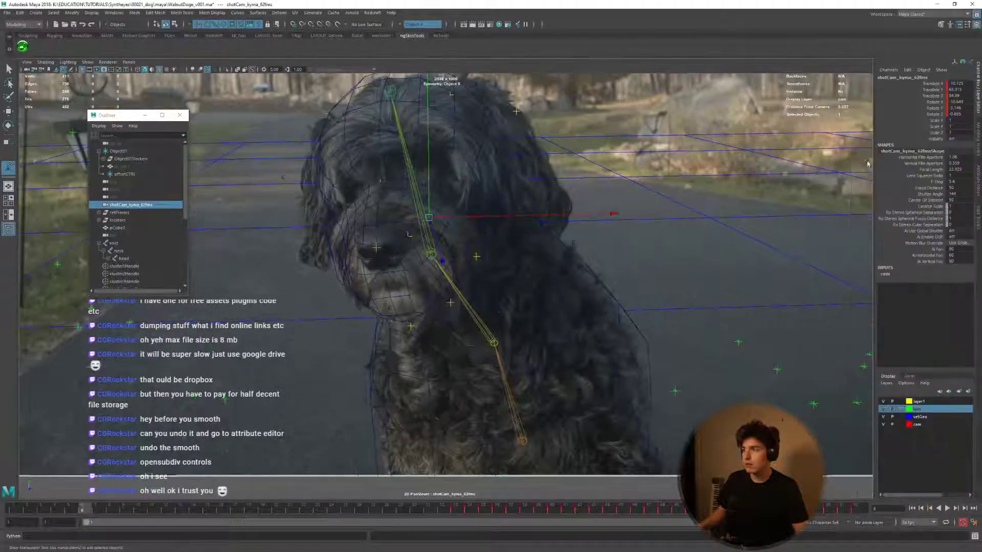
left_click_drag(933, 114, 900, 83)
right_click(900, 83)
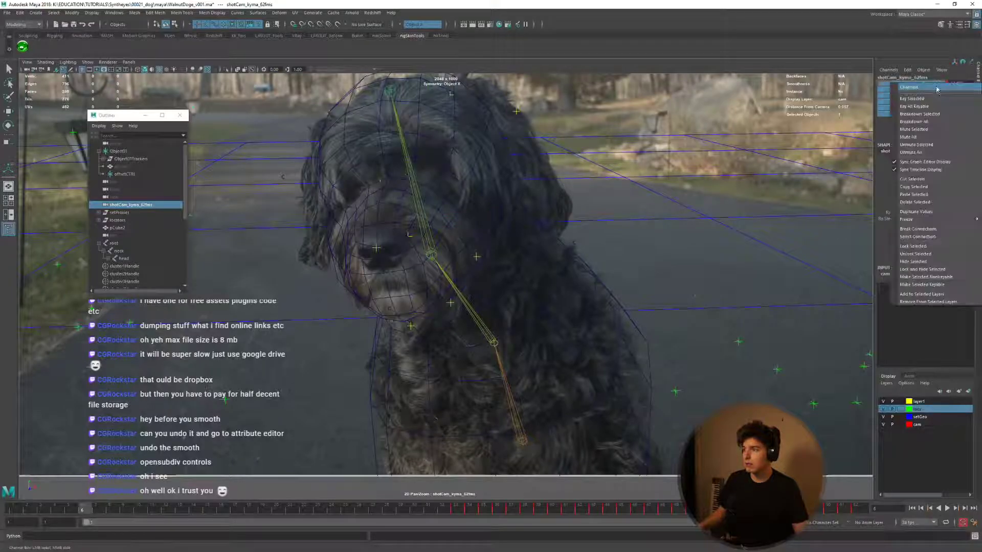
left_click(915, 248)
left_click_drag(936, 120, 936, 132)
right_click(936, 132)
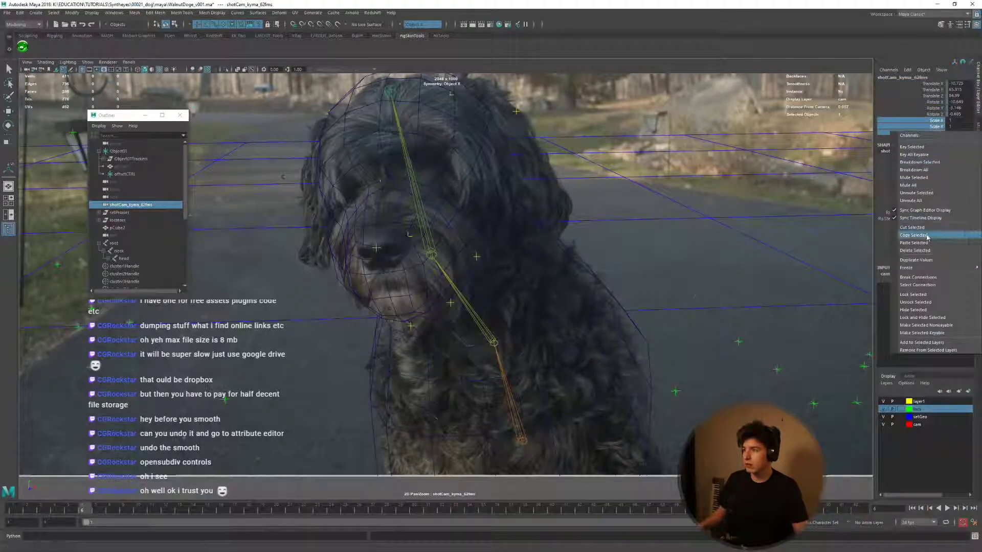
left_click(913, 294)
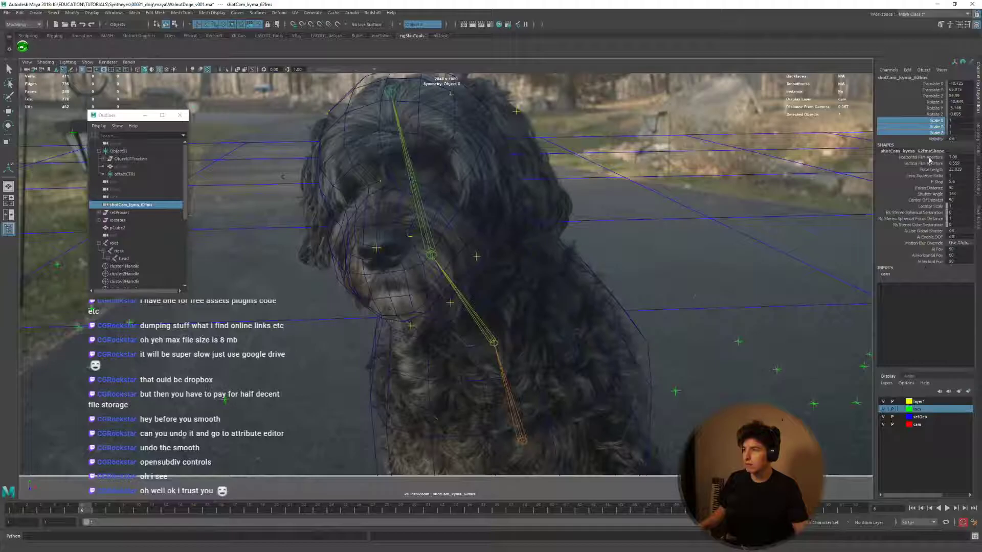
left_click_drag(929, 160, 915, 259)
right_click(894, 262)
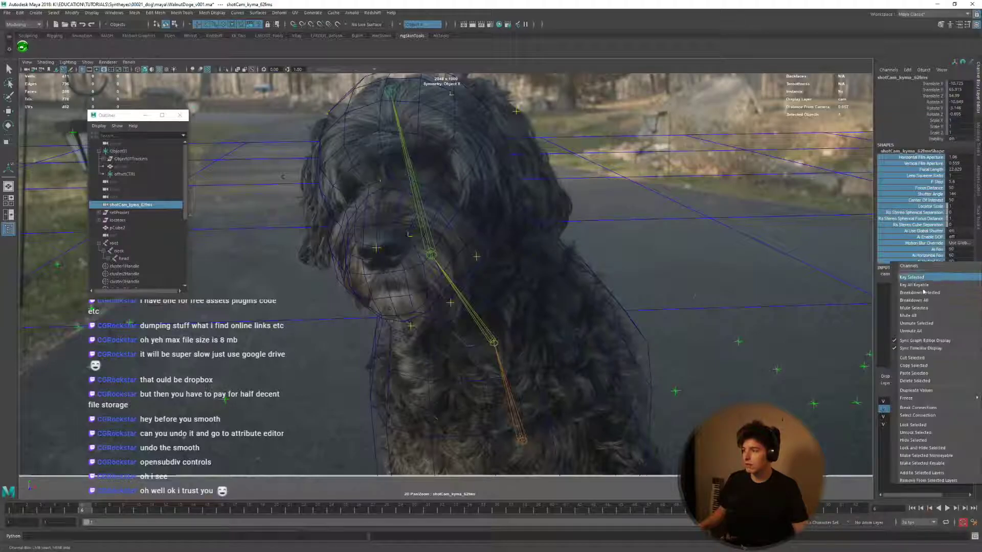
left_click(922, 415)
Reselect the dog mesh and replay the head turn close up and in a wider framing, stopping at frames 24 and 28.
left_click(417, 323)
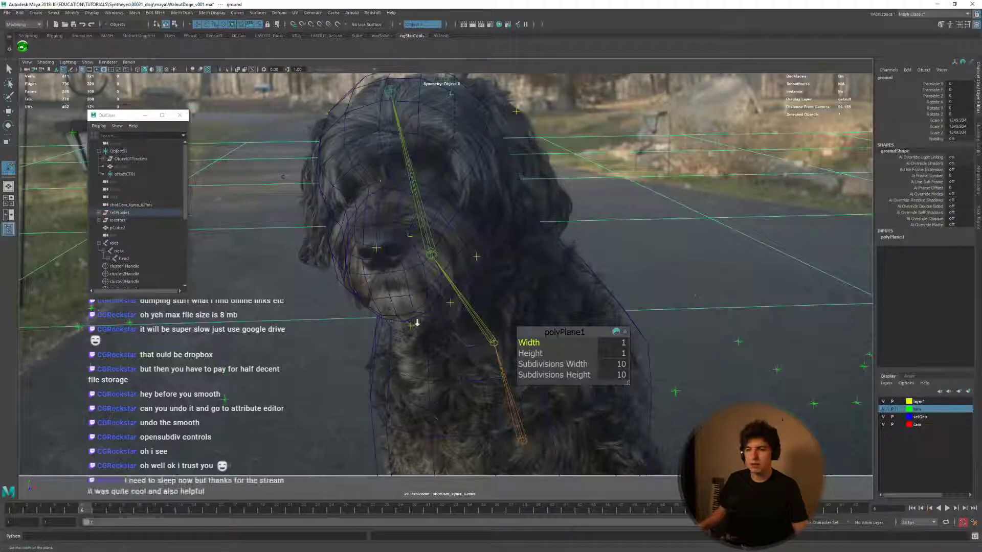
left_click(135, 227)
key("alt+v")
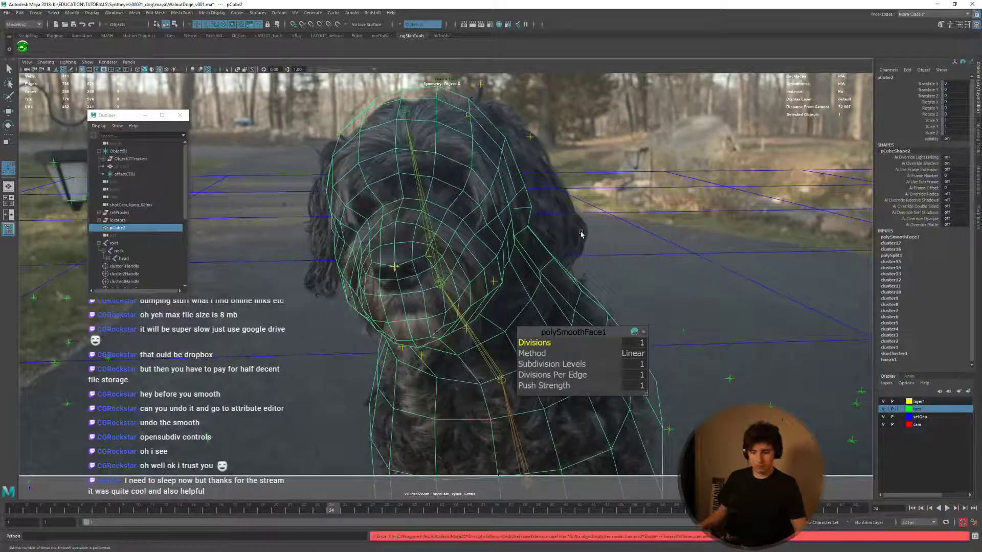
key("Escape")
middle_click_drag(396, 202, 460, 258)
mouse_move(460, 259)
right_mouse_down()
mouse_move(450, 258)
mouse_move(468, 260)
right_mouse_up()
key("alt+v")
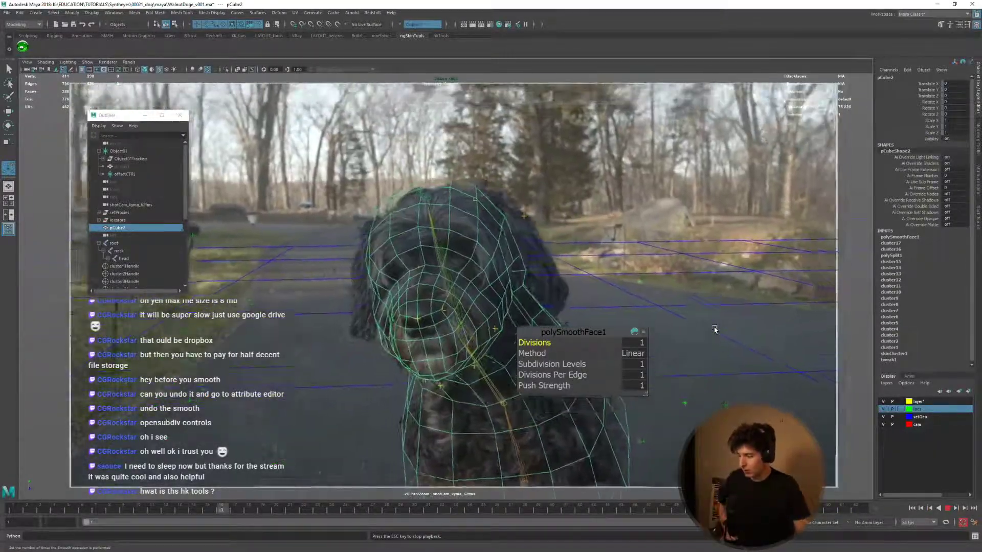
key("Escape")
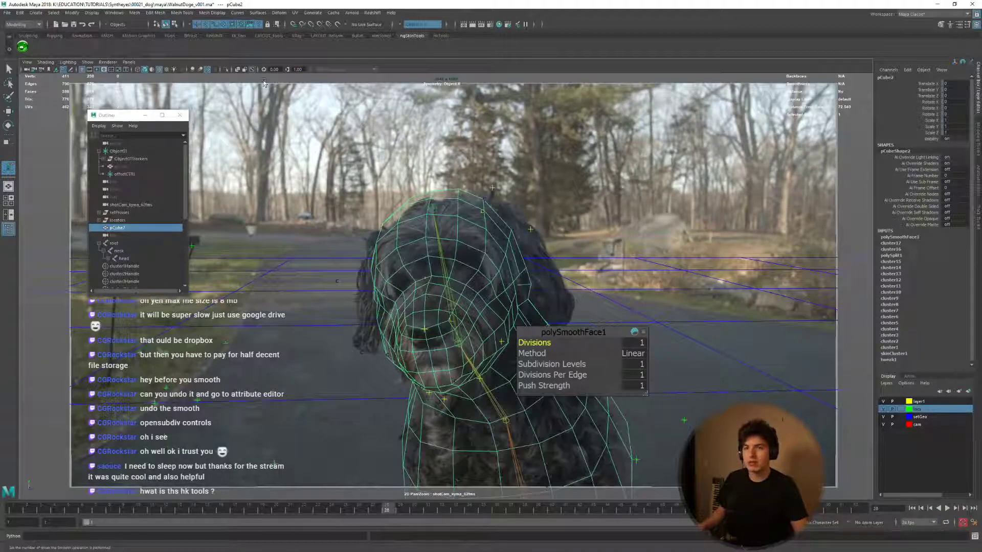
Show the hkTools shelf tools, and center the shot view on the tracker at the edge of the dog's ear.
left_click(440, 36)
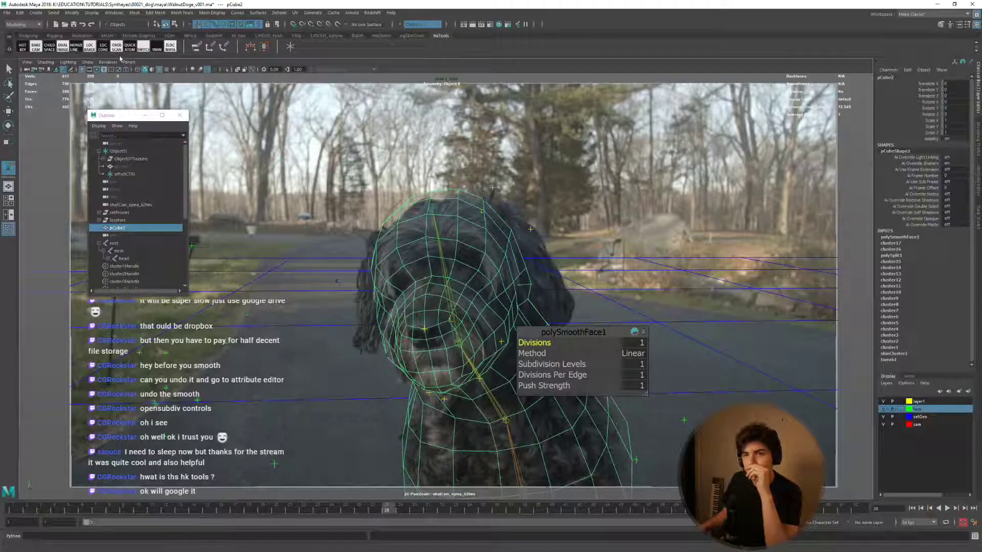
left_click(532, 229)
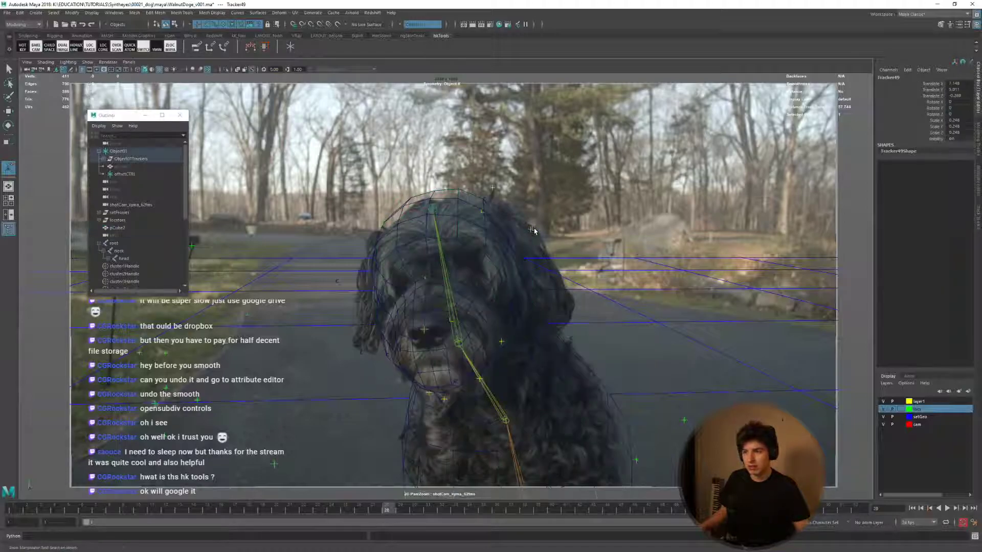
left_click(534, 243)
key("backslash")
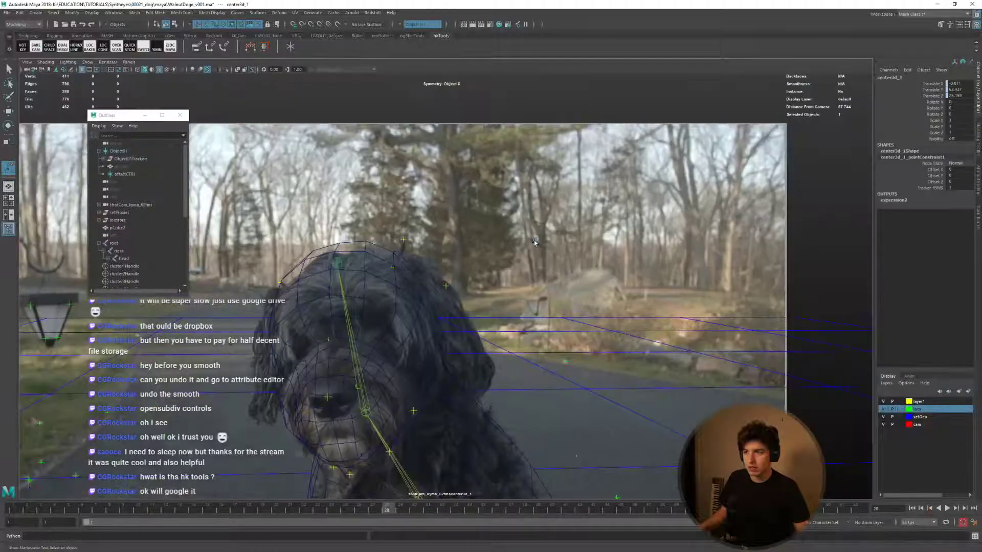
Play back the shot with the view centered on the ear tracker, and clear the tracker selection.
key("alt+v")
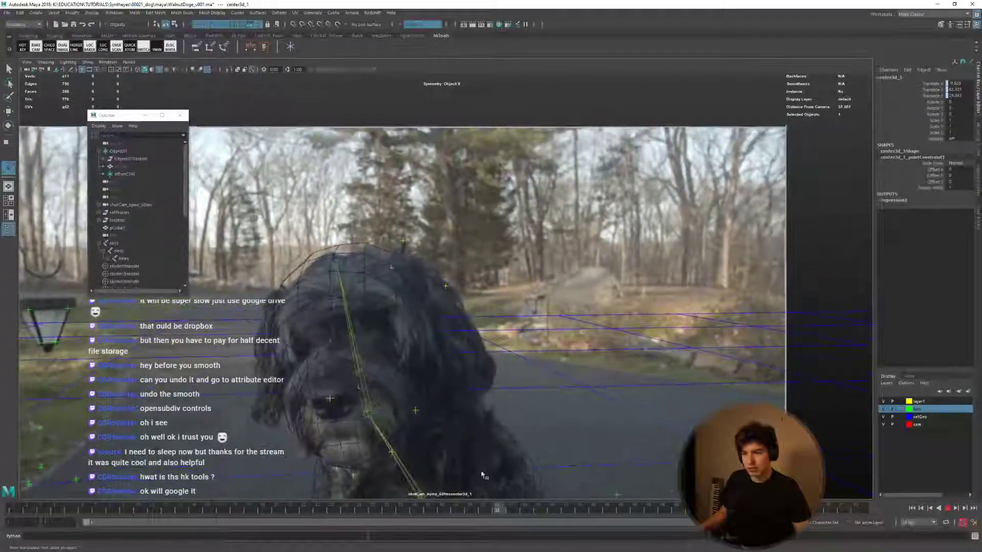
key("alt+v")
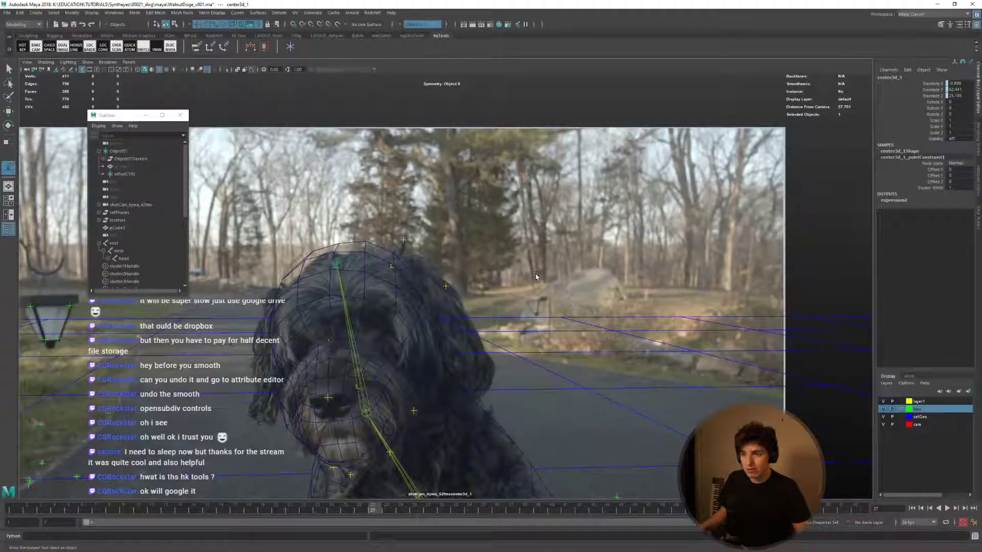
left_click(479, 287)
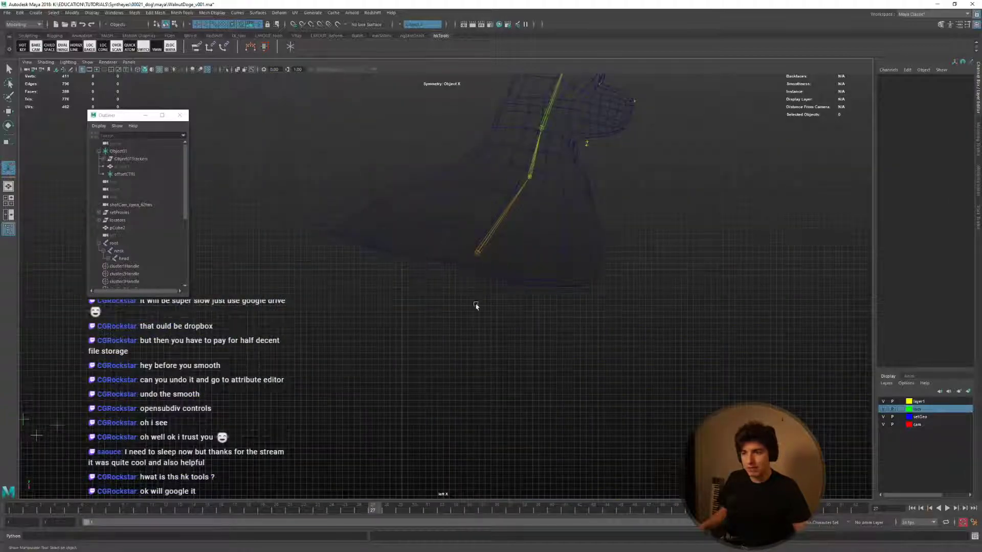
Arrange two side-by-side views, with the perspective in one and the shot camera in the other.
left_click(9, 201)
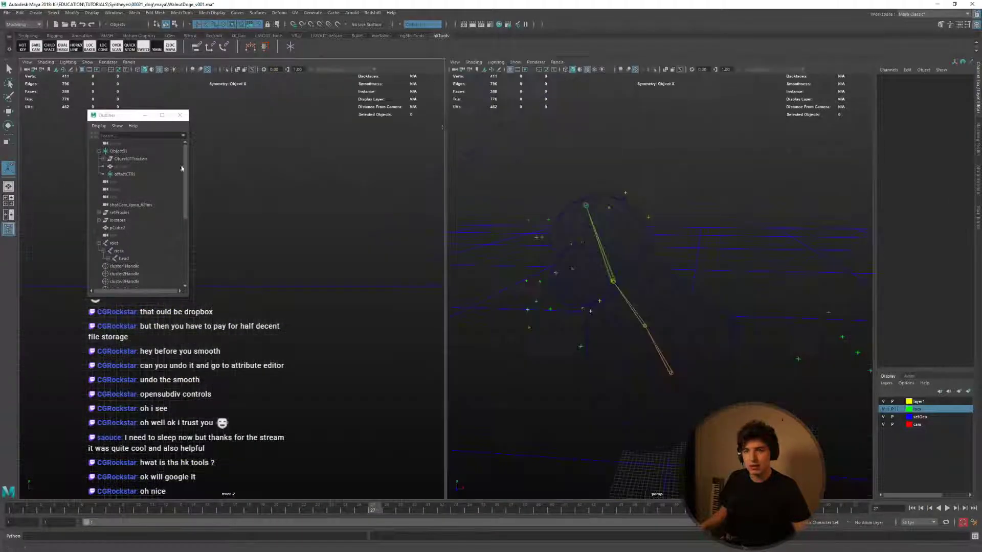
left_click(557, 62)
mouse_move(570, 70)
left_click(659, 78)
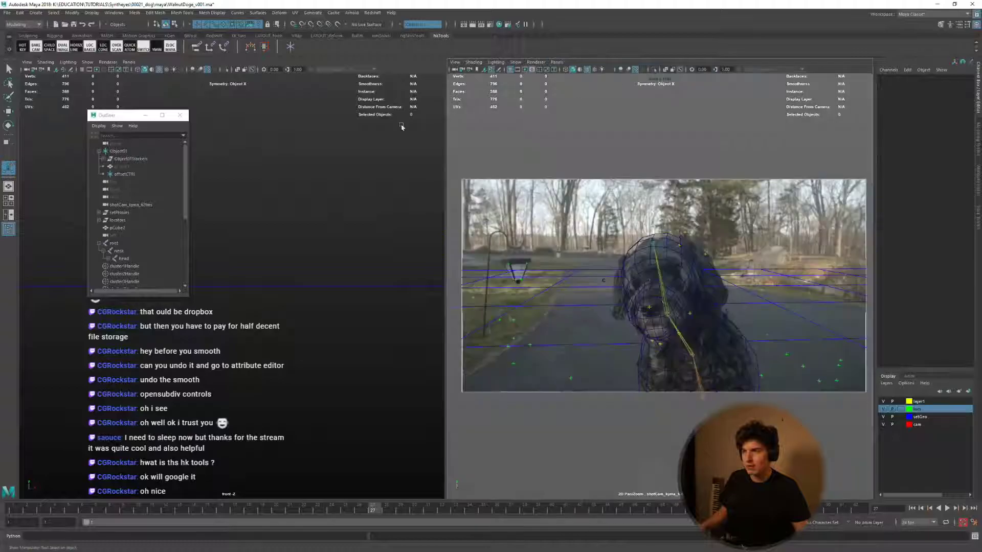
key("space")
left_click_drag(327, 207, 325, 182)
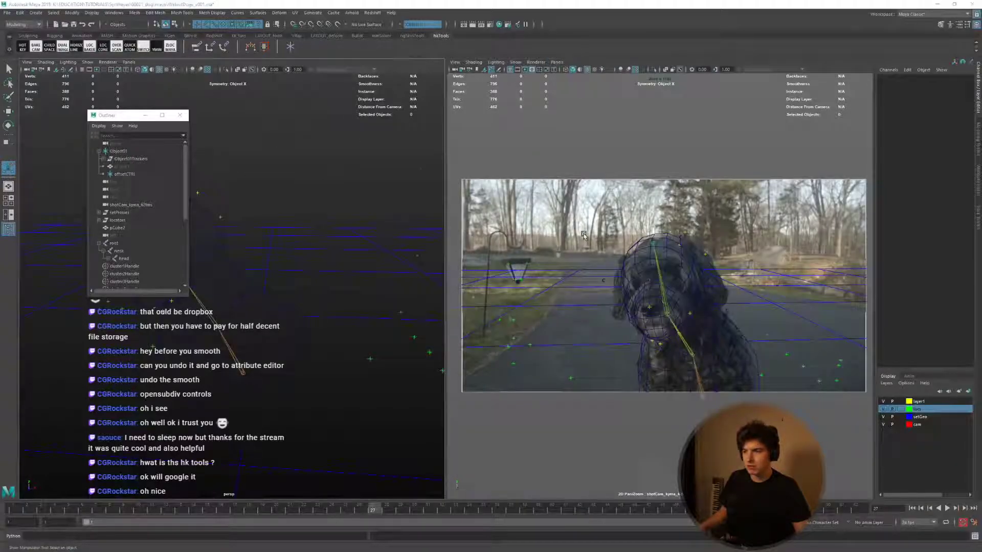
Maximize the shot camera view, replay the head turn, and return to frame 1 with the dog mesh selected.
key("space")
key("alt+v")
key("Escape")
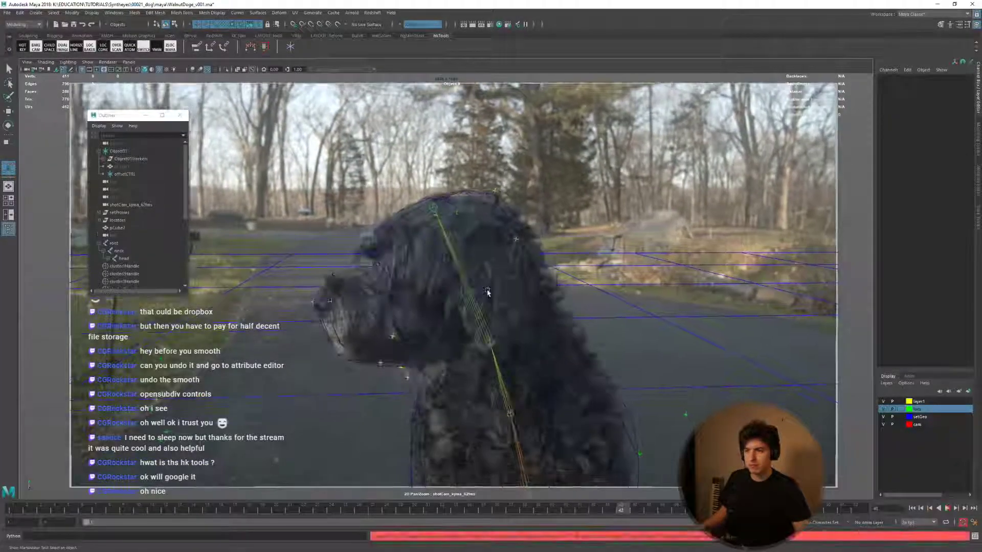
left_click(473, 347)
left_click(504, 511)
left_click_drag(503, 511, 11, 510)
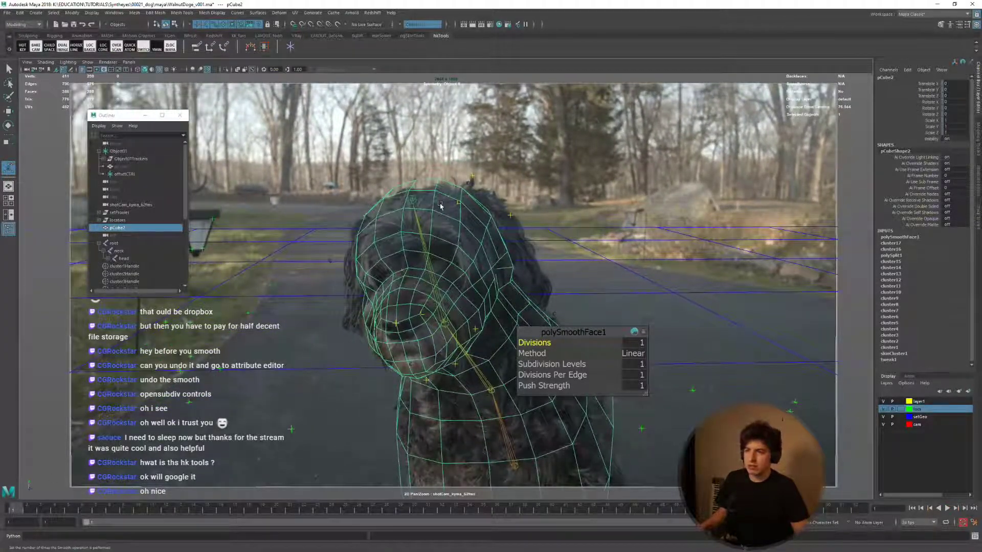
Grow a vertex selection from the crown over the dog's upper head and create a cluster from it.
right_click_drag(450, 225, 414, 189)
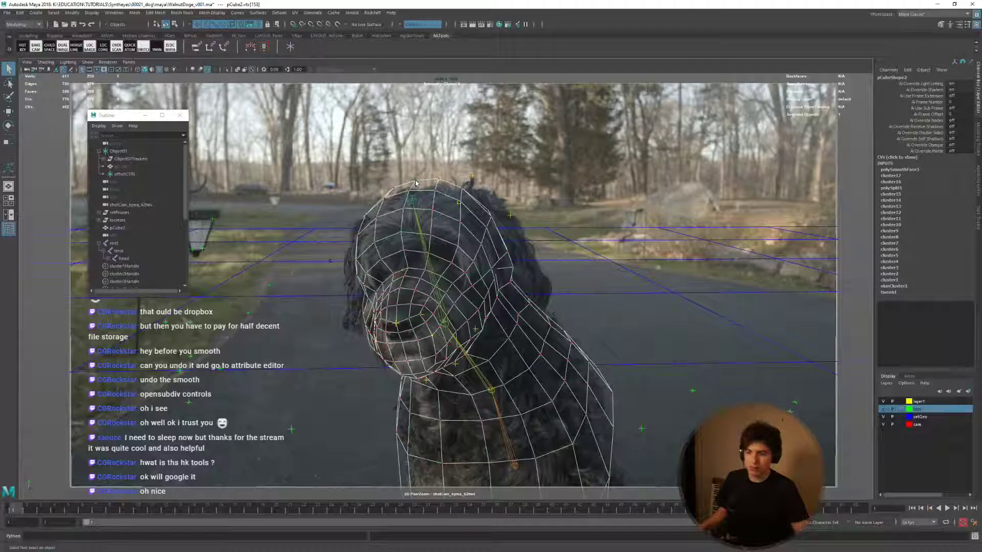
left_click(416, 183)
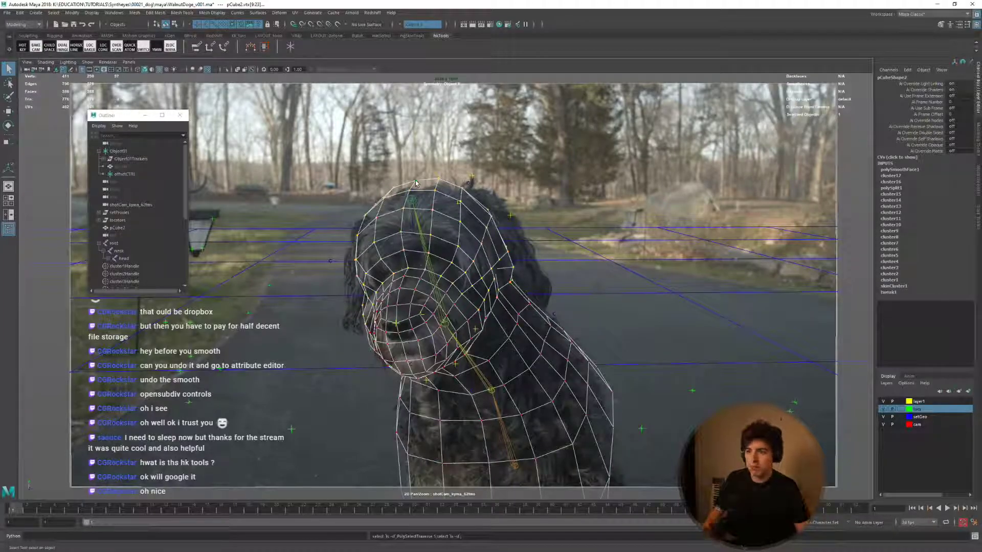
right_click(438, 185, "shift")
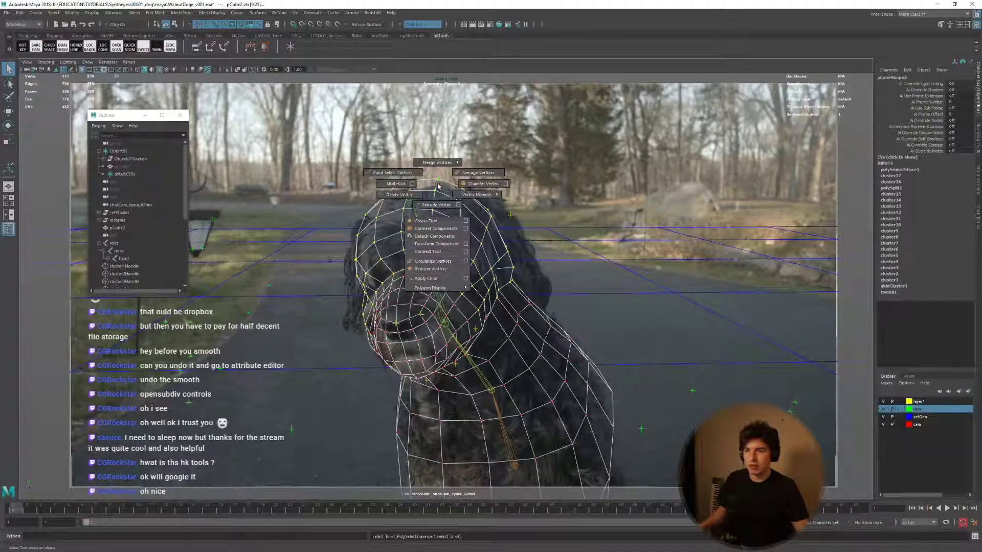
key("space")
left_click(356, 194)
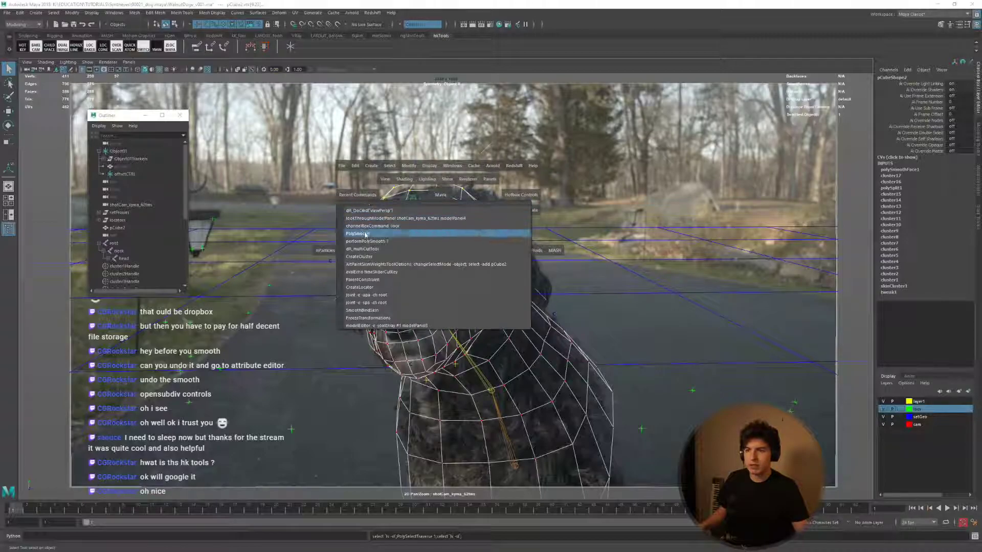
key("F8")
right_click(434, 191)
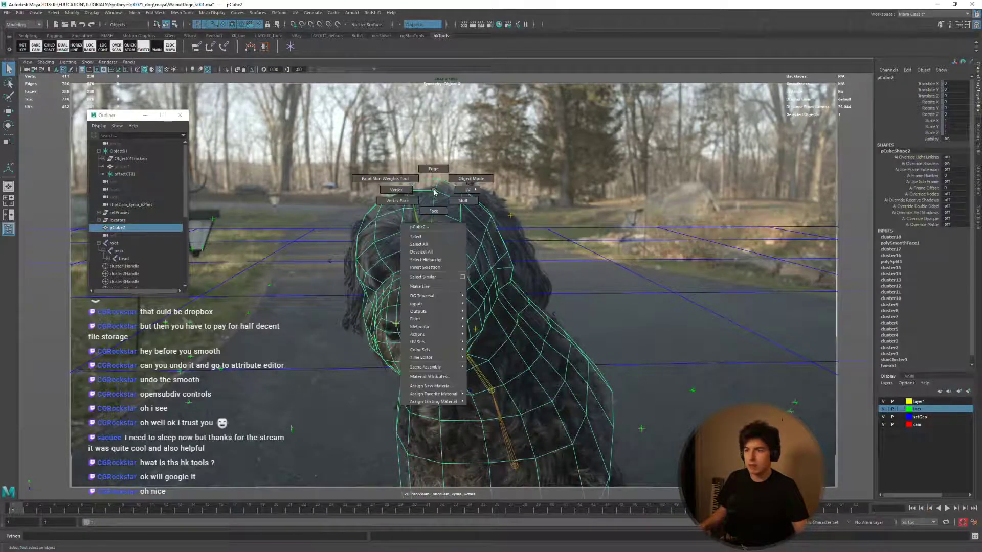
mouse_move(434, 318)
mouse_move(492, 335)
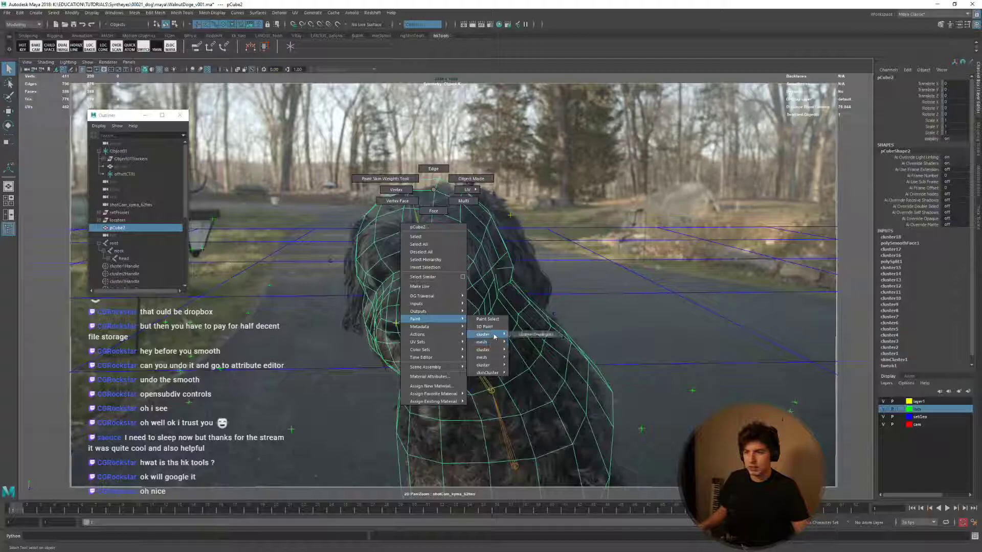
left_click(521, 334)
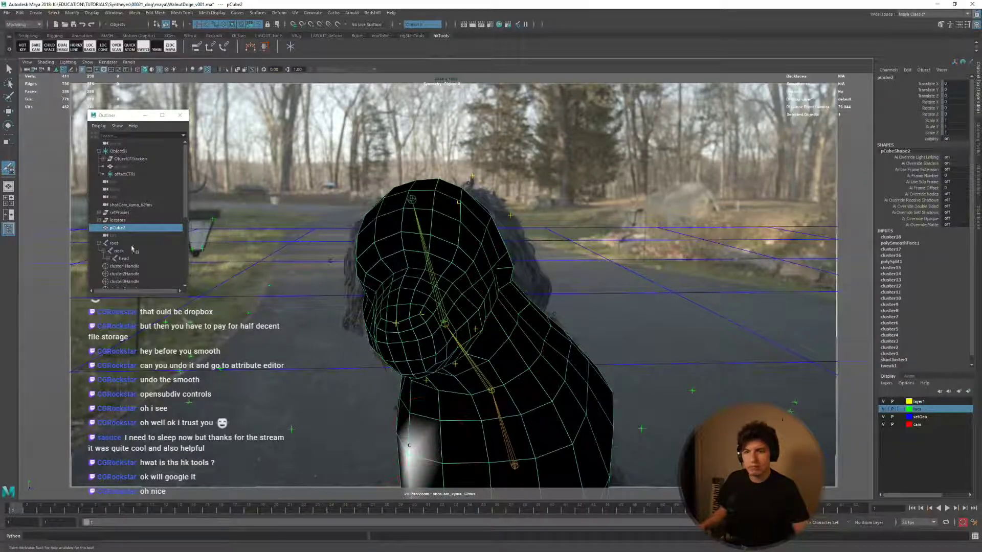
scroll(125, 248, "down", 5)
left_click(134, 266)
left_click(436, 210)
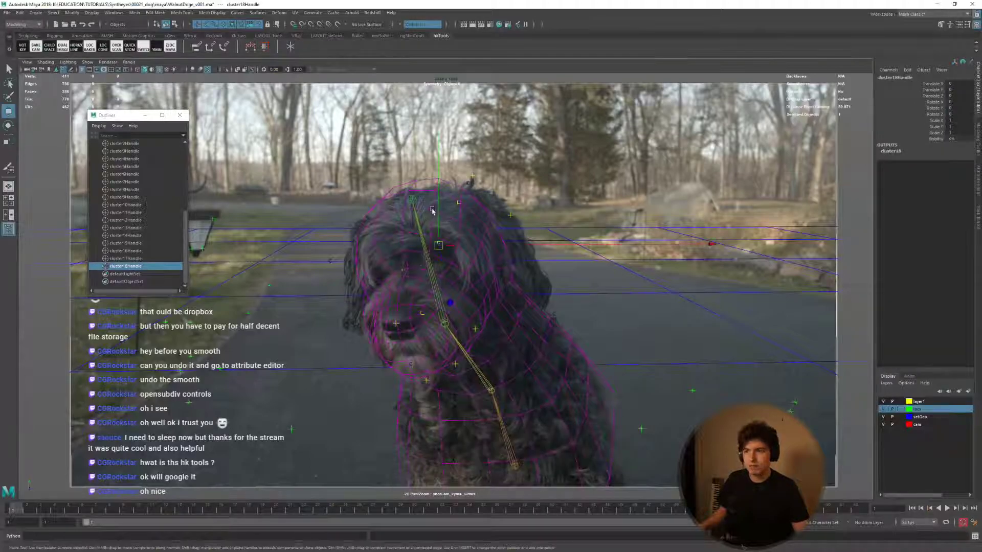
right_click(431, 198)
mouse_move(434, 325)
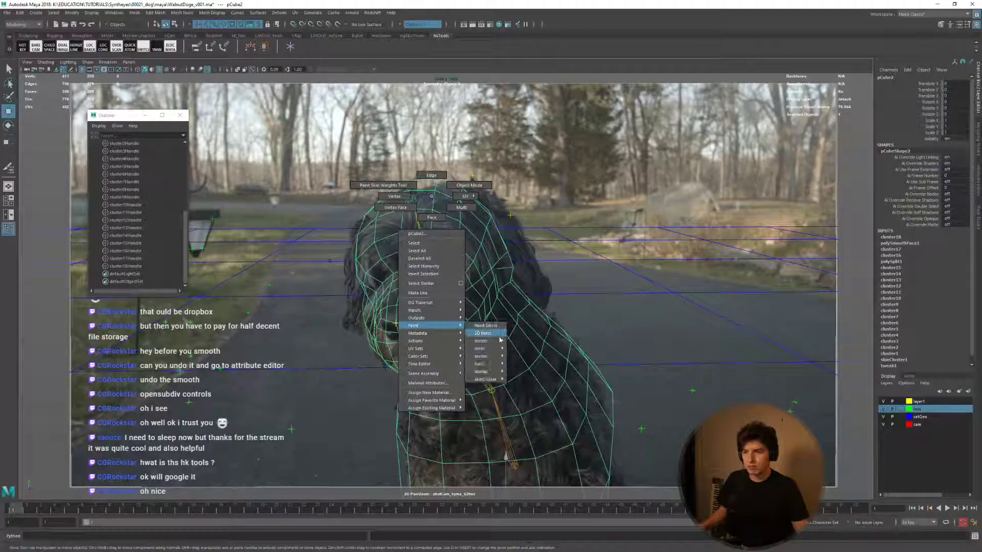
mouse_move(493, 372)
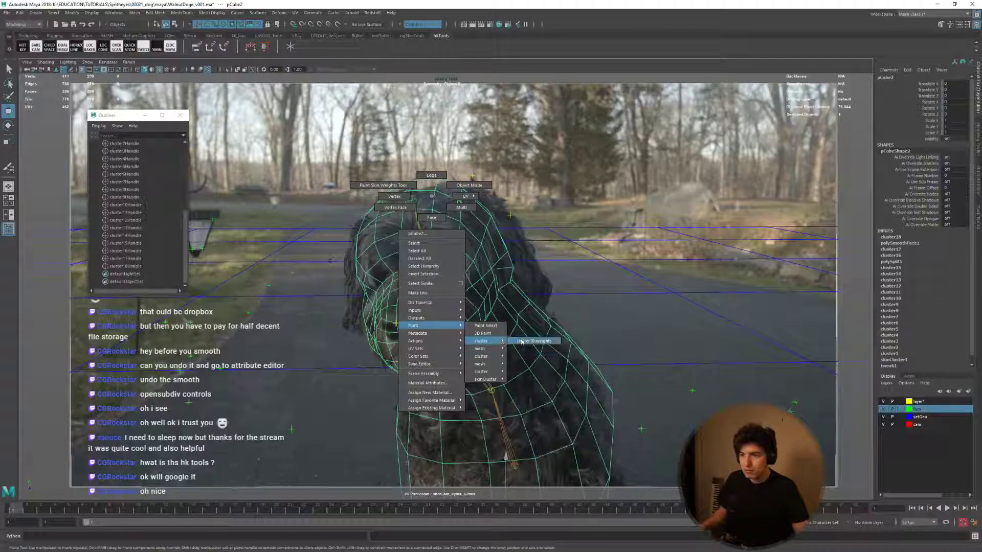
left_click(521, 341)
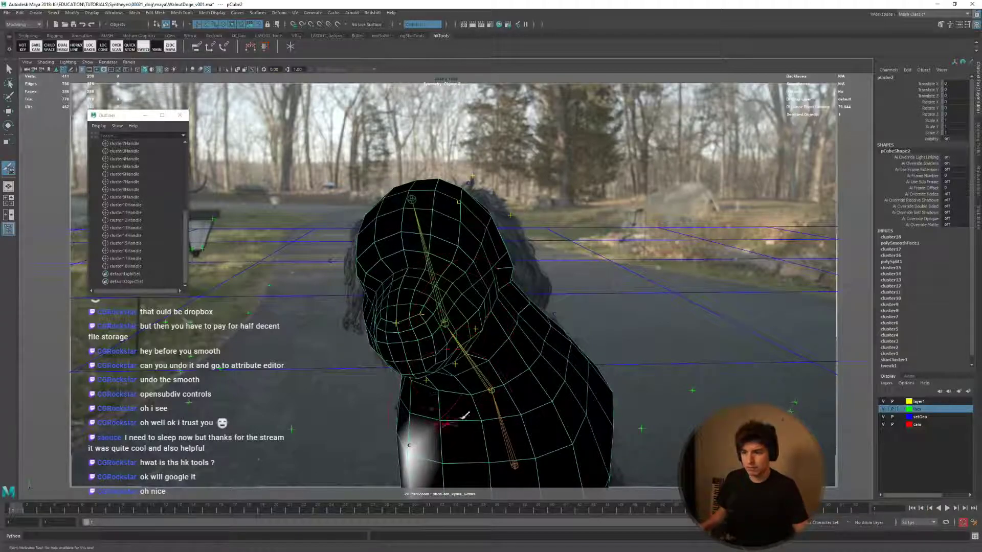
Reselect the dog mesh and start painting the weights of the new head cluster, cluster18.
left_click(125, 266)
key("w")
left_click(436, 210)
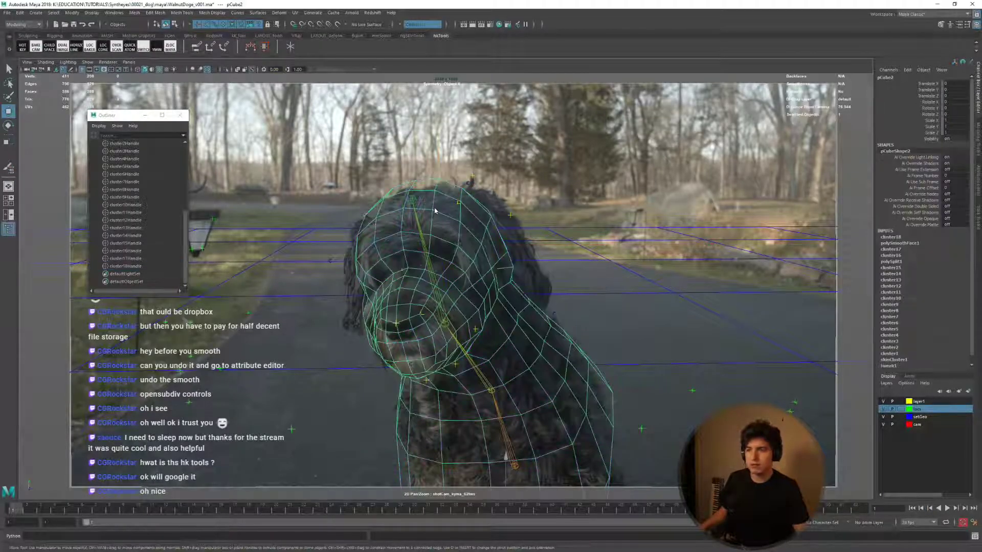
right_click(434, 208)
mouse_move(450, 337)
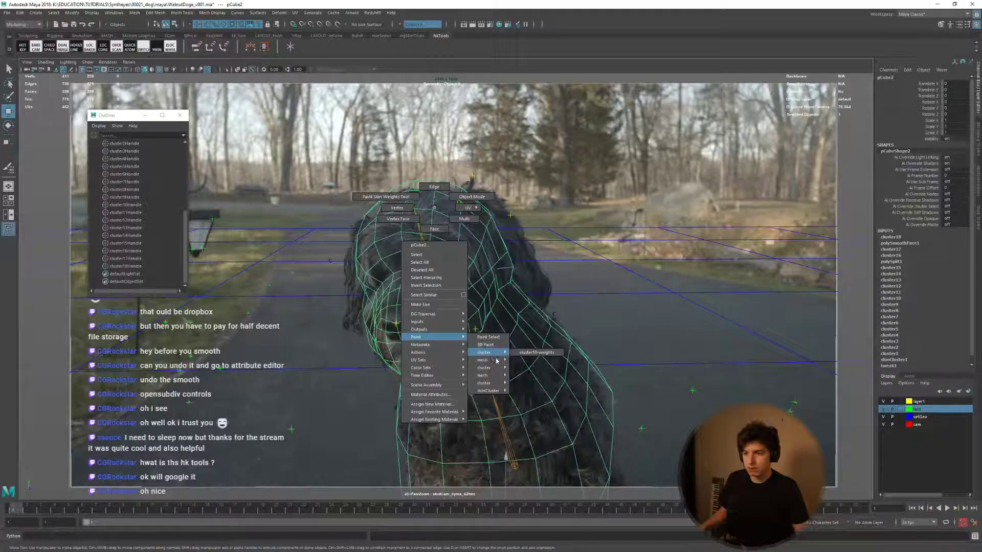
mouse_move(496, 368)
left_click(543, 370)
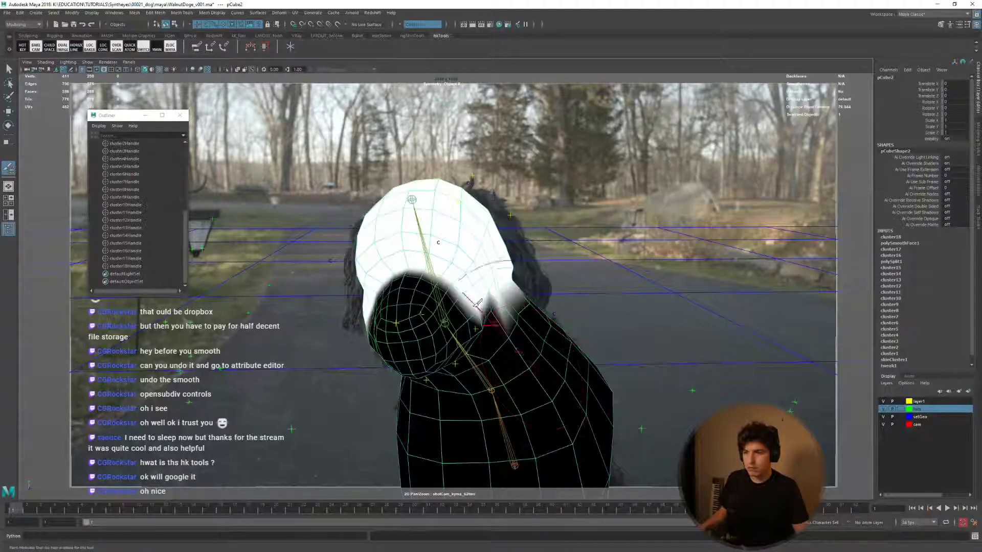
Flood the cluster18 weights with a Replace value of 0, and paint a value of 1 on the crown.
double_click(8, 167)
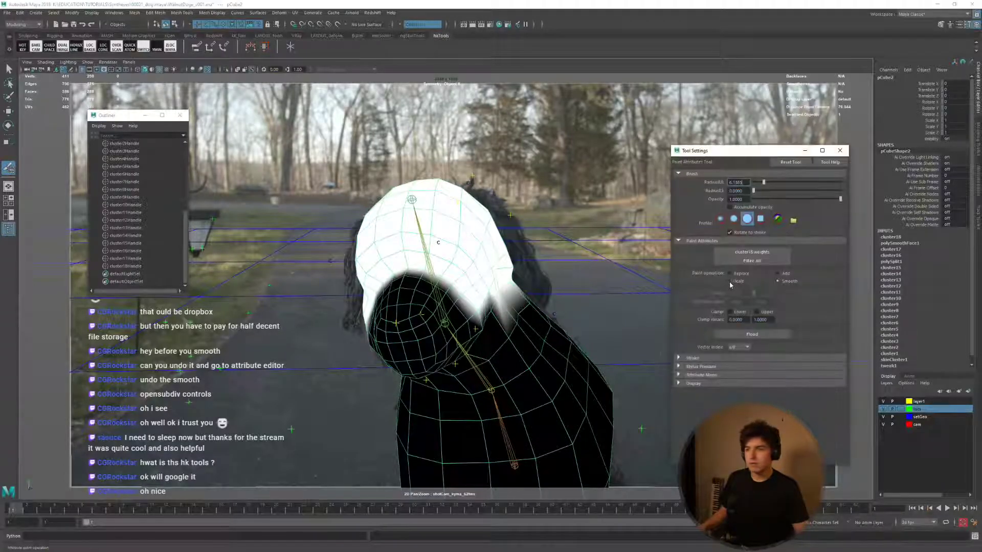
left_click(737, 275)
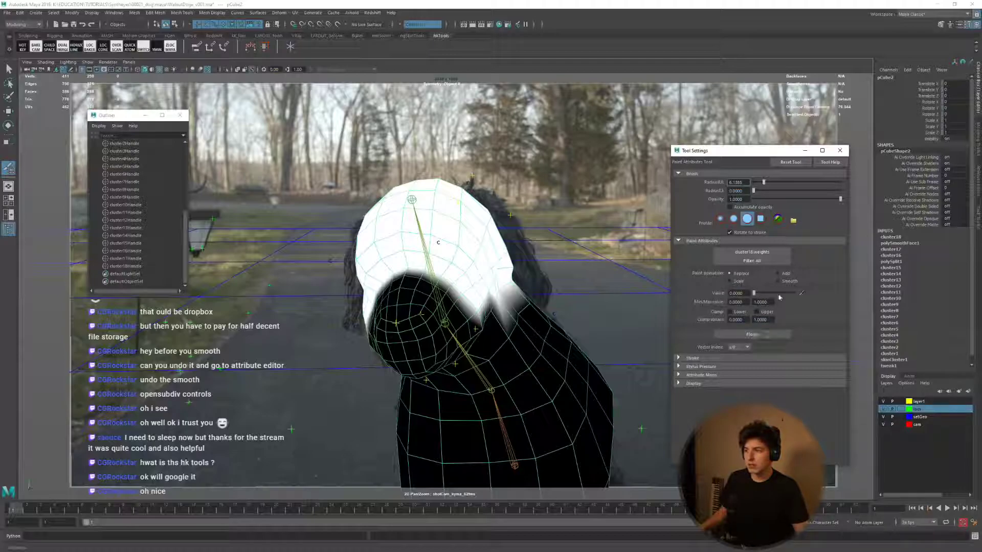
left_click(770, 335)
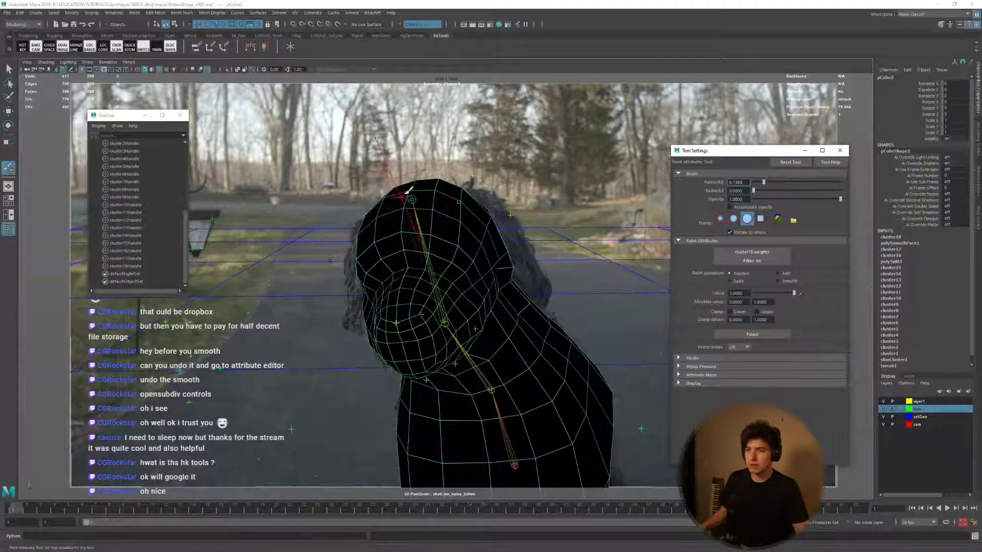
left_click_drag(416, 180, 411, 179)
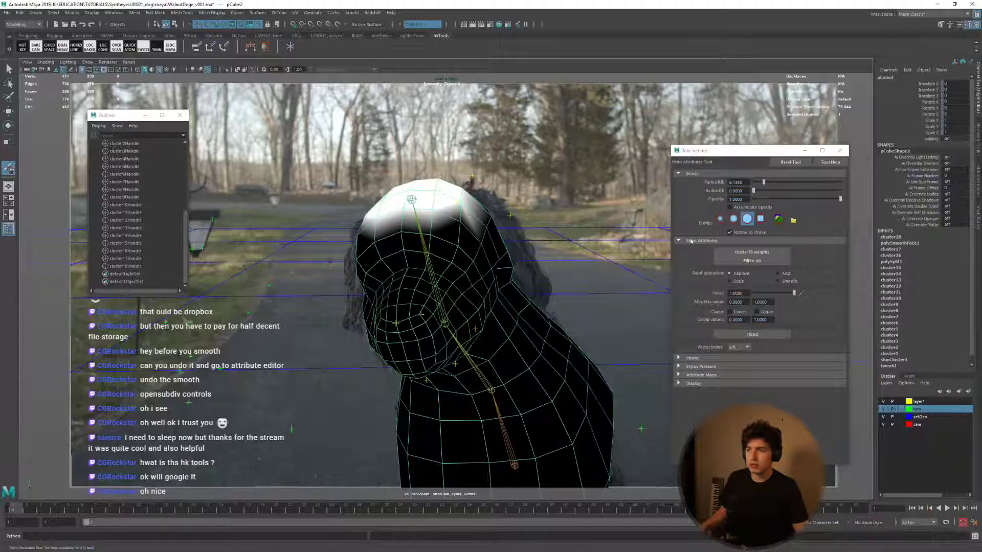
Smooth the cluster18 weights over the head by flooding repeatedly, and close the tool settings.
left_click(778, 281)
left_click(759, 335)
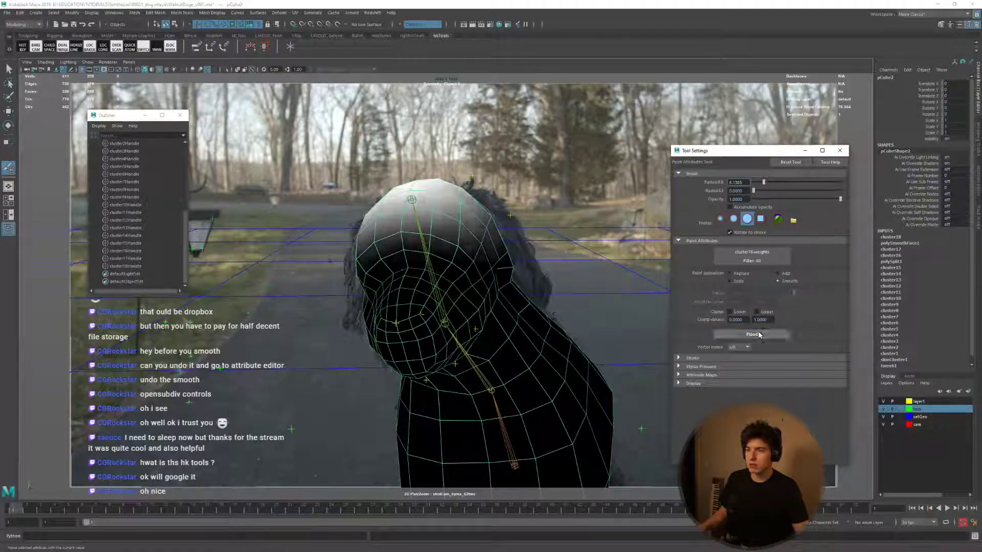
left_click(759, 334)
left_click(839, 151)
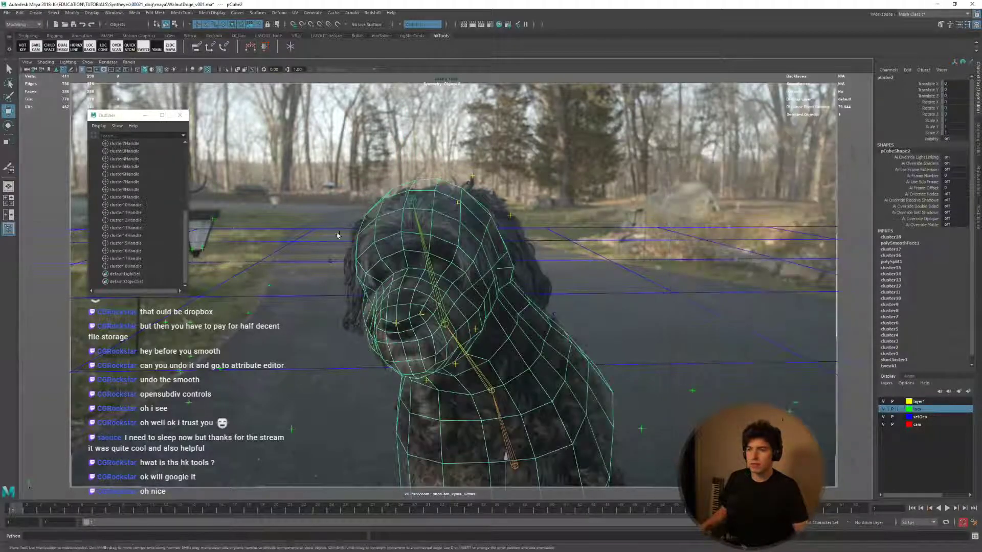
Test the crown deformation by moving the cluster18 handle, and undo the test moves.
left_click(125, 265)
key("w")
left_click_drag(440, 239, 430, 229)
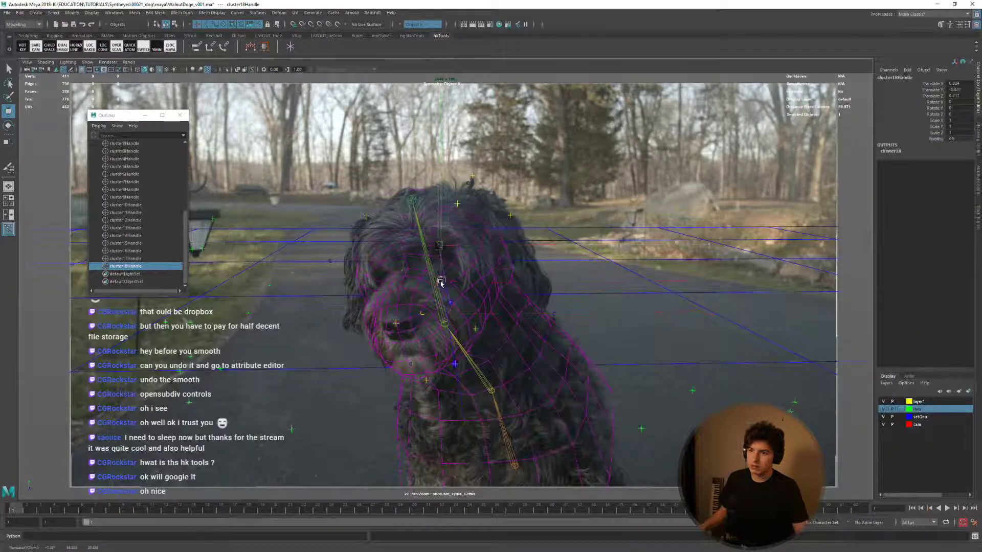
key("ctrl+z")
key("ctrl+z")
key("ctrl+z")
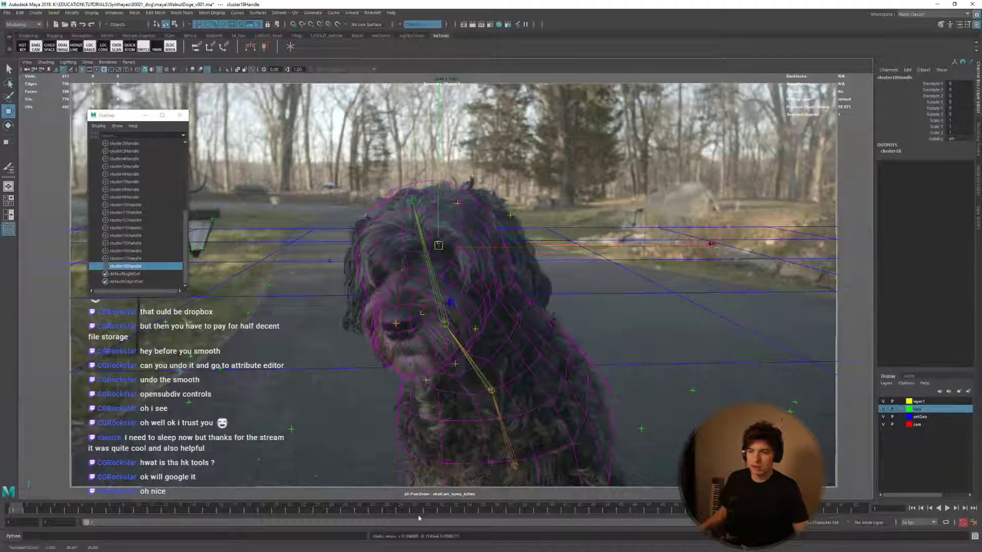
Key the cluster18 handle's translation at frame 38 and nudge it down to fit the crown to the footage.
left_click_drag(46, 508, 520, 451)
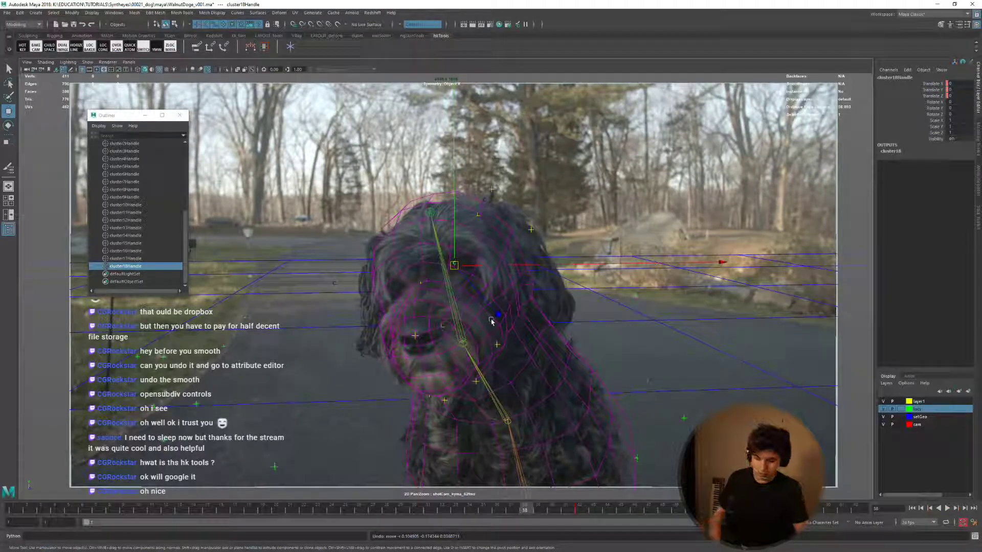
key("shift+w")
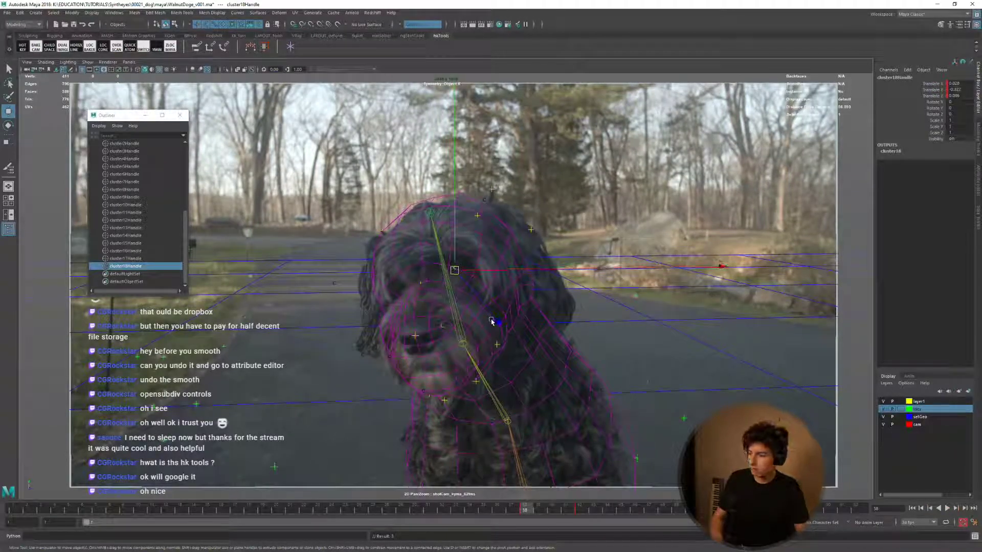
key("alt+Down")
key("alt+Down")
key("alt+Down")
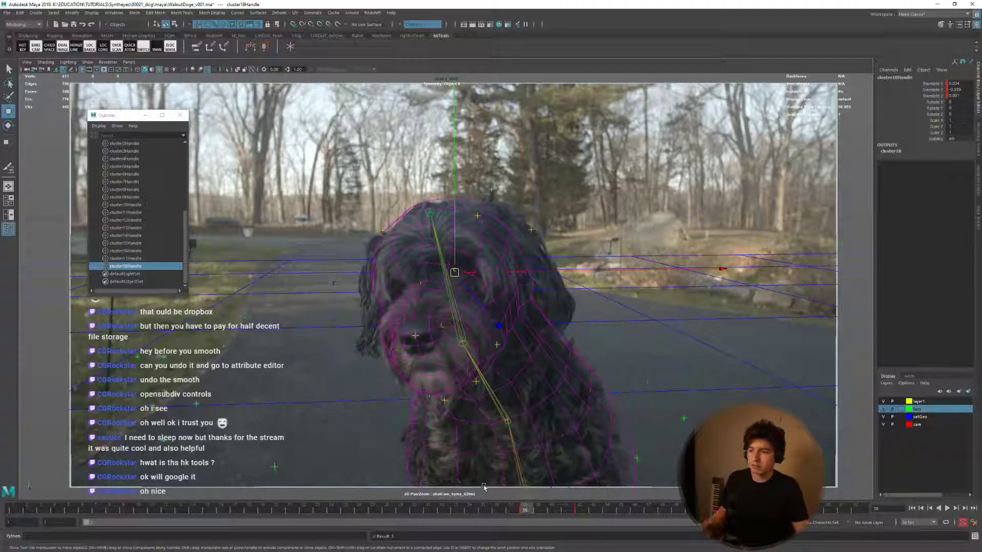
Offset the cluster18 handle at frame 46 to fit the crown to the footage, and play back the head turn.
left_click_drag(522, 511, 641, 512)
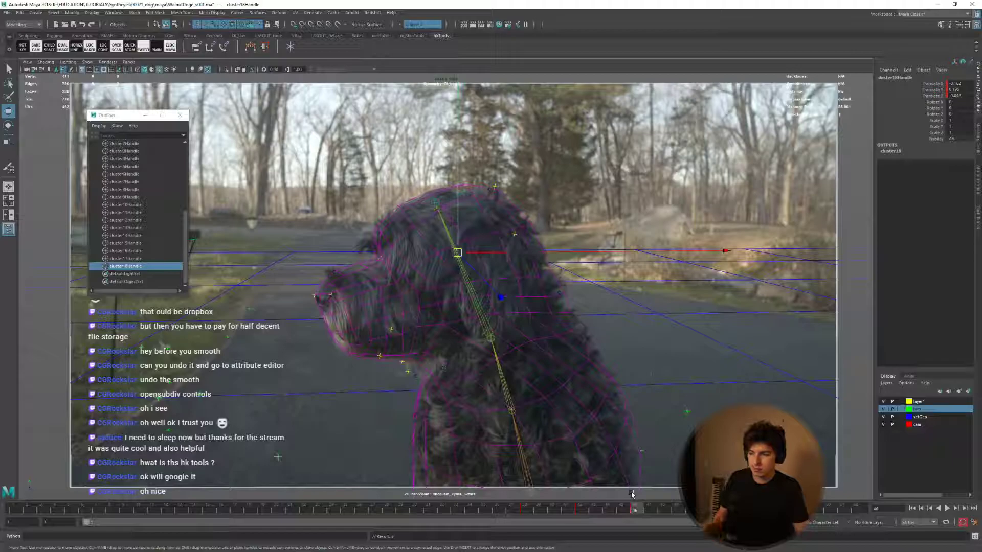
key("alt+v")
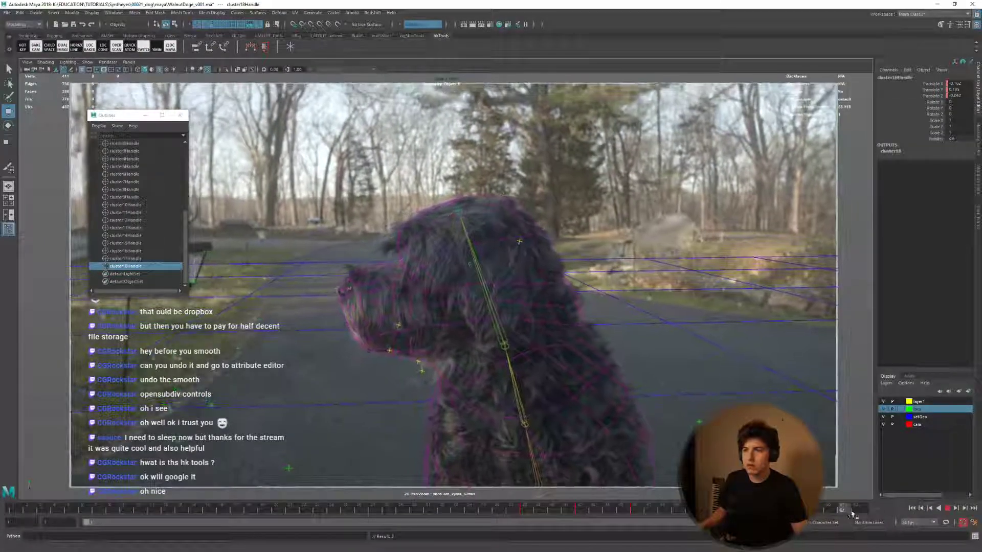
Adjust the cluster18 handle at frame 62 to fit the crown, and play back the shot to check it.
key("alt+v")
key("w")
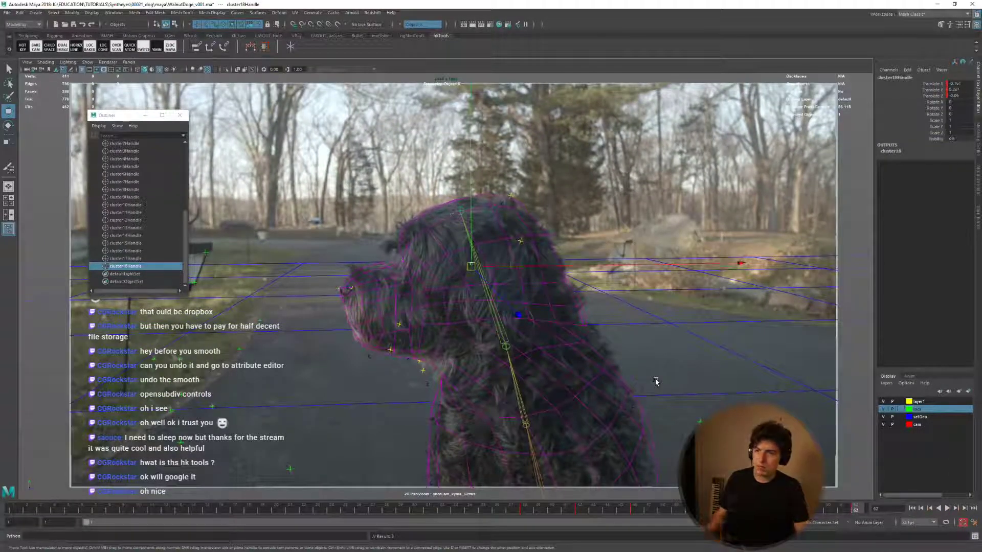
key("alt+v")
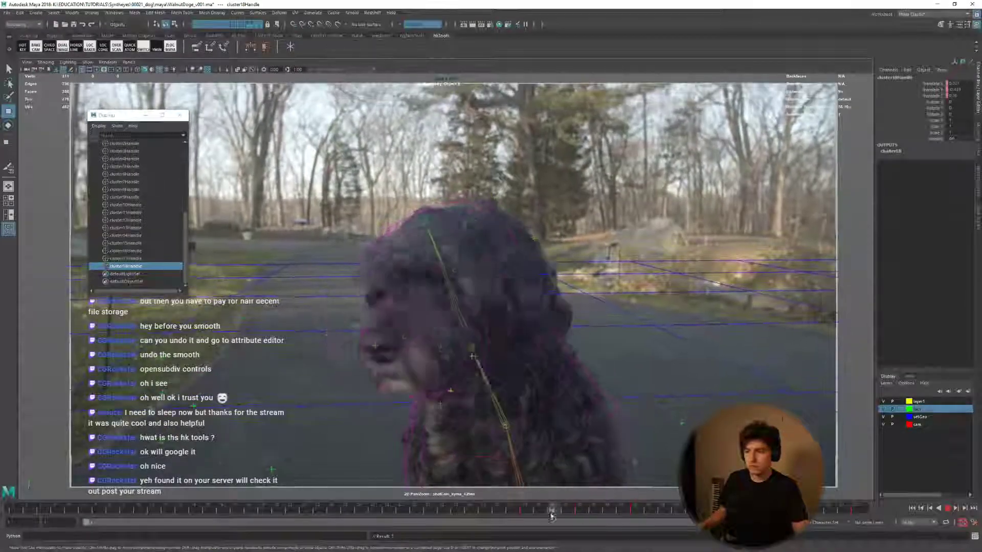
key("Escape")
Select the vertices along the dog mesh's back and shoulder and create a new cluster from them.
left_click(619, 424)
right_click_drag(618, 333, 578, 337)
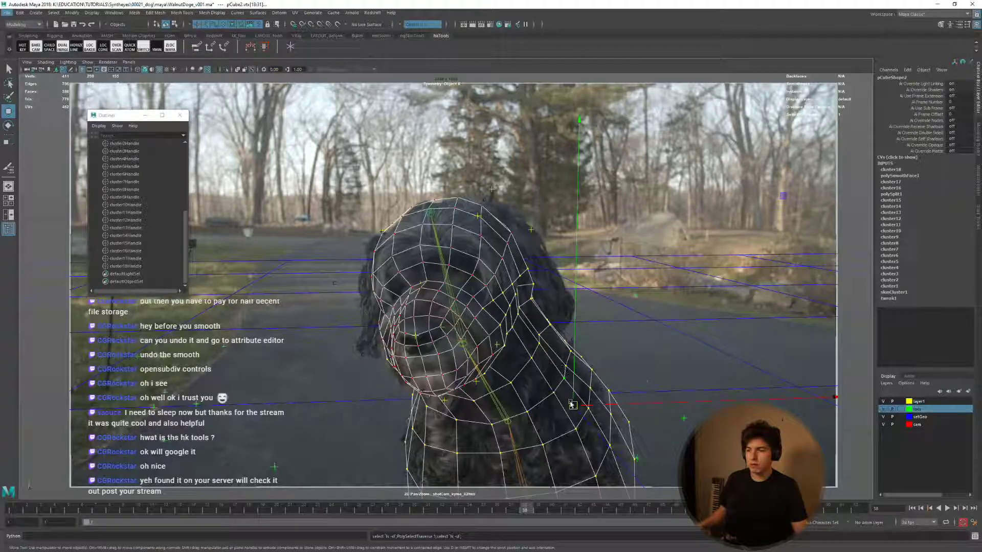
key("space")
left_click(489, 361)
left_click(487, 399)
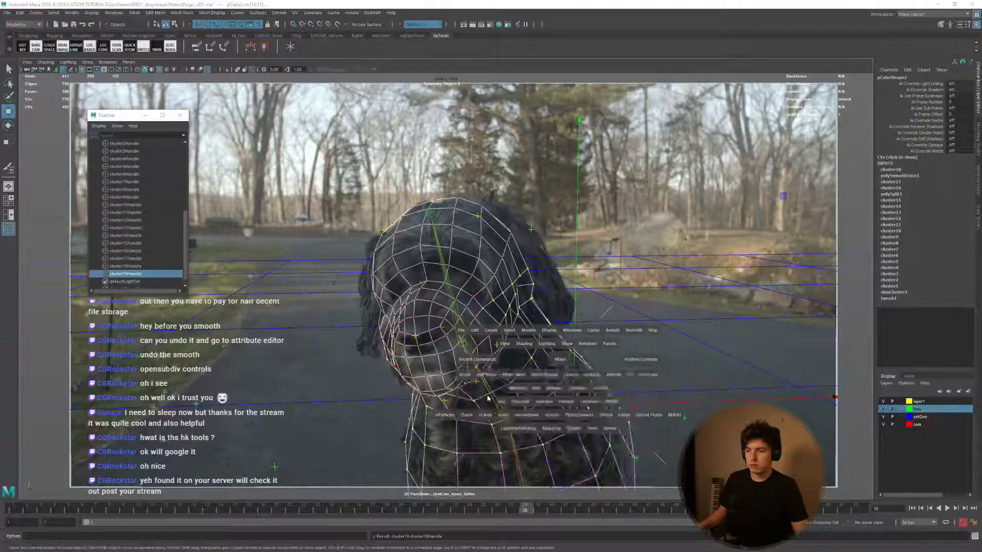
Flood the cluster19 weights to zero, and paint a weight of 1 over the dog's back and shoulder.
mouse_move(565, 333)
right_mouse_down()
mouse_move(563, 388)
mouse_move(588, 477)
mouse_move(582, 459)
mouse_move(618, 478)
mouse_move(621, 493)
mouse_move(662, 483)
right_mouse_up()
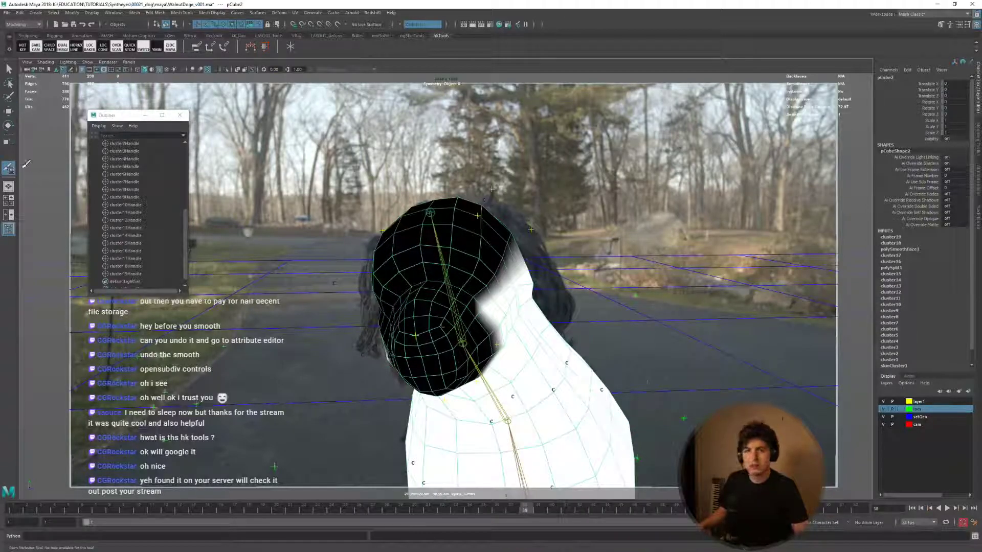
double_click(9, 168)
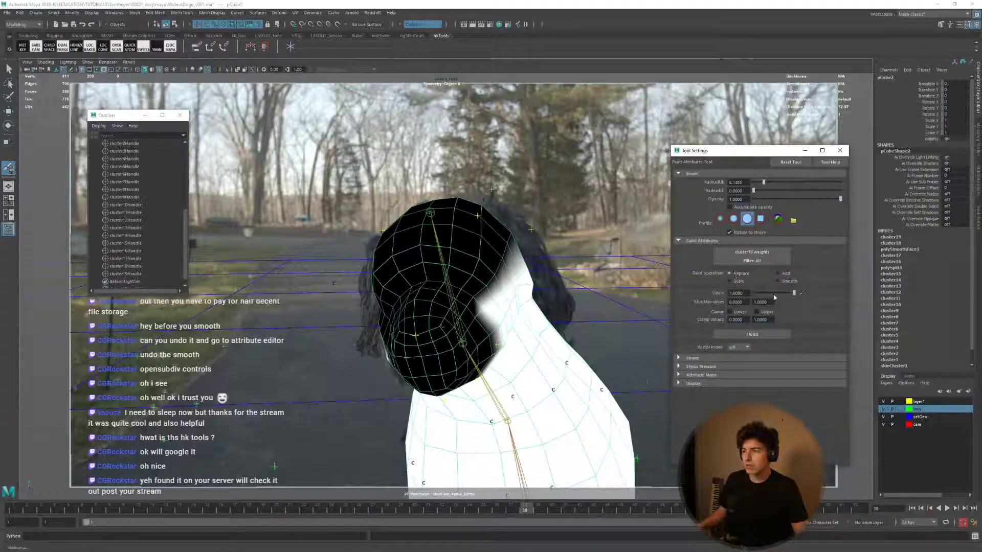
left_click(752, 334)
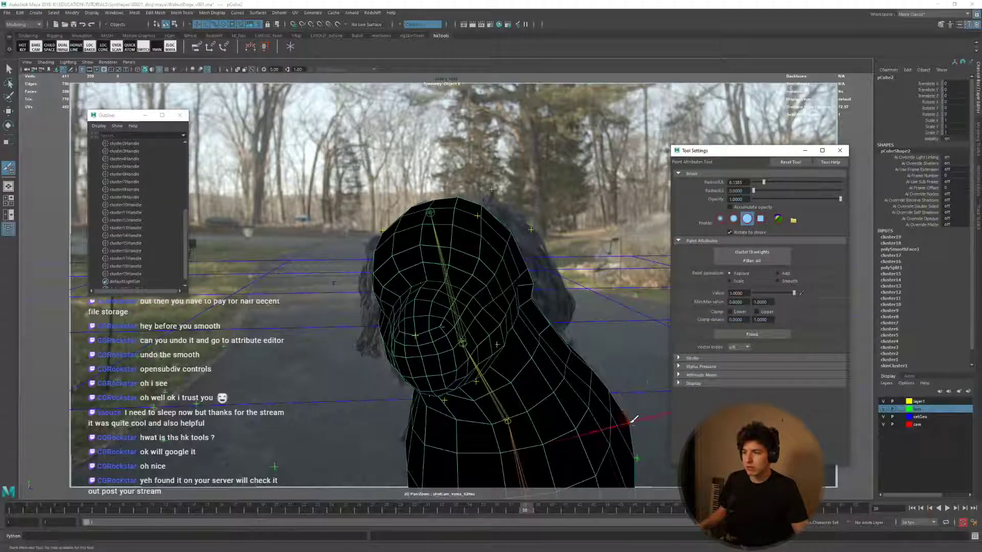
left_click_drag(632, 420, 632, 443)
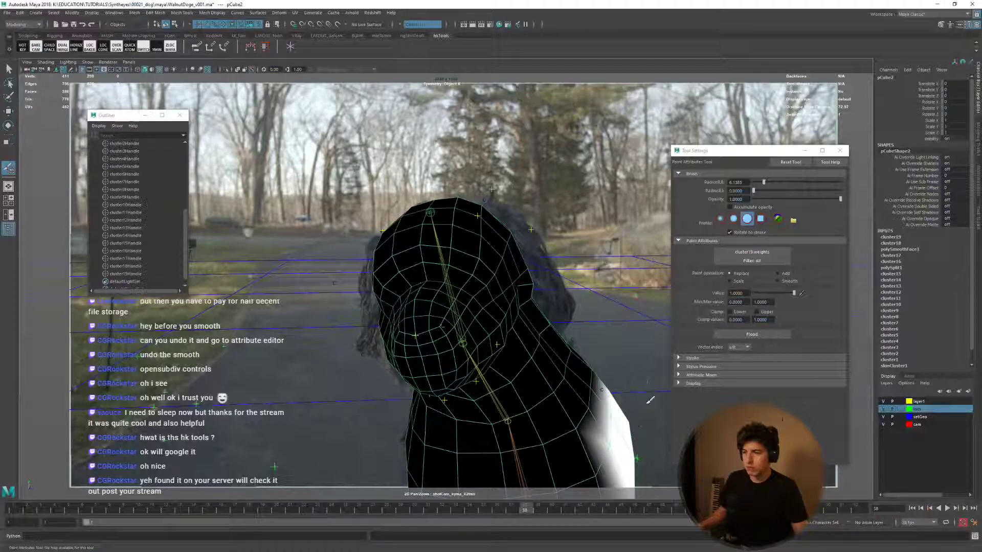
key("space")
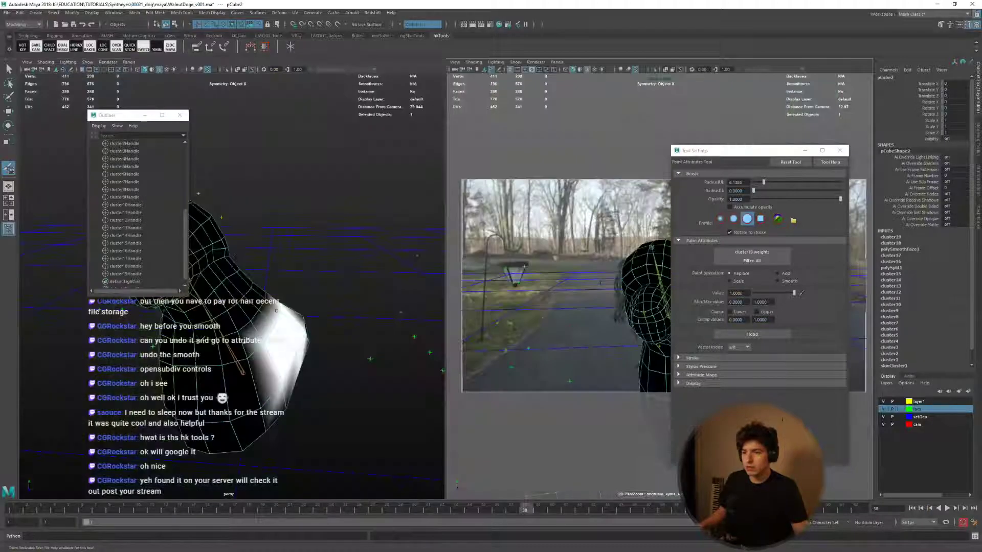
left_click_drag(249, 353, 329, 356, "alt")
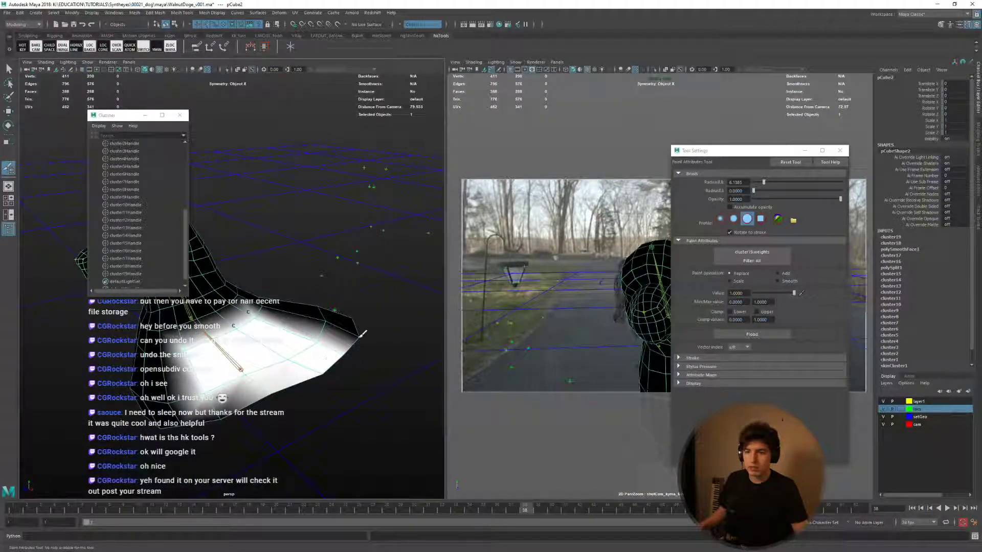
Smooth the cluster19 weights by flooding twice with the Smooth operation, and close the tool settings.
left_click(788, 281)
middle_click_drag(307, 306, 292, 327, "alt")
left_click_drag(731, 151, 834, 113)
left_click(846, 298)
left_click(847, 298)
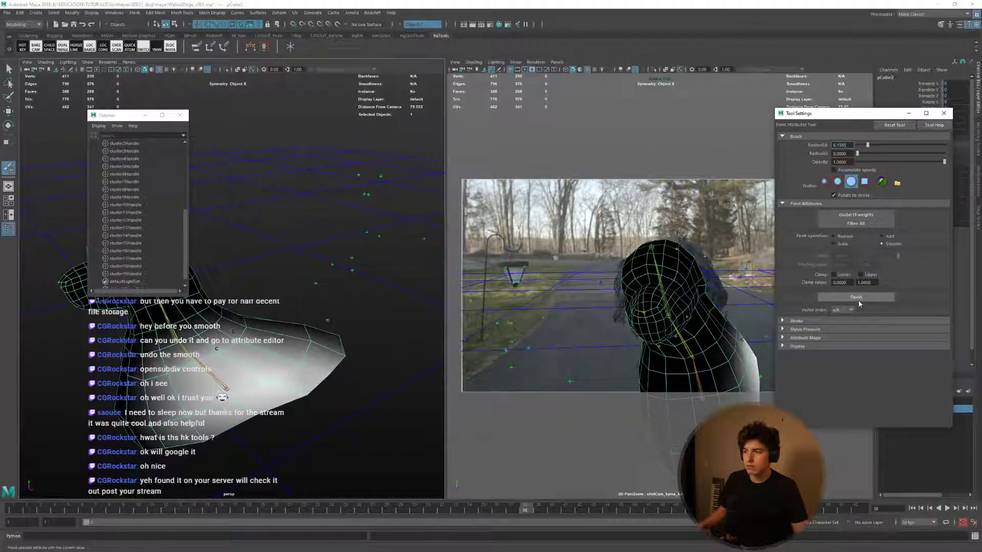
left_click(943, 113)
Move the cluster19 handle at frame 38 in the camera view to fit the back to the footage.
mouse_move(307, 345)
left_mouse_down("alt")
mouse_move(373, 354)
mouse_move(391, 345)
left_mouse_up("alt")
key("w")
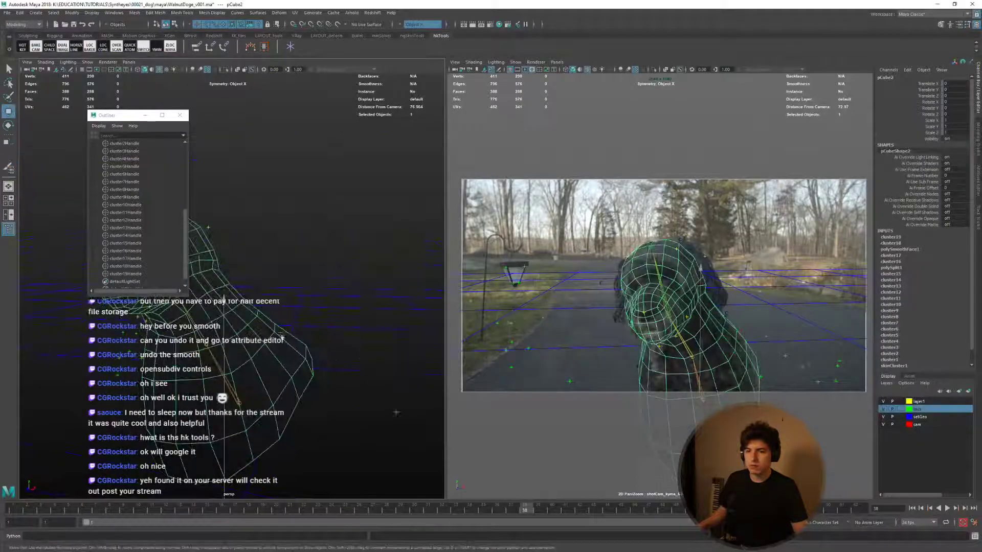
left_click(129, 272)
key("space")
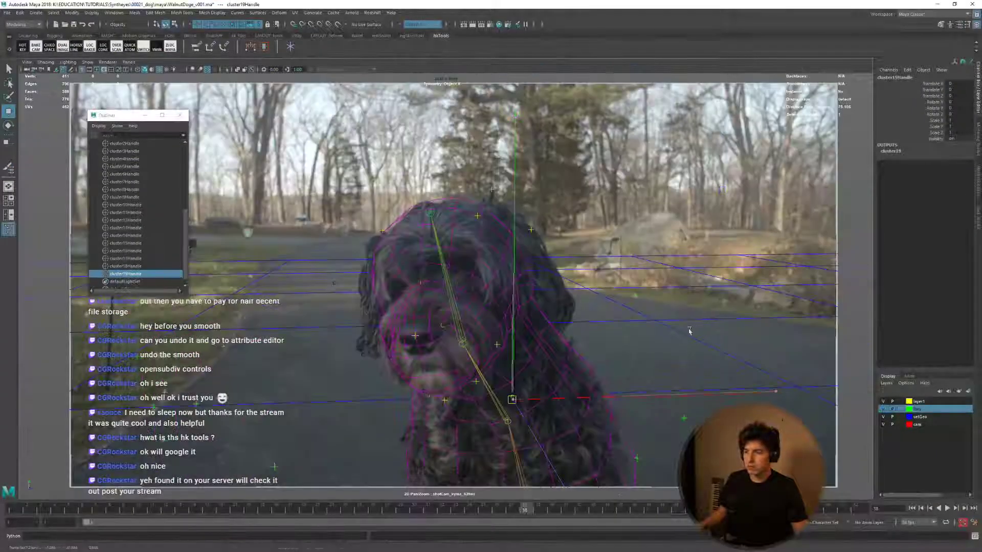
mouse_move(669, 340)
middle_mouse_down()
mouse_move(674, 327)
mouse_move(685, 351)
mouse_move(687, 342)
middle_mouse_up()
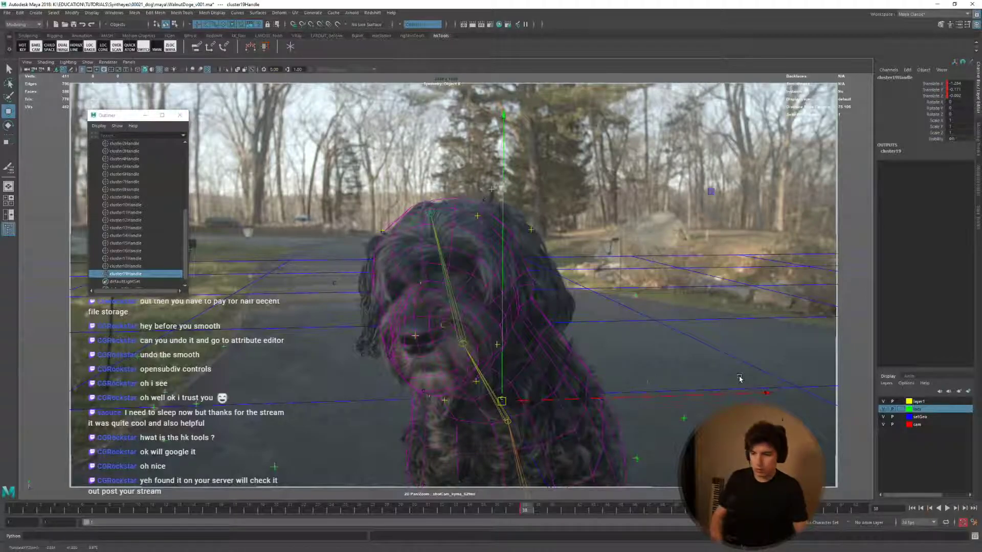
Step forward through the head turn, nudging the cluster19 handle with keys at frames 41, 44 and 47 to fit the back.
key("alt+comma")
key("alt+comma")
key("alt+comma")
key("alt+period")
key("alt+period")
key("alt+period")
key("alt+period")
key("alt+period")
key("alt+period")
key("alt+period")
key("alt+period")
key("alt+period")
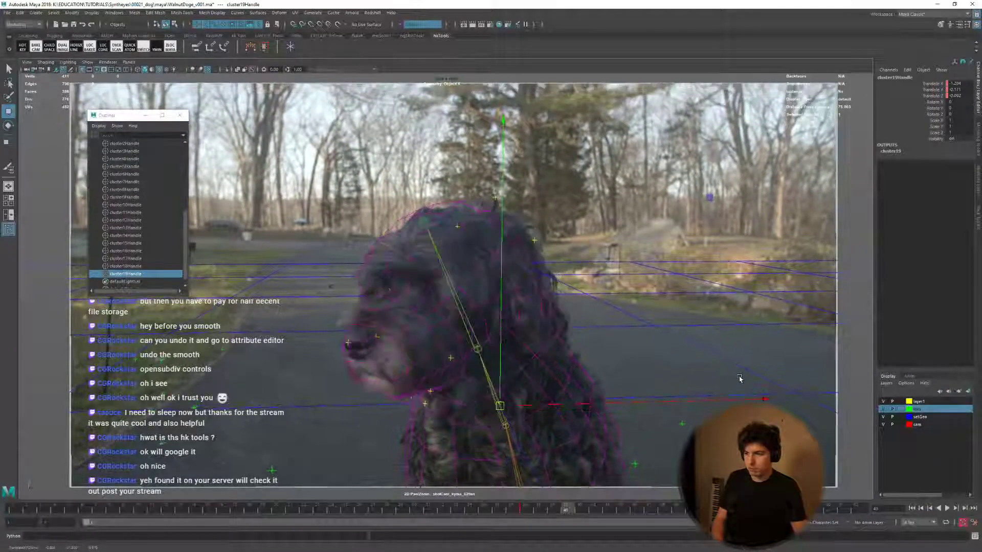
key("alt+period")
key("alt+period")
key("alt+period")
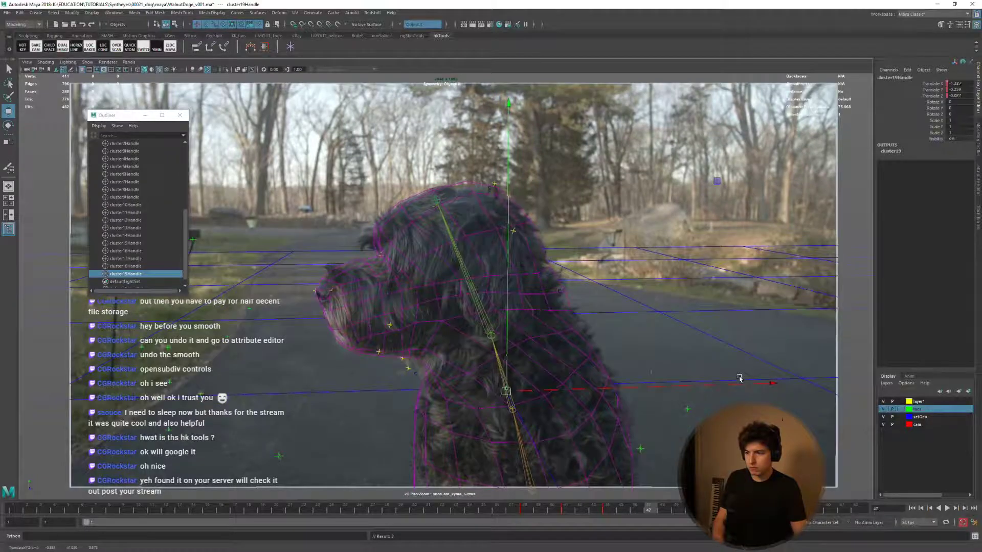
key("alt+period")
key("alt+period")
key("alt+period")
key("alt+period")
key("alt+period")
key("alt+period")
key("alt+period")
key("alt+period")
key("alt+period")
key("alt+period")
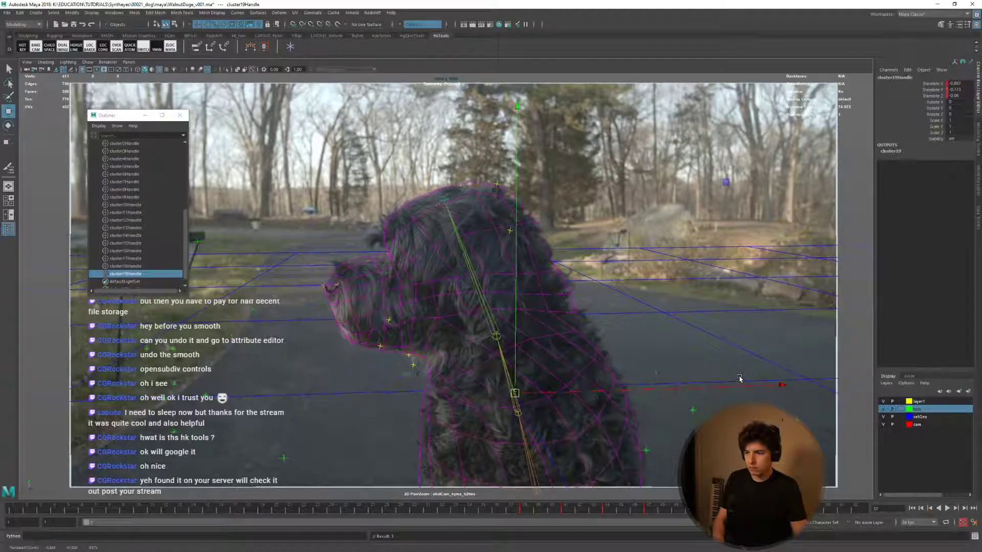
Step back through the shot to frame 1, nudging the cluster19 handle to keep the back fitted to the footage.
key("alt+comma")
key("alt+comma")
key("alt+comma")
key("alt+comma")
key("alt+comma")
key("alt+comma")
key("alt+comma")
key("alt+comma")
key("alt+comma")
key("alt+comma")
key("alt+comma")
key("alt+comma")
key("alt+comma")
key("alt+comma")
key("alt+comma")
key("alt+comma")
key("alt+comma")
key("alt+comma")
key("alt+comma")
key("alt+comma")
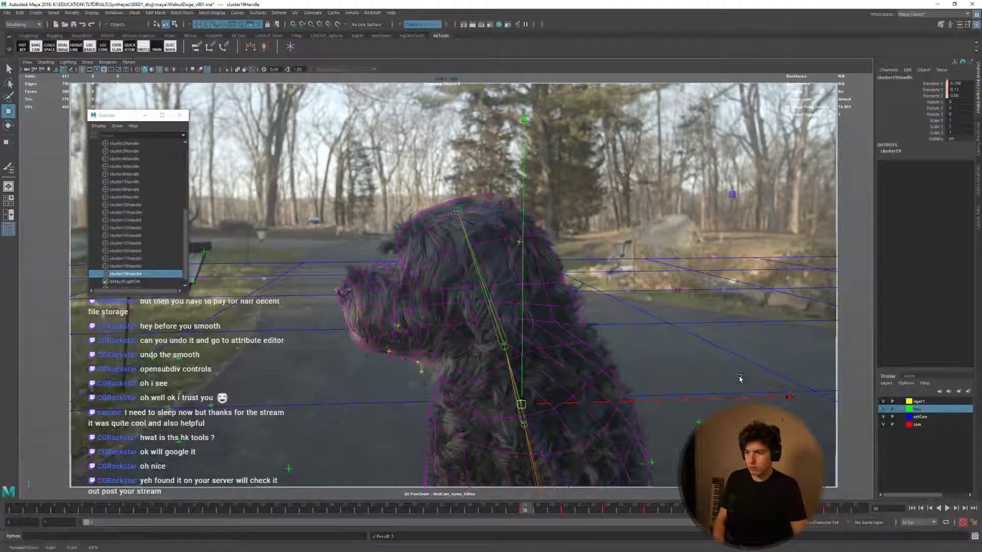
key("alt+comma")
key("alt+comma")
key("alt+comma")
key("alt+comma")
key("alt+comma")
key("alt+comma")
key("alt+comma")
key("alt+comma")
key("alt+comma")
key("alt+comma")
key("alt+comma")
key("alt+comma")
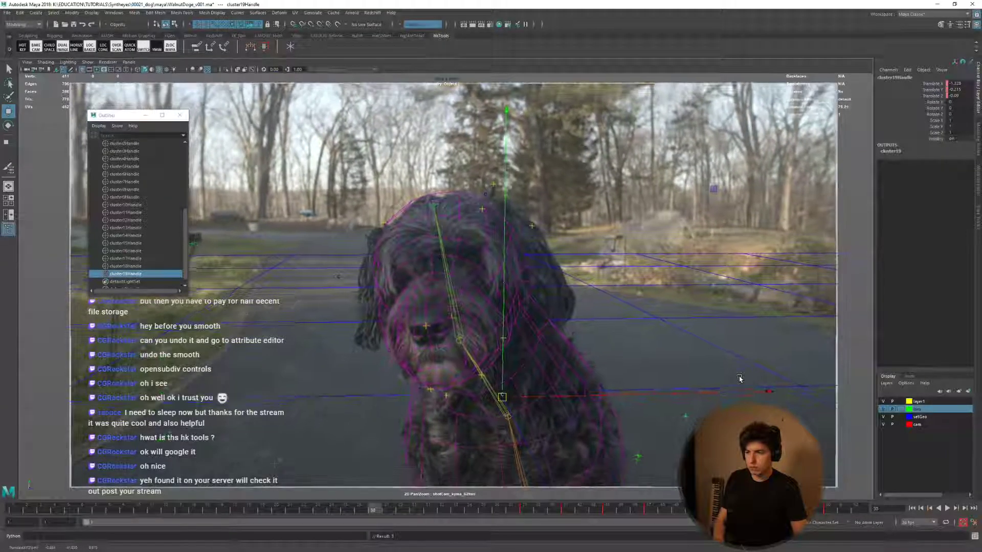
key("alt+comma")
key("alt+comma")
key("alt+comma")
key("alt+comma")
key("alt+comma")
key("alt+comma")
key("alt+comma")
key("alt+comma")
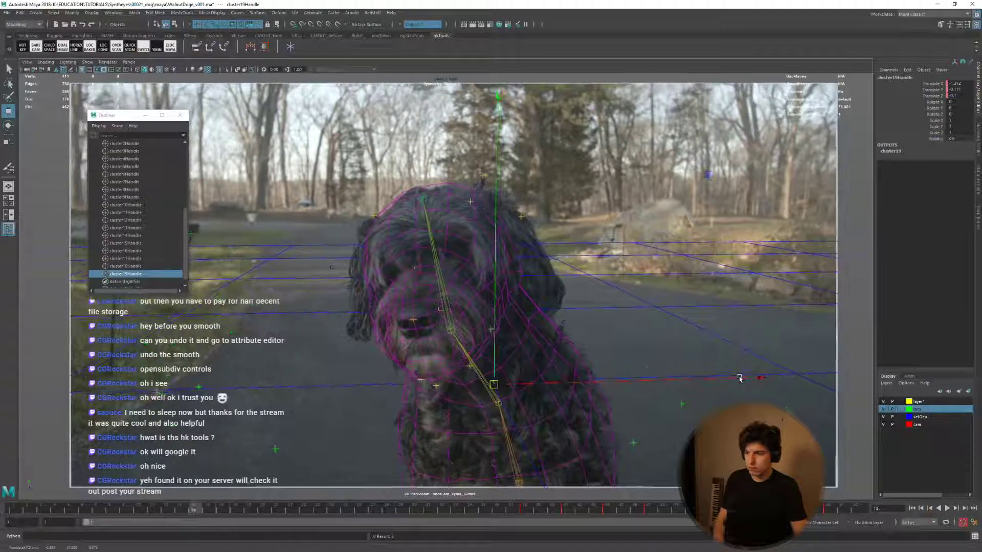
key("alt+comma")
key("alt+comma")
key("alt+comma")
key("alt+comma")
key("alt+comma")
key("alt+comma")
key("alt+comma")
key("alt+comma")
key("alt+comma")
key("alt+comma")
key("alt+comma")
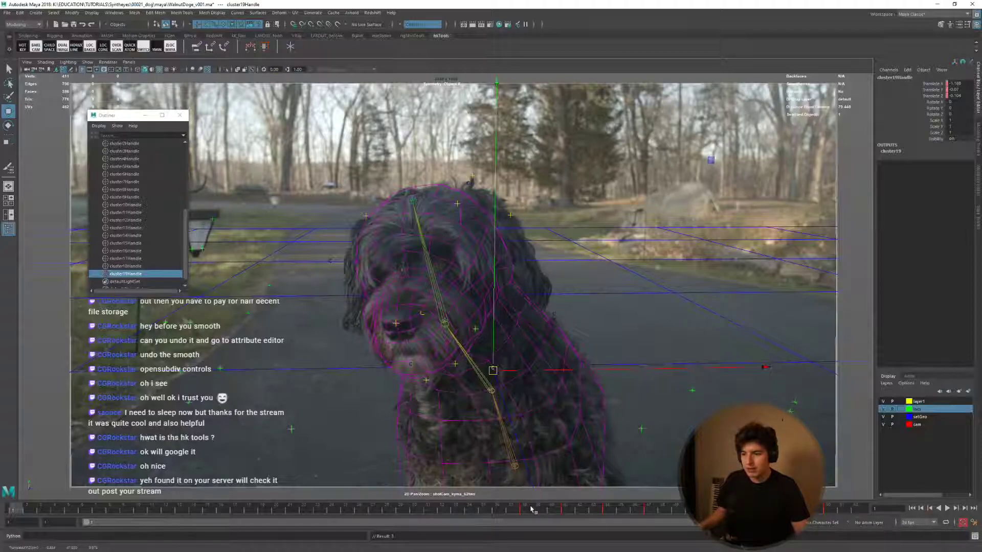
Scrub and play back the shot with the dog mesh selected to check its fit, and save the scene.
left_click_drag(531, 510, 69, 480)
left_click(534, 331)
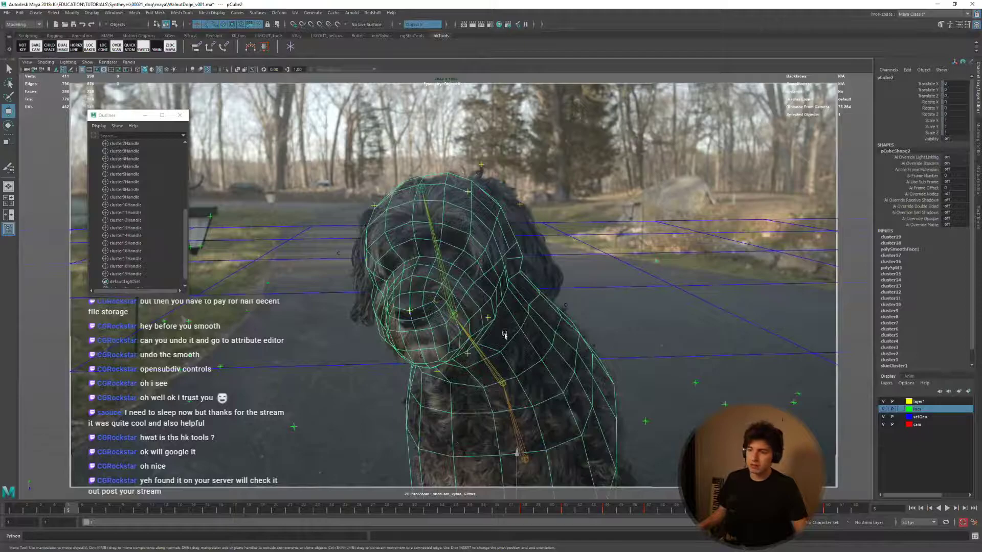
key("alt+v")
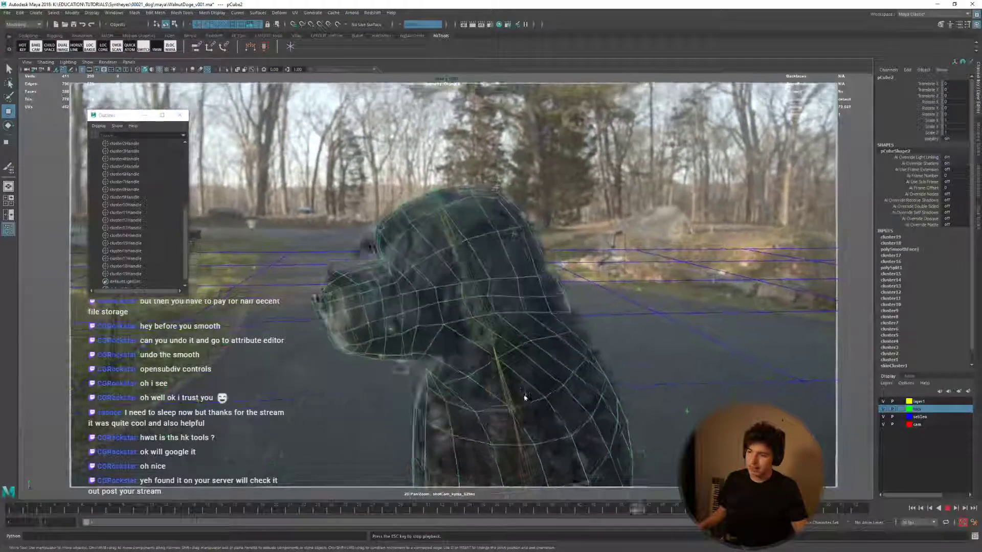
key("Escape")
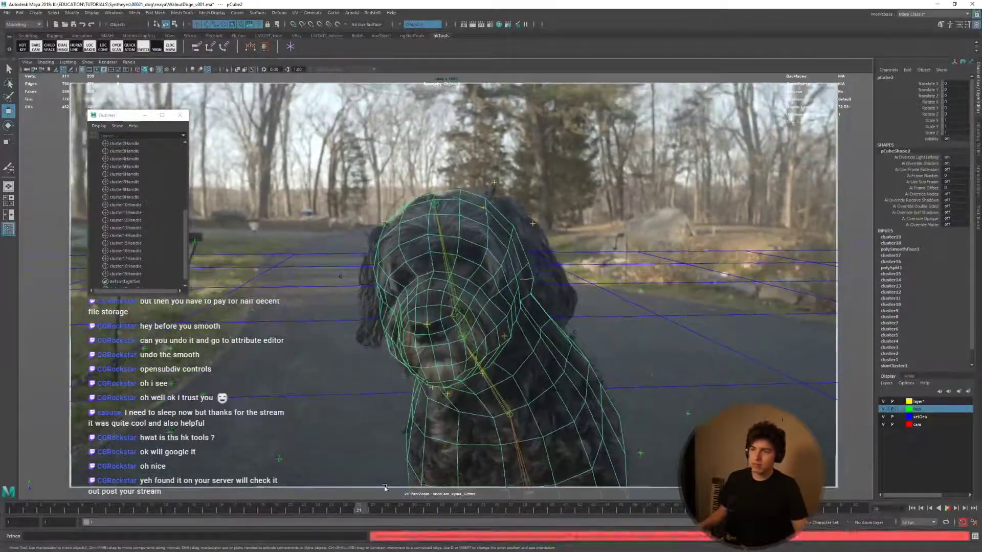
key("alt+v")
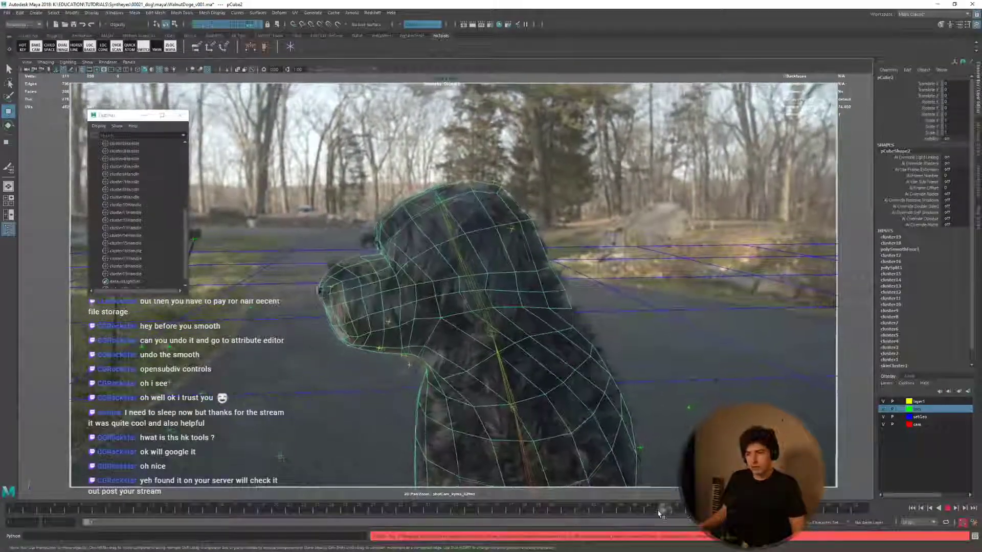
left_click_drag(660, 514, 536, 508)
key("ctrl+s")
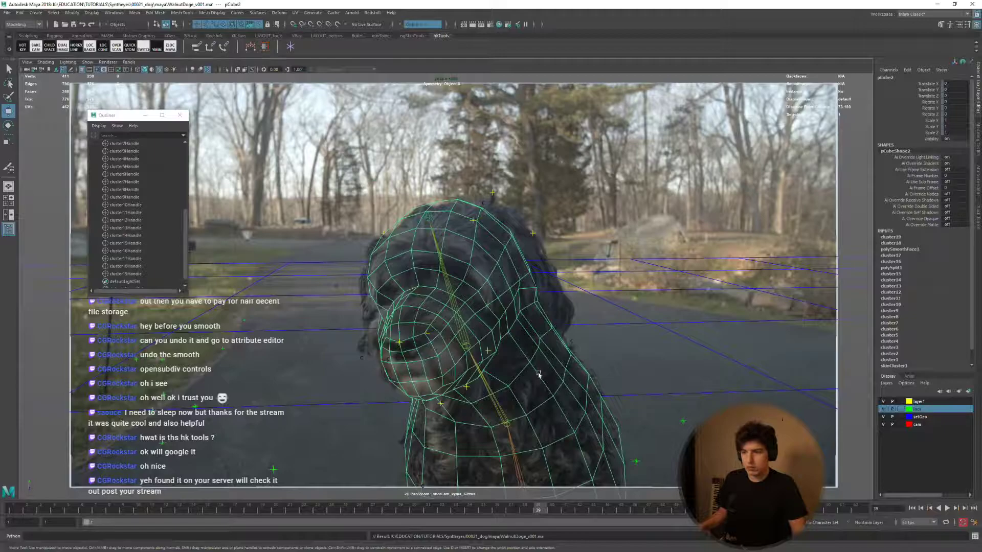
Extrude a single face outward from the dog's forehead.
right_click(534, 359, "shift")
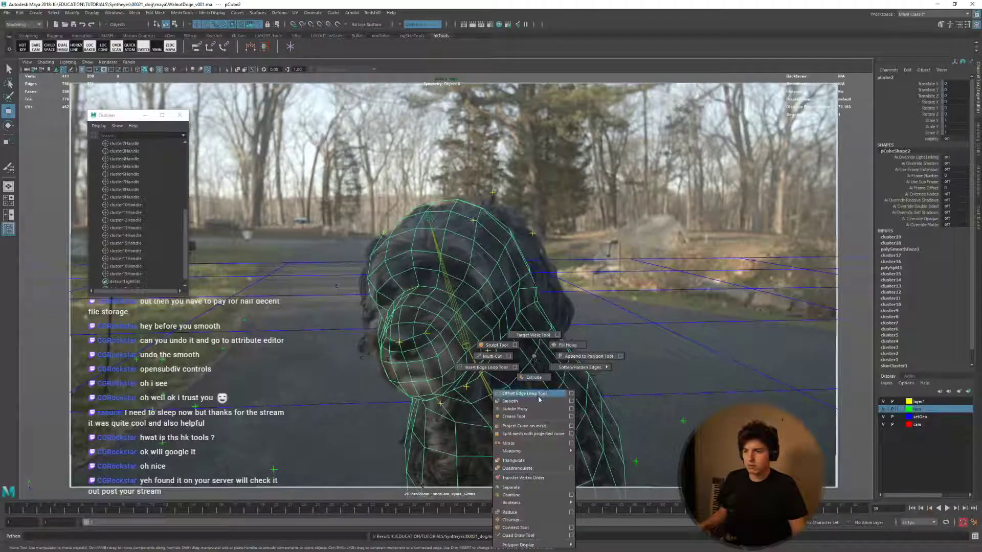
right_click(490, 280)
left_click(488, 295)
left_click(392, 244)
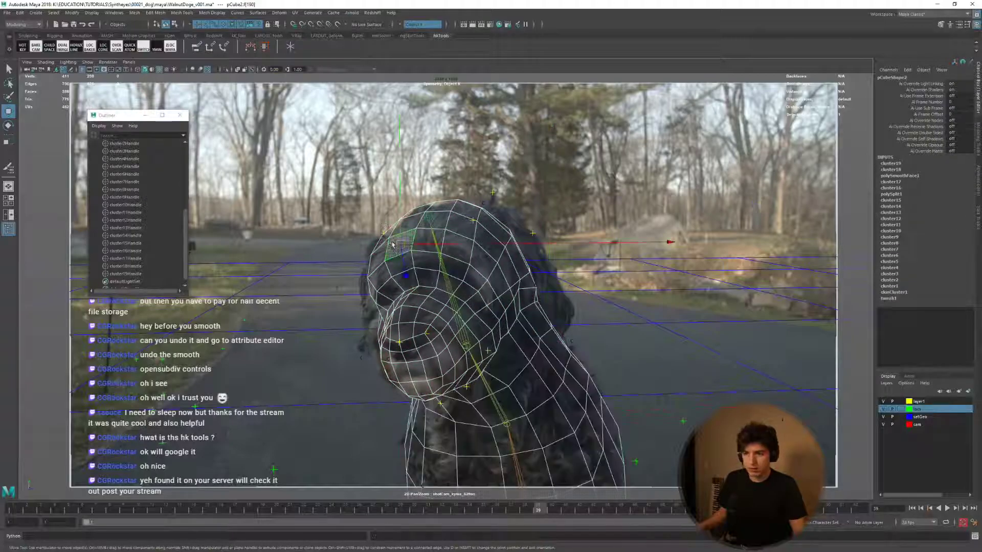
right_click_drag(394, 245, 394, 264, "shift")
middle_click_drag(470, 279, 527, 275)
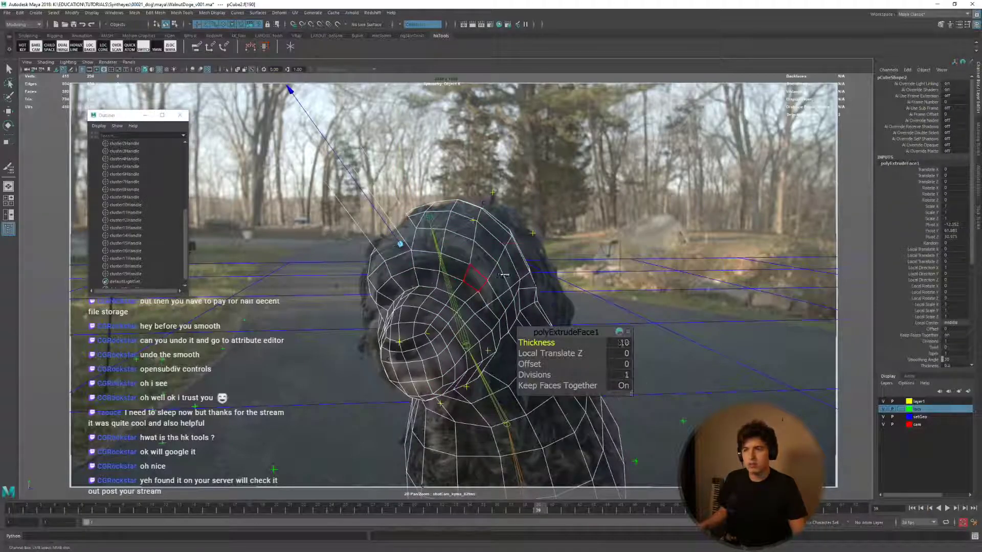
Extrude a face on the side of the dog's neck outward with a thickness of about 8.7.
left_click(532, 279)
key("ctrl+e")
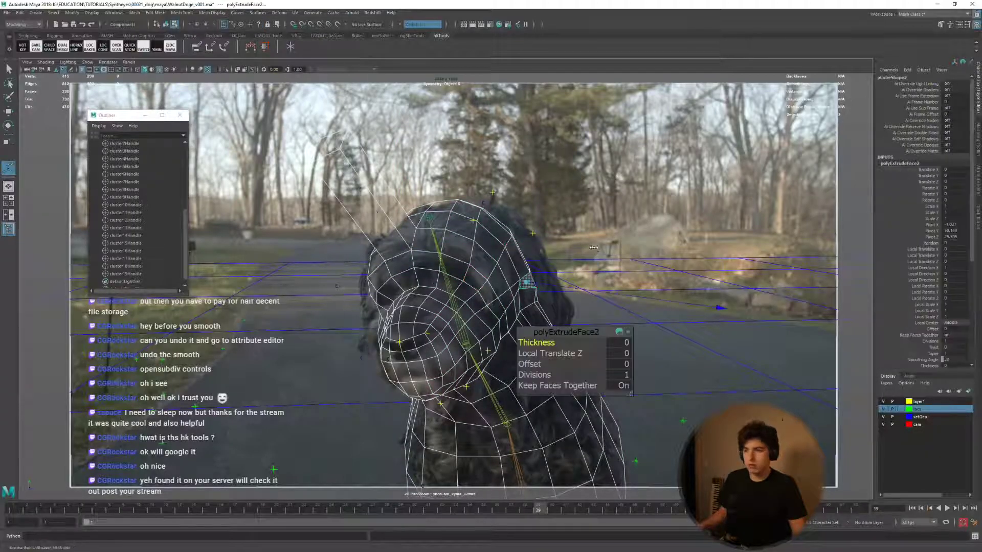
middle_click_drag(590, 275, 622, 254)
Extrude a shoulder face outward with a thickness of 13.9, and play back the animation.
left_click(599, 416)
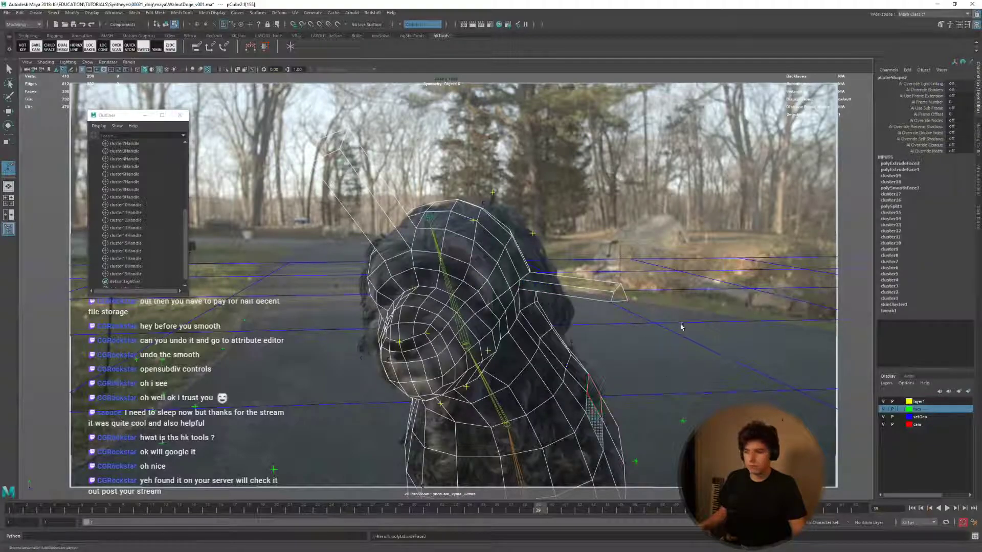
key("ctrl+e")
middle_click_drag(681, 327, 720, 326)
key("alt+v")
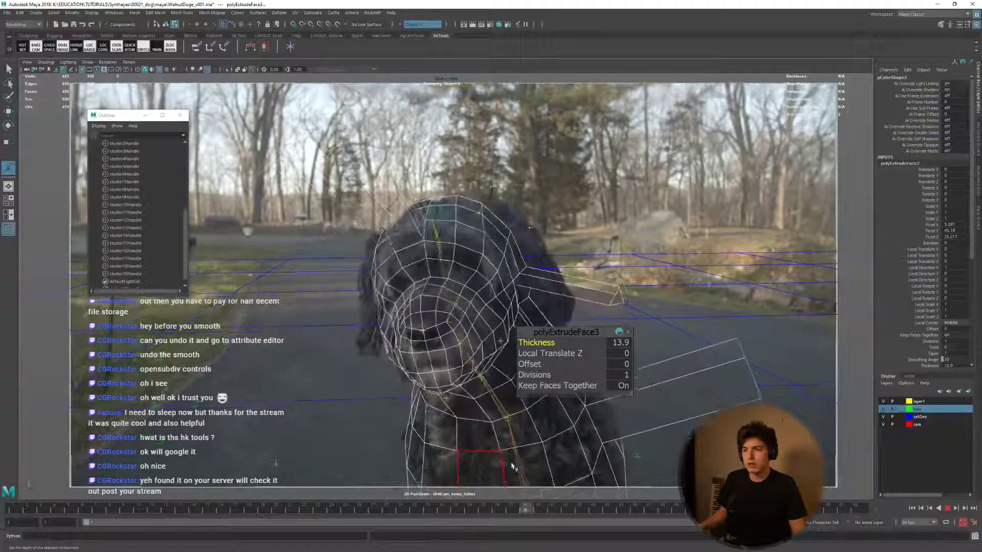
key("alt+v")
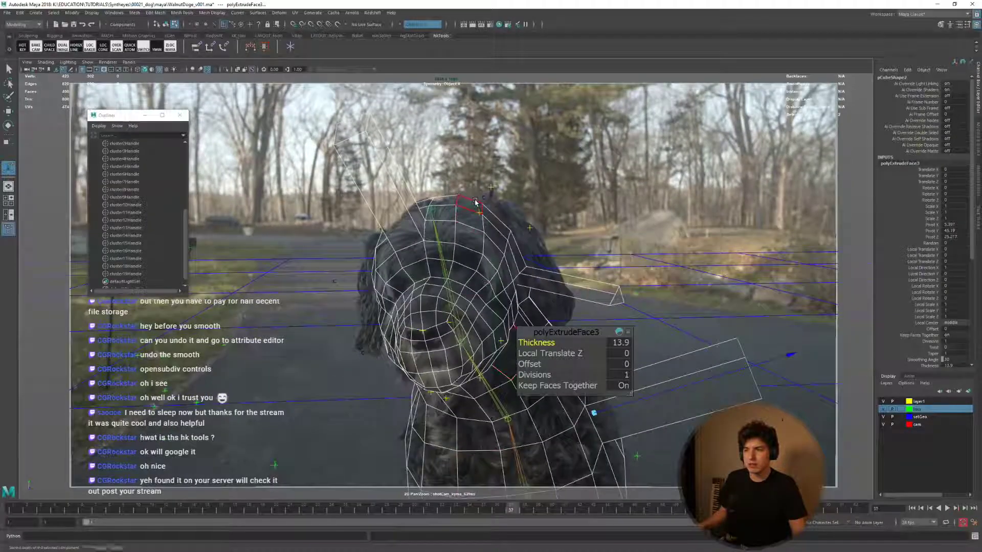
Extrude a face on top of the dog's head with a thickness of 9, and play back the animation.
key("ctrl+e")
middle_click_drag(539, 344, 557, 344)
key("alt+v")
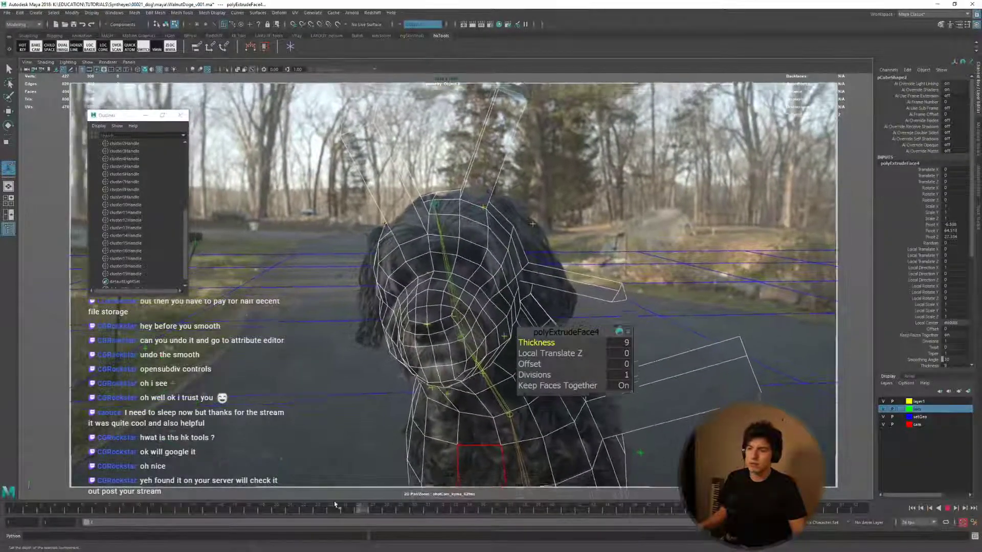
key("alt+v")
Undo the extrusions on the top of the head and the shoulder.
key("ctrl+z")
key("ctrl+z")
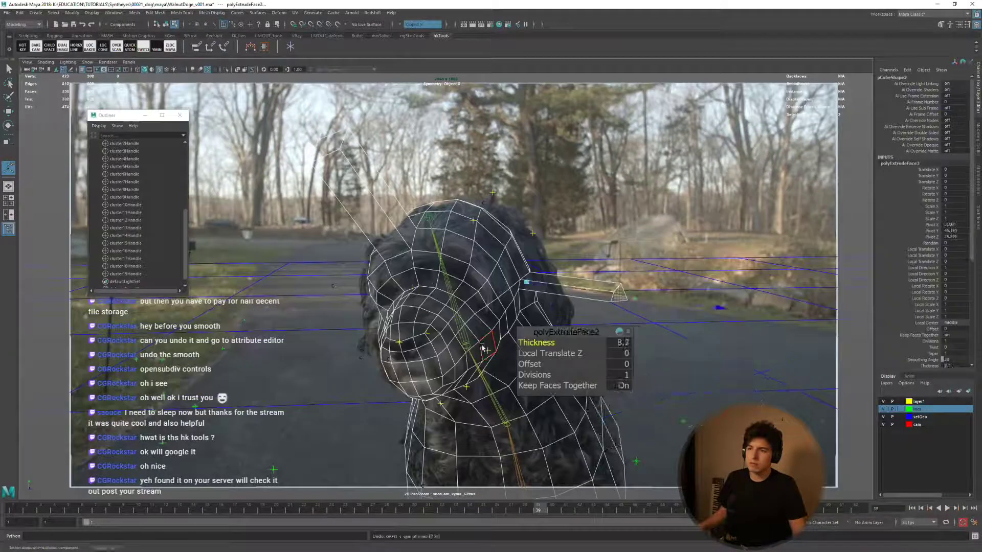
Undo the extrusion on the side of the dog's neck, return to object mode and go to frame 18.
key("ctrl+z")
key("q")
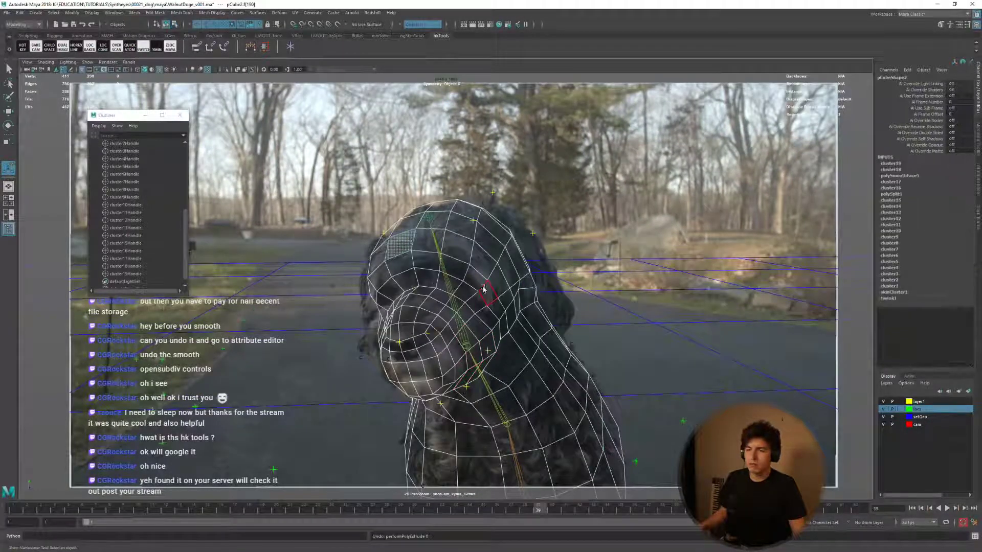
key("F8")
left_click_drag(326, 509, 248, 509)
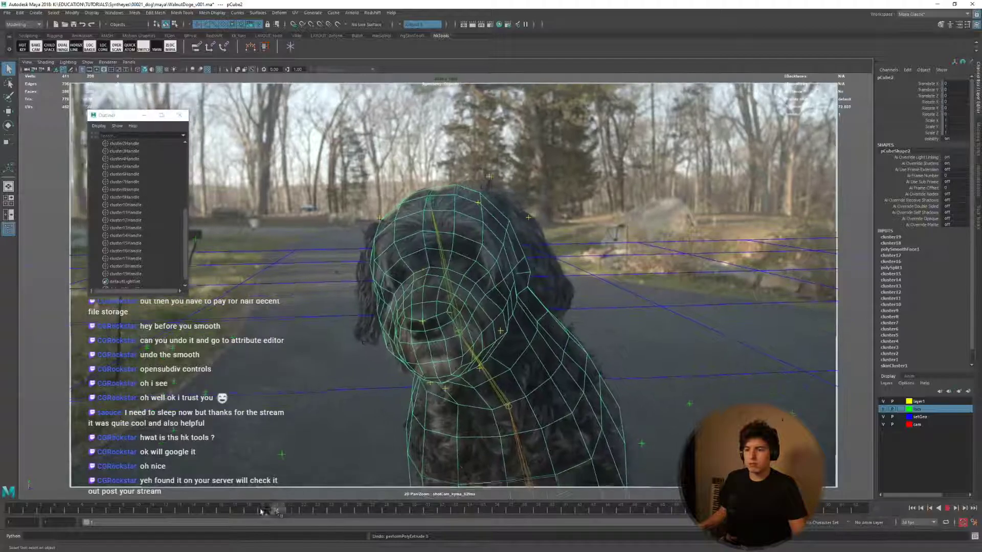
Create a polygon cube beside the dog and scale it into a tall, narrow bar.
key("space")
left_click(524, 336)
mouse_move(563, 365)
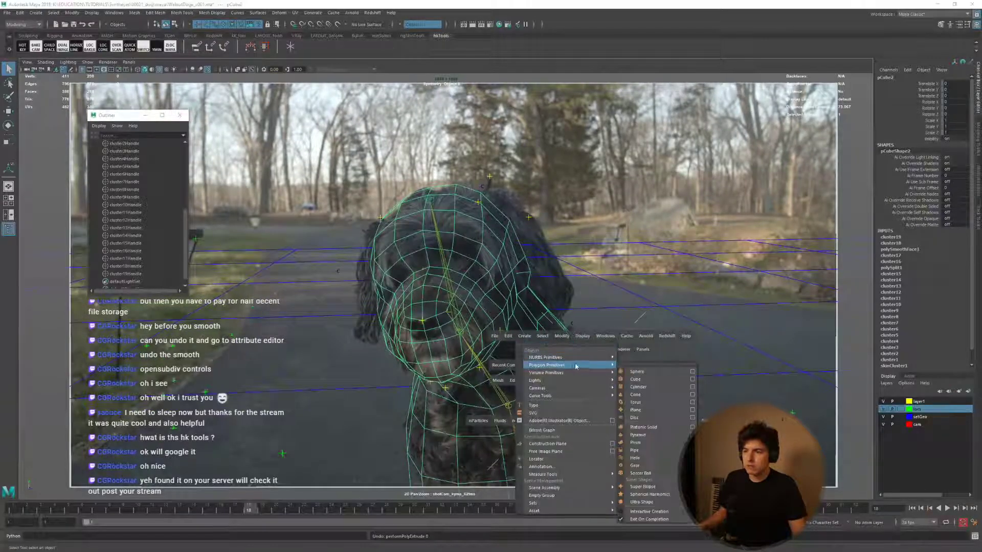
left_click(652, 391)
key("r")
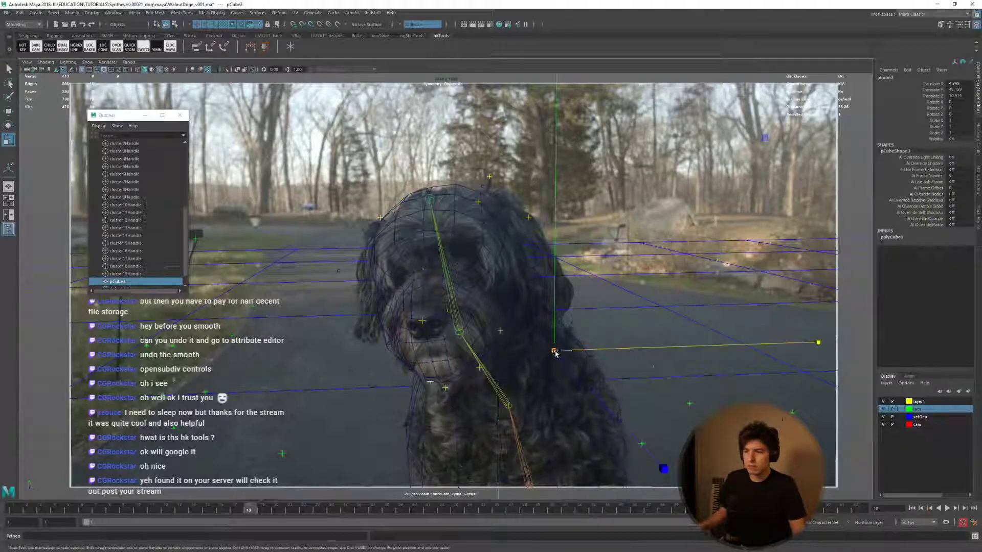
left_click_drag(554, 352, 725, 246)
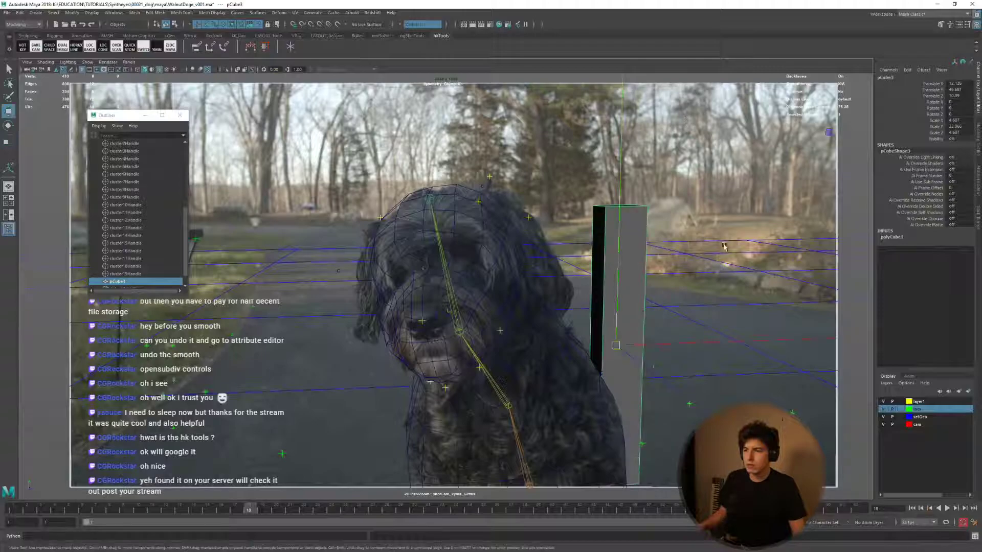
Move the bar against the dog's back and tilt it about 18 degrees around Z.
middle_click_drag(724, 247, 697, 195)
key("e")
left_click_drag(696, 196, 589, 322)
key("r")
key("w")
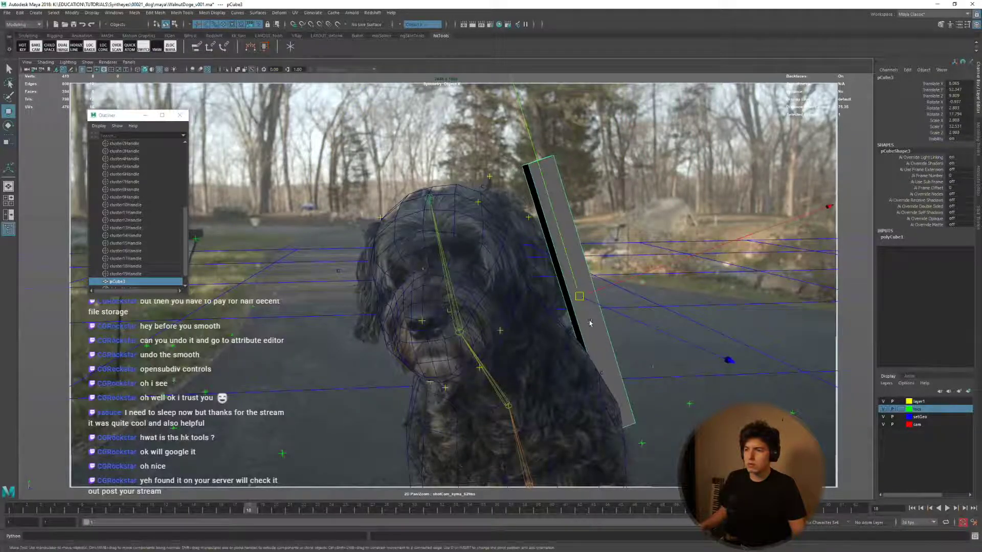
Set the bar's height subdivisions to 14.
left_click(894, 236)
left_click(901, 268)
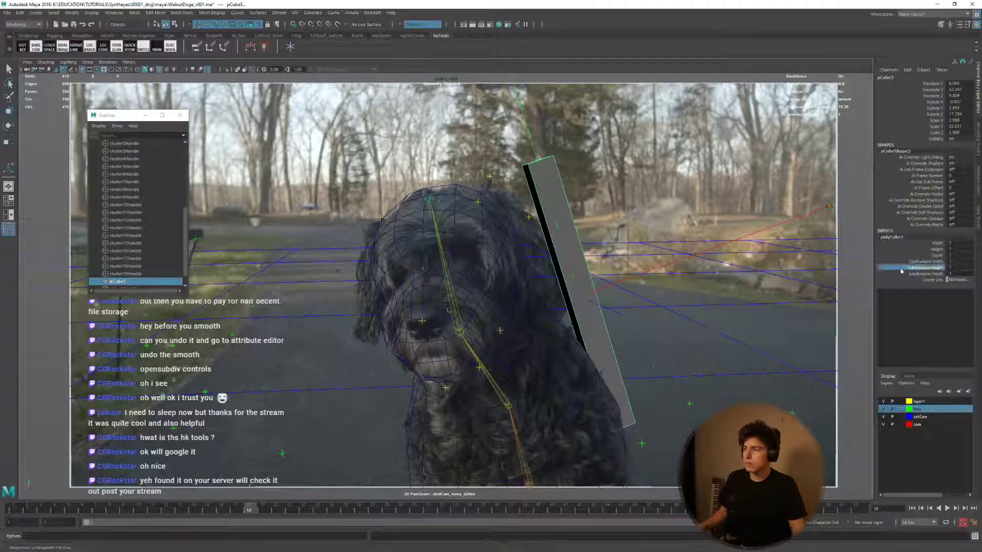
middle_click_drag(804, 267, 571, 289)
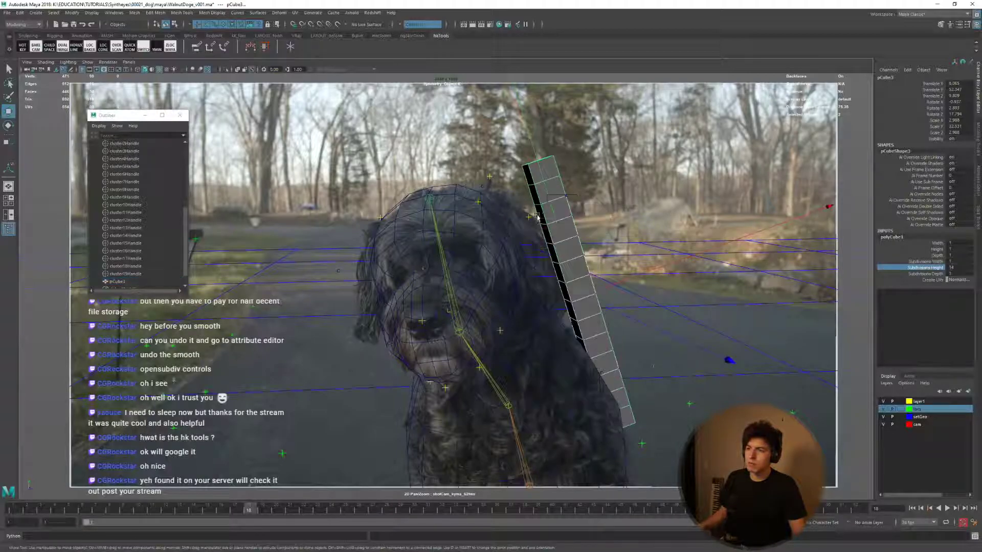
Bend the lower and middle parts of the bar along the dog's back by moving vertices with soft selection.
left_click(618, 386)
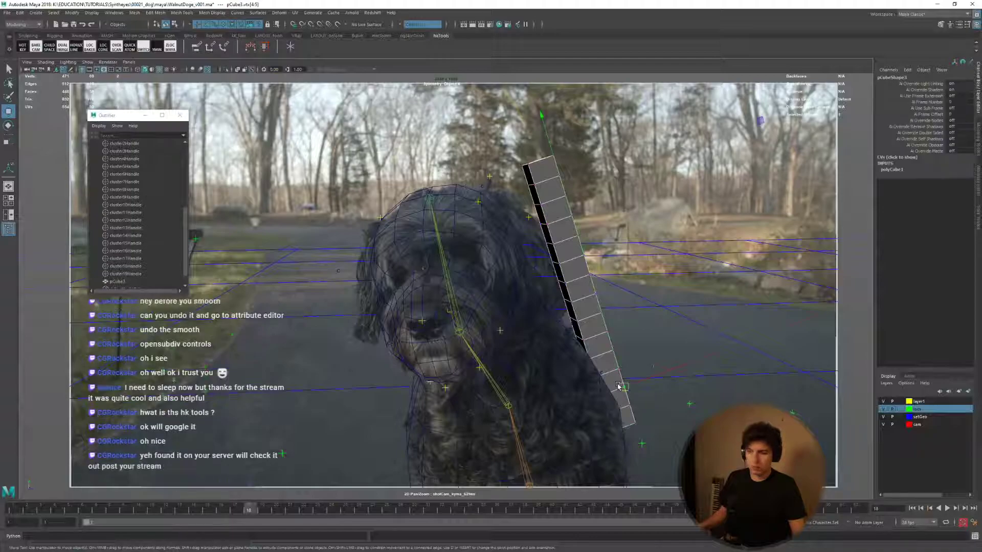
right_click(618, 386)
left_click(619, 386)
key("b")
middle_click_drag(619, 389, 692, 396)
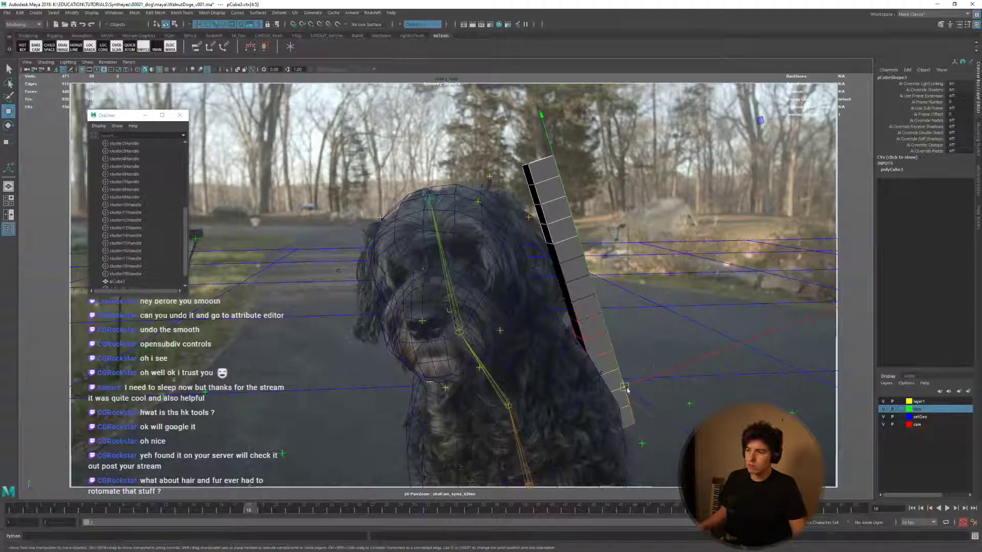
left_click_drag(627, 390, 626, 389)
right_click_drag(604, 364, 602, 323, "ctrl+shift")
left_click_drag(633, 393, 652, 381)
left_click(554, 284)
middle_click_drag(603, 240, 602, 242)
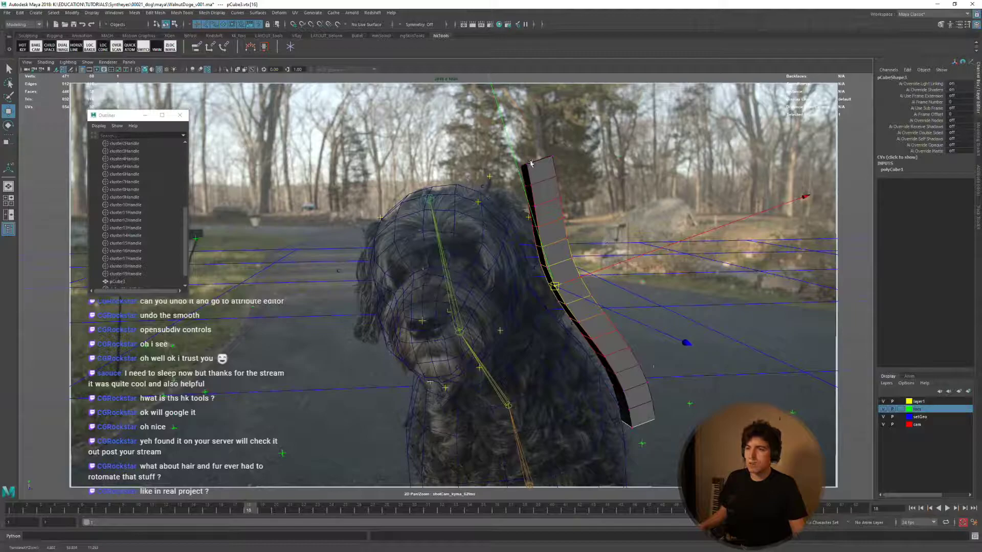
Curve the bar's upper end toward the dog's head, refine its middle and lower vertices, and return to object mode.
left_click(523, 164)
middle_click_drag(588, 194, 564, 208)
key("e")
left_click_drag(628, 215, 638, 187)
key("w")
key("q")
key("w")
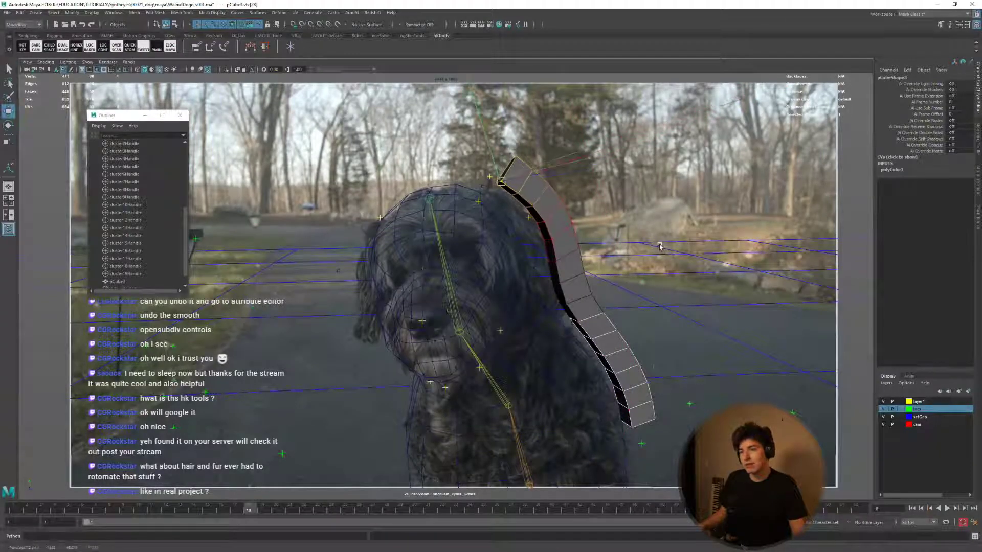
middle_click_drag(659, 248, 655, 253)
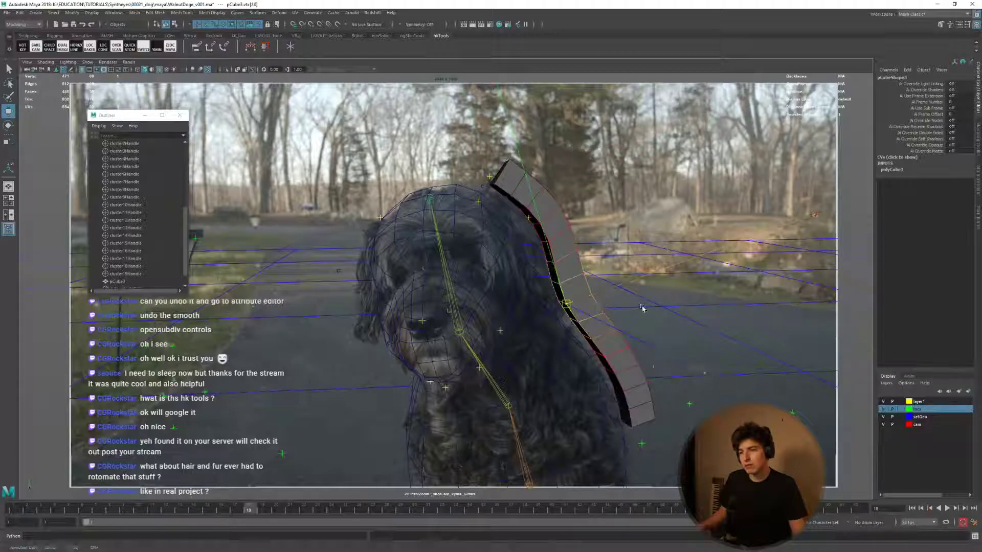
left_click(633, 411)
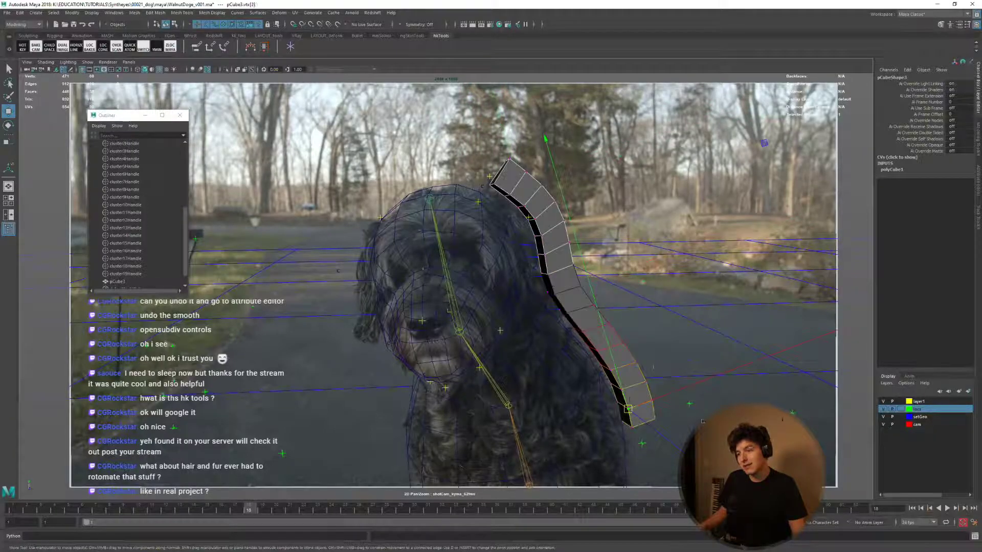
right_click_drag(556, 265, 542, 257)
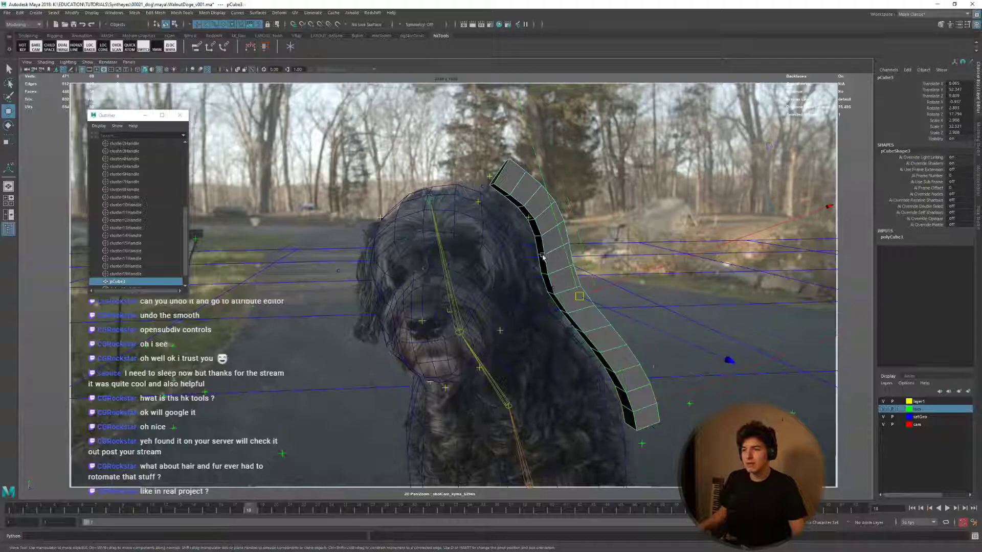
Try to bind the curved bar to the dog mesh with a Wrap deformer, and play back the animation.
left_click(510, 263)
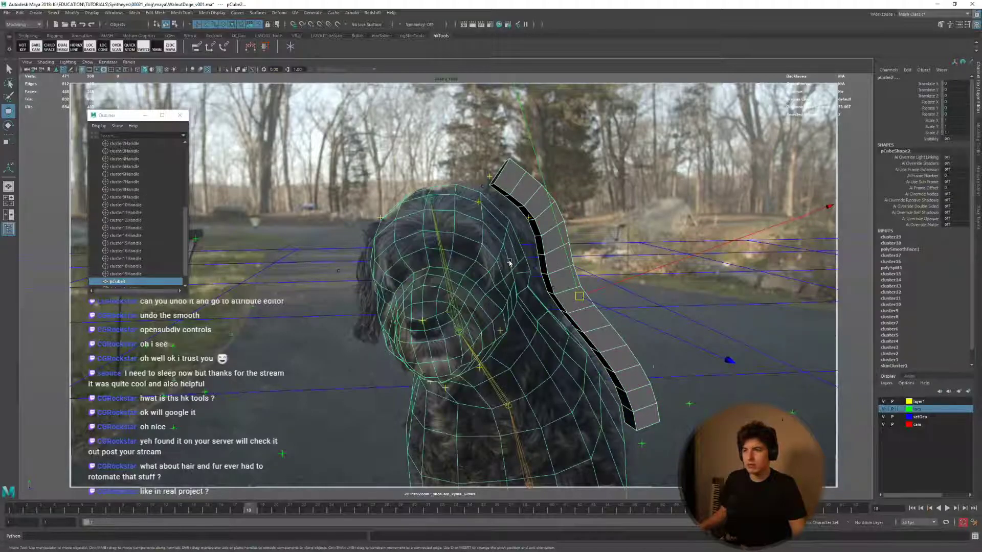
key("space")
left_click(502, 290)
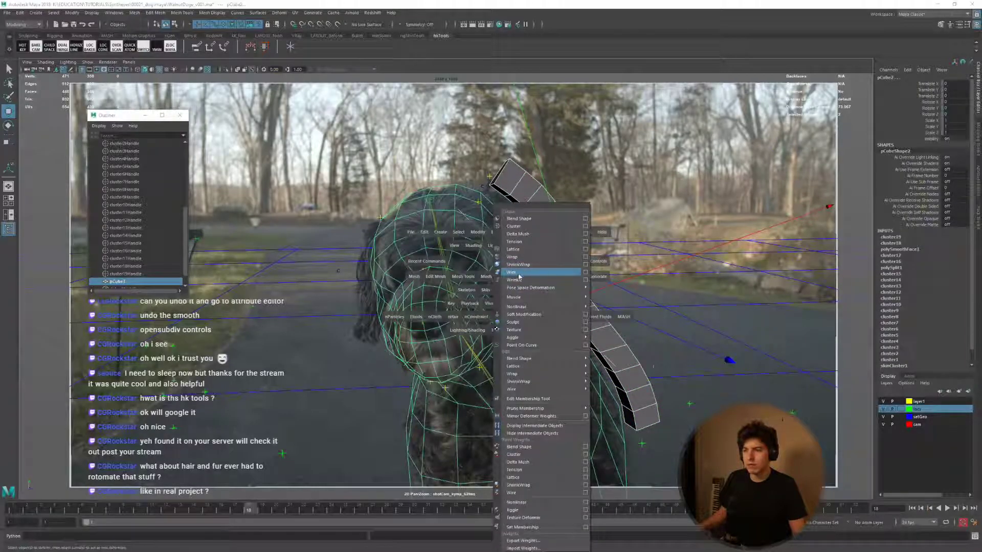
left_click(520, 259)
left_click(637, 228)
key("alt+v")
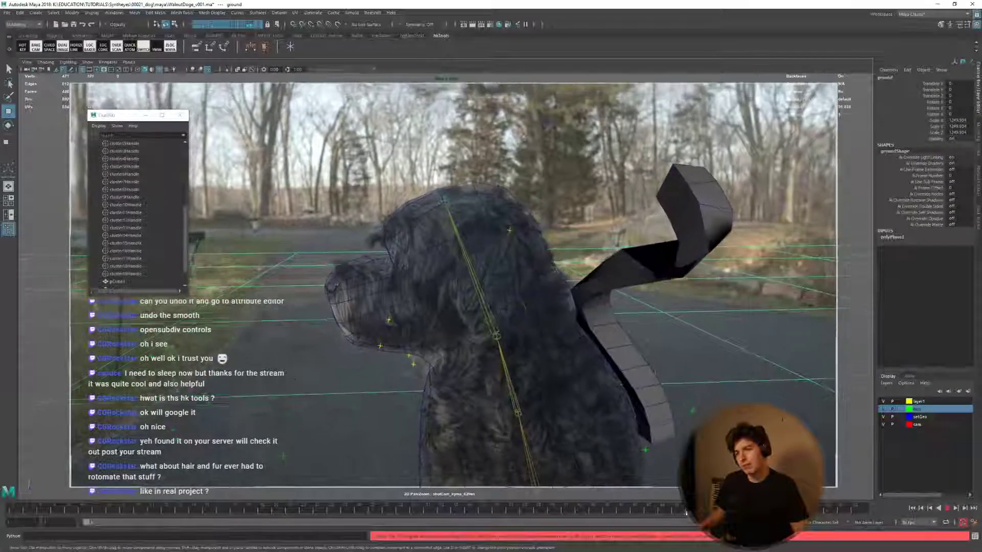
left_click_drag(495, 494, 629, 493)
Undo the wrap and the vertex bending, and delete the bar.
key("ctrl+z")
key("ctrl+z")
key("ctrl+z")
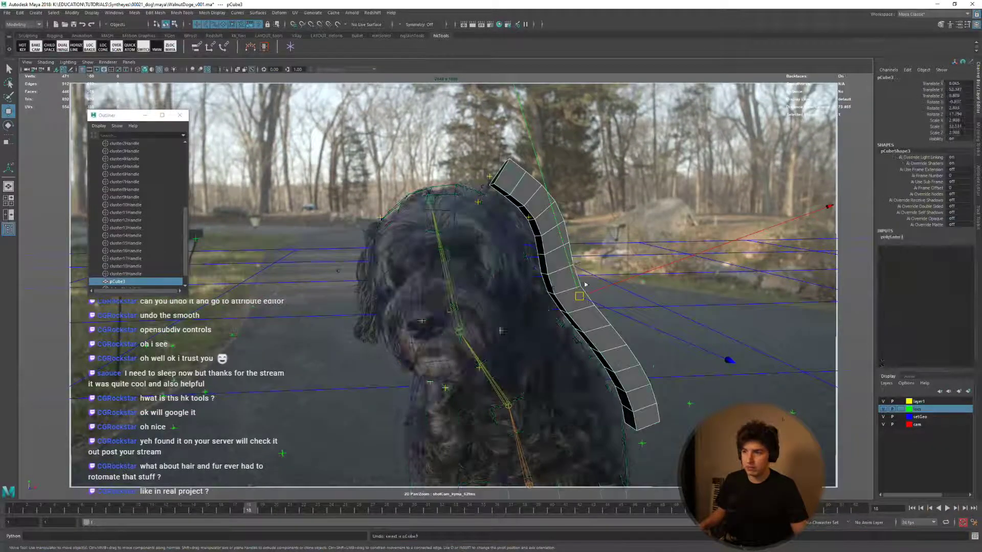
key("ctrl+z")
key("ctrl+z")
key("ctrl+z")
key("ctrl+z")
key("ctrl+z")
key("ctrl+z")
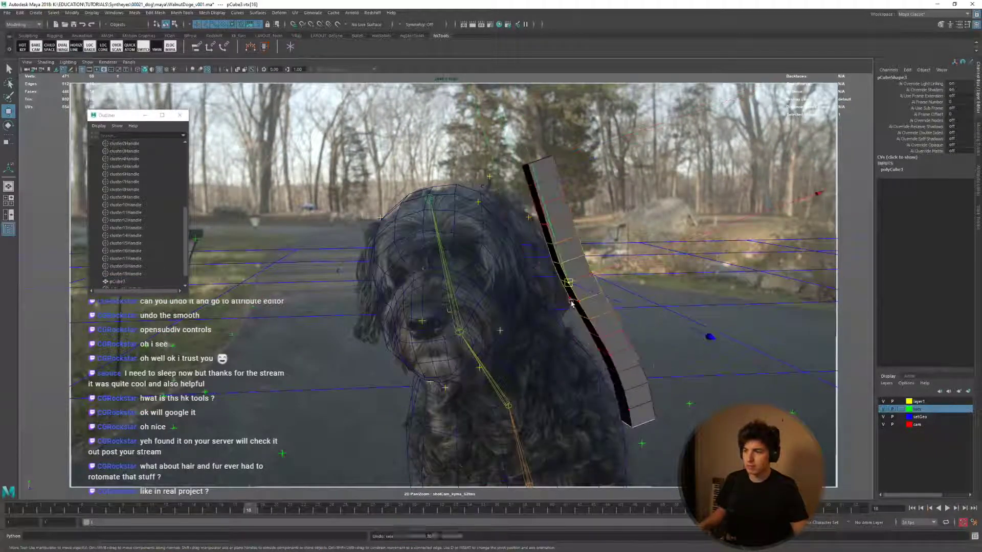
key("ctrl+z")
key("ctrl+z")
key("ctrl+z")
key("ctrl+z")
right_click_drag(570, 275, 577, 263)
key("Delete")
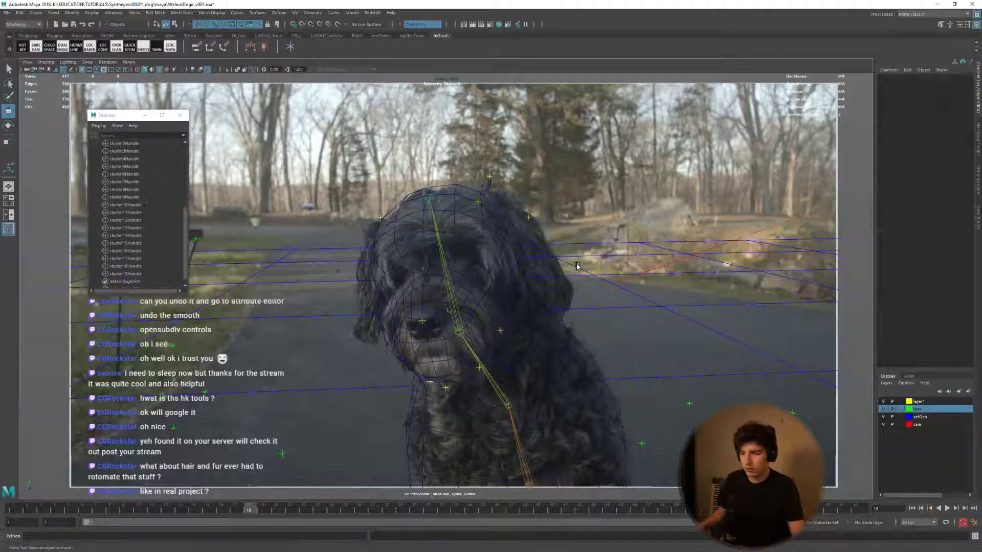
Play back the animation, and assign the dog mesh to a new display layer coloured red.
key("alt+v")
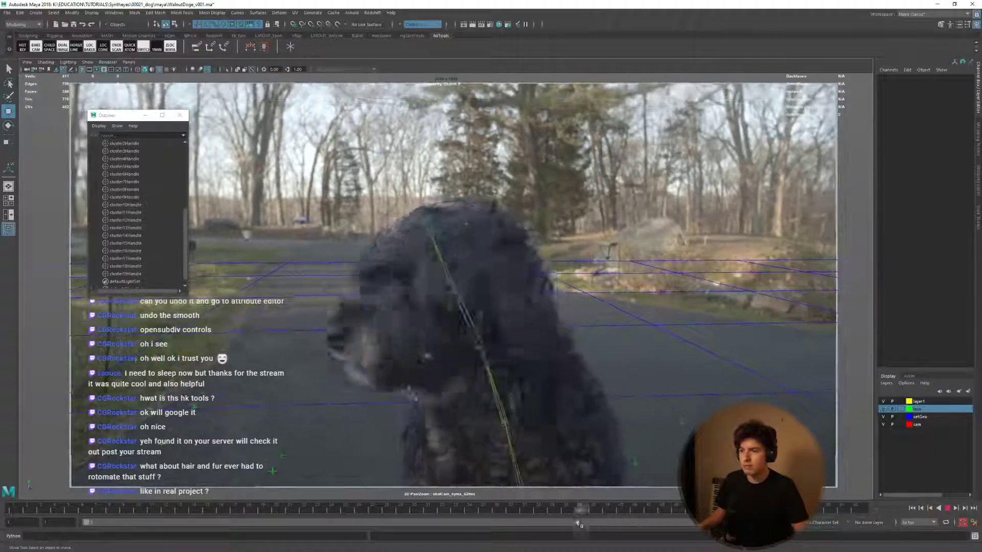
left_click(511, 409)
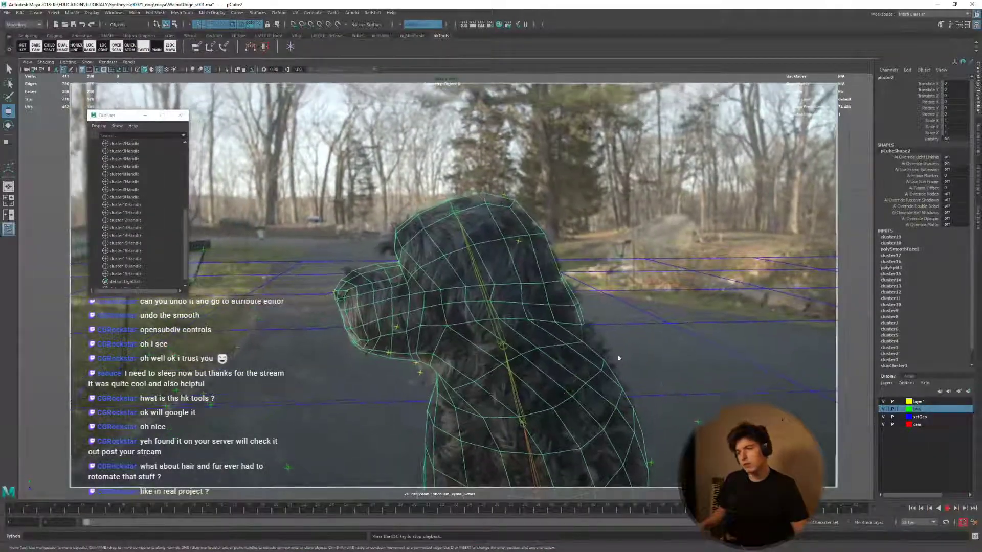
key("Escape")
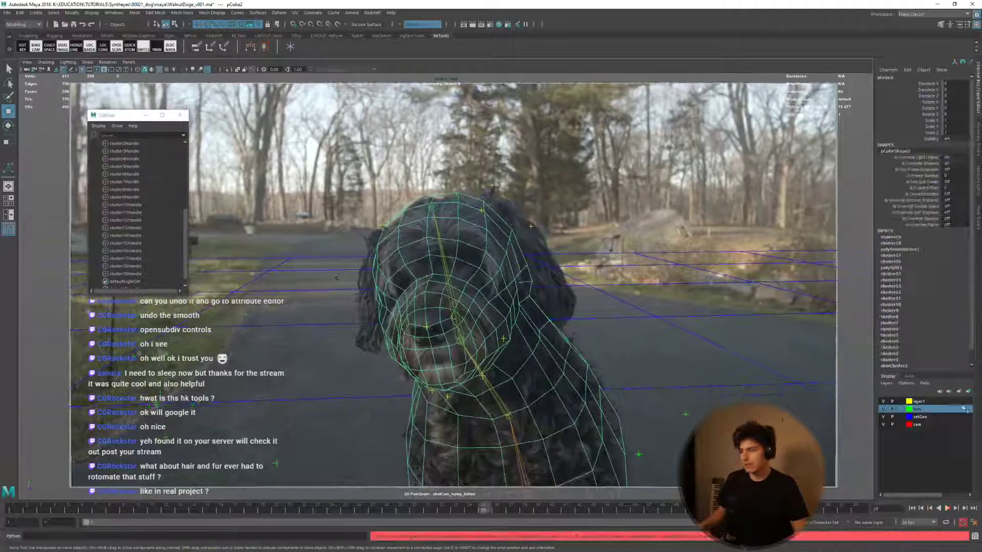
left_click(967, 391)
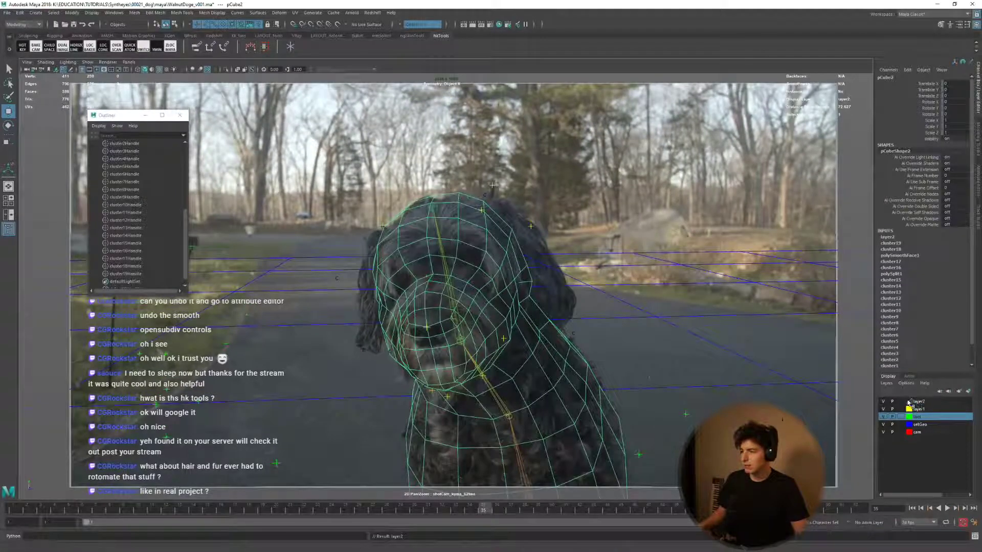
double_click(909, 401)
left_click(685, 189)
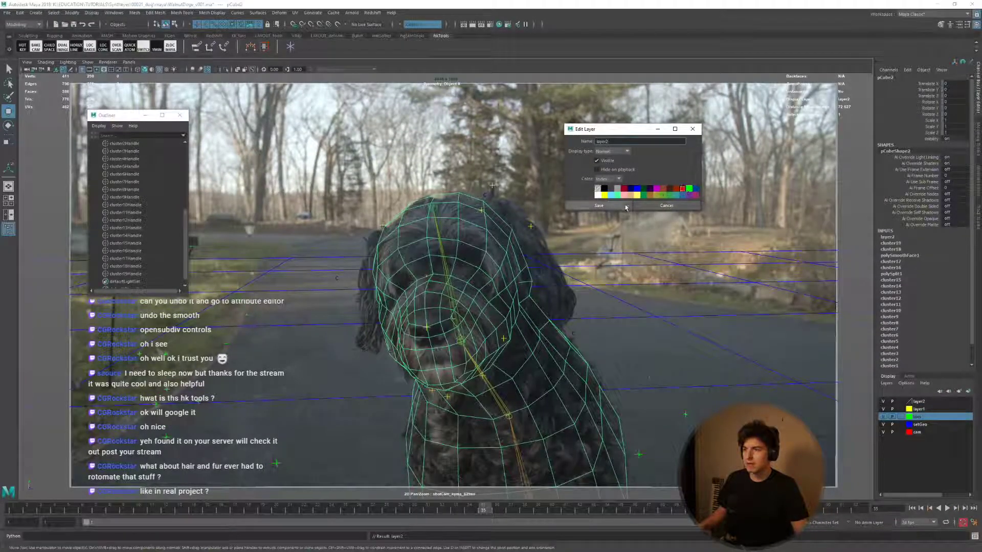
left_click(599, 205)
Hide the joints in the viewport and play back the animation.
key("alt+v")
key("alt+v")
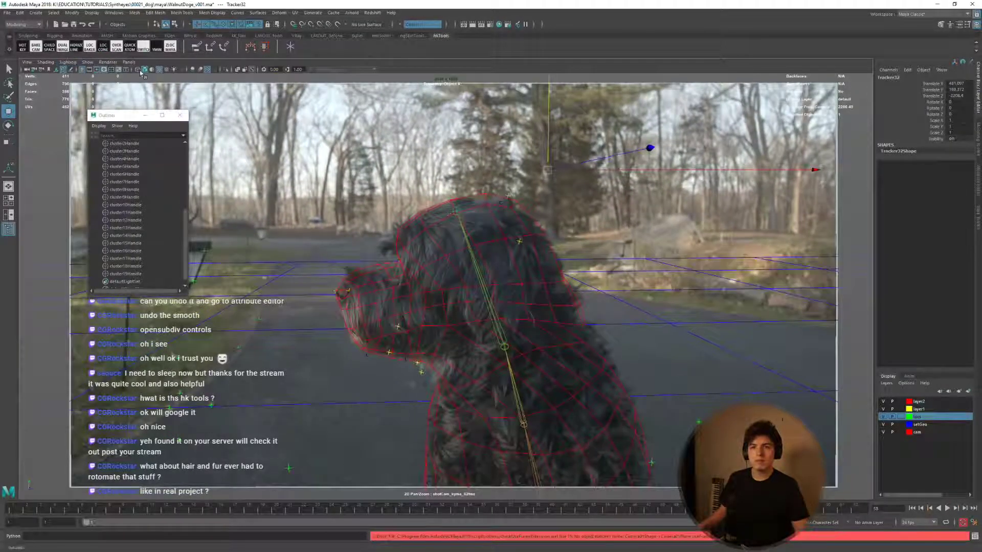
left_click(87, 62)
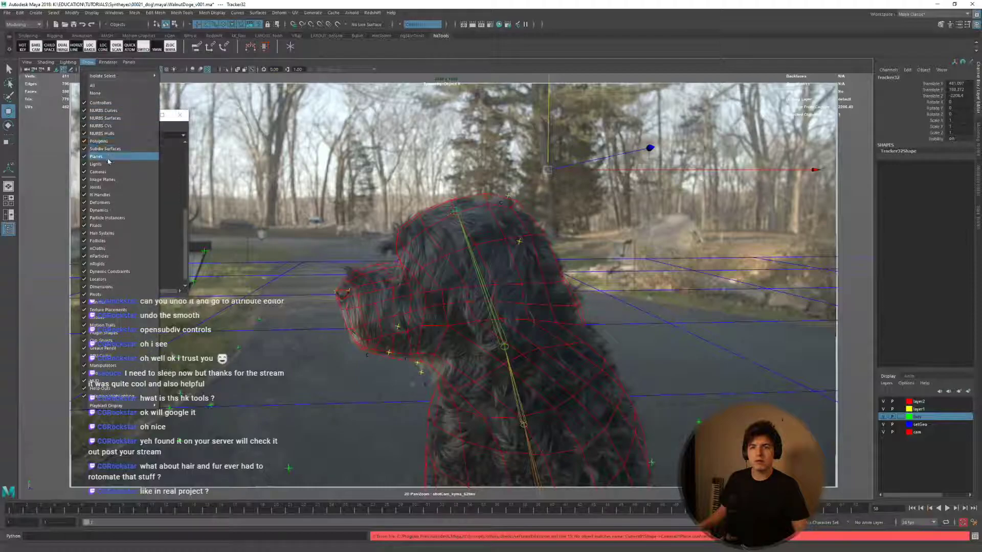
left_click(114, 187)
key("alt+v")
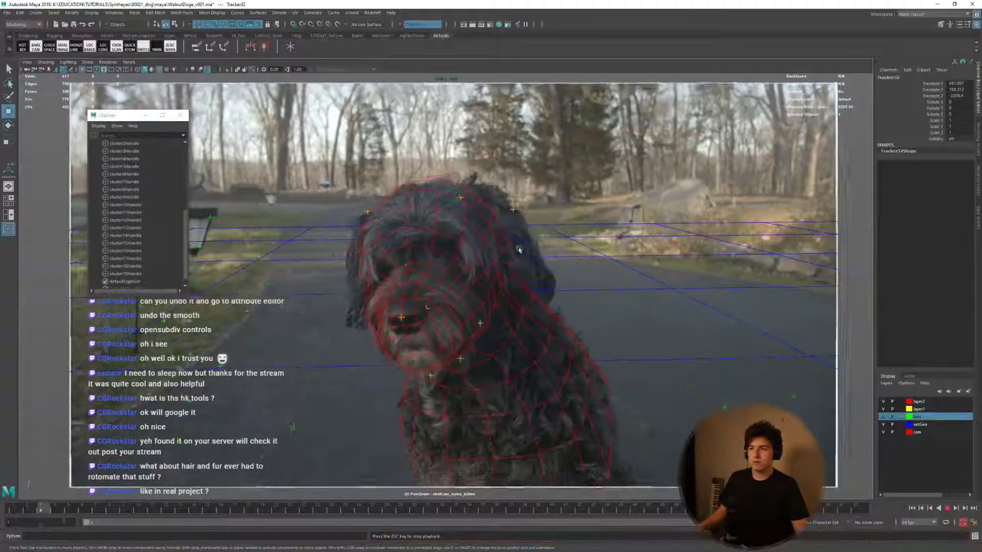
key("alt+v")
Smooth the dog mesh once more and deselect it.
left_click(523, 295)
right_click_drag(522, 296, 561, 341, "shift")
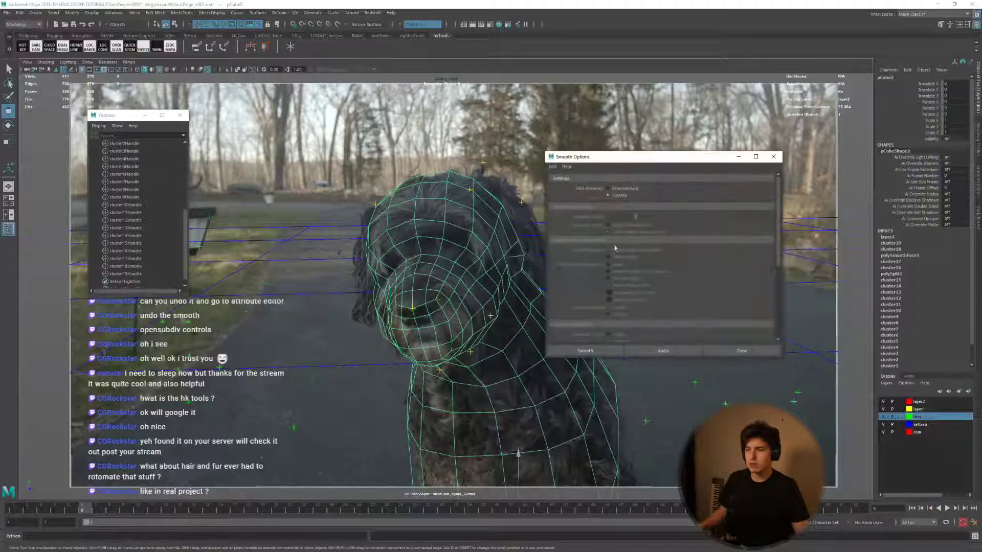
left_click(584, 351)
left_click(540, 277)
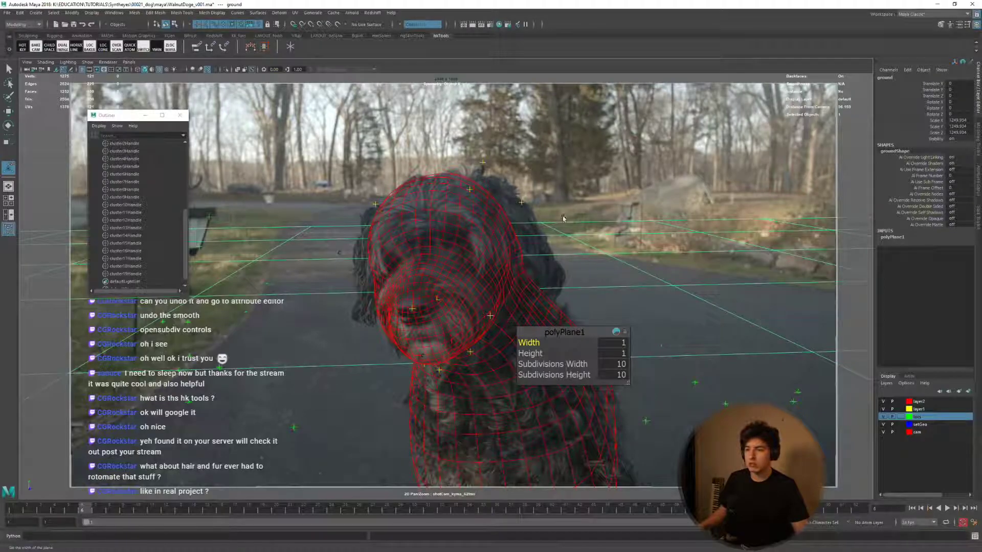
left_click(553, 188)
Play back the animation to review the denser dog mesh, and save the scene.
key("alt+v")
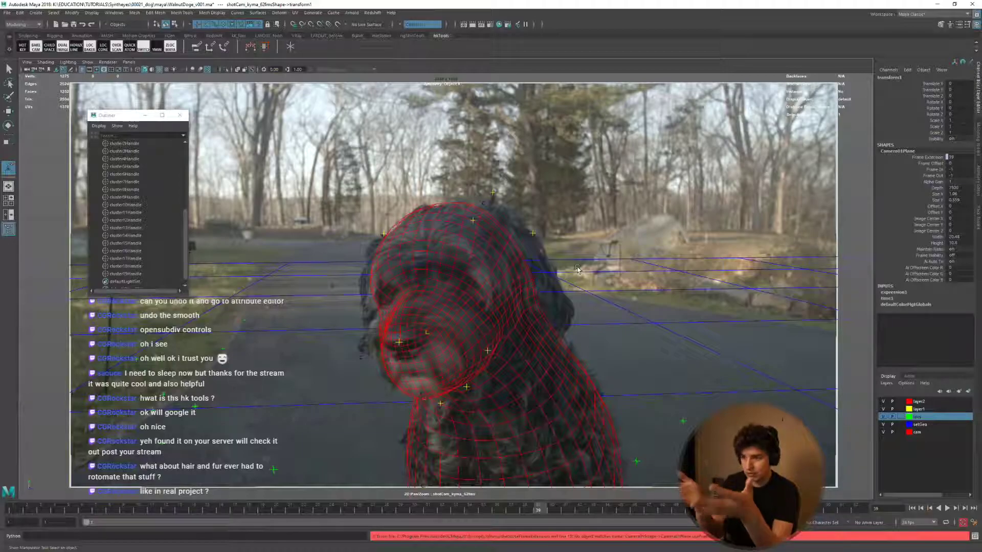
key("alt+v")
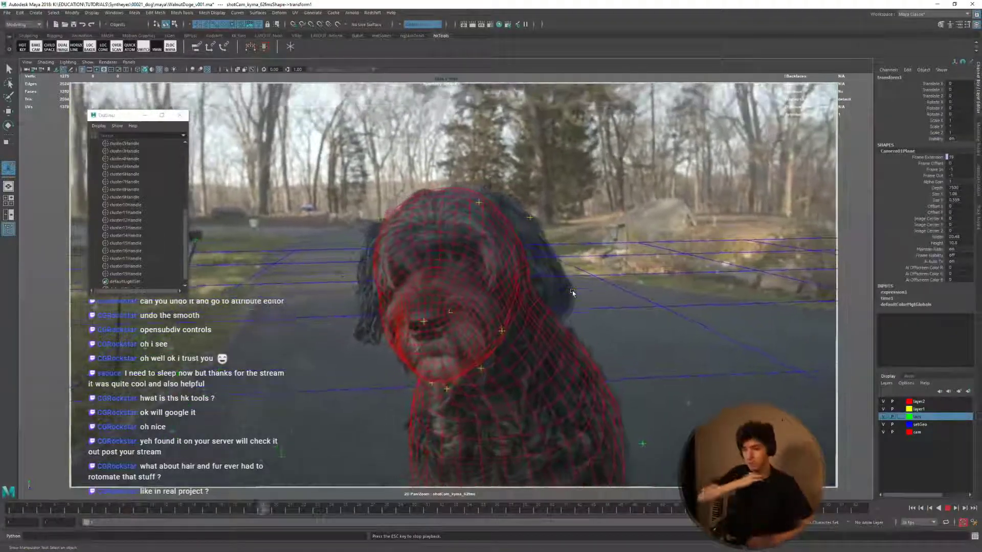
key("ctrl+s")
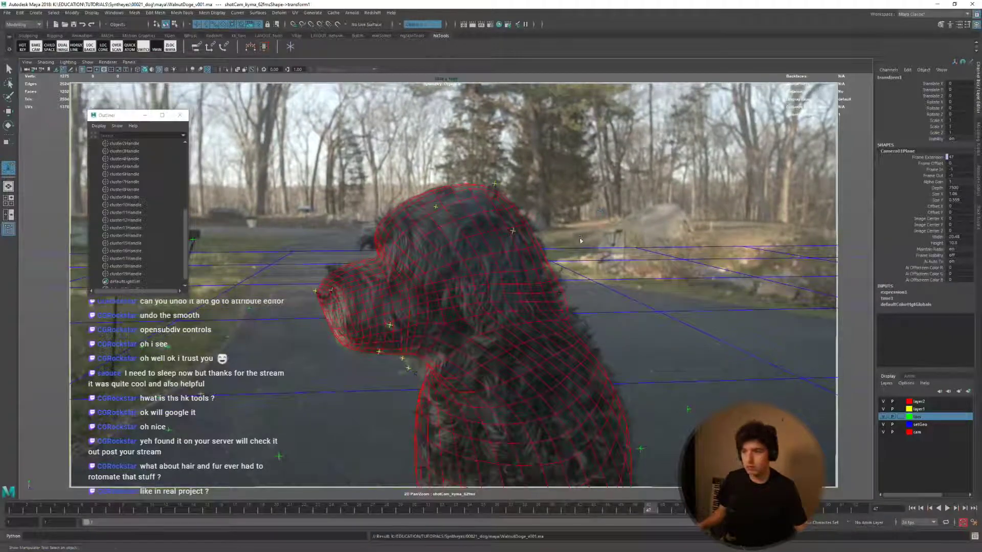
key("alt+v")
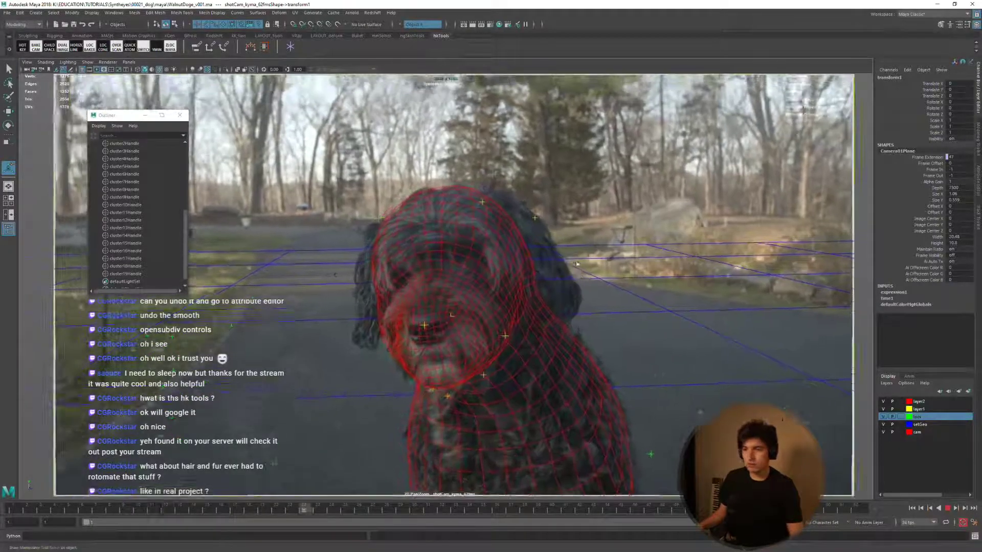
Review the looping dog animation in a closer 2D pan/zoom framing, and stop the playback.
middle_click_drag(576, 276, 562, 239)
right_click_drag(563, 239, 649, 299)
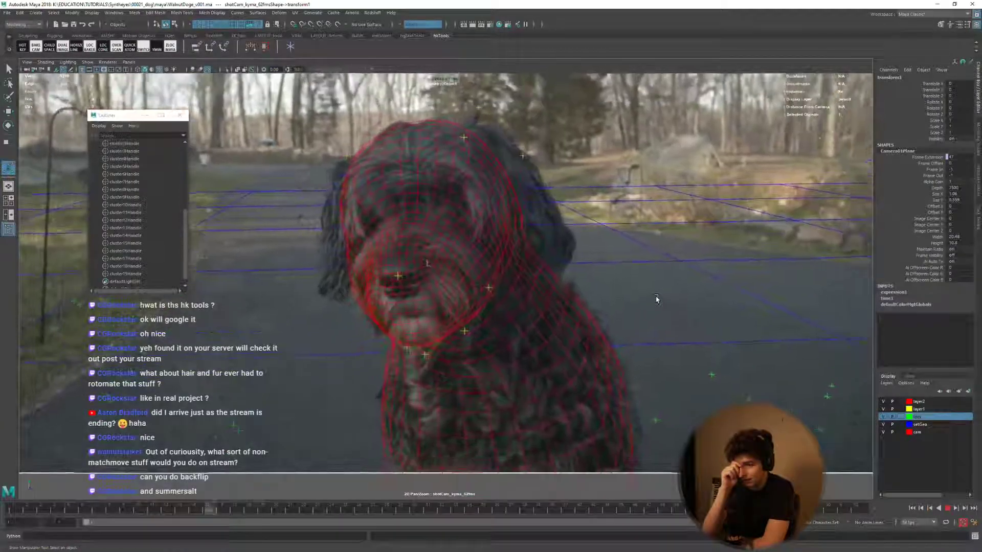
key("Escape")
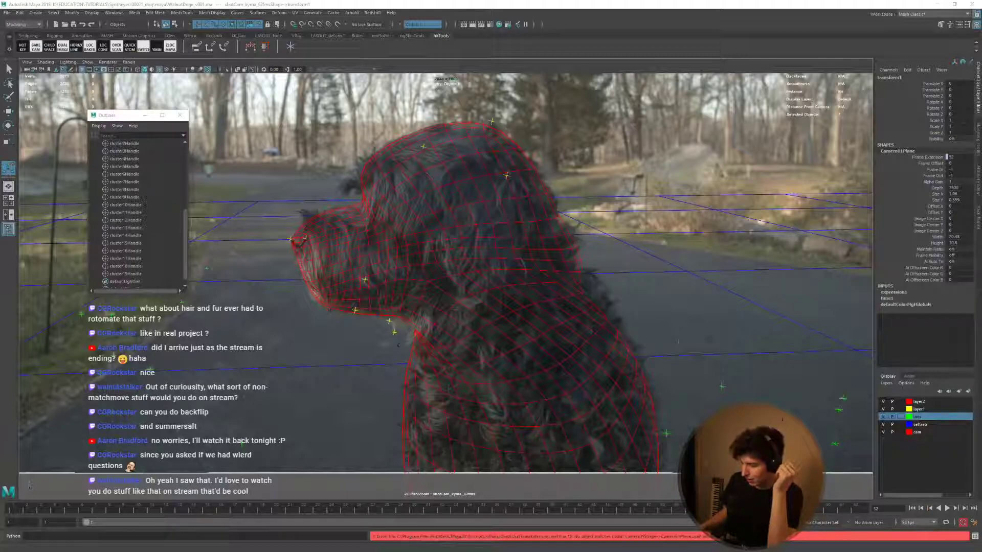
Switch to the browser, play the Vimeo film The Center full screen, and pause on the close-up of the hands.
left_click_drag(981, 51, 611, 0)
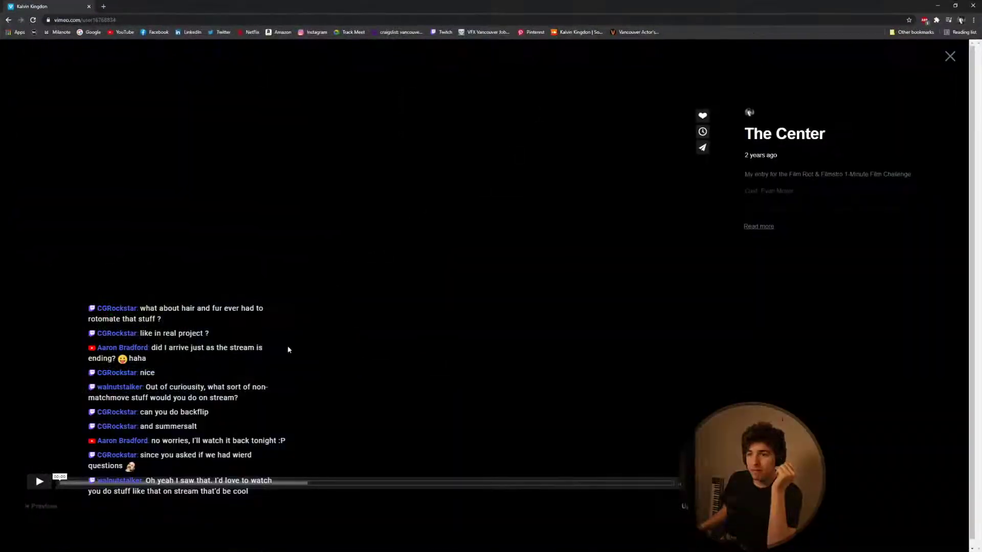
left_click(39, 481)
left_click(678, 483)
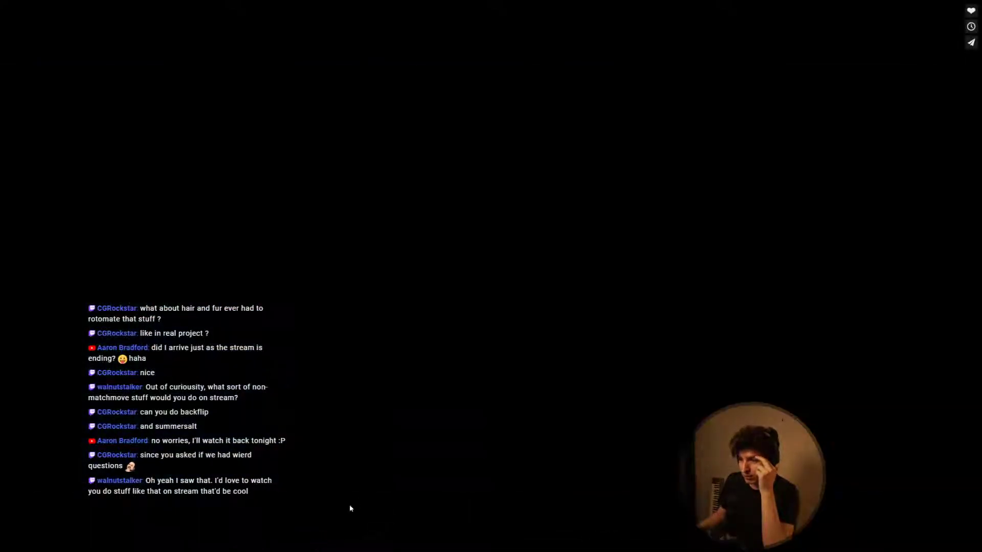
left_click(307, 542)
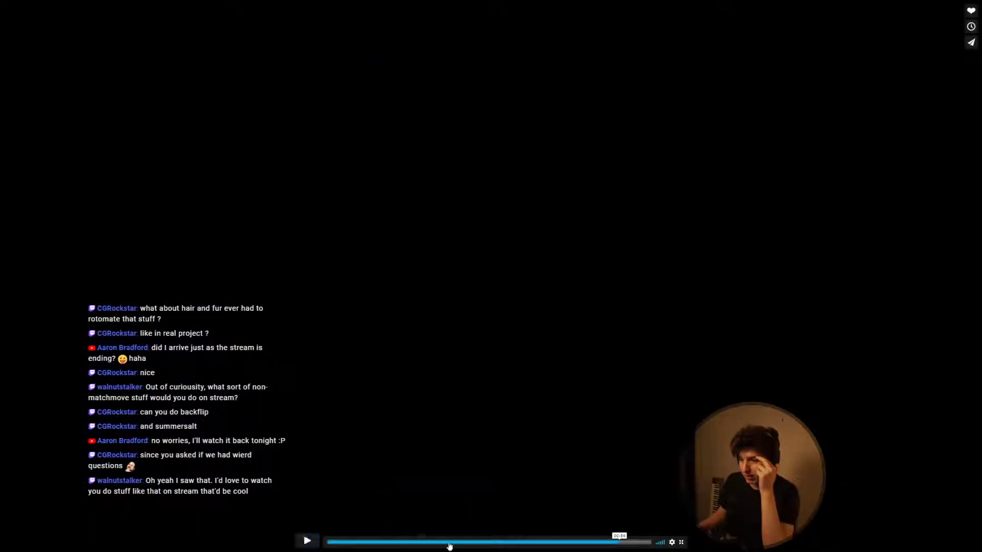
left_click(572, 543)
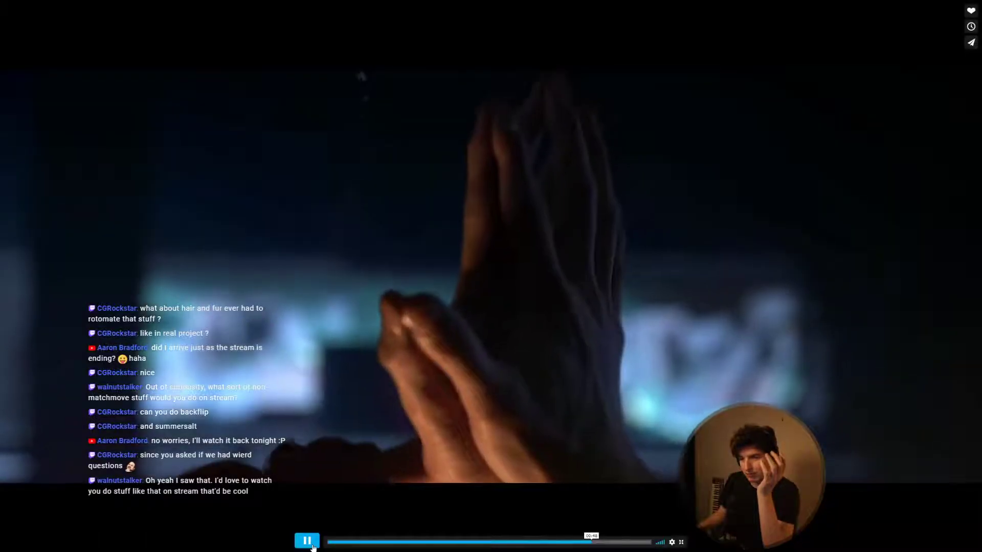
left_click(313, 546)
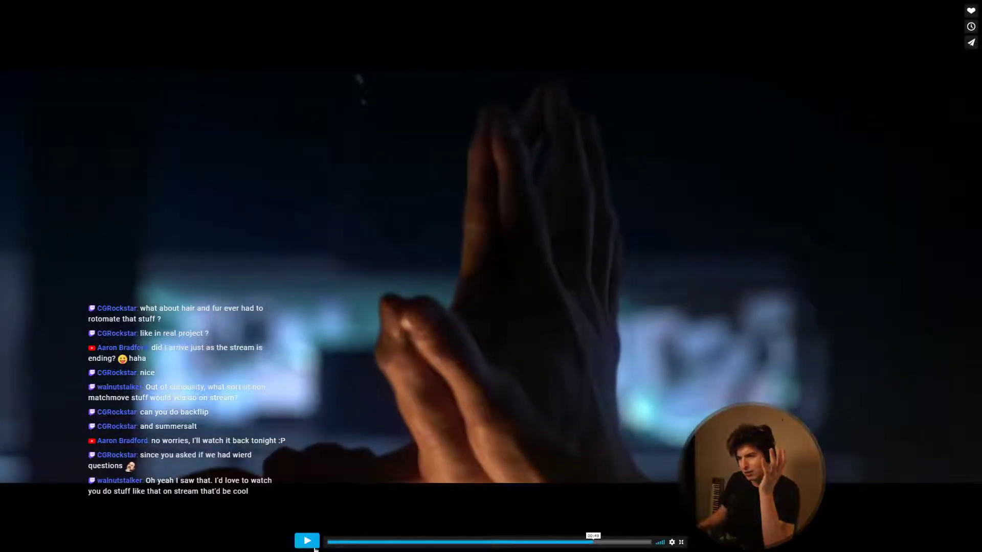
Examine the film's wider shot of the touching hands in short playbacks, and return from the full-screen video to Maya.
left_click(578, 541)
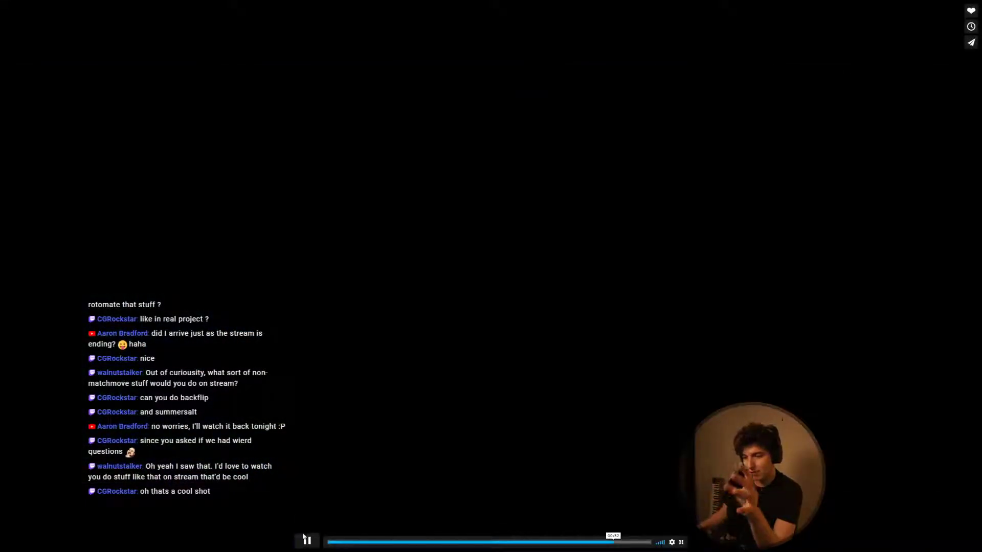
left_click(308, 541)
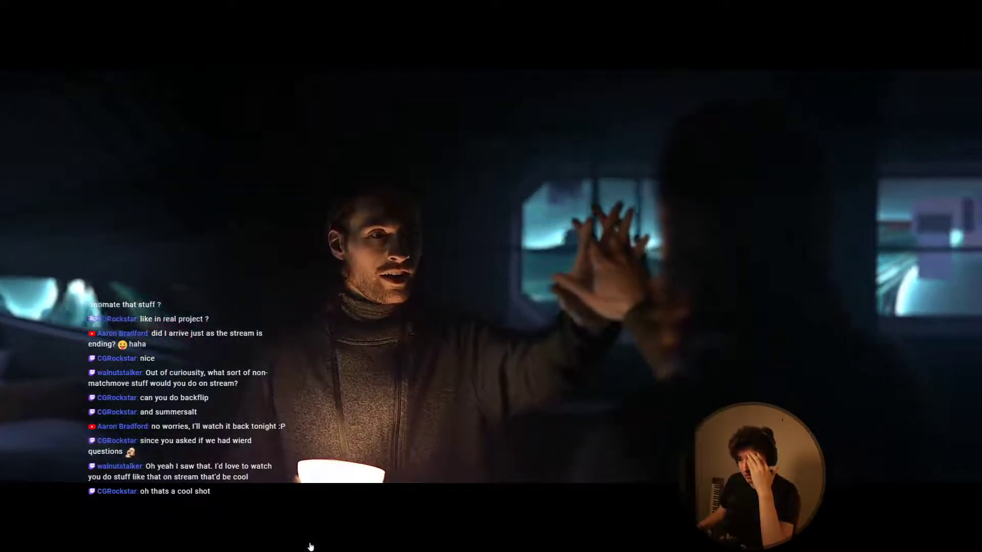
left_click(307, 541)
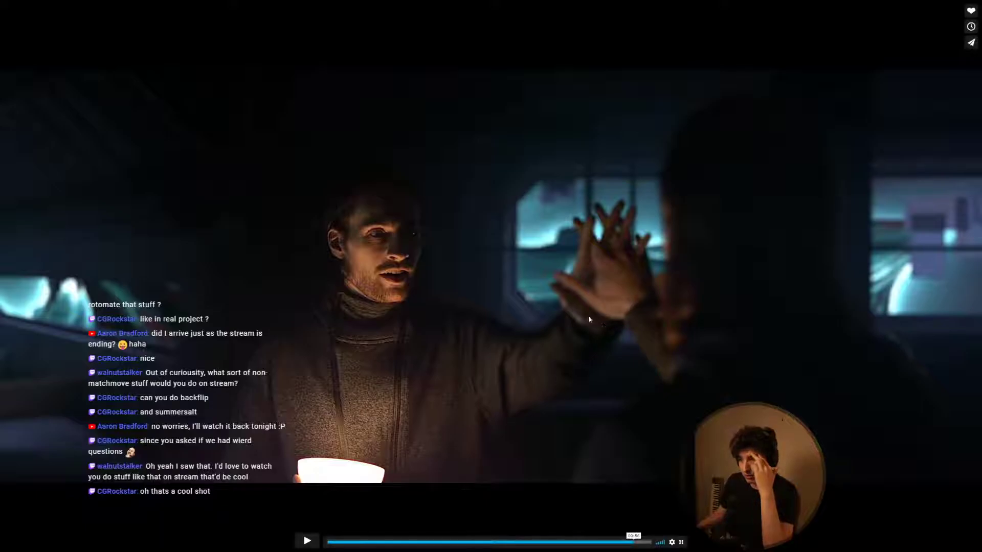
left_click(307, 541)
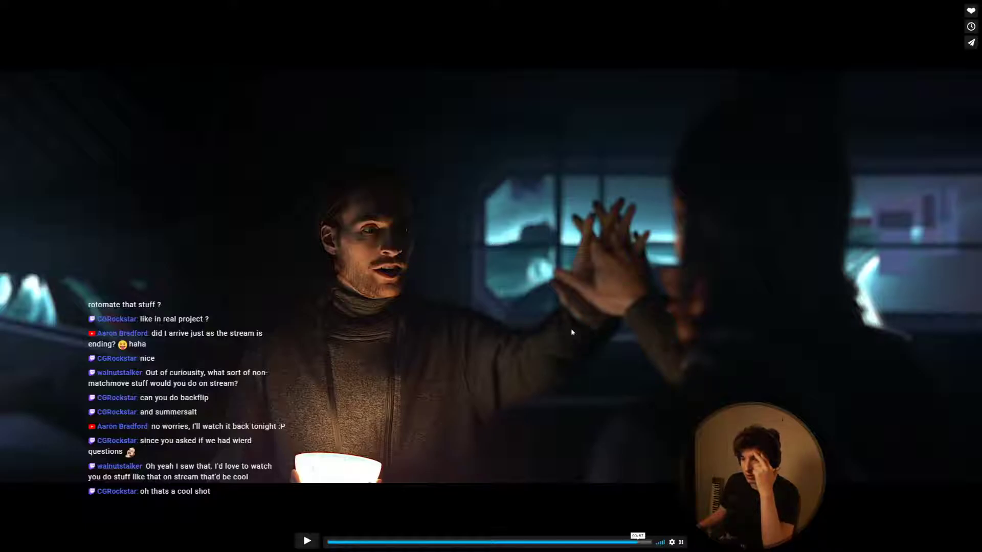
left_click(681, 542)
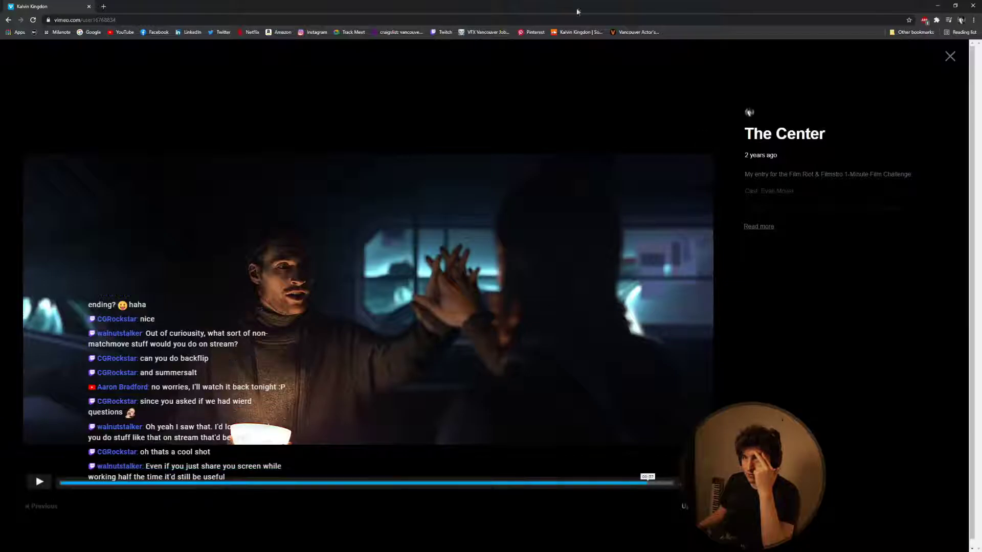
left_click(968, 6)
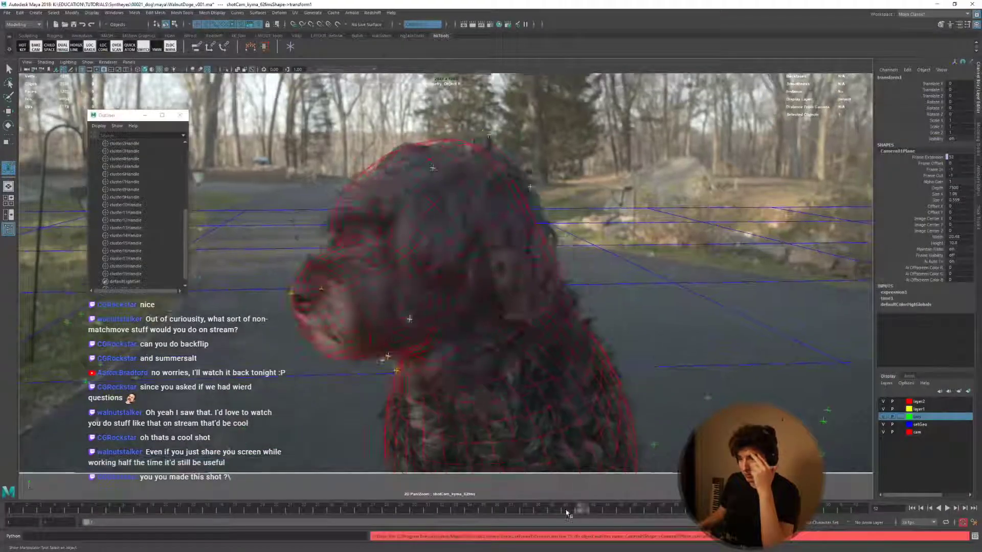
Play back and scrub through the animation to review how the red dog wireframe follows the footage, and stop playback.
key("alt+v")
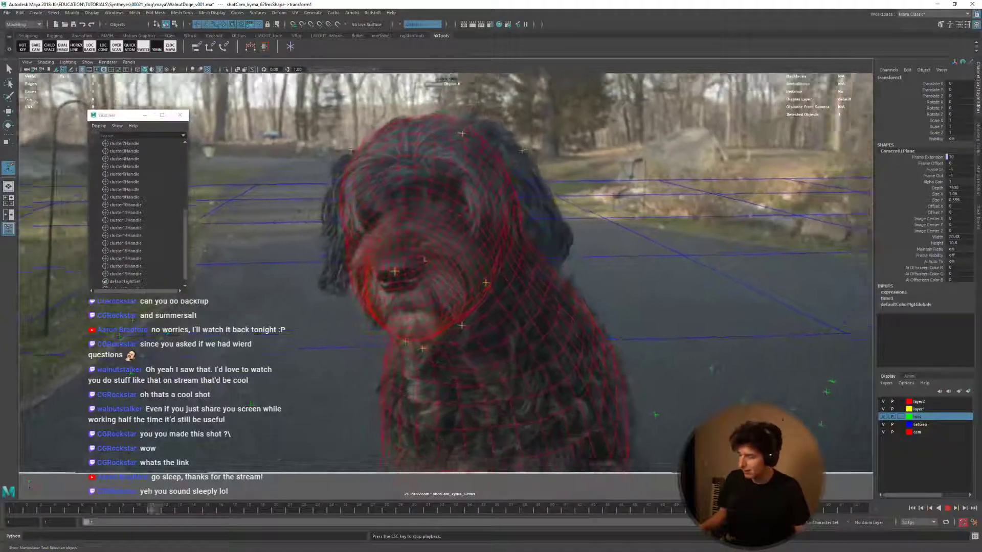
left_click(429, 482)
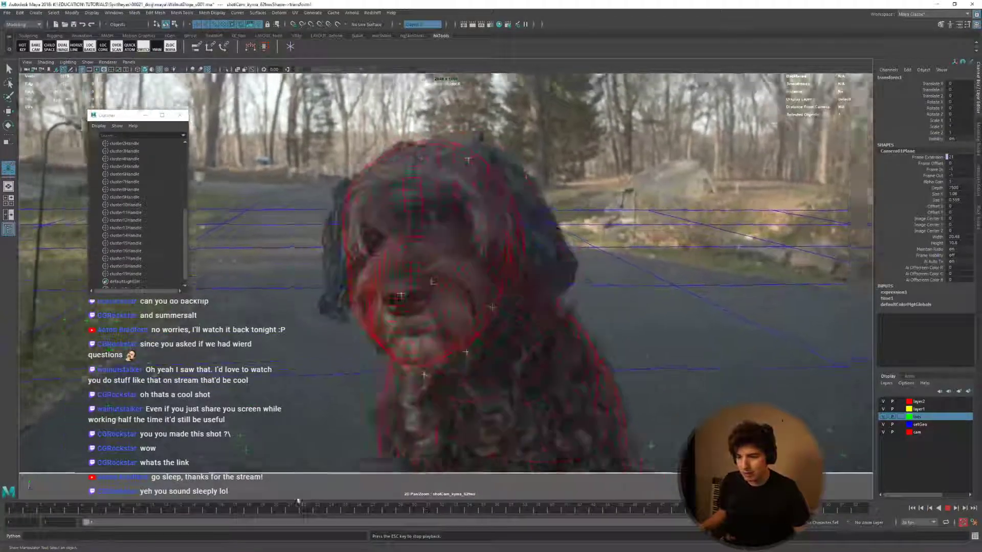
left_click_drag(429, 510, 360, 511)
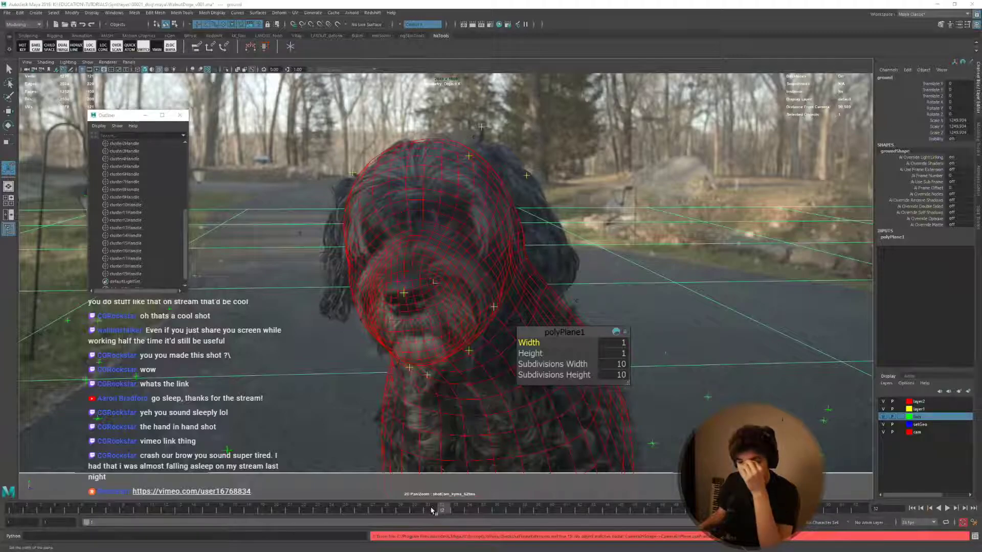
left_click_drag(431, 510, 609, 514)
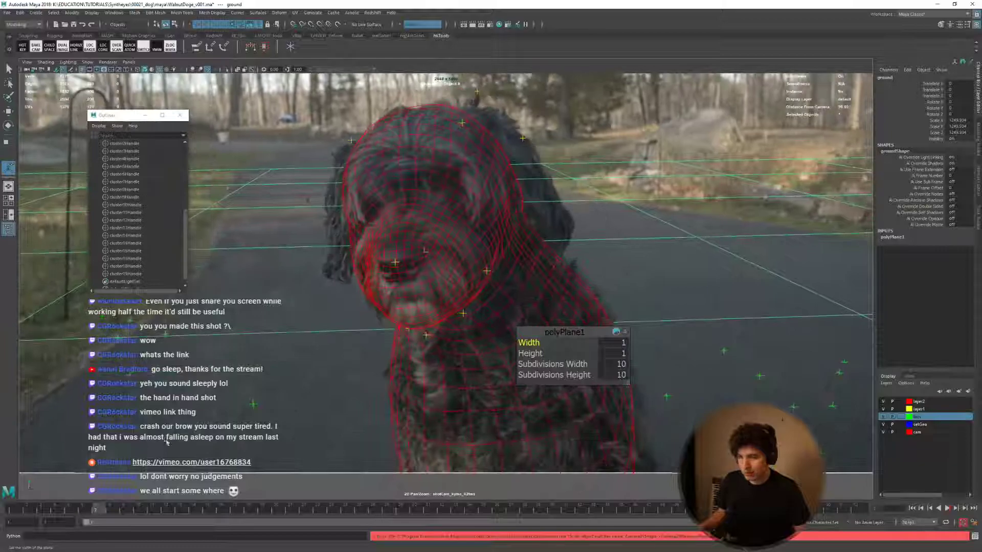
key("alt+v")
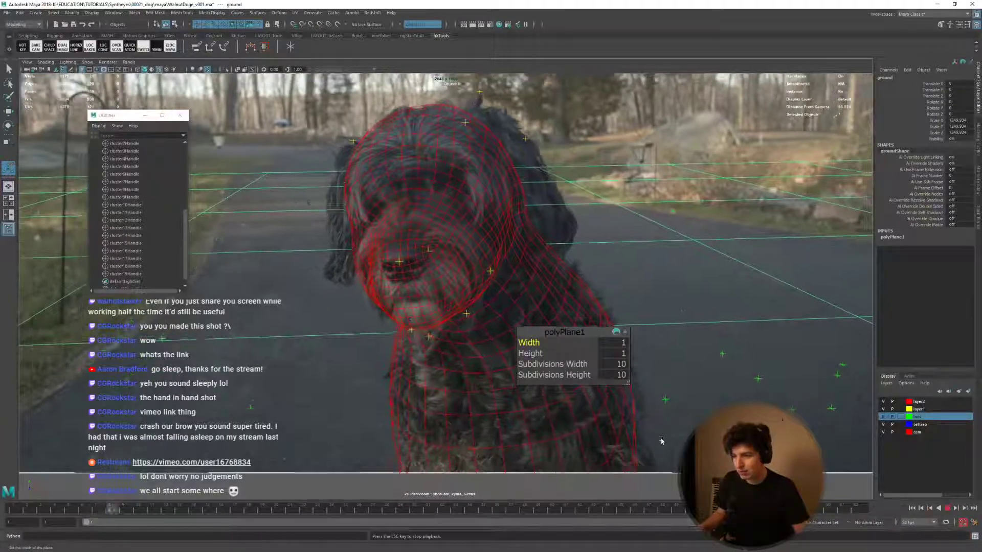
key("Escape")
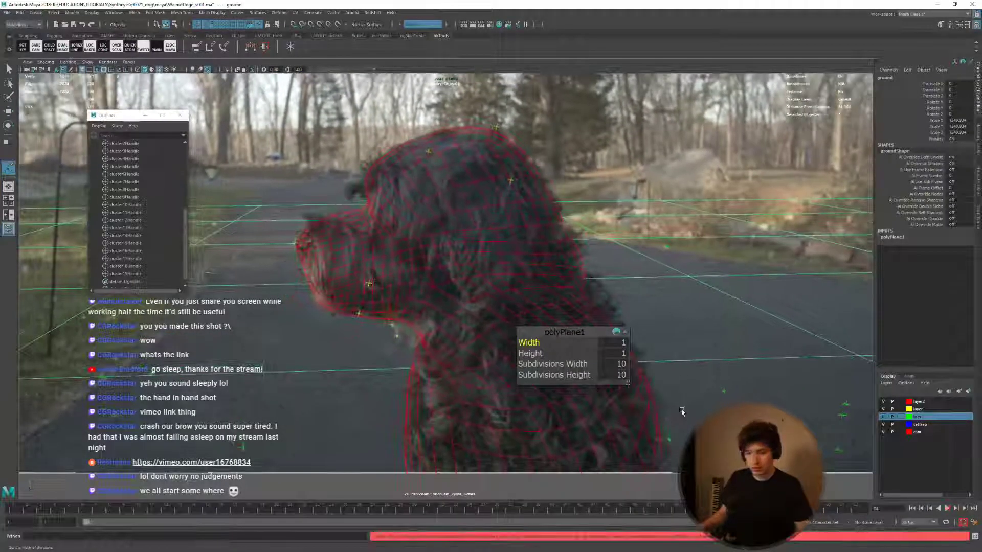